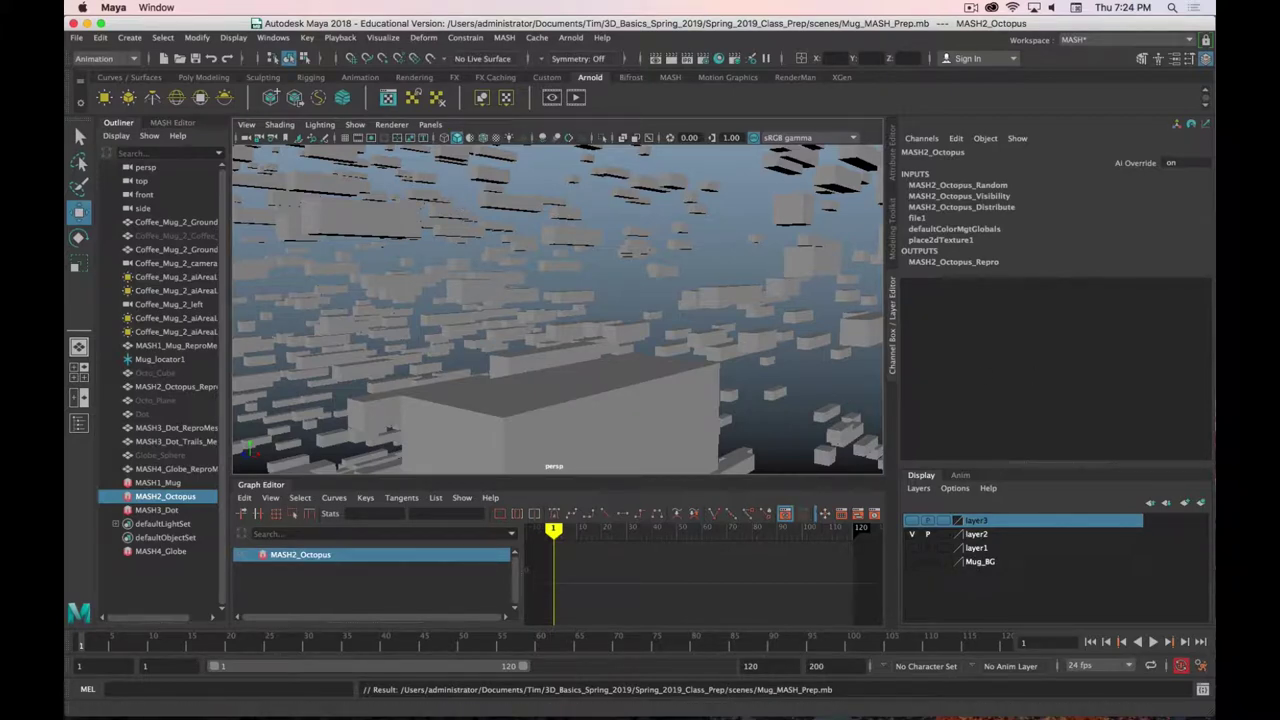
# Read the MASH Procedural Effects and MASH Workflows help pages, then return to Maya
pyautogui.press('super+Tab')
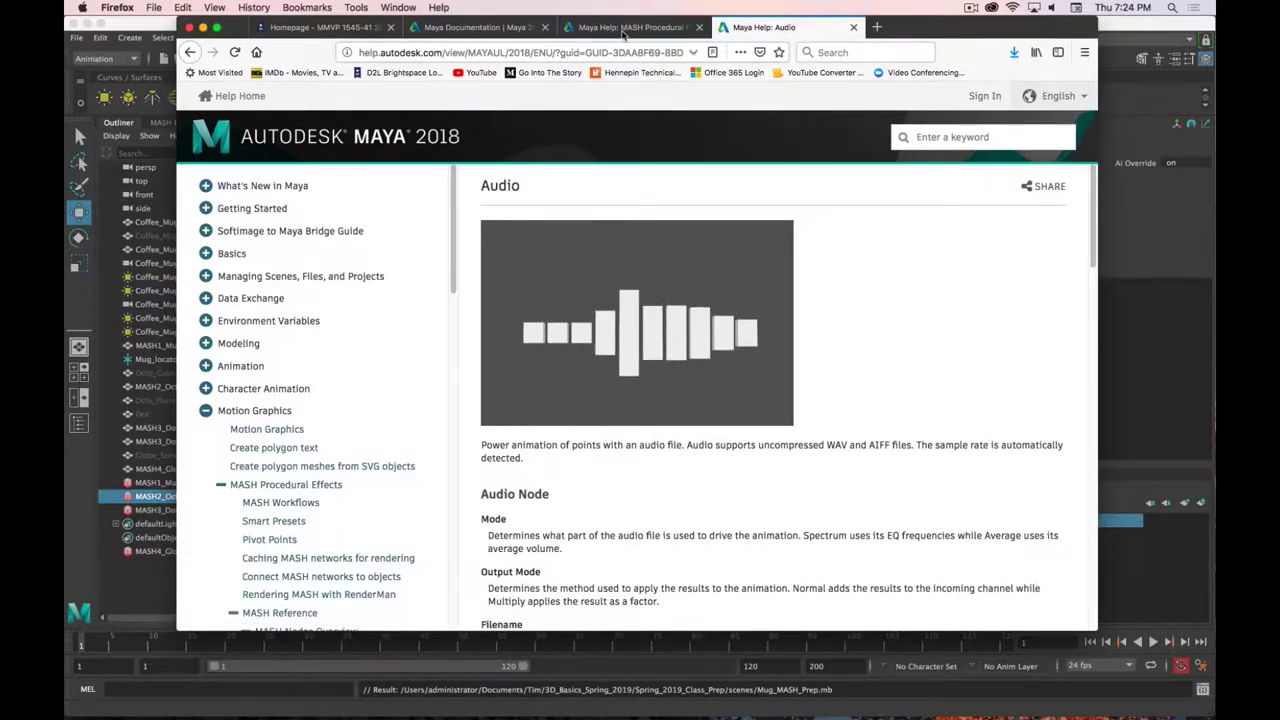
pyautogui.hotkey('ctrl', 'shift', 'Tab')
pyautogui.scroll(-10, 749, 384)
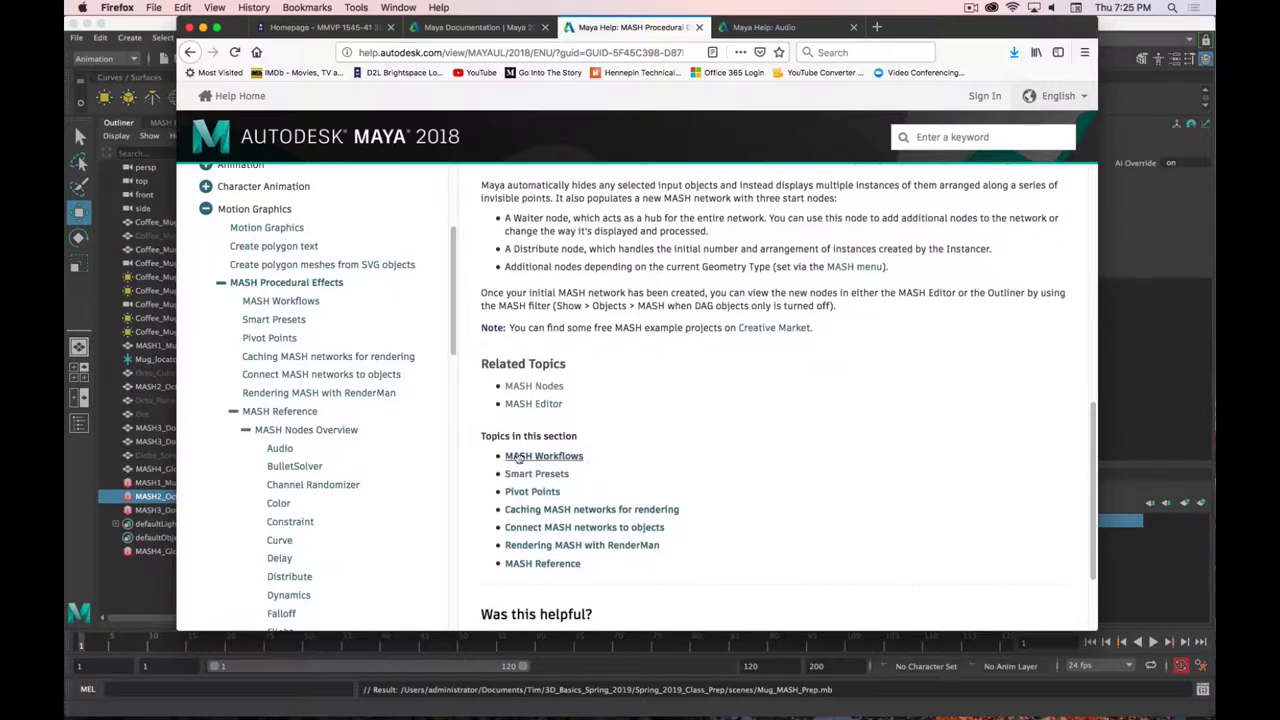
pyautogui.click(534, 457)
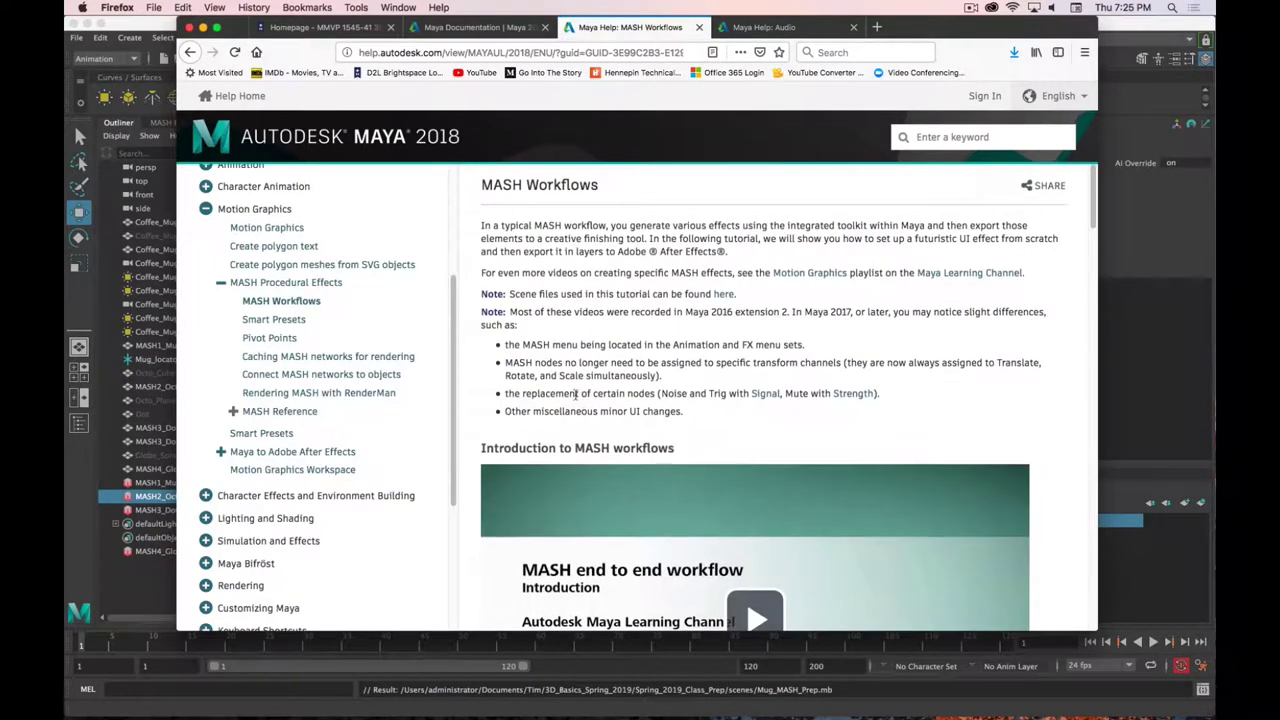
pyautogui.scroll(-10, 575, 437)
pyautogui.scroll(-15, 575, 408)
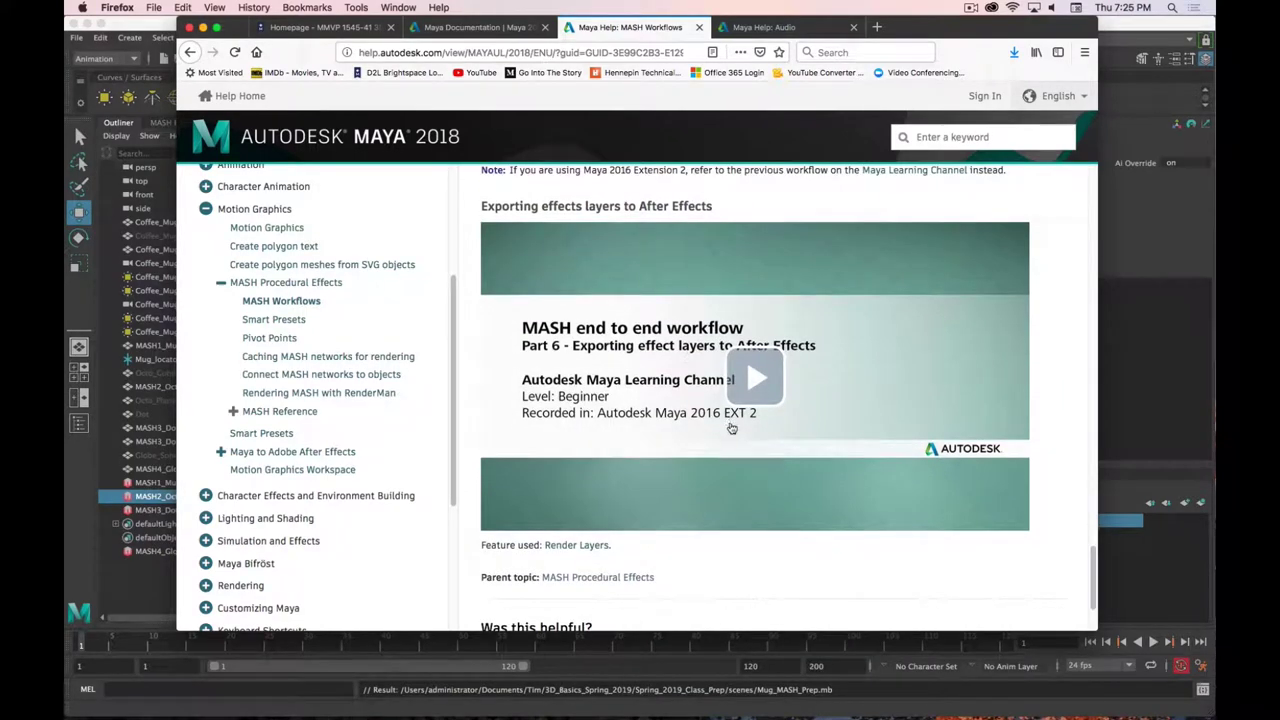
pyautogui.scroll(12, 731, 434)
pyautogui.scroll(12, 736, 497)
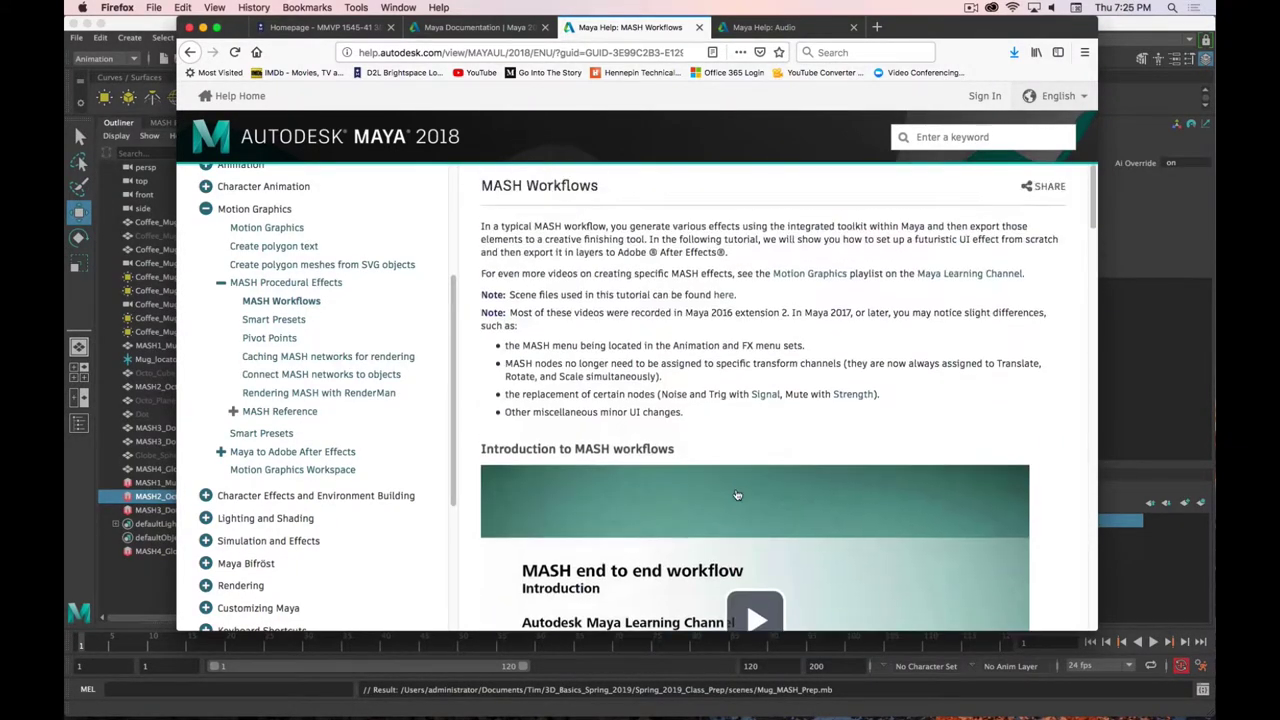
pyautogui.doubleClick(950, 27)
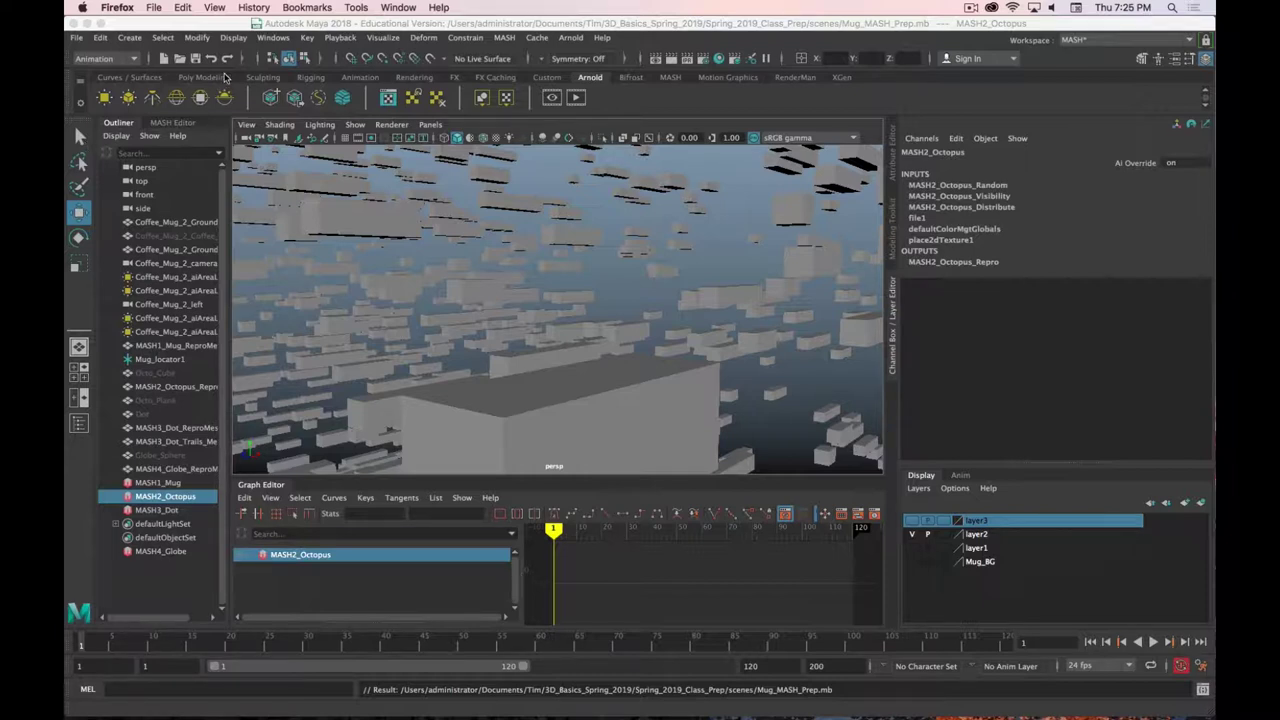
# Check the MASH plug-in in the Plug-in Manager by filtering the list for 'mash'
pyautogui.click(327, 30)
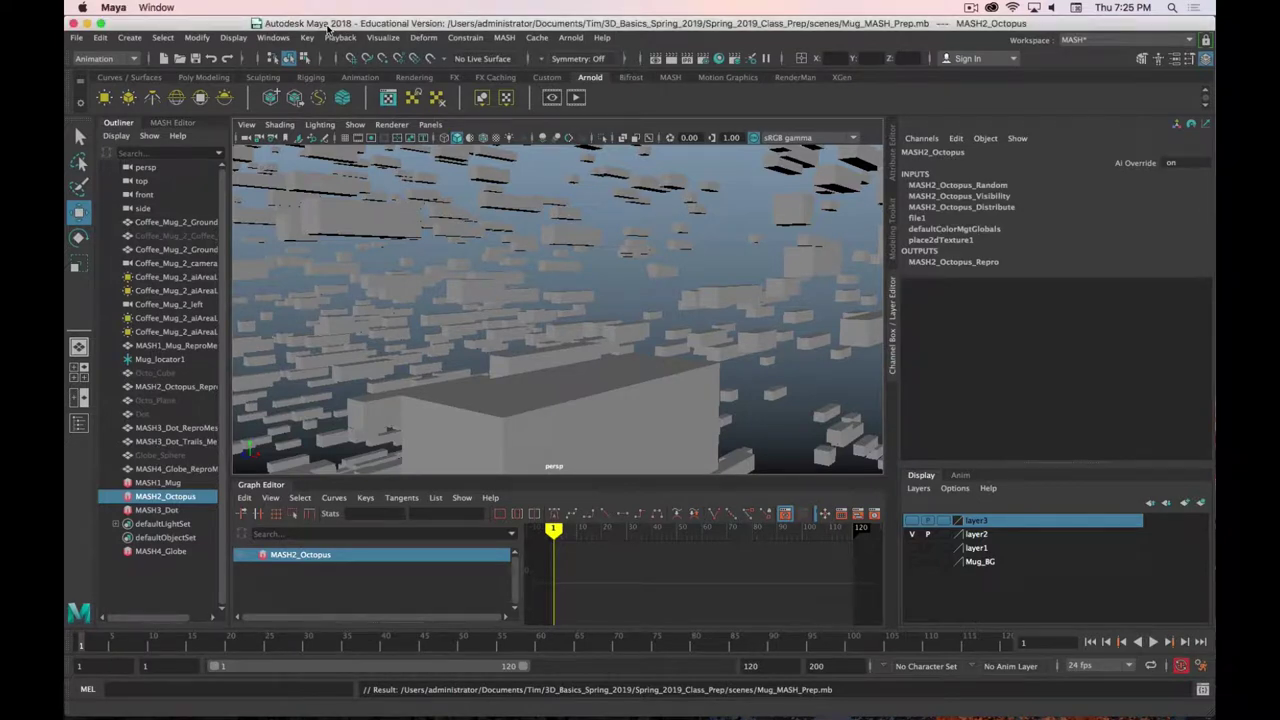
pyautogui.click(273, 37)
pyautogui.moveTo(340, 168)
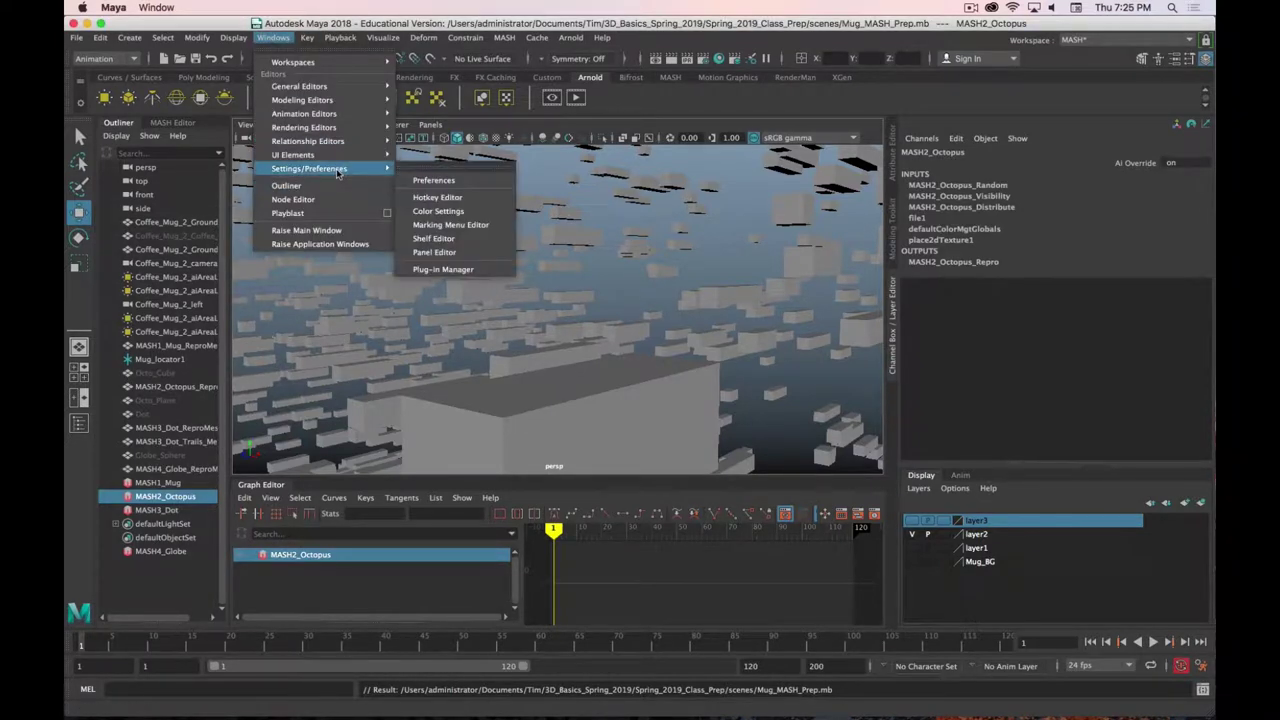
pyautogui.click(476, 272)
pyautogui.click(716, 121)
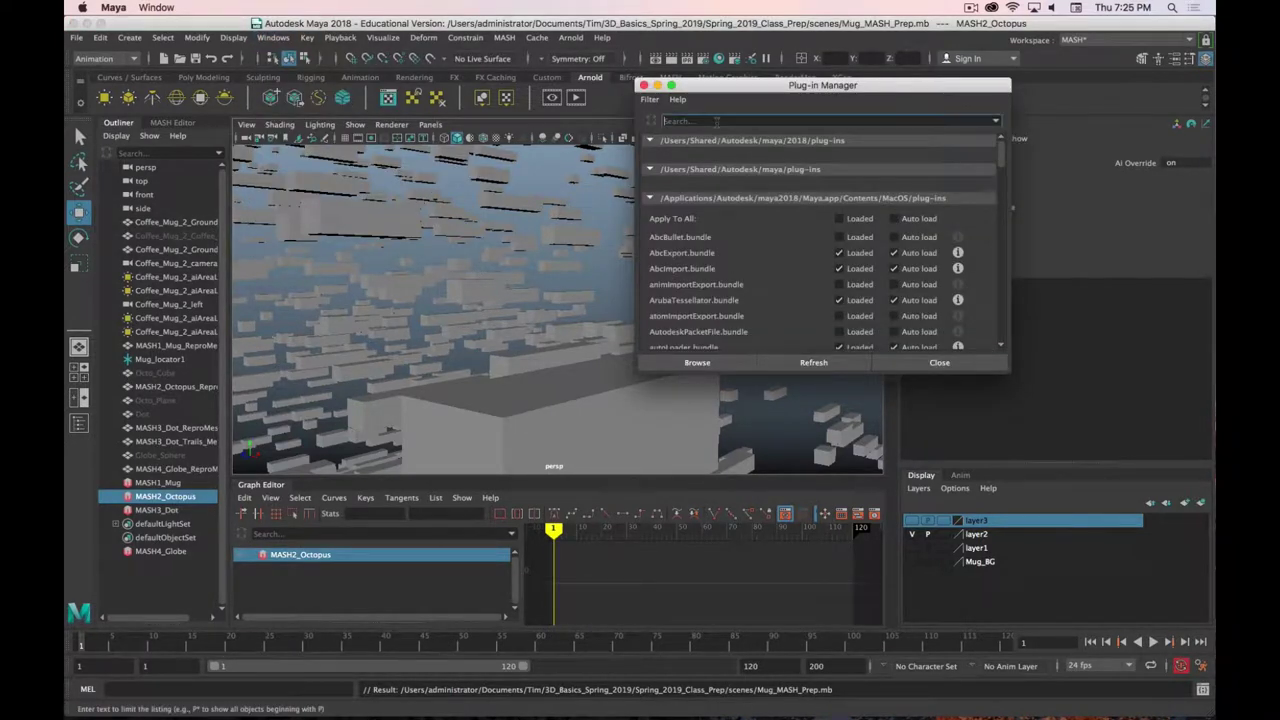
pyautogui.write('mash')
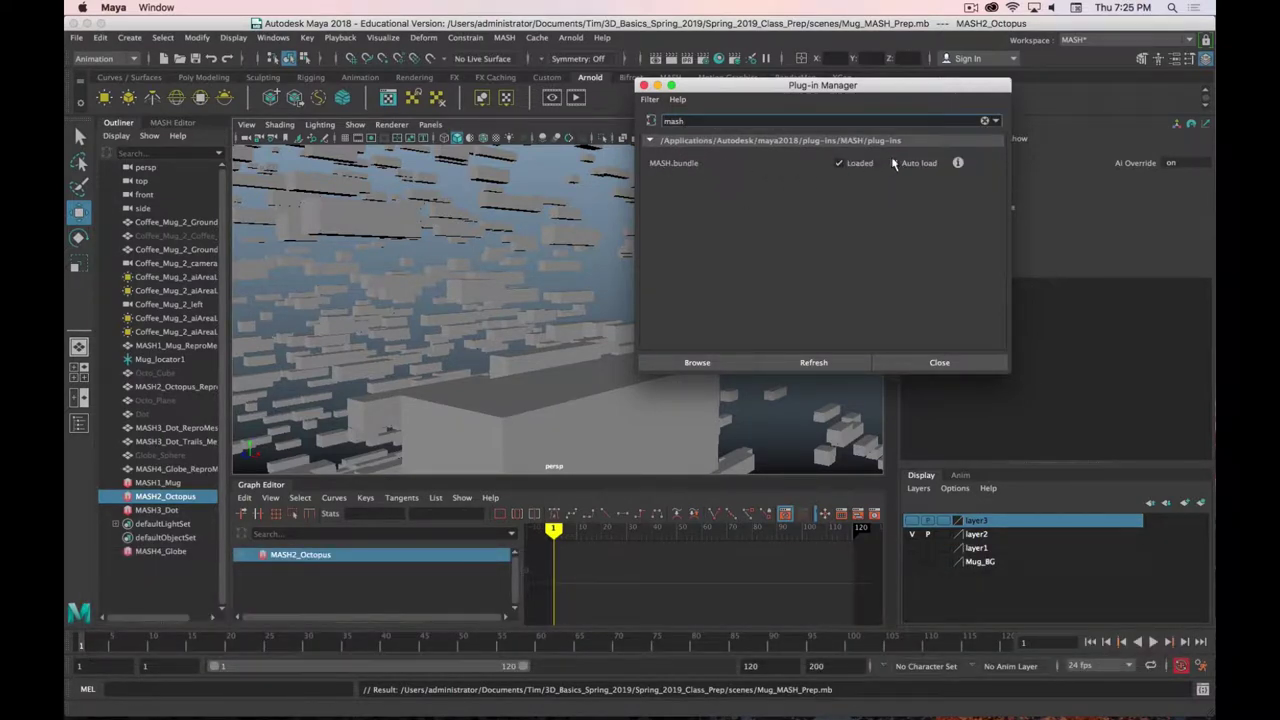
pyautogui.click(922, 370)
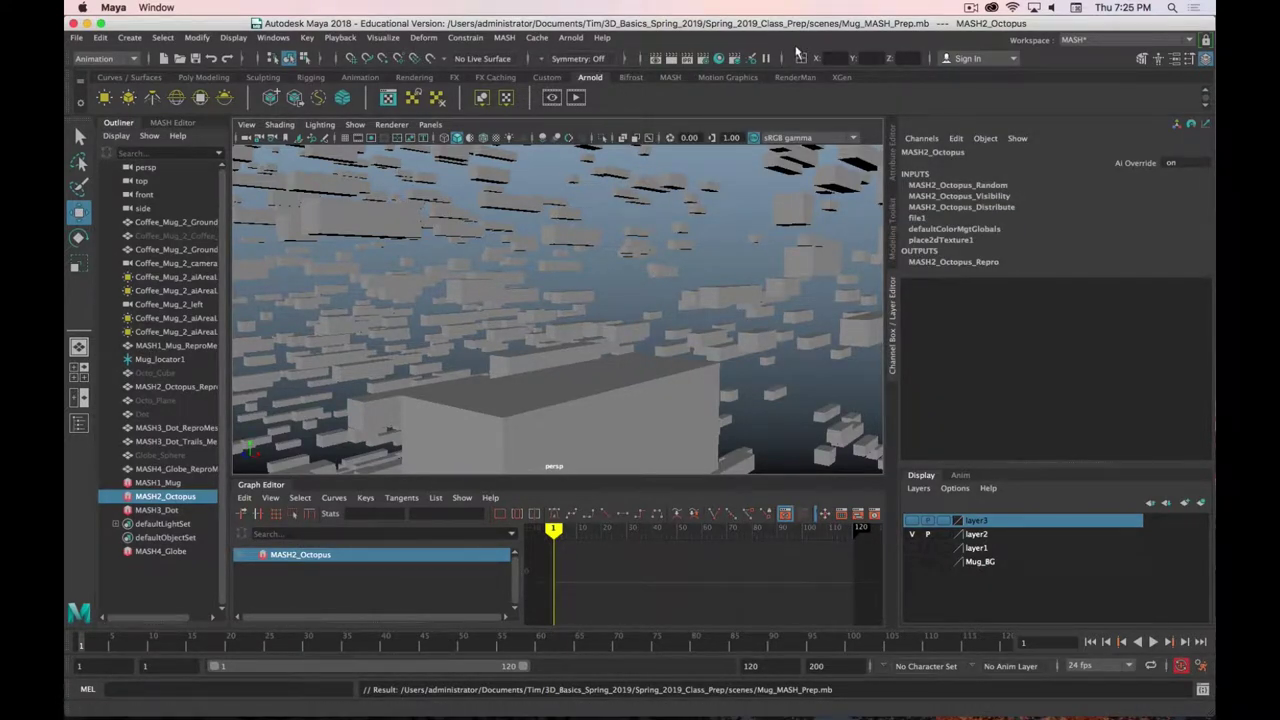
# Try the Maya Classic workspace layout, then switch back to the MASH workspace
pyautogui.click(1118, 42)
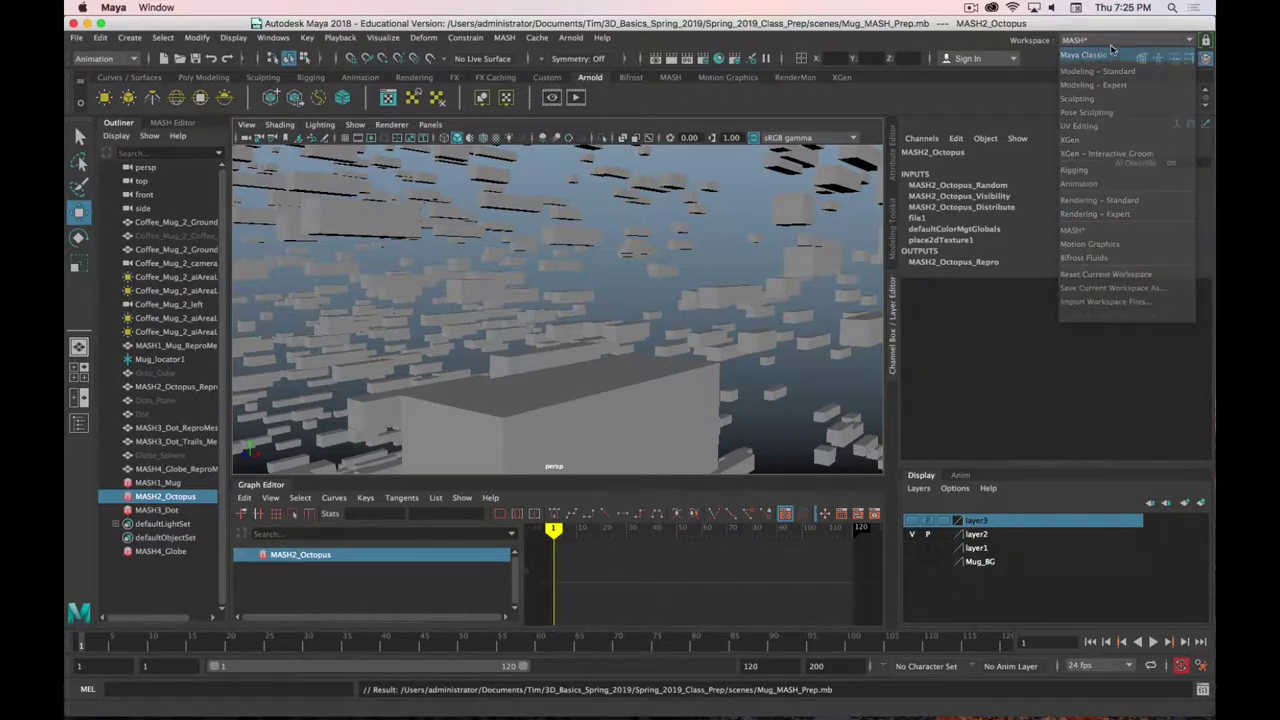
pyautogui.click(1118, 55)
pyautogui.click(1120, 40)
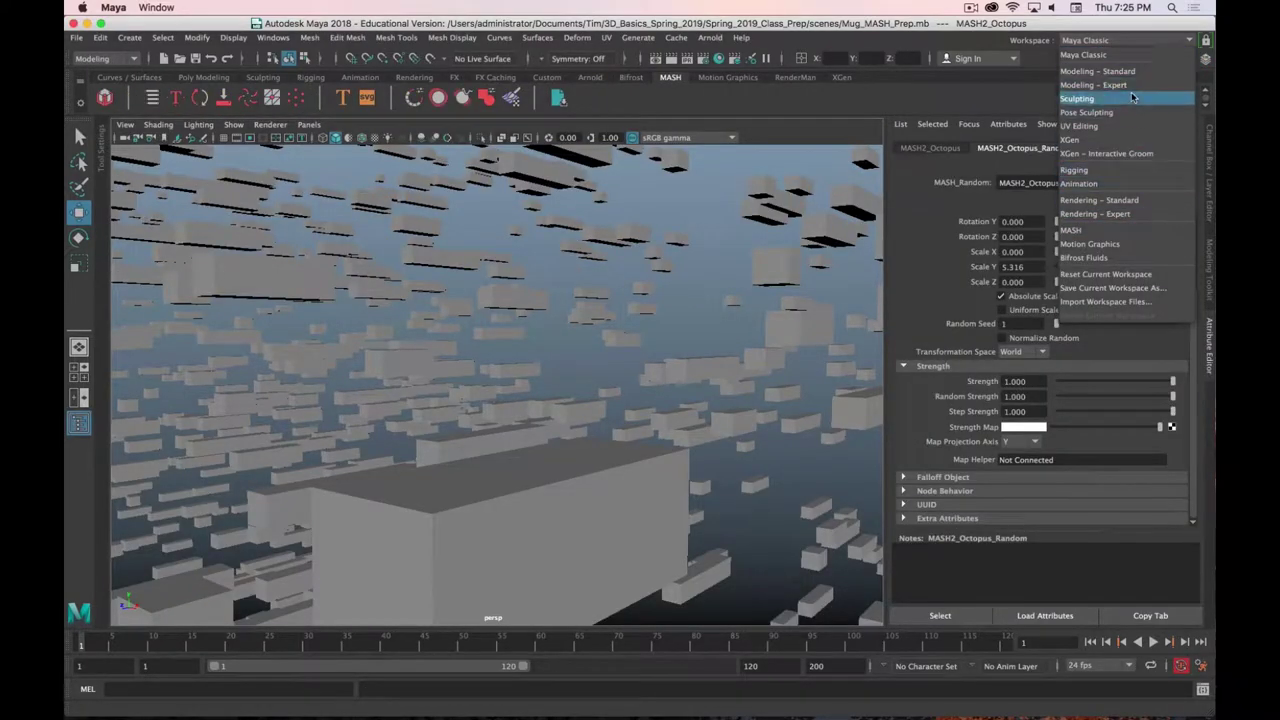
pyautogui.click(1130, 28)
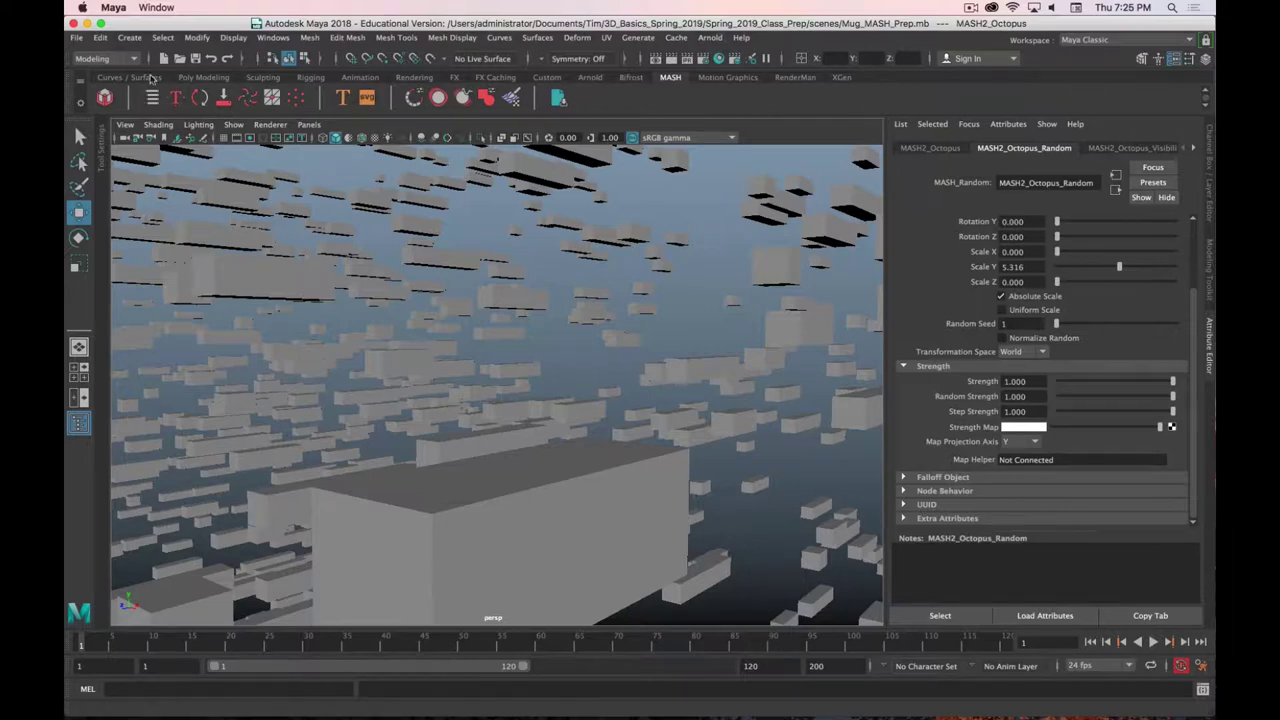
pyautogui.click(1134, 41)
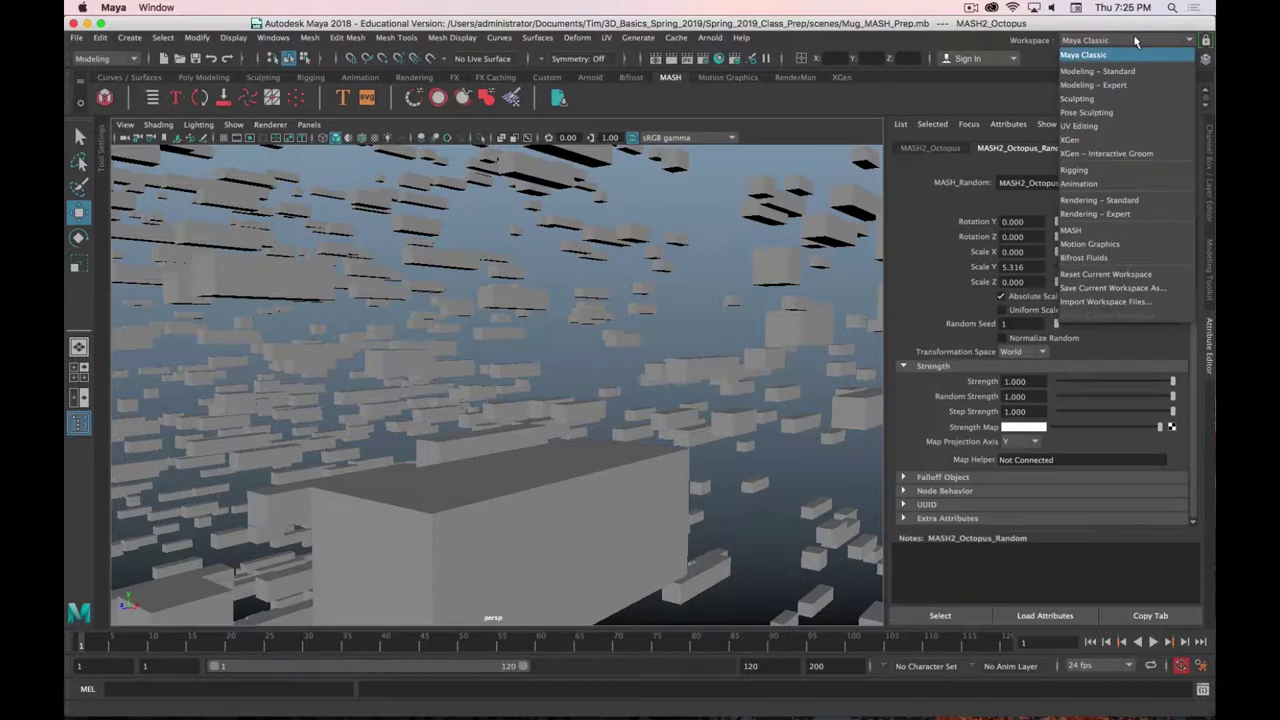
pyautogui.click(1113, 233)
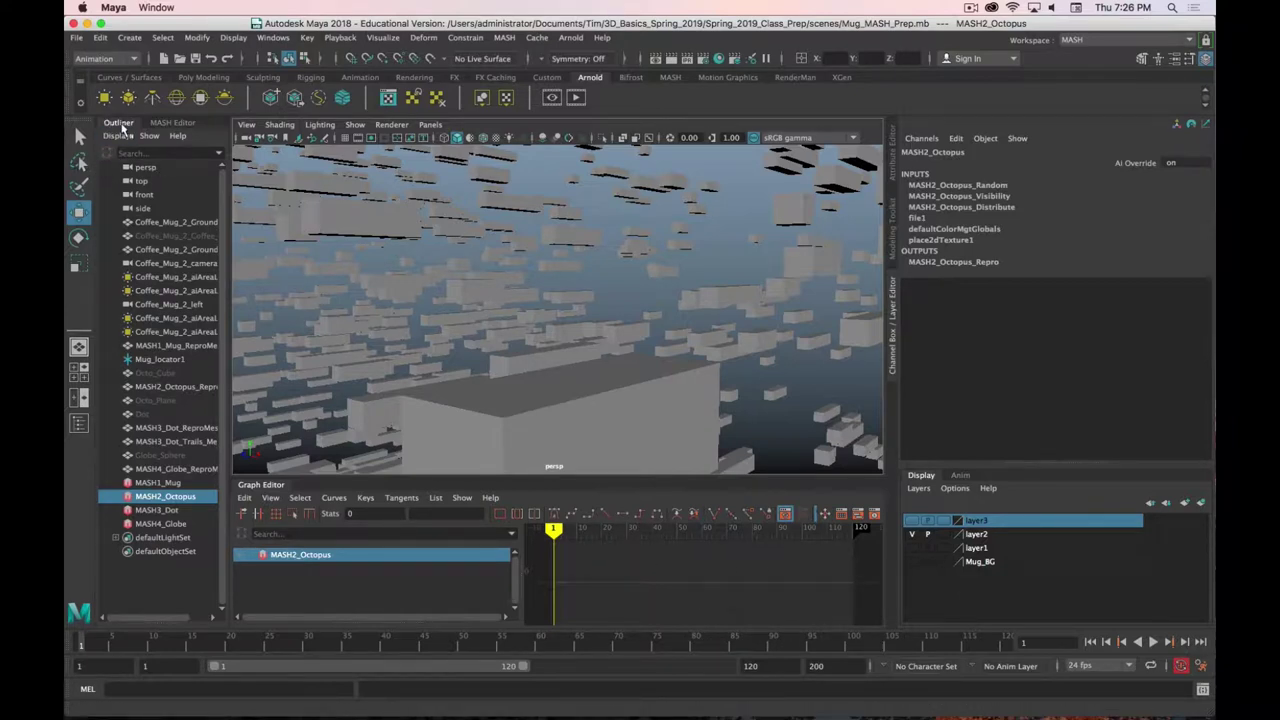
# Glance at the MASH Editor, then switch the menu set to FX
pyautogui.click(168, 124)
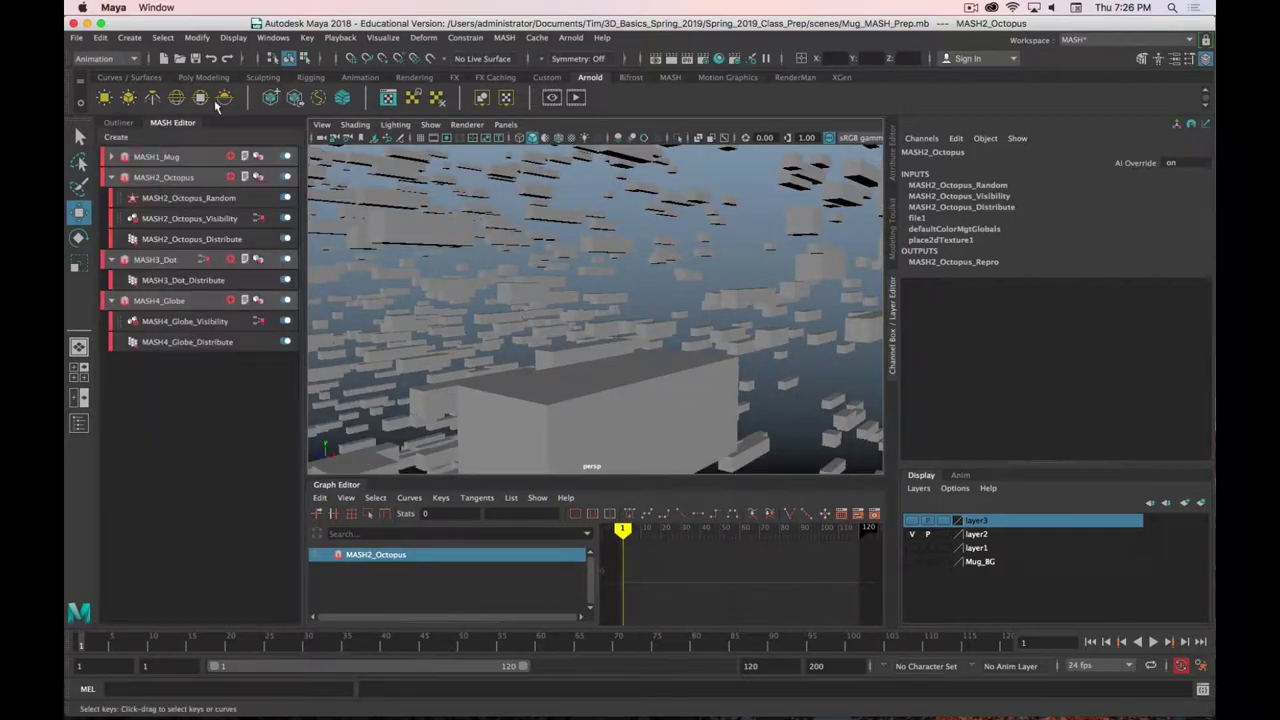
pyautogui.click(124, 124)
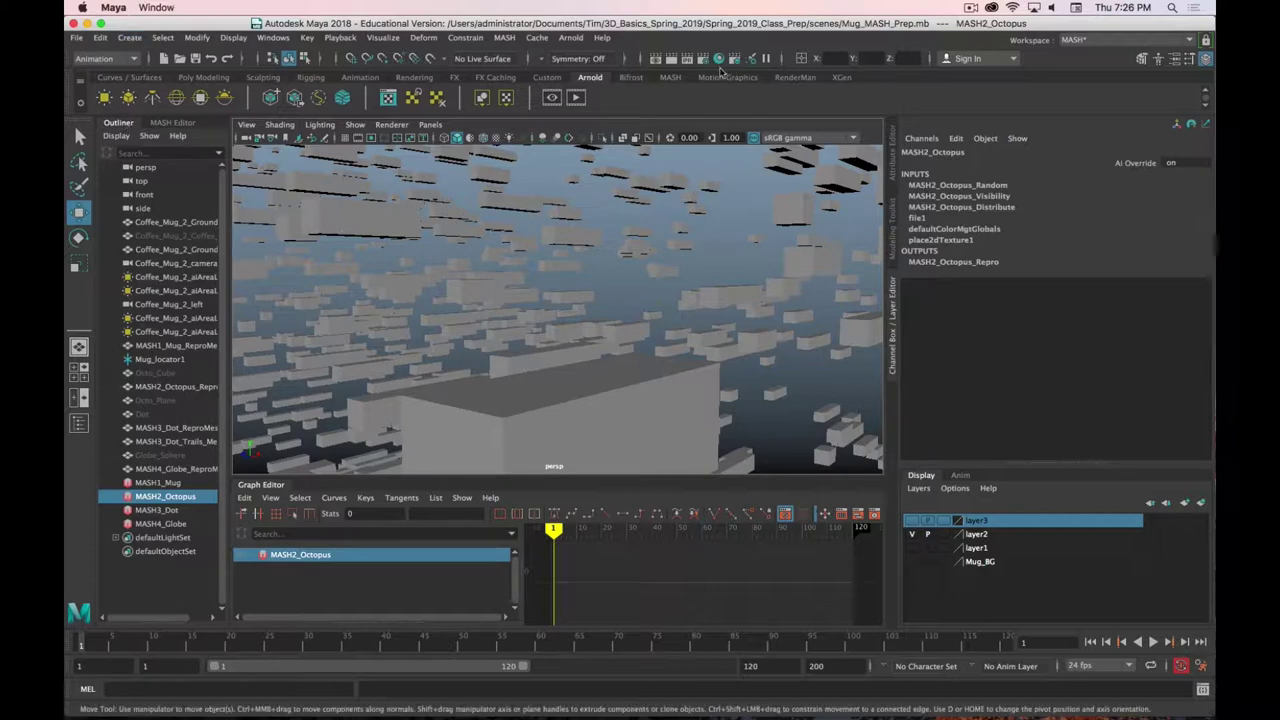
pyautogui.click(100, 58)
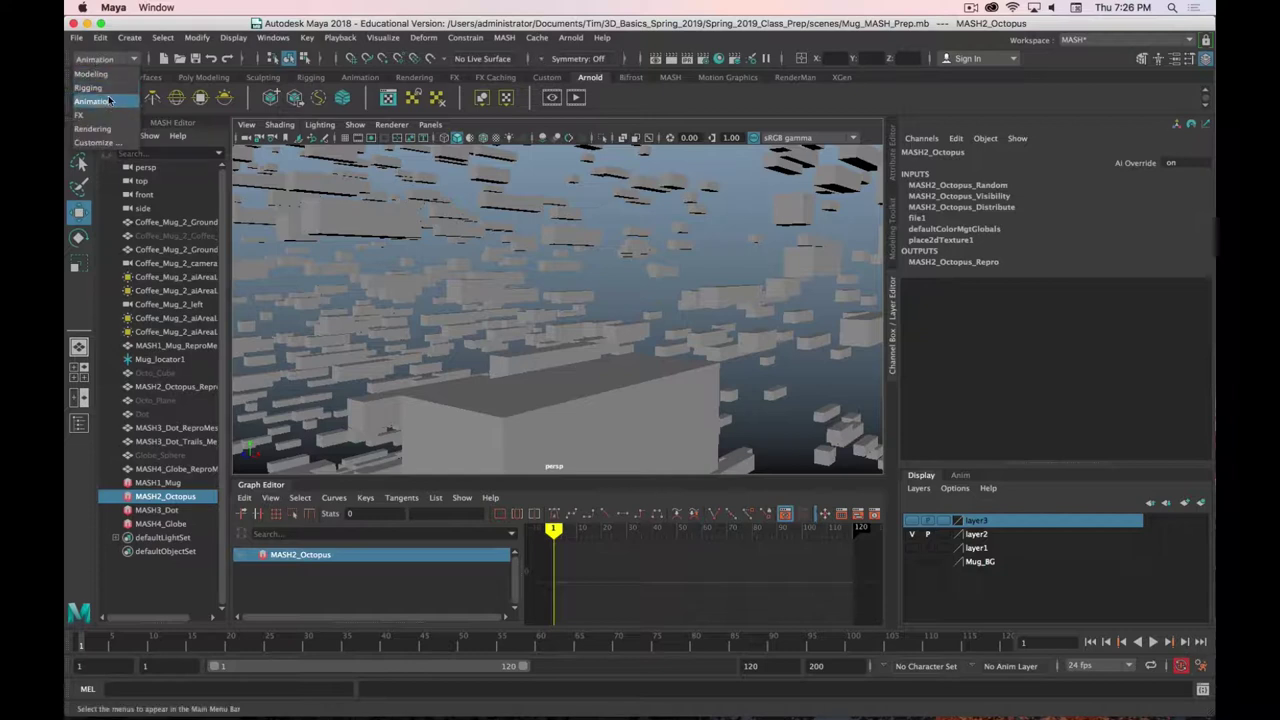
pyautogui.click(110, 101)
pyautogui.click(100, 58)
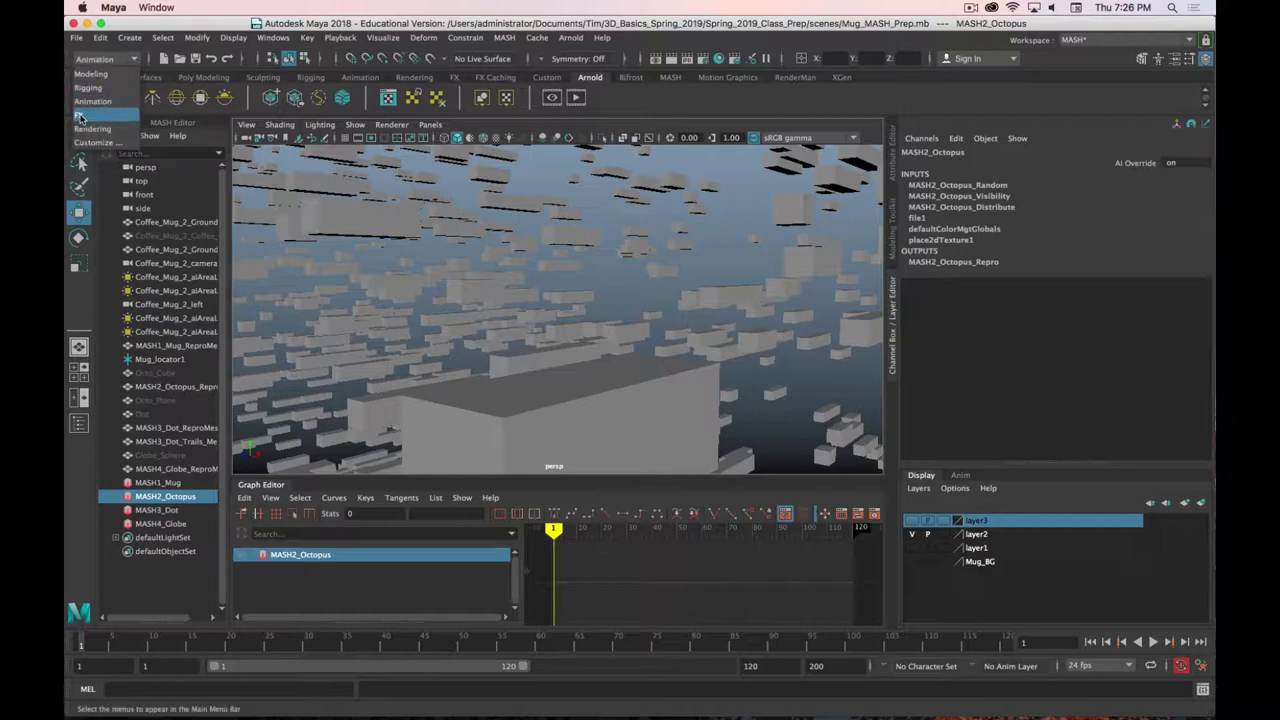
pyautogui.click(80, 117)
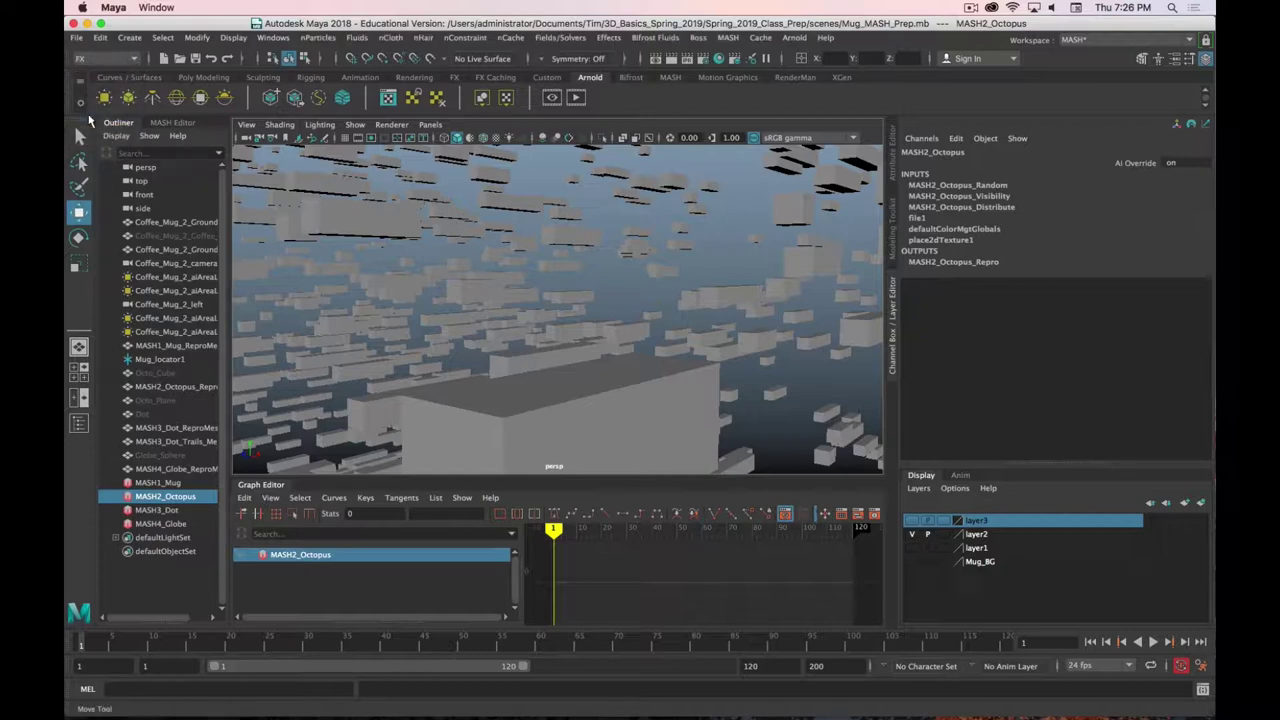
# Bring up the MASH shelf tools and show the MASH Editor's list of networks
pyautogui.click(728, 38)
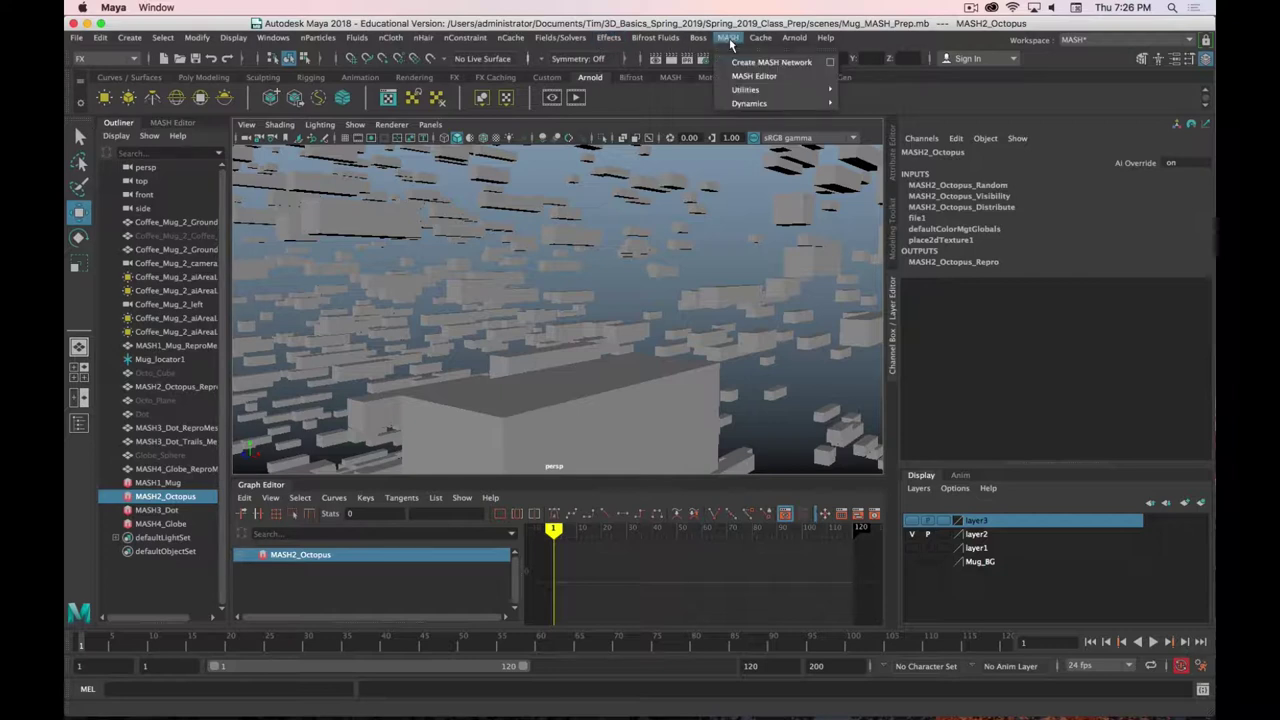
pyautogui.click(729, 40)
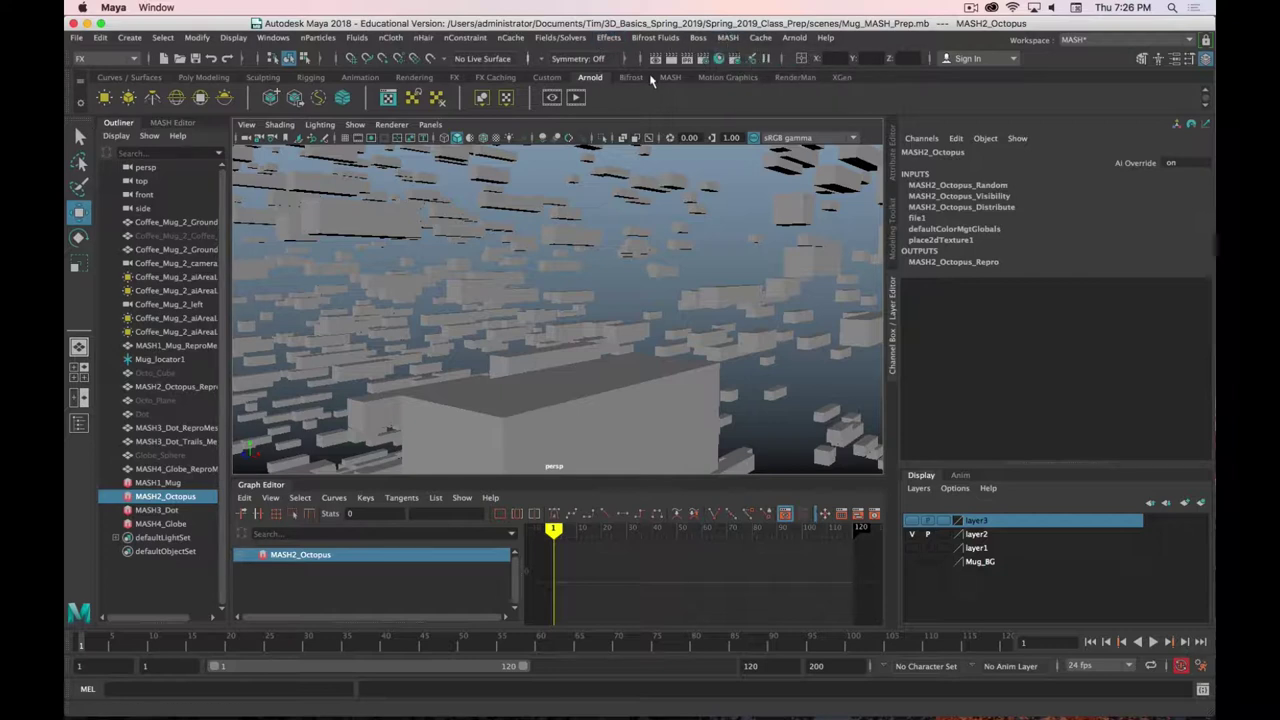
pyautogui.click(669, 78)
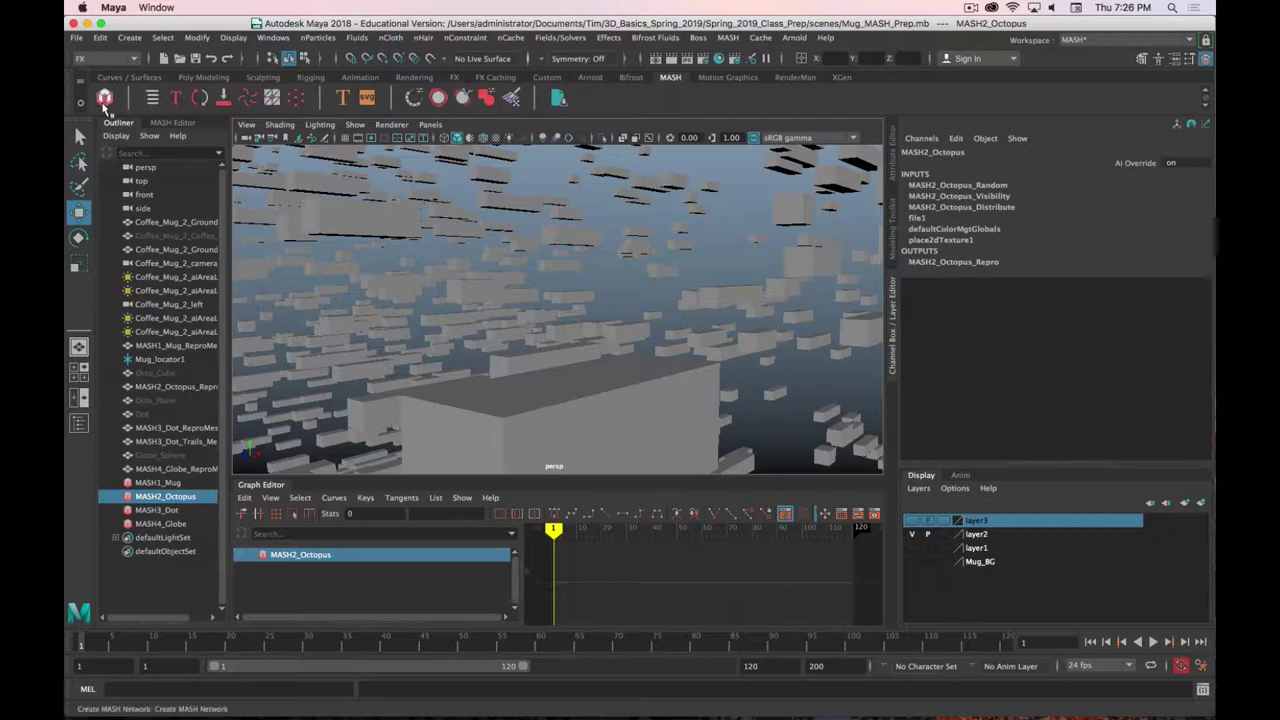
pyautogui.click(710, 78)
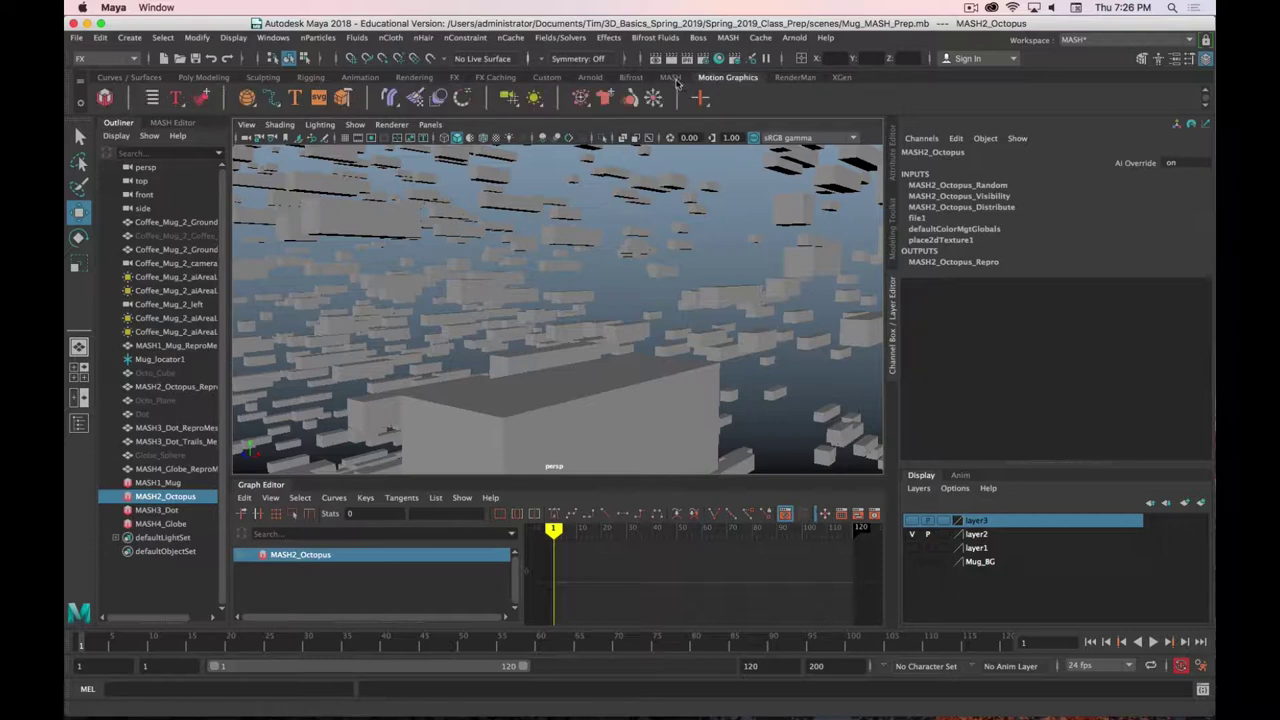
pyautogui.click(672, 78)
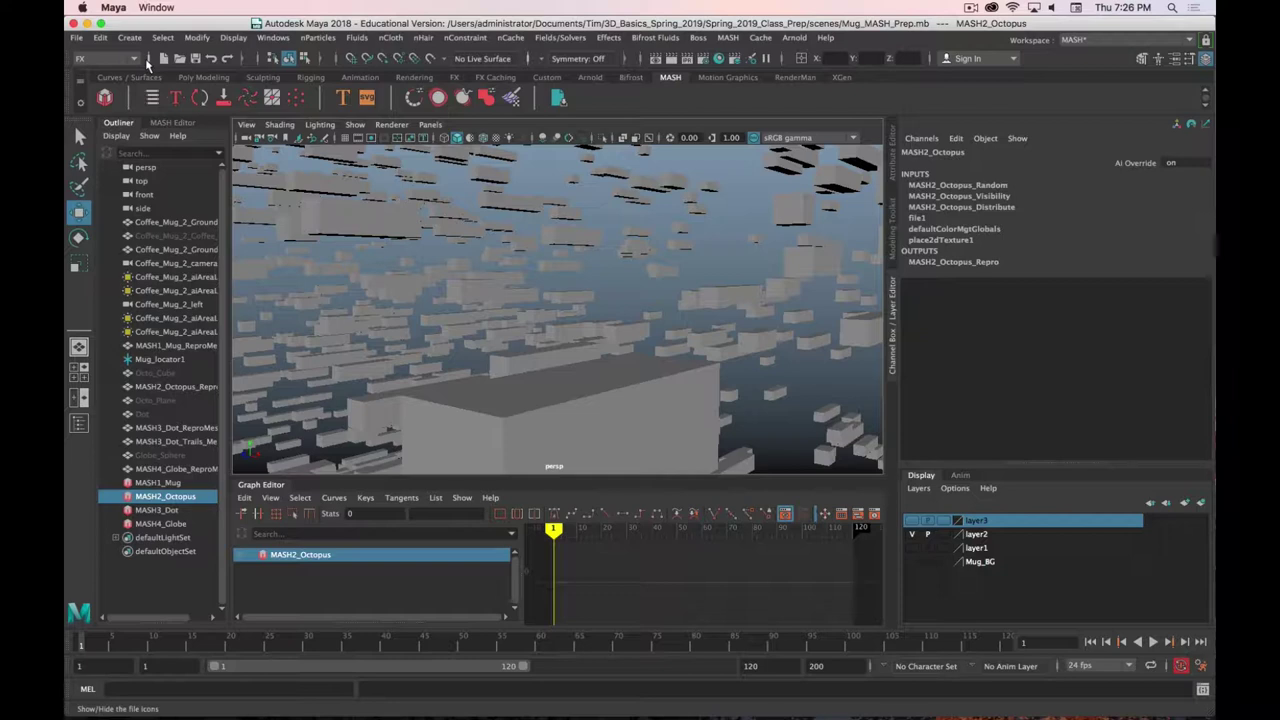
pyautogui.click(172, 123)
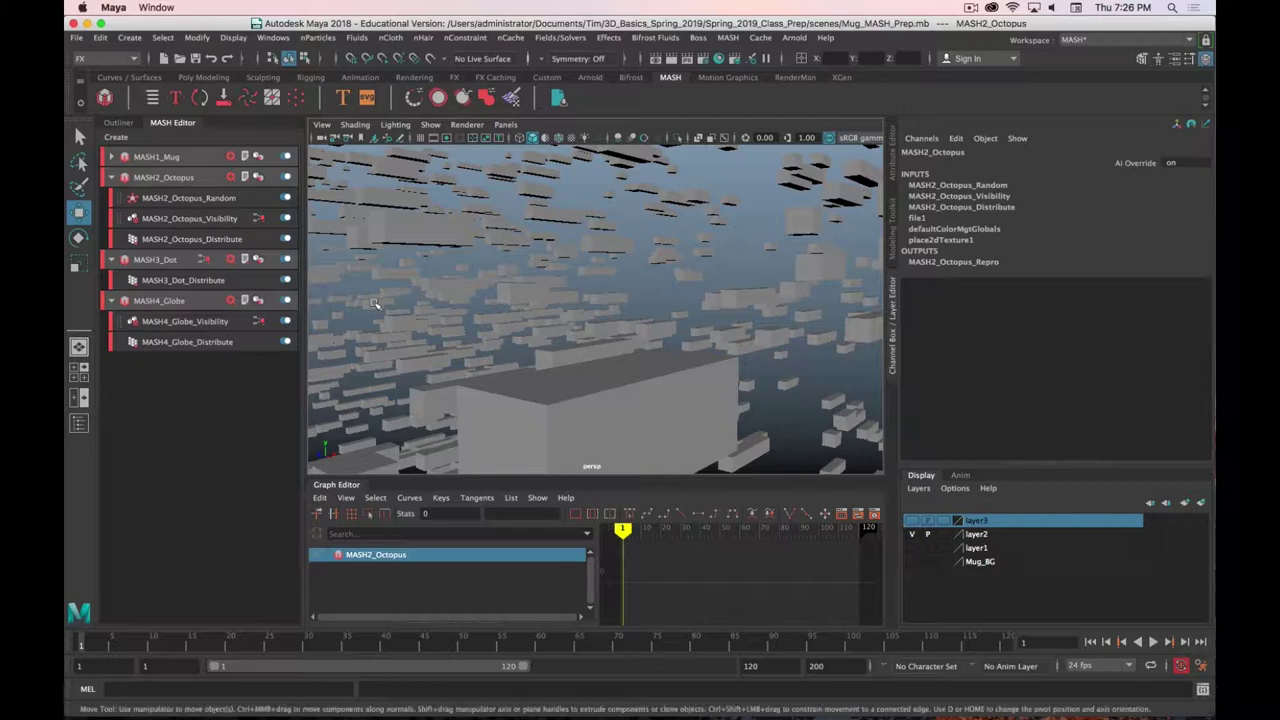
# Frame the view and inspect the MASH2_Octopus Distribute, Random and Visibility nodes
pyautogui.press('f')
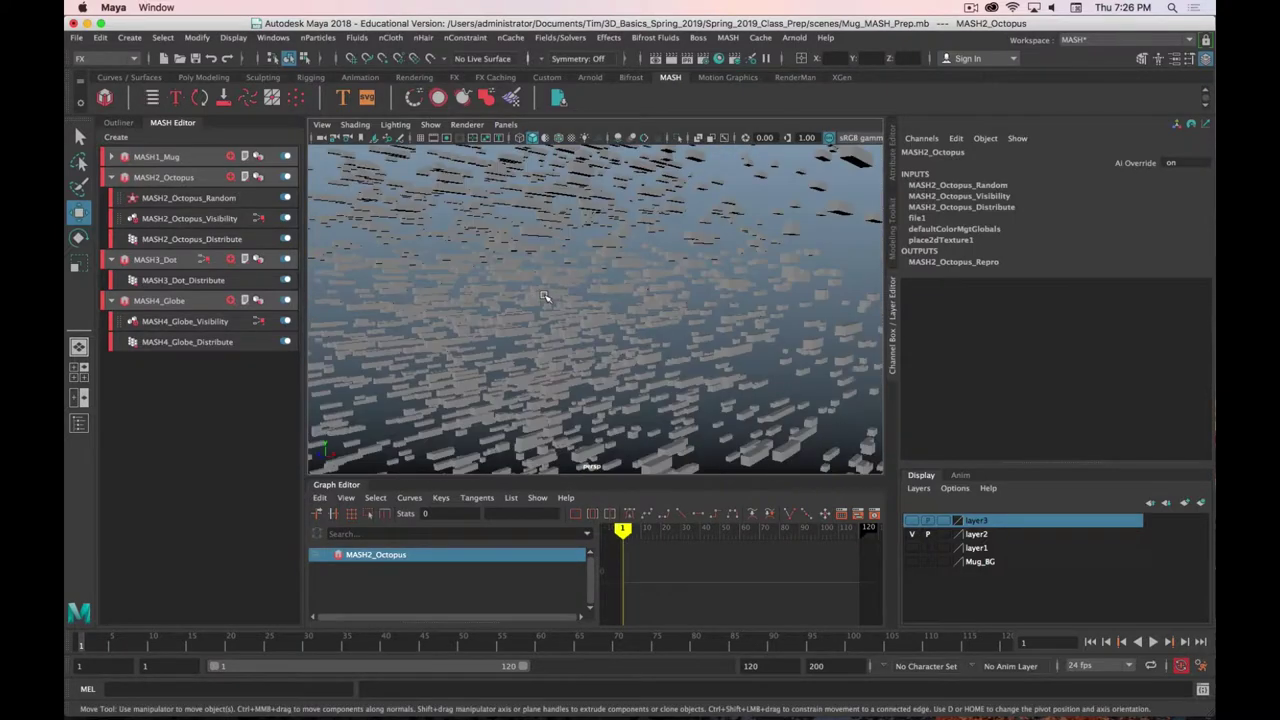
pyautogui.click(179, 239)
pyautogui.hotkey('ctrl', 'a')
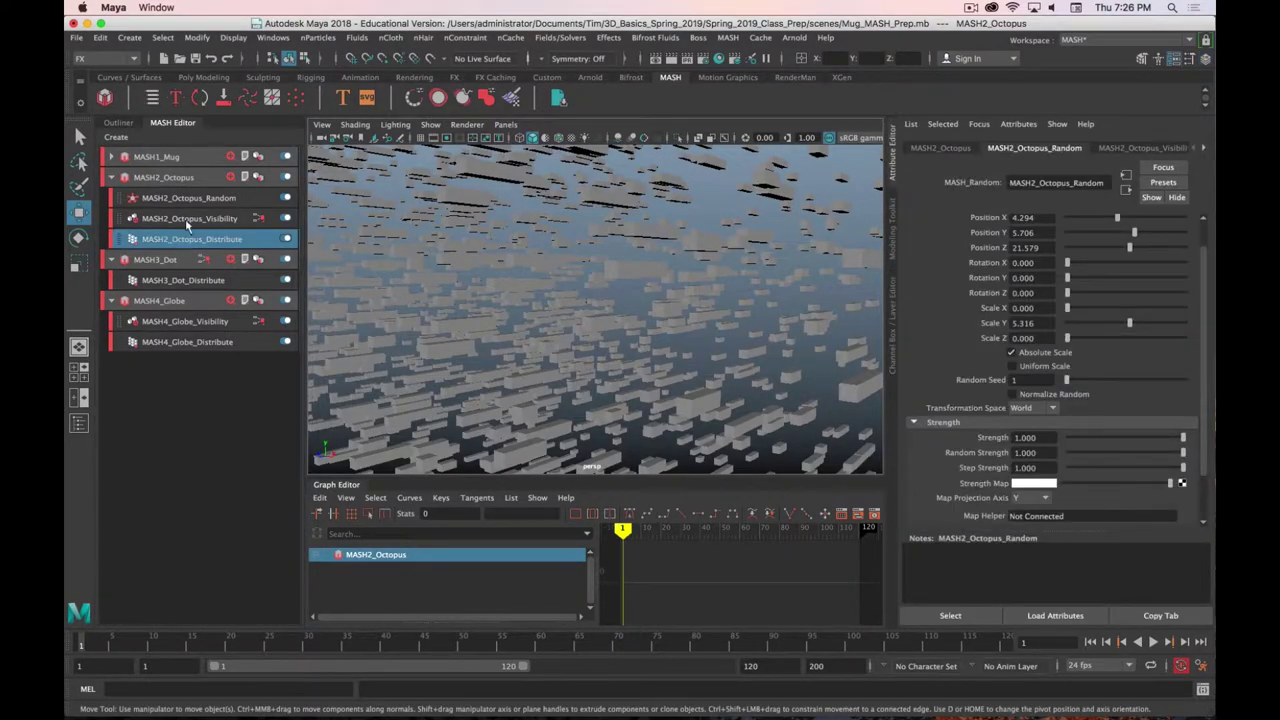
pyautogui.click(185, 218)
pyautogui.click(193, 199)
pyautogui.click(199, 240)
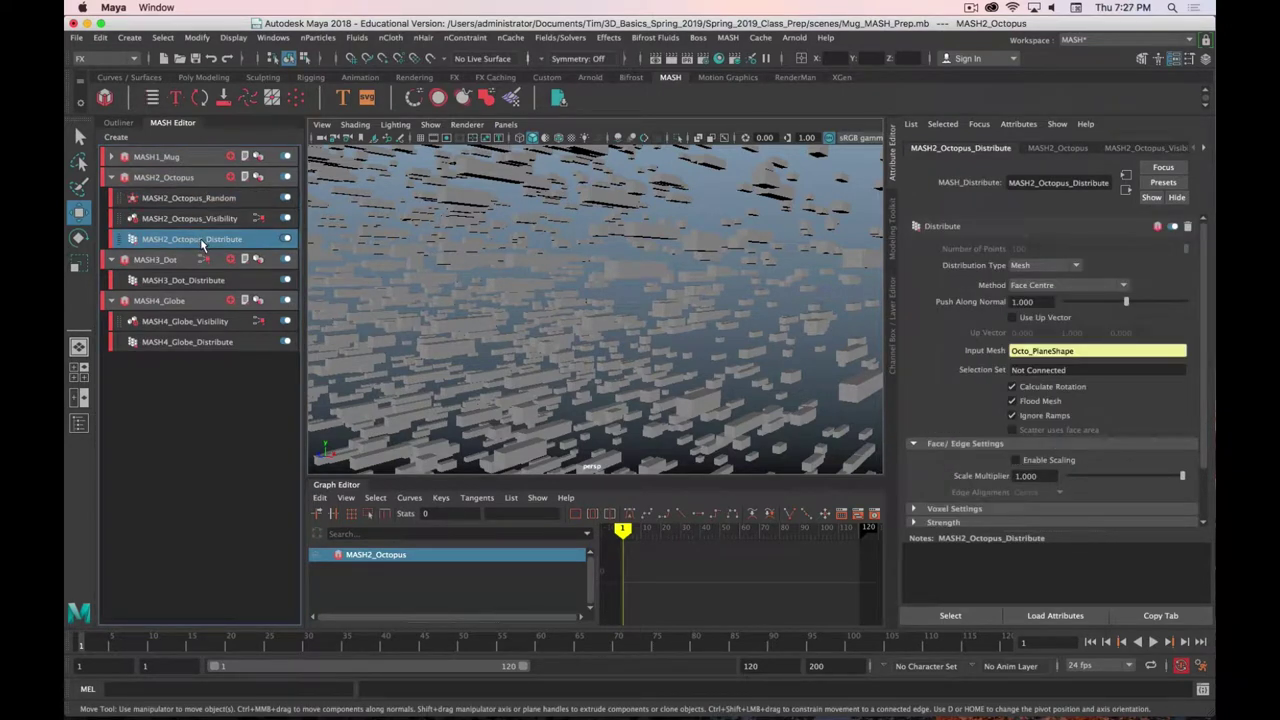
pyautogui.click(204, 228)
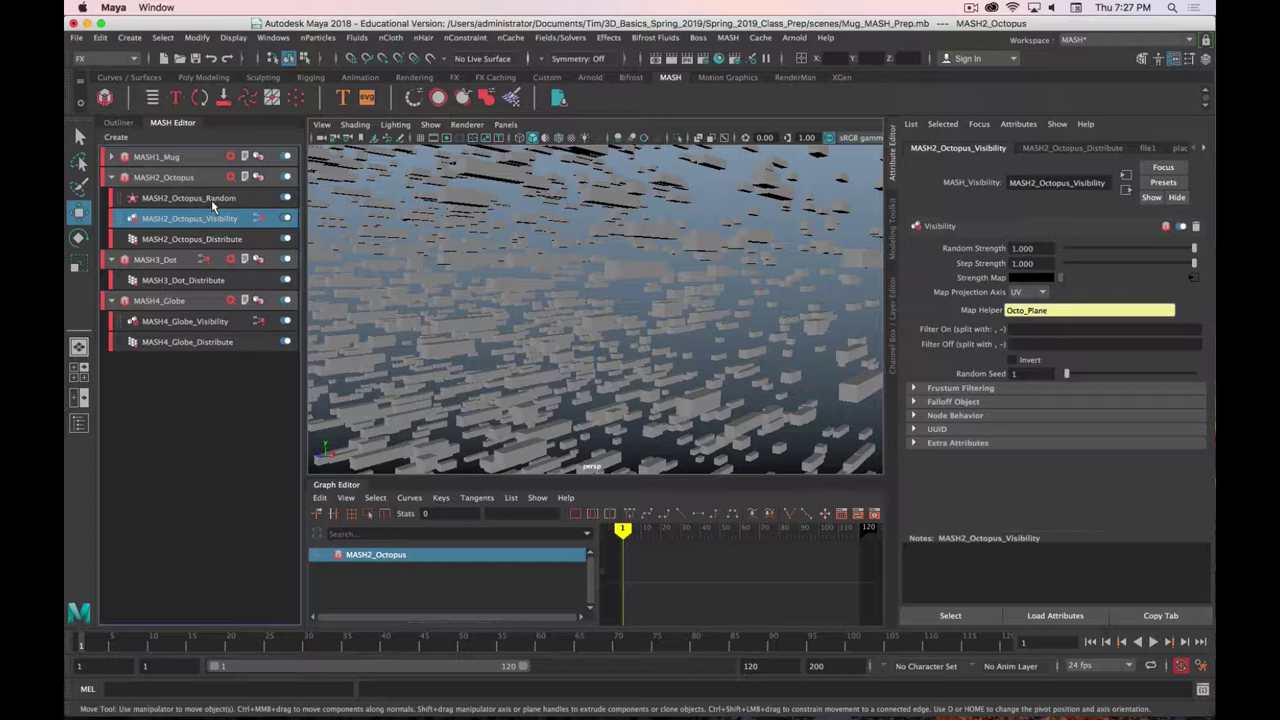
# Expand MASH1_Mug's node list and load the MASH2_Octopus network's settings
pyautogui.click(155, 157)
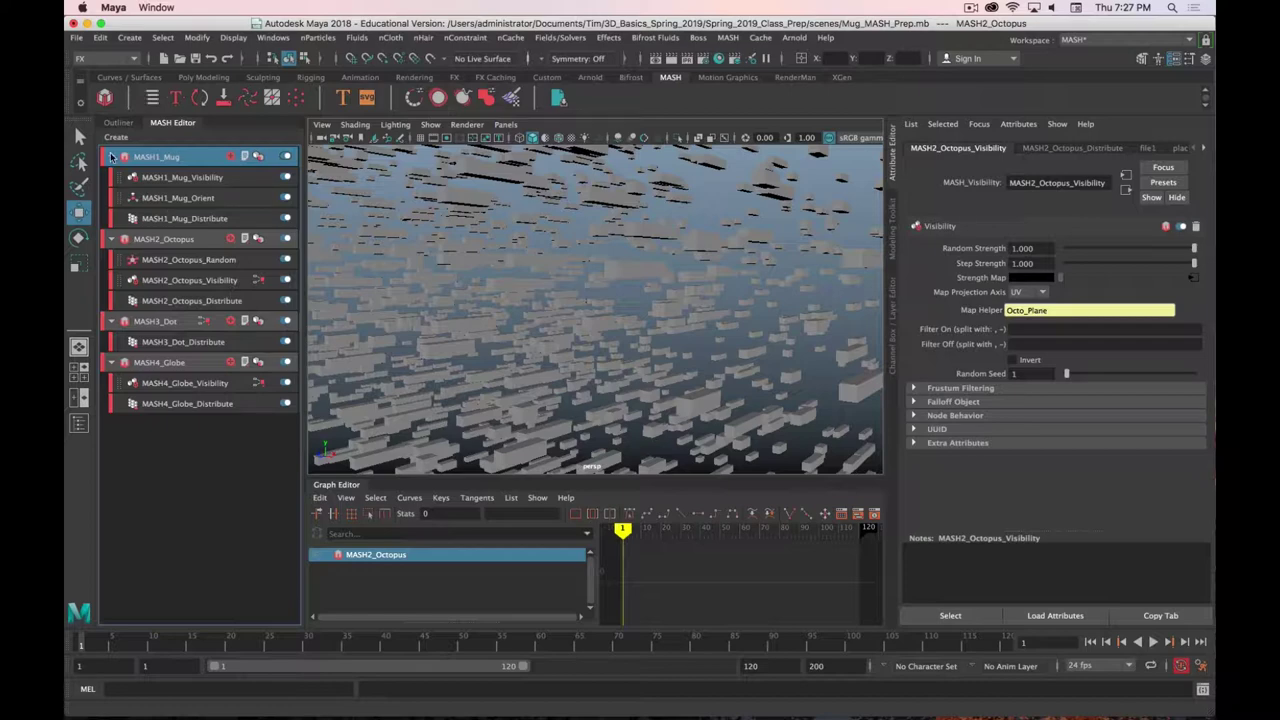
pyautogui.scroll(-5, 548, 300)
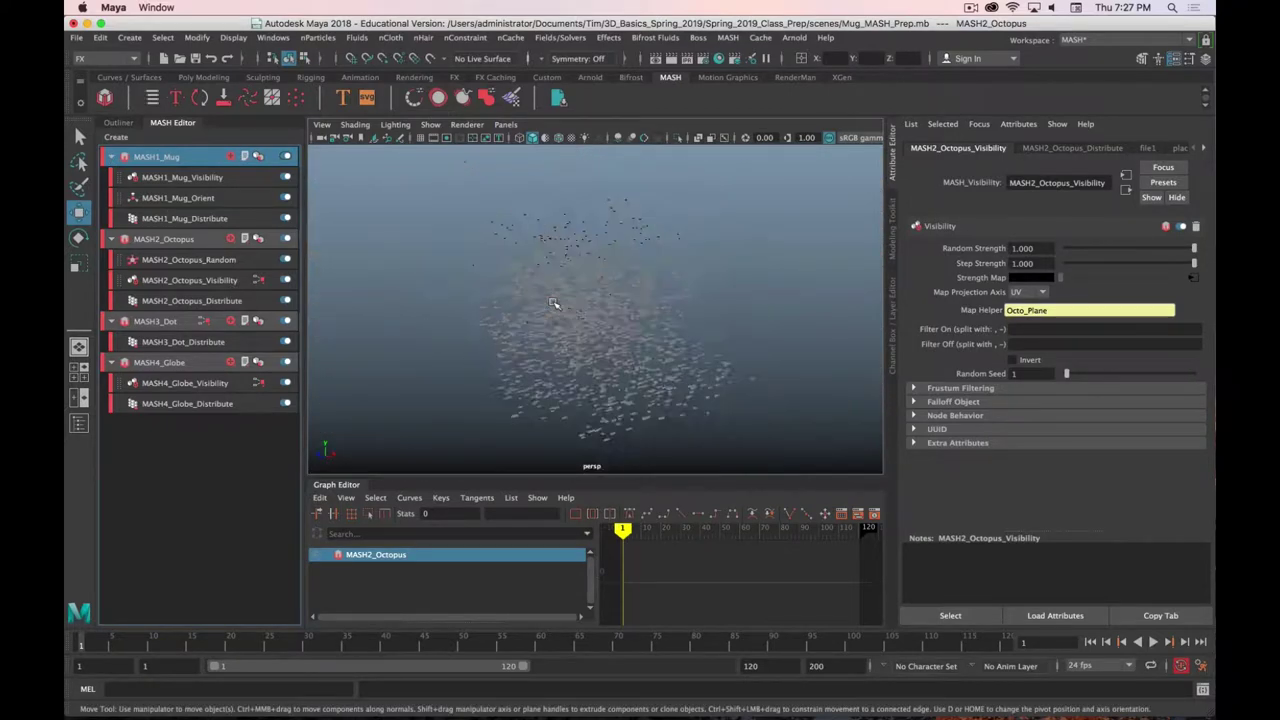
pyautogui.click(181, 240)
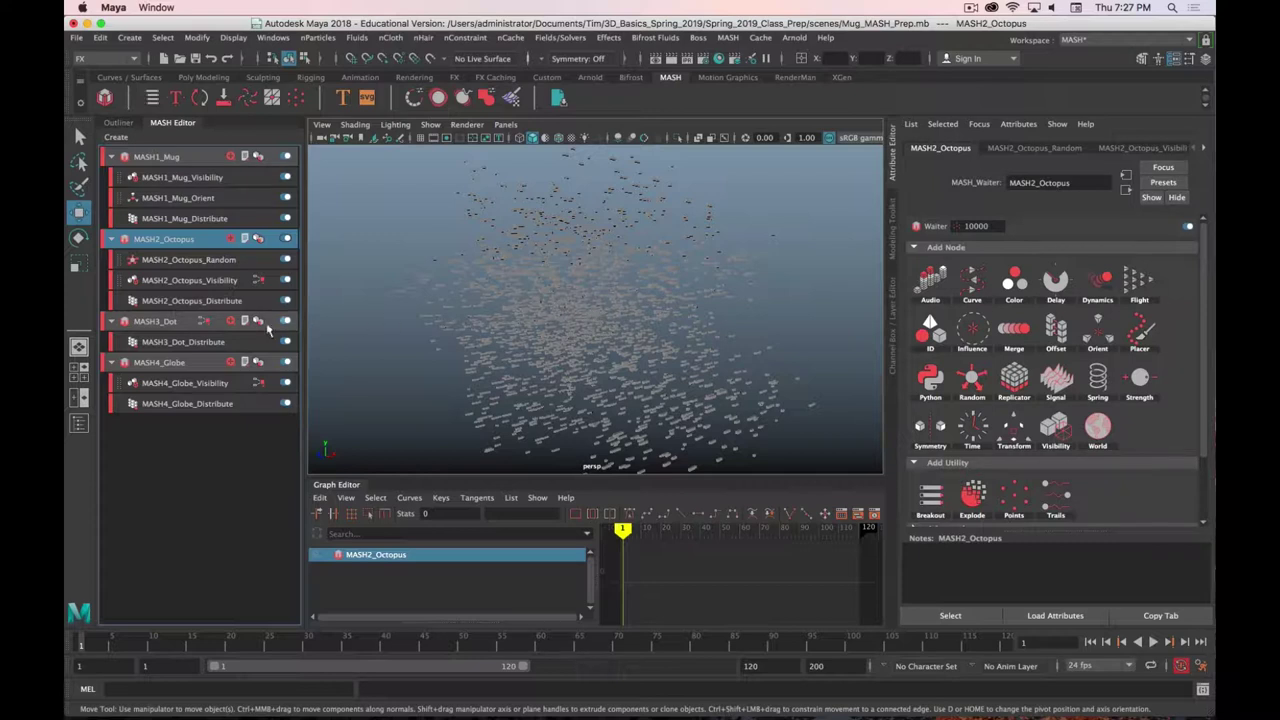
pyautogui.moveTo(121, 286)
pyautogui.mouseDown()
pyautogui.moveTo(122, 252)
pyautogui.moveTo(120, 292)
pyautogui.mouseUp()
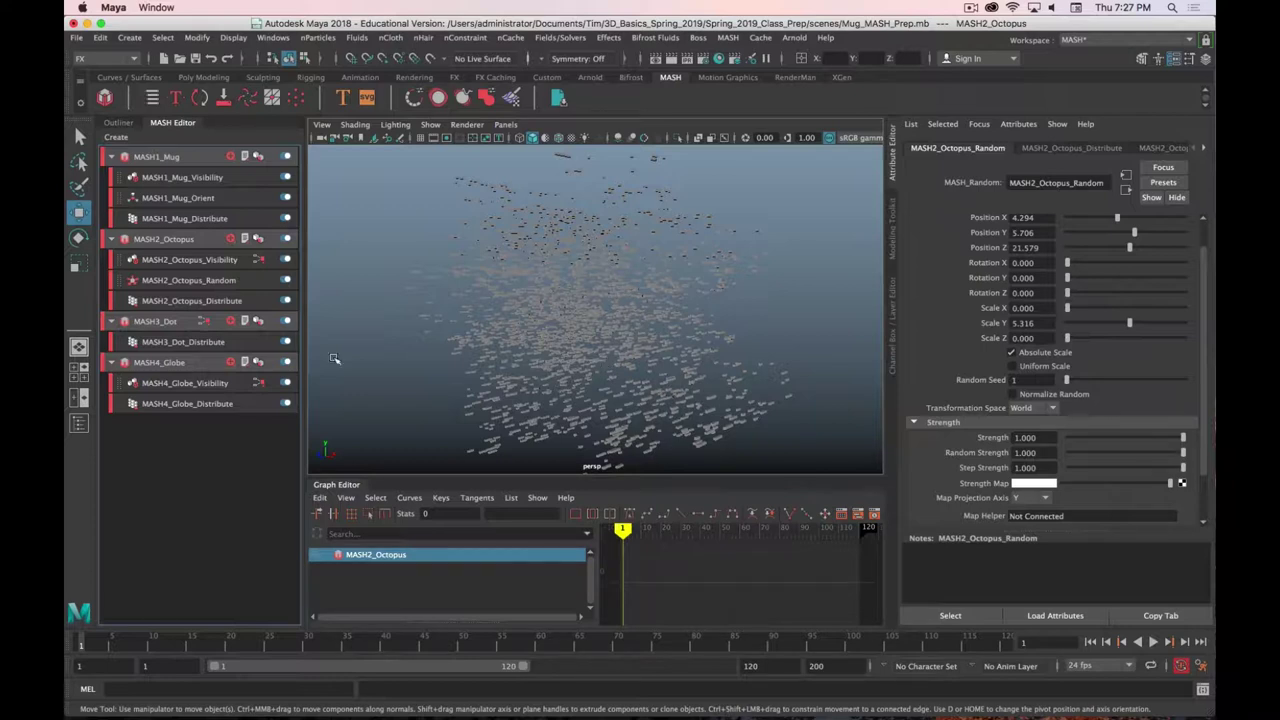
pyautogui.moveTo(118, 283); pyautogui.dragTo(120, 255)
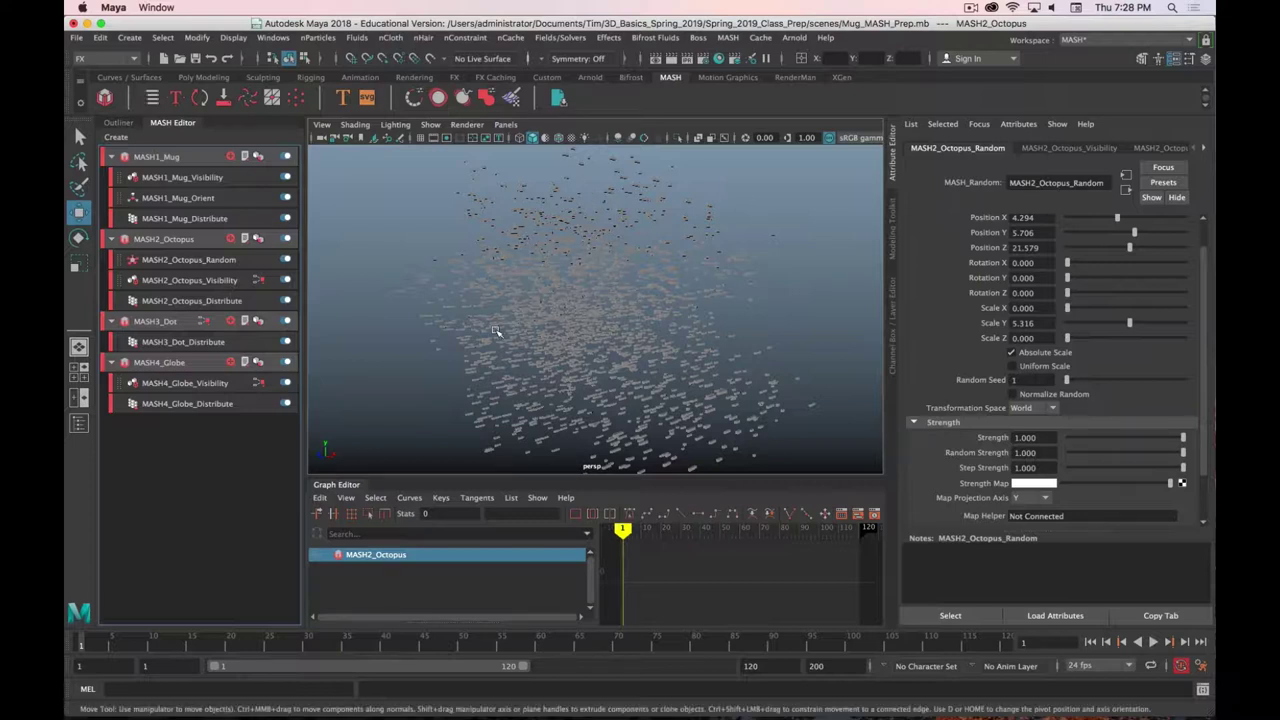
pyautogui.click(165, 241)
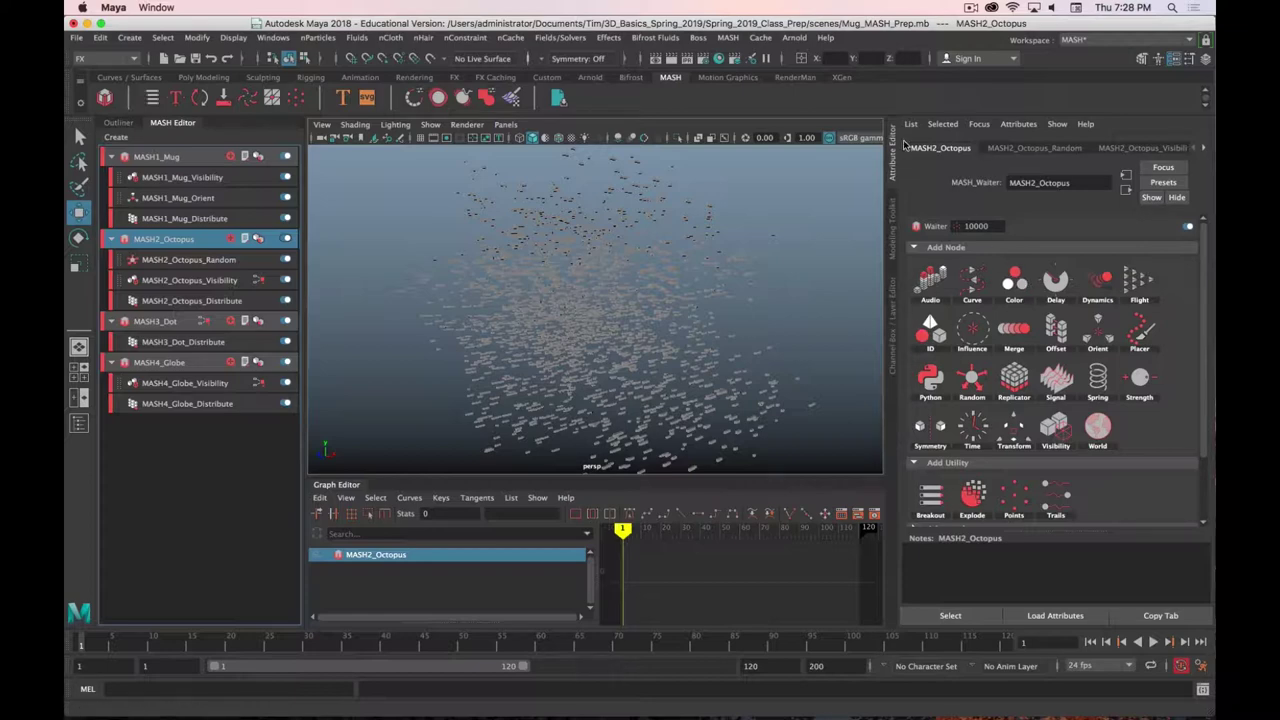
# Open the Random node and drag Random Strength down to 0.000, then up to 0.104
pyautogui.click(1040, 148)
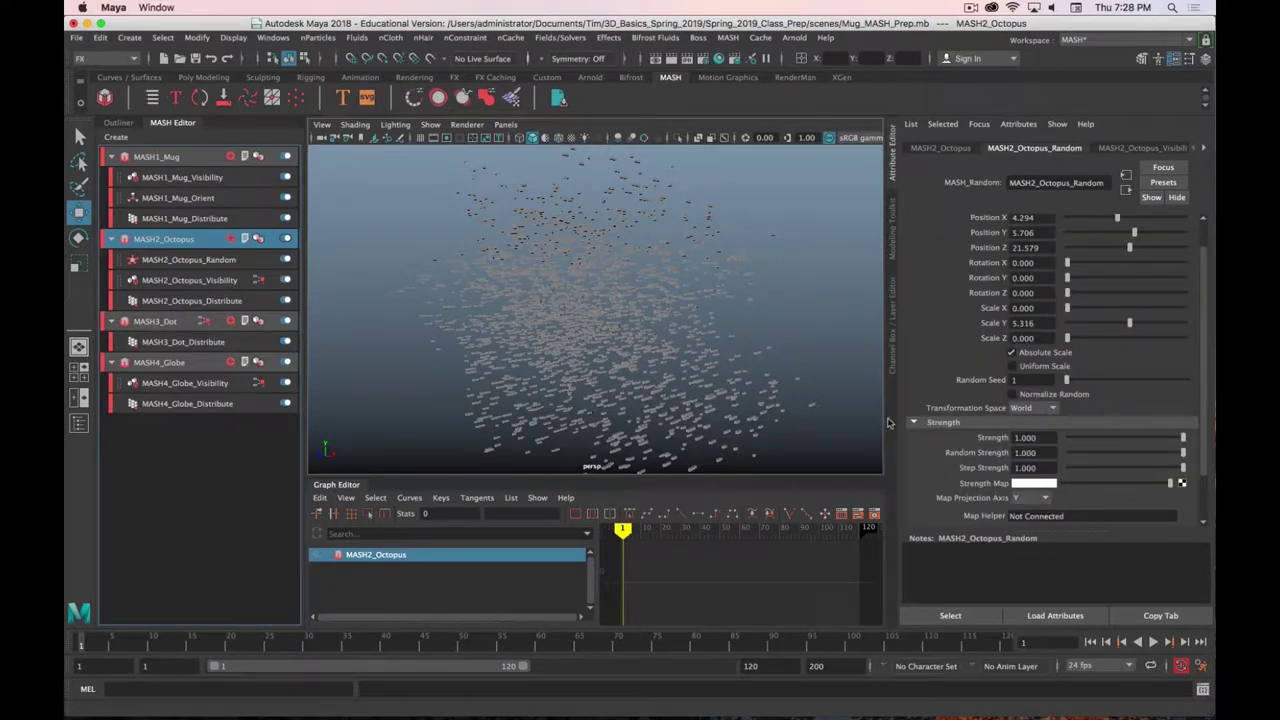
pyautogui.scroll(-10, 737, 257)
pyautogui.keyDown('alt'); pyautogui.moveTo(700, 280); pyautogui.dragTo(638, 303); pyautogui.keyUp('alt')
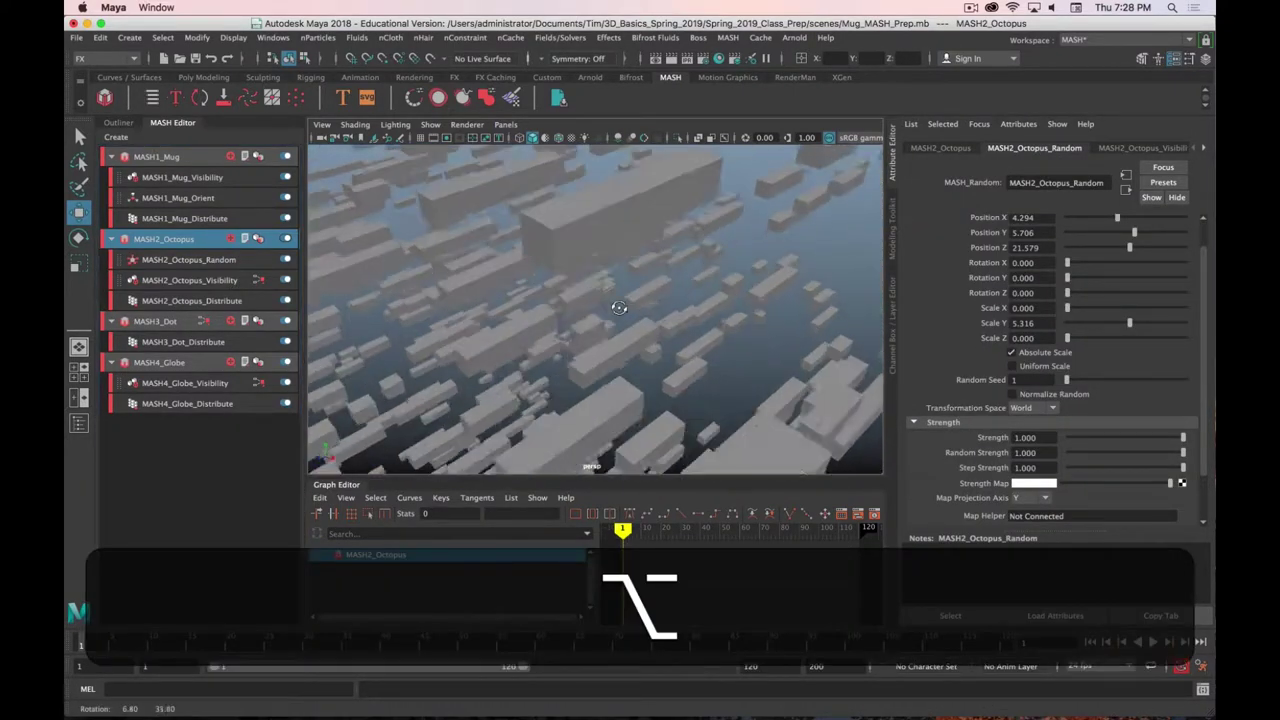
pyautogui.scroll(10, 631, 275)
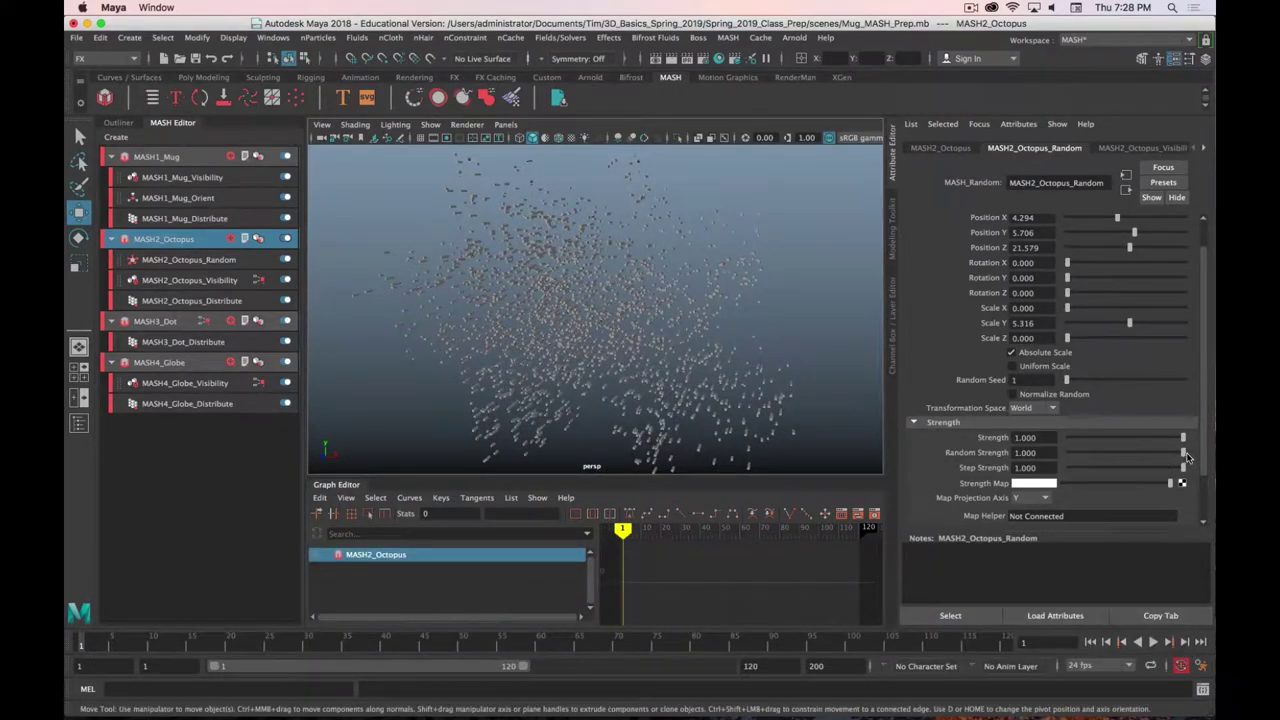
pyautogui.moveTo(1183, 455); pyautogui.dragTo(1020, 451)
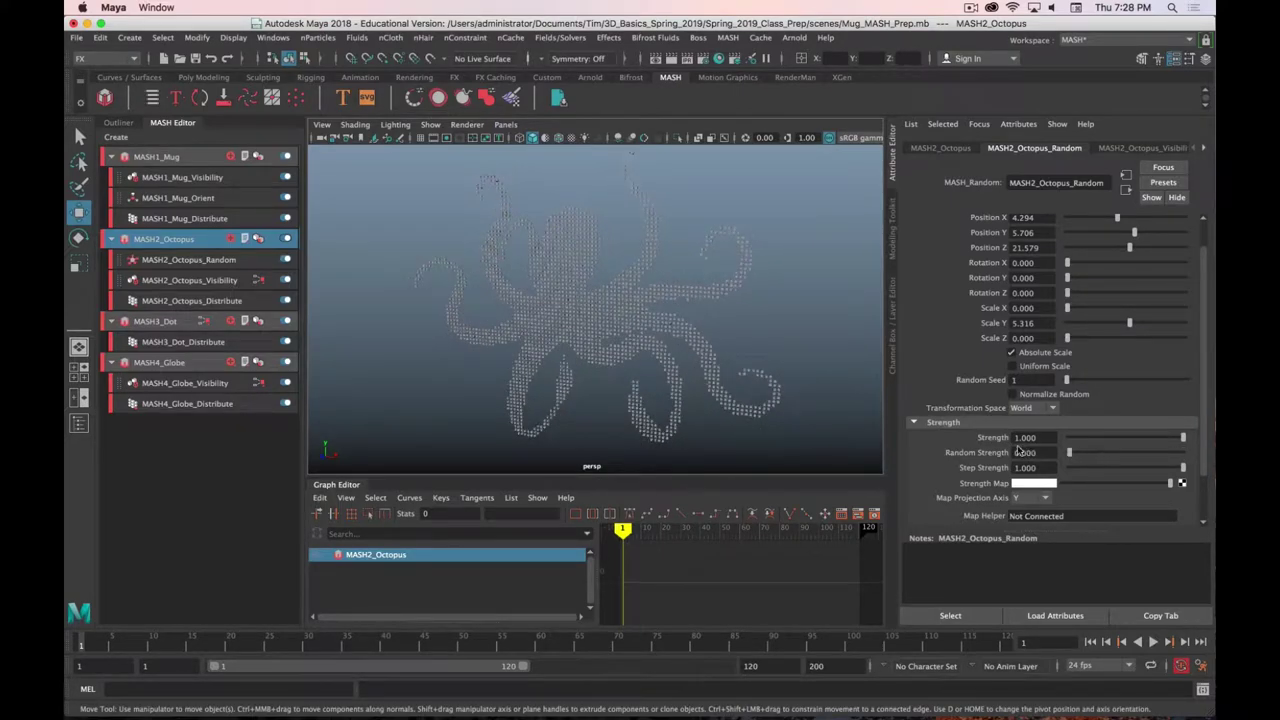
pyautogui.keyDown('alt'); pyautogui.moveTo(760, 300); pyautogui.dragTo(789, 320); pyautogui.keyUp('alt')
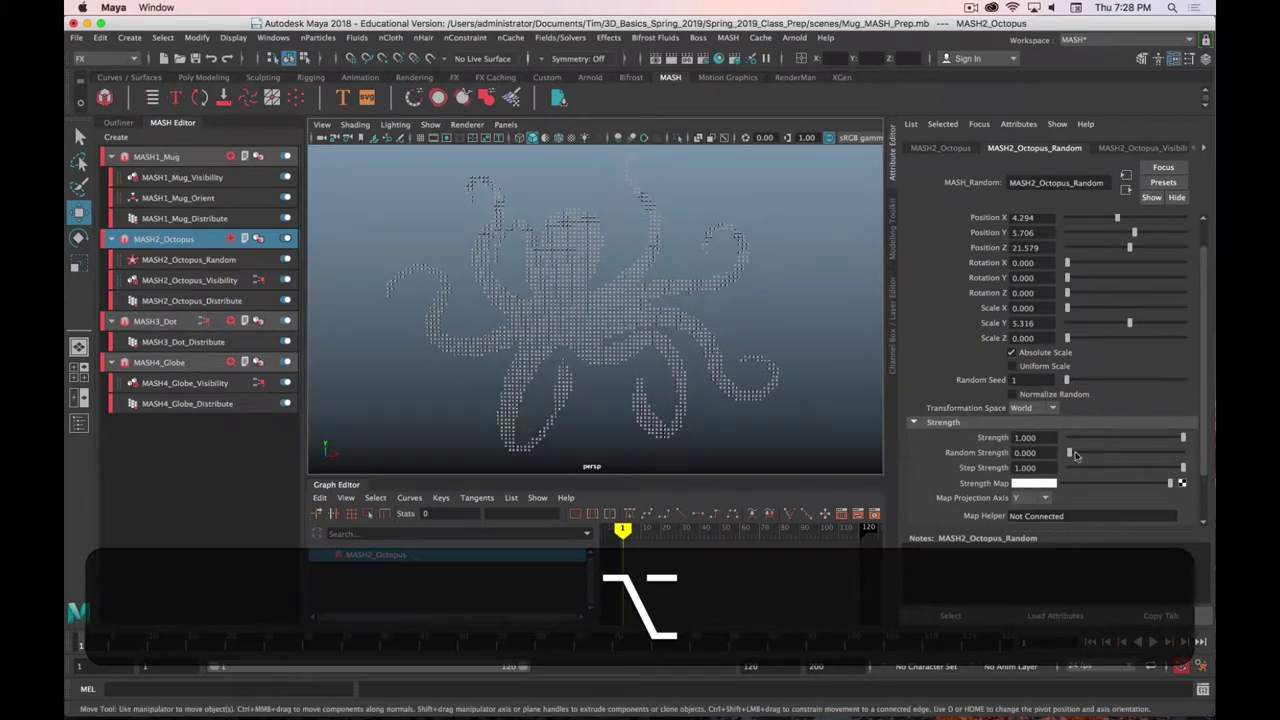
pyautogui.moveTo(1070, 454); pyautogui.dragTo(1195, 470)
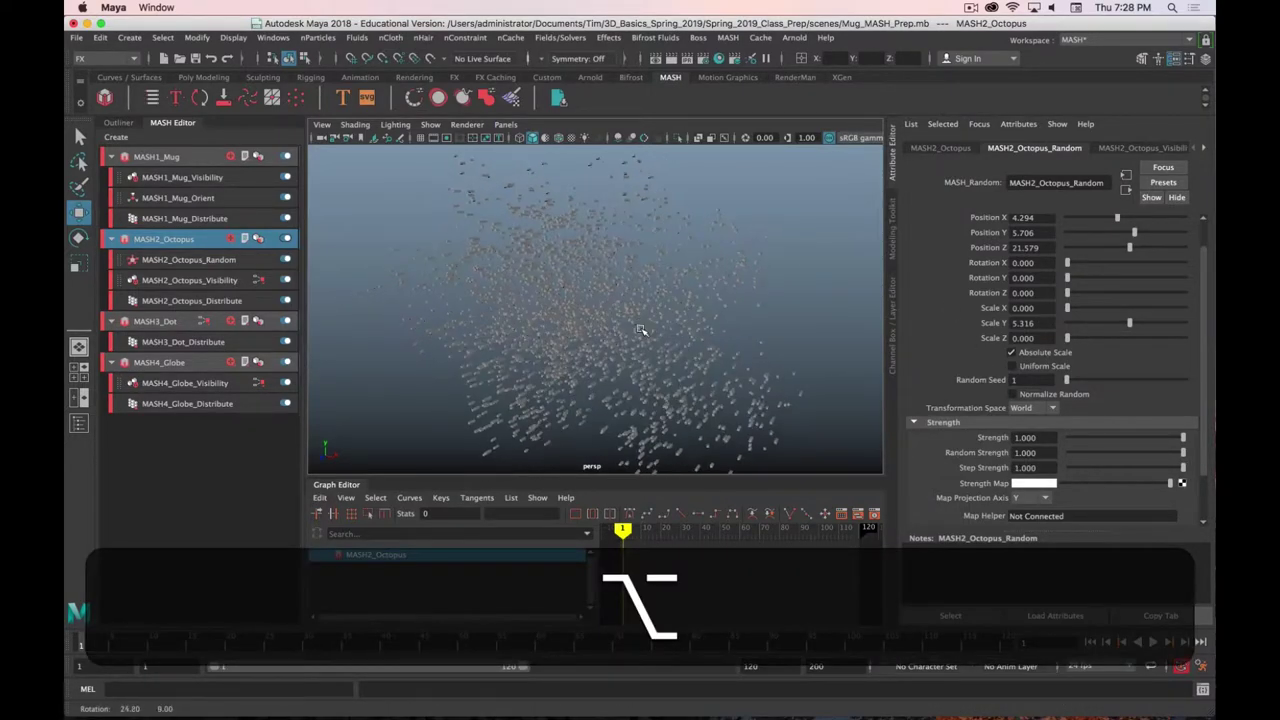
# Sweep Random Strength through 0.317 back to 1.000 and open its keying menu
pyautogui.keyDown('alt'); pyautogui.moveTo(660, 336); pyautogui.dragTo(645, 332, button='right'); pyautogui.keyUp('alt')
pyautogui.keyDown('alt'); pyautogui.moveTo(645, 332); pyautogui.dragTo(718, 338); pyautogui.keyUp('alt')
pyautogui.keyDown('alt'); pyautogui.scroll(-10, 718, 338); pyautogui.keyUp('alt')
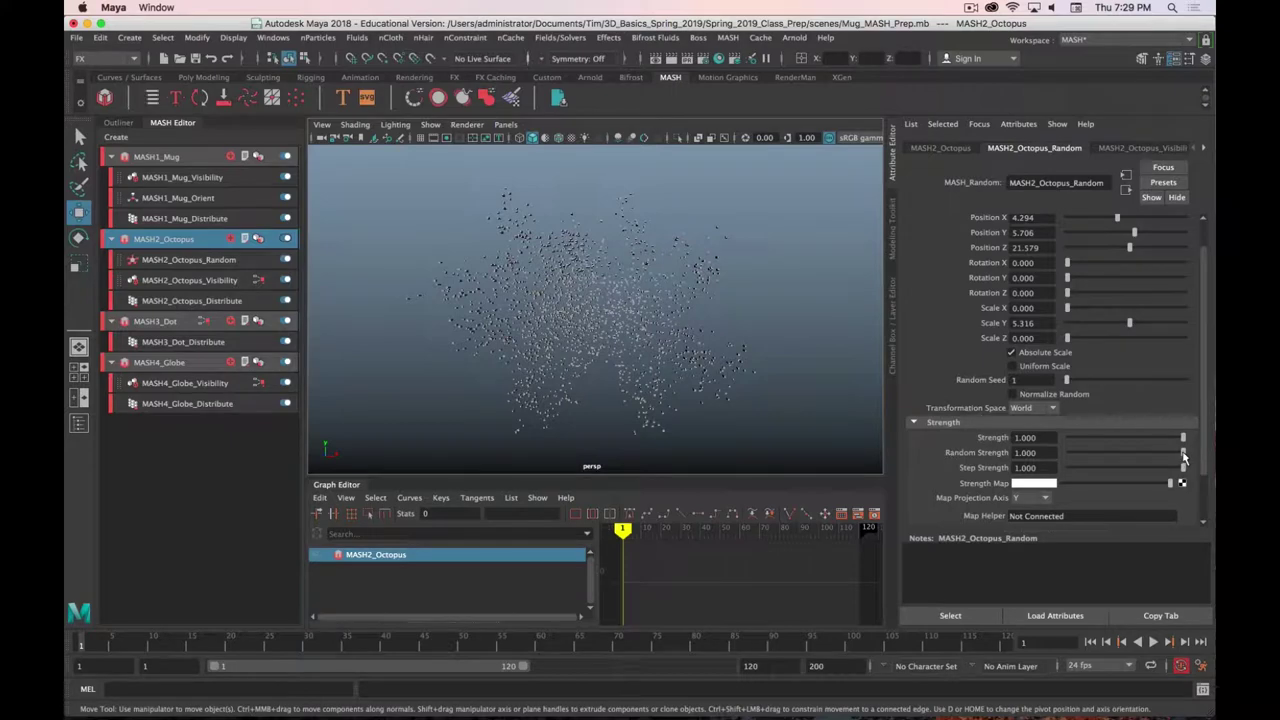
pyautogui.moveTo(1183, 453); pyautogui.dragTo(1033, 456)
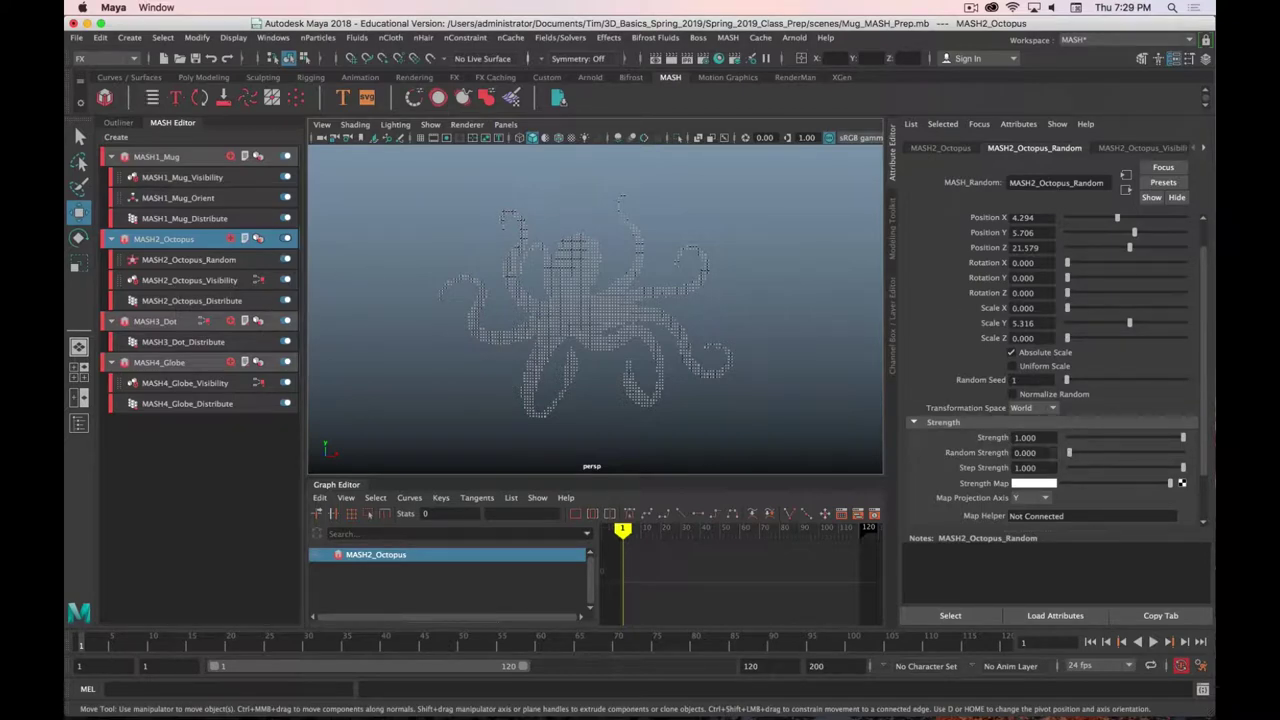
pyautogui.moveTo(1089, 455); pyautogui.dragTo(1212, 458)
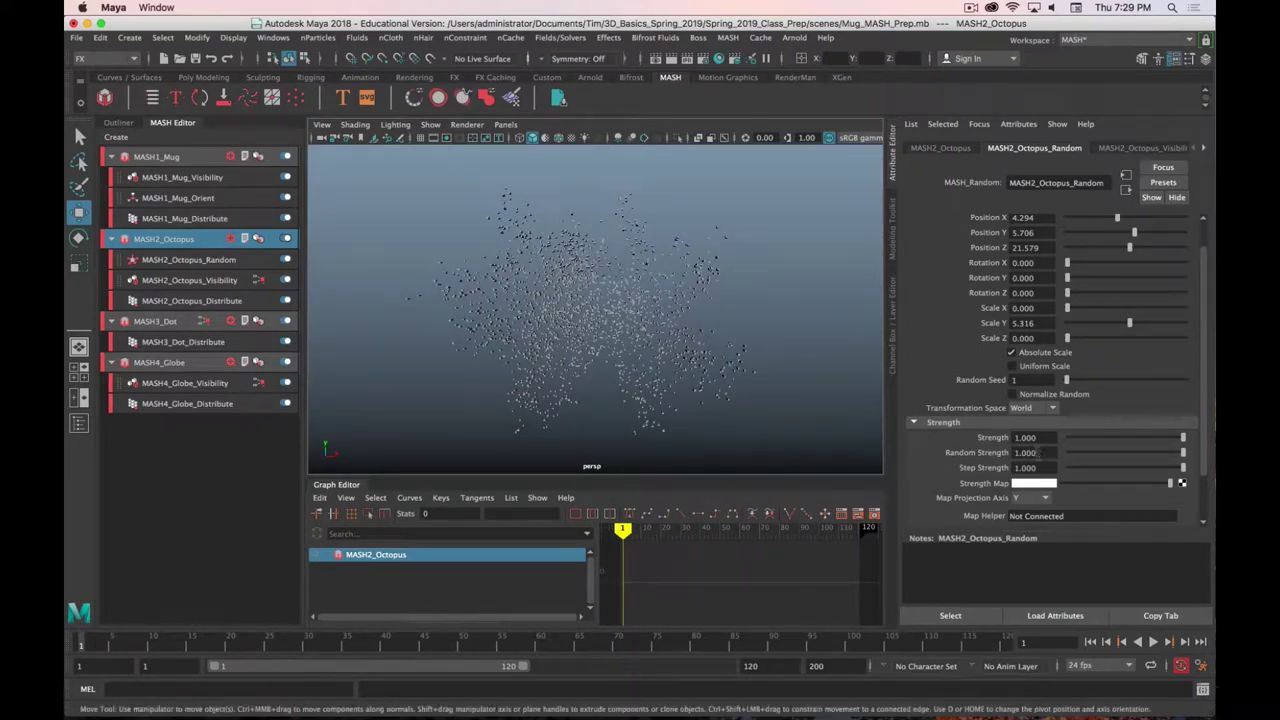
pyautogui.rightClick(1038, 453)
# Key Random Strength at 1 on the current frame and at 0 on frame 48
pyautogui.click(1068, 473)
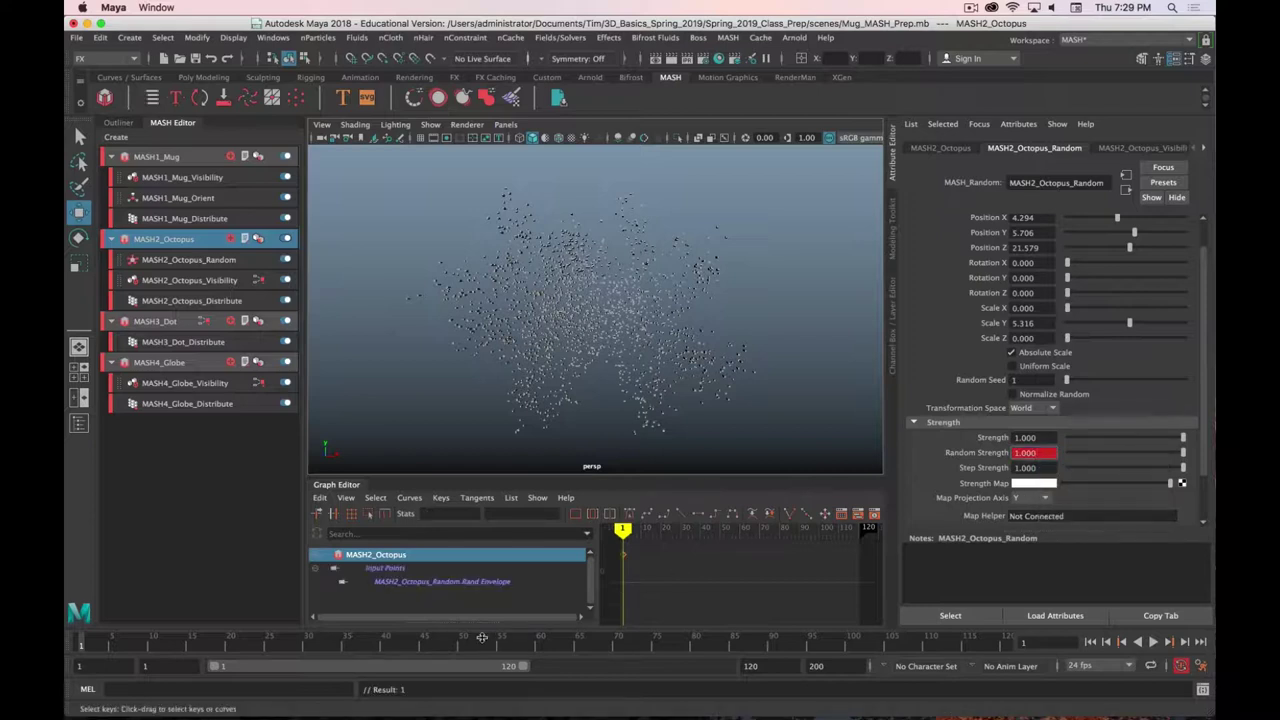
pyautogui.moveTo(384, 643); pyautogui.dragTo(447, 648)
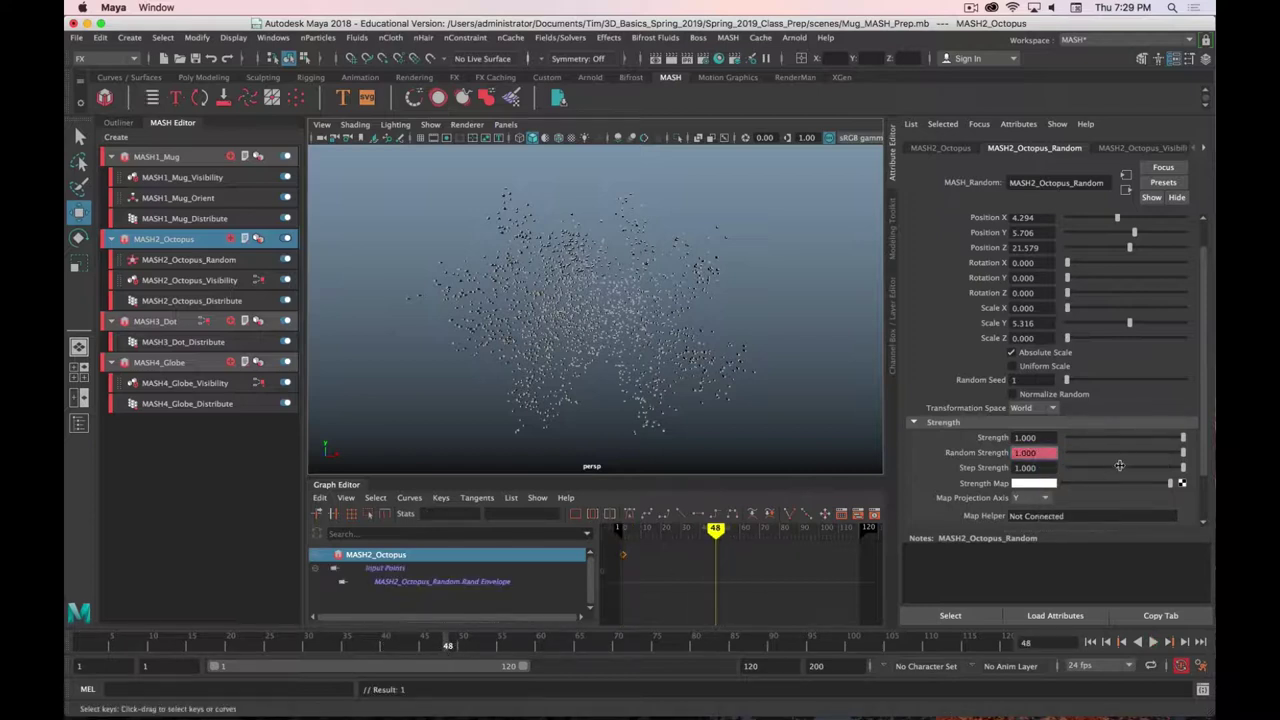
pyautogui.moveTo(1181, 453); pyautogui.dragTo(1066, 455)
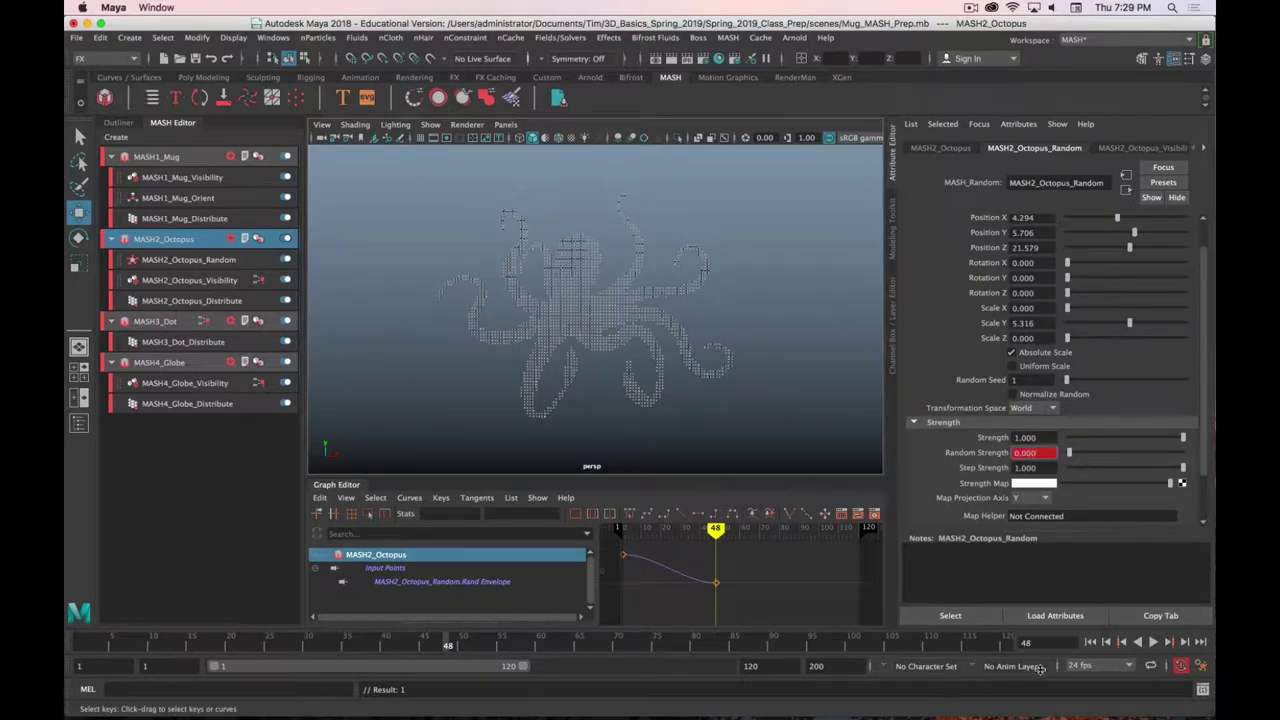
# Set the playback end frame to 60 and play the octopus assembly animation
pyautogui.doubleClick(746, 666)
pyautogui.write('60')
pyautogui.press('Return')
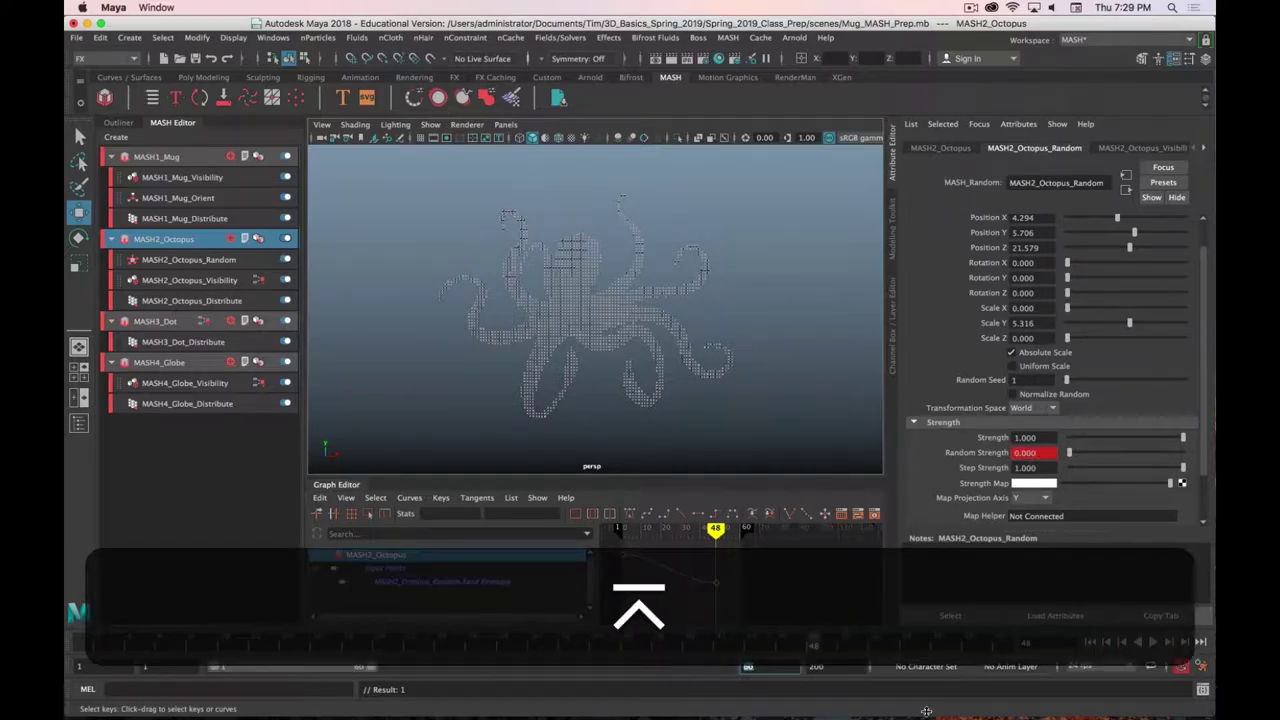
pyautogui.click(1151, 642)
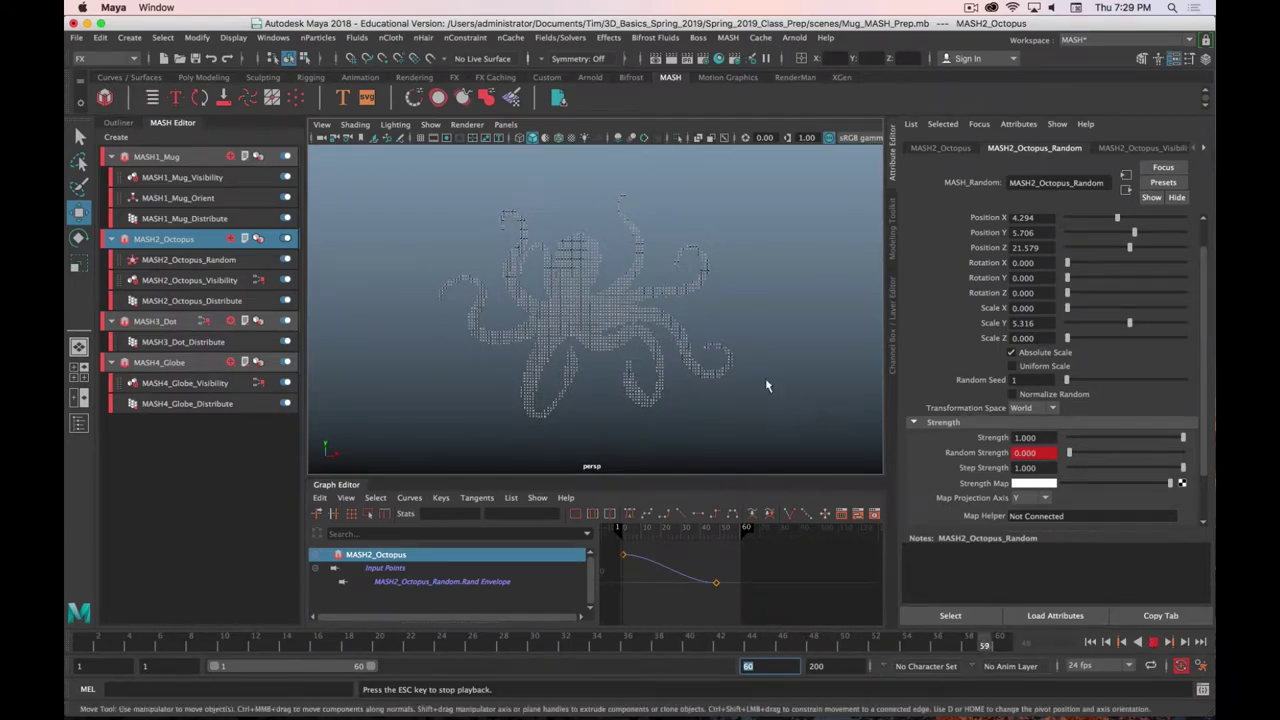
pyautogui.keyDown('alt'); pyautogui.moveTo(736, 370); pyautogui.dragTo(705, 368); pyautogui.keyUp('alt')
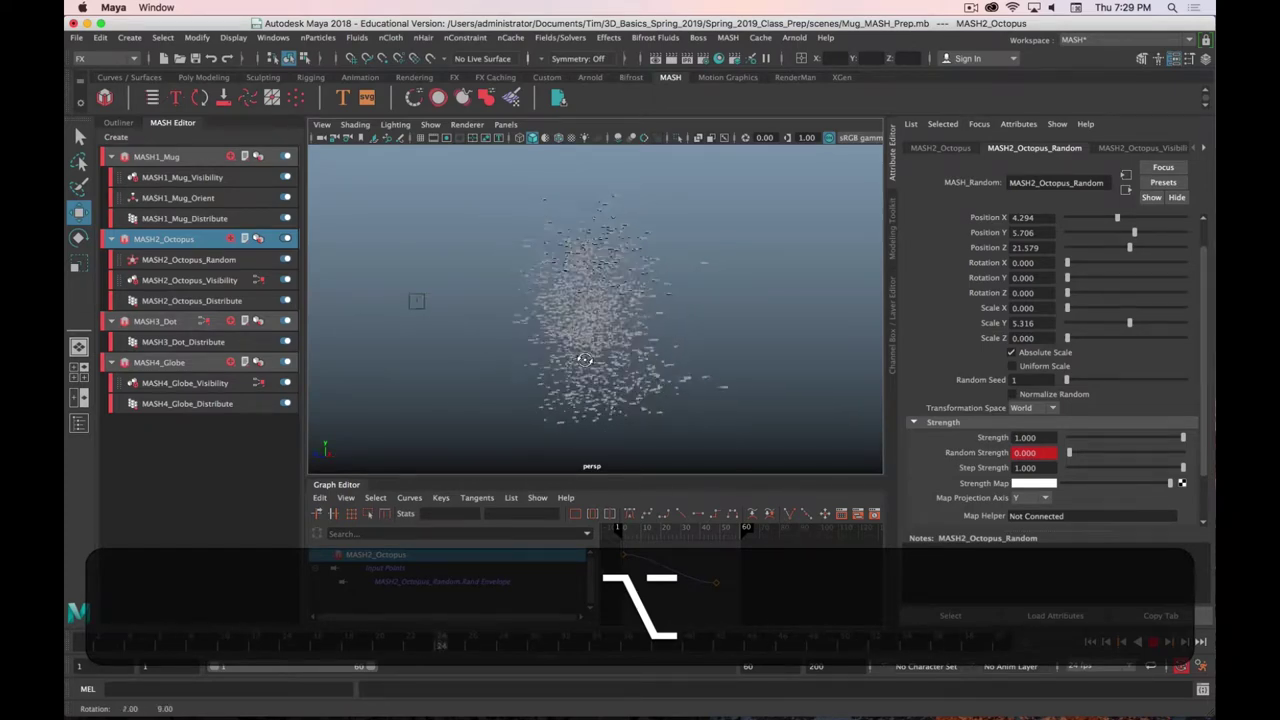
pyautogui.keyDown('alt'); pyautogui.moveTo(590, 278); pyautogui.dragTo(604, 236, button='right'); pyautogui.keyUp('alt')
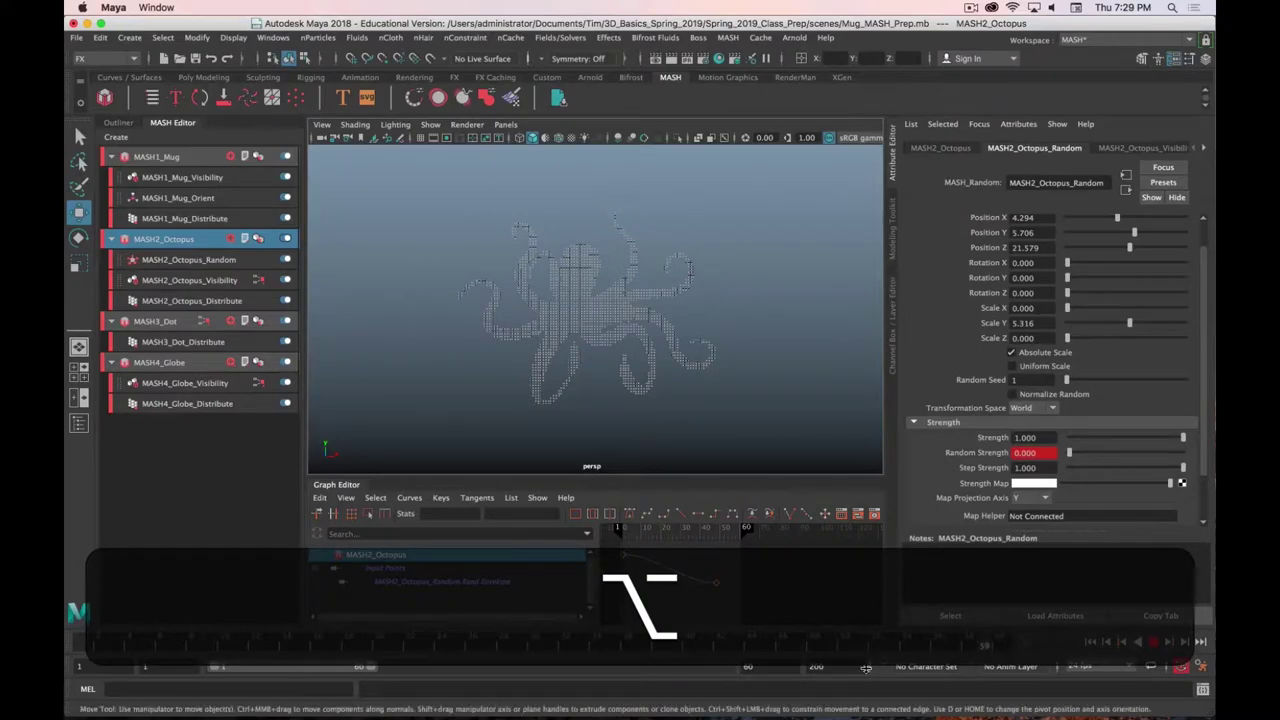
pyautogui.click(1155, 642)
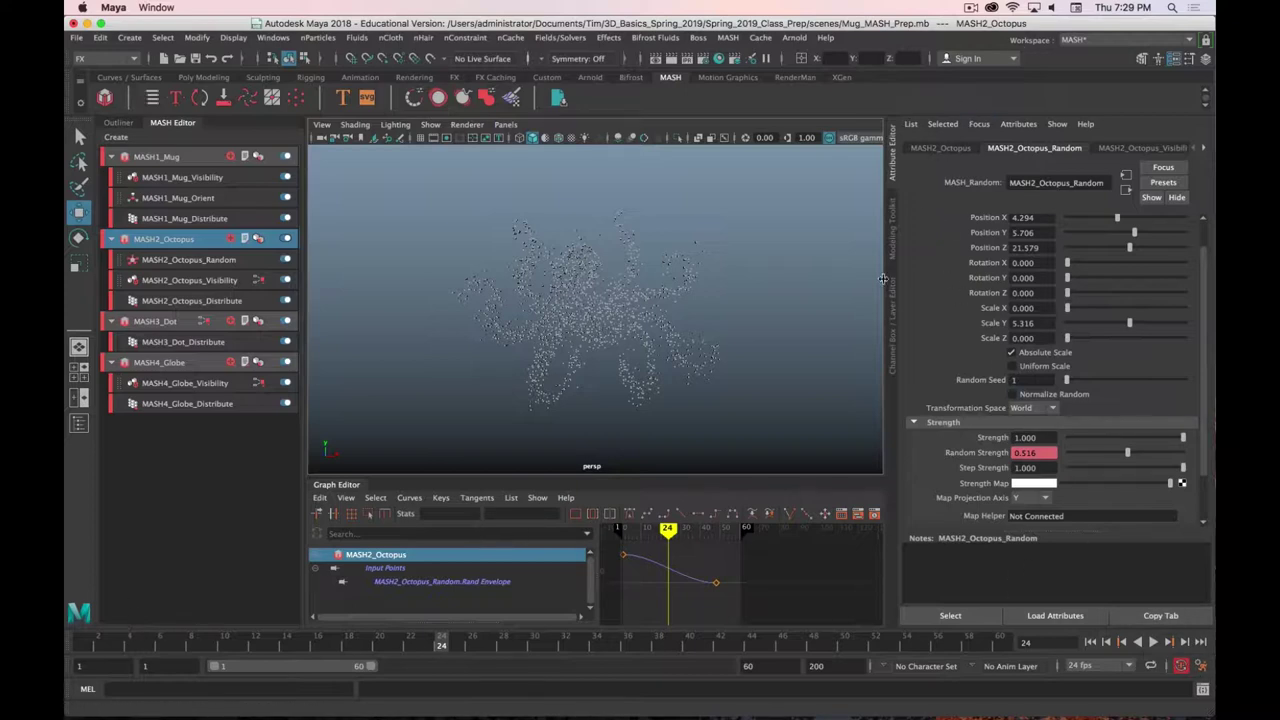
pyautogui.click(892, 310)
# Turn off layer2 and layer3 visibility, show layer1, and orbit around the stacked mug grid
pyautogui.click(914, 534)
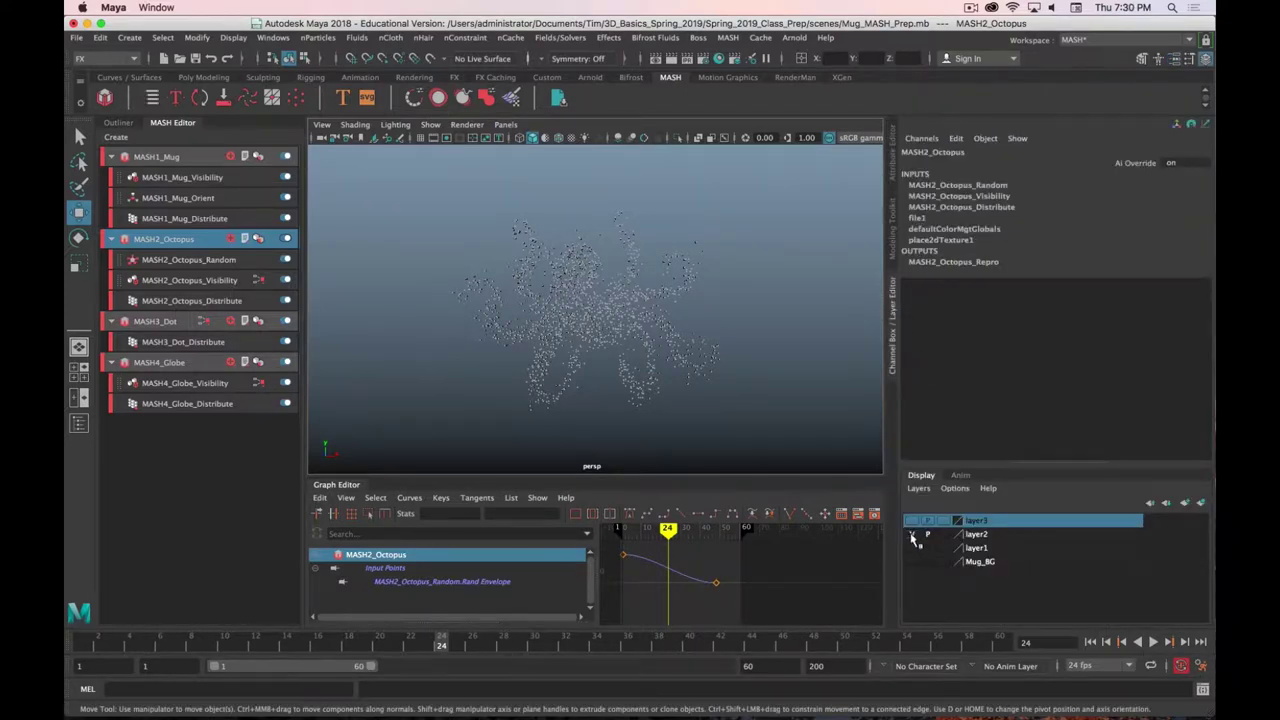
pyautogui.click(912, 520)
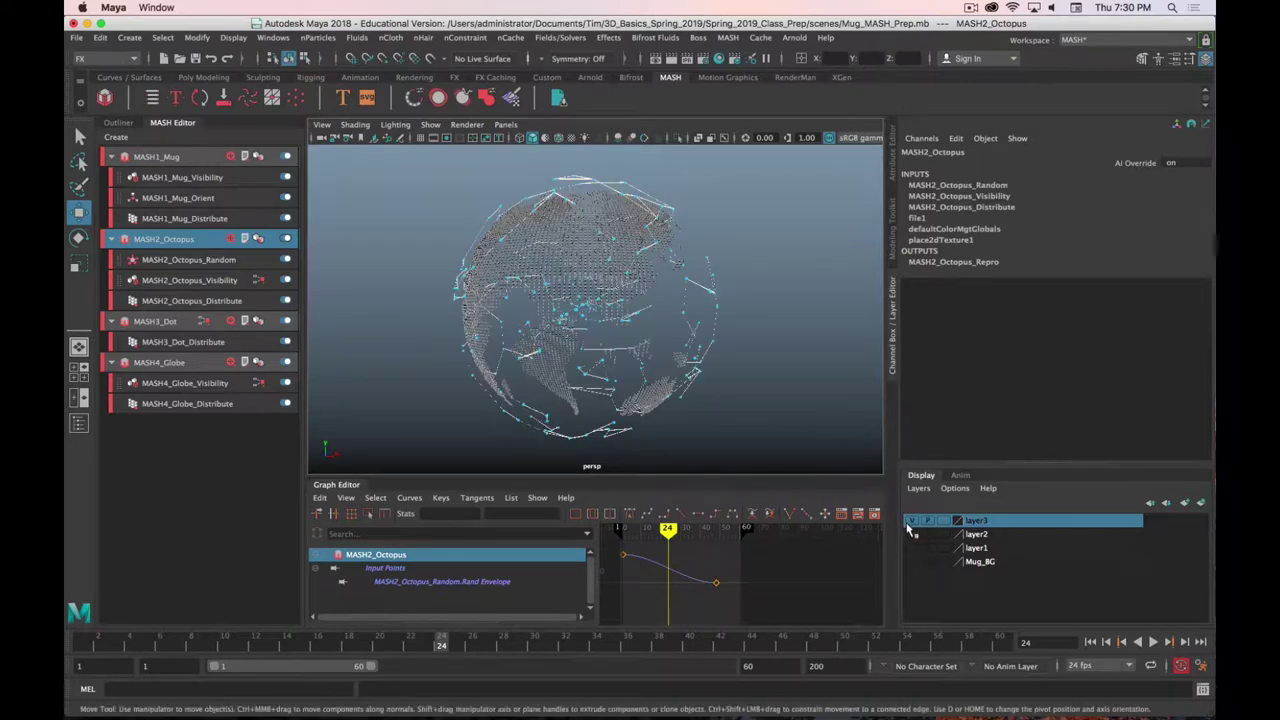
pyautogui.click(912, 520)
pyautogui.click(912, 548)
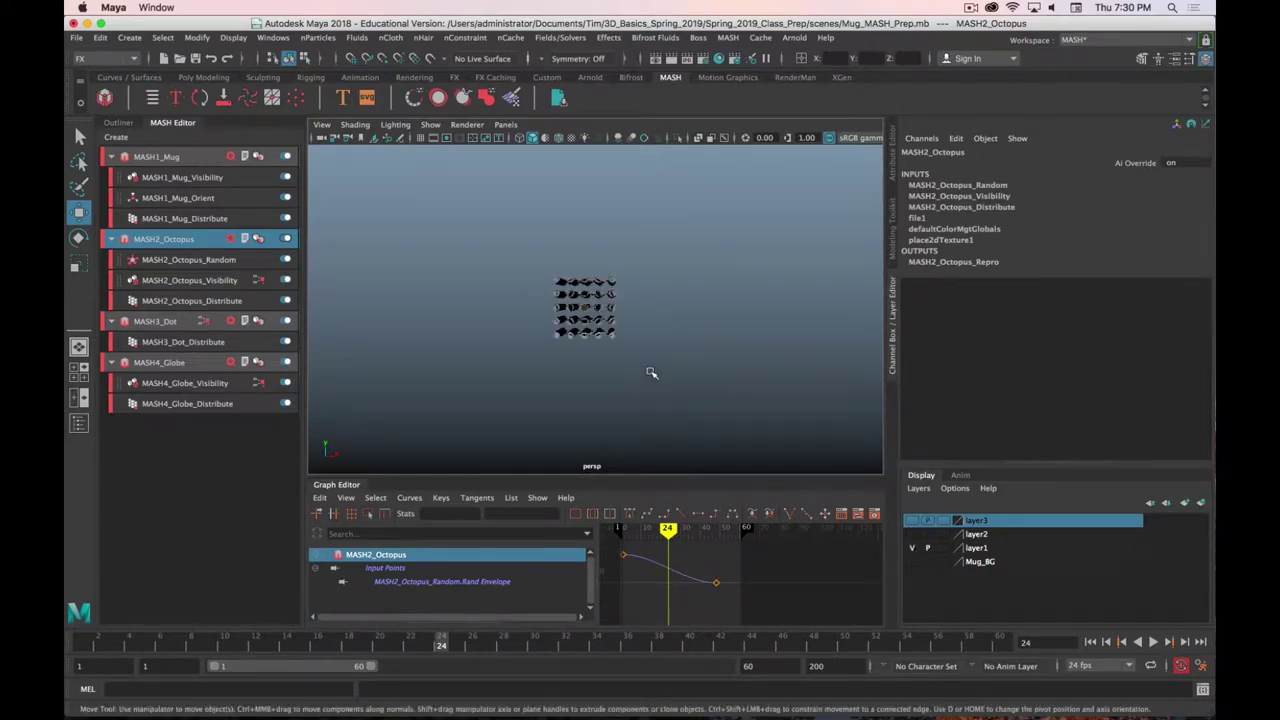
pyautogui.scroll(5, 655, 371)
pyautogui.keyDown('alt'); pyautogui.moveTo(668, 370); pyautogui.dragTo(697, 348); pyautogui.keyUp('alt')
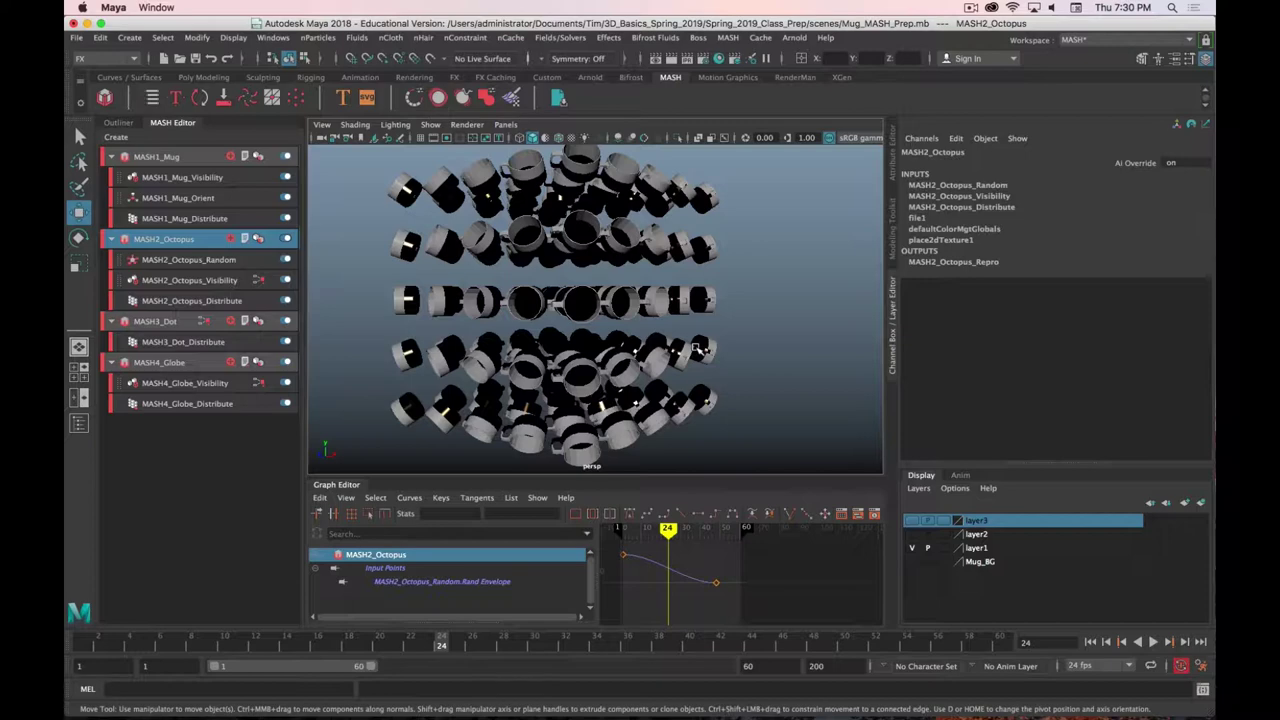
pyautogui.scroll(5, 615, 302)
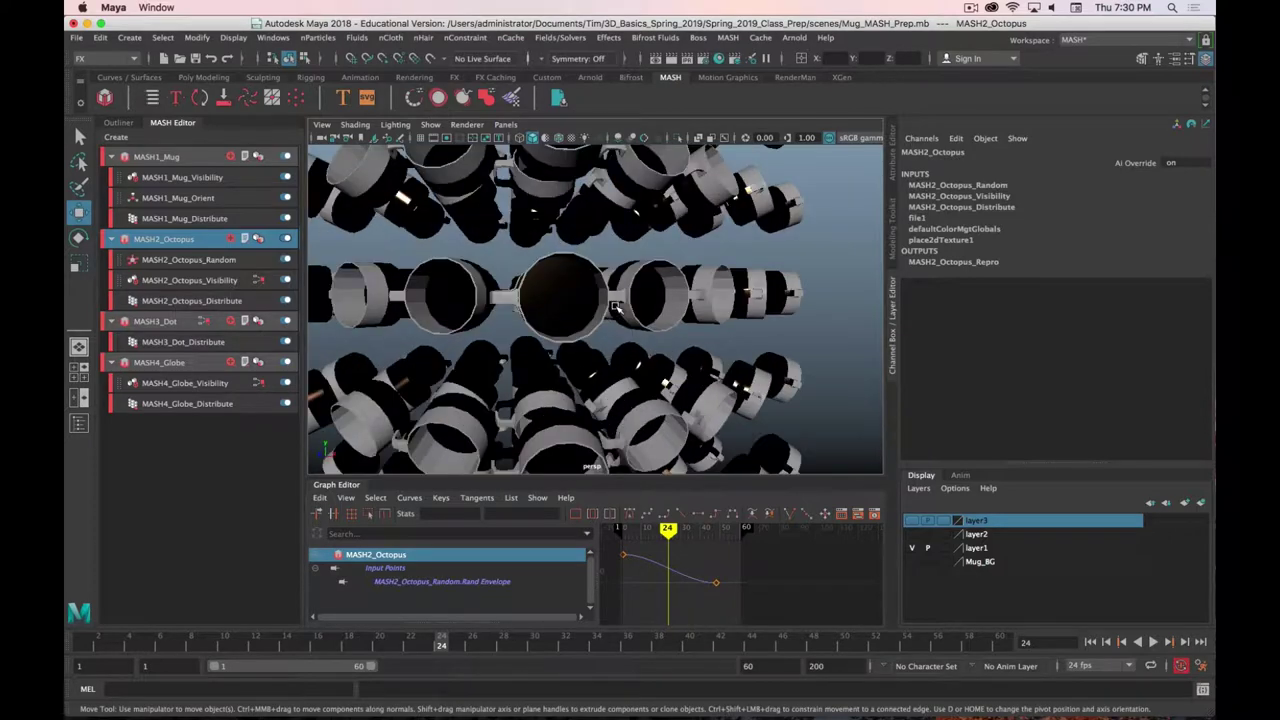
pyautogui.moveTo(603, 303)
pyautogui.keyDown('alt'); pyautogui.mouseDown()
pyautogui.moveTo(597, 284)
pyautogui.moveTo(592, 296)
pyautogui.moveTo(574, 288)
pyautogui.moveTo(600, 296)
pyautogui.mouseUp(); pyautogui.keyUp('alt')
pyautogui.click(985, 548)
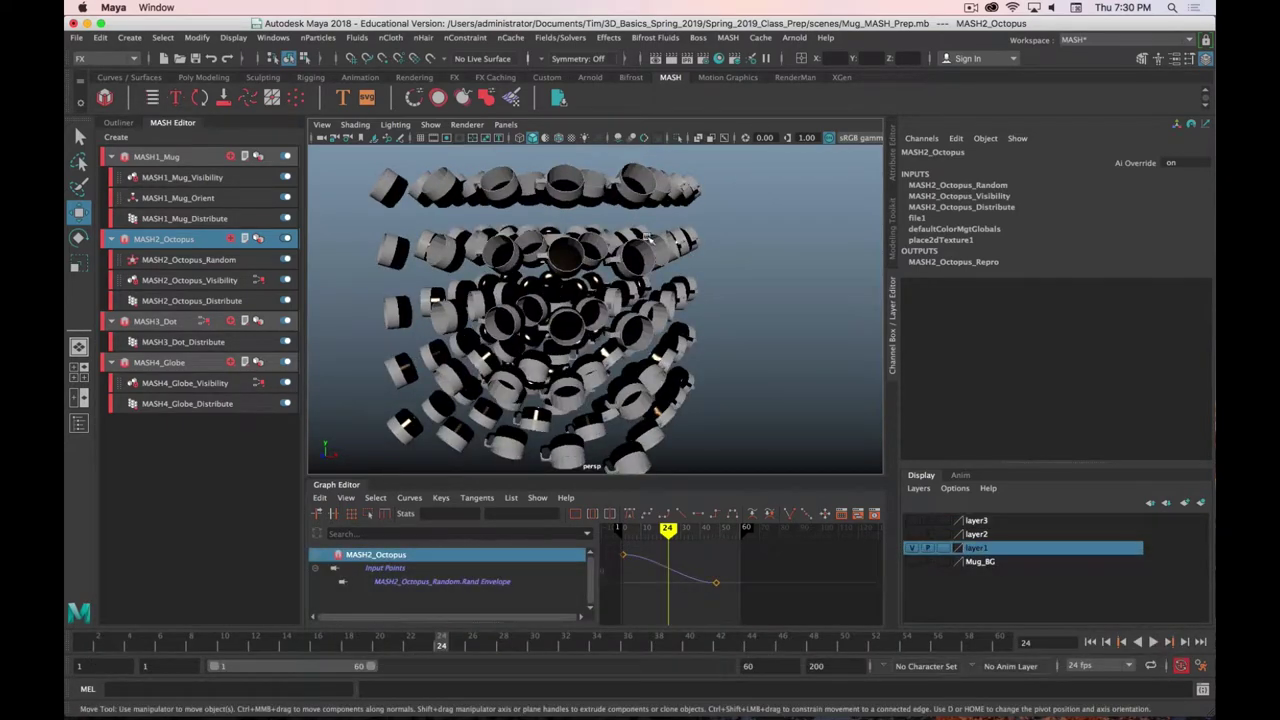
pyautogui.scroll(-5, 700, 335)
pyautogui.keyDown('alt'); pyautogui.moveTo(700, 335); pyautogui.dragTo(645, 364); pyautogui.keyUp('alt')
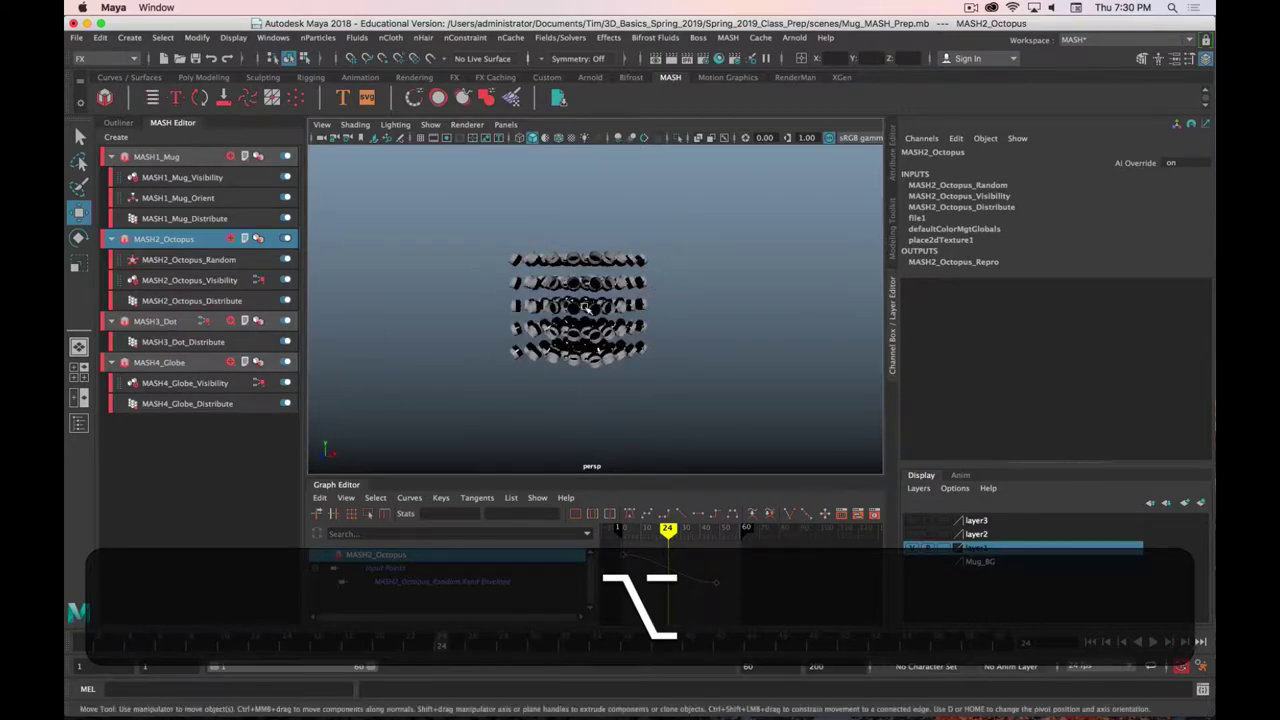
# Select Mug_locator1 in the Outliner and slide it past the mug array
pyautogui.click(118, 122)
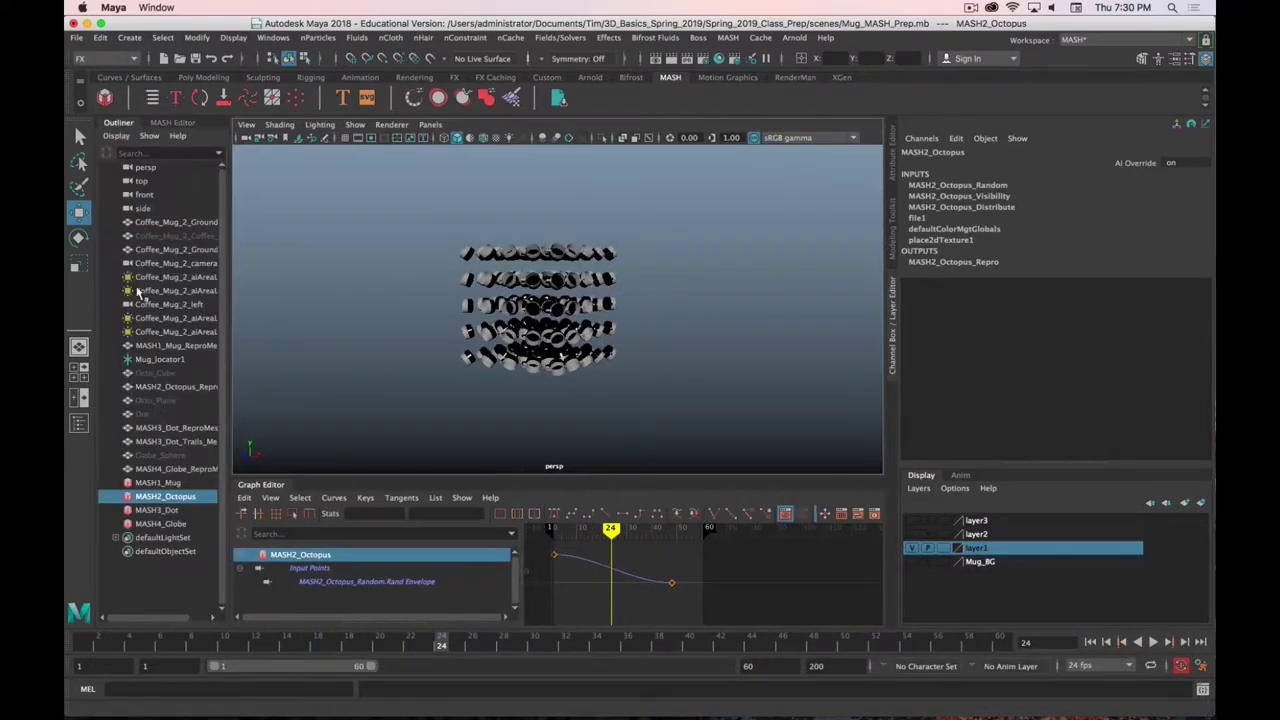
pyautogui.click(160, 359)
pyautogui.scroll(3, 407, 303)
pyautogui.keyDown('alt'); pyautogui.moveTo(407, 303); pyautogui.dragTo(591, 308); pyautogui.keyUp('alt')
pyautogui.scroll(-3, 540, 325)
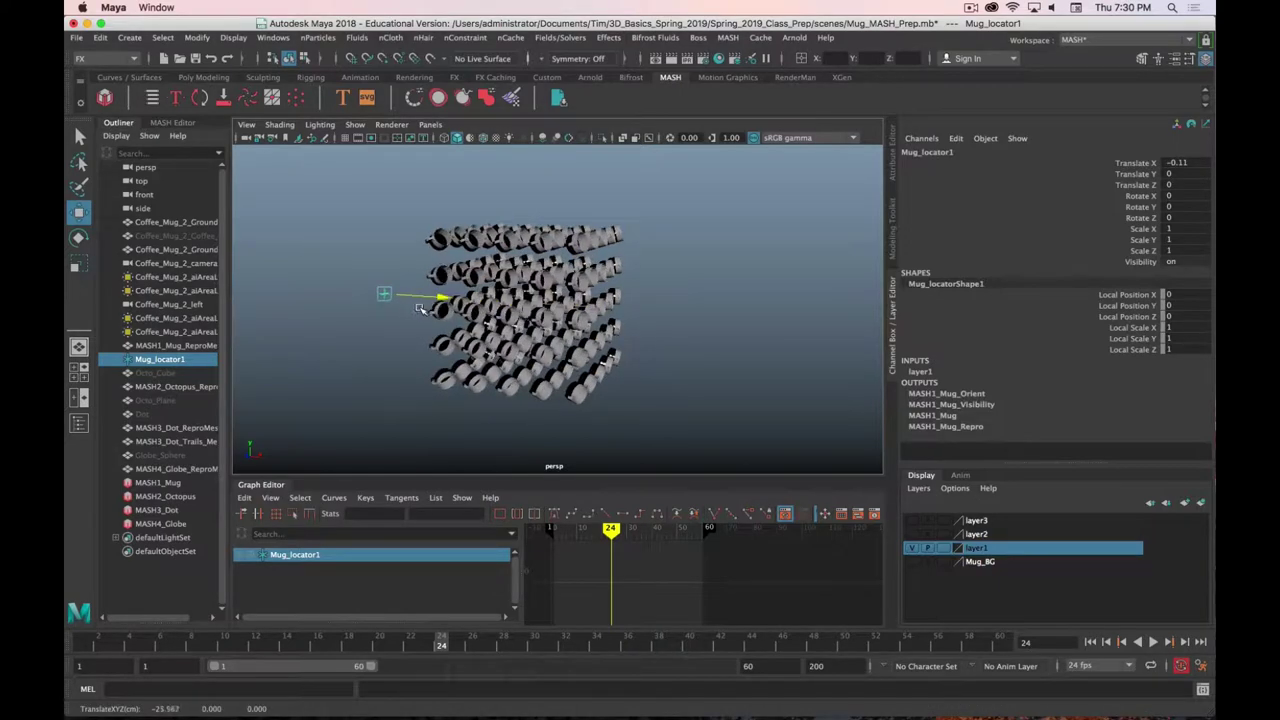
pyautogui.moveTo(420, 308); pyautogui.dragTo(447, 323)
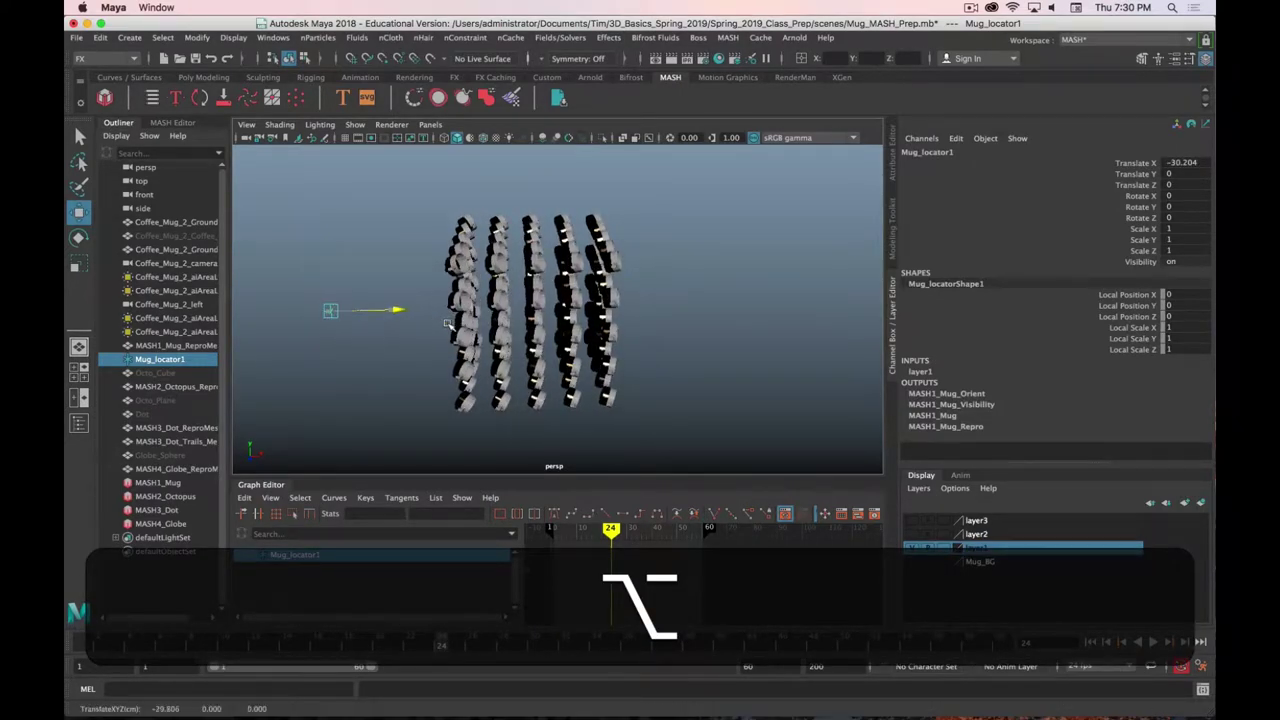
pyautogui.moveTo(447, 323); pyautogui.dragTo(357, 320, button='middle')
# Sweep the locator across the mugs, settling it at X -4.538, Y -3.616 inside the grid
pyautogui.keyDown('alt'); pyautogui.moveTo(337, 351); pyautogui.dragTo(443, 225); pyautogui.keyUp('alt')
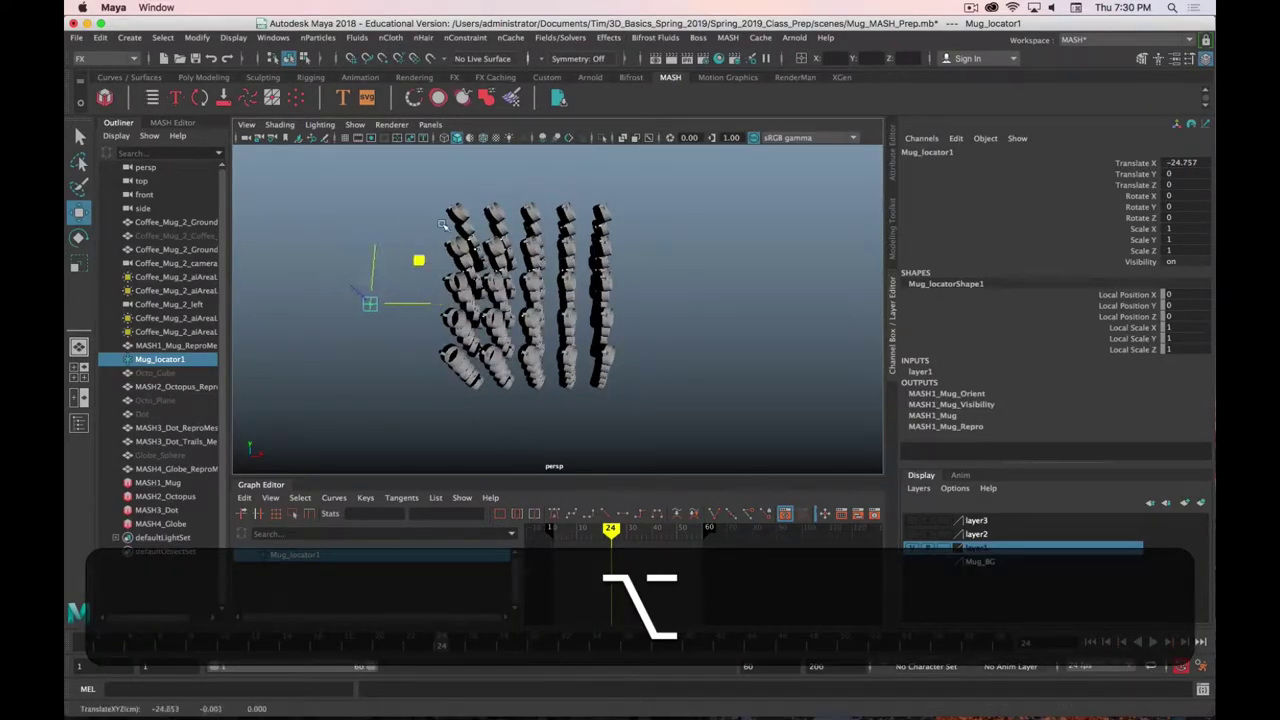
pyautogui.moveTo(443, 225); pyautogui.dragTo(613, 226, button='middle')
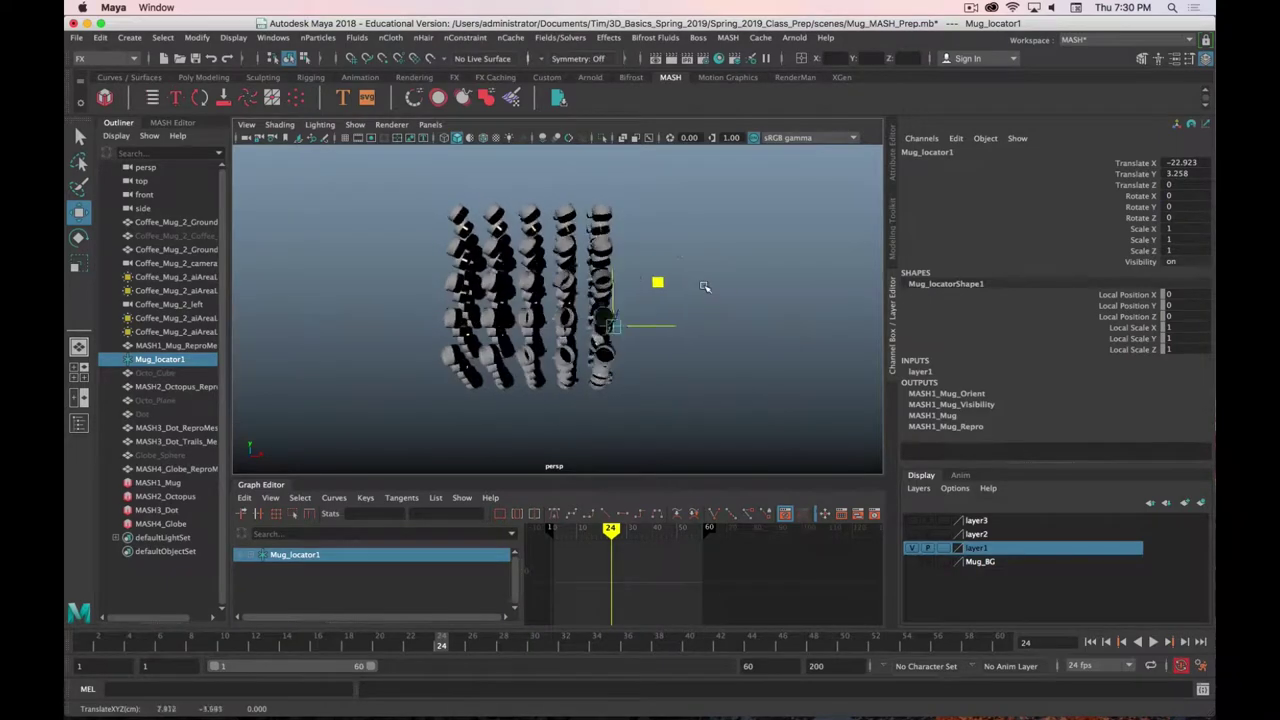
pyautogui.moveTo(704, 287); pyautogui.dragTo(618, 250, button='middle')
pyautogui.moveTo(575, 347); pyautogui.dragTo(530, 316, button='middle')
pyautogui.moveTo(676, 377); pyautogui.dragTo(645, 193, button='middle')
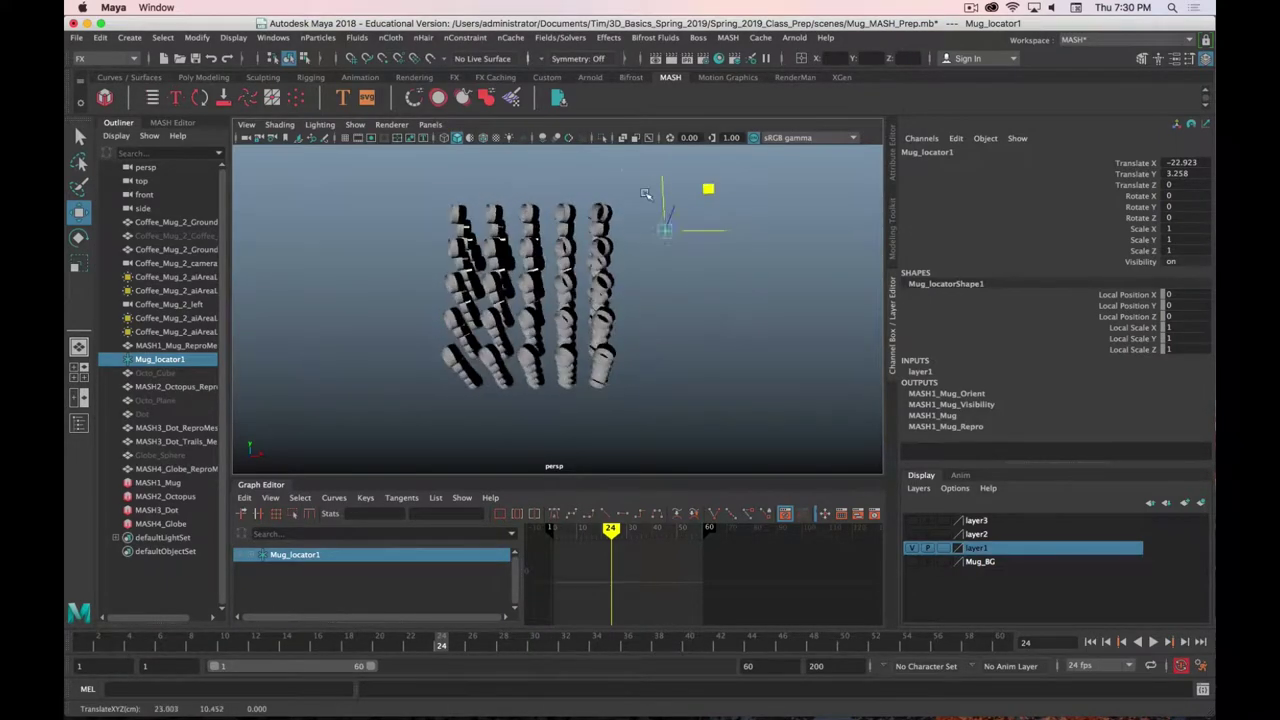
pyautogui.moveTo(473, 326); pyautogui.dragTo(499, 298, button='middle')
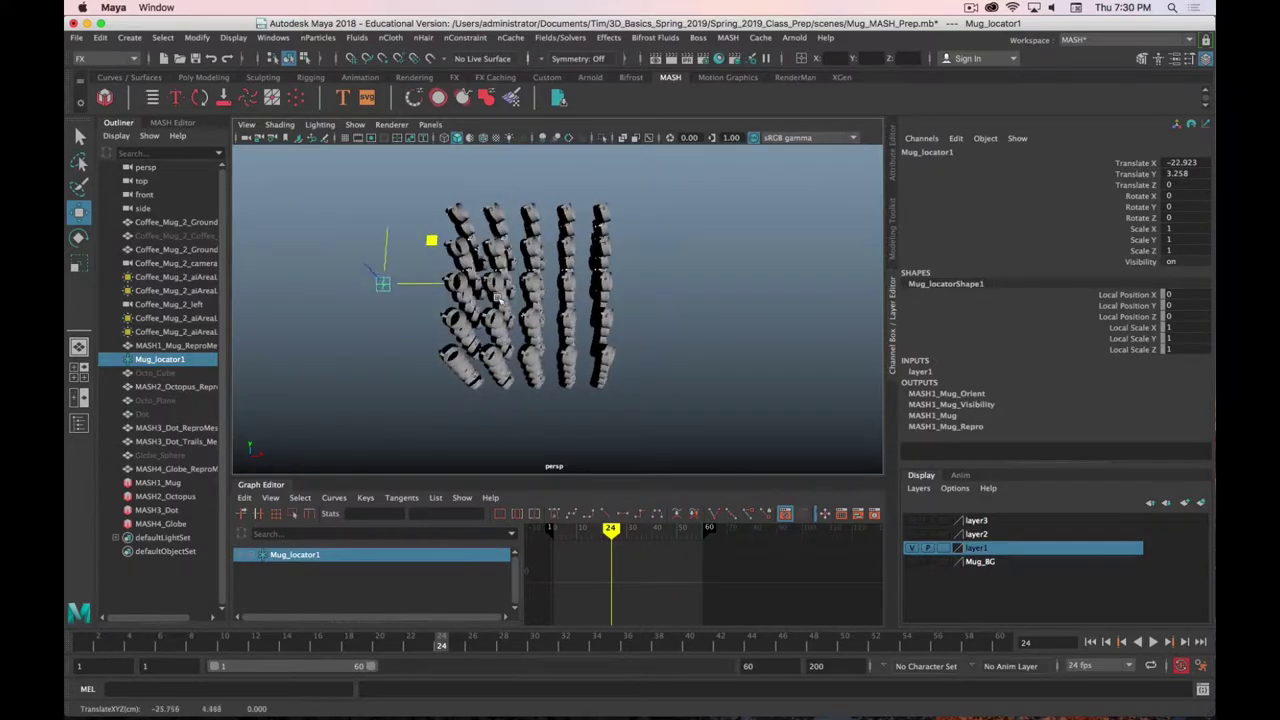
pyautogui.moveTo(713, 281); pyautogui.dragTo(644, 296, button='middle')
pyautogui.press('alt')
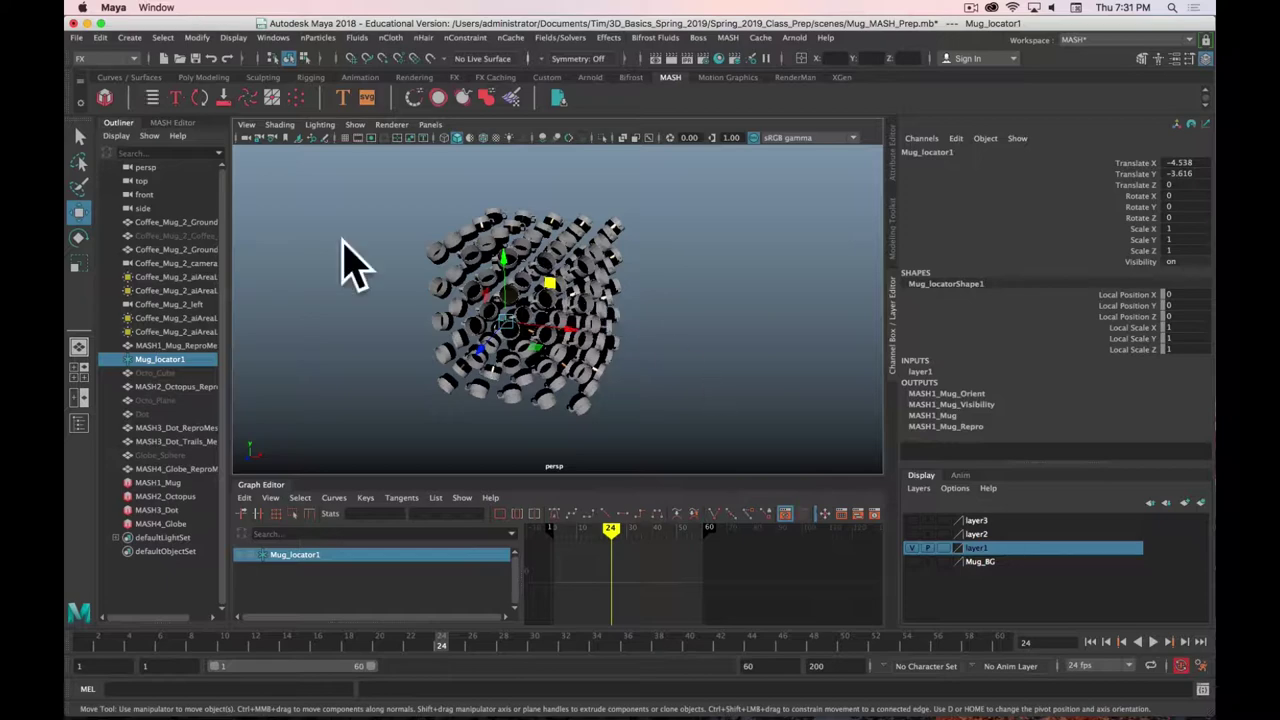
# Hide layer1 and show layer3's dotted globe, orbiting around the whole sphere
pyautogui.click(912, 548)
pyautogui.click(912, 521)
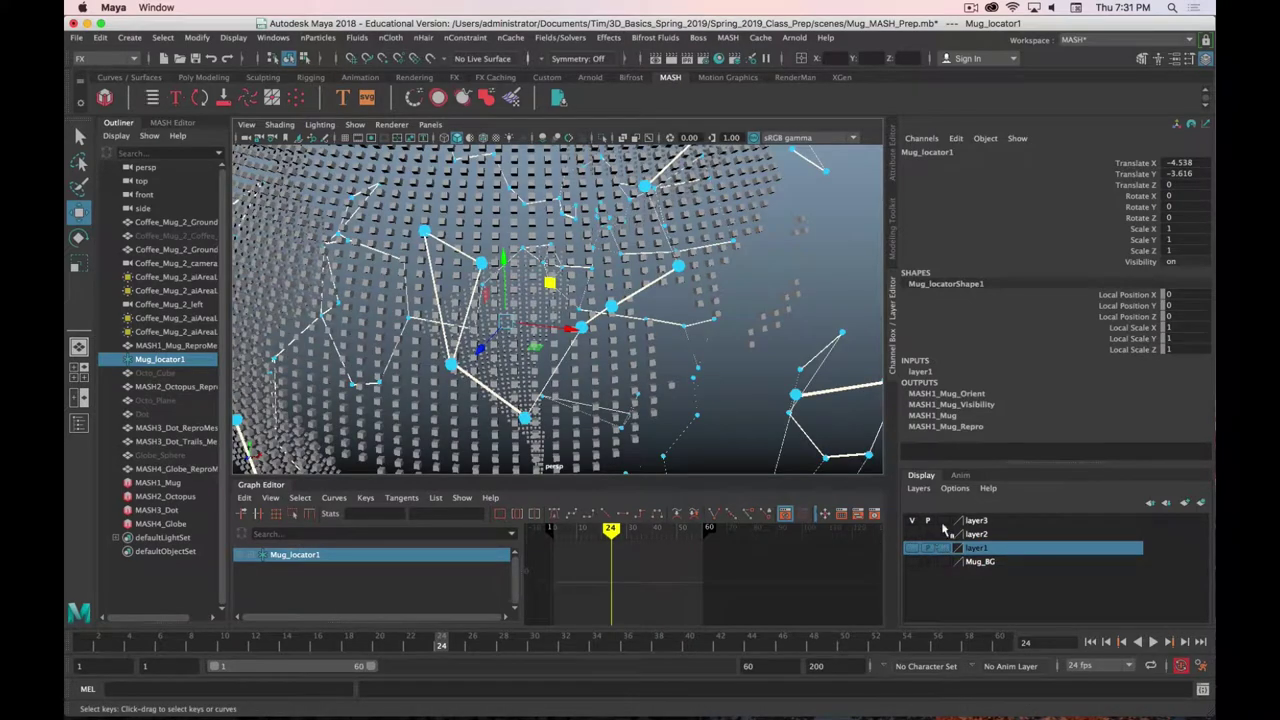
pyautogui.click(990, 521)
pyautogui.scroll(-10, 557, 305)
pyautogui.keyDown('alt'); pyautogui.moveTo(525, 330); pyautogui.dragTo(347, 182); pyautogui.keyUp('alt')
pyautogui.scroll(10, 669, 449)
pyautogui.keyDown('alt'); pyautogui.moveTo(475, 367); pyautogui.dragTo(558, 376); pyautogui.keyUp('alt')
pyautogui.scroll(-8, 590, 368)
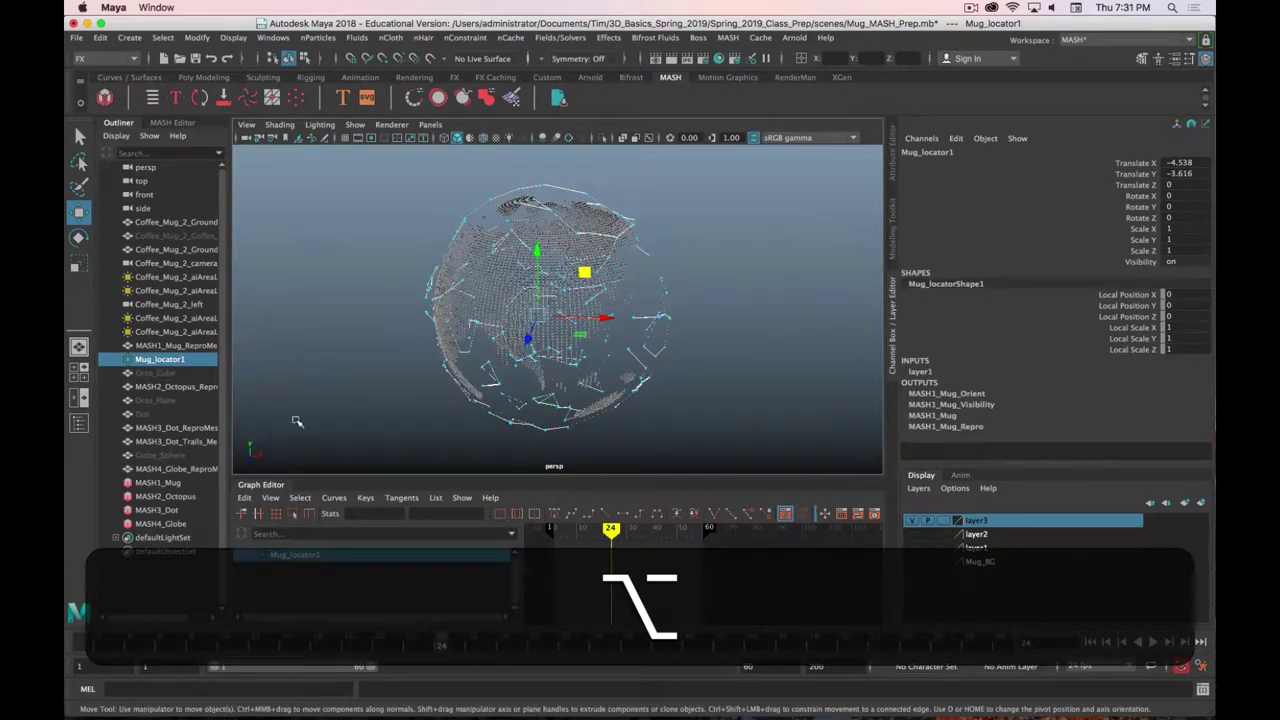
# Select MASH4_Globe, then hide the dot trails mesh and the MASH3_Dot_ReproMesh dots
pyautogui.keyDown('alt'); pyautogui.click(177, 525); pyautogui.keyUp('alt')
pyautogui.click(524, 422)
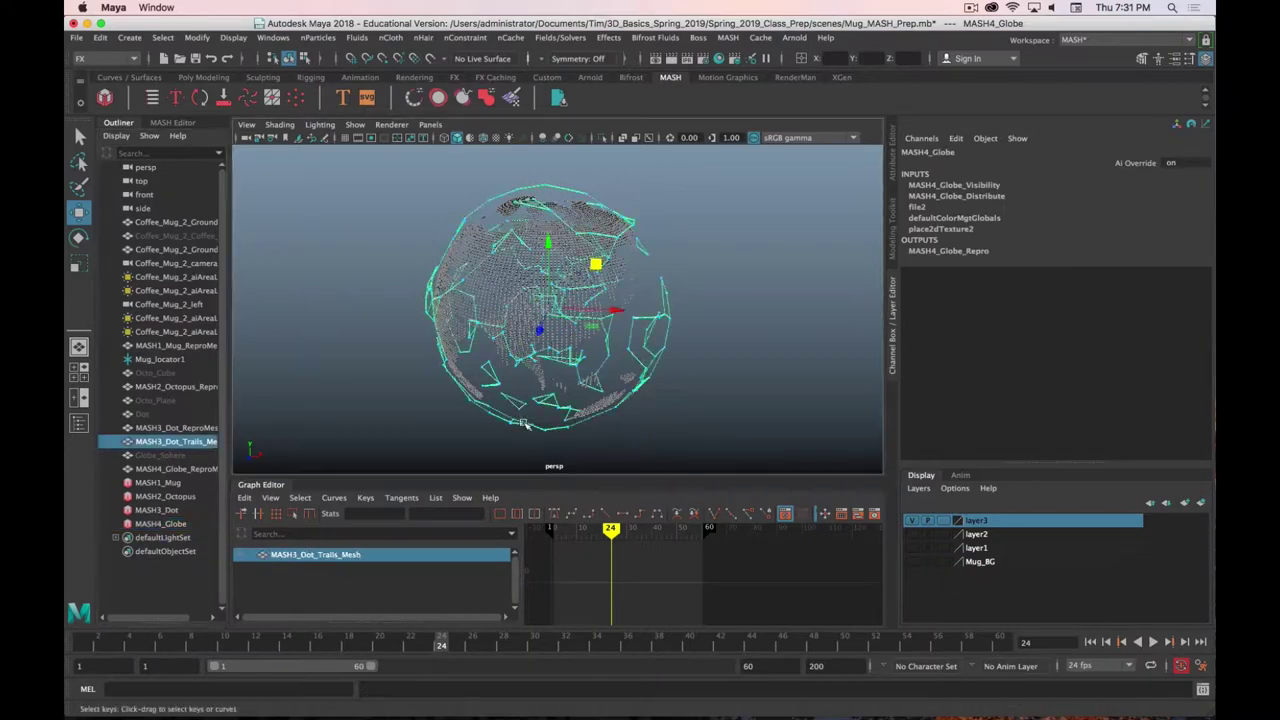
pyautogui.press('h')
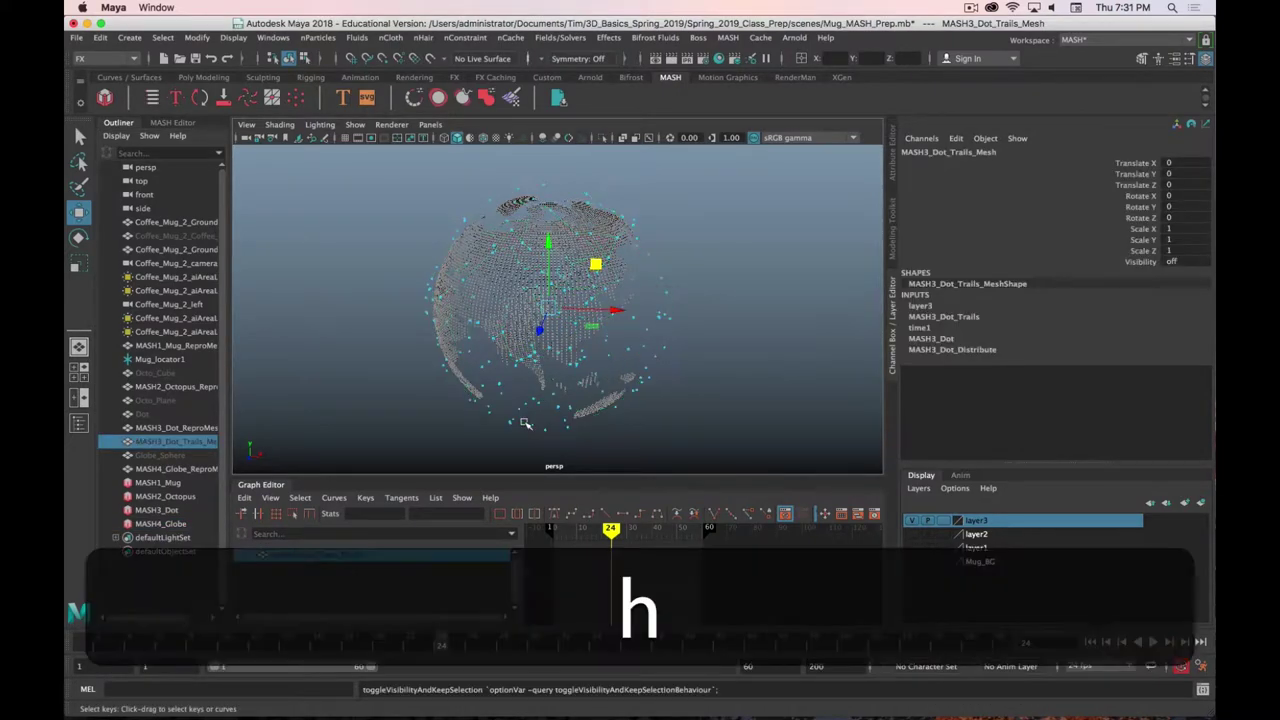
pyautogui.click(652, 376)
pyautogui.press('h')
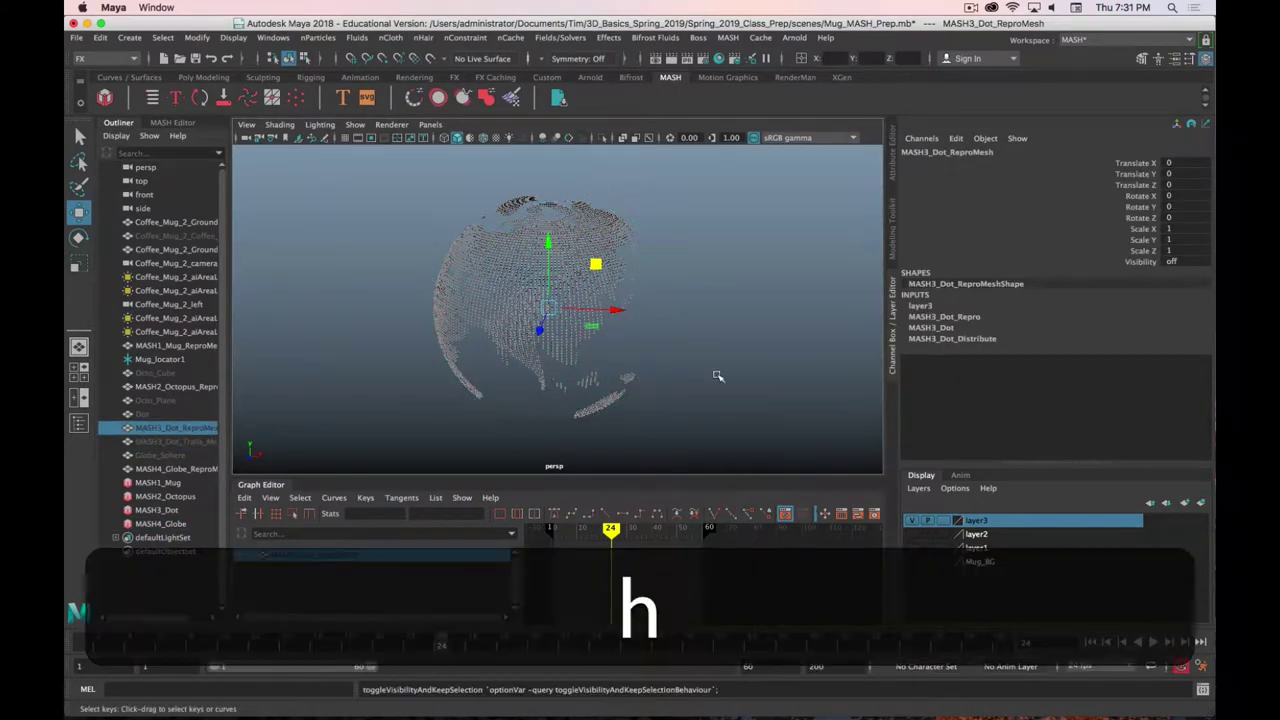
pyautogui.keyDown('alt'); pyautogui.moveTo(705, 363); pyautogui.dragTo(634, 337); pyautogui.keyUp('alt')
pyautogui.scroll(5, 786, 328)
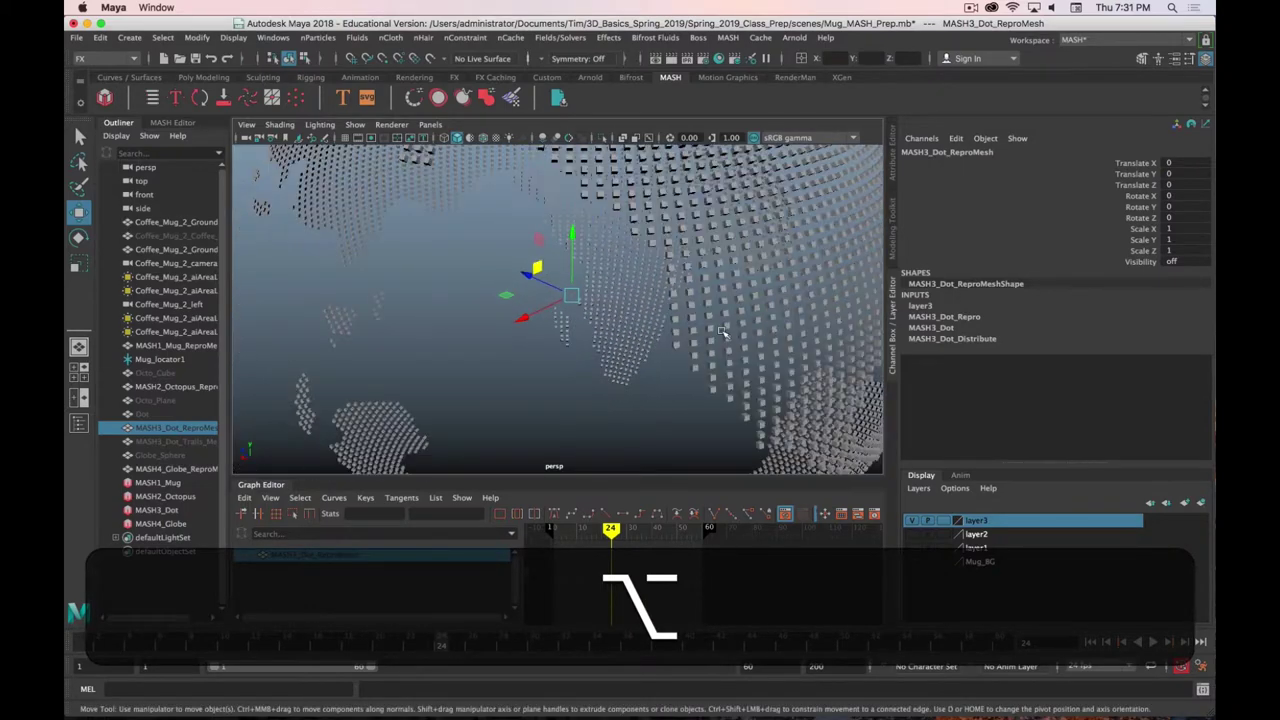
pyautogui.keyDown('alt'); pyautogui.moveTo(723, 331); pyautogui.dragTo(680, 334); pyautogui.keyUp('alt')
pyautogui.scroll(-5, 670, 310)
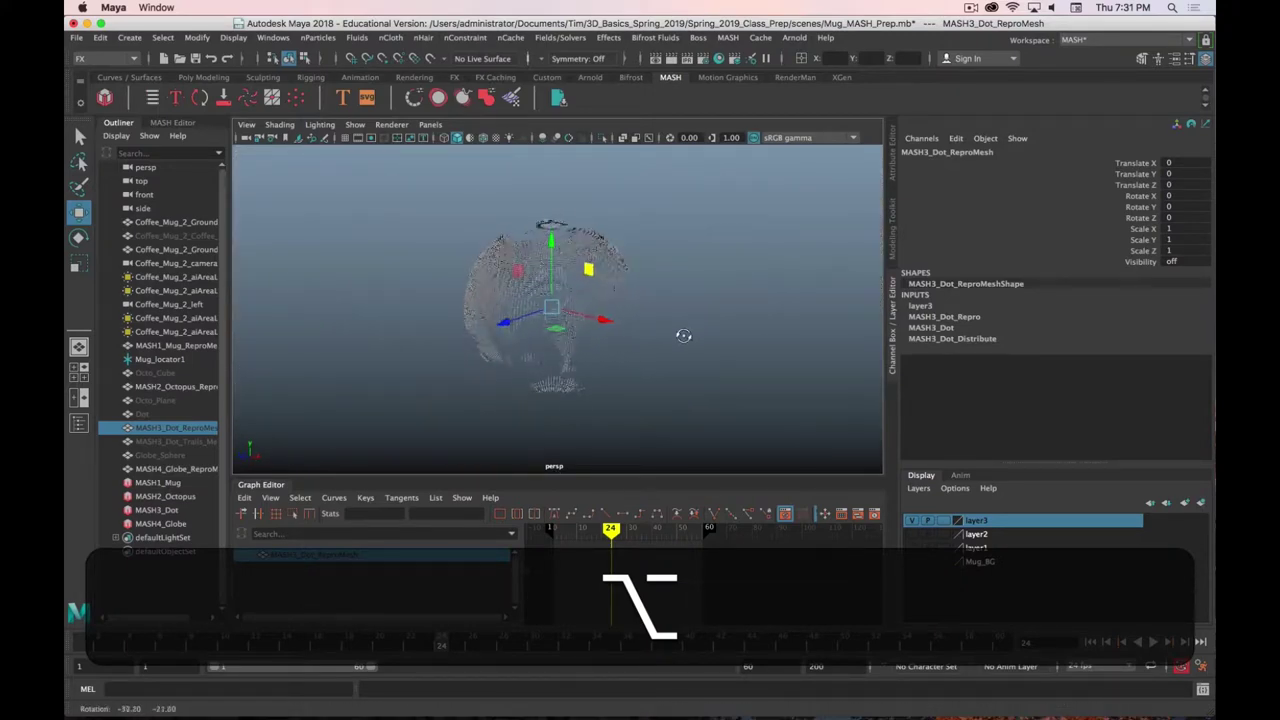
# Undo to restore the trails, then select and frame the globe mesh and show its attributes
pyautogui.hotkey('alt', 'z')
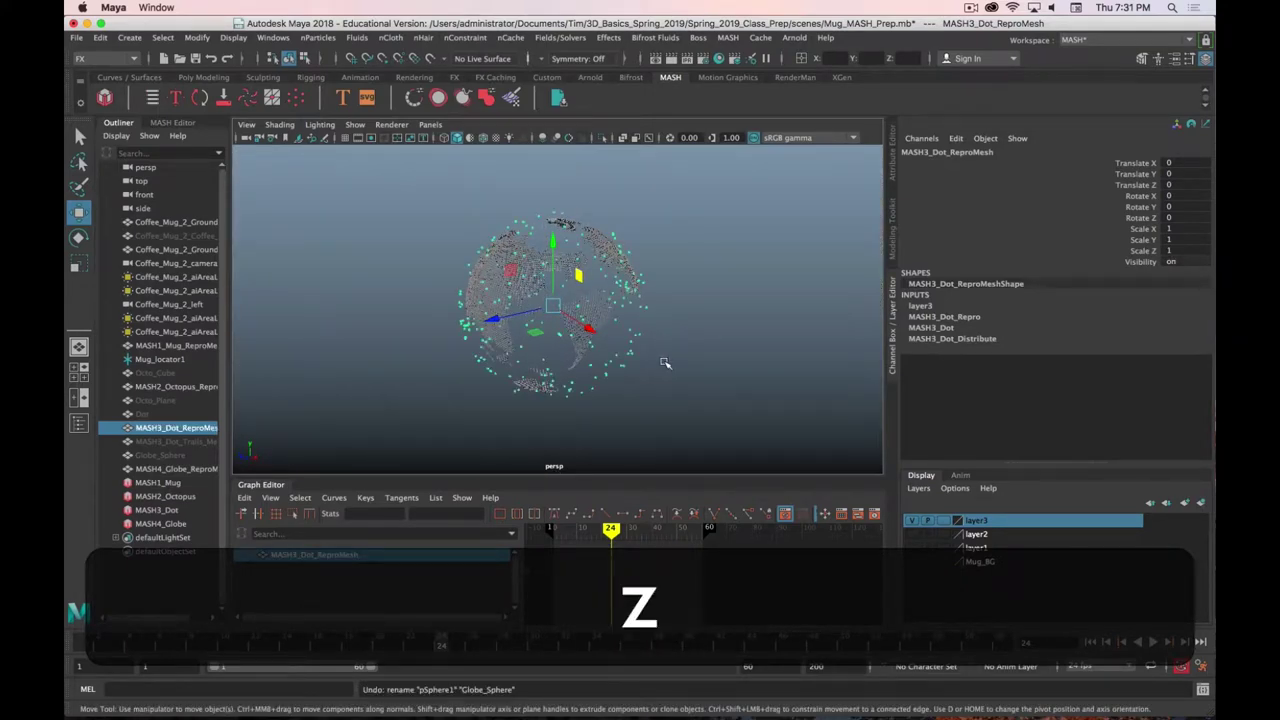
pyautogui.hotkey('alt', 'z')
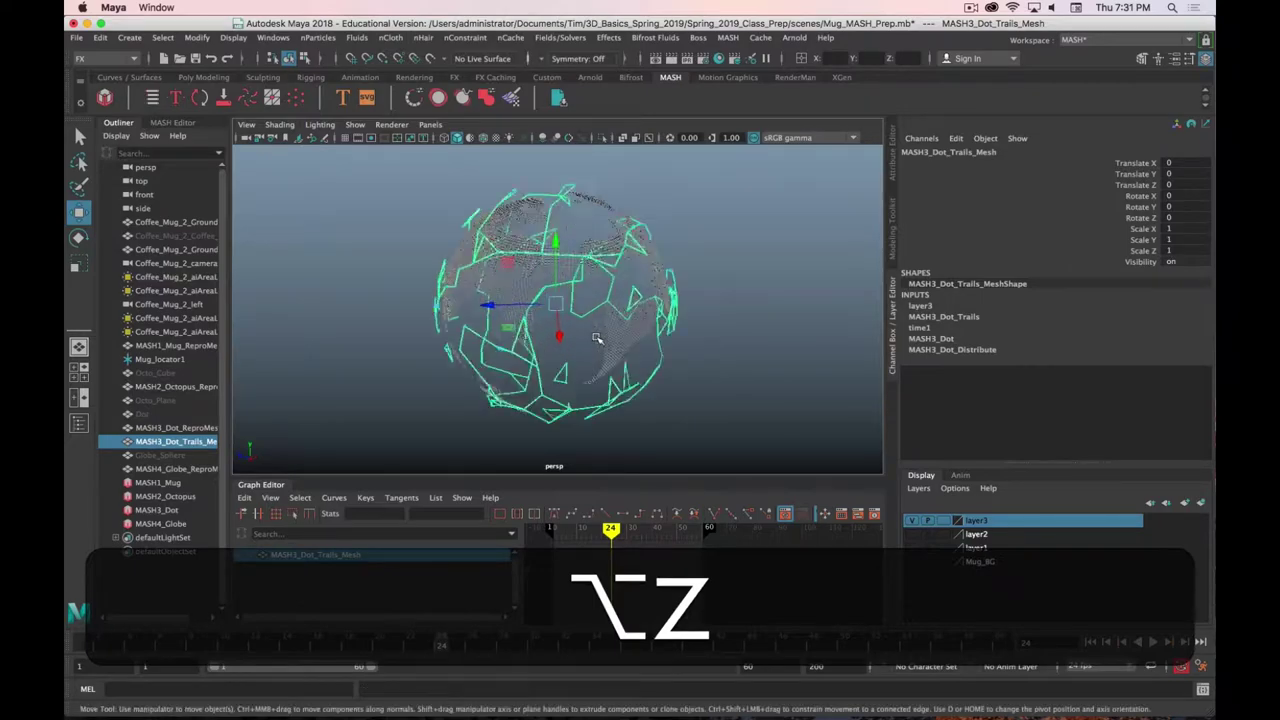
pyautogui.scroll(5, 700, 335)
pyautogui.keyDown('alt'); pyautogui.moveTo(725, 325); pyautogui.dragTo(640, 345); pyautogui.keyUp('alt')
pyautogui.press('f')
pyautogui.click(334, 311)
pyautogui.keyDown('alt'); pyautogui.scroll(5, 640, 345); pyautogui.keyUp('alt')
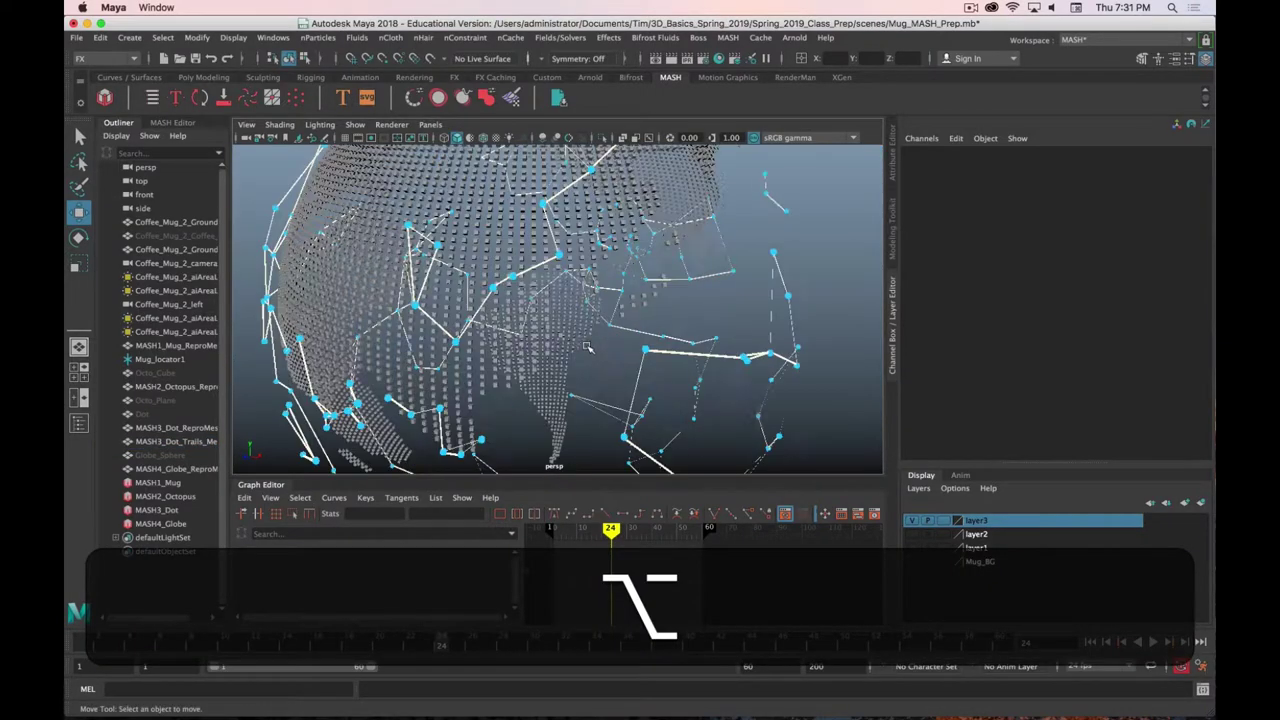
pyautogui.keyDown('alt'); pyautogui.moveTo(639, 319); pyautogui.dragTo(630, 346); pyautogui.keyUp('alt')
pyautogui.click(657, 353)
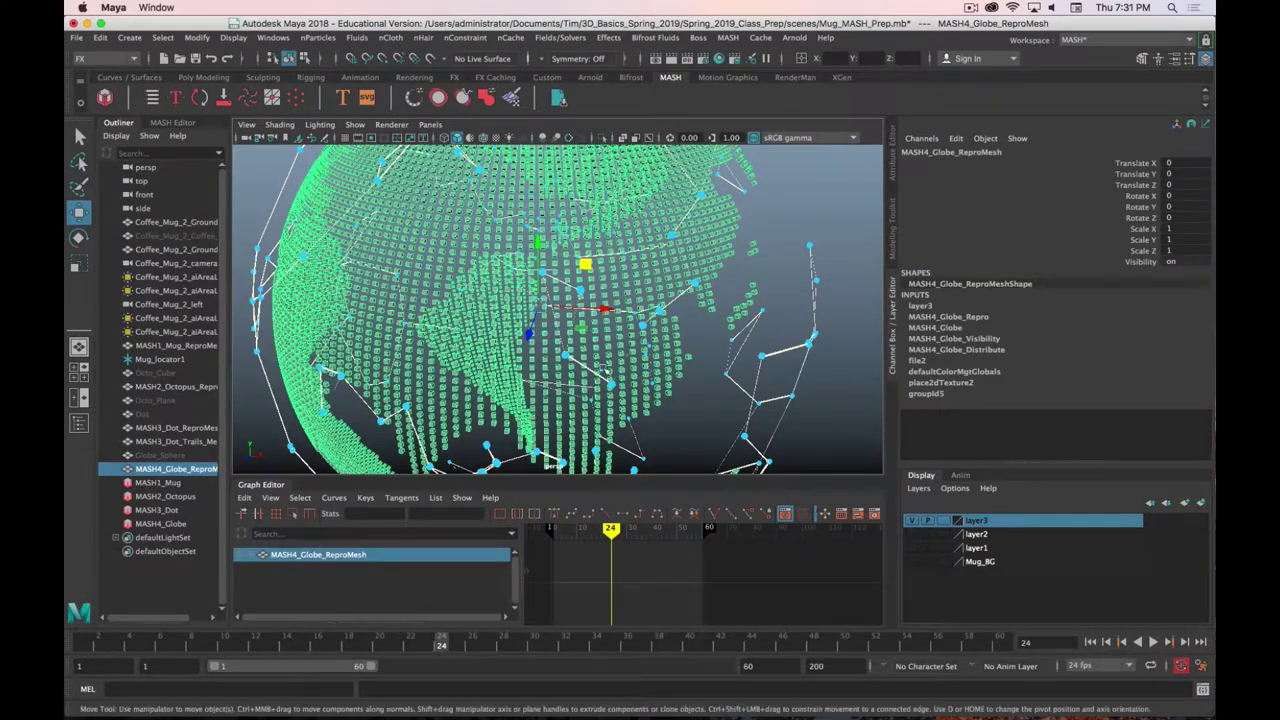
pyautogui.press('f')
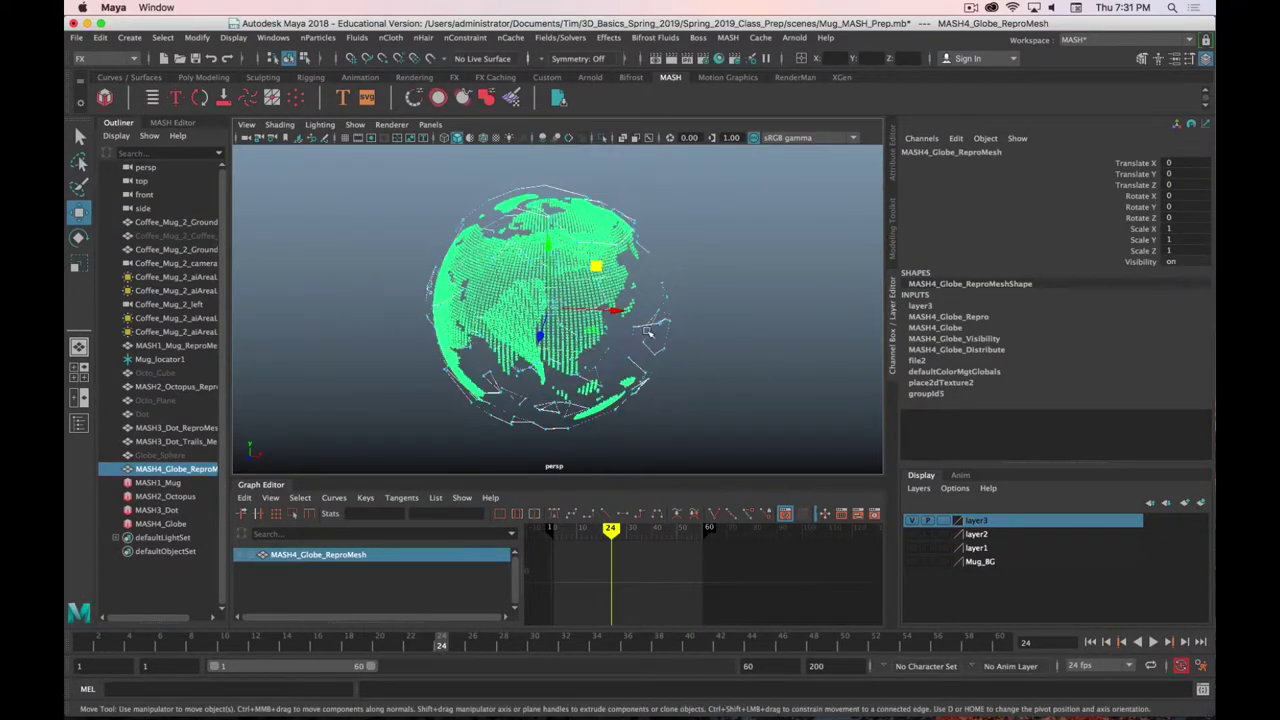
pyautogui.click(895, 172)
pyautogui.press('alt')
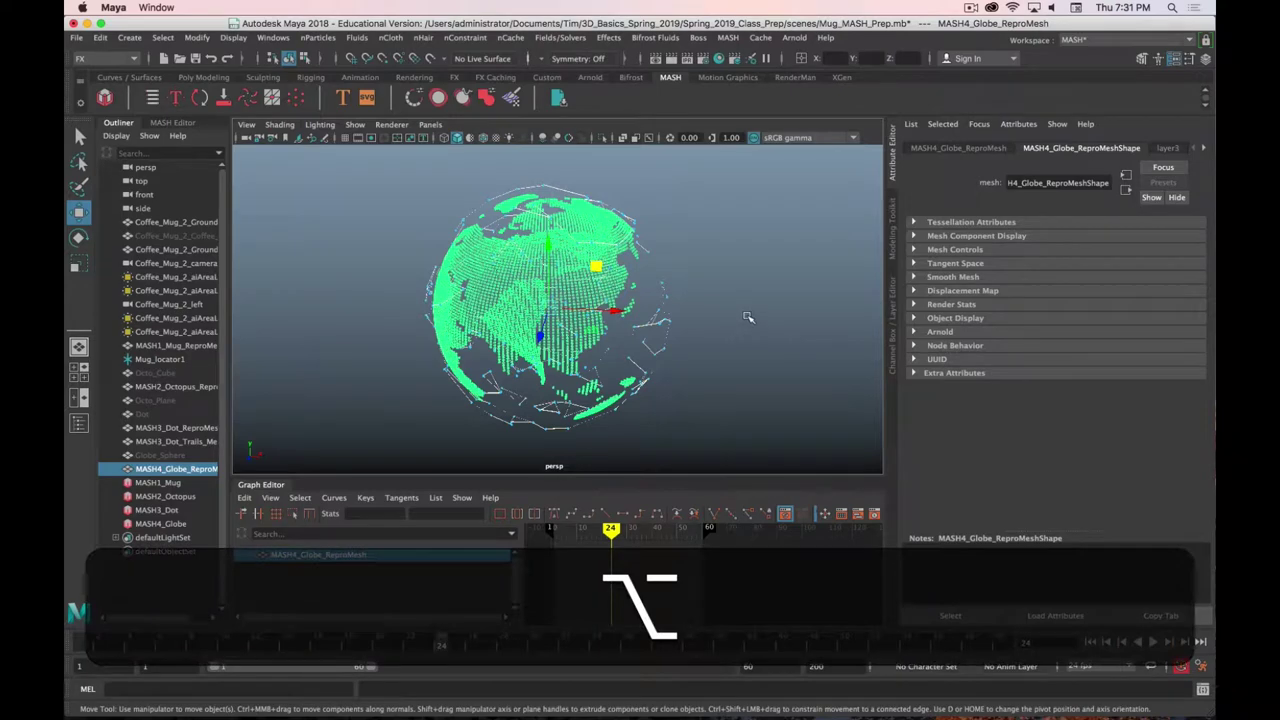
# Add a Transform node to MASH4_Globe and set its Rotation X to 15
pyautogui.click(160, 524)
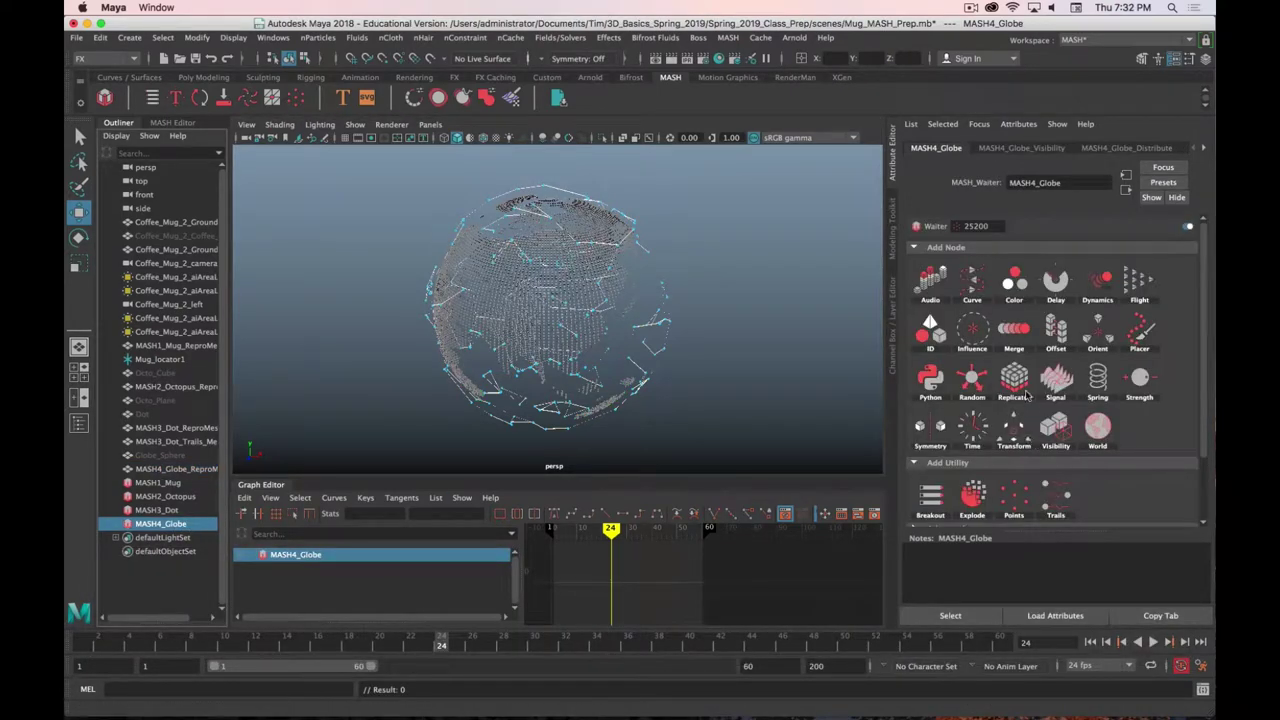
pyautogui.press('alt')
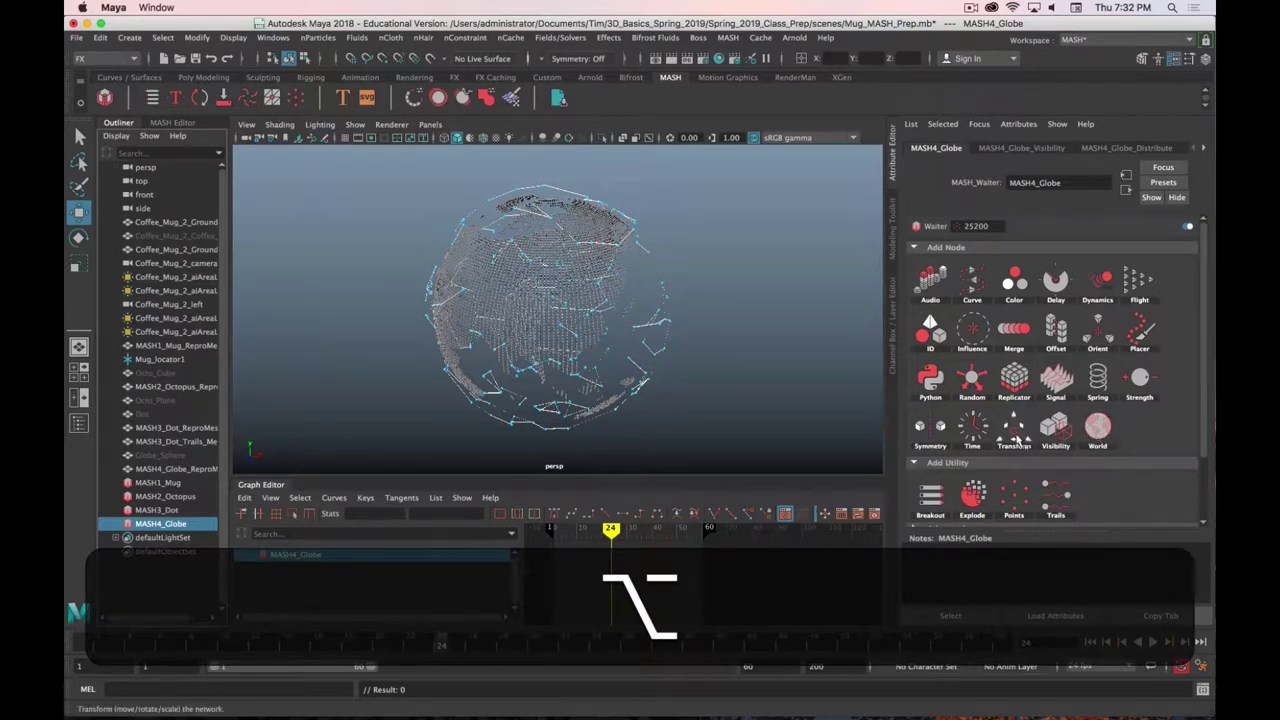
pyautogui.click(1017, 428)
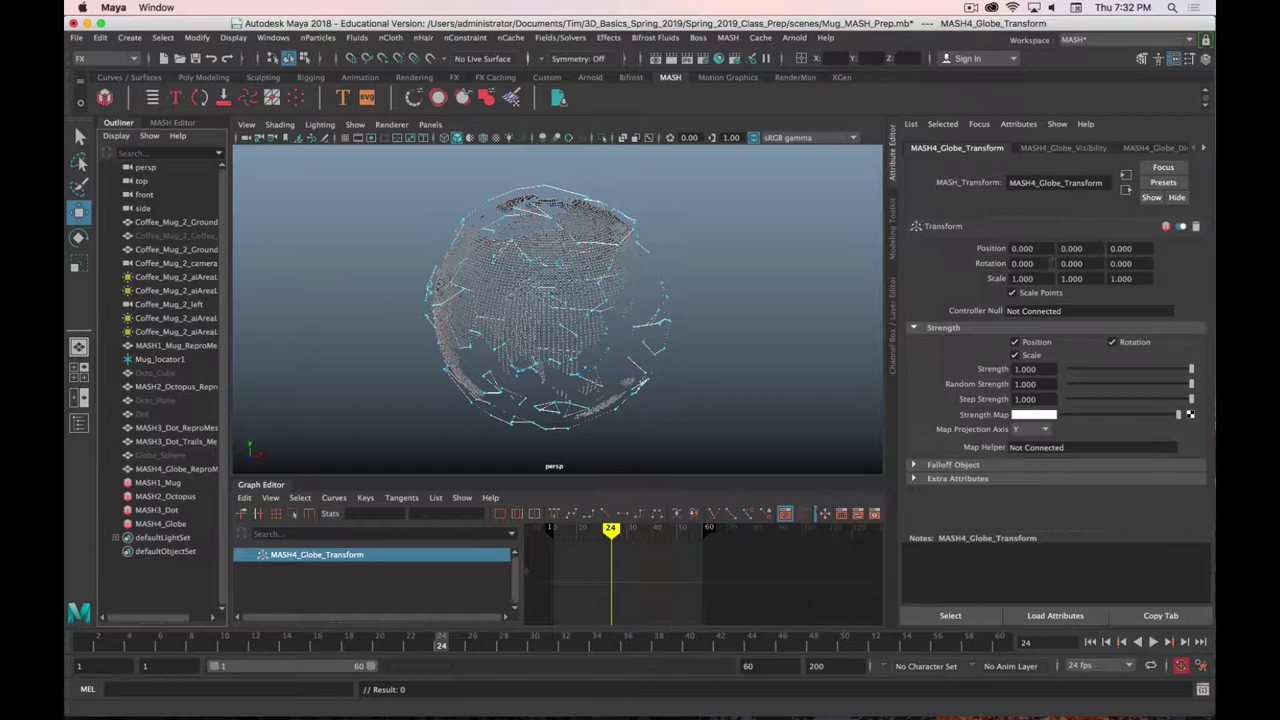
pyautogui.click(1044, 263)
pyautogui.write('15')
pyautogui.press('Return')
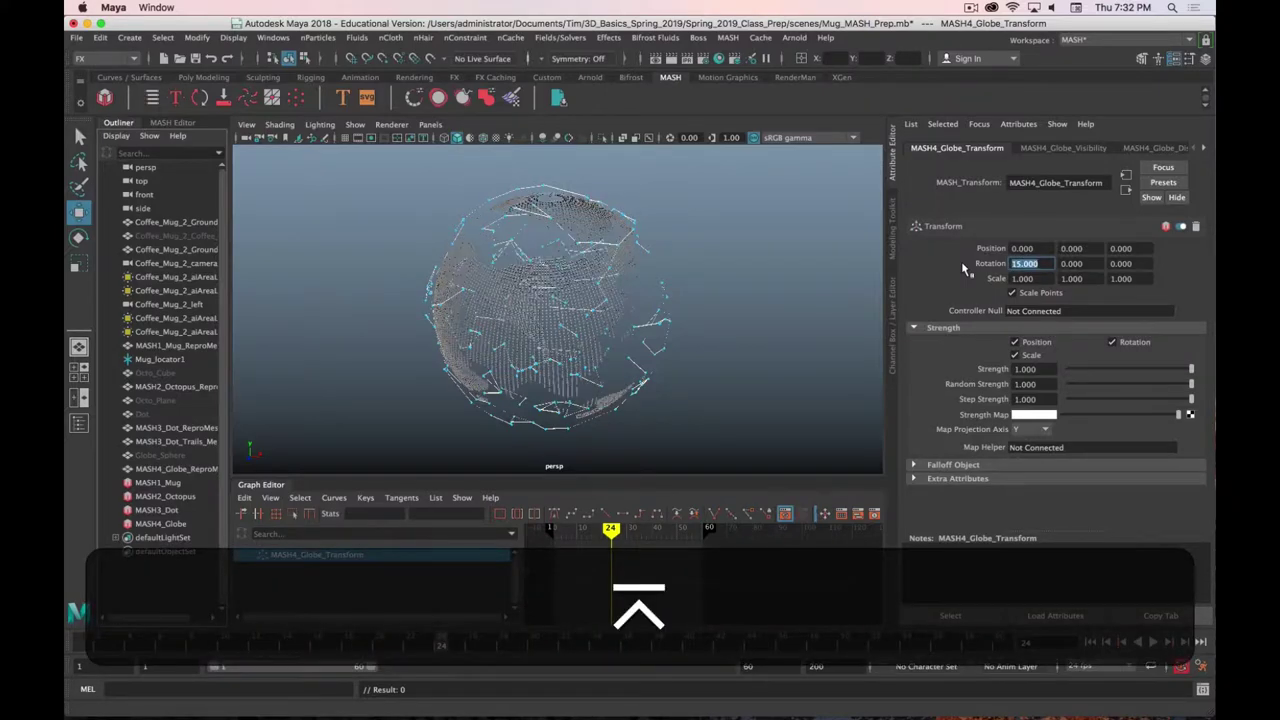
# Orbit around the tilted globe and select its dot mesh, undoing a stray scale tool switch
pyautogui.keyDown('alt'); pyautogui.moveTo(830, 260); pyautogui.dragTo(818, 325); pyautogui.keyUp('alt')
pyautogui.click(601, 330)
pyautogui.keyDown('alt'); pyautogui.moveTo(601, 330); pyautogui.dragTo(597, 323); pyautogui.keyUp('alt')
pyautogui.hotkey('alt', 'r')
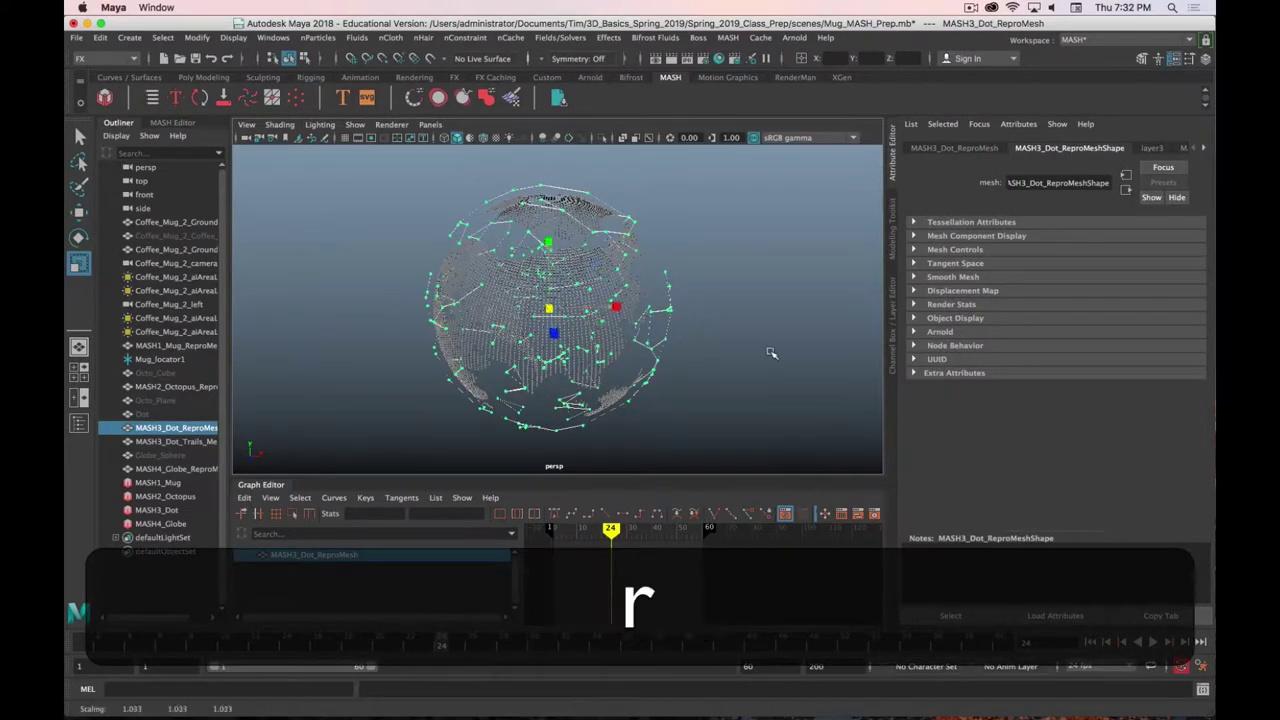
pyautogui.press('z')
pyautogui.hotkey('alt', 'z')
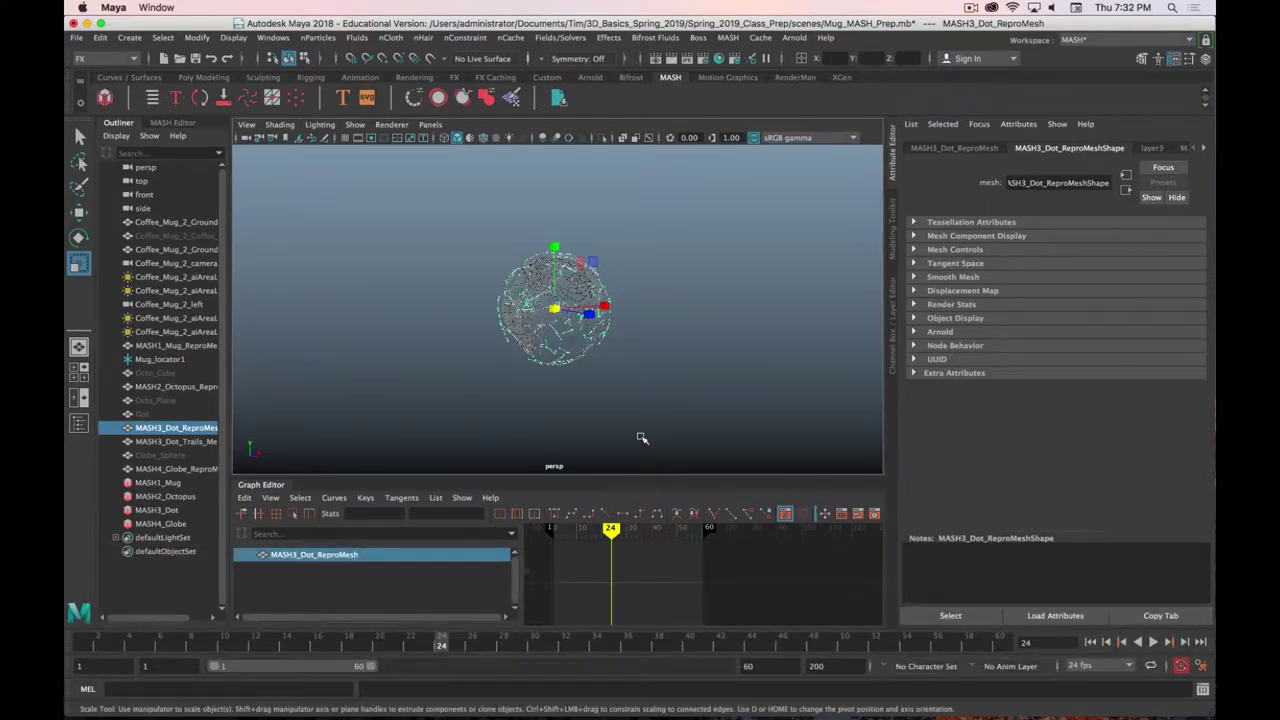
pyautogui.click(76, 37)
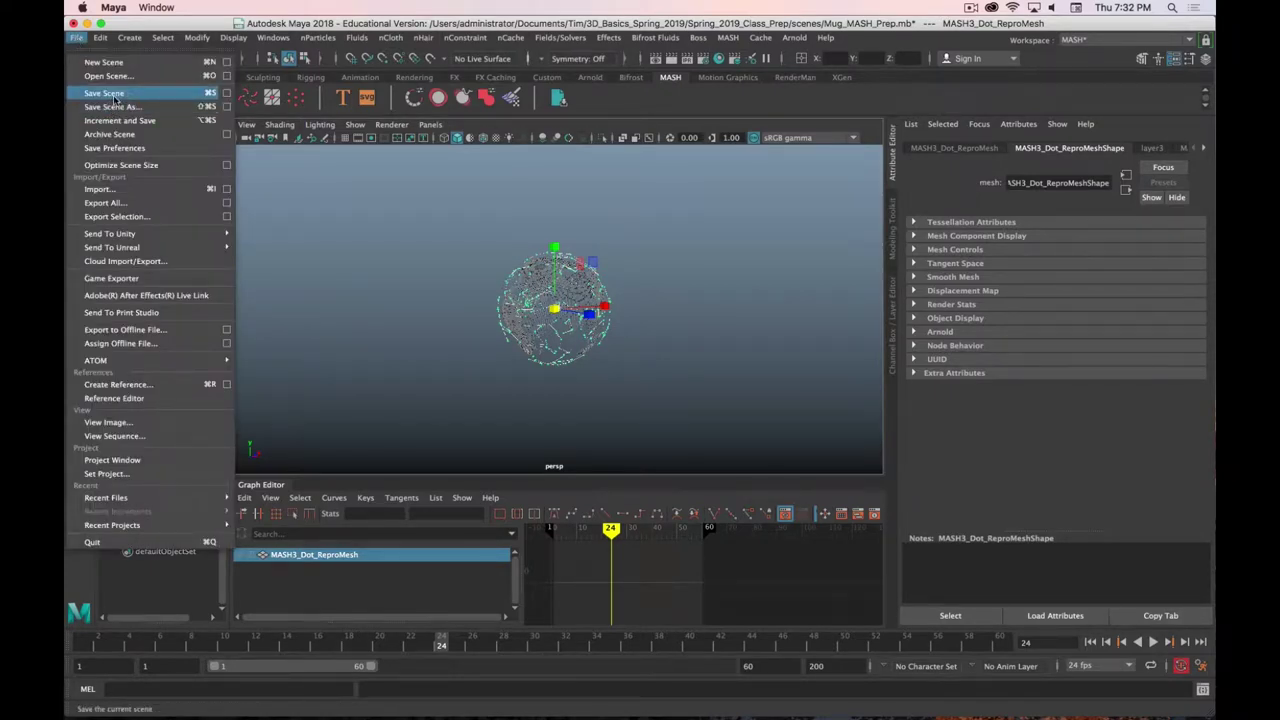
# Open the Mug_MASH.mb scene, discarding unsaved changes to the current scene
pyautogui.click(125, 78)
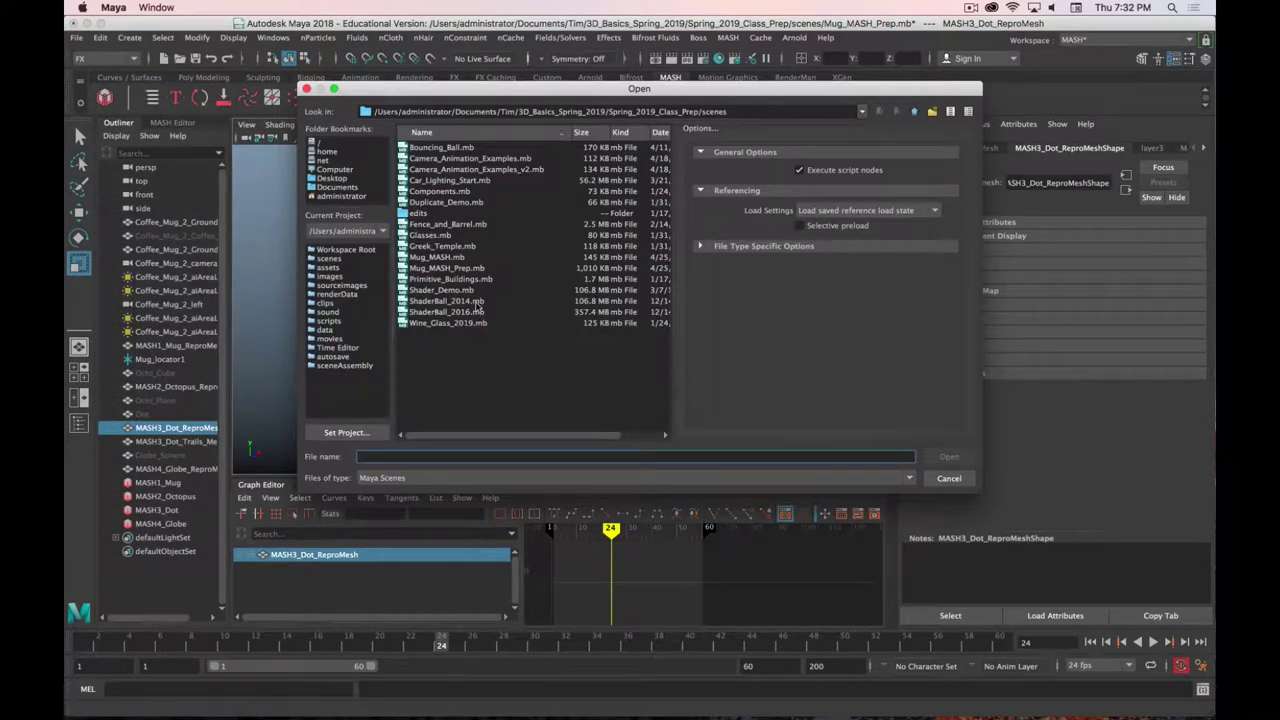
pyautogui.click(472, 259)
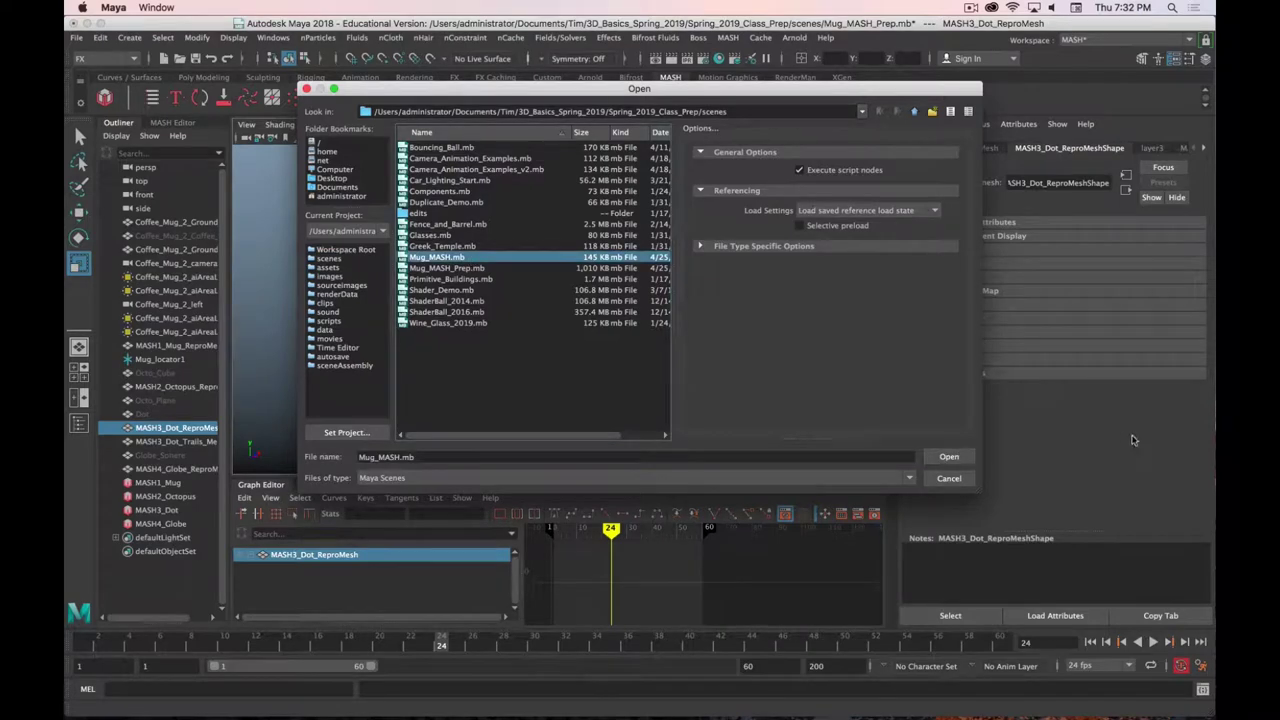
pyautogui.click(949, 456)
pyautogui.click(645, 383)
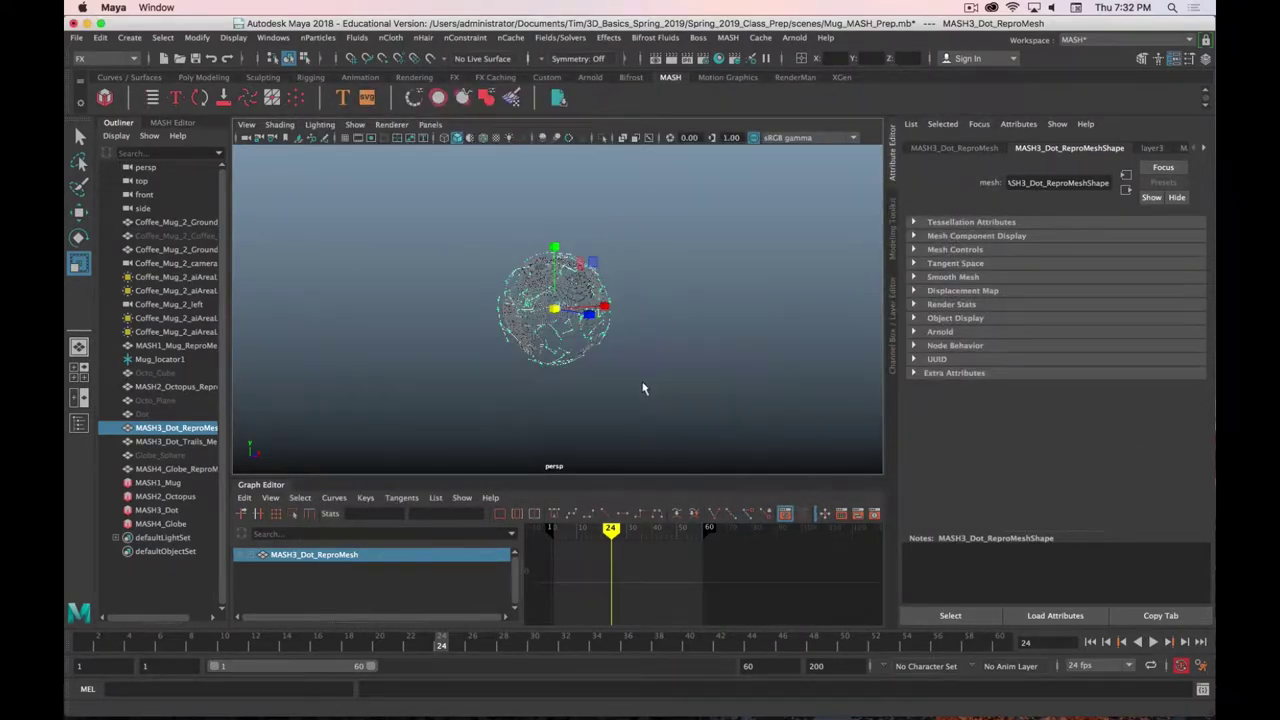
# Select the coffee mug and orbit the view around it
pyautogui.press('super+period')
pyautogui.keyDown('alt'); pyautogui.moveTo(660, 253); pyautogui.dragTo(420, 337); pyautogui.keyUp('alt')
pyautogui.click(530, 320)
pyautogui.moveTo(530, 320)
pyautogui.keyDown('alt'); pyautogui.mouseDown()
pyautogui.moveTo(622, 308)
pyautogui.moveTo(600, 340)
pyautogui.moveTo(560, 300)
pyautogui.moveTo(520, 350)
pyautogui.moveTo(508, 309)
pyautogui.moveTo(623, 360)
pyautogui.moveTo(622, 379)
pyautogui.moveTo(569, 357)
pyautogui.moveTo(520, 300)
pyautogui.moveTo(491, 291)
pyautogui.moveTo(522, 300)
pyautogui.mouseUp(); pyautogui.keyUp('alt')
pyautogui.scroll(5, 511, 363)
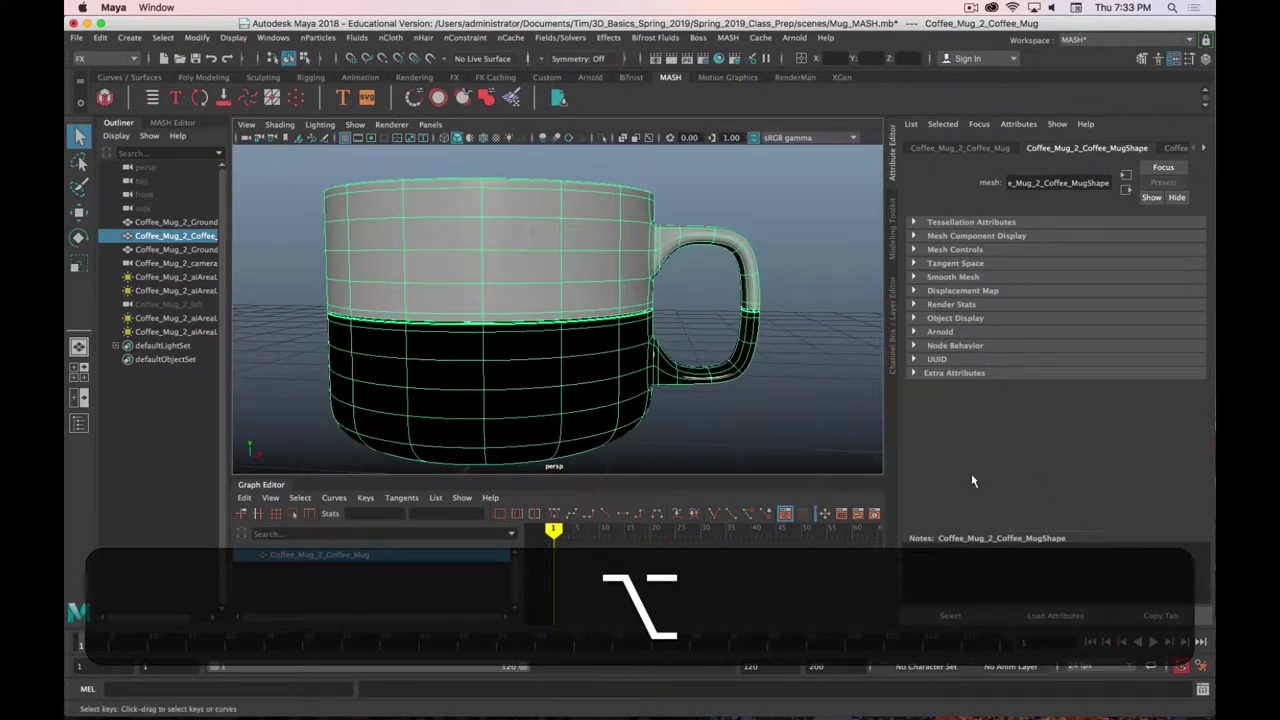
# Show the layer editor and make the Mug_BG background layer visible
pyautogui.click(894, 340)
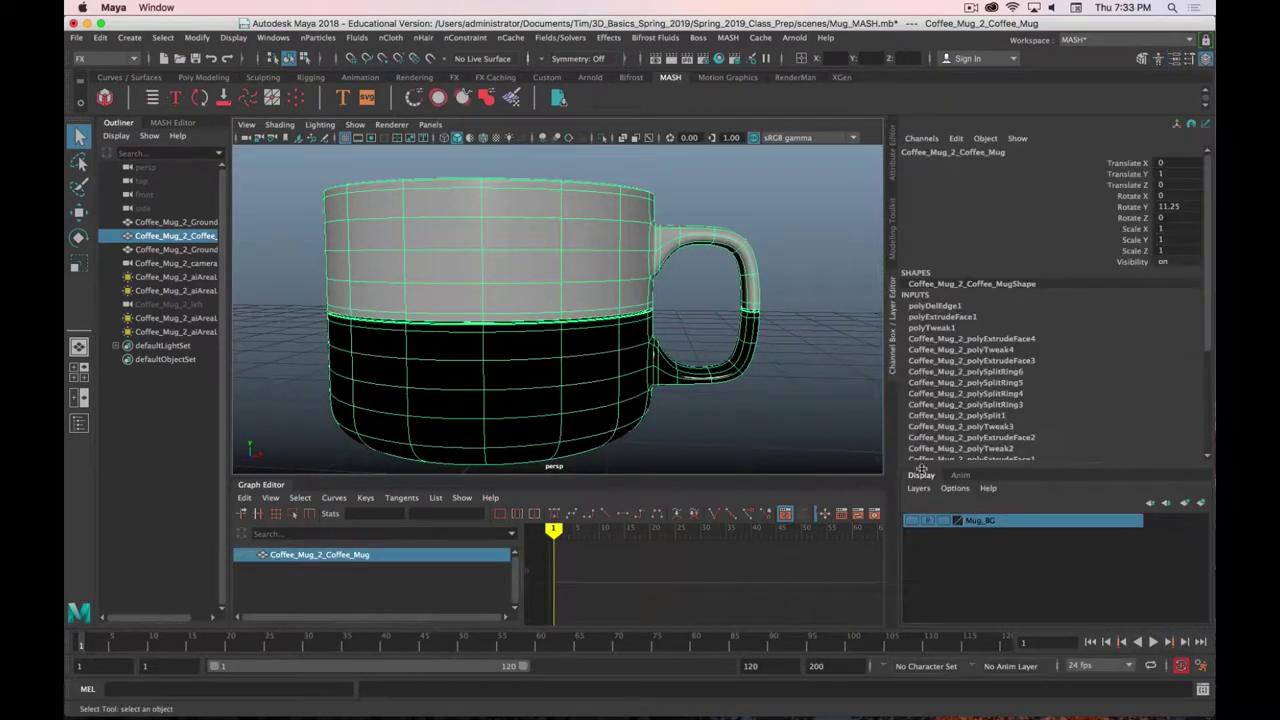
pyautogui.click(911, 520)
pyautogui.scroll(-5, 757, 391)
pyautogui.keyDown('alt'); pyautogui.moveTo(737, 391); pyautogui.dragTo(706, 386); pyautogui.keyUp('alt')
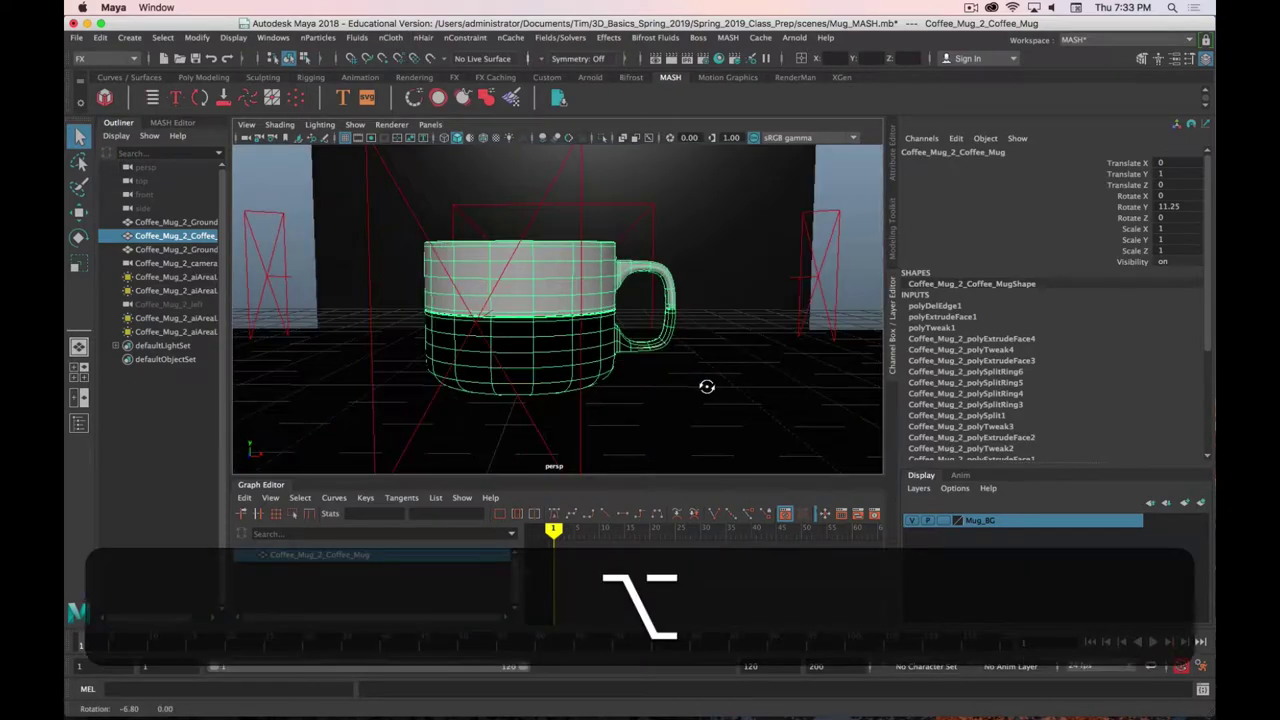
pyautogui.keyDown('alt'); pyautogui.moveTo(706, 386); pyautogui.dragTo(428, 127, button='right'); pyautogui.keyUp('alt')
# Look through Coffee_Mug_2_camera1 and render the mug in the Arnold RenderView
pyautogui.click(430, 124)
pyautogui.moveTo(486, 146)
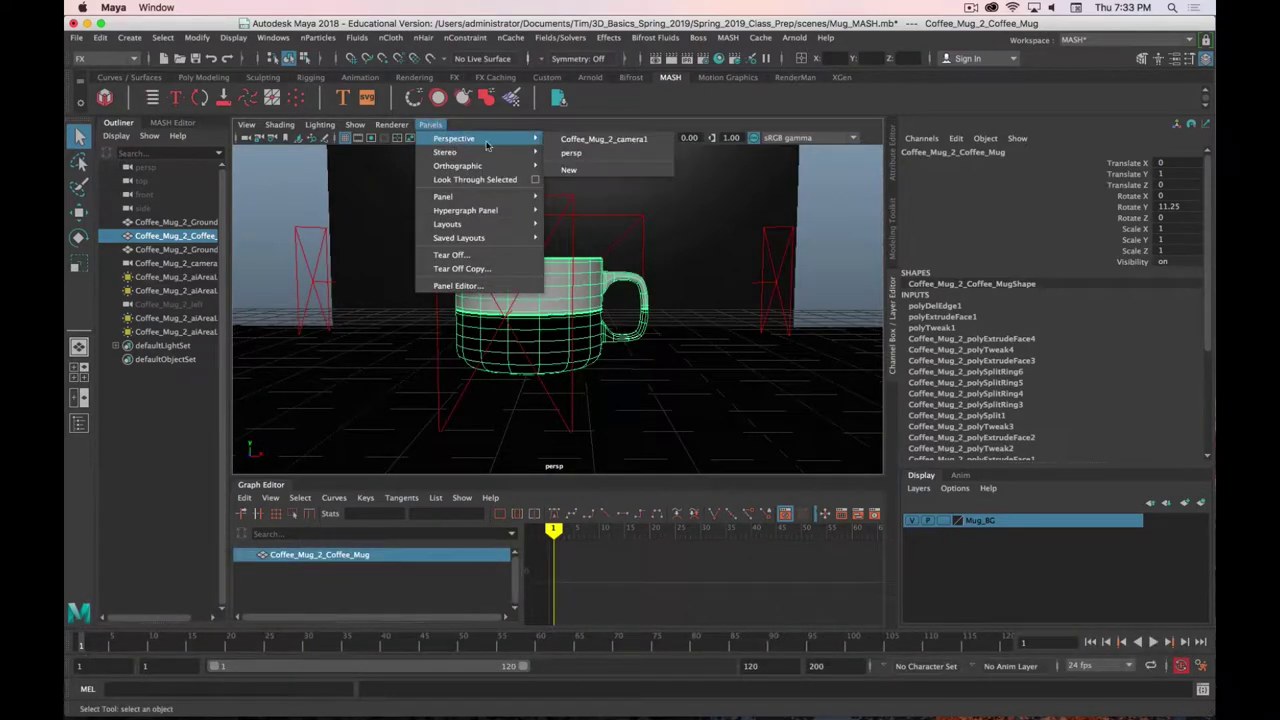
pyautogui.click(603, 139)
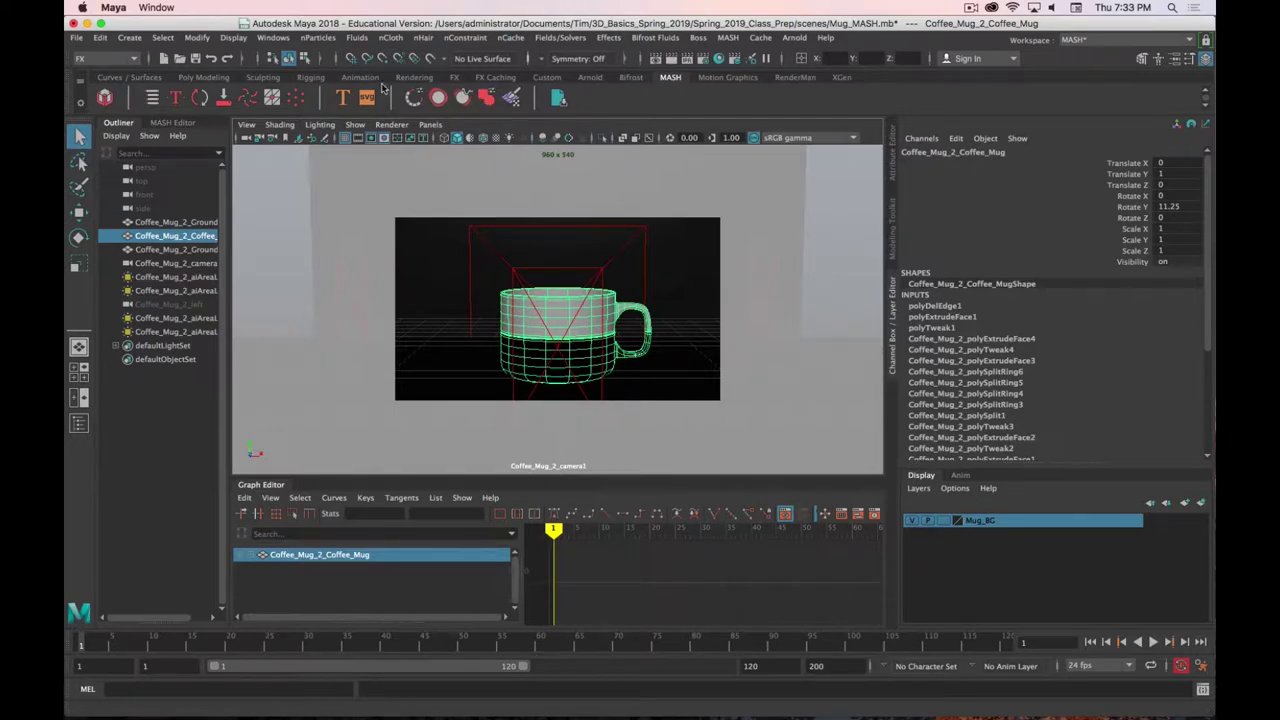
pyautogui.click(590, 77)
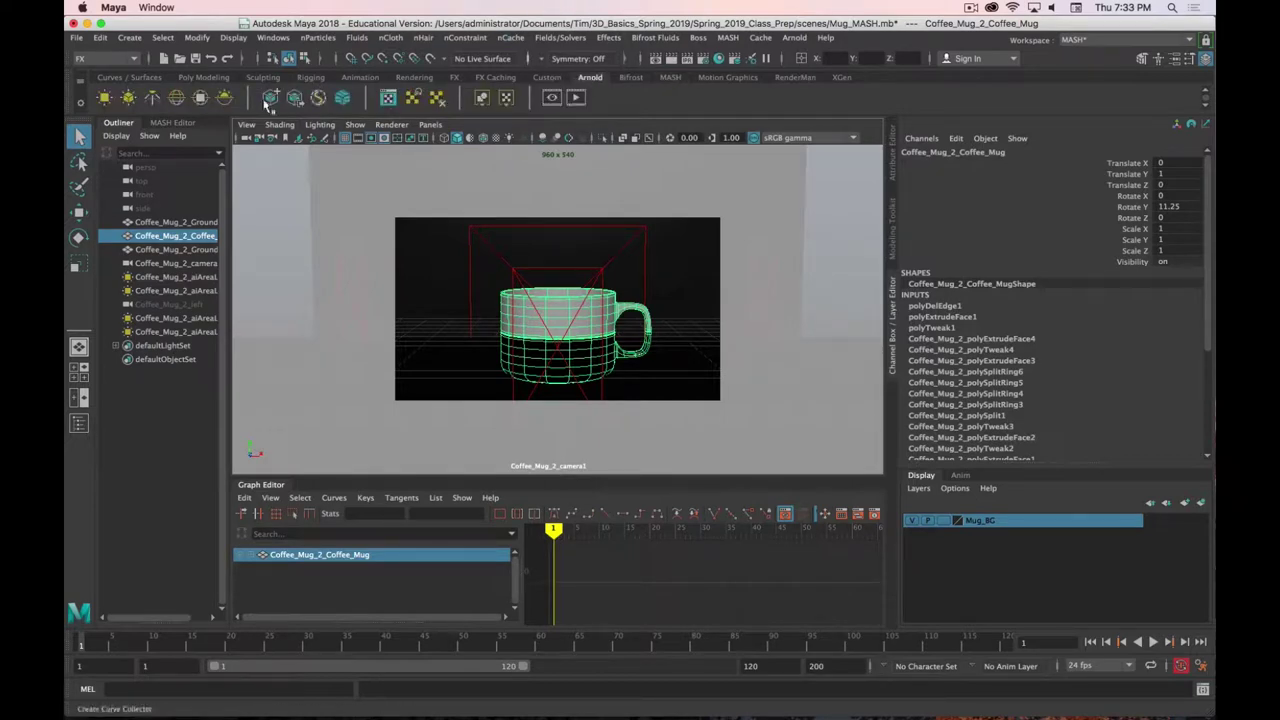
pyautogui.click(576, 99)
# Hide Mug_BG again, return to the persp camera, and show the mug unsmoothed
pyautogui.click(913, 521)
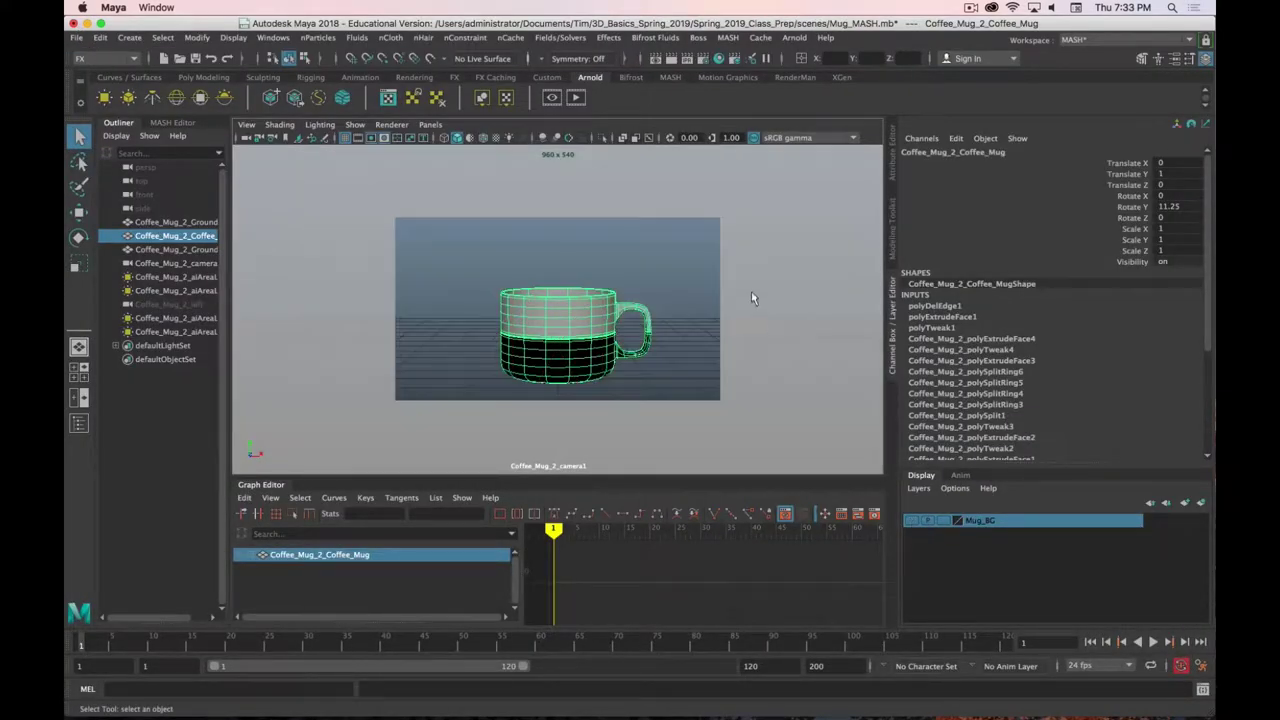
pyautogui.click(430, 124)
pyautogui.moveTo(460, 138)
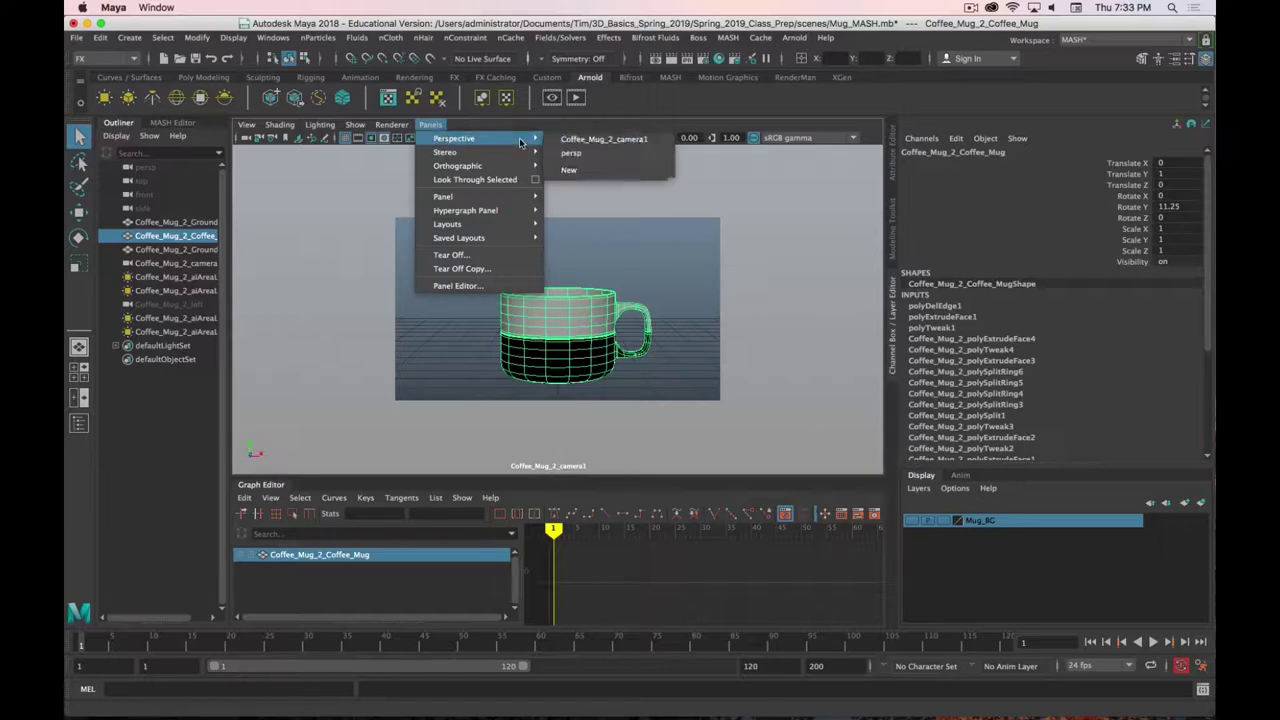
pyautogui.click(571, 153)
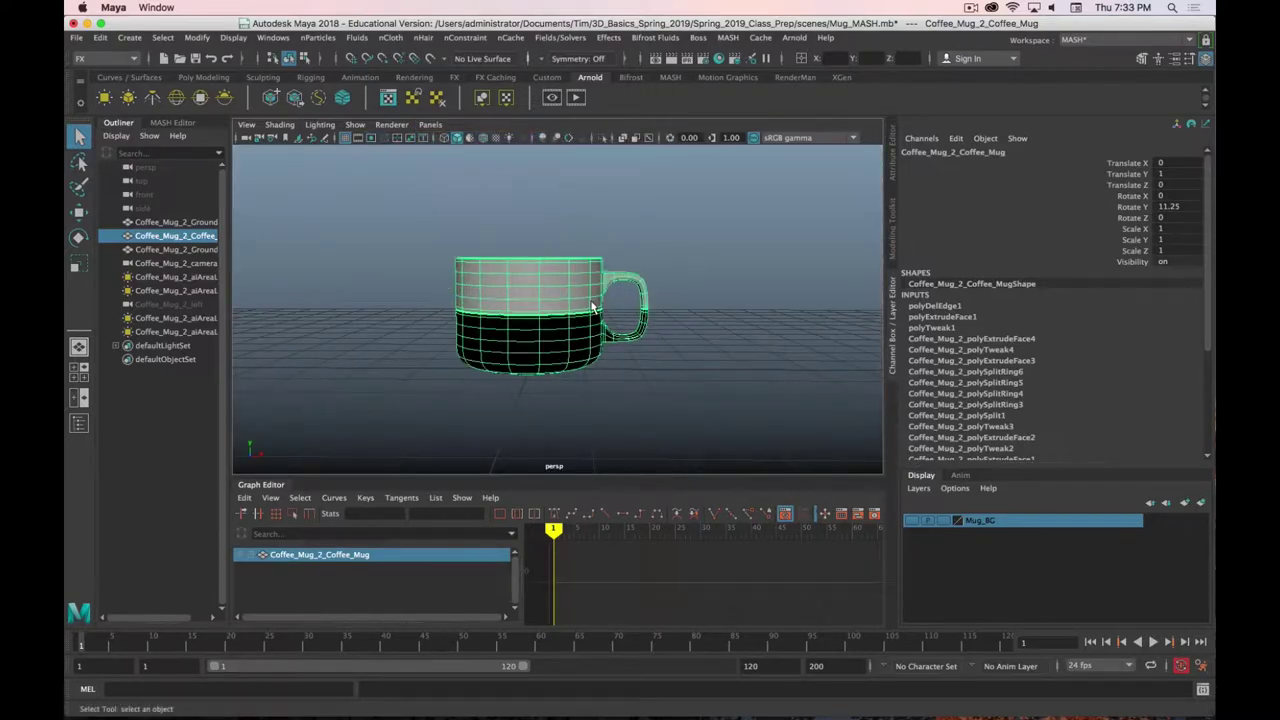
pyautogui.press('1')
# Orbit and pan the perspective view back to a side view of the mug
pyautogui.keyDown('alt'); pyautogui.moveTo(563, 298); pyautogui.dragTo(522, 288); pyautogui.keyUp('alt')
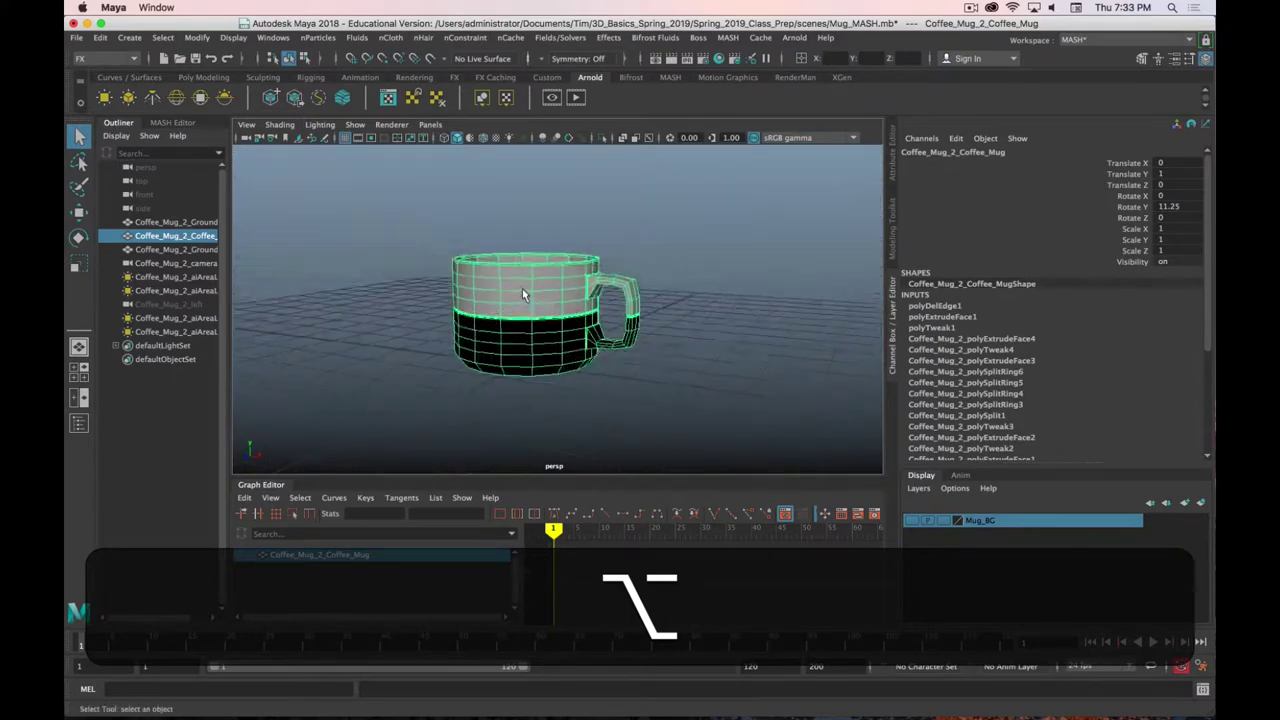
pyautogui.scroll(4, 522, 290)
pyautogui.scroll(-2, 522, 290)
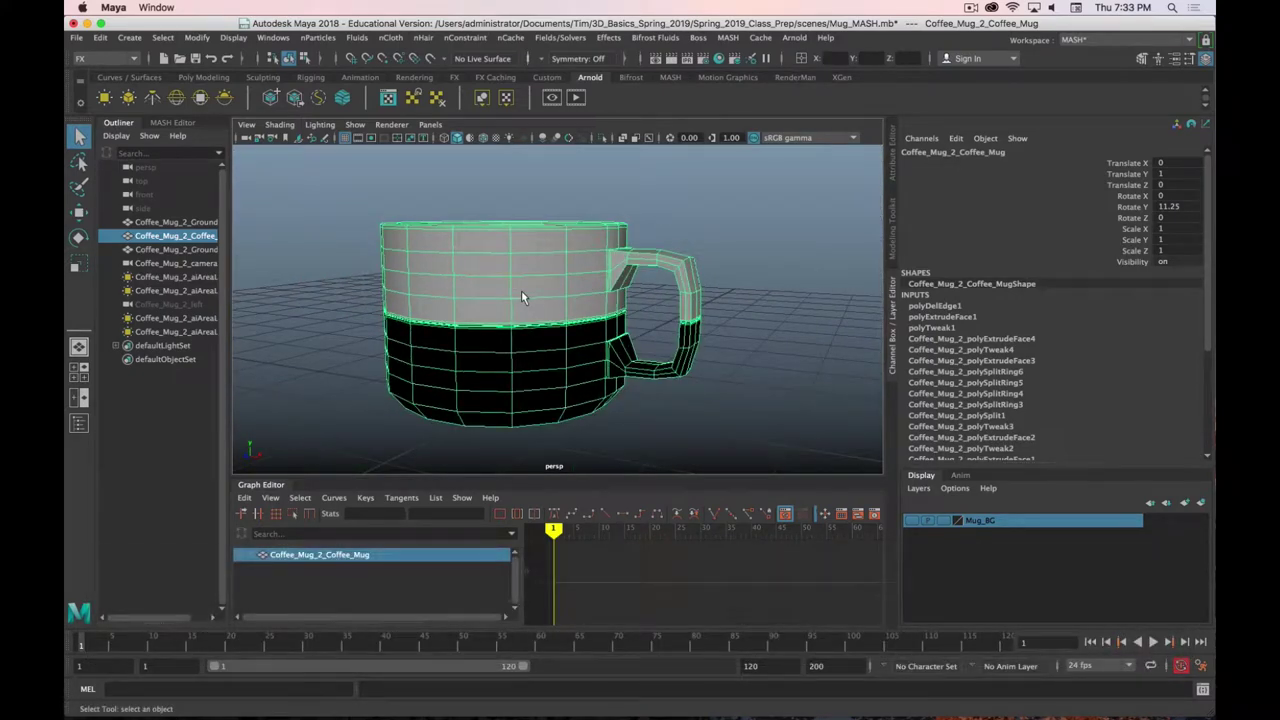
pyautogui.keyDown('alt'); pyautogui.moveTo(534, 295); pyautogui.dragTo(580, 263, button='middle'); pyautogui.keyUp('alt')
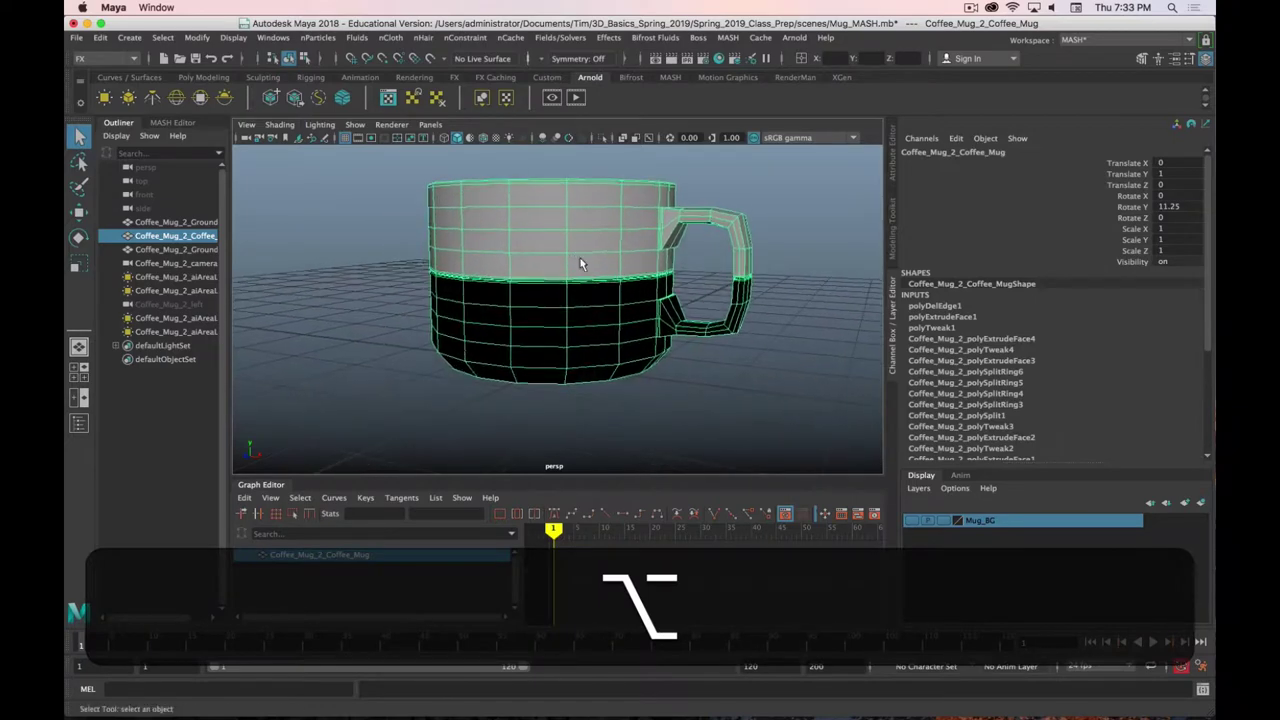
pyautogui.keyDown('alt'); pyautogui.moveTo(614, 257); pyautogui.dragTo(587, 254); pyautogui.keyUp('alt')
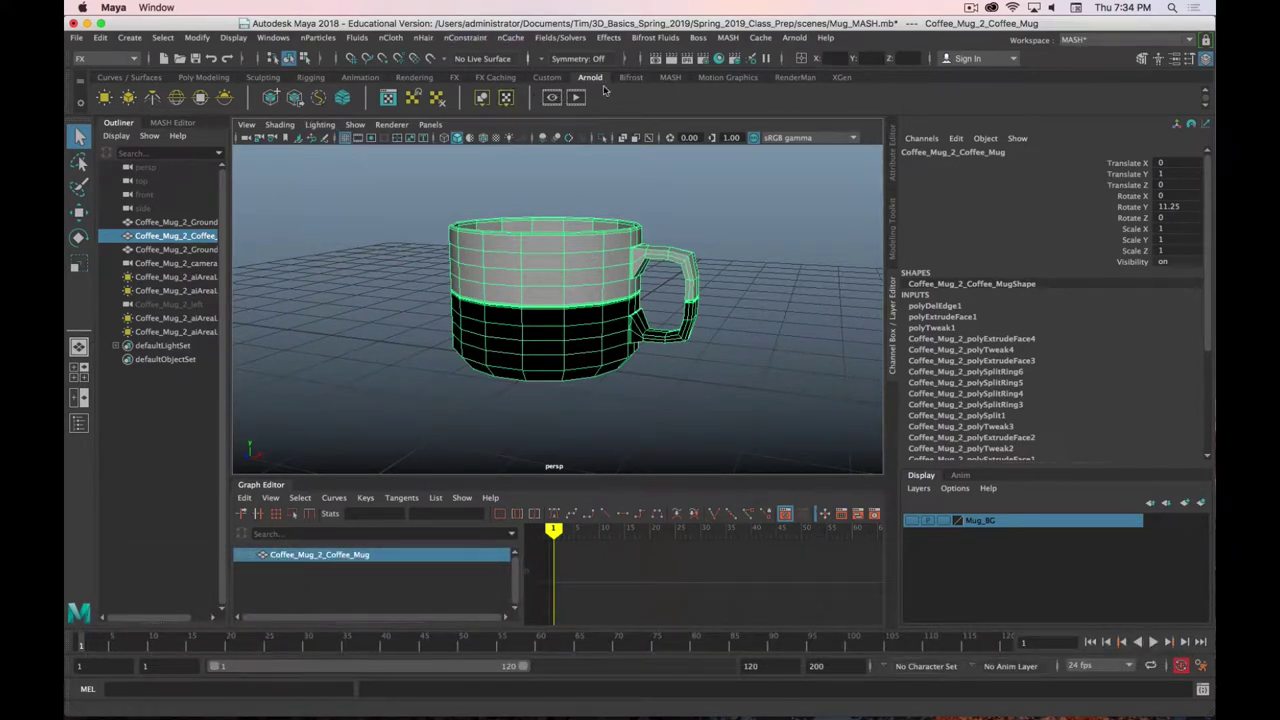
pyautogui.click(668, 80)
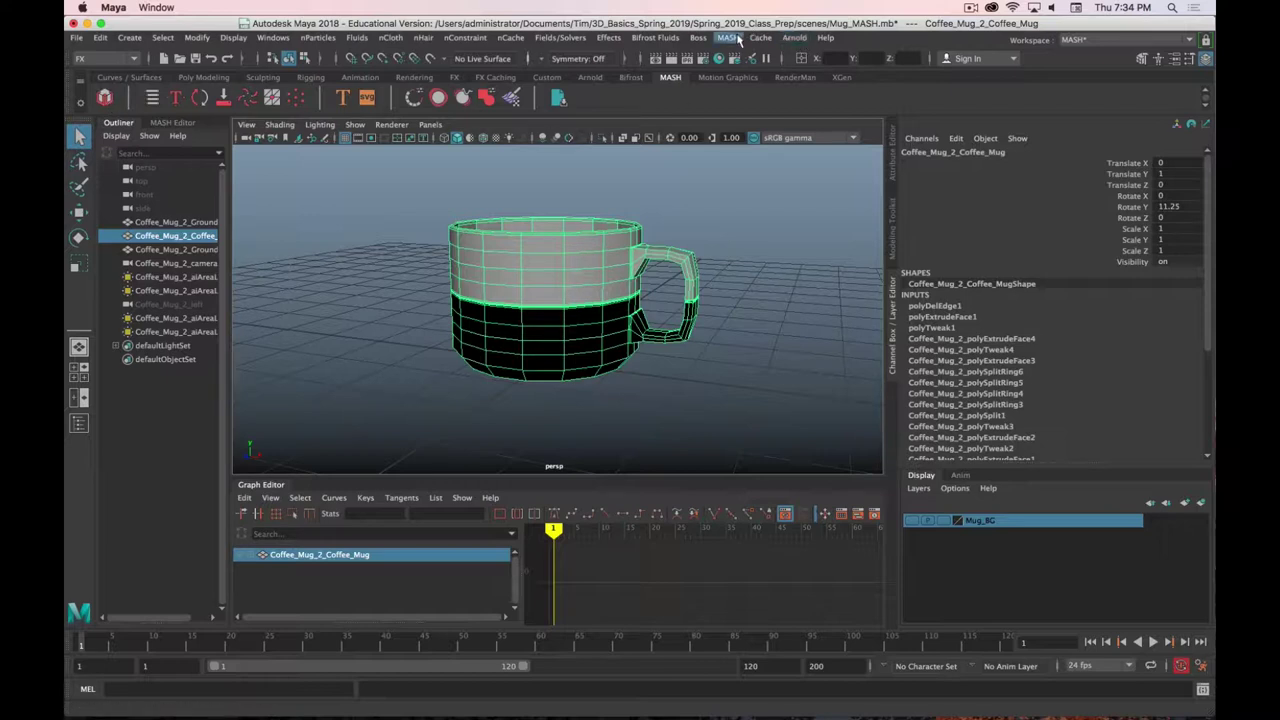
# Create a MASH network from the mug via the option box, producing a row of ten mugs
pyautogui.click(733, 38)
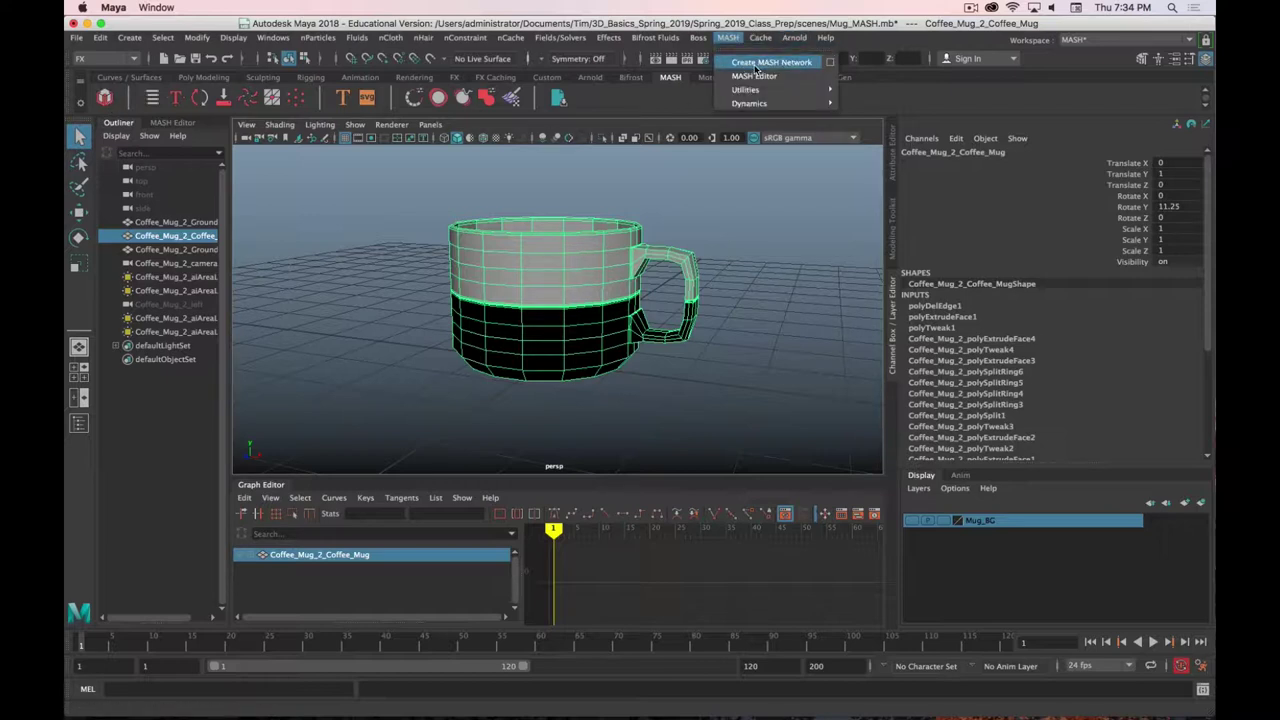
pyautogui.click(830, 63)
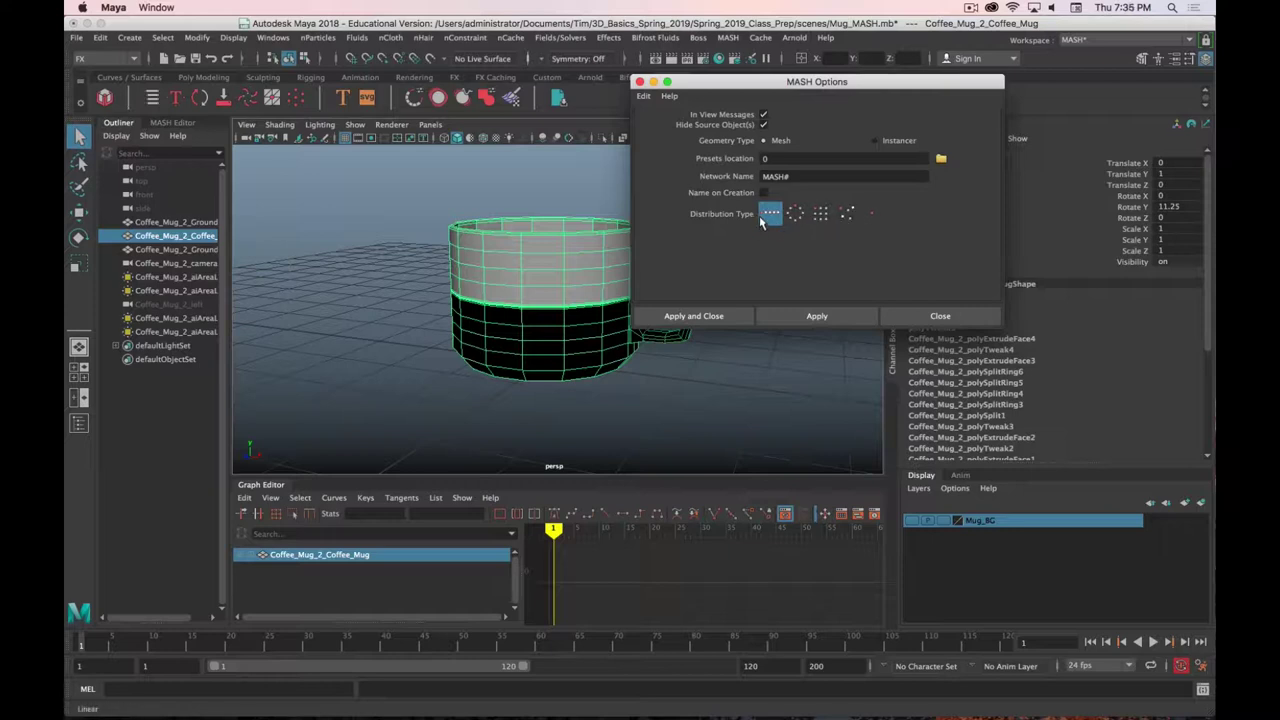
pyautogui.click(718, 318)
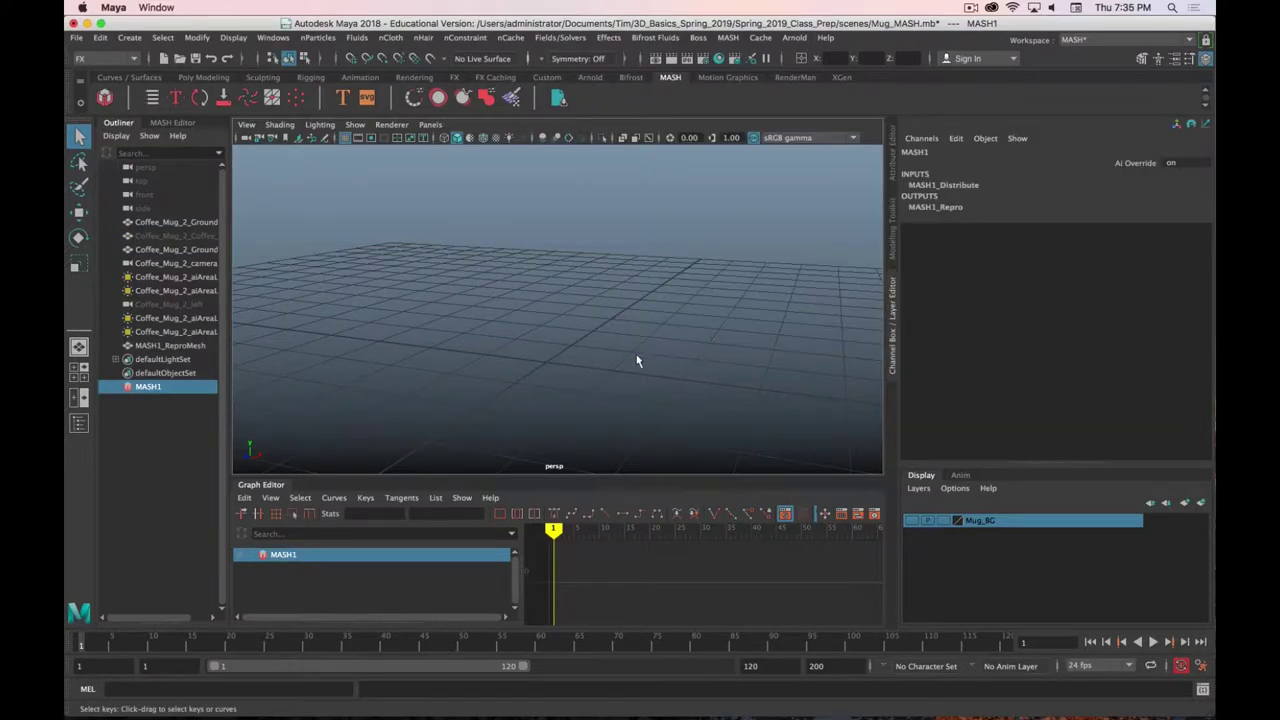
pyautogui.scroll(-5, 635, 358)
pyautogui.keyDown('alt'); pyautogui.moveTo(634, 357); pyautogui.dragTo(591, 349); pyautogui.keyUp('alt')
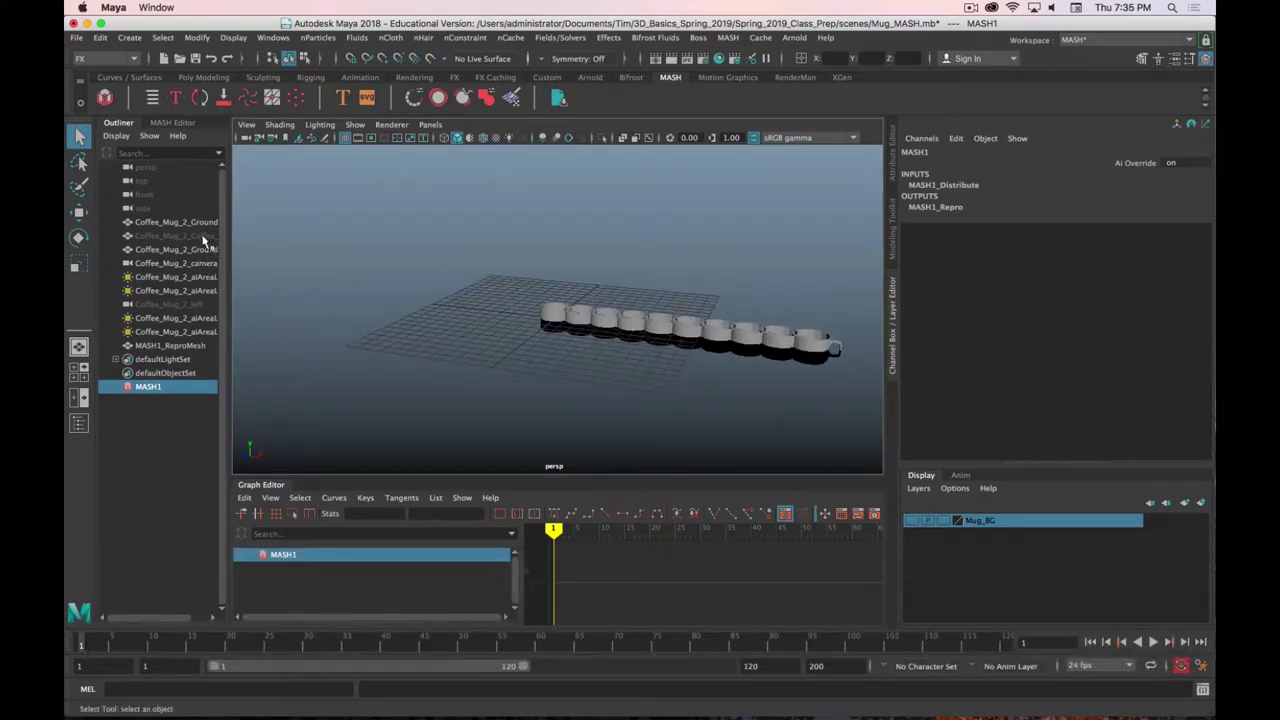
# Hide the original Coffee_Mug_2_Coffee_Mug object with Ctrl+H
pyautogui.click(206, 237)
pyautogui.moveTo(229, 249); pyautogui.dragTo(266, 250)
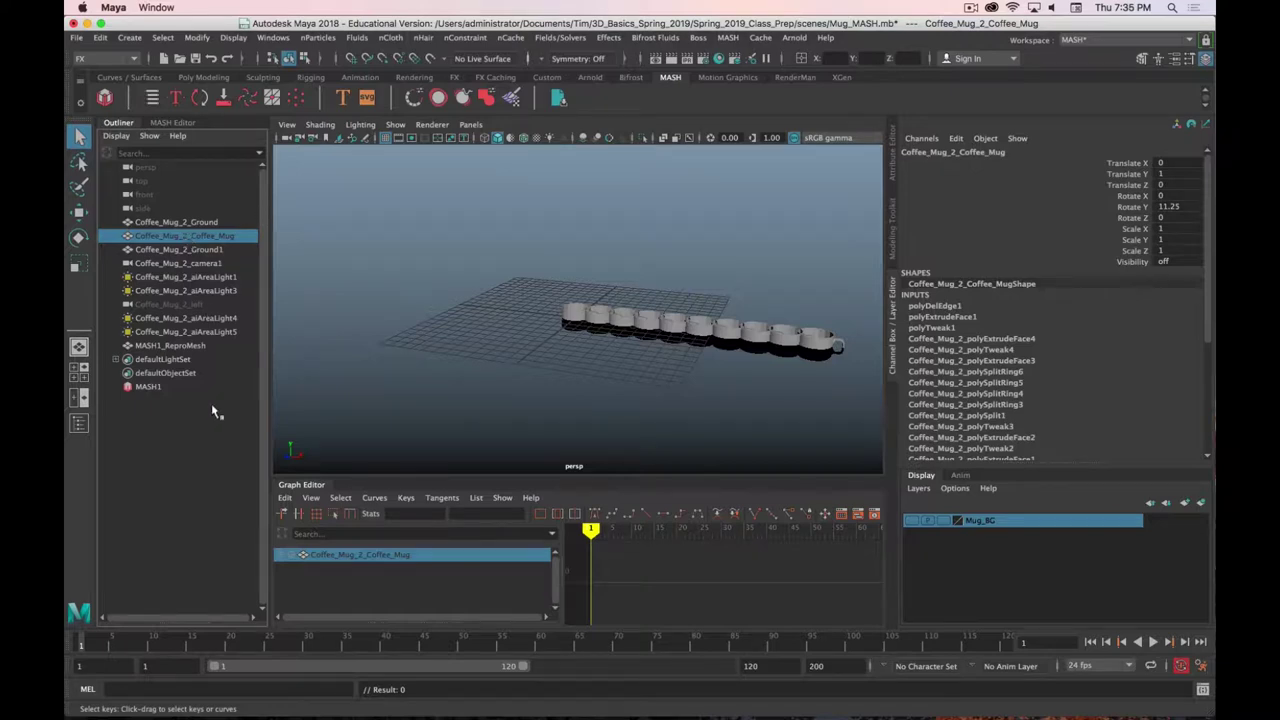
pyautogui.hotkey('ctrl', 'h')
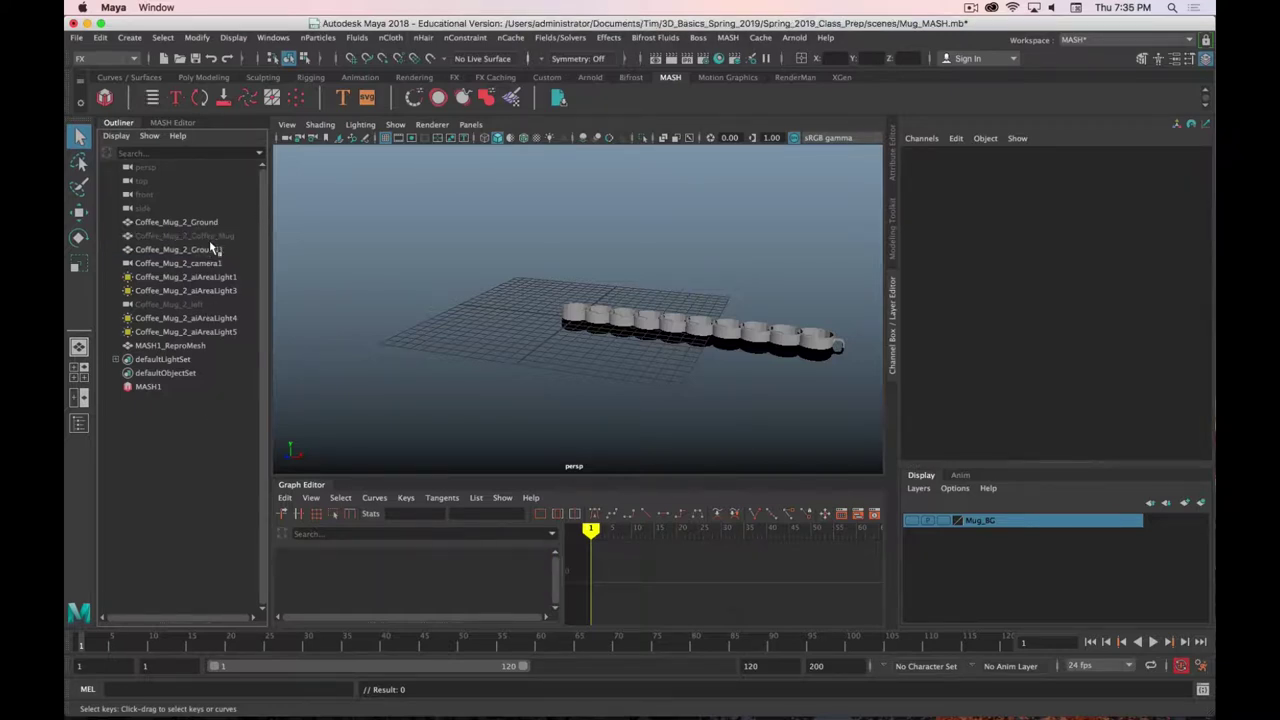
# Inspect the MASH1_ReproMesh mug row from the side, then select the MASH1 network node
pyautogui.click(184, 348)
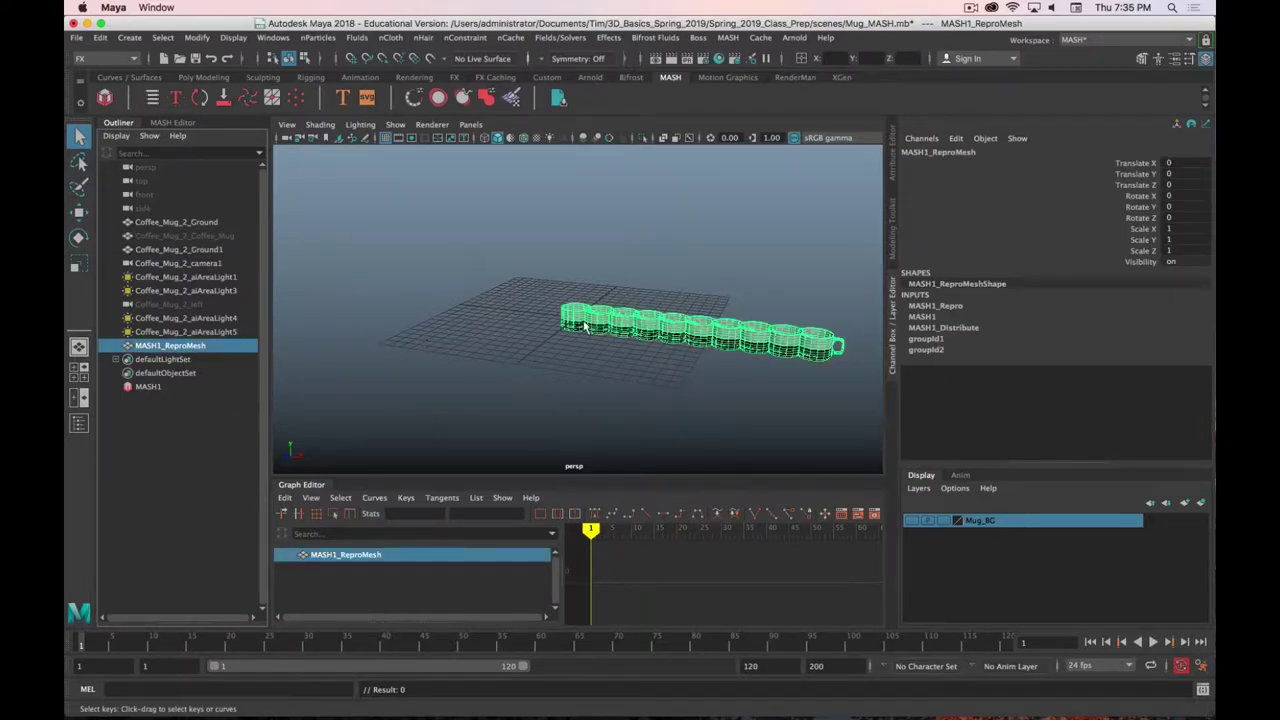
pyautogui.moveTo(586, 327)
pyautogui.keyDown('alt'); pyautogui.mouseDown(button='right')
pyautogui.moveTo(677, 449)
pyautogui.moveTo(600, 327)
pyautogui.mouseUp(button='right'); pyautogui.keyUp('alt')
pyautogui.keyDown('alt'); pyautogui.moveTo(600, 327); pyautogui.dragTo(517, 303); pyautogui.keyUp('alt')
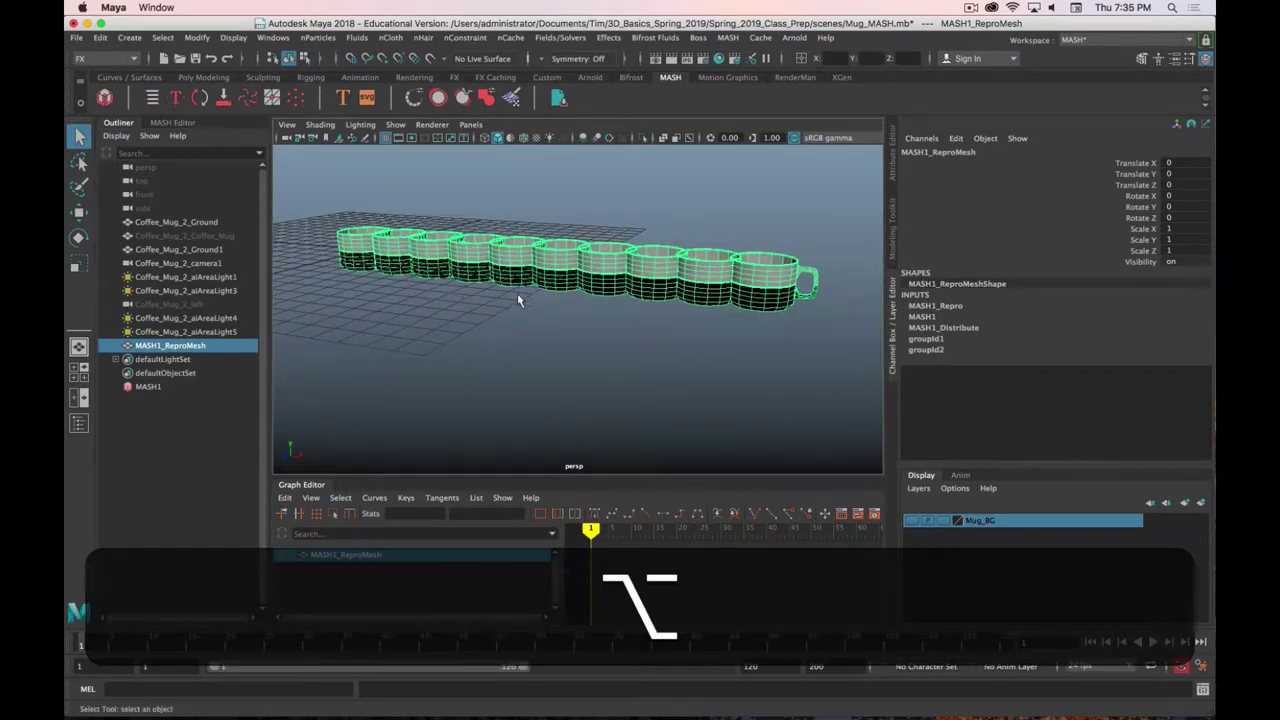
pyautogui.keyDown('alt'); pyautogui.moveTo(360, 263); pyautogui.dragTo(349, 291); pyautogui.keyUp('alt')
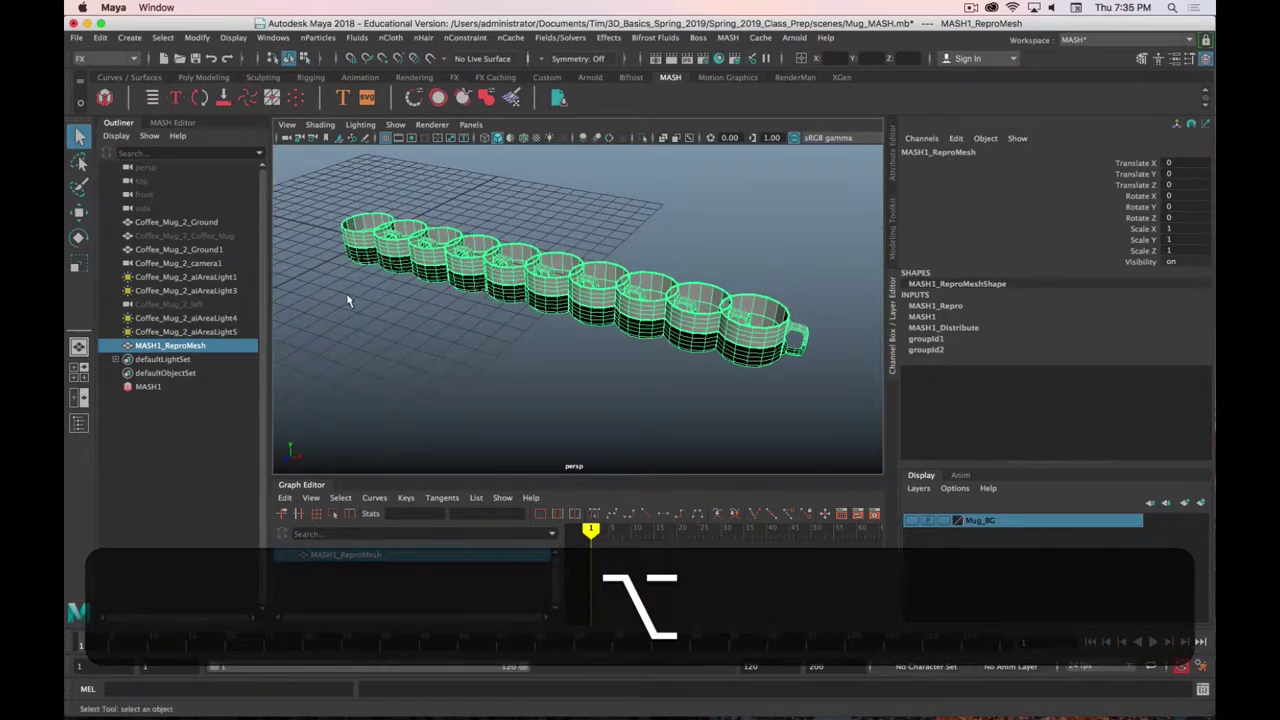
pyautogui.keyDown('alt'); pyautogui.moveTo(549, 340); pyautogui.dragTo(428, 320); pyautogui.keyUp('alt')
pyautogui.click(150, 387)
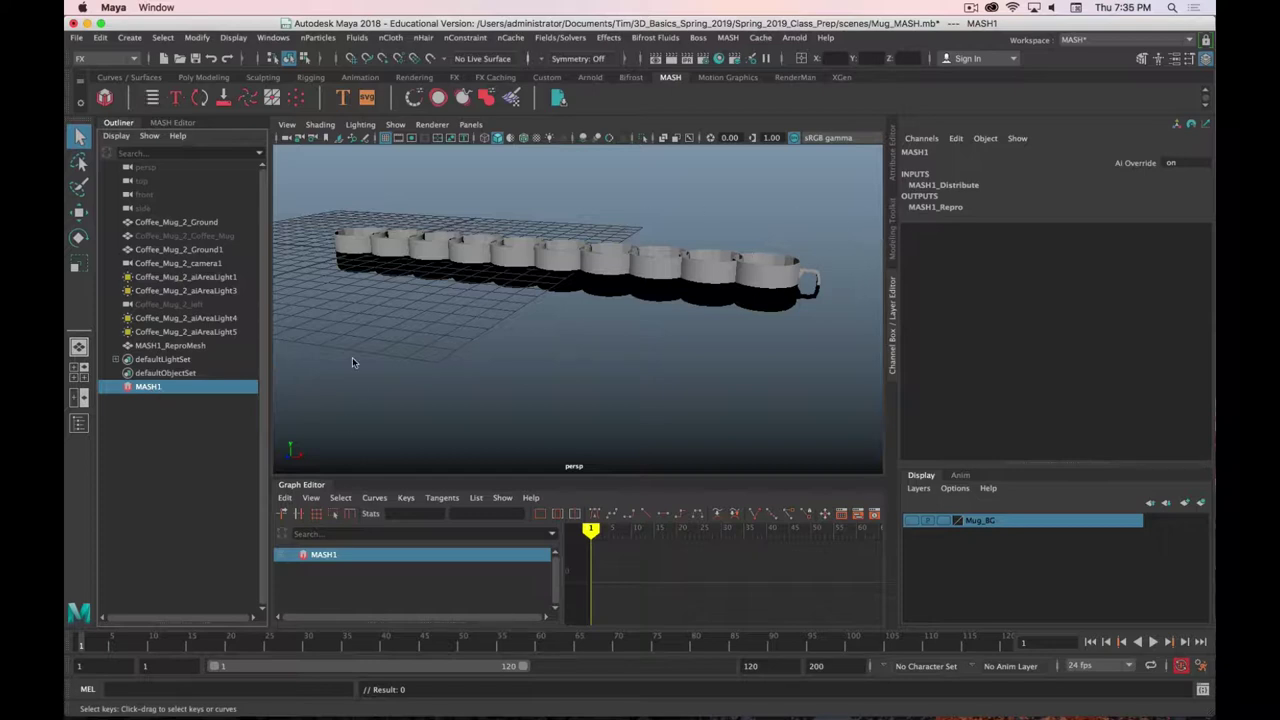
# Rename MASH1 to MASH1_Mug in the Outliner, then reselect the network node
pyautogui.doubleClick(163, 389)
pyautogui.press('Right')
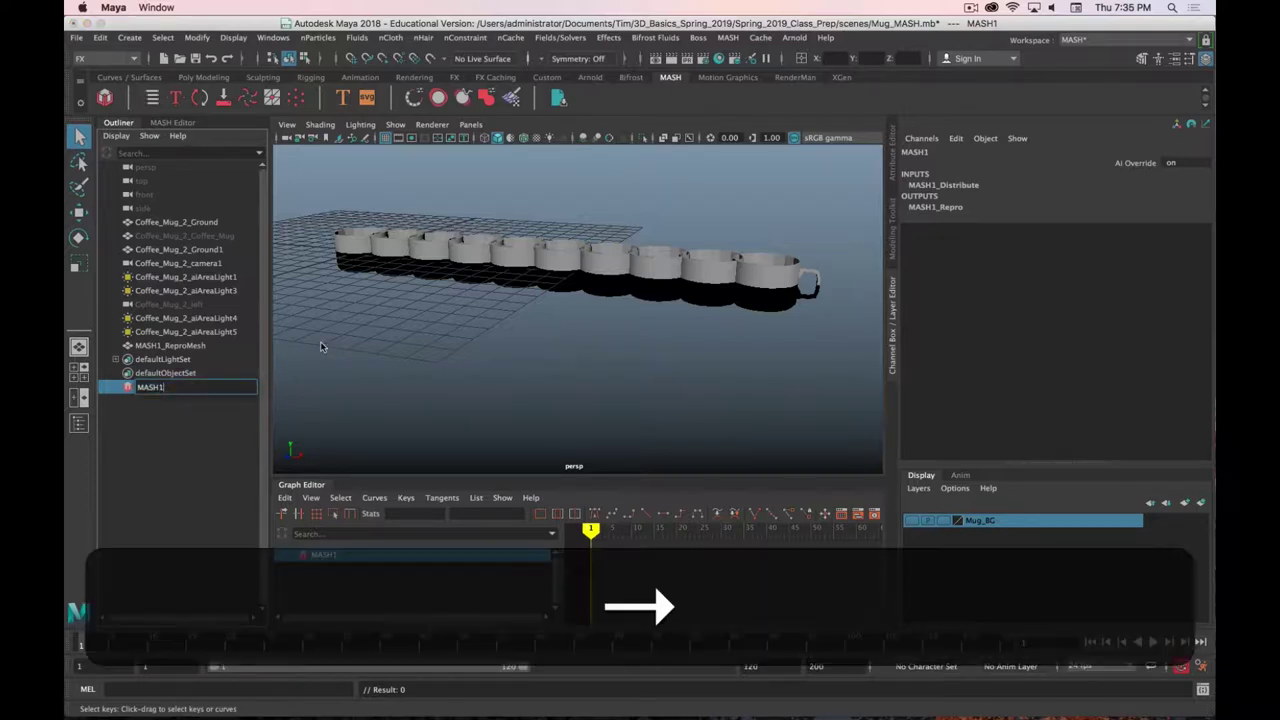
pyautogui.write('_Mug')
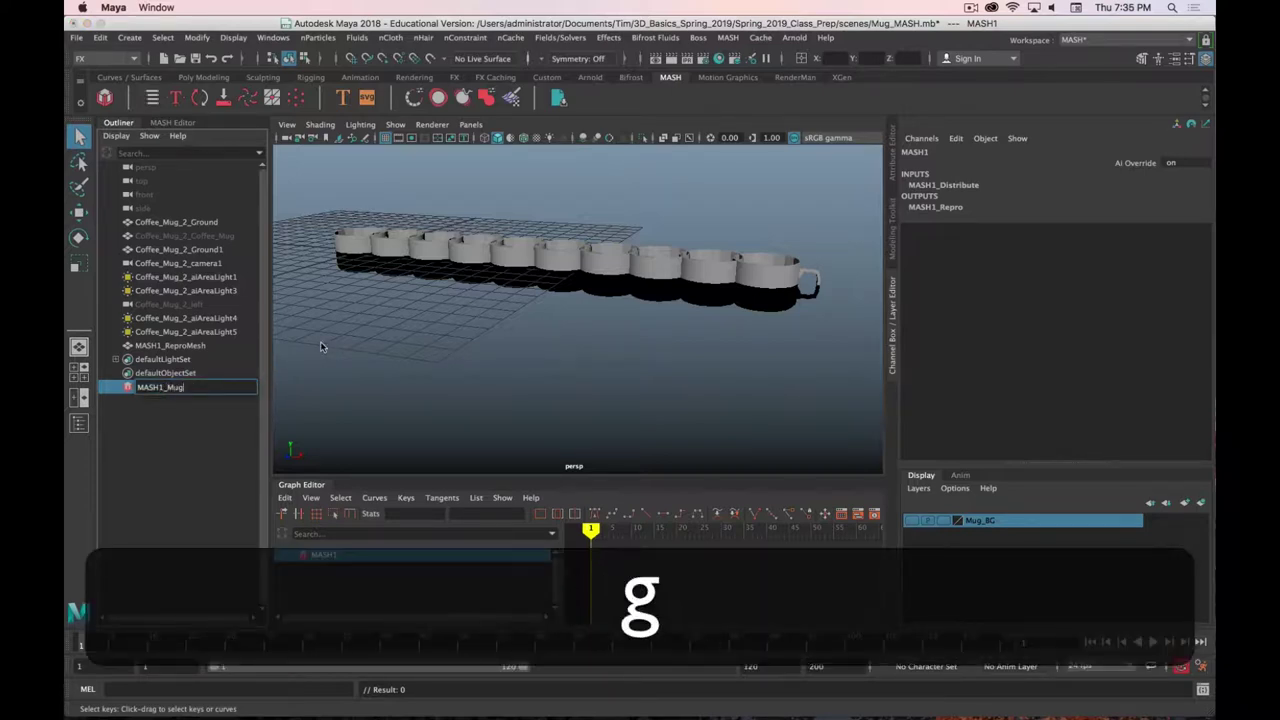
pyautogui.press('Return')
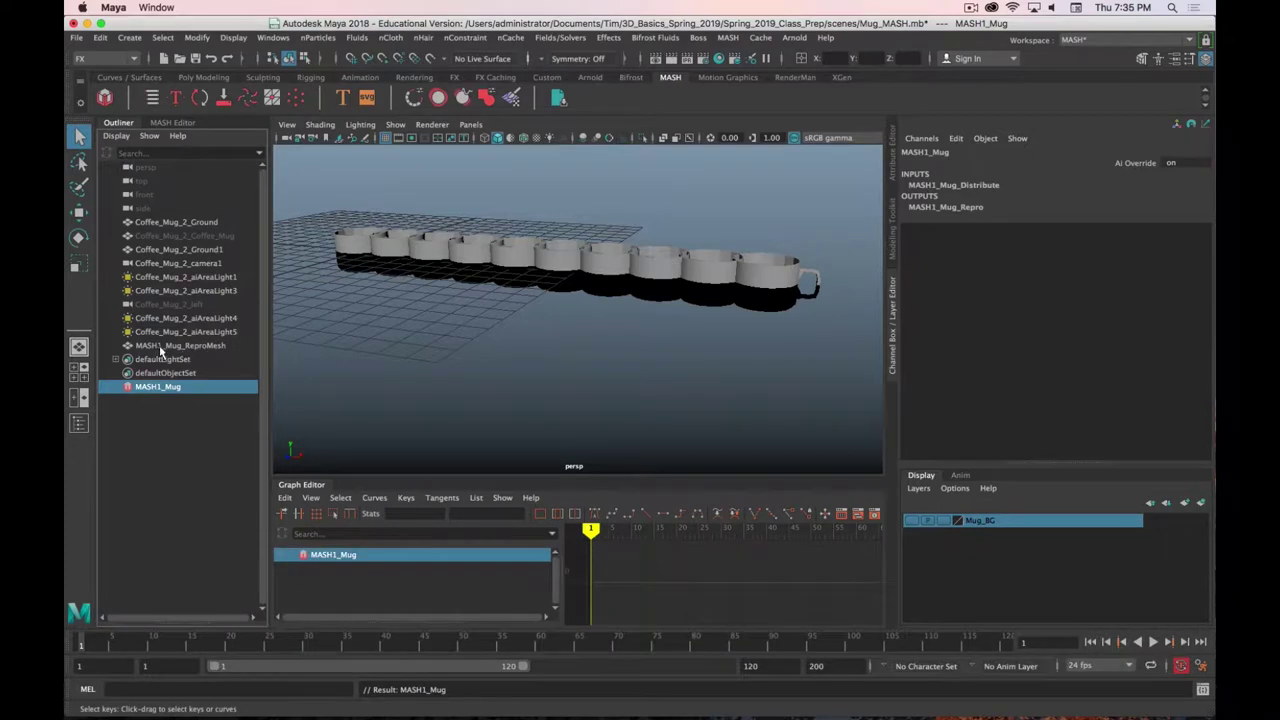
pyautogui.click(578, 266)
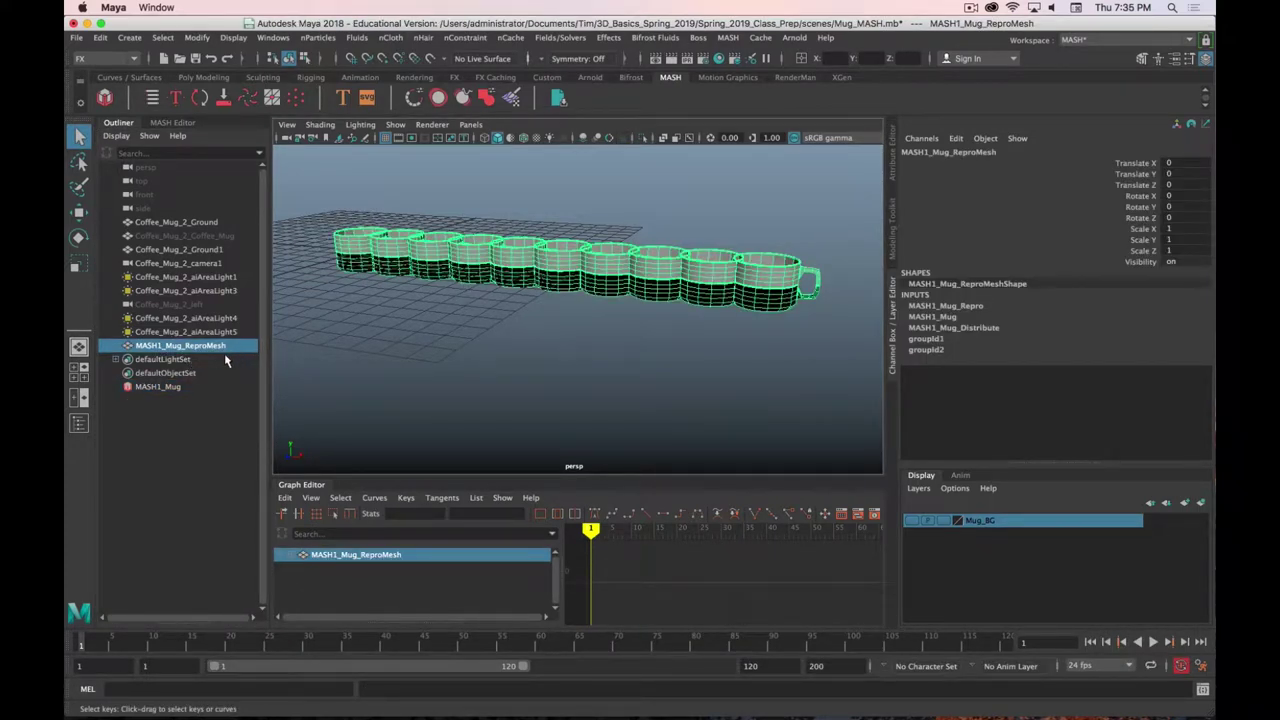
pyautogui.click(160, 386)
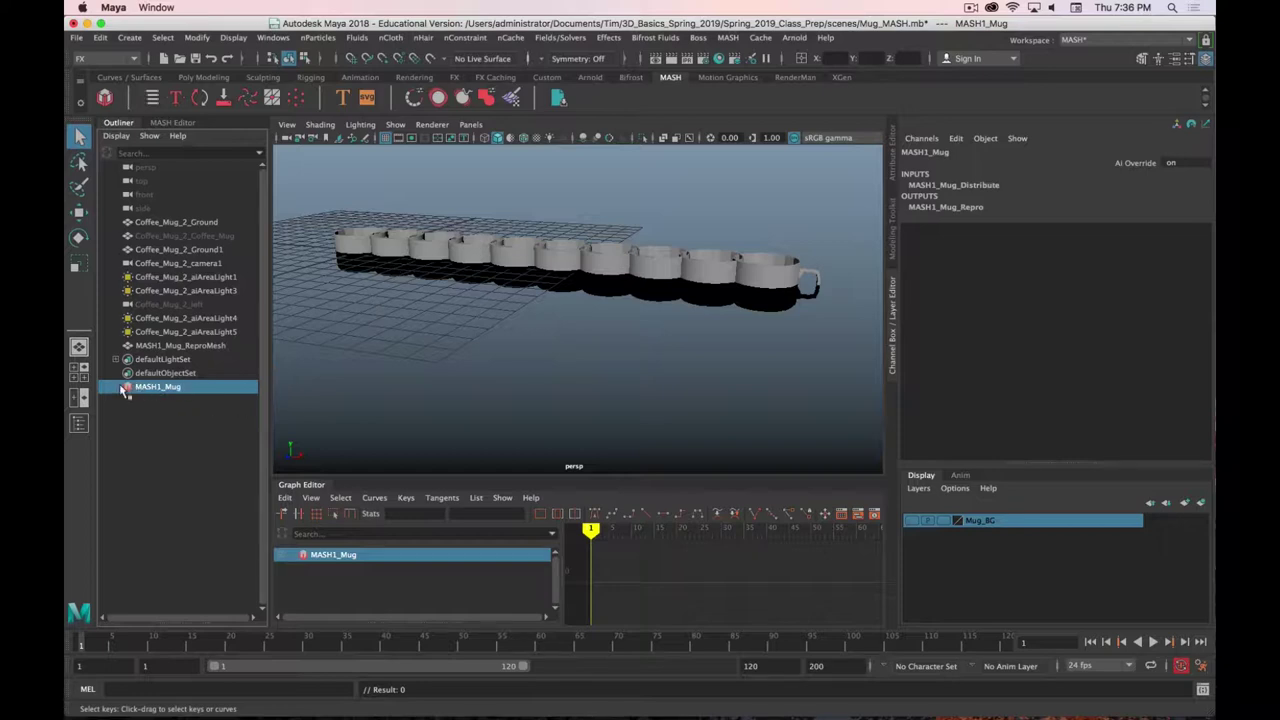
pyautogui.moveTo(124, 390); pyautogui.dragTo(141, 388)
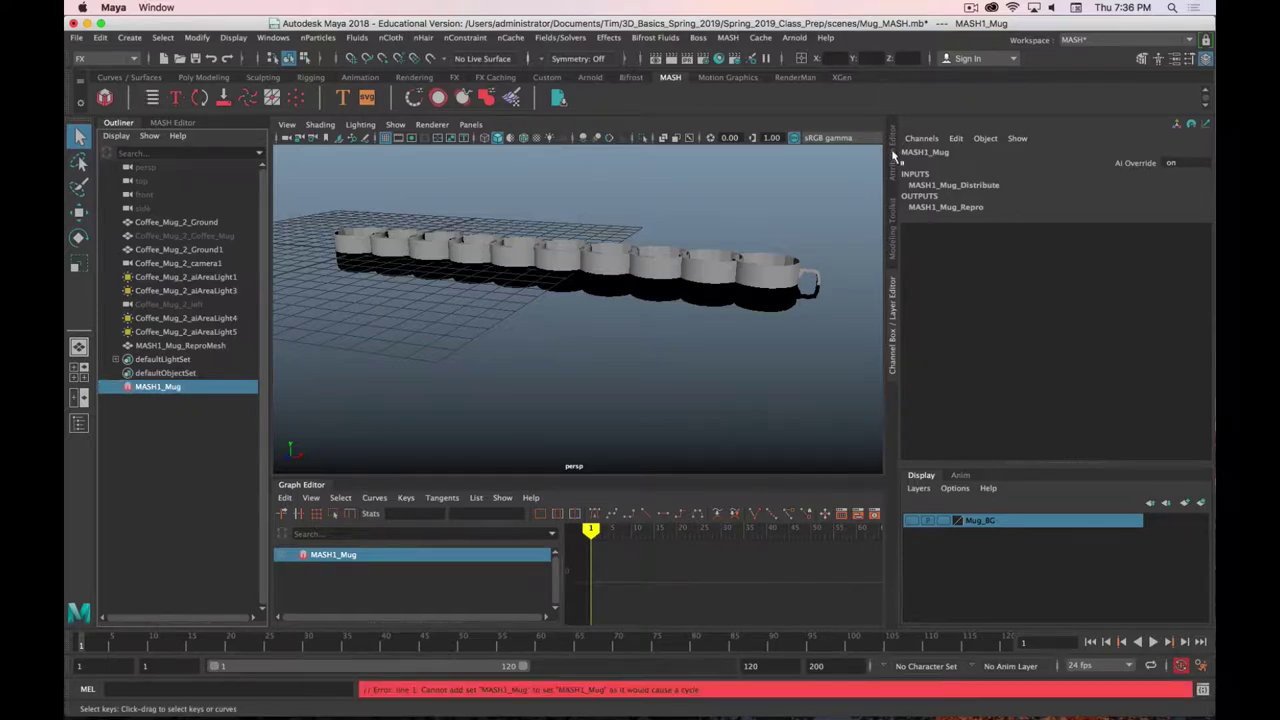
# Browse the MASH1_Mug and Repro tabs, then show the MASH1_Mug_Distribute settings
pyautogui.click(893, 150)
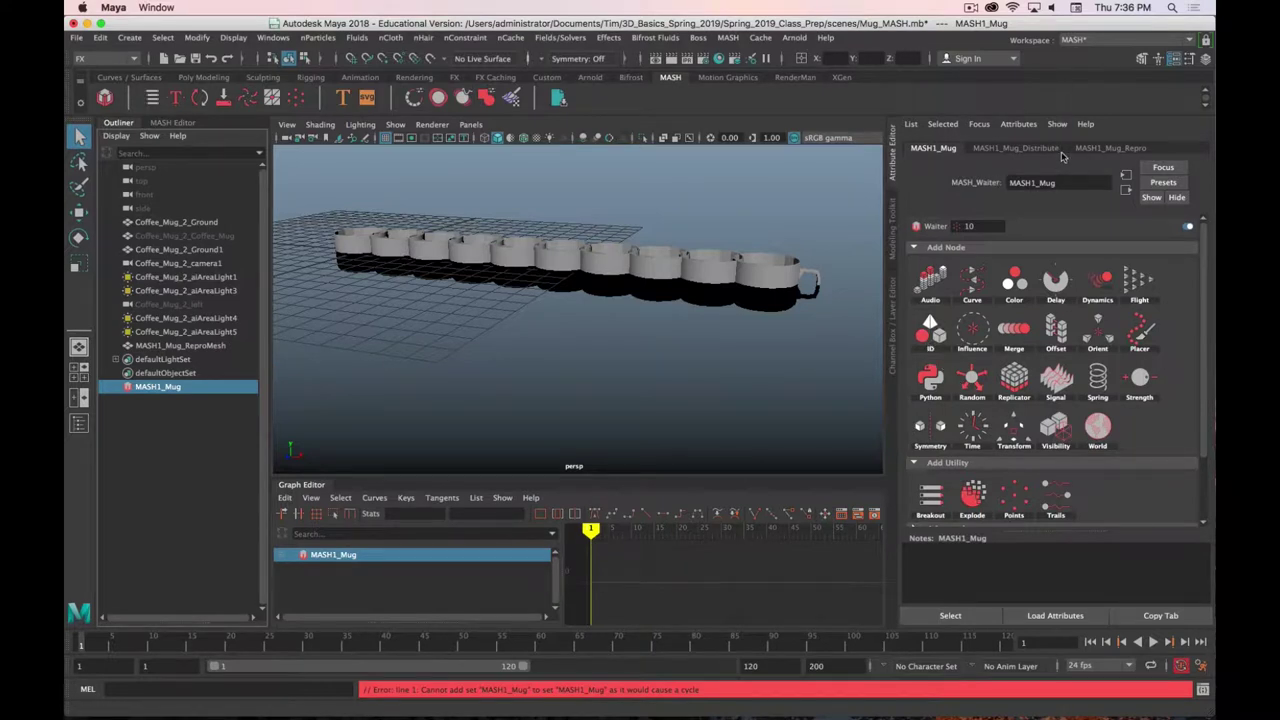
pyautogui.click(1099, 150)
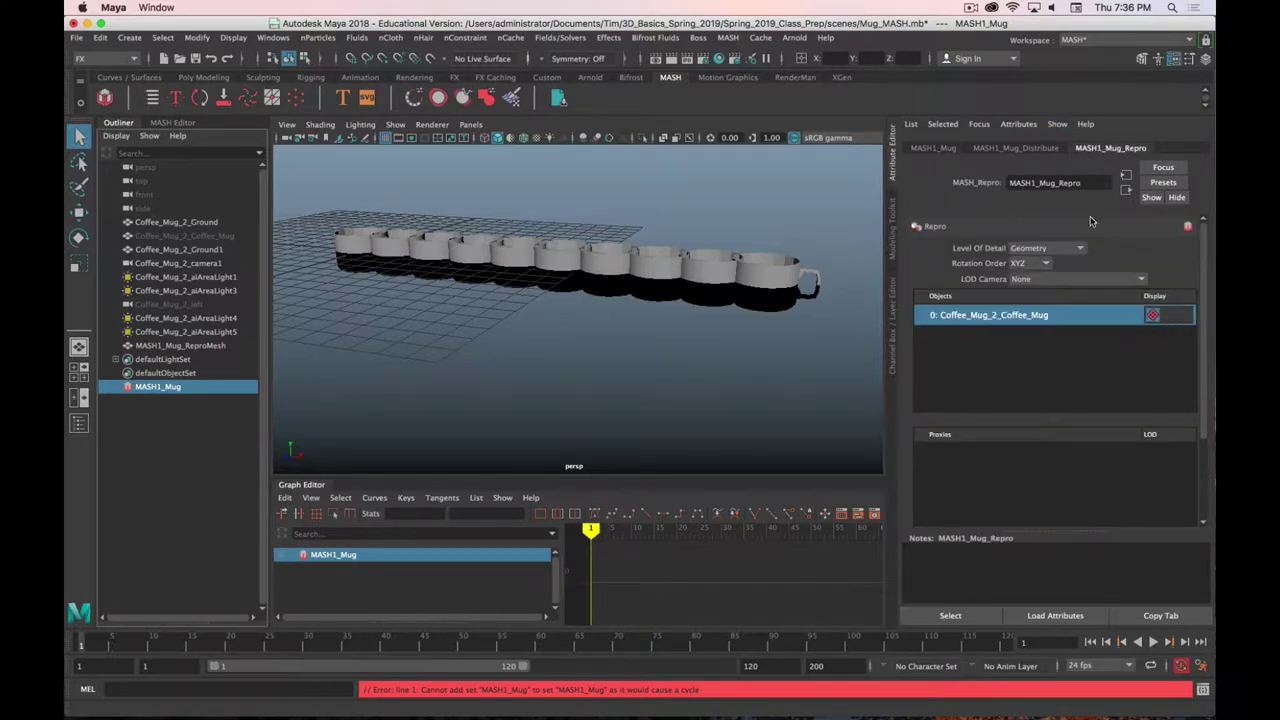
pyautogui.click(933, 148)
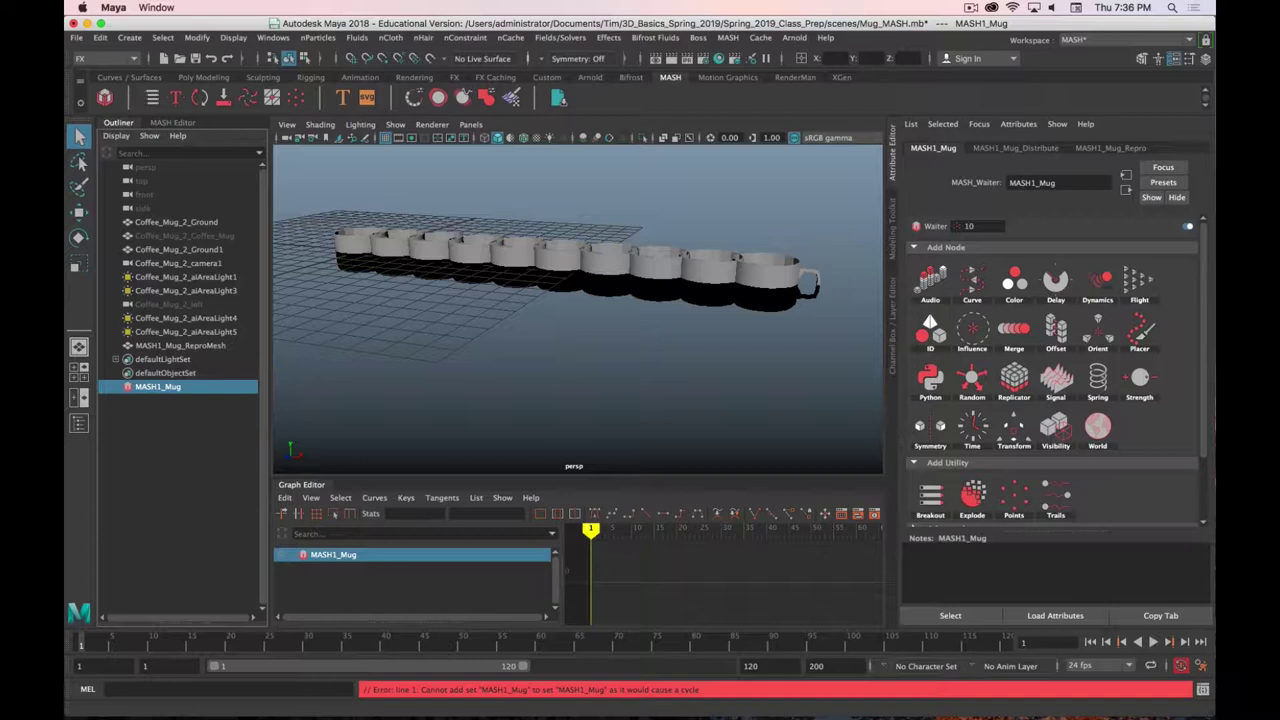
pyautogui.press('super+period')
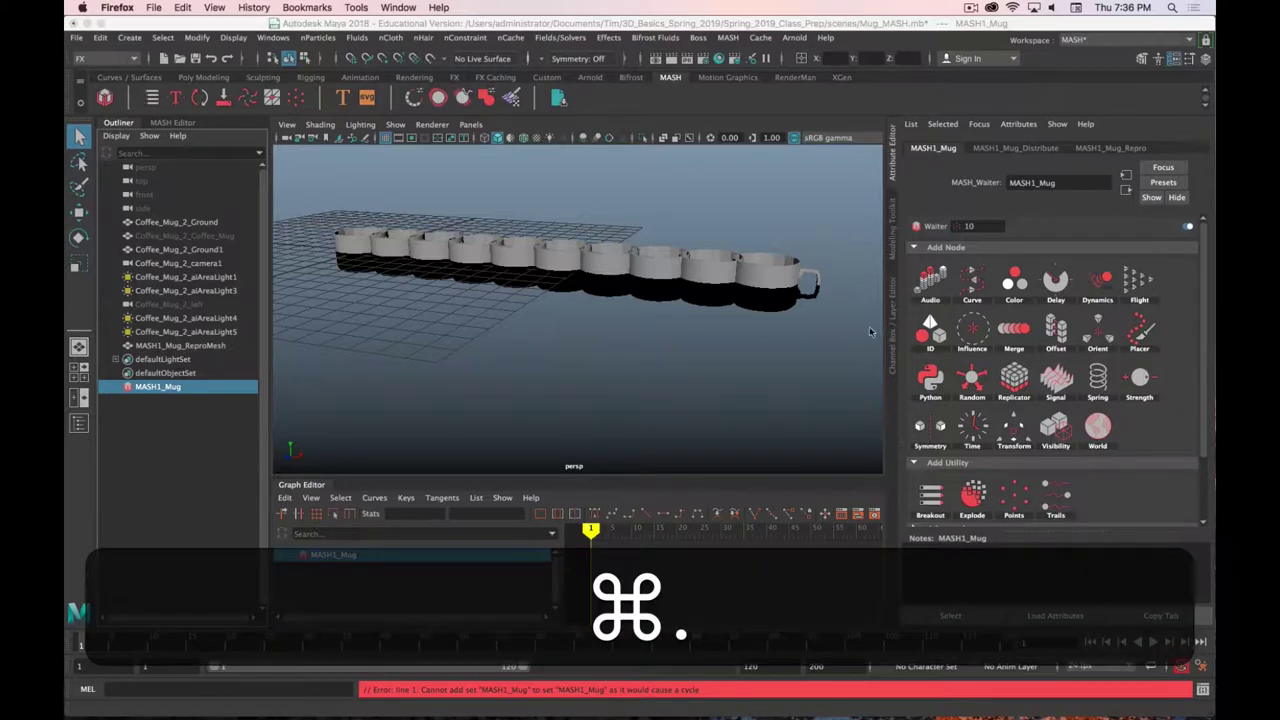
pyautogui.click(955, 165)
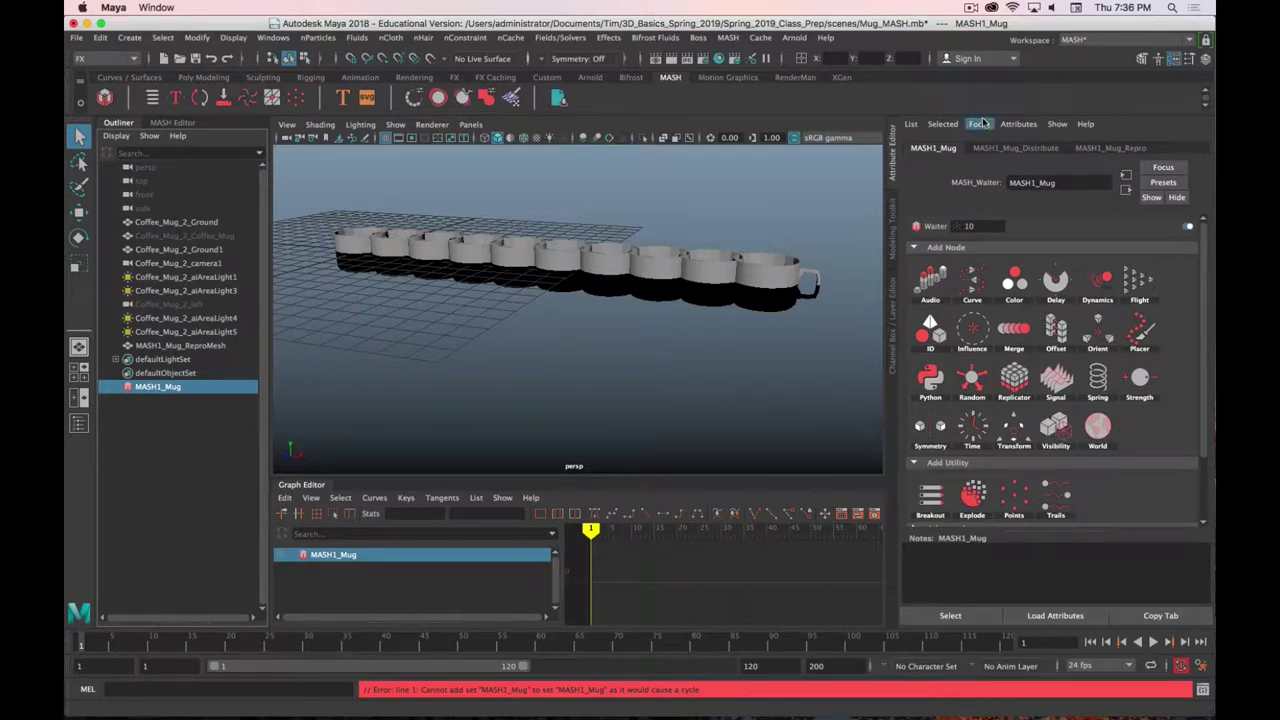
pyautogui.click(996, 149)
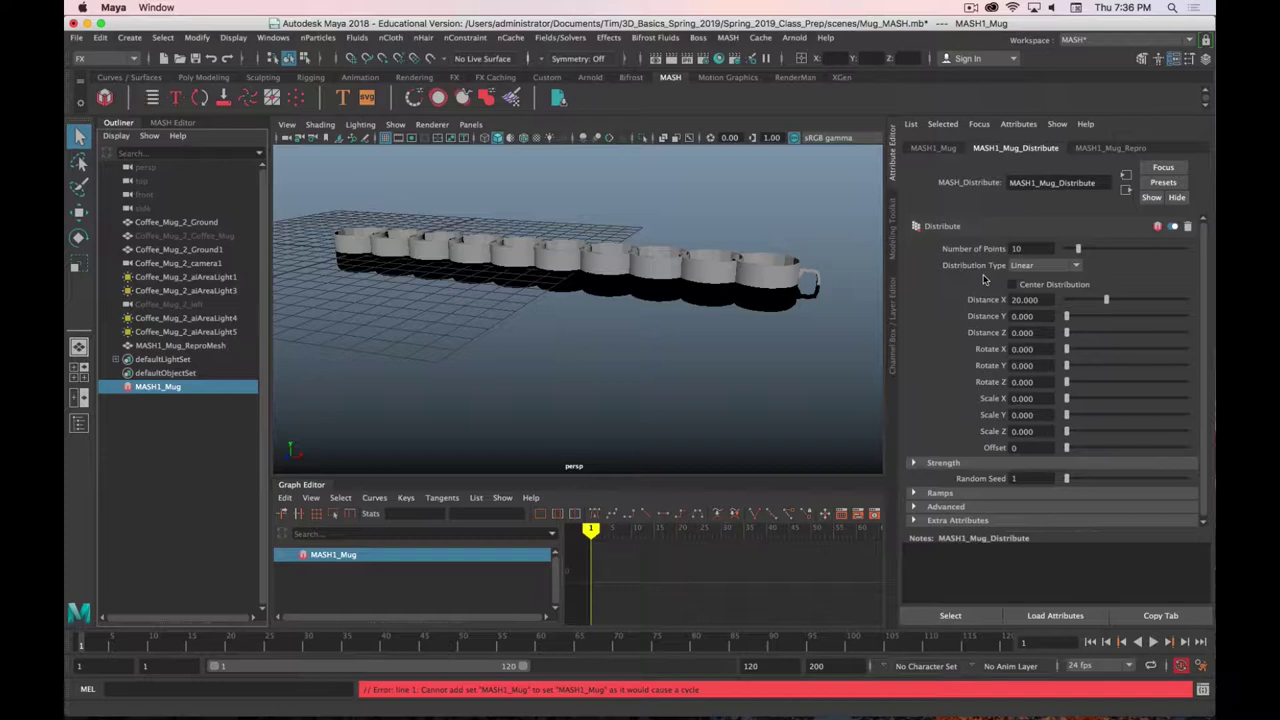
# Raise the row to 17 mugs, toggle Center Distribution on then off, and adjust spacing
pyautogui.scroll(3, 428, 309)
pyautogui.scroll(-5, 486, 320)
pyautogui.keyDown('alt'); pyautogui.moveTo(486, 320); pyautogui.dragTo(517, 374); pyautogui.keyUp('alt')
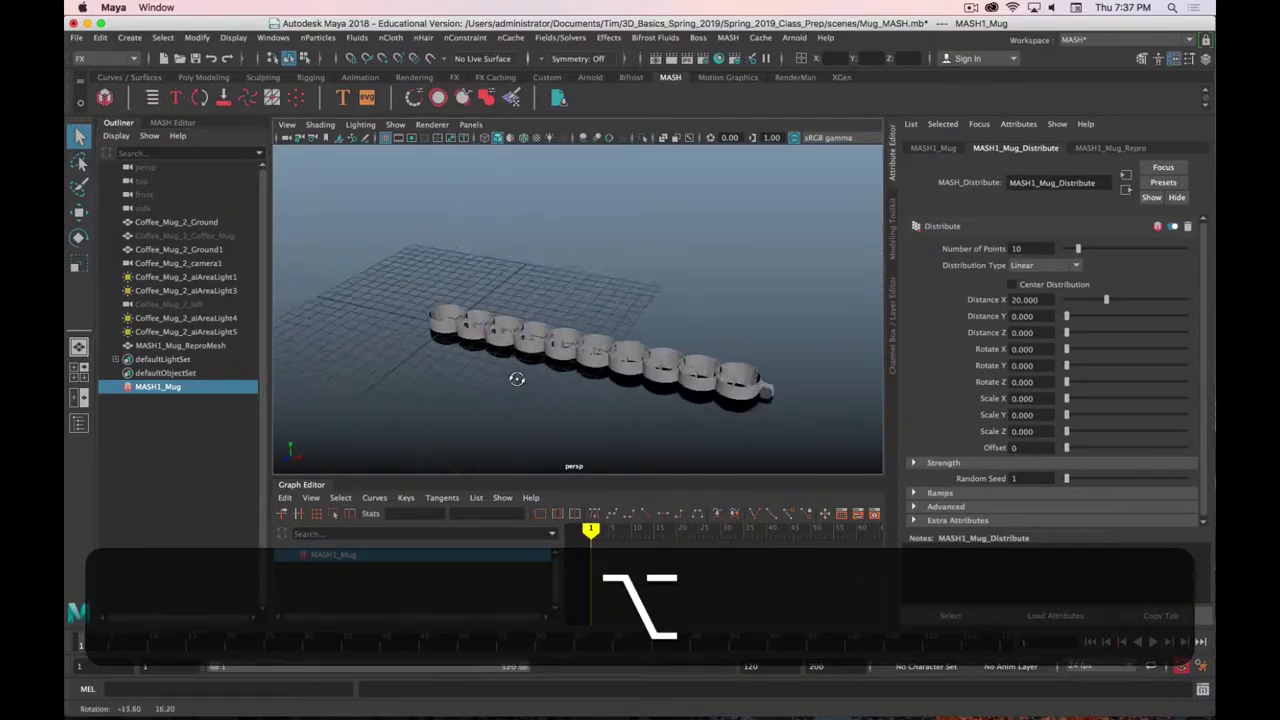
pyautogui.keyDown('alt'); pyautogui.moveTo(517, 374); pyautogui.dragTo(517, 269, button='middle'); pyautogui.keyUp('alt')
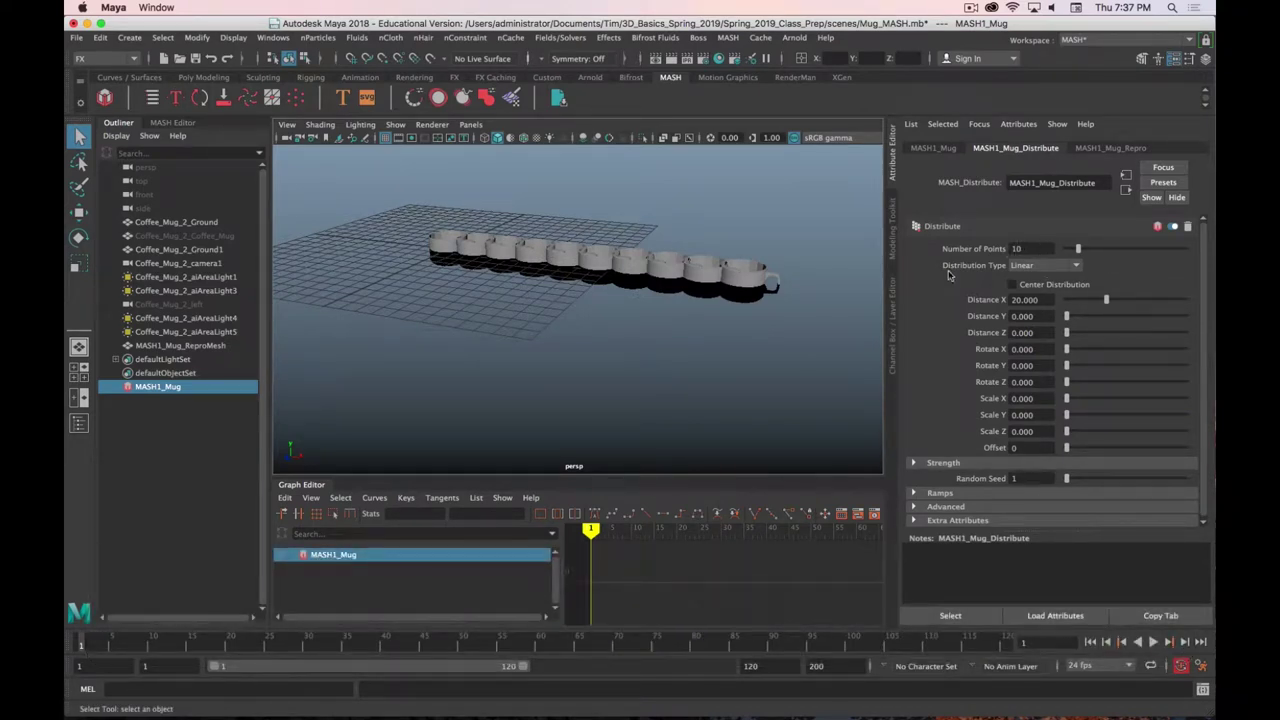
pyautogui.moveTo(1078, 250)
pyautogui.mouseDown()
pyautogui.moveTo(1175, 251)
pyautogui.moveTo(1052, 259)
pyautogui.moveTo(1078, 254)
pyautogui.mouseUp()
pyautogui.scroll(-1, 948, 337)
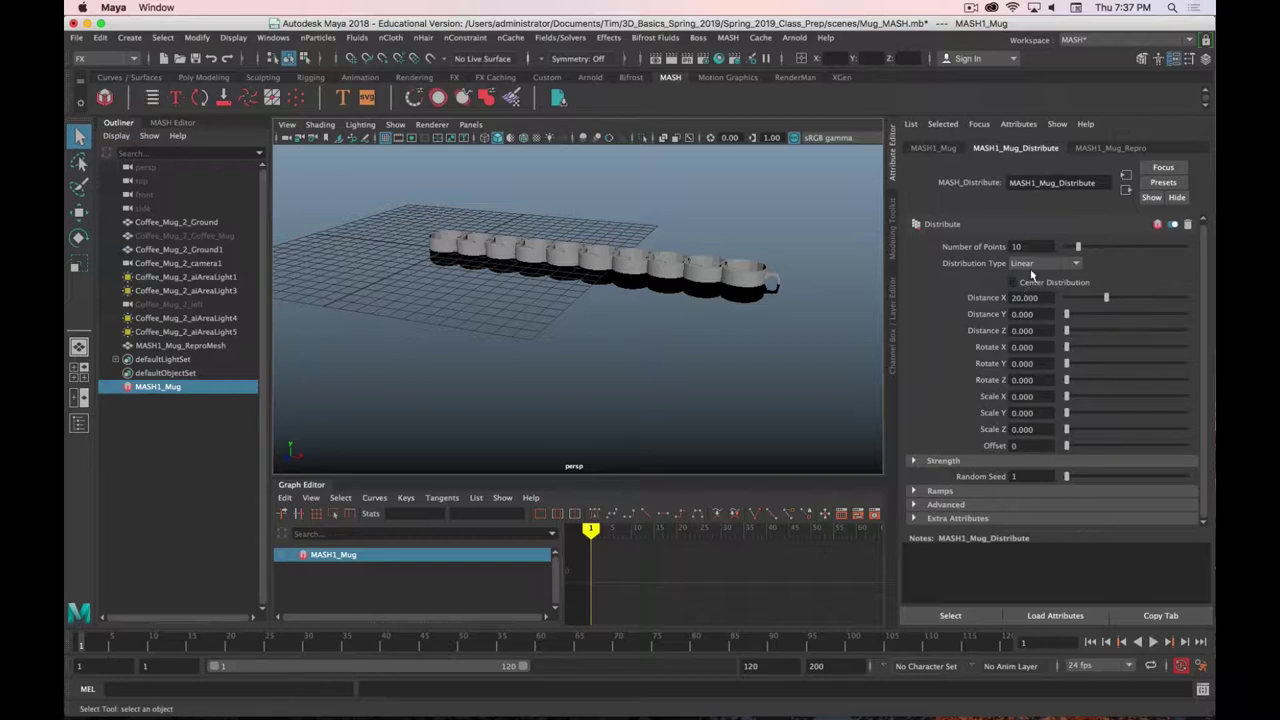
pyautogui.click(1012, 283)
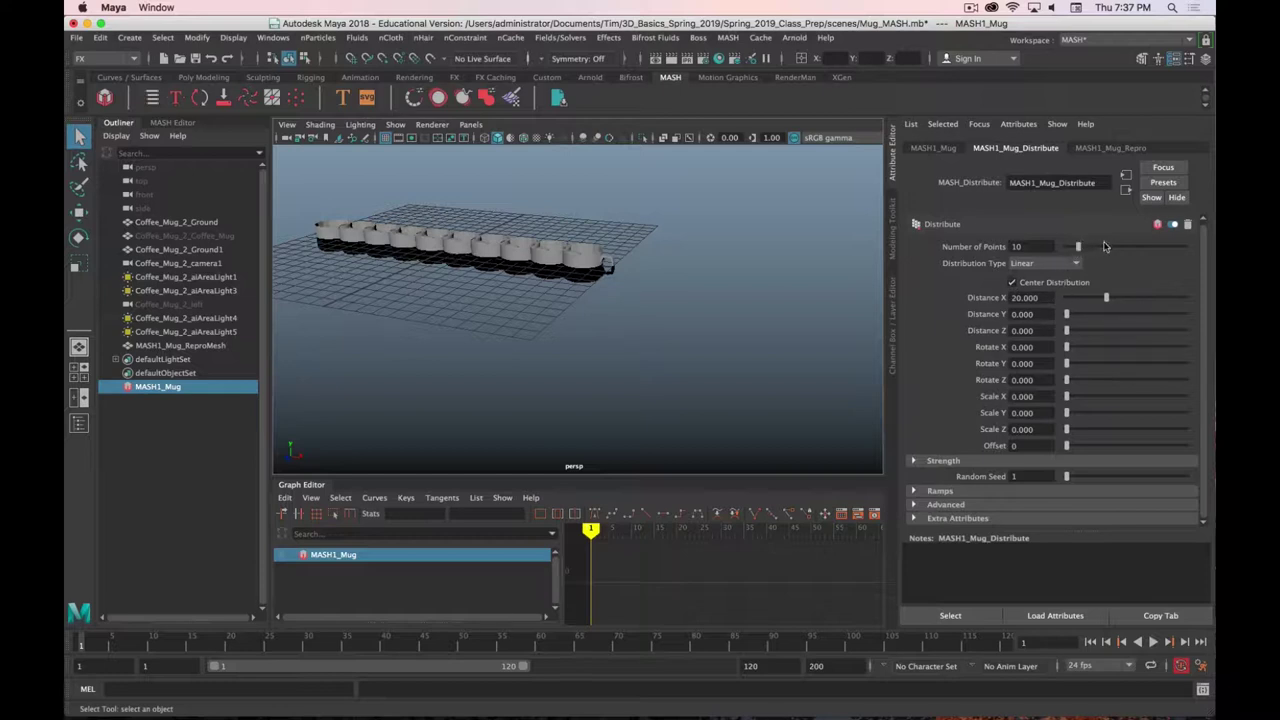
pyautogui.moveTo(1086, 247)
pyautogui.mouseDown()
pyautogui.moveTo(1097, 249)
pyautogui.moveTo(1076, 255)
pyautogui.moveTo(1087, 249)
pyautogui.mouseUp()
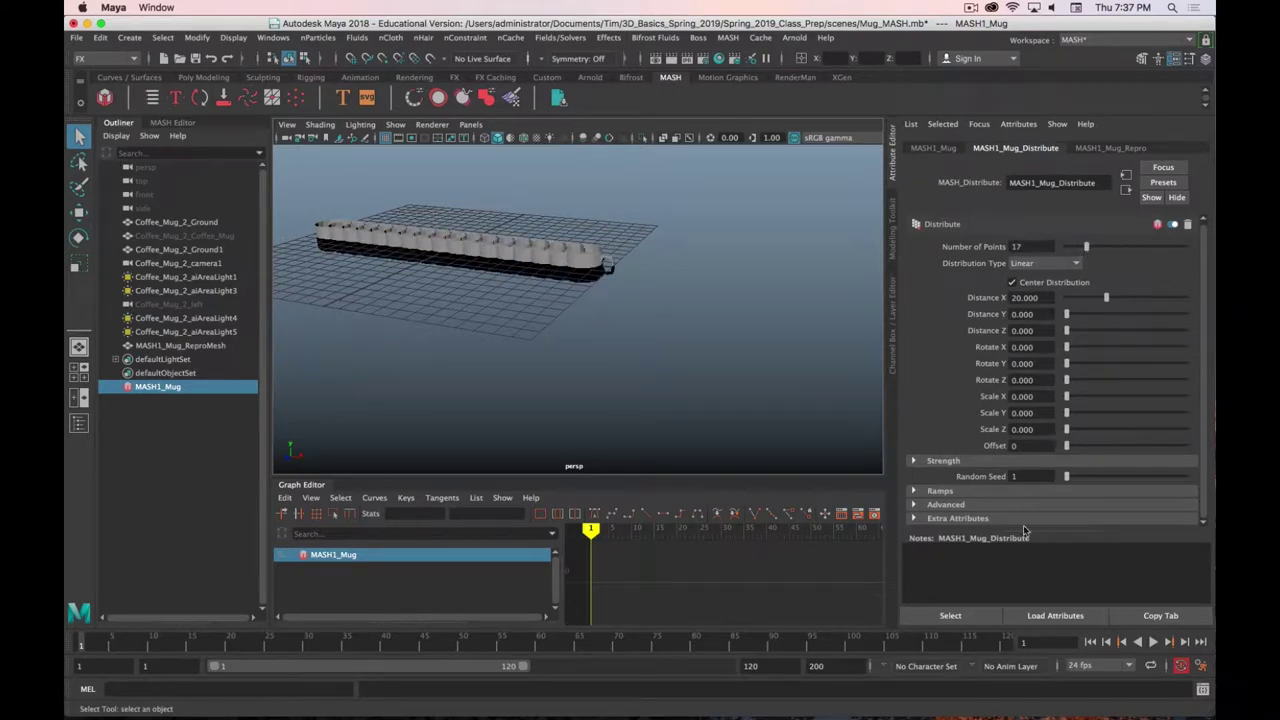
pyautogui.click(1013, 284)
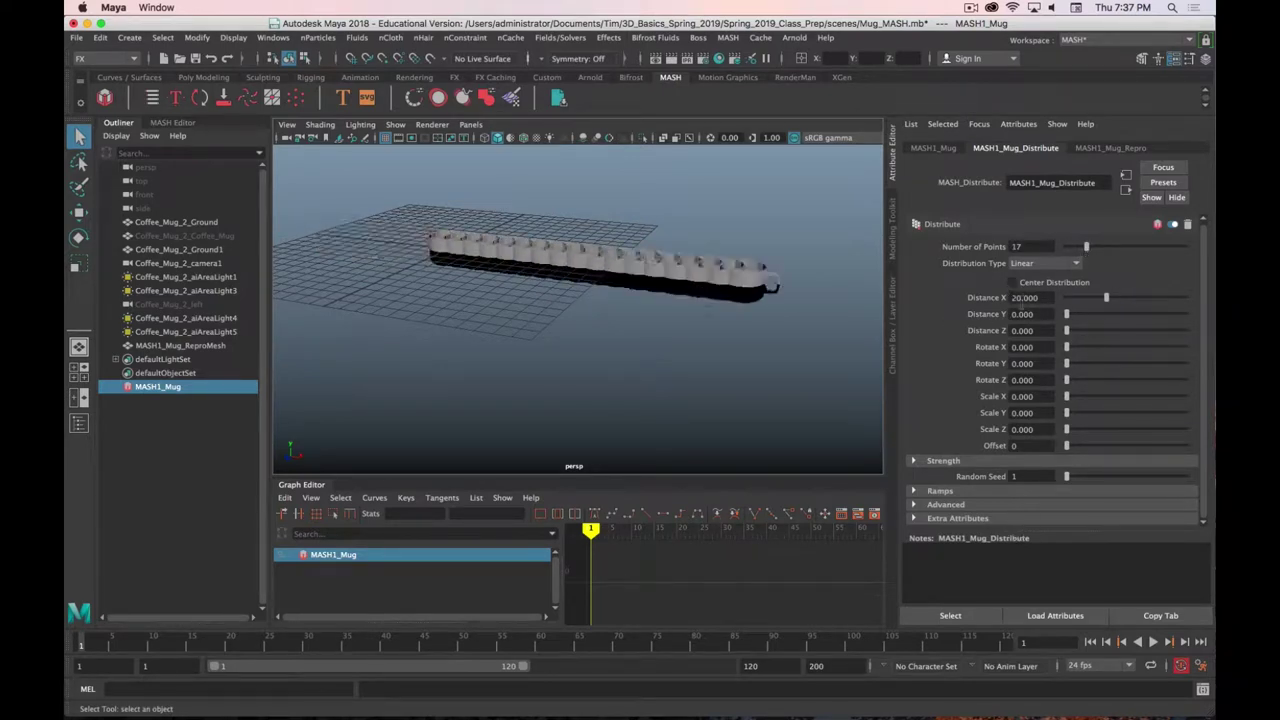
pyautogui.scroll(-4, 798, 327)
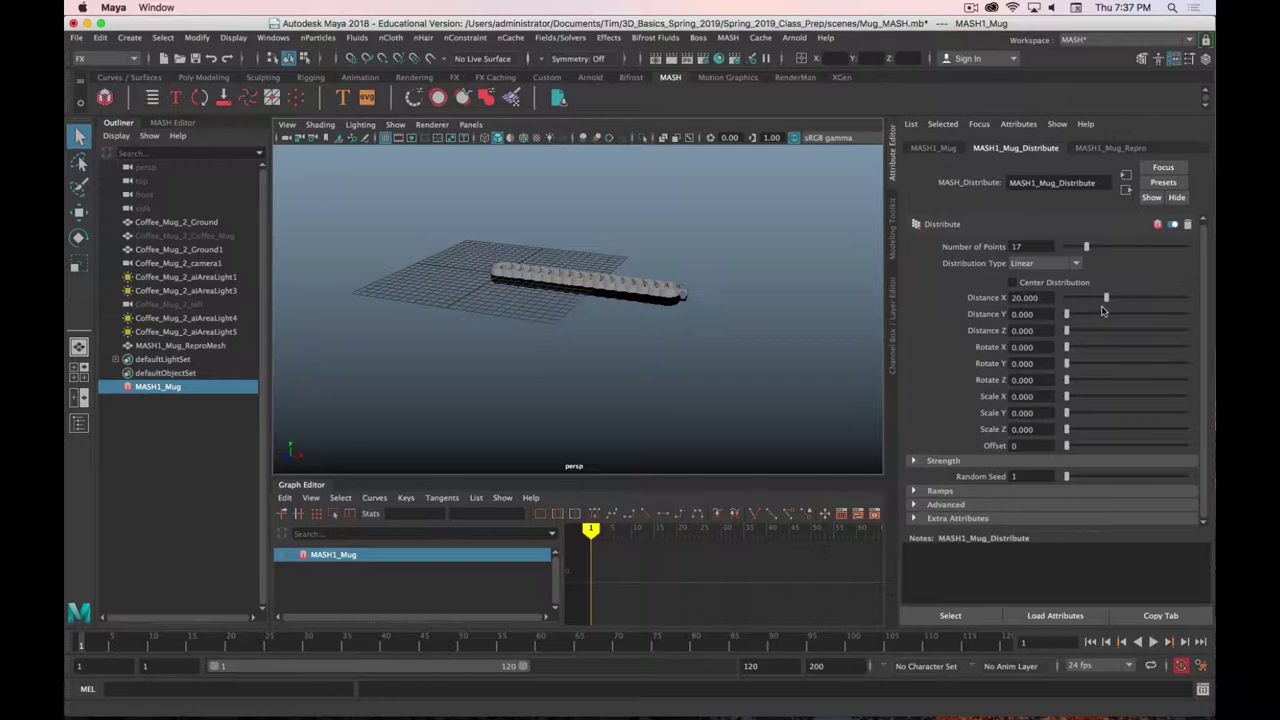
pyautogui.moveTo(1104, 299); pyautogui.dragTo(1089, 350)
# Twist the mugs around X and increase Distance X spacing to 27.558
pyautogui.keyDown('alt'); pyautogui.moveTo(771, 363); pyautogui.dragTo(694, 334, button='right'); pyautogui.keyUp('alt')
pyautogui.keyDown('alt'); pyautogui.moveTo(694, 334); pyautogui.dragTo(705, 318); pyautogui.keyUp('alt')
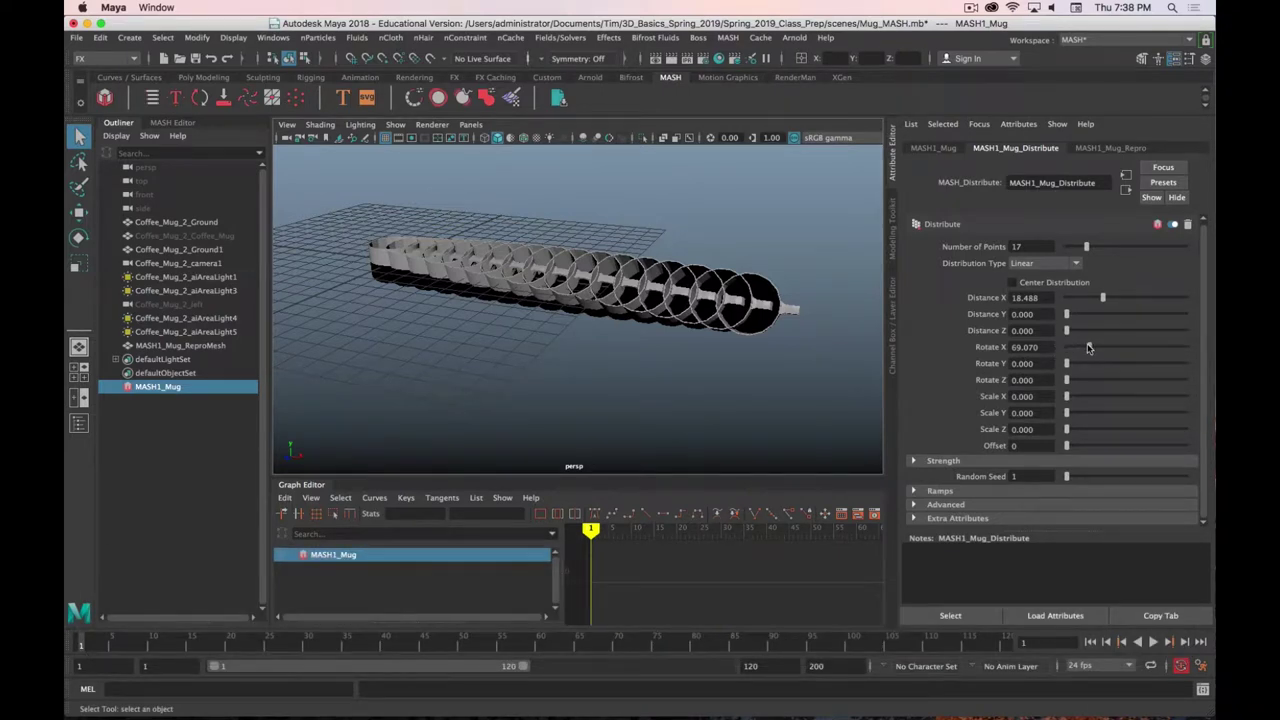
pyautogui.moveTo(1089, 347); pyautogui.dragTo(1129, 348)
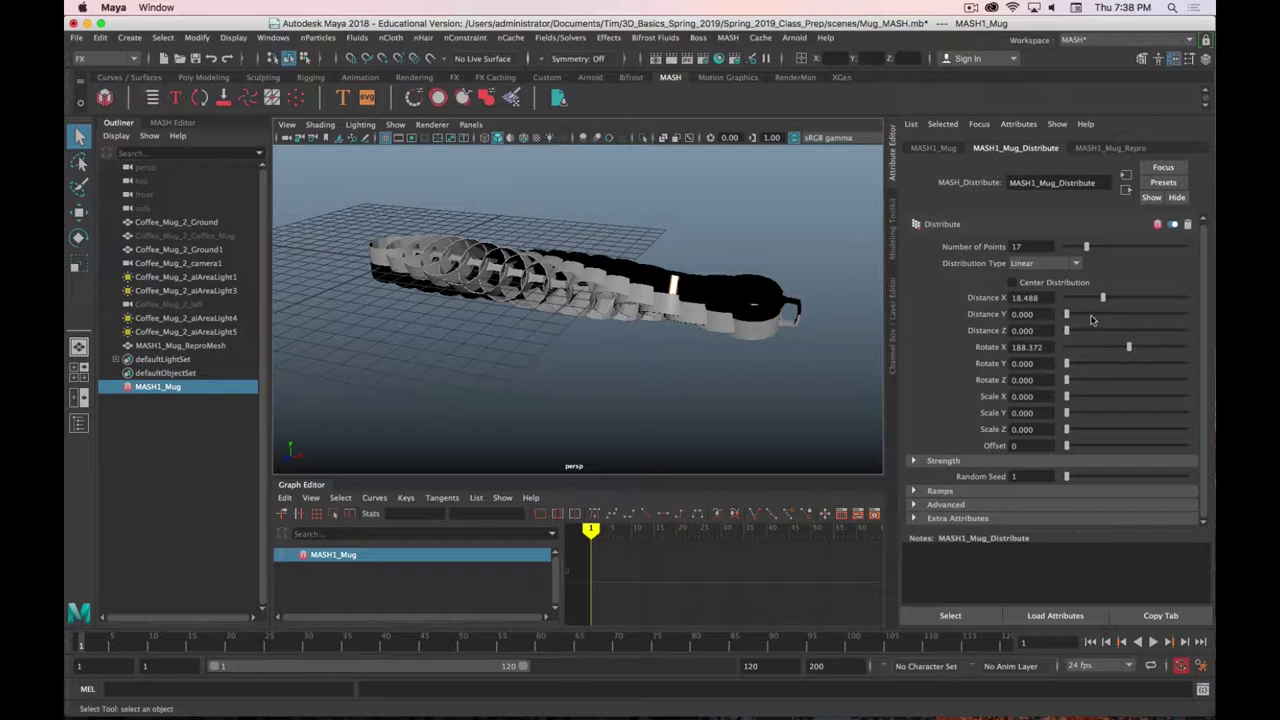
pyautogui.moveTo(1103, 298); pyautogui.dragTo(1120, 298)
pyautogui.keyDown('alt'); pyautogui.moveTo(729, 377); pyautogui.dragTo(532, 357); pyautogui.keyUp('alt')
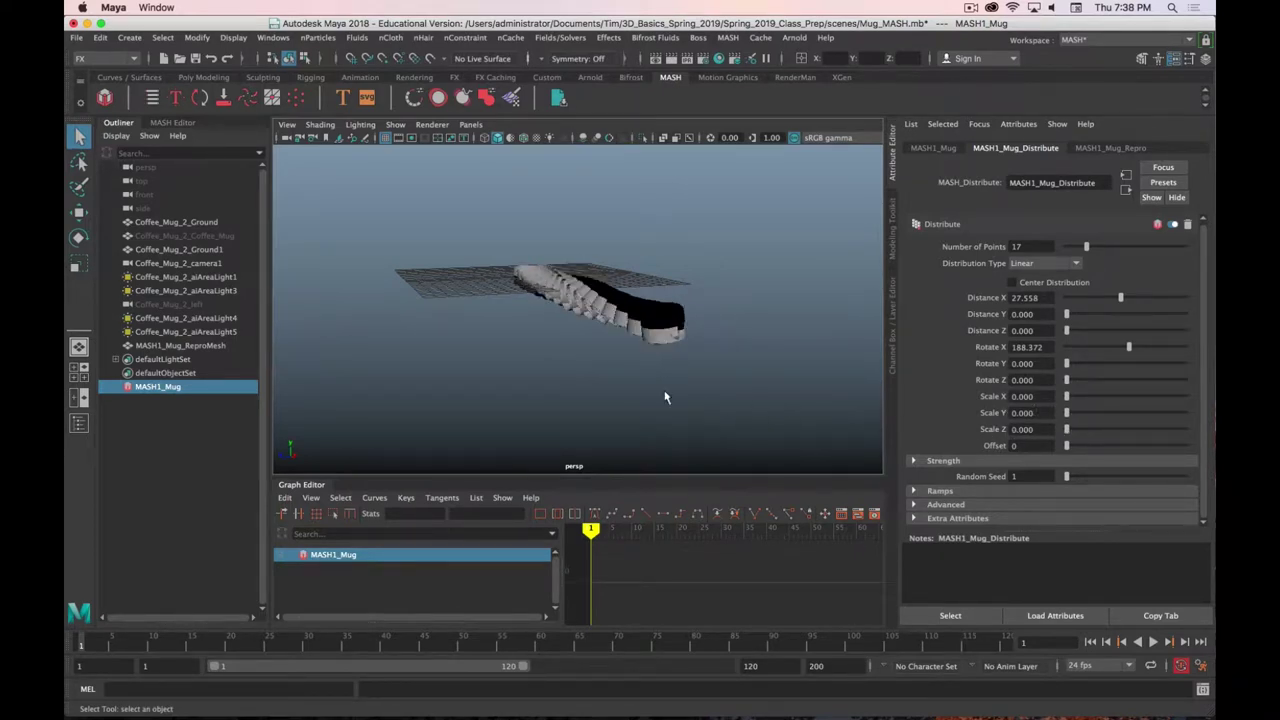
# Twist the mugs a full 360°, try the Offset slider, then reset Rotate X to 0
pyautogui.keyDown('alt'); pyautogui.moveTo(665, 397); pyautogui.dragTo(680, 380); pyautogui.keyUp('alt')
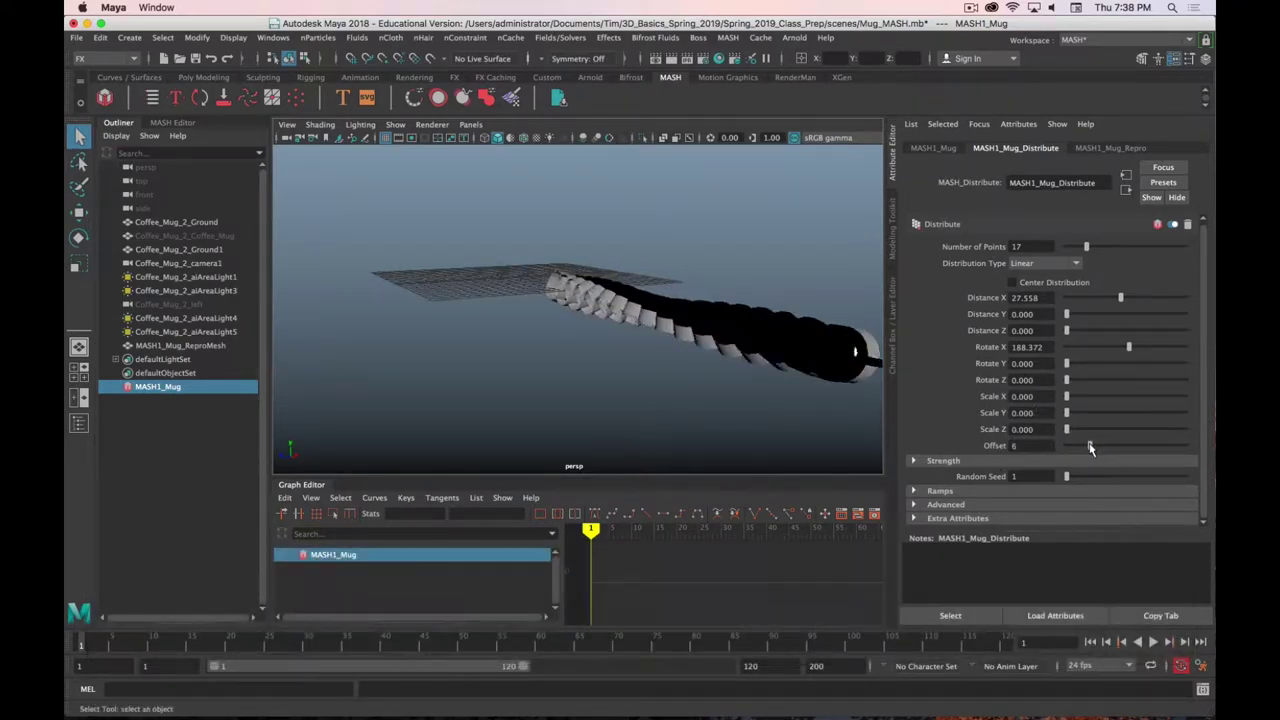
pyautogui.keyDown('alt'); pyautogui.moveTo(704, 402); pyautogui.dragTo(676, 405); pyautogui.keyUp('alt')
pyautogui.scroll(3, 676, 403)
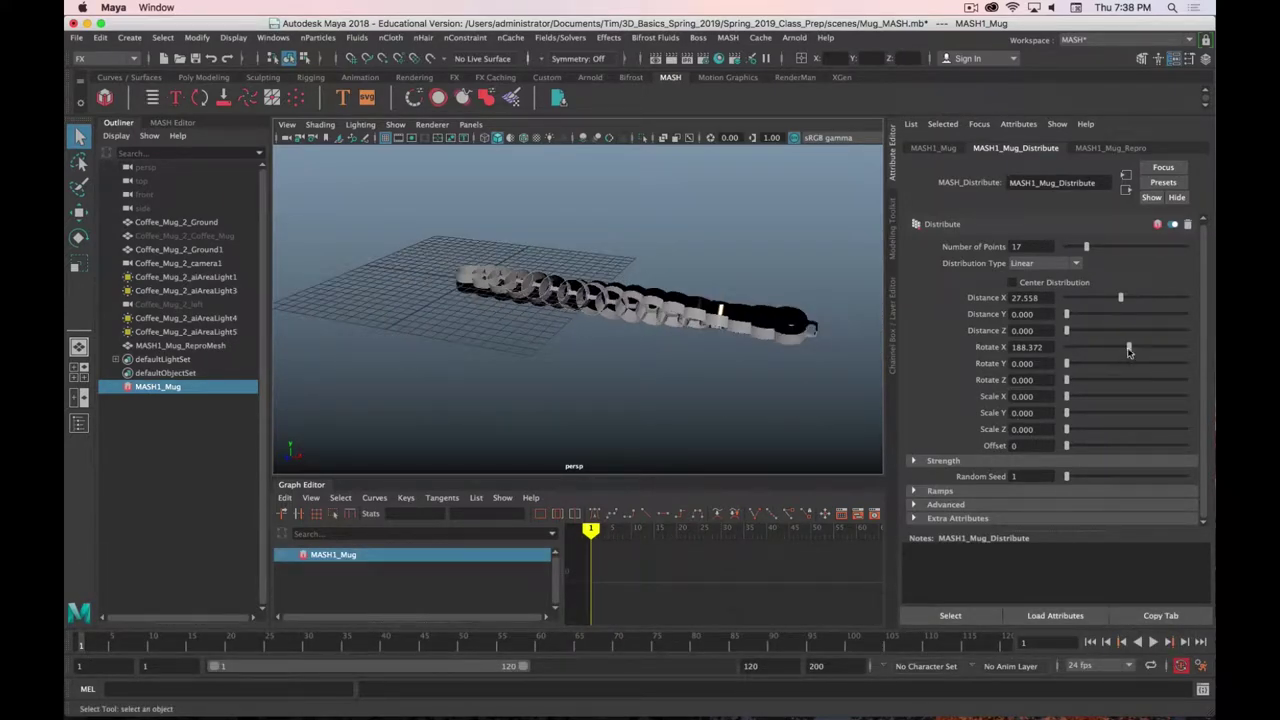
pyautogui.moveTo(1129, 347); pyautogui.dragTo(1199, 350)
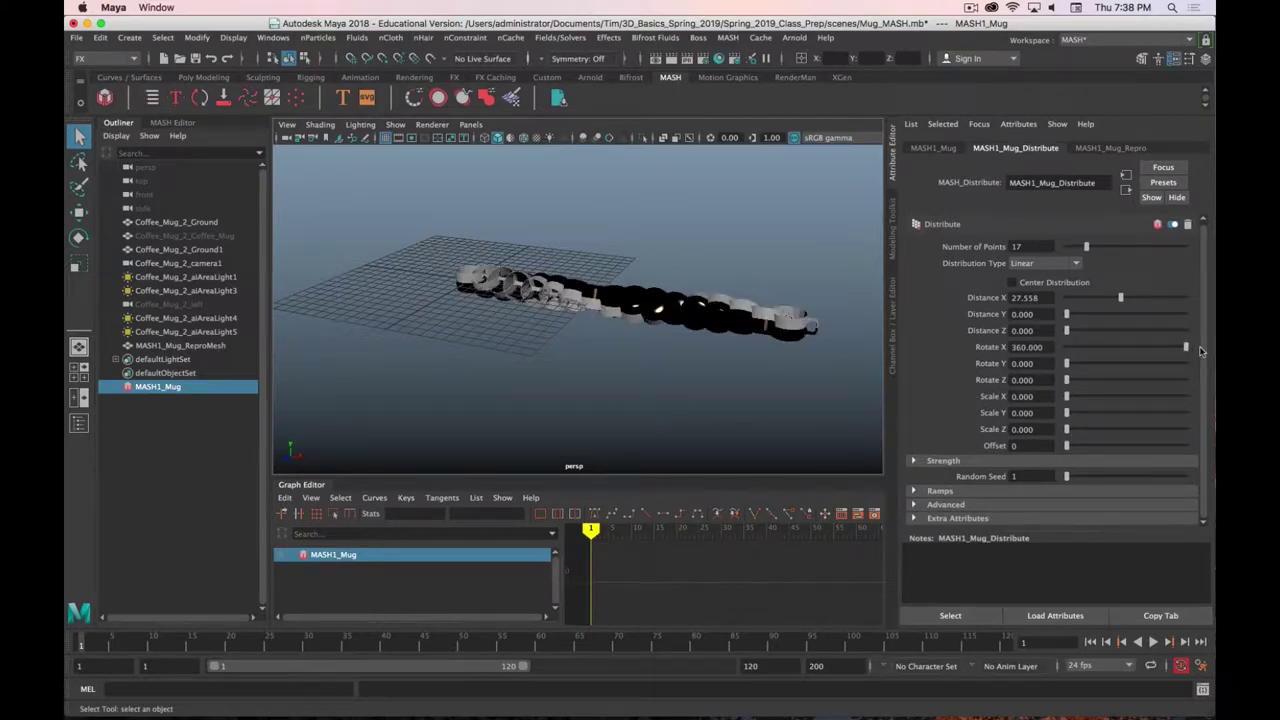
pyautogui.moveTo(1068, 446)
pyautogui.mouseDown()
pyautogui.moveTo(1114, 446)
pyautogui.moveTo(1068, 446)
pyautogui.mouseUp()
pyautogui.scroll(-3, 752, 401)
pyautogui.moveTo(1066, 447); pyautogui.dragTo(975, 453)
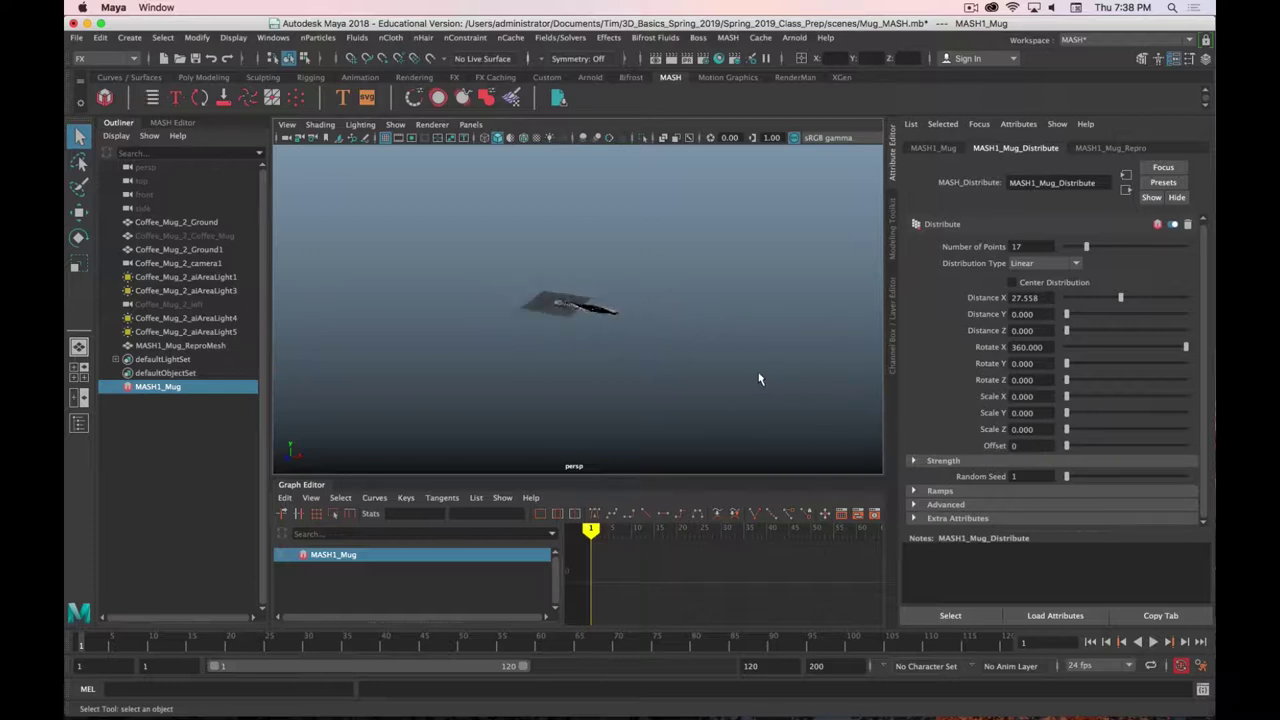
pyautogui.scroll(5, 758, 374)
pyautogui.keyDown('alt'); pyautogui.moveTo(763, 398); pyautogui.dragTo(781, 386); pyautogui.keyUp('alt')
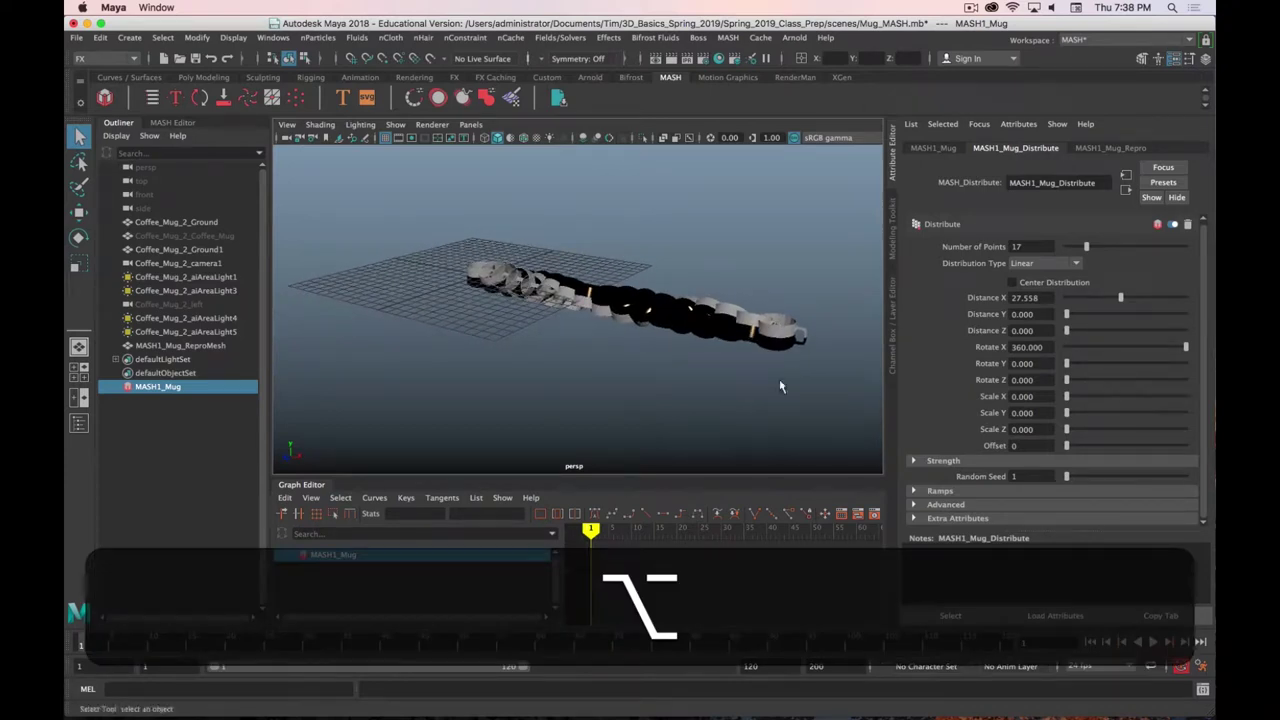
pyautogui.moveTo(1185, 347); pyautogui.dragTo(1053, 352)
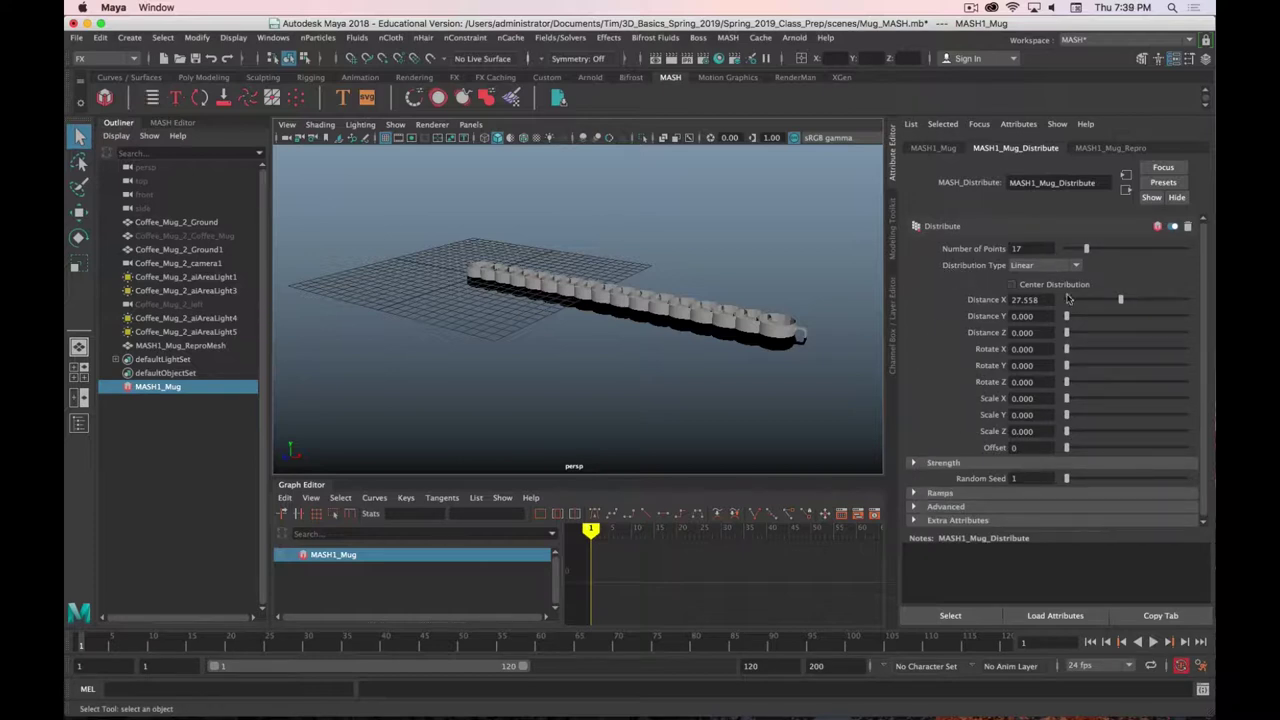
# Switch to a Radial distribution with Radius 8.696, trying Z Offset before leaving it at 0
pyautogui.click(1073, 268)
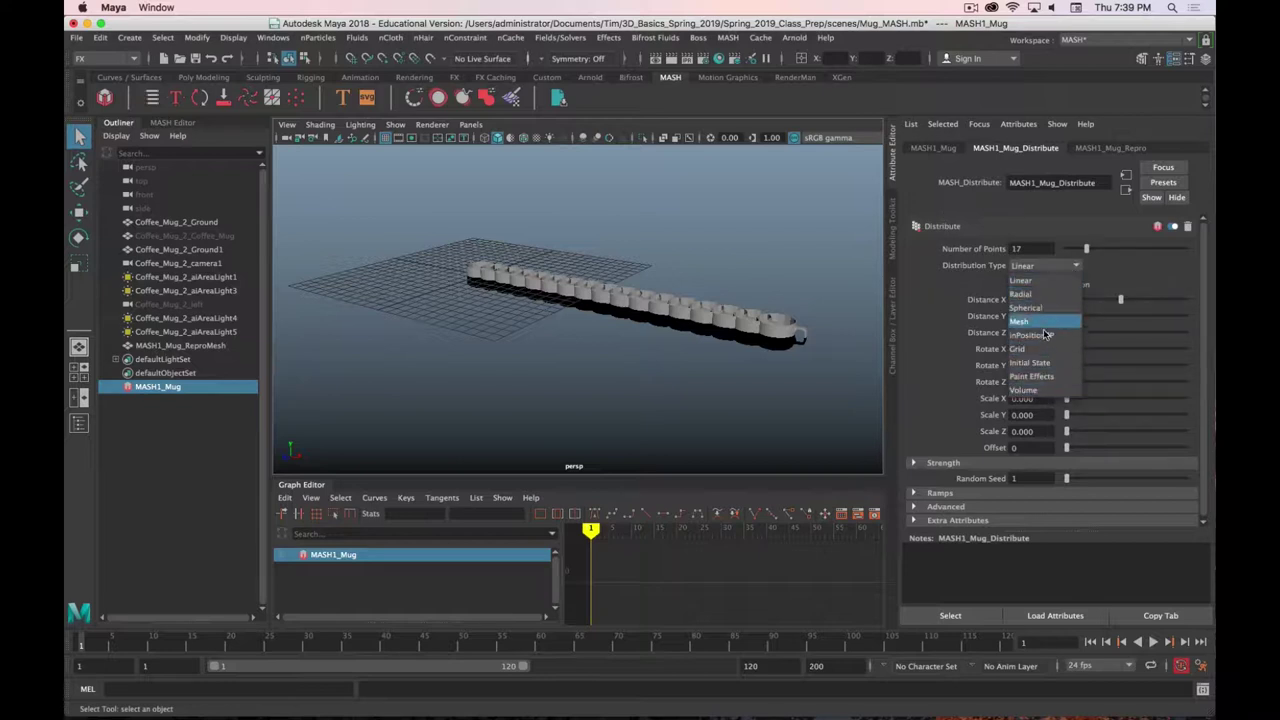
pyautogui.click(1042, 296)
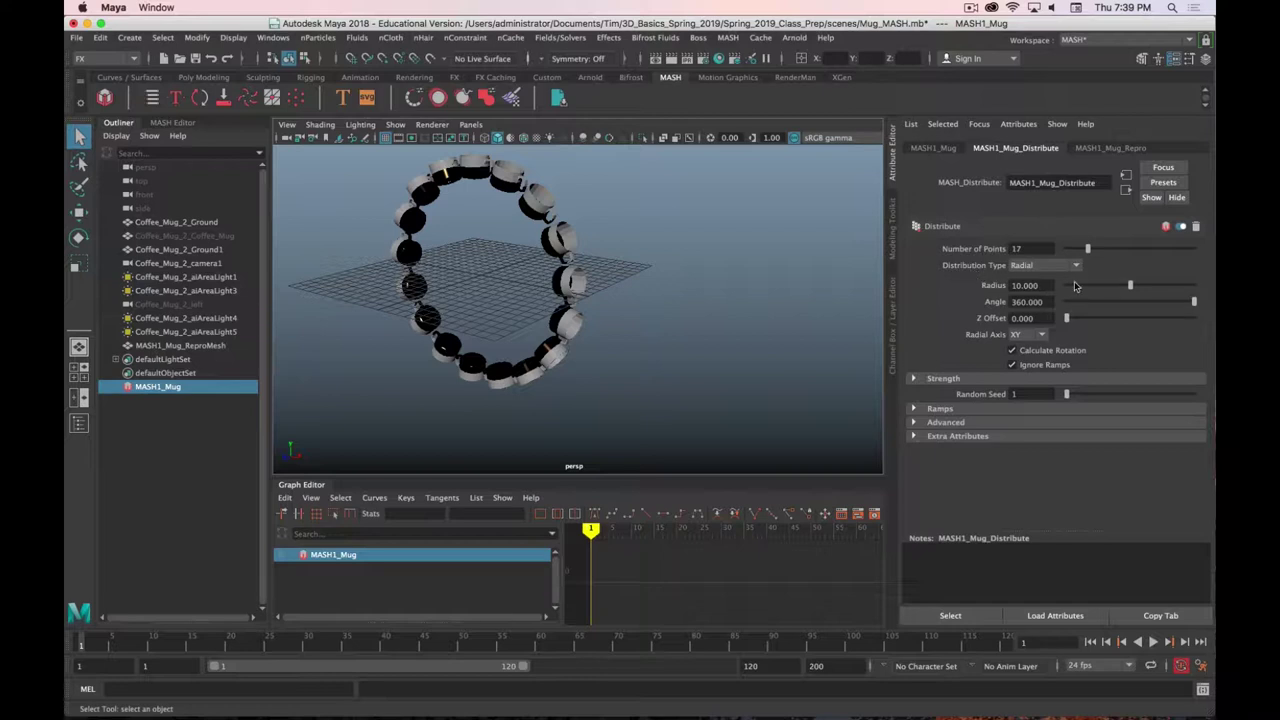
pyautogui.moveTo(1129, 292); pyautogui.dragTo(1194, 304)
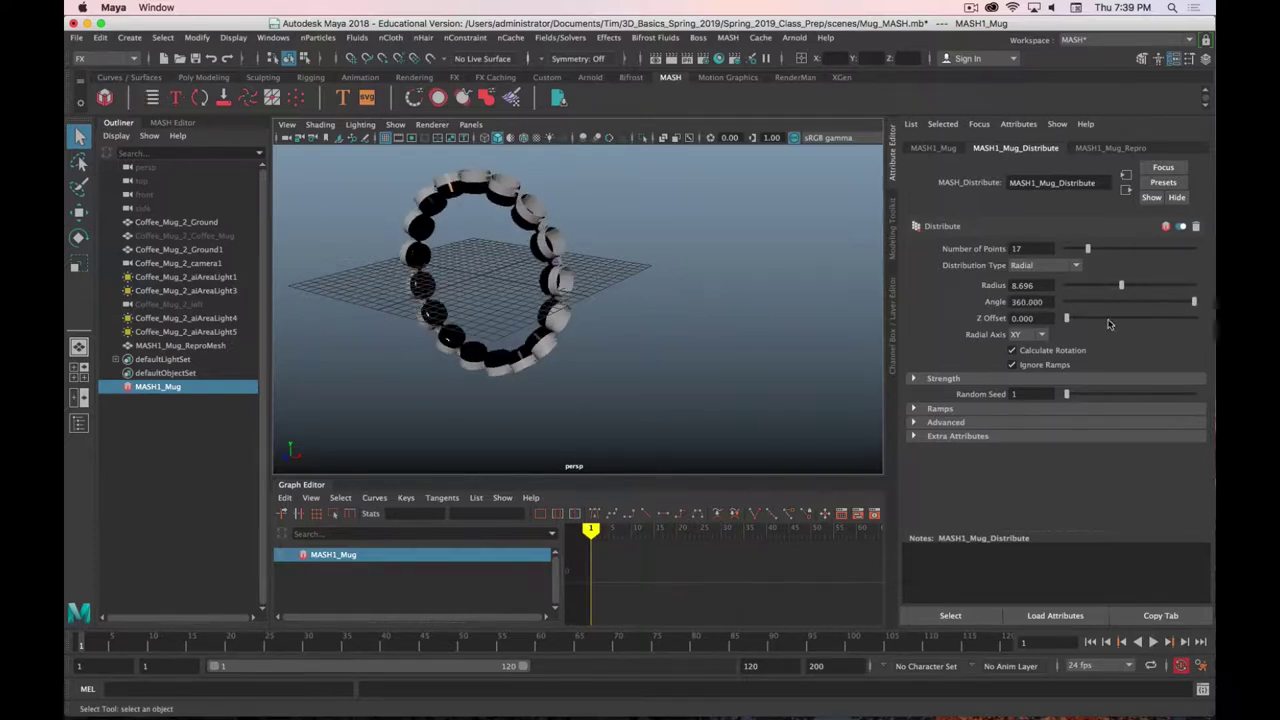
pyautogui.moveTo(1068, 318); pyautogui.dragTo(1025, 337)
pyautogui.scroll(-5, 530, 278)
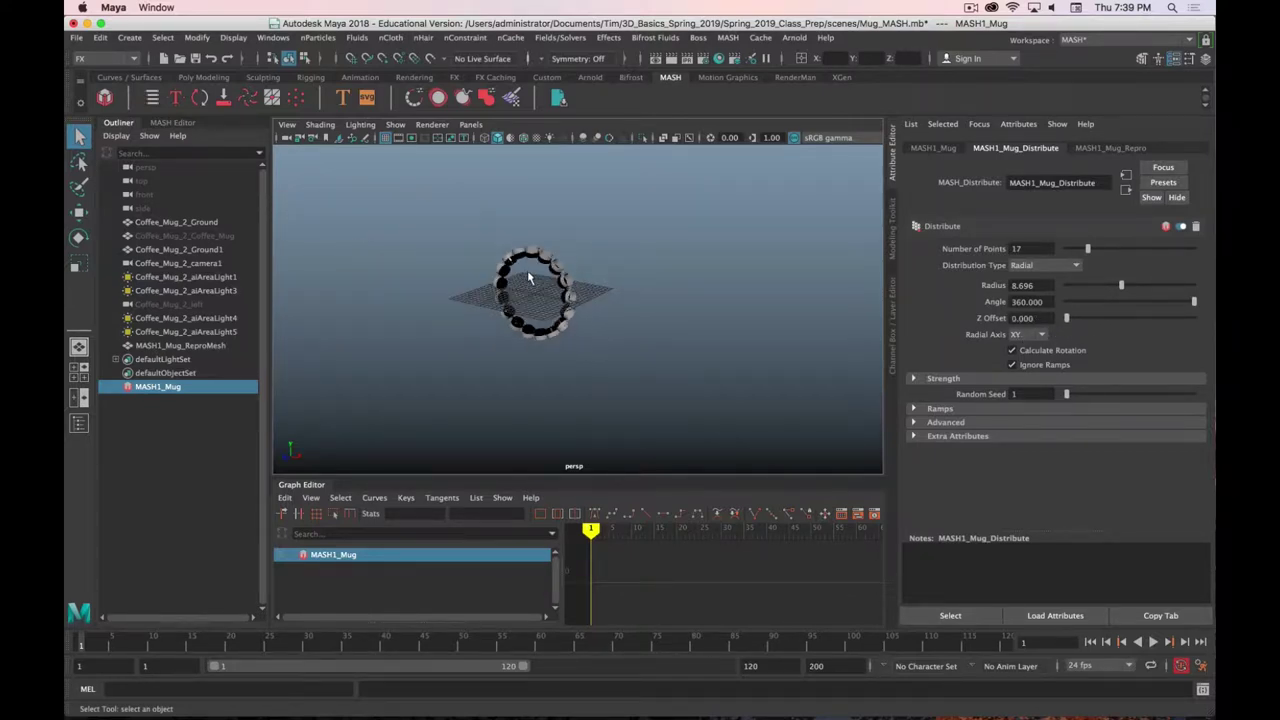
pyautogui.moveTo(1066, 320); pyautogui.dragTo(1033, 318)
# Try the YZ and ZX radial axes, settle on XY, then expand the Ramps section
pyautogui.click(1031, 338)
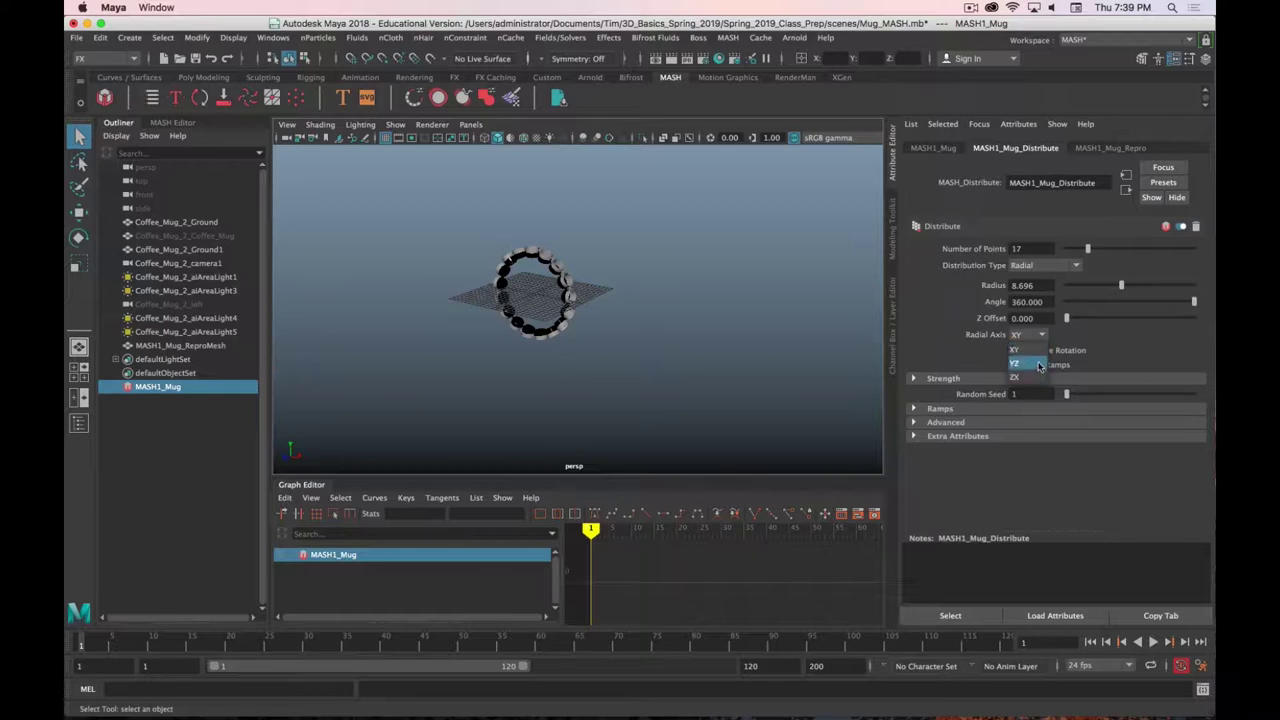
pyautogui.click(1038, 366)
pyautogui.click(1045, 336)
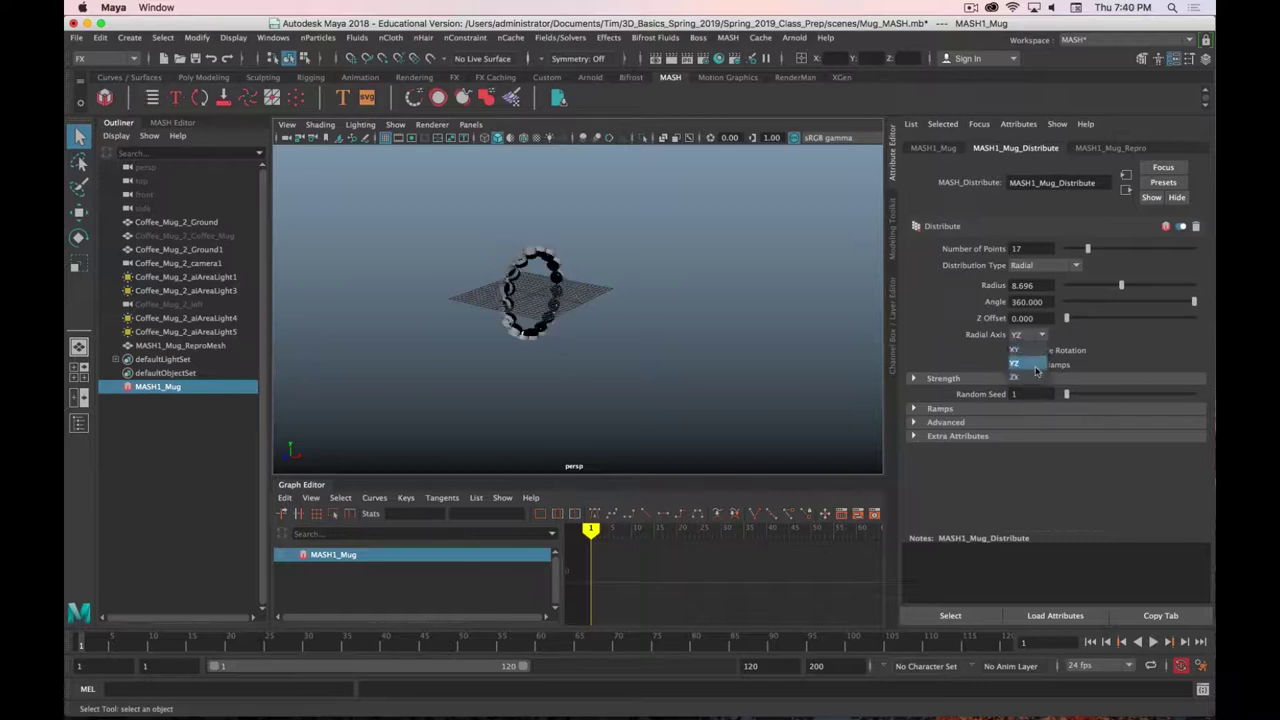
pyautogui.click(1037, 370)
pyautogui.click(1044, 335)
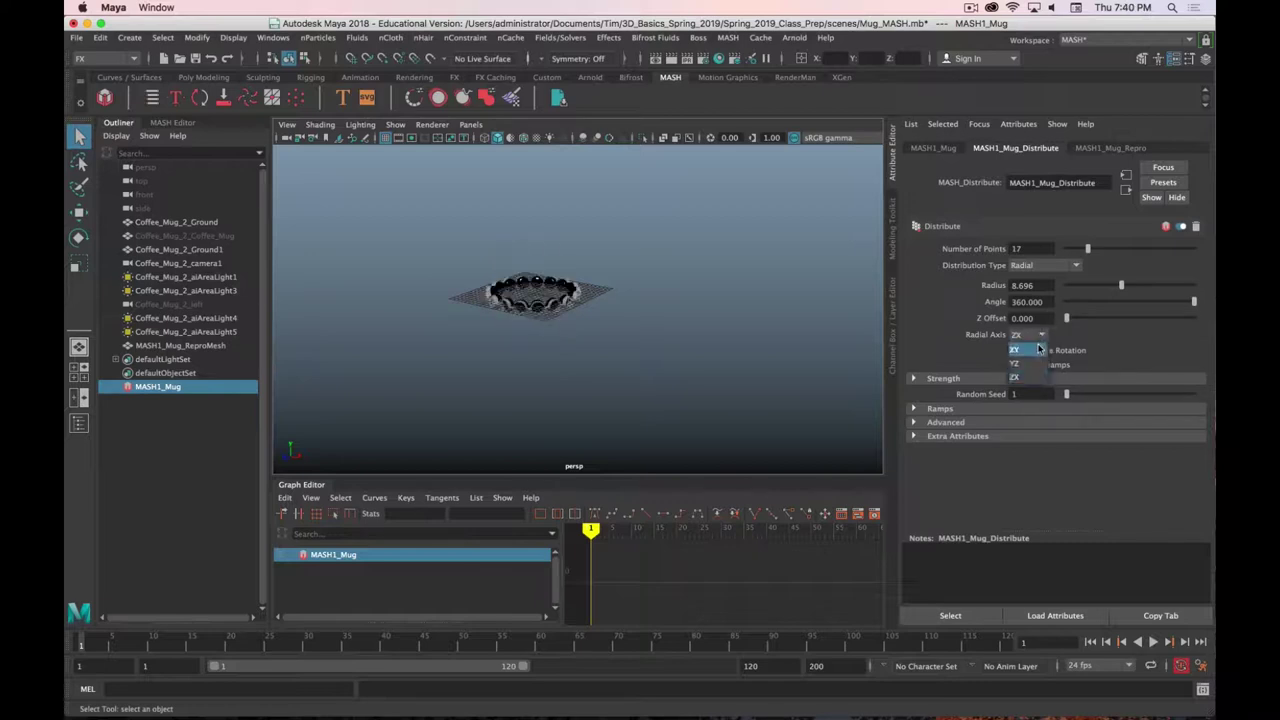
pyautogui.click(1042, 350)
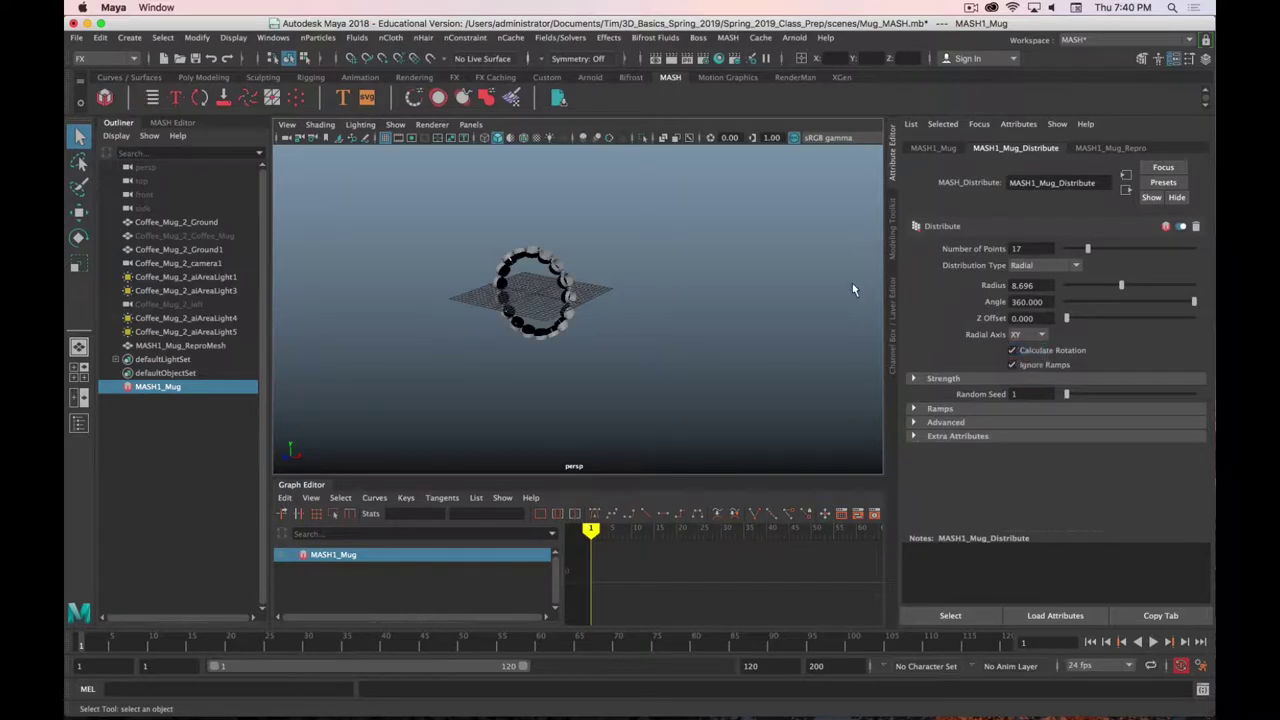
pyautogui.click(913, 409)
pyautogui.click(914, 409)
pyautogui.click(914, 409)
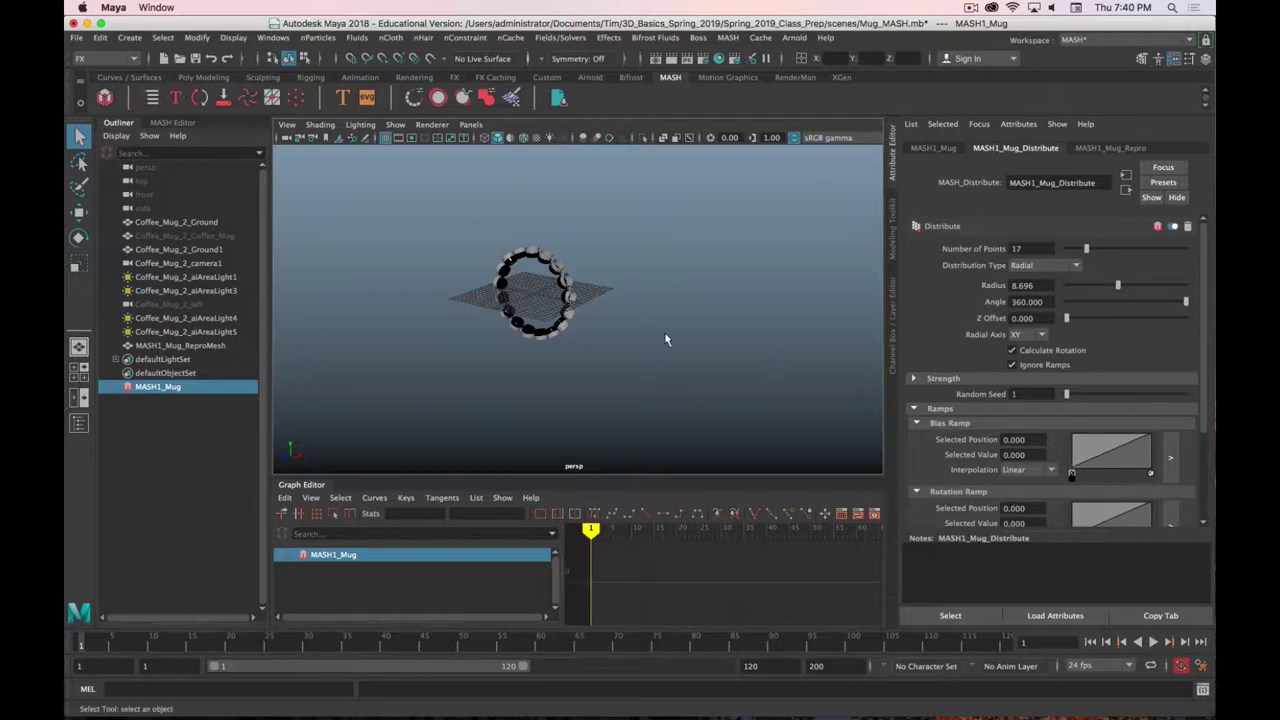
# Add a Scale Ramp point at 0.478/0.400, then re-enable Ignore Ramps for a uniform ring
pyautogui.keyDown('alt'); pyautogui.moveTo(666, 340); pyautogui.dragTo(613, 330); pyautogui.keyUp('alt')
pyautogui.scroll(-4, 985, 440)
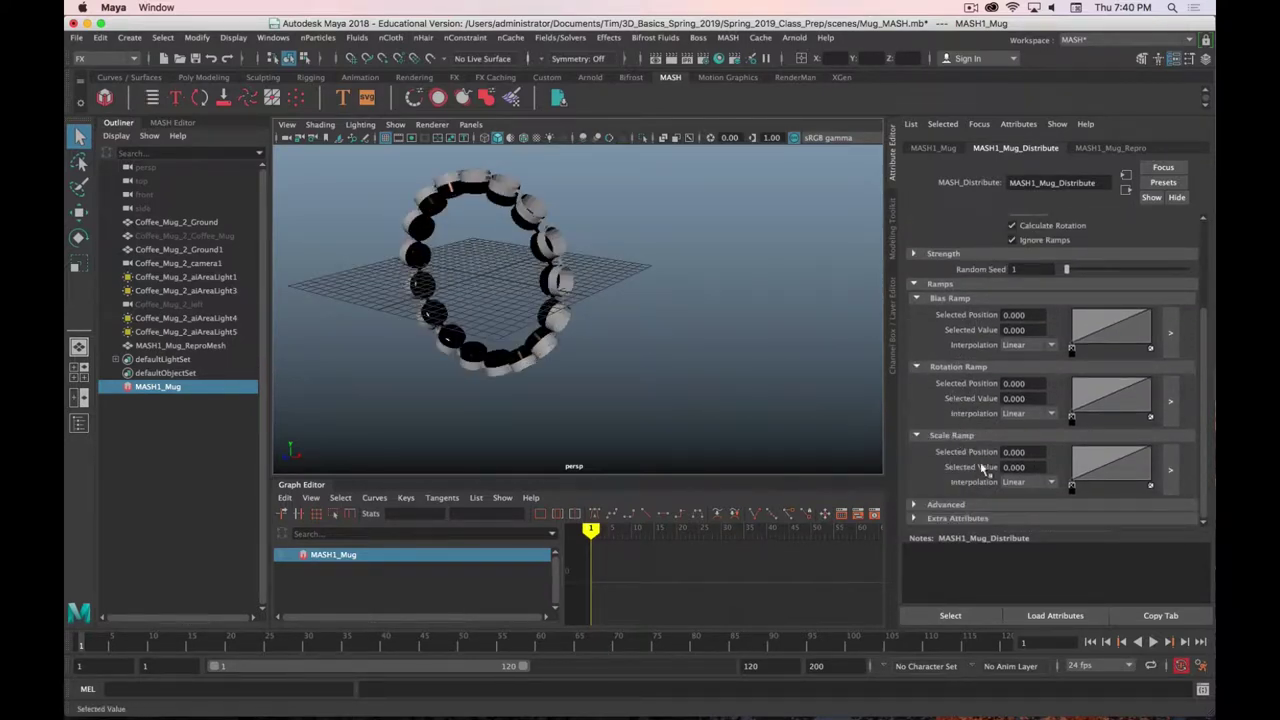
pyautogui.click(1012, 241)
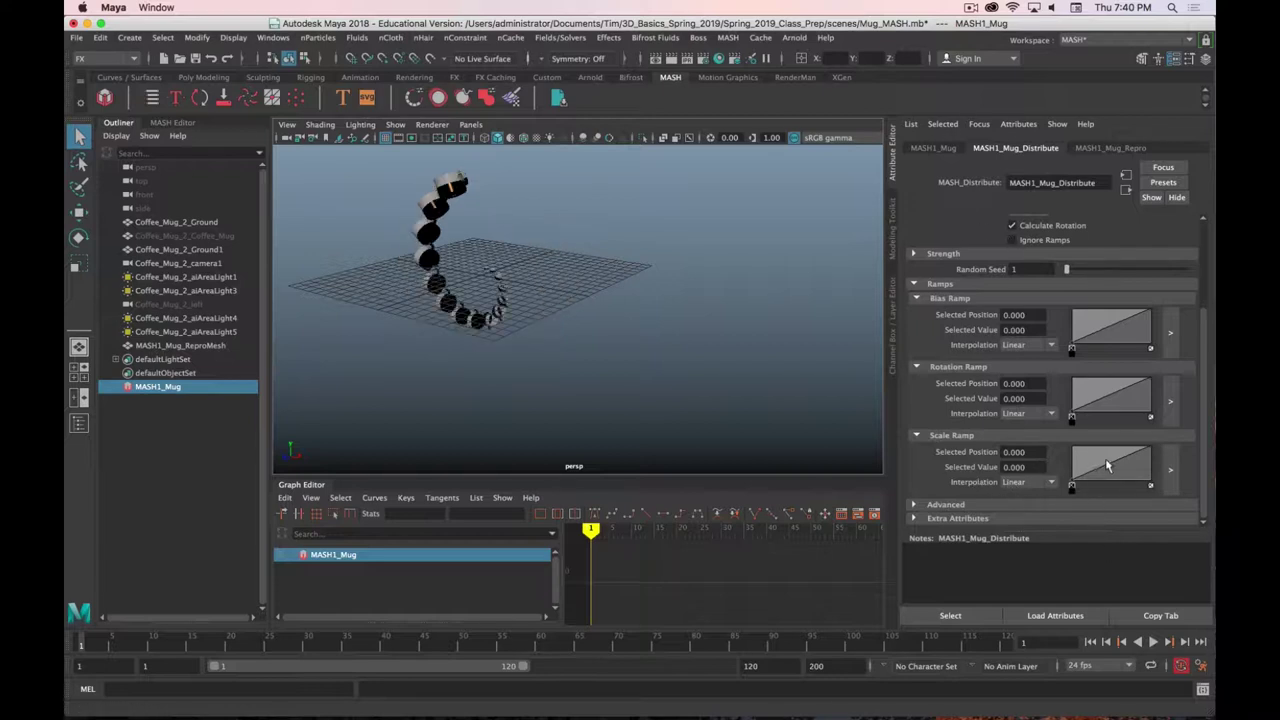
pyautogui.moveTo(1107, 465); pyautogui.dragTo(1135, 478)
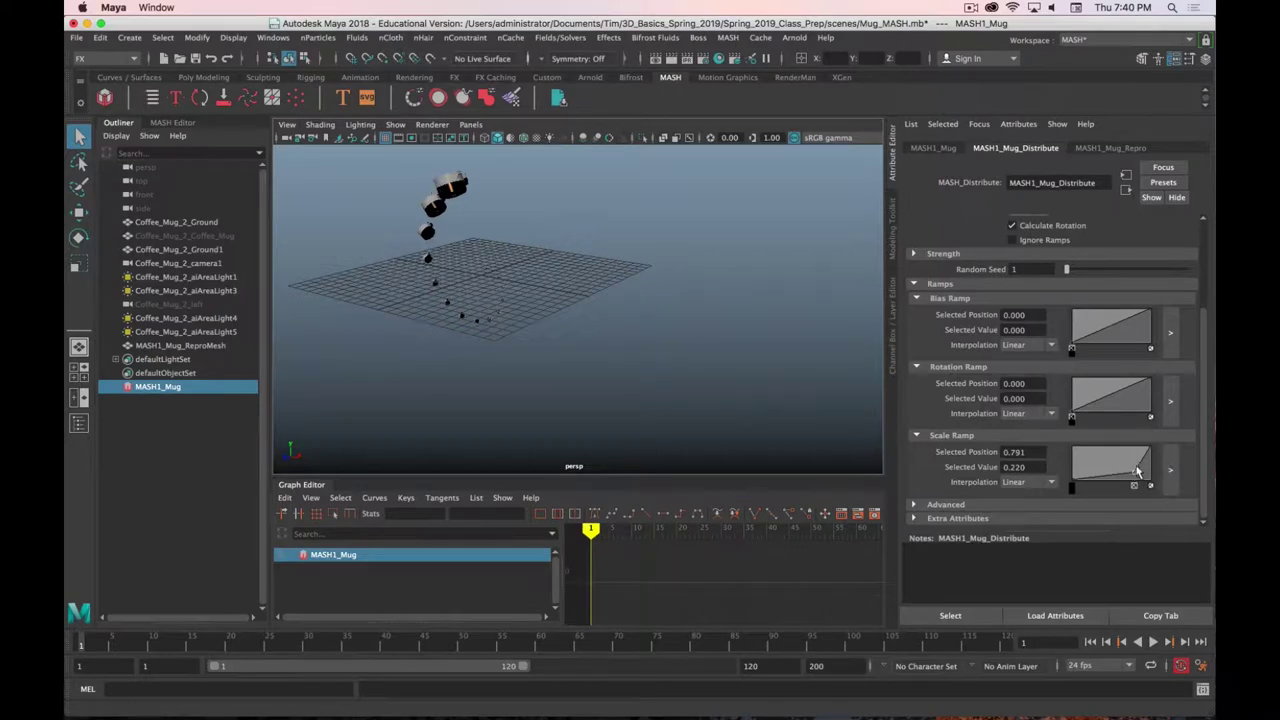
pyautogui.moveTo(1135, 479); pyautogui.dragTo(1108, 466)
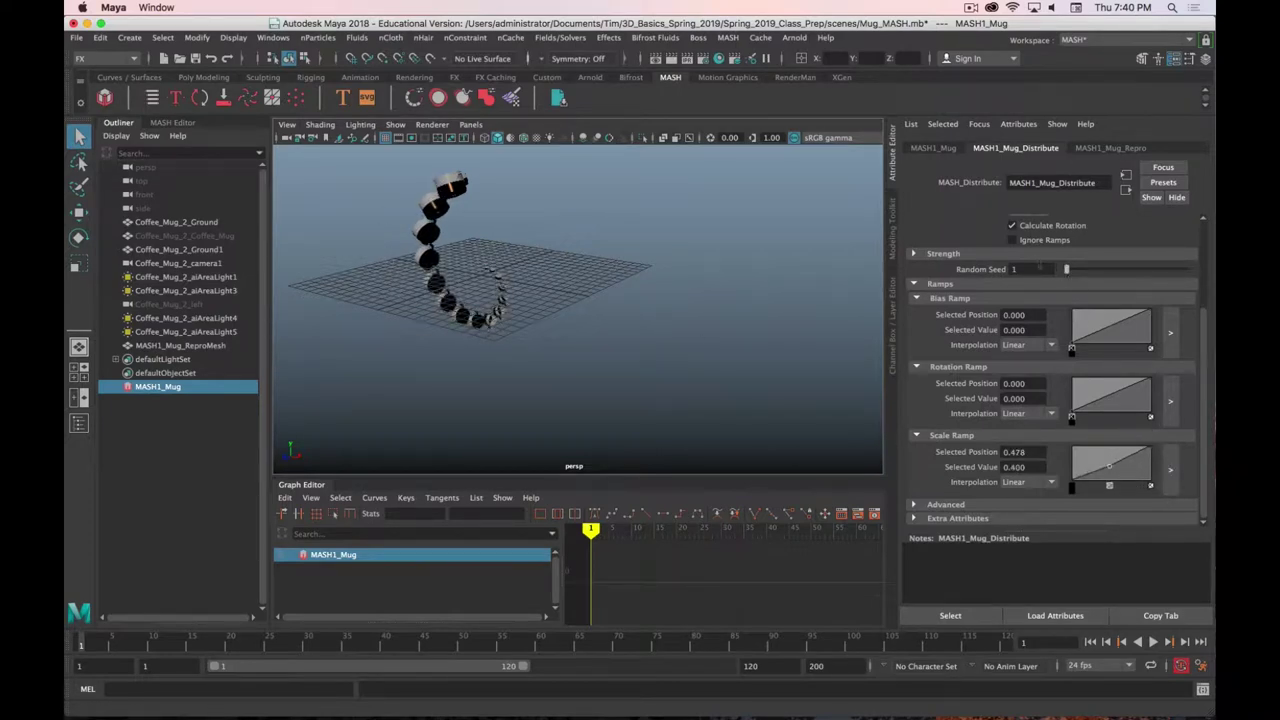
pyautogui.click(1015, 241)
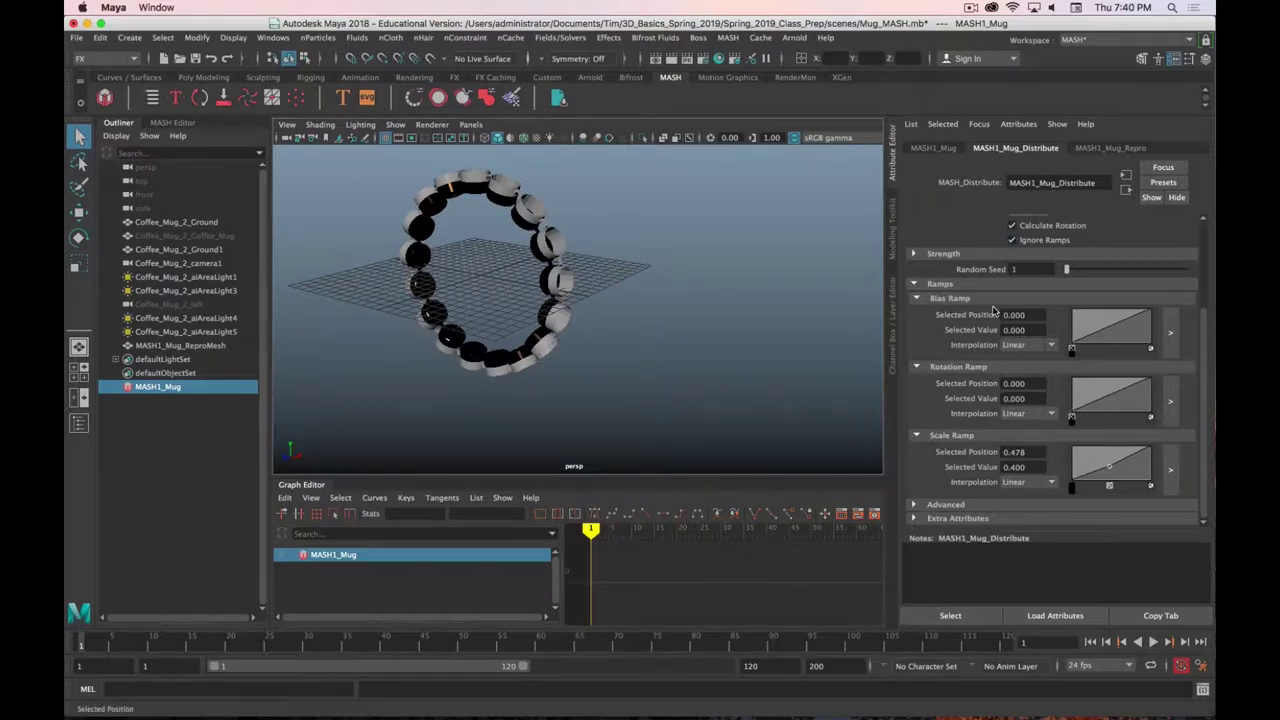
pyautogui.scroll(3, 995, 310)
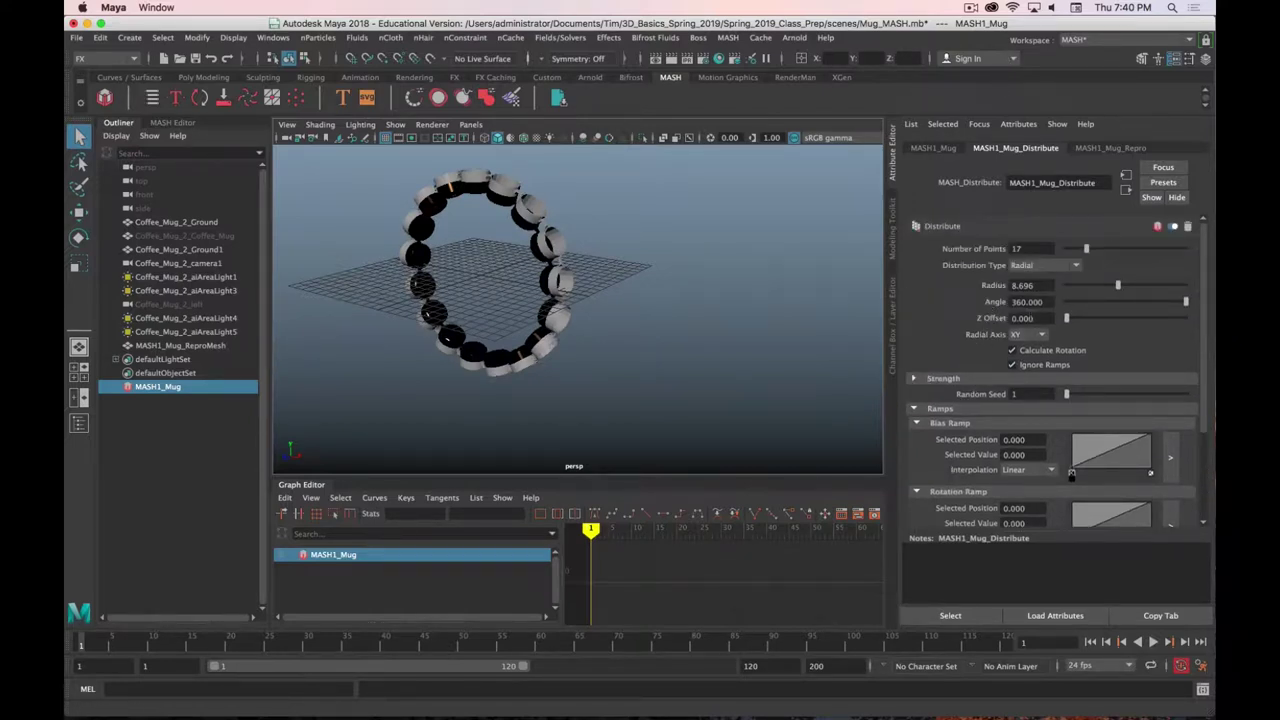
# Switch MASH1_Mug_Distribute to a Spherical distribution with 100 points and frame the sphere
pyautogui.click(1048, 268)
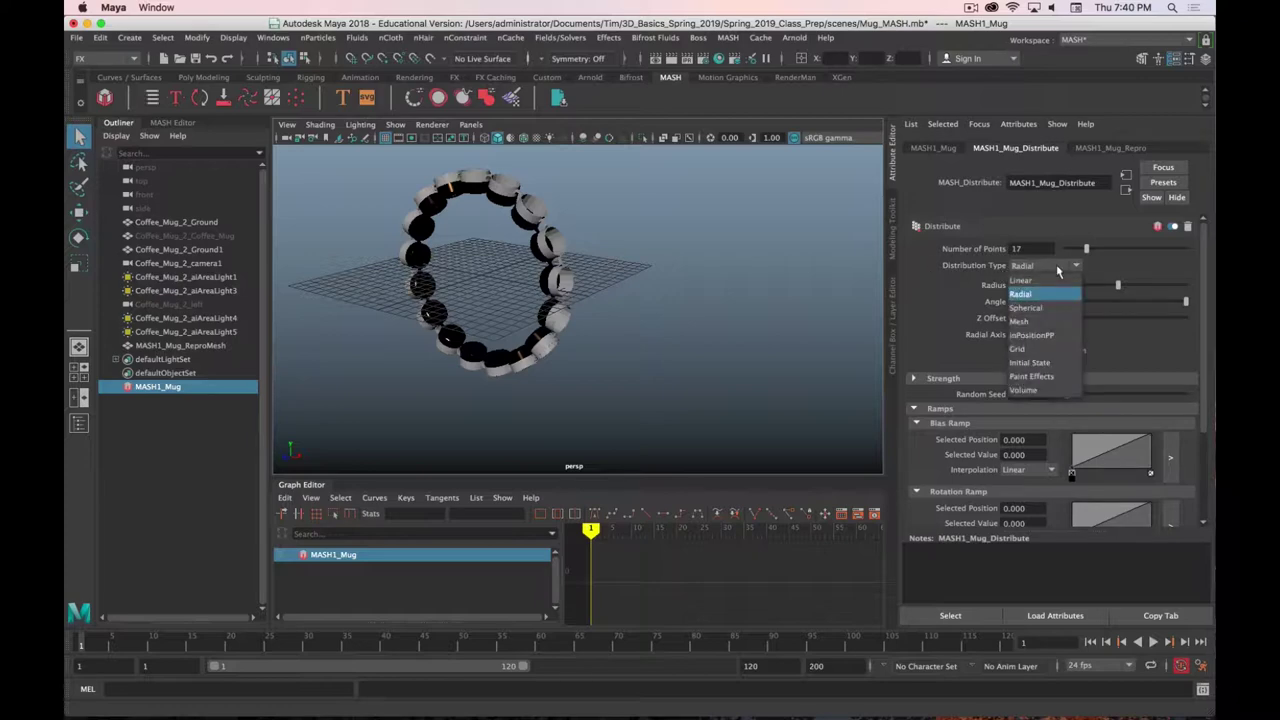
pyautogui.click(1045, 307)
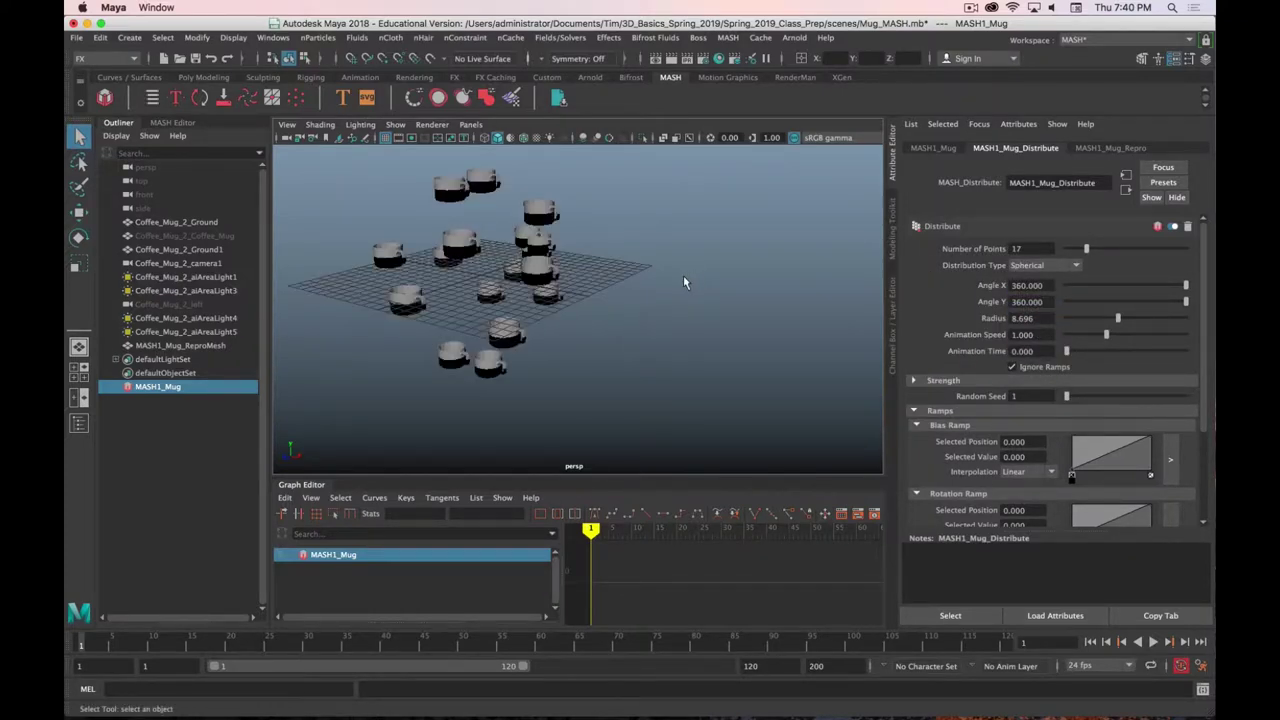
pyautogui.keyDown('alt'); pyautogui.moveTo(683, 275); pyautogui.dragTo(600, 310); pyautogui.keyUp('alt')
pyautogui.moveTo(1087, 249); pyautogui.dragTo(1186, 249)
pyautogui.keyDown('alt'); pyautogui.moveTo(814, 303); pyautogui.dragTo(740, 300); pyautogui.keyUp('alt')
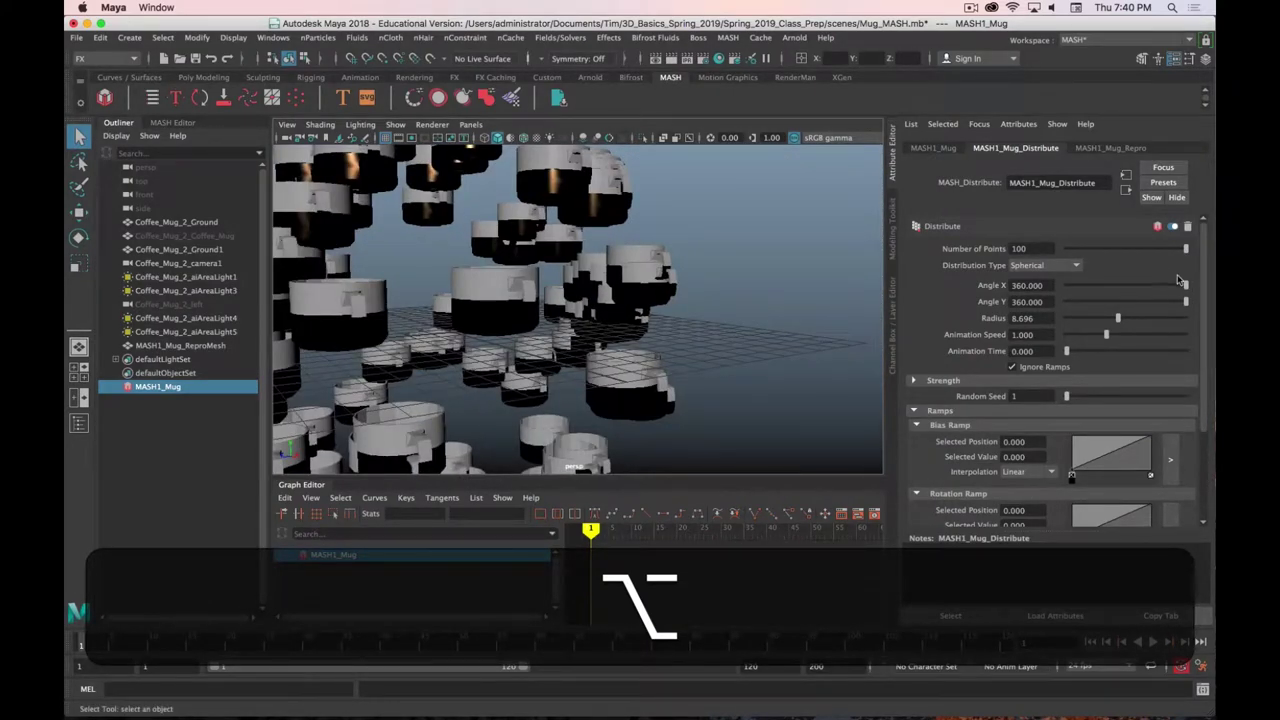
pyautogui.press('f')
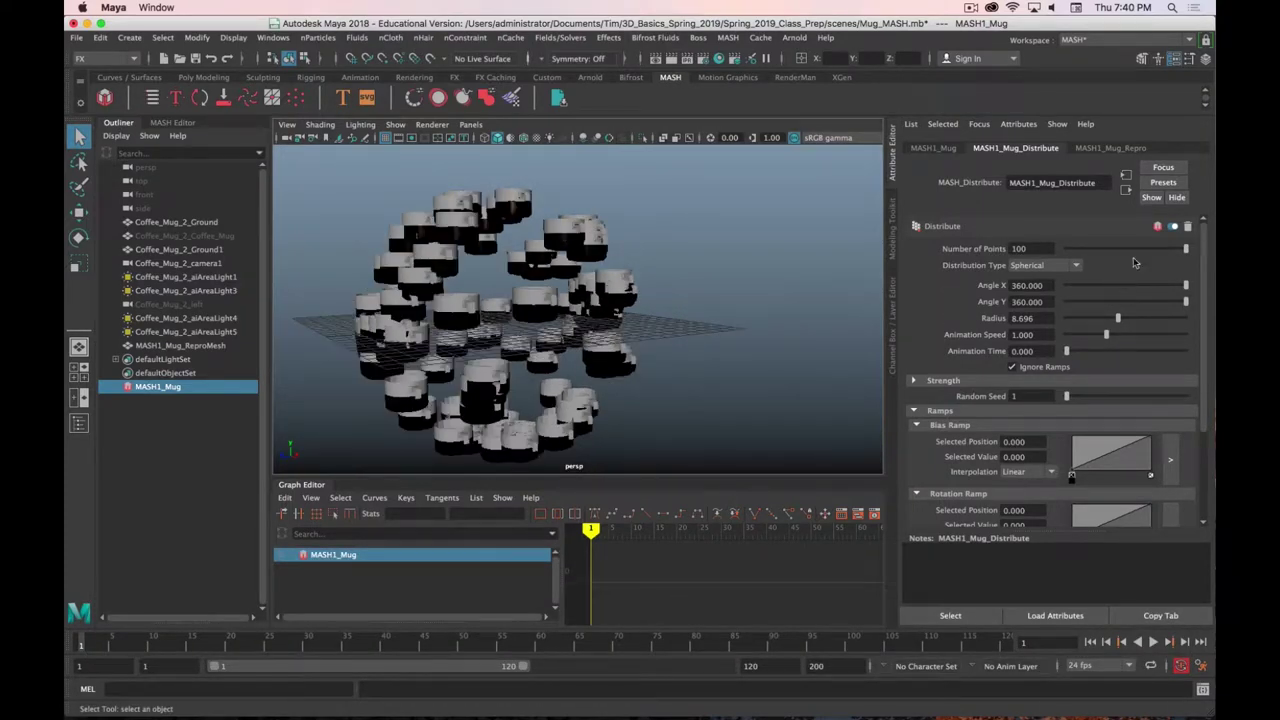
# Sweep Angle X, restore Angle Y to 360, and drag Radius down to 0
pyautogui.moveTo(1187, 288); pyautogui.dragTo(1205, 308)
pyautogui.moveTo(640, 340)
pyautogui.keyDown('alt'); pyautogui.mouseDown()
pyautogui.moveTo(699, 362)
pyautogui.moveTo(694, 330)
pyautogui.moveTo(647, 330)
pyautogui.mouseUp(); pyautogui.keyUp('alt')
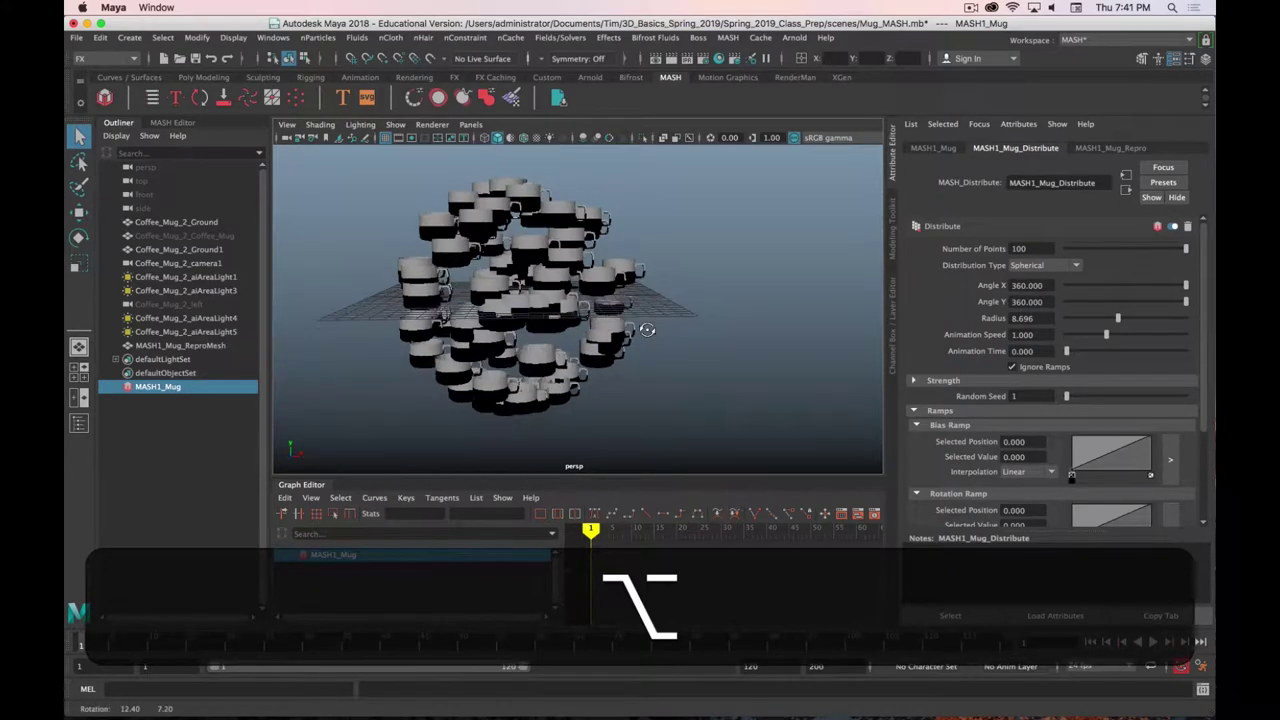
pyautogui.moveTo(1118, 317); pyautogui.dragTo(1058, 345)
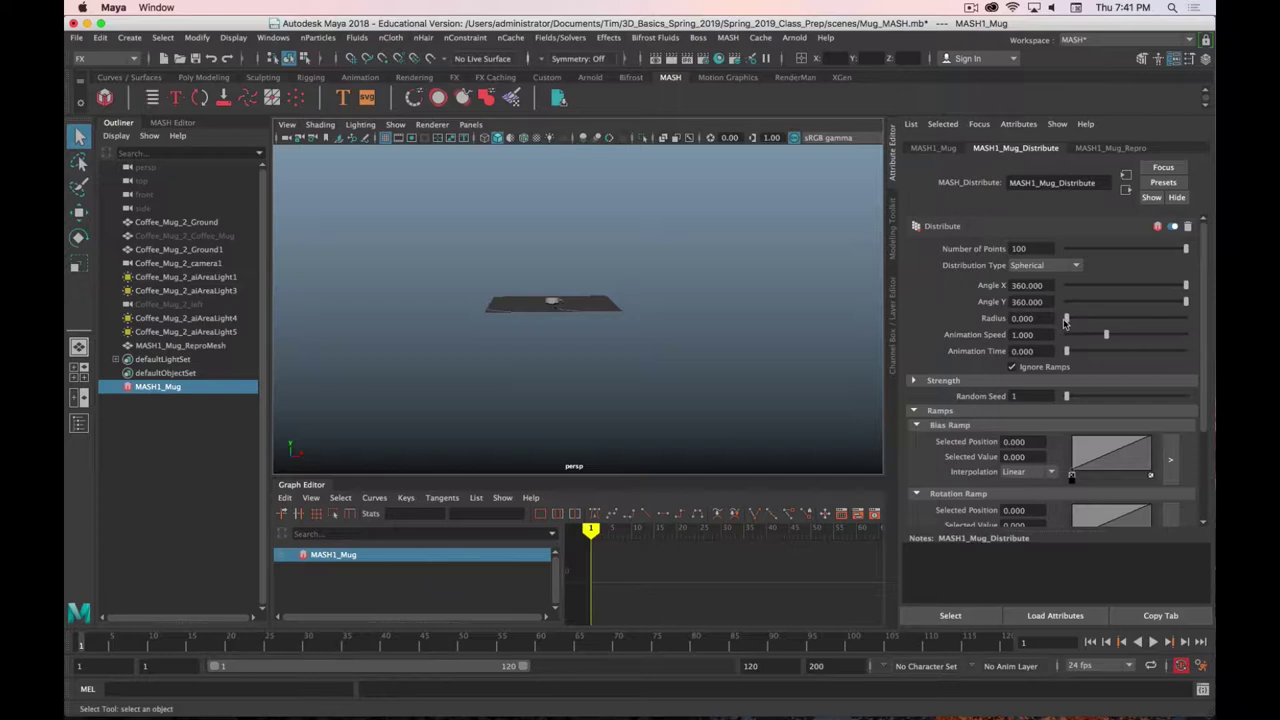
# Widen the sphere Radius to 16.279 and reshuffle the mugs with Random Seed 13
pyautogui.moveTo(1065, 320); pyautogui.dragTo(1163, 320)
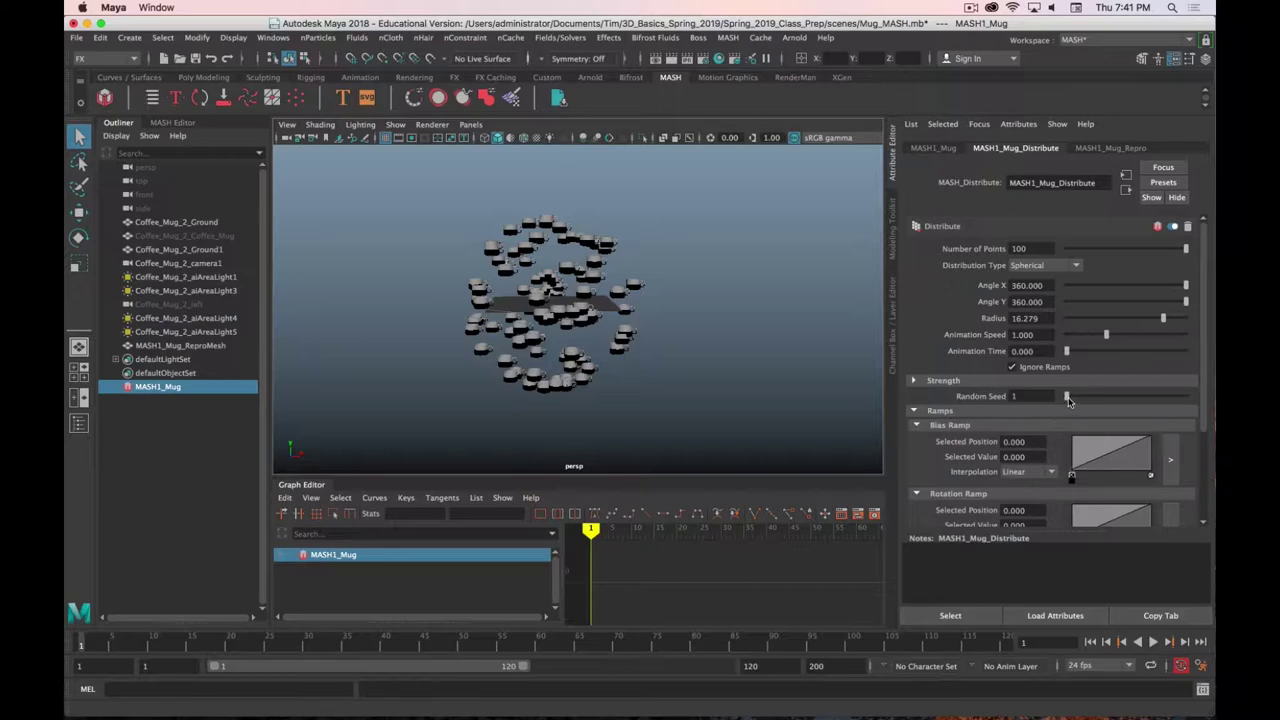
pyautogui.moveTo(1068, 399); pyautogui.dragTo(1081, 398)
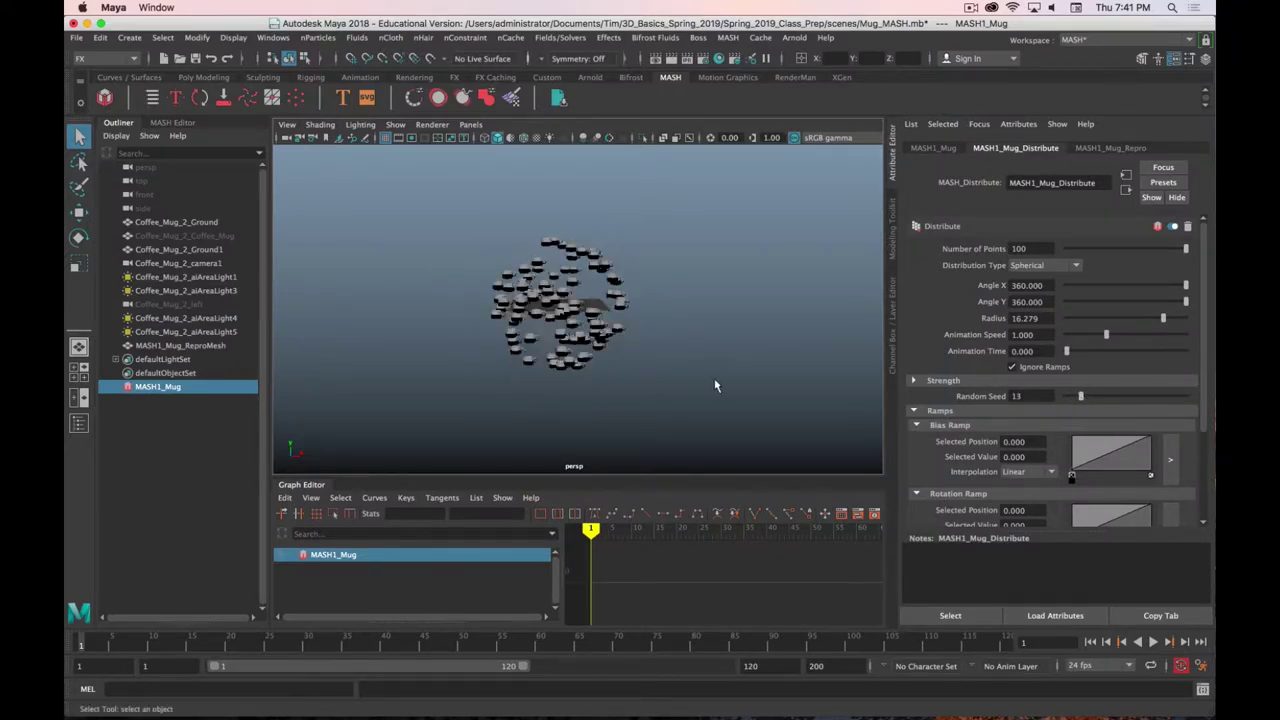
pyautogui.scroll(5, 714, 385)
pyautogui.moveTo(714, 385)
pyautogui.keyDown('alt'); pyautogui.mouseDown()
pyautogui.moveTo(676, 370)
pyautogui.moveTo(700, 385)
pyautogui.mouseUp(); pyautogui.keyUp('alt')
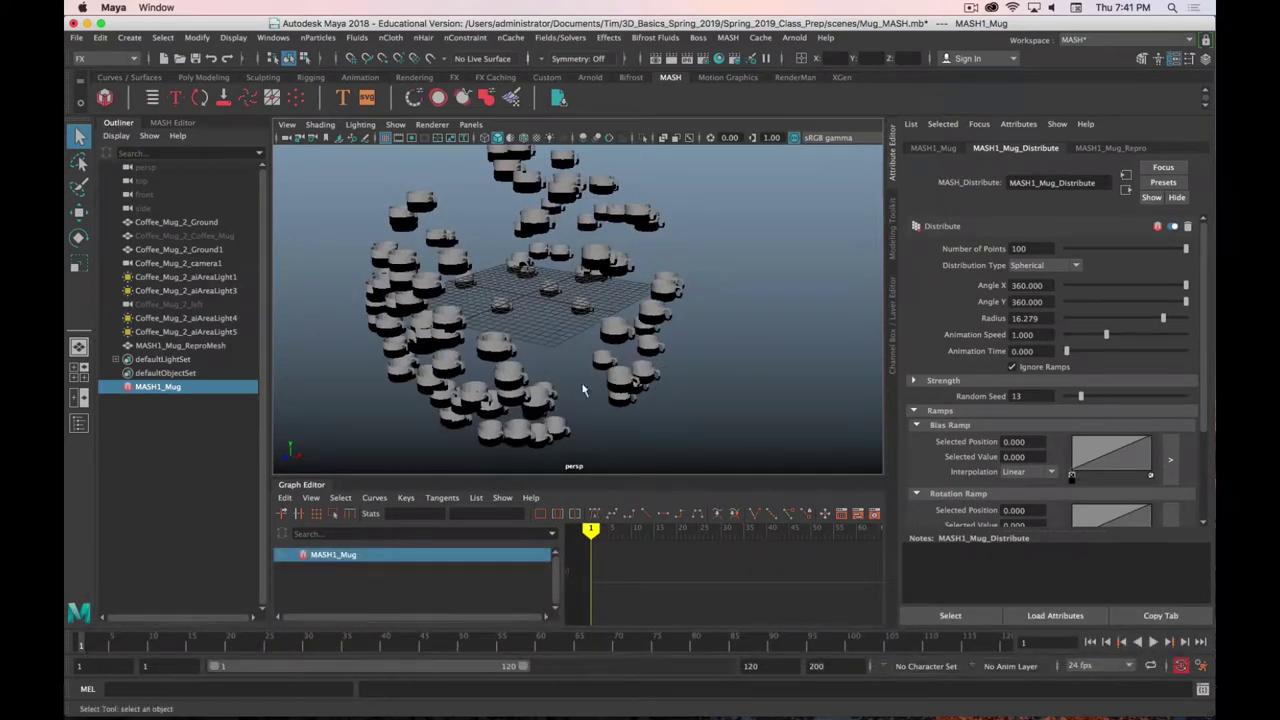
# Change the Random Seed to 1 and expand the Strength section
pyautogui.keyDown('alt'); pyautogui.moveTo(470, 378); pyautogui.dragTo(510, 373); pyautogui.keyUp('alt')
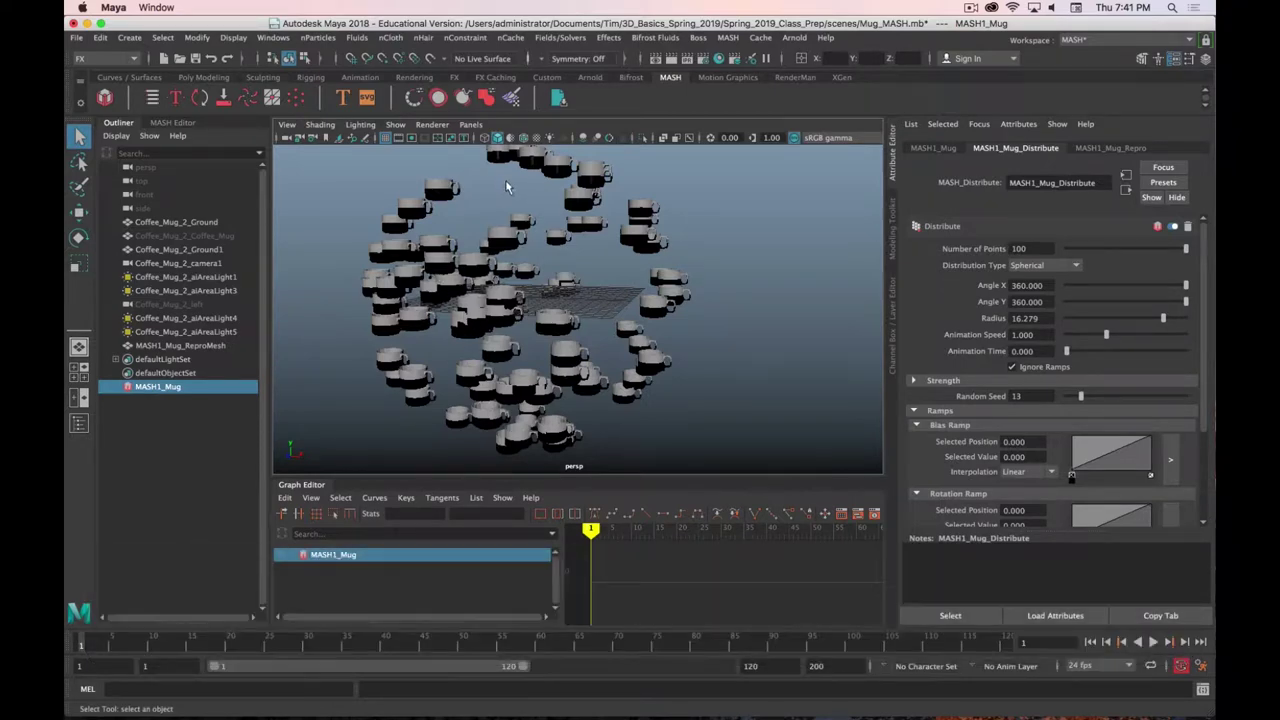
pyautogui.moveTo(1080, 397); pyautogui.dragTo(949, 392)
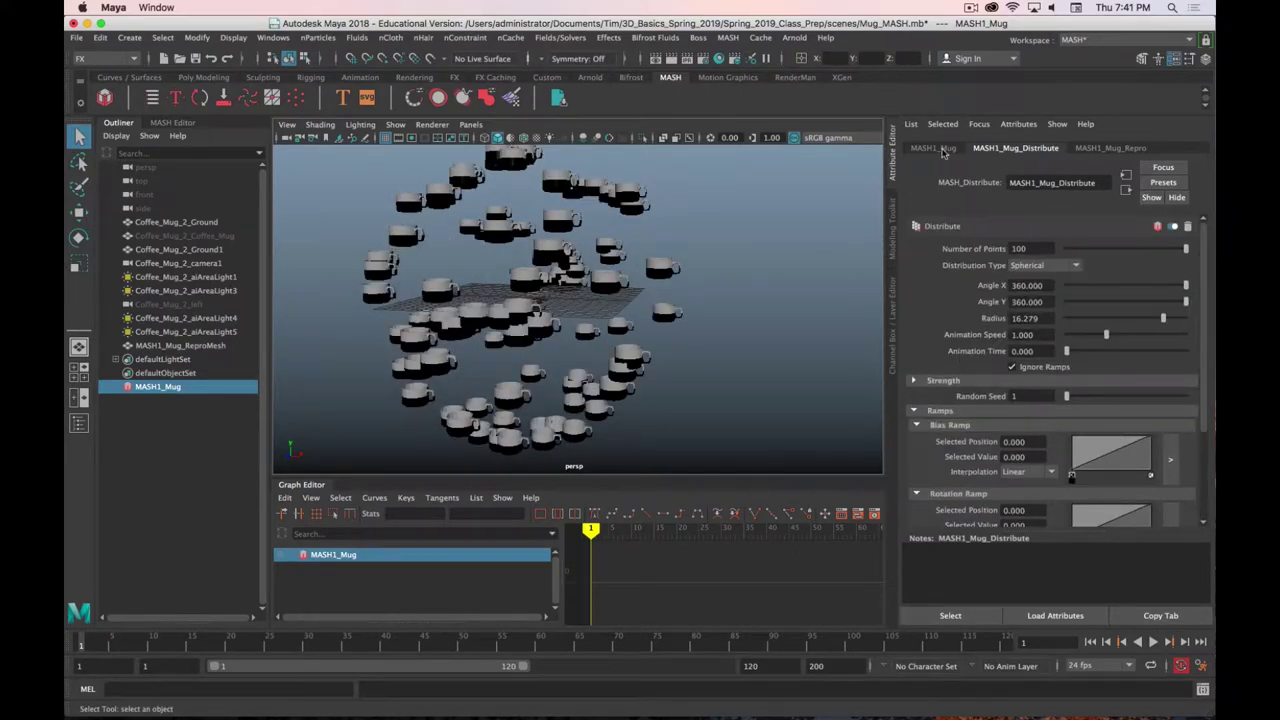
pyautogui.click(931, 381)
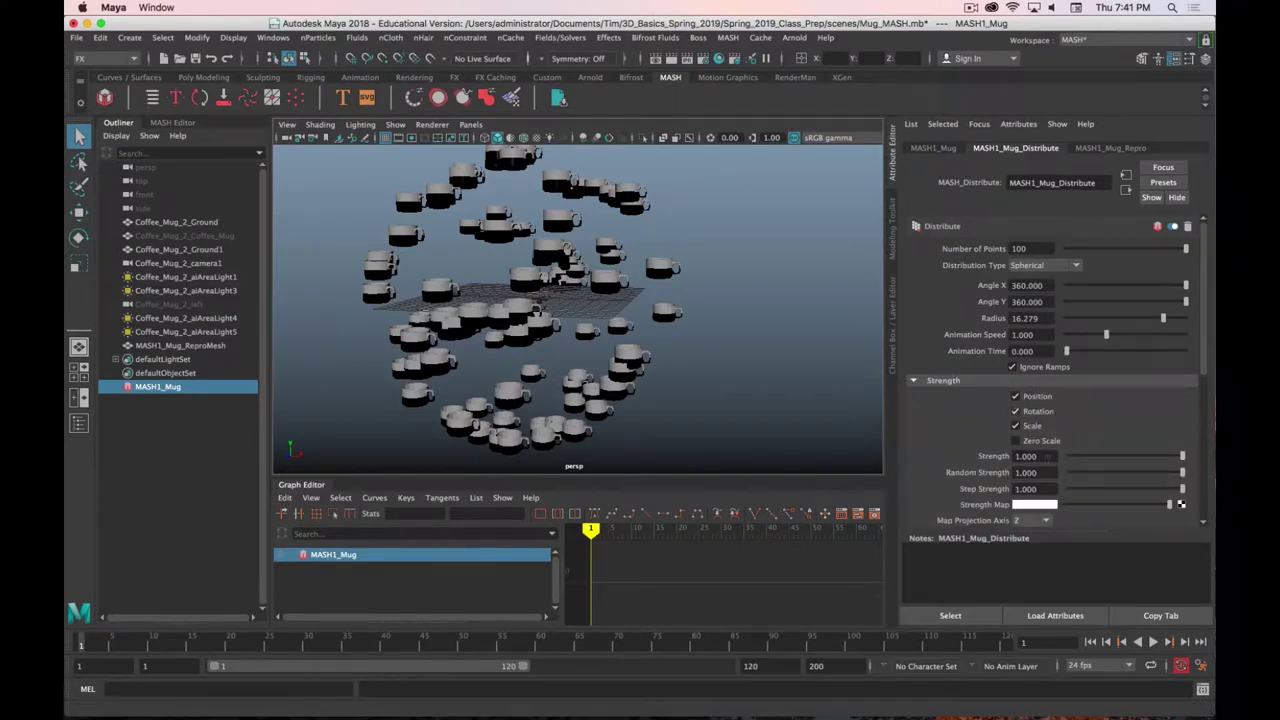
pyautogui.click(1047, 266)
pyautogui.click(1054, 280)
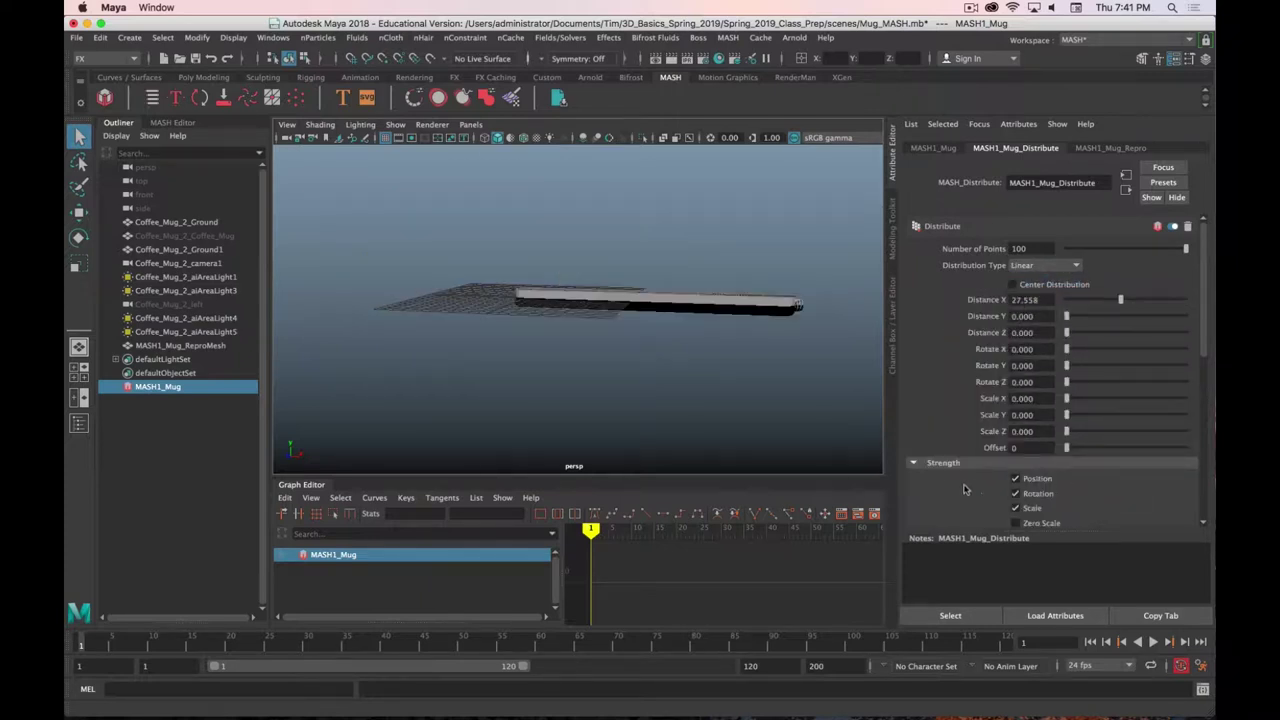
pyautogui.scroll(-3, 965, 489)
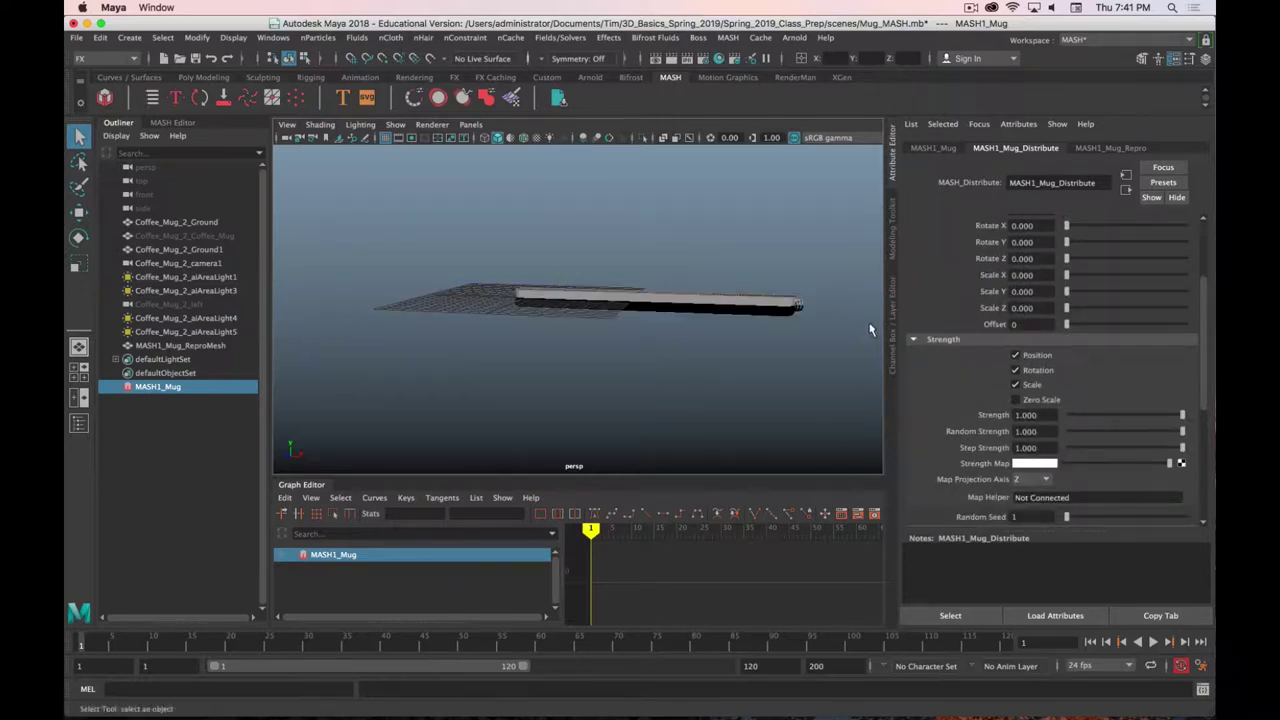
pyautogui.scroll(3, 985, 334)
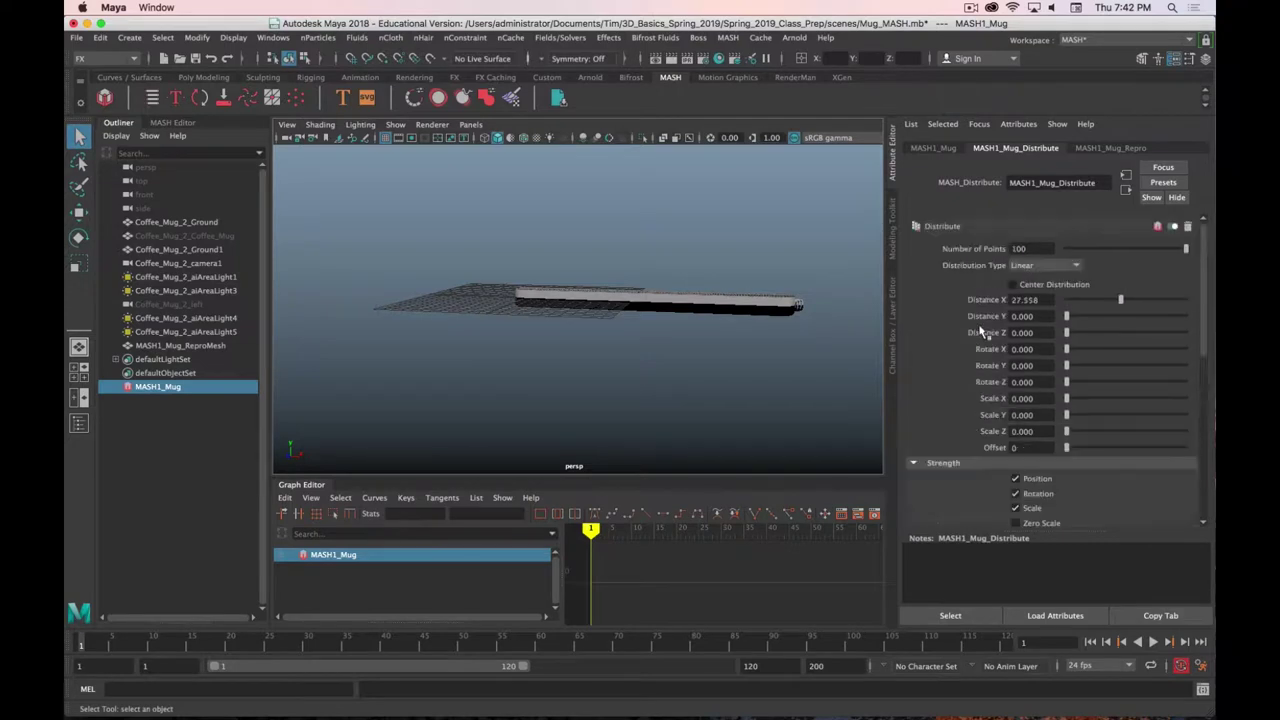
pyautogui.click(1040, 268)
pyautogui.click(1045, 310)
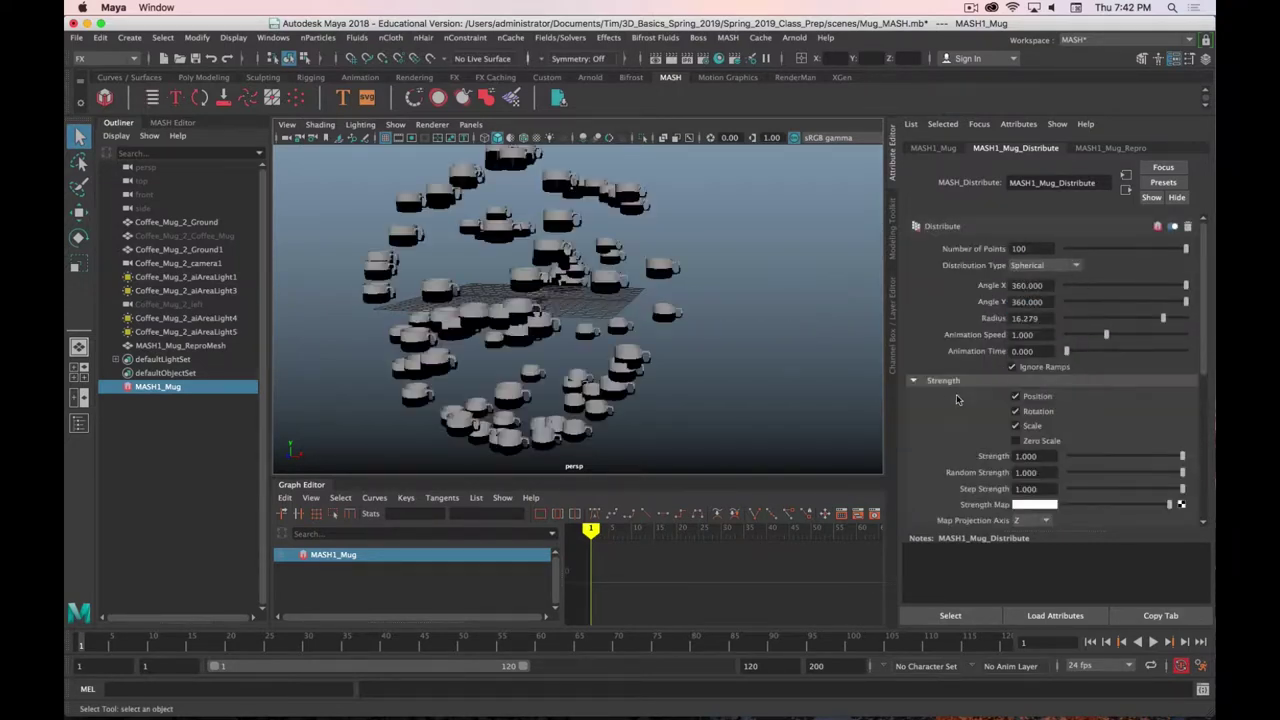
pyautogui.scroll(-1, 979, 440)
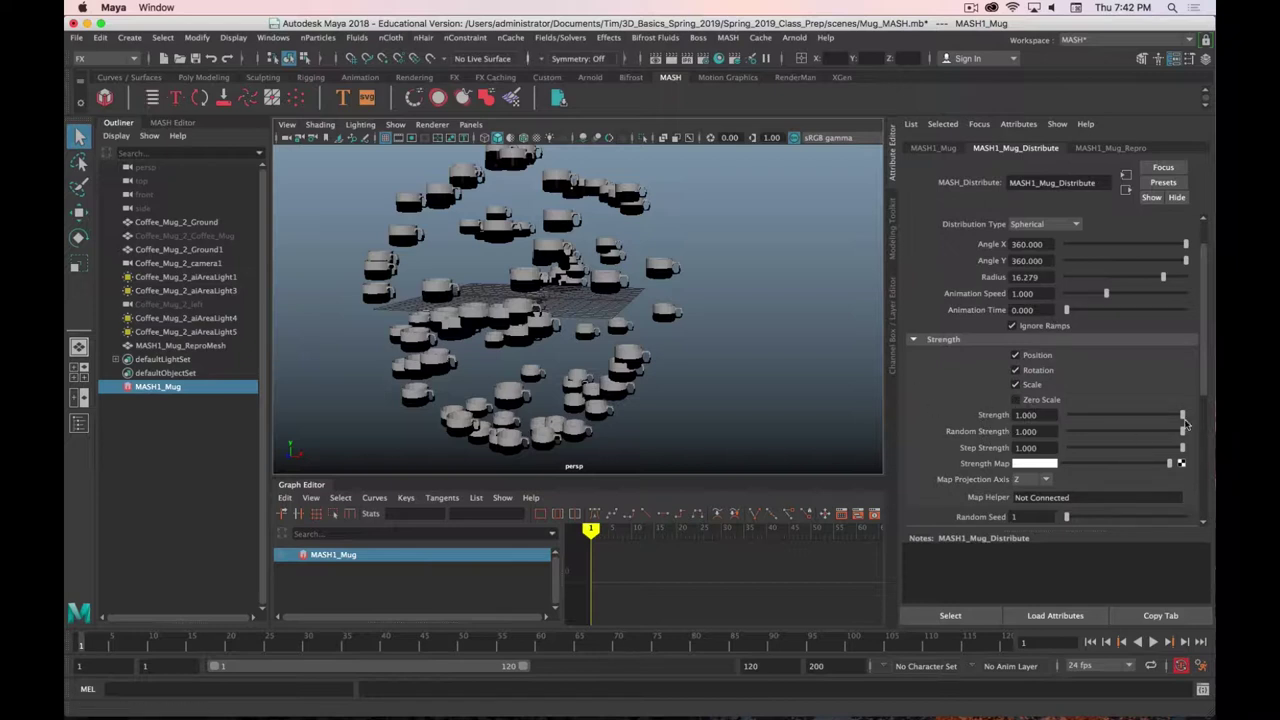
pyautogui.moveTo(1182, 415); pyautogui.dragTo(1152, 415)
pyautogui.moveTo(1099, 420); pyautogui.dragTo(1193, 455)
pyautogui.scroll(-1, 970, 420)
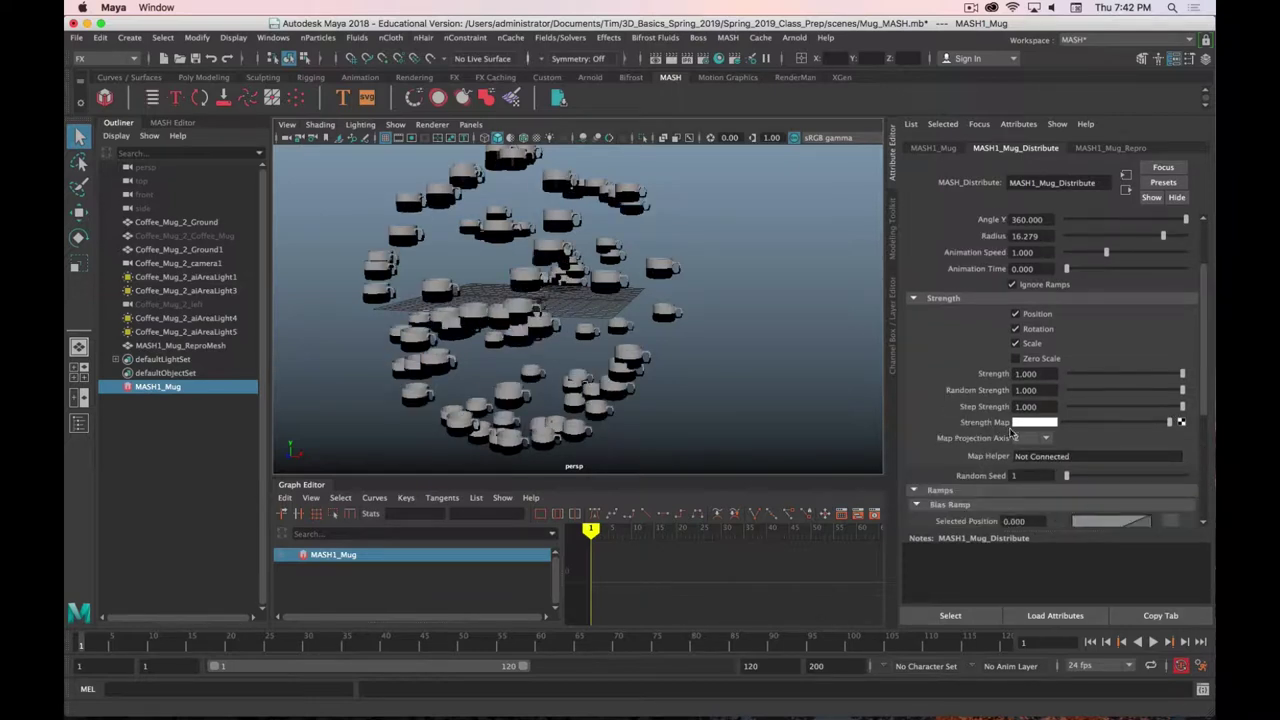
pyautogui.scroll(-4, 960, 452)
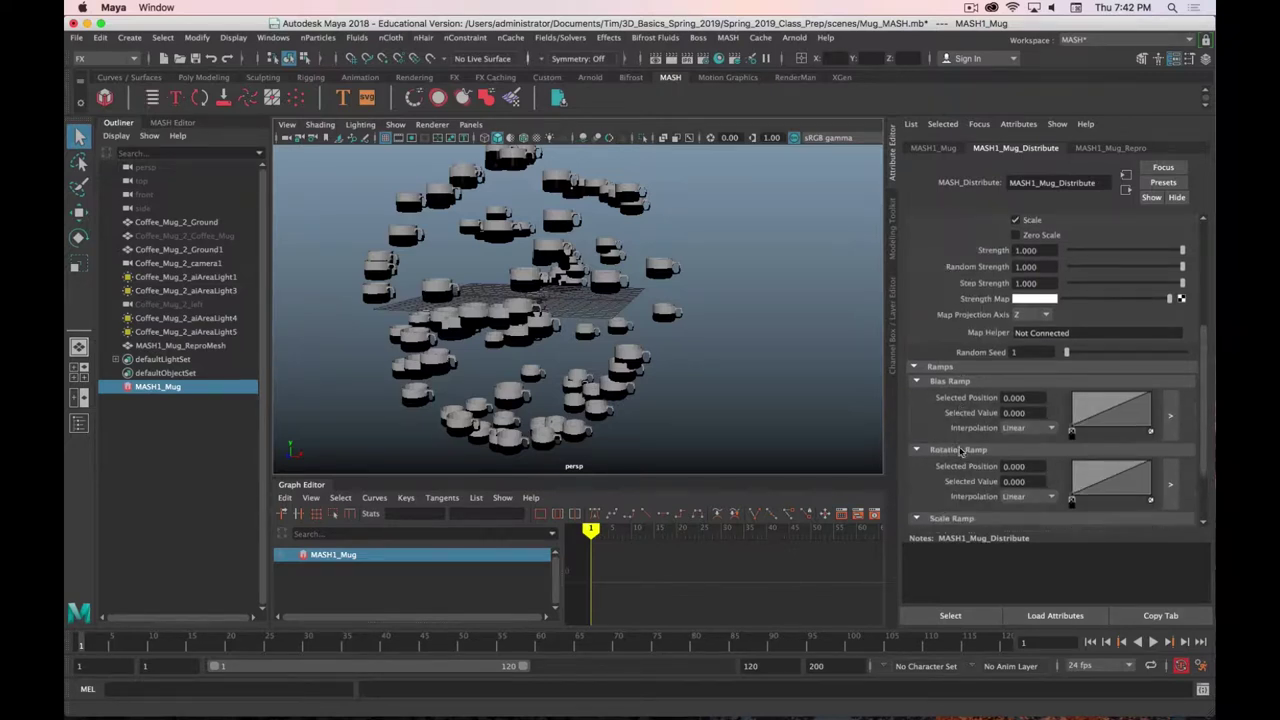
pyautogui.scroll(6, 960, 452)
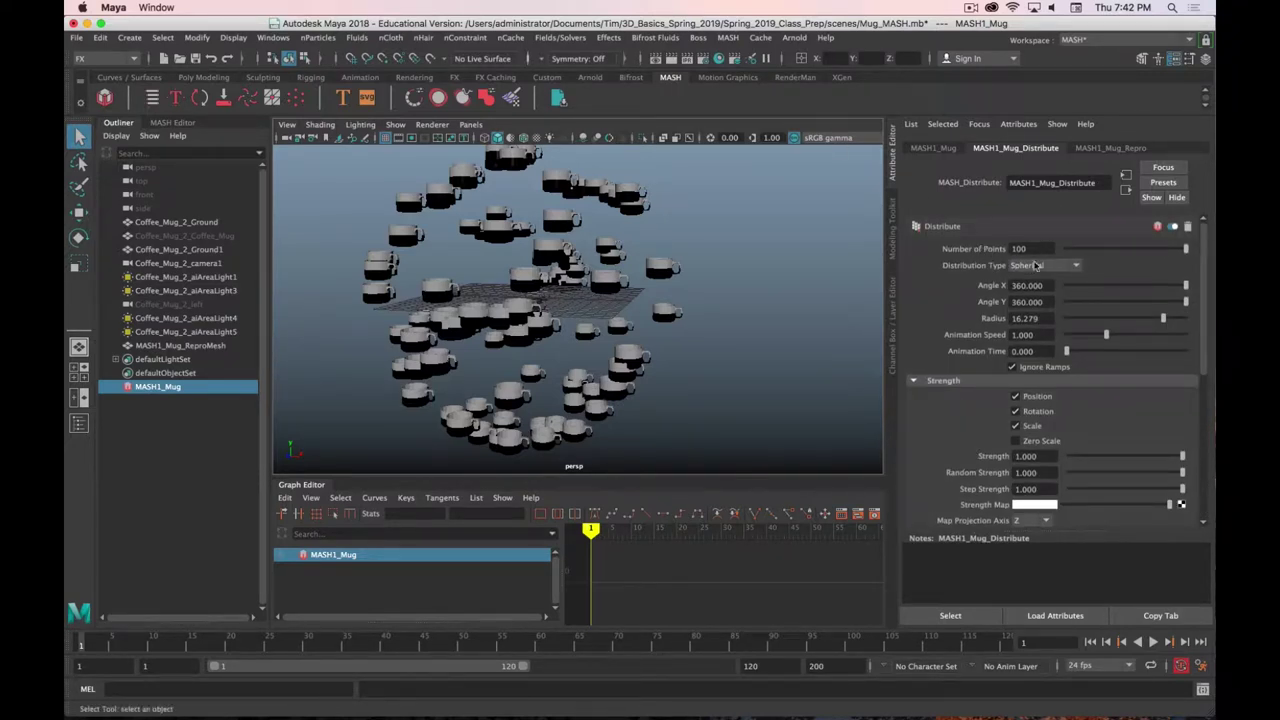
pyautogui.click(1076, 266)
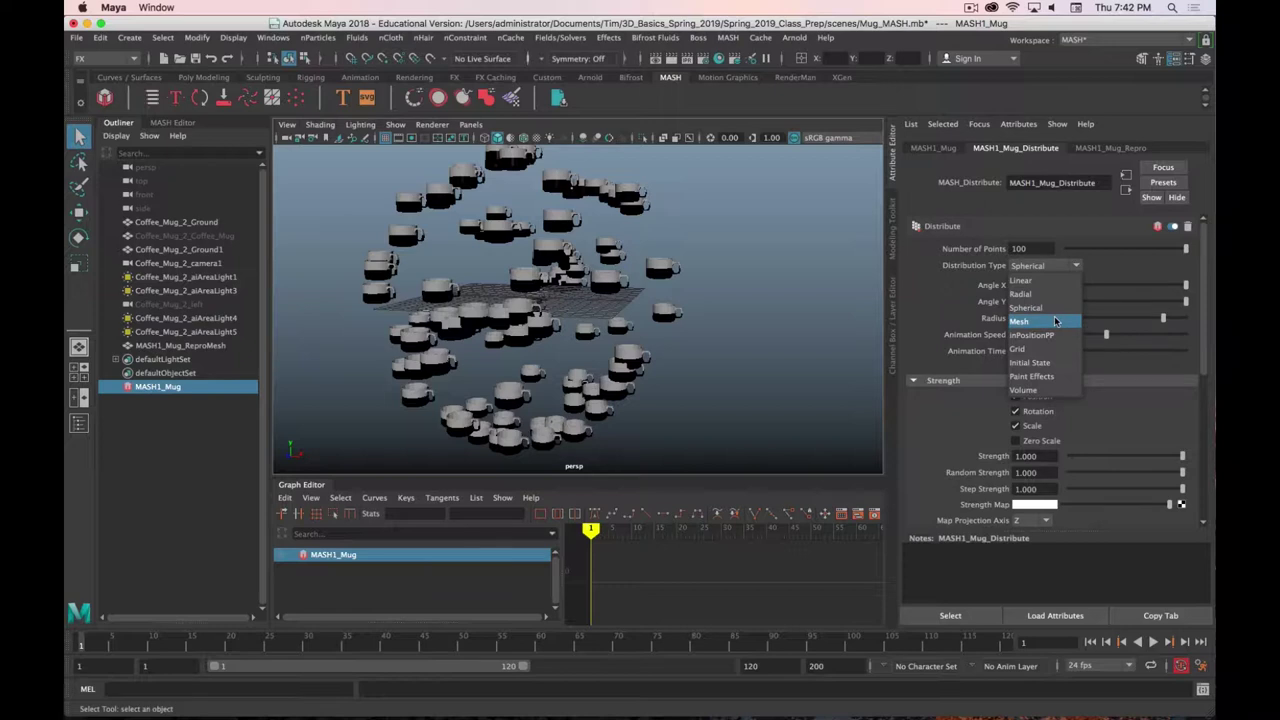
# Switch the distribution to Mesh with Push Along Normal 0, then show the Poly Modeling shelf
pyautogui.click(1056, 321)
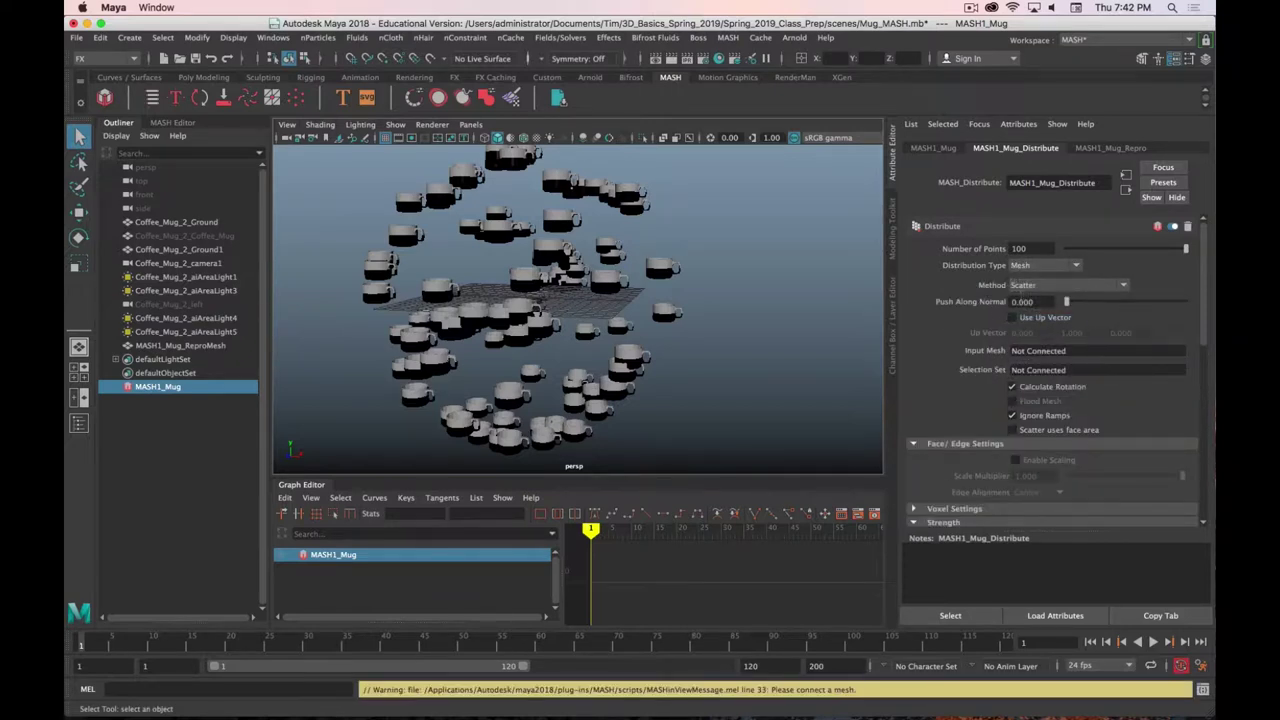
pyautogui.doubleClick(1038, 298)
pyautogui.write('0')
pyautogui.press('Return')
pyautogui.scroll(-5, 632, 346)
pyautogui.scroll(3, 626, 340)
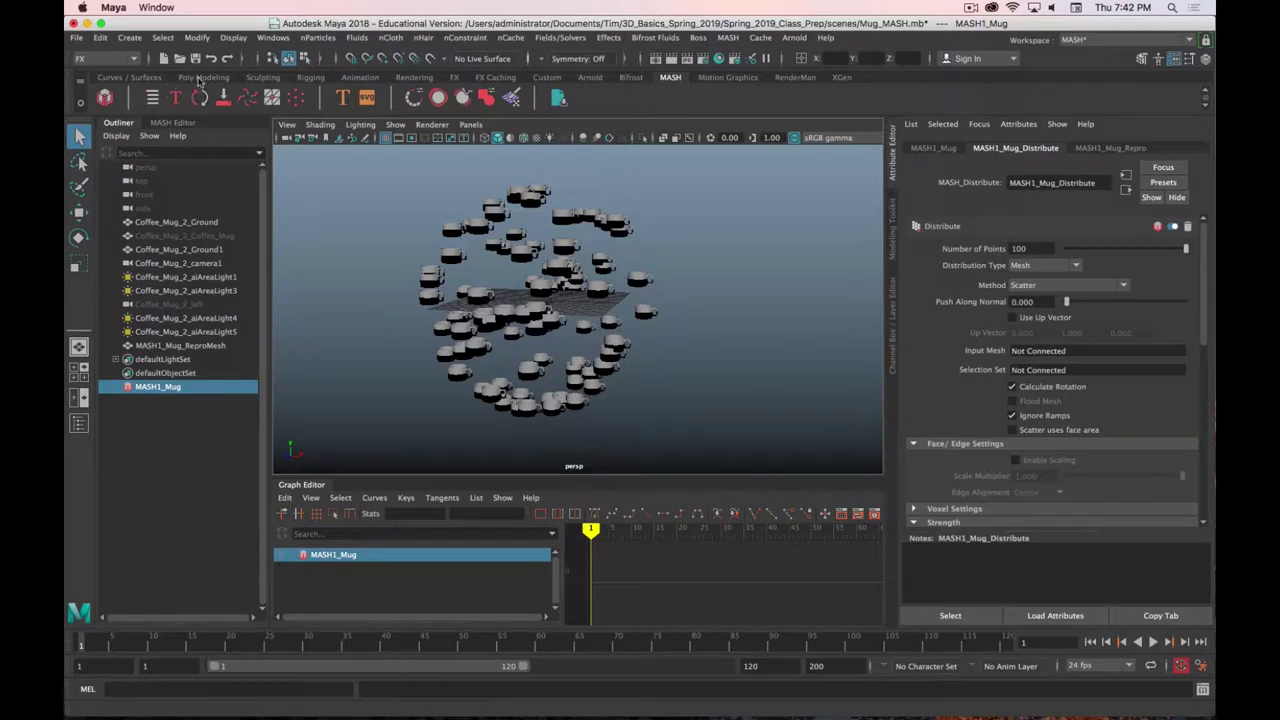
pyautogui.click(202, 79)
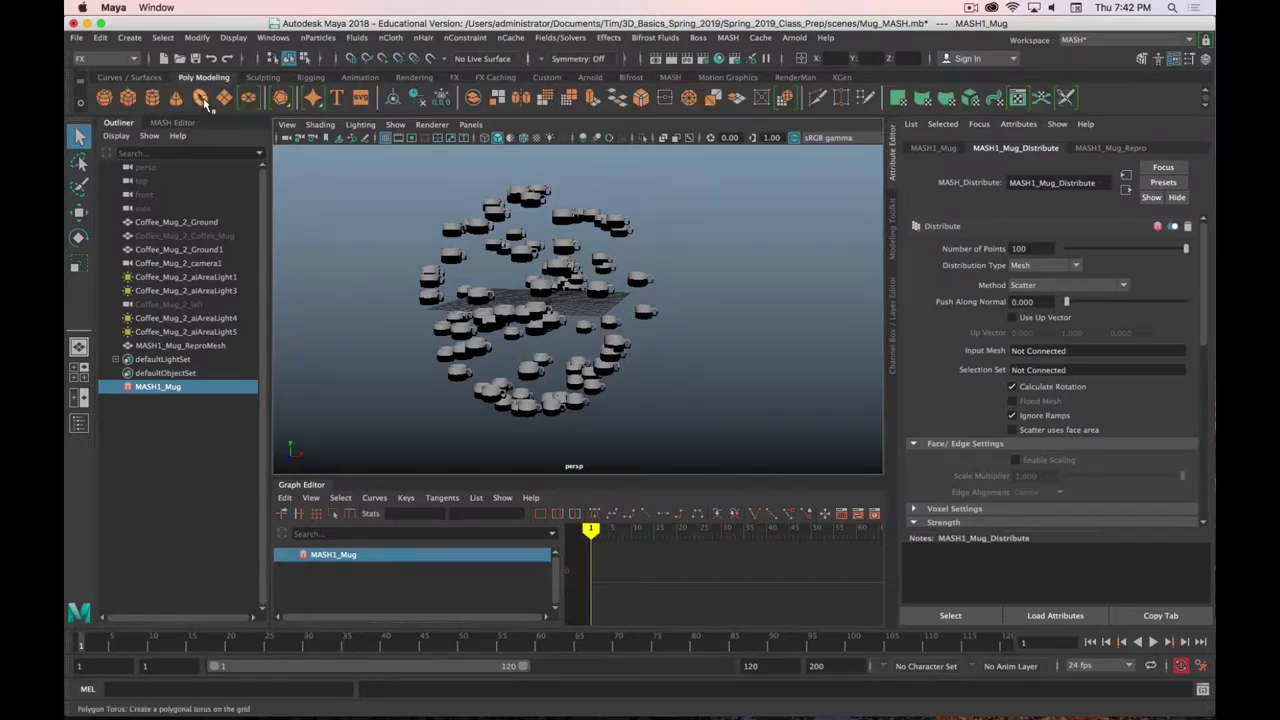
# Create a polygon torus and scale it up into a large ring around the mugs
pyautogui.click(205, 104)
pyautogui.press('r')
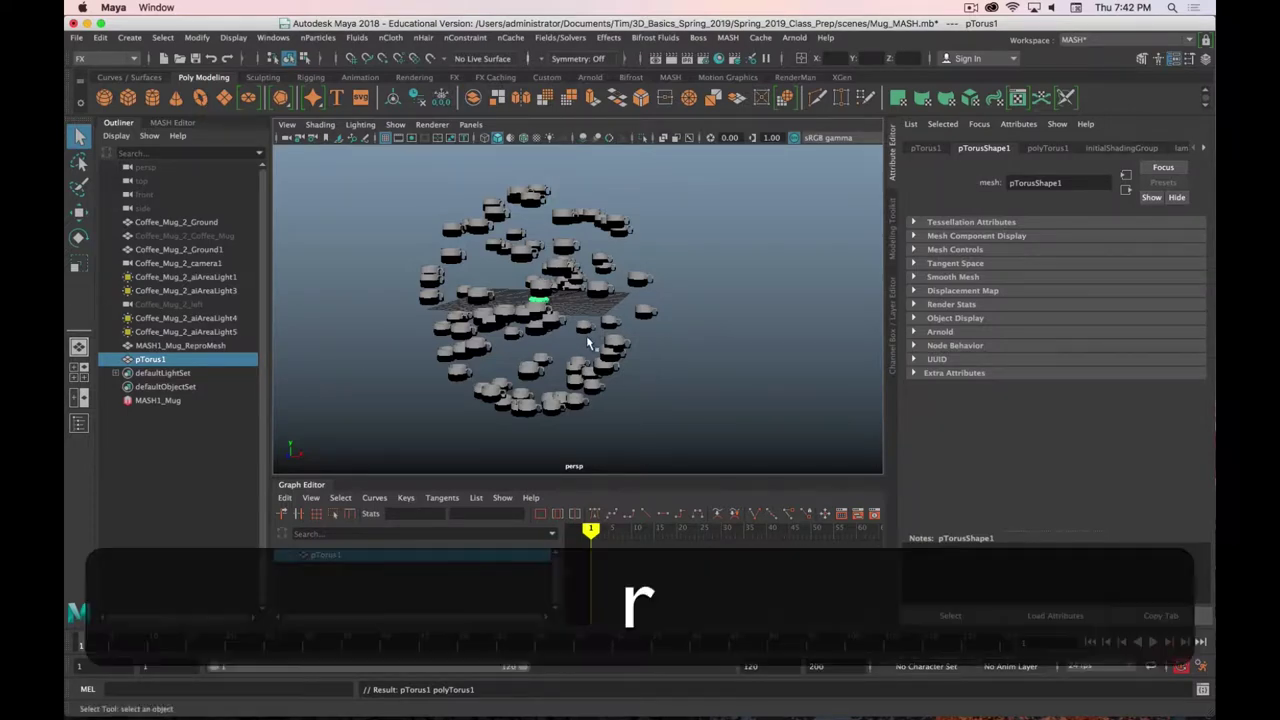
pyautogui.moveTo(588, 343); pyautogui.dragTo(789, 339, button='middle')
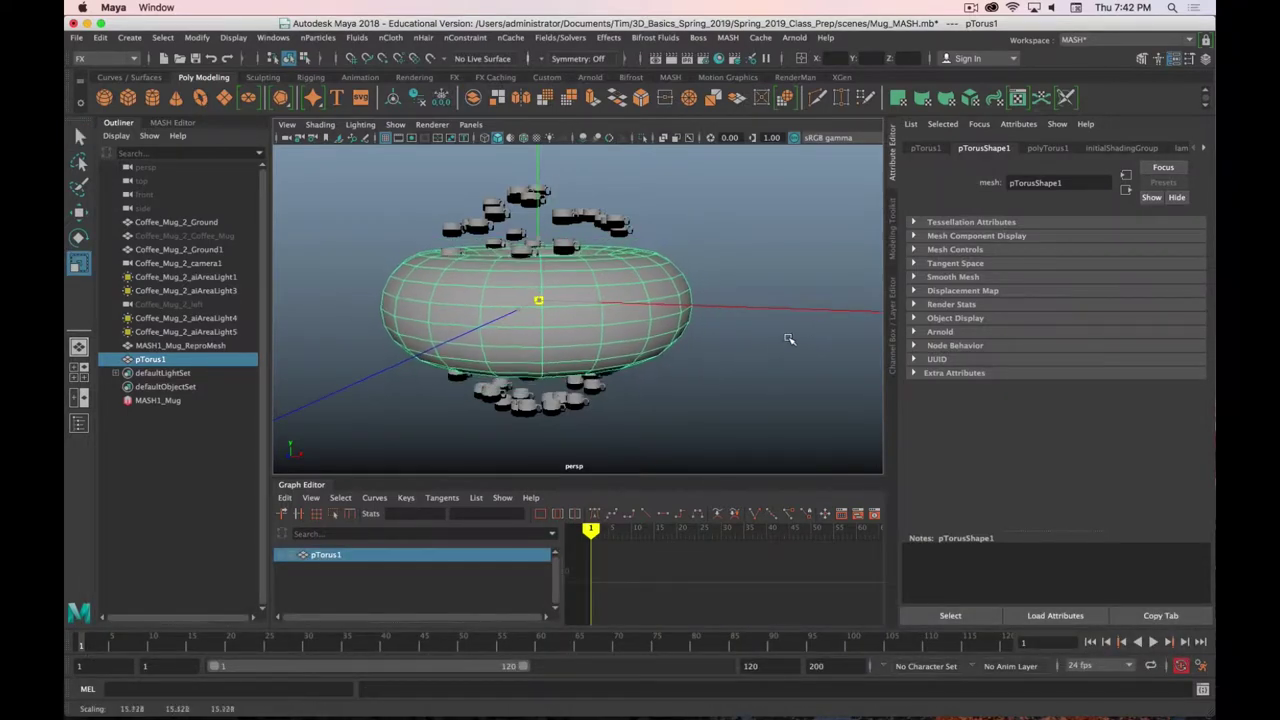
pyautogui.hotkey('ctrl', 'a')
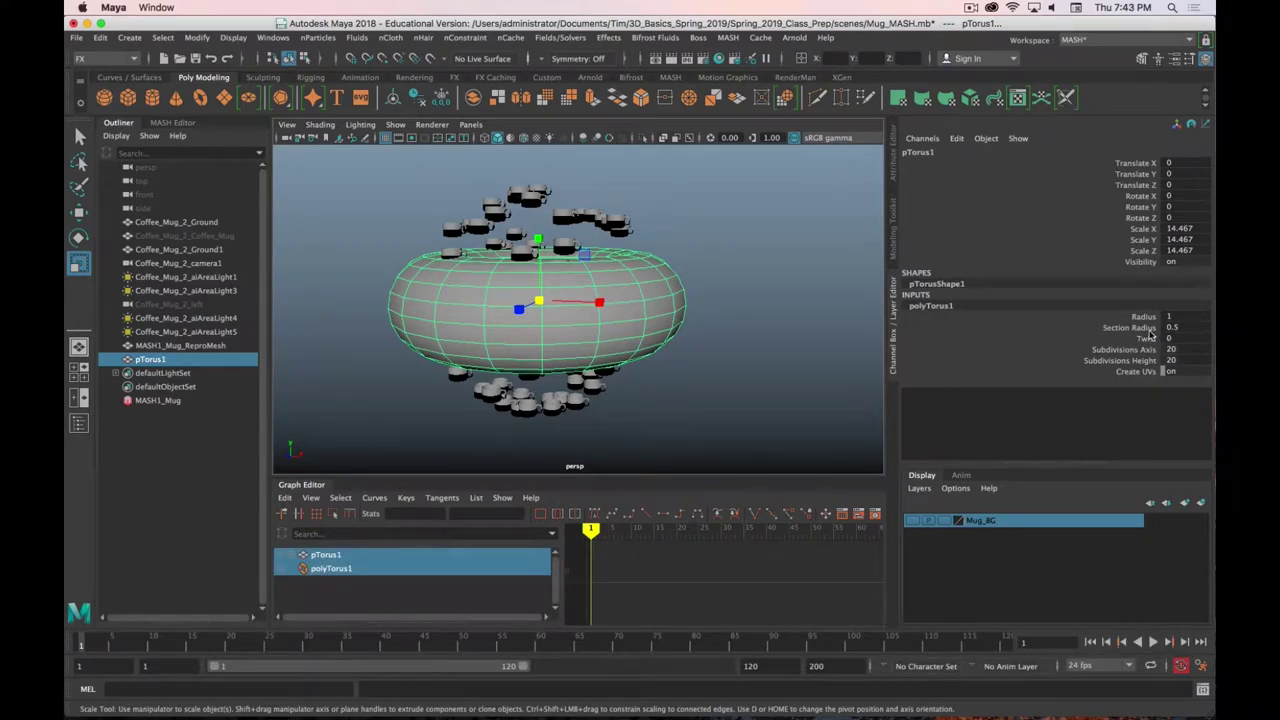
# Set the polyTorus1 Section Radius to 0.2 and Radius to 2
pyautogui.click(1150, 333)
pyautogui.moveTo(804, 306)
pyautogui.mouseDown(button='middle')
pyautogui.moveTo(774, 300)
pyautogui.moveTo(785, 300)
pyautogui.mouseUp(button='middle')
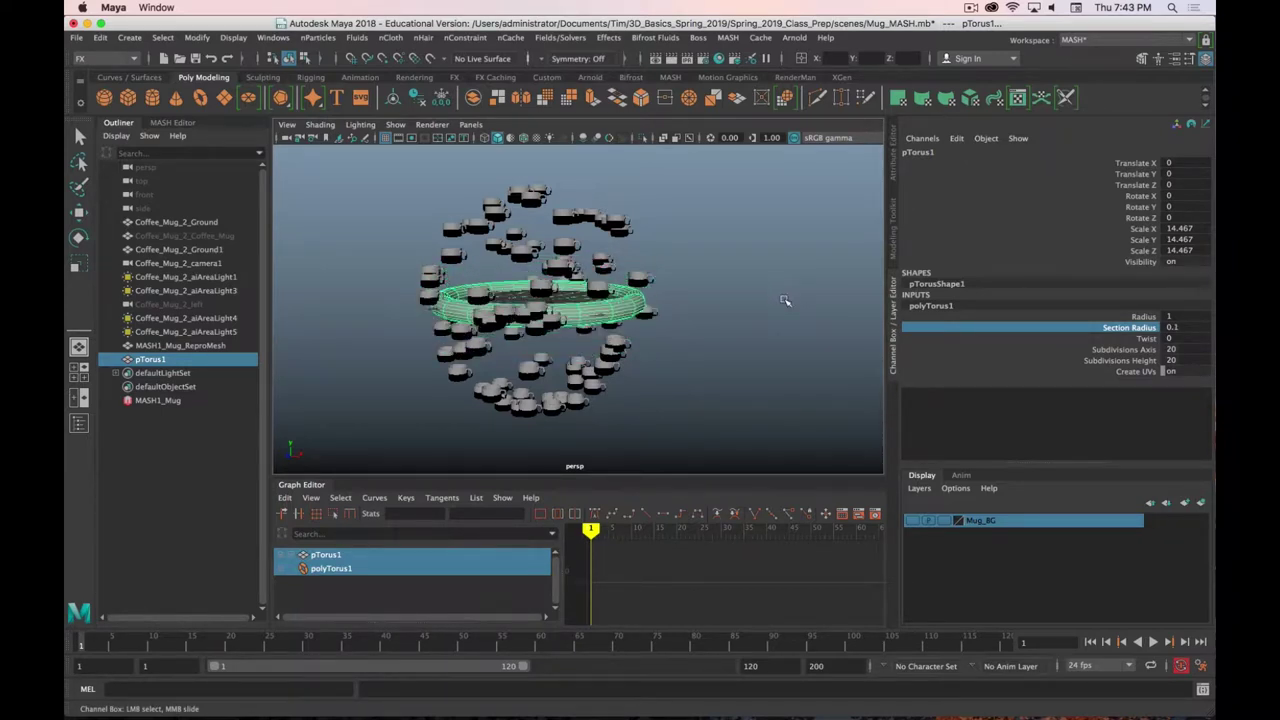
pyautogui.doubleClick(1172, 327)
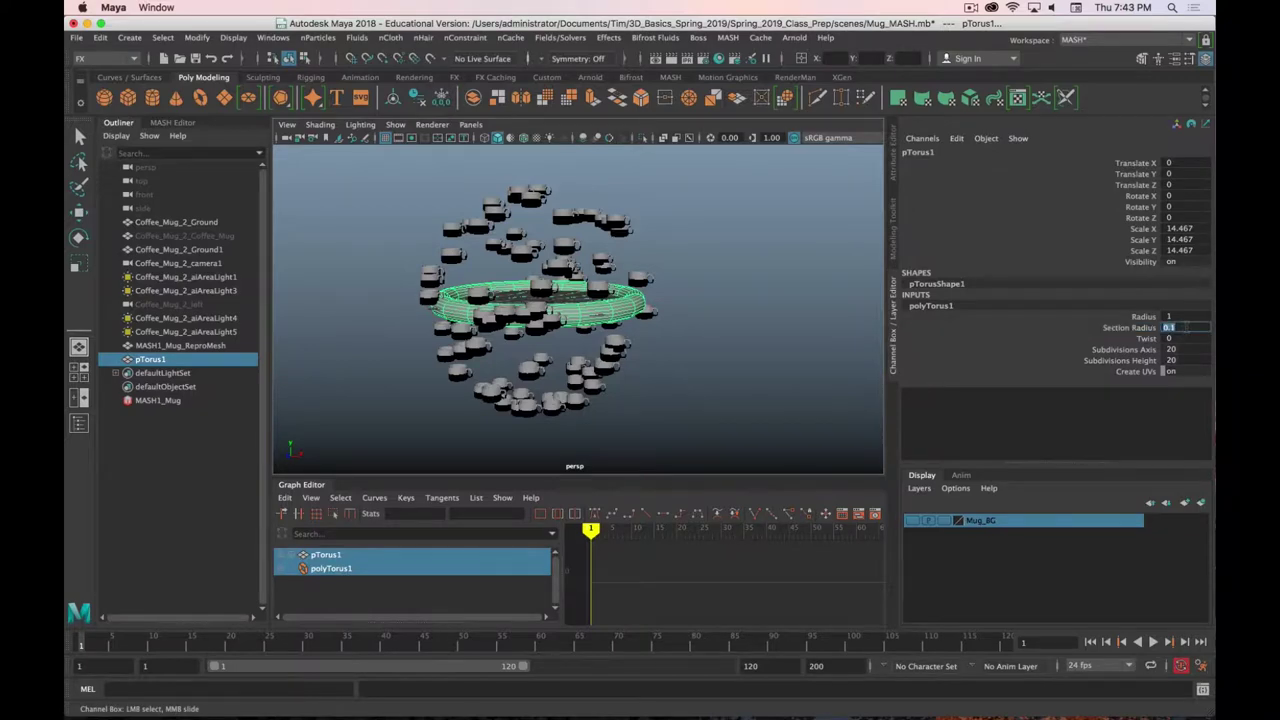
pyautogui.write('.2')
pyautogui.press('Return')
pyautogui.hotkey('shift', 'Tab')
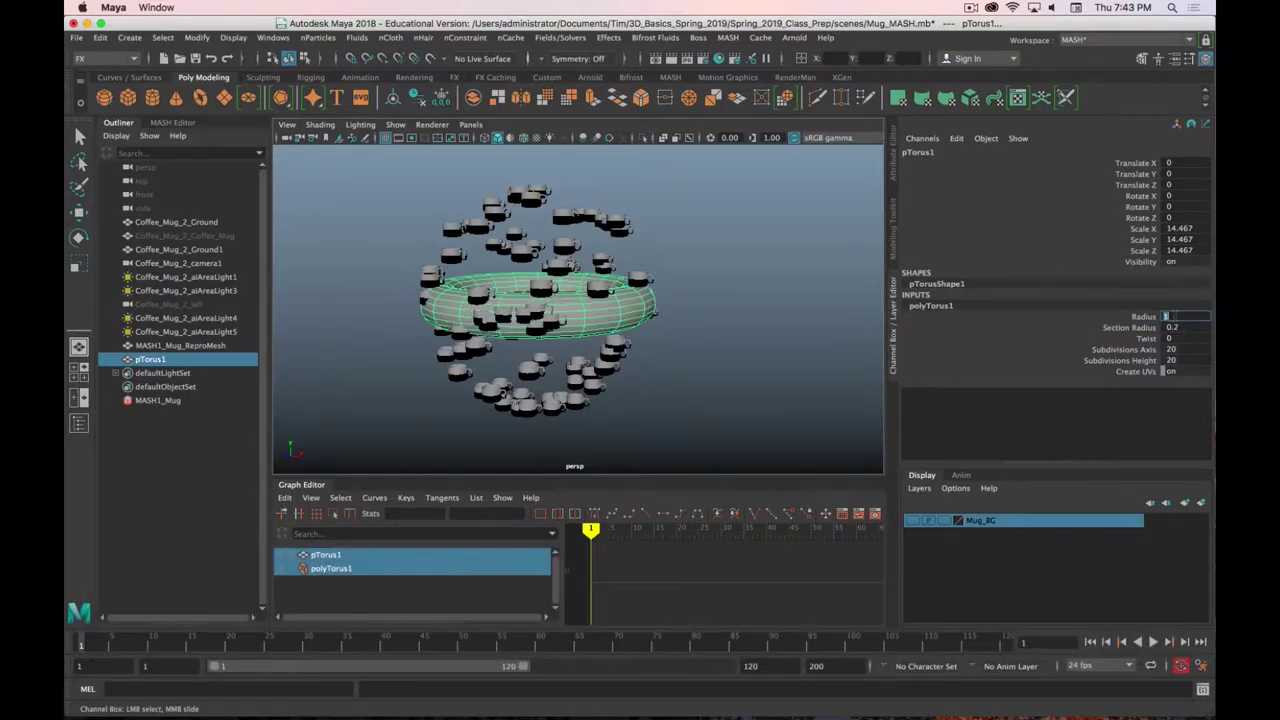
pyautogui.write('2')
pyautogui.press('Return')
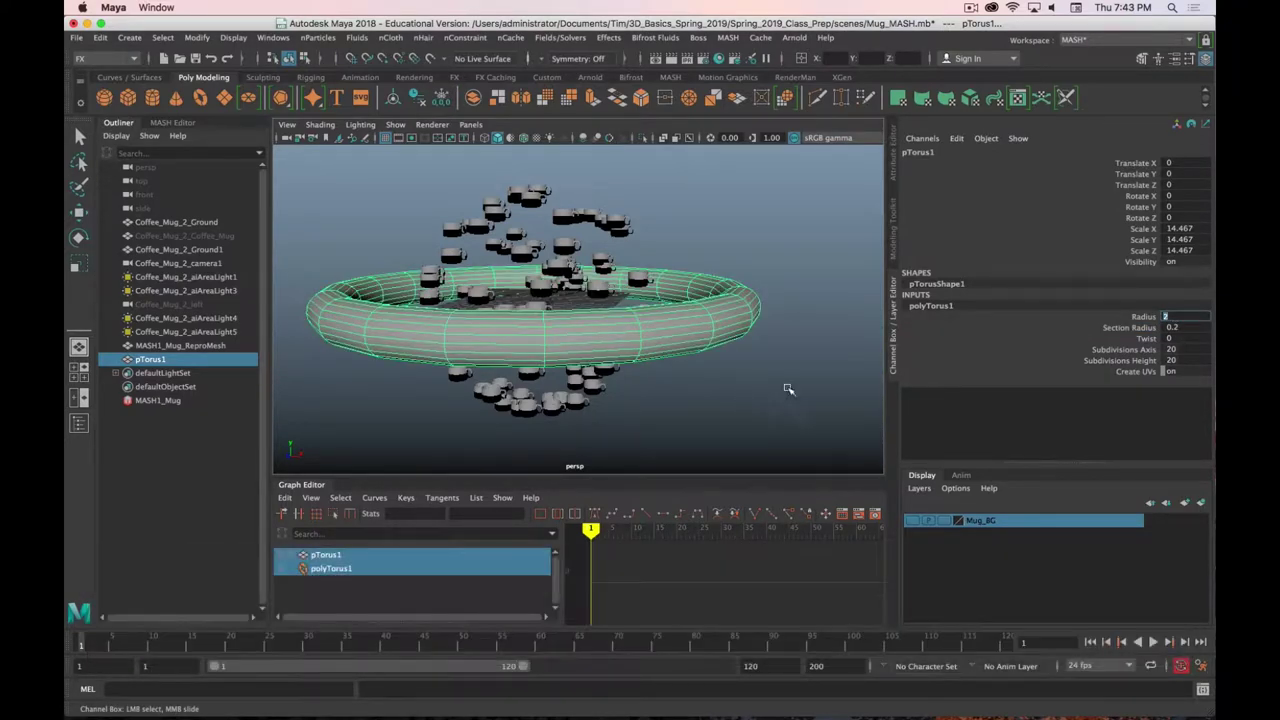
# Select MASH1_Mug and display its Distribute settings in the Attribute Editor
pyautogui.keyDown('alt'); pyautogui.moveTo(735, 215); pyautogui.dragTo(732, 258); pyautogui.keyUp('alt')
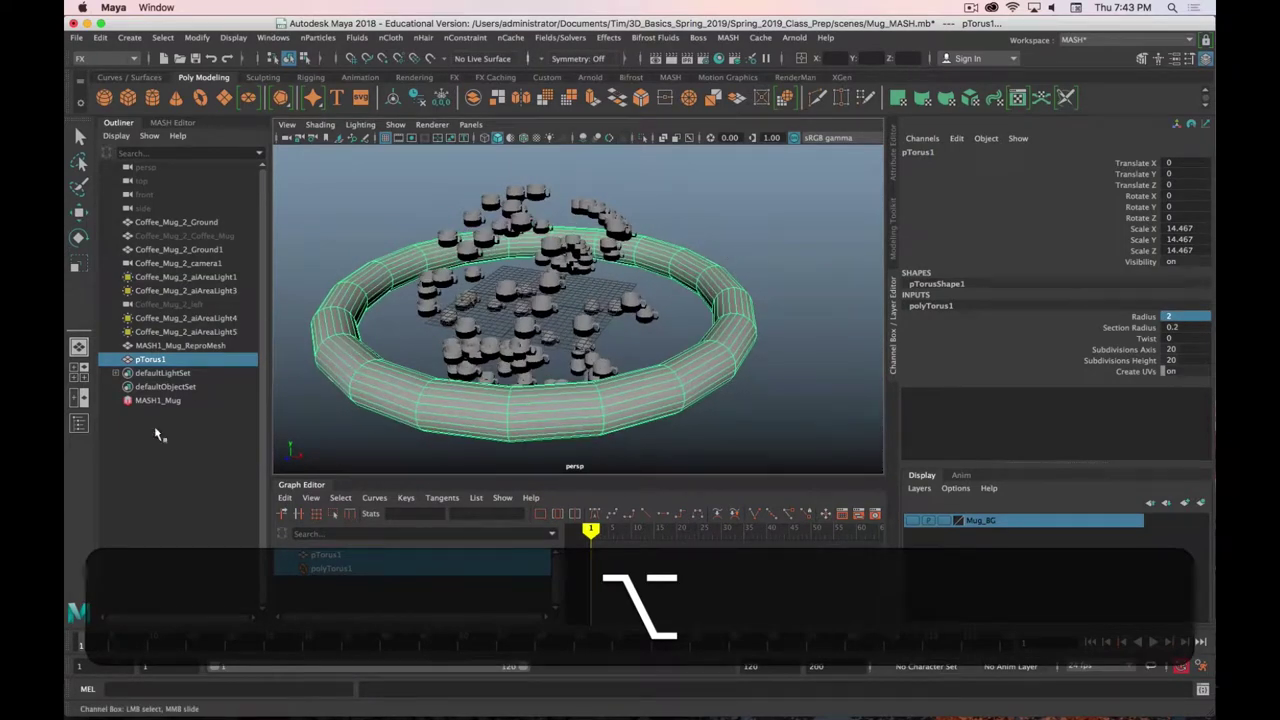
pyautogui.click(160, 401)
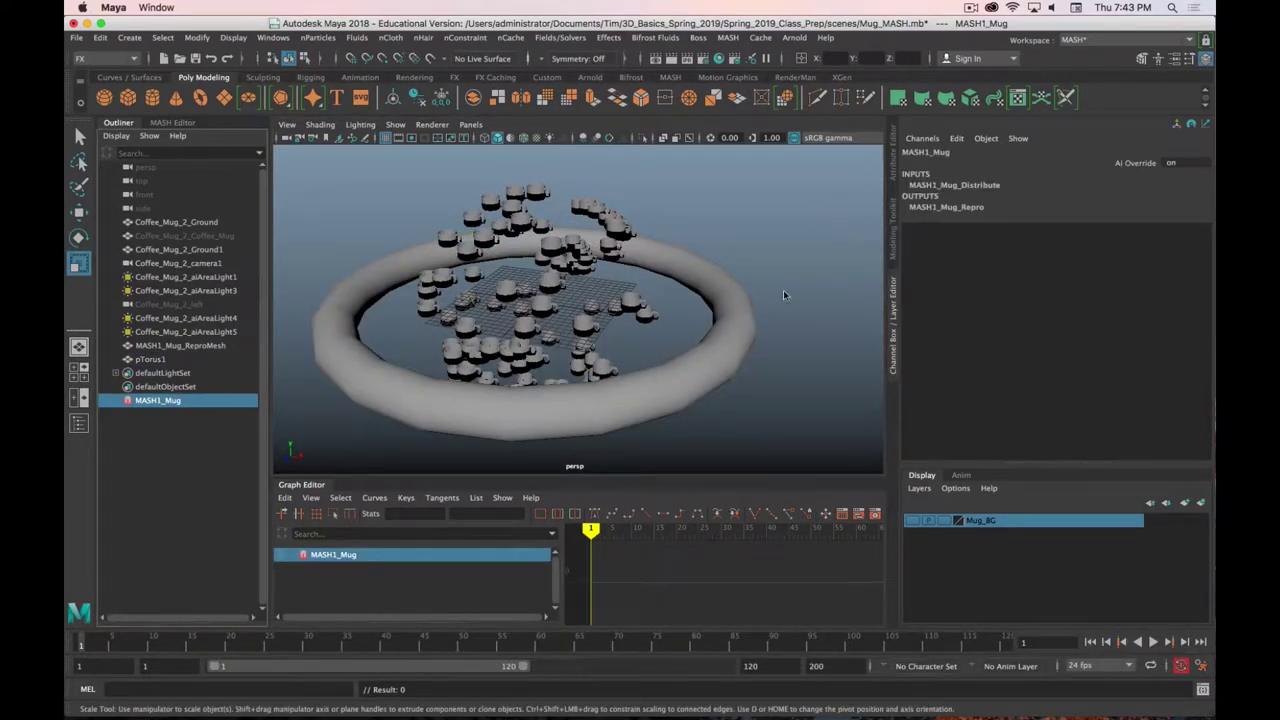
pyautogui.click(894, 165)
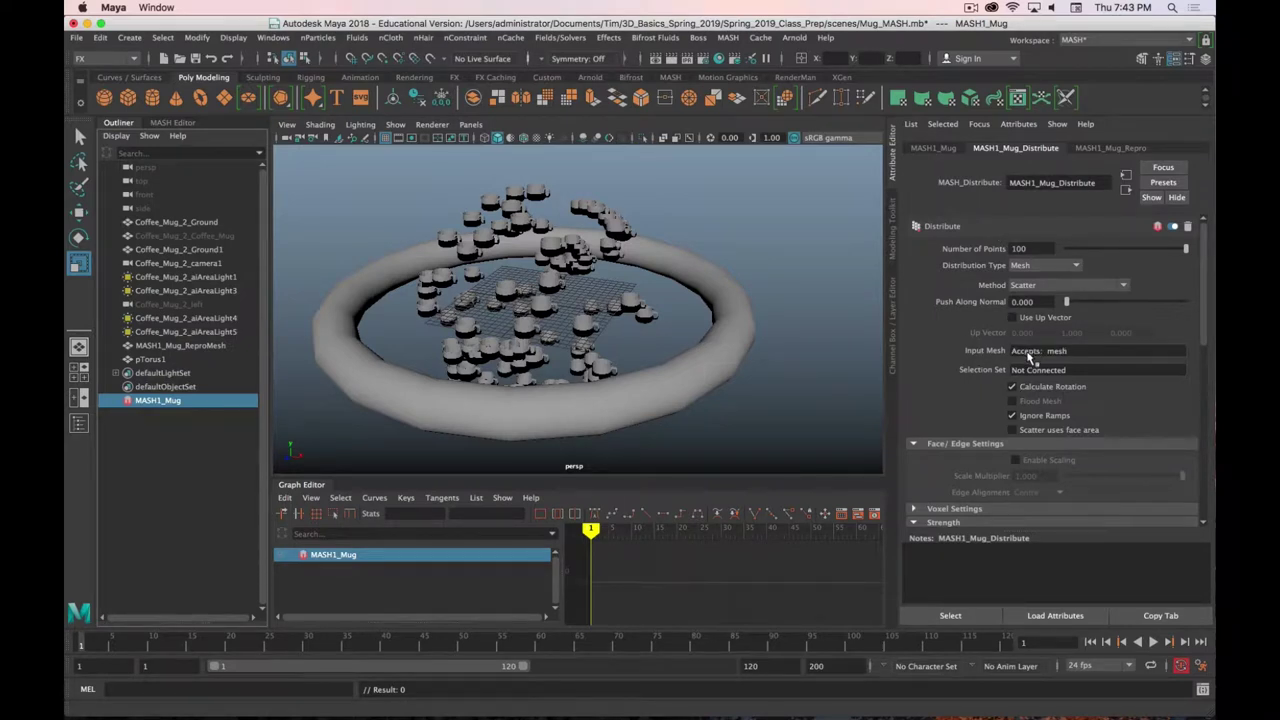
# Connect pTorus1 as the Input Mesh of MASH1_Mug_Distribute
pyautogui.click(152, 360)
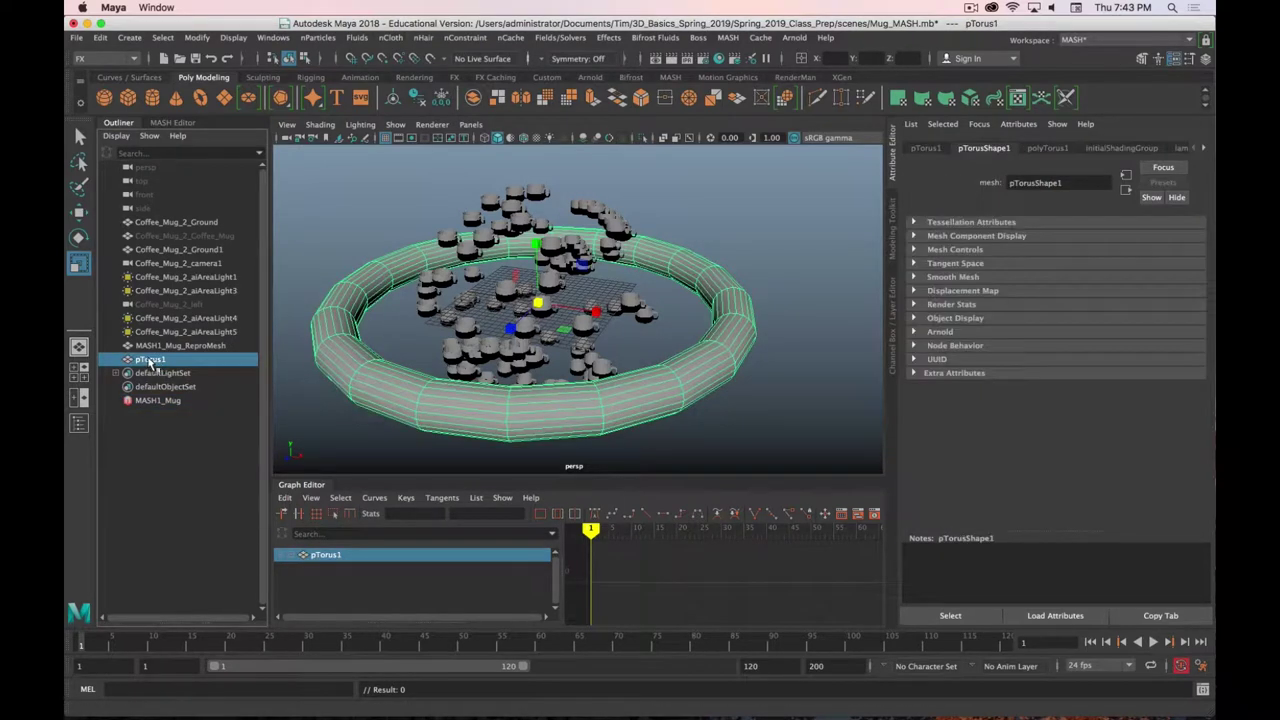
pyautogui.click(160, 401)
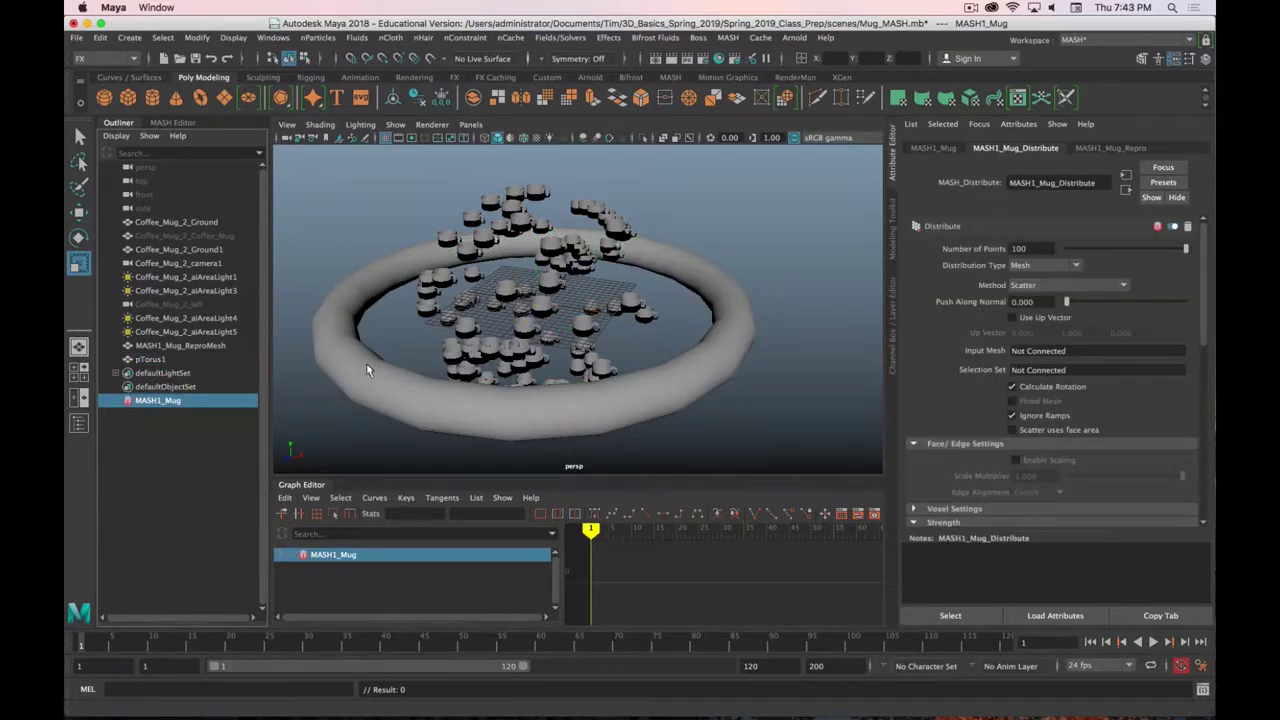
pyautogui.moveTo(154, 360); pyautogui.dragTo(1045, 358, button='middle')
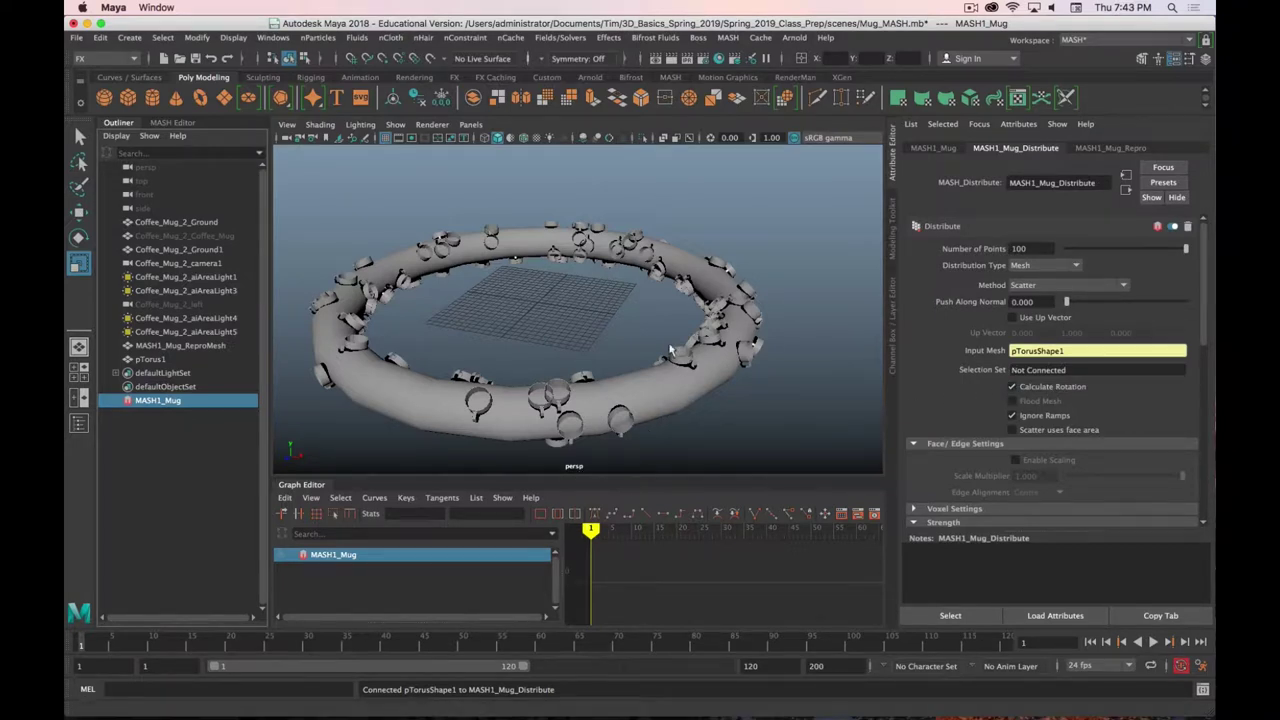
# Scale the torus down and hide it, leaving a ring of mugs, then reselect MASH1_Mug
pyautogui.click(655, 403)
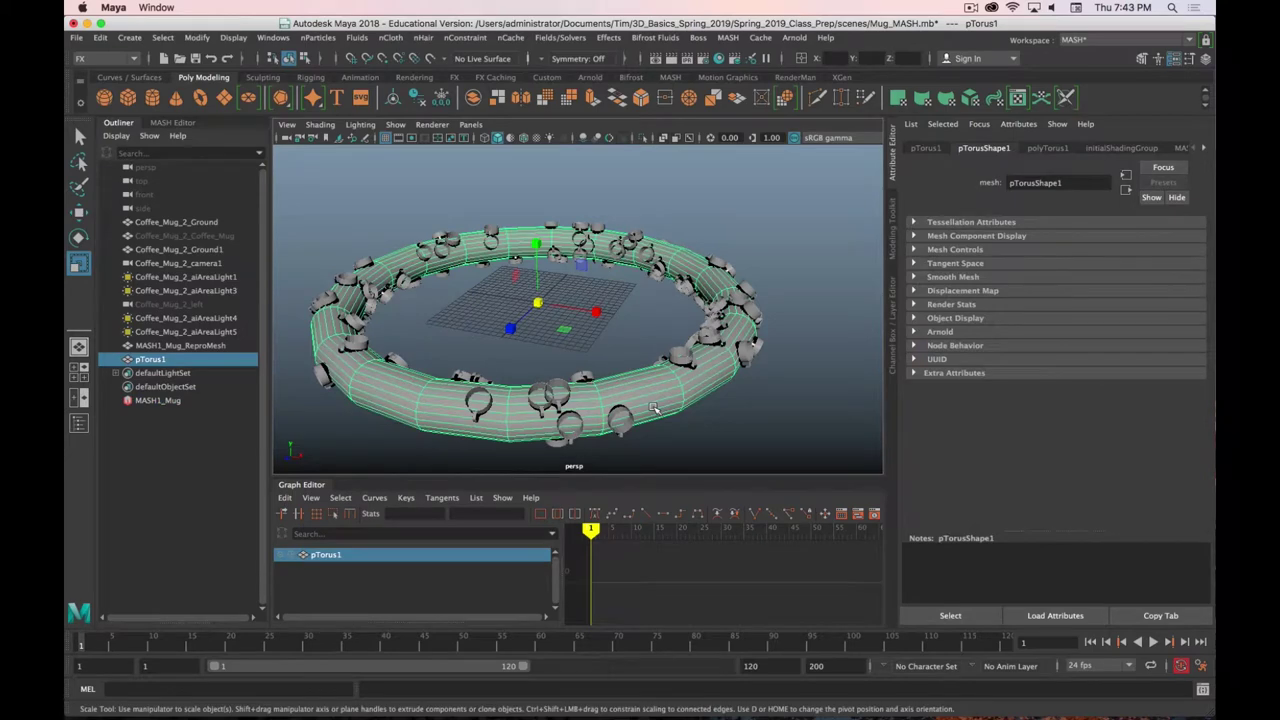
pyautogui.press('r')
pyautogui.moveTo(700, 406); pyautogui.dragTo(672, 383, button='middle')
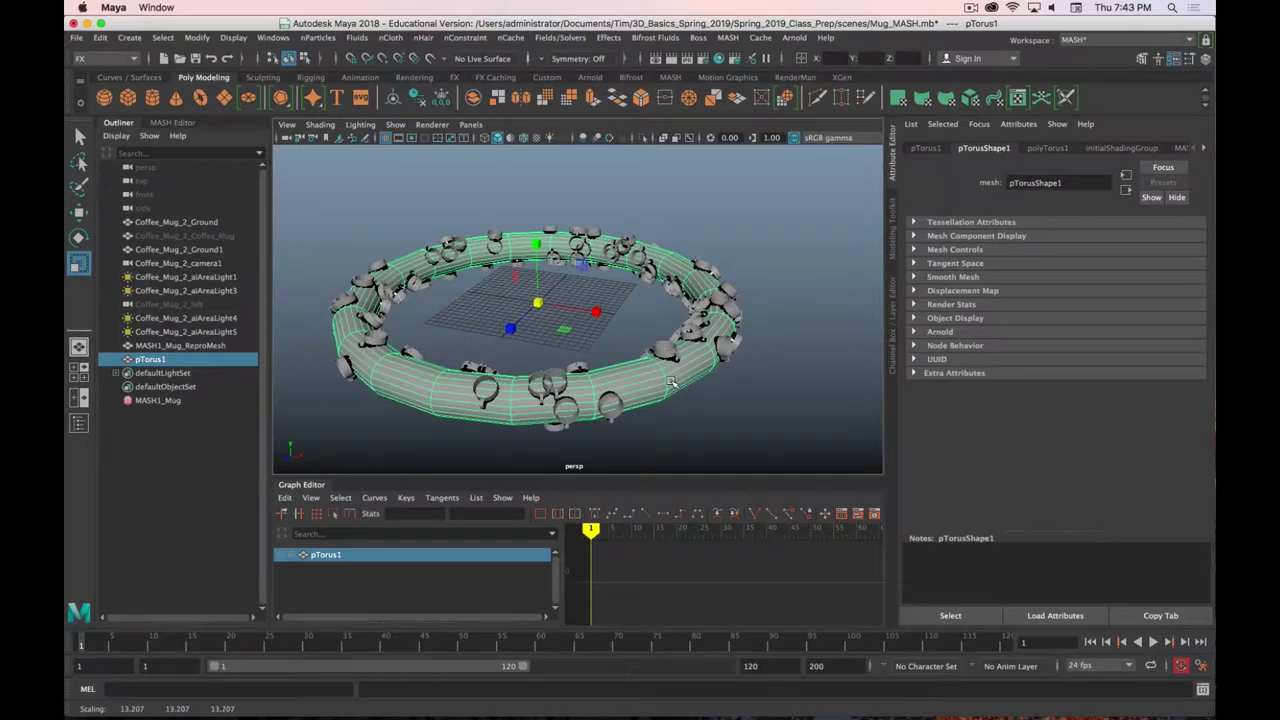
pyautogui.press('h')
pyautogui.keyDown('alt'); pyautogui.moveTo(655, 401); pyautogui.dragTo(638, 346); pyautogui.keyUp('alt')
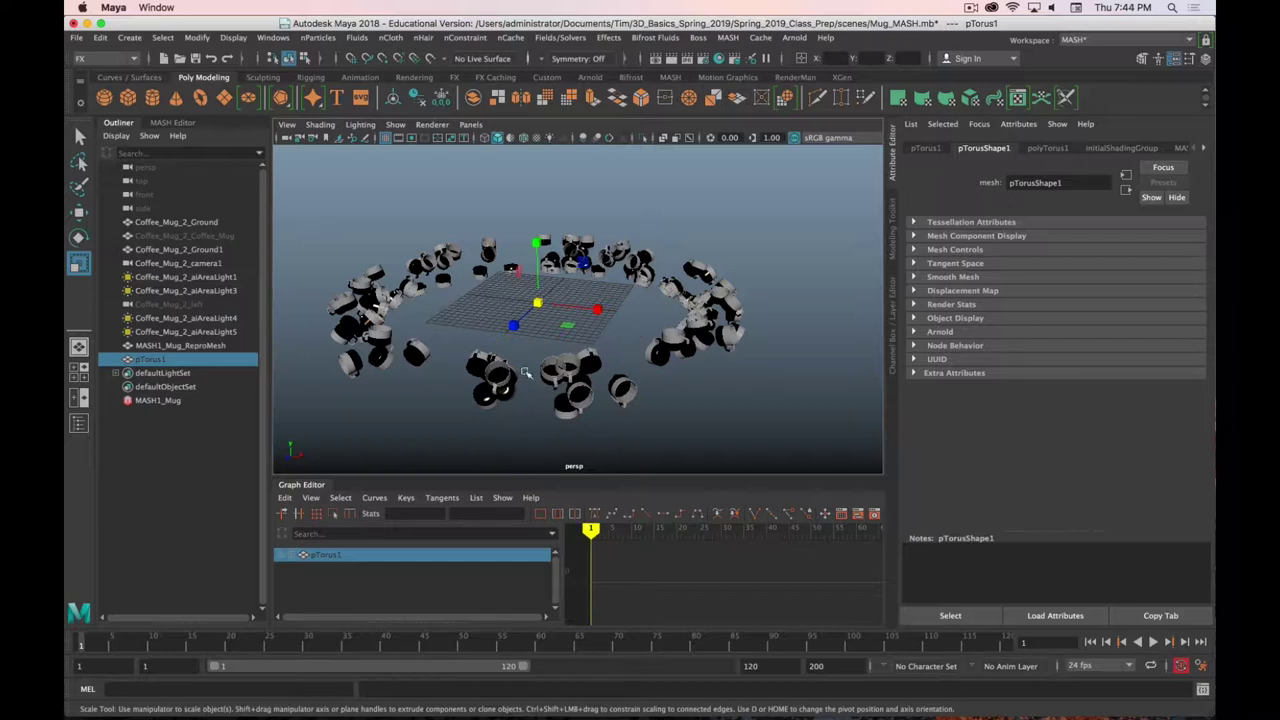
pyautogui.click(156, 401)
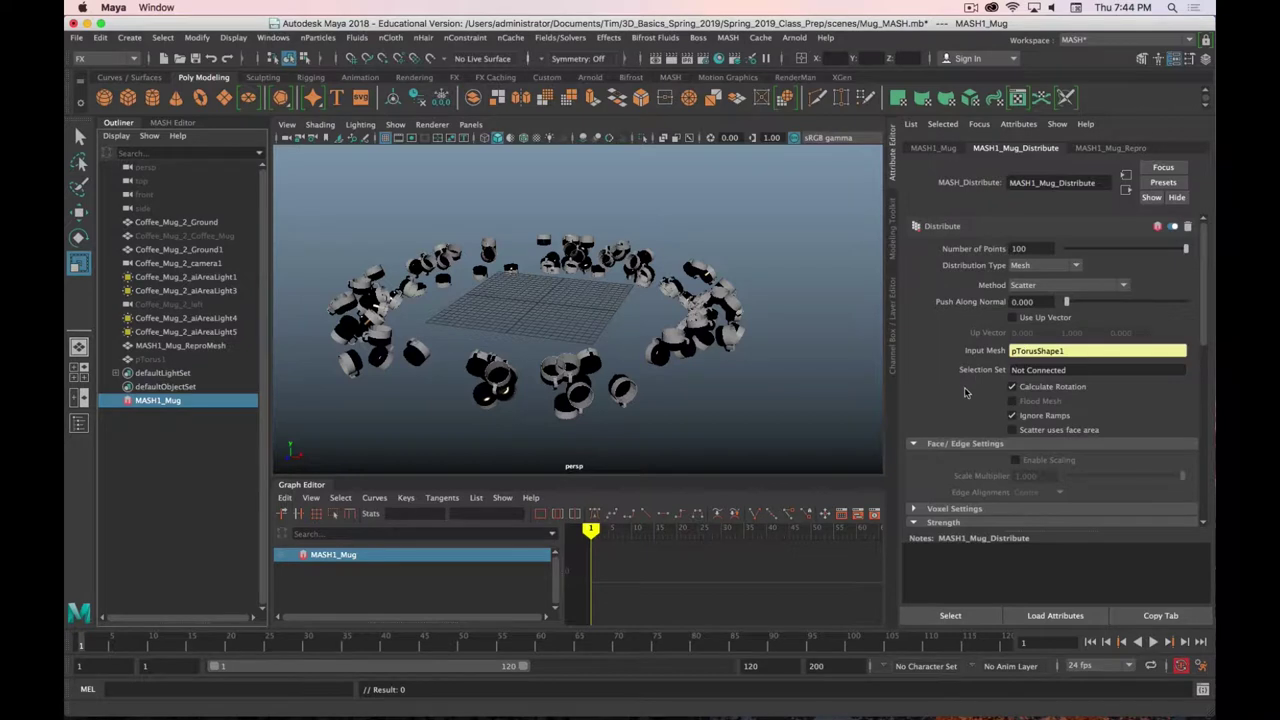
pyautogui.scroll(-2, 965, 393)
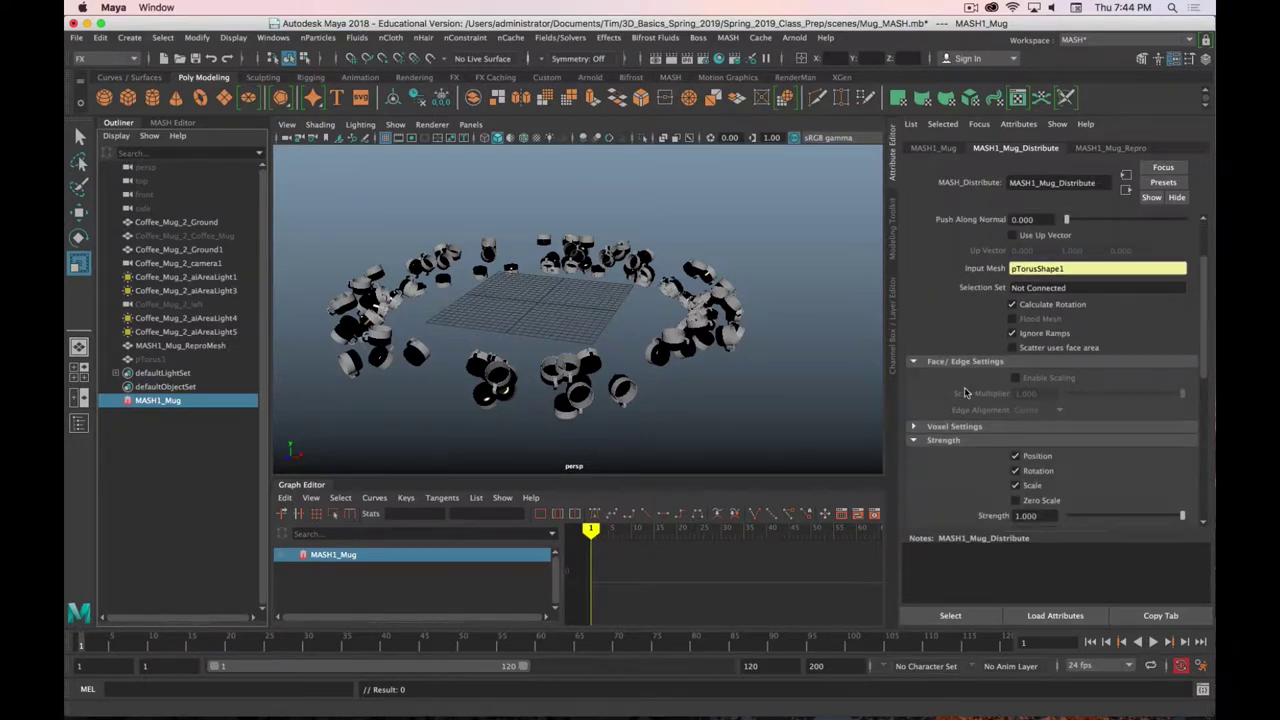
pyautogui.scroll(2, 965, 393)
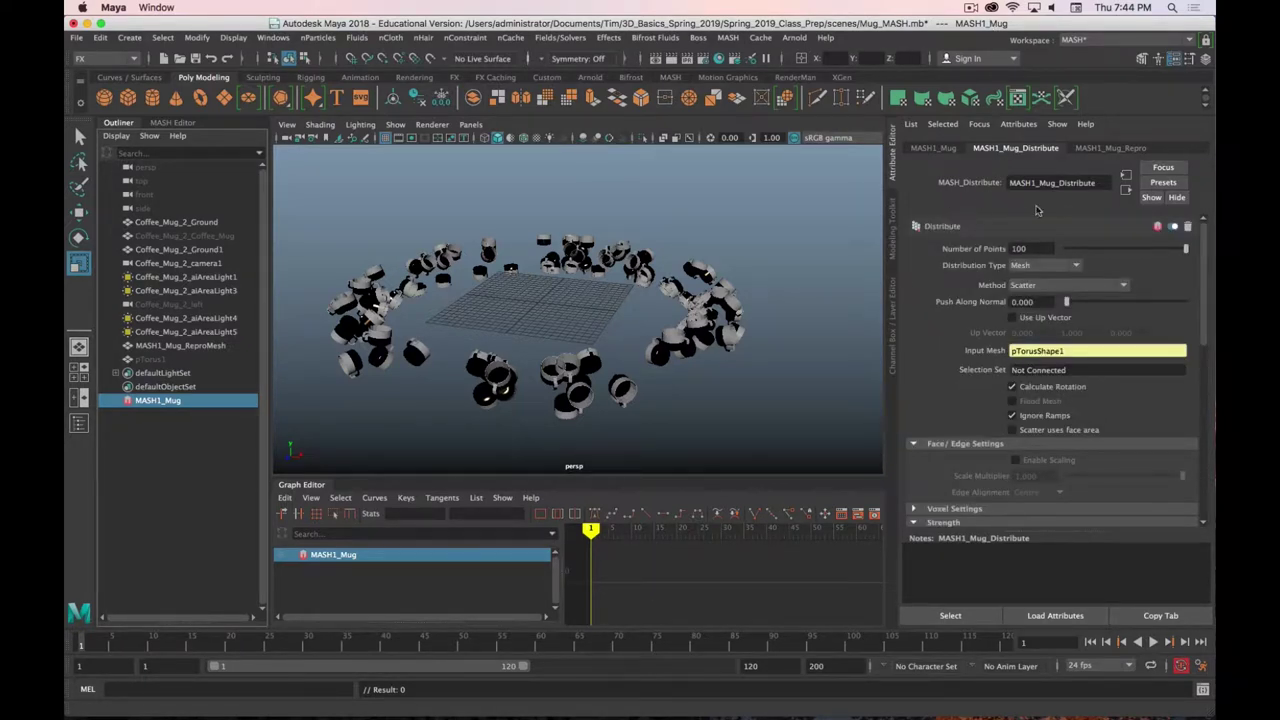
# Switch the mug distribution to Grid and enable Center Distribution
pyautogui.click(1070, 269)
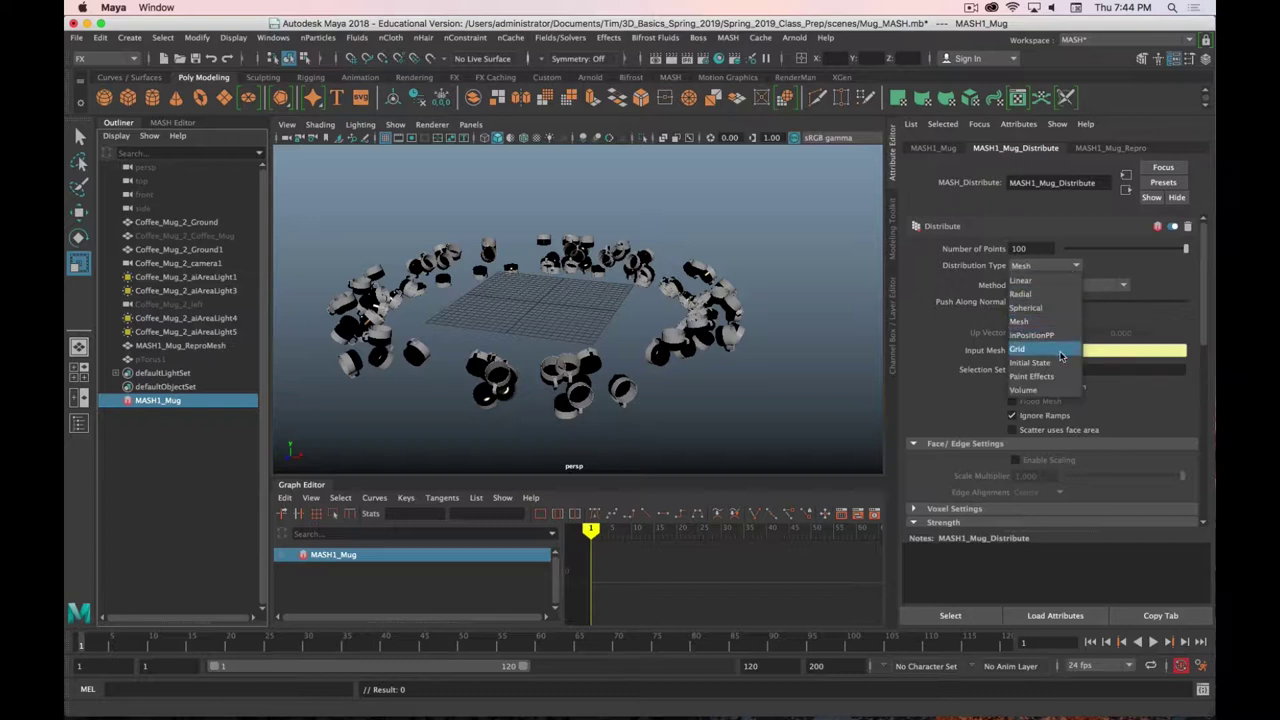
pyautogui.click(1061, 357)
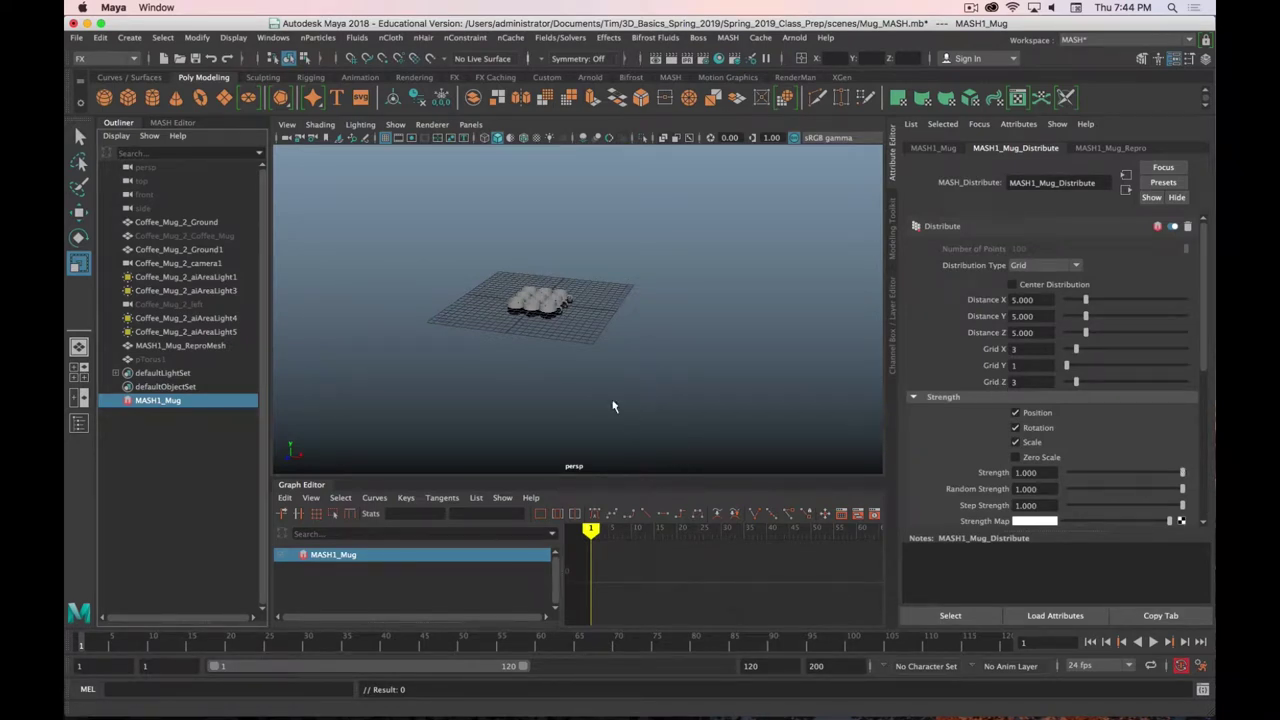
pyautogui.scroll(5, 614, 400)
pyautogui.keyDown('alt'); pyautogui.moveTo(614, 386); pyautogui.dragTo(640, 380); pyautogui.keyUp('alt')
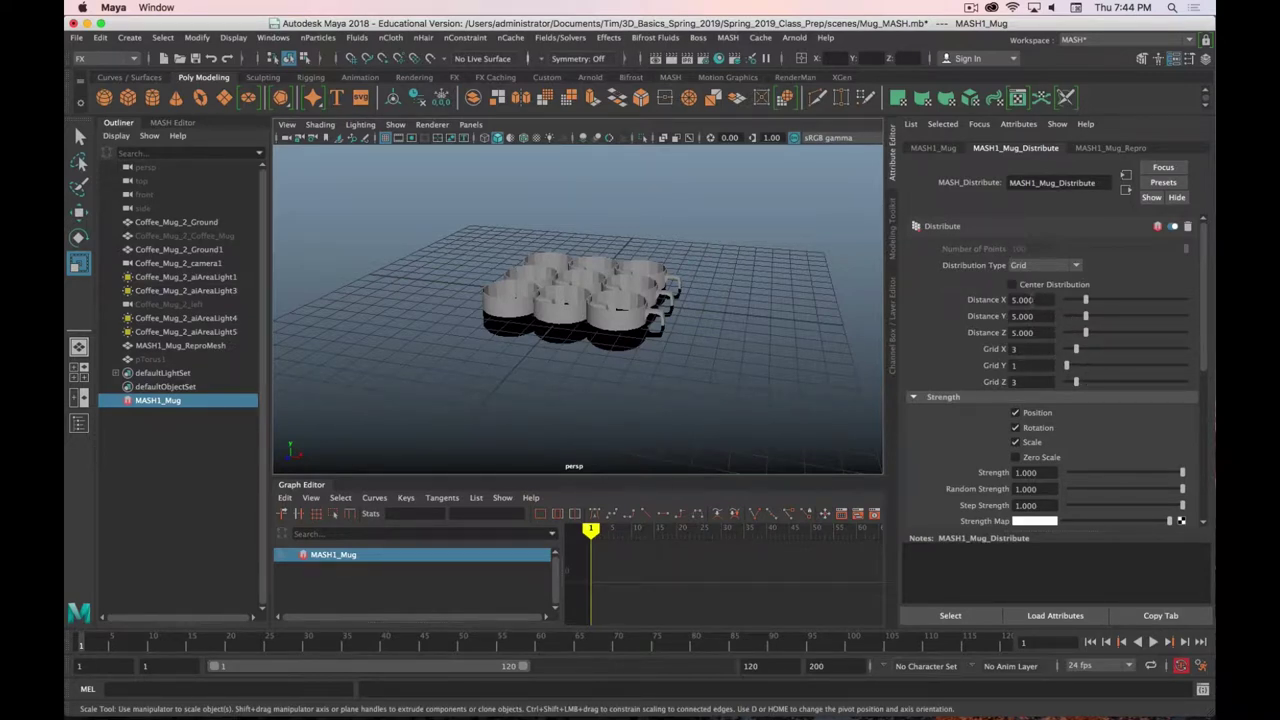
pyautogui.click(1012, 285)
# Raise Grid Y to 7 layers and spread the spacing (Distance X 9.591, Y 16.570, Z 8.023)
pyautogui.scroll(-1, 977, 345)
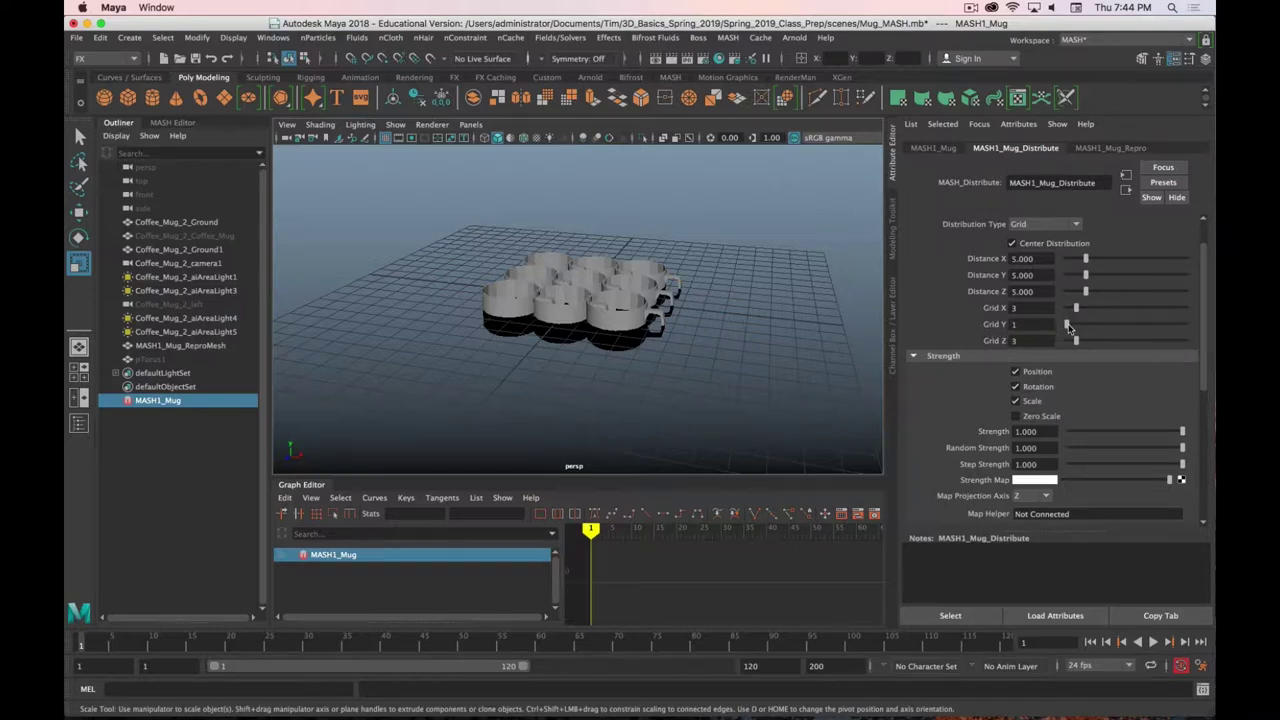
pyautogui.moveTo(1068, 328); pyautogui.dragTo(1096, 325)
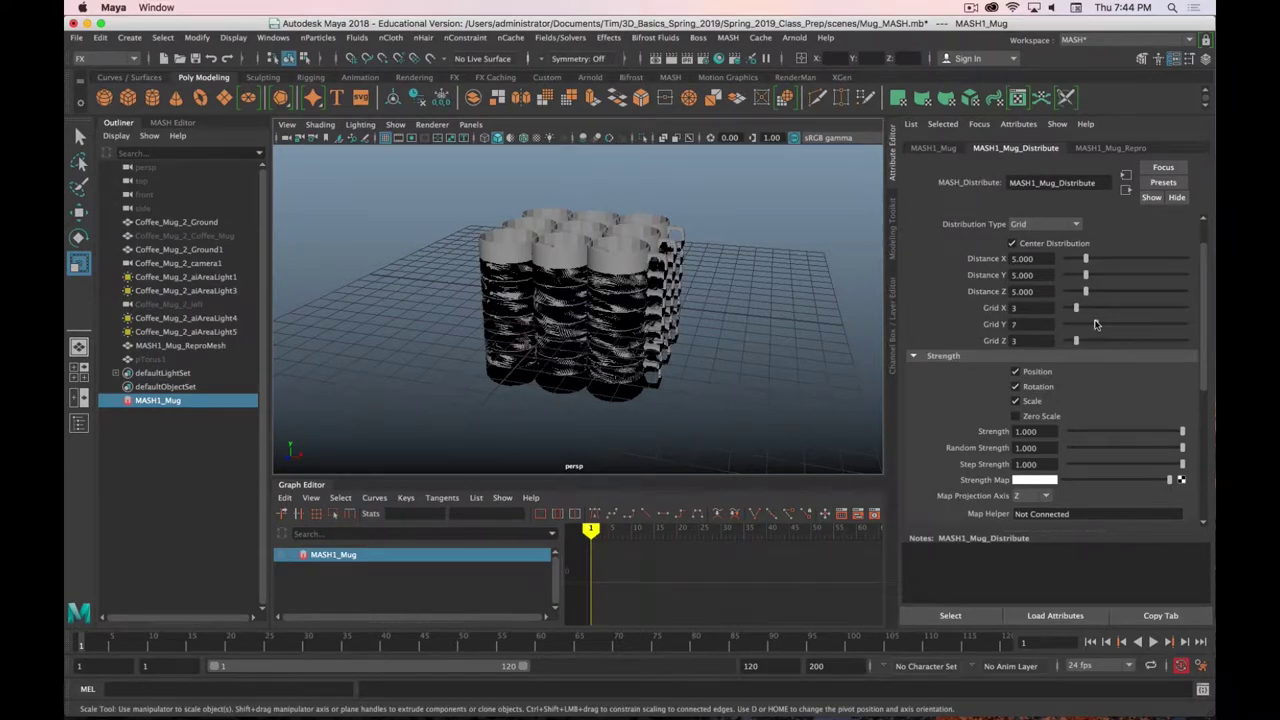
pyautogui.moveTo(1087, 277)
pyautogui.mouseDown()
pyautogui.moveTo(1132, 277)
pyautogui.moveTo(1092, 292)
pyautogui.moveTo(1092, 258)
pyautogui.moveTo(1104, 258)
pyautogui.mouseUp()
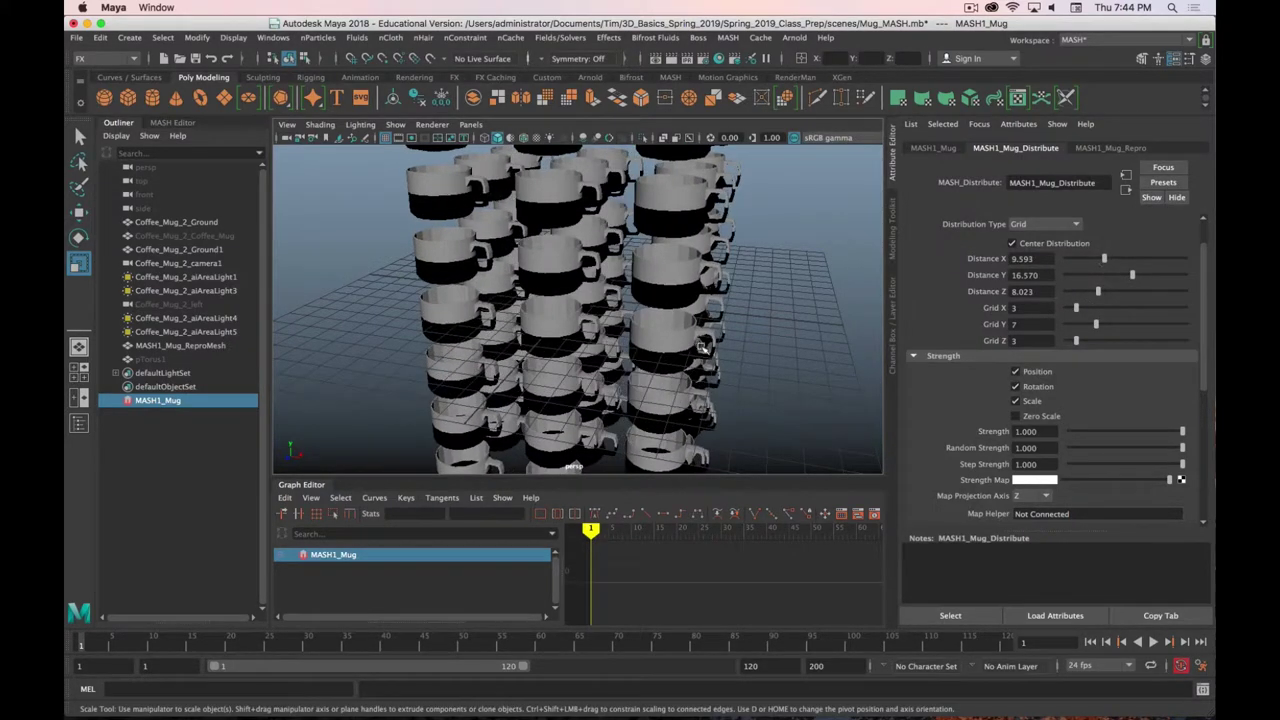
# Turn off the viewport ground grid and drop Step Strength to 0.778, thinning the top mugs
pyautogui.scroll(-5, 703, 345)
pyautogui.moveTo(694, 366)
pyautogui.keyDown('alt'); pyautogui.mouseDown()
pyautogui.moveTo(663, 391)
pyautogui.moveTo(664, 415)
pyautogui.moveTo(697, 310)
pyautogui.moveTo(449, 374)
pyautogui.moveTo(456, 412)
pyautogui.moveTo(709, 363)
pyautogui.moveTo(688, 367)
pyautogui.mouseUp(); pyautogui.keyUp('alt')
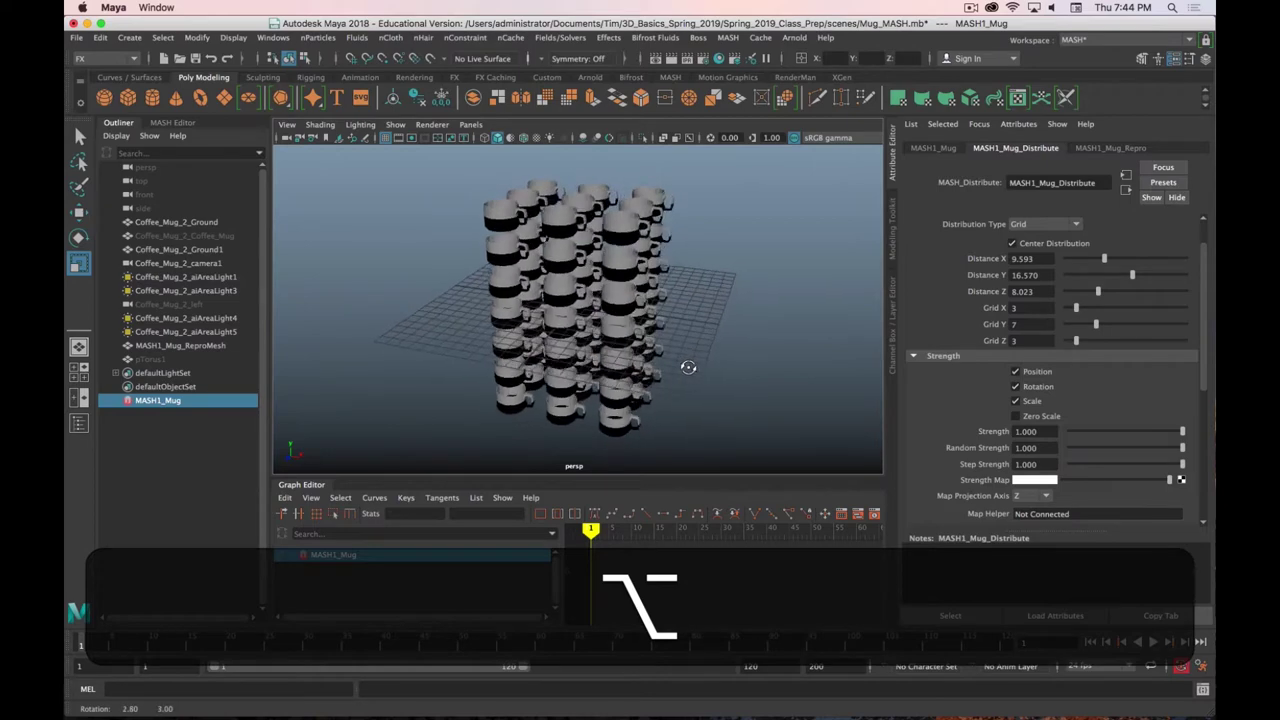
pyautogui.click(385, 138)
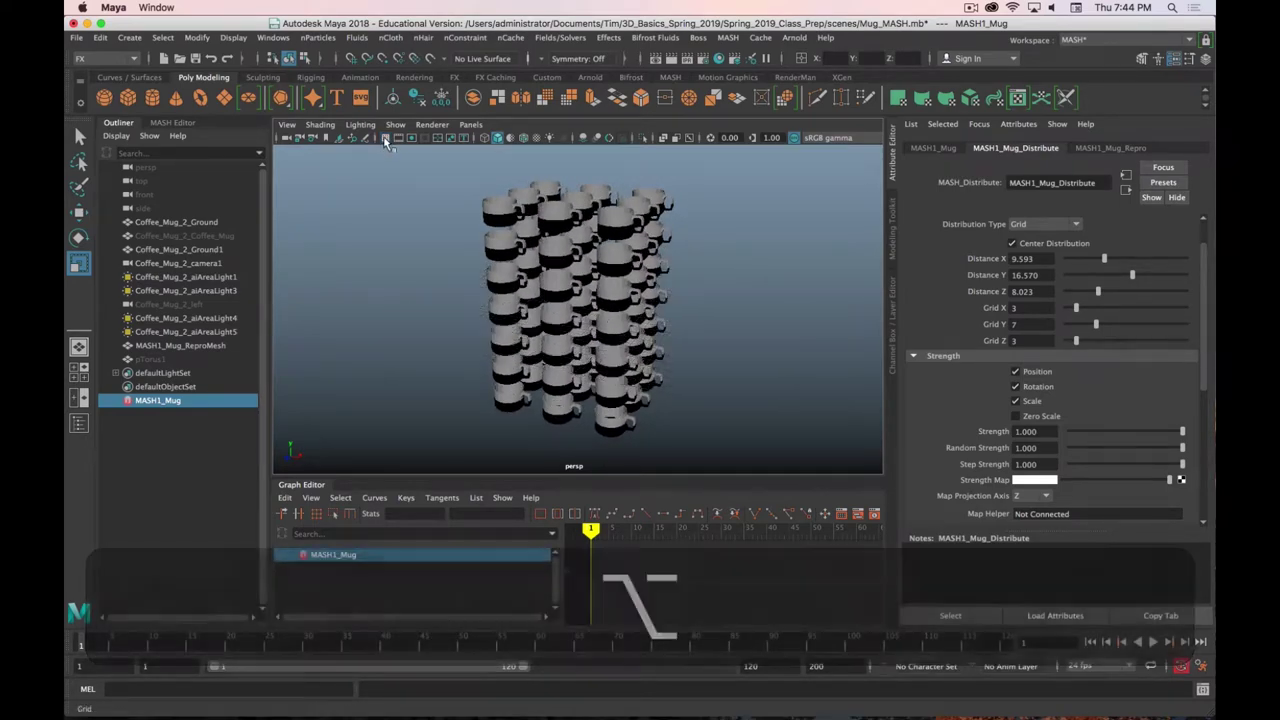
pyautogui.keyDown('alt'); pyautogui.moveTo(762, 391); pyautogui.dragTo(726, 372); pyautogui.keyUp('alt')
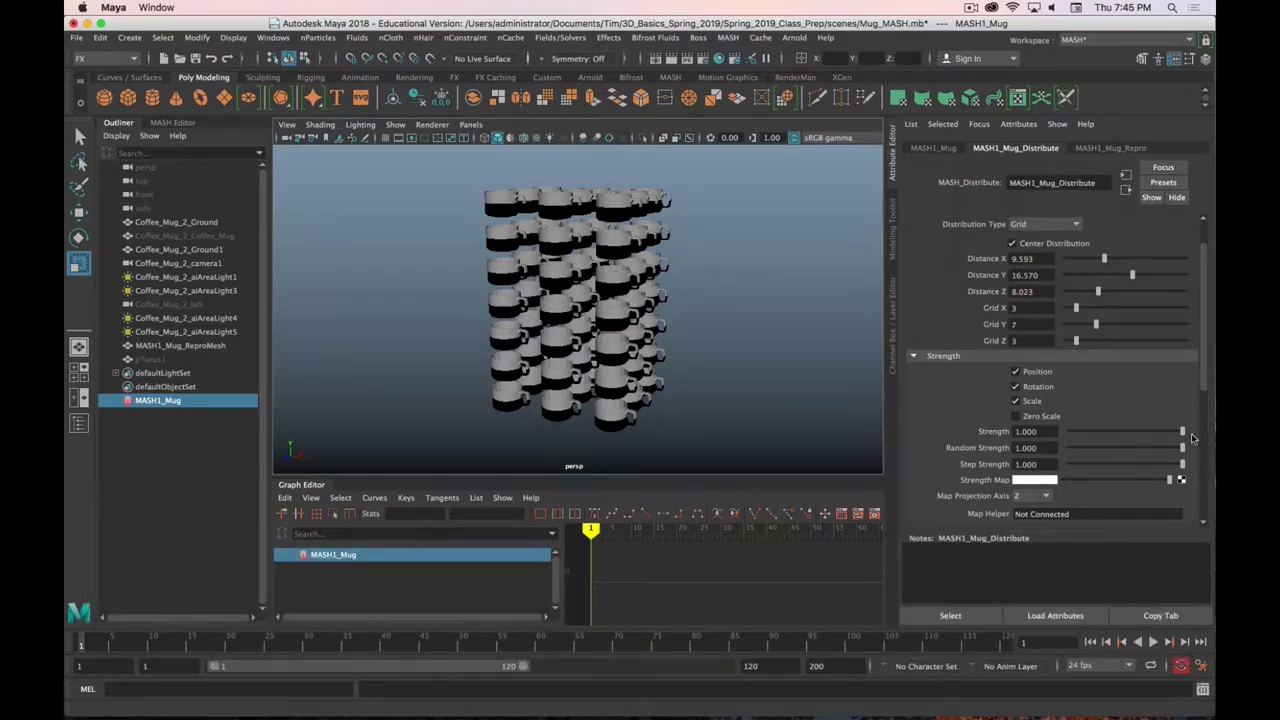
pyautogui.moveTo(1183, 432); pyautogui.dragTo(1169, 478)
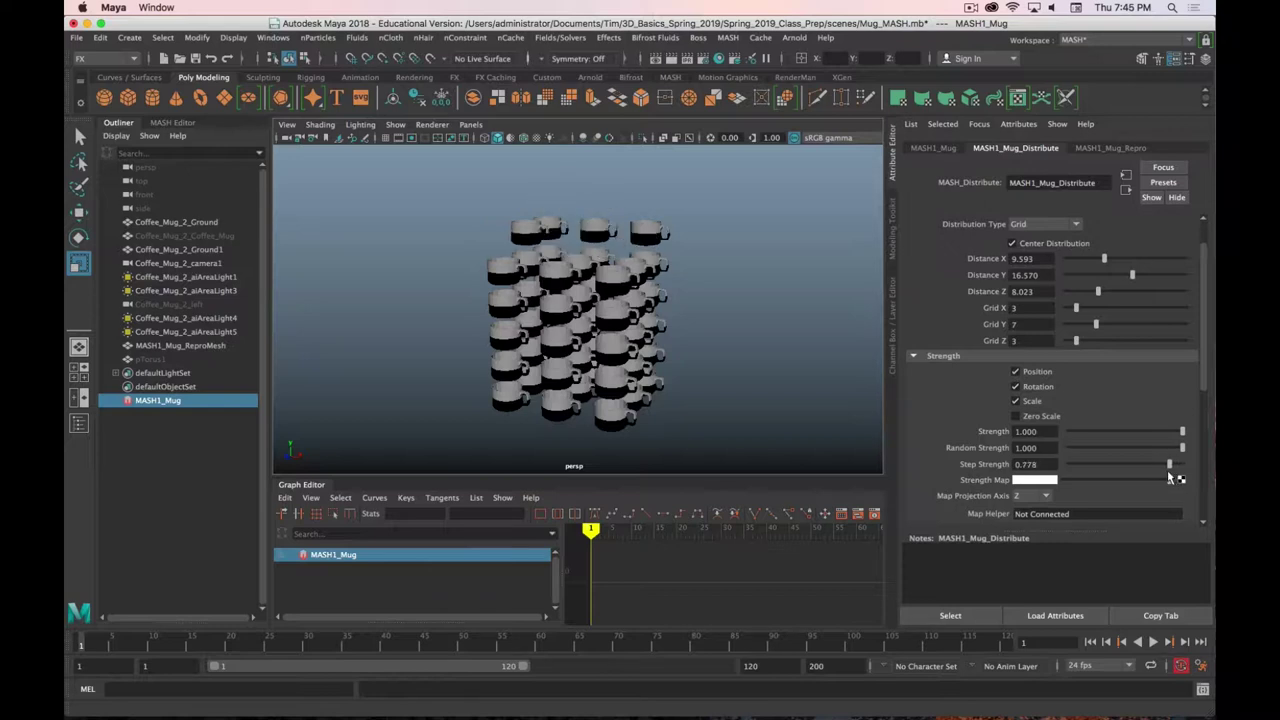
# Return Step Strength to 1.000, then collapse the Ramps and Advanced sections
pyautogui.moveTo(1170, 478); pyautogui.dragTo(1192, 477)
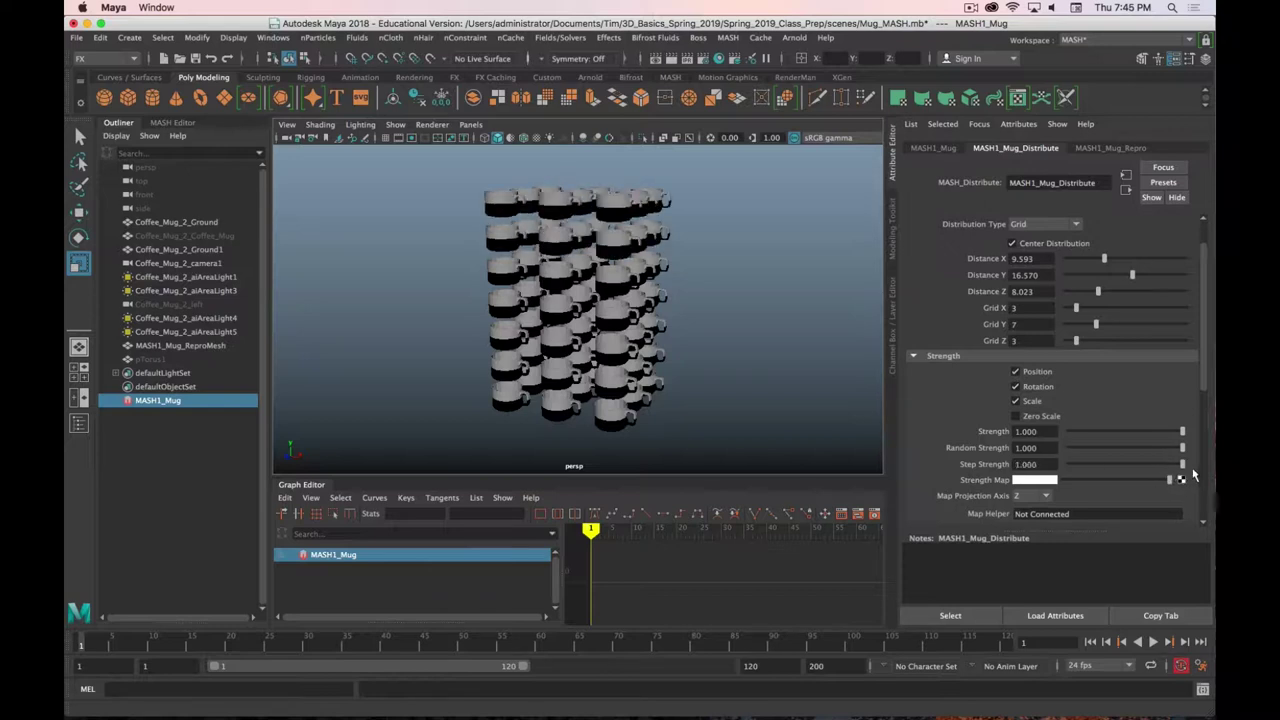
pyautogui.scroll(-5, 945, 380)
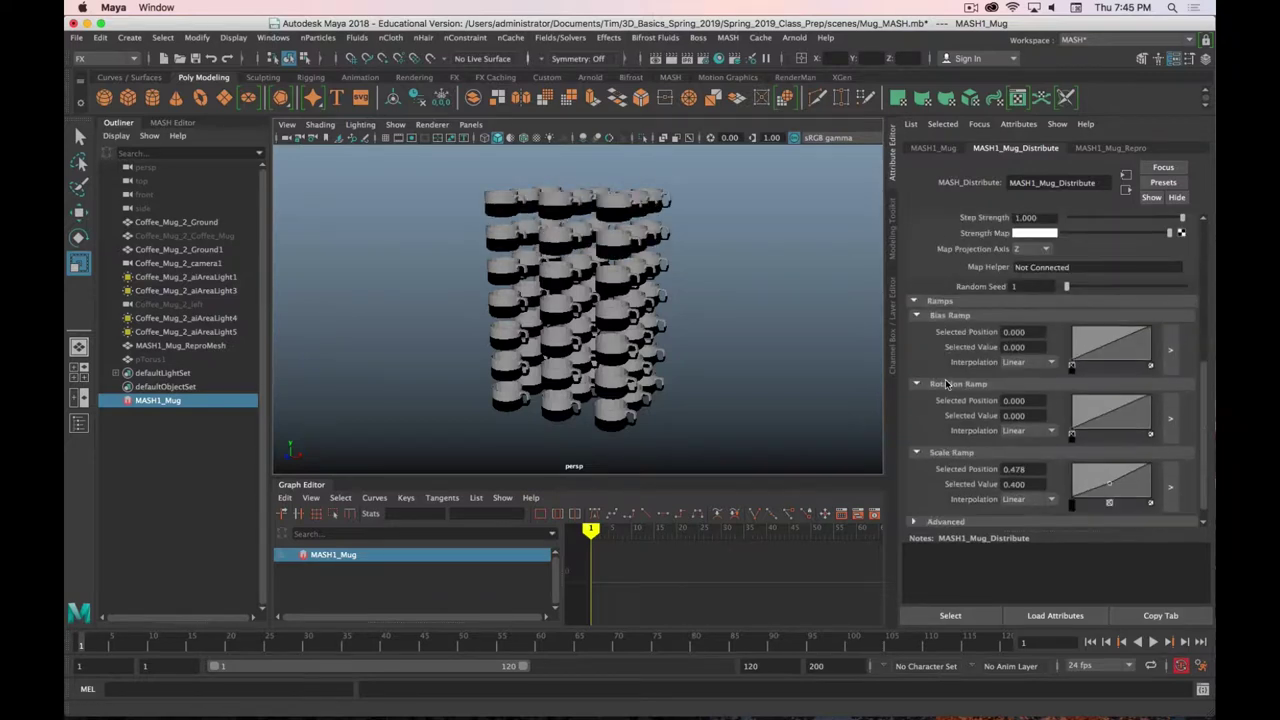
pyautogui.scroll(-1, 946, 385)
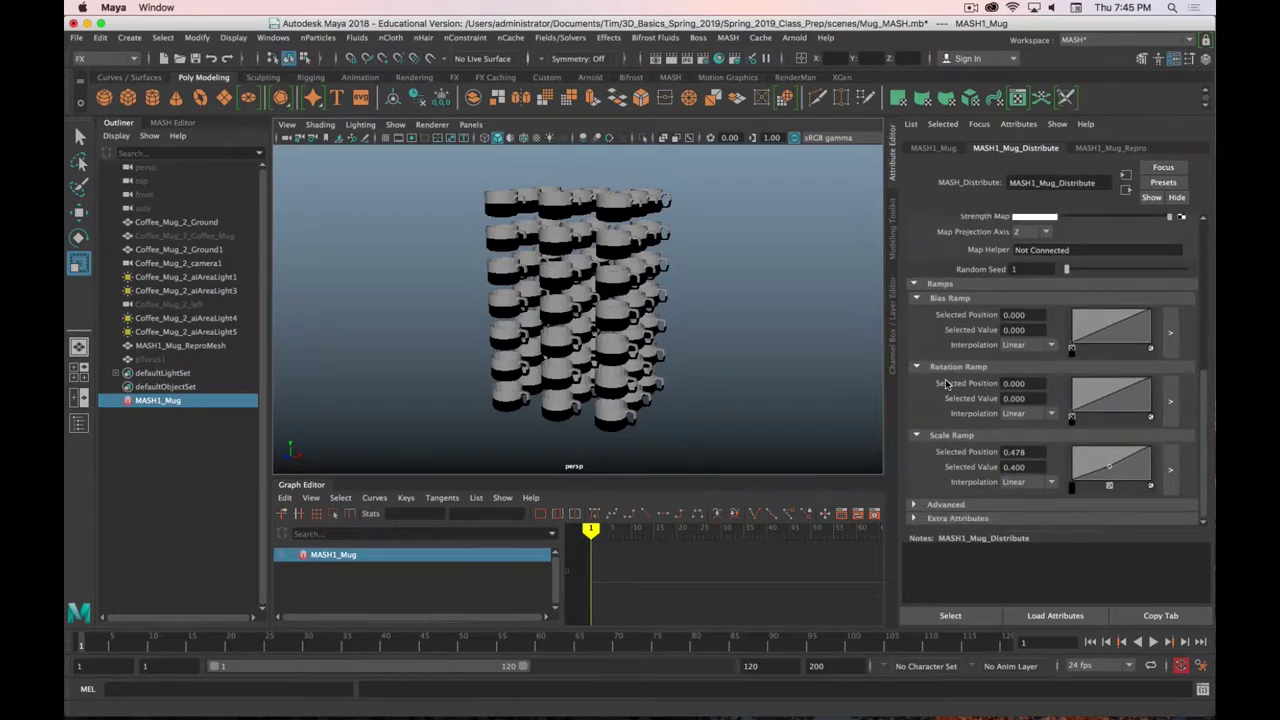
pyautogui.click(914, 285)
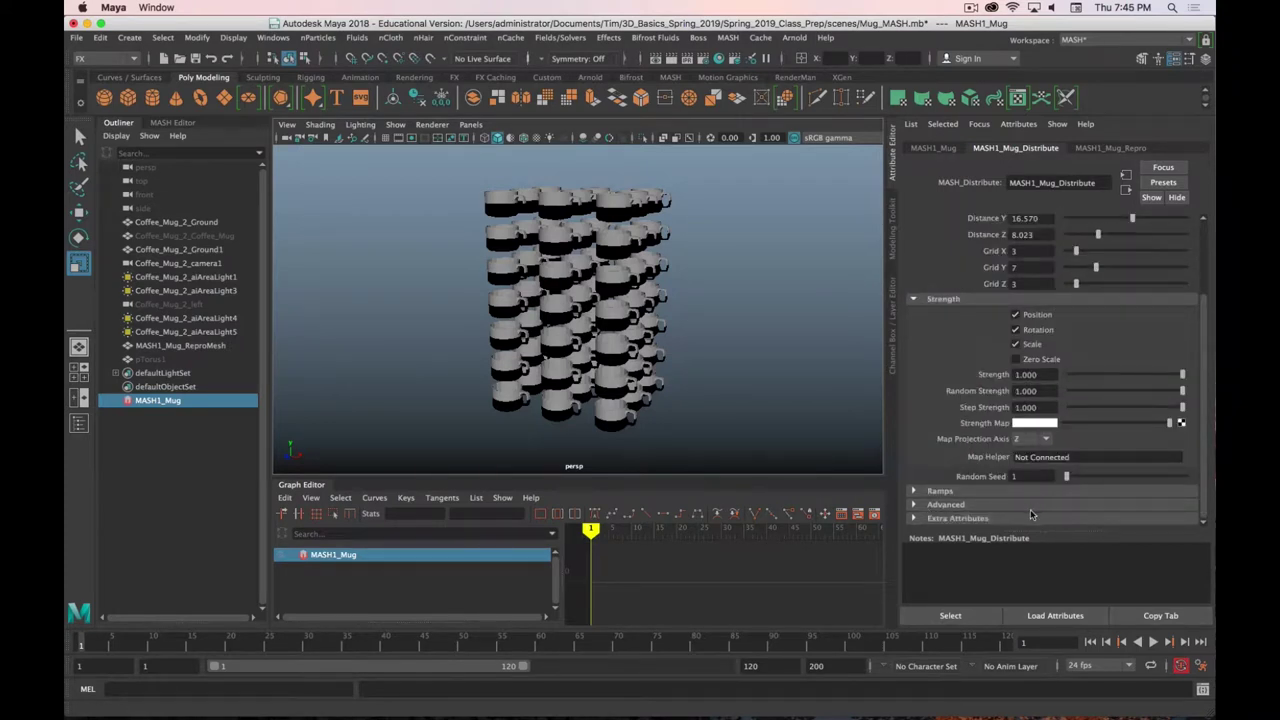
pyautogui.click(945, 504)
pyautogui.click(955, 486)
pyautogui.scroll(3, 958, 460)
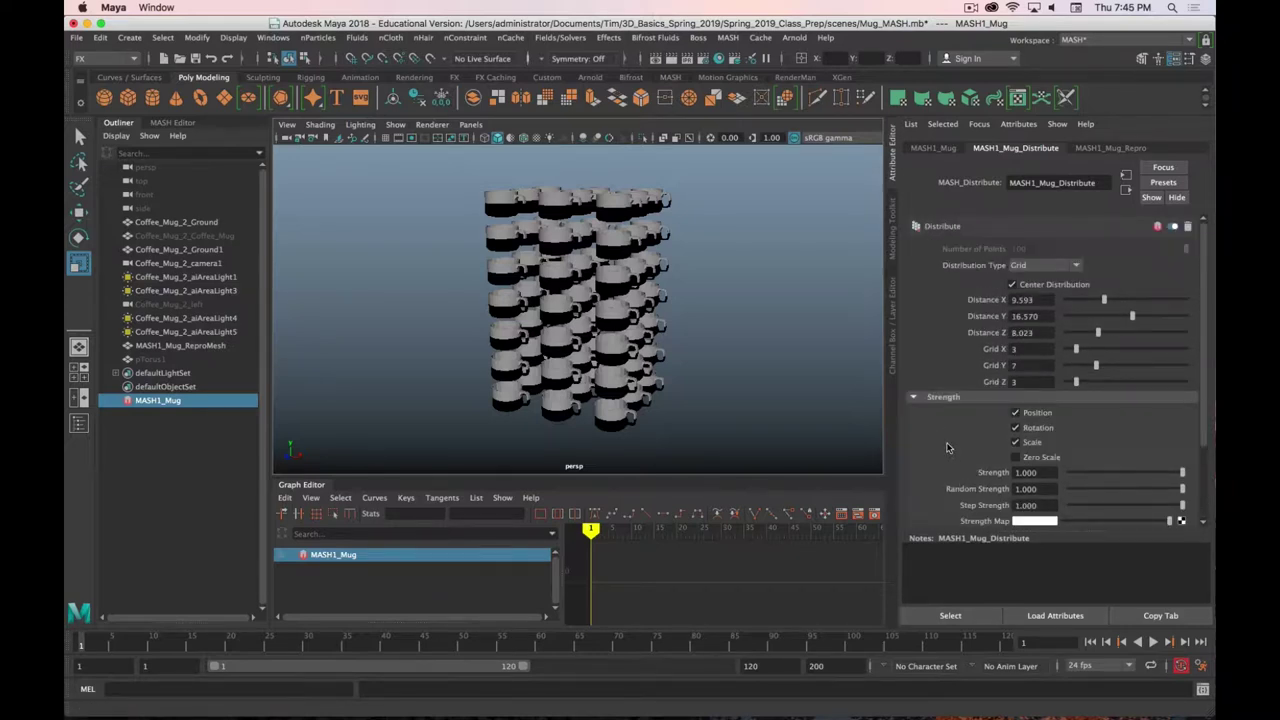
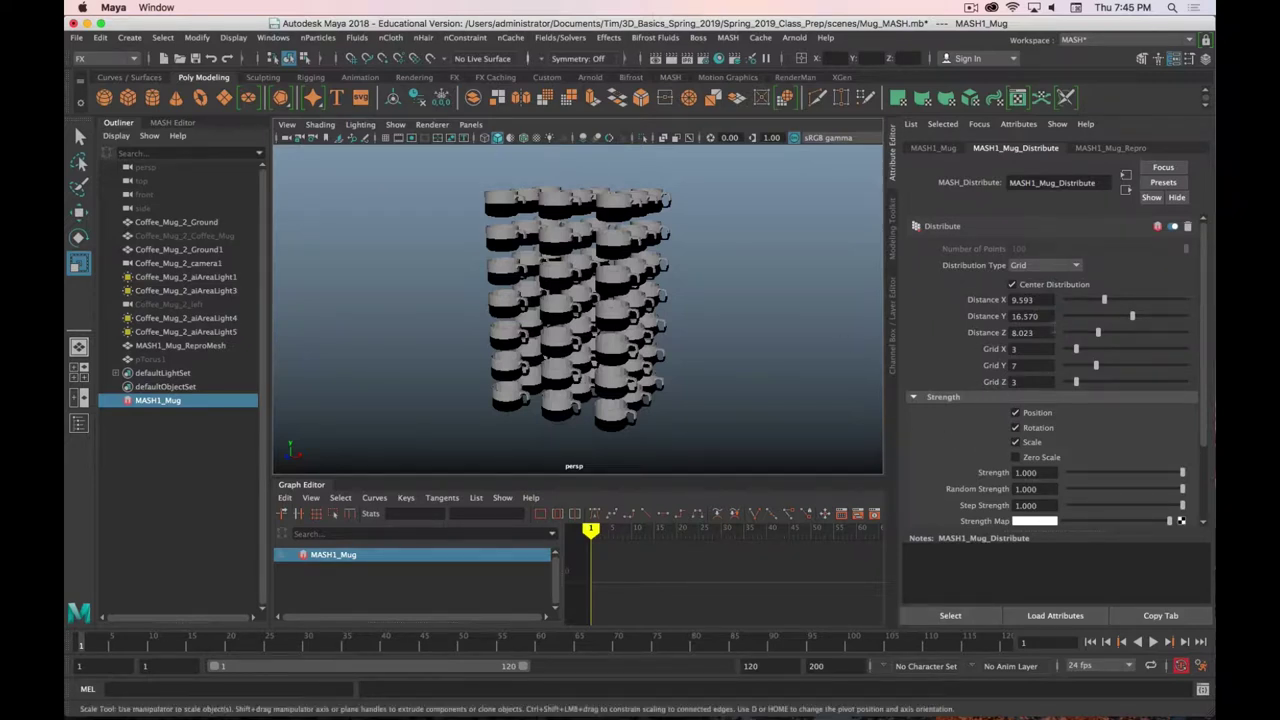
# Add an Orient node to the mug network, keep Aim at Target mode and expand its options
pyautogui.click(933, 148)
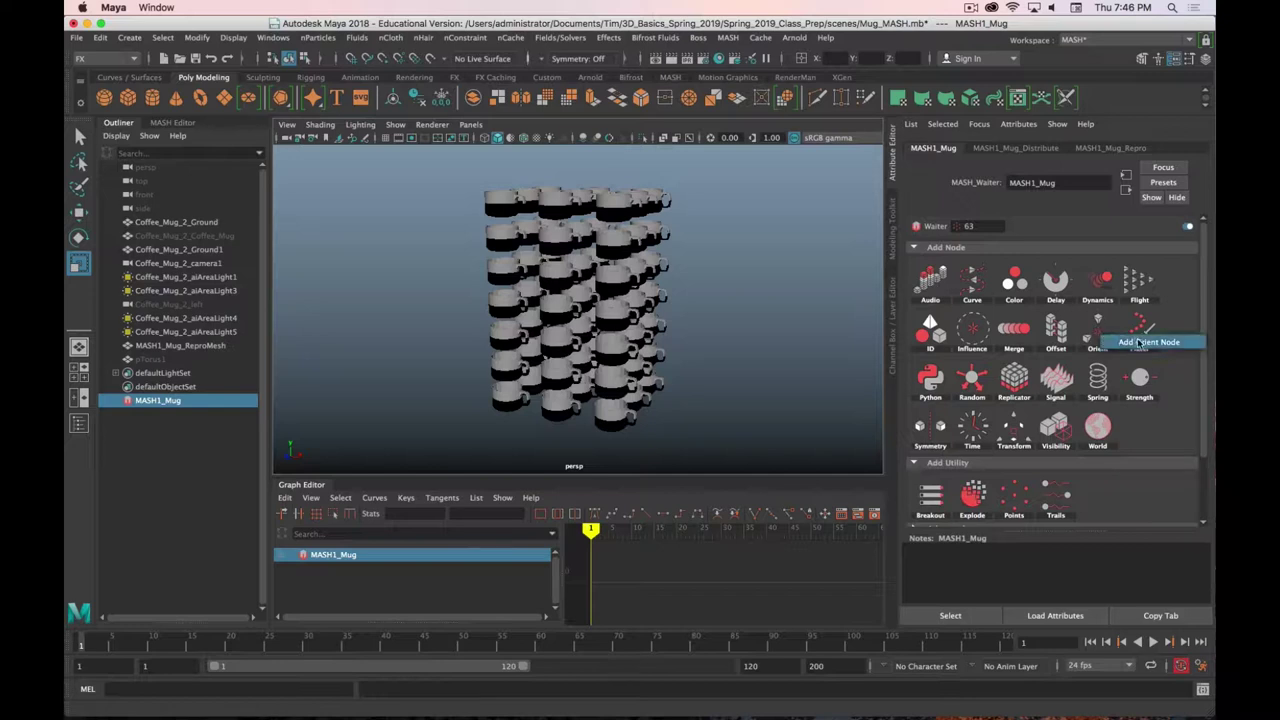
pyautogui.click(1098, 335)
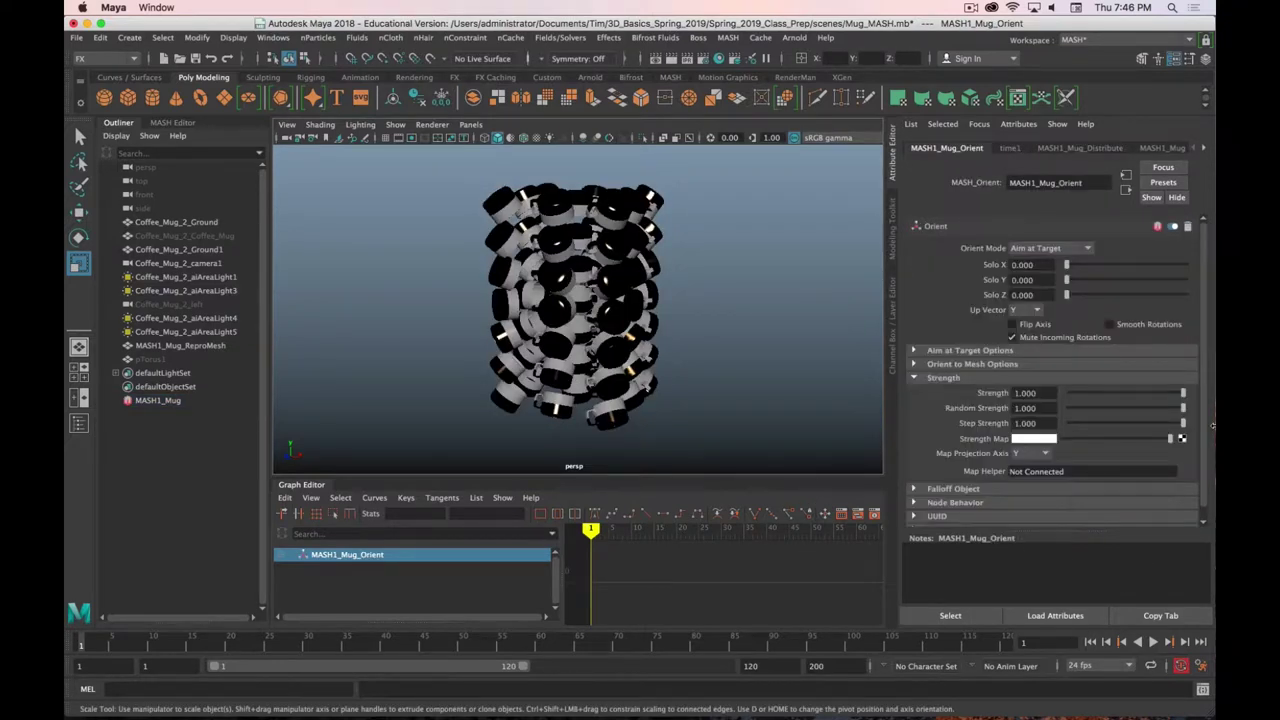
pyautogui.click(1040, 248)
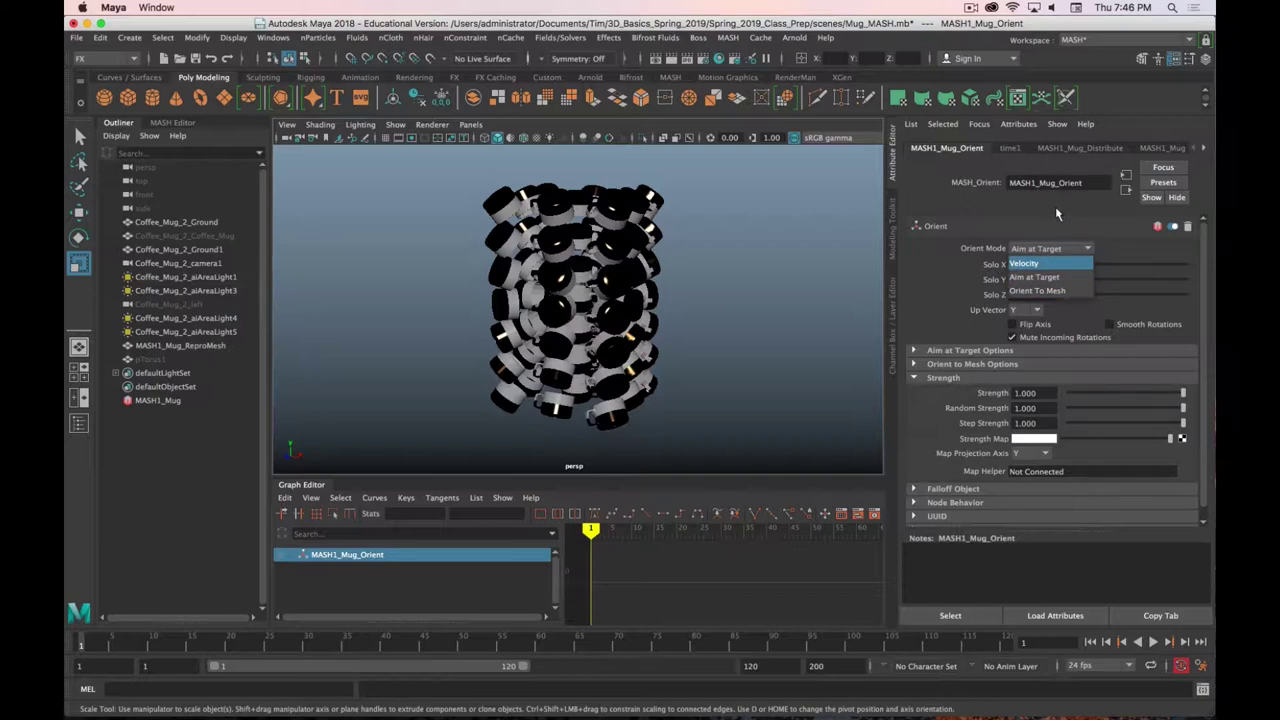
pyautogui.click(1060, 248)
pyautogui.click(1068, 250)
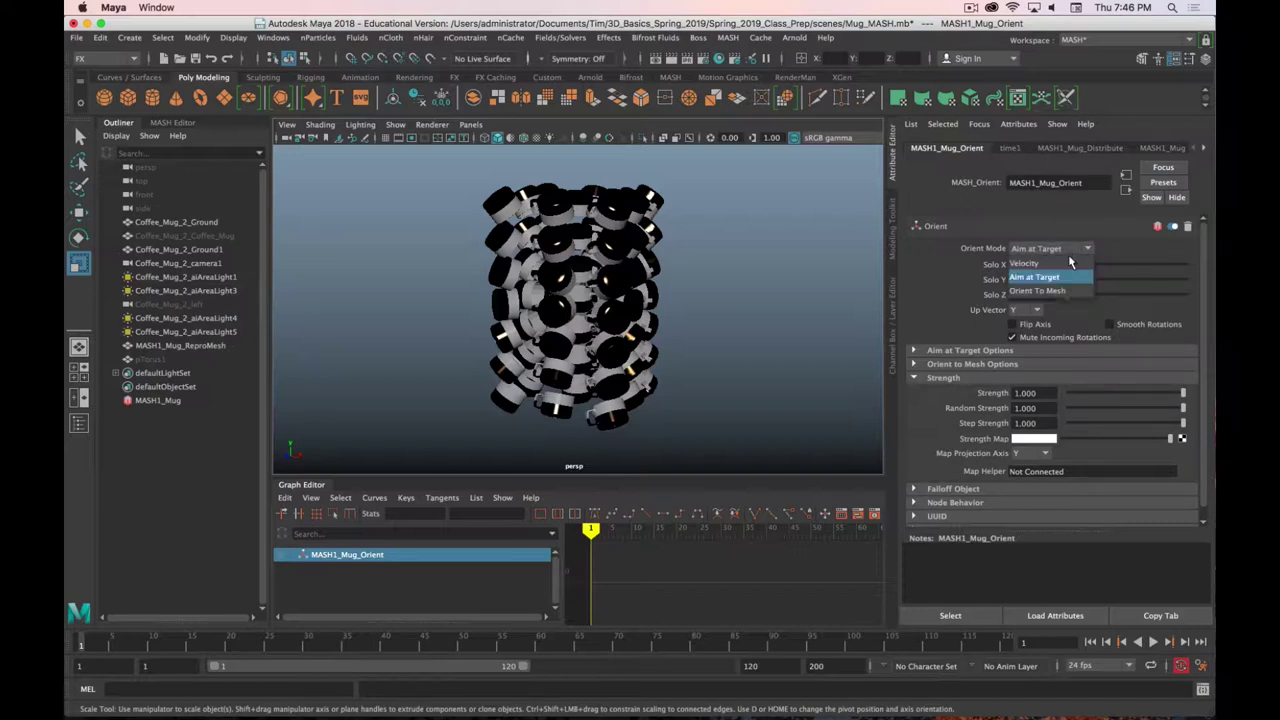
pyautogui.click(1035, 277)
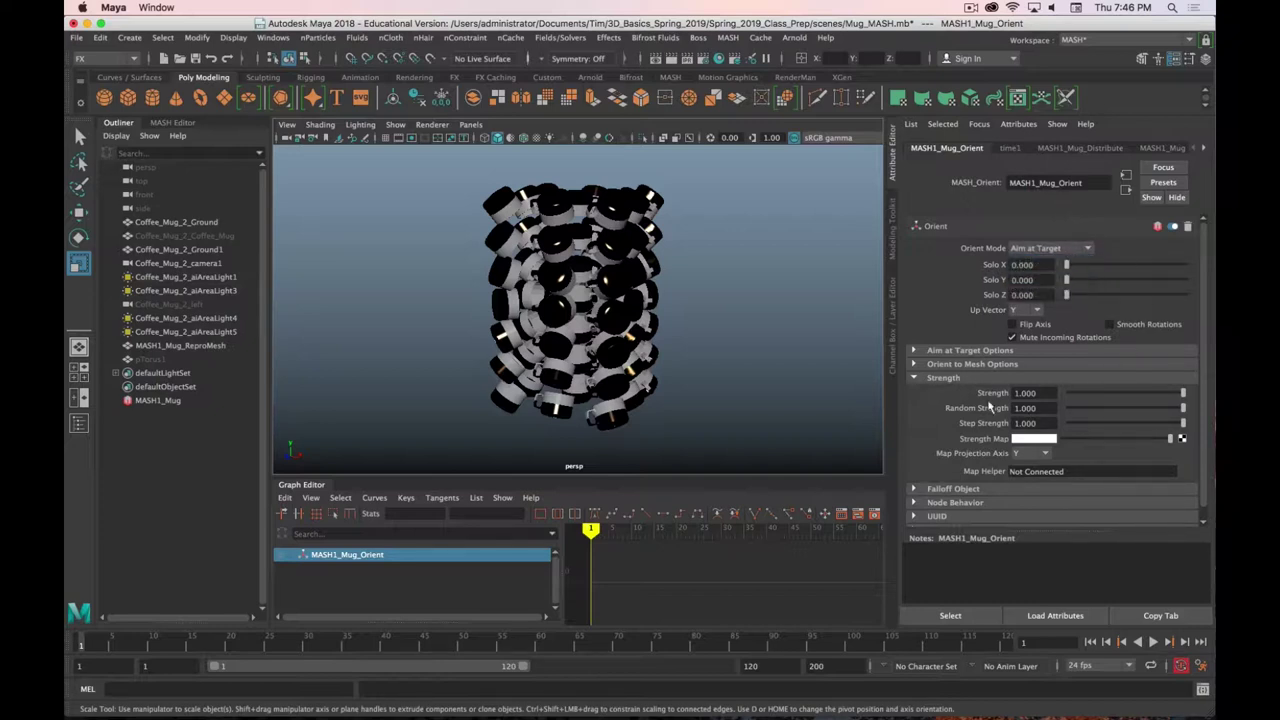
pyautogui.click(946, 351)
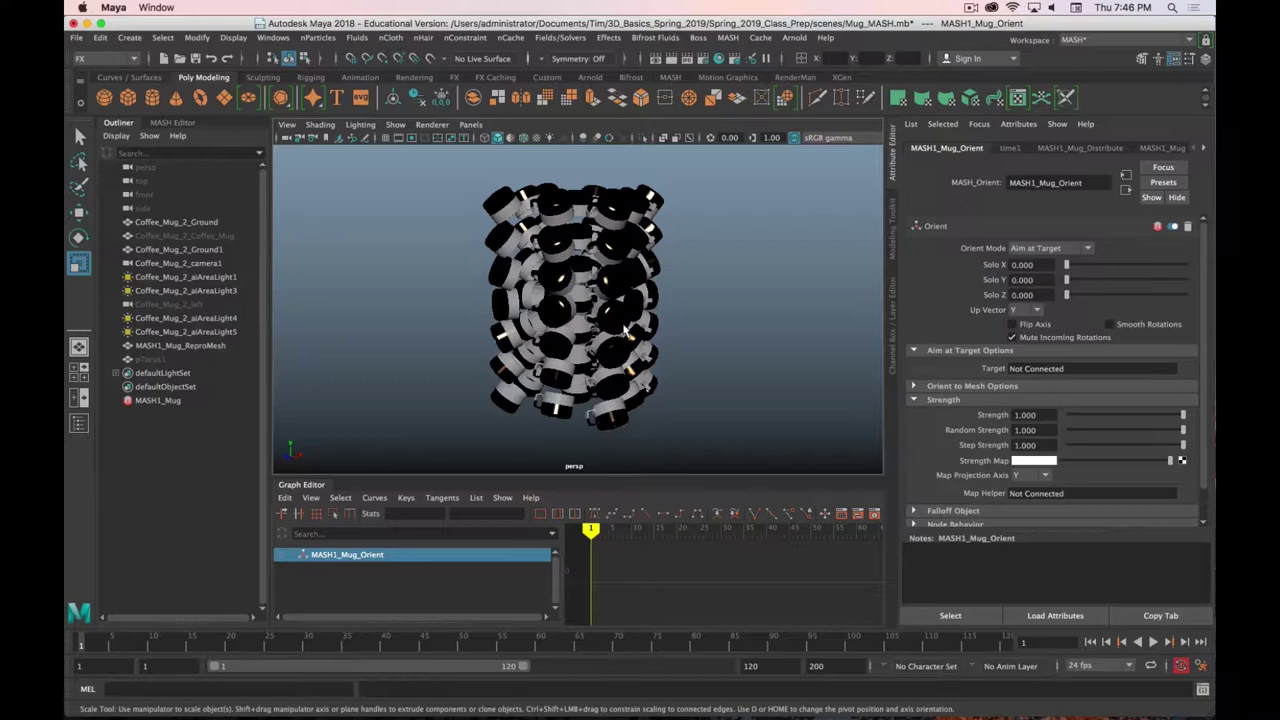
pyautogui.click(129, 37)
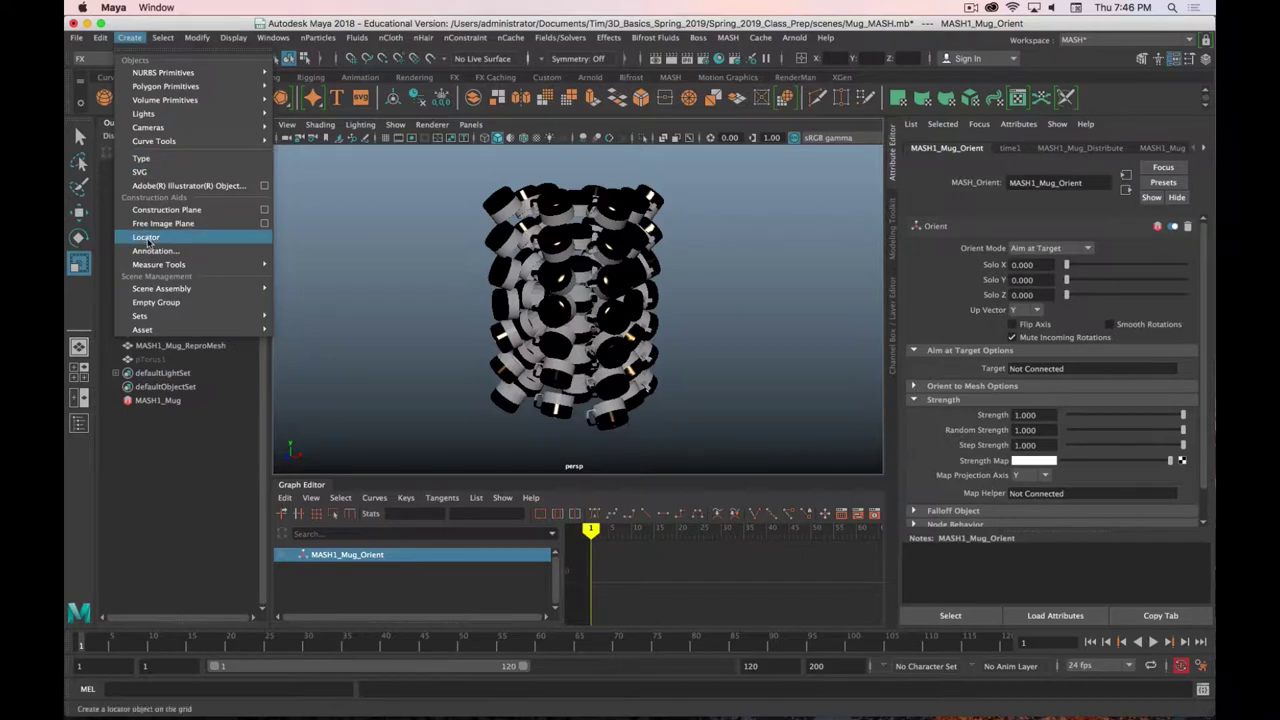
# Create a locator at the origin, frame it and inspect it in wireframe
pyautogui.click(148, 238)
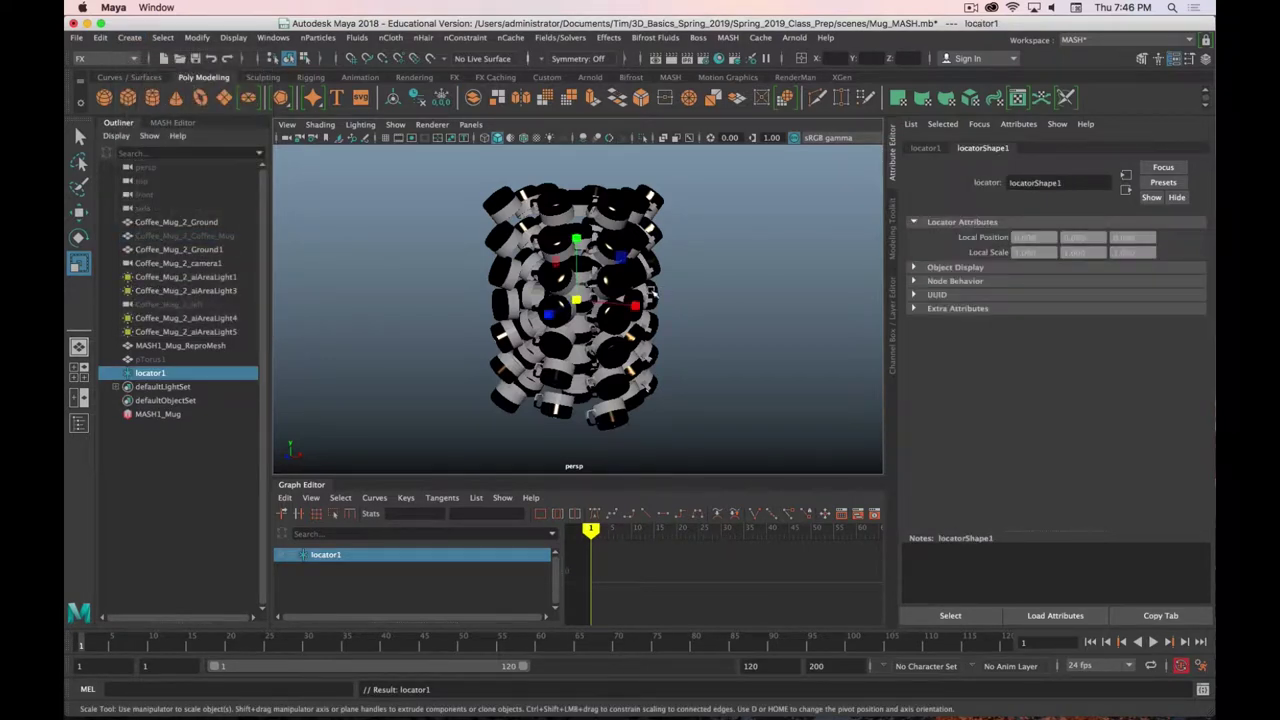
pyautogui.press('f')
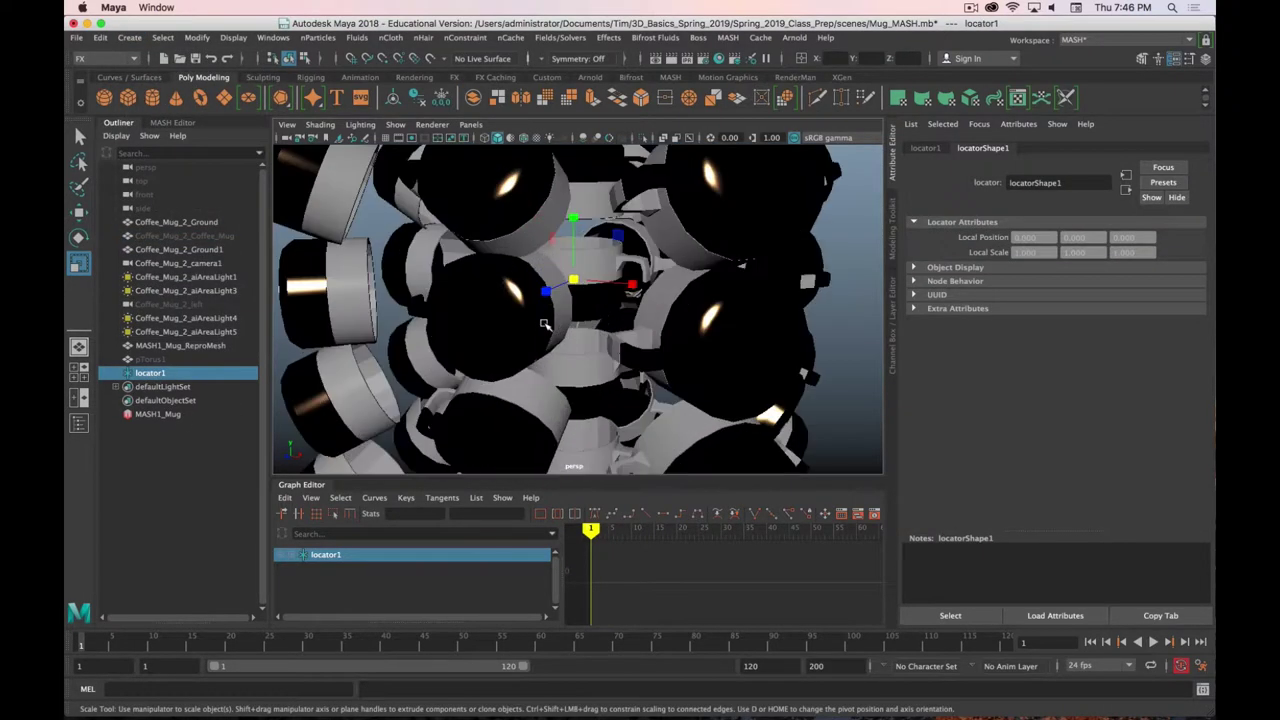
pyautogui.press('4')
pyautogui.moveTo(572, 320)
pyautogui.keyDown('alt'); pyautogui.mouseDown()
pyautogui.moveTo(574, 290)
pyautogui.moveTo(556, 302)
pyautogui.mouseUp(); pyautogui.keyUp('alt')
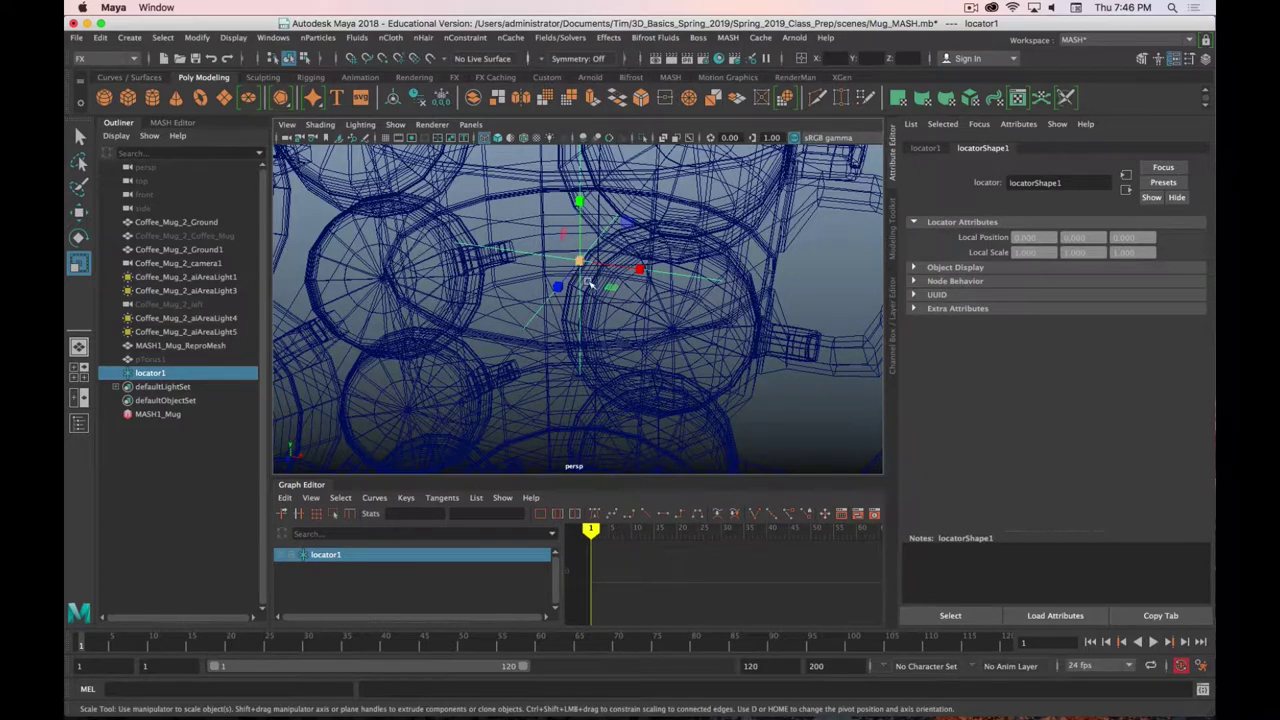
pyautogui.scroll(-10, 591, 307)
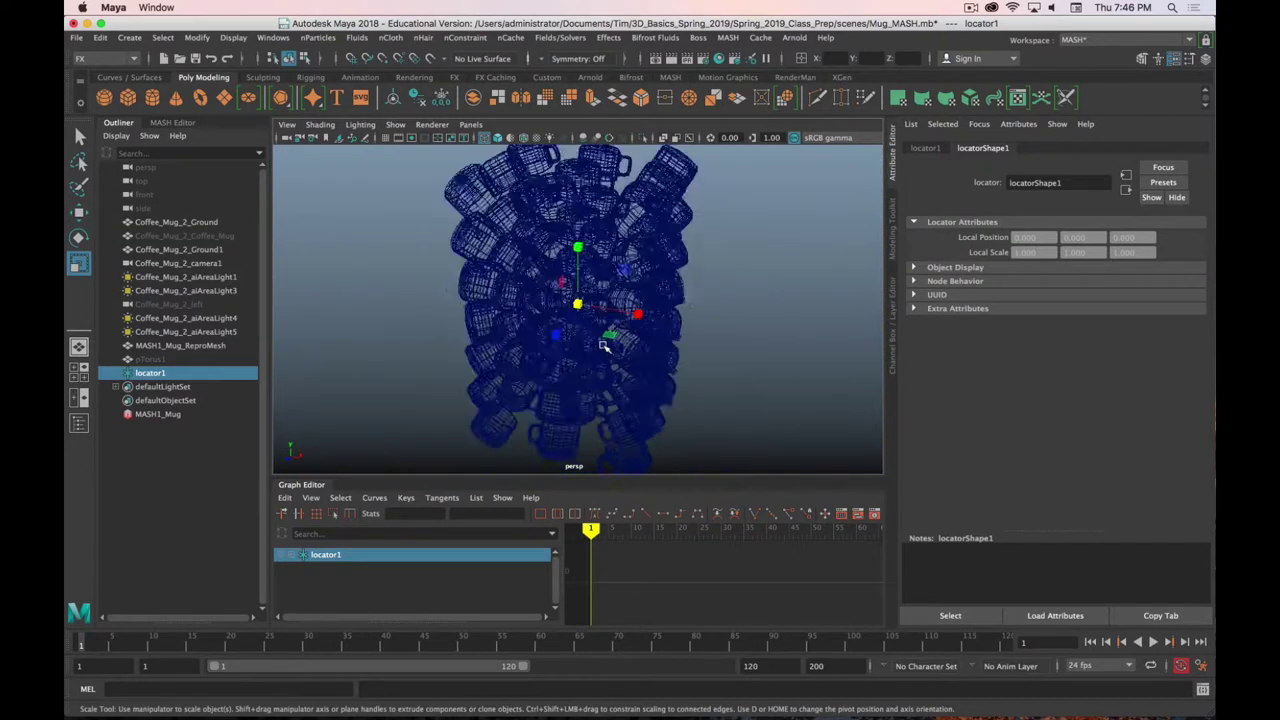
pyautogui.keyDown('alt'); pyautogui.moveTo(605, 378); pyautogui.dragTo(585, 382); pyautogui.keyUp('alt')
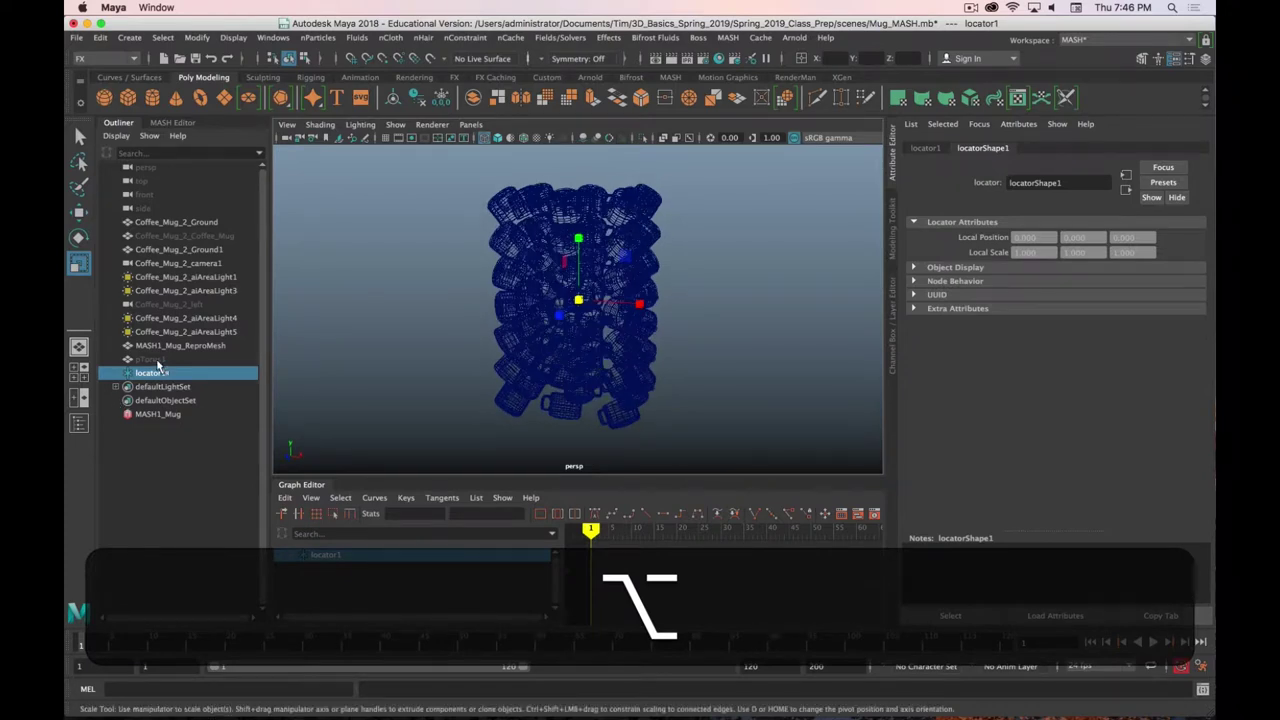
# Rename the locator to locator1_mug and select the MASH1_Mug network
pyautogui.doubleClick(152, 373)
pyautogui.press('Right')
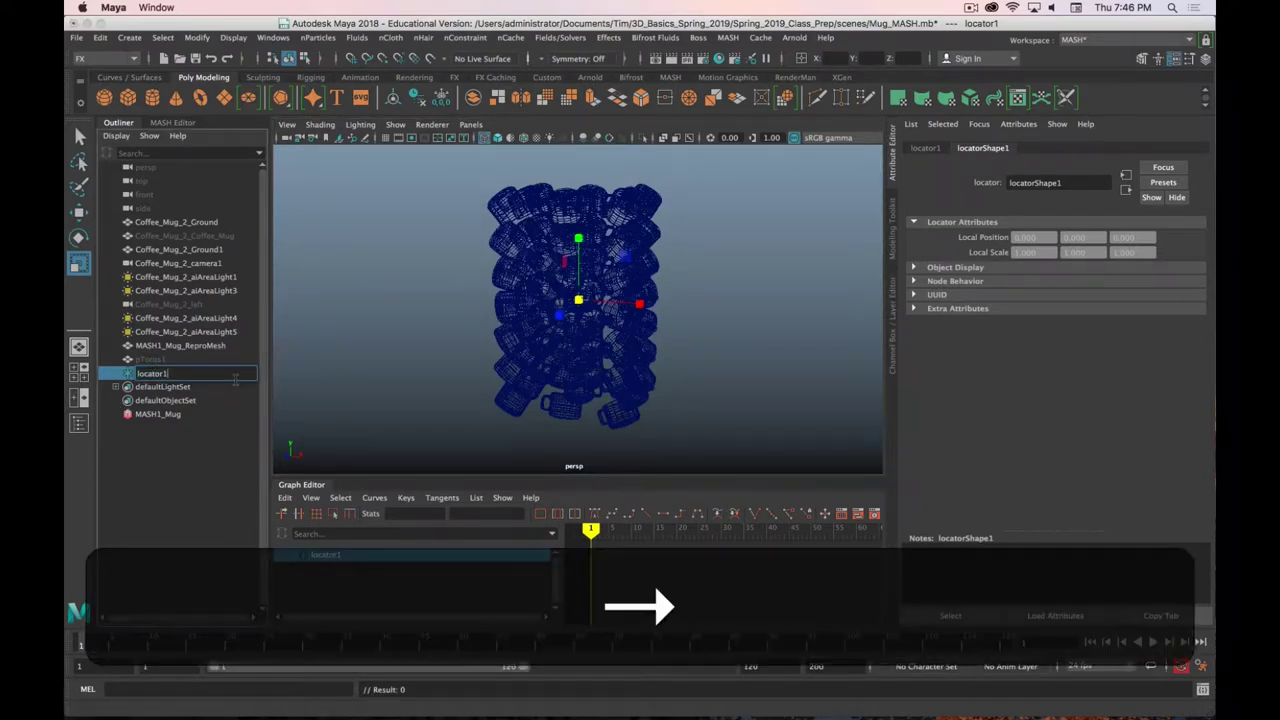
pyautogui.press('Up')
pyautogui.press('Down')
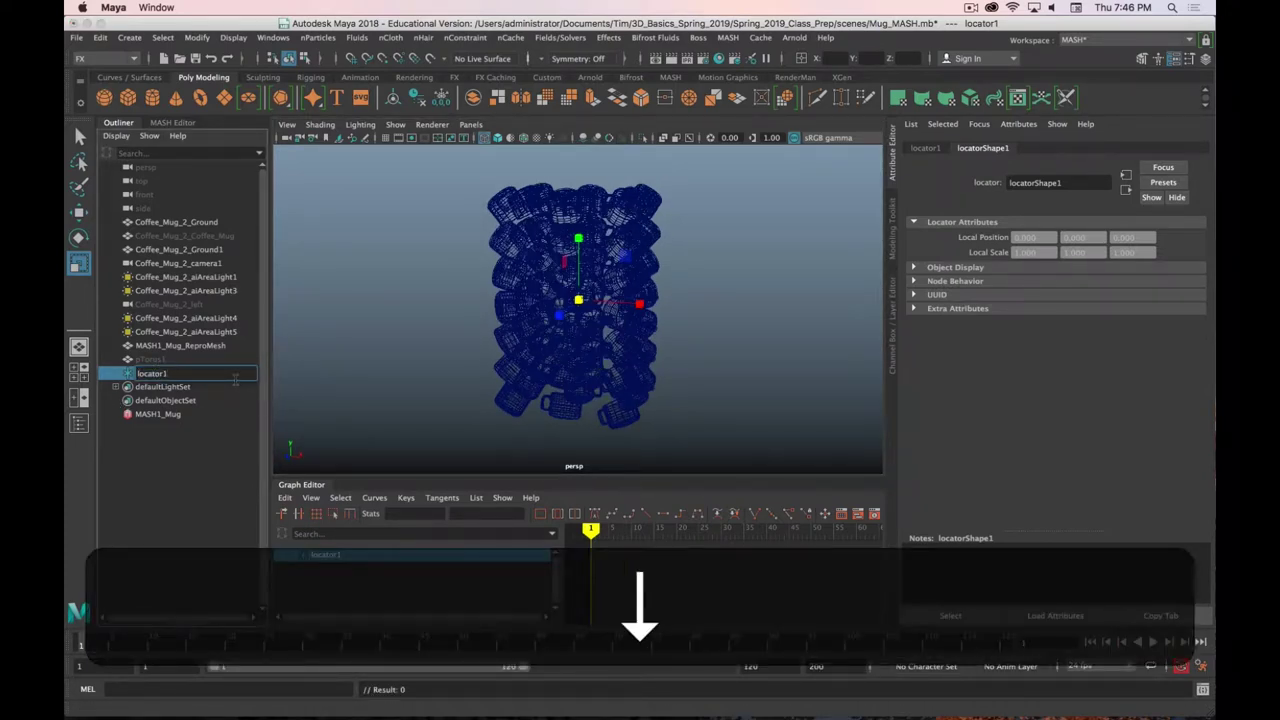
pyautogui.write('_mug')
pyautogui.press('Return')
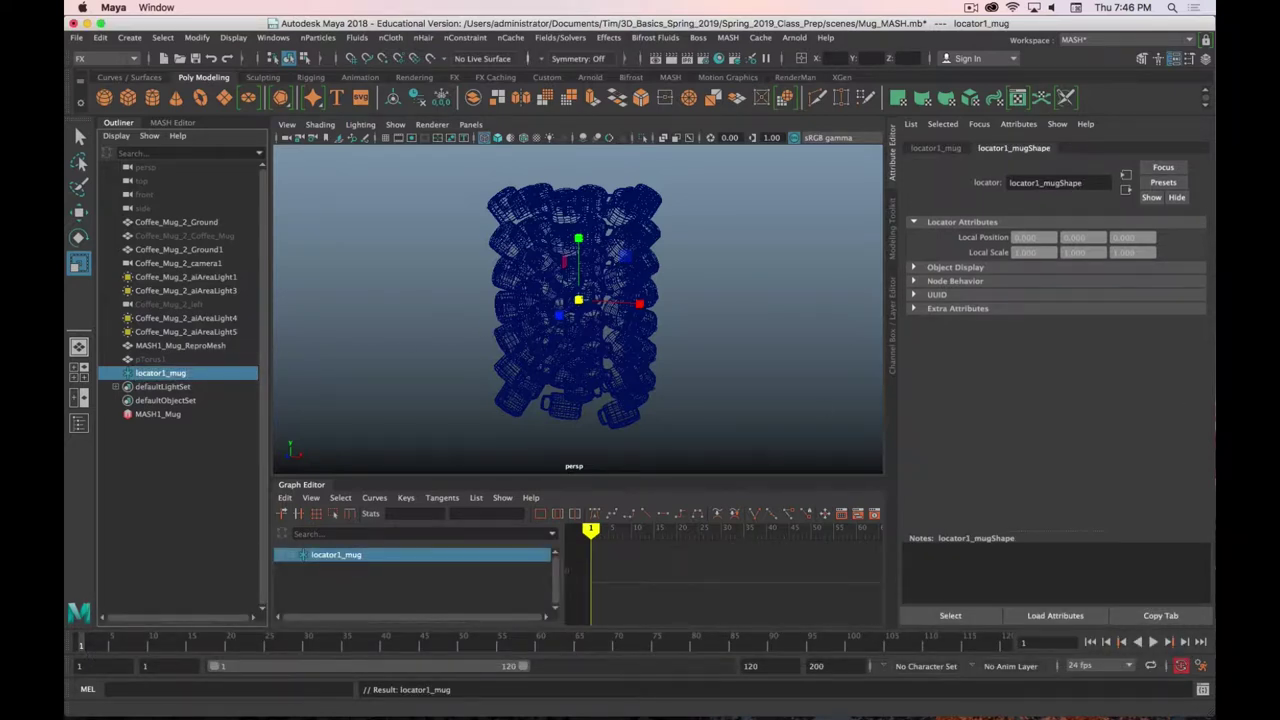
pyautogui.click(166, 415)
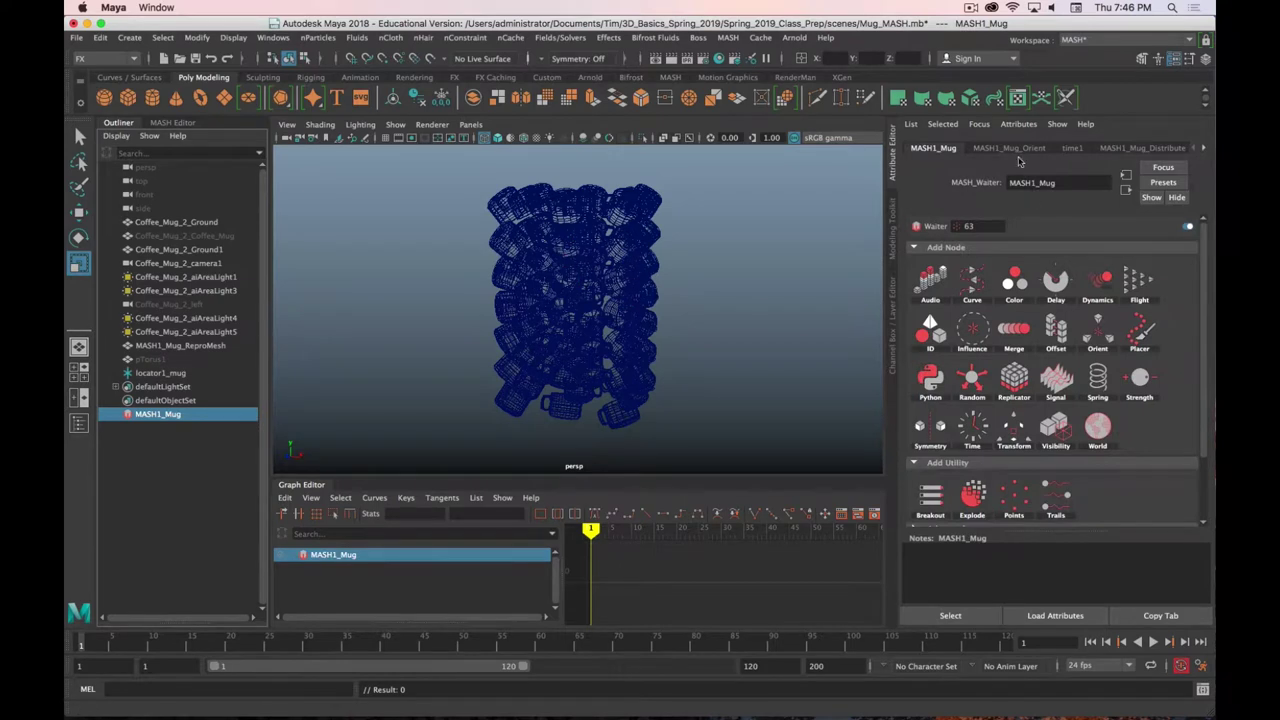
# Connect locator1_mug as the Orient node's target and select the locator
pyautogui.click(1009, 148)
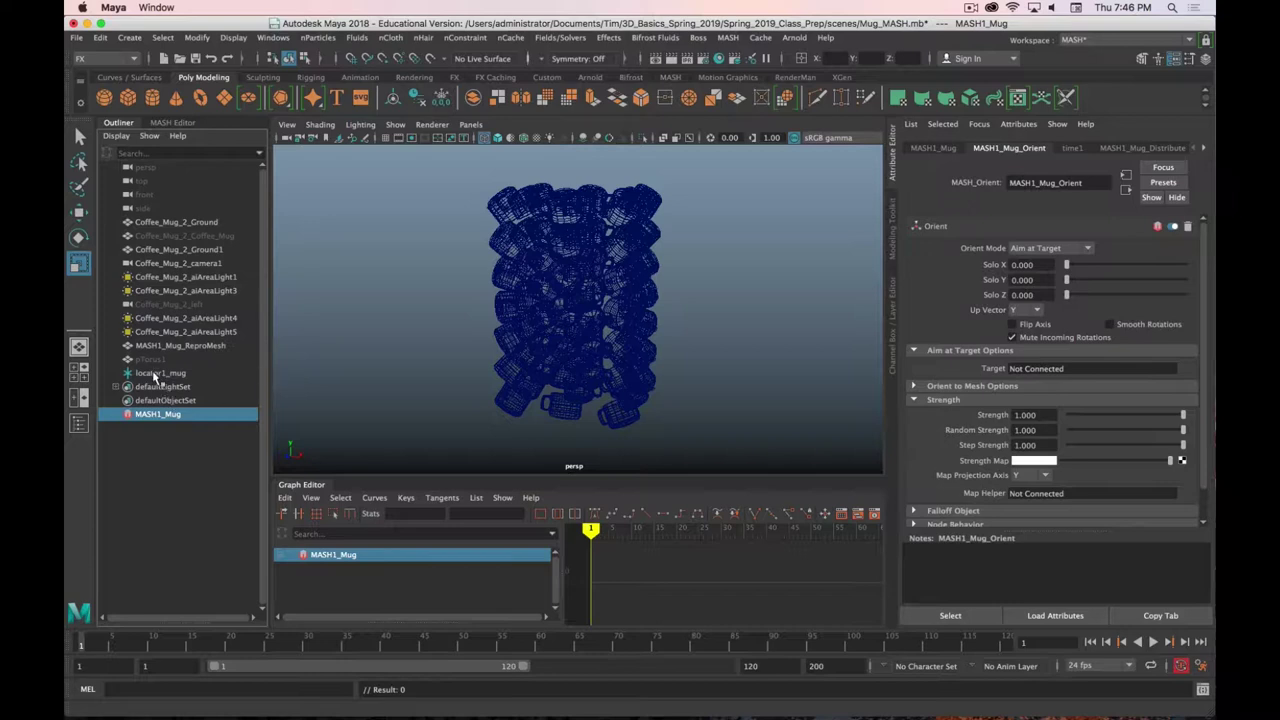
pyautogui.moveTo(152, 372); pyautogui.dragTo(1035, 372, button='middle')
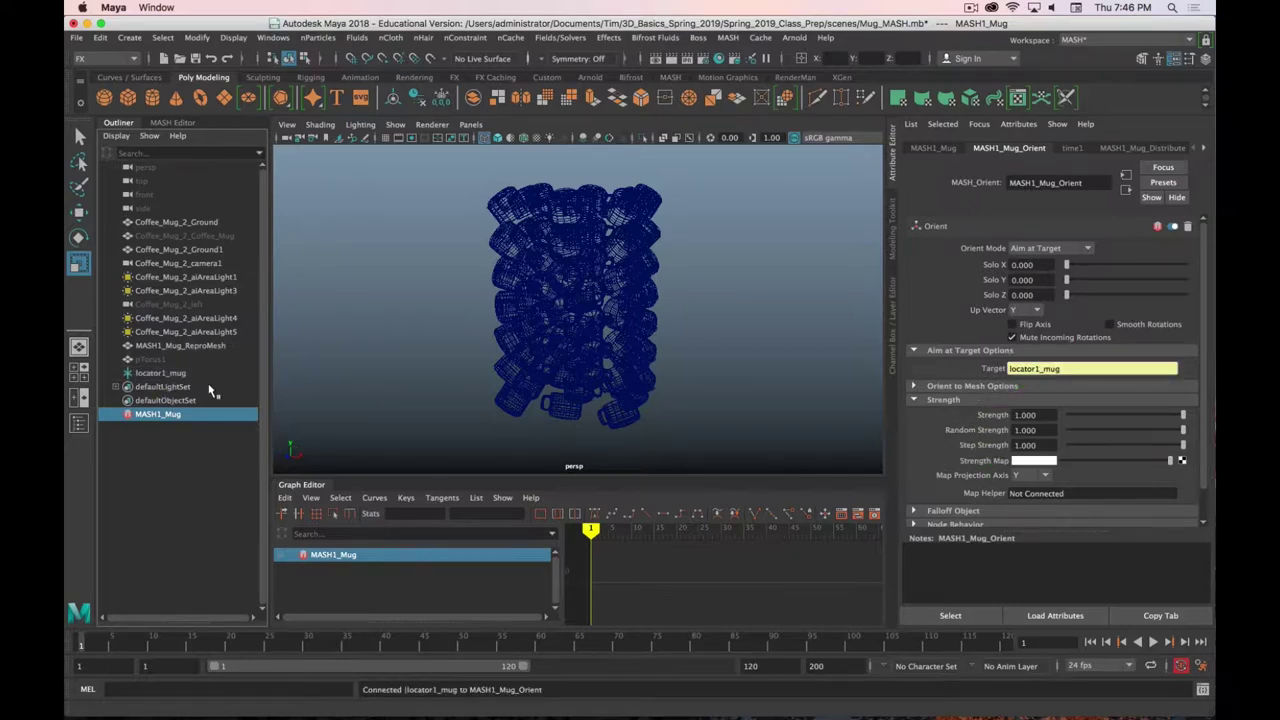
pyautogui.click(168, 372)
# Move locator1_mug to about 10.2 on X in shaded view, then reselect MASH1_Mug
pyautogui.press('w')
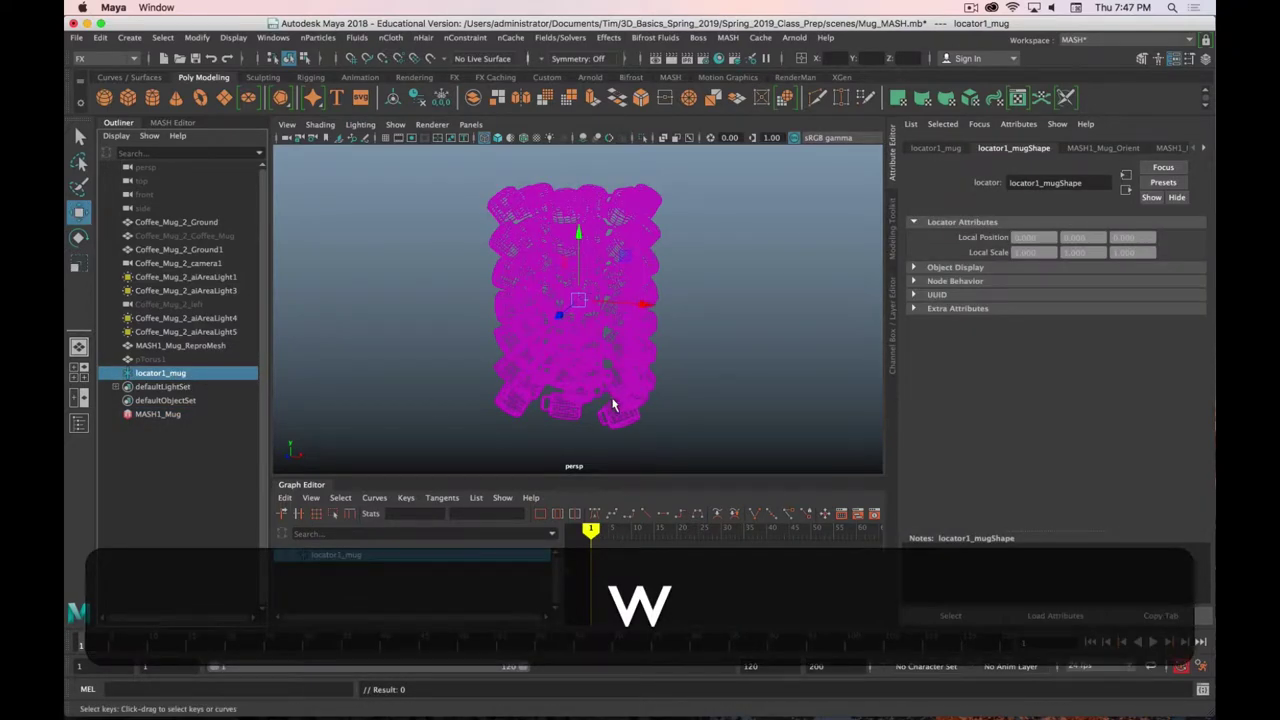
pyautogui.press('5')
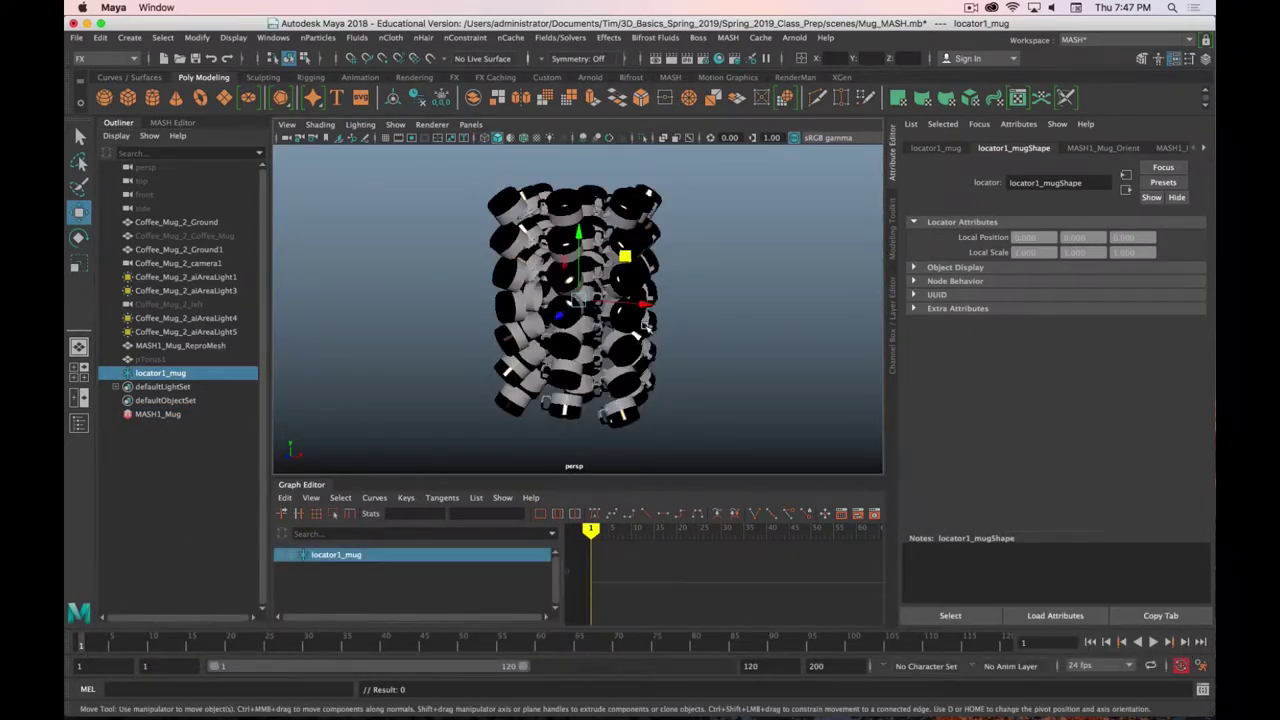
pyautogui.moveTo(657, 309); pyautogui.dragTo(658, 352)
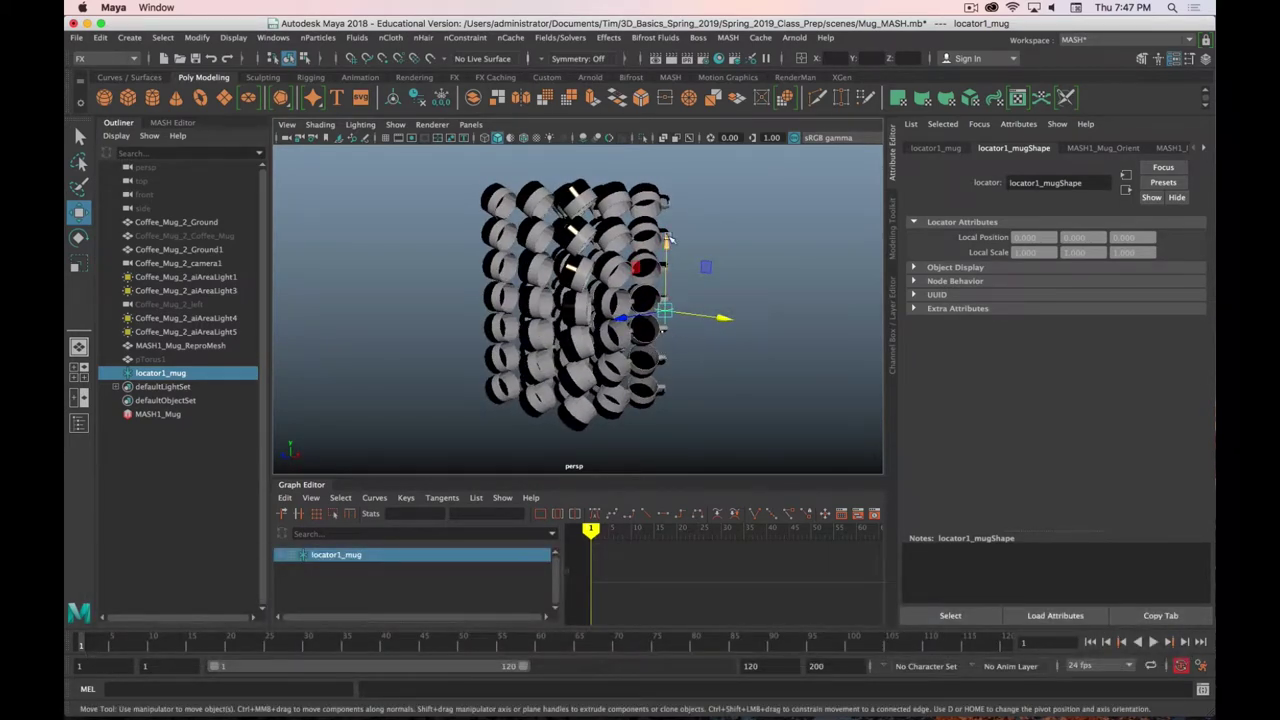
pyautogui.moveTo(665, 245); pyautogui.dragTo(743, 223)
pyautogui.scroll(3, 740, 226)
pyautogui.press('alt')
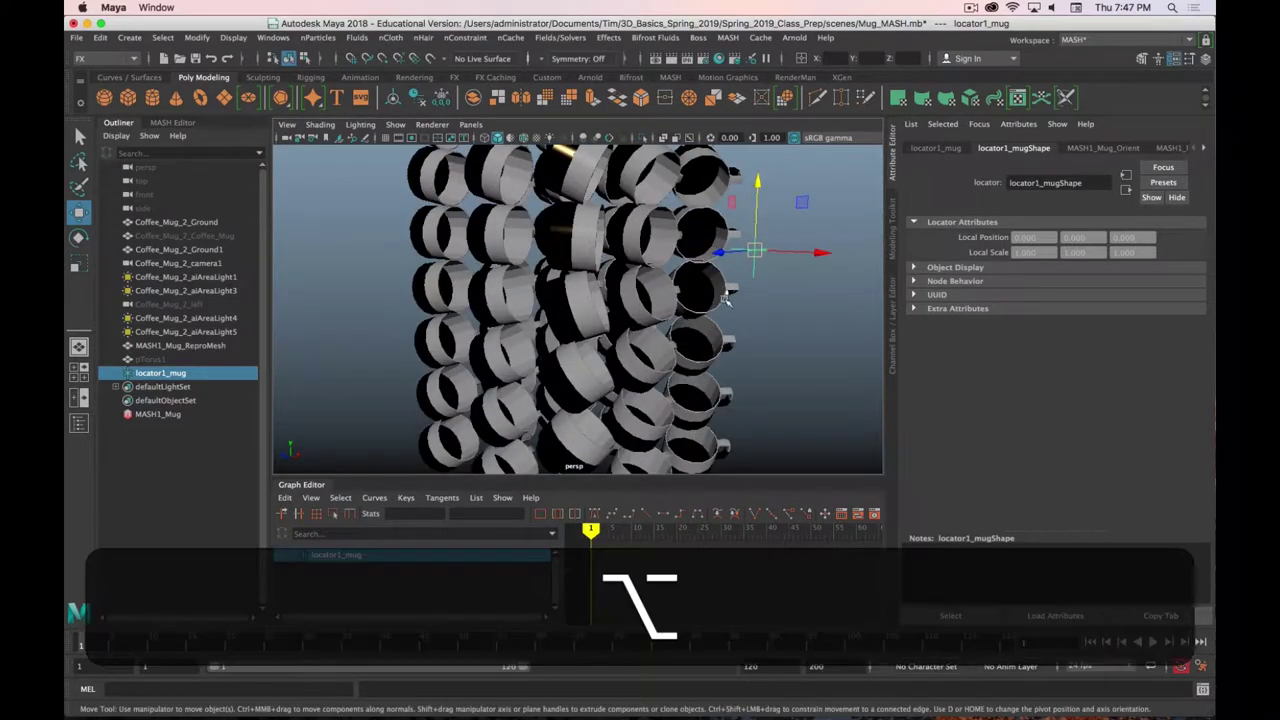
pyautogui.click(147, 414)
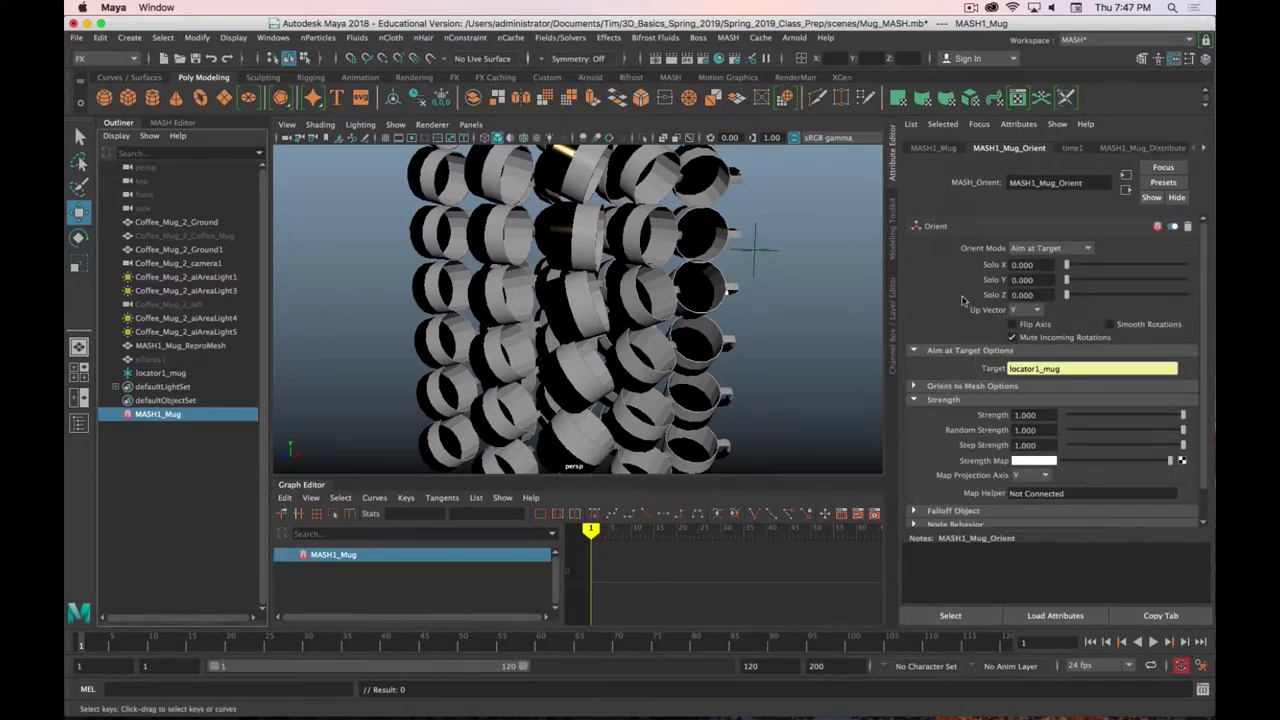
# Try X as the up vector and test flipping the aim axis, then turn flipping off
pyautogui.click(1037, 312)
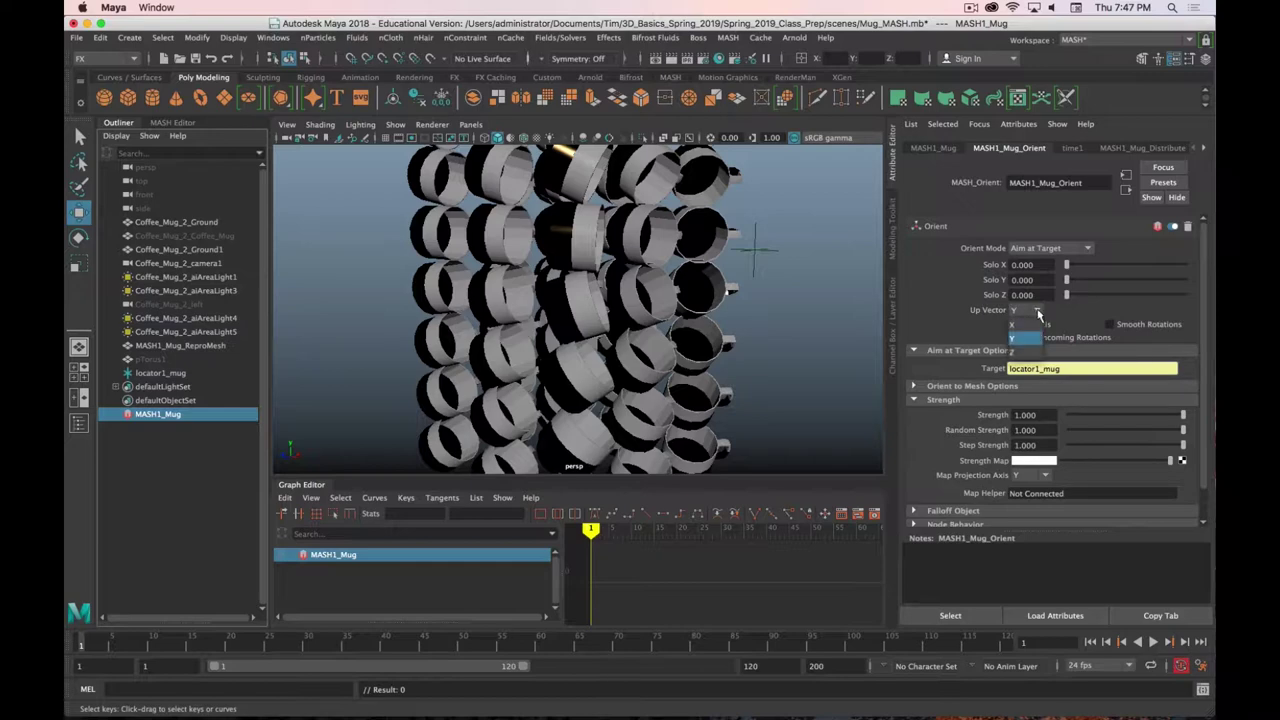
pyautogui.click(1028, 320)
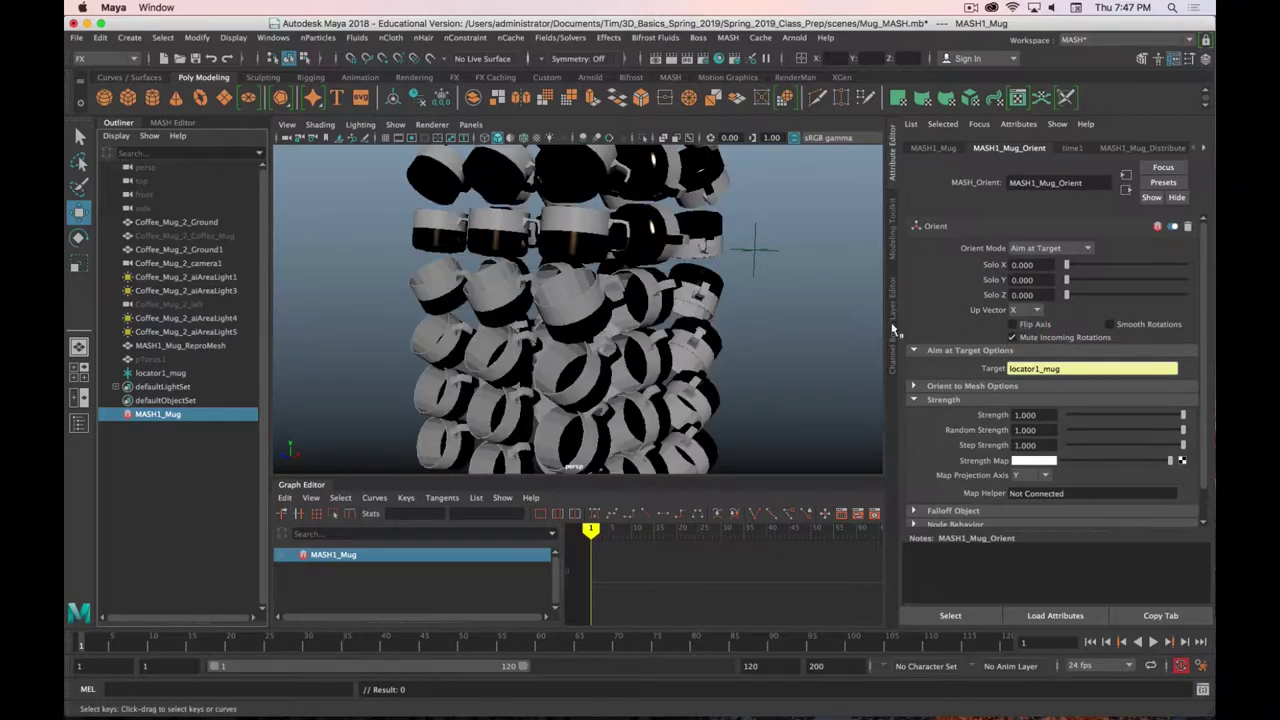
pyautogui.moveTo(838, 266)
pyautogui.keyDown('alt'); pyautogui.mouseDown()
pyautogui.moveTo(791, 293)
pyautogui.moveTo(843, 254)
pyautogui.moveTo(849, 278)
pyautogui.mouseUp(); pyautogui.keyUp('alt')
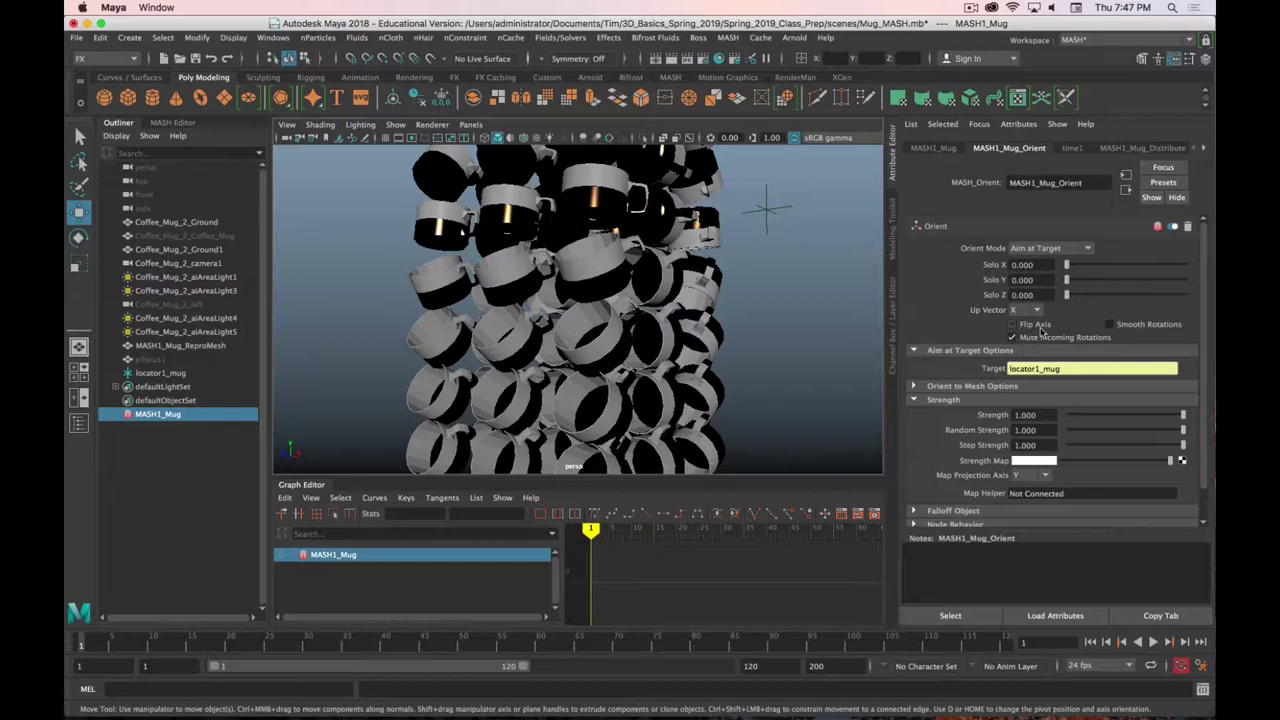
pyautogui.click(1012, 324)
pyautogui.click(1012, 337)
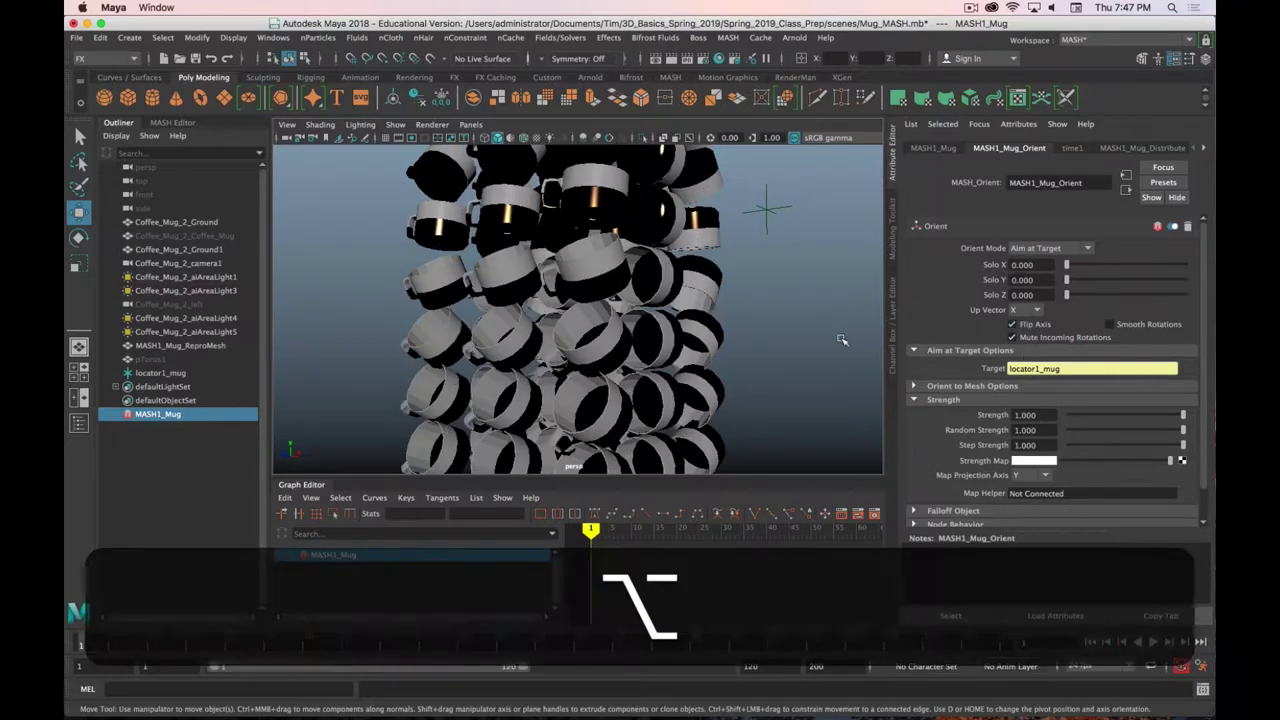
pyautogui.moveTo(843, 340)
pyautogui.keyDown('alt'); pyautogui.mouseDown()
pyautogui.moveTo(814, 371)
pyautogui.moveTo(854, 349)
pyautogui.mouseUp(); pyautogui.keyUp('alt')
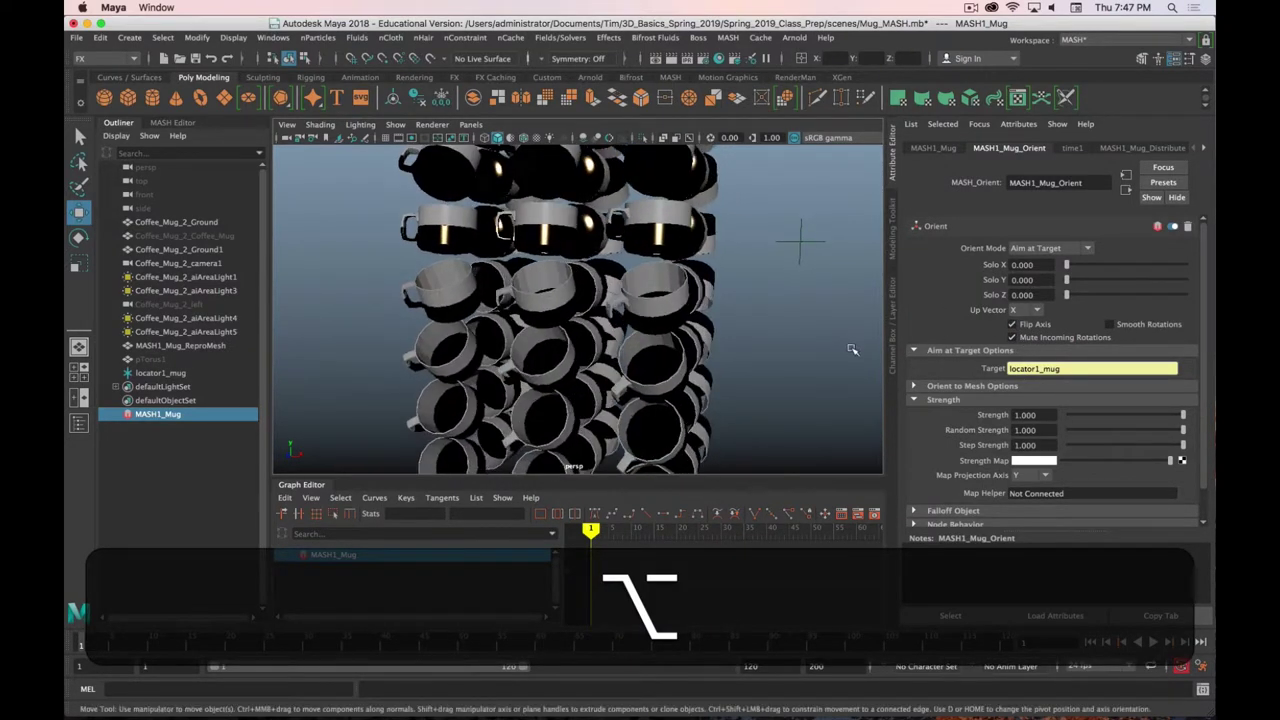
pyautogui.click(1012, 324)
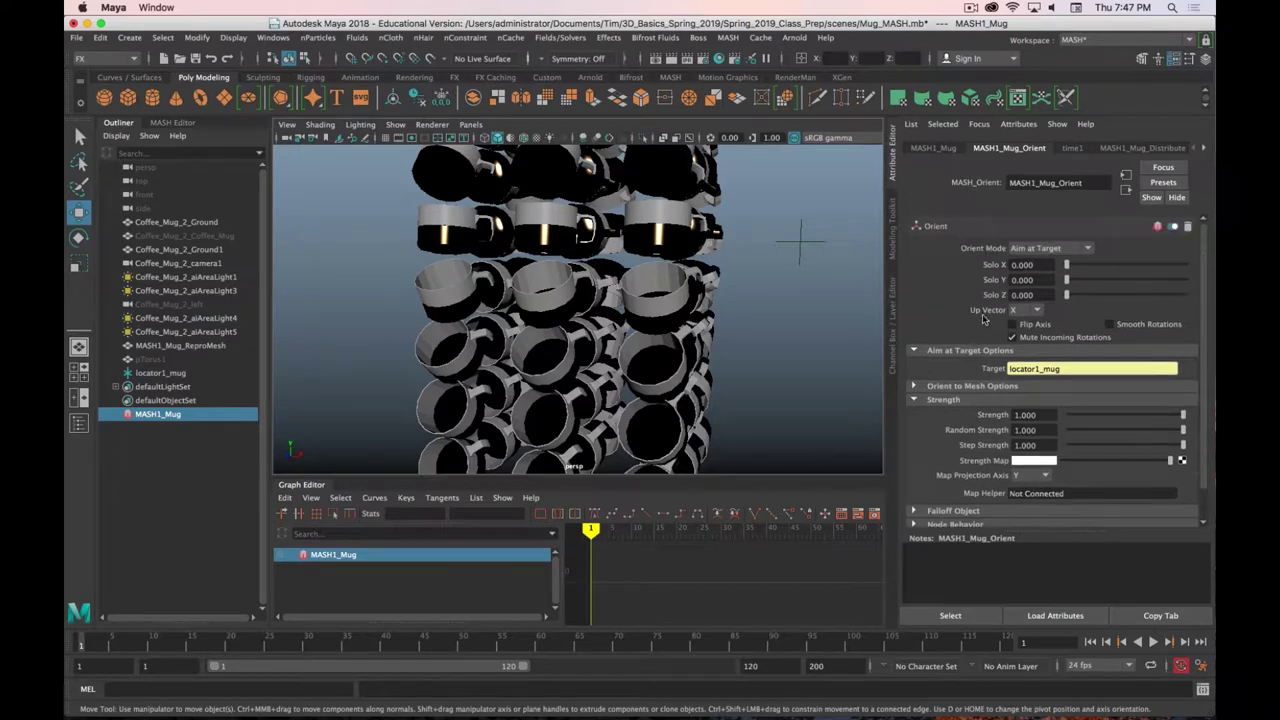
# Test the Orient random strength, settling on 0.852
pyautogui.moveTo(1181, 416); pyautogui.dragTo(1151, 430)
pyautogui.click(1182, 430)
pyautogui.scroll(-5, 715, 310)
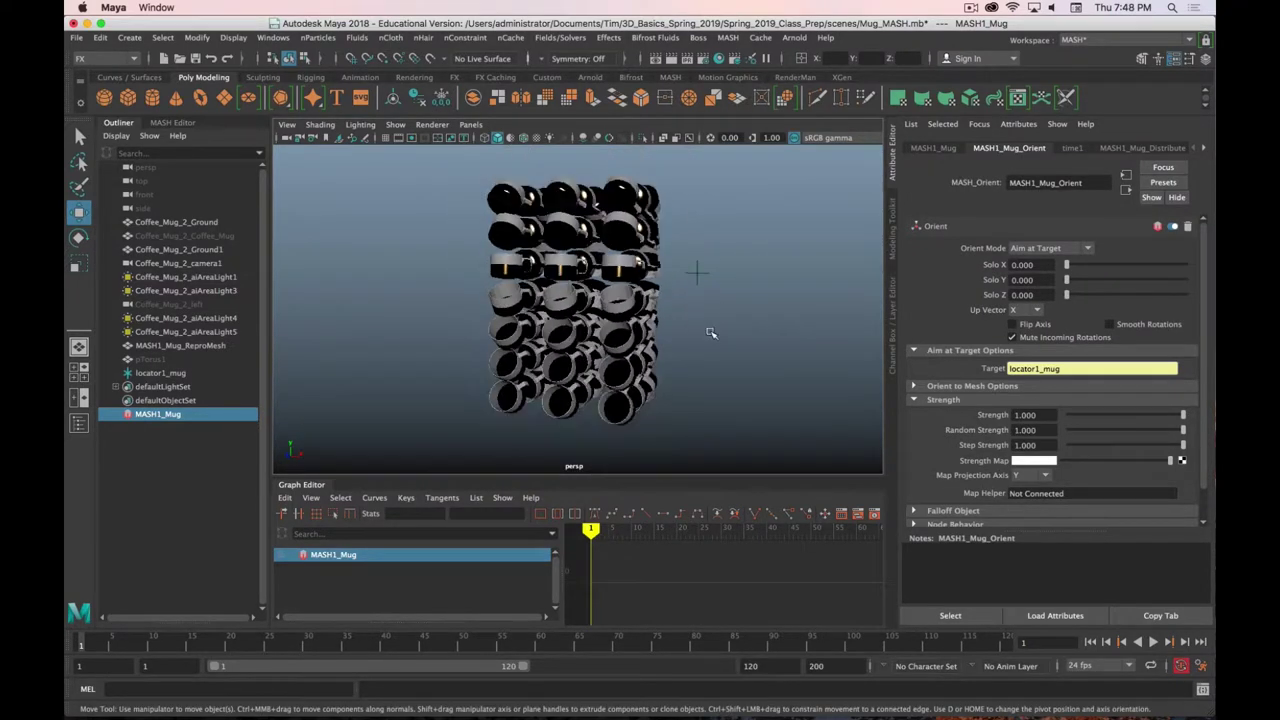
pyautogui.keyDown('alt'); pyautogui.moveTo(710, 340); pyautogui.dragTo(677, 354); pyautogui.keyUp('alt')
pyautogui.moveTo(1182, 430); pyautogui.dragTo(1126, 442)
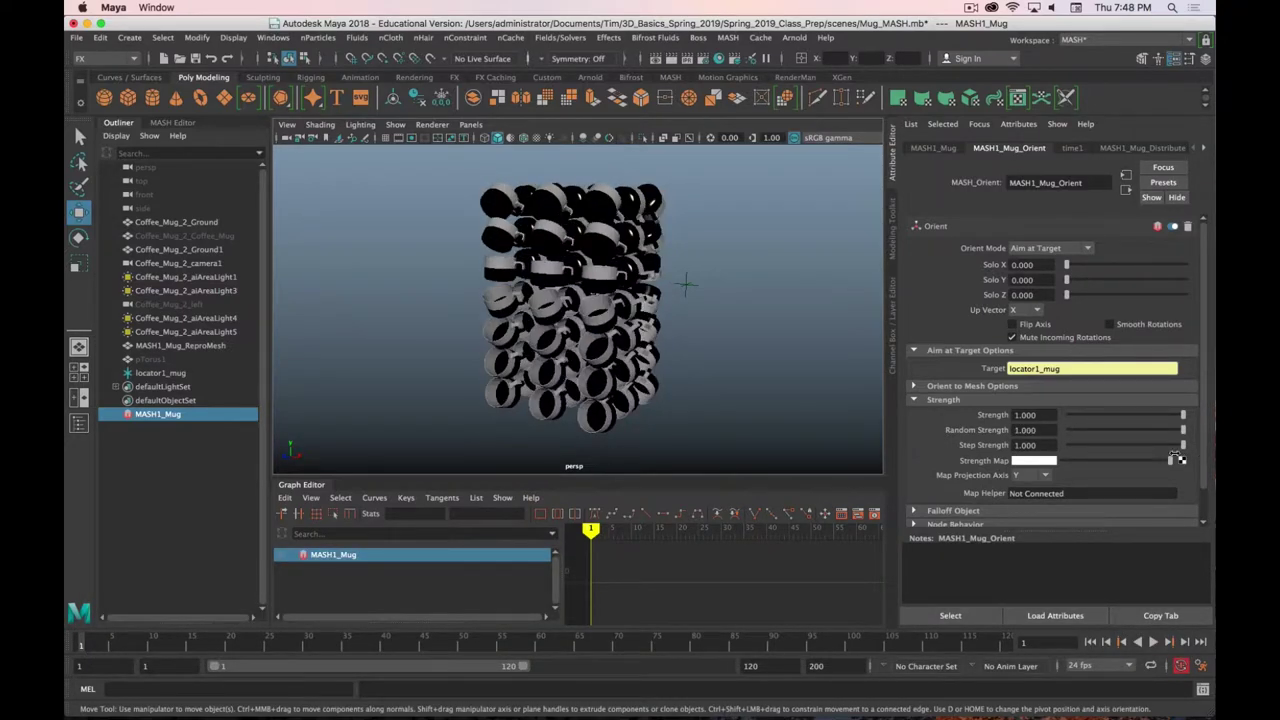
pyautogui.click(1143, 430)
# Set the up vector to Y, readjust random strength and reconnect locator1_mug as target
pyautogui.click(1042, 312)
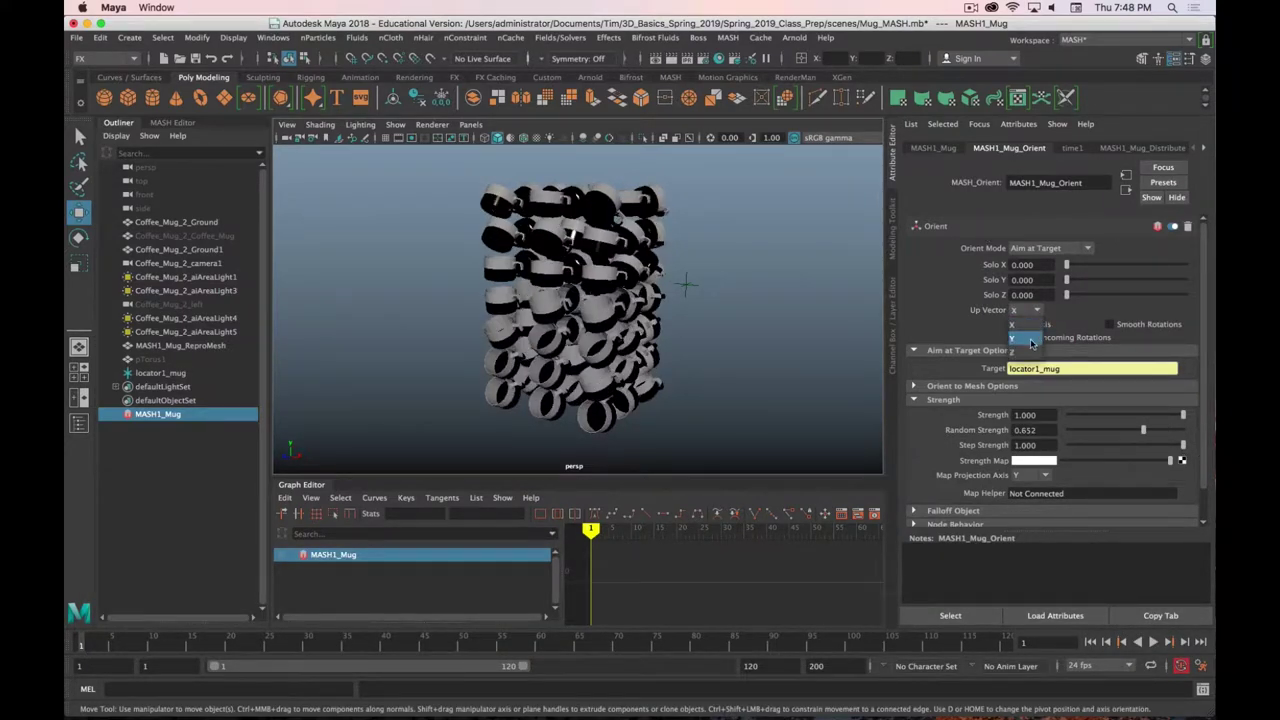
pyautogui.click(1030, 327)
pyautogui.moveTo(1144, 430); pyautogui.dragTo(984, 424)
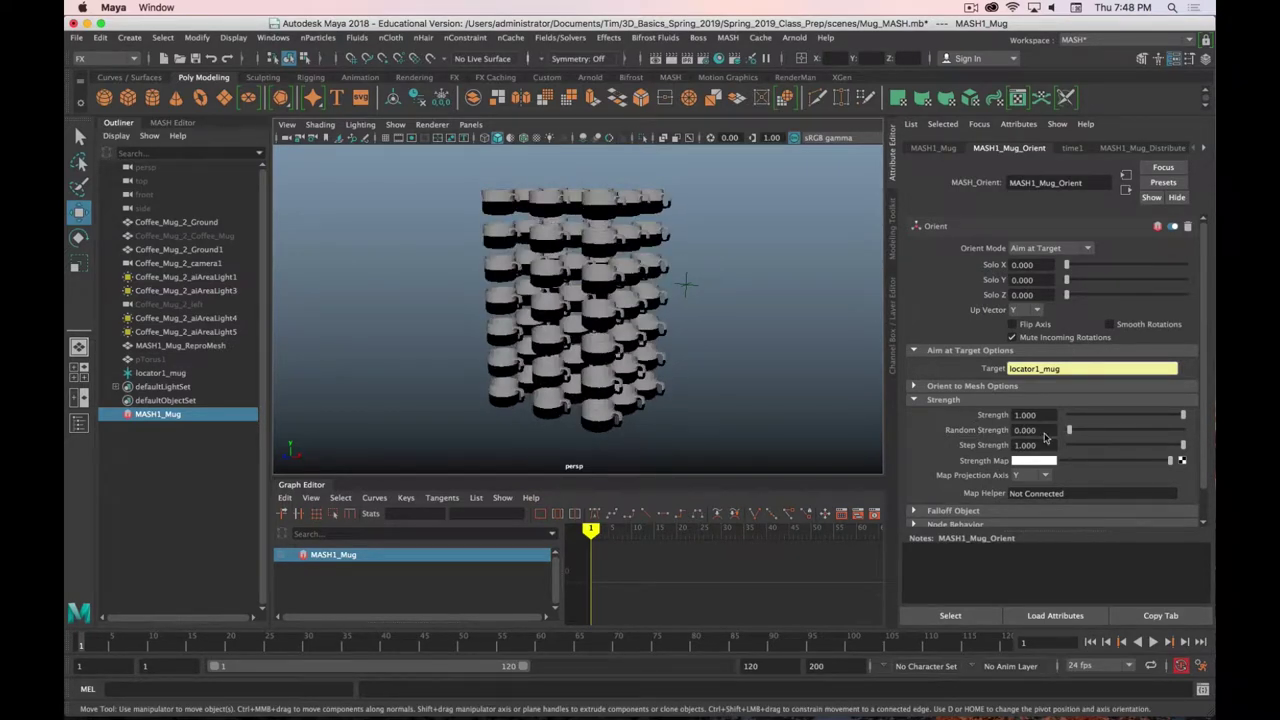
pyautogui.moveTo(1068, 432); pyautogui.dragTo(1212, 443)
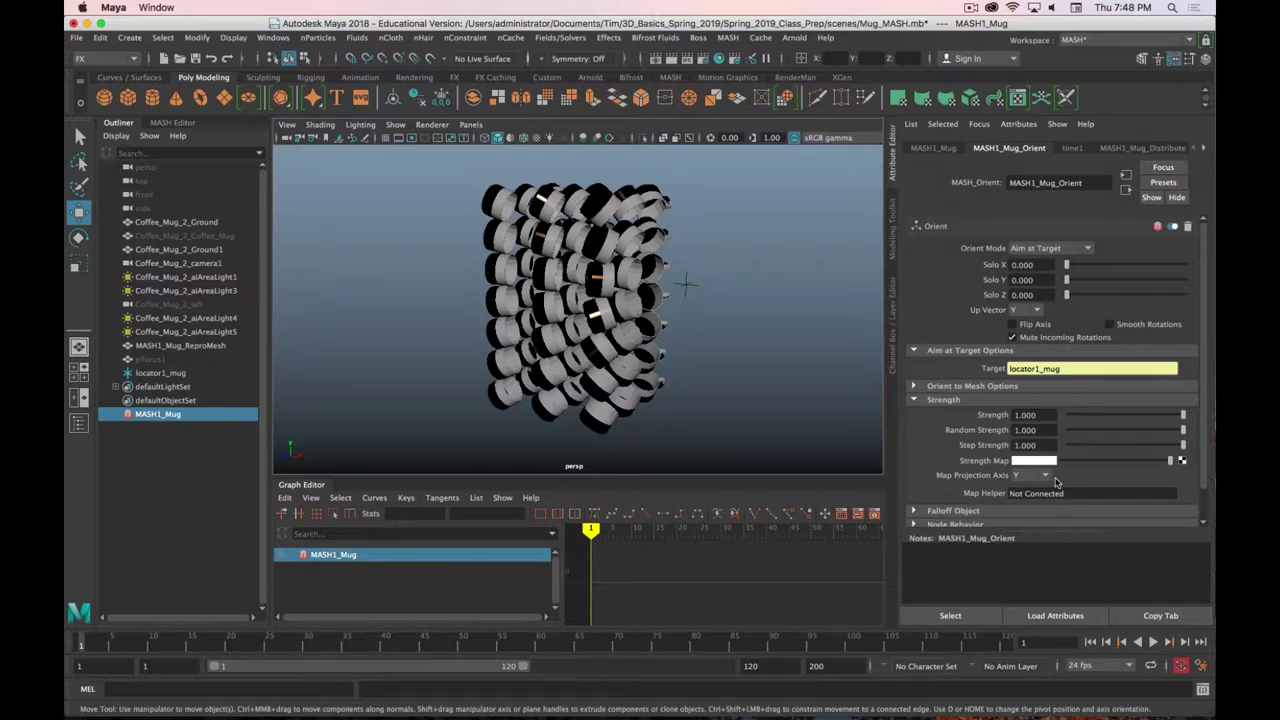
pyautogui.press('super+period')
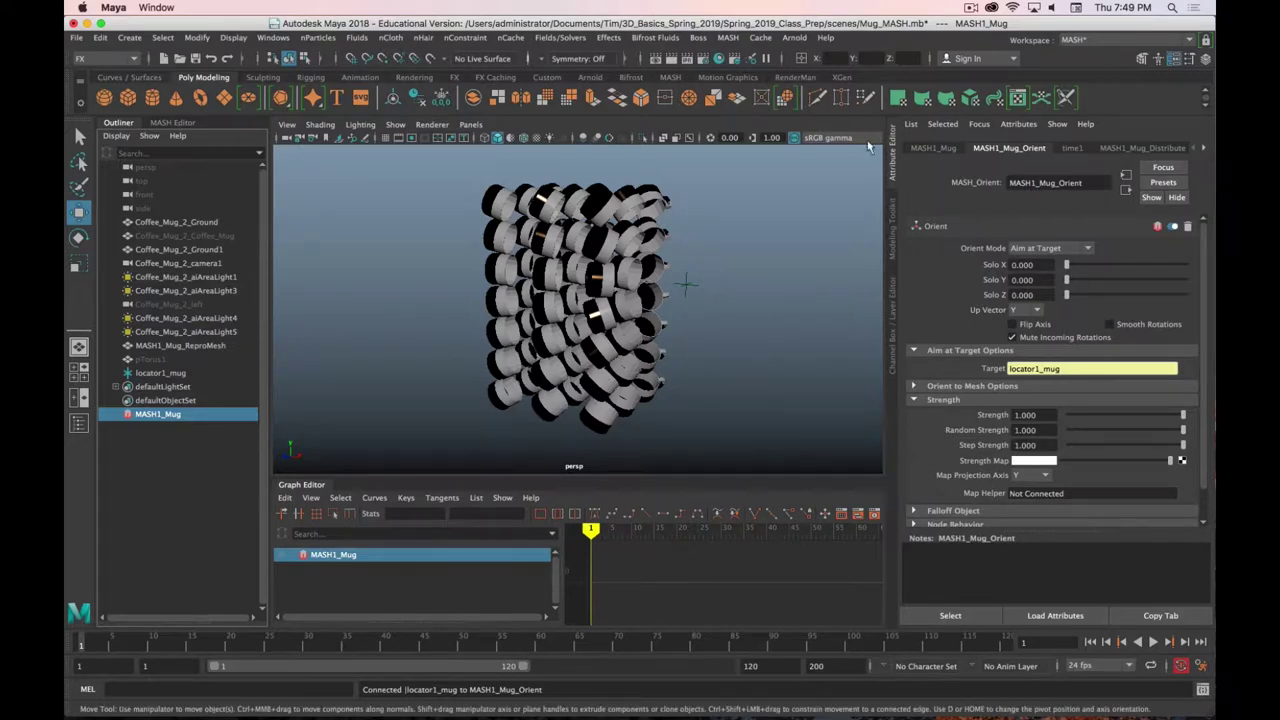
# Switch the mug Distribute node to Mesh distribution using the Scatter method
pyautogui.click(1110, 150)
pyautogui.click(1045, 265)
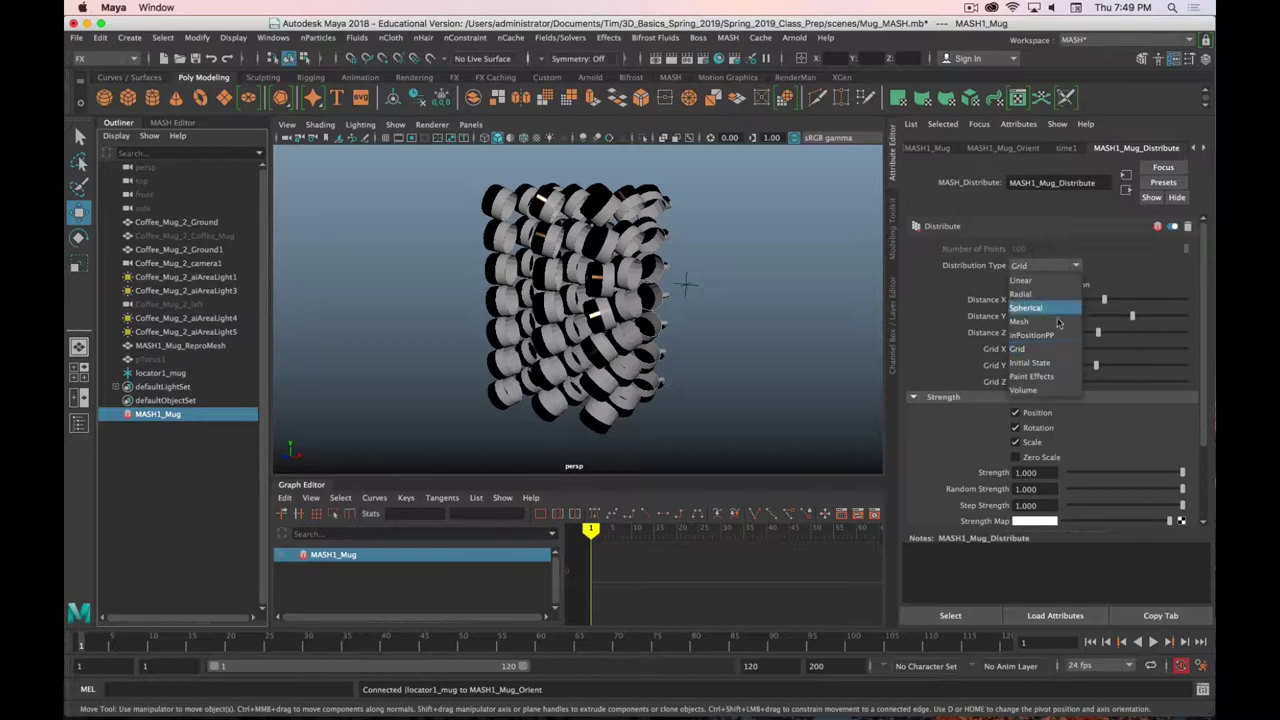
pyautogui.click(1056, 320)
pyautogui.scroll(-5, 620, 307)
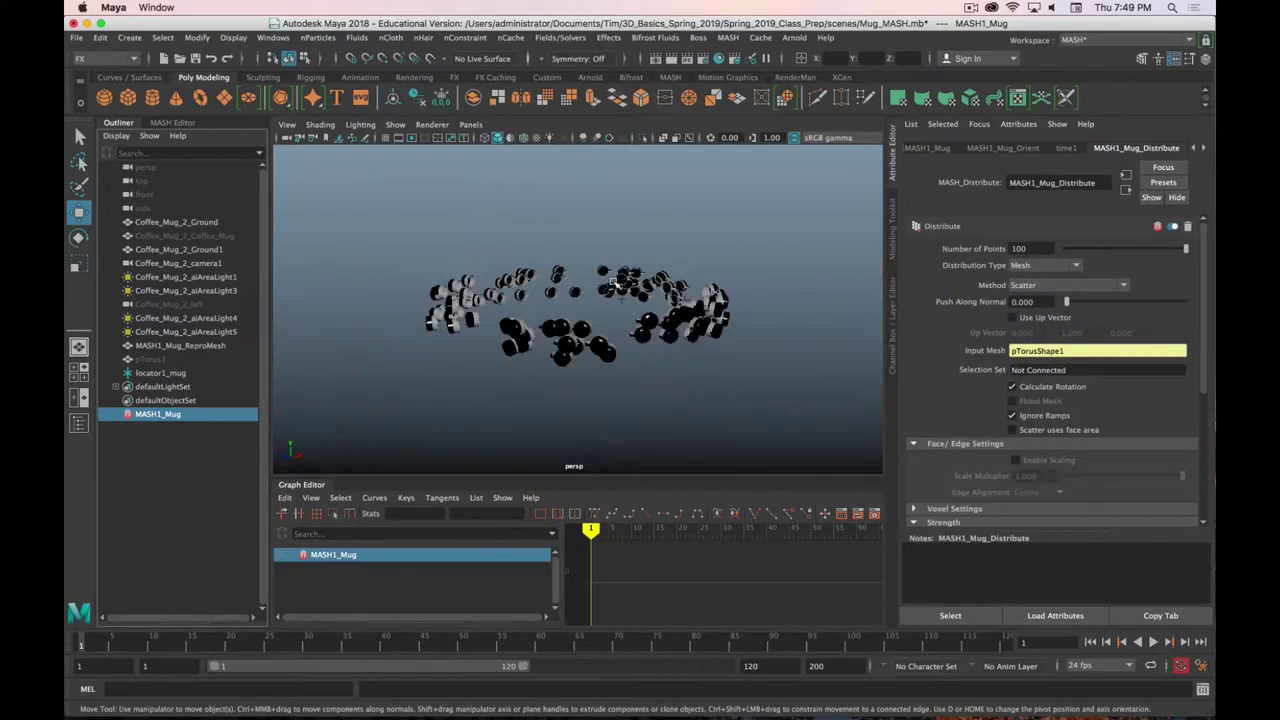
pyautogui.keyDown('alt'); pyautogui.moveTo(600, 300); pyautogui.dragTo(577, 326); pyautogui.keyUp('alt')
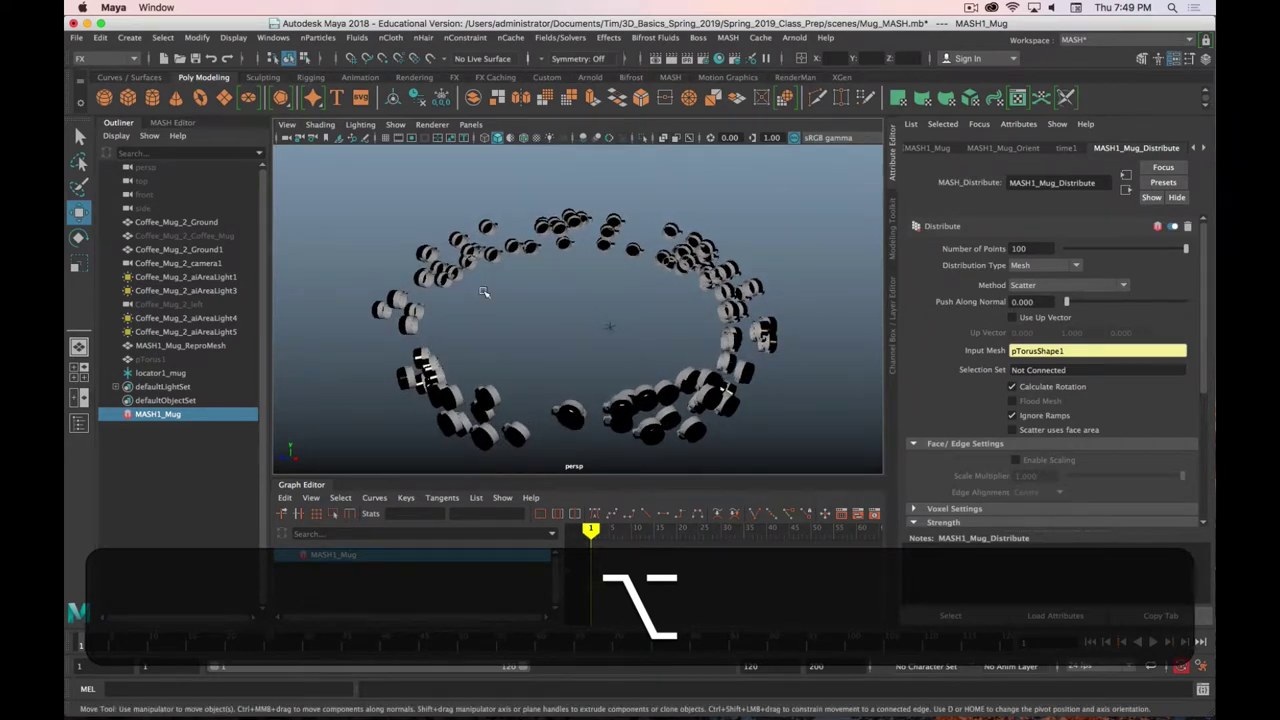
pyautogui.click(129, 37)
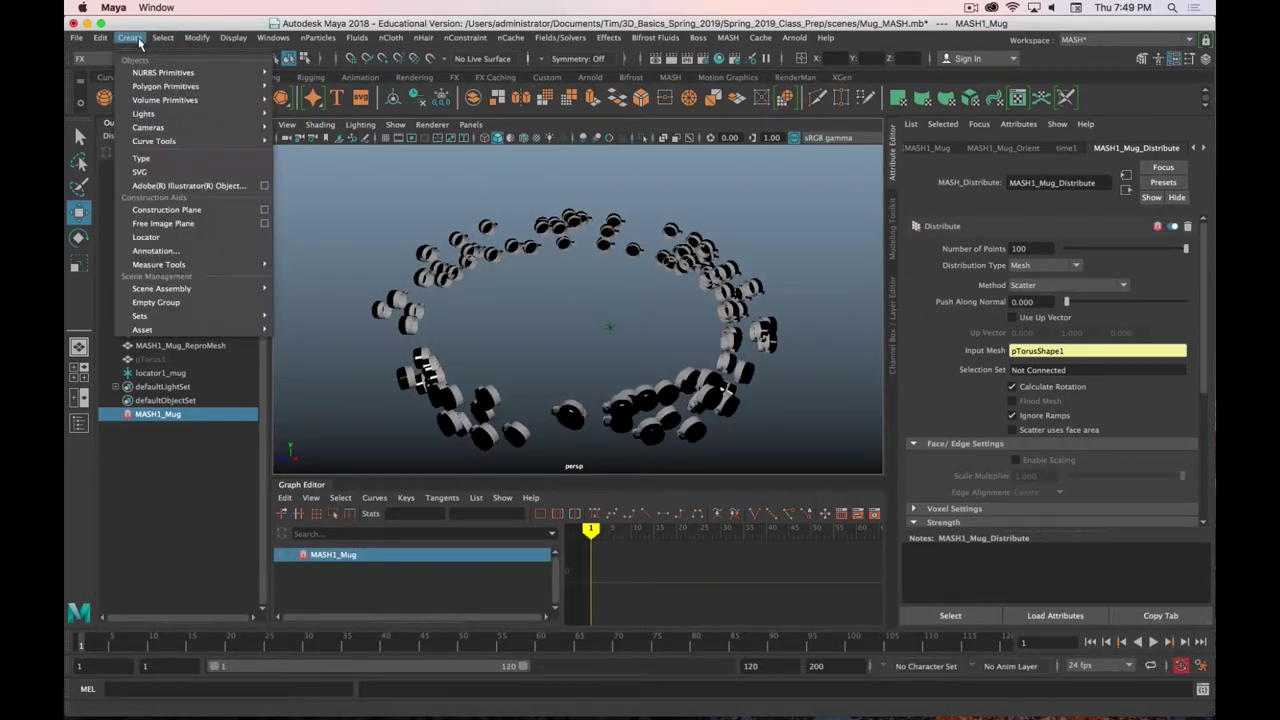
pyautogui.click(130, 36)
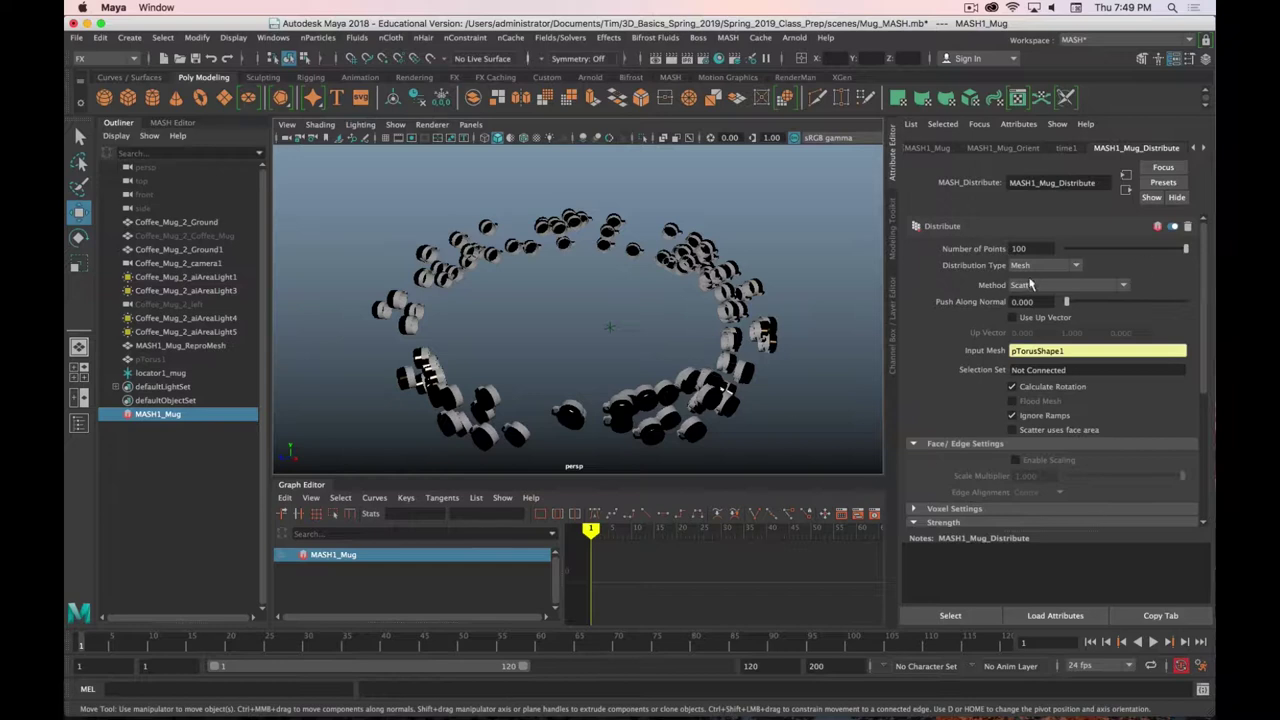
pyautogui.click(1032, 286)
pyautogui.click(1165, 272)
# Set the Distribution Type back to Grid, restacking the mugs 3 × 7 × 3
pyautogui.click(1047, 266)
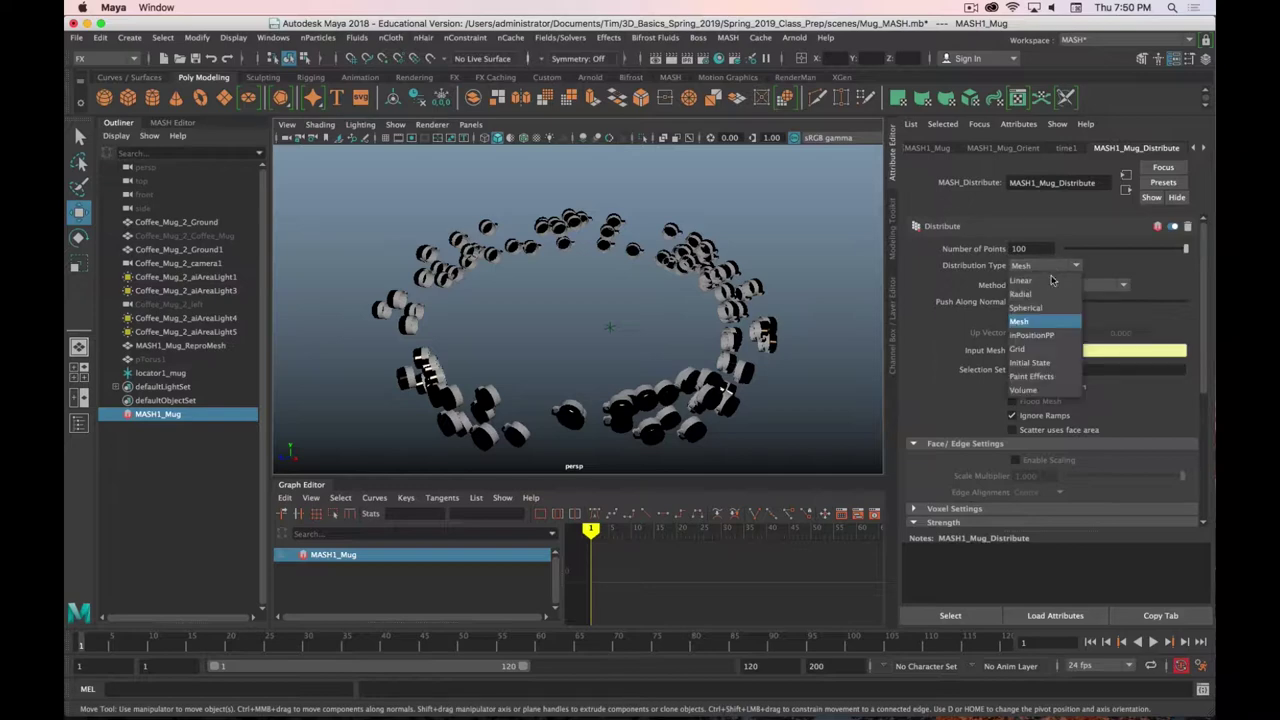
pyautogui.click(1030, 349)
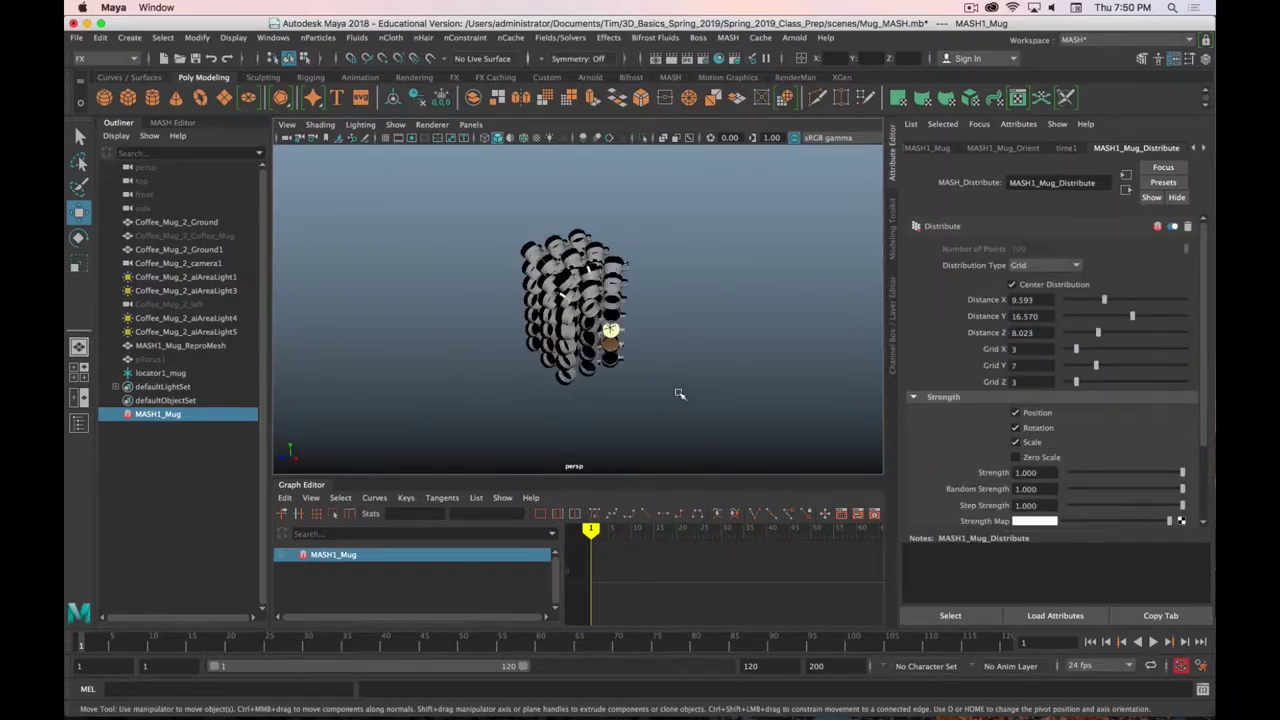
pyautogui.scroll(3, 676, 392)
pyautogui.keyDown('alt'); pyautogui.moveTo(676, 392); pyautogui.dragTo(713, 348); pyautogui.keyUp('alt')
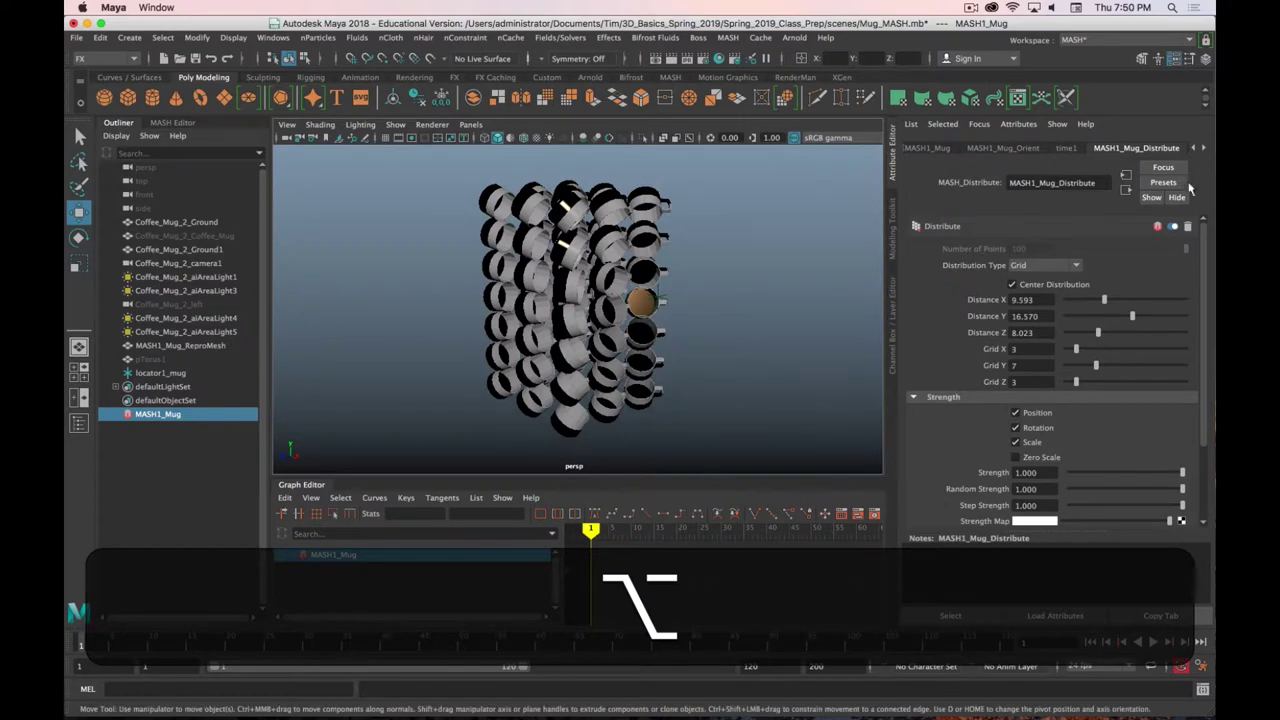
# Add a MASH1_Mug_Random node with position and rotation offsets at 0, then show the MASH Editor
pyautogui.click(933, 148)
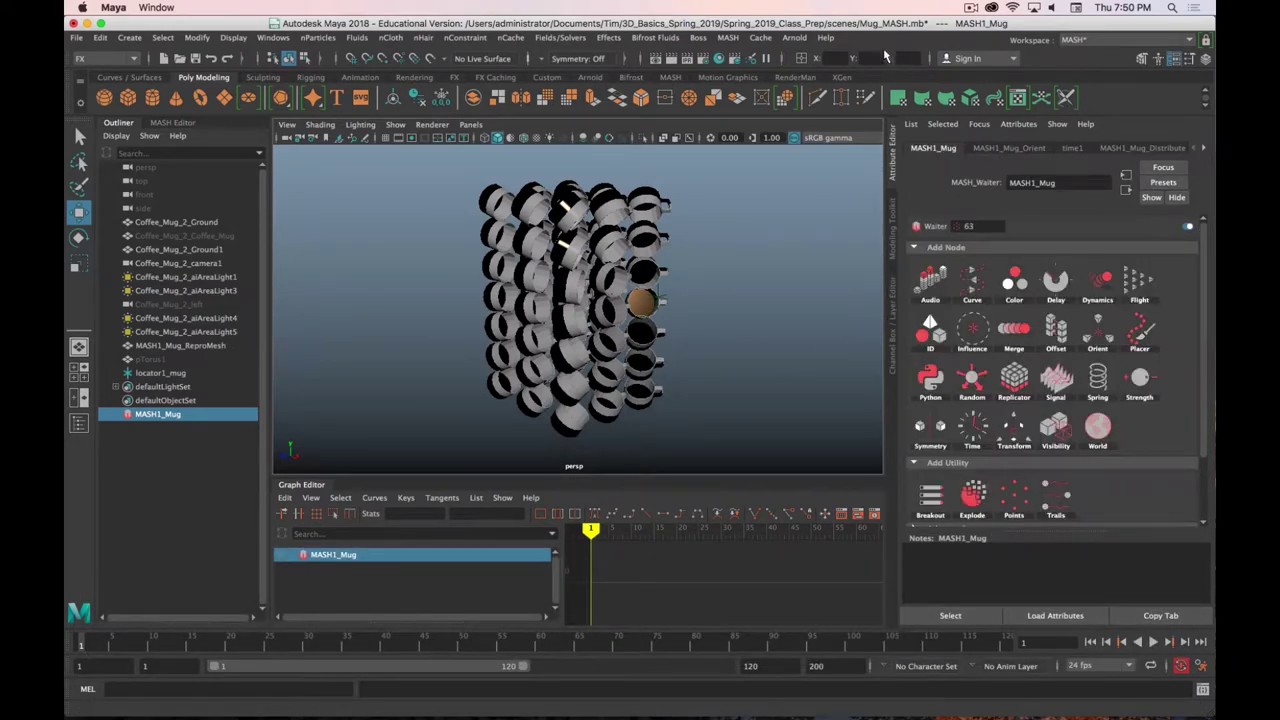
pyautogui.click(971, 378)
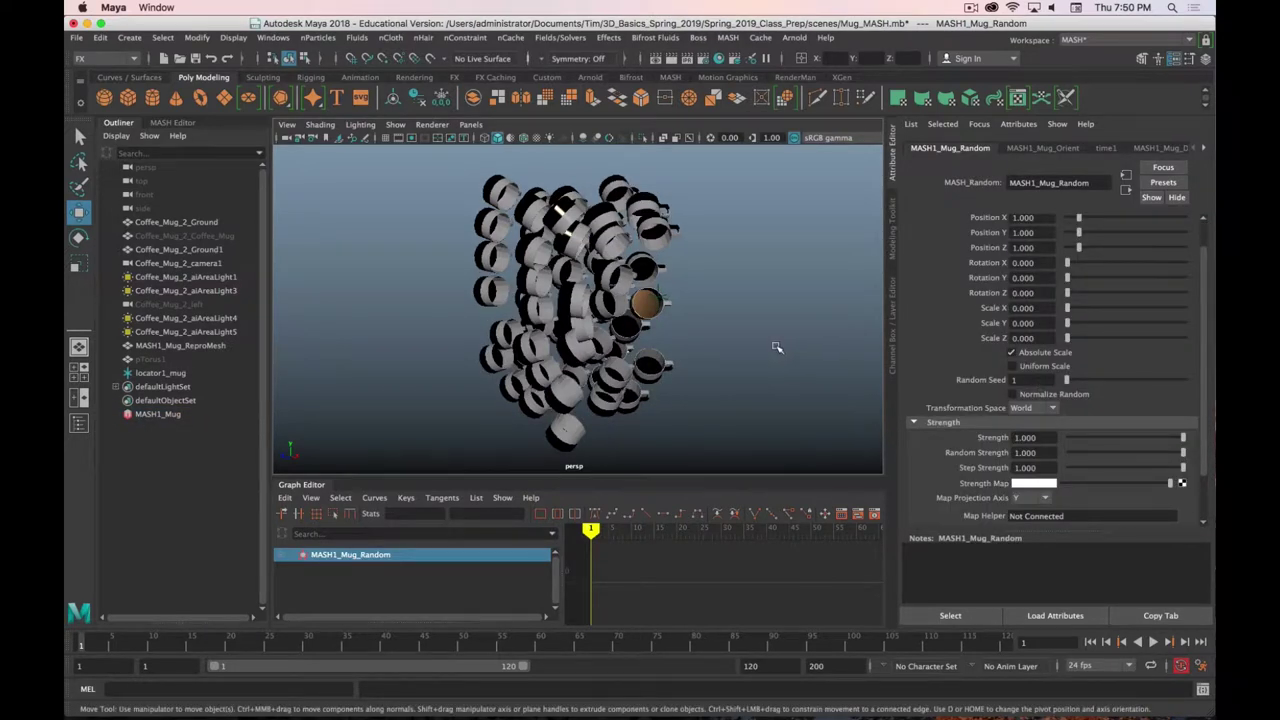
pyautogui.moveTo(766, 357)
pyautogui.keyDown('alt'); pyautogui.mouseDown()
pyautogui.moveTo(743, 363)
pyautogui.moveTo(766, 349)
pyautogui.mouseUp(); pyautogui.keyUp('alt')
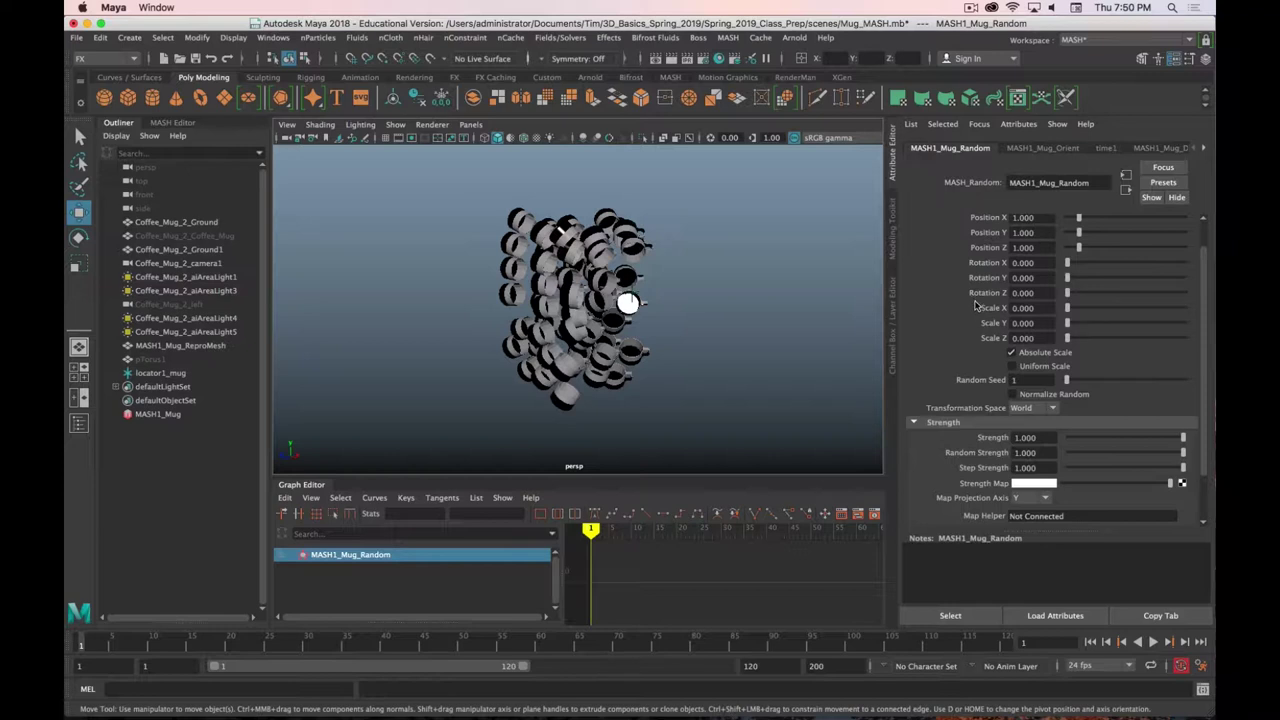
pyautogui.moveTo(1079, 250); pyautogui.dragTo(1050, 219)
pyautogui.moveTo(1068, 264); pyautogui.dragTo(1040, 287)
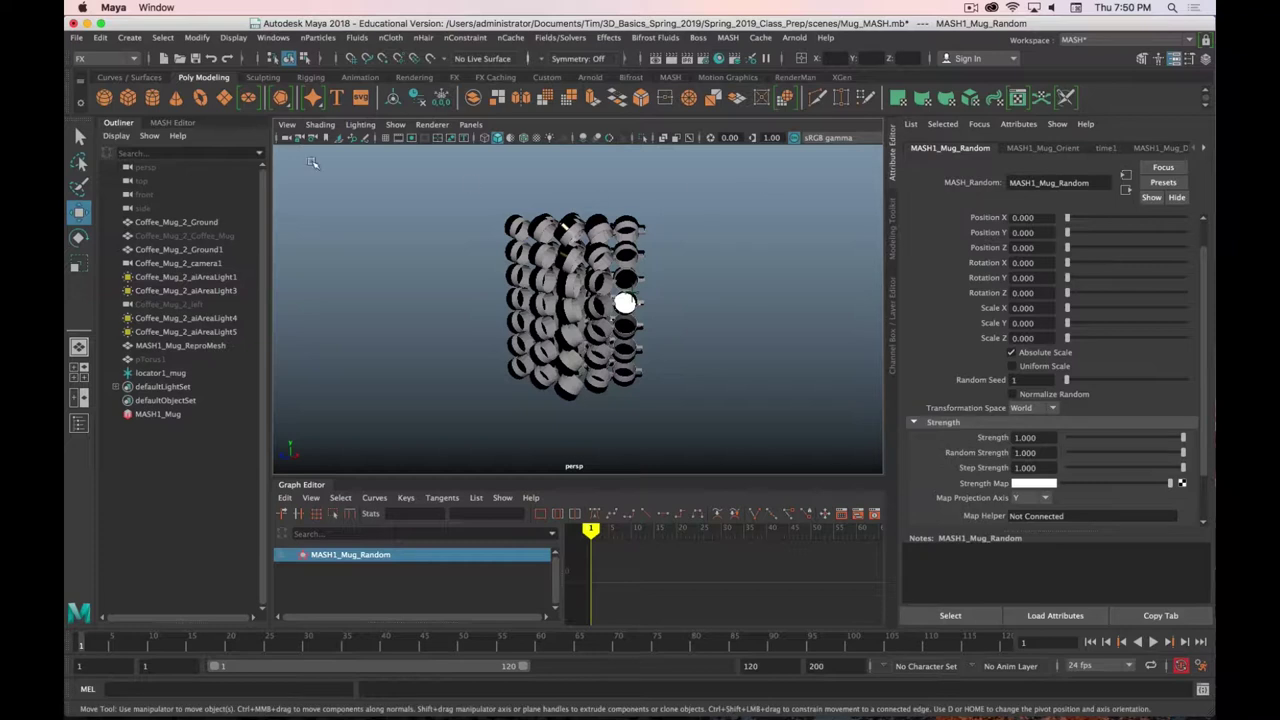
pyautogui.click(182, 124)
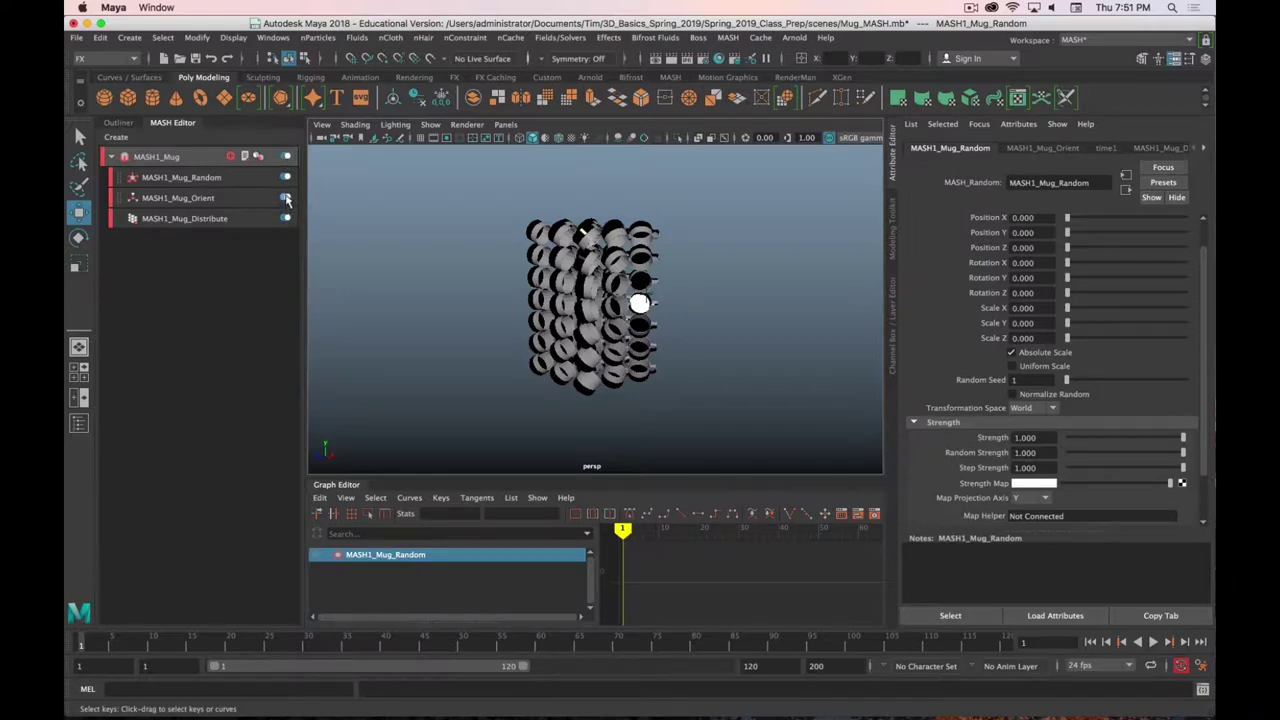
# Disable MASH1_Mug_Orient and set MASH1_Mug_Random Scale X, Y and Z to 0.5
pyautogui.click(286, 198)
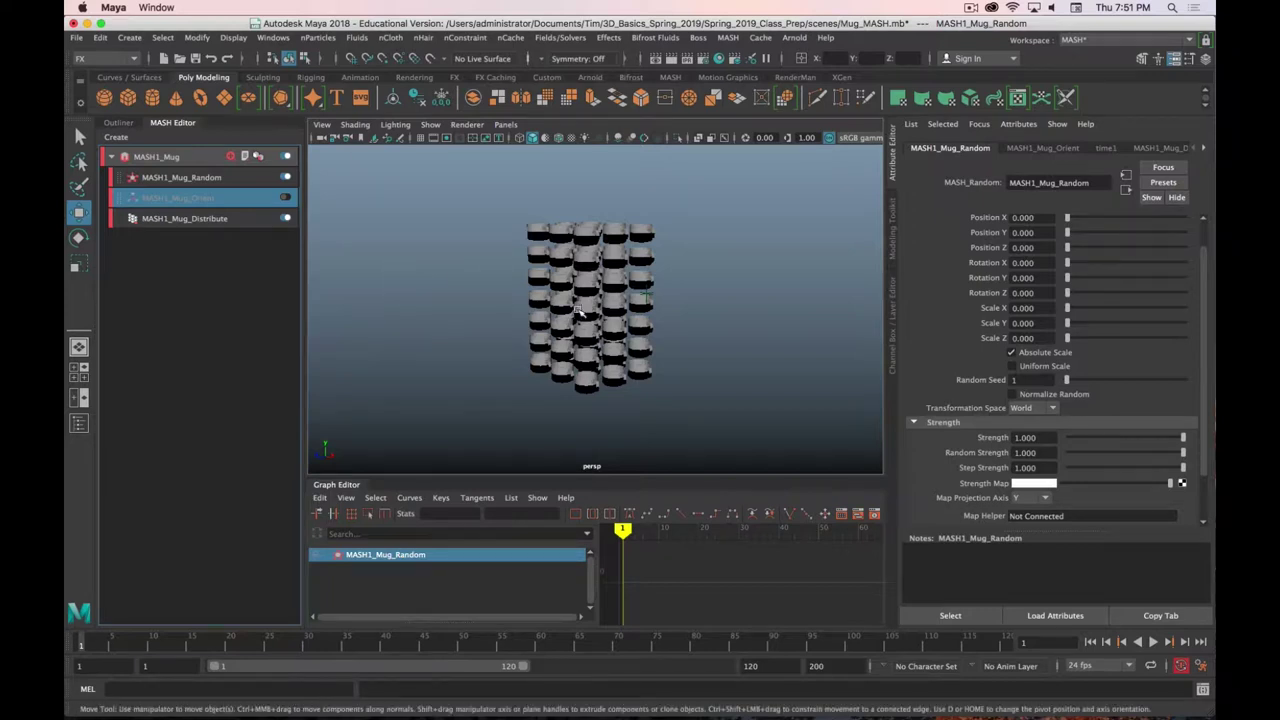
pyautogui.click(232, 179)
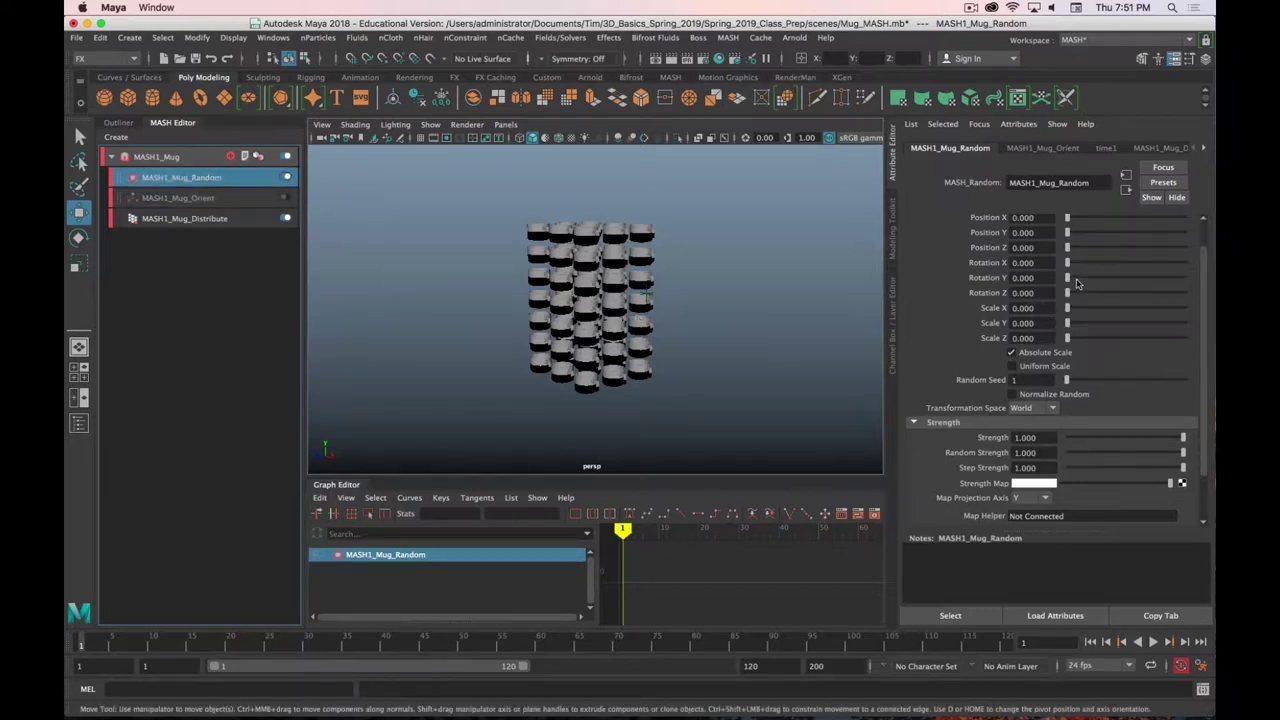
pyautogui.moveTo(1068, 310); pyautogui.dragTo(966, 310)
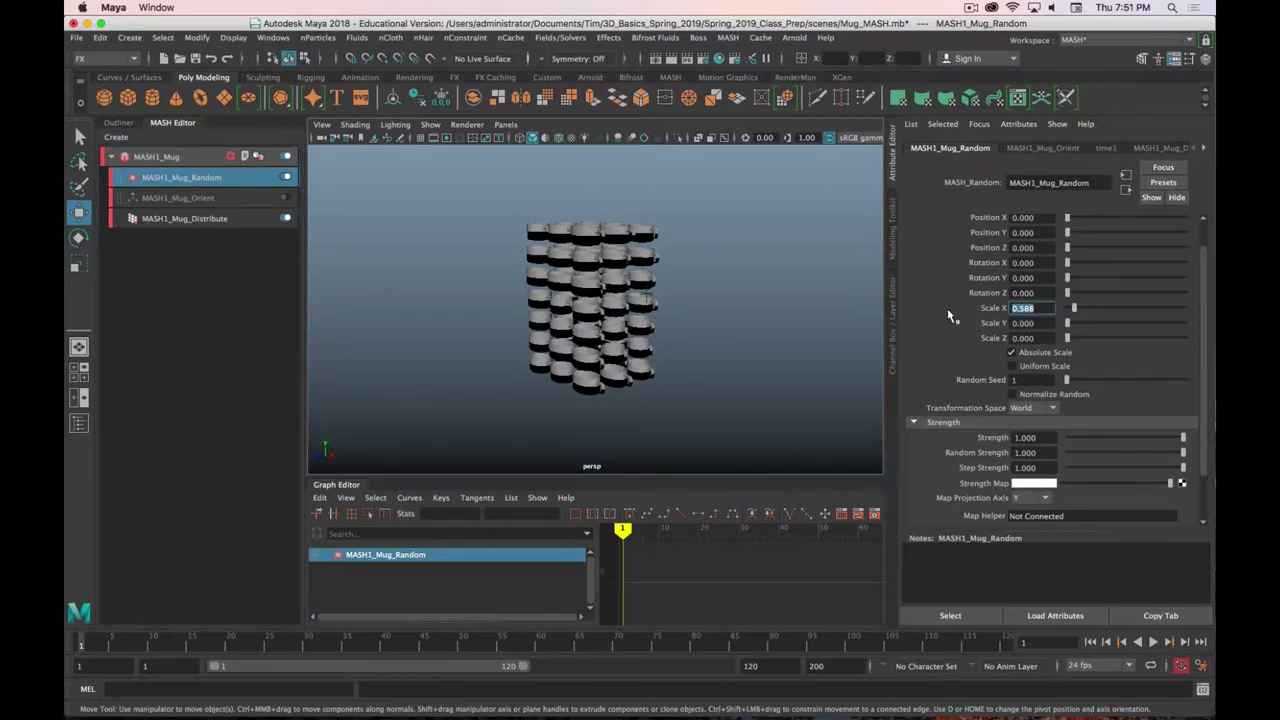
pyautogui.write('.5')
pyautogui.press('Tab')
pyautogui.write('.5')
pyautogui.press('Tab')
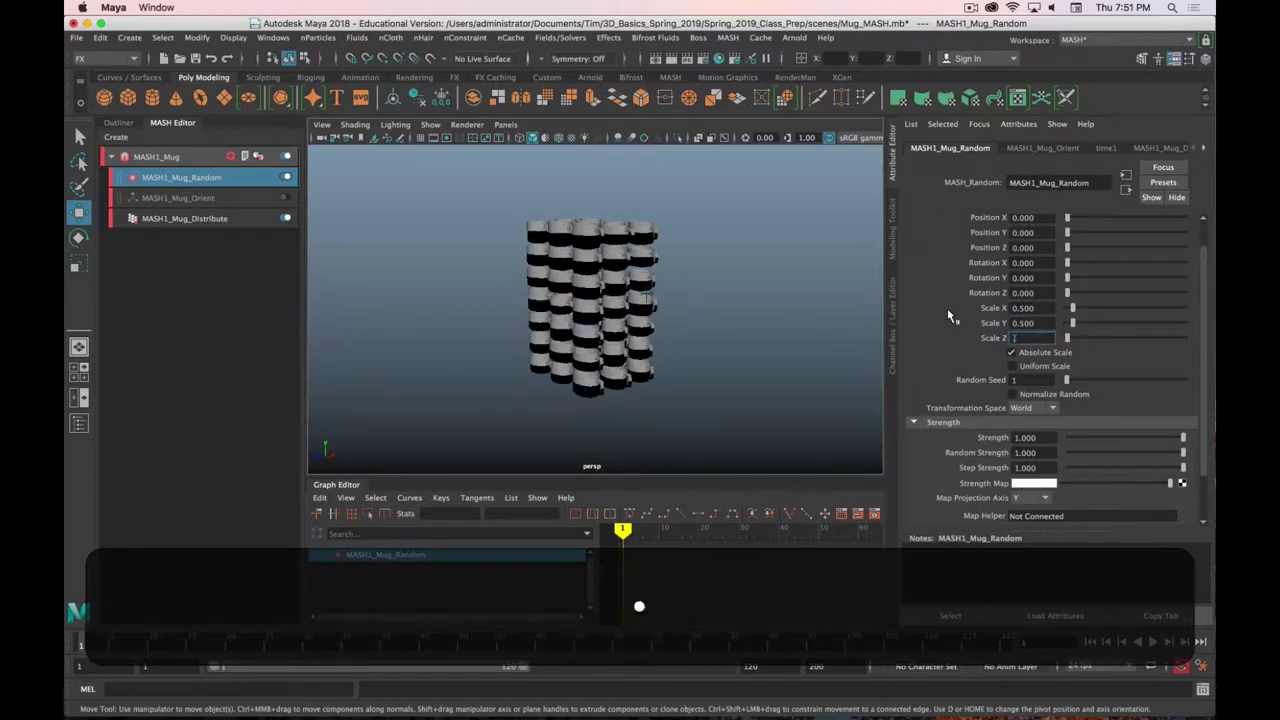
pyautogui.write('.5')
pyautogui.press('Return')
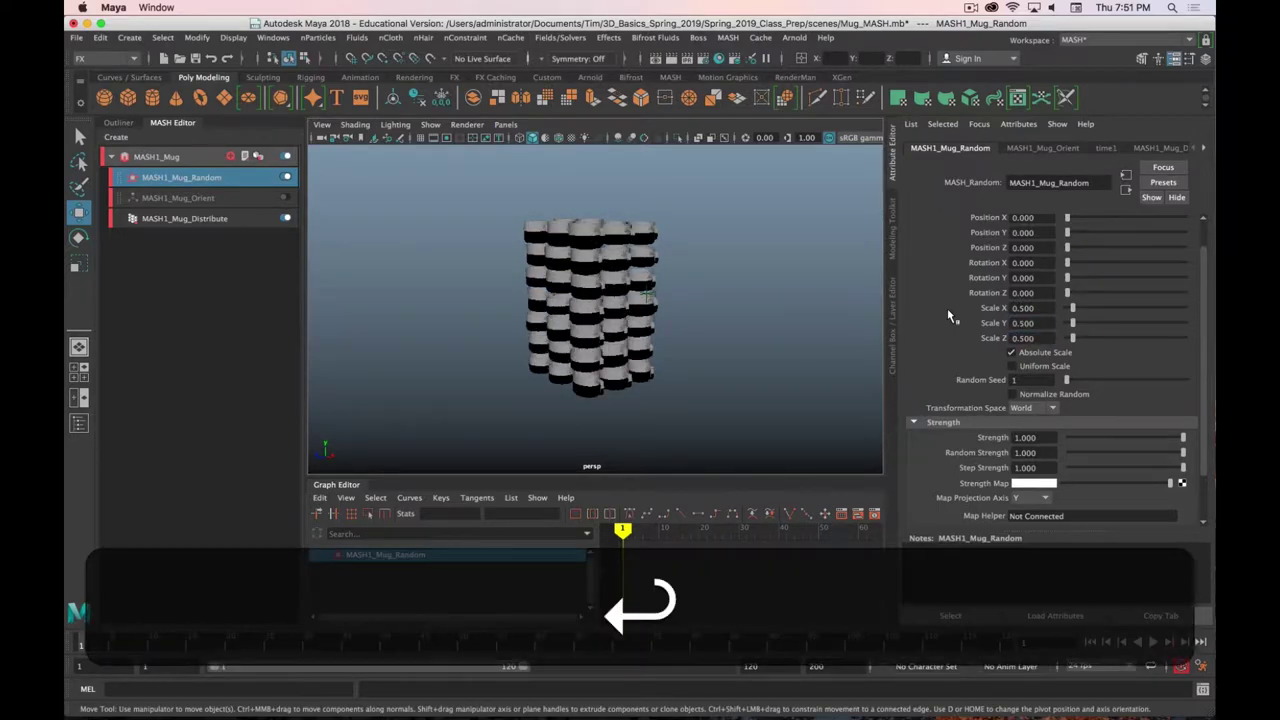
pyautogui.scroll(3, 770, 305)
pyautogui.keyDown('alt'); pyautogui.moveTo(712, 308); pyautogui.dragTo(655, 300); pyautogui.keyUp('alt')
pyautogui.scroll(5, 600, 310)
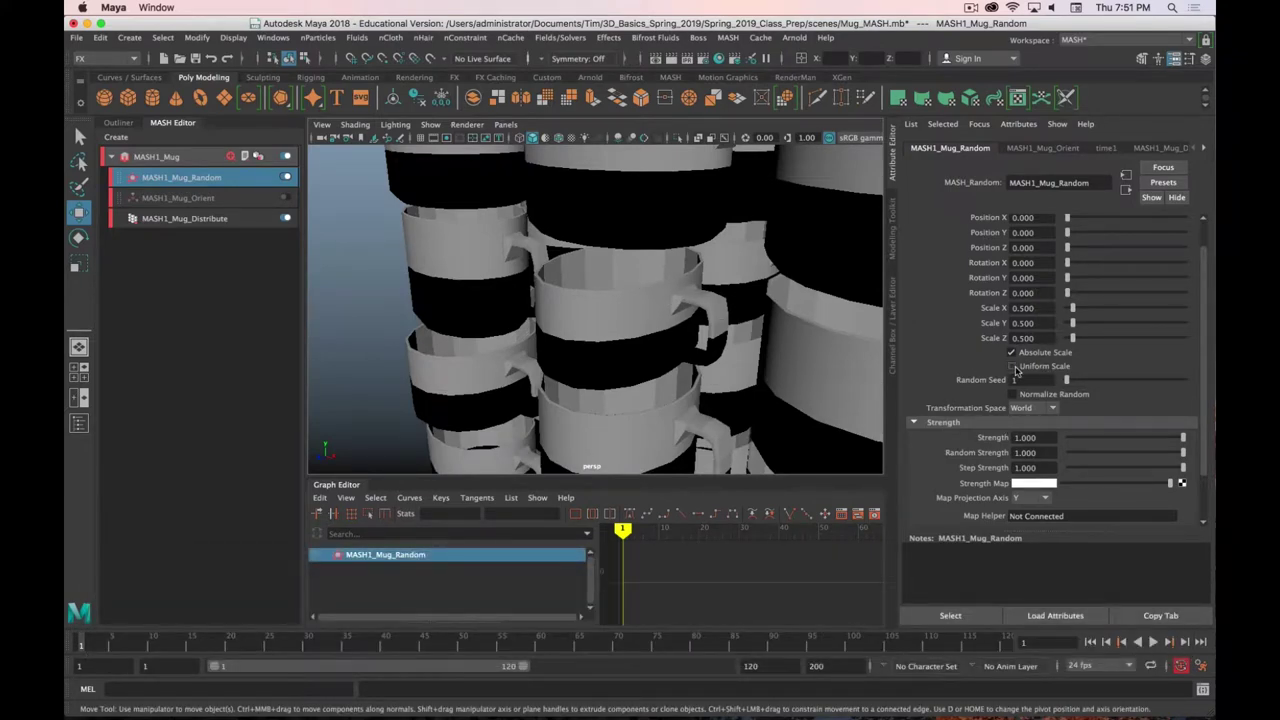
# Turn on Uniform Scale and set the Random Seed to 18
pyautogui.click(1012, 366)
pyautogui.keyDown('alt'); pyautogui.moveTo(758, 387); pyautogui.dragTo(665, 288, button='right'); pyautogui.keyUp('alt')
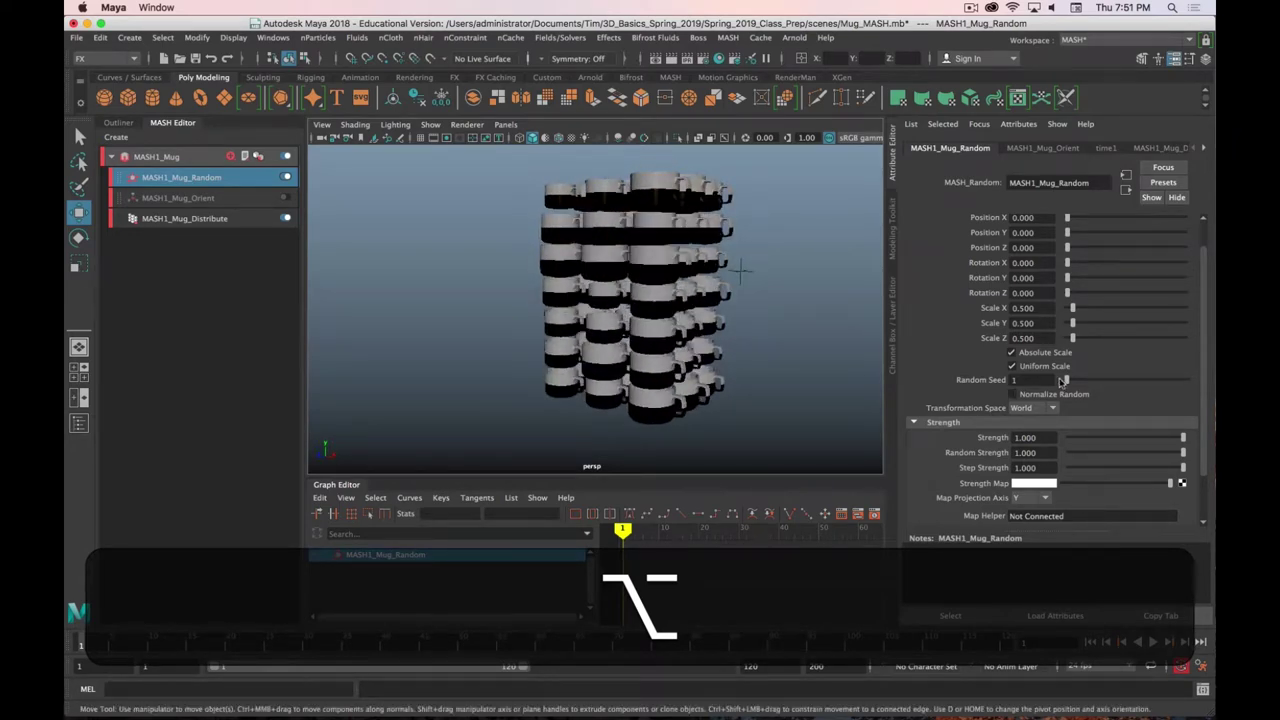
pyautogui.moveTo(1062, 382)
pyautogui.mouseDown()
pyautogui.moveTo(1124, 384)
pyautogui.moveTo(1087, 384)
pyautogui.mouseUp()
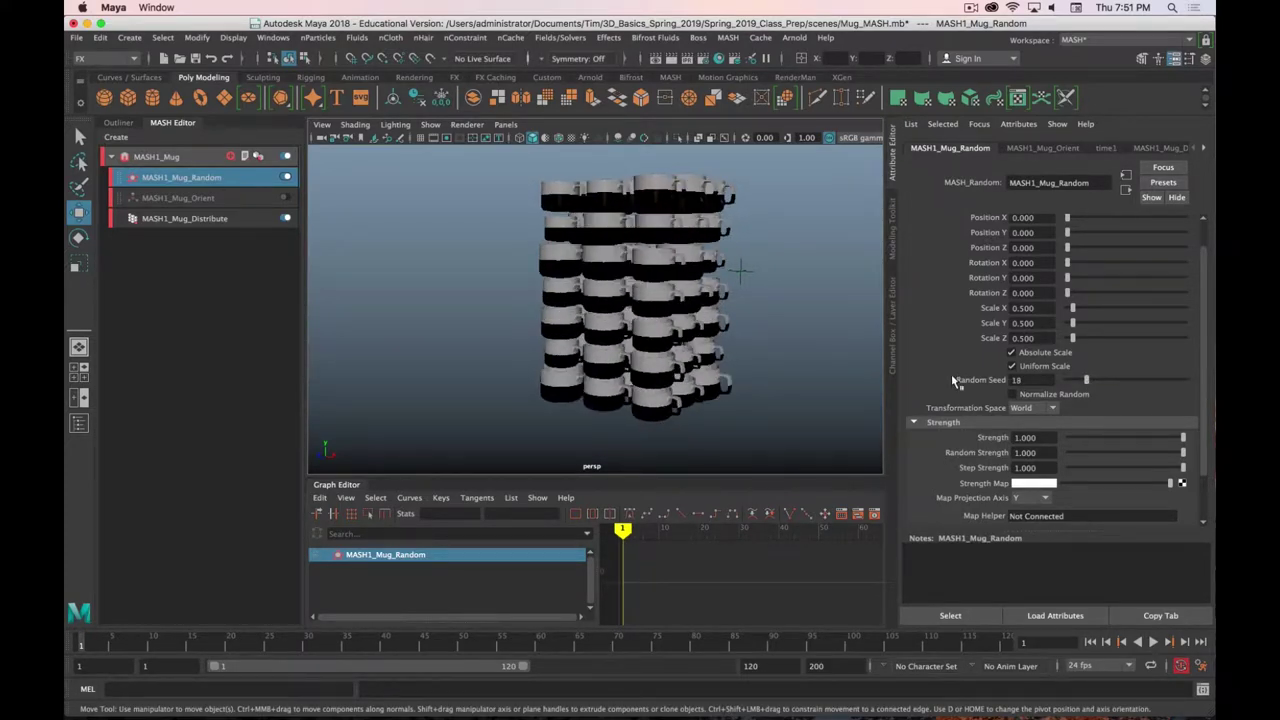
pyautogui.scroll(-2, 951, 388)
pyautogui.moveTo(1183, 397); pyautogui.dragTo(1205, 430)
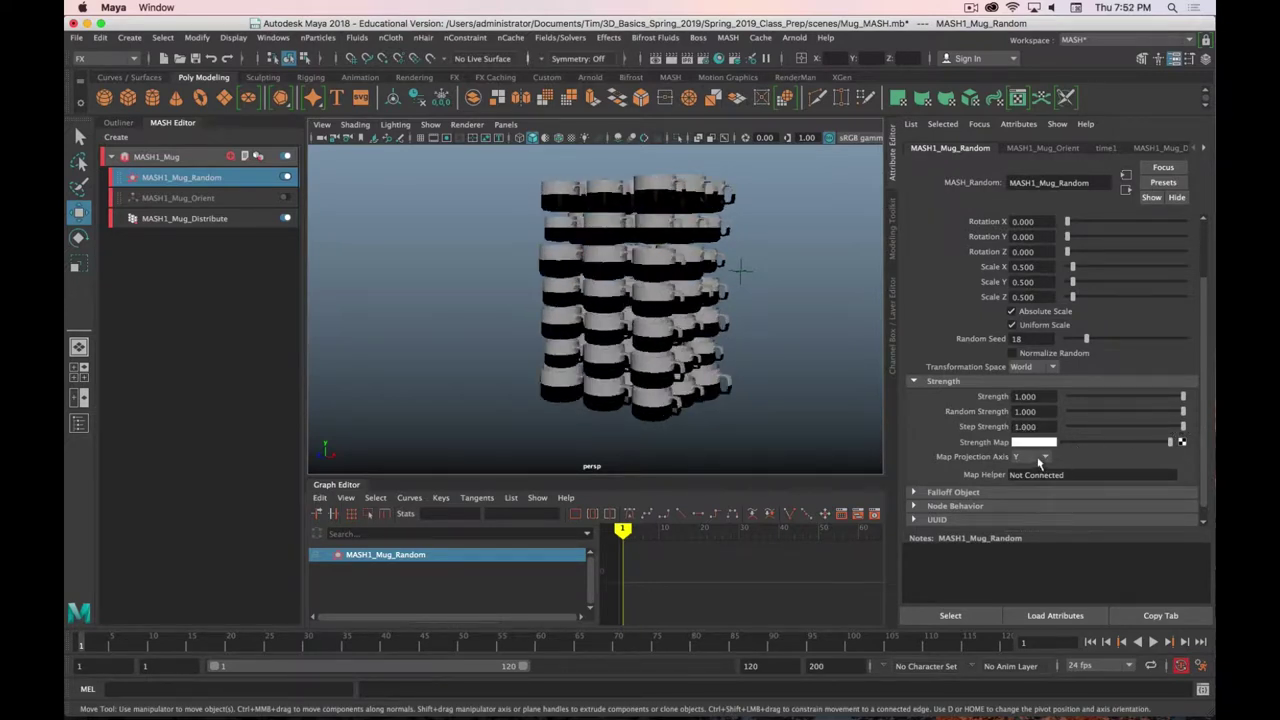
pyautogui.scroll(-1, 1038, 462)
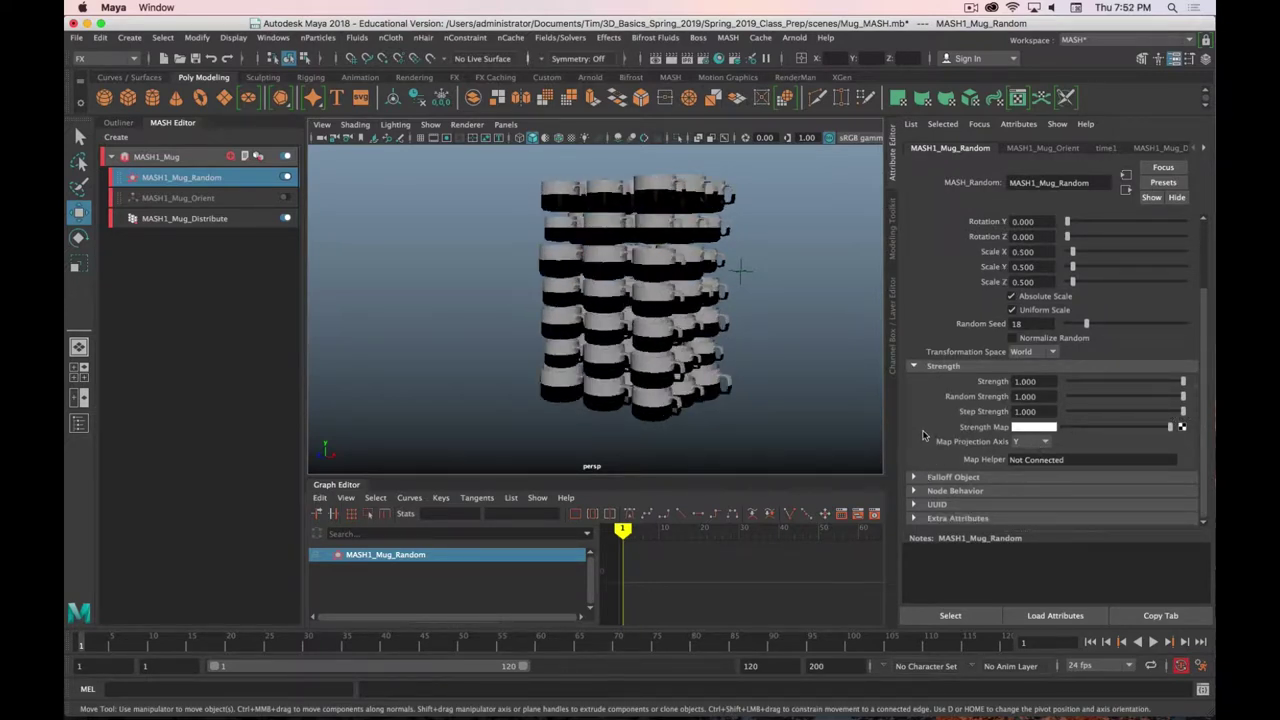
pyautogui.scroll(5, 924, 435)
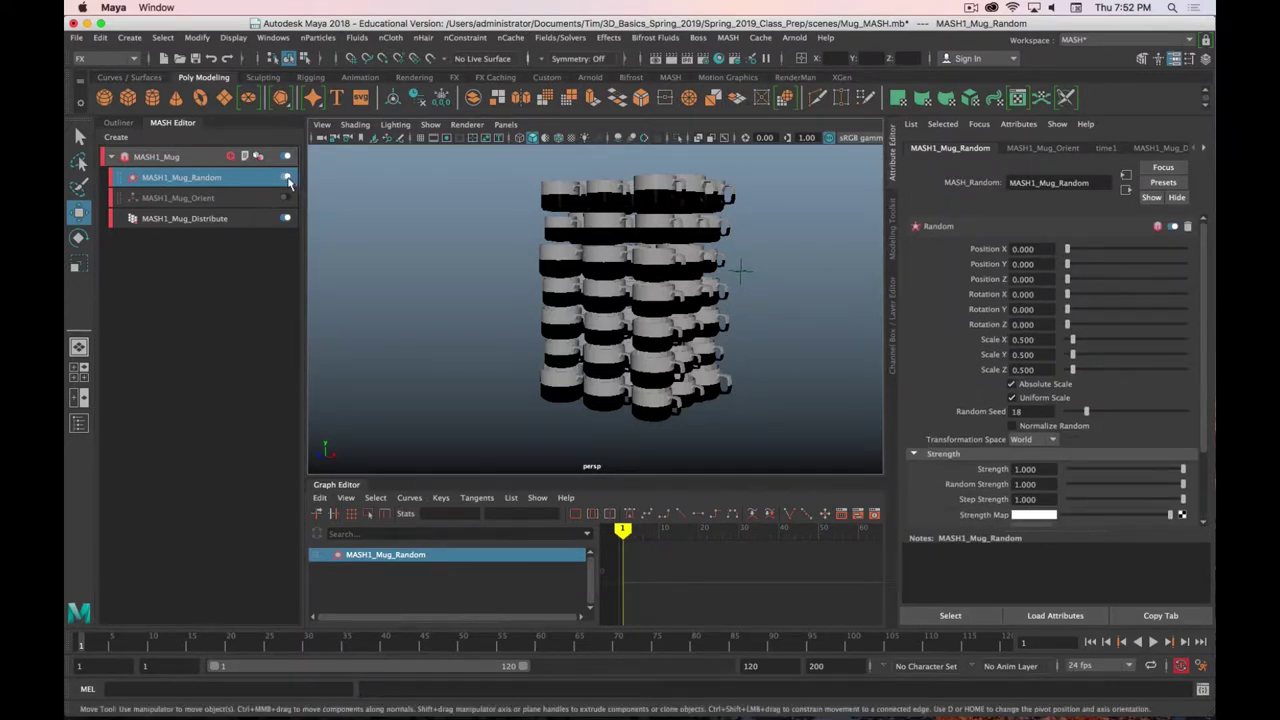
# Disable the MASH1_Mug_Random node and return to the Outliner
pyautogui.click(287, 178)
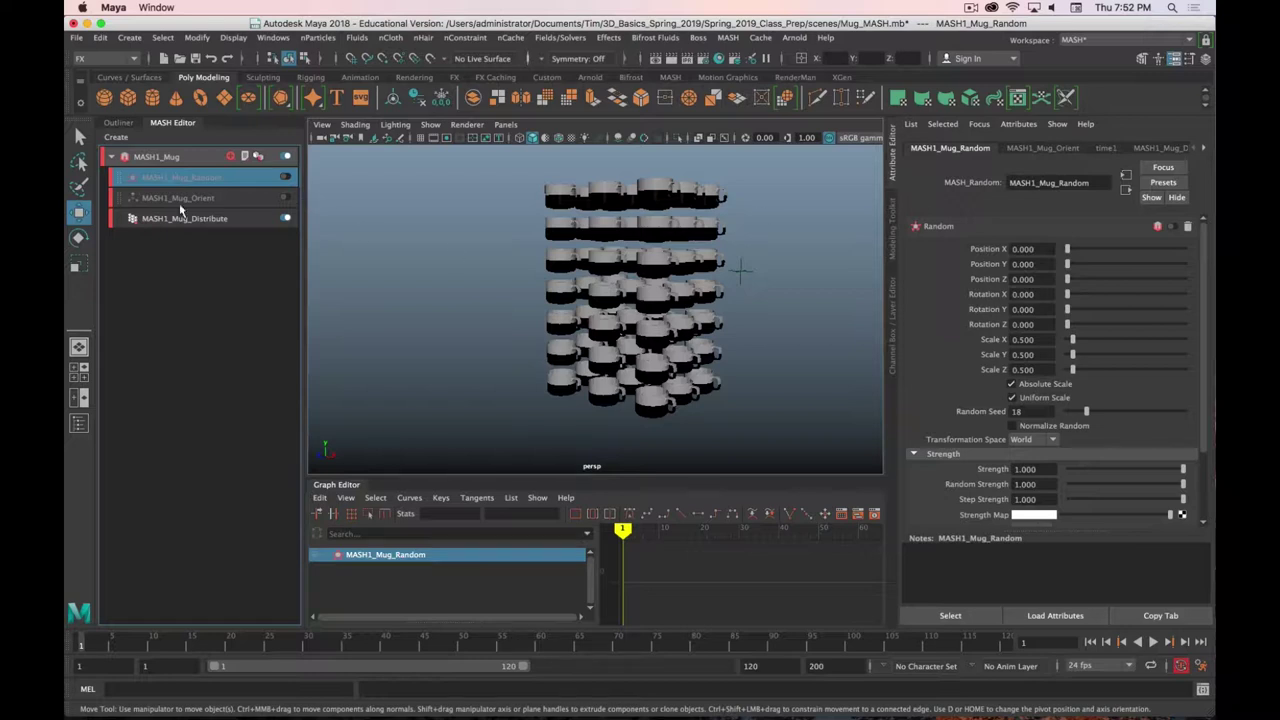
pyautogui.click(214, 288)
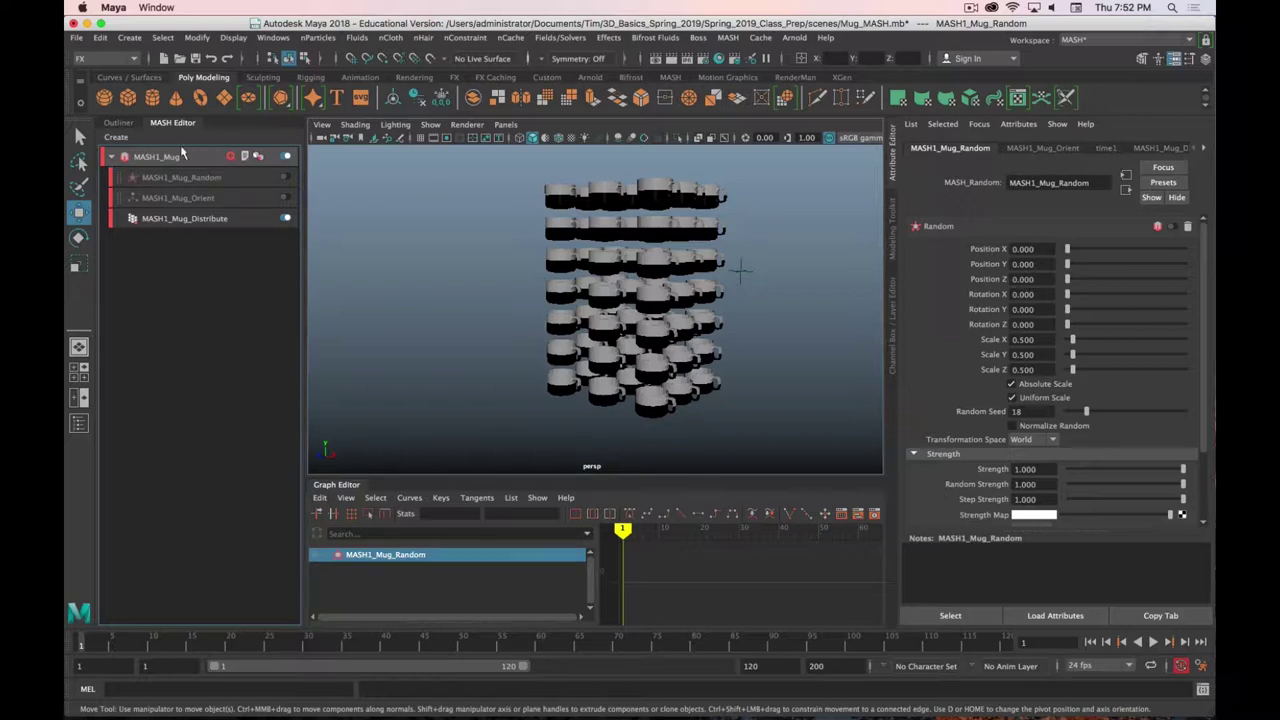
pyautogui.click(118, 122)
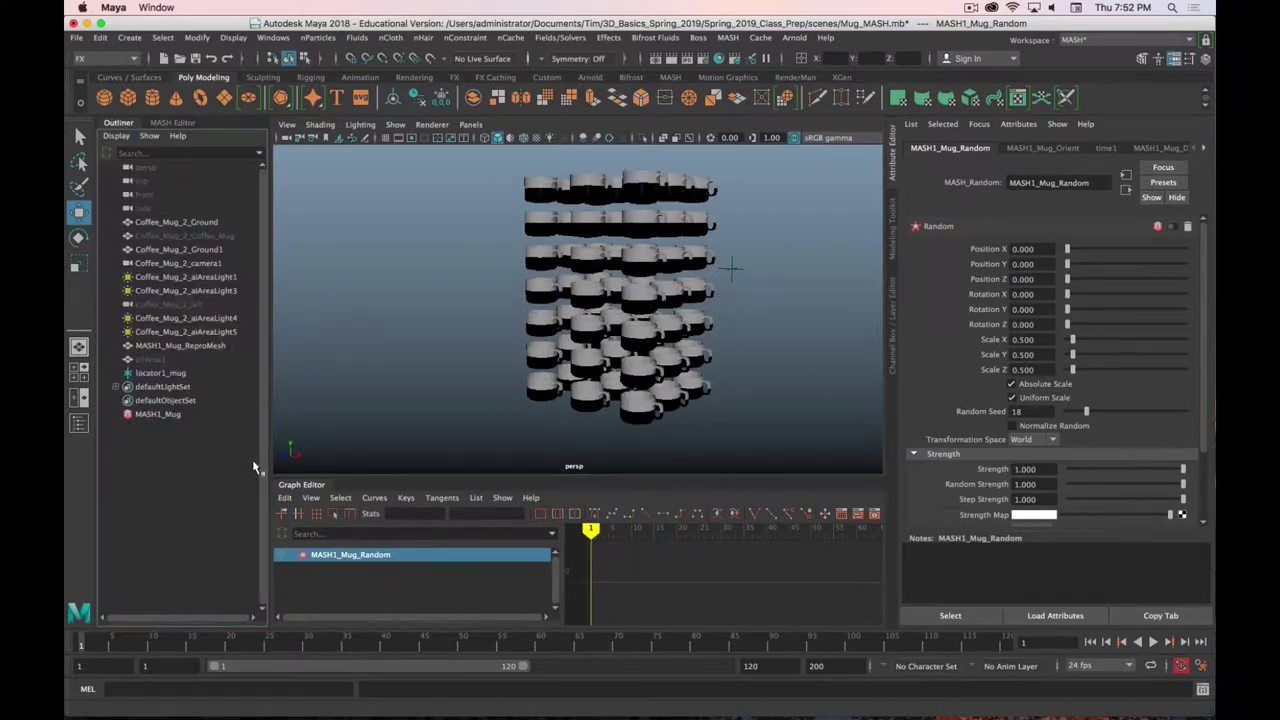
# Put the mug mesh and locator1_mug on a new hidden display layer, layer1
pyautogui.click(170, 414)
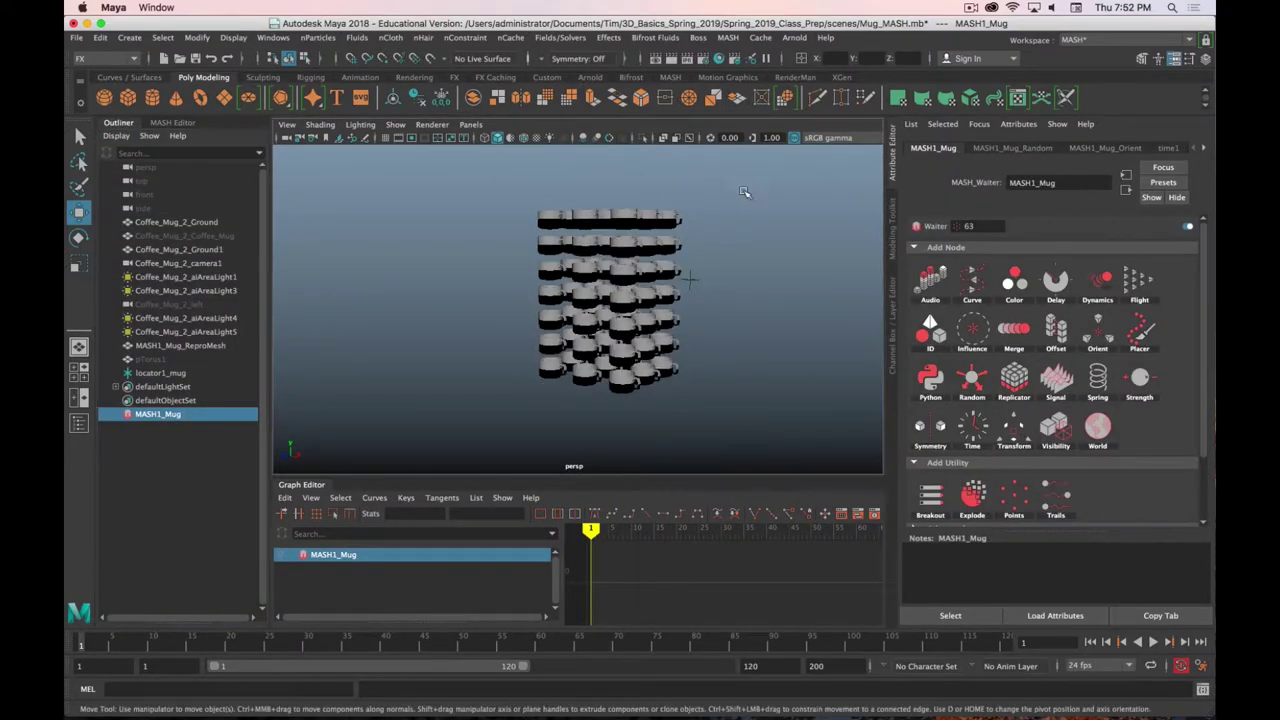
pyautogui.moveTo(480, 429); pyautogui.dragTo(851, 206)
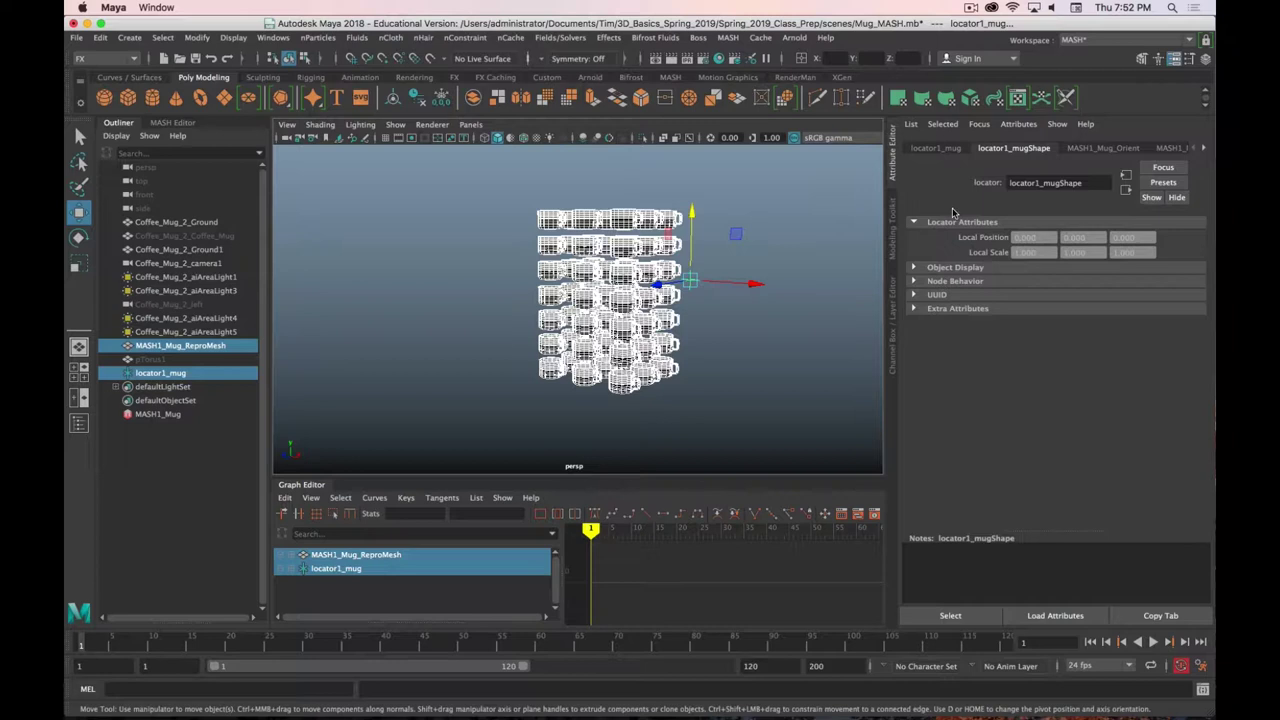
pyautogui.click(894, 320)
pyautogui.click(1201, 504)
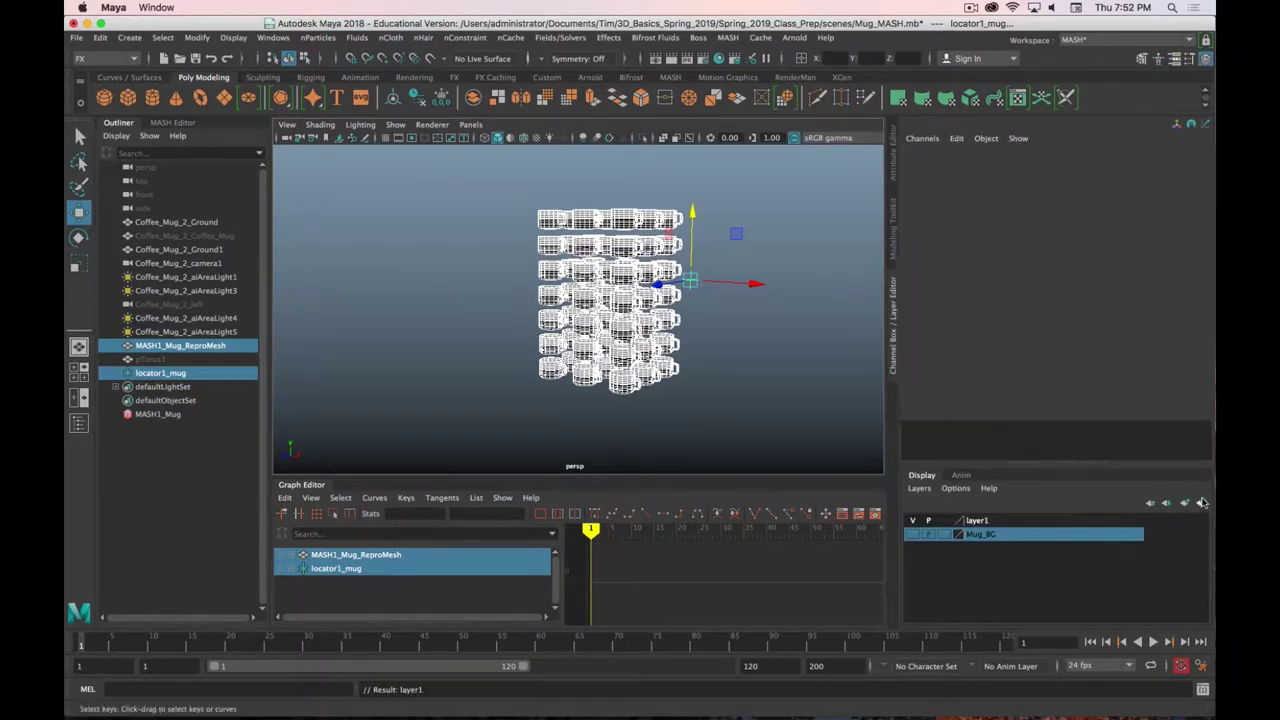
pyautogui.click(912, 520)
pyautogui.click(509, 303)
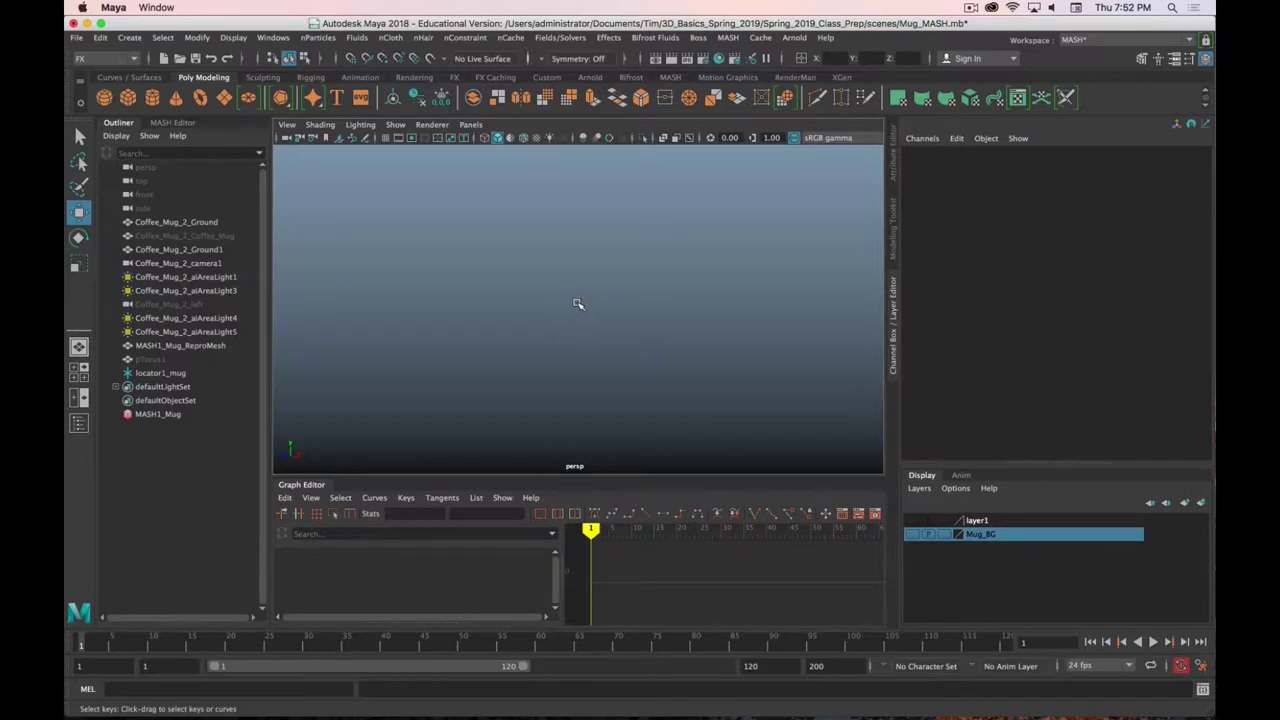
# Create a polygon cube and turn it into a new MASH network
pyautogui.click(128, 97)
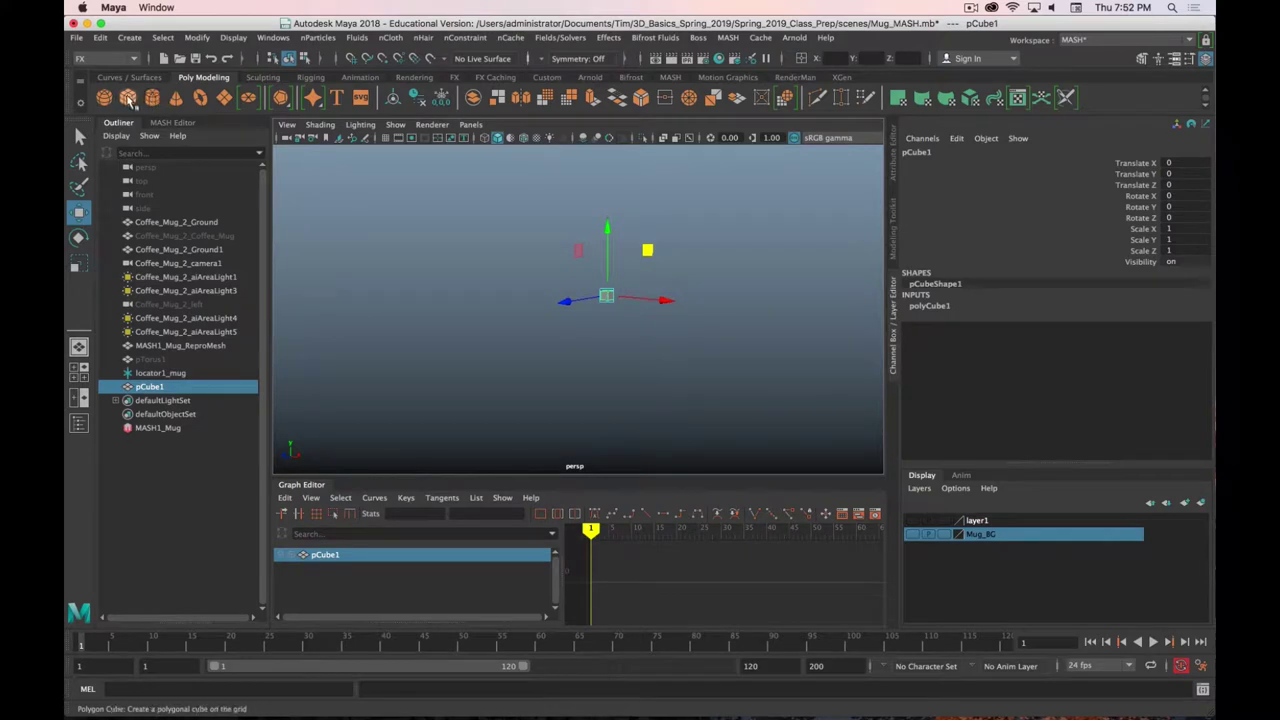
pyautogui.keyDown('alt'); pyautogui.moveTo(671, 379); pyautogui.dragTo(689, 346, button='middle'); pyautogui.keyUp('alt')
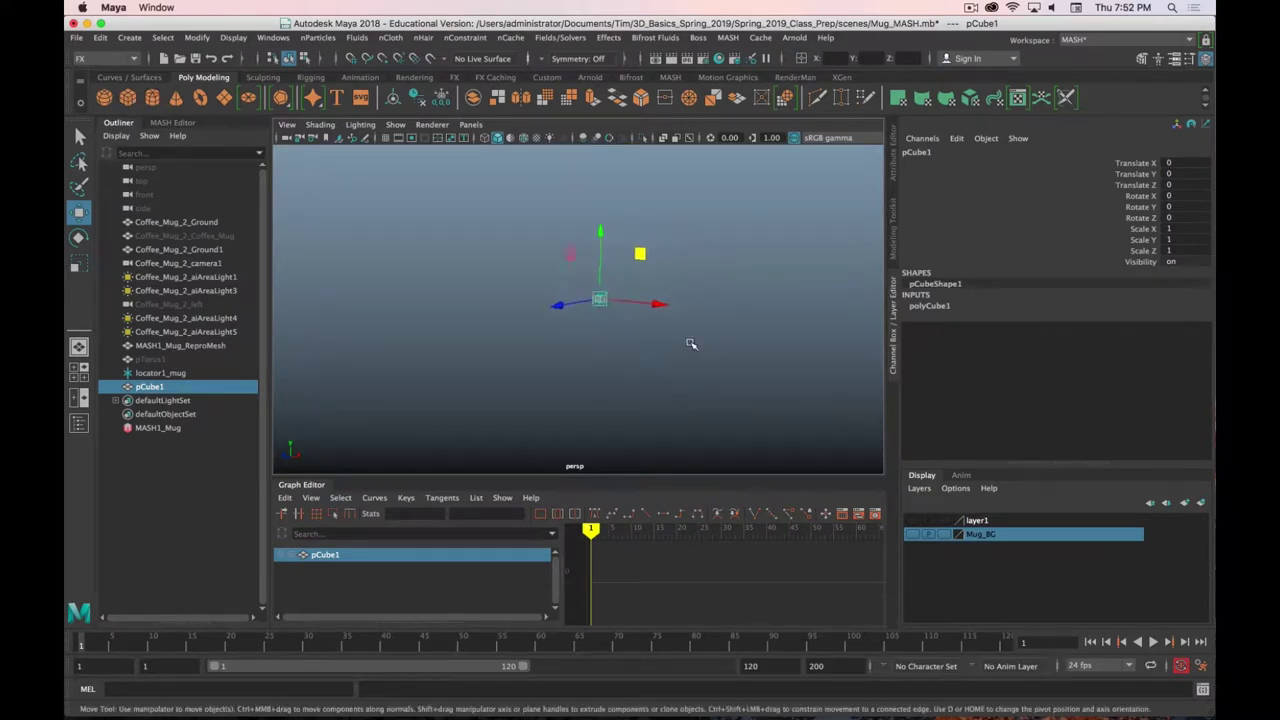
pyautogui.click(672, 78)
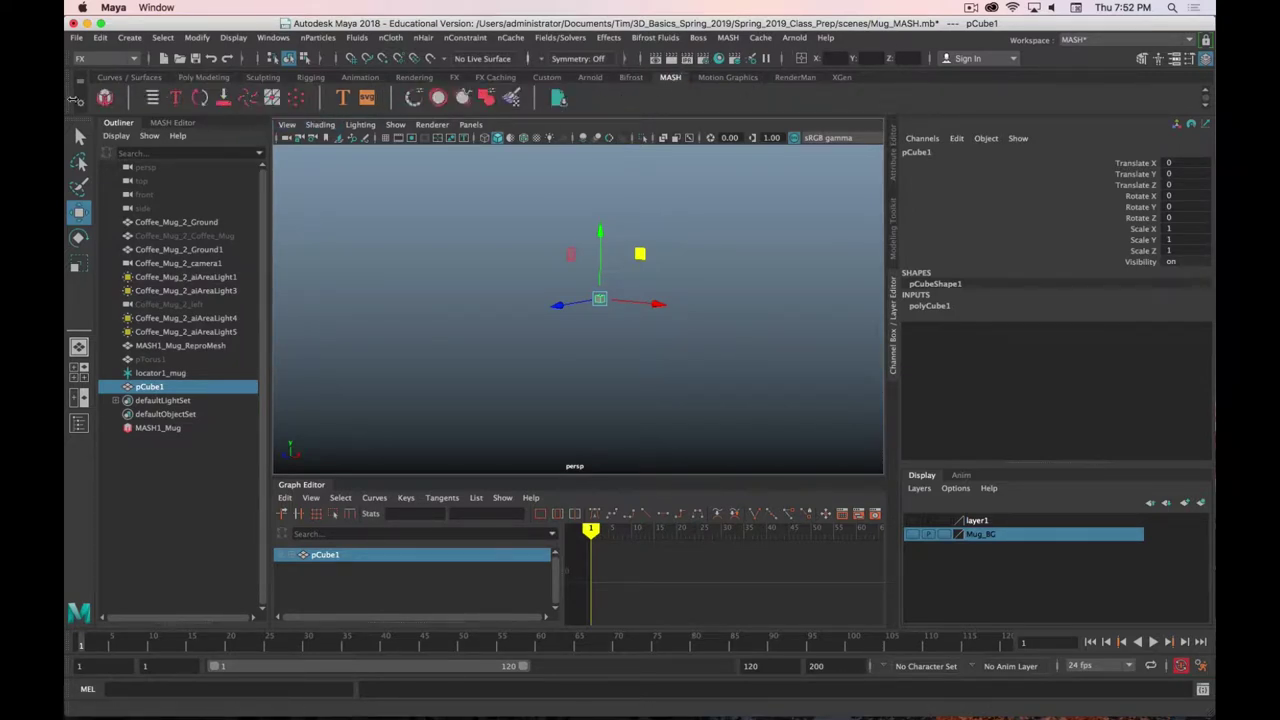
pyautogui.click(104, 97)
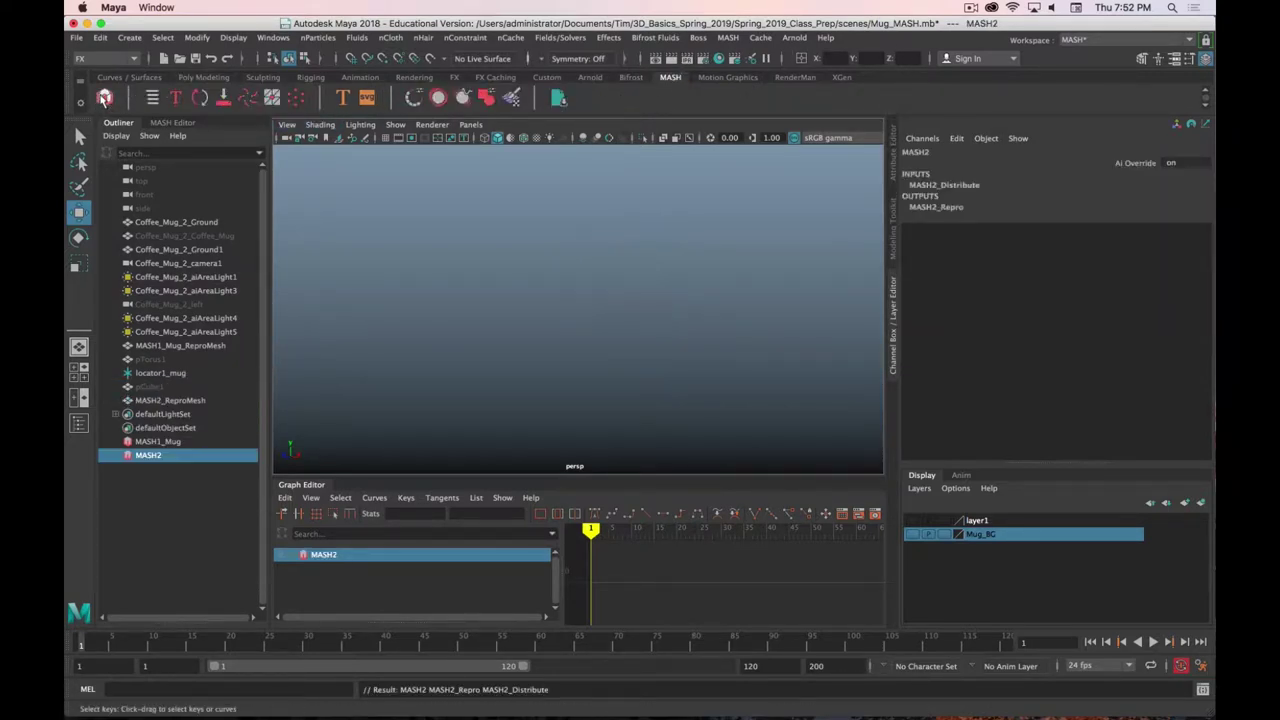
# Rename the new network to MASH2_Octopus
pyautogui.doubleClick(150, 456)
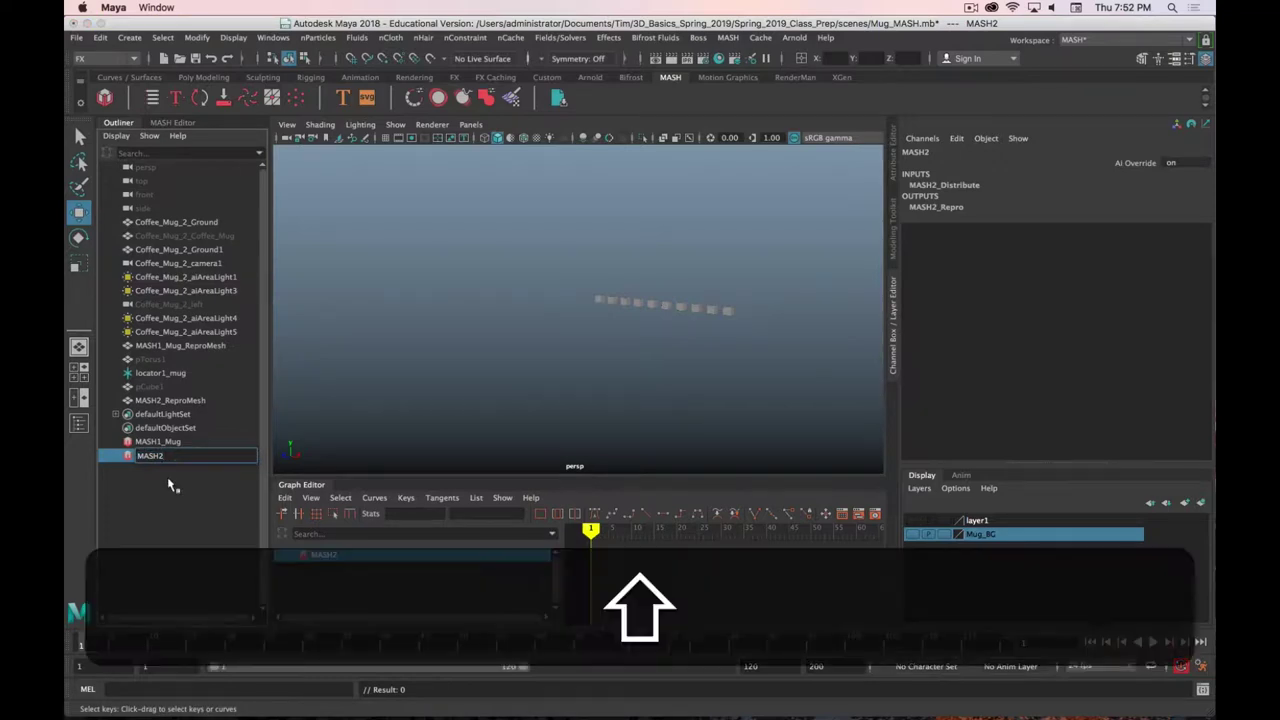
pyautogui.write('_Octopus')
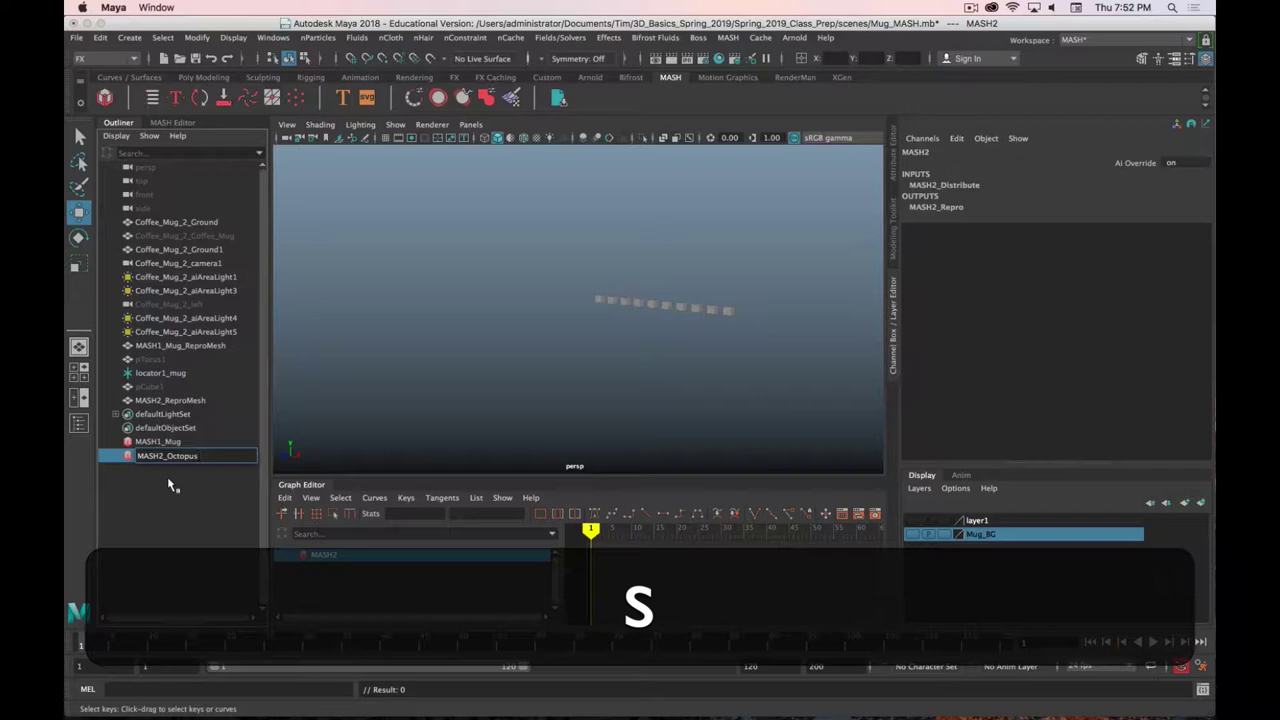
pyautogui.press('Return')
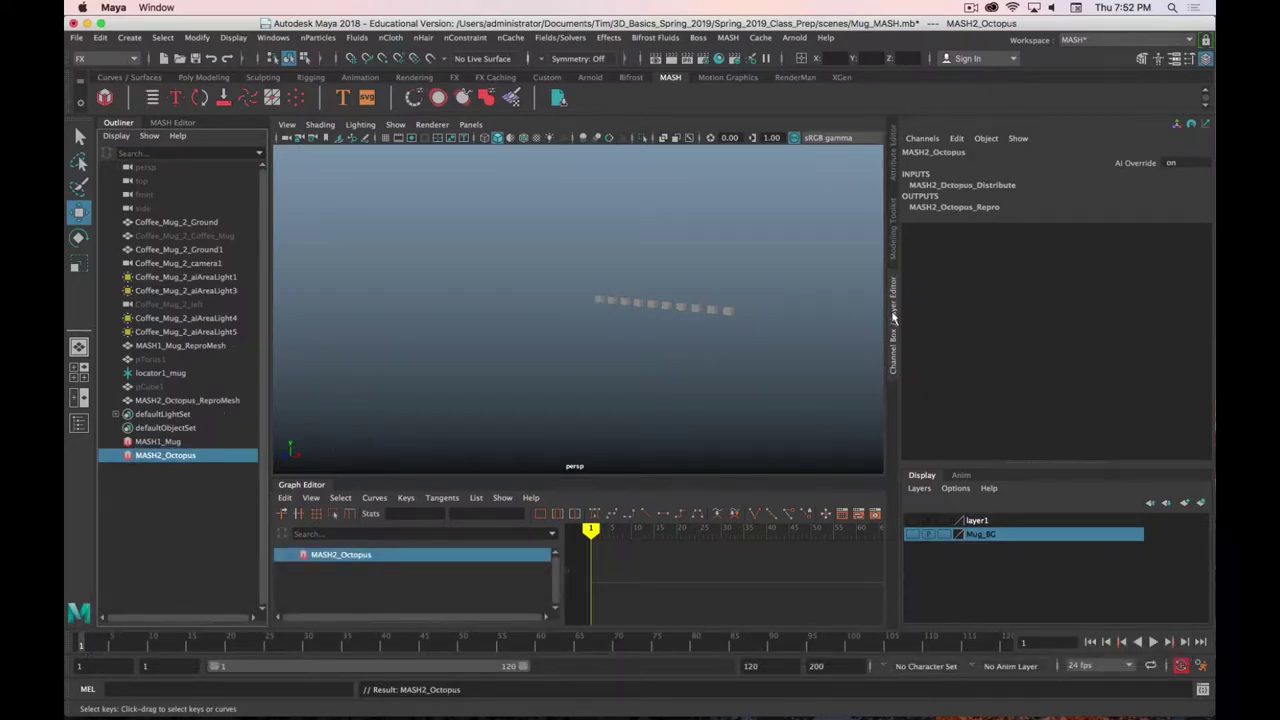
# Review the MASH2_Octopus_Distribute settings, then create a polygon plane at the origin
pyautogui.click(894, 175)
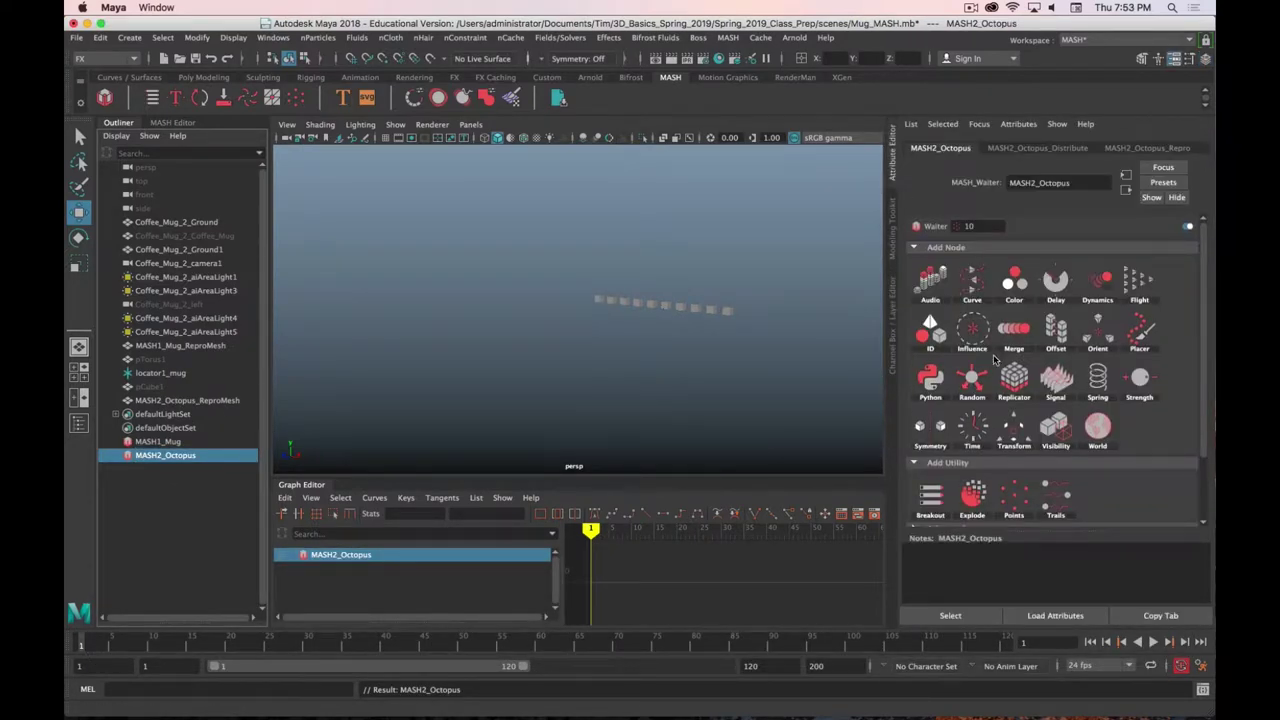
pyautogui.click(1040, 148)
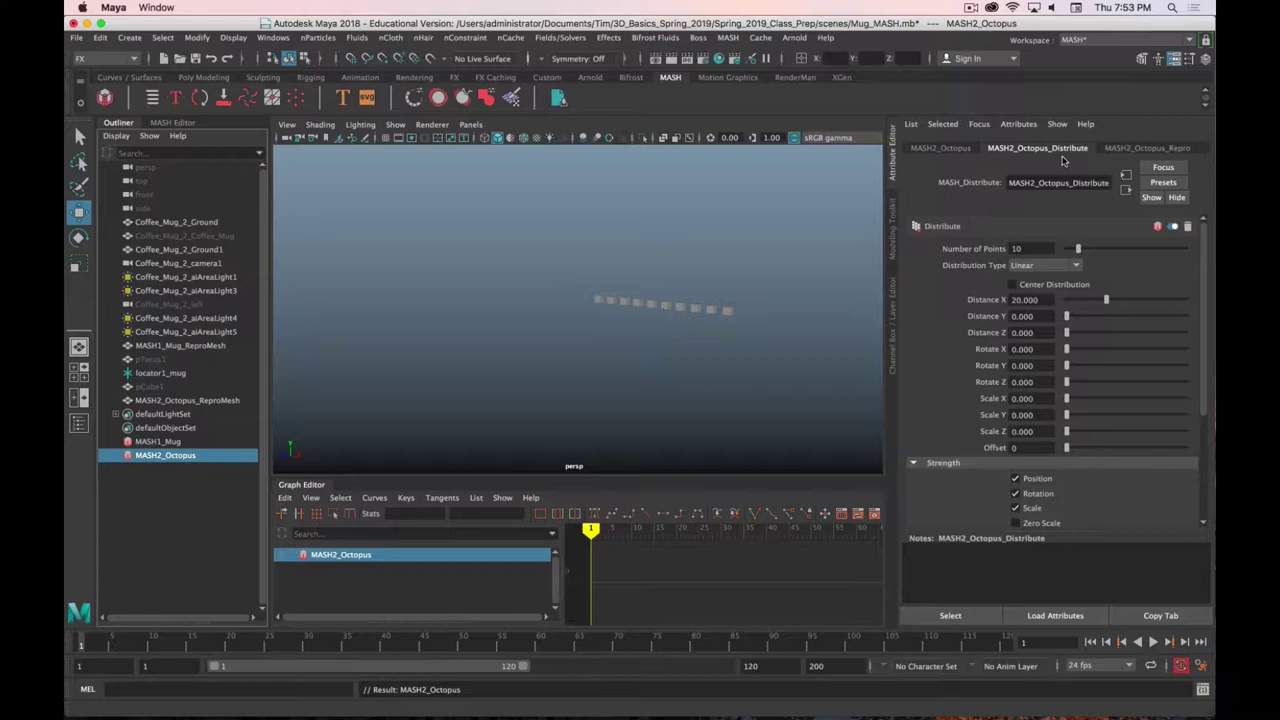
pyautogui.click(203, 77)
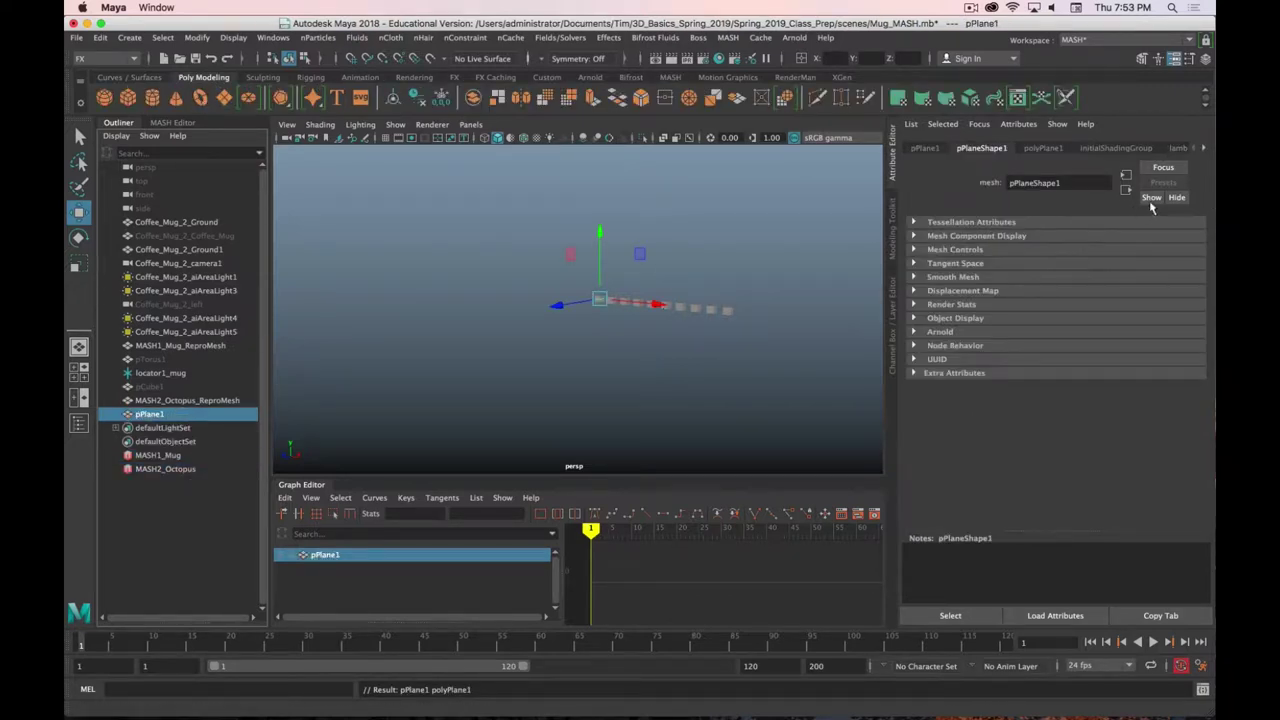
# Stand the plane upright by setting its Rotate X to 90
pyautogui.click(894, 335)
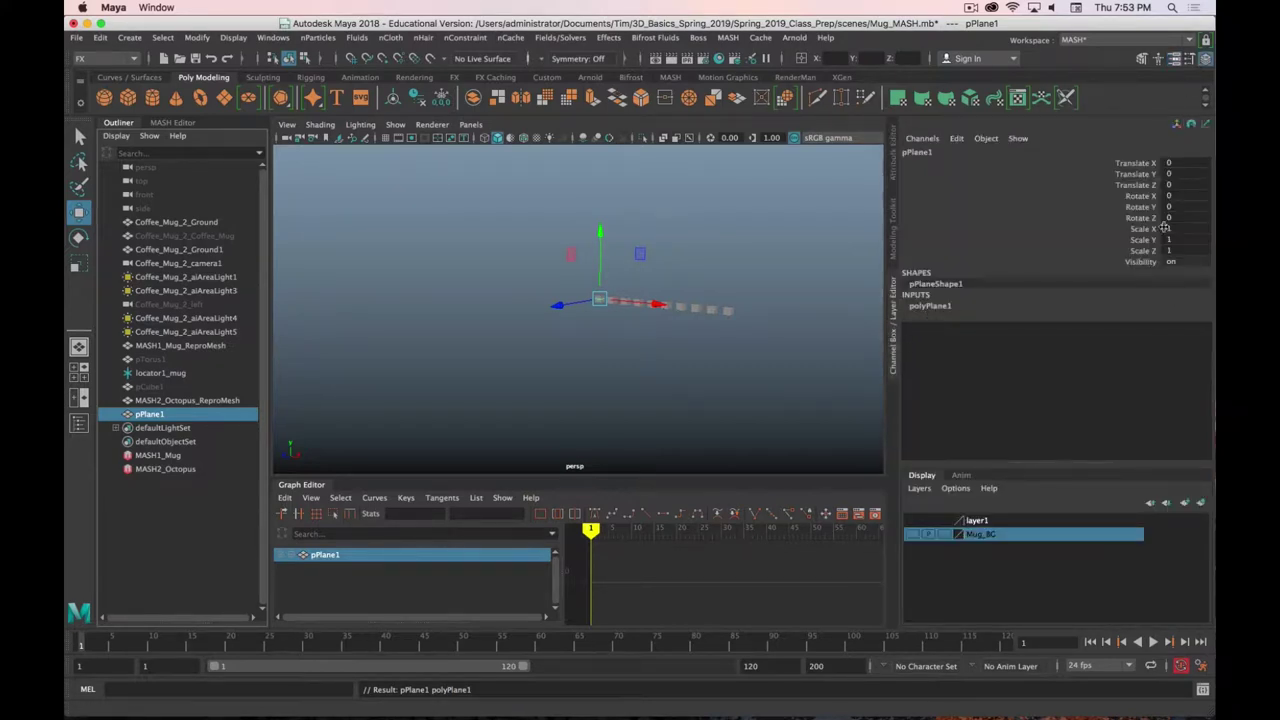
pyautogui.click(1187, 197)
pyautogui.write('90')
pyautogui.press('Return')
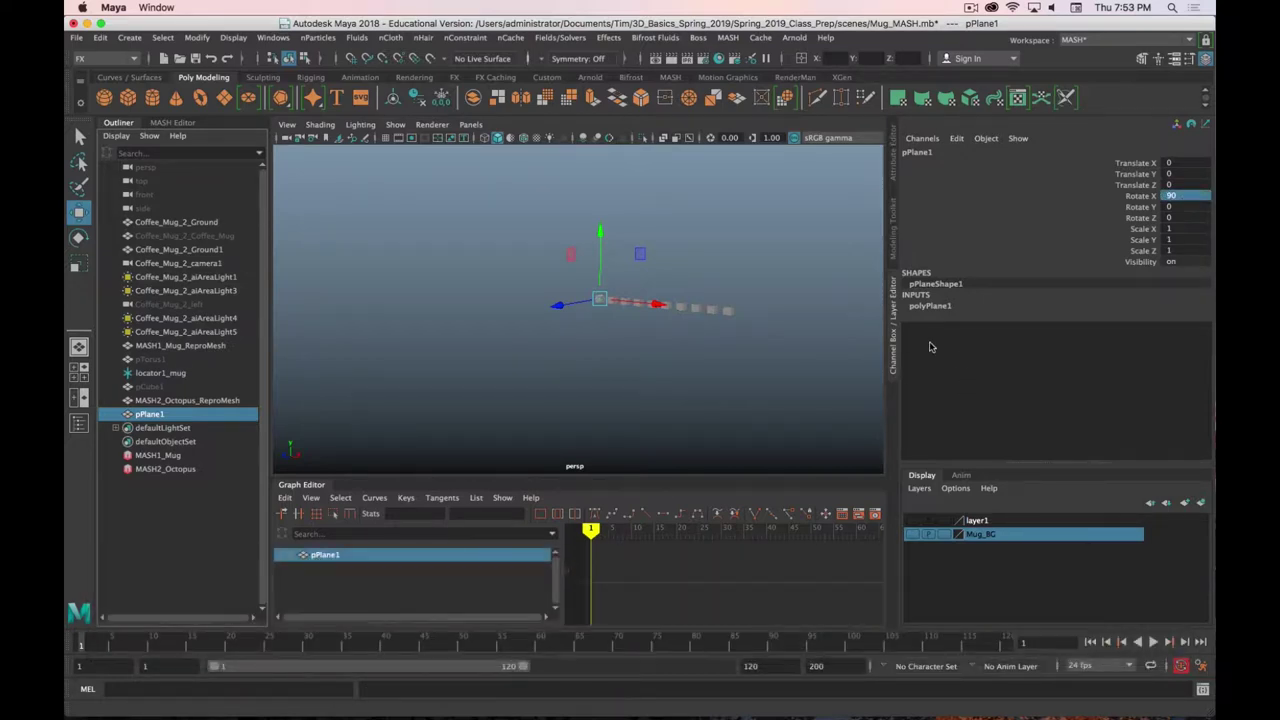
# Set the polyPlane1 width and height to 60
pyautogui.click(925, 307)
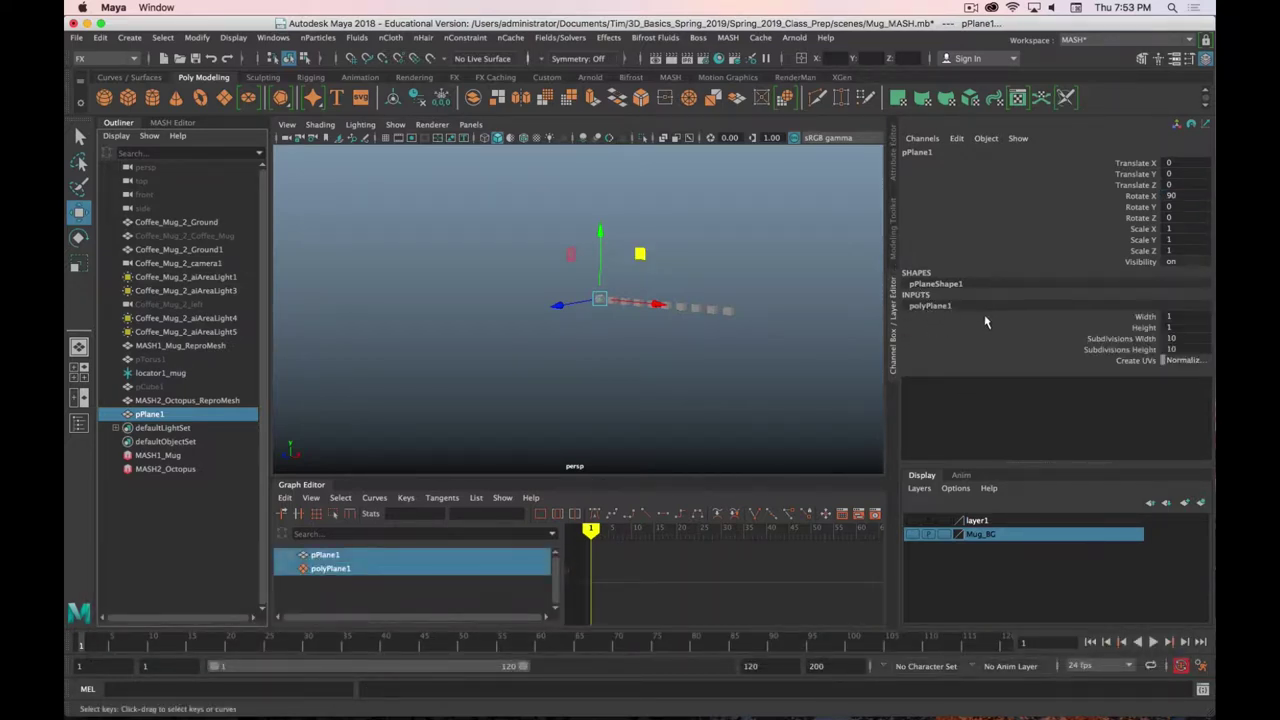
pyautogui.click(1178, 315)
pyautogui.keyDown('shift'); pyautogui.click(1166, 328); pyautogui.keyUp('shift')
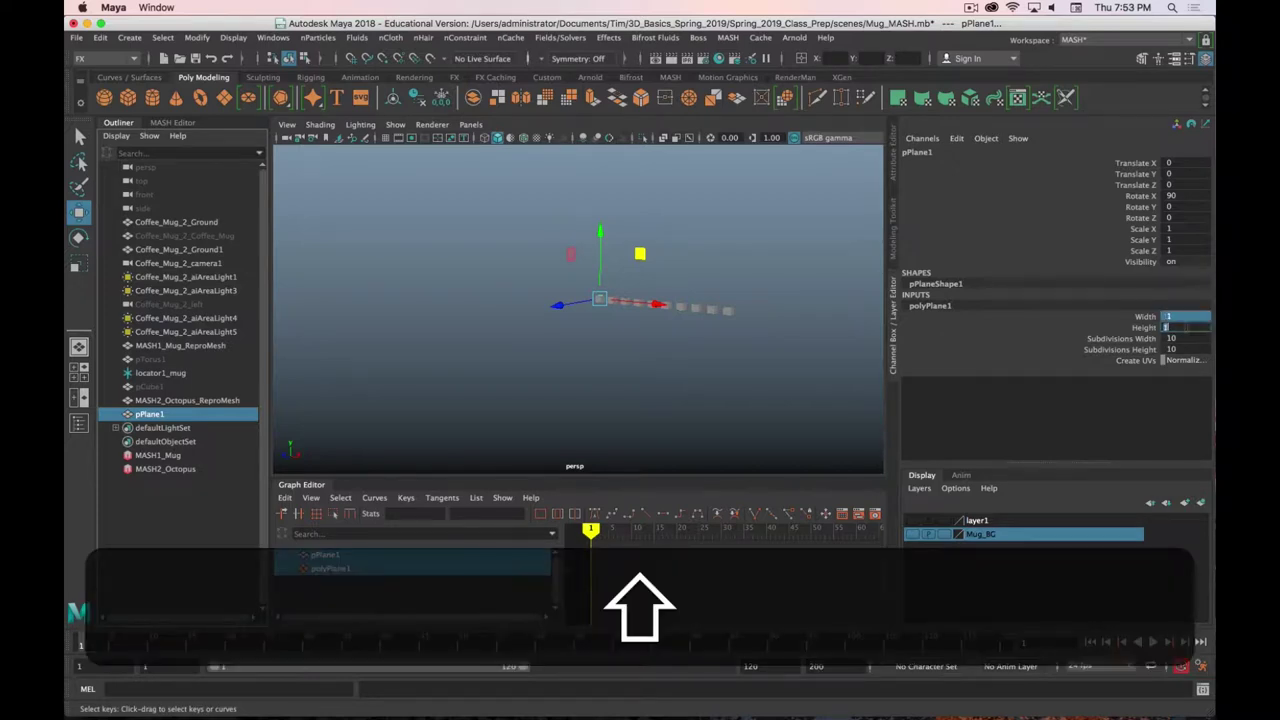
pyautogui.write('40')
pyautogui.press('Return')
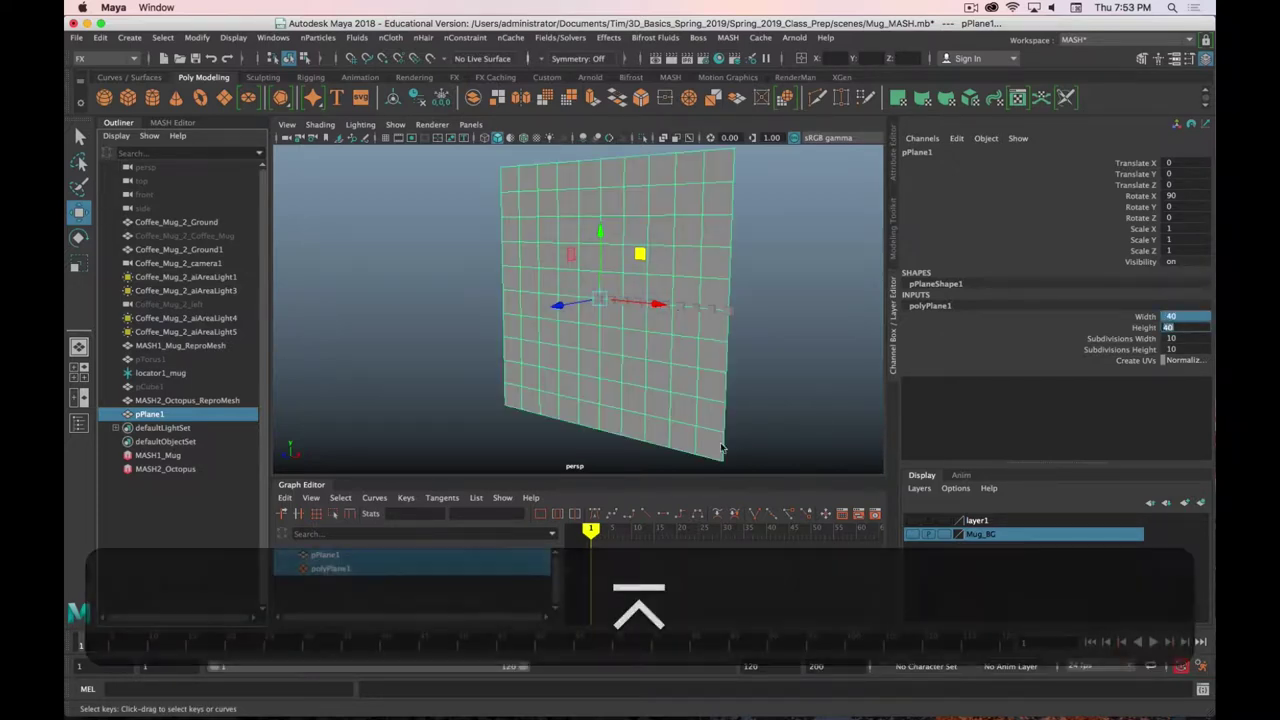
pyautogui.scroll(3, 665, 403)
pyautogui.scroll(-3, 665, 398)
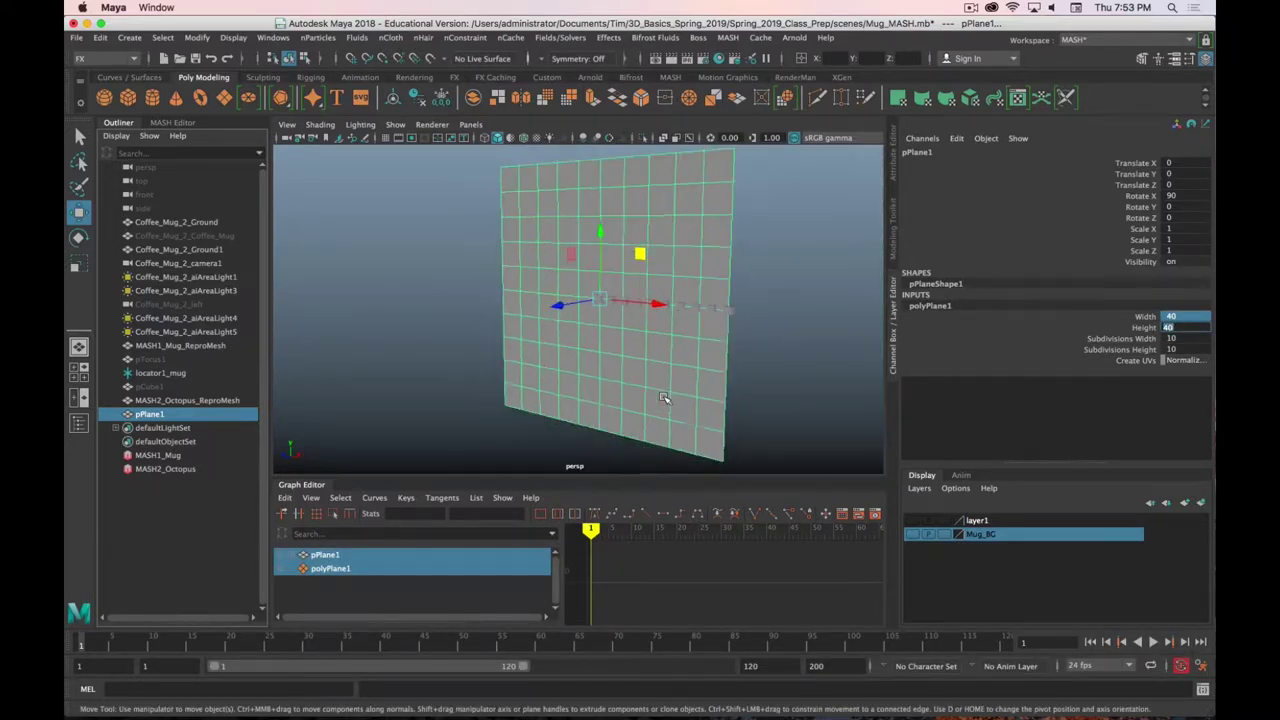
pyautogui.write('60')
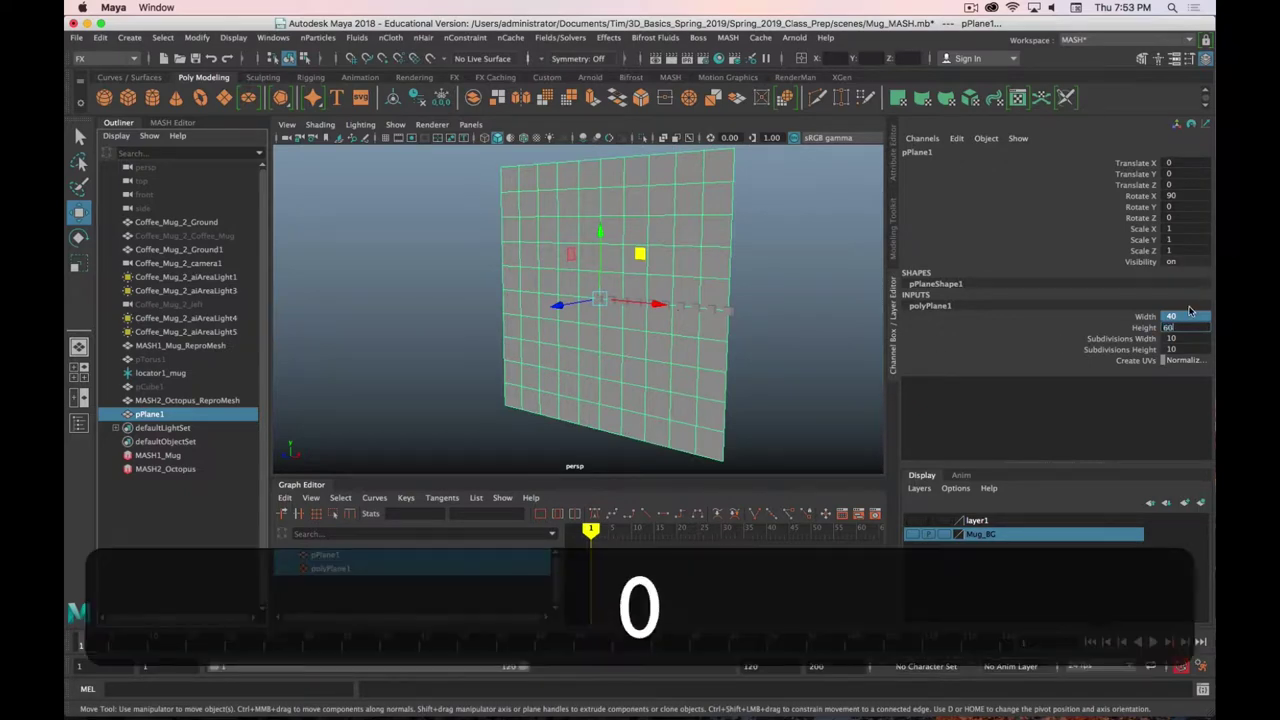
pyautogui.press('Return')
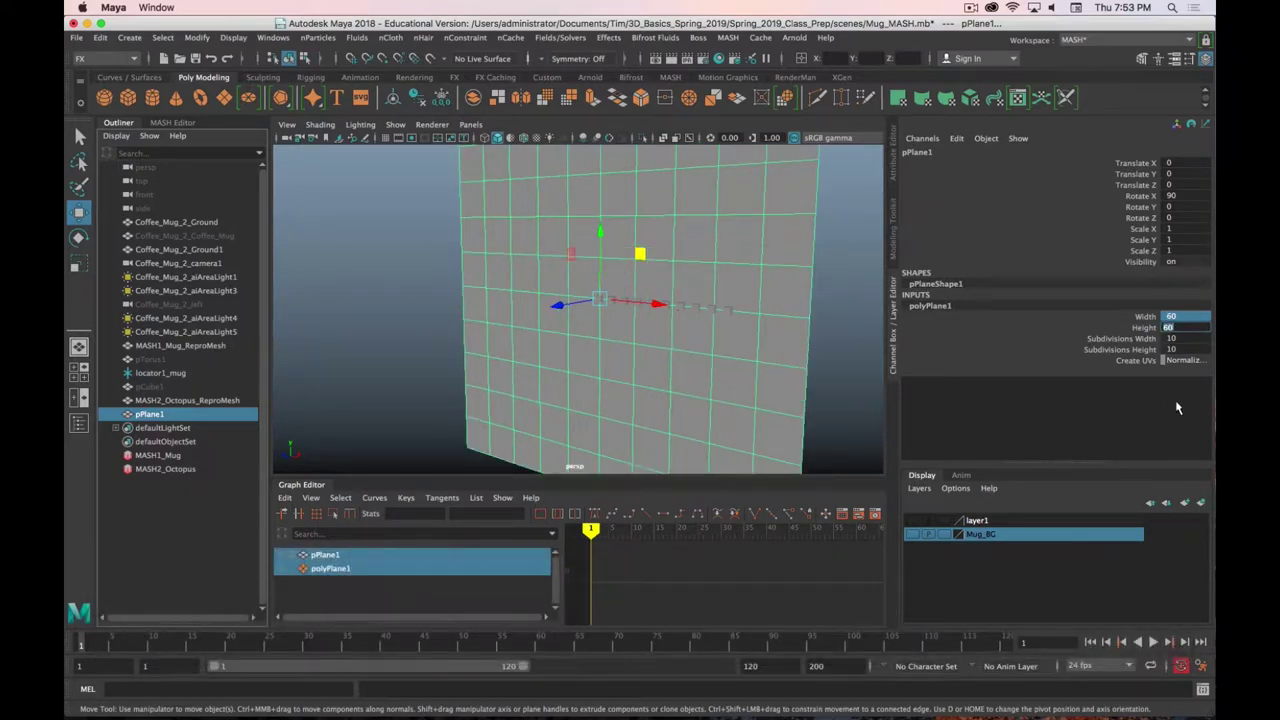
# Give the plane 60 width subdivisions and 60 height subdivisions
pyautogui.click(1186, 339)
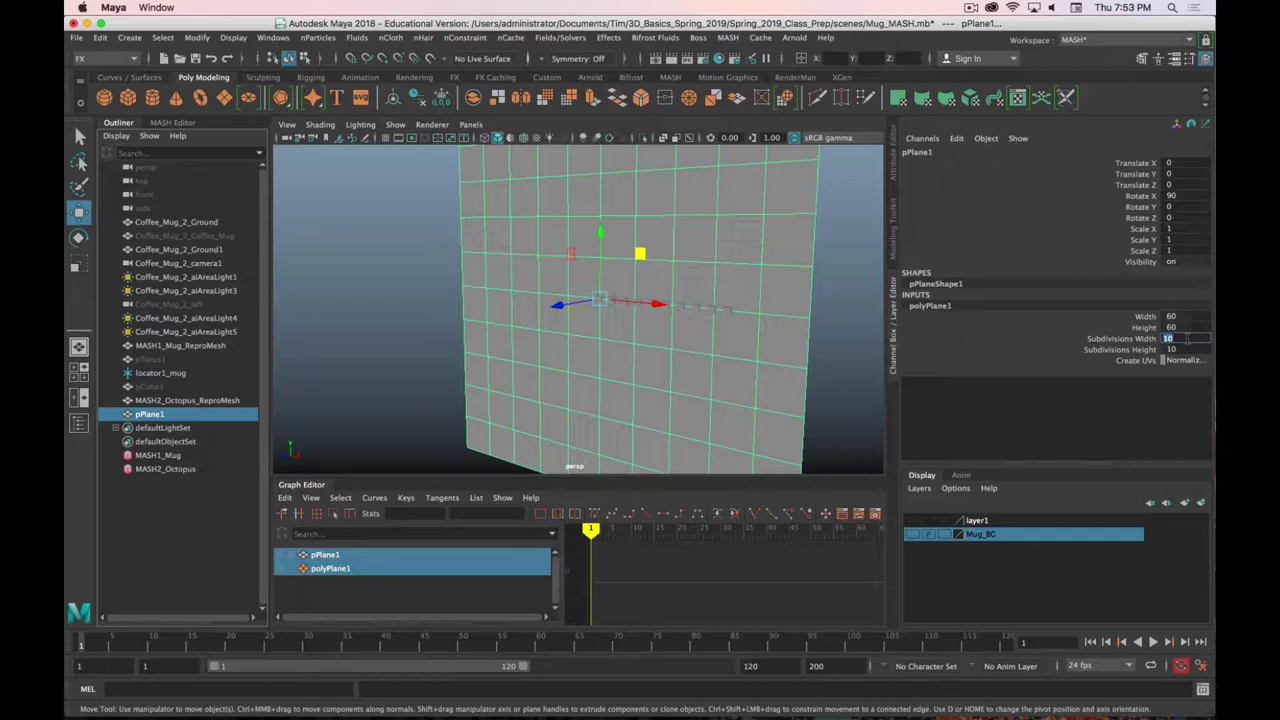
pyautogui.write('0')
pyautogui.press('BackSpace')
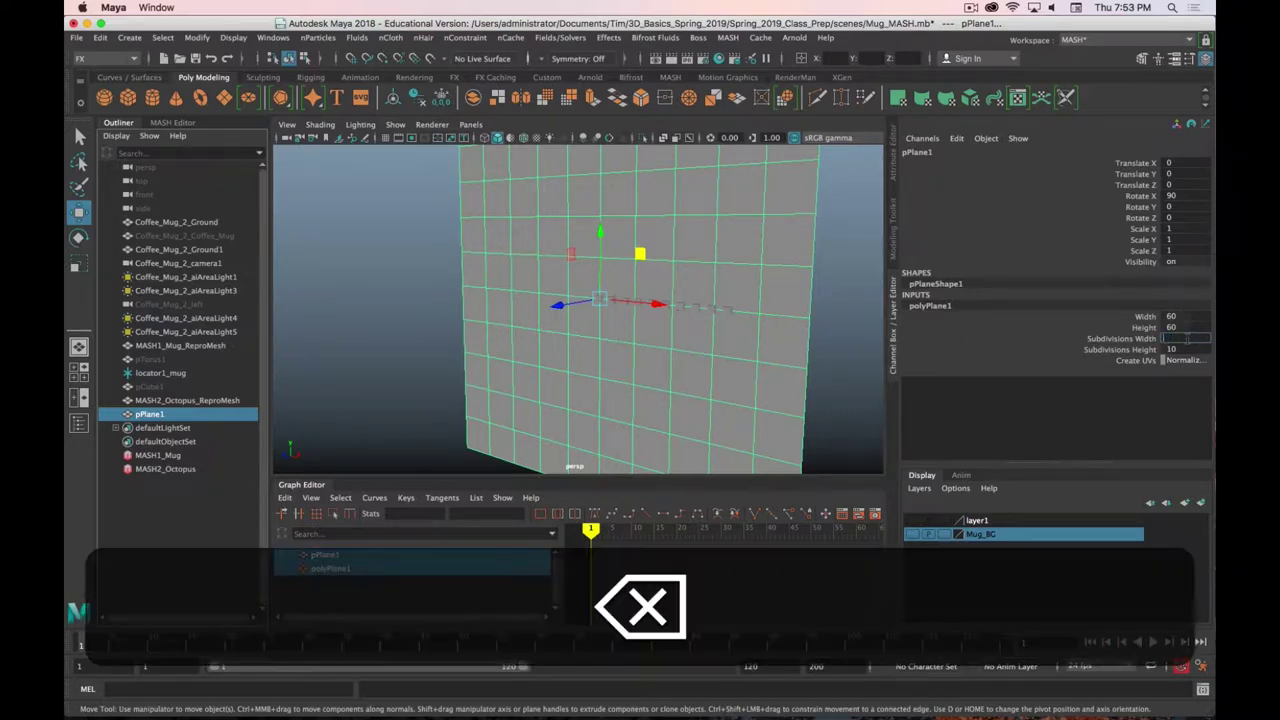
pyautogui.write('1')
pyautogui.press('Return')
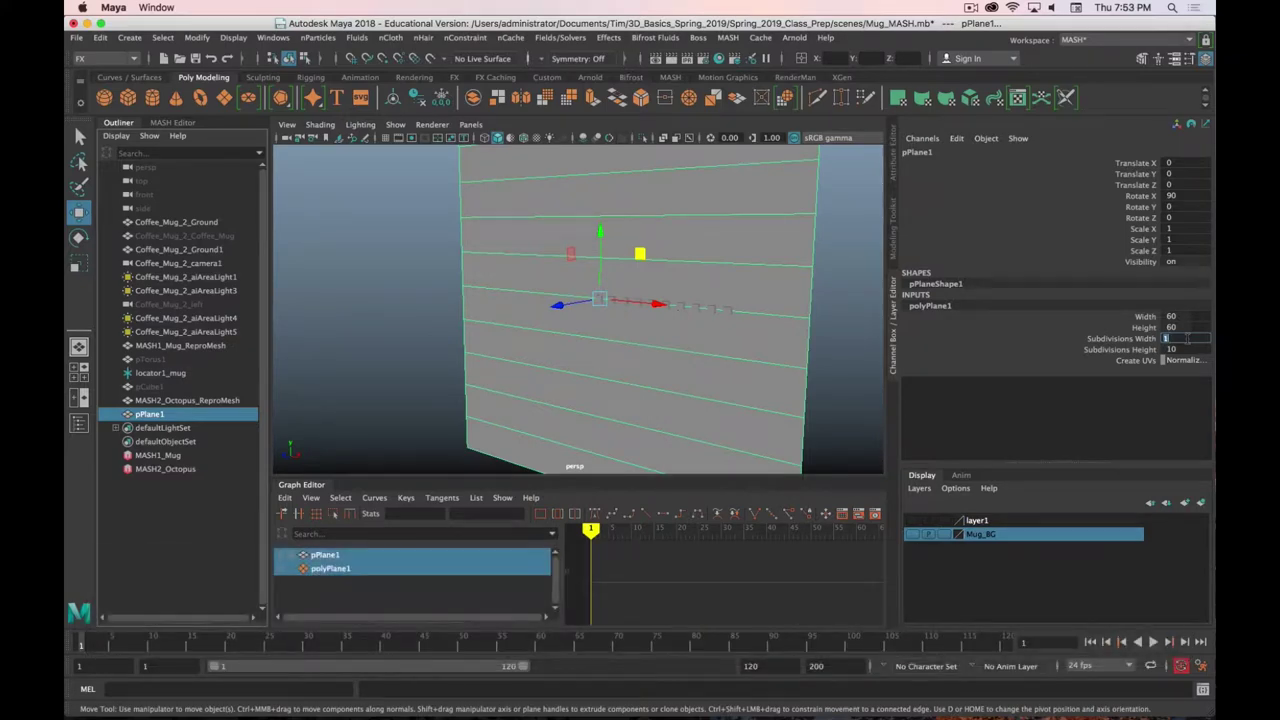
pyautogui.press('BackSpace')
pyautogui.write('60')
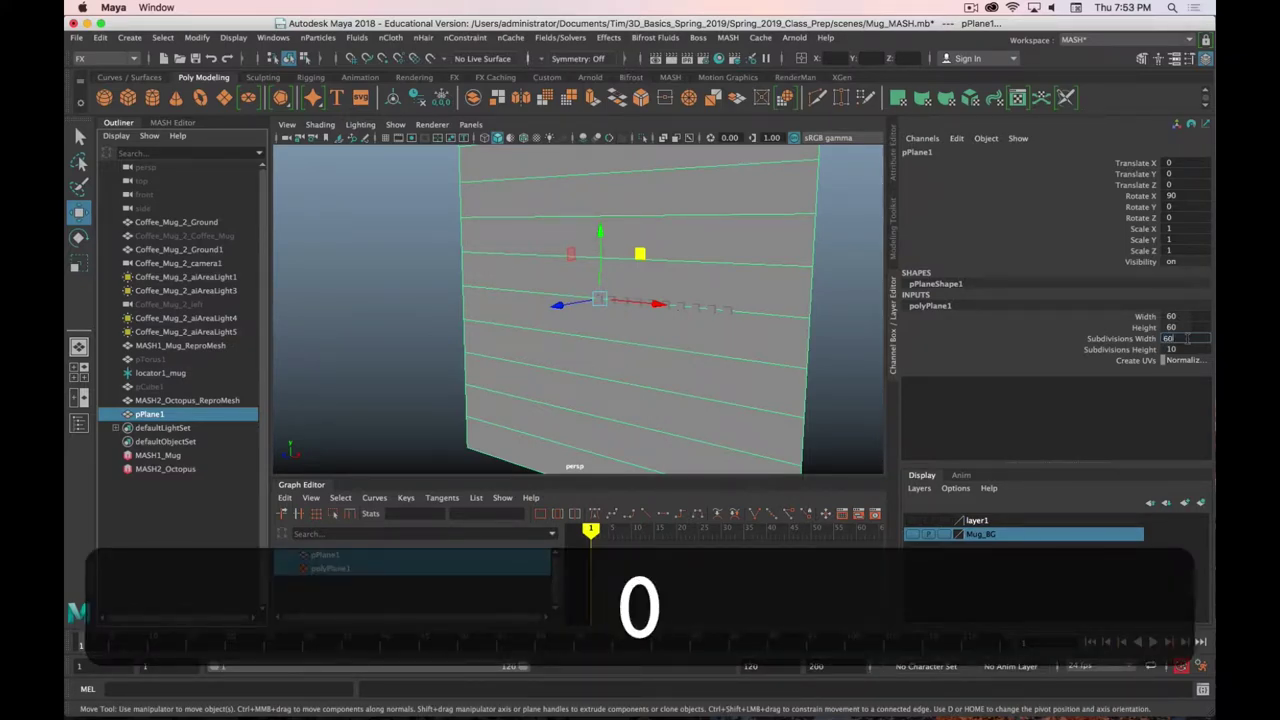
pyautogui.press('Tab')
pyautogui.write('60')
pyautogui.press('Return')
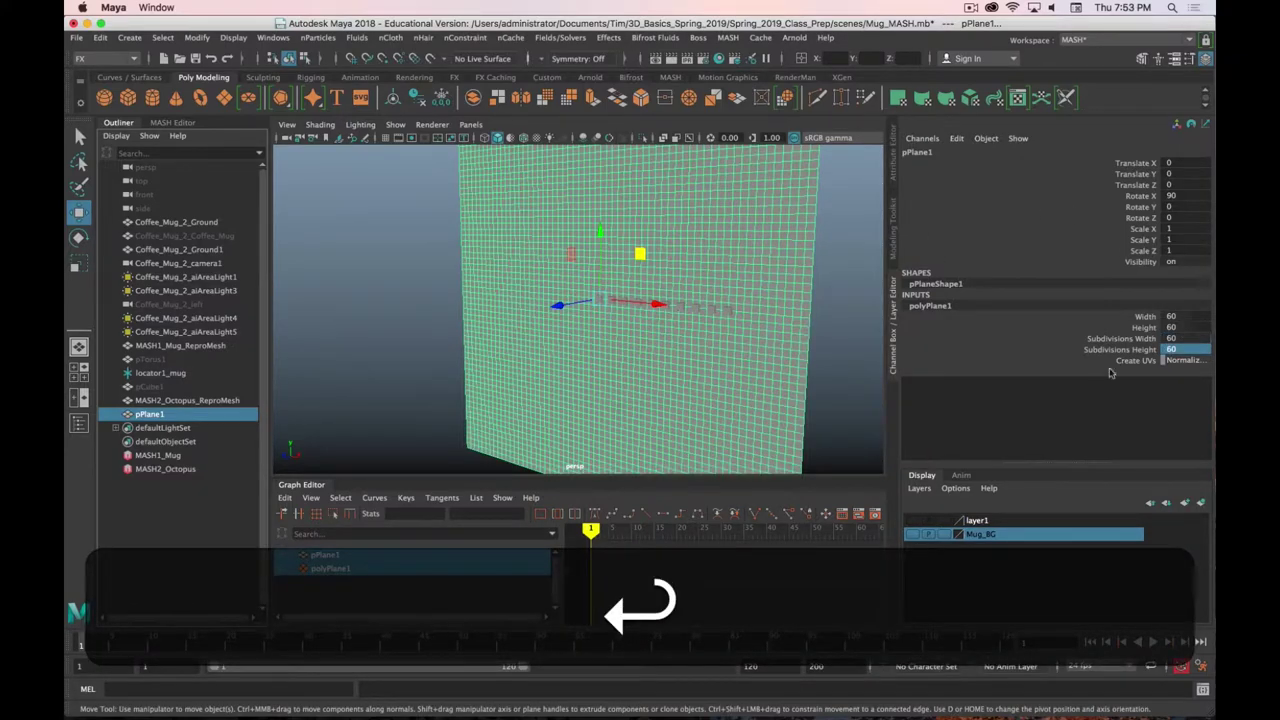
# Scale the plane up uniformly to about 1.959
pyautogui.scroll(3, 814, 357)
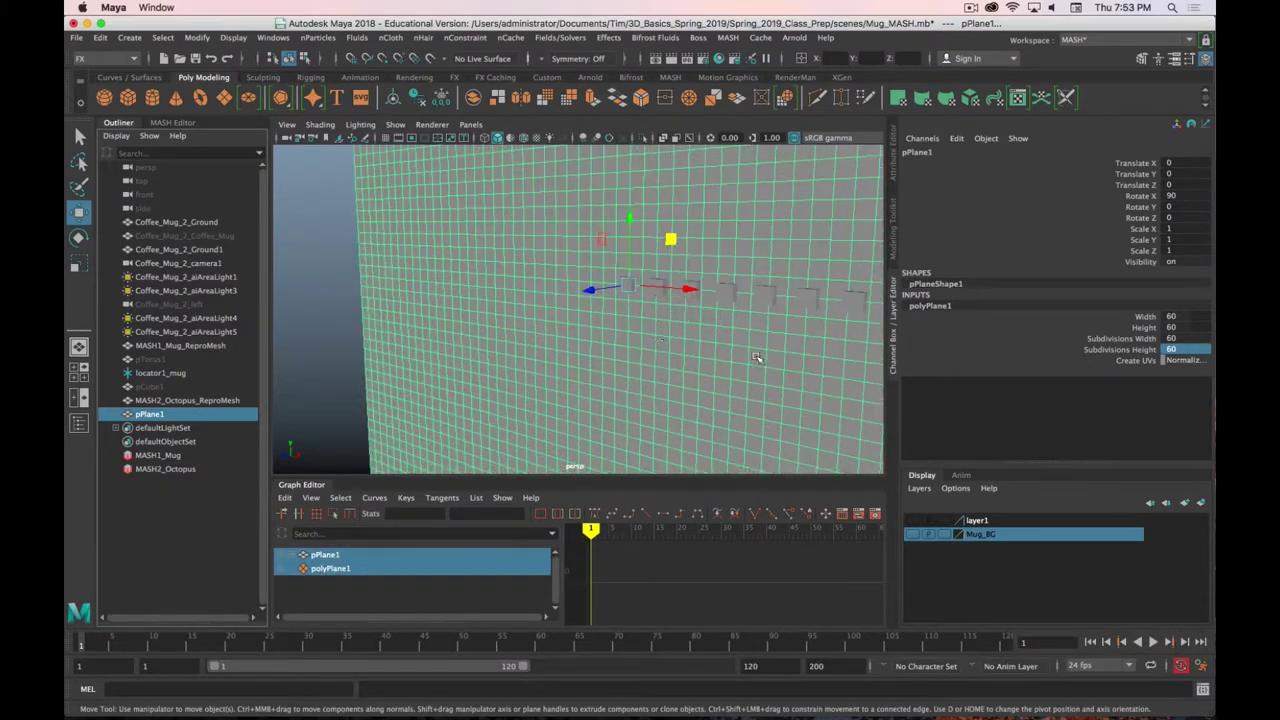
pyautogui.keyDown('alt'); pyautogui.moveTo(650, 338); pyautogui.dragTo(677, 343); pyautogui.keyUp('alt')
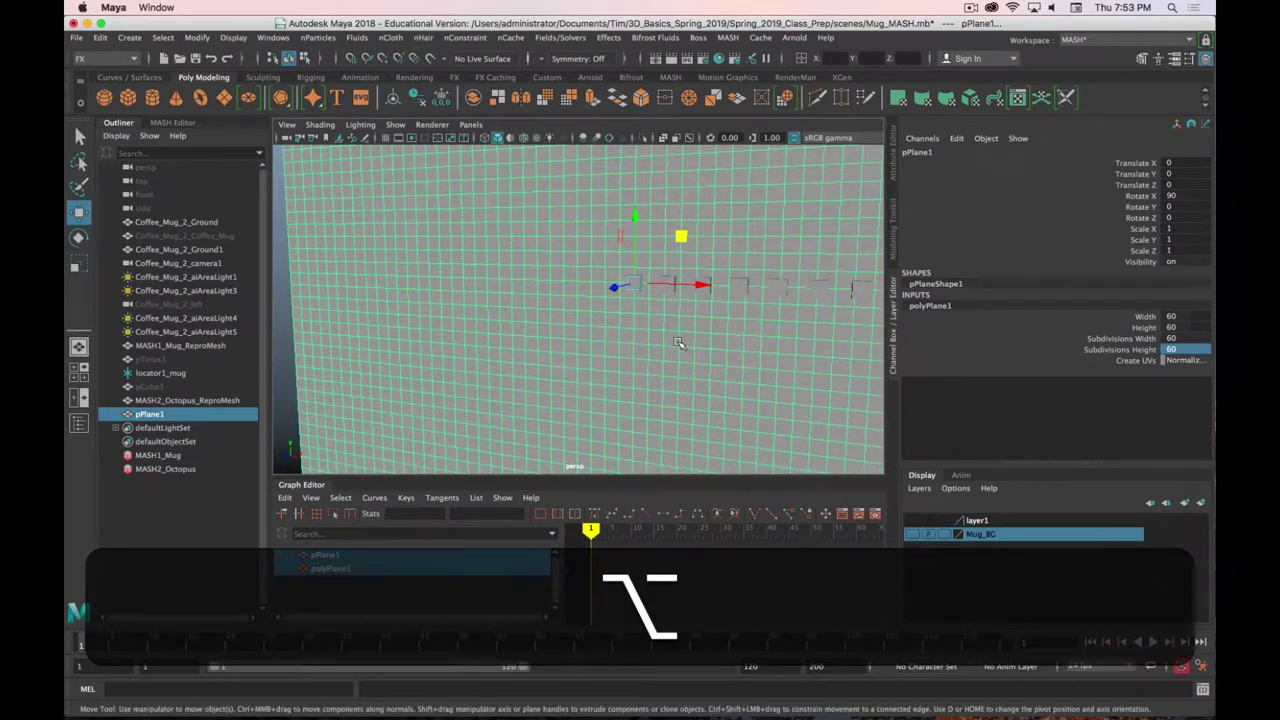
pyautogui.press('r')
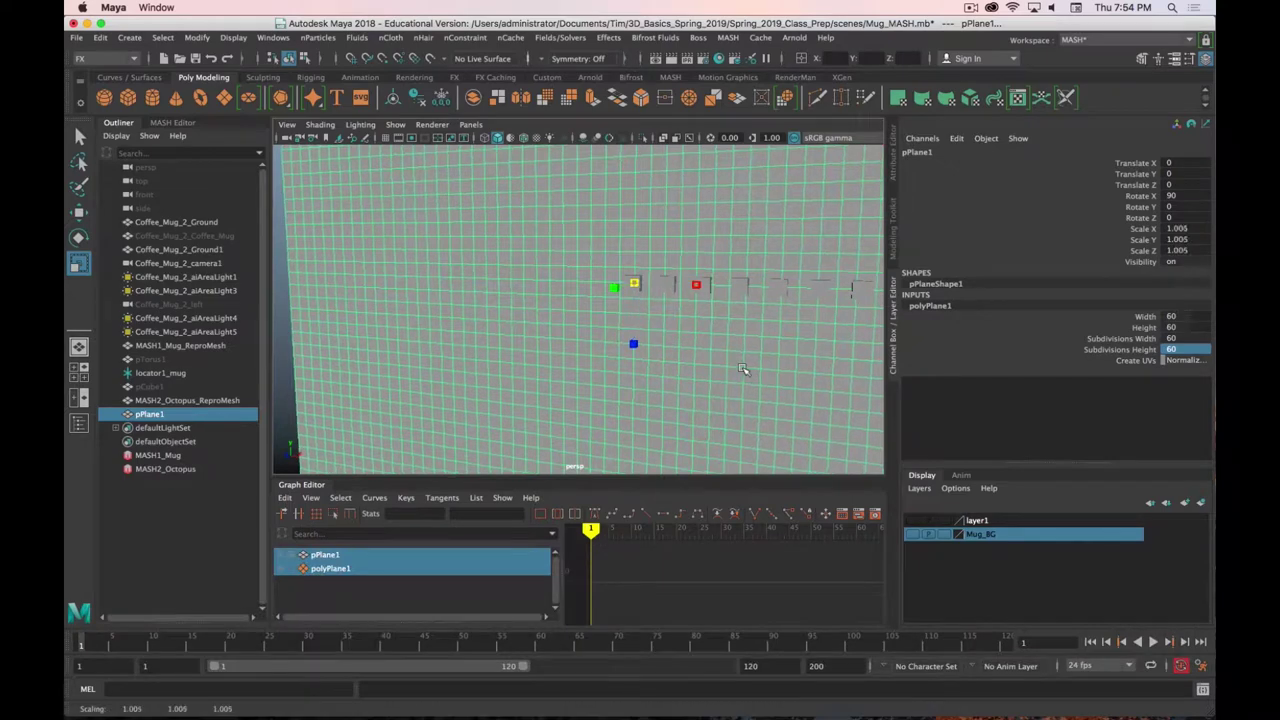
pyautogui.moveTo(737, 371); pyautogui.dragTo(1118, 400, button='middle')
pyautogui.moveTo(712, 322); pyautogui.dragTo(833, 312, button='middle')
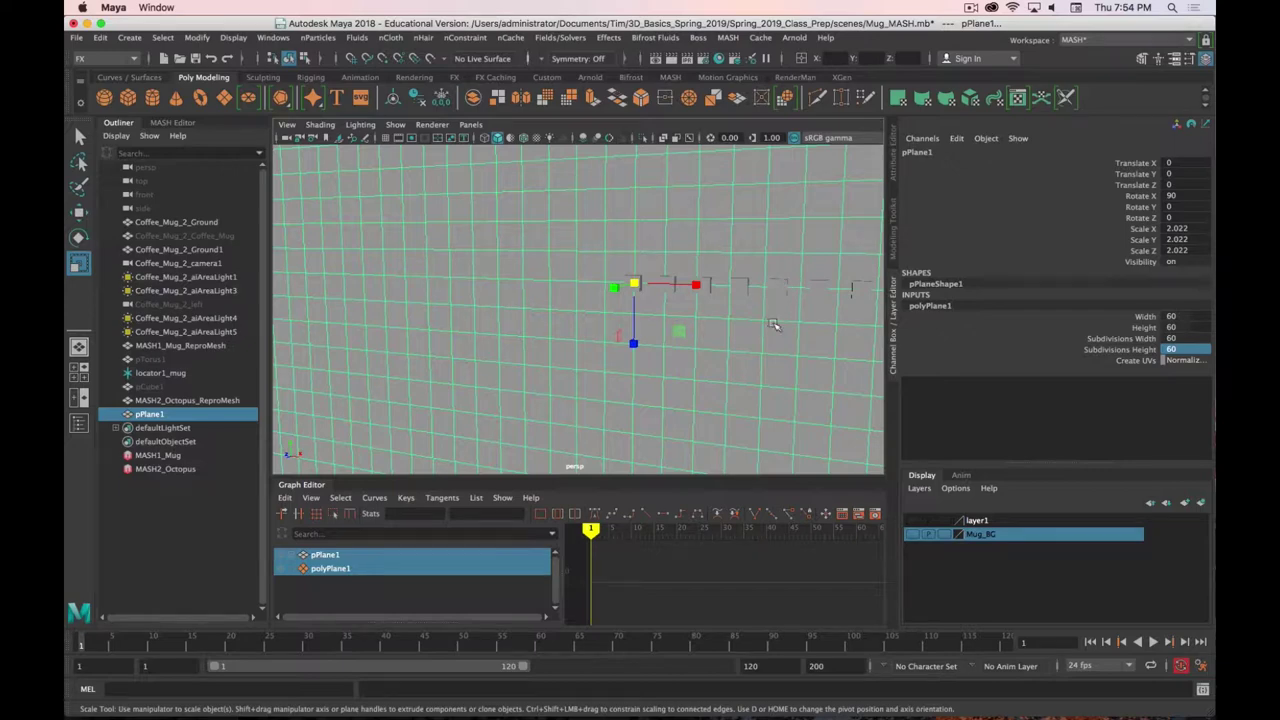
pyautogui.moveTo(775, 326); pyautogui.dragTo(733, 322, button='middle')
pyautogui.keyDown('alt'); pyautogui.moveTo(739, 366); pyautogui.dragTo(760, 234); pyautogui.keyUp('alt')
# Change MASH2_Octopus_Distribute's Distribution Type from Linear to Mesh
pyautogui.click(175, 468)
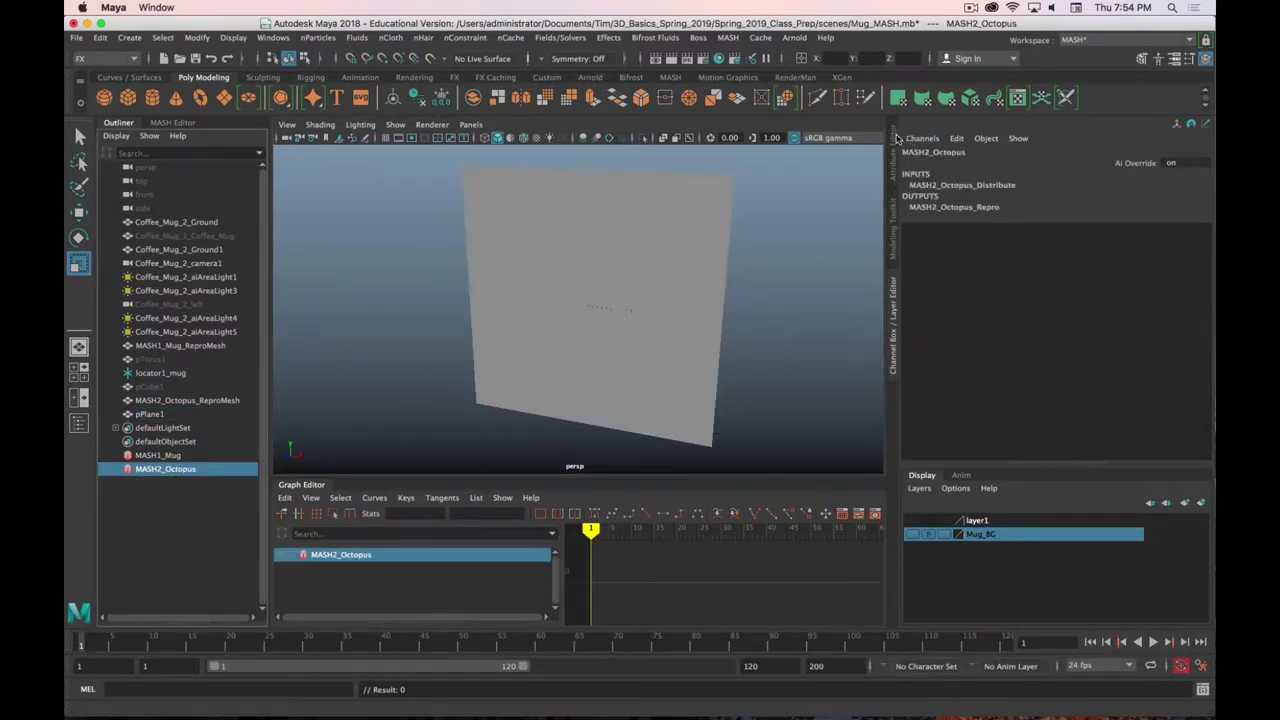
pyautogui.click(892, 144)
pyautogui.click(1035, 148)
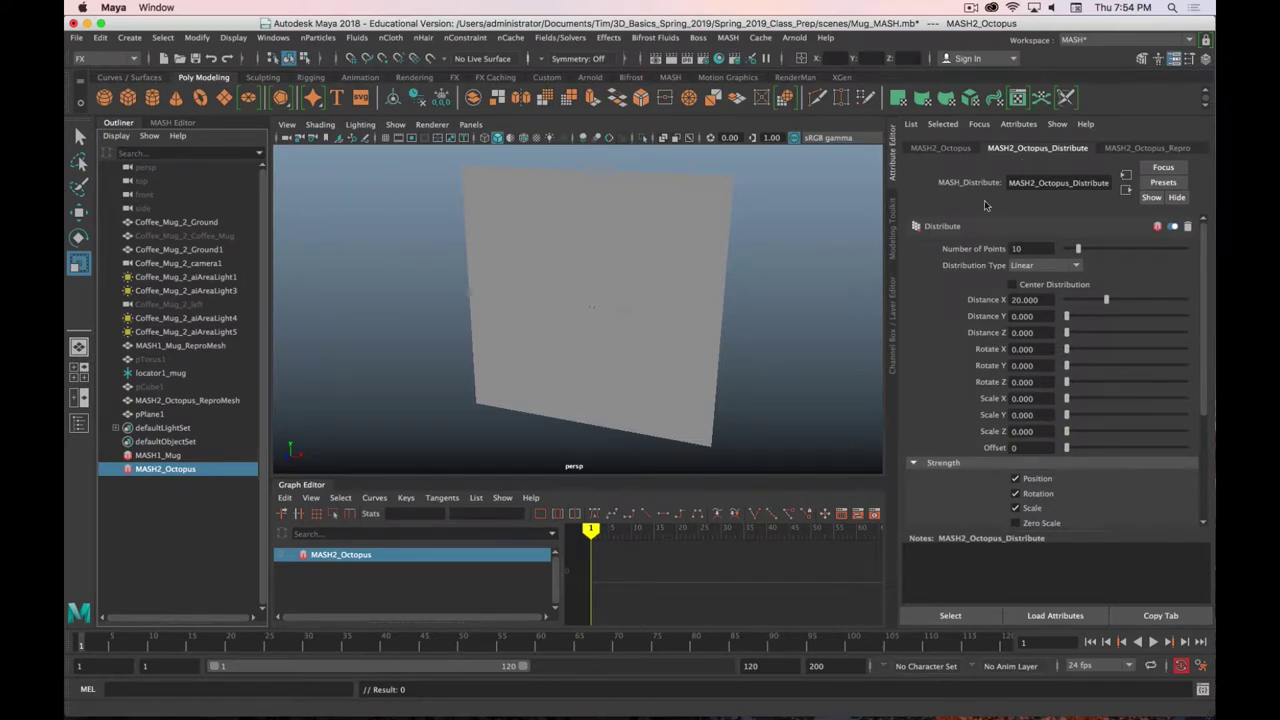
pyautogui.click(1040, 266)
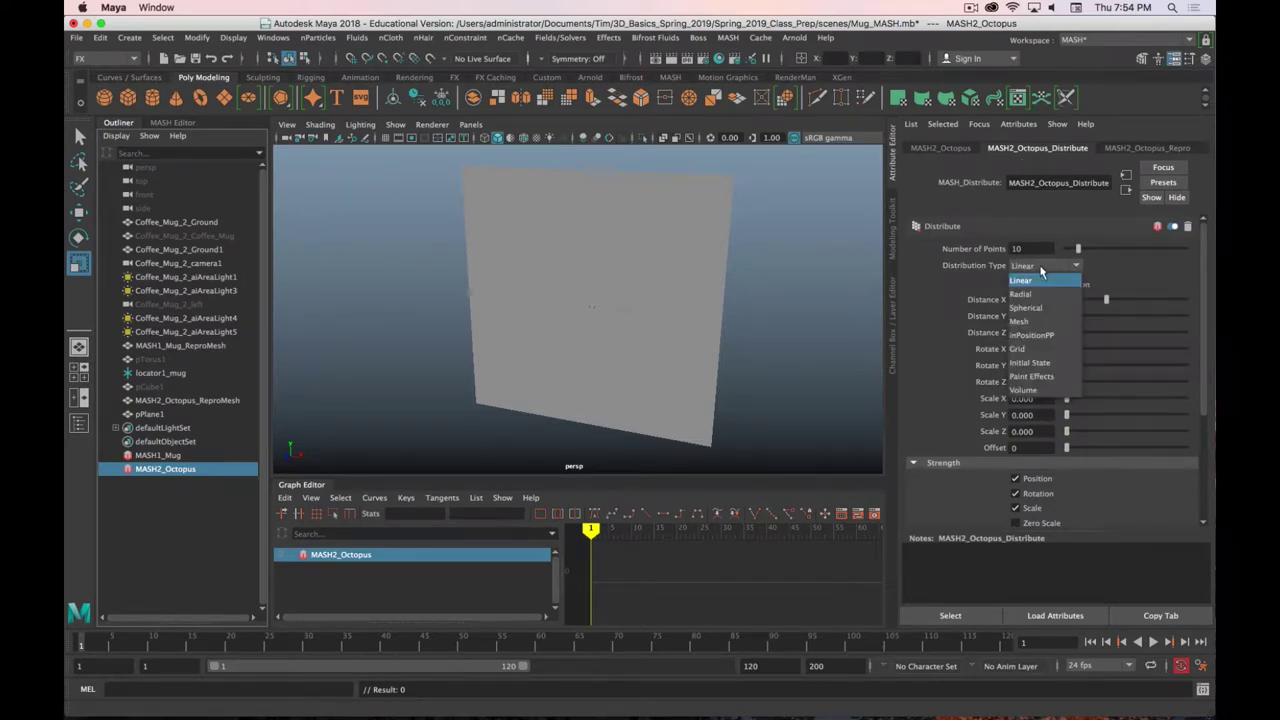
pyautogui.click(1045, 322)
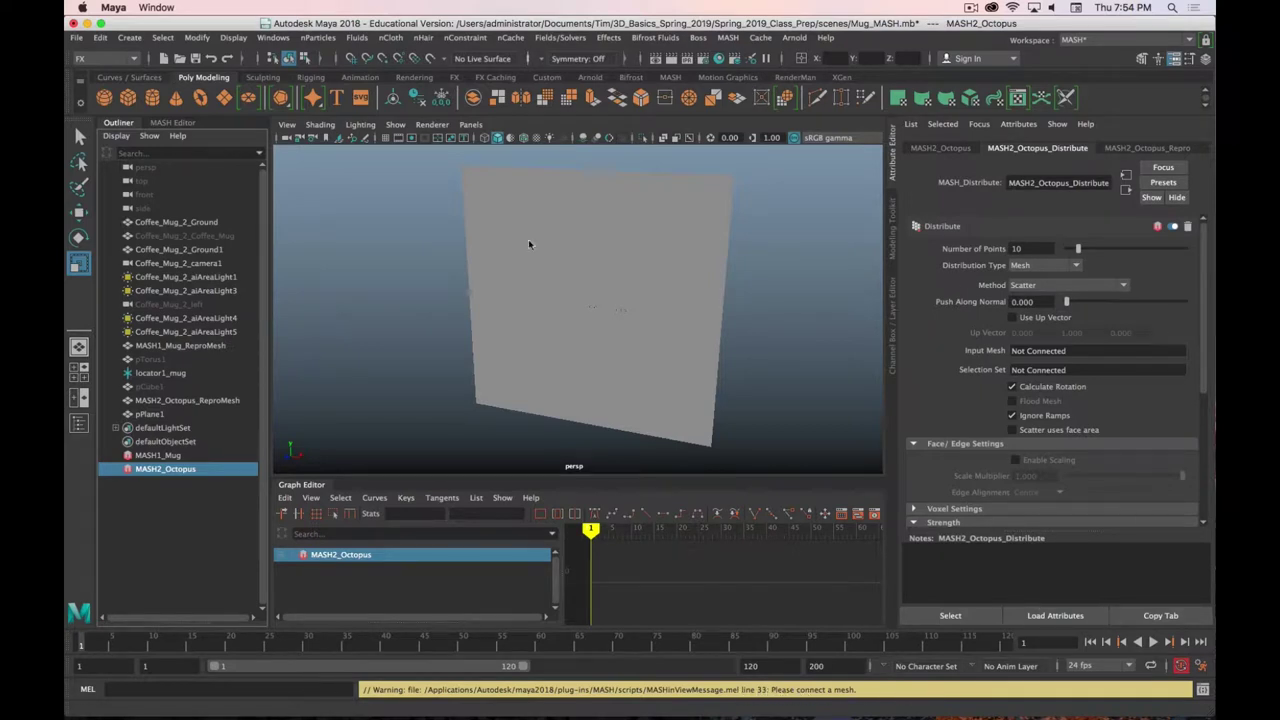
# Rename pPlane1 to Octo_Plane in the Outliner and reselect MASH2_Octopus
pyautogui.doubleClick(152, 414)
pyautogui.press('Return')
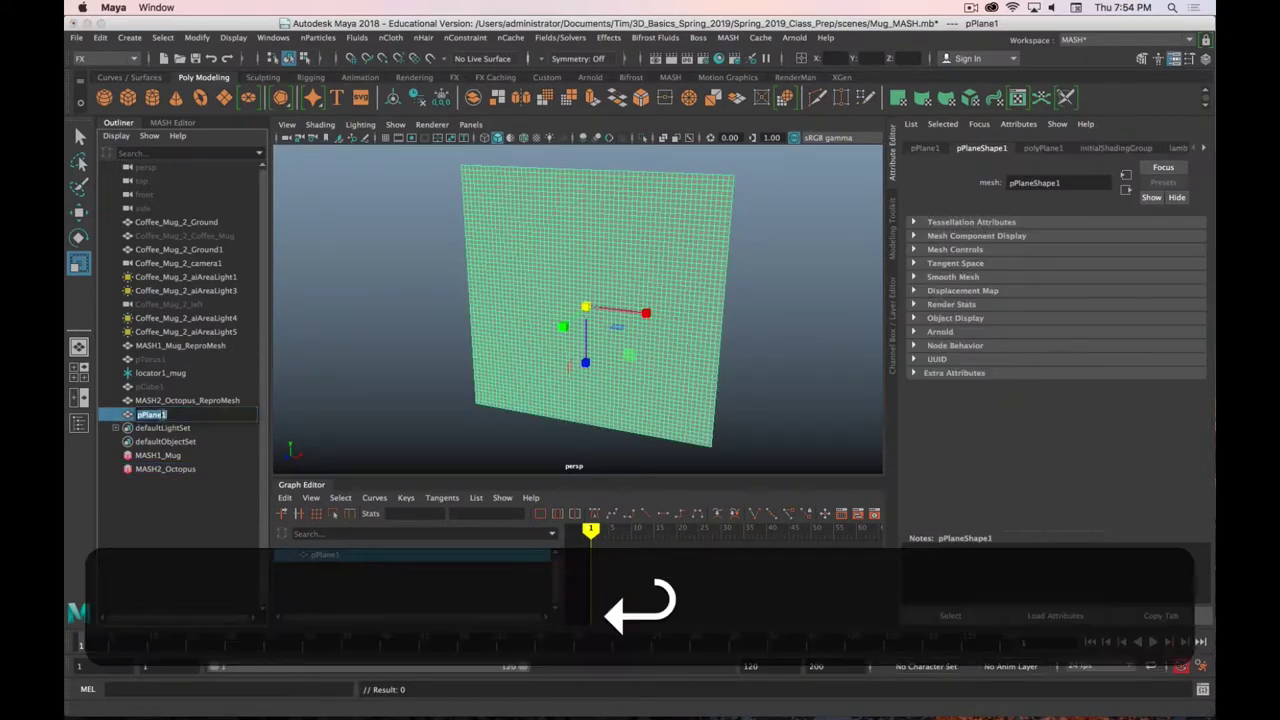
pyautogui.press('Right')
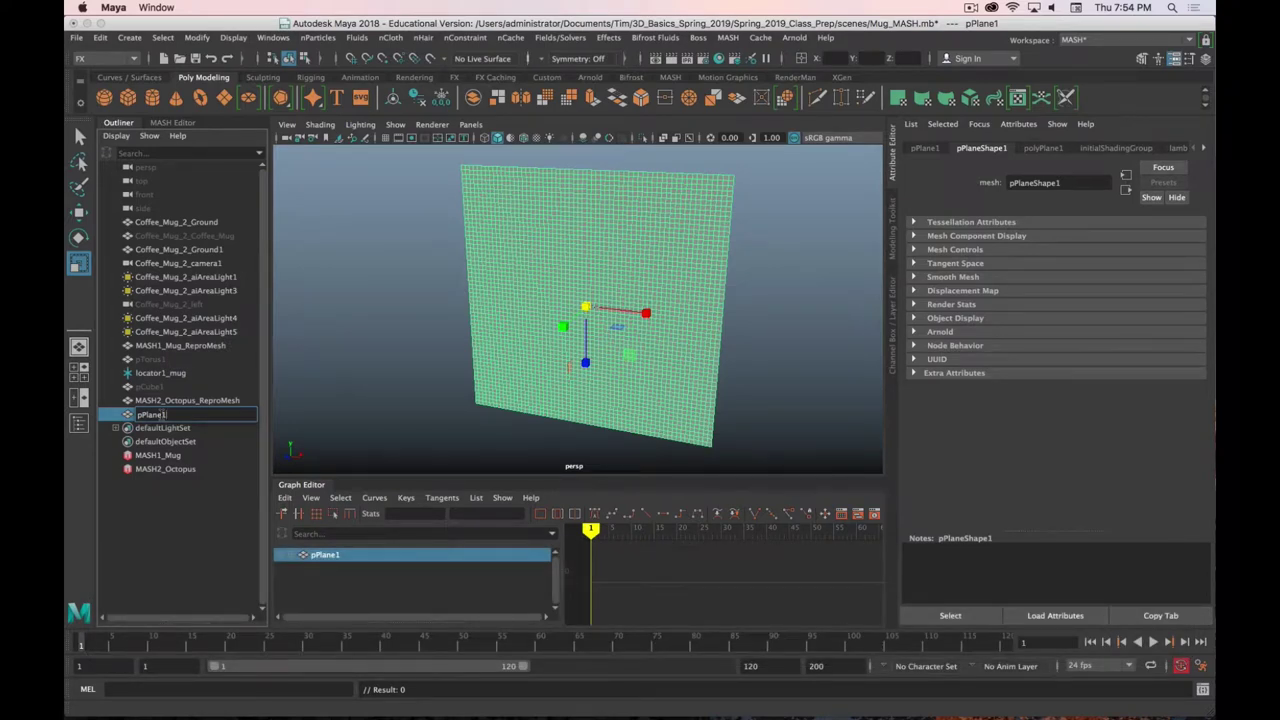
pyautogui.press('shift')
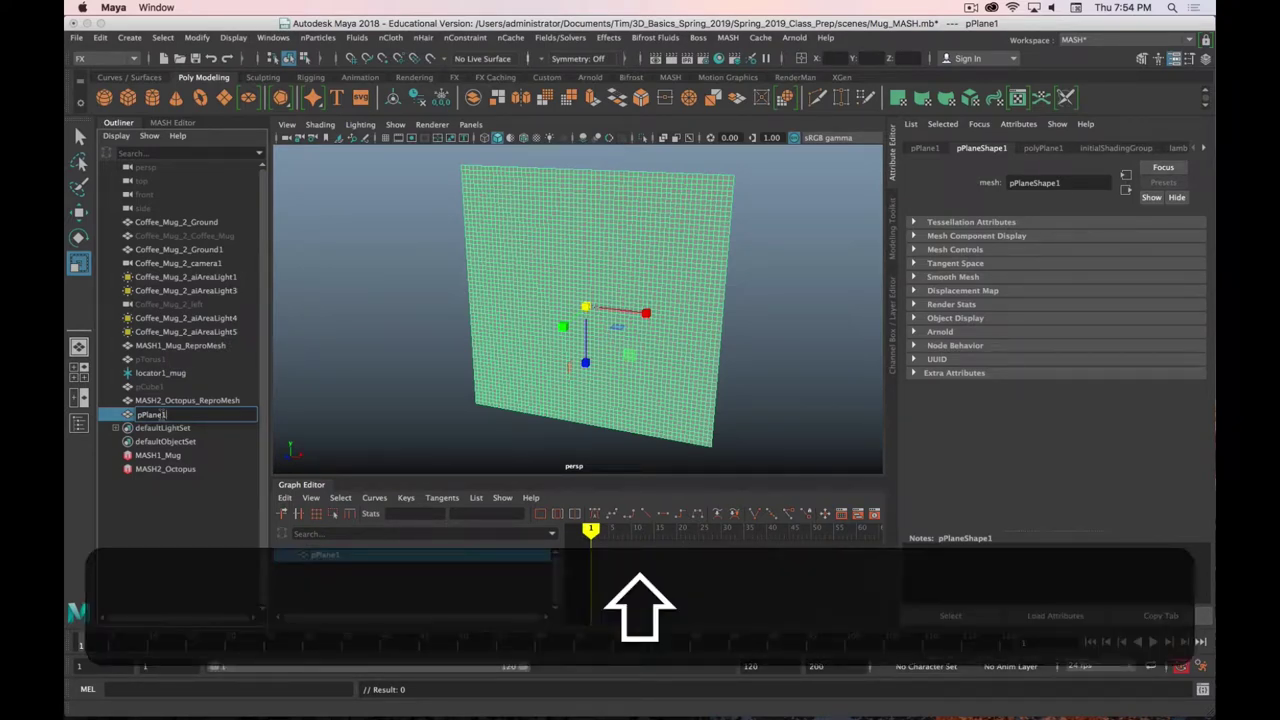
pyautogui.press('BackSpace')
pyautogui.press('BackSpace')
pyautogui.press('BackSpace')
pyautogui.press('BackSpace')
pyautogui.press('BackSpace')
pyautogui.press('BackSpace')
pyautogui.press('BackSpace')
pyautogui.write('Octo_Plane')
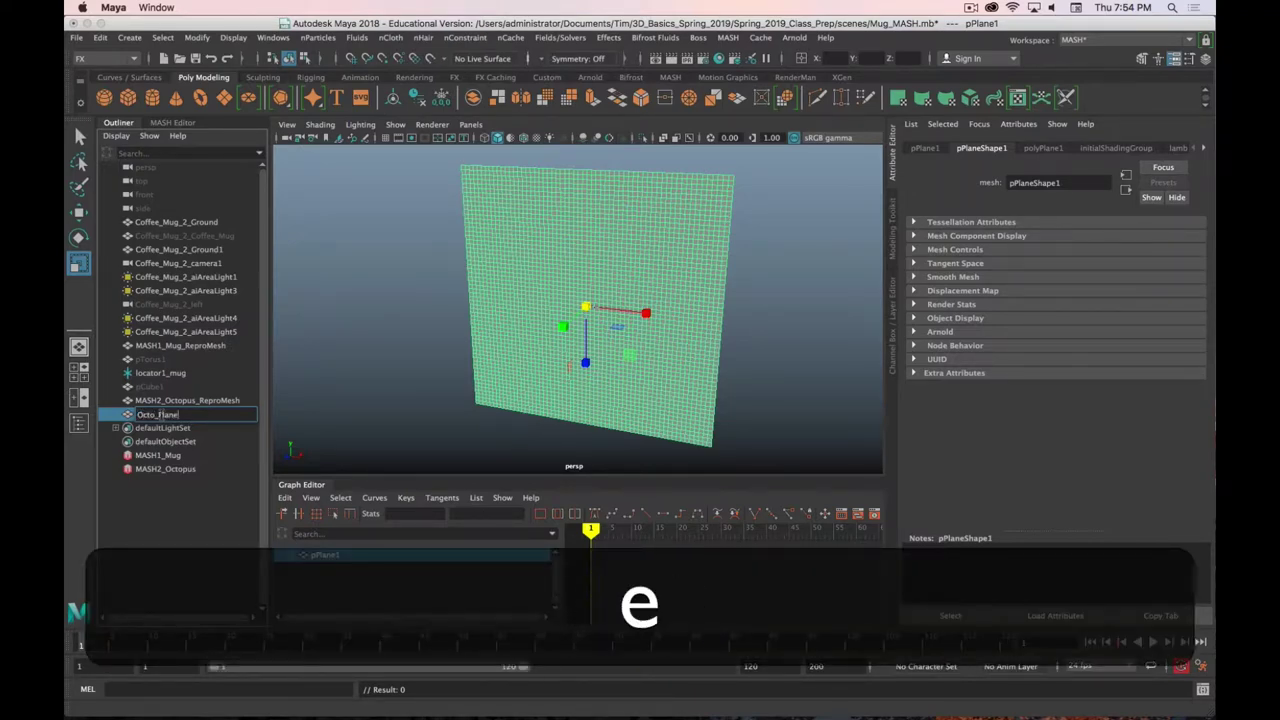
pyautogui.press('Return')
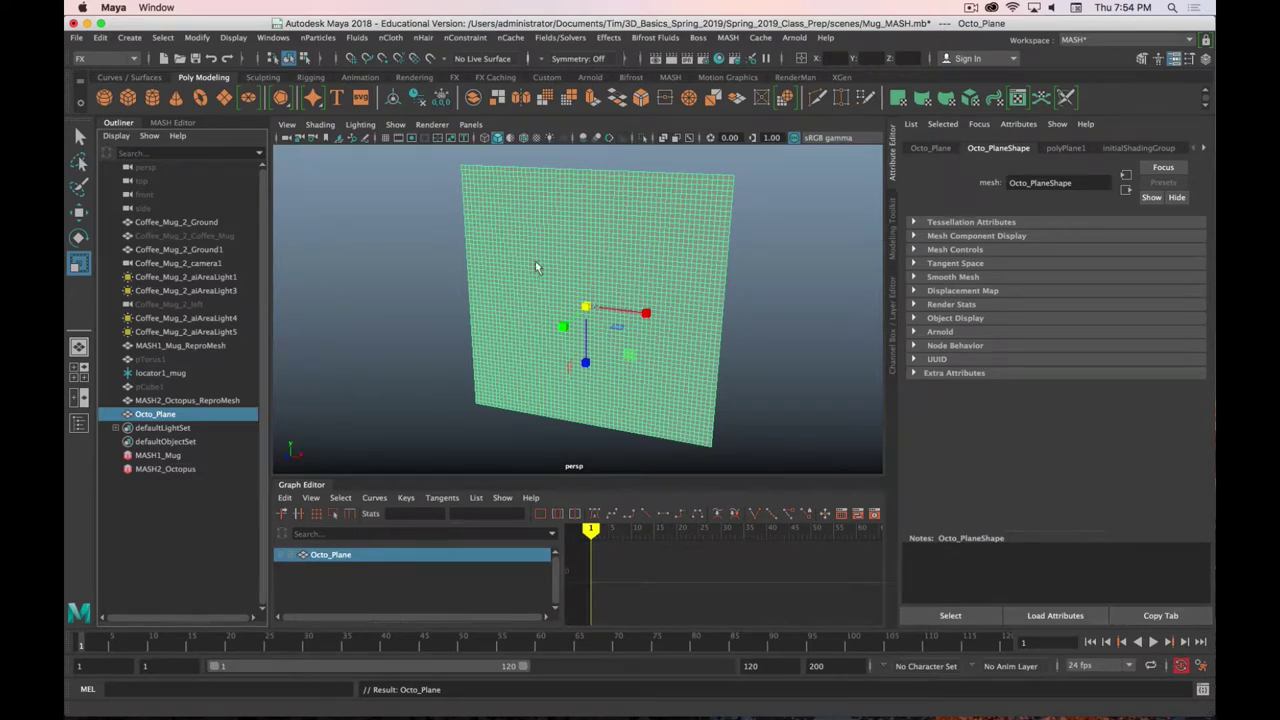
pyautogui.click(157, 469)
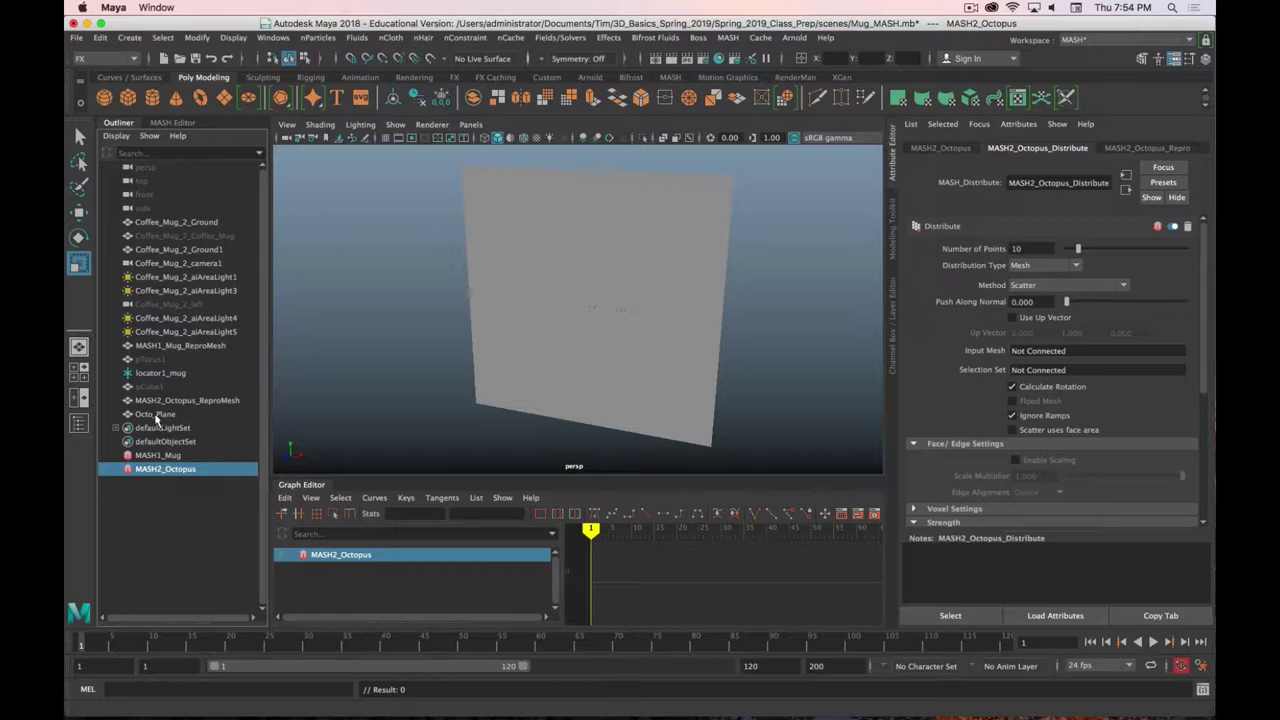
# Connect Octo_Plane as the Distribute node's Input Mesh and view the scattered points
pyautogui.moveTo(157, 419); pyautogui.dragTo(1045, 355)
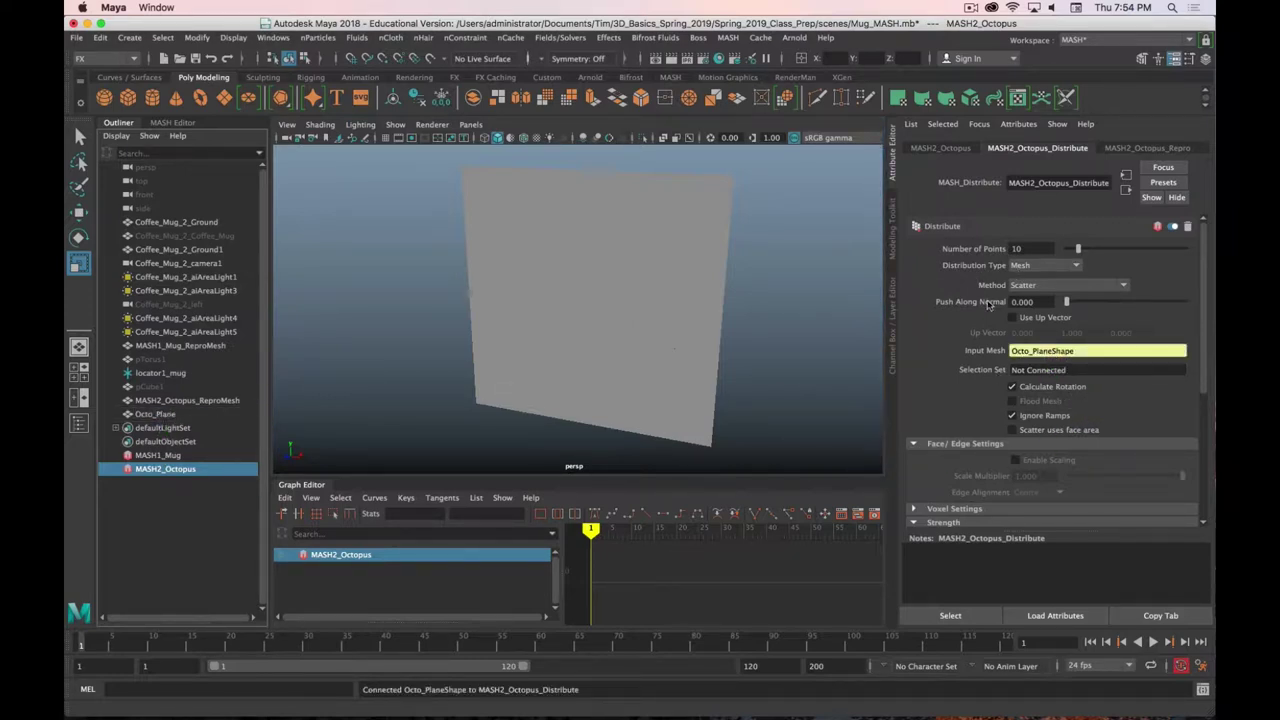
pyautogui.scroll(5, 676, 351)
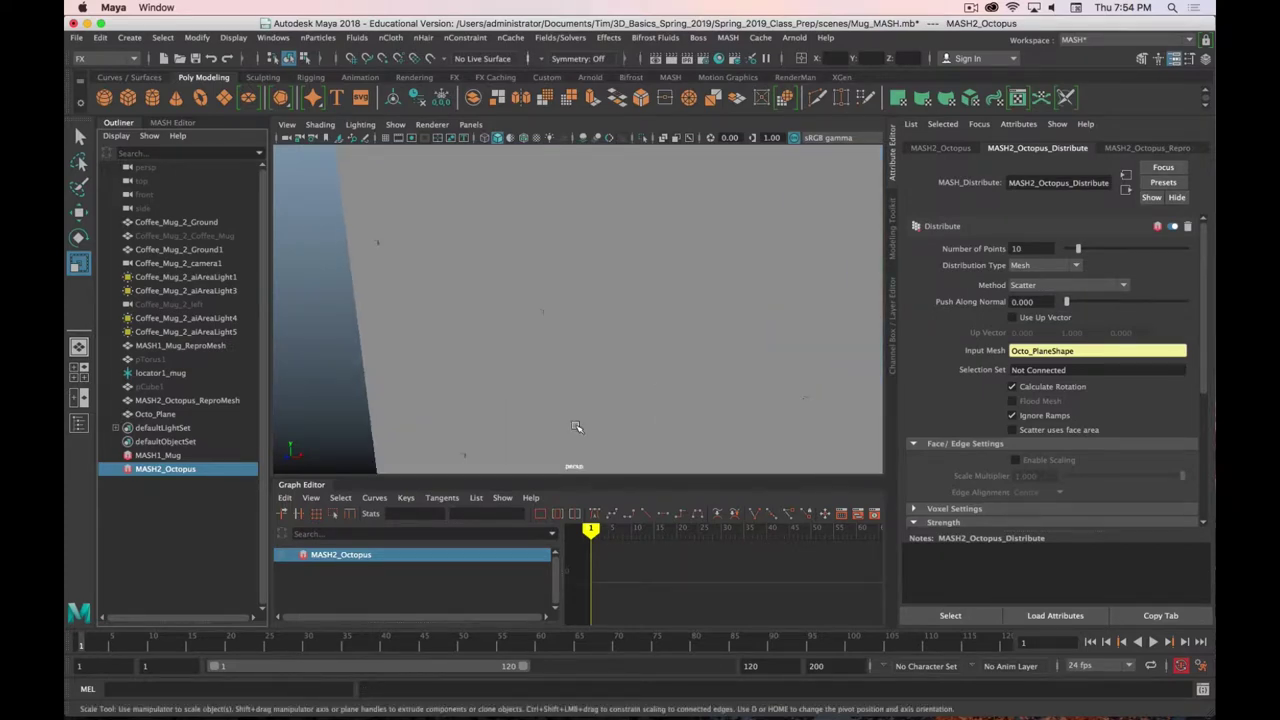
pyautogui.keyDown('alt'); pyautogui.moveTo(650, 340); pyautogui.dragTo(607, 326); pyautogui.keyUp('alt')
pyautogui.moveTo(607, 326)
pyautogui.keyDown('alt'); pyautogui.mouseDown(button='right')
pyautogui.moveTo(645, 360)
pyautogui.moveTo(620, 308)
pyautogui.mouseUp(button='right'); pyautogui.keyUp('alt')
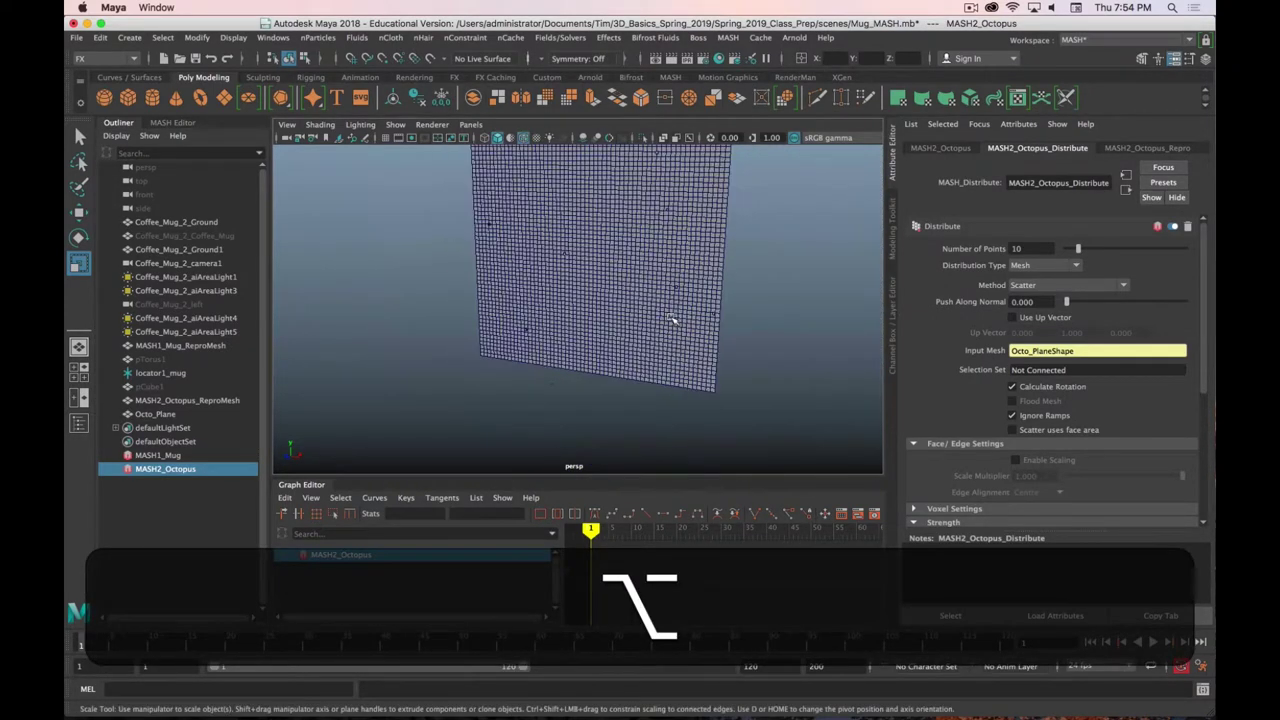
pyautogui.keyDown('alt'); pyautogui.moveTo(620, 308); pyautogui.dragTo(677, 194); pyautogui.keyUp('alt')
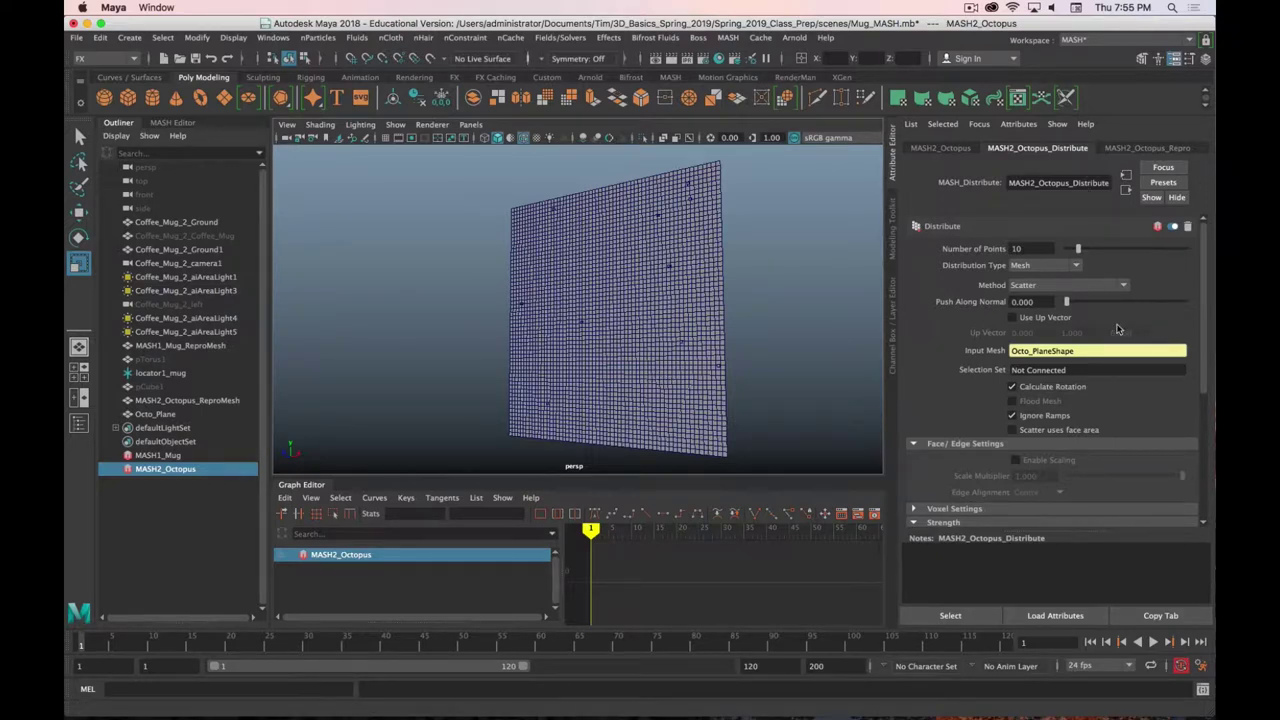
# Try the Vertex and Random Vertex distribute methods on the plane
pyautogui.click(1024, 288)
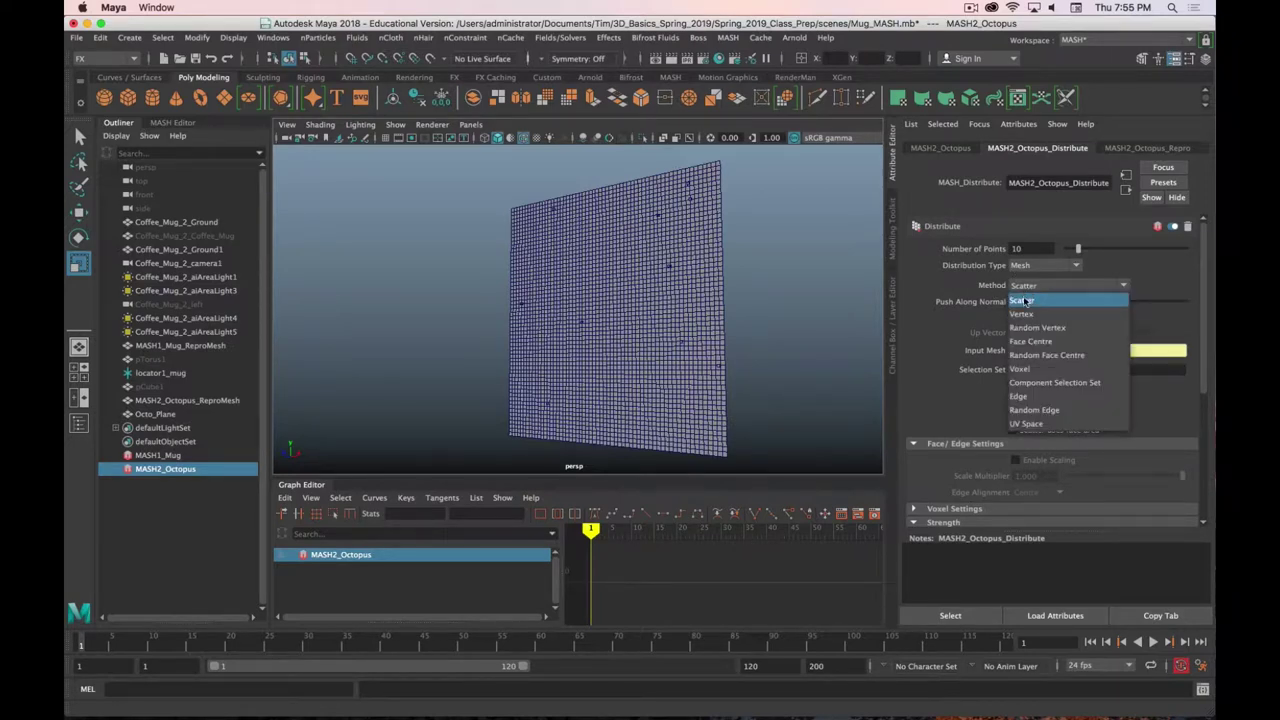
pyautogui.click(1088, 321)
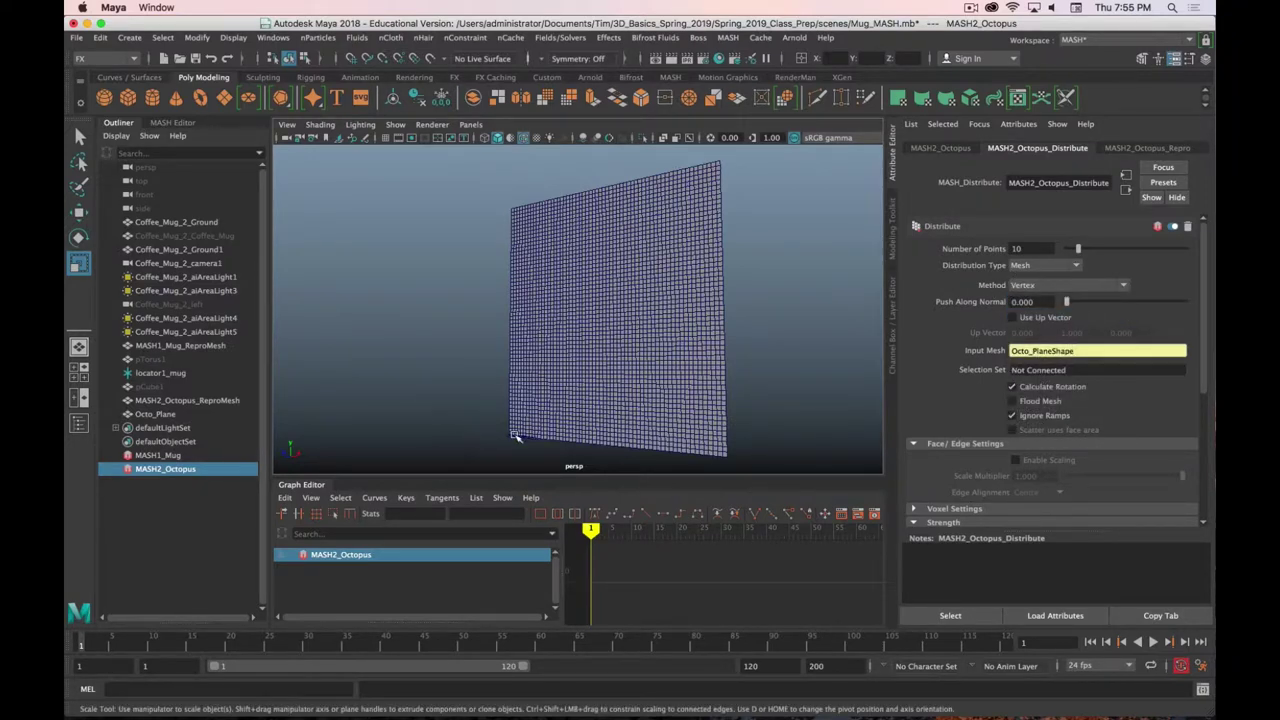
pyautogui.keyDown('alt'); pyautogui.moveTo(514, 434); pyautogui.dragTo(665, 185, button='right'); pyautogui.keyUp('alt')
pyautogui.click(1048, 288)
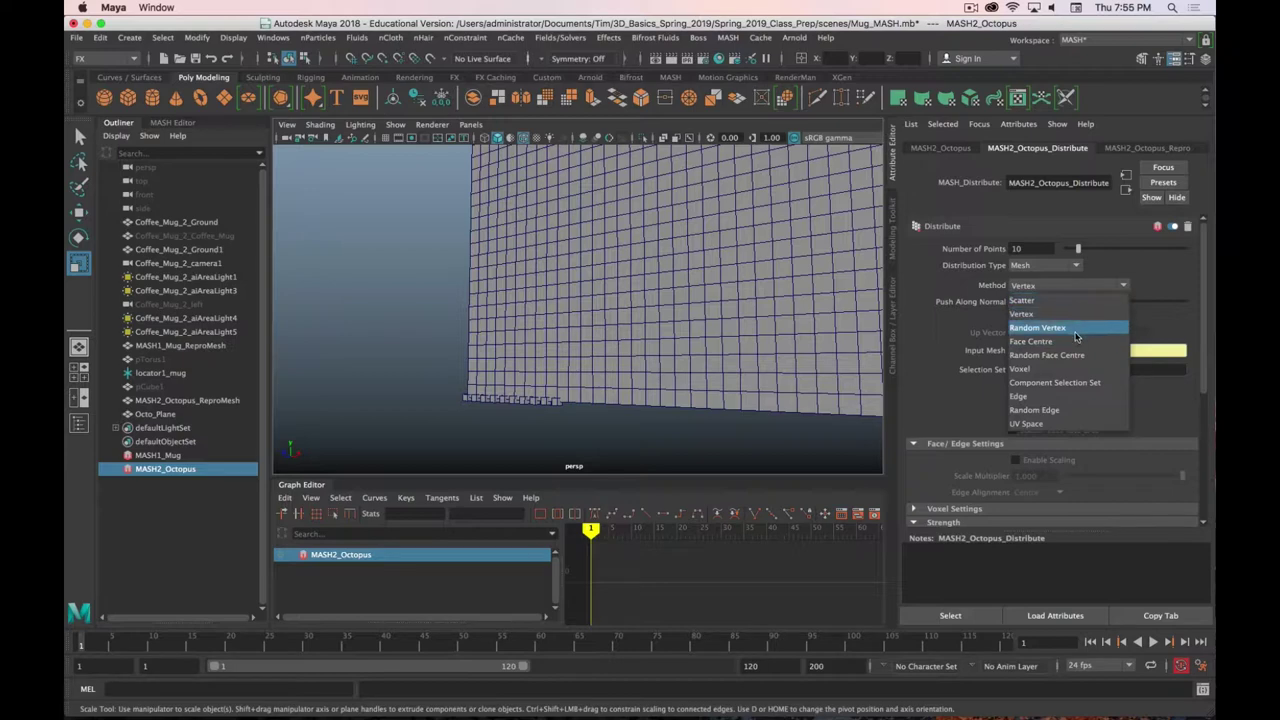
pyautogui.click(1040, 328)
pyautogui.scroll(-5, 653, 329)
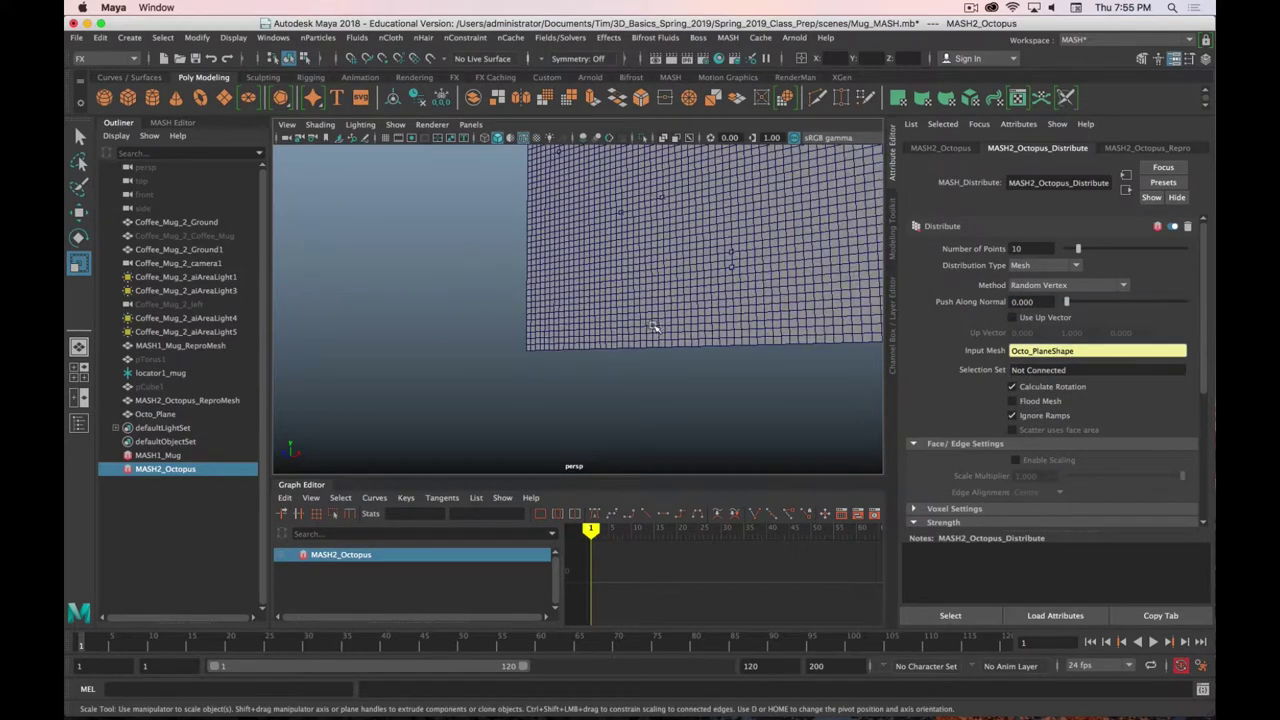
pyautogui.keyDown('alt'); pyautogui.moveTo(700, 158); pyautogui.dragTo(698, 244); pyautogui.keyUp('alt')
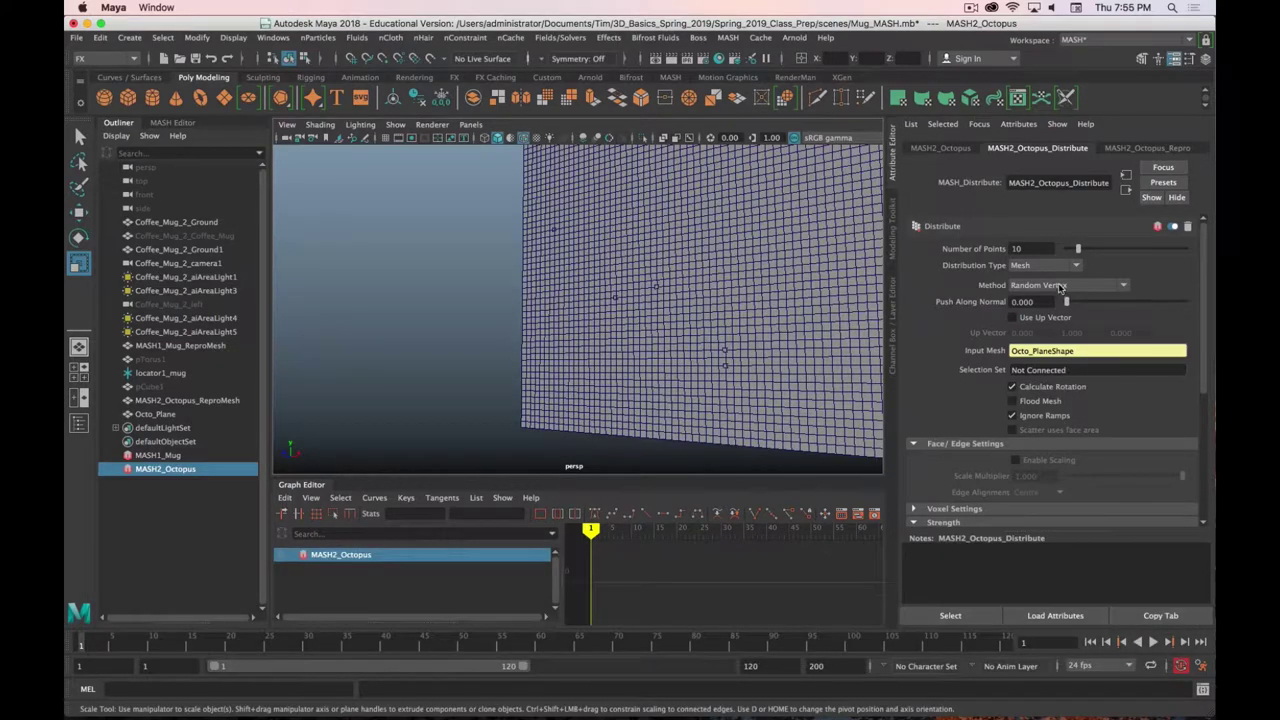
# Switch the distribute method to Face Centre and inspect the cubes on the plane
pyautogui.click(1062, 286)
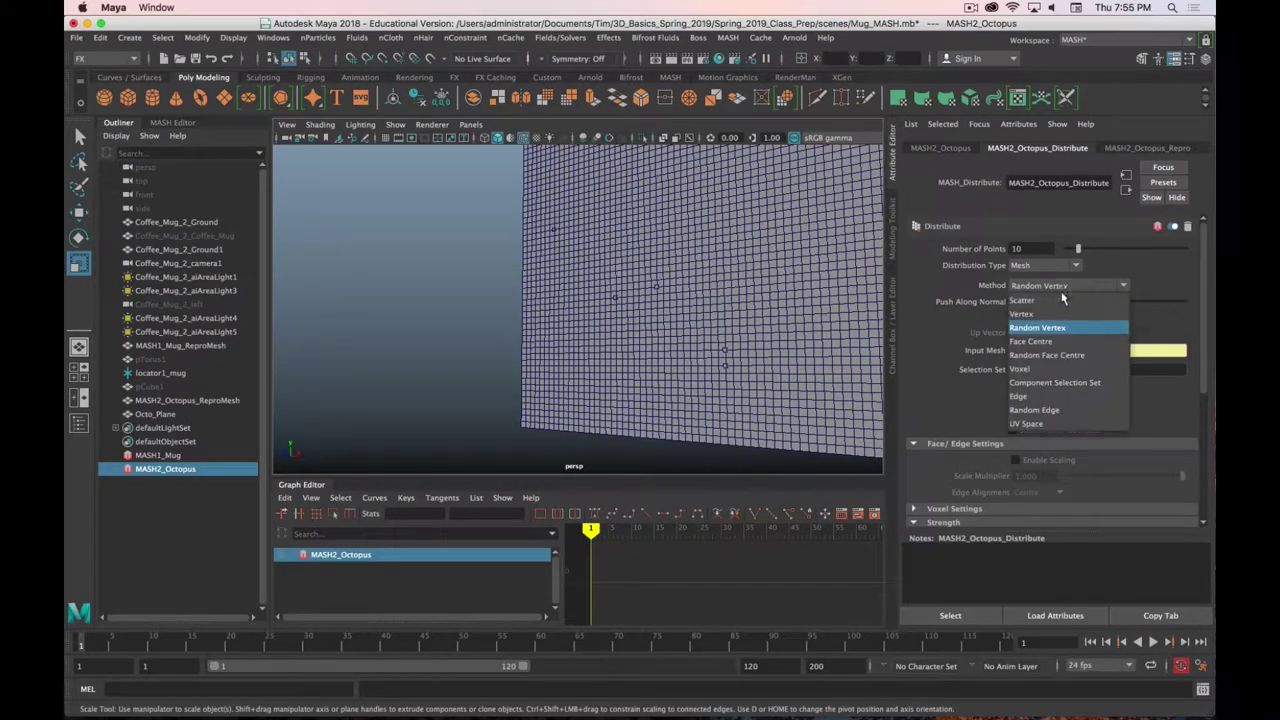
pyautogui.click(1066, 344)
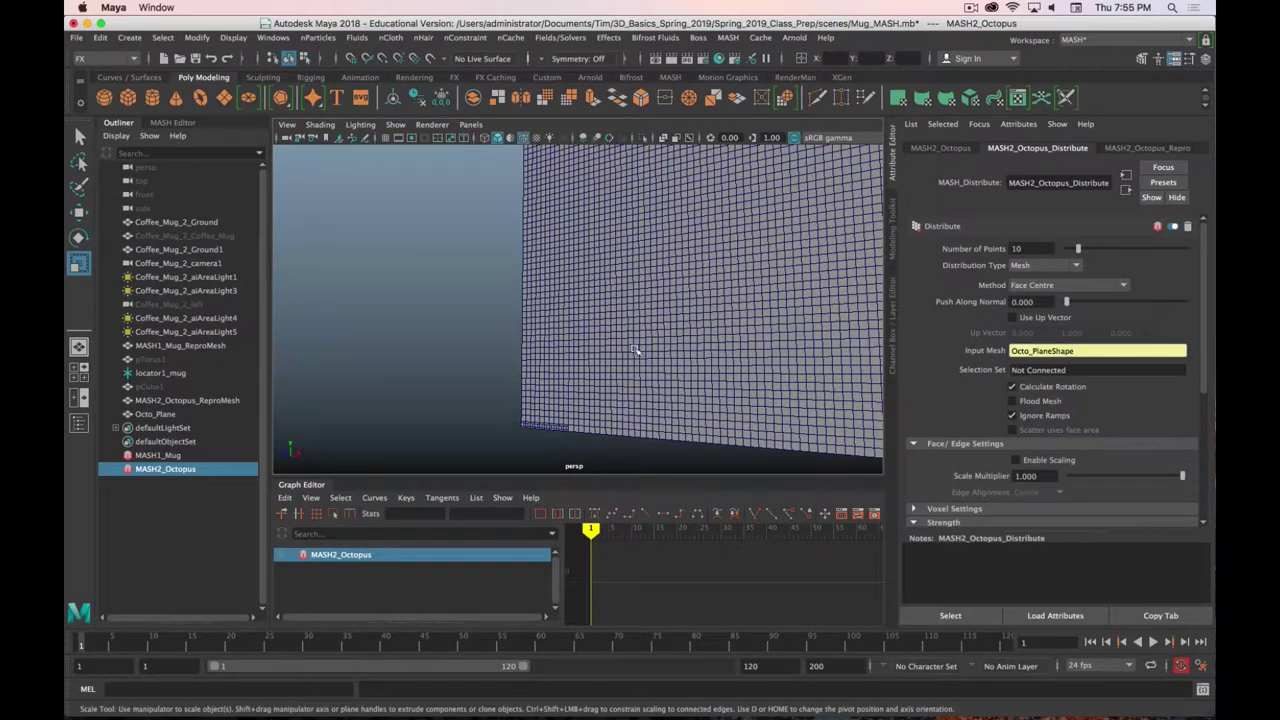
pyautogui.keyDown('alt'); pyautogui.moveTo(568, 448); pyautogui.dragTo(592, 405, button='right'); pyautogui.keyUp('alt')
pyautogui.keyDown('alt'); pyautogui.moveTo(592, 405); pyautogui.dragTo(590, 213); pyautogui.keyUp('alt')
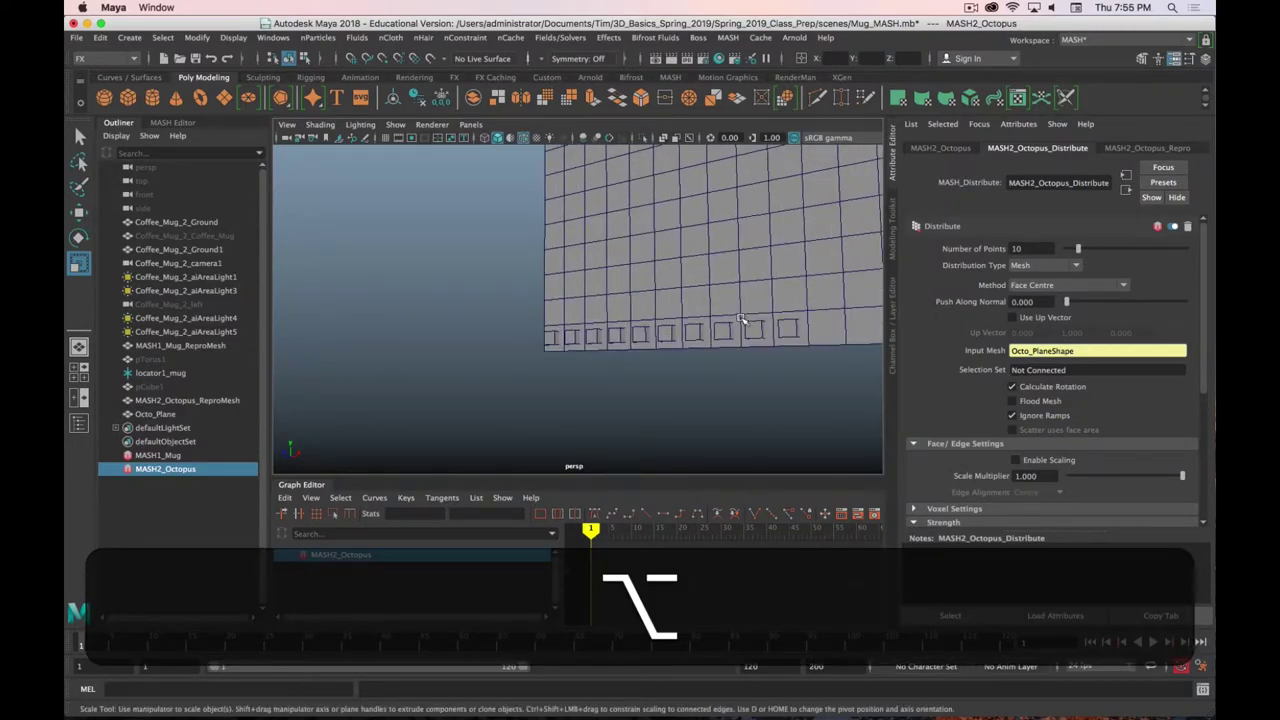
pyautogui.scroll(-6, 744, 330)
pyautogui.scroll(5, 700, 330)
pyautogui.keyDown('alt'); pyautogui.moveTo(666, 323); pyautogui.dragTo(643, 378); pyautogui.keyUp('alt')
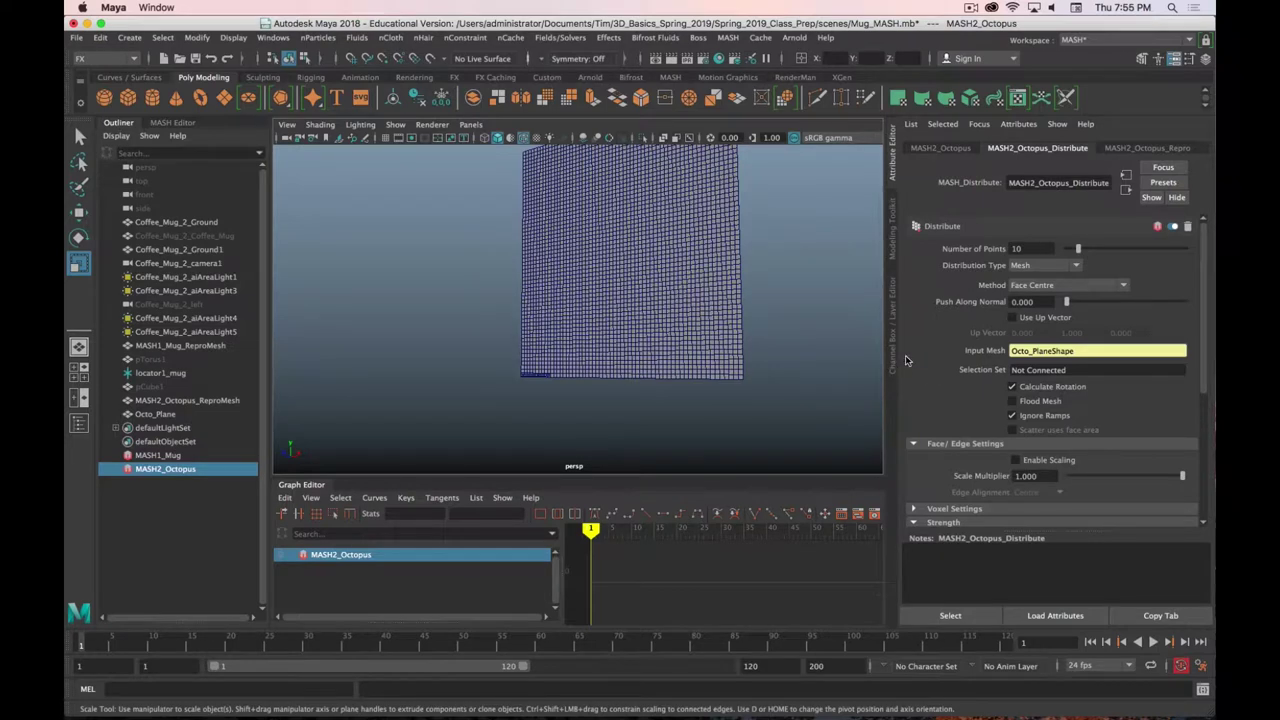
# Enable Flood Mesh so every plane face gets a cube
pyautogui.click(1012, 401)
pyautogui.scroll(5, 826, 424)
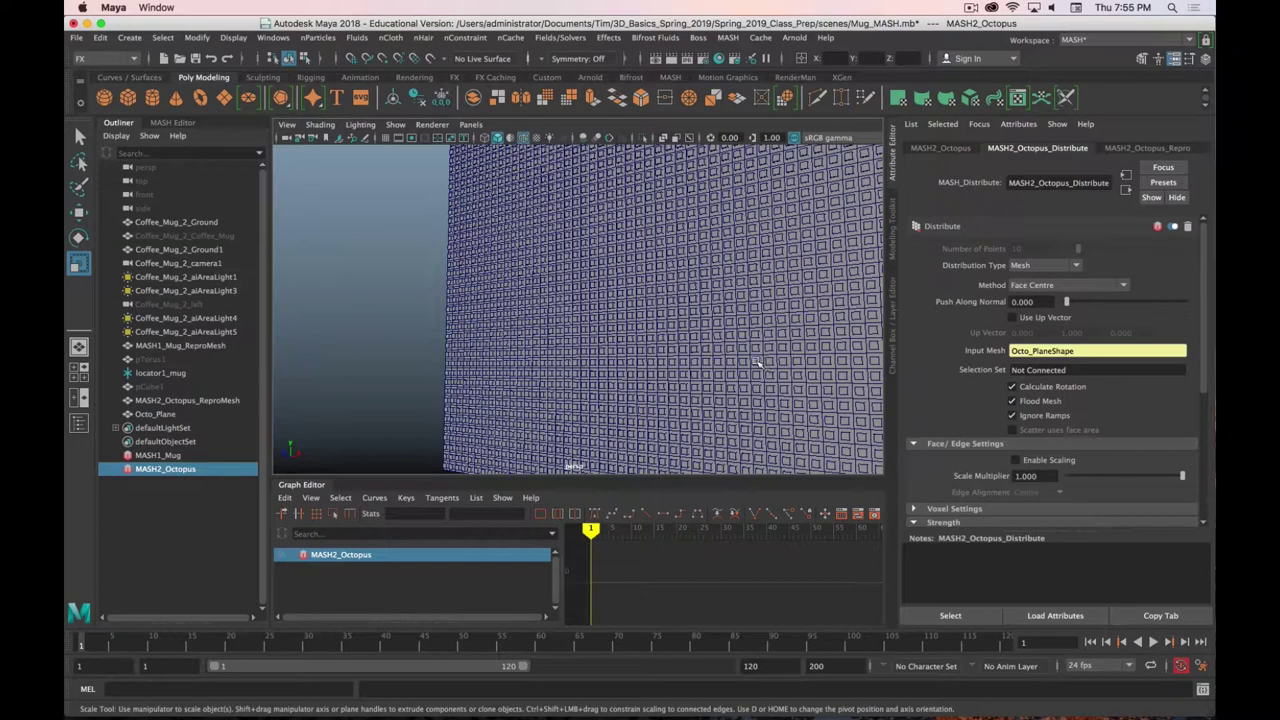
pyautogui.scroll(-5, 753, 362)
pyautogui.keyDown('alt'); pyautogui.moveTo(749, 349); pyautogui.dragTo(650, 264); pyautogui.keyUp('alt')
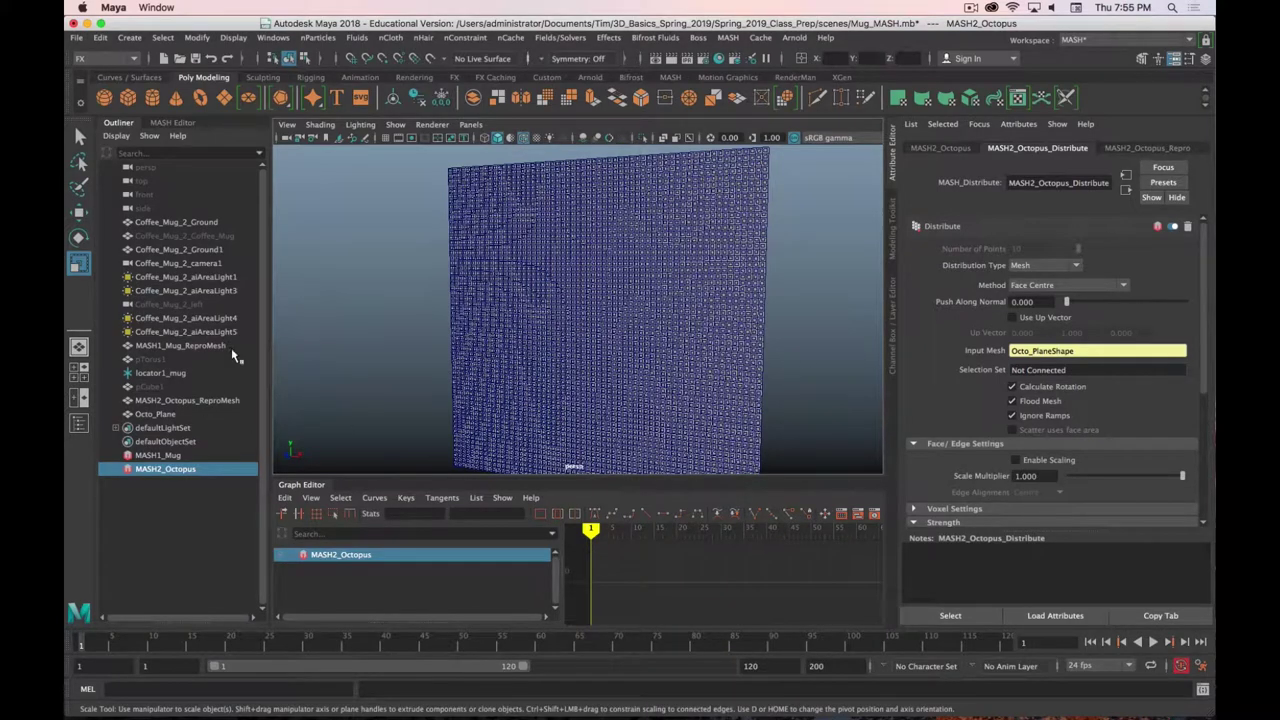
# Hide Octo_Plane and deselect, leaving only the cube grid visible
pyautogui.click(160, 414)
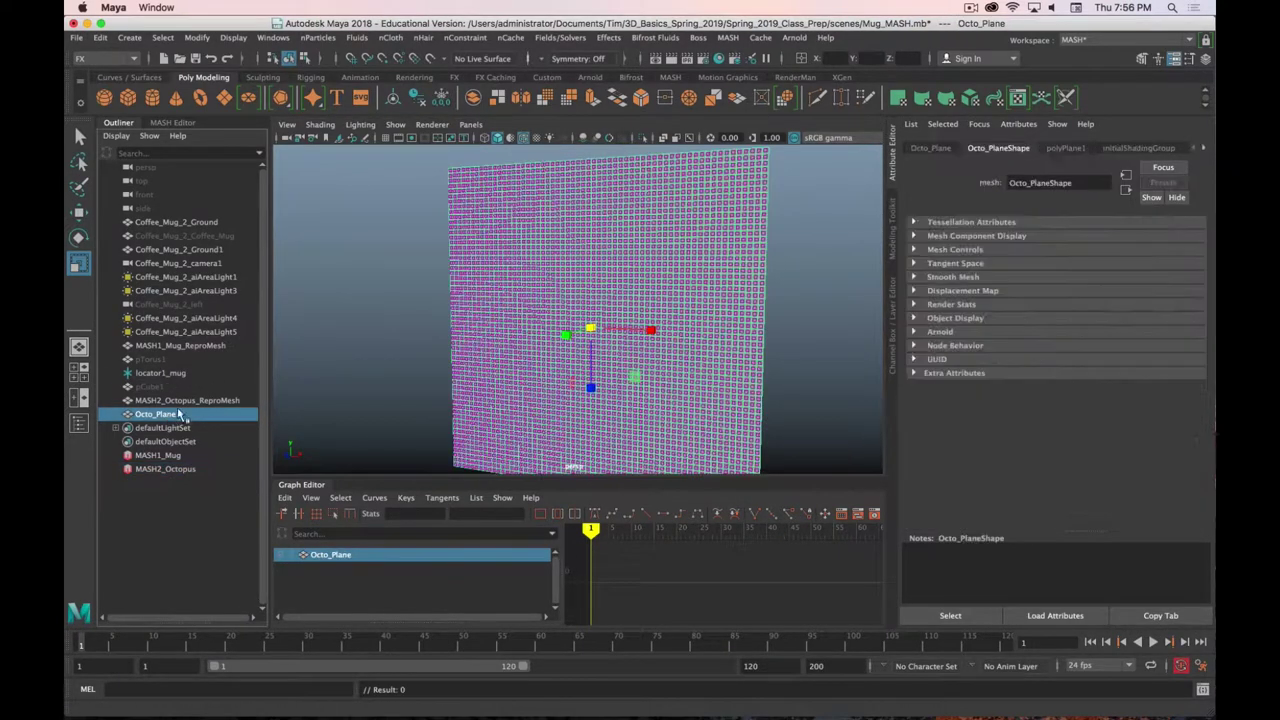
pyautogui.press('h')
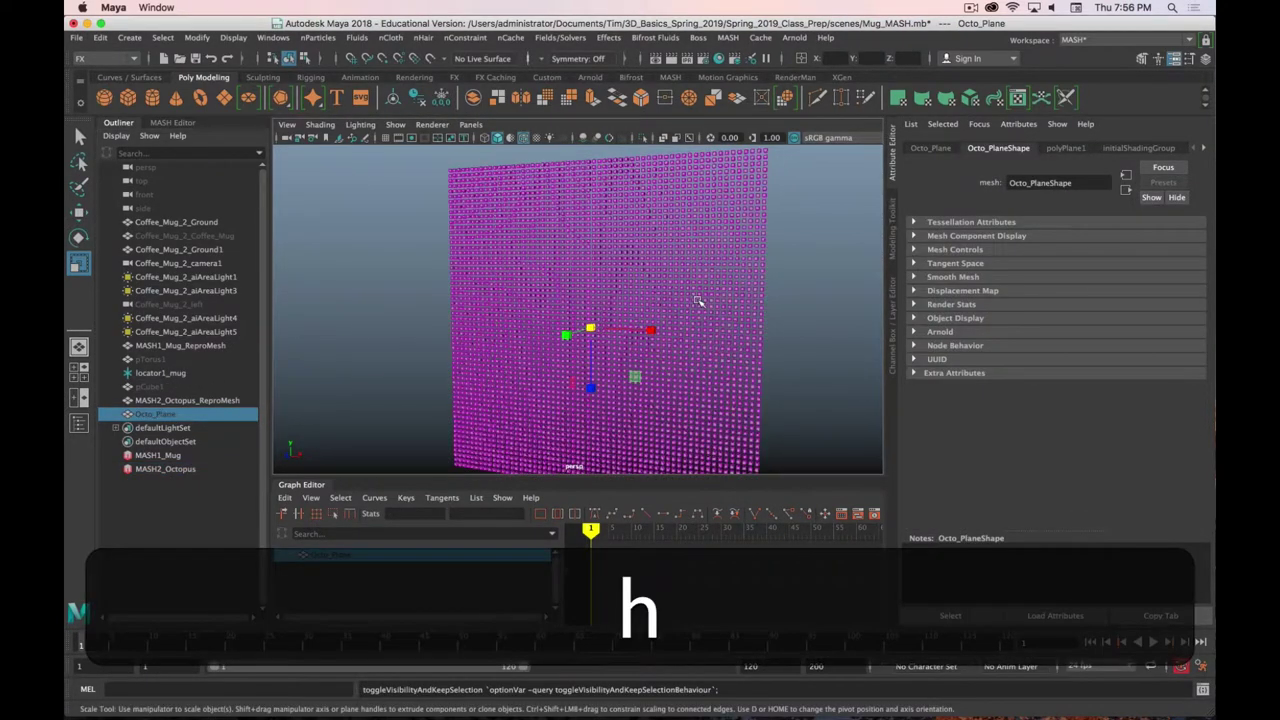
pyautogui.click(811, 314)
pyautogui.keyDown('alt'); pyautogui.moveTo(731, 371); pyautogui.dragTo(521, 260); pyautogui.keyUp('alt')
pyautogui.keyDown('alt'); pyautogui.moveTo(521, 260); pyautogui.dragTo(620, 308, button='right'); pyautogui.keyUp('alt')
pyautogui.keyDown('alt'); pyautogui.moveTo(620, 308); pyautogui.dragTo(611, 323); pyautogui.keyUp('alt')
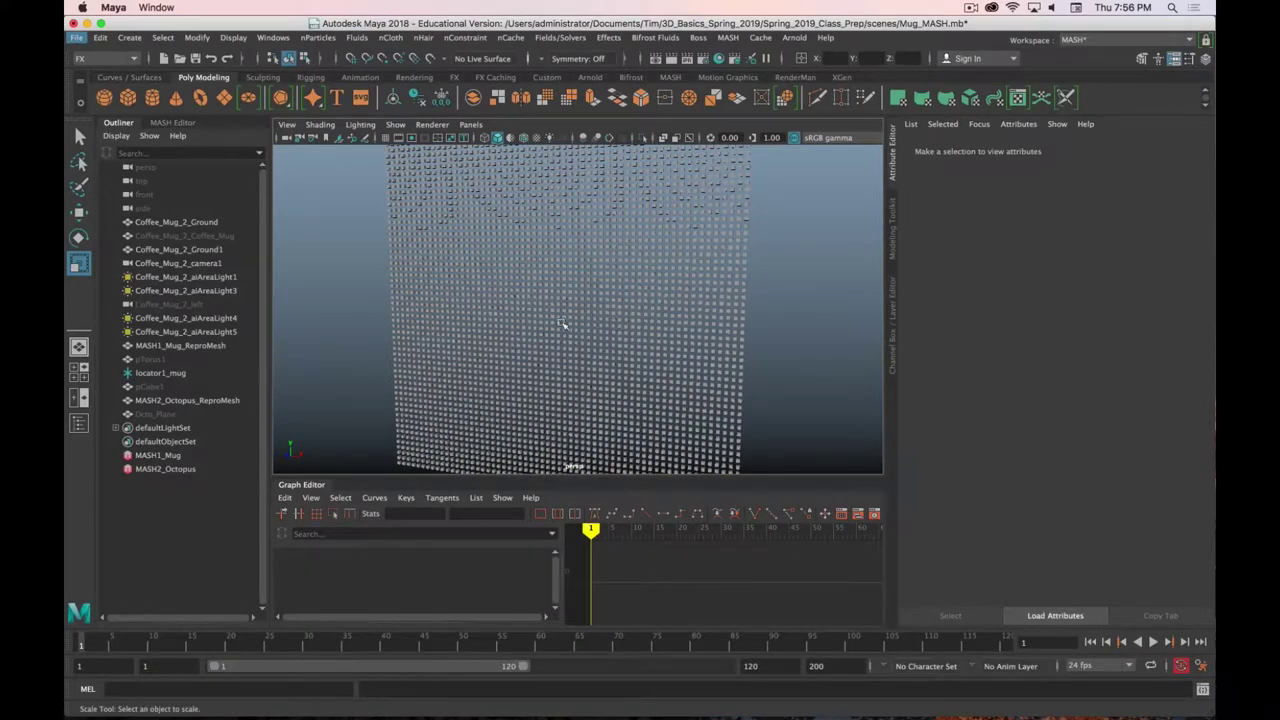
pyautogui.press('super+Tab')
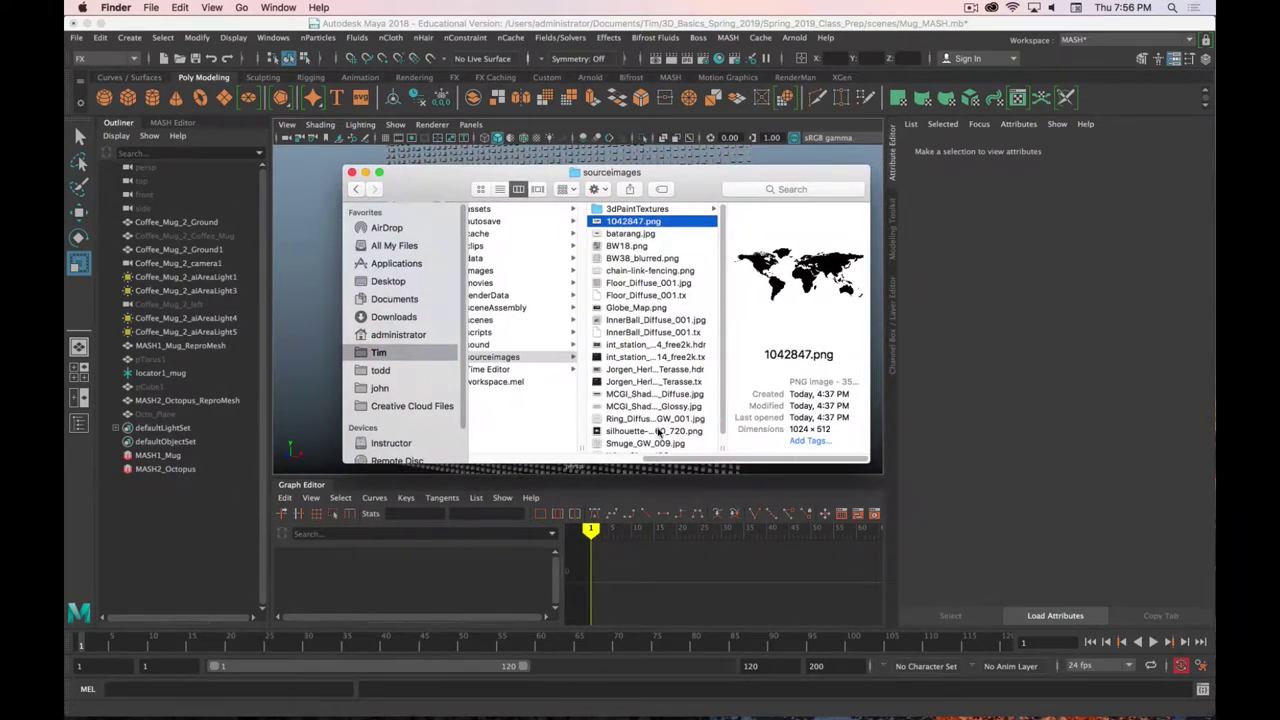
pyautogui.click(658, 432)
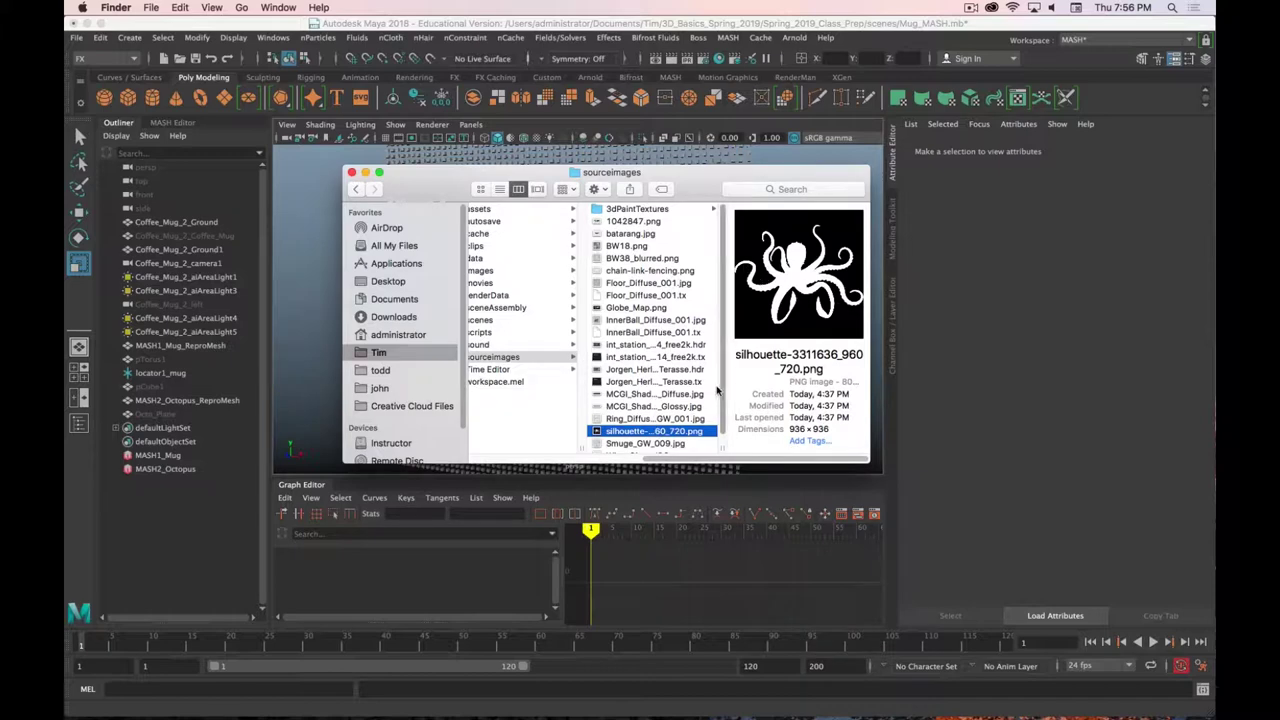
pyautogui.scroll(-1, 660, 320)
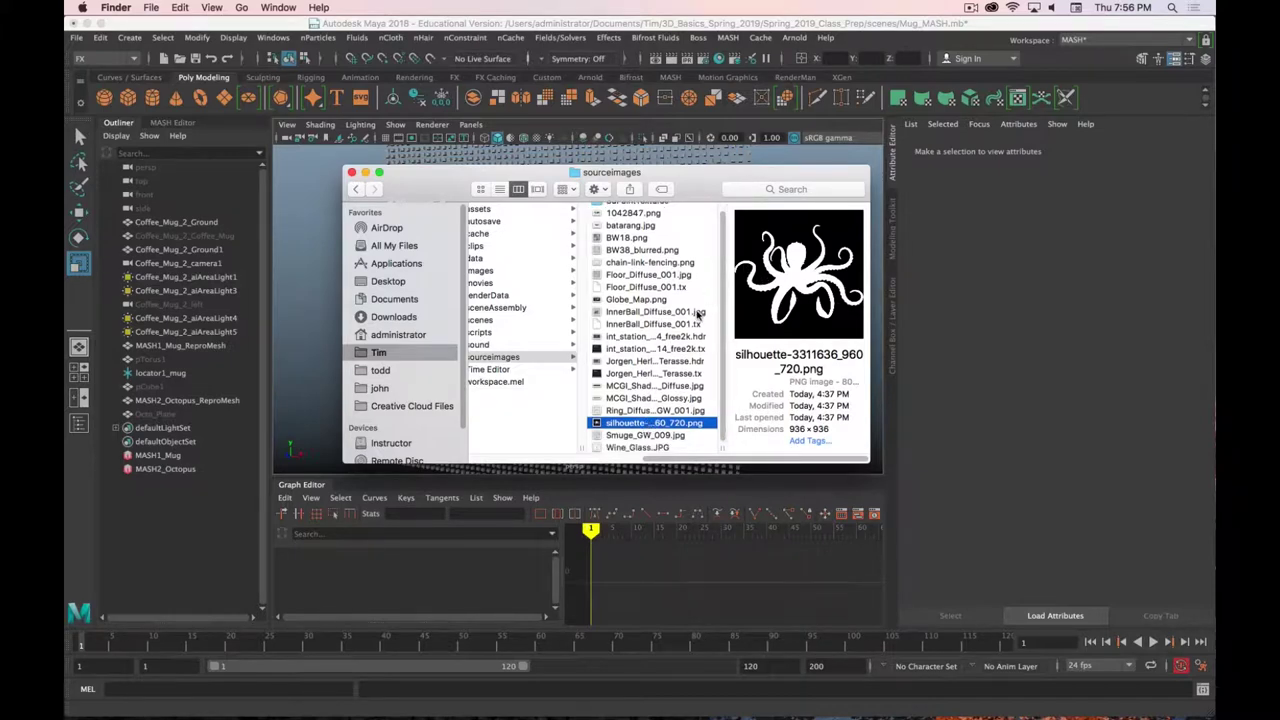
pyautogui.press('space')
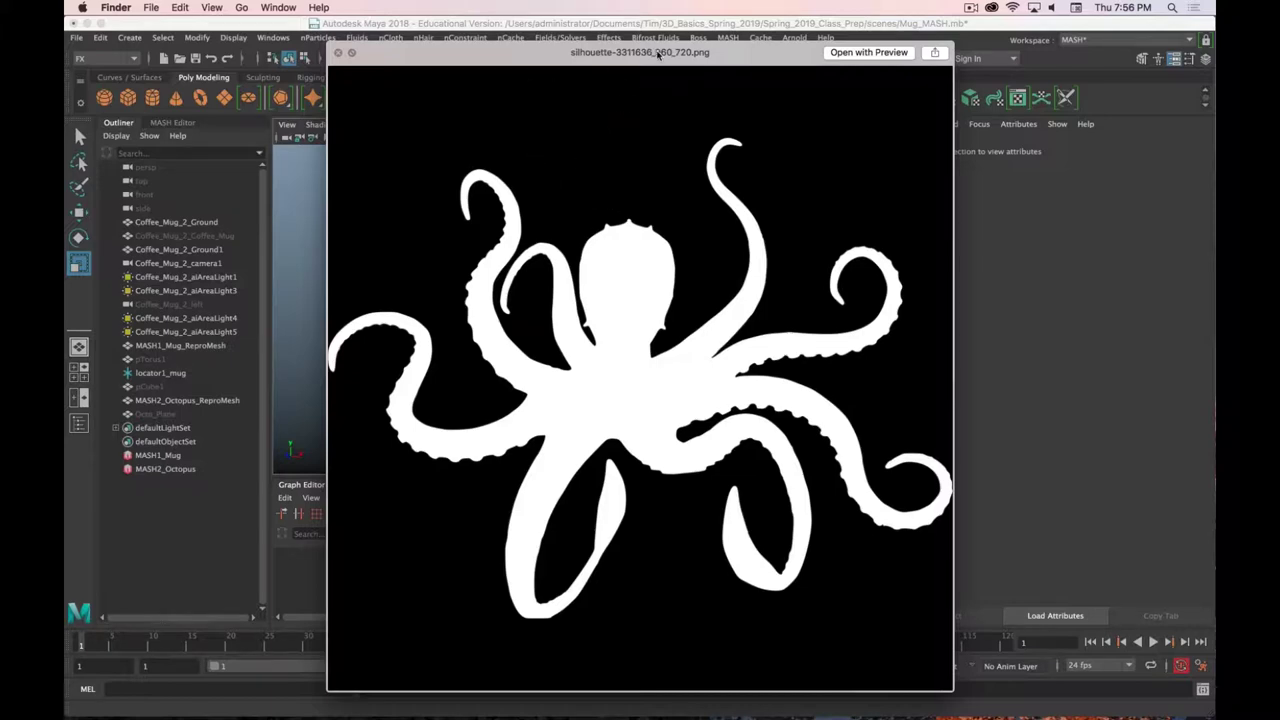
pyautogui.press('space')
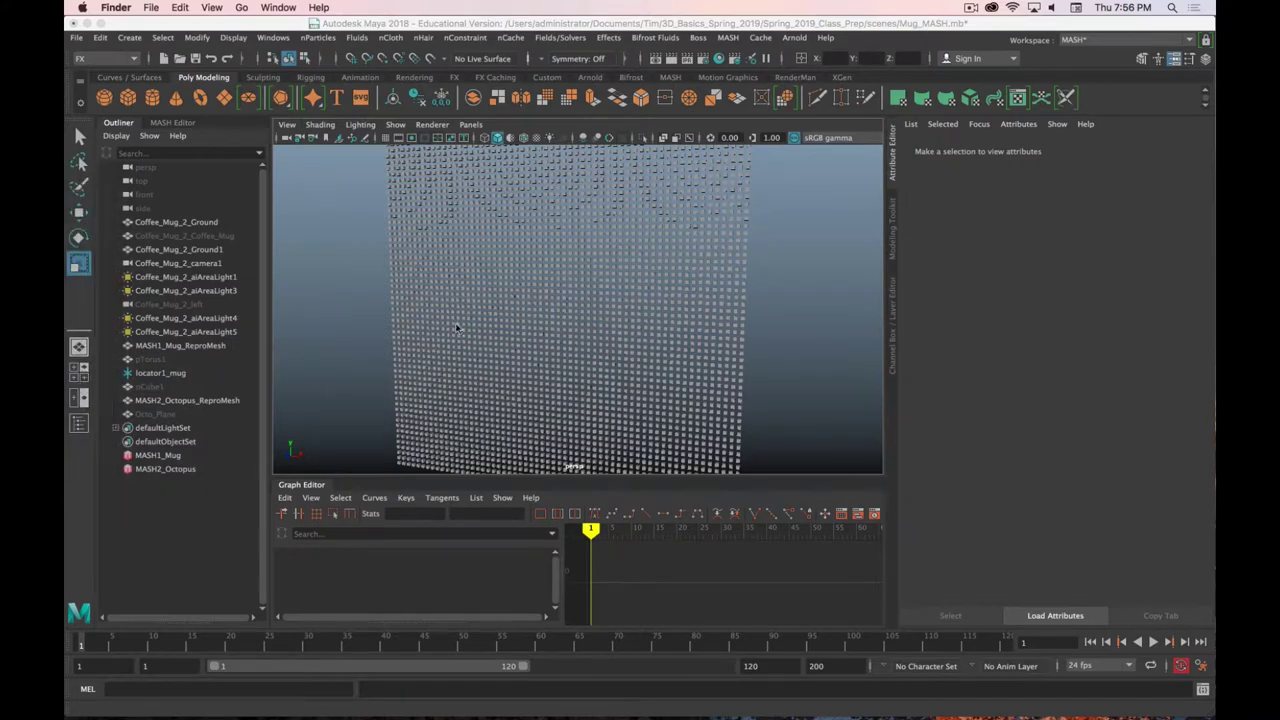
pyautogui.click(180, 469)
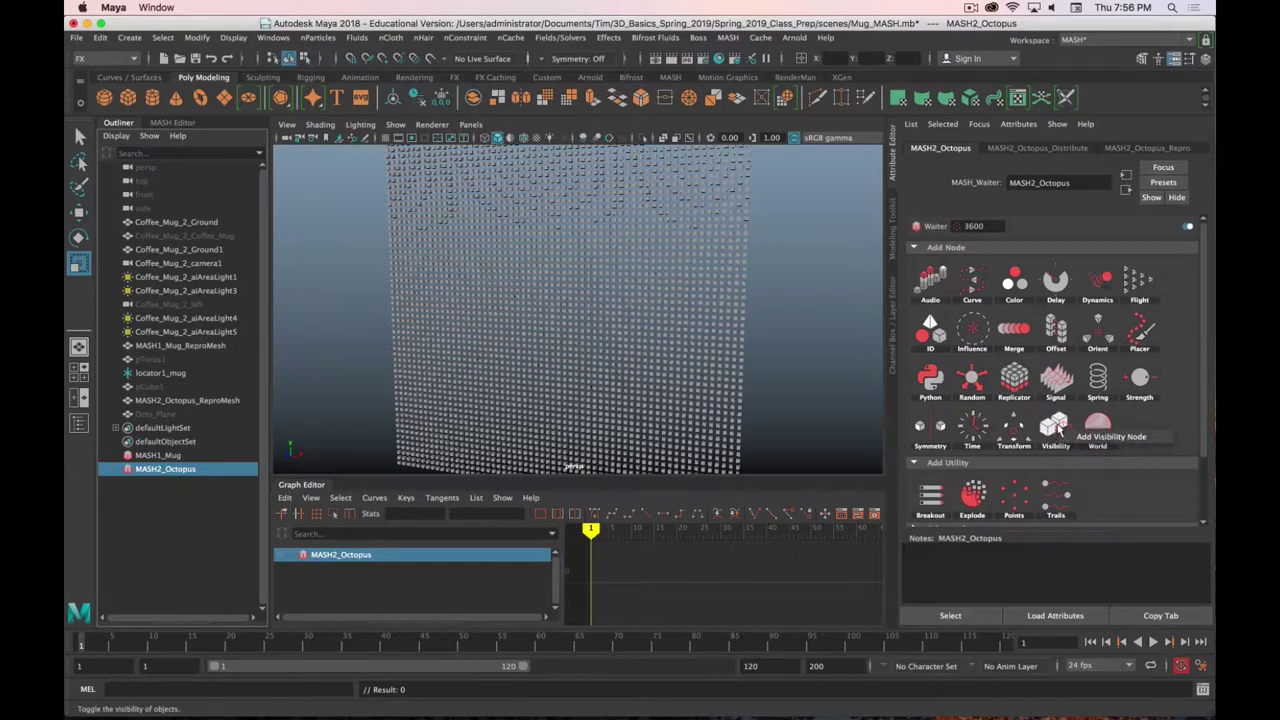
# Add a Visibility node to the MASH2_Octopus network
pyautogui.click(1124, 438)
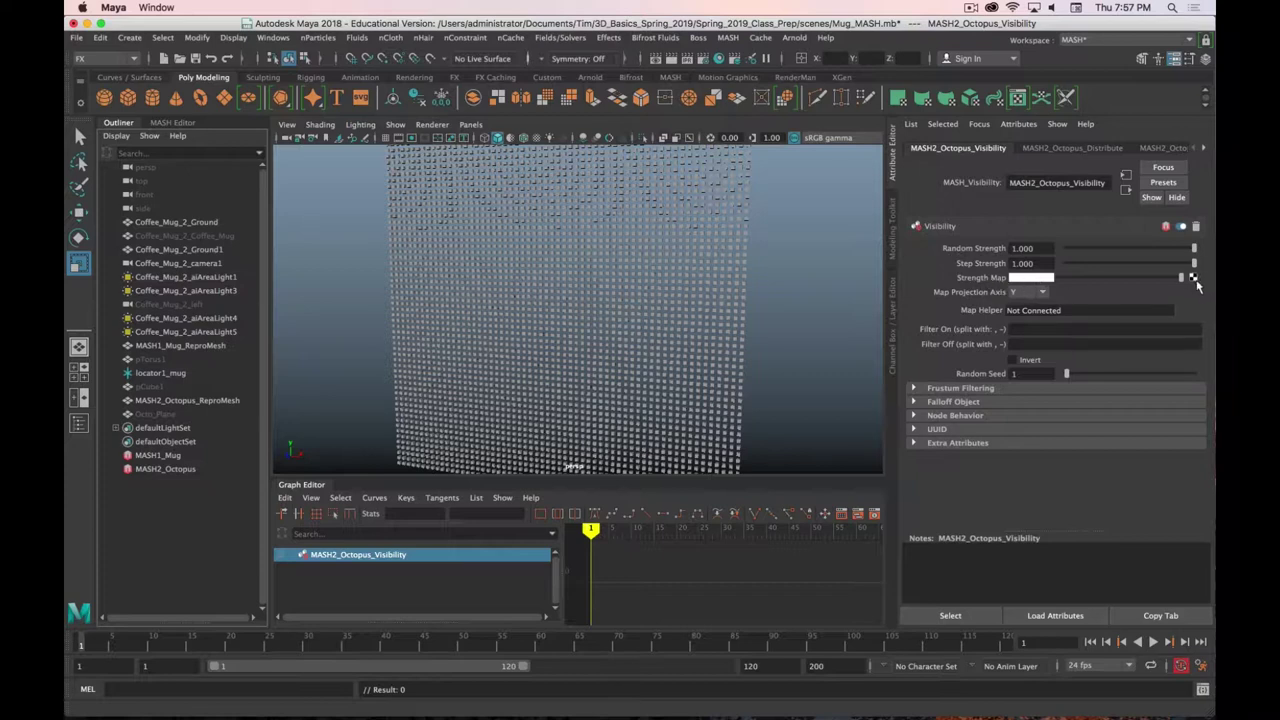
# Map the Visibility Strength to a file texture loading silhouette-3311636_960_720.png
pyautogui.click(1193, 279)
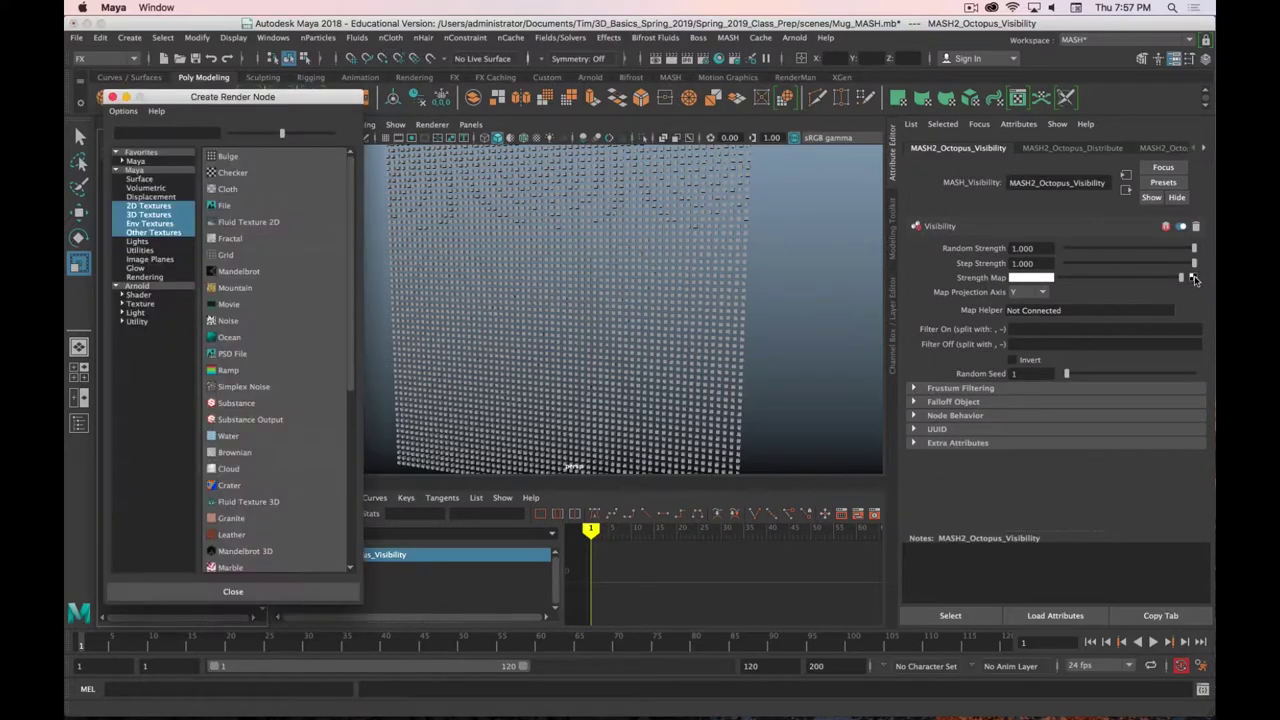
pyautogui.click(224, 206)
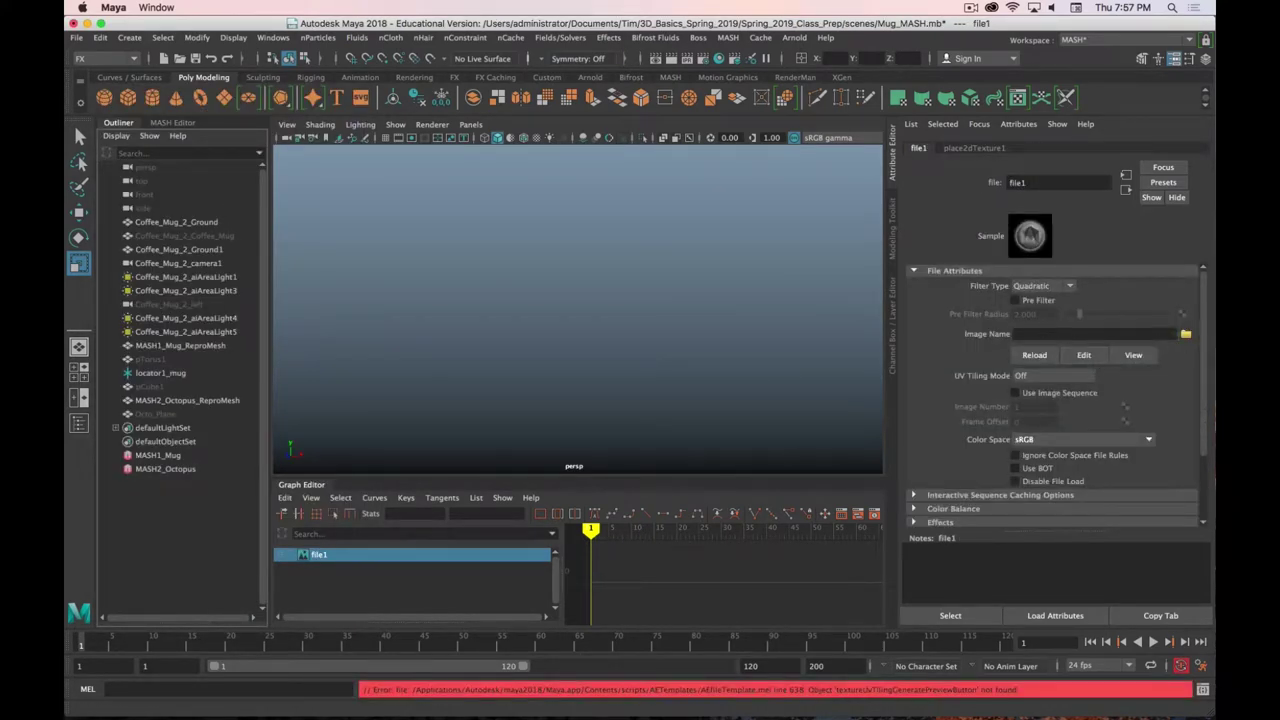
pyautogui.click(1185, 334)
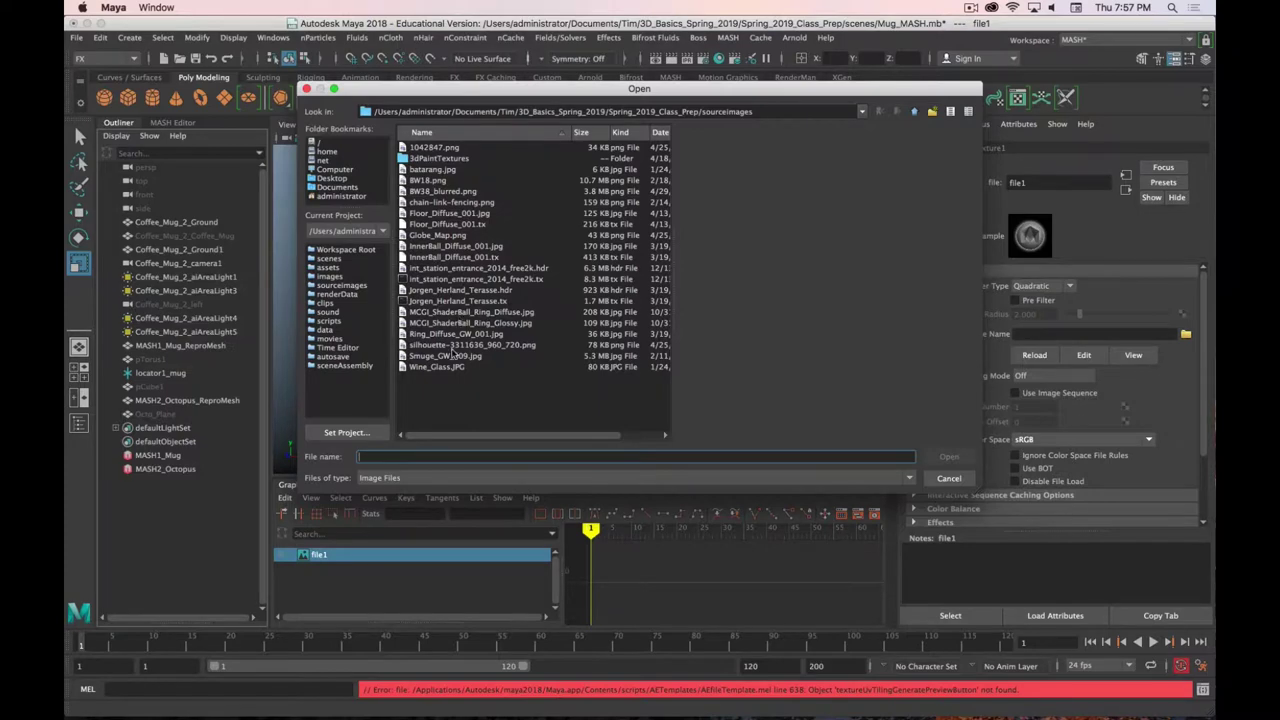
pyautogui.click(488, 346)
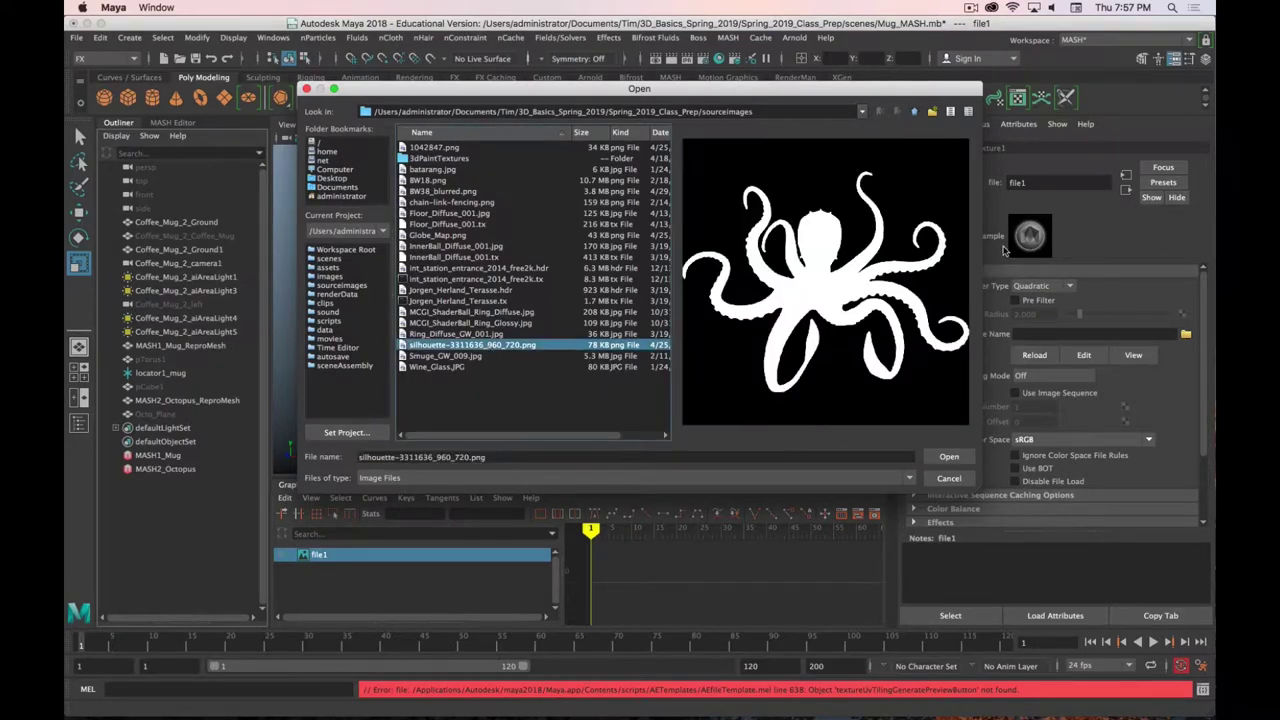
pyautogui.click(949, 456)
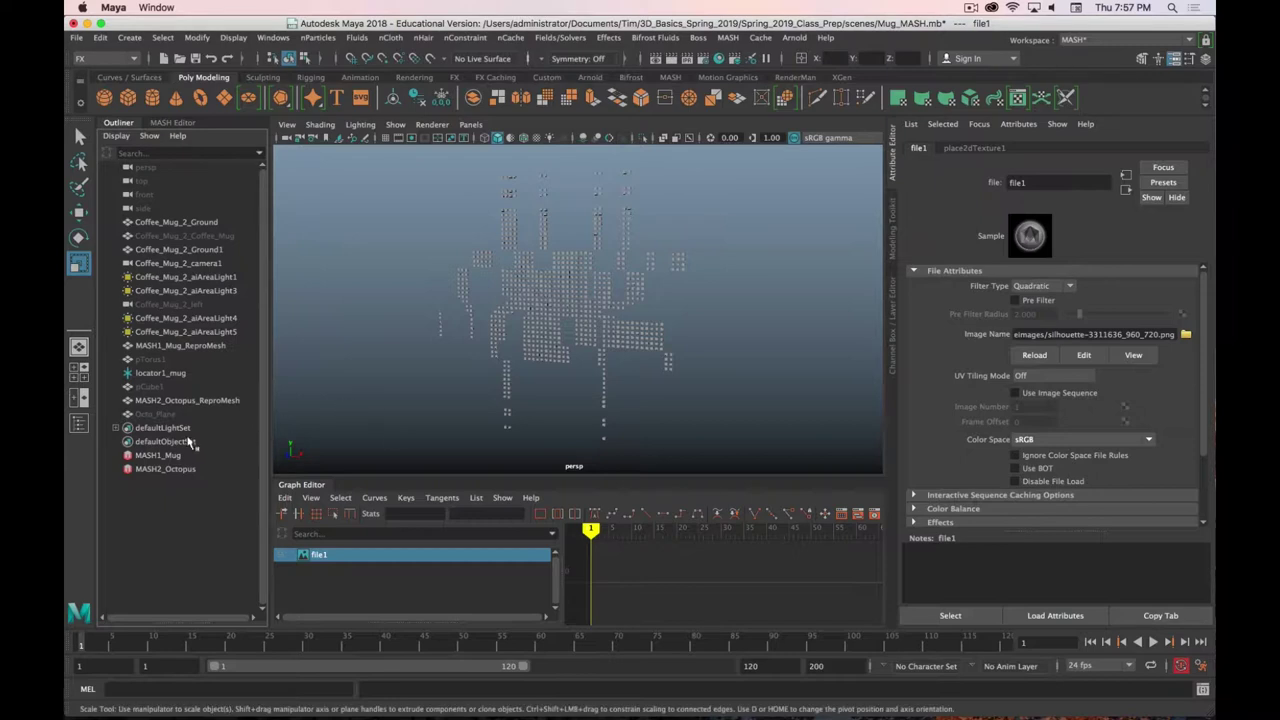
pyautogui.click(165, 469)
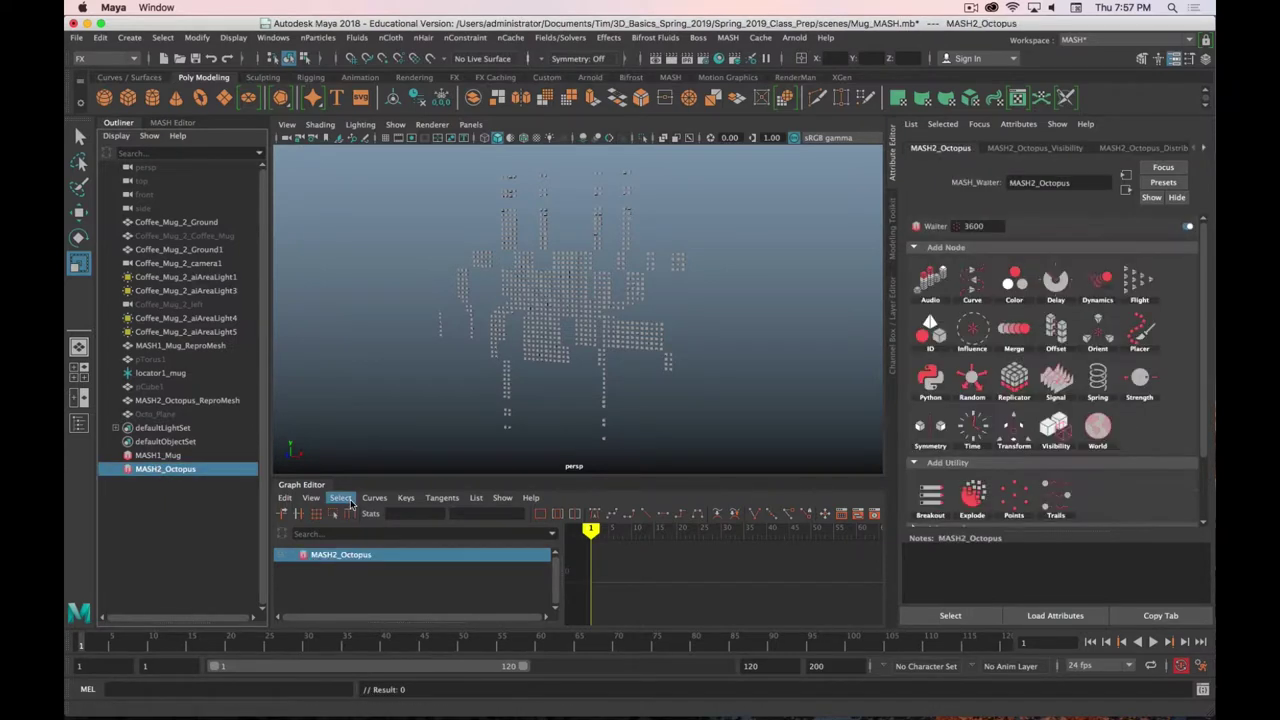
# Set Octo_Plane as MASH2_Octopus_Visibility's Map Helper and check the octopus-shaped cubes
pyautogui.click(1030, 150)
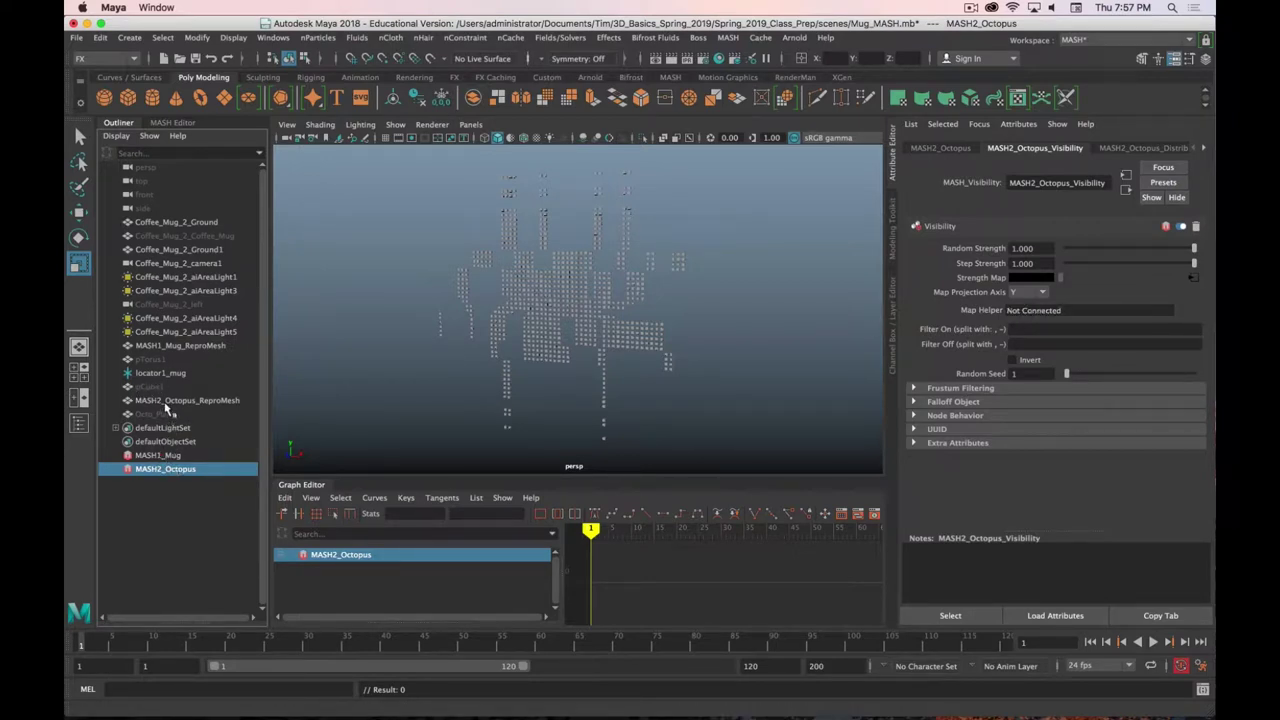
pyautogui.moveTo(157, 414); pyautogui.dragTo(1062, 312, button='middle')
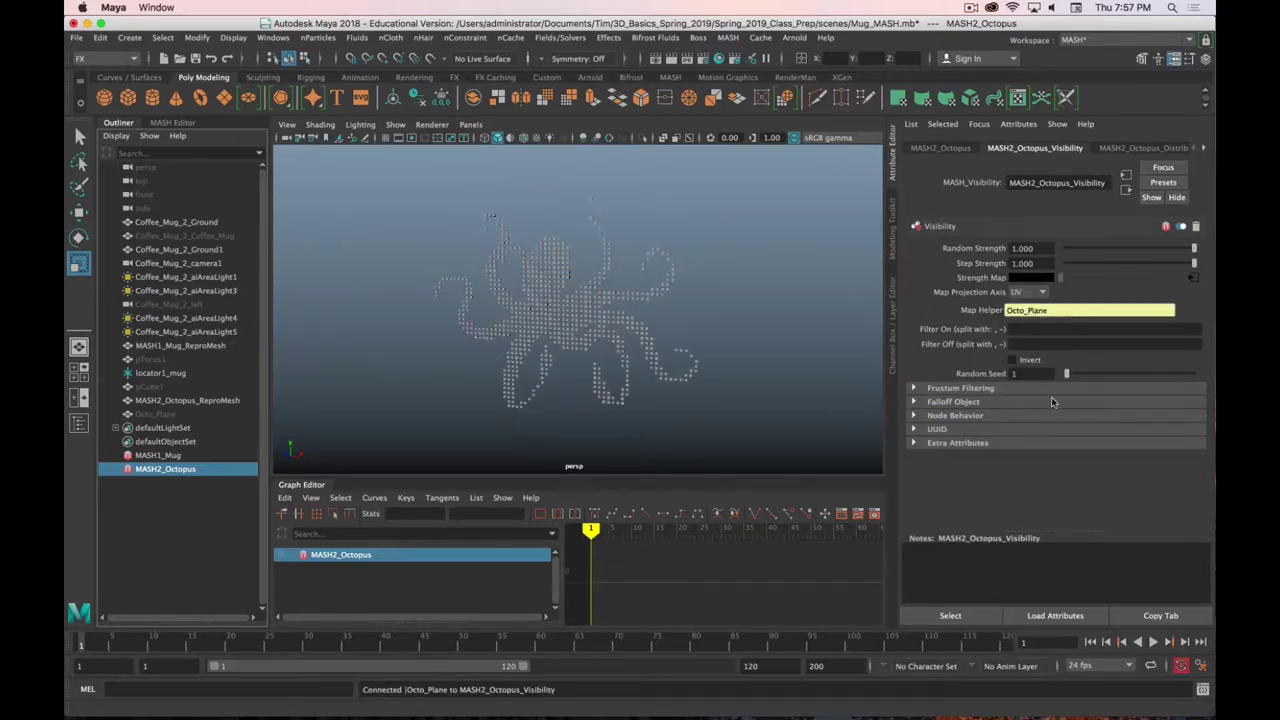
pyautogui.scroll(5, 605, 381)
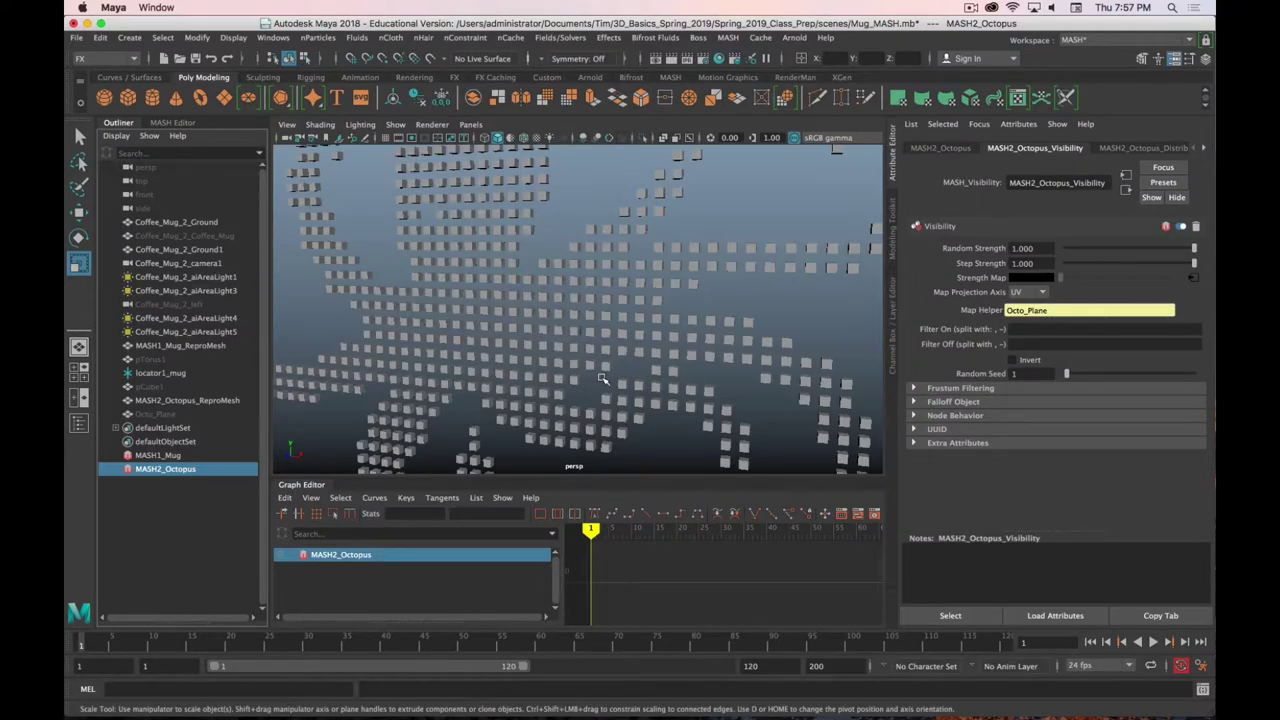
pyautogui.scroll(-4, 605, 381)
pyautogui.keyDown('alt'); pyautogui.moveTo(595, 411); pyautogui.dragTo(576, 360); pyautogui.keyUp('alt')
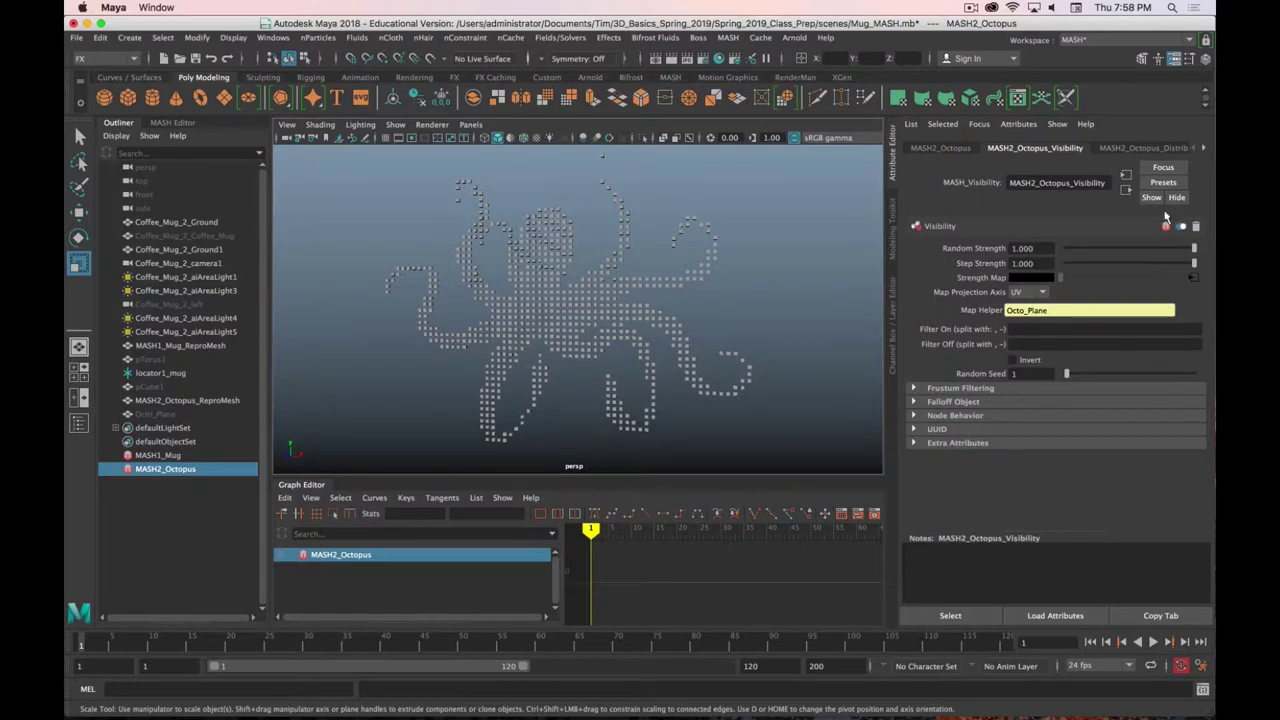
pyautogui.click(962, 150)
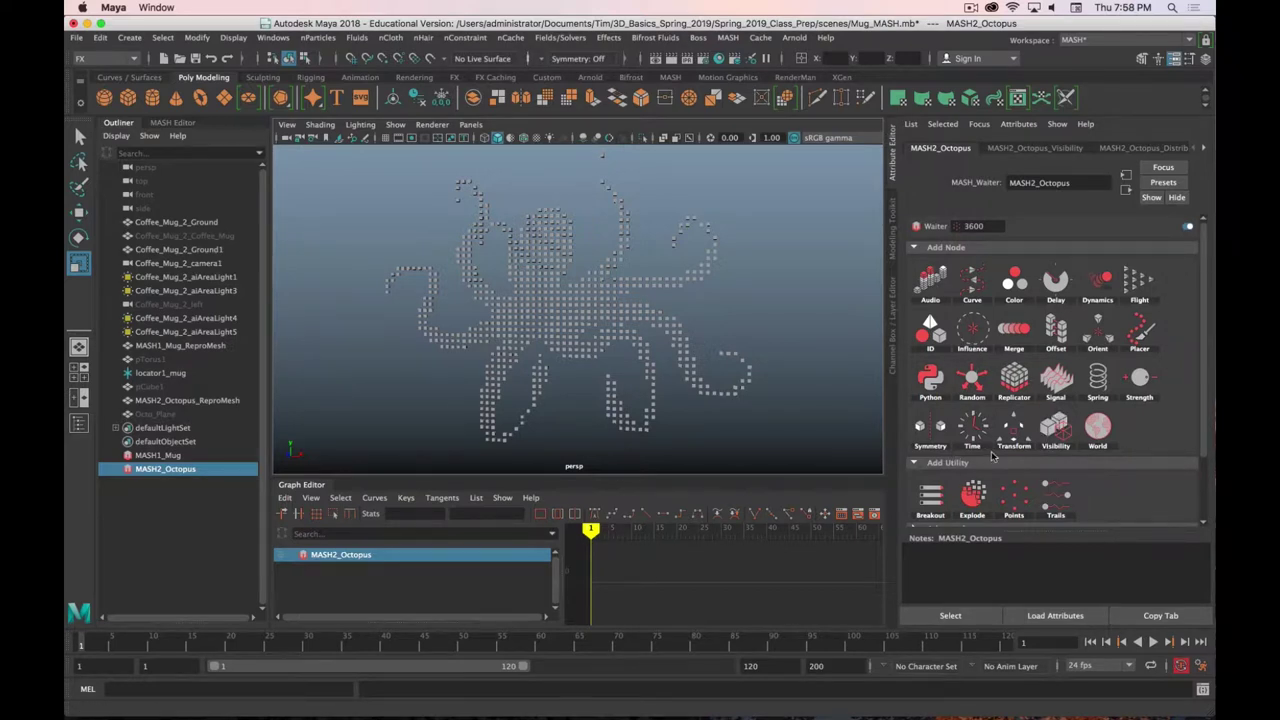
# Add a Random node to the octopus network and set its Position Z to 40
pyautogui.click(972, 383)
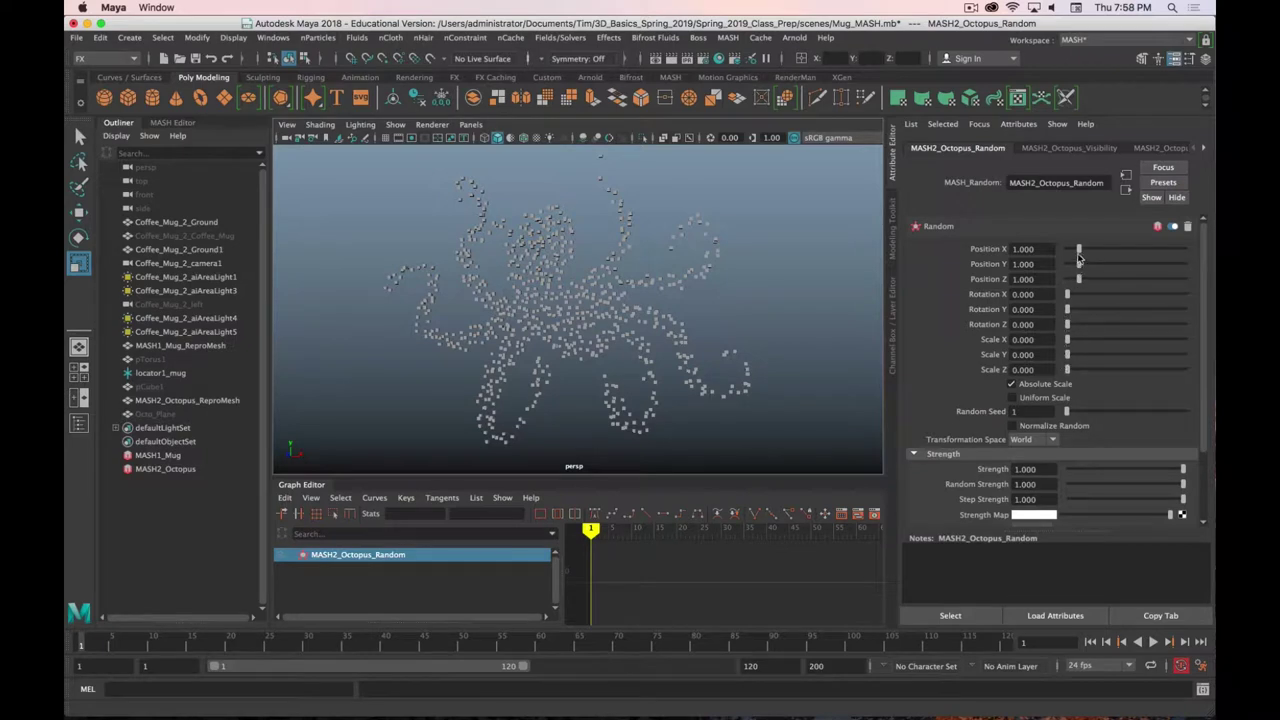
pyautogui.moveTo(1079, 279); pyautogui.dragTo(1212, 276)
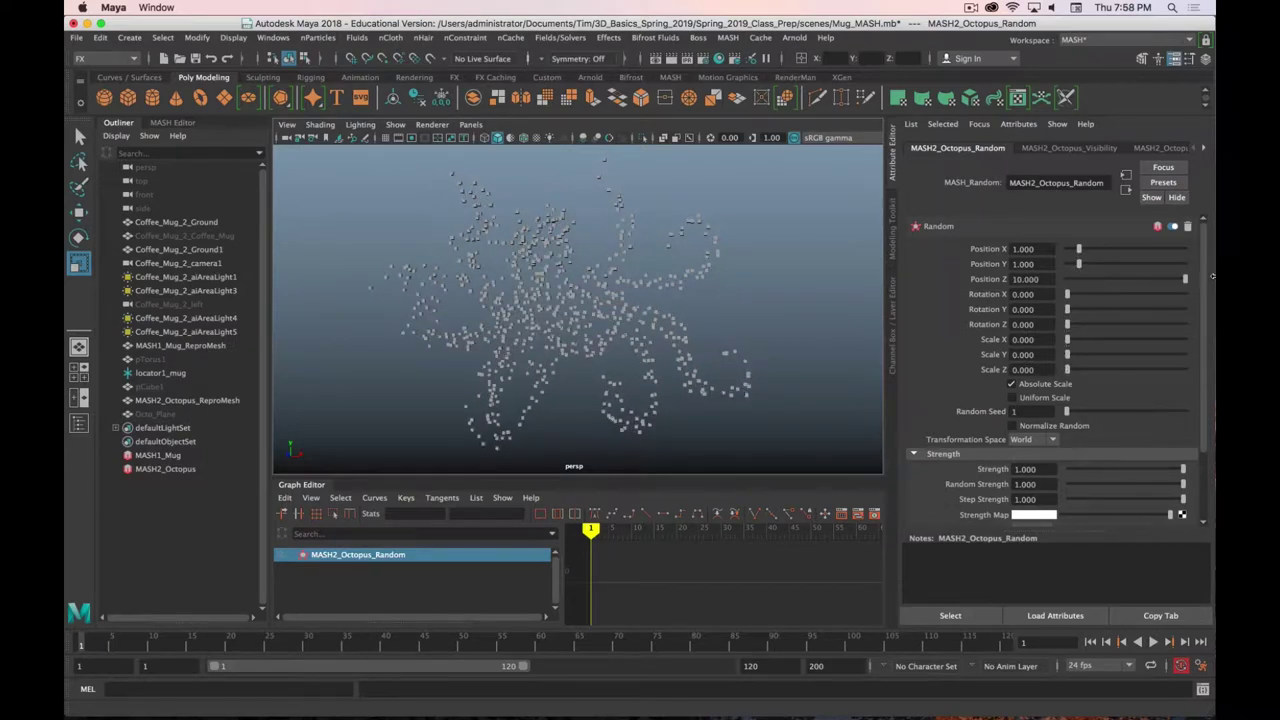
pyautogui.click(1027, 279)
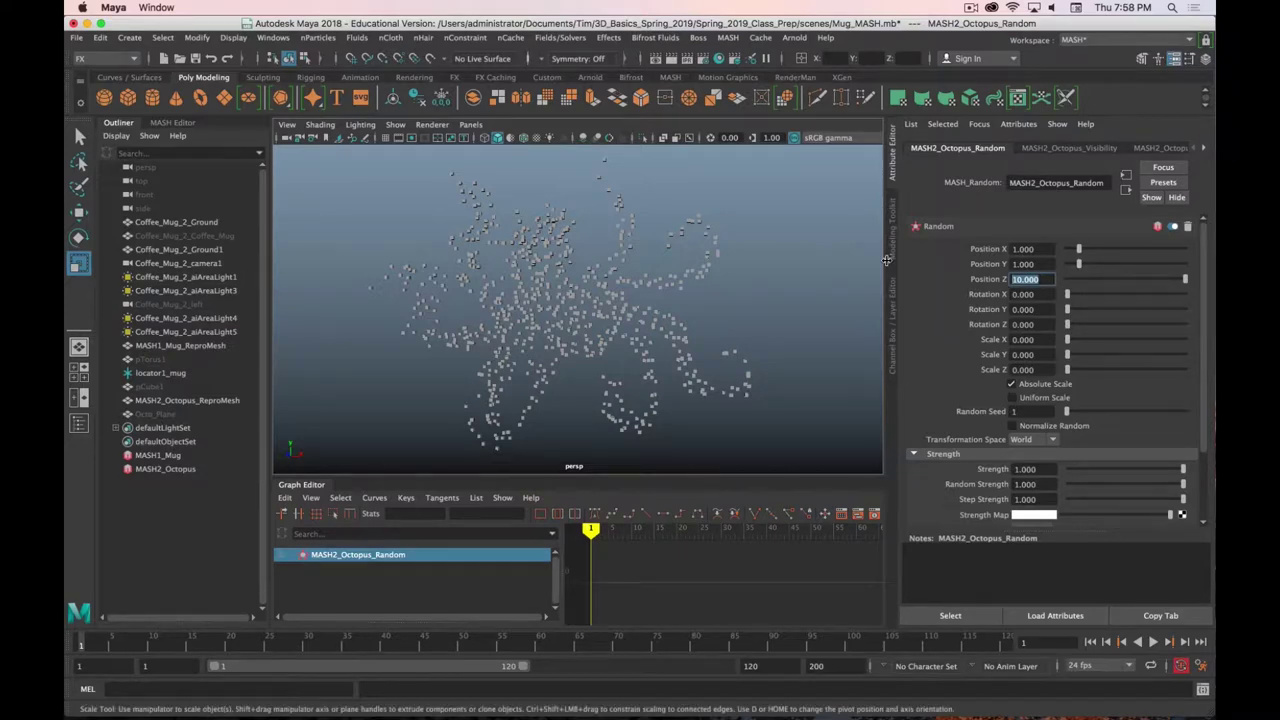
pyautogui.write('40')
pyautogui.press('Return')
pyautogui.keyDown('alt'); pyautogui.moveTo(560, 380); pyautogui.dragTo(603, 334); pyautogui.keyUp('alt')
pyautogui.scroll(5, 610, 330)
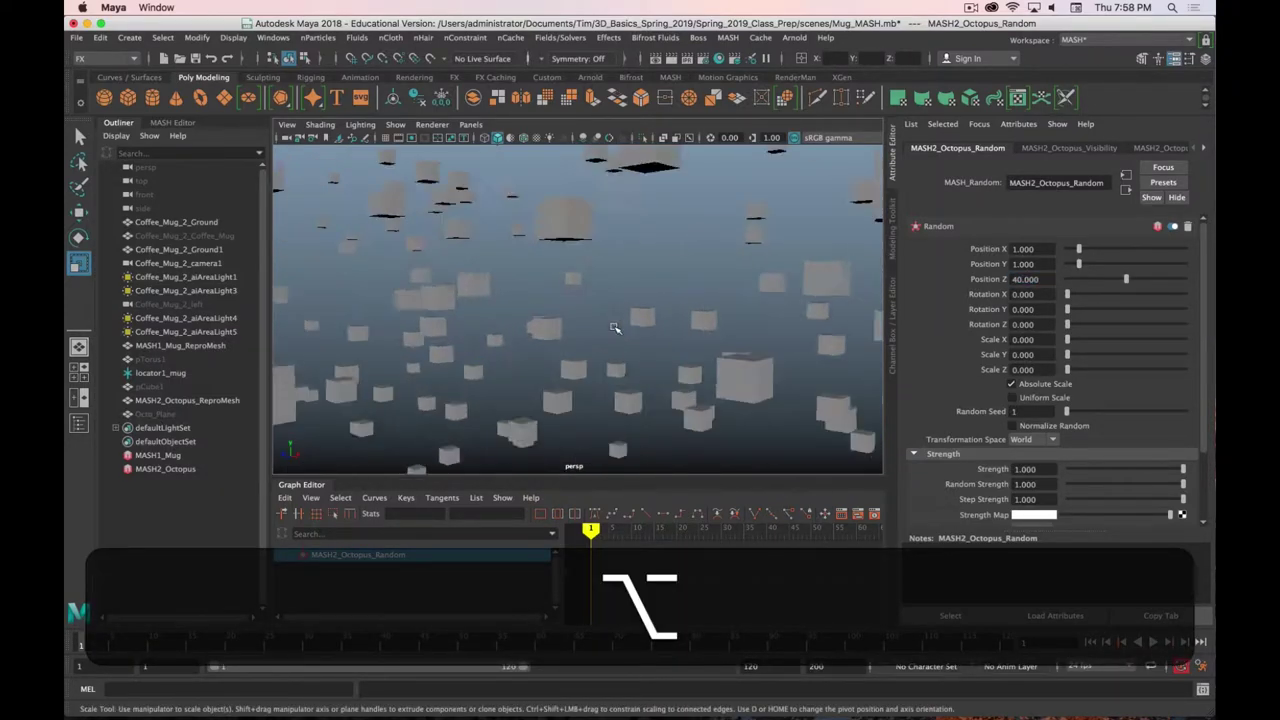
pyautogui.scroll(-8, 612, 331)
pyautogui.scroll(3, 700, 280)
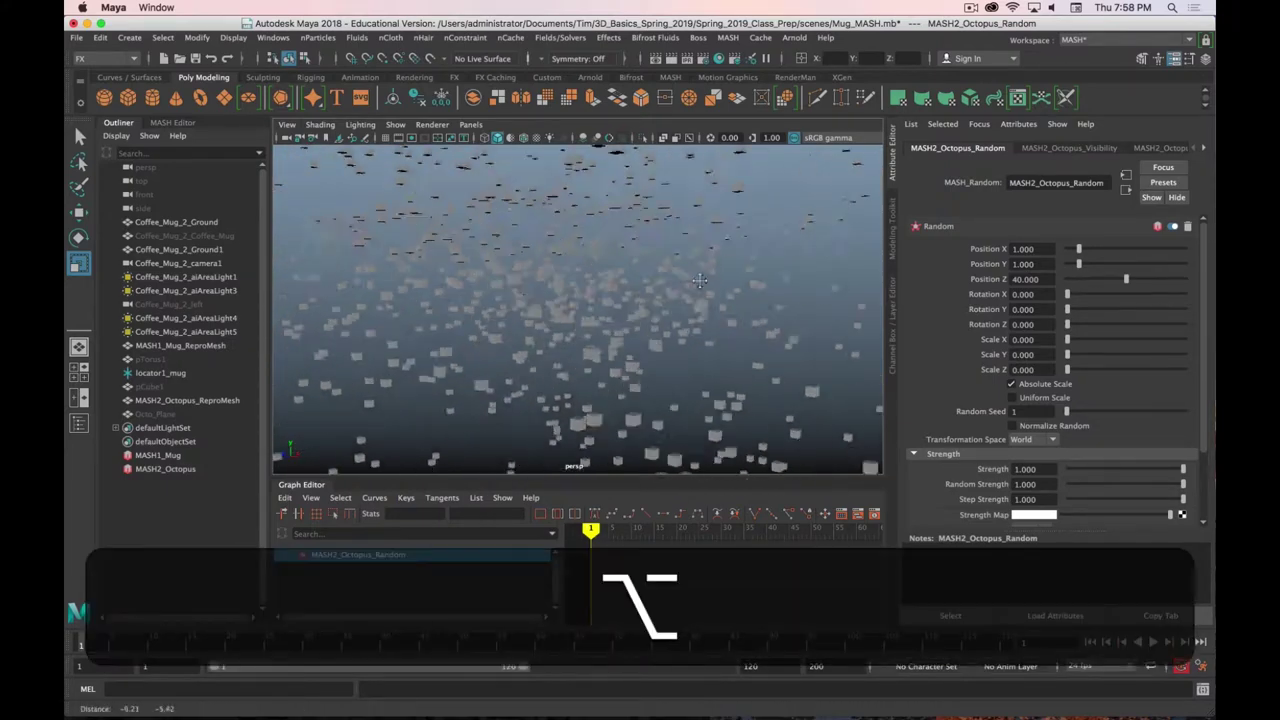
pyautogui.keyDown('alt'); pyautogui.moveTo(700, 280); pyautogui.dragTo(686, 301); pyautogui.keyUp('alt')
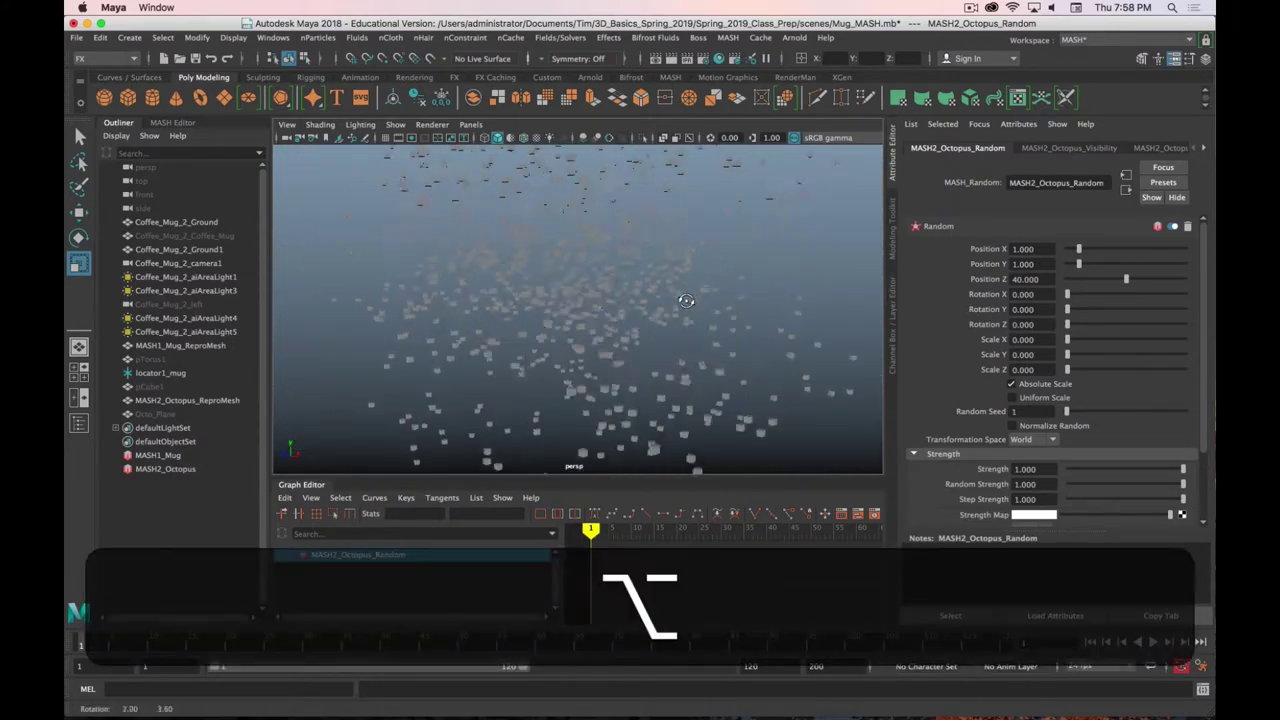
pyautogui.scroll(-5, 686, 303)
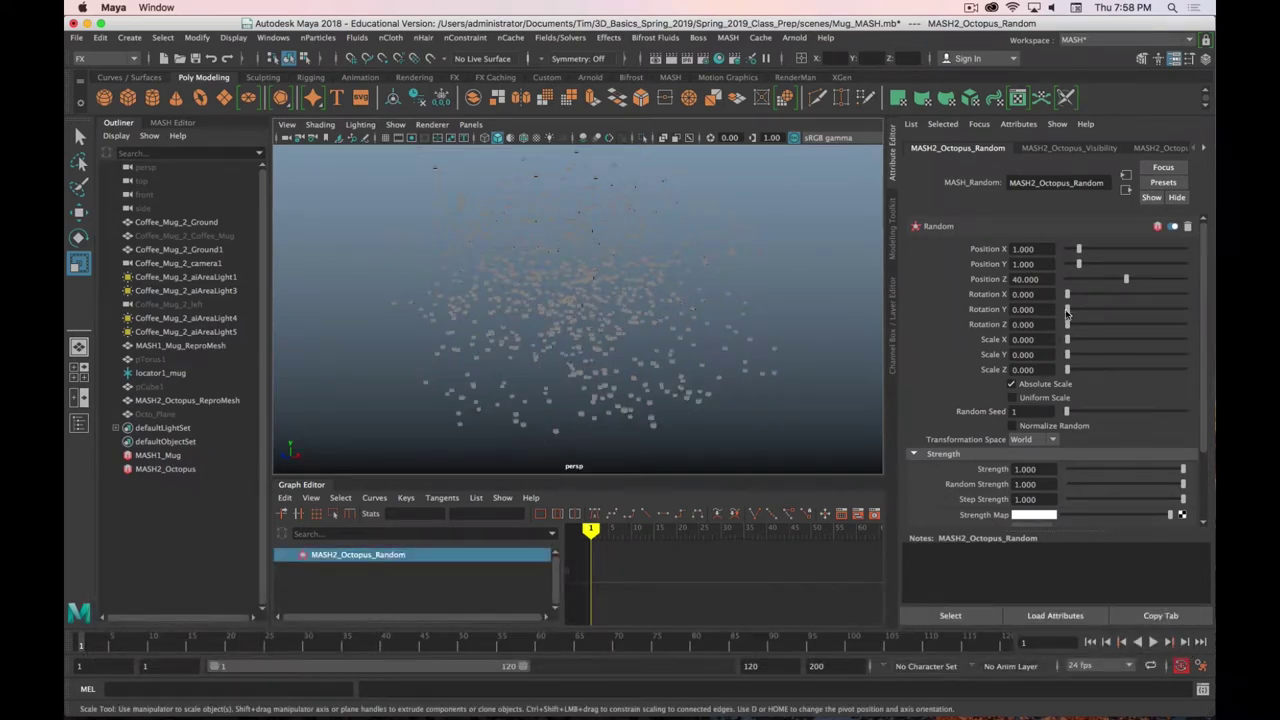
# Try random X rotation and Z scale, reset both to 0, then lower the random strength
pyautogui.moveTo(1067, 294); pyautogui.dragTo(1097, 294)
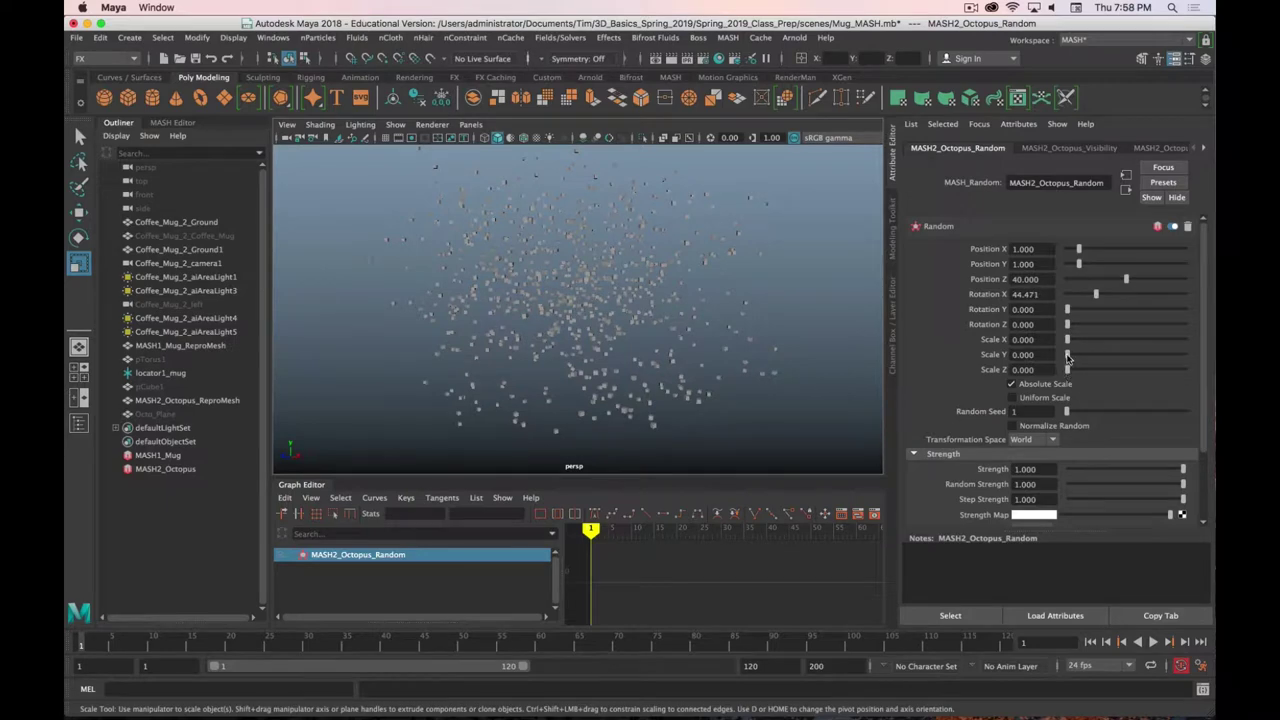
pyautogui.moveTo(1068, 370); pyautogui.dragTo(1178, 371)
pyautogui.keyDown('alt'); pyautogui.moveTo(713, 351); pyautogui.dragTo(620, 330); pyautogui.keyUp('alt')
pyautogui.moveTo(1096, 294); pyautogui.dragTo(1067, 294)
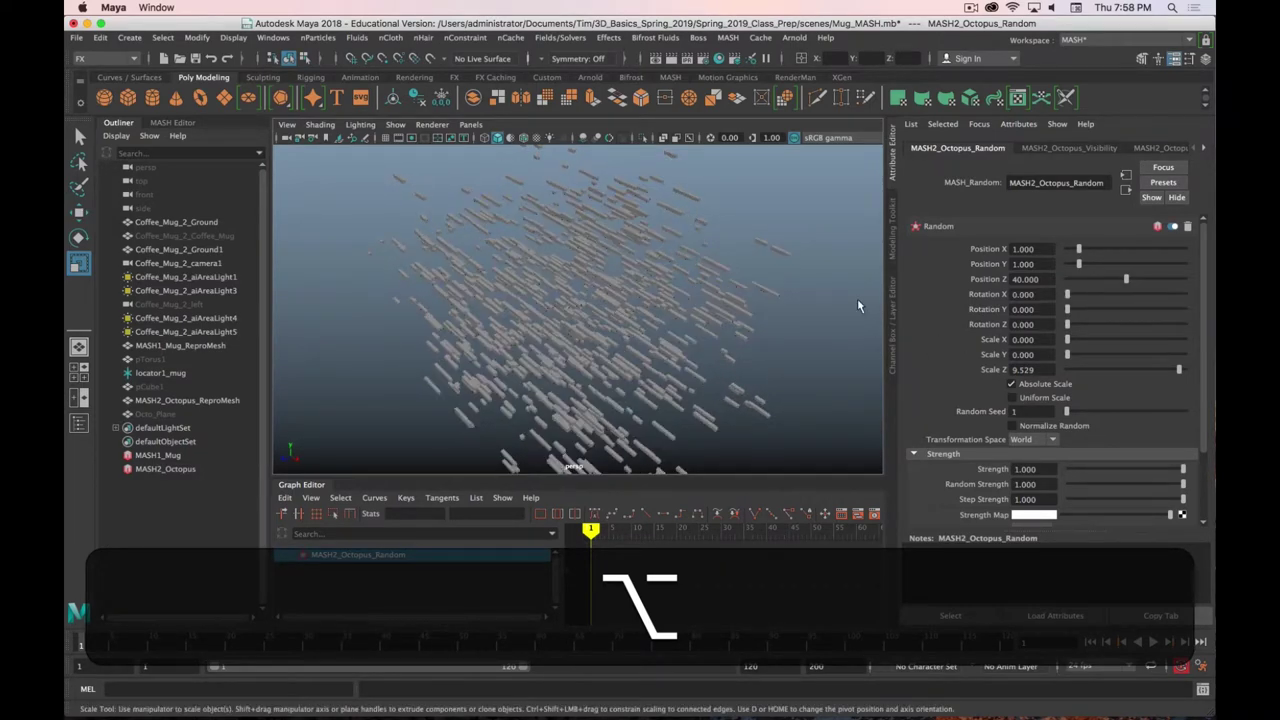
pyautogui.keyDown('alt'); pyautogui.moveTo(683, 430); pyautogui.dragTo(733, 399); pyautogui.keyUp('alt')
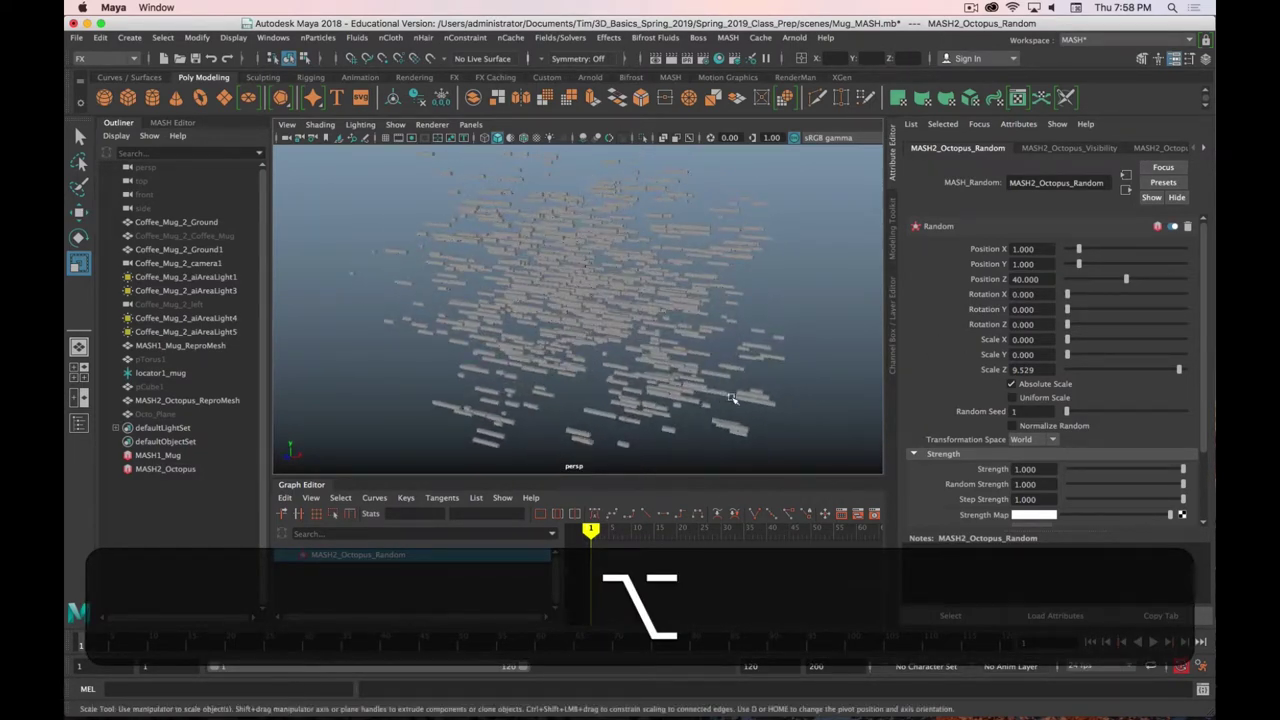
pyautogui.moveTo(1178, 371); pyautogui.dragTo(1206, 354)
pyautogui.keyDown('alt'); pyautogui.moveTo(706, 318); pyautogui.dragTo(1080, 322); pyautogui.keyUp('alt')
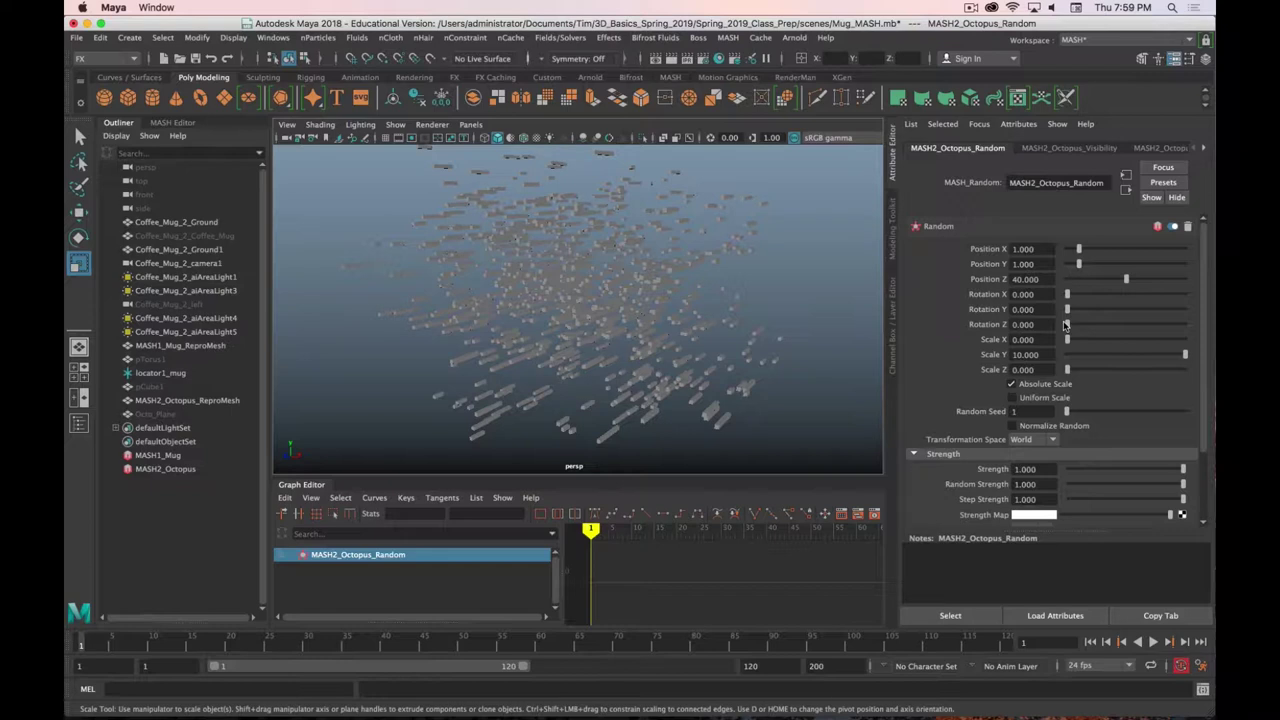
pyautogui.scroll(-3, 978, 486)
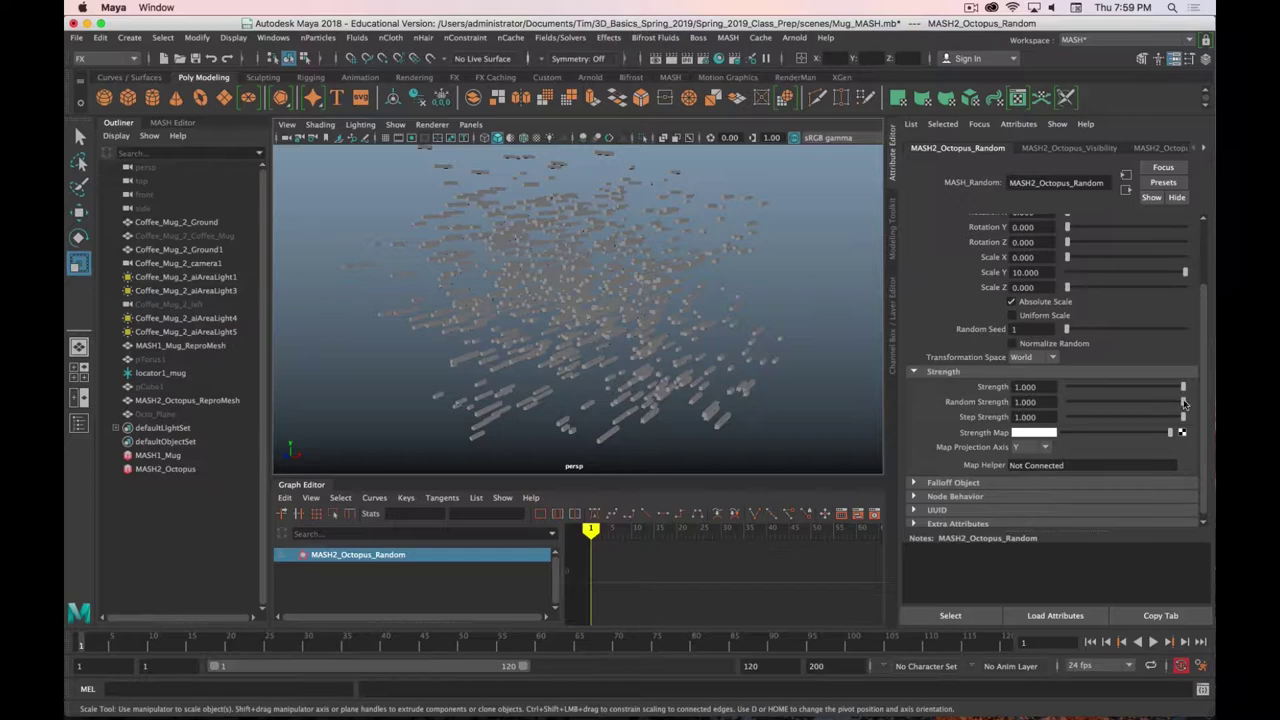
pyautogui.moveTo(1183, 403)
pyautogui.mouseDown()
pyautogui.moveTo(1062, 406)
pyautogui.moveTo(1207, 399)
pyautogui.moveTo(1104, 383)
pyautogui.moveTo(1159, 382)
pyautogui.moveTo(1190, 387)
pyautogui.moveTo(1101, 418)
pyautogui.moveTo(1206, 426)
pyautogui.moveTo(1178, 402)
pyautogui.moveTo(1085, 413)
pyautogui.moveTo(1201, 415)
pyautogui.mouseUp()
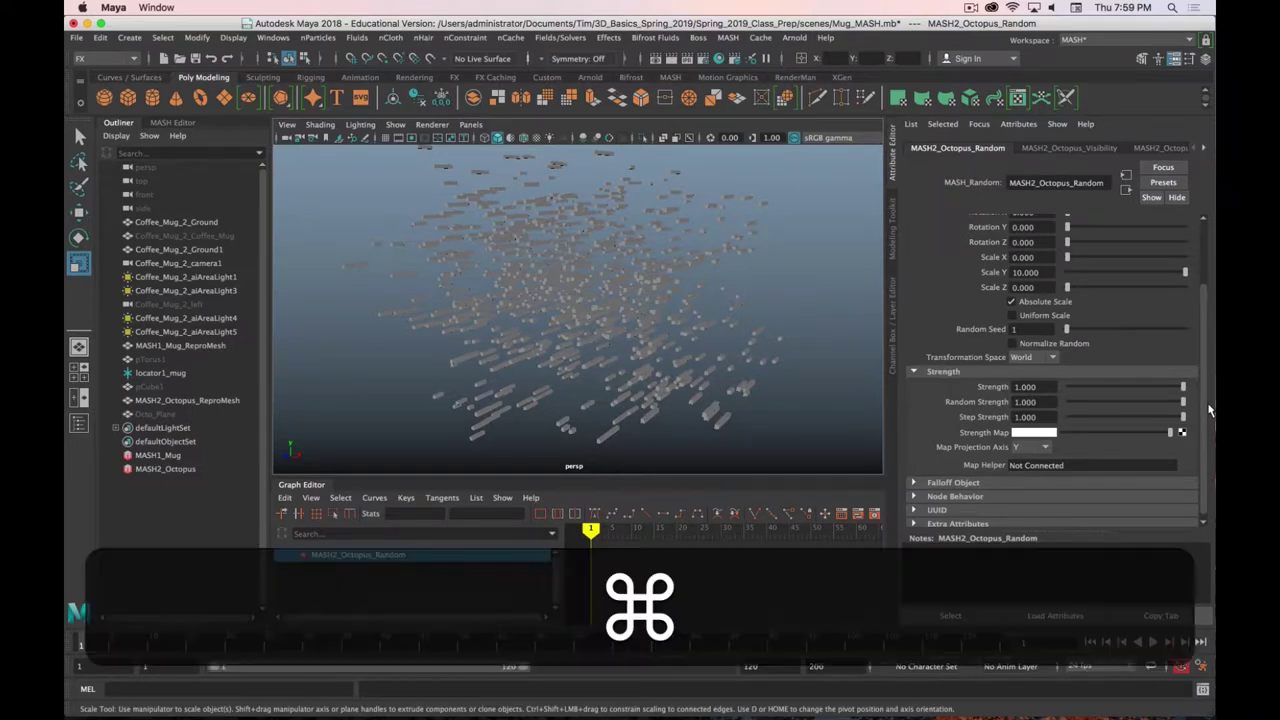
pyautogui.press('super+period')
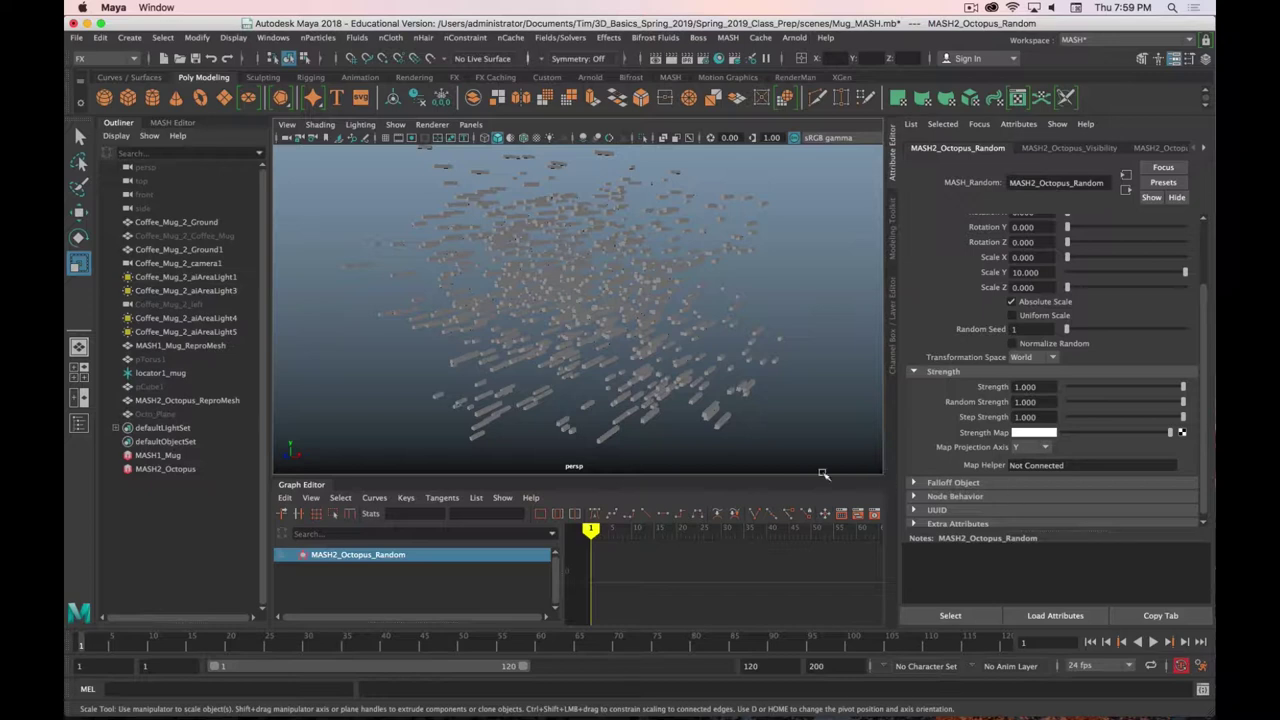
# Assign MASH2_Octopus_ReproMesh to a new display layer, layer2, hide layer2, and deselect
pyautogui.click(895, 327)
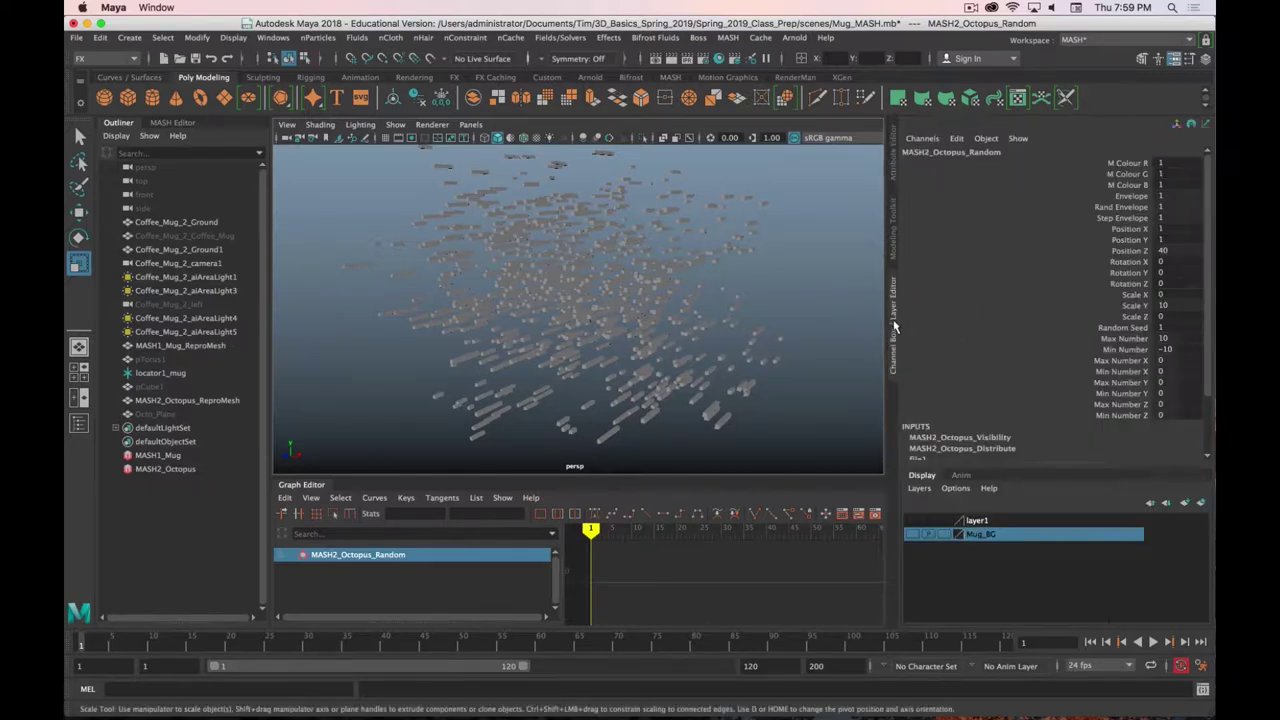
pyautogui.scroll(-5, 789, 230)
pyautogui.moveTo(846, 186); pyautogui.dragTo(414, 378)
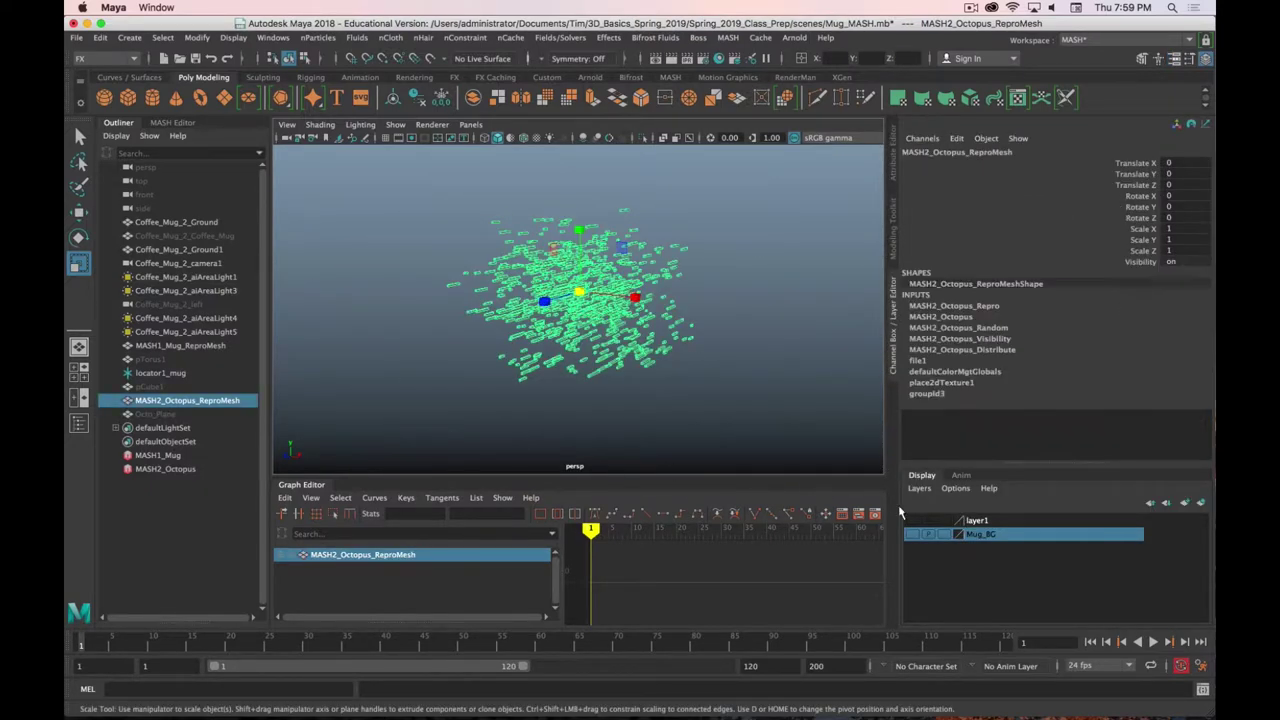
pyautogui.click(1201, 503)
pyautogui.click(912, 520)
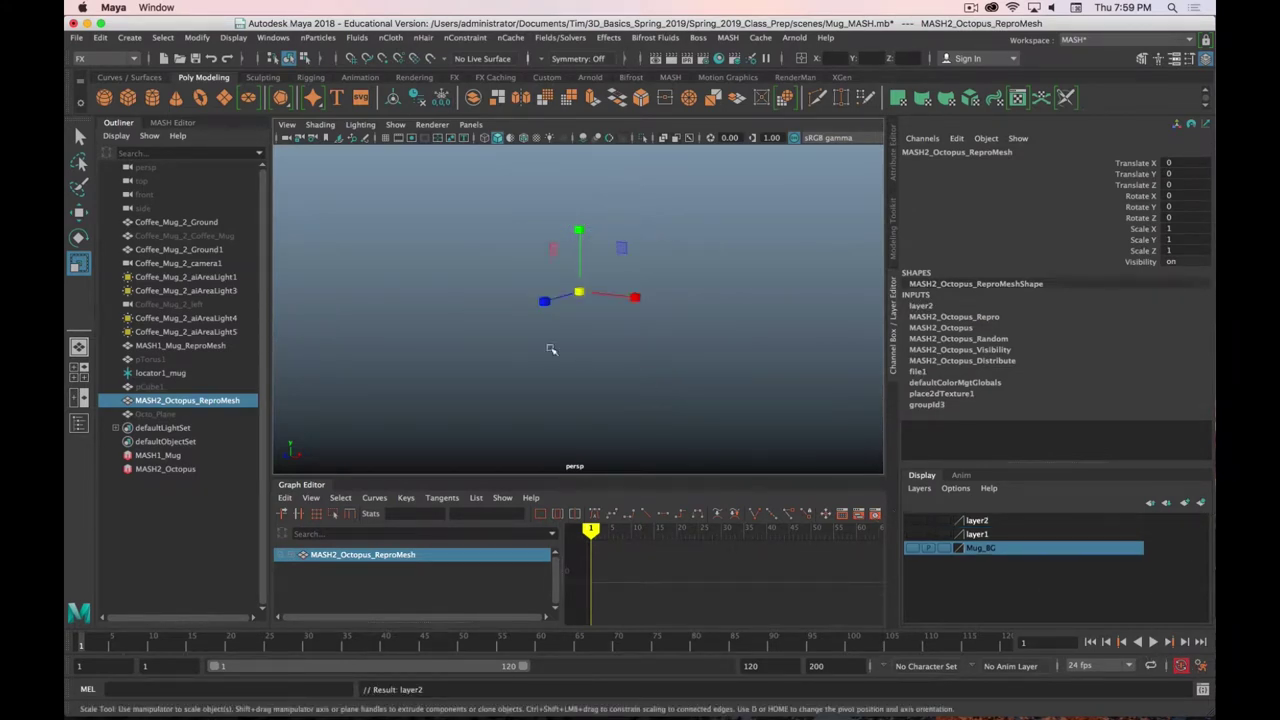
pyautogui.click(551, 349)
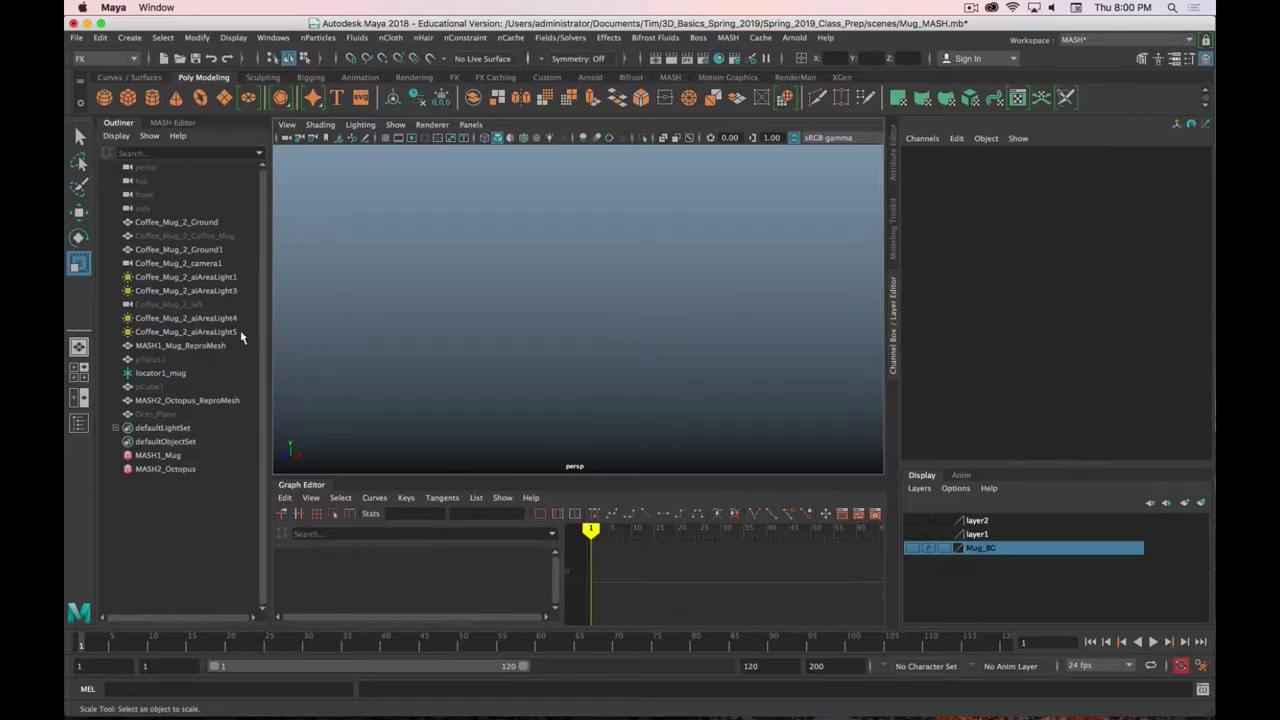
# Create a polygon sphere and set its Radius to 60
pyautogui.click(104, 97)
pyautogui.press('r')
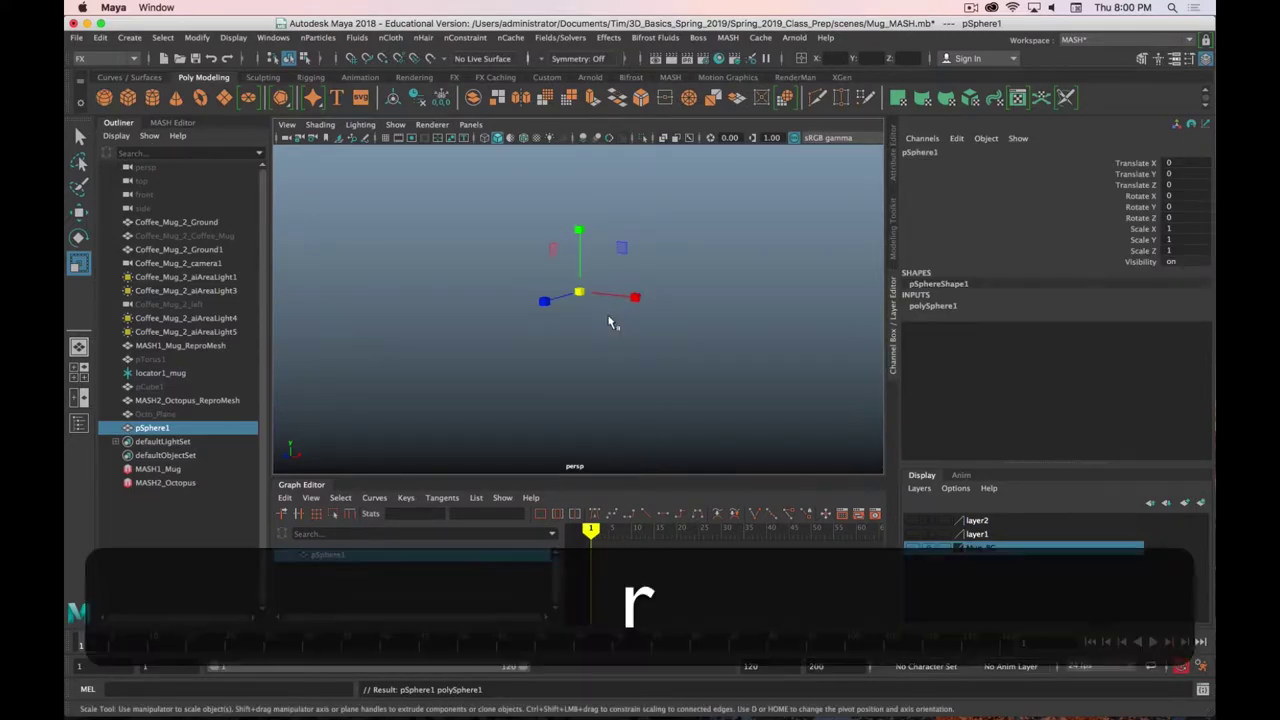
pyautogui.click(938, 309)
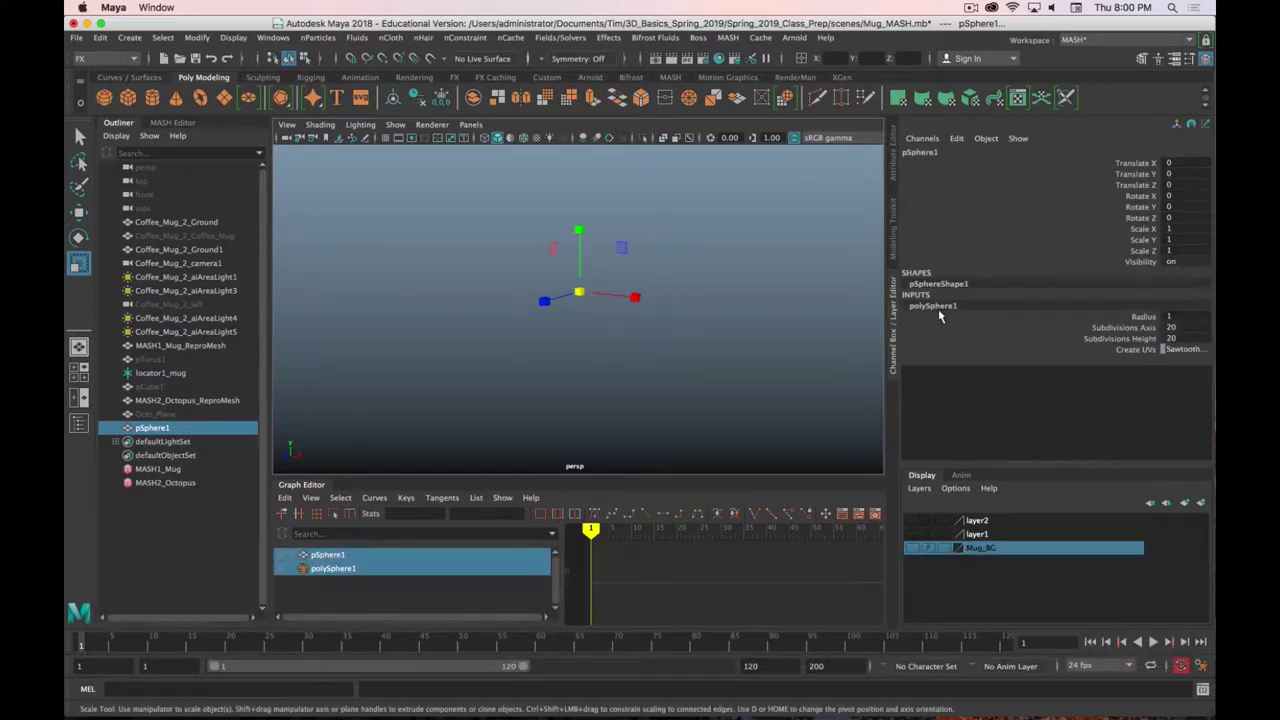
pyautogui.doubleClick(1177, 316)
pyautogui.write('60')
pyautogui.press('Return')
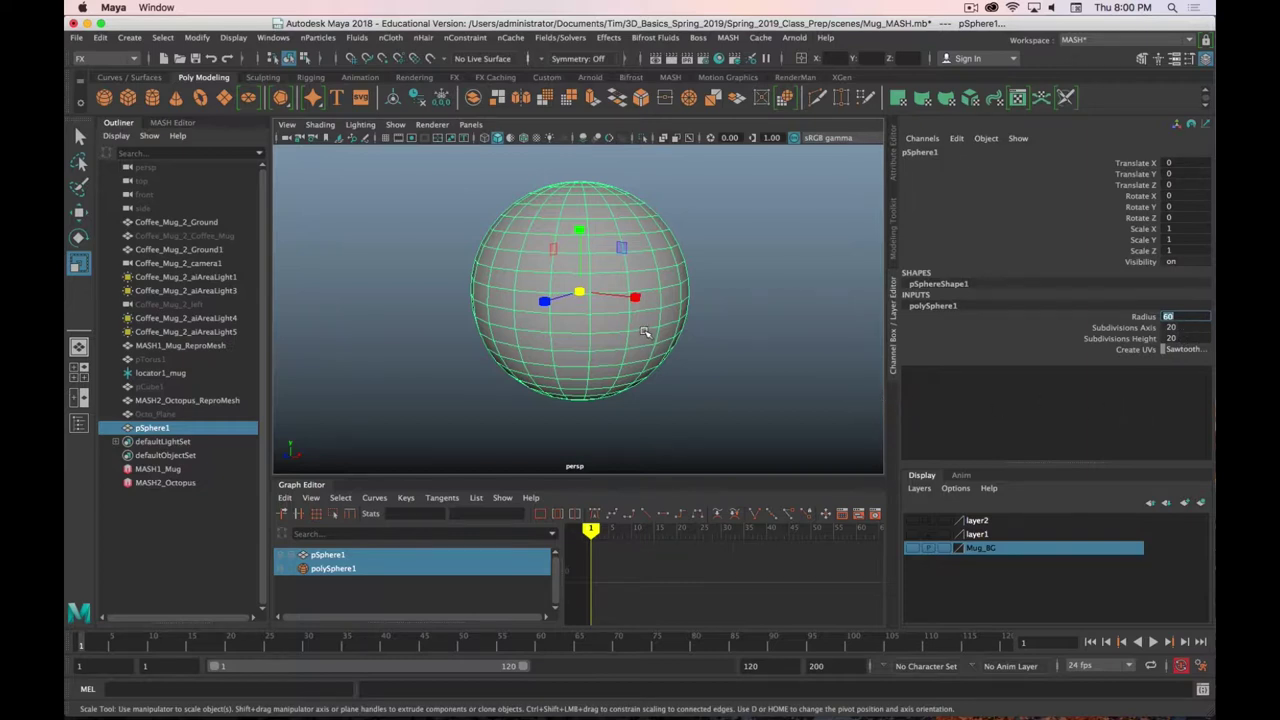
# Set the sphere's Subdivisions Axis to 120
pyautogui.scroll(3, 645, 332)
pyautogui.click(1122, 327)
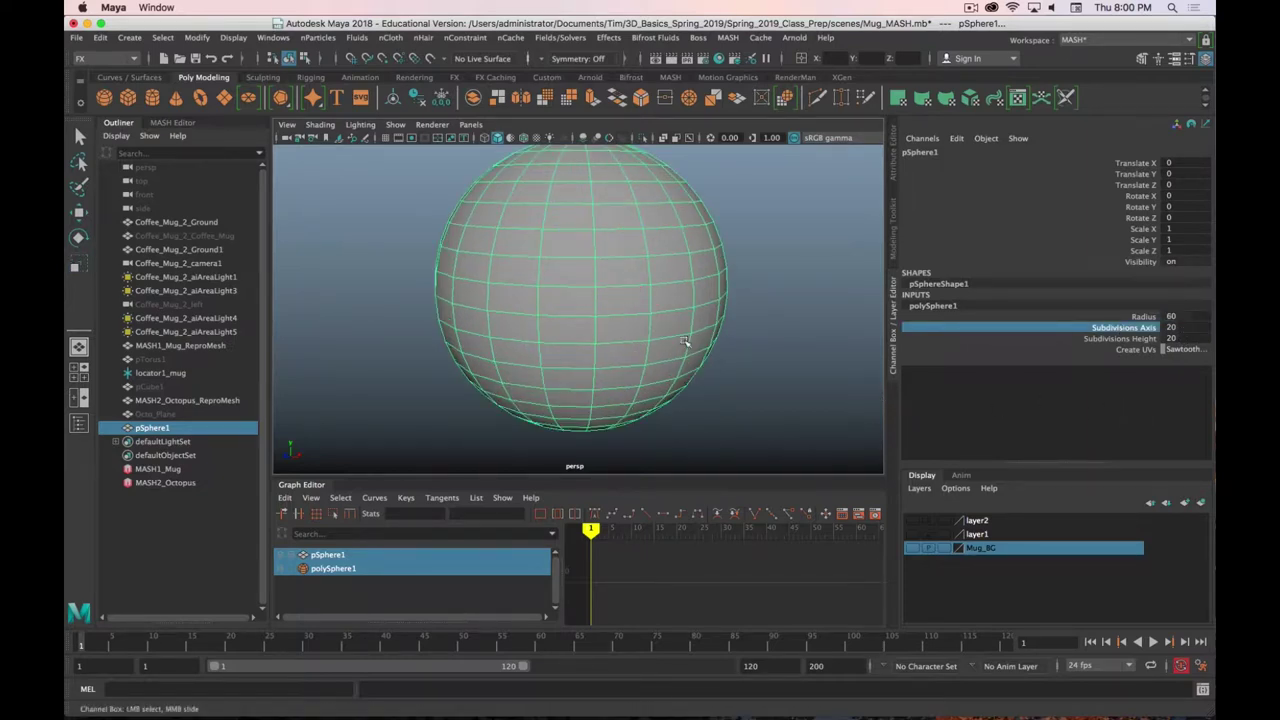
pyautogui.moveTo(685, 342); pyautogui.dragTo(944, 351, button='middle')
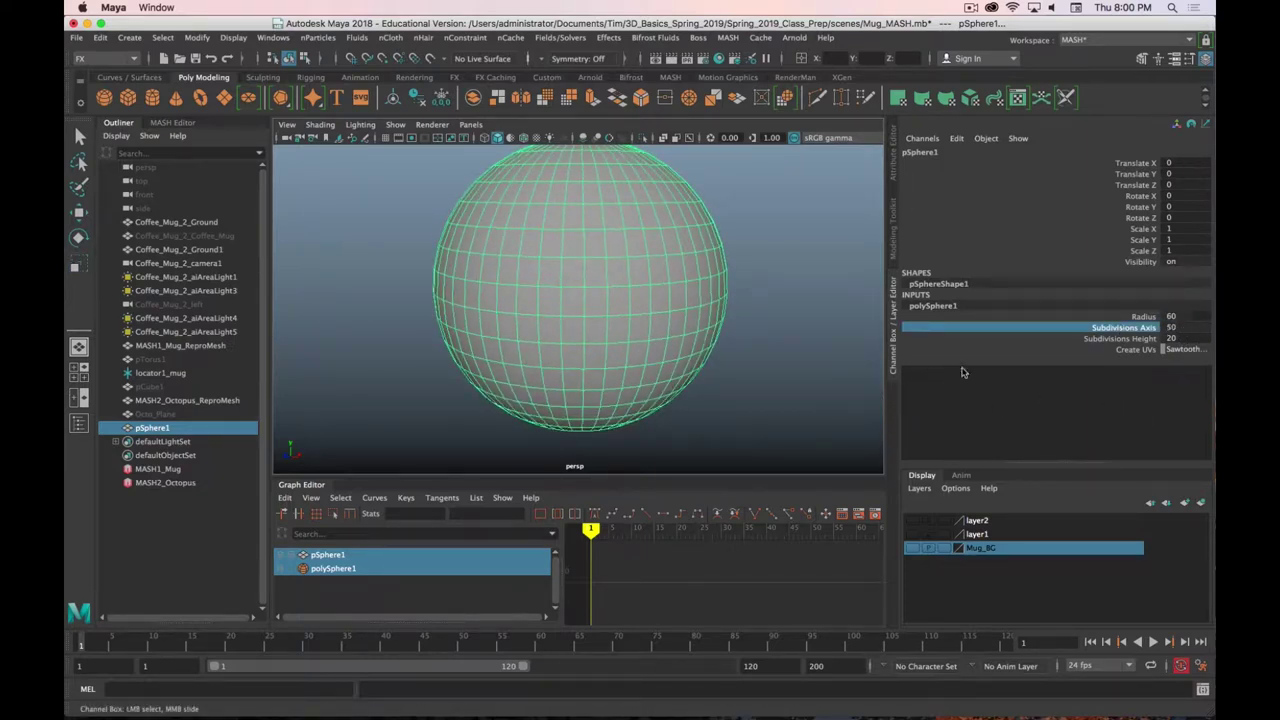
pyautogui.click(1168, 327)
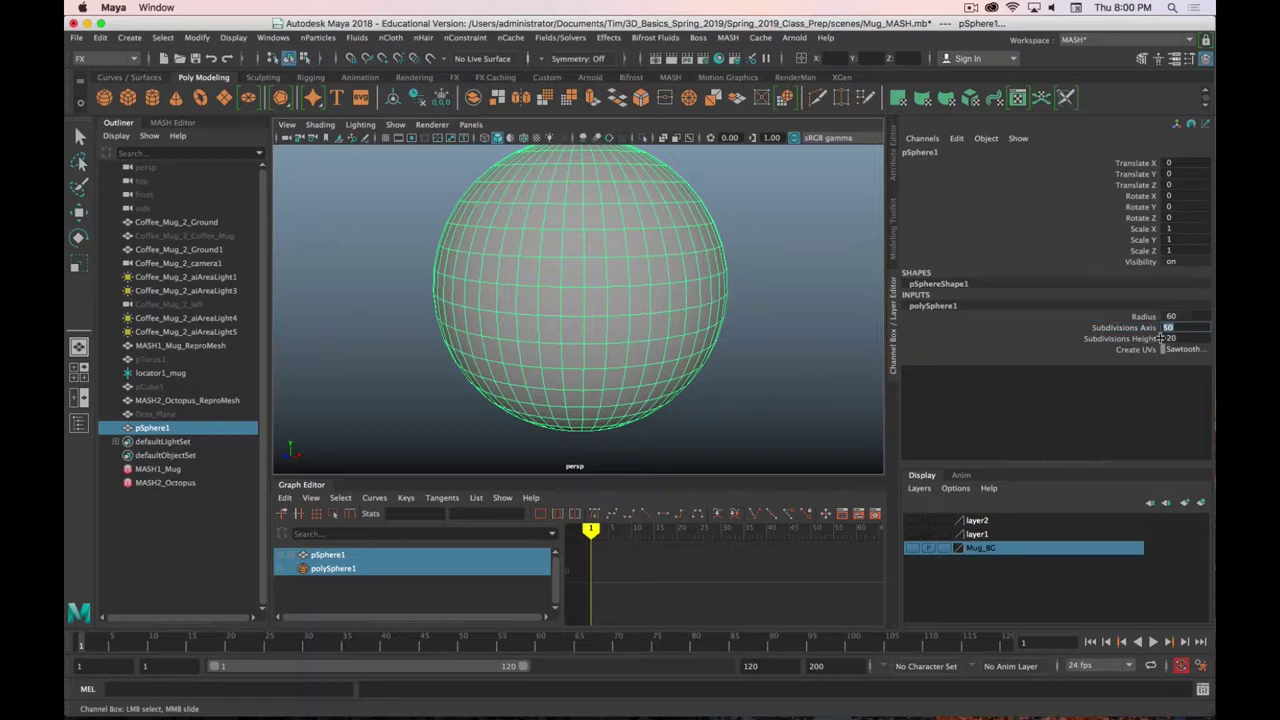
pyautogui.write('120')
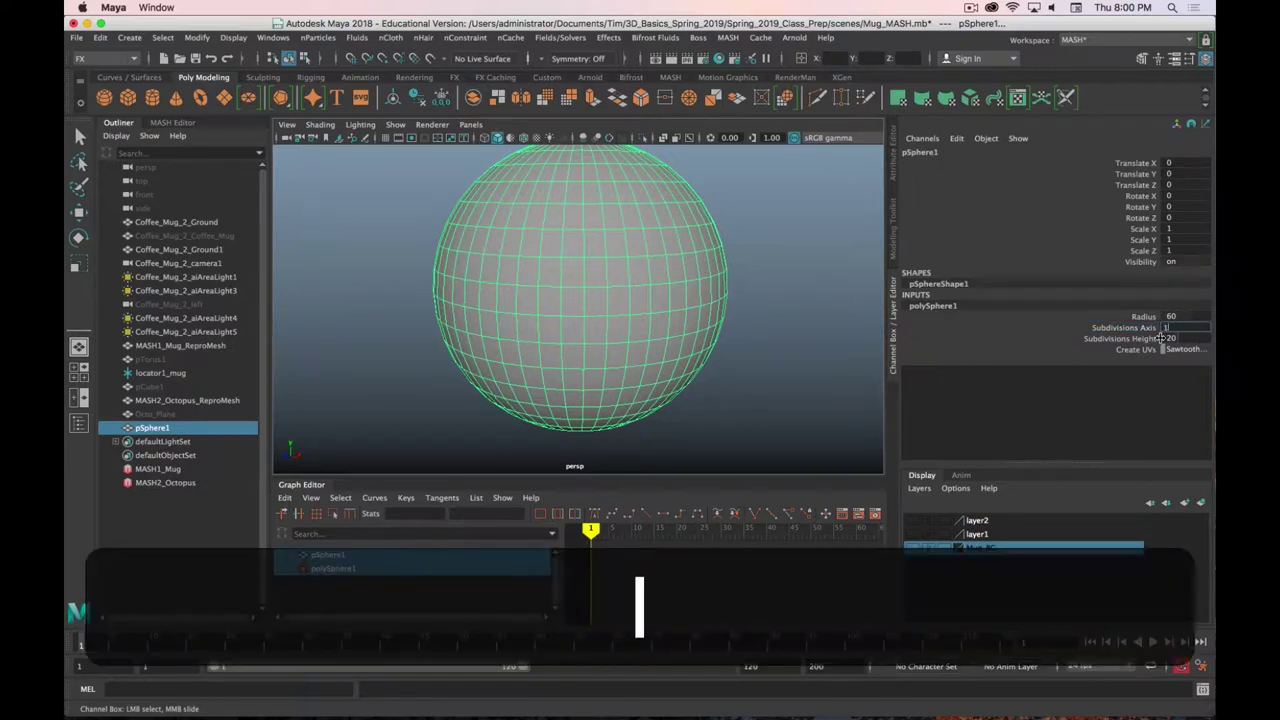
pyautogui.press('Return')
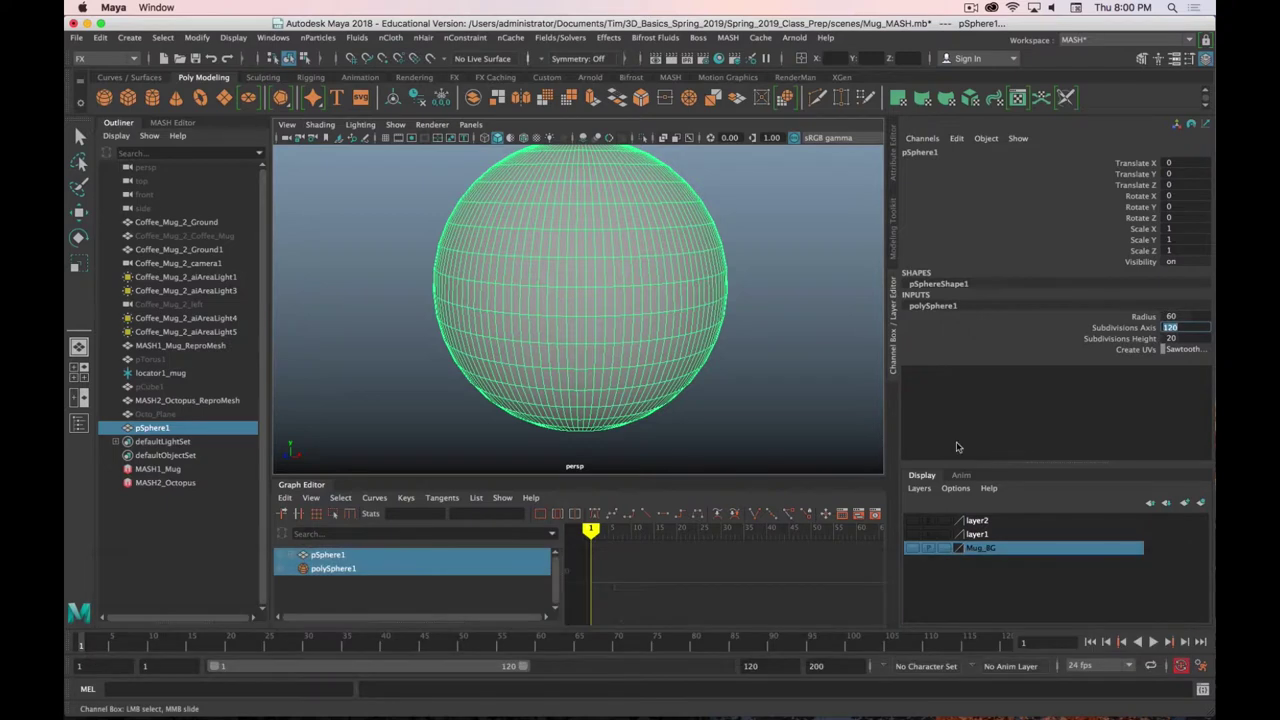
# Set the sphere's Subdivisions Height to 60
pyautogui.press('Tab')
pyautogui.write('100')
pyautogui.press('Return')
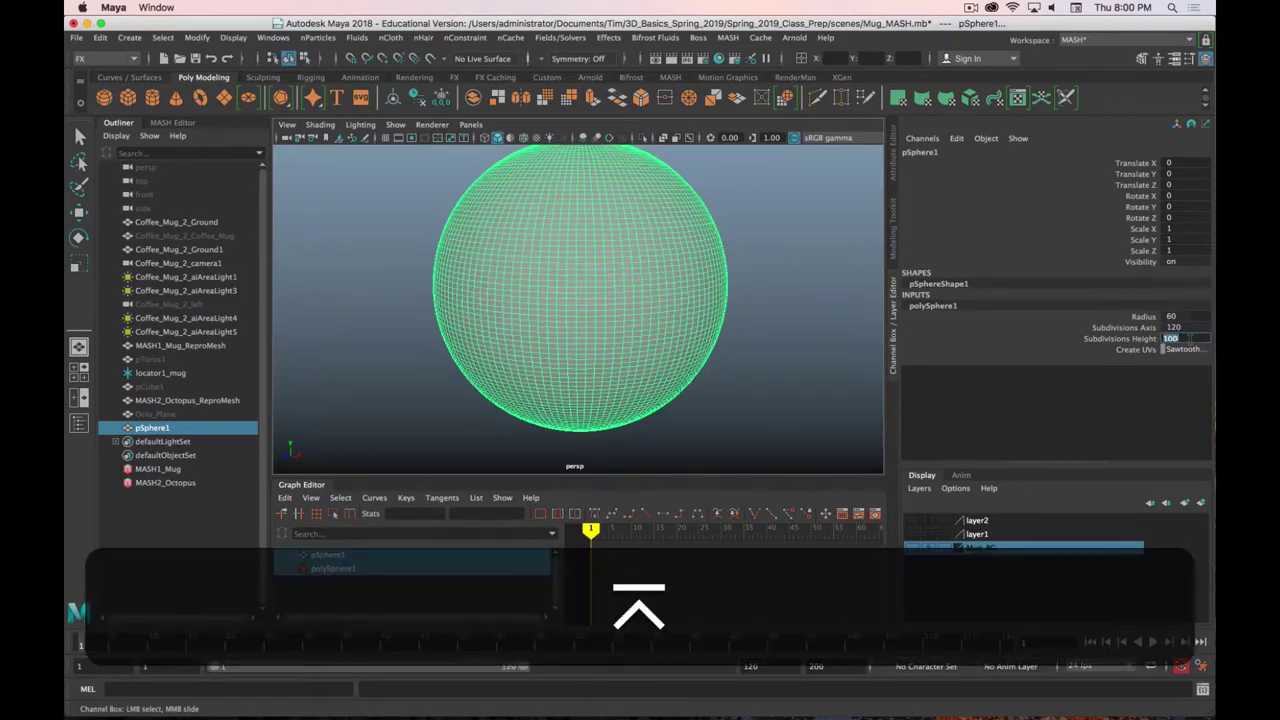
pyautogui.scroll(5, 638, 320)
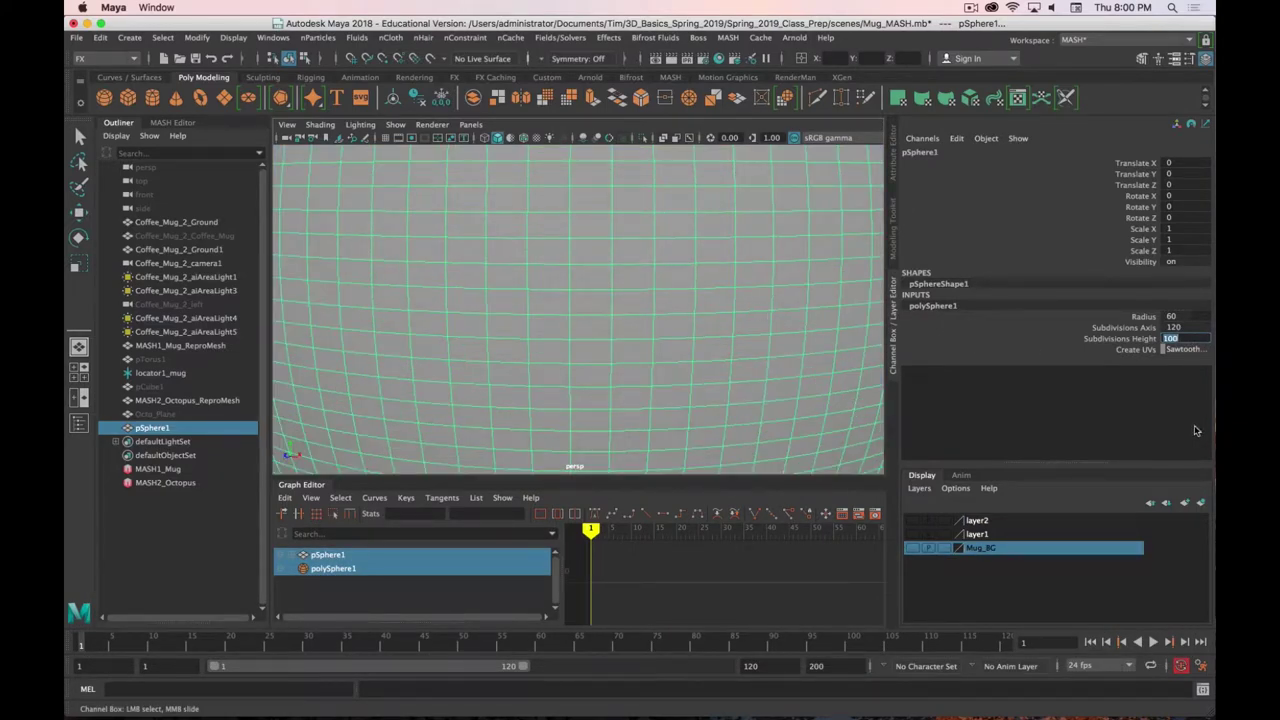
pyautogui.click(1128, 339)
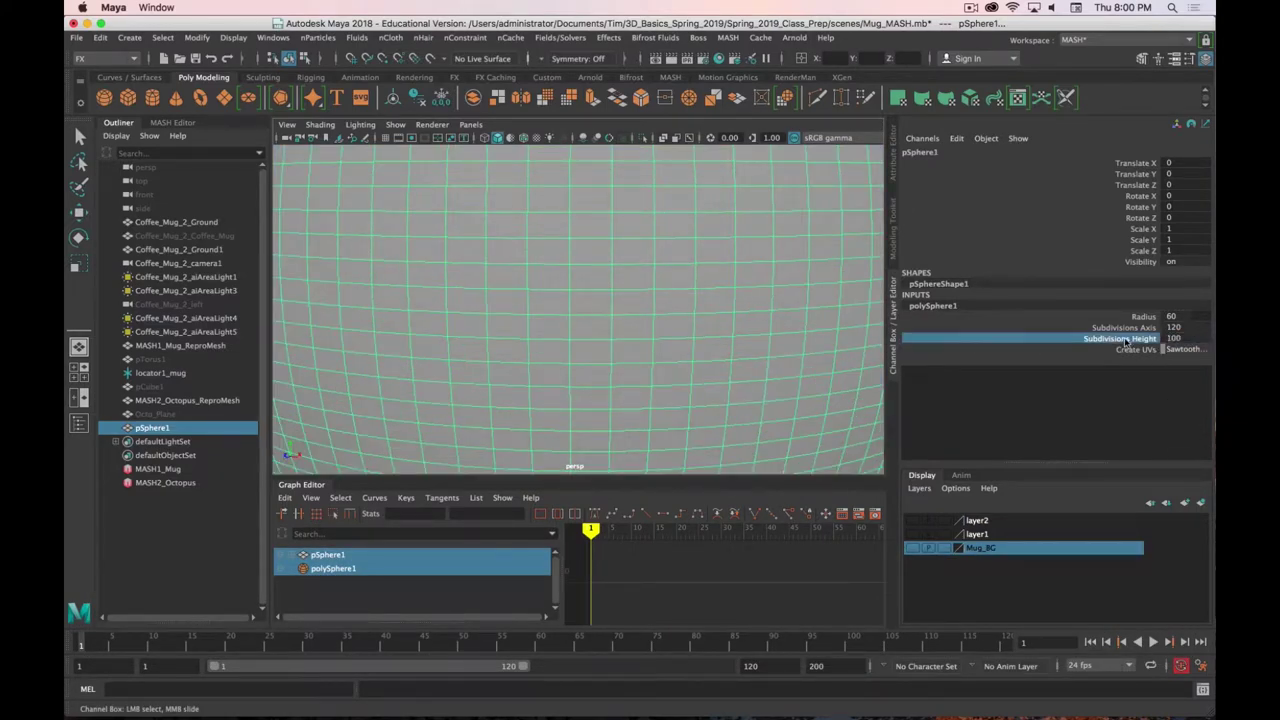
pyautogui.moveTo(811, 386); pyautogui.dragTo(797, 383, button='middle')
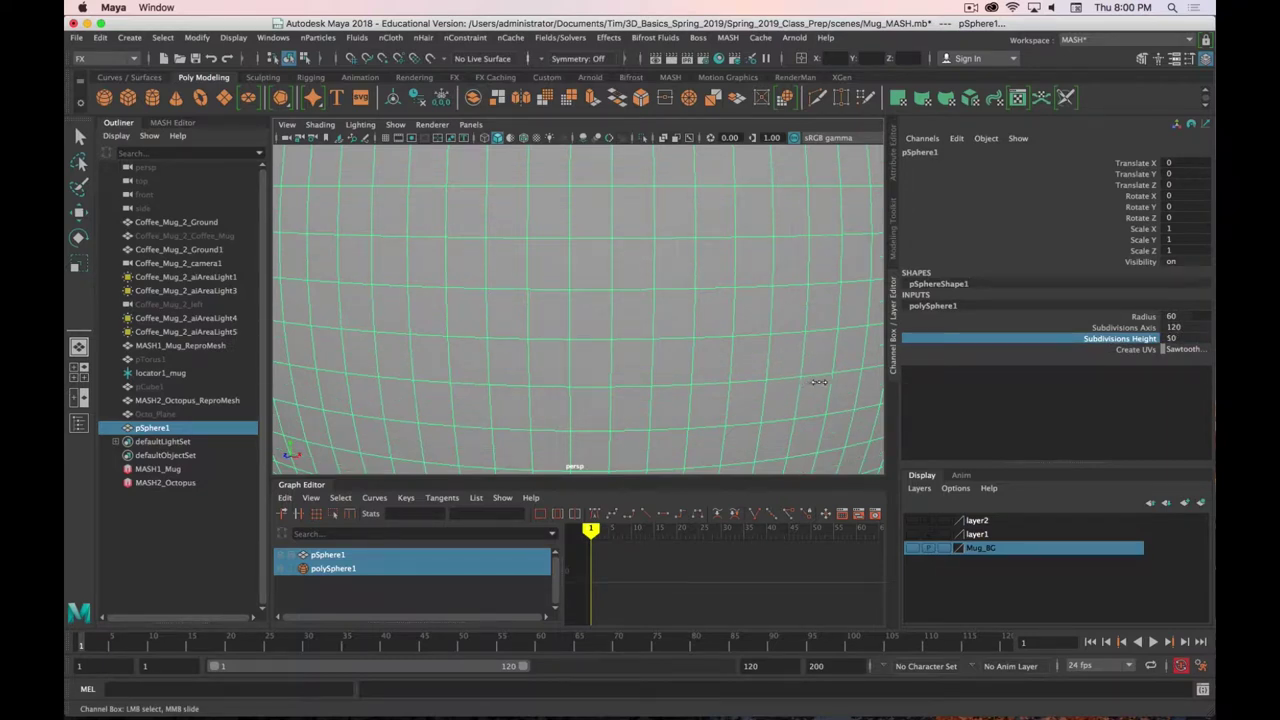
pyautogui.click(1175, 339)
pyautogui.write('80')
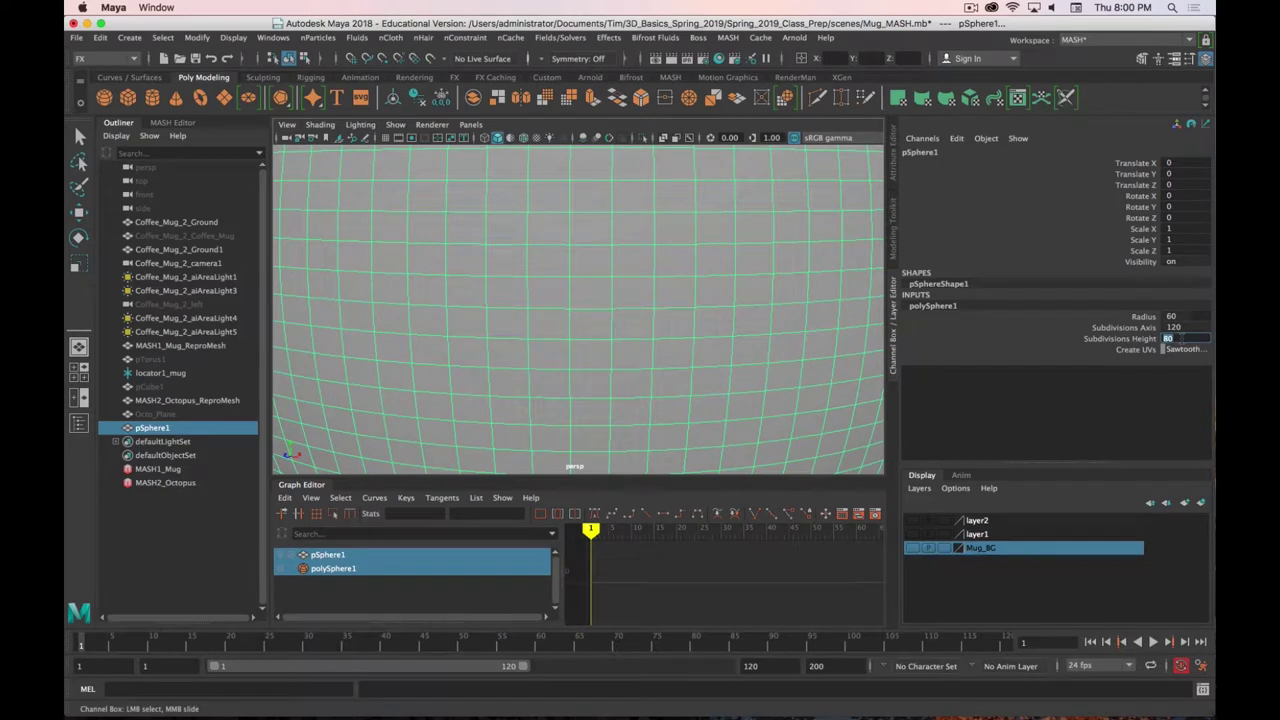
pyautogui.write('60')
pyautogui.press('Return')
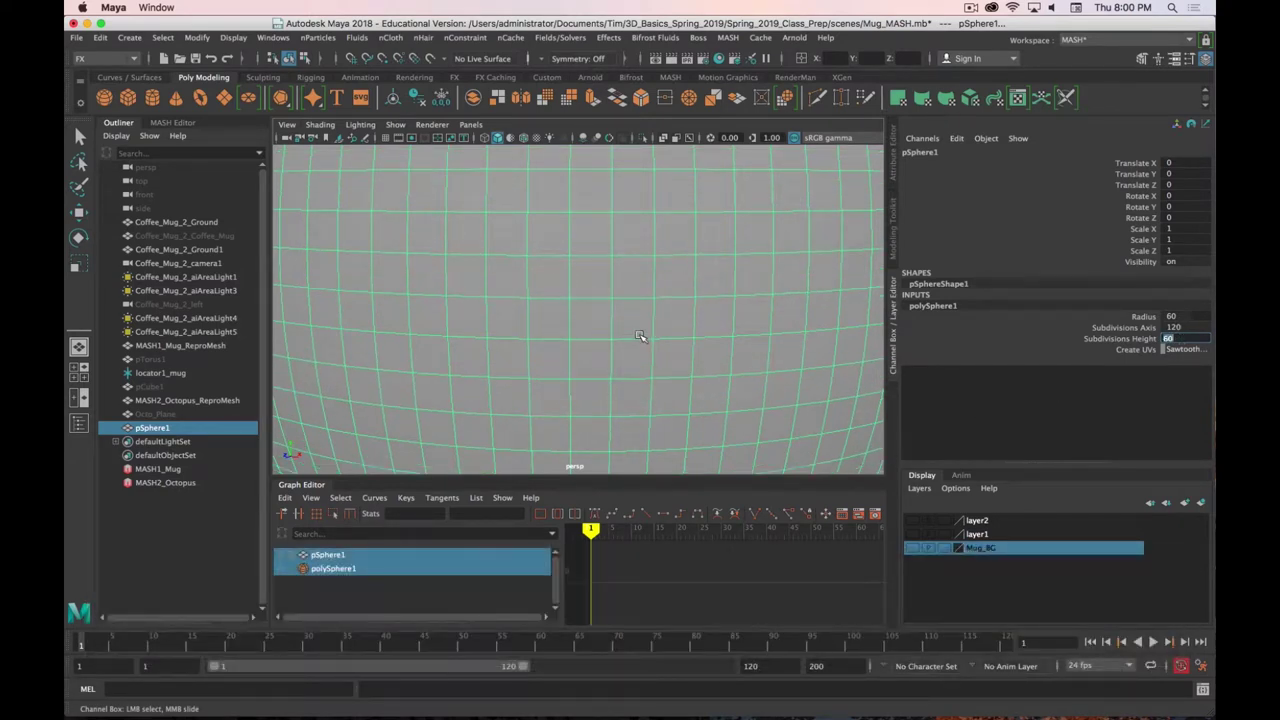
# Frame the sphere, reselect it in the Outliner and rename it Globe
pyautogui.press('f')
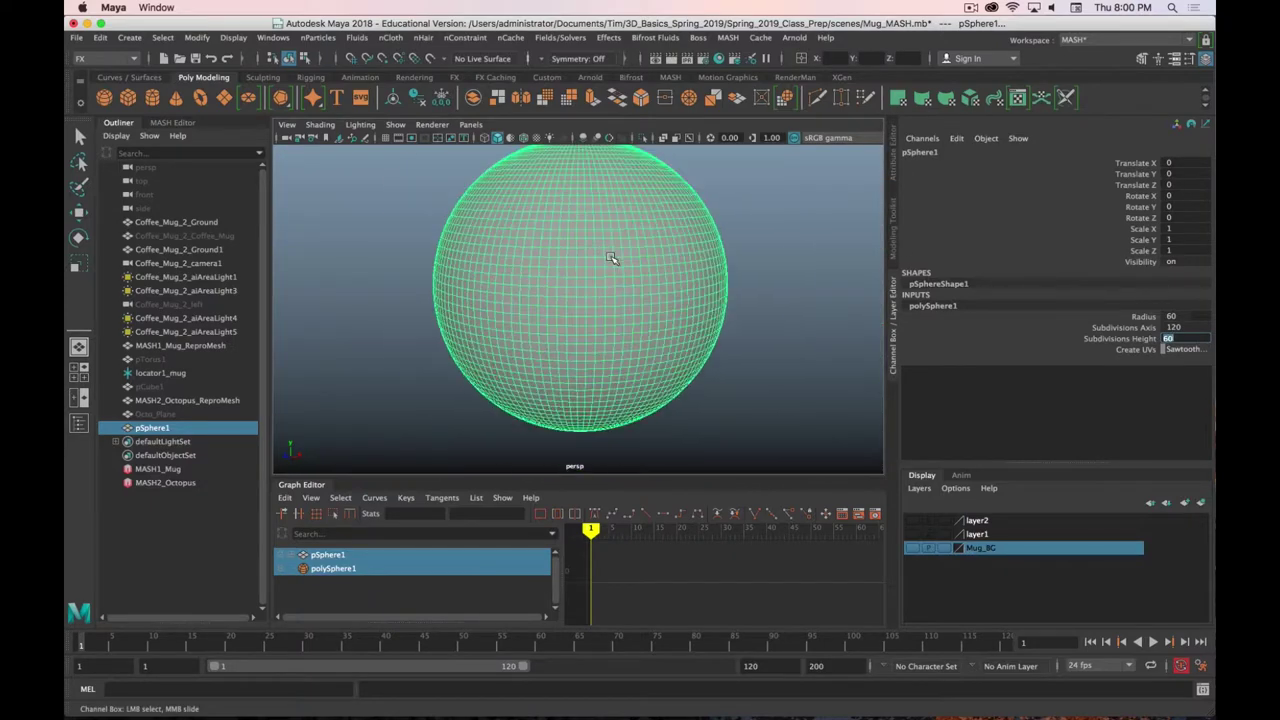
pyautogui.keyDown('alt'); pyautogui.moveTo(608, 257); pyautogui.dragTo(588, 300); pyautogui.keyUp('alt')
pyautogui.click(195, 521)
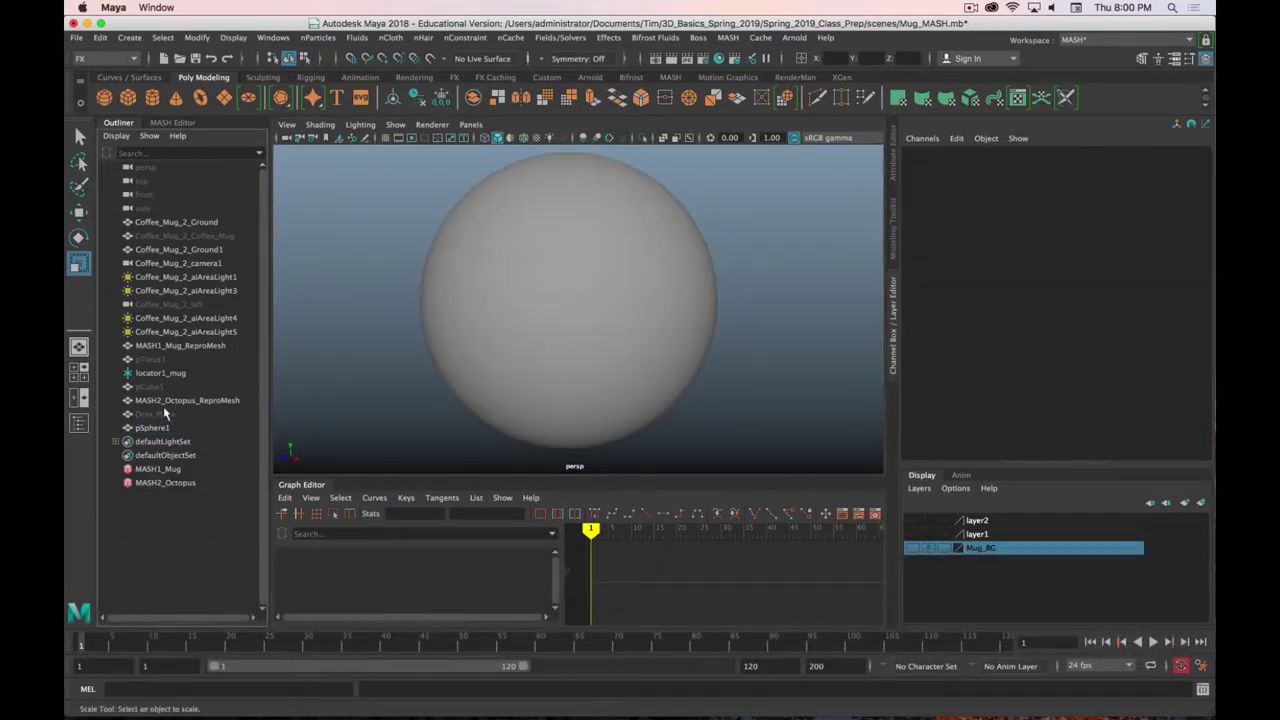
pyautogui.click(153, 429)
pyautogui.press('r')
pyautogui.press('Return')
pyautogui.write('Glo')
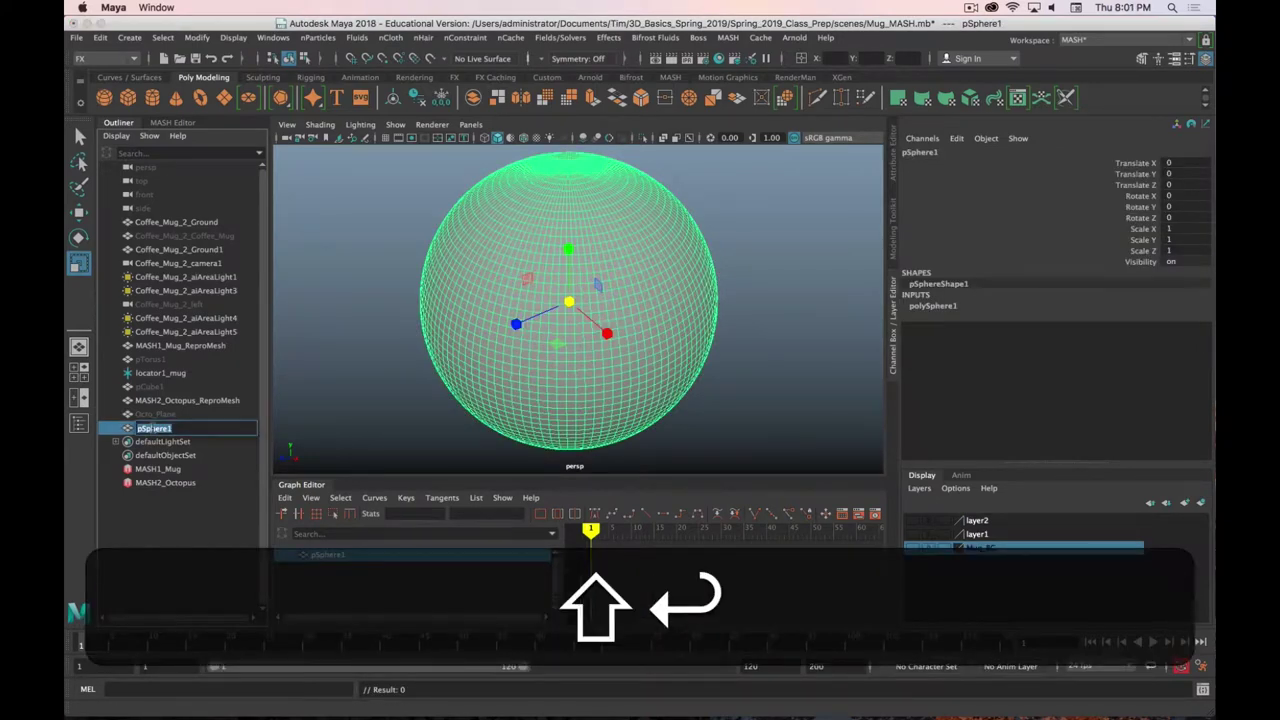
pyautogui.write('be')
pyautogui.press('Return')
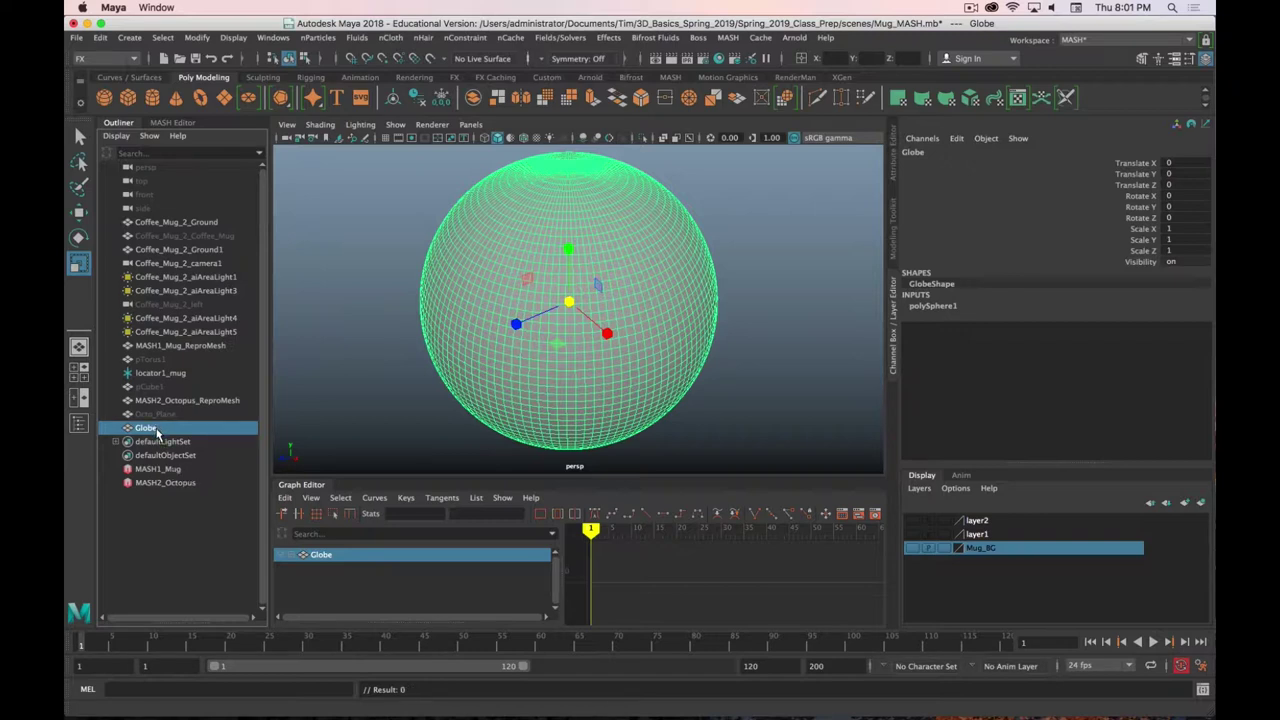
# Extend the name to Globe_Source and hide the sphere with Ctrl+H
pyautogui.doubleClick(153, 429)
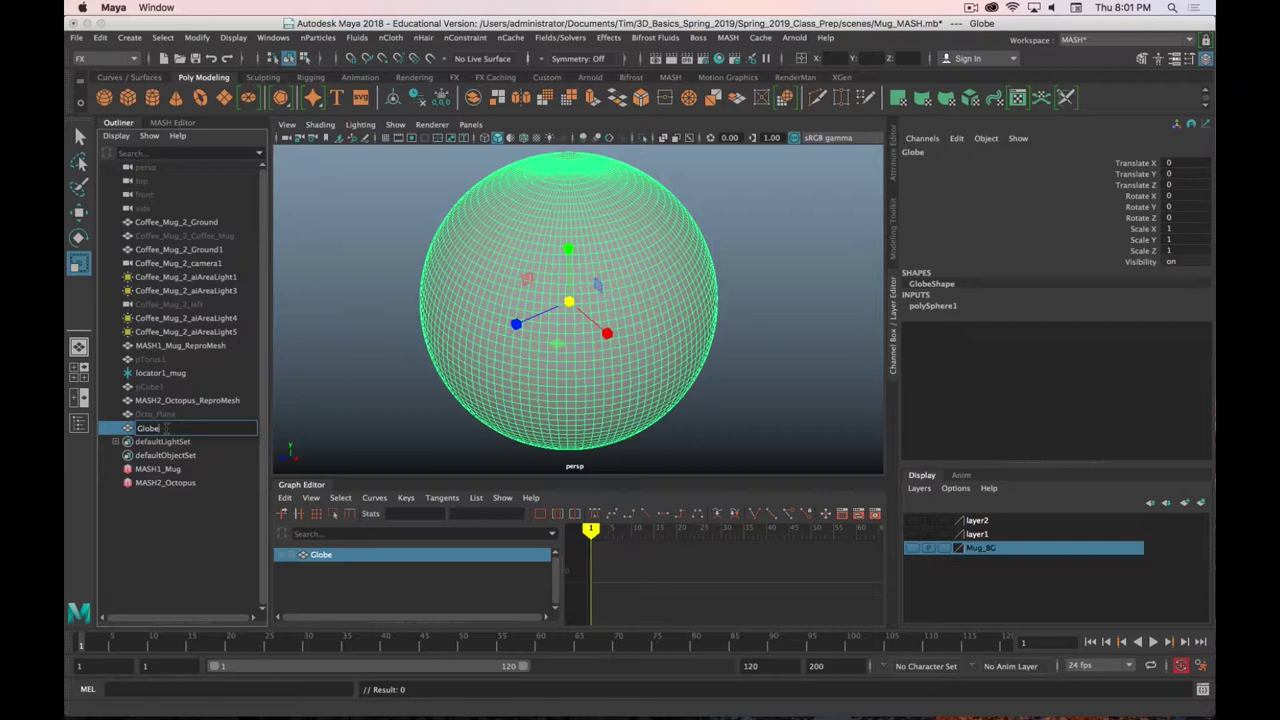
pyautogui.write('_')
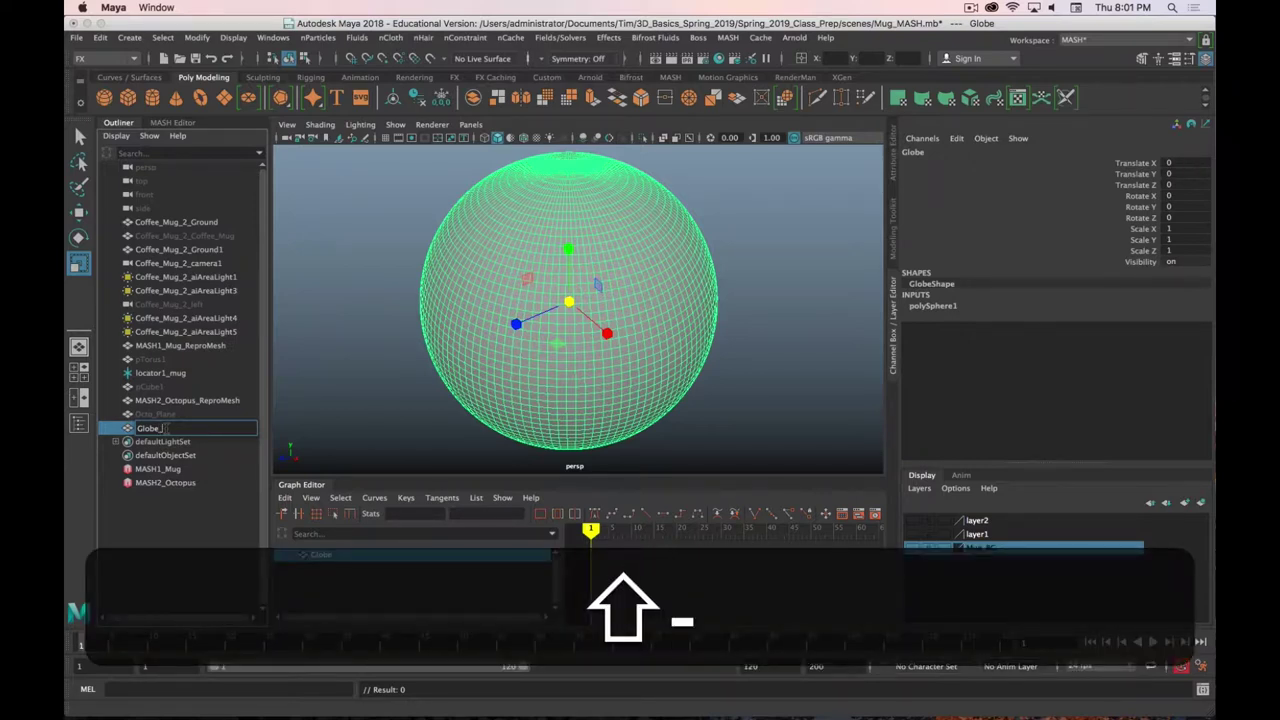
pyautogui.write('Source')
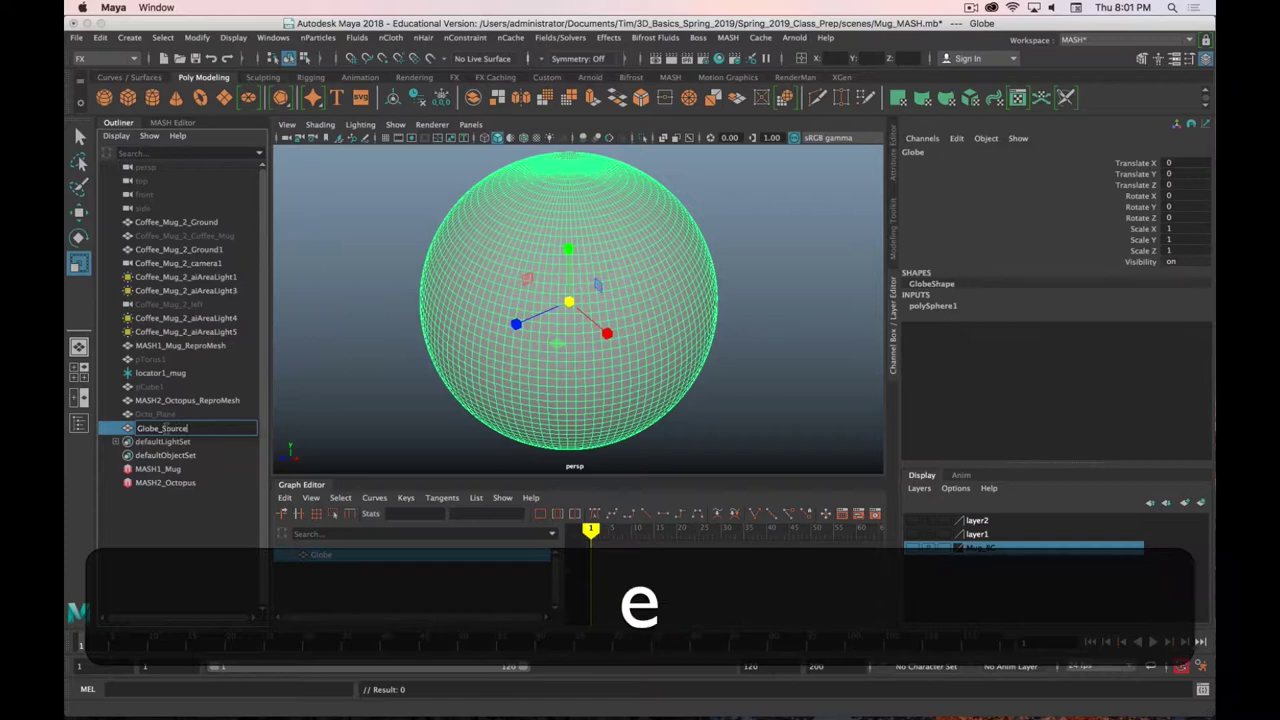
pyautogui.press('Return')
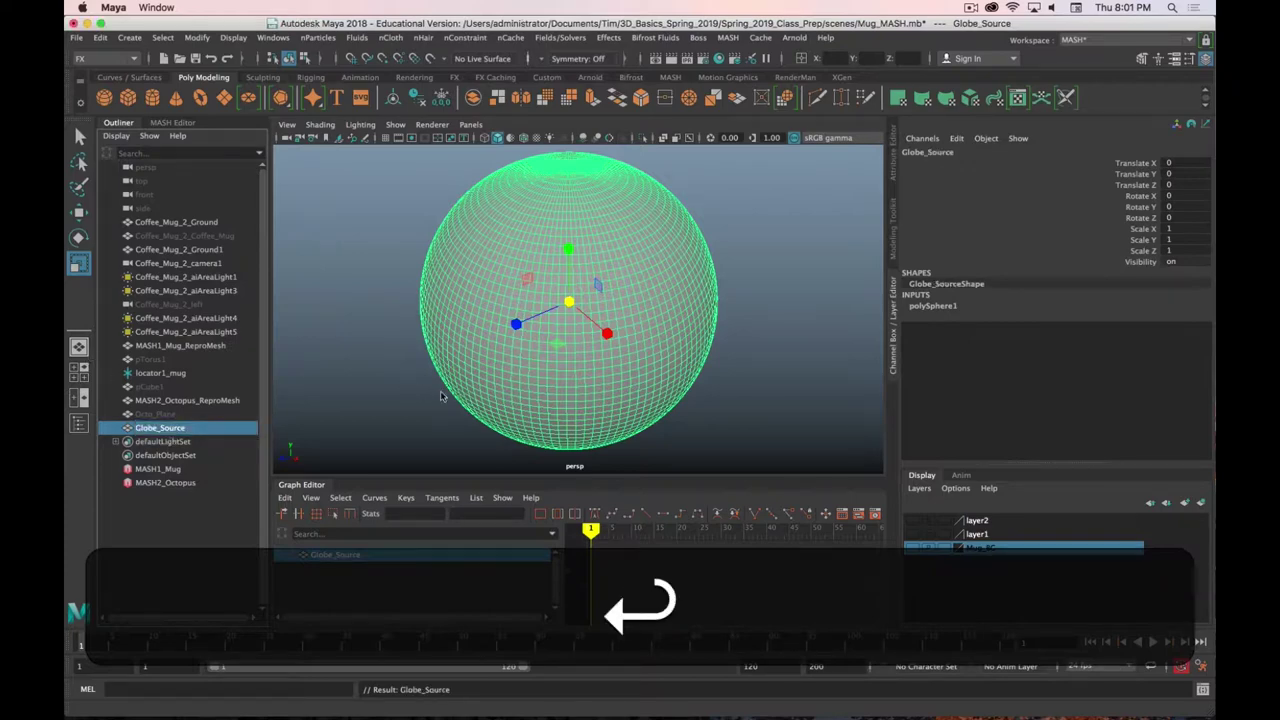
pyautogui.scroll(-2, 544, 384)
pyautogui.scroll(2, 544, 384)
pyautogui.keyDown('alt'); pyautogui.moveTo(544, 384); pyautogui.dragTo(512, 402); pyautogui.keyUp('alt')
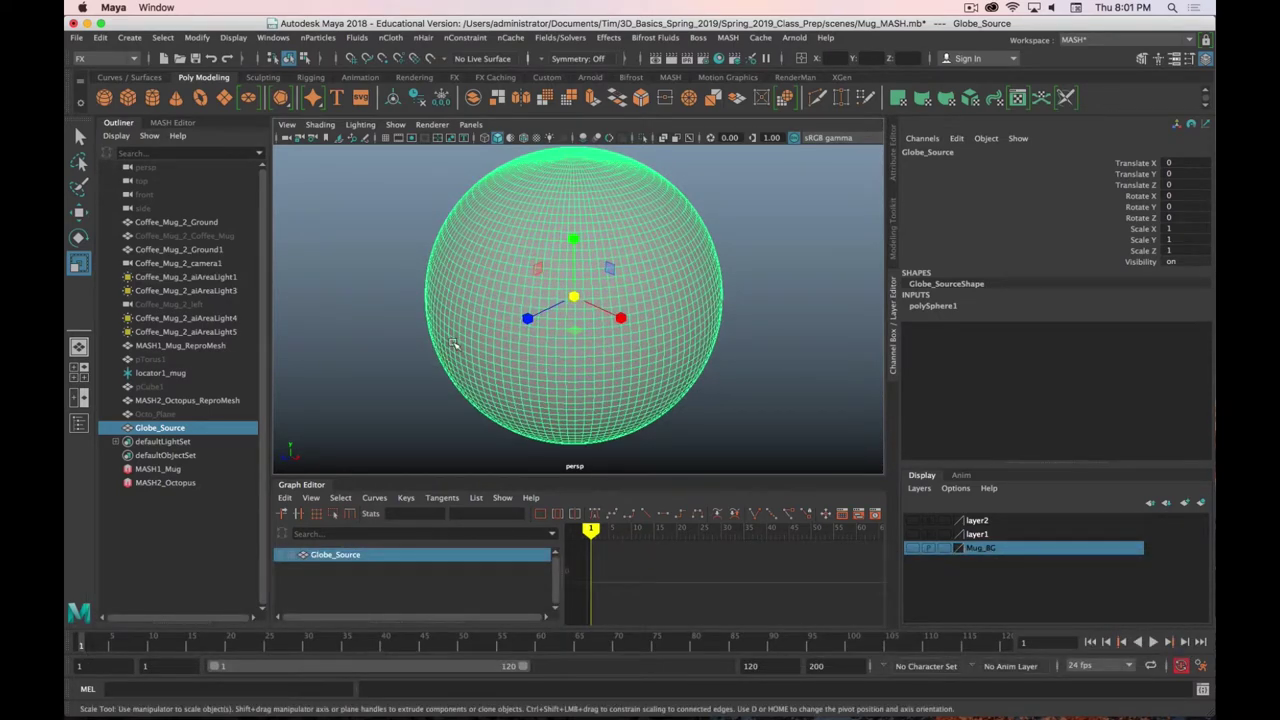
pyautogui.hotkey('ctrl', 'h')
# Create a new MASH network of cube clones from pCube1 using the MASH shelf
pyautogui.click(480, 380)
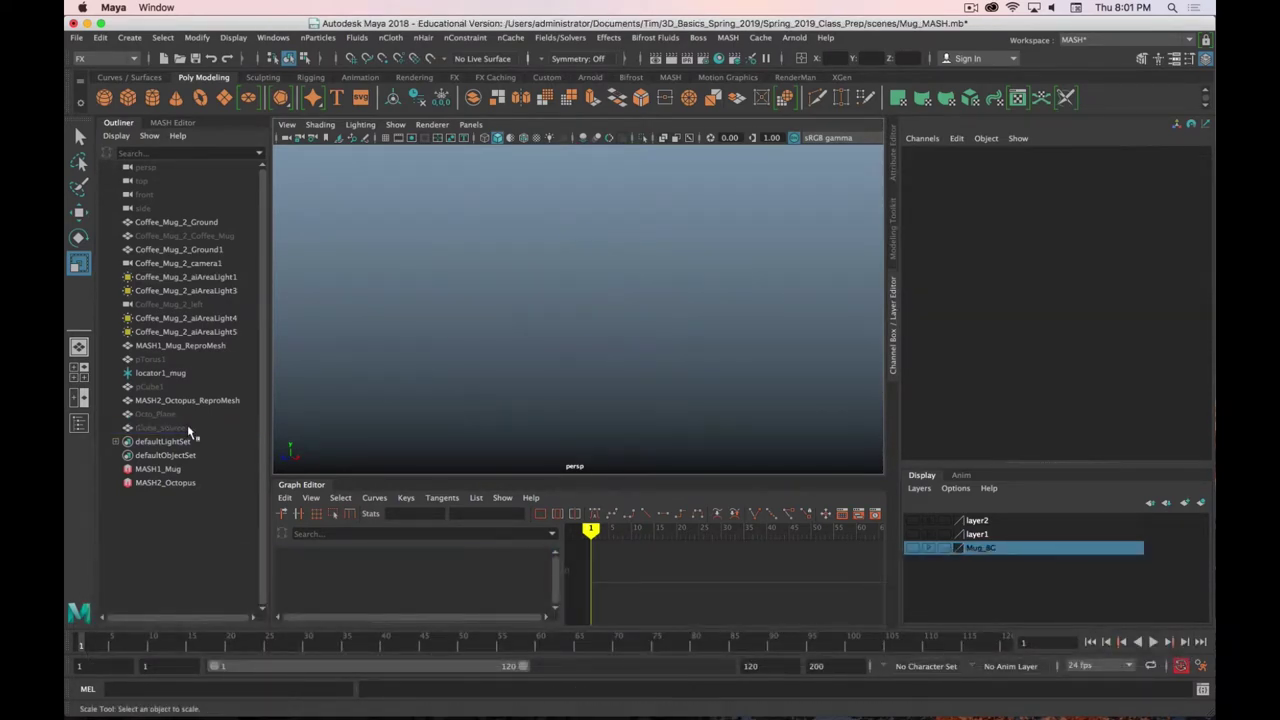
pyautogui.click(163, 387)
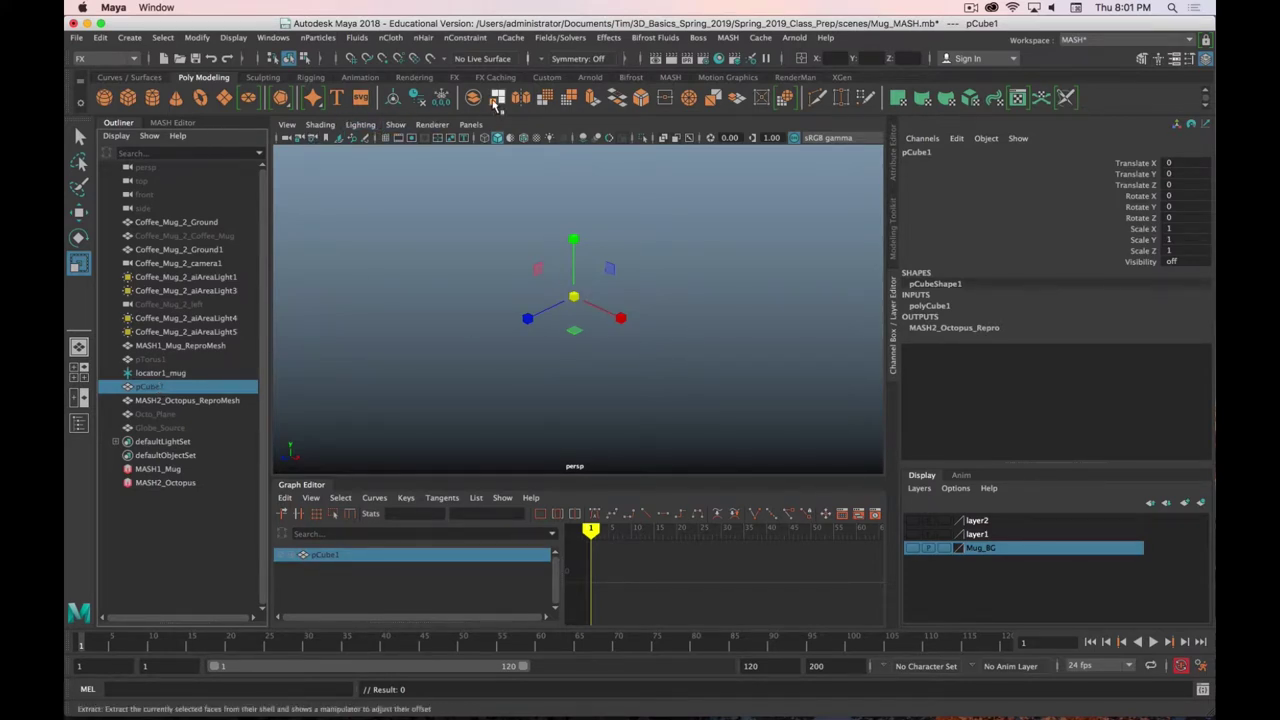
pyautogui.click(670, 77)
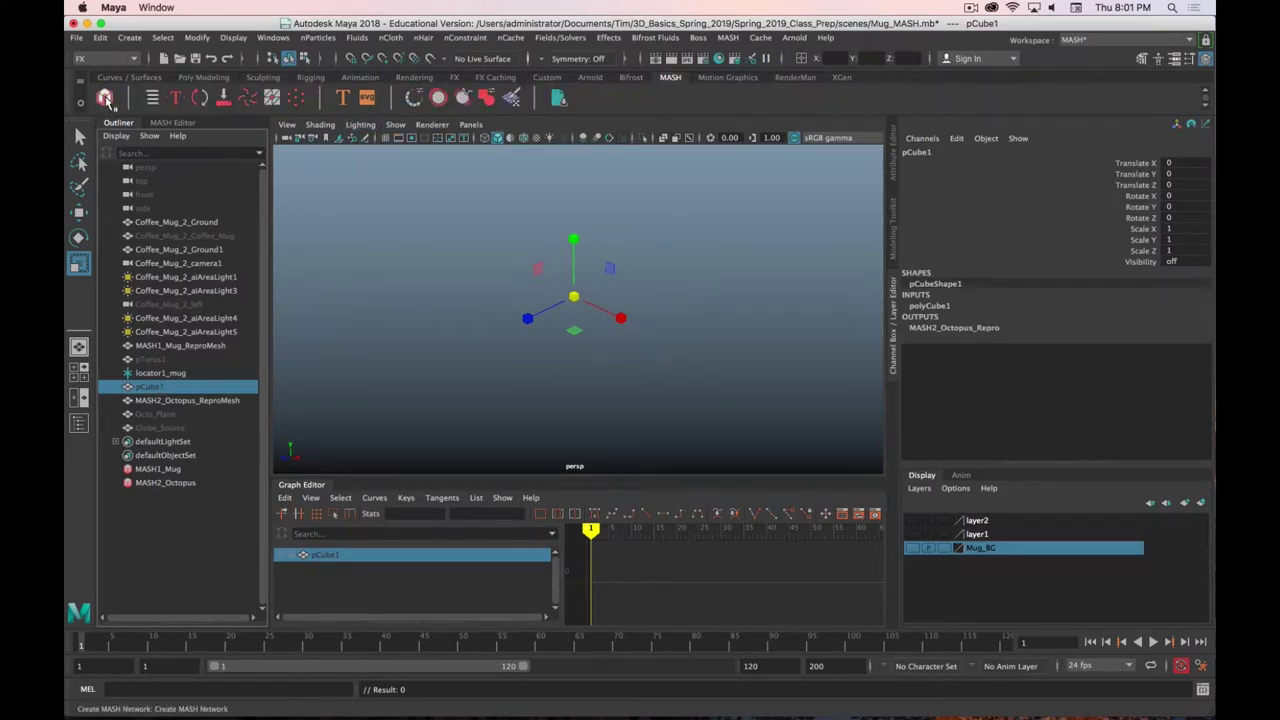
pyautogui.click(104, 97)
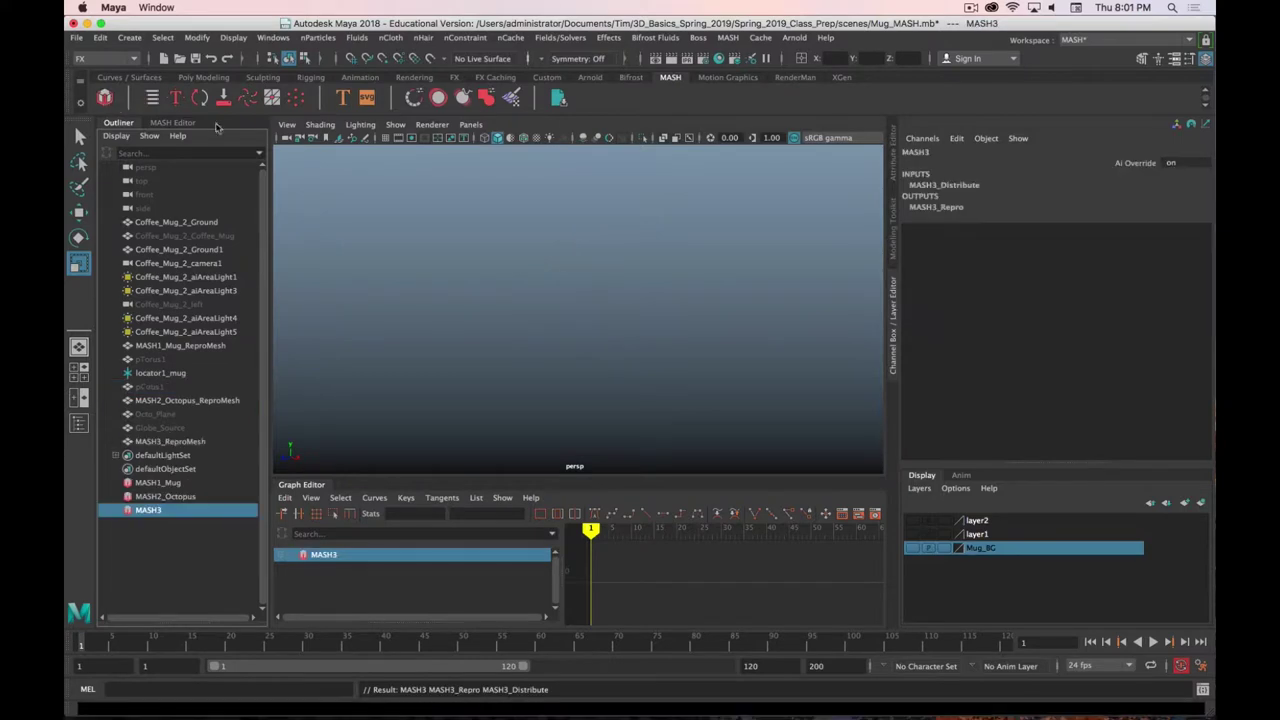
pyautogui.click(592, 304)
pyautogui.keyDown('alt'); pyautogui.moveTo(593, 306); pyautogui.dragTo(606, 336); pyautogui.keyUp('alt')
pyautogui.click(894, 160)
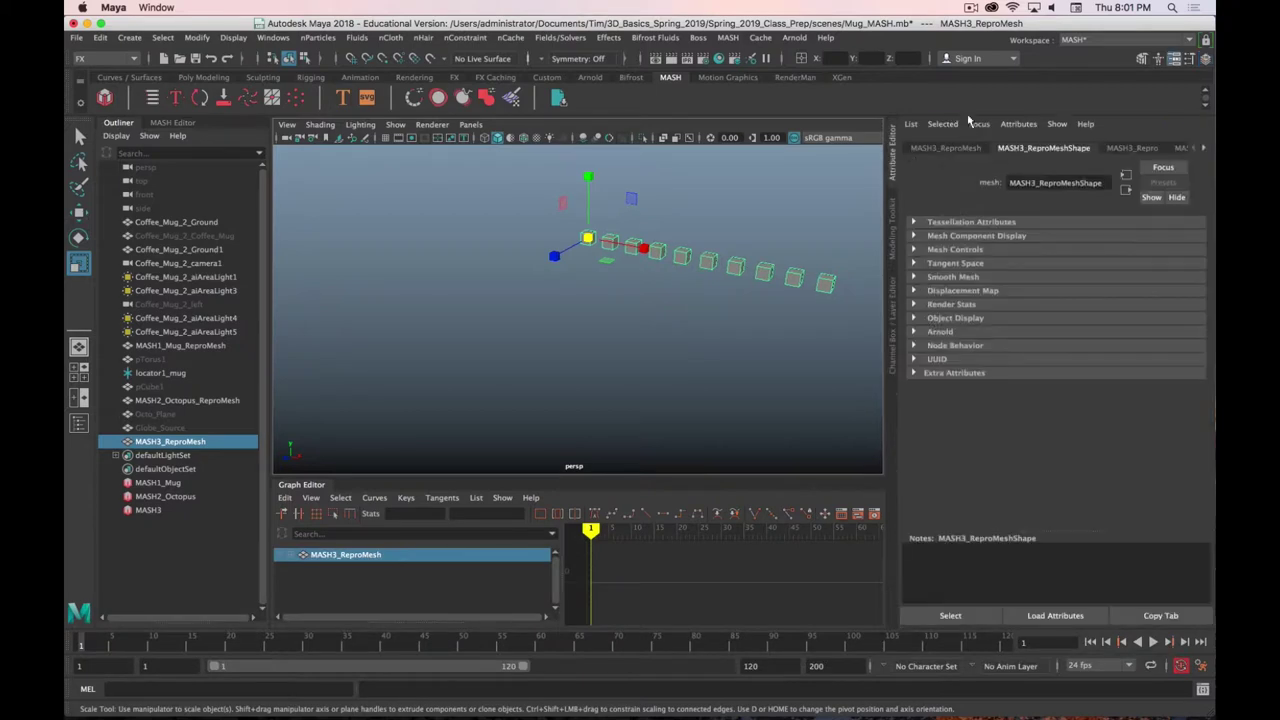
# Rename the MASH3 network to MASH3_Globe in the Outliner
pyautogui.click(158, 511)
pyautogui.moveTo(162, 512); pyautogui.dragTo(160, 514, button='right')
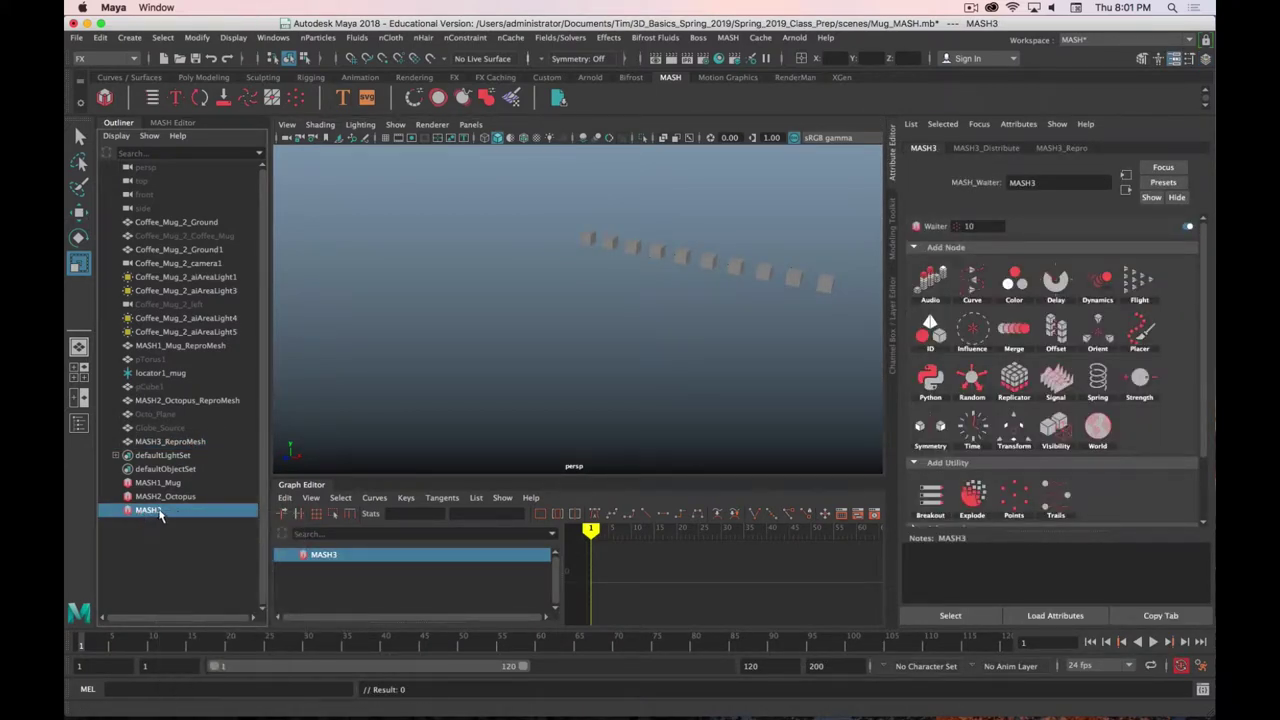
pyautogui.press('Return')
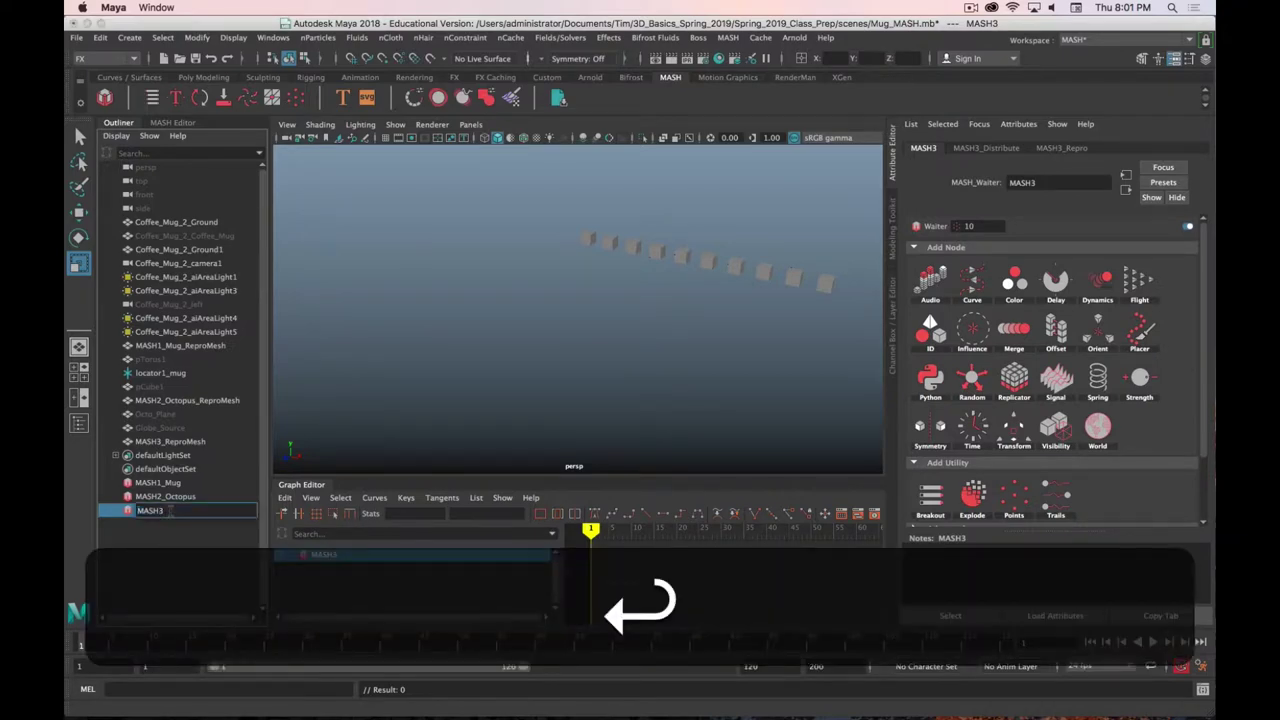
pyautogui.write('_Globe')
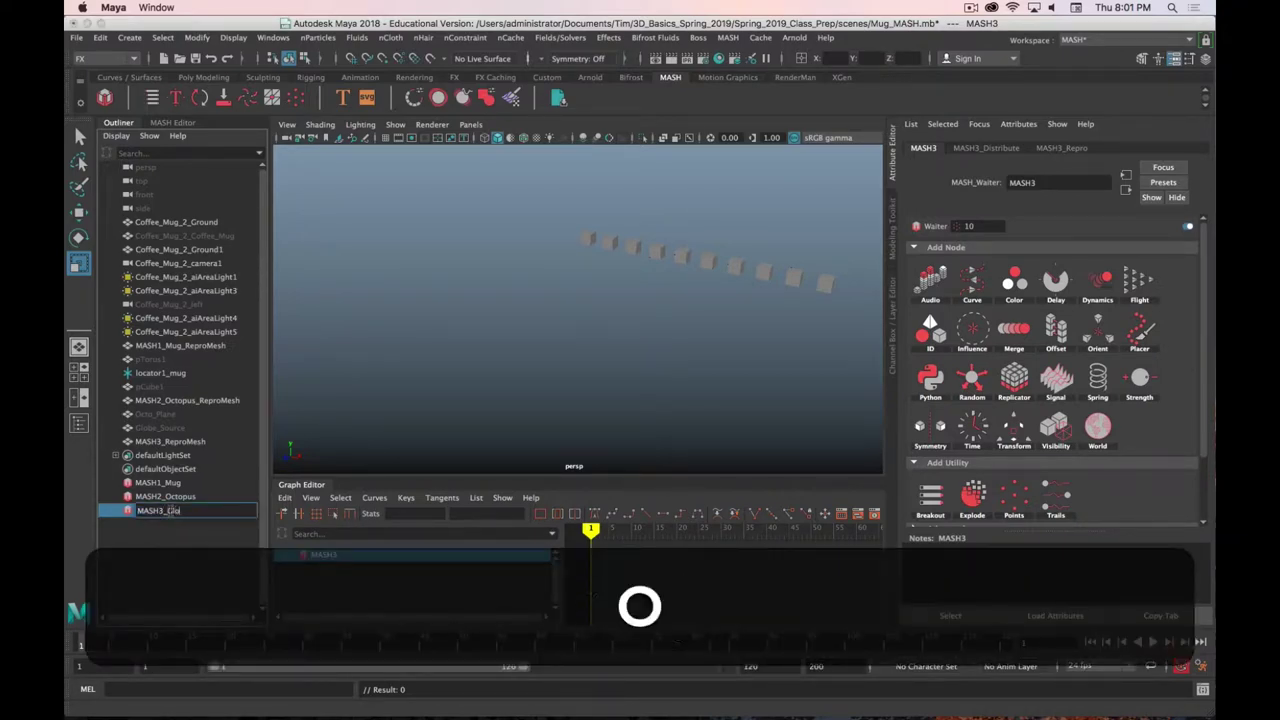
pyautogui.press('Return')
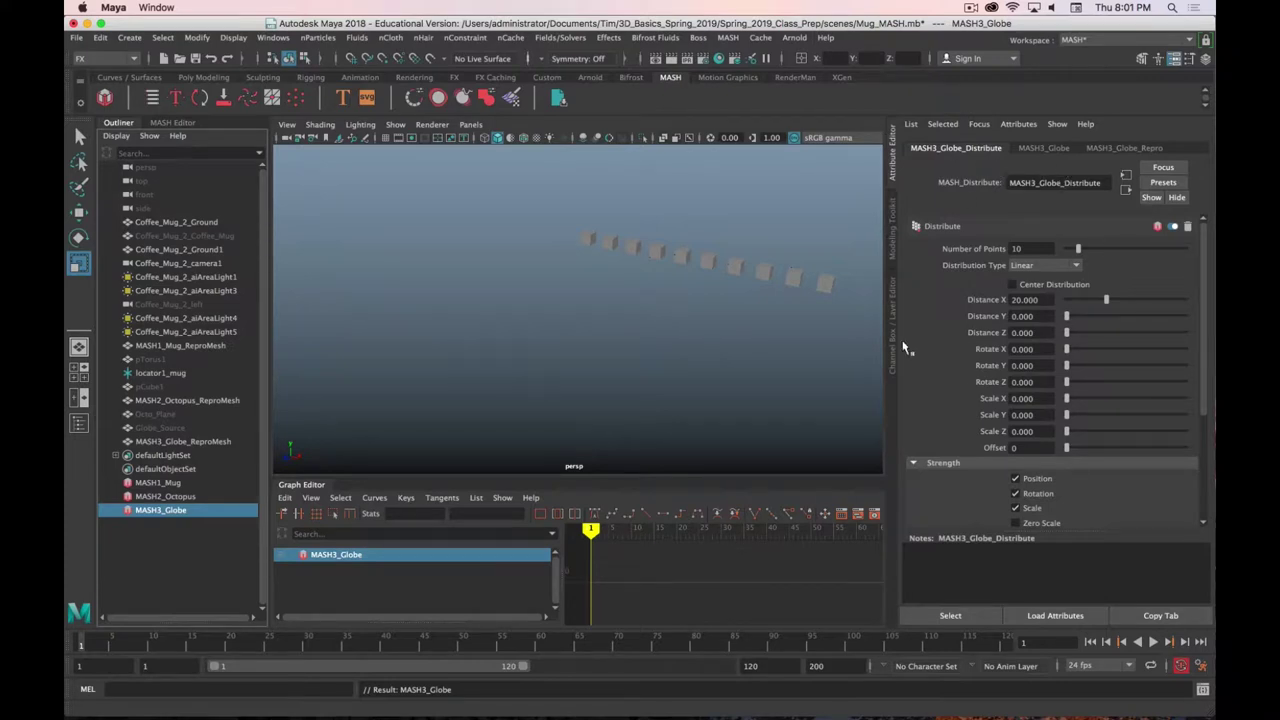
# Set the Distribute type to Mesh with Globe_Source as the input mesh
pyautogui.click(1047, 267)
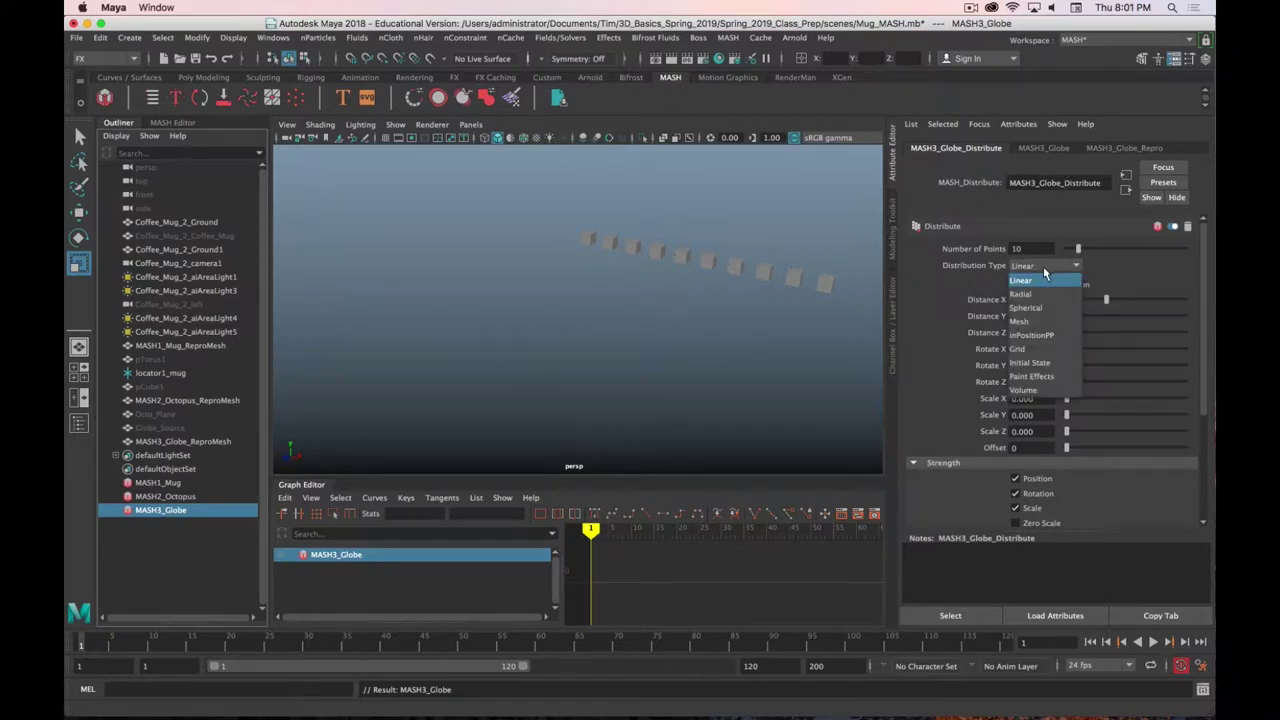
pyautogui.click(1069, 326)
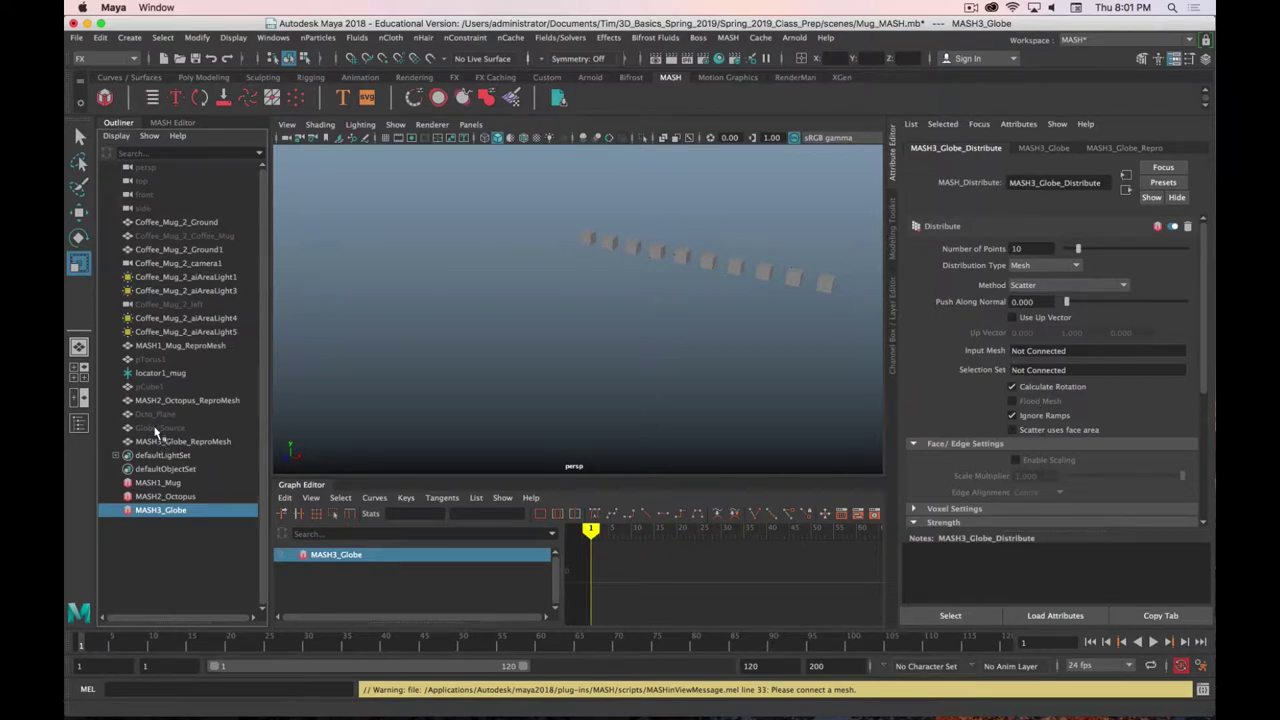
pyautogui.moveTo(155, 430); pyautogui.dragTo(1058, 351)
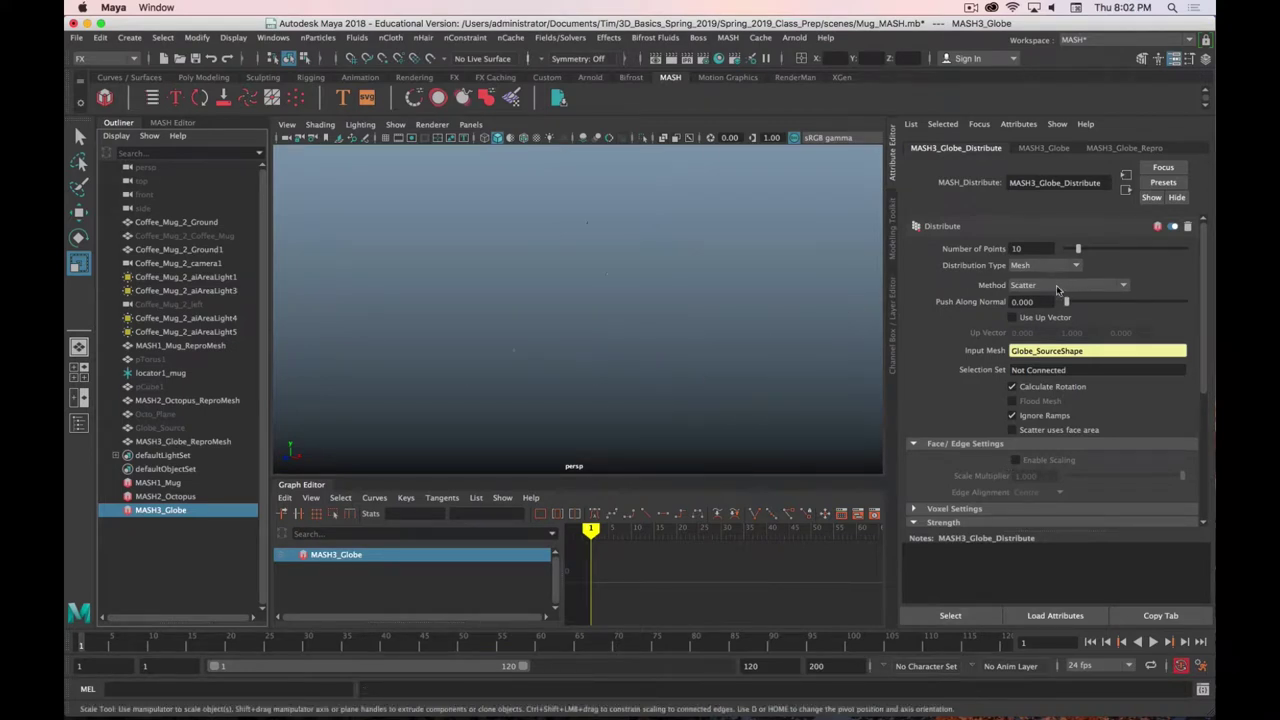
# Keep Mesh distribution, set Method to Face Centre and enable Flood Mesh
pyautogui.click(1048, 267)
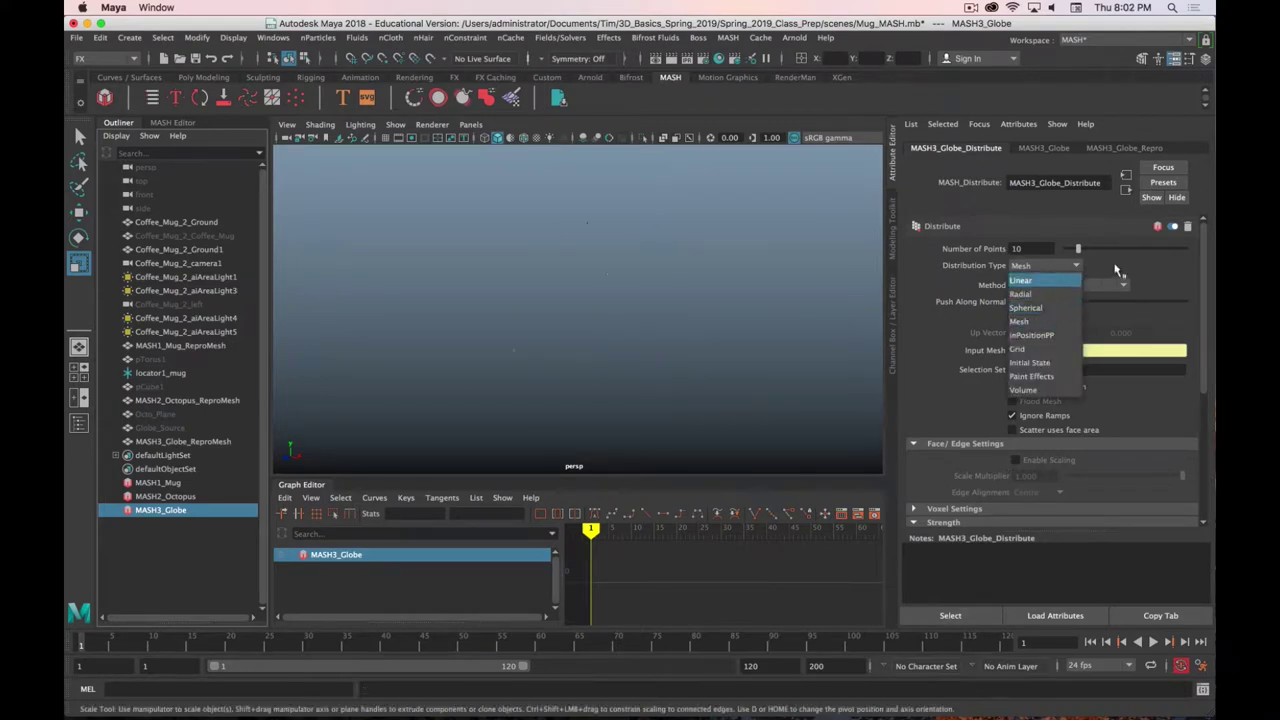
pyautogui.click(1114, 270)
pyautogui.click(1032, 290)
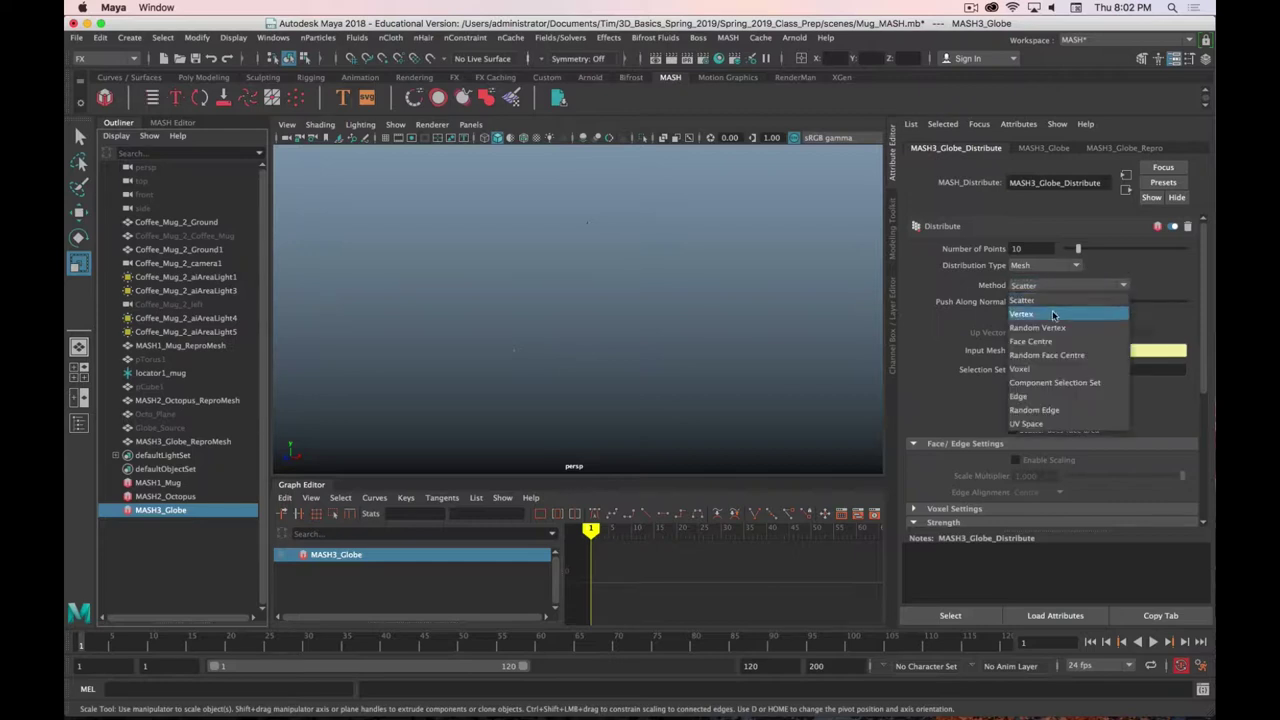
pyautogui.click(1066, 343)
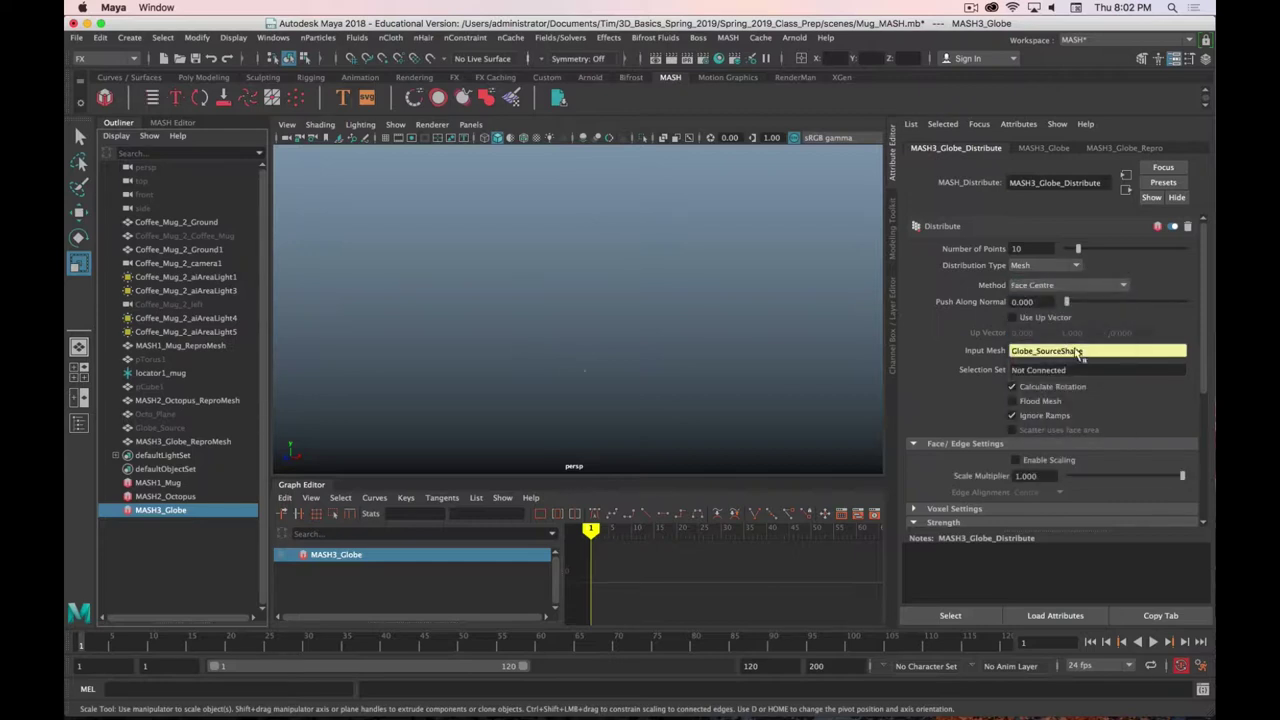
pyautogui.click(1012, 401)
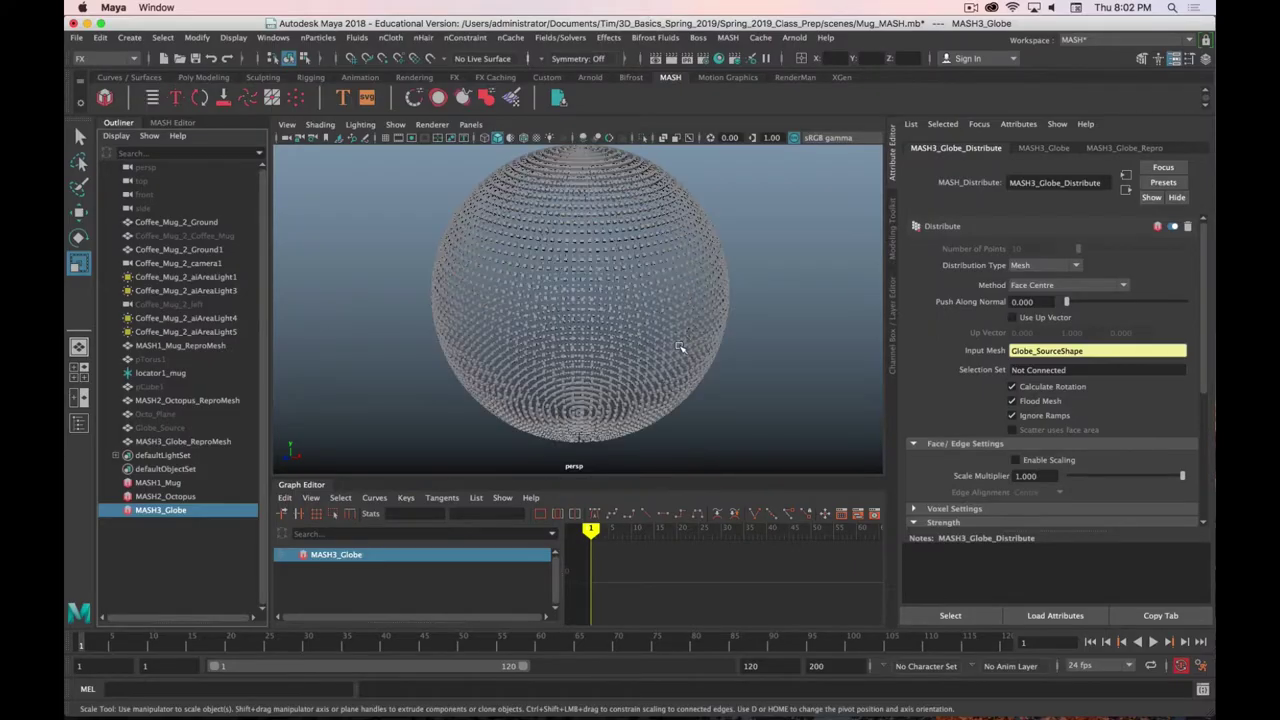
pyautogui.keyDown('alt'); pyautogui.moveTo(679, 346); pyautogui.dragTo(613, 318); pyautogui.keyUp('alt')
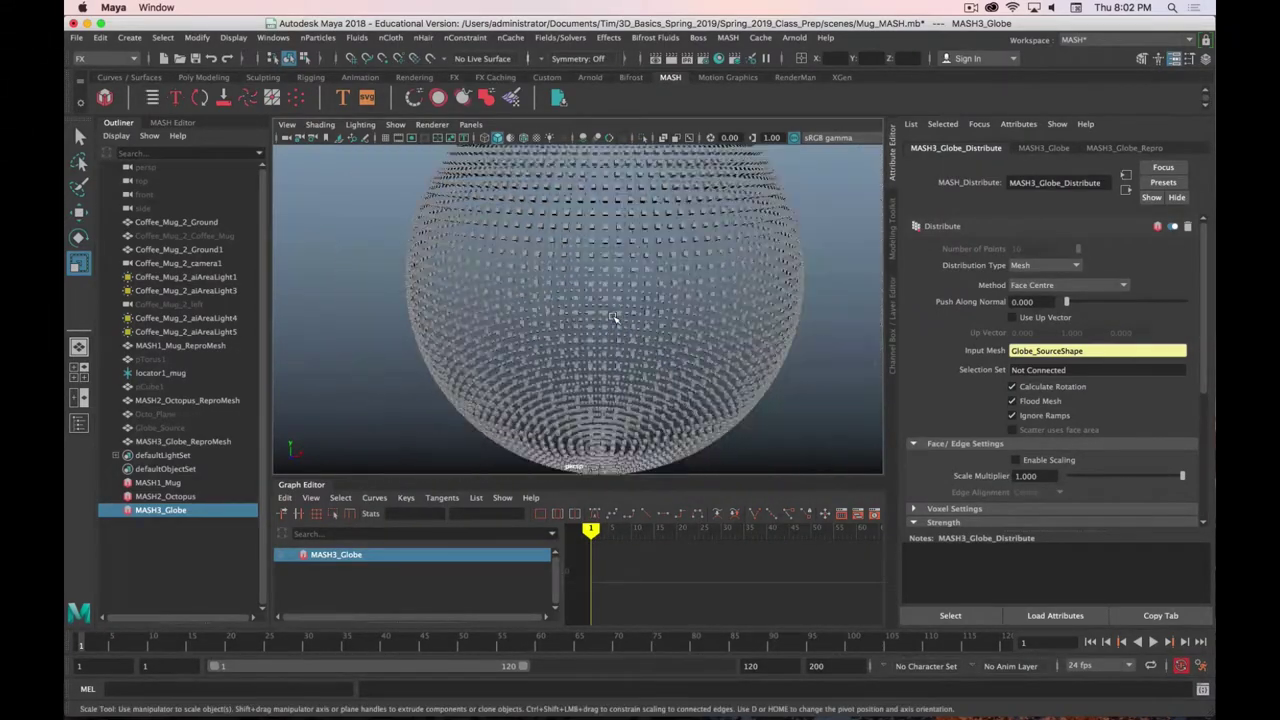
# Add a Visibility node from the MASH3_Globe Waiter's Add Node grid
pyautogui.scroll(-3, 613, 318)
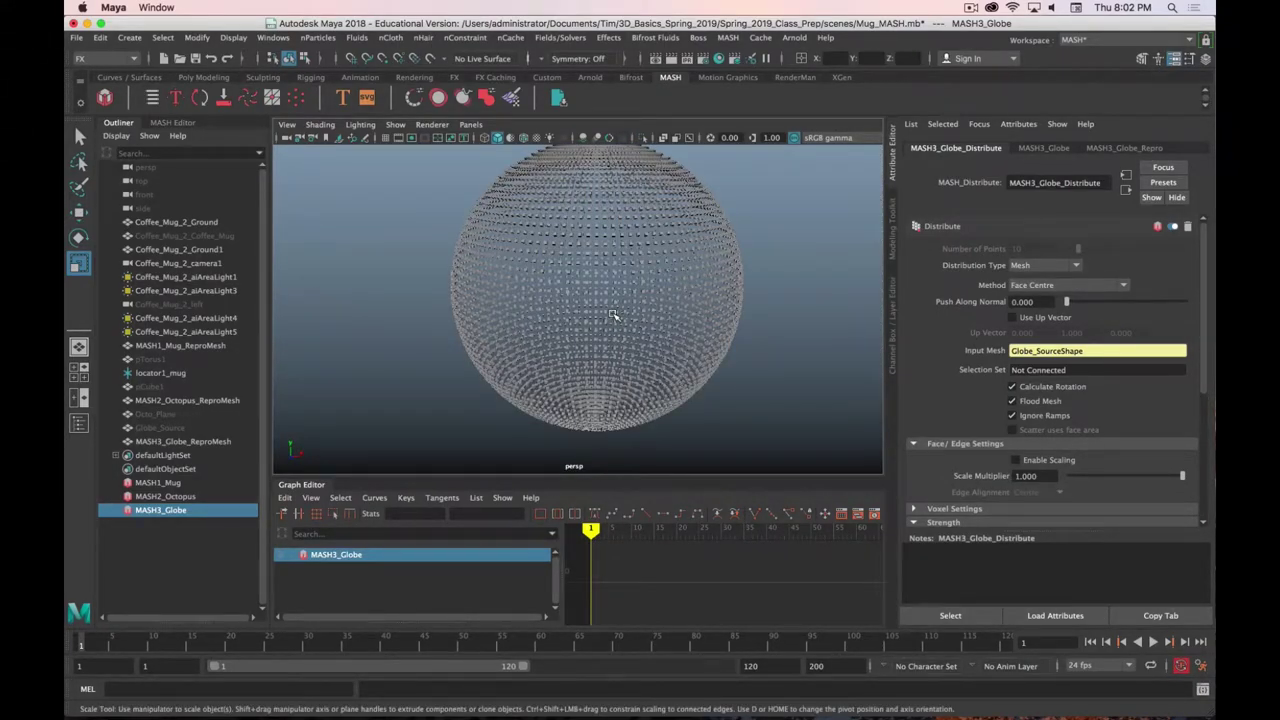
pyautogui.scroll(8, 613, 316)
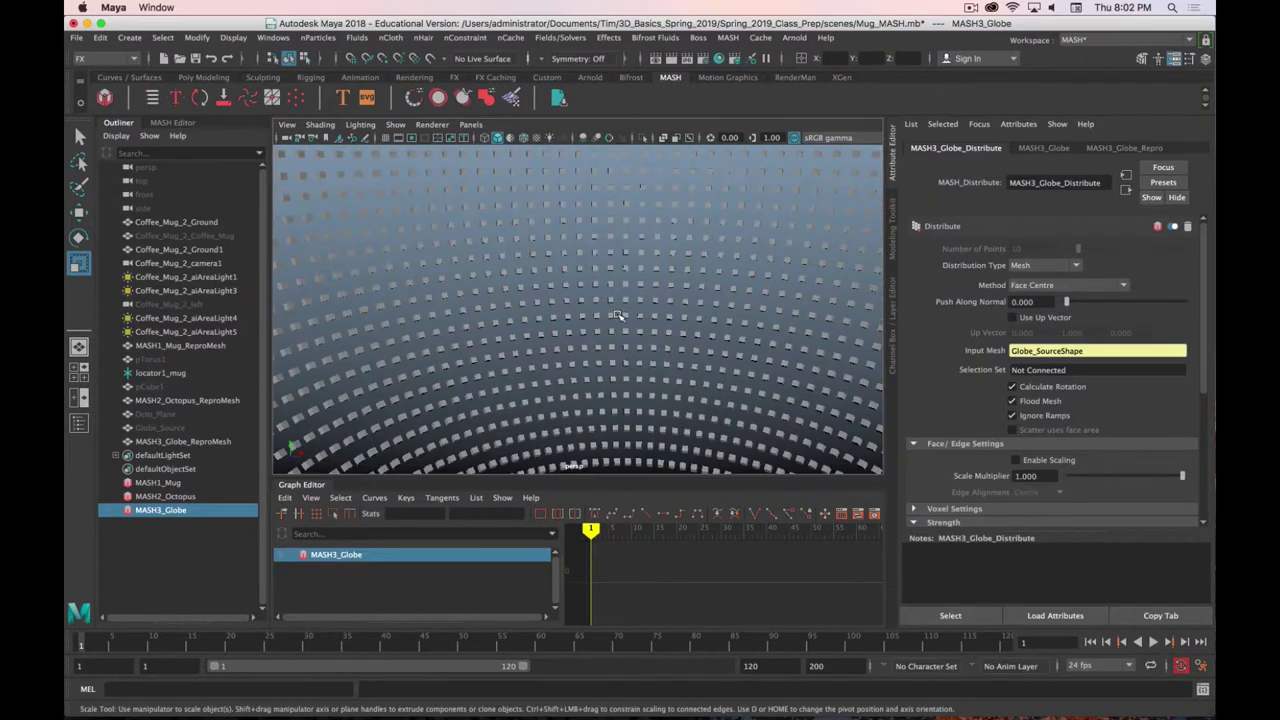
pyautogui.scroll(-6, 618, 316)
pyautogui.scroll(-5, 618, 316)
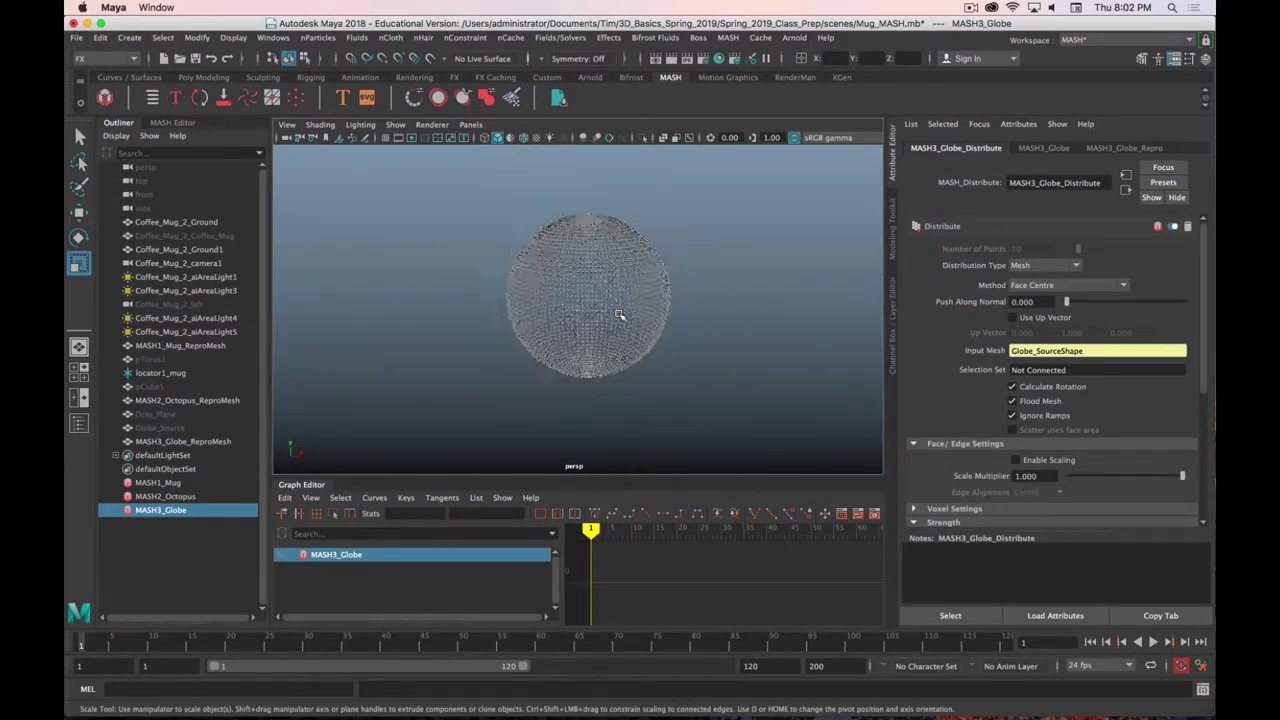
pyautogui.scroll(2, 618, 316)
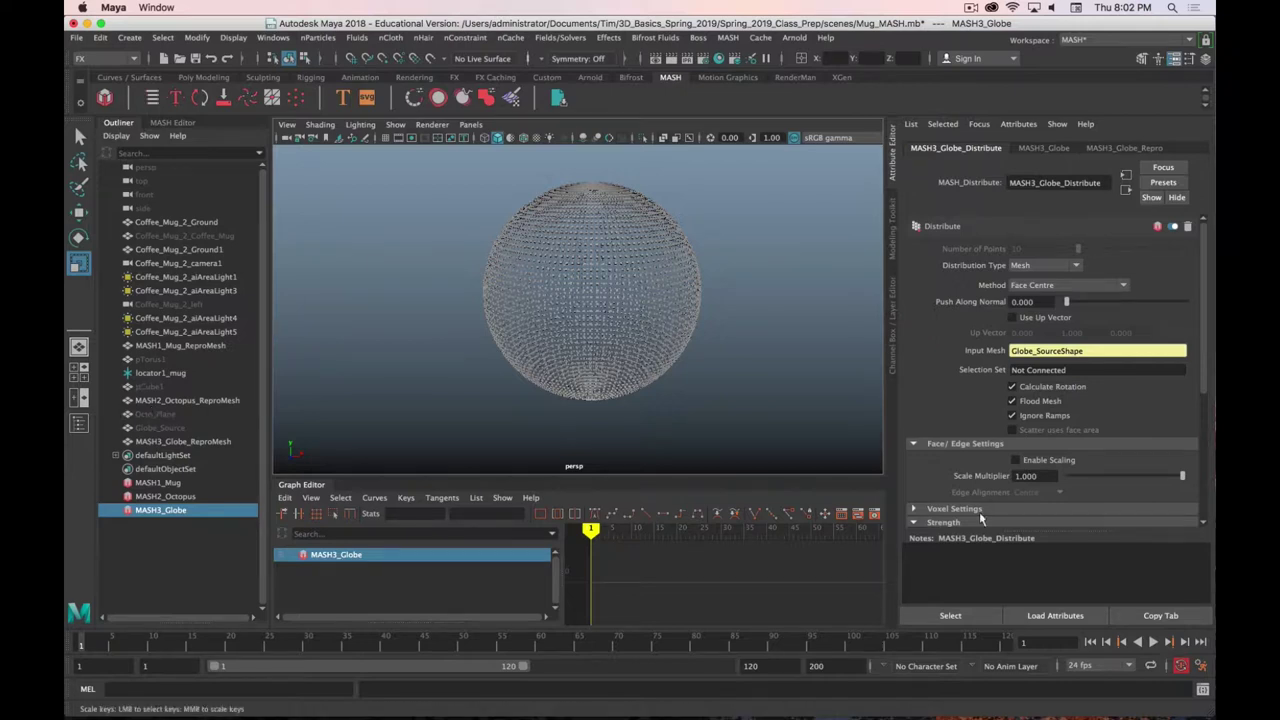
pyautogui.scroll(-3, 971, 402)
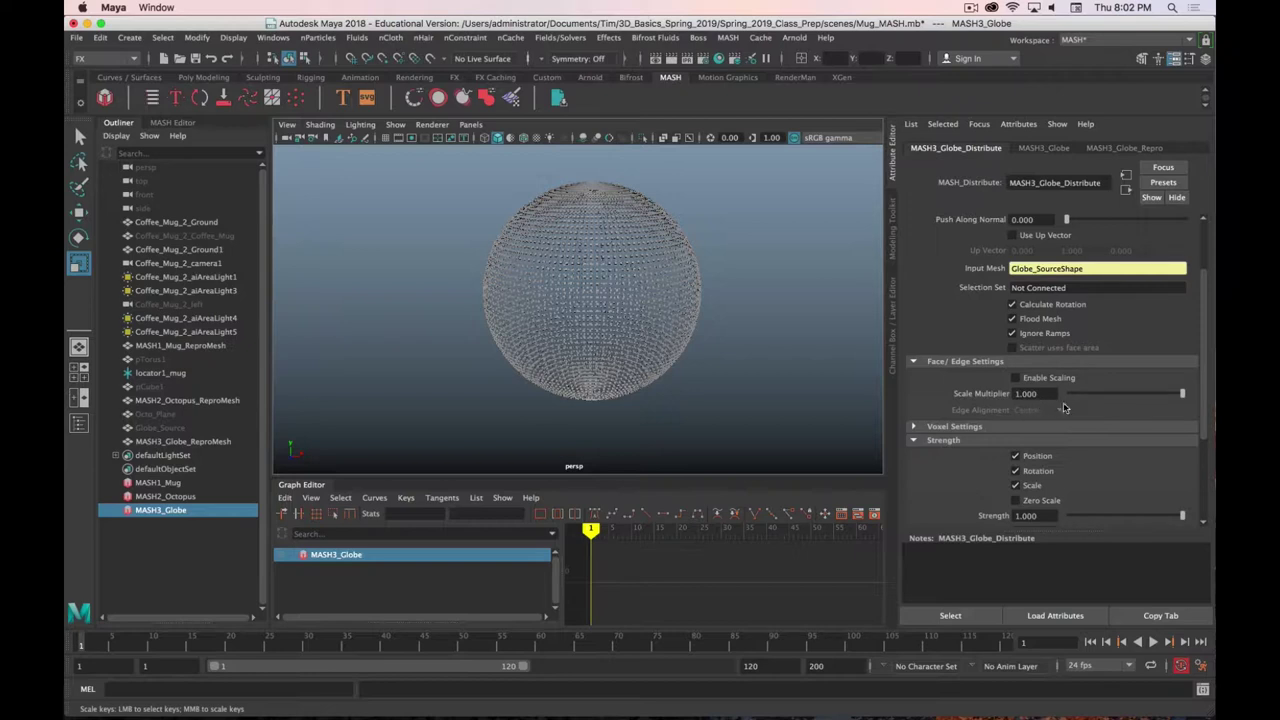
pyautogui.scroll(-4, 950, 440)
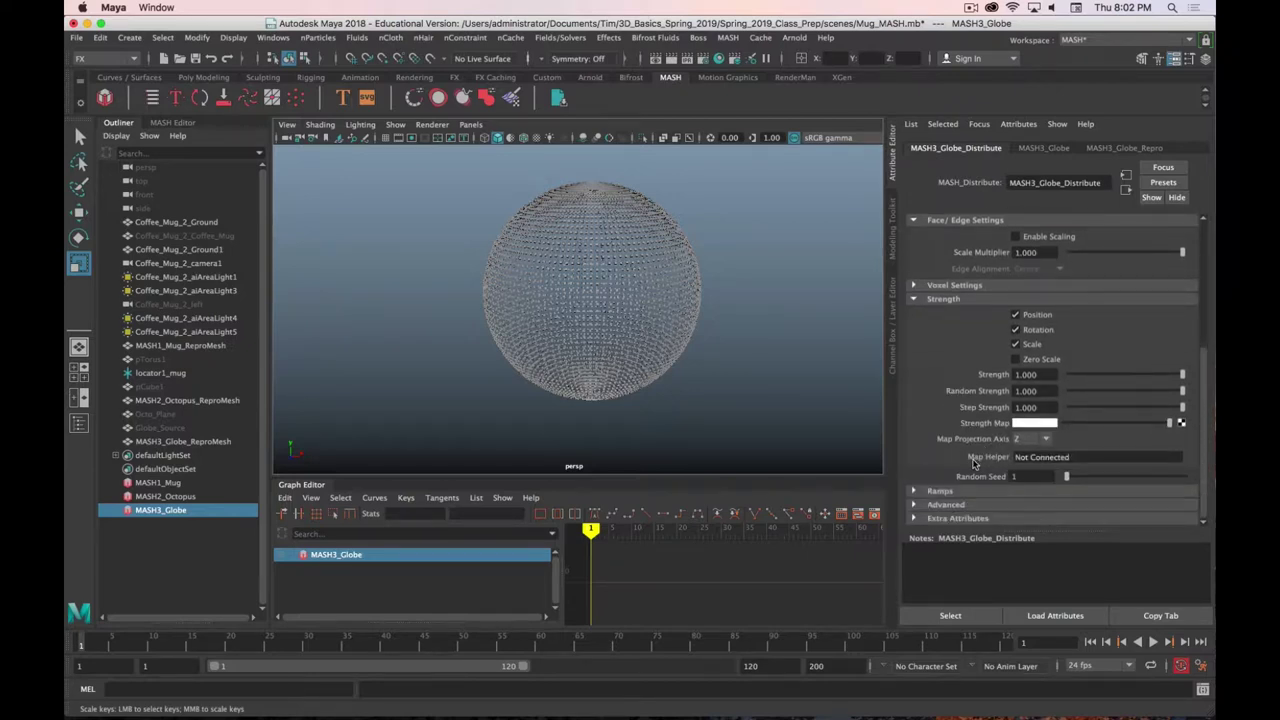
pyautogui.scroll(6, 975, 462)
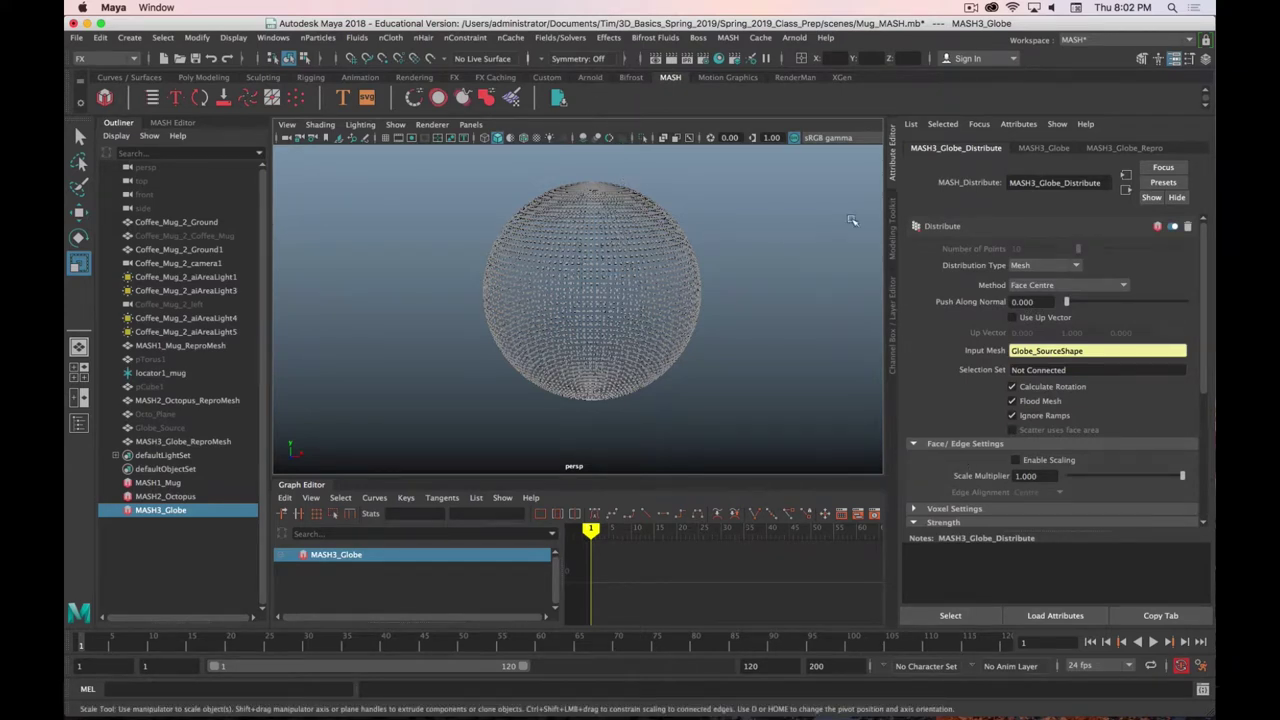
pyautogui.click(1044, 148)
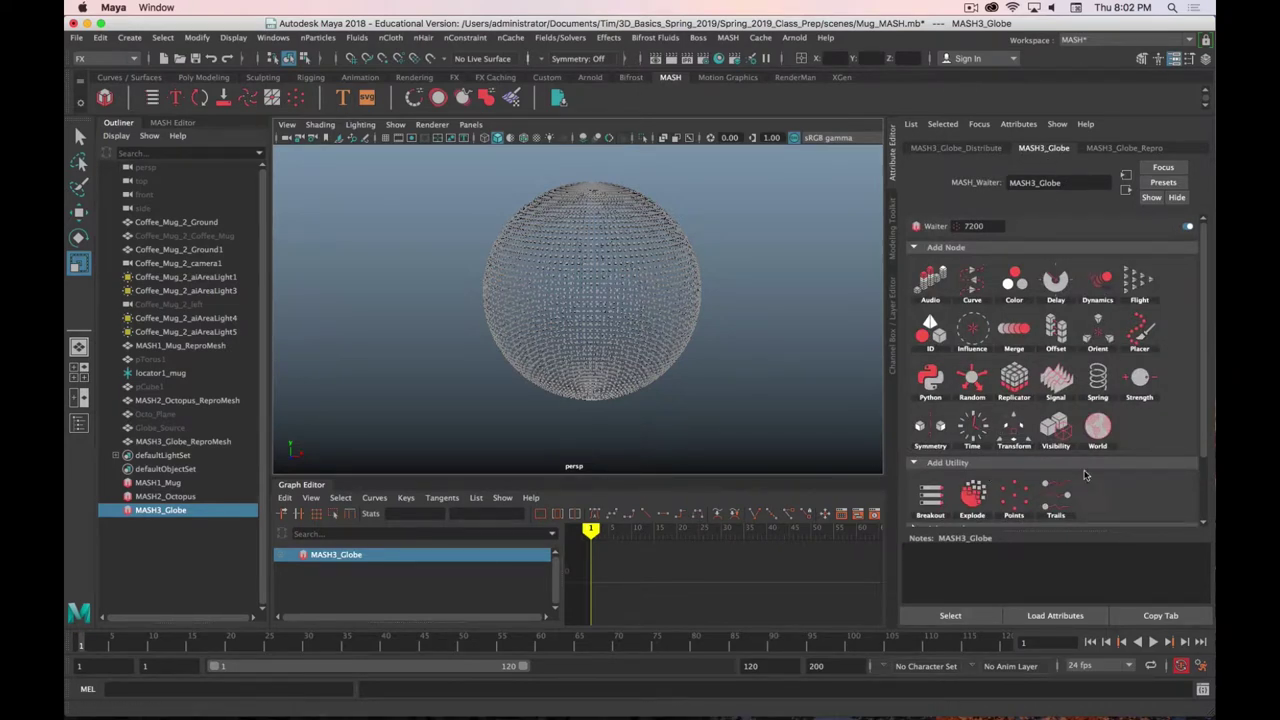
pyautogui.click(1097, 430)
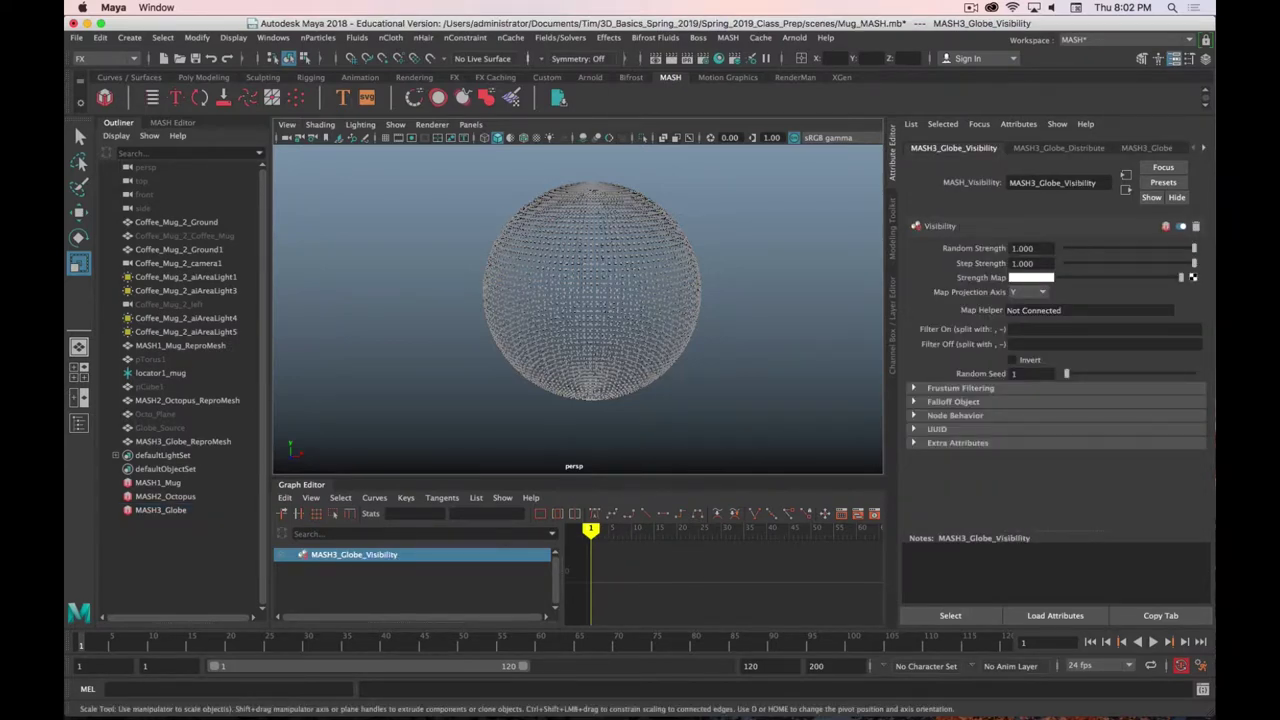
pyautogui.press('super+Tab')
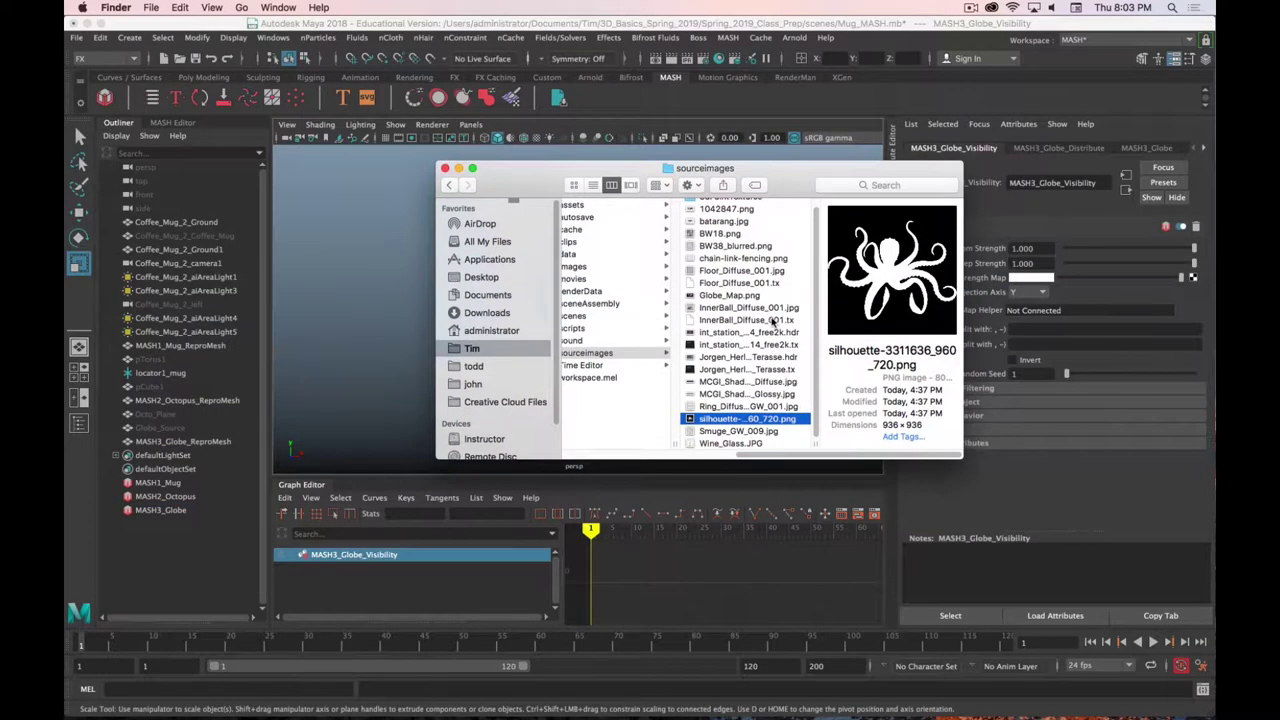
# Quick Look Globe_Map.png in sourceimages, then close the preview and the Finder window
pyautogui.click(737, 304)
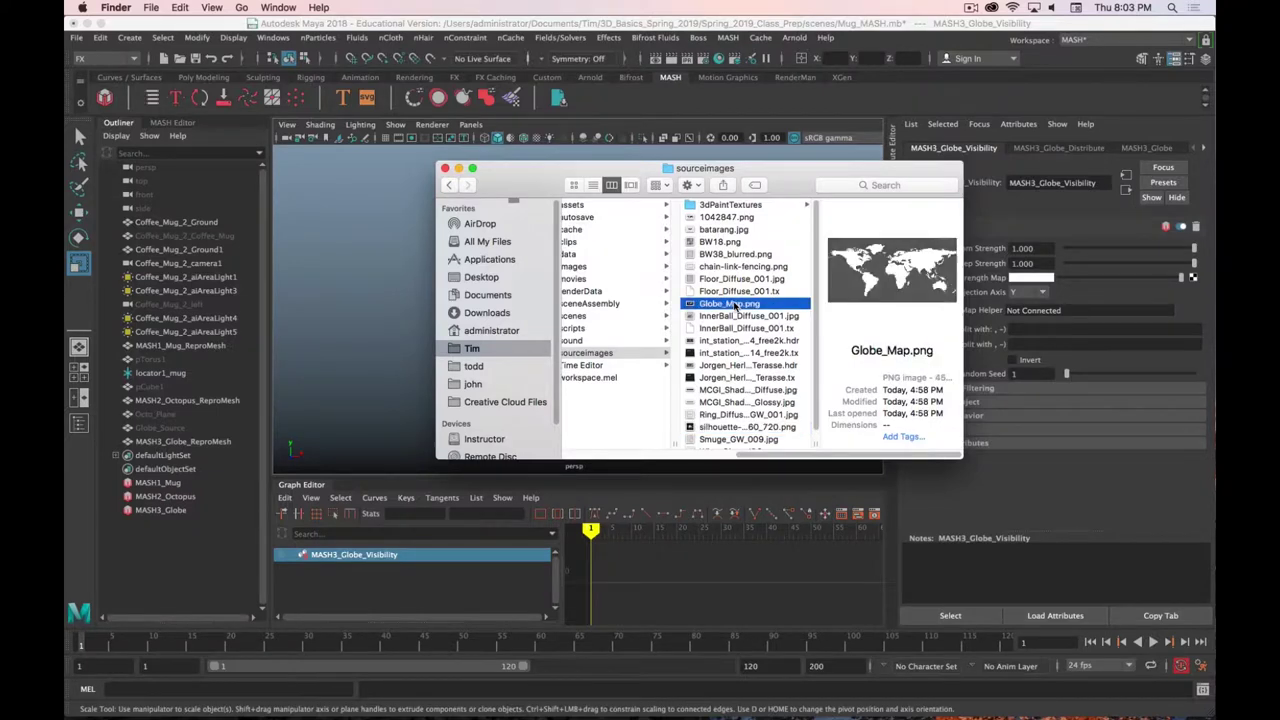
pyautogui.press('space')
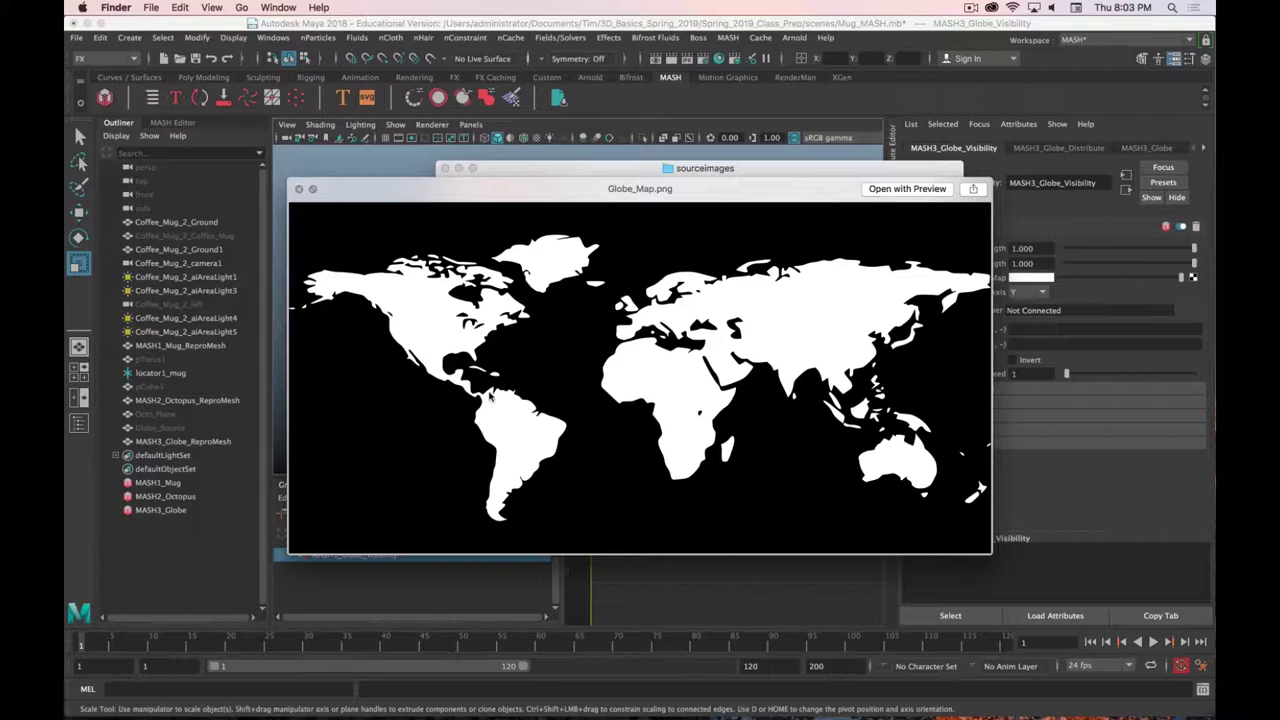
pyautogui.click(299, 189)
pyautogui.press('super+w')
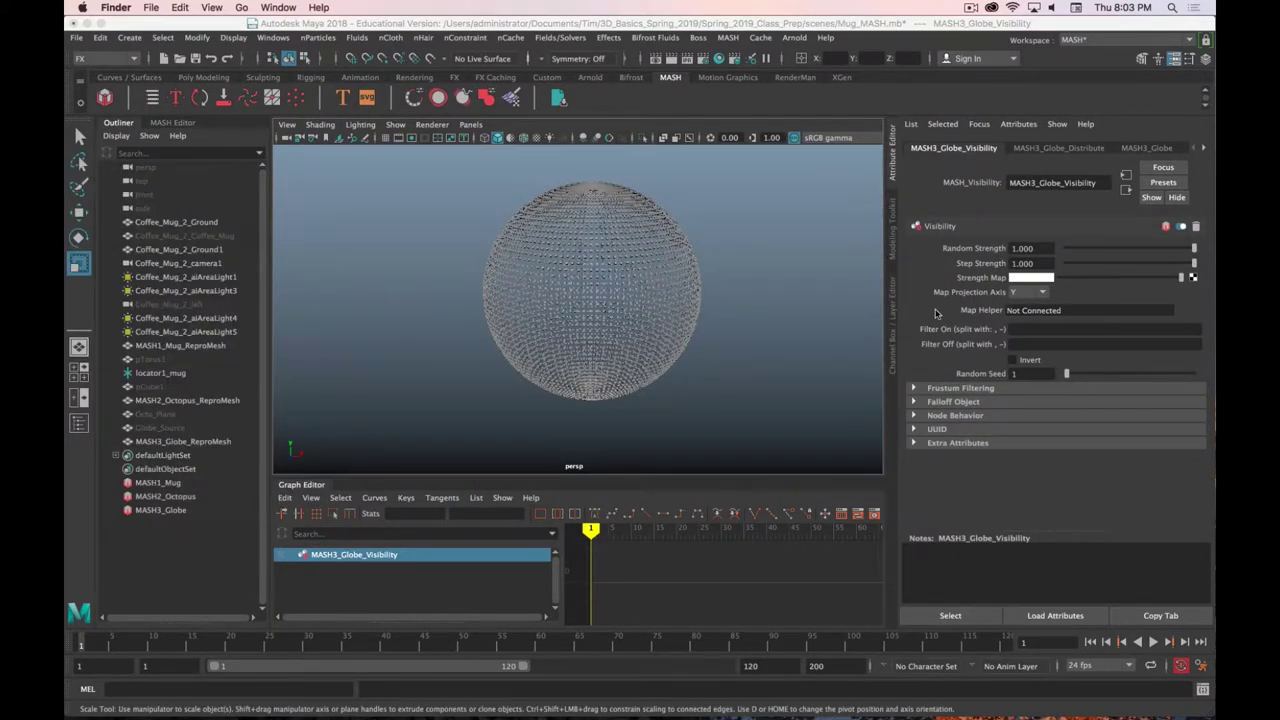
# Create a File texture for the Visibility Strength Map loading Globe_Map.png from sourceimages
pyautogui.click(966, 287)
pyautogui.click(1193, 277)
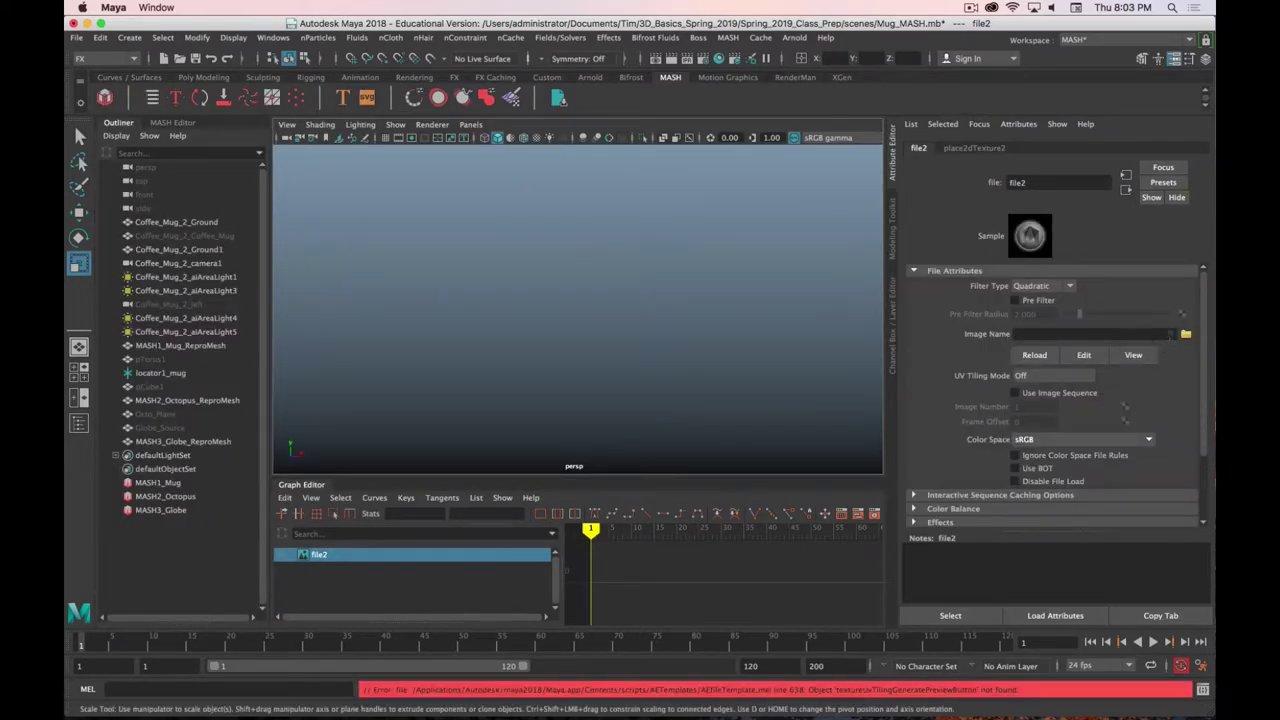
pyautogui.click(1185, 334)
pyautogui.click(451, 237)
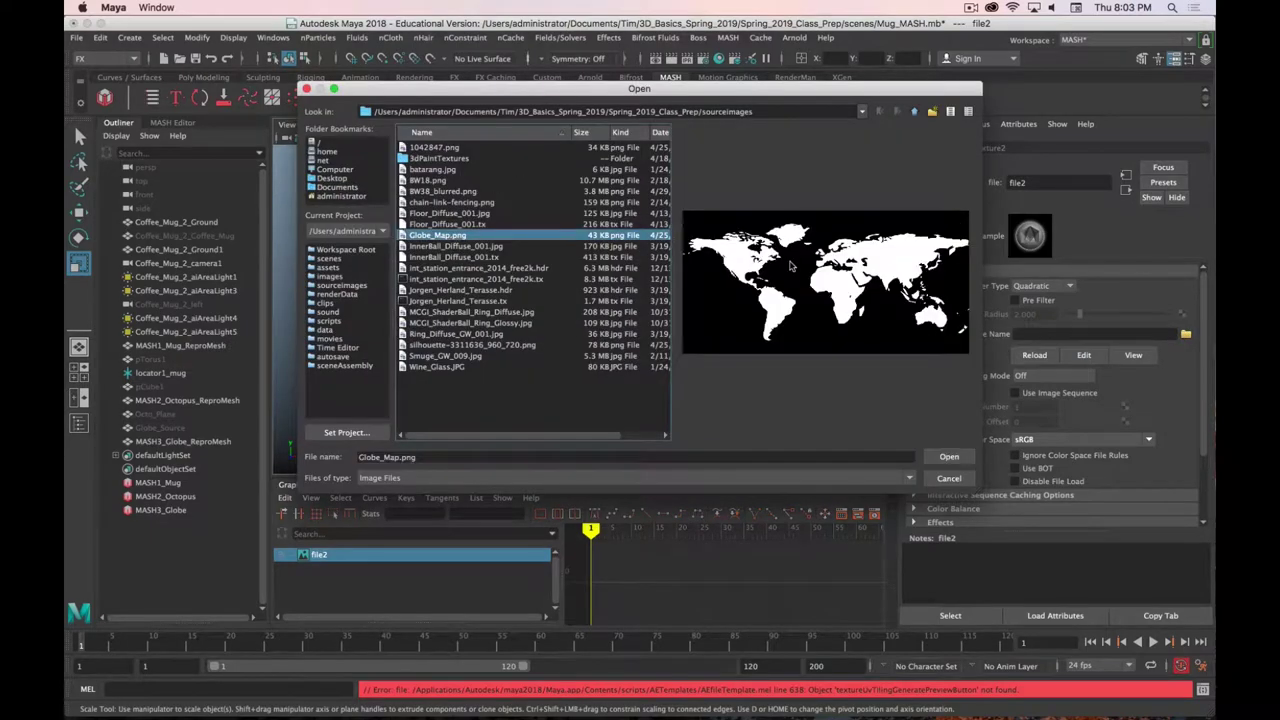
pyautogui.click(949, 456)
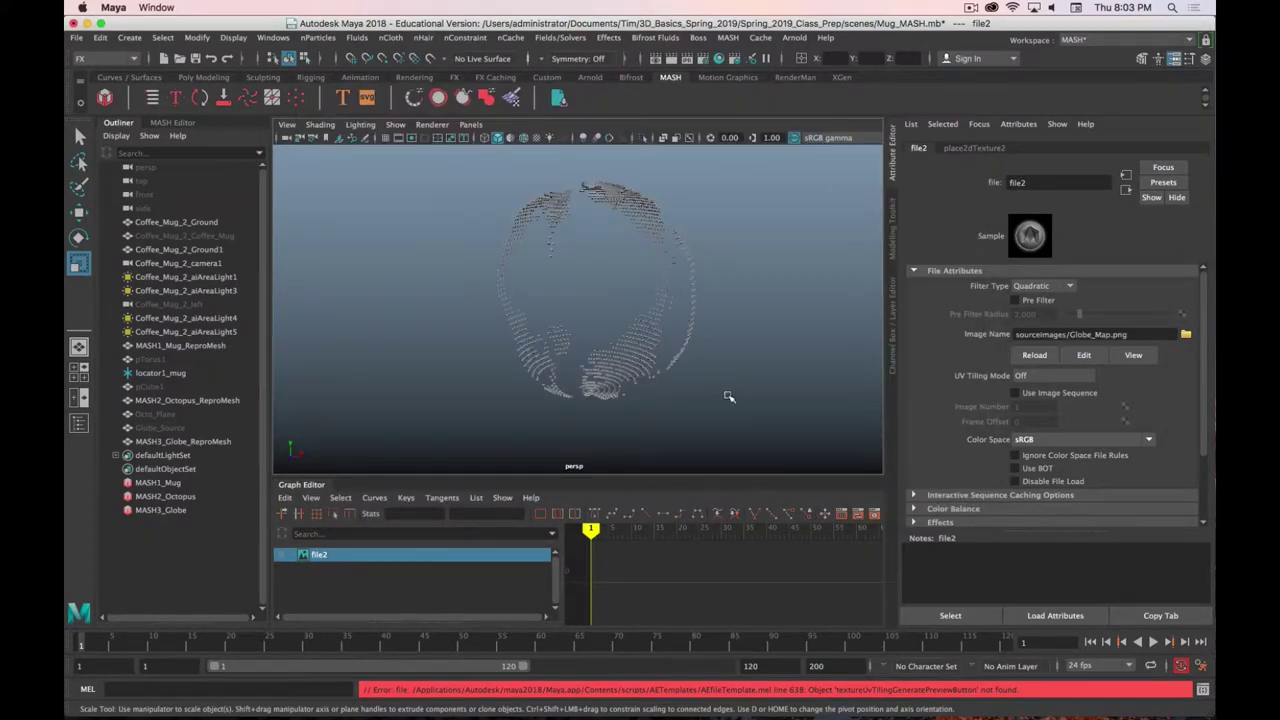
pyautogui.keyDown('alt'); pyautogui.moveTo(594, 334); pyautogui.dragTo(663, 329); pyautogui.keyUp('alt')
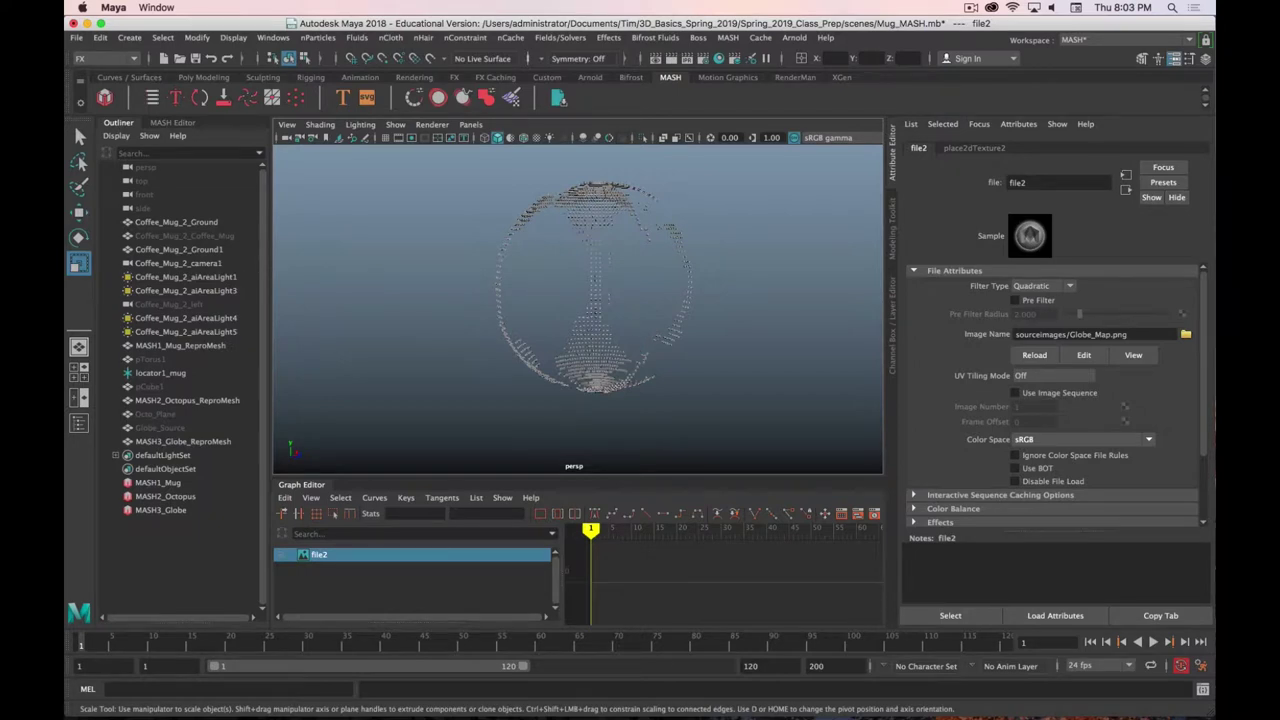
pyautogui.moveTo(1025, 140); pyautogui.dragTo(595, 180)
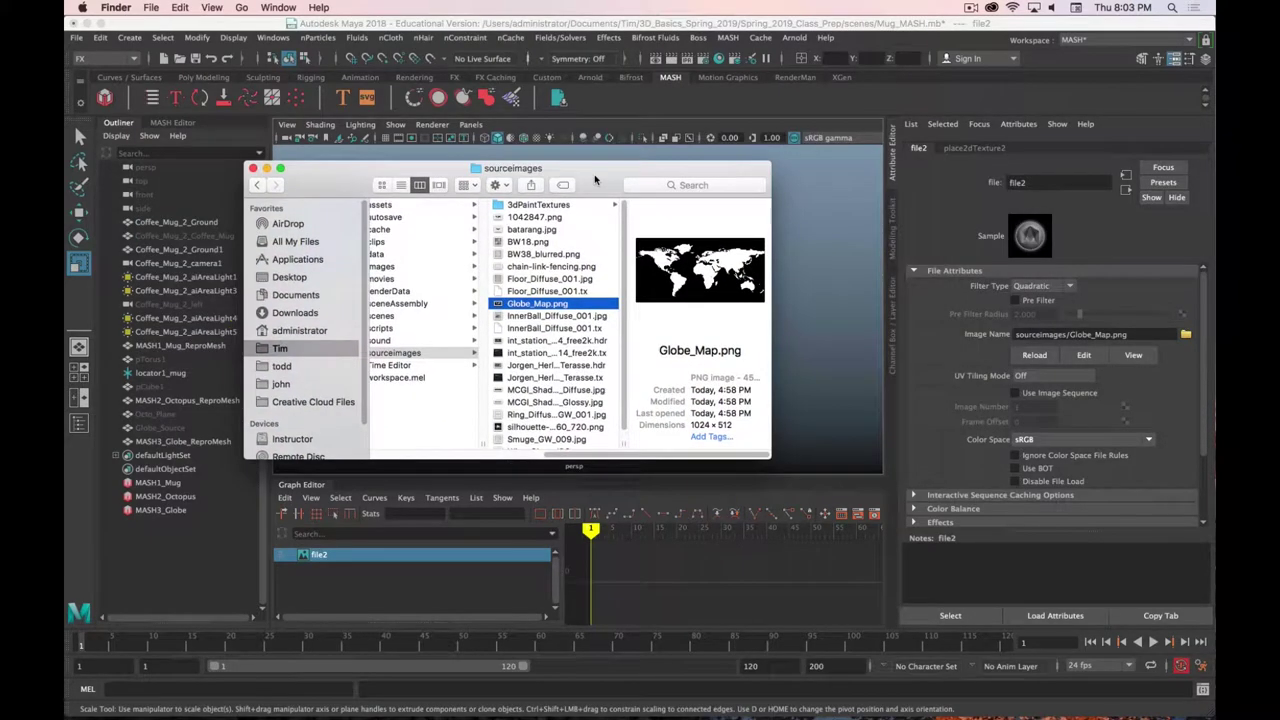
pyautogui.press('super+w')
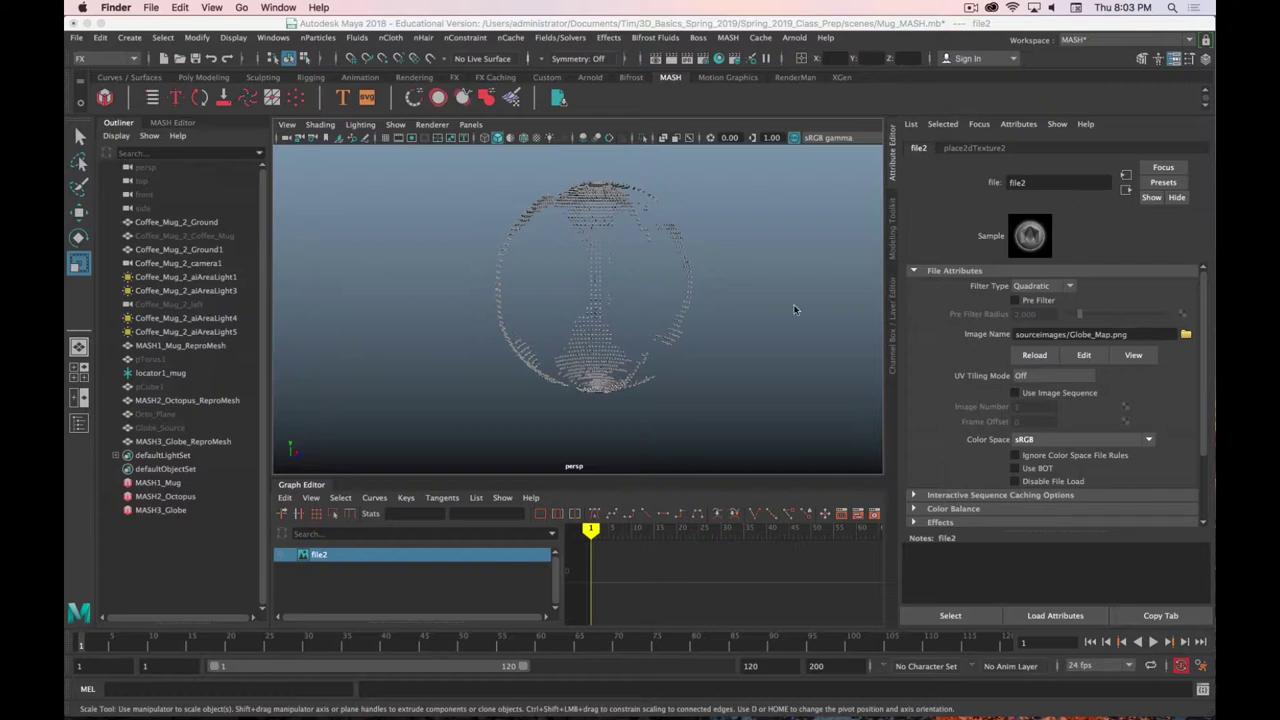
# Set Globe_Source as MASH3_Globe_Visibility's Map Helper and orbit to check the continent shapes
pyautogui.click(160, 510)
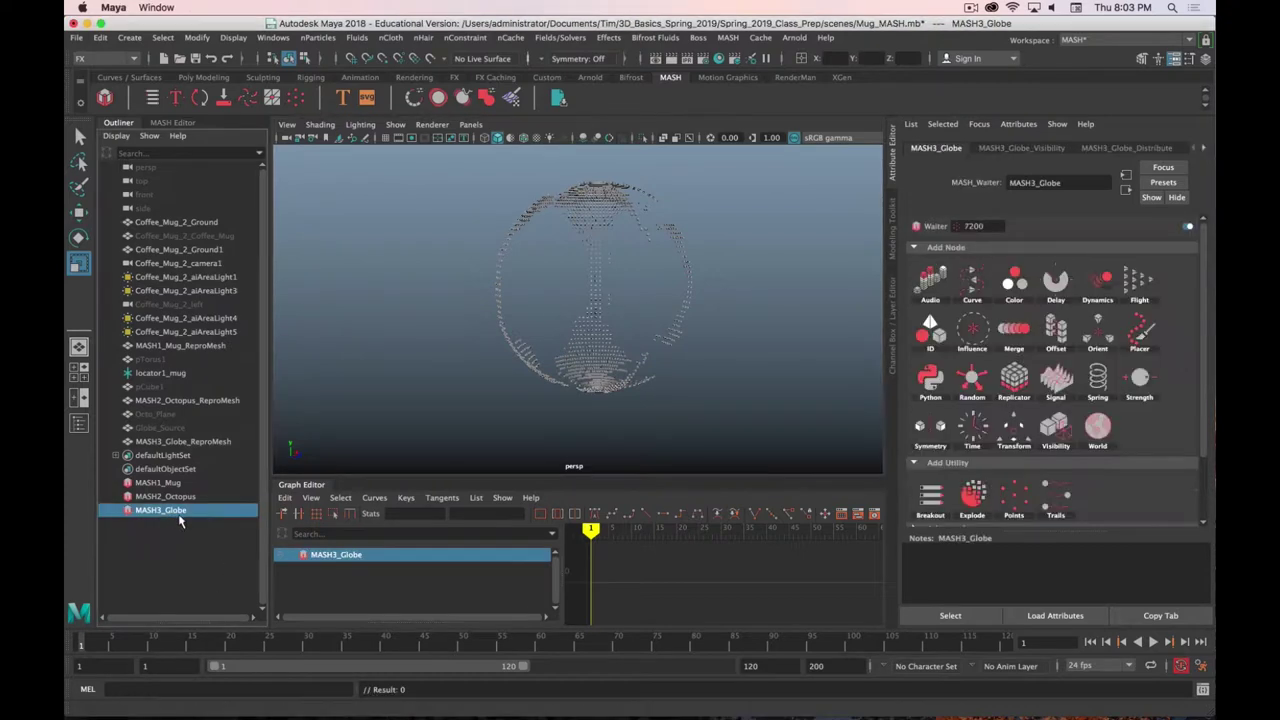
pyautogui.click(1040, 150)
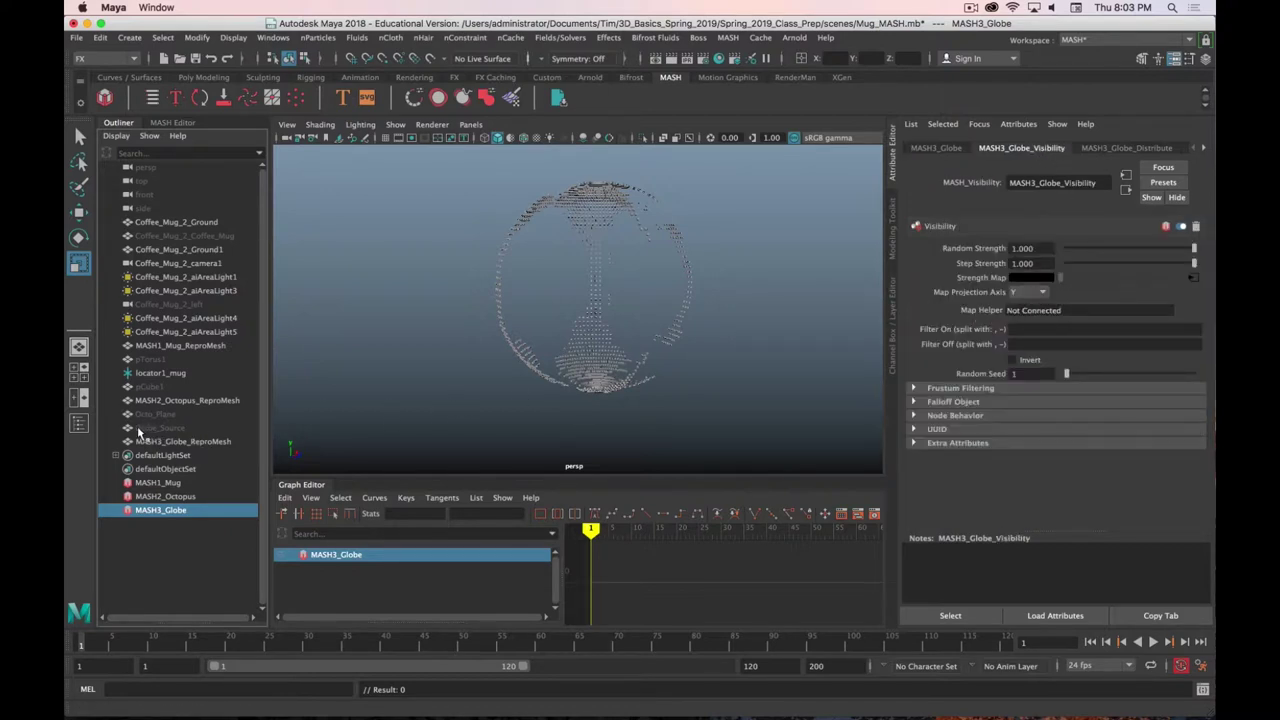
pyautogui.moveTo(150, 432); pyautogui.dragTo(1050, 315, button='middle')
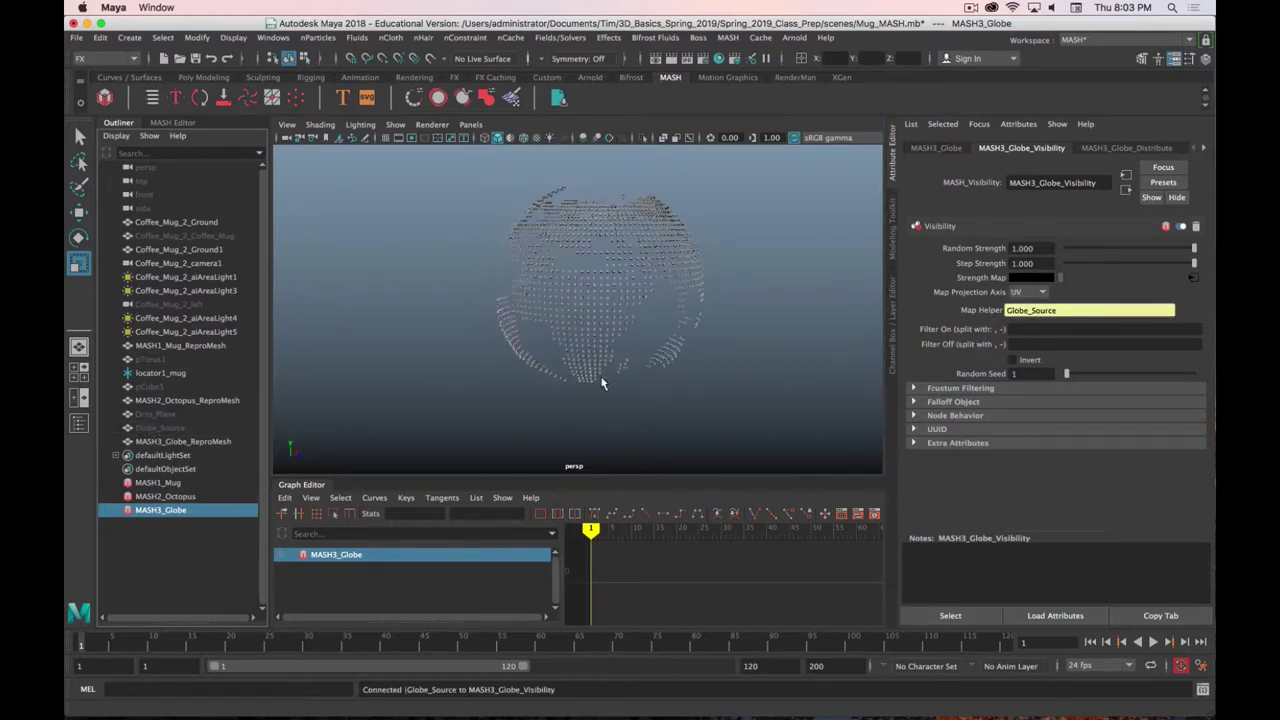
pyautogui.keyDown('alt'); pyautogui.moveTo(531, 366); pyautogui.dragTo(634, 333); pyautogui.keyUp('alt')
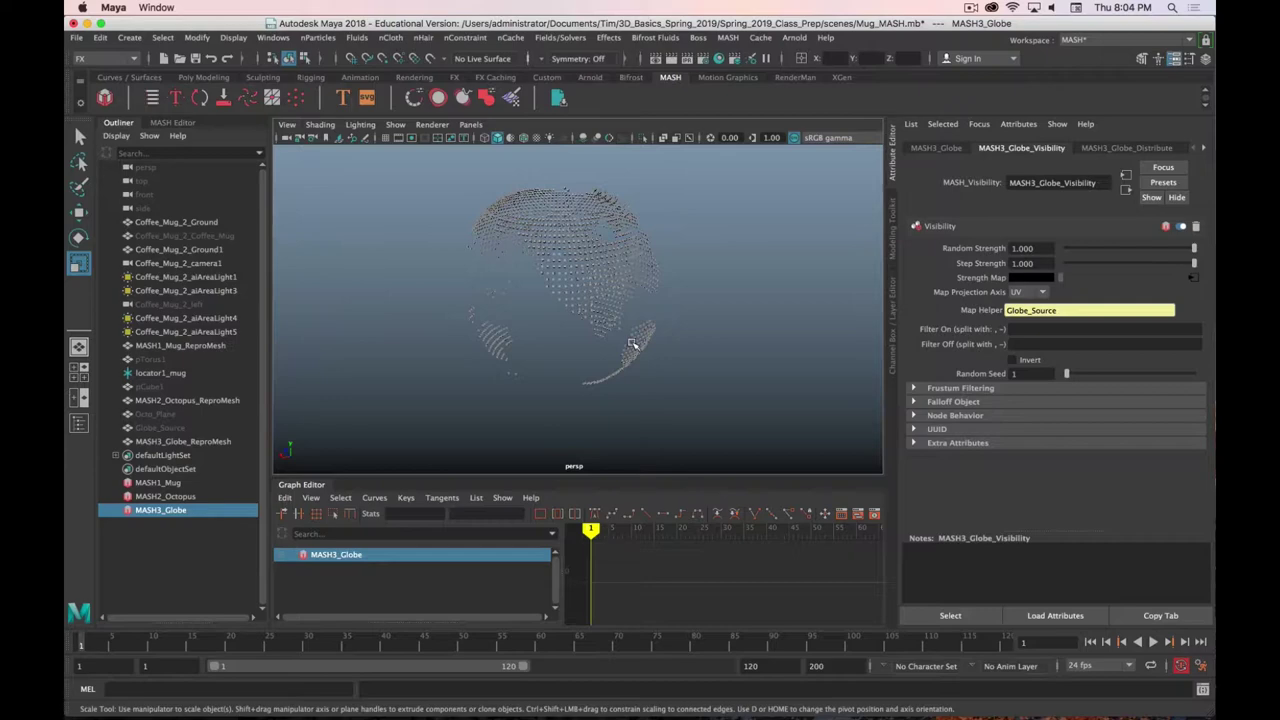
pyautogui.scroll(5, 593, 357)
pyautogui.keyDown('alt'); pyautogui.moveTo(560, 349); pyautogui.dragTo(572, 397); pyautogui.keyUp('alt')
pyautogui.scroll(-5, 570, 398)
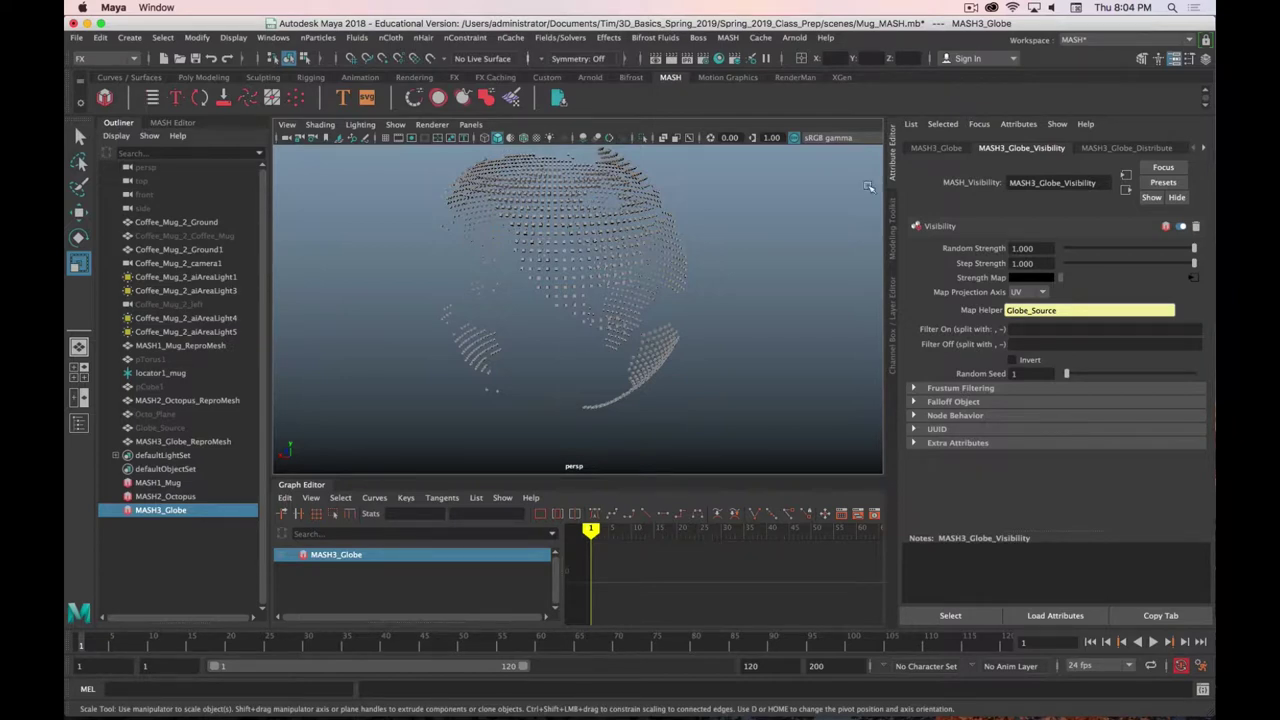
pyautogui.click(1130, 148)
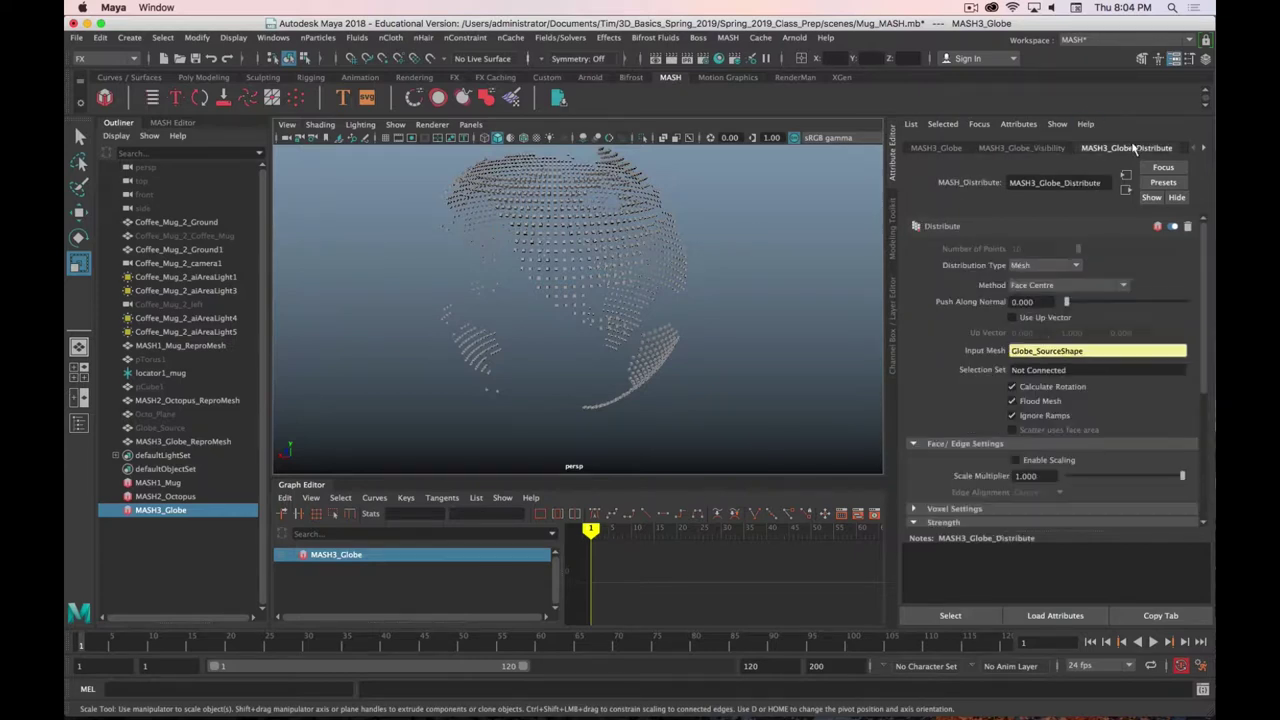
pyautogui.press('super+period')
# Create a new polygon sphere from the shelf and zoom in close to it
pyautogui.click(203, 78)
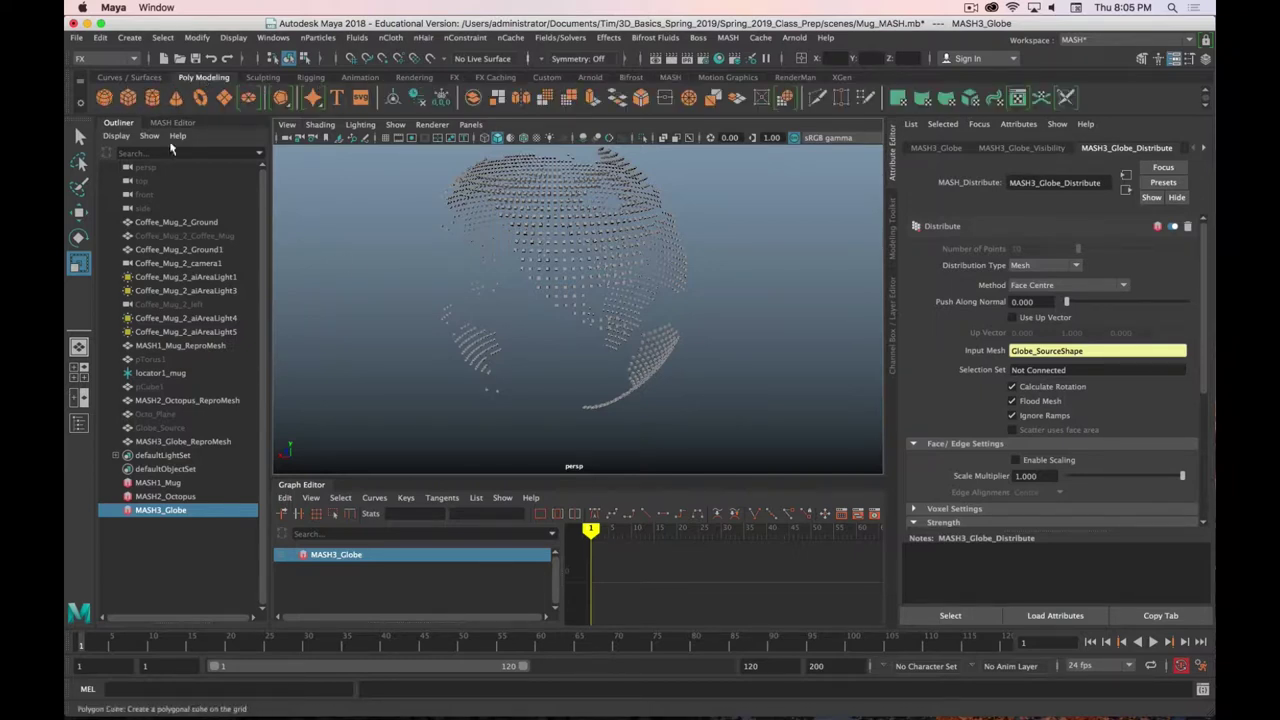
pyautogui.click(104, 97)
pyautogui.scroll(5, 608, 326)
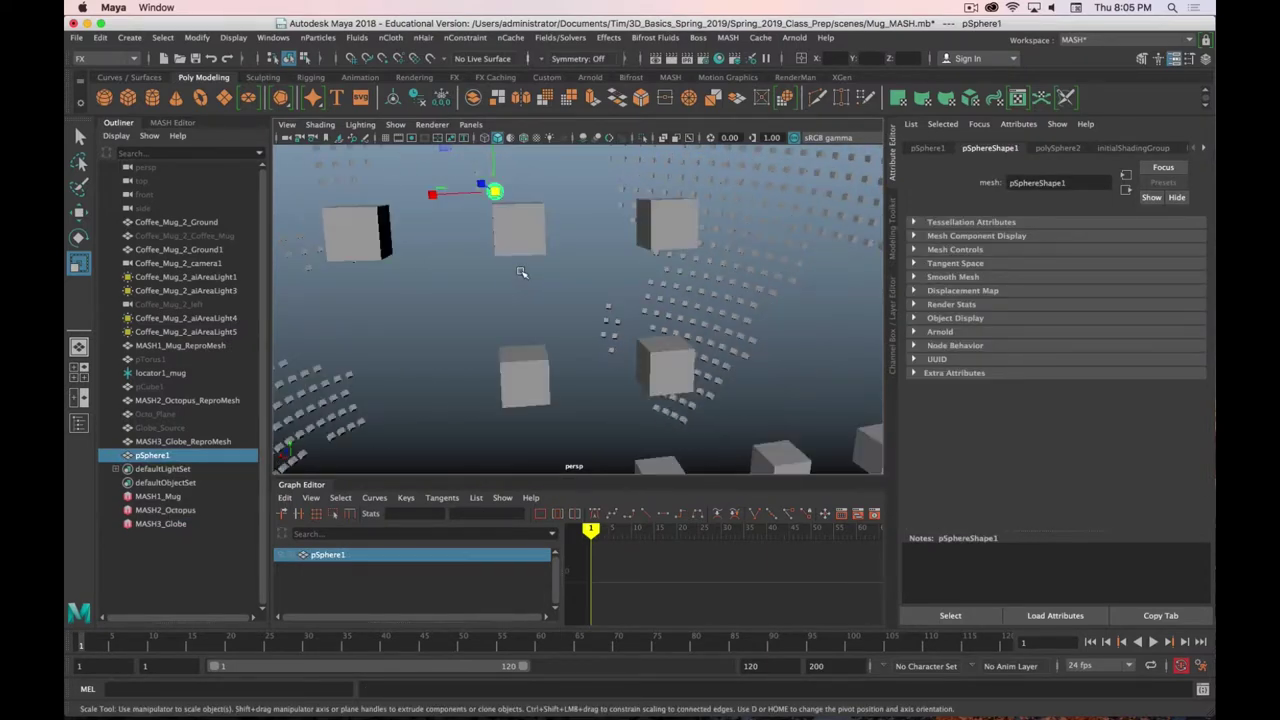
pyautogui.scroll(3, 531, 266)
pyautogui.keyDown('alt'); pyautogui.moveTo(531, 266); pyautogui.dragTo(790, 470); pyautogui.keyUp('alt')
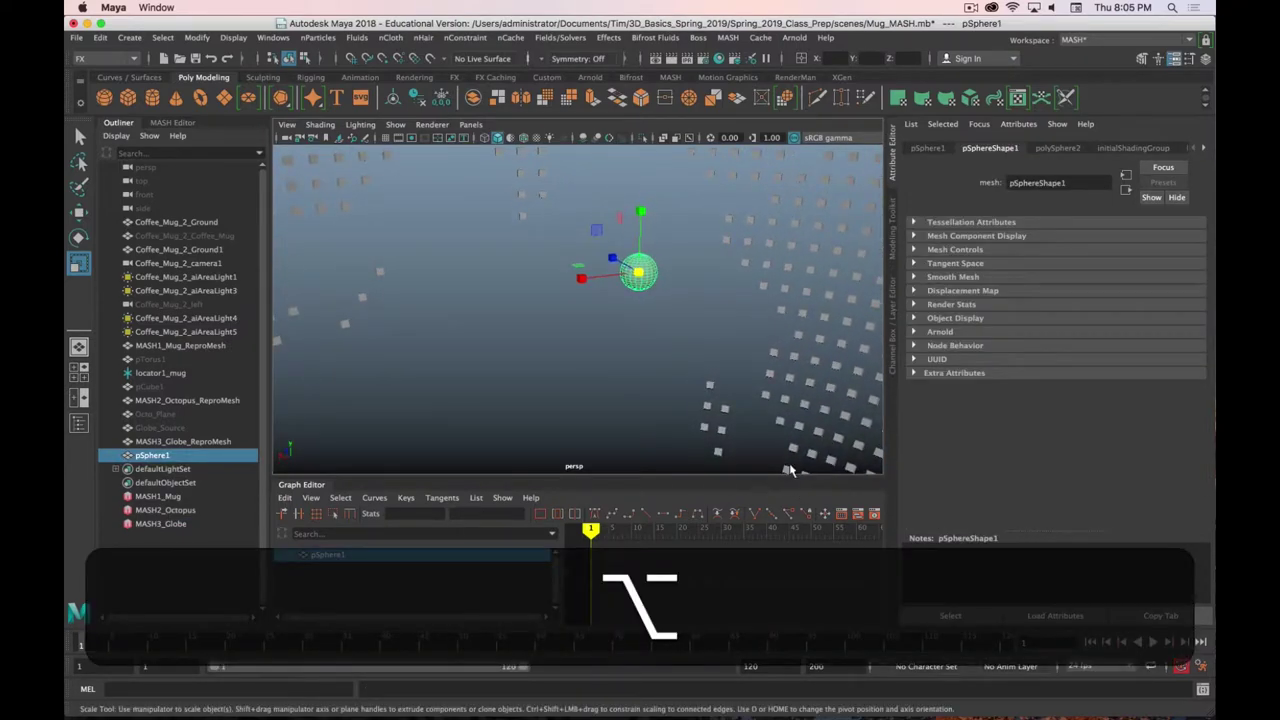
# Expand the polySphere inputs in the Channel Box, set axis subdivisions to 6, and preview it smoothed
pyautogui.click(896, 350)
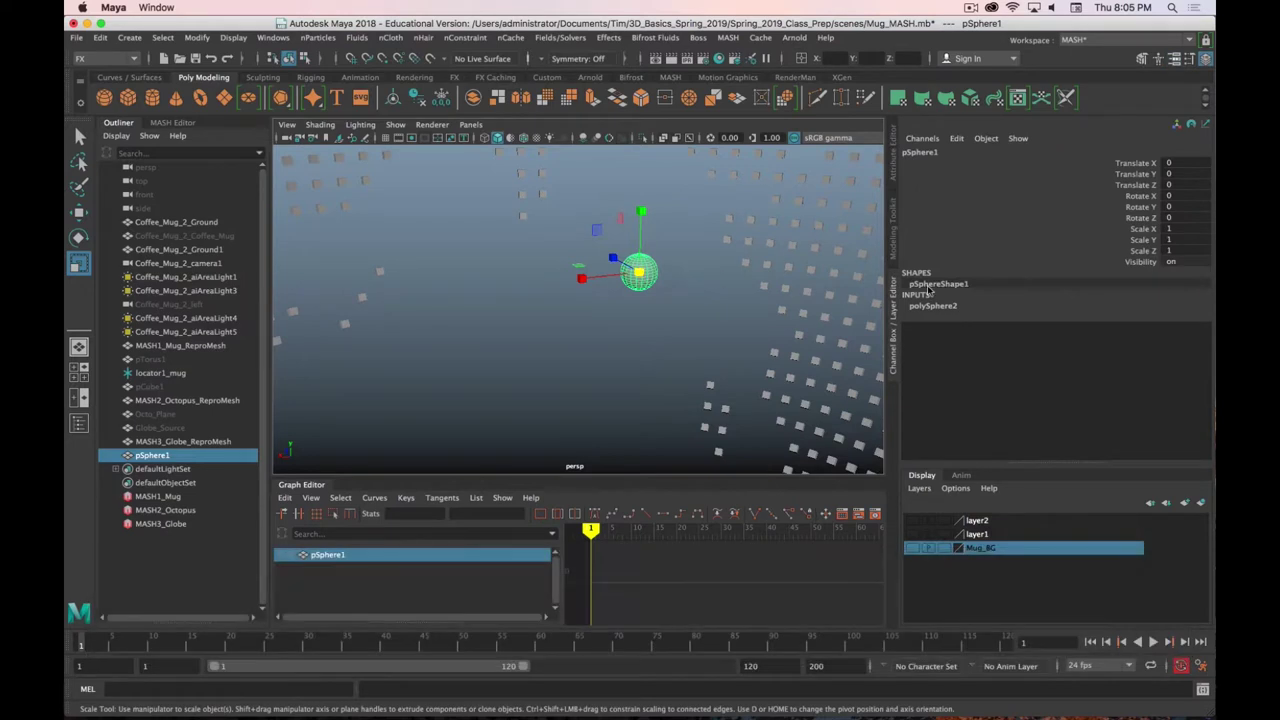
pyautogui.click(930, 306)
pyautogui.doubleClick(1195, 328)
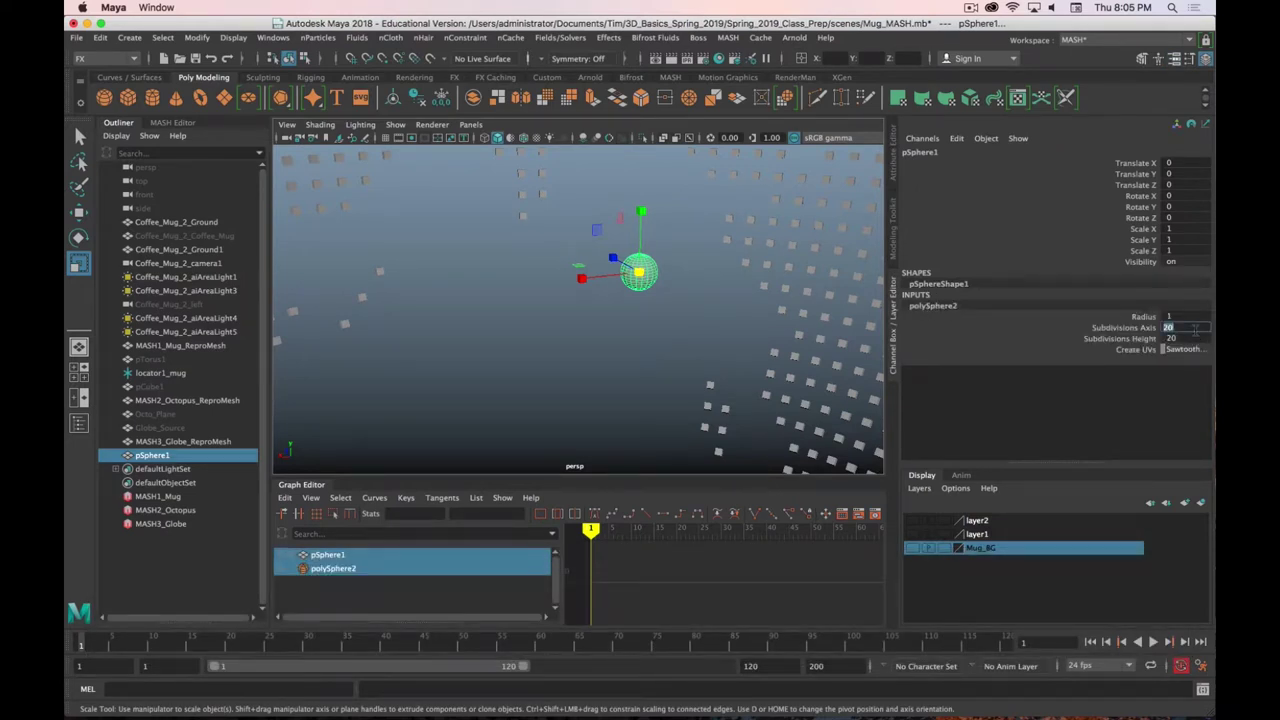
pyautogui.write('6')
pyautogui.press('Return')
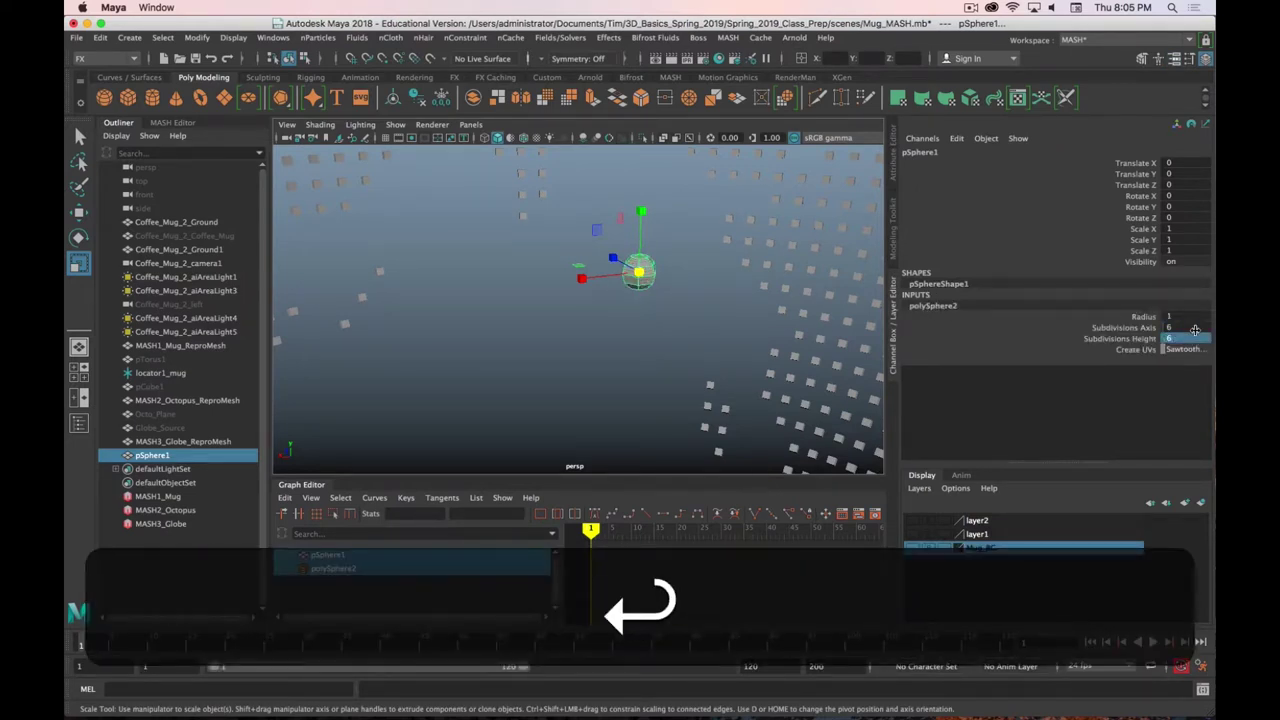
pyautogui.press('3')
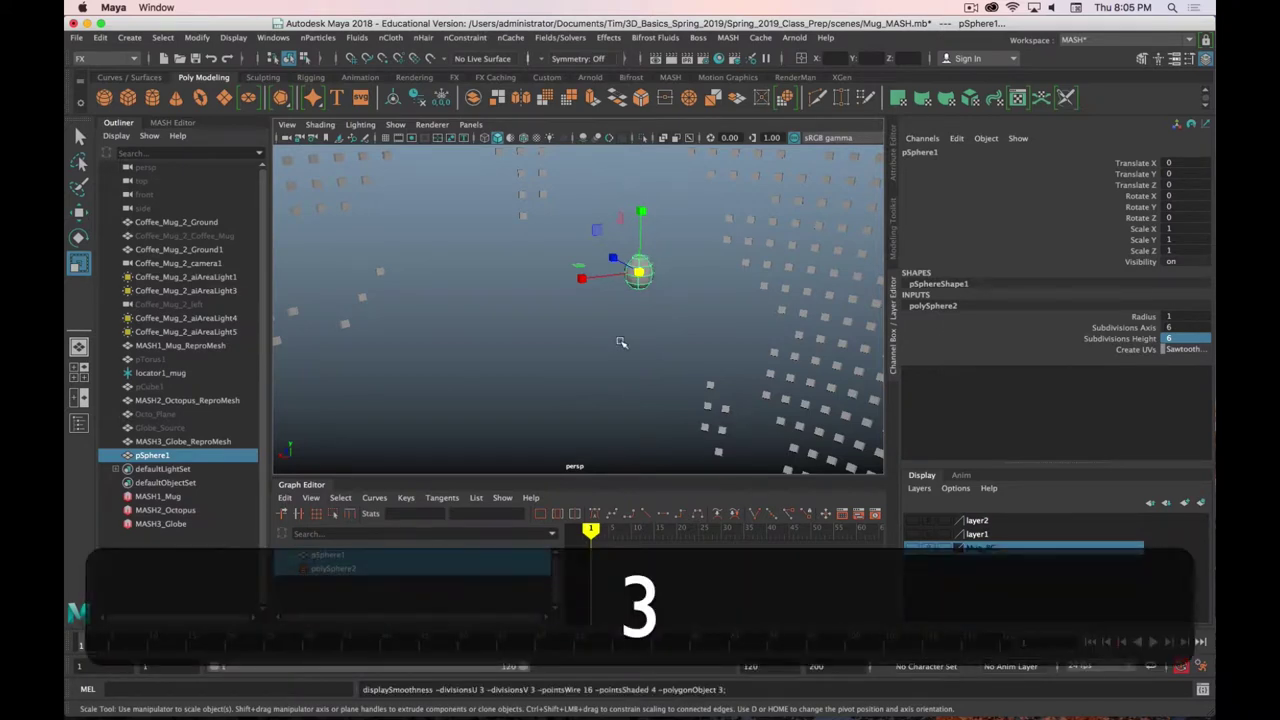
pyautogui.keyDown('alt'); pyautogui.moveTo(640, 314); pyautogui.dragTo(745, 313); pyautogui.keyUp('alt')
pyautogui.keyDown('alt'); pyautogui.moveTo(677, 349); pyautogui.dragTo(739, 339); pyautogui.keyUp('alt')
# Set the sphere's height subdivisions to 4 and axis subdivisions to 8, then view the whole globe
pyautogui.click(1170, 338)
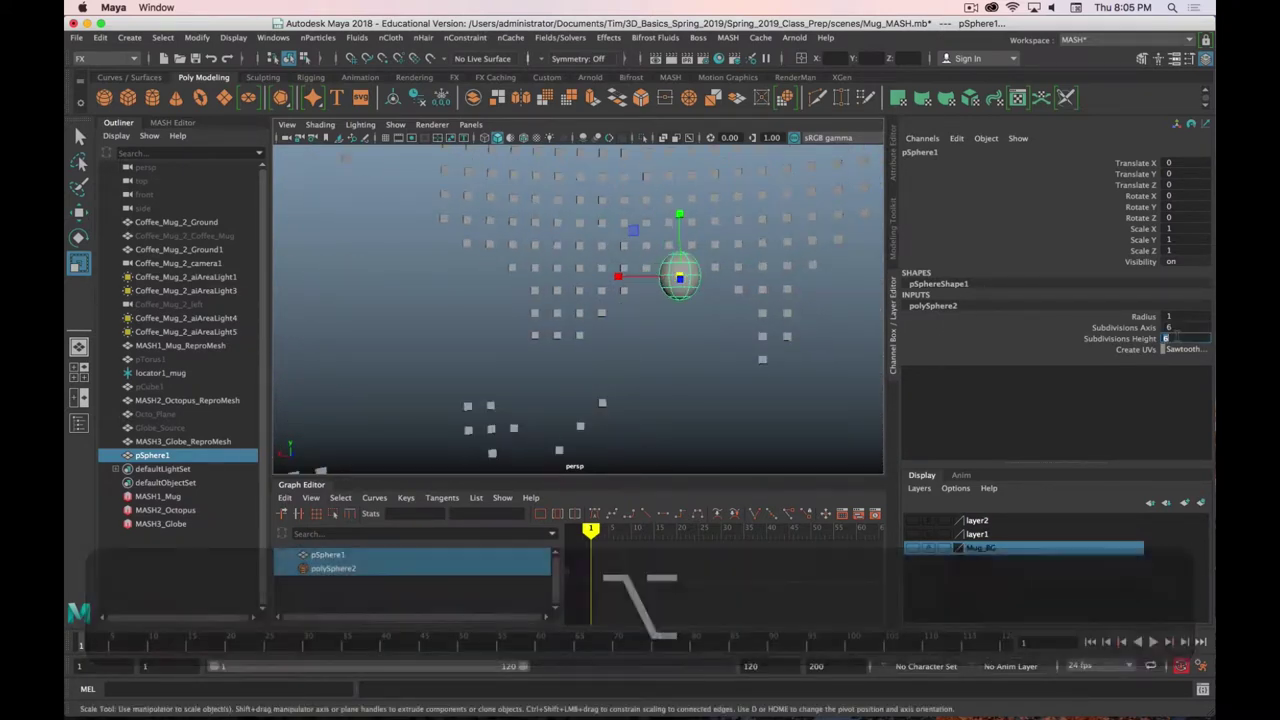
pyautogui.write('4')
pyautogui.press('Return')
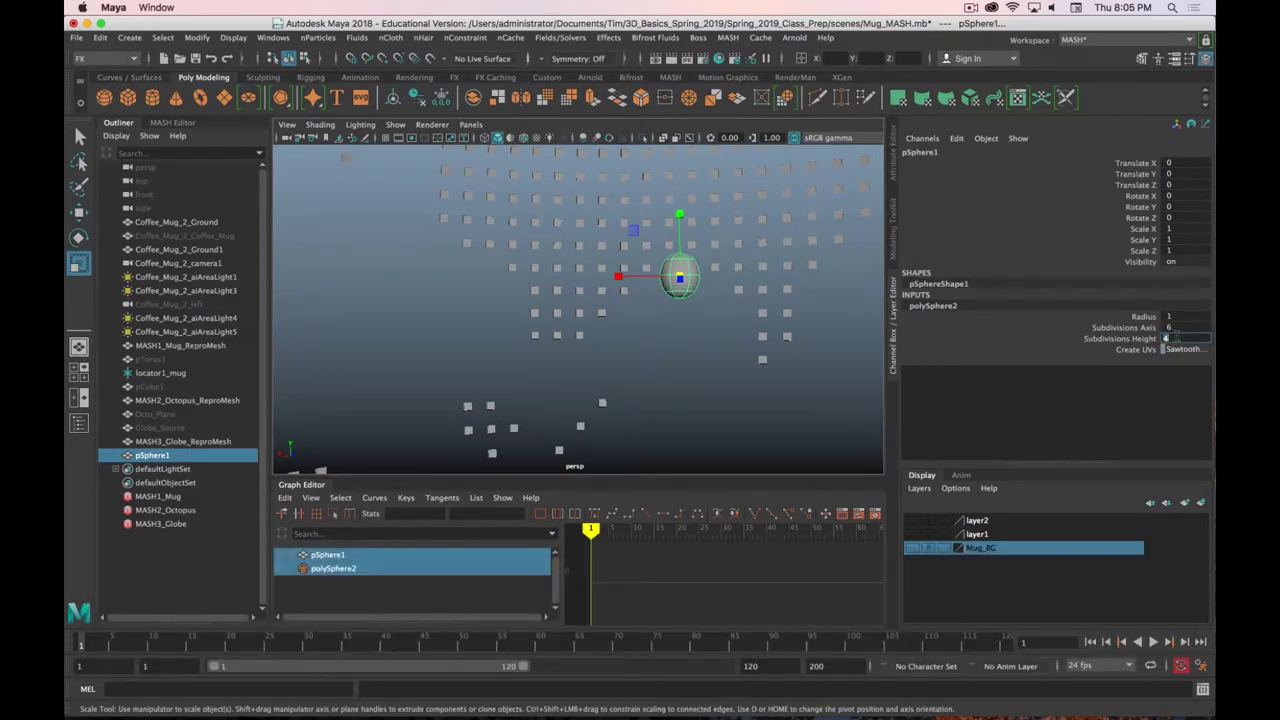
pyautogui.press('ctrl')
pyautogui.click(1168, 327)
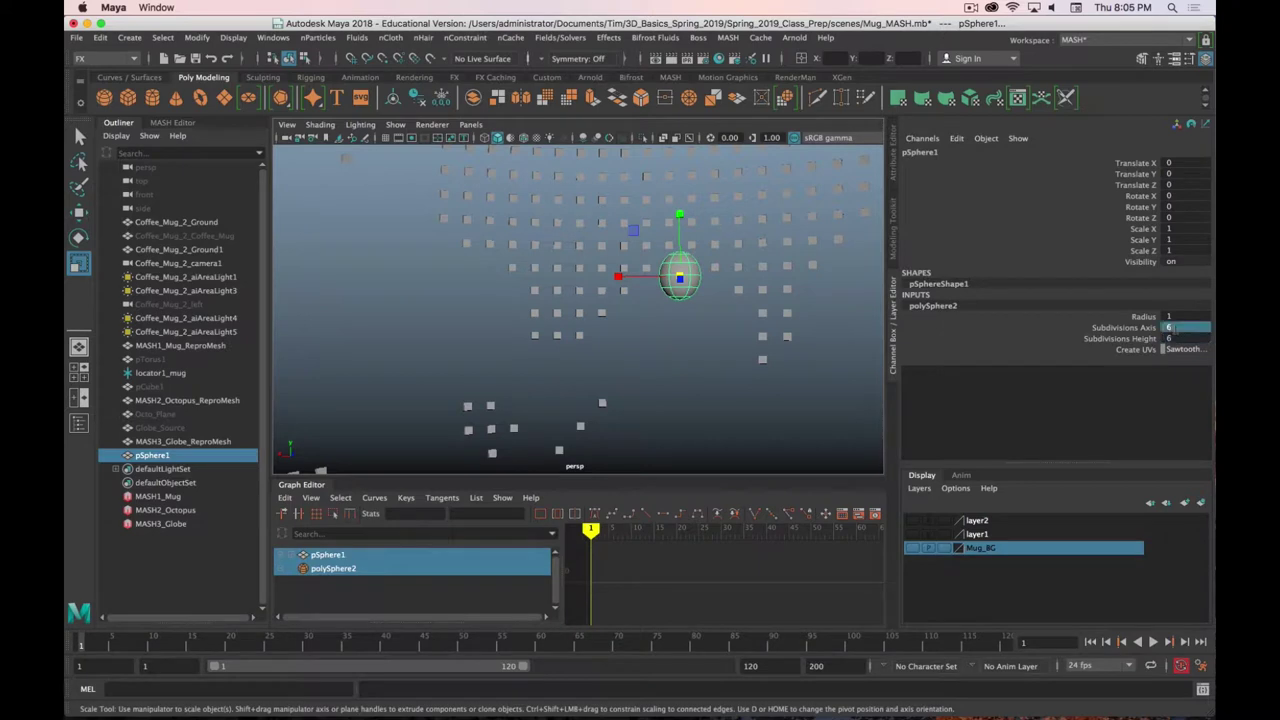
pyautogui.write('8')
pyautogui.press('Return')
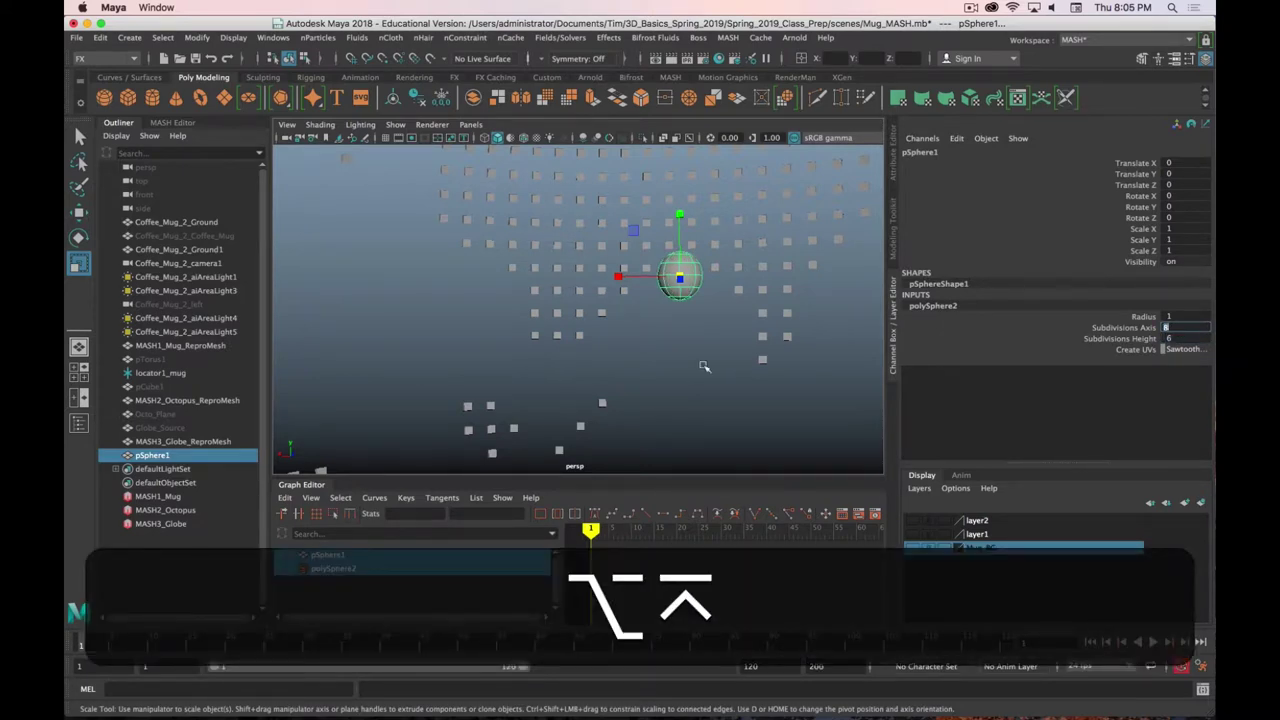
pyautogui.keyDown('alt'); pyautogui.moveTo(700, 366); pyautogui.dragTo(723, 349); pyautogui.keyUp('alt')
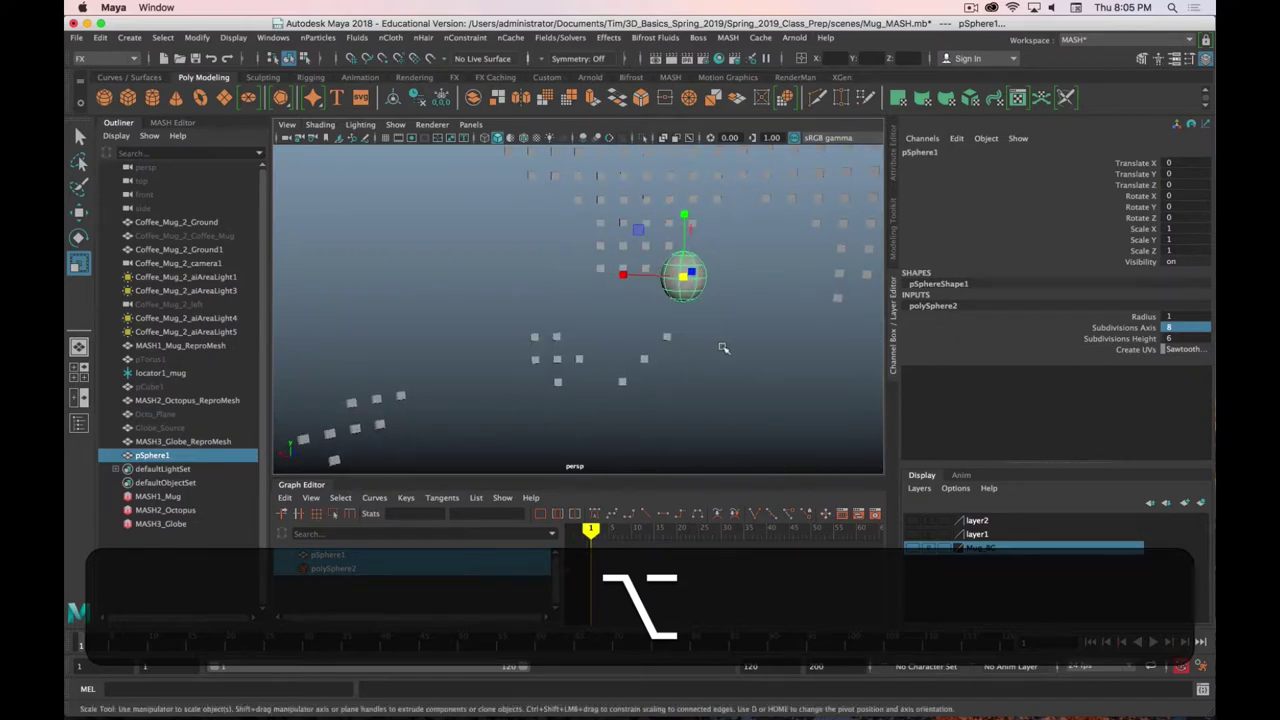
pyautogui.scroll(4, 723, 349)
pyautogui.scroll(2, 643, 349)
pyautogui.scroll(-2, 643, 349)
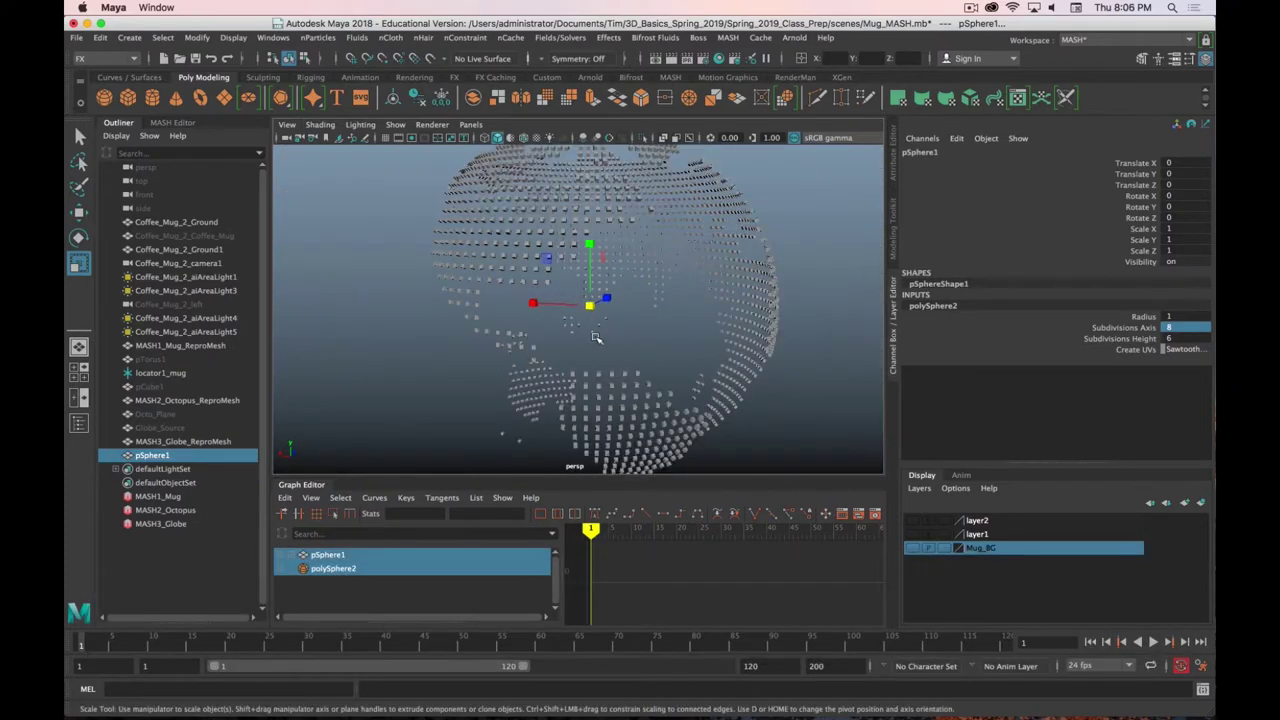
pyautogui.keyDown('alt'); pyautogui.moveTo(597, 339); pyautogui.dragTo(586, 337); pyautogui.keyUp('alt')
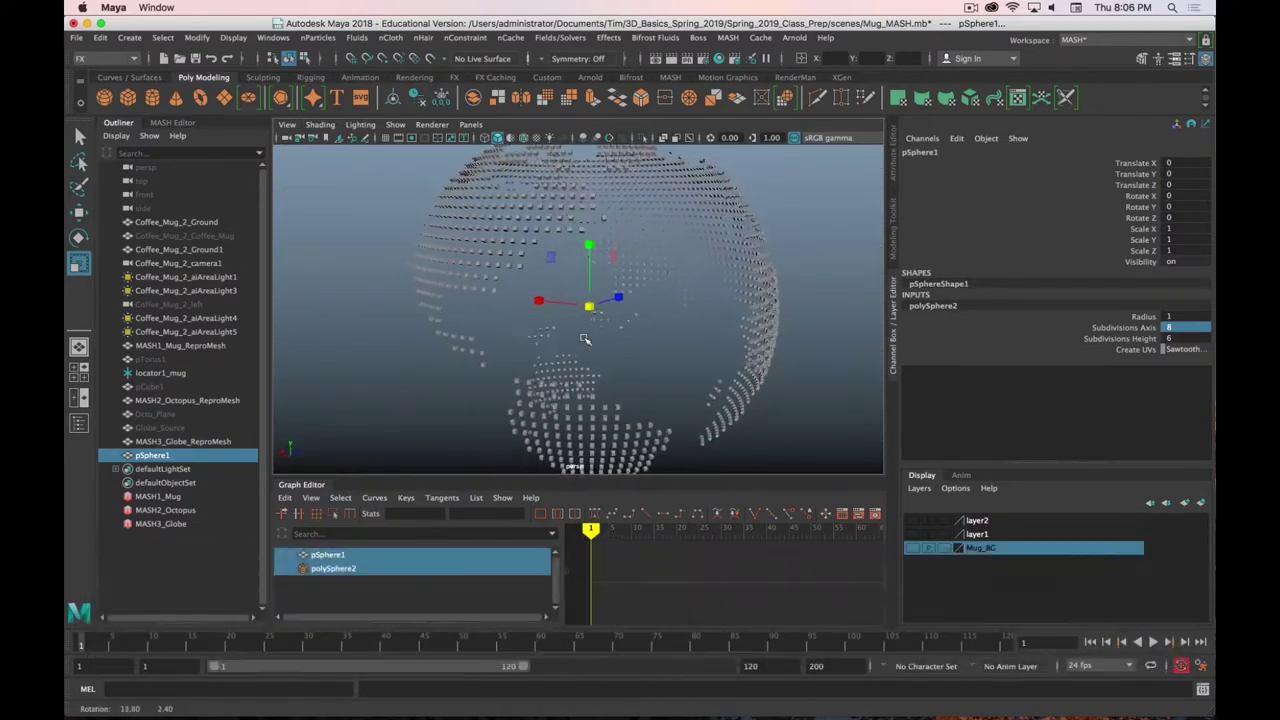
# Rename pSphere1 to Dot in the Outliner and leave it selected
pyautogui.click(148, 455)
pyautogui.doubleClick(152, 456)
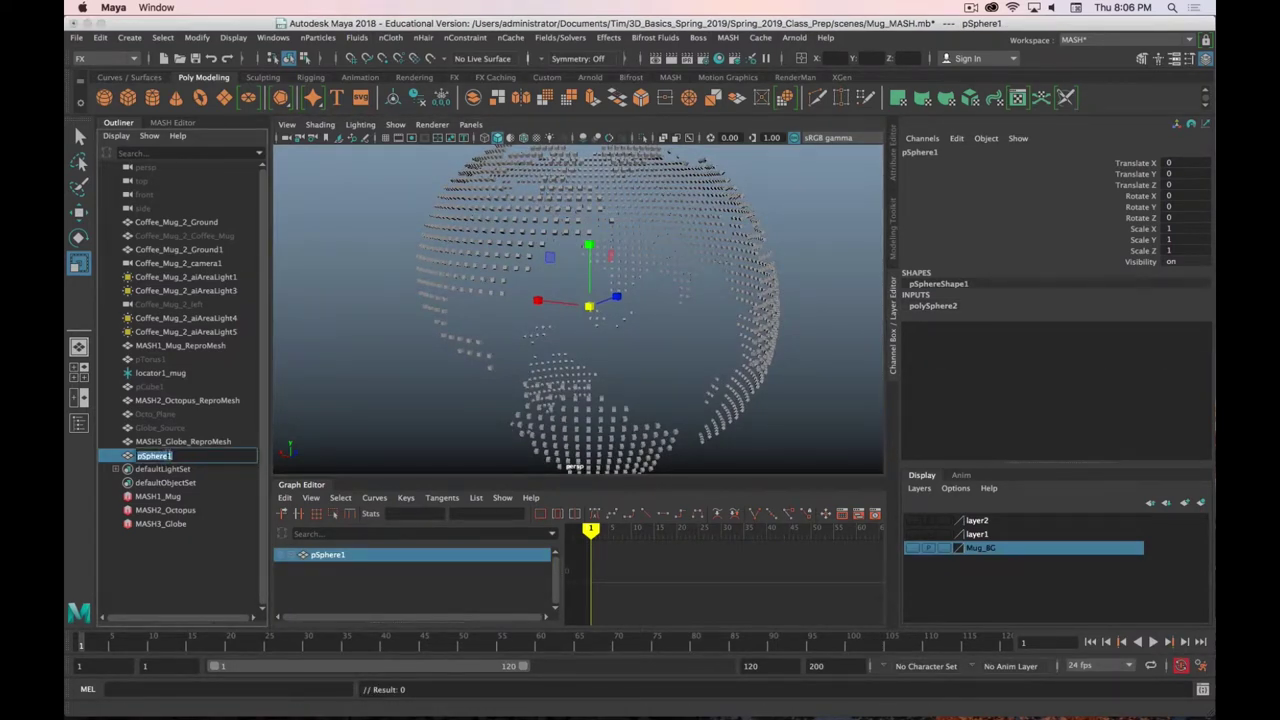
pyautogui.write('Dot')
pyautogui.press('Return')
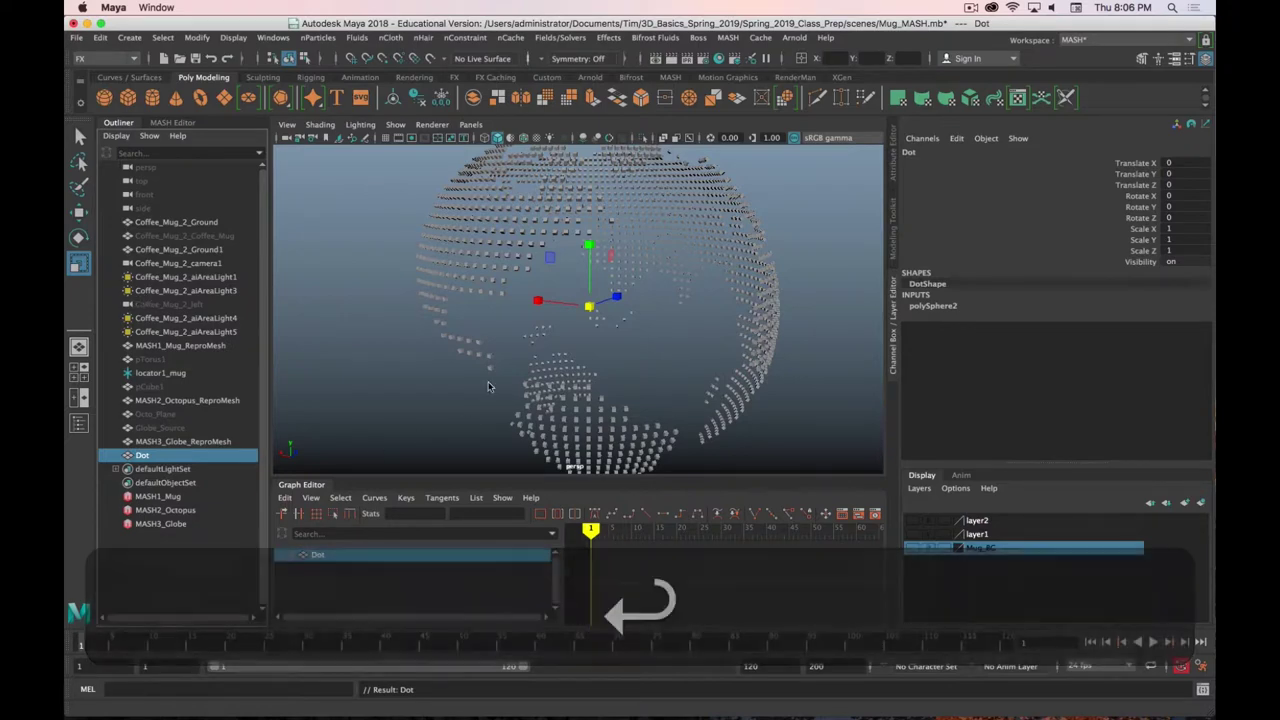
pyautogui.scroll(3, 490, 382)
pyautogui.scroll(3, 566, 331)
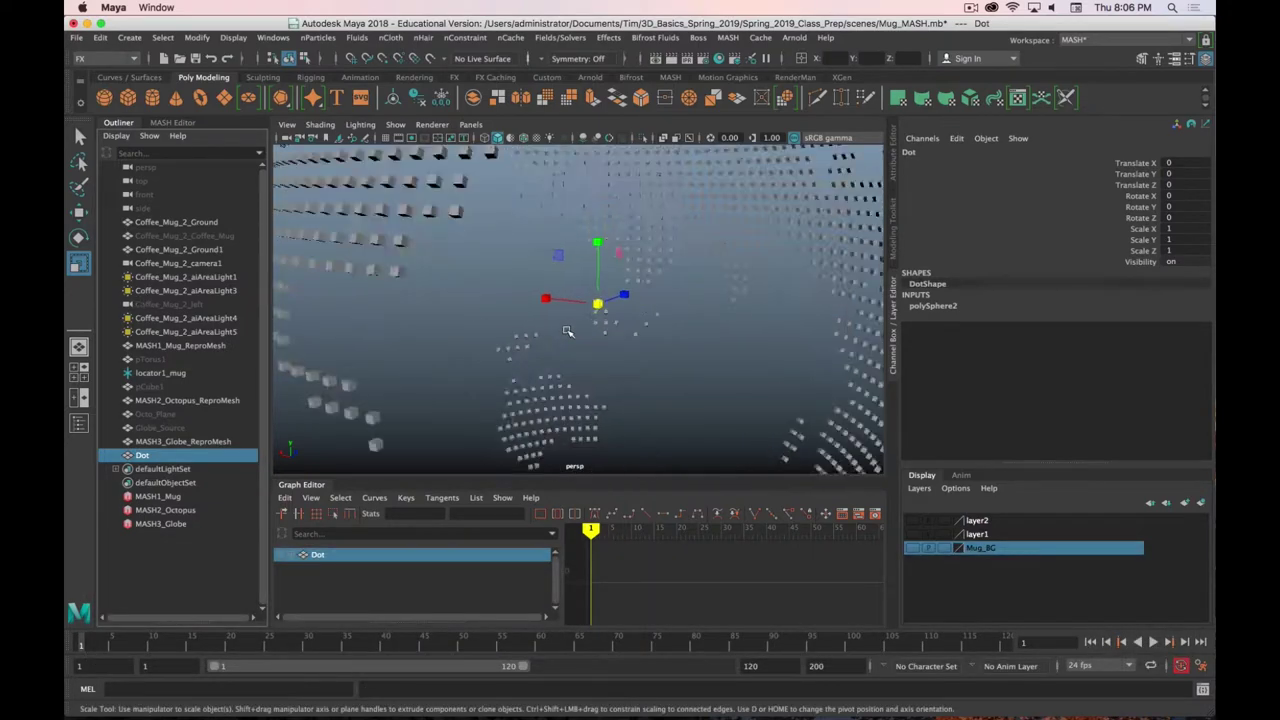
pyautogui.scroll(-5, 566, 331)
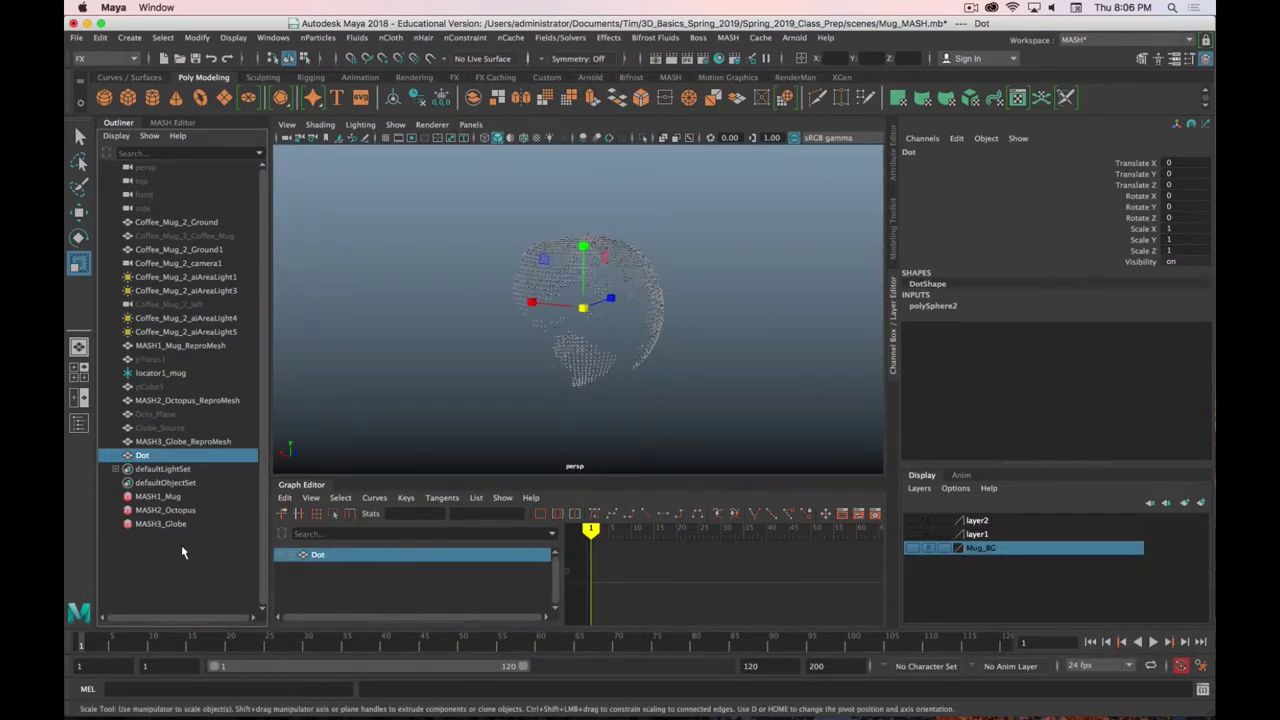
pyautogui.click(182, 552)
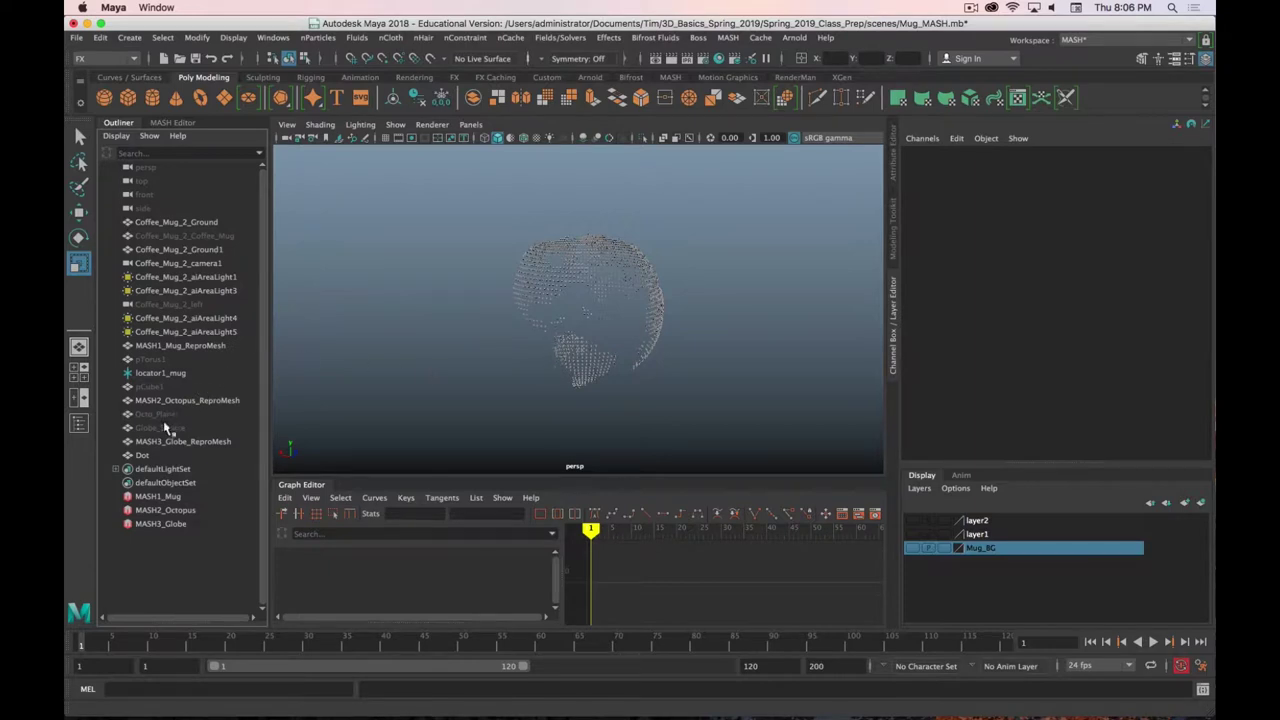
pyautogui.click(142, 456)
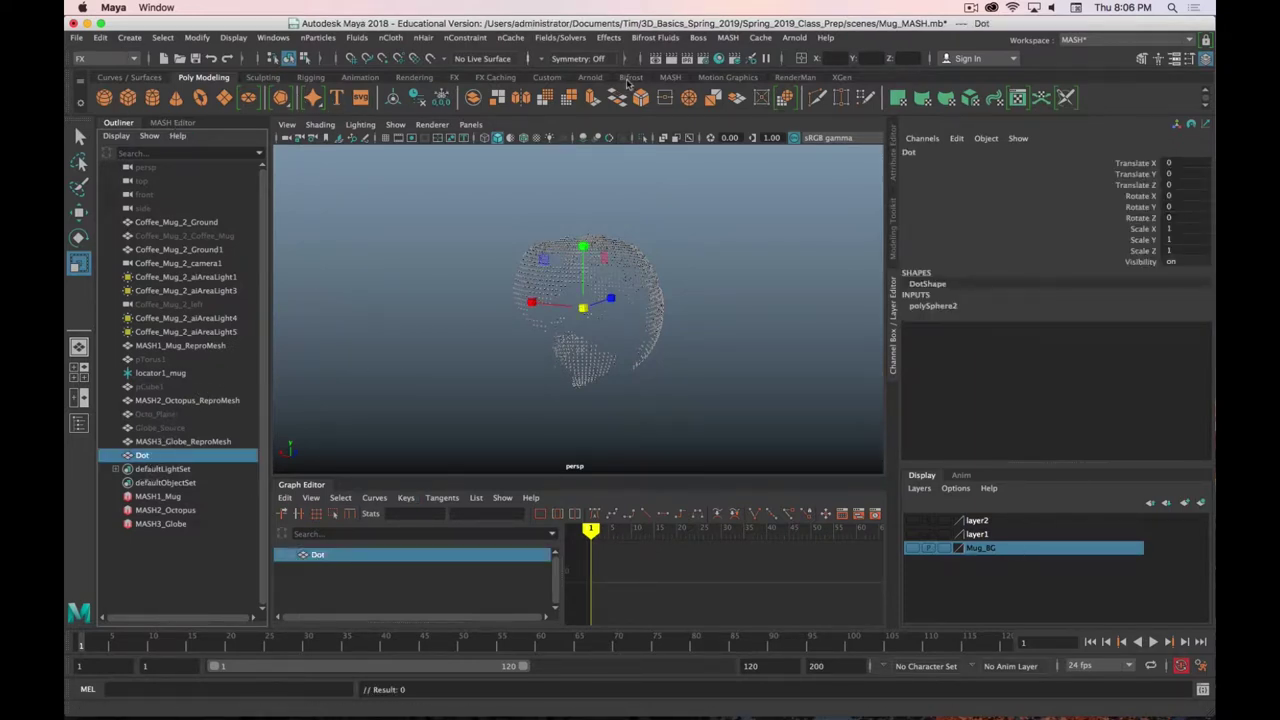
# Create a MASH network from Dot with Mesh distribution using Globe_Source as the input mesh
pyautogui.click(670, 77)
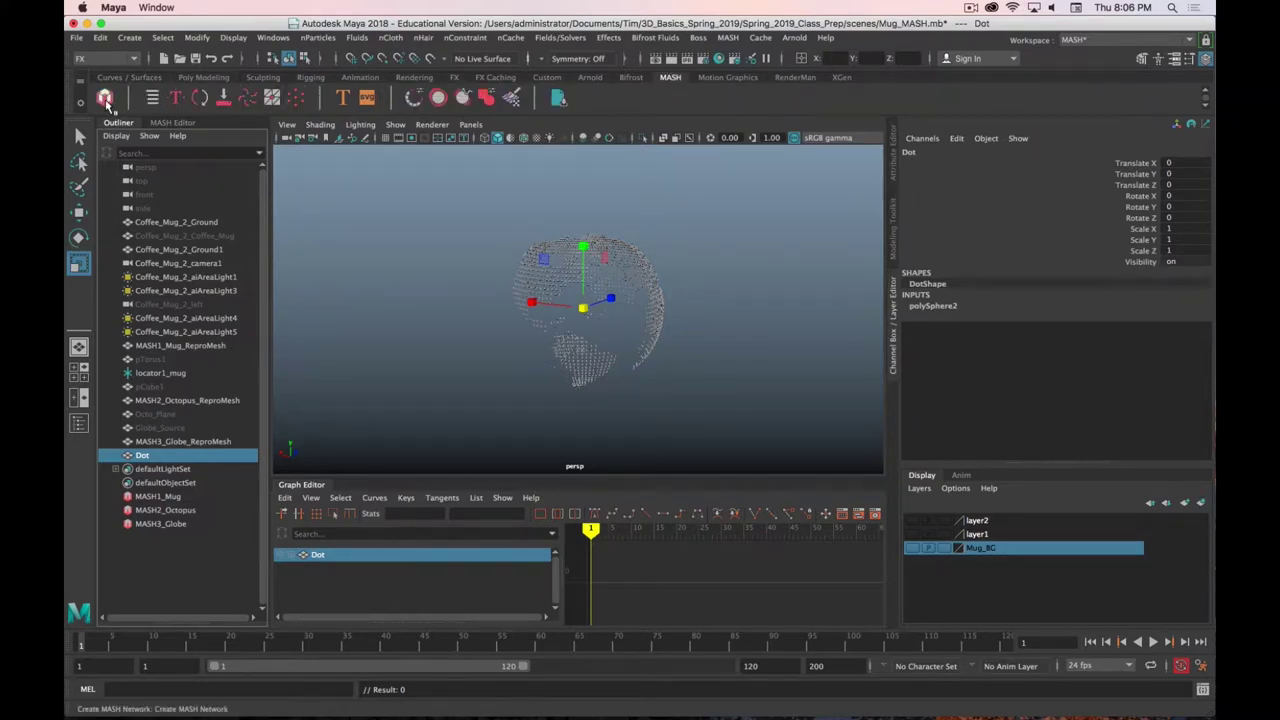
pyautogui.click(104, 97)
pyautogui.click(892, 156)
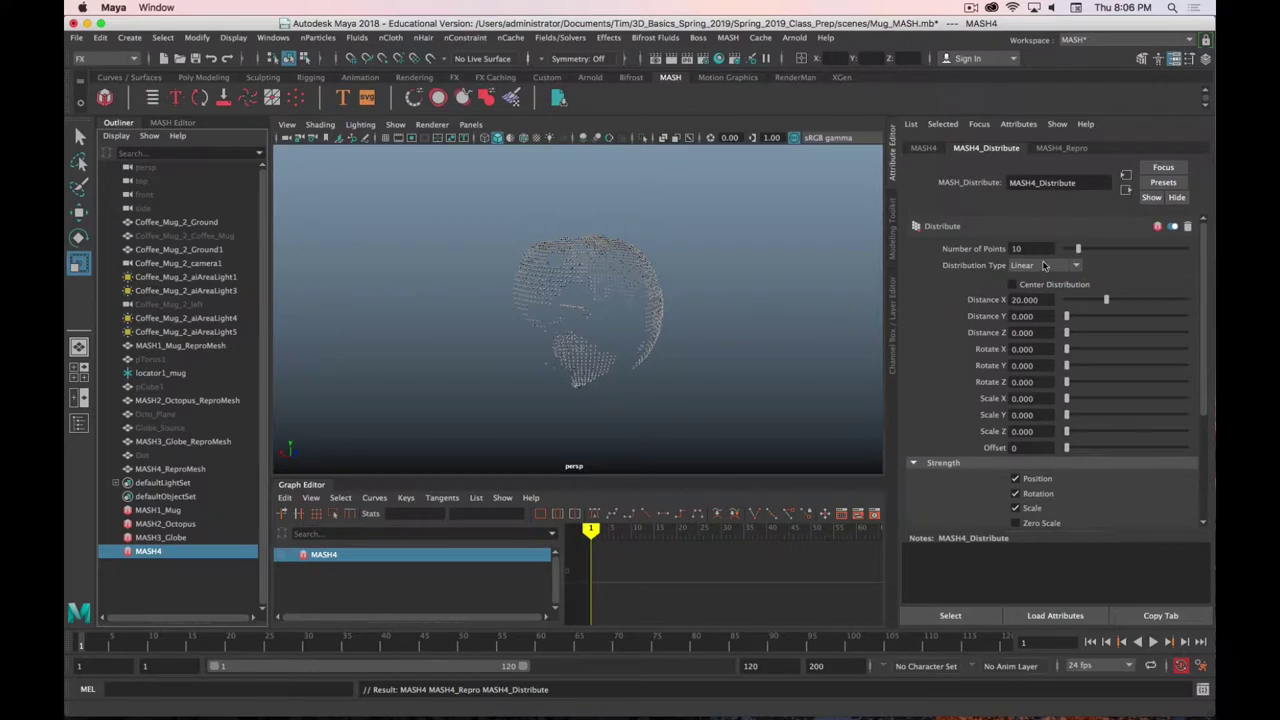
pyautogui.click(1043, 265)
pyautogui.click(1051, 324)
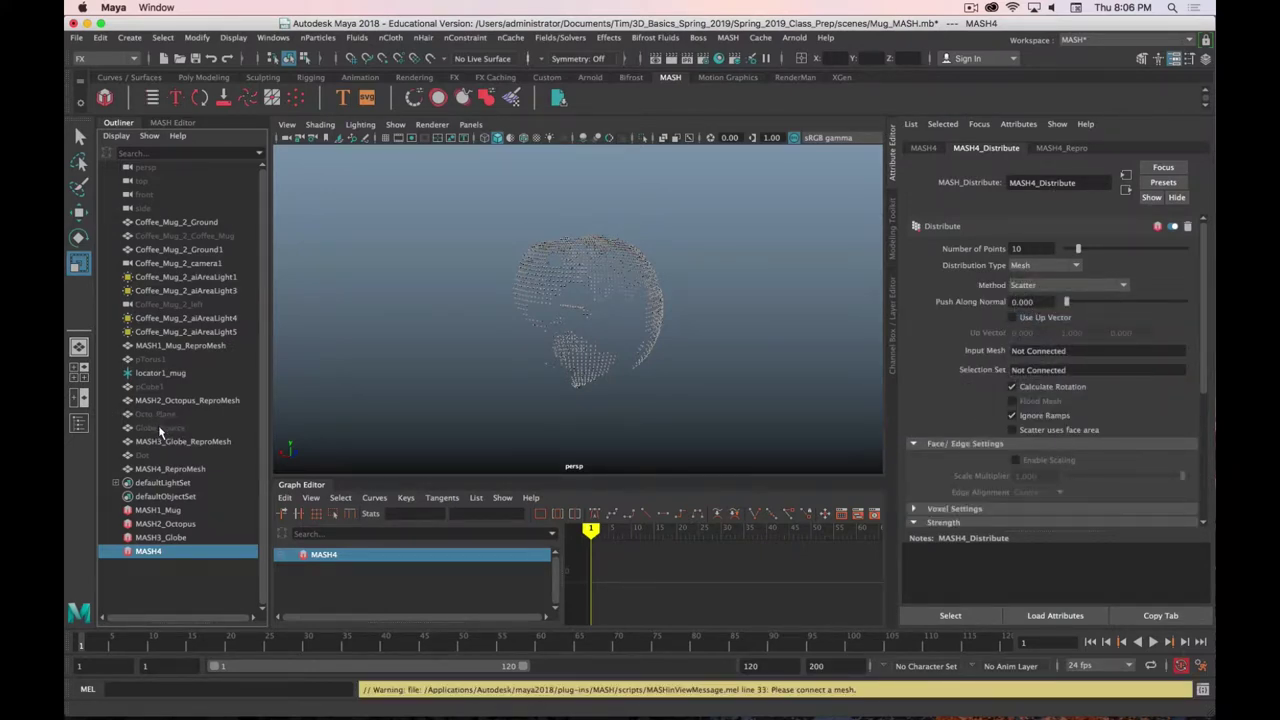
pyautogui.moveTo(158, 428); pyautogui.dragTo(1055, 352, button='middle')
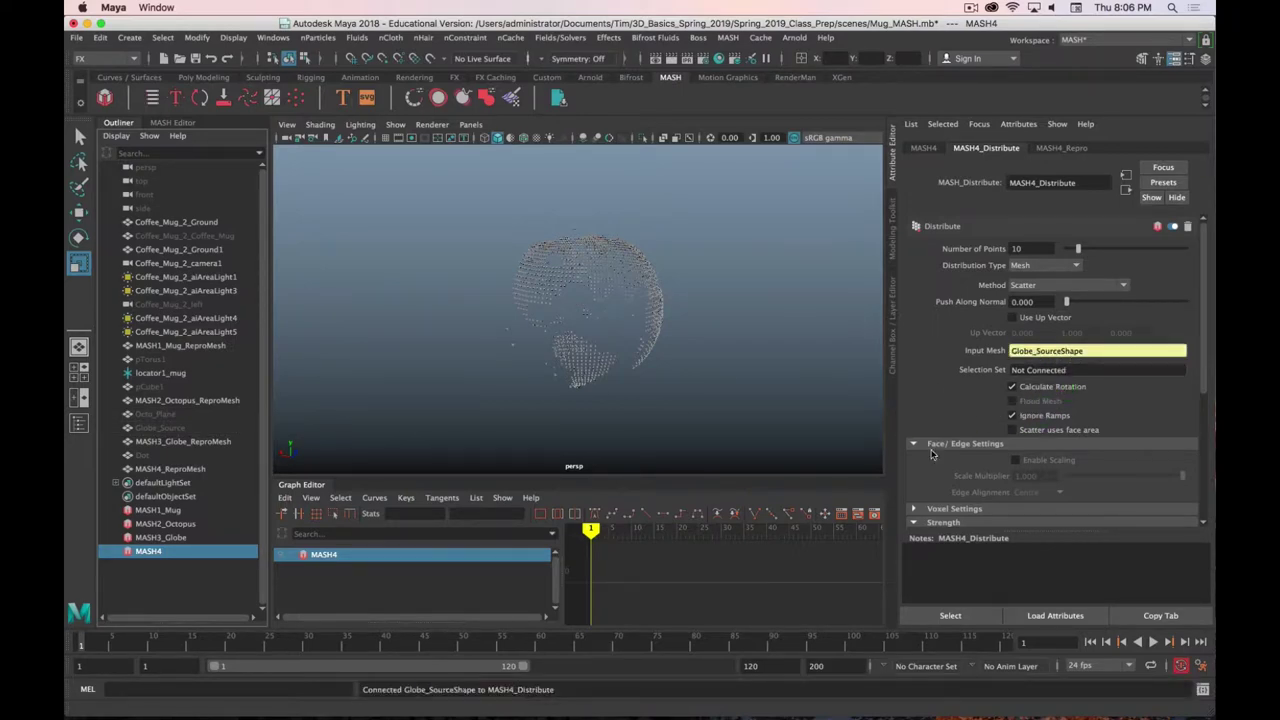
# Keep the Scatter distribution method and raise the number of points to 58
pyautogui.scroll(6, 675, 378)
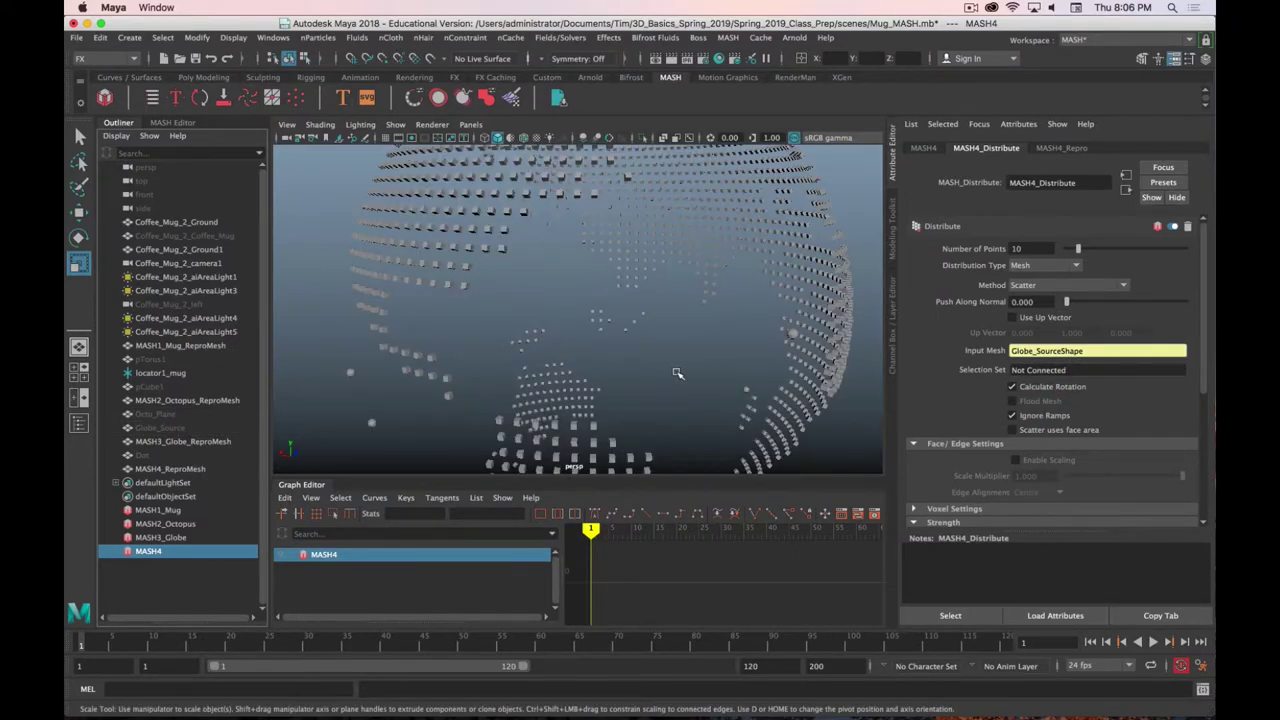
pyautogui.scroll(-3, 677, 373)
pyautogui.scroll(-1, 993, 327)
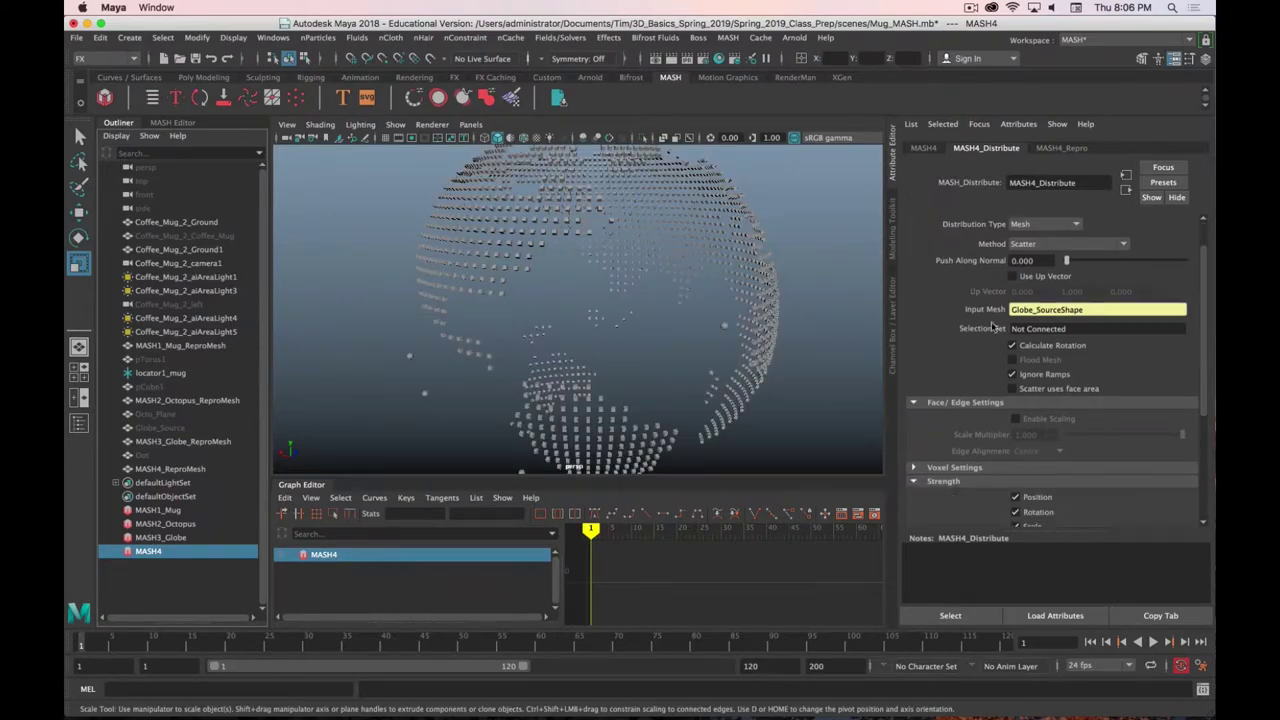
pyautogui.click(1049, 244)
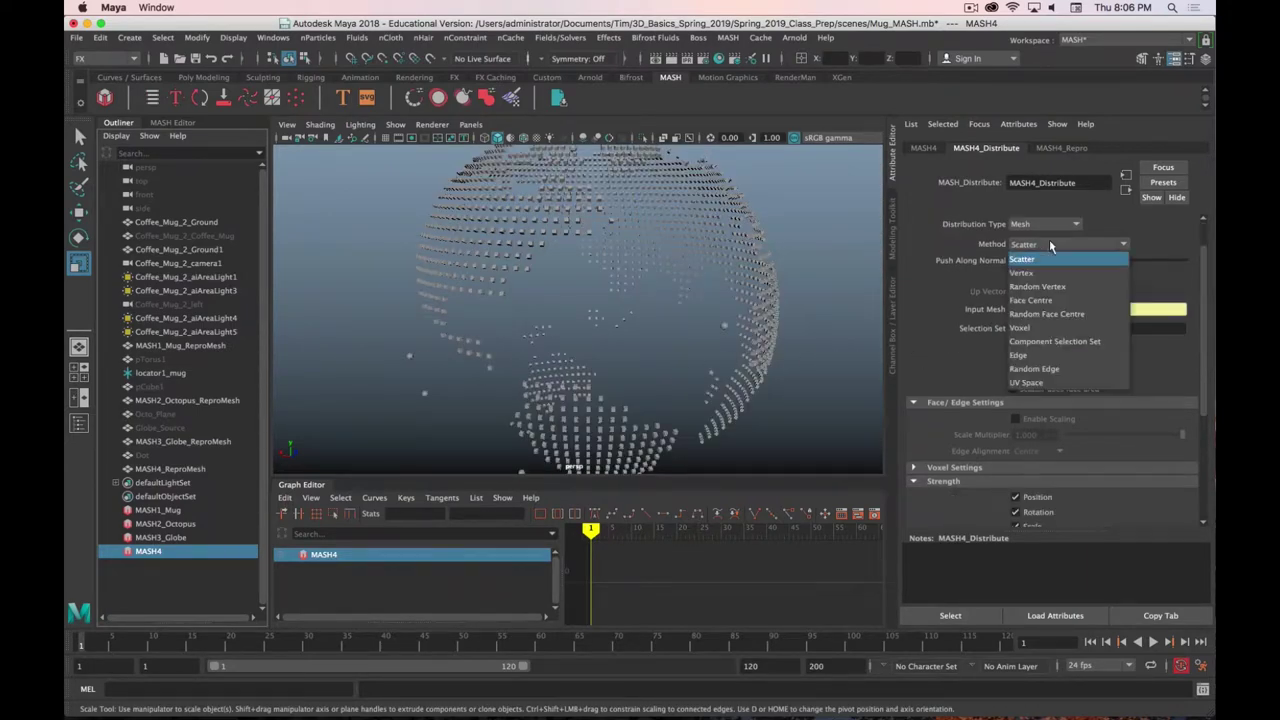
pyautogui.click(983, 243)
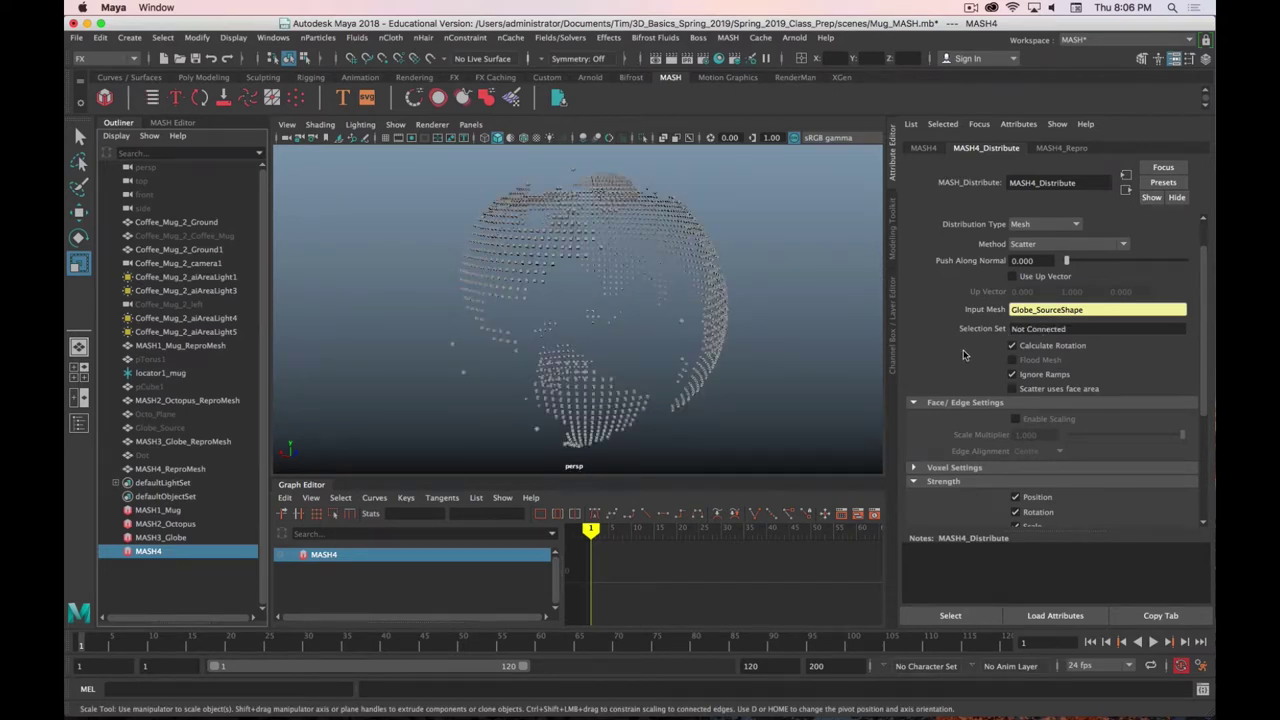
pyautogui.scroll(2, 996, 281)
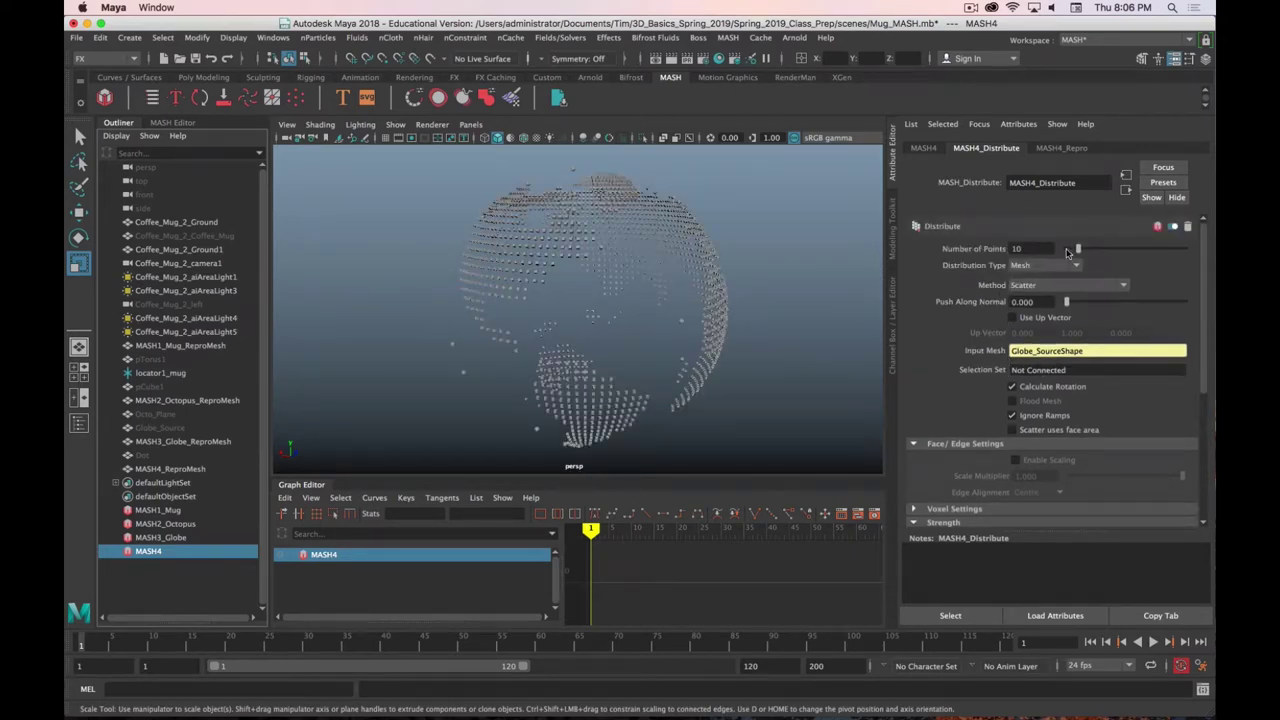
pyautogui.moveTo(1082, 250); pyautogui.dragTo(1136, 251)
pyautogui.keyDown('alt'); pyautogui.moveTo(720, 302); pyautogui.dragTo(707, 300); pyautogui.keyUp('alt')
pyautogui.keyDown('alt'); pyautogui.moveTo(707, 300); pyautogui.dragTo(431, 289, button='right'); pyautogui.keyUp('alt')
pyautogui.keyDown('alt'); pyautogui.moveTo(431, 289); pyautogui.dragTo(524, 314); pyautogui.keyUp('alt')
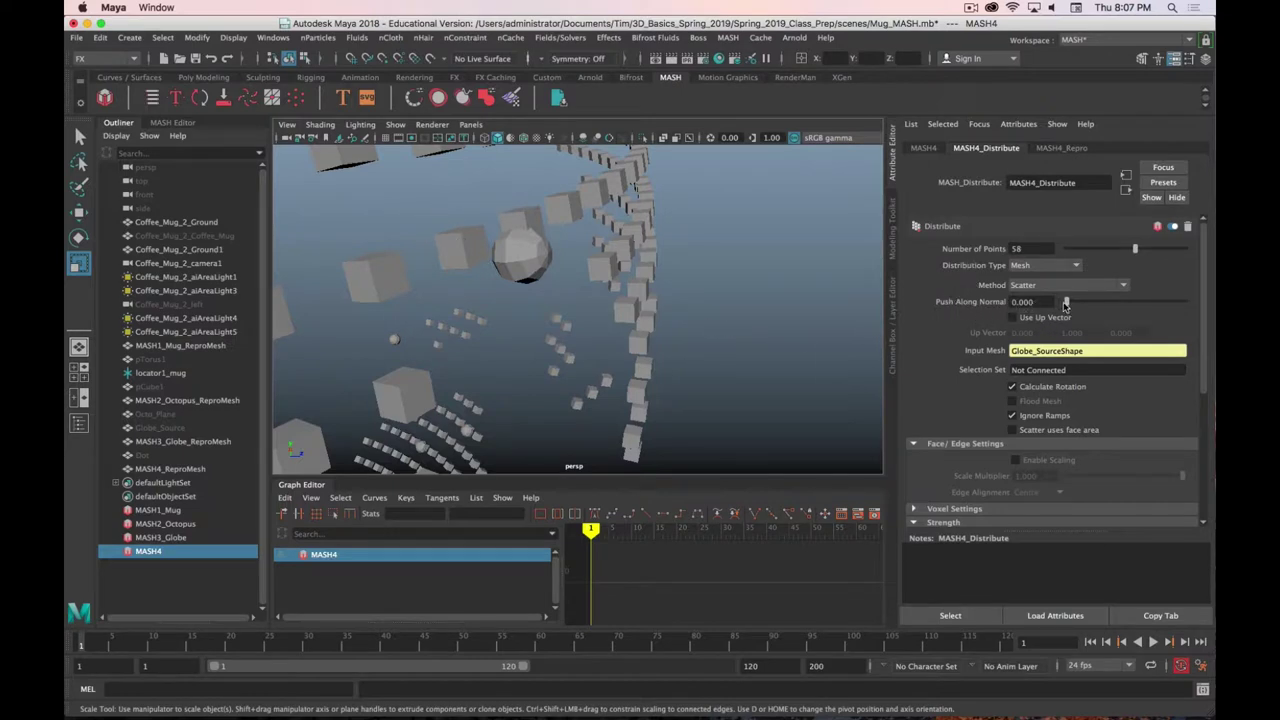
# Set MASH4_Distribute's Push Along Normal to 8 and orbit around the enlarged point sphere
pyautogui.moveTo(1066, 302); pyautogui.dragTo(1207, 312)
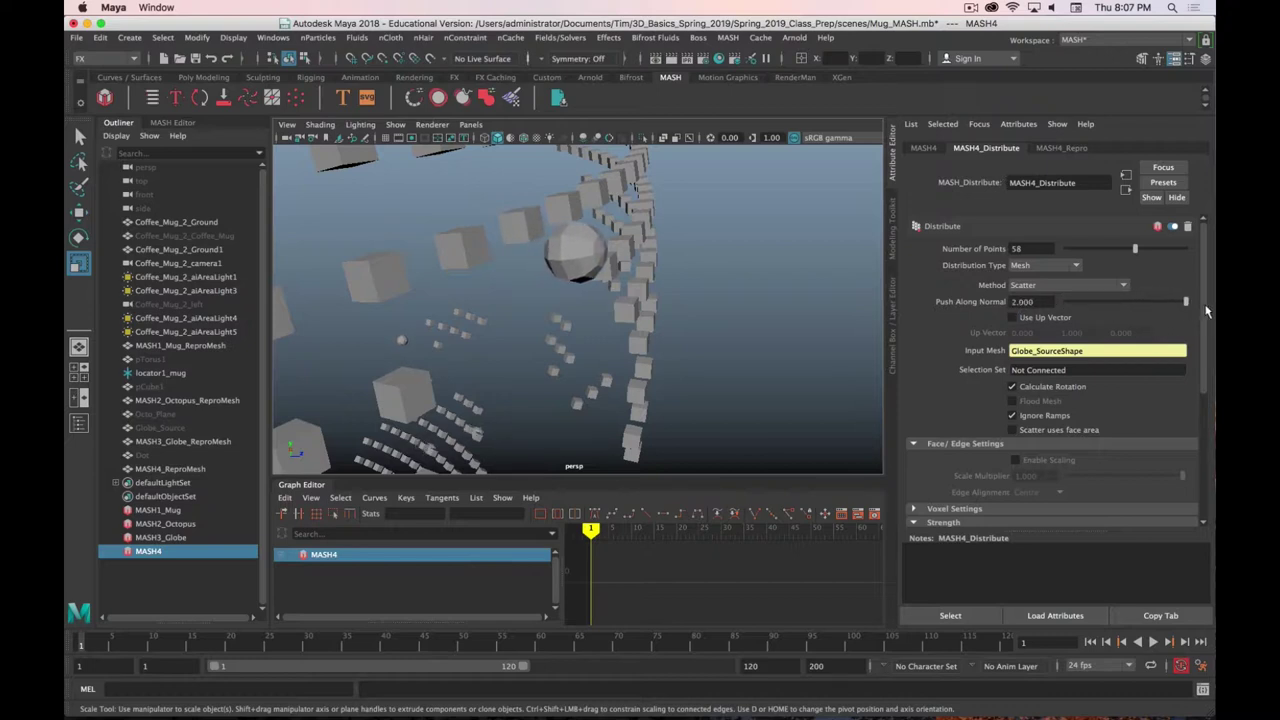
pyautogui.click(1022, 302)
pyautogui.write('8')
pyautogui.press('Return')
pyautogui.keyDown('alt'); pyautogui.moveTo(600, 300); pyautogui.dragTo(396, 343); pyautogui.keyUp('alt')
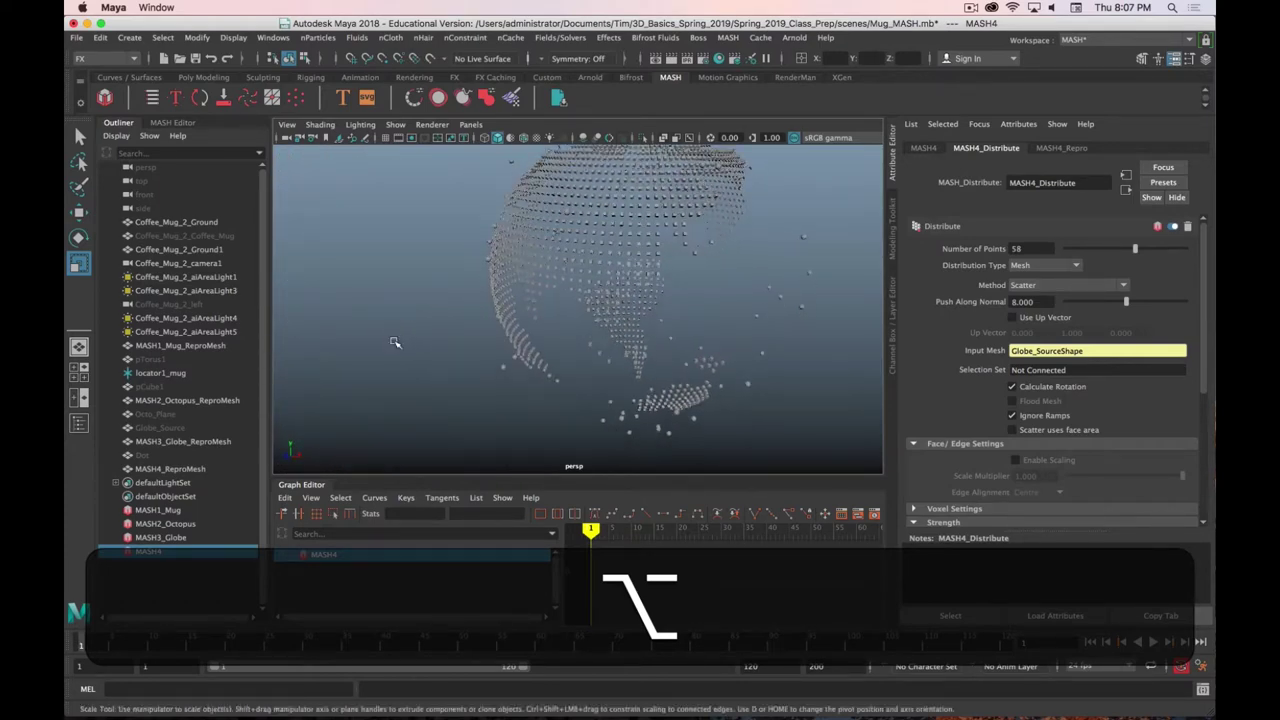
pyautogui.keyDown('alt'); pyautogui.moveTo(487, 335); pyautogui.dragTo(644, 391); pyautogui.keyUp('alt')
# Drag Random Seed up to 9 to reshuffle the points, then show MASH4's add-node panel
pyautogui.scroll(-5, 970, 402)
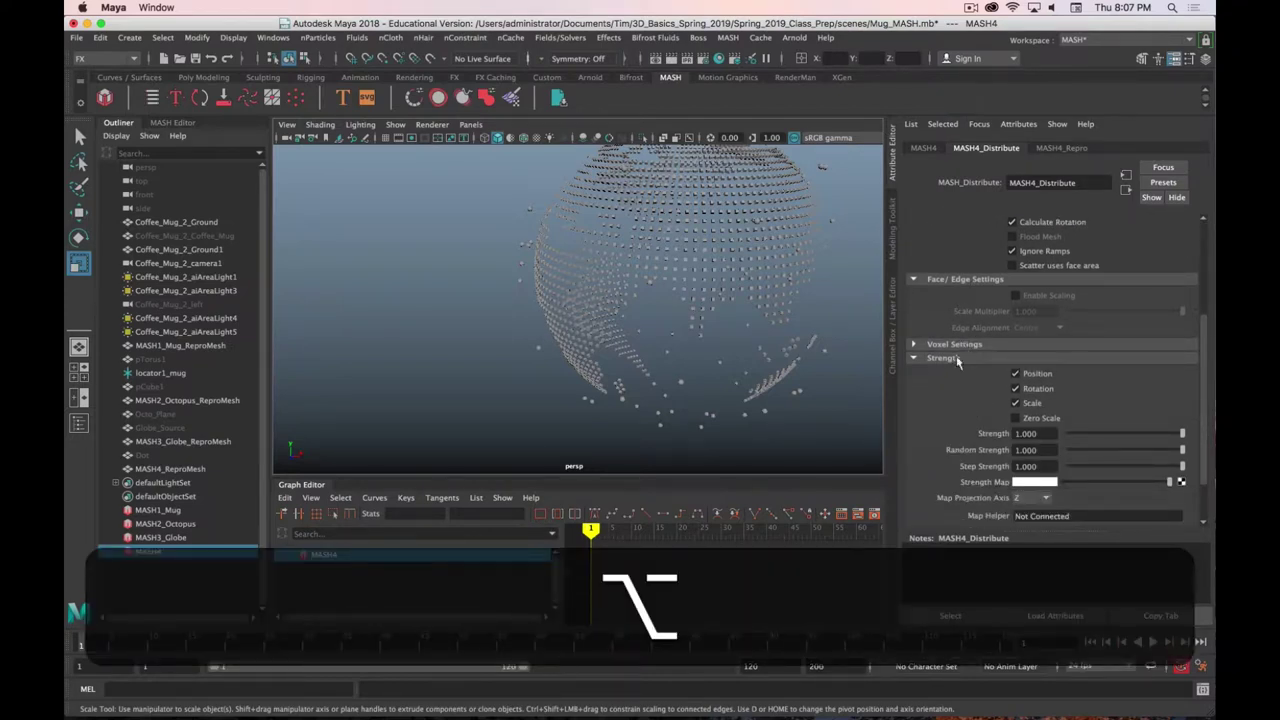
pyautogui.scroll(-3, 955, 394)
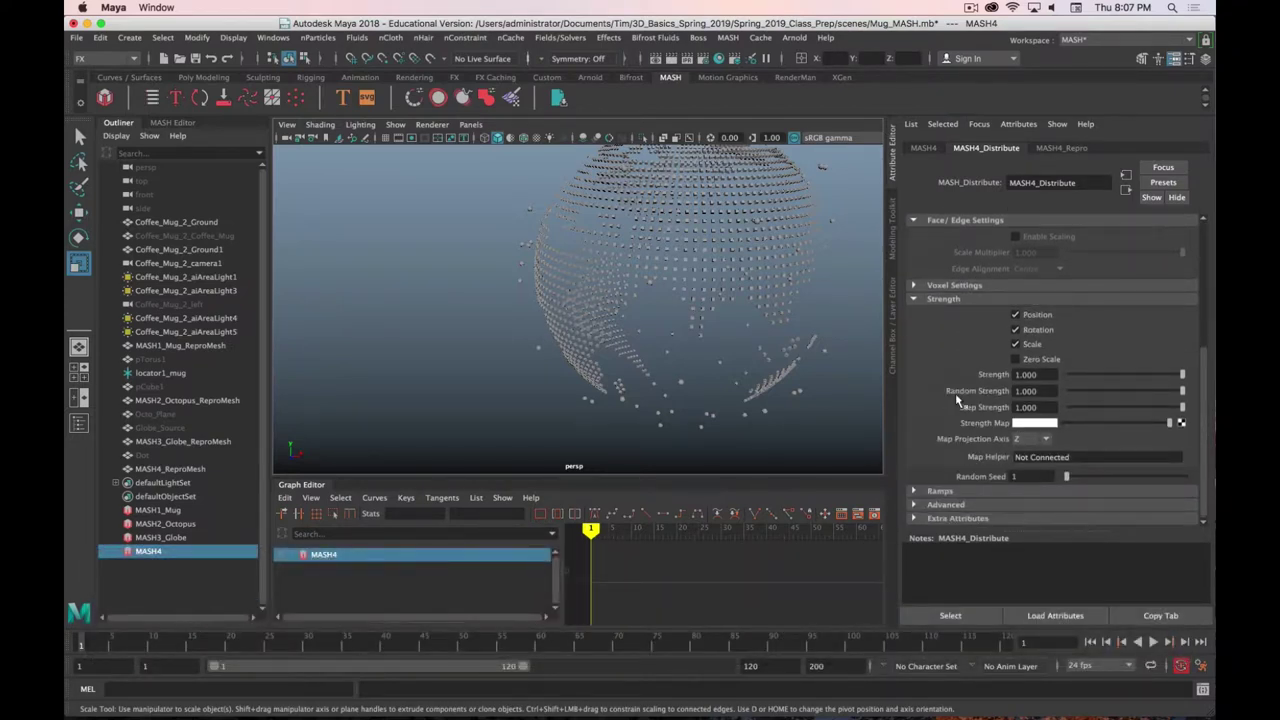
pyautogui.scroll(2, 955, 393)
pyautogui.keyDown('alt'); pyautogui.moveTo(466, 348); pyautogui.dragTo(484, 348); pyautogui.keyUp('alt')
pyautogui.keyDown('alt'); pyautogui.moveTo(484, 348); pyautogui.dragTo(633, 385, button='middle'); pyautogui.keyUp('alt')
pyautogui.scroll(-2, 1060, 478)
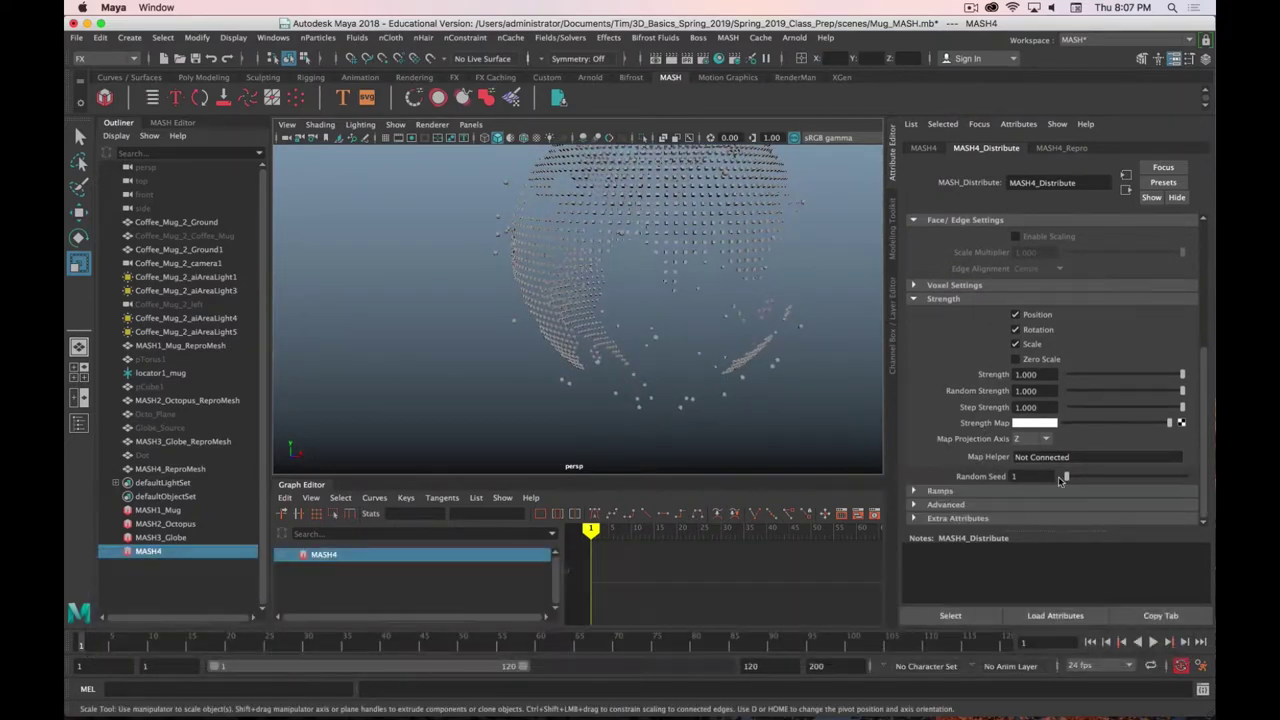
pyautogui.keyDown('ctrl'); pyautogui.moveTo(1066, 477); pyautogui.dragTo(1077, 474); pyautogui.keyUp('ctrl')
pyautogui.keyDown('alt'); pyautogui.moveTo(720, 330); pyautogui.dragTo(561, 350); pyautogui.keyUp('alt')
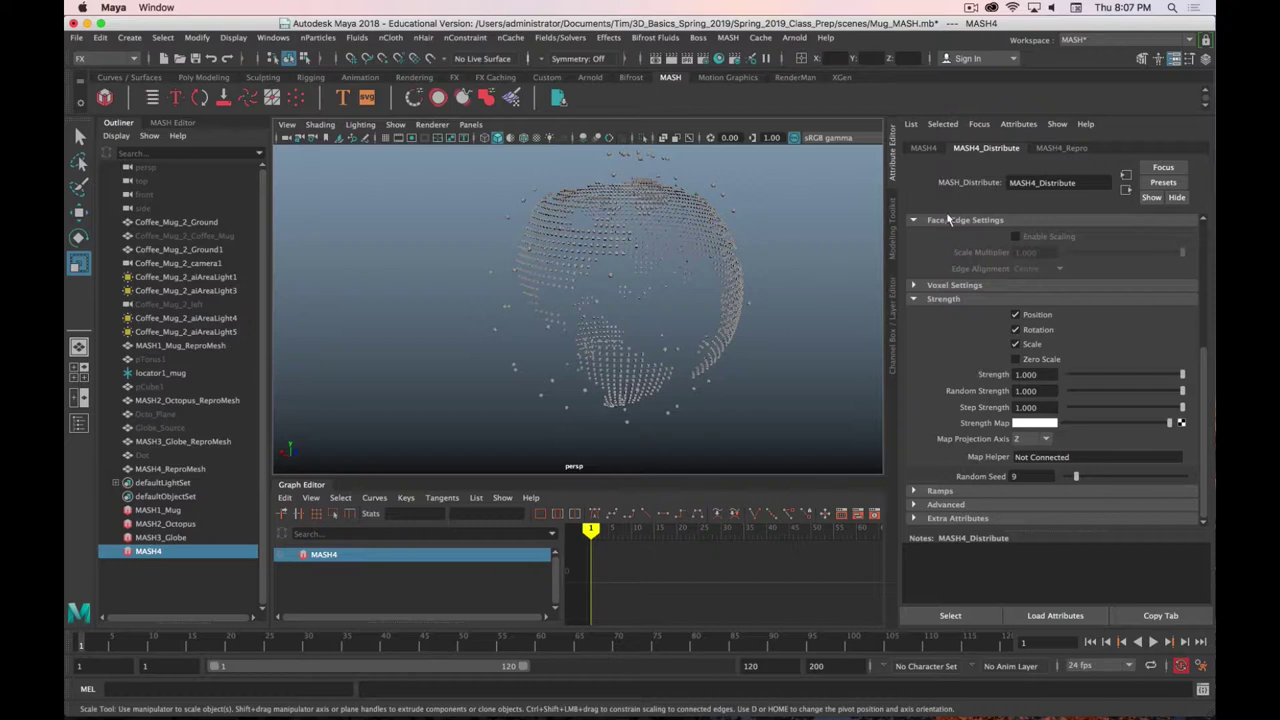
pyautogui.click(924, 148)
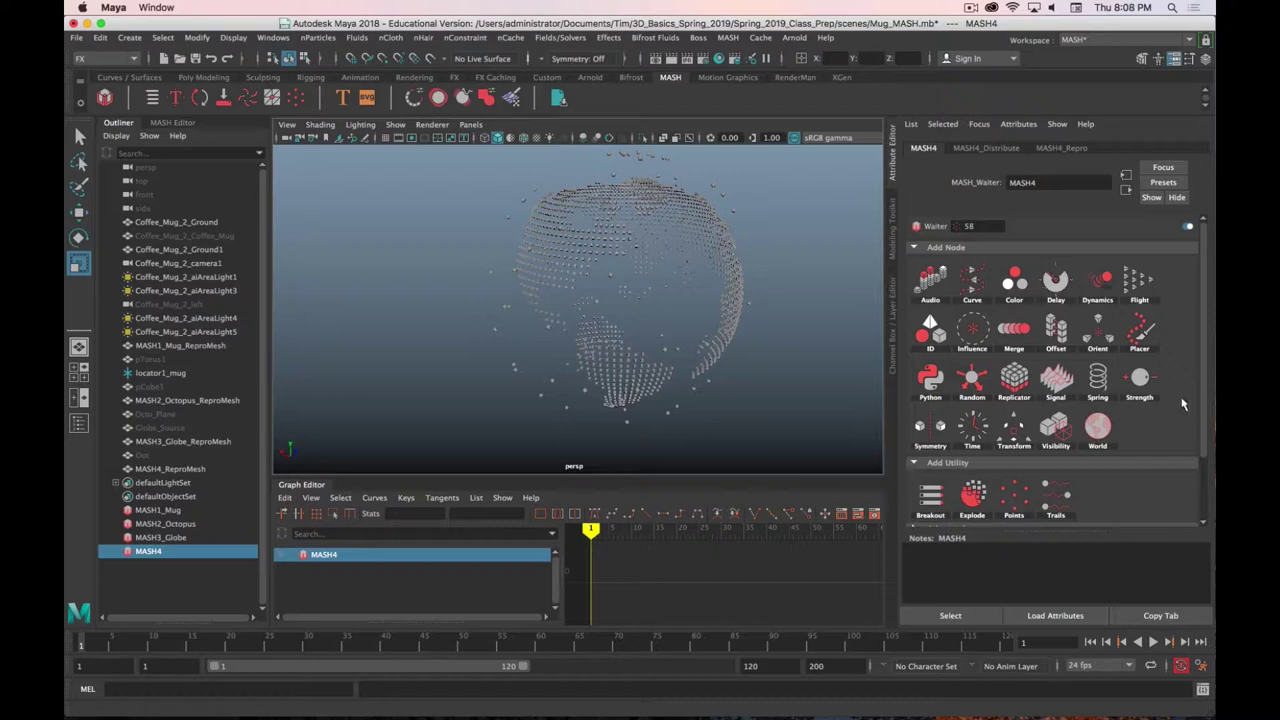
# Add a Trails utility node to the MASH4 network from the Add Utility section
pyautogui.scroll(-2, 1180, 405)
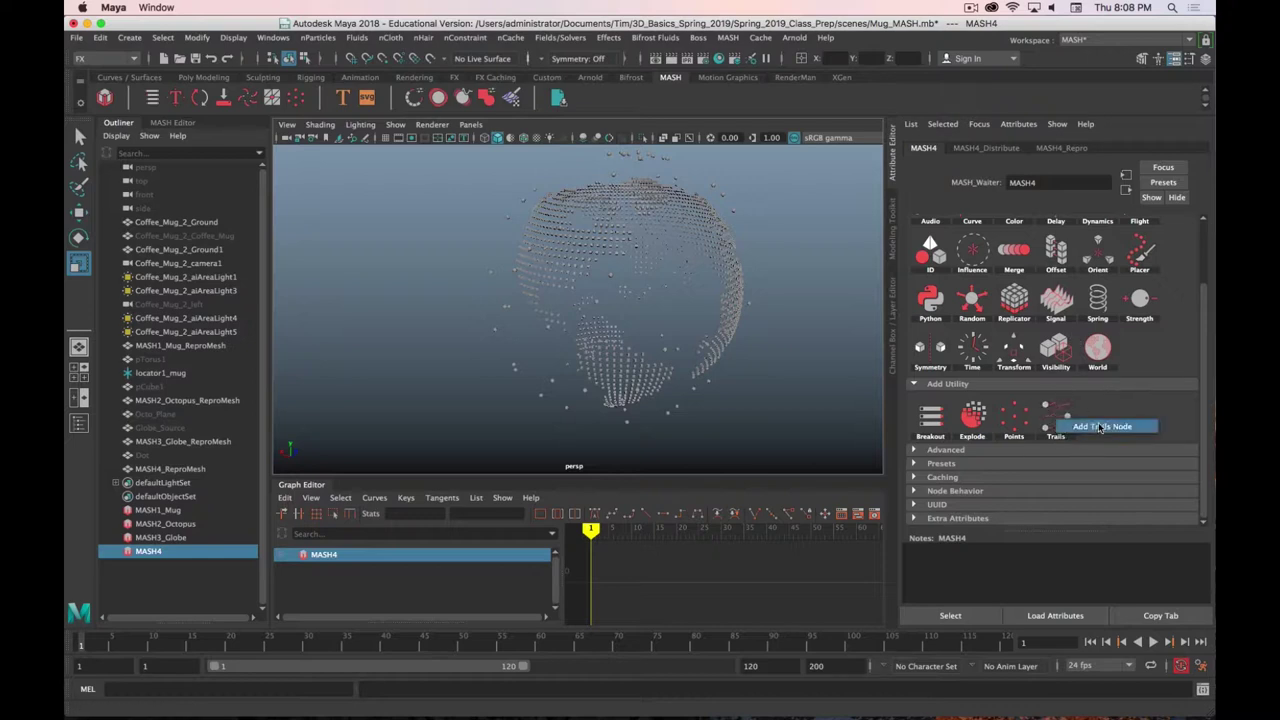
pyautogui.click(1055, 421)
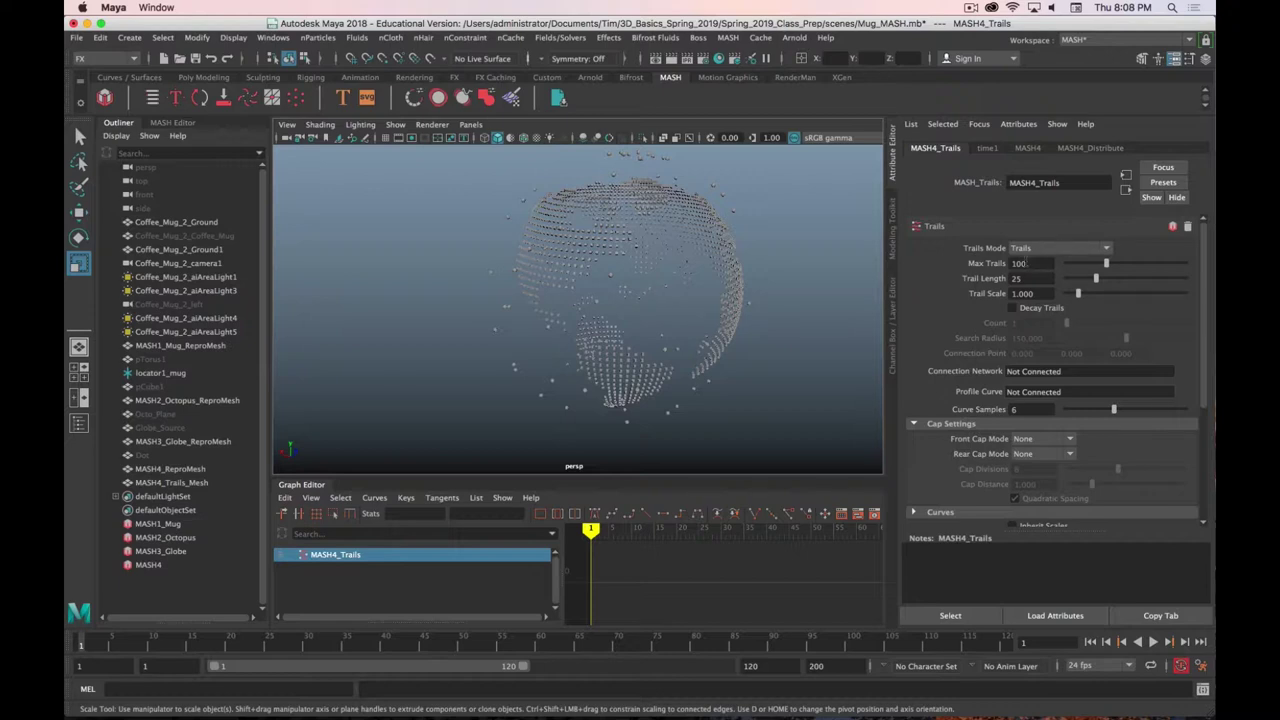
# Set the Trails Mode to Connect to Nearest and orbit closer to the globe
pyautogui.click(1041, 249)
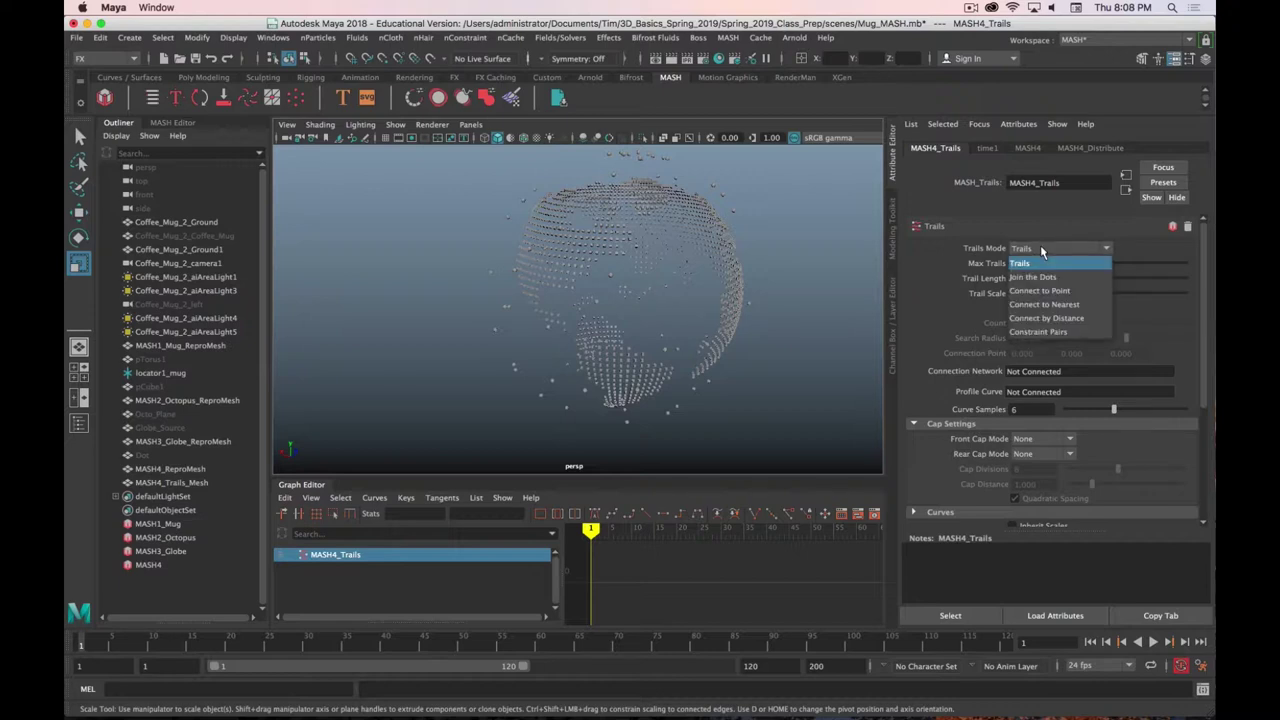
pyautogui.click(1064, 305)
pyautogui.scroll(5, 591, 315)
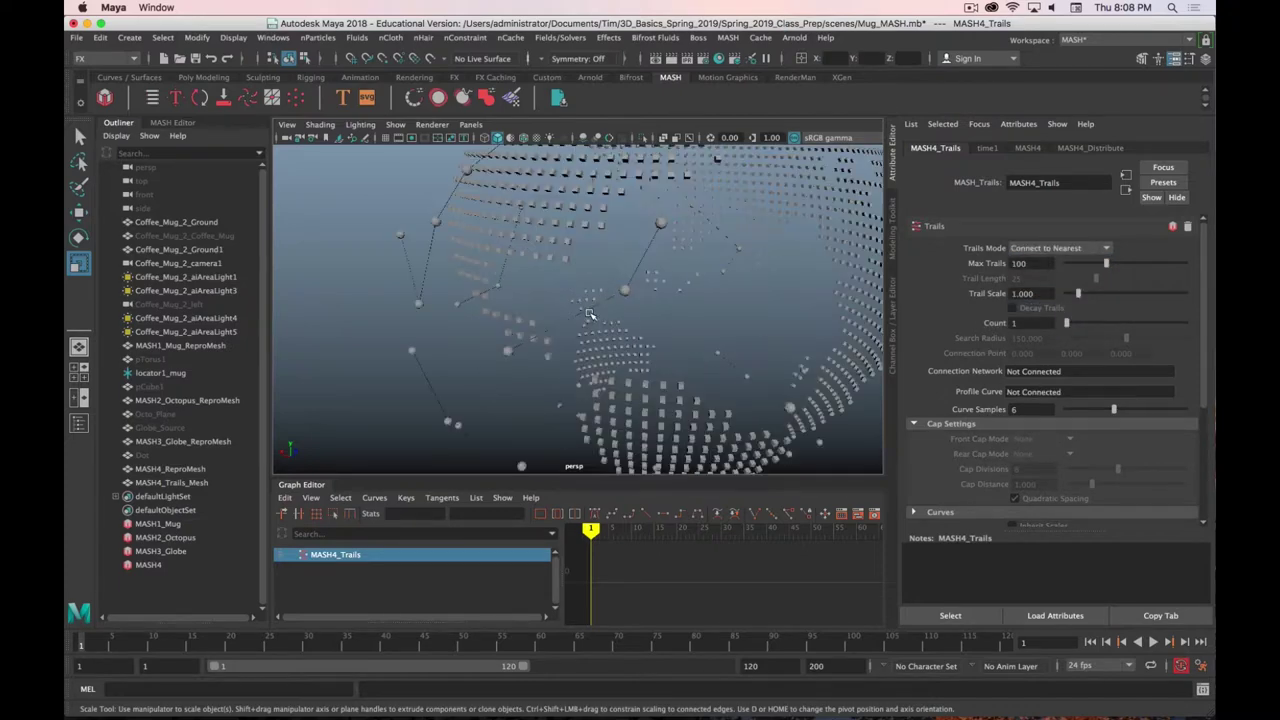
pyautogui.keyDown('alt'); pyautogui.moveTo(591, 315); pyautogui.dragTo(635, 318); pyautogui.keyUp('alt')
pyautogui.moveTo(635, 318)
pyautogui.keyDown('alt'); pyautogui.mouseDown(button='right')
pyautogui.moveTo(664, 317)
pyautogui.moveTo(645, 298)
pyautogui.mouseUp(button='right'); pyautogui.keyUp('alt')
pyautogui.scroll(-3, 634, 286)
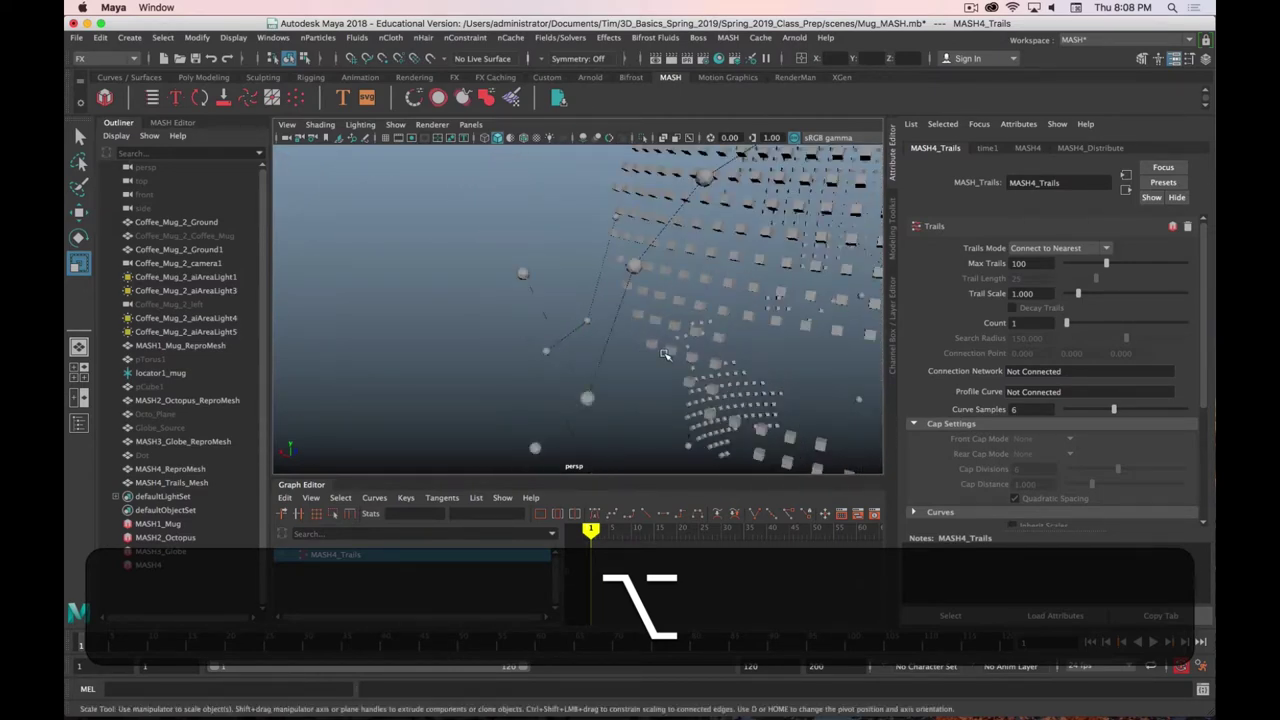
pyautogui.moveTo(634, 286)
pyautogui.keyDown('alt'); pyautogui.mouseDown()
pyautogui.moveTo(678, 281)
pyautogui.moveTo(620, 293)
pyautogui.mouseUp(); pyautogui.keyUp('alt')
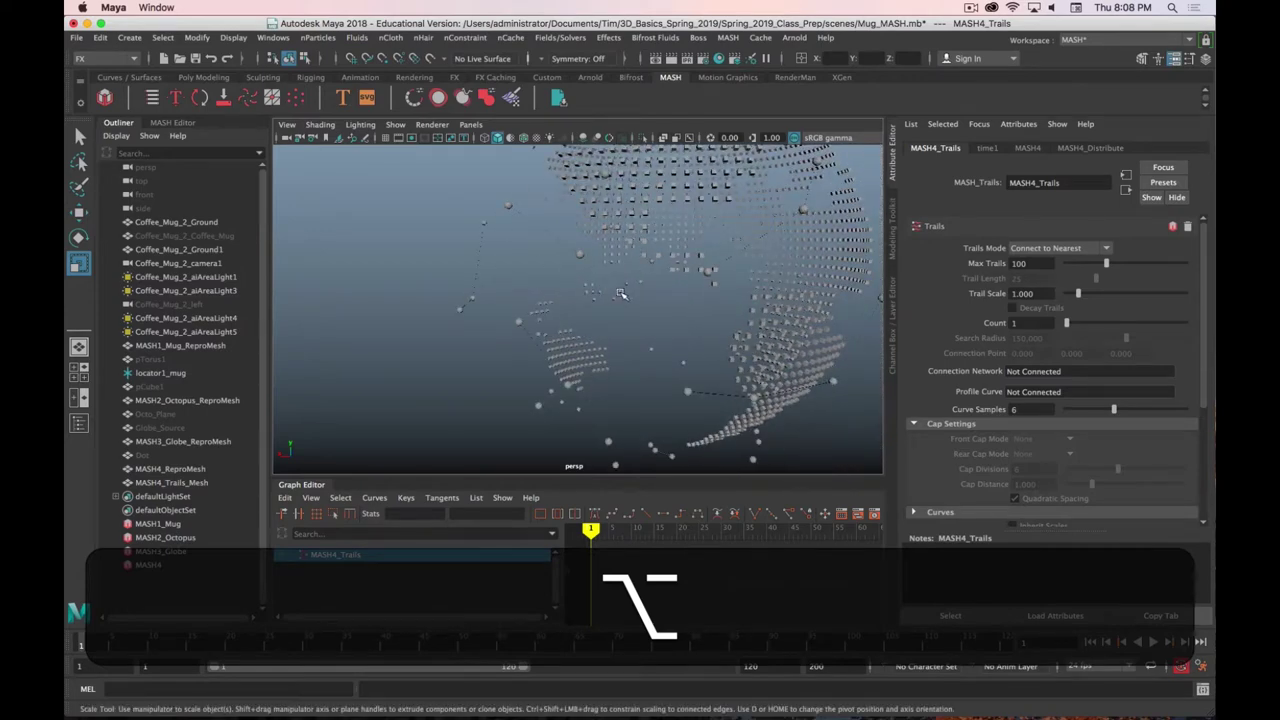
# Increase Trail Scale to make the connecting trail lines thicker
pyautogui.moveTo(1077, 295)
pyautogui.mouseDown()
pyautogui.moveTo(1212, 305)
pyautogui.moveTo(1090, 309)
pyautogui.mouseUp()
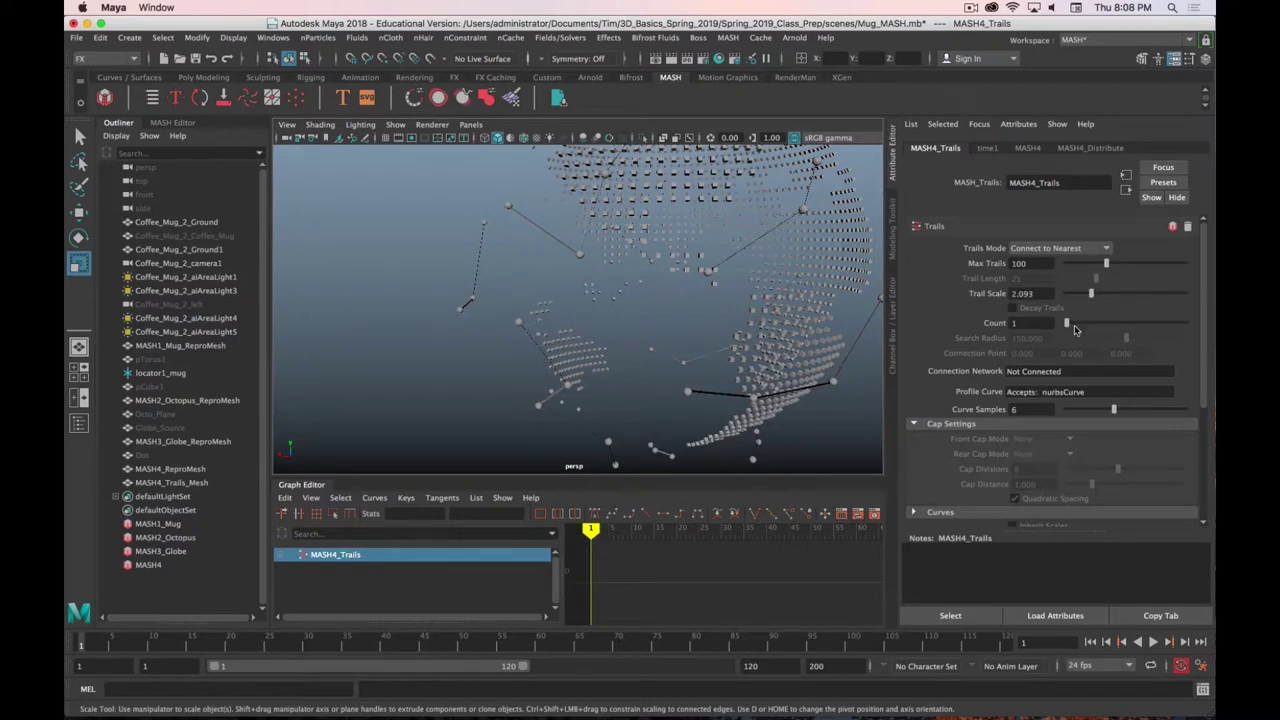
pyautogui.press('alt')
pyautogui.scroll(-5, 943, 345)
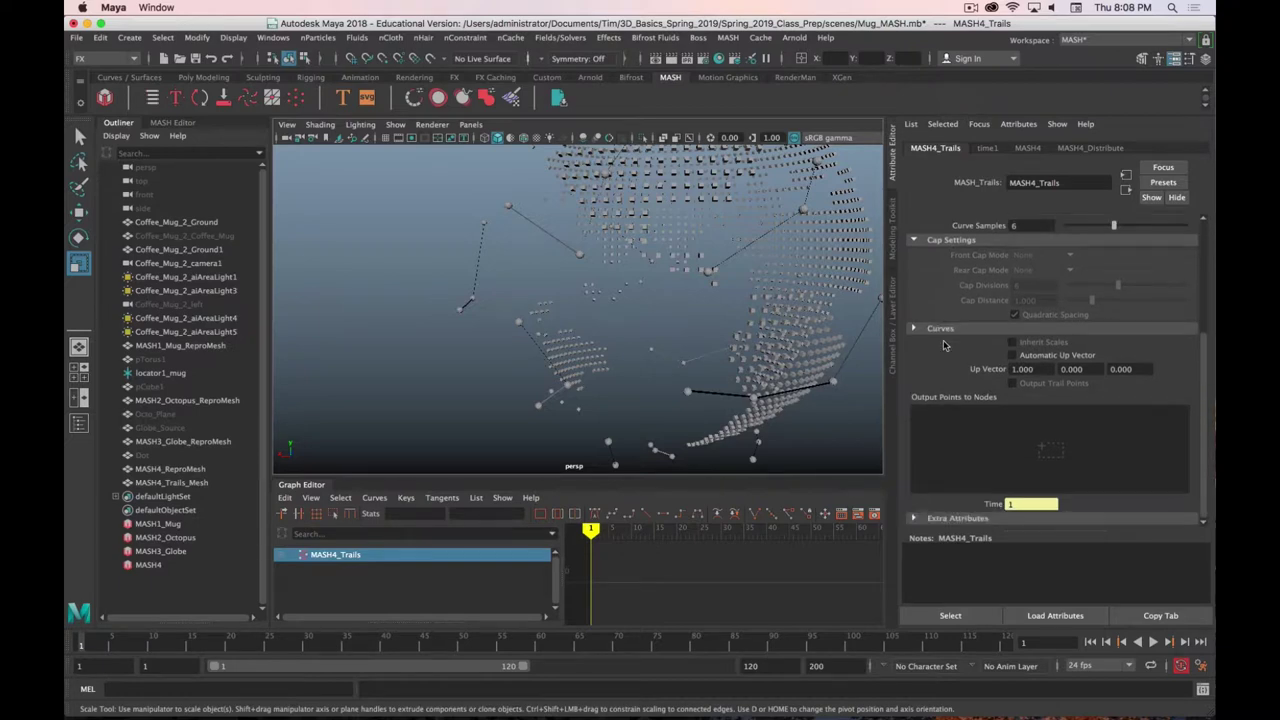
pyautogui.scroll(3, 943, 345)
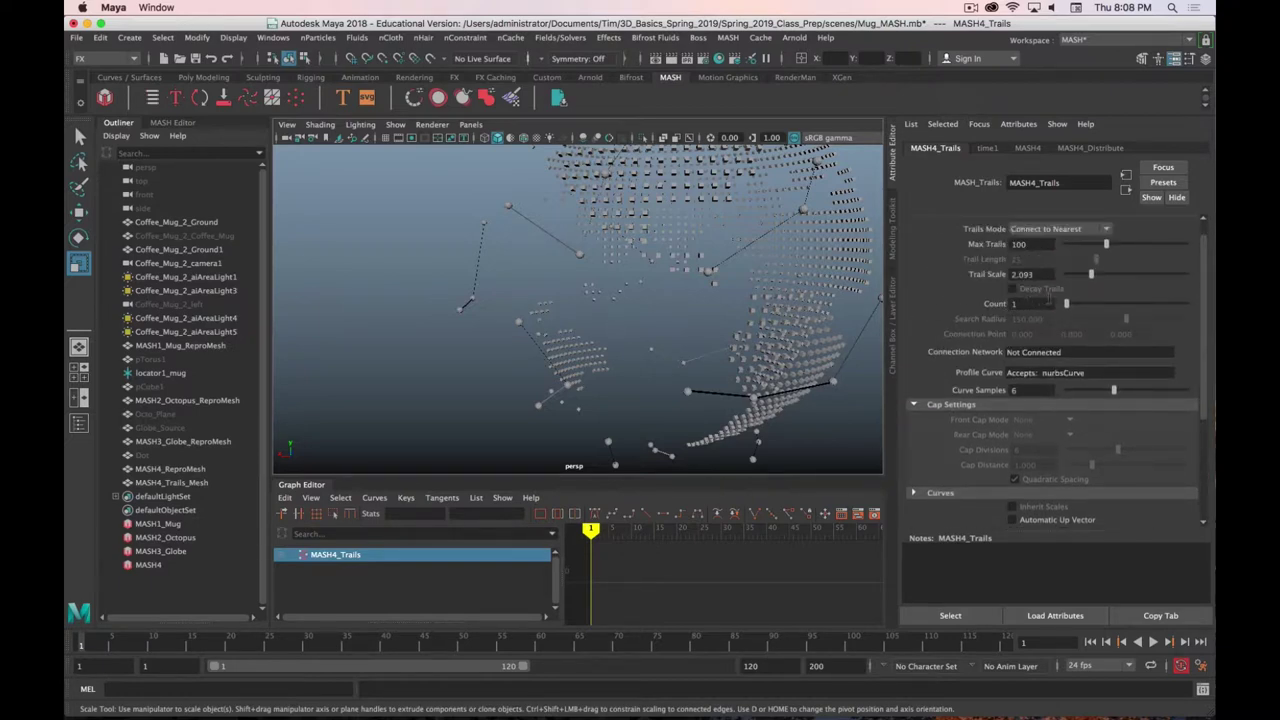
# Set the trail Count to 2 connections per point and select the cube repro mesh
pyautogui.moveTo(1072, 304); pyautogui.dragTo(1079, 305)
pyautogui.keyDown('alt'); pyautogui.moveTo(700, 300); pyautogui.dragTo(580, 340); pyautogui.keyUp('alt')
pyautogui.keyDown('alt'); pyautogui.moveTo(580, 340); pyautogui.dragTo(509, 331, button='right'); pyautogui.keyUp('alt')
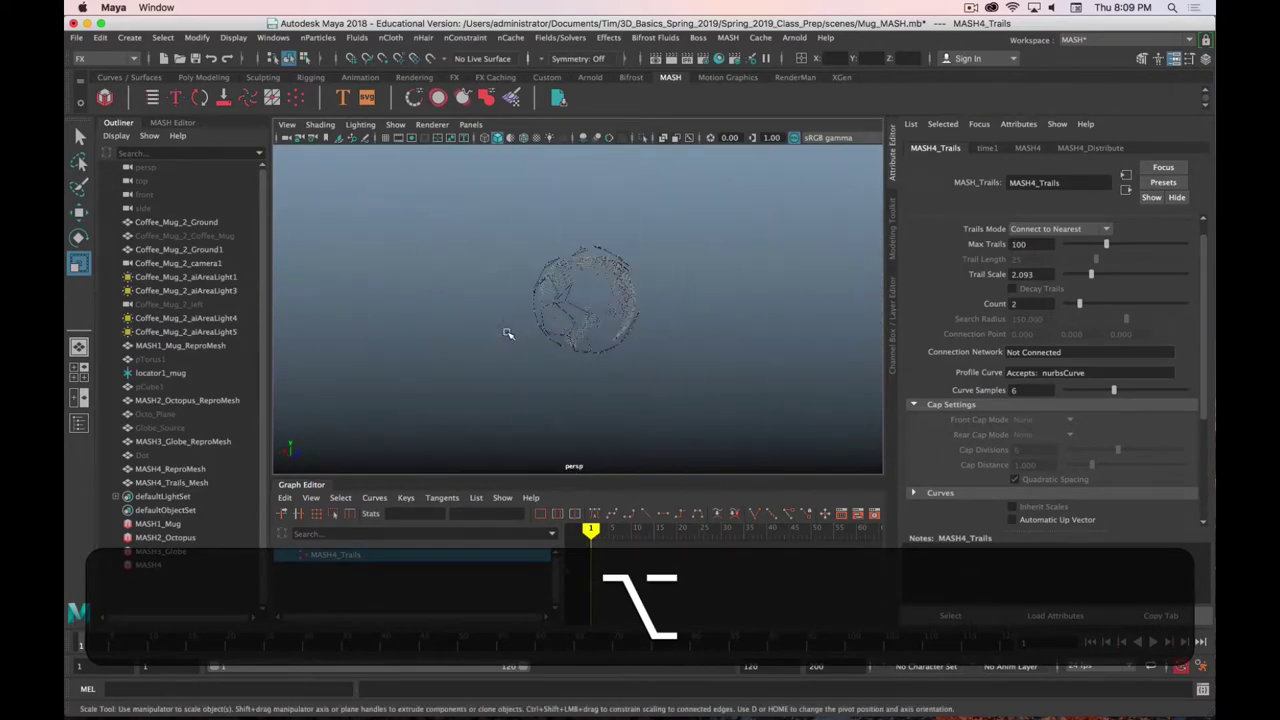
pyautogui.press('f')
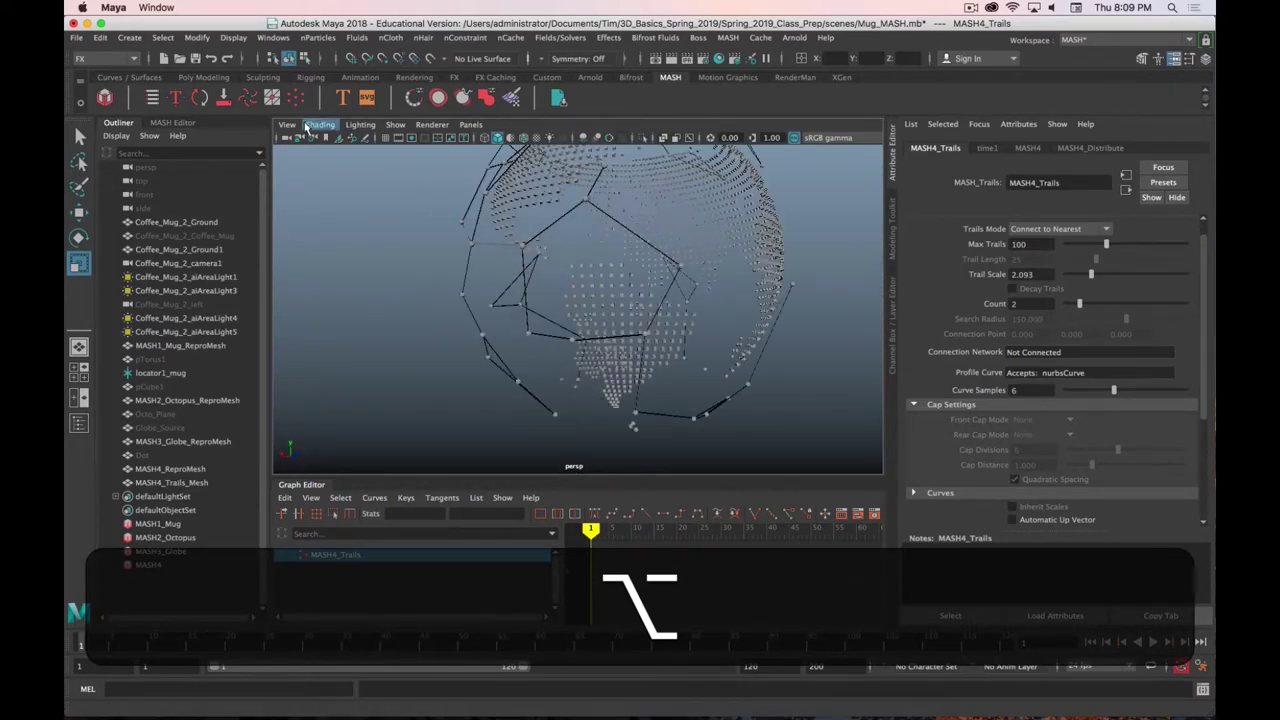
pyautogui.keyDown('alt'); pyautogui.moveTo(387, 216); pyautogui.dragTo(436, 260); pyautogui.keyUp('alt')
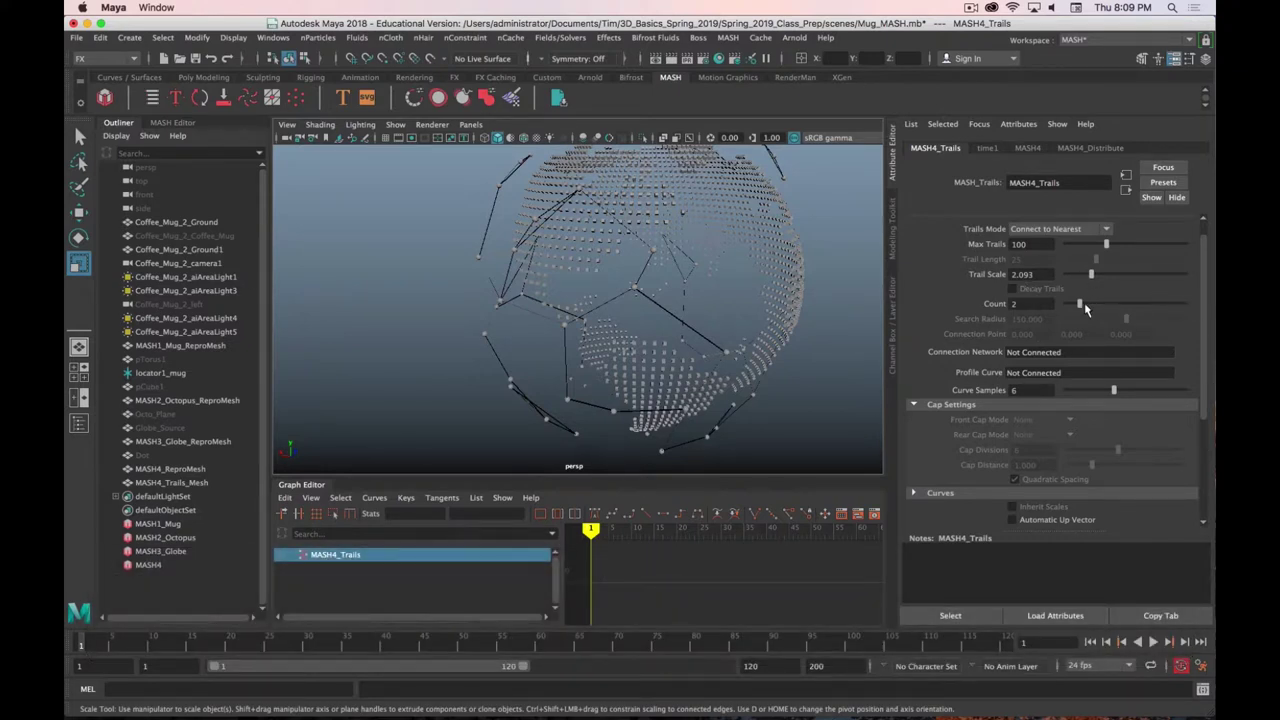
pyautogui.moveTo(1080, 307); pyautogui.dragTo(1090, 279)
pyautogui.scroll(3, 595, 304)
pyautogui.moveTo(603, 281)
pyautogui.keyDown('alt'); pyautogui.mouseDown(button='right')
pyautogui.moveTo(595, 351)
pyautogui.moveTo(595, 272)
pyautogui.mouseUp(button='right'); pyautogui.keyUp('alt')
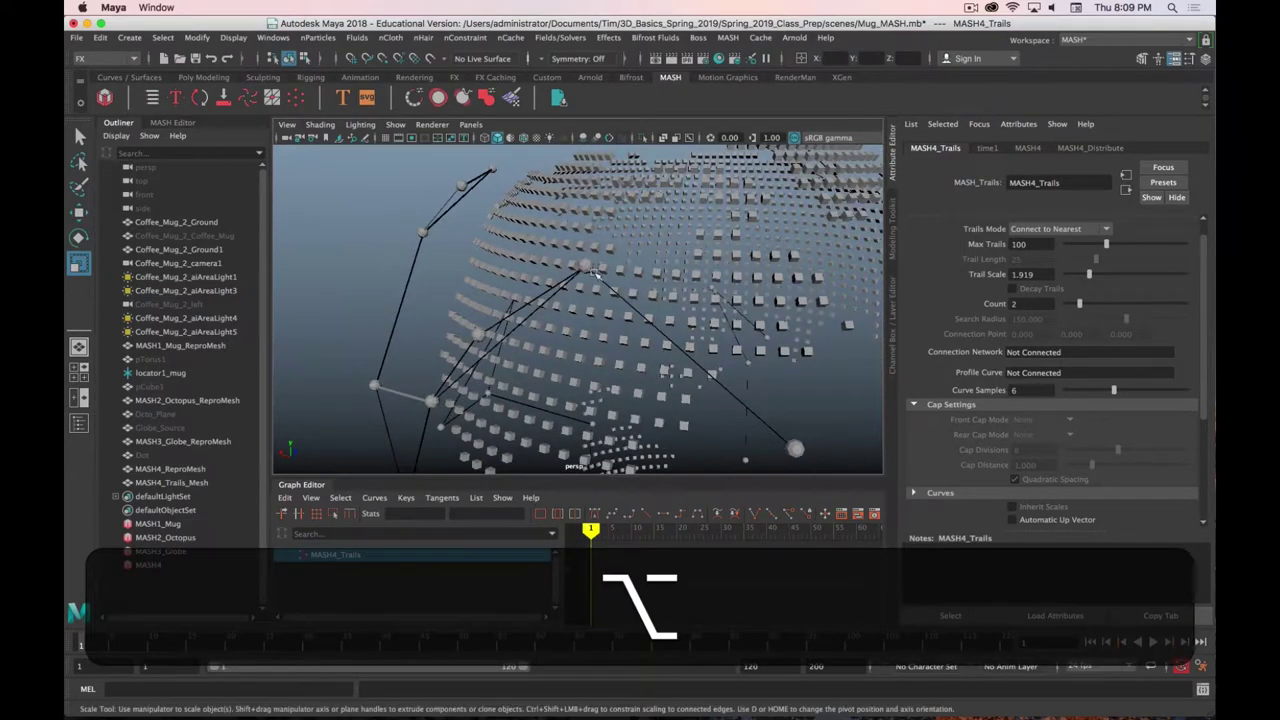
pyautogui.click(587, 265)
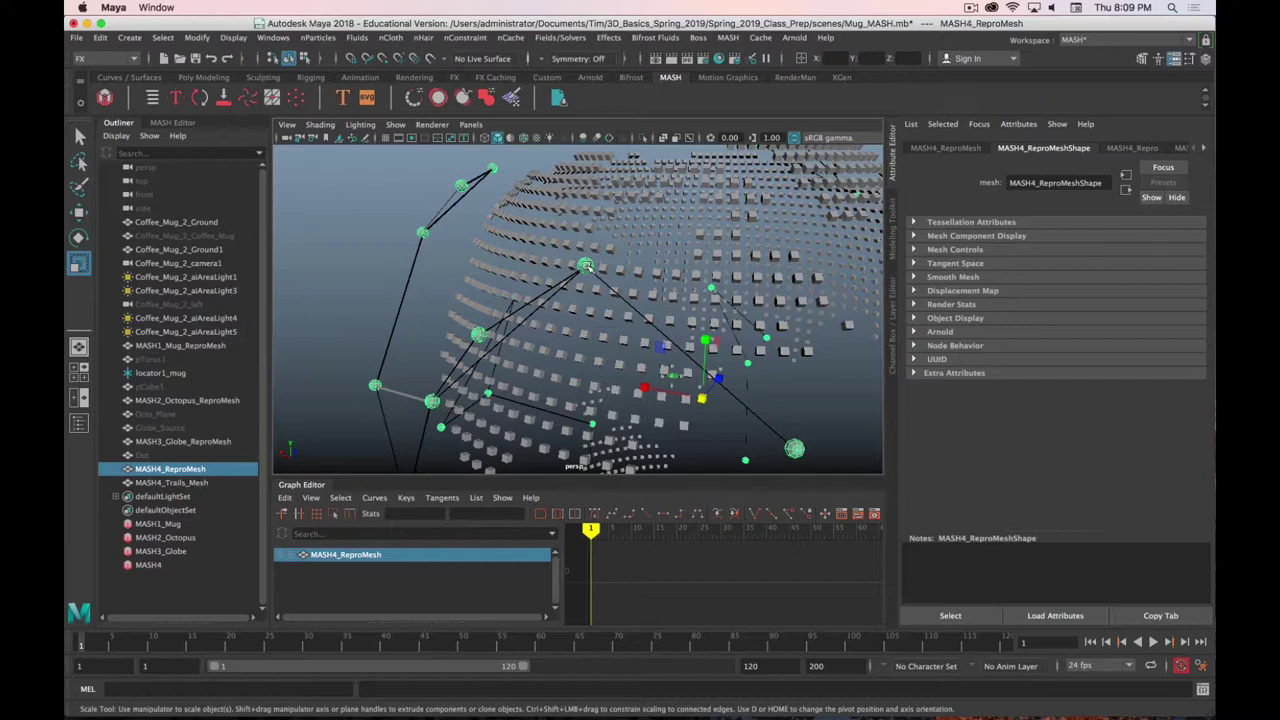
# Assign the cube instances a new aiStandardSurface using the Incandescent_Bulb preset
pyautogui.rightClick(586, 266)
pyautogui.moveTo(614, 640)
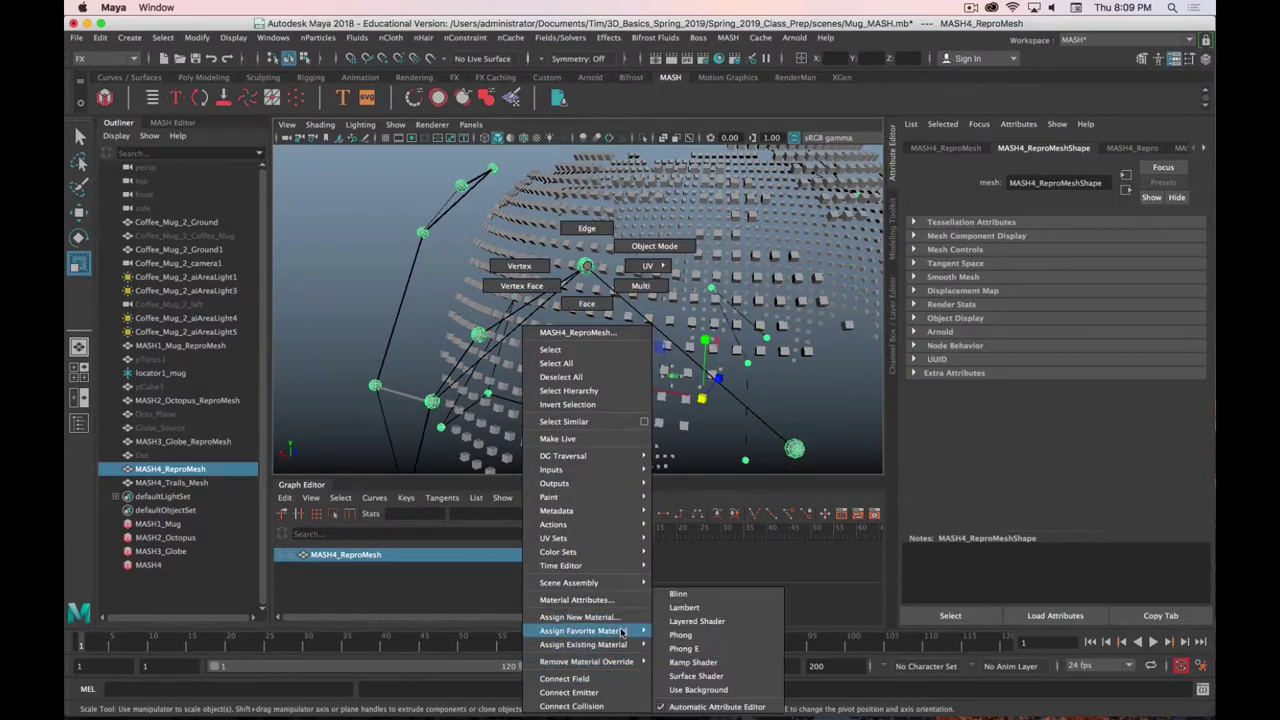
pyautogui.click(580, 617)
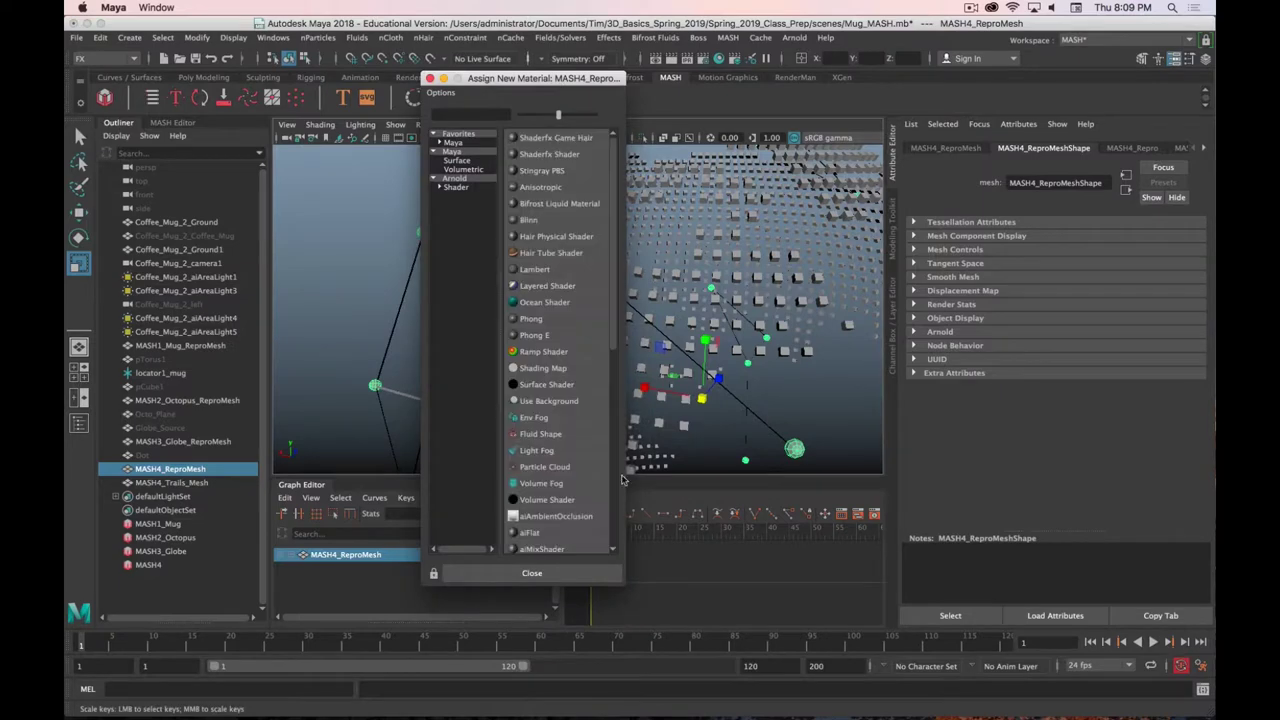
pyautogui.click(460, 187)
pyautogui.click(578, 224)
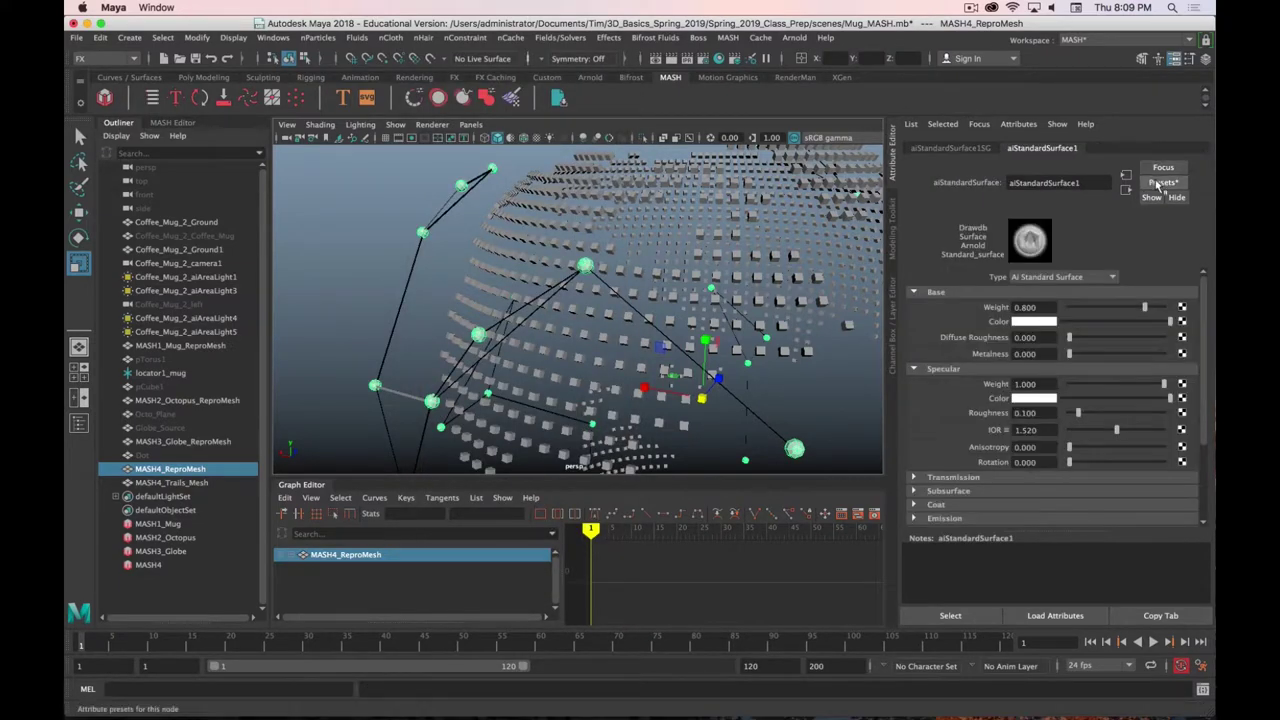
pyautogui.click(1162, 182)
pyautogui.moveTo(1133, 538)
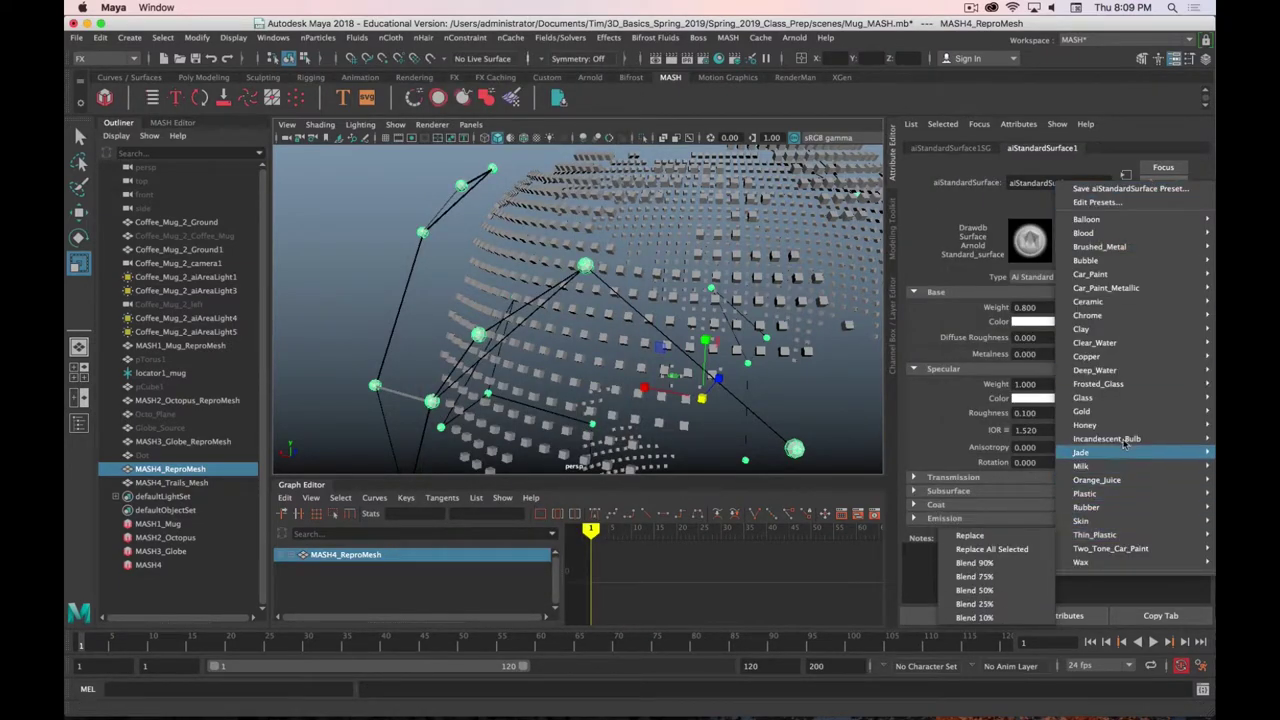
pyautogui.moveTo(1133, 439)
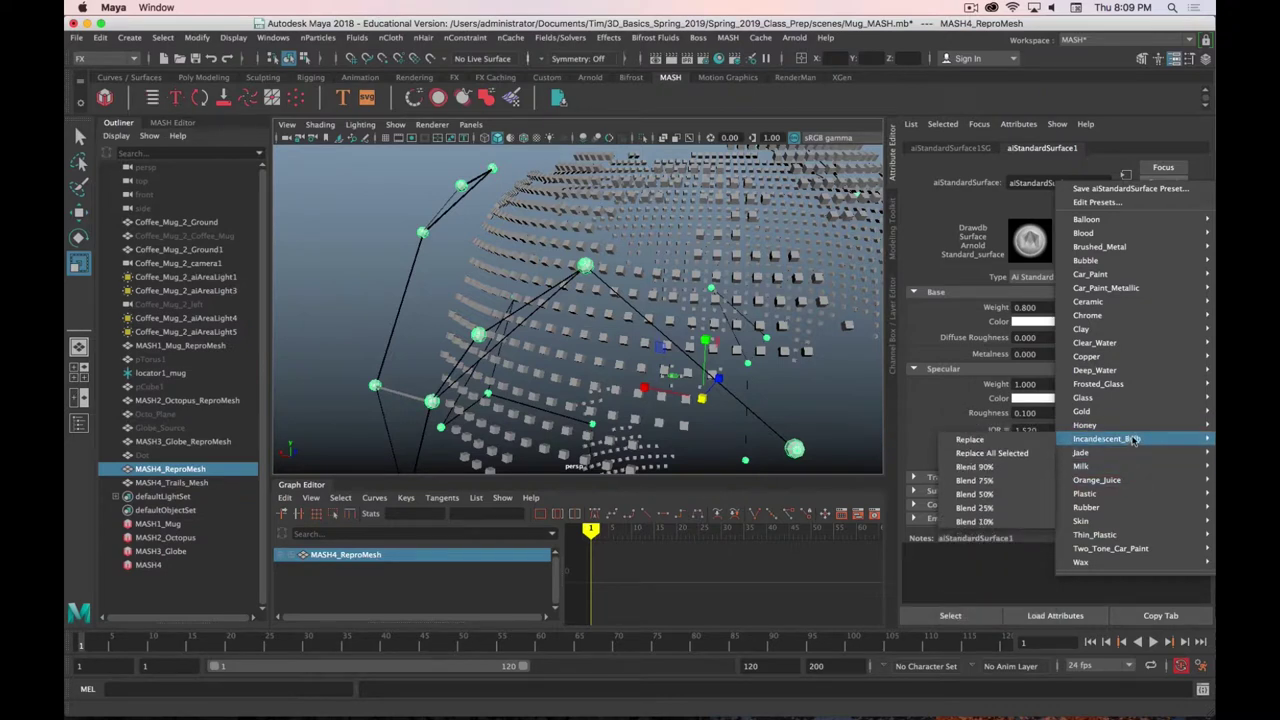
pyautogui.click(1030, 442)
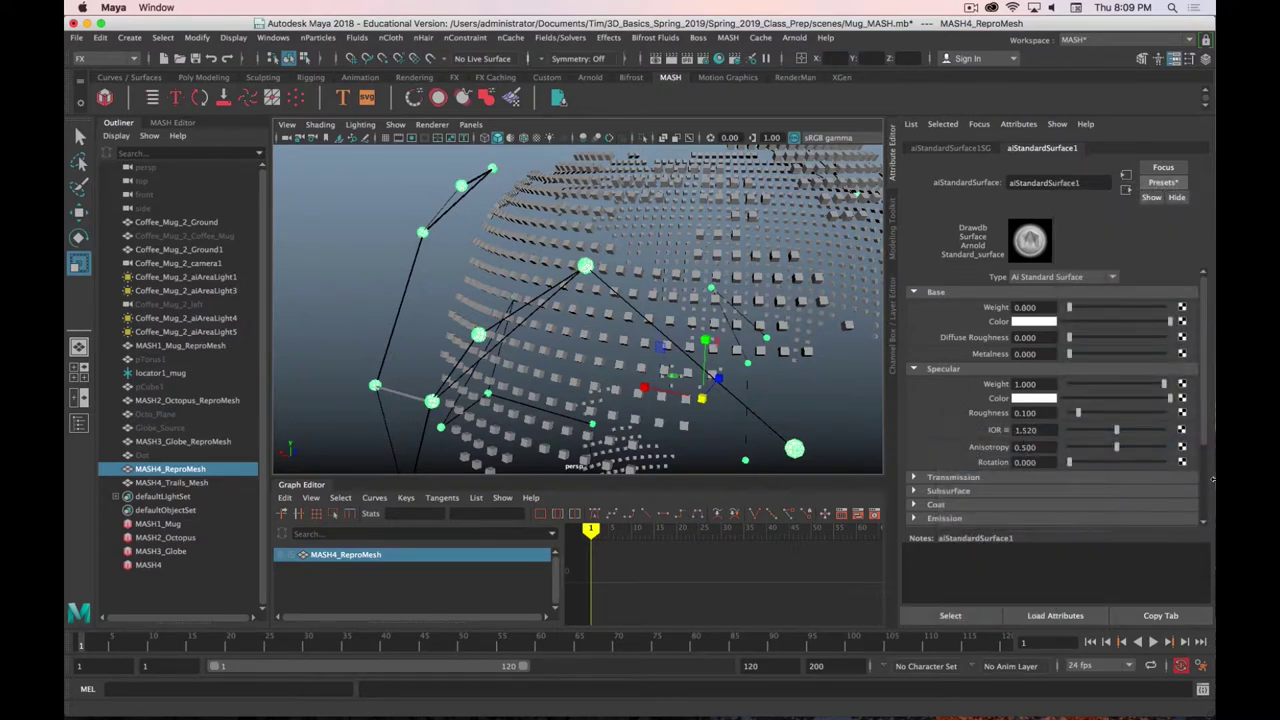
# Set the material's Emission Color to cyan
pyautogui.scroll(-2, 945, 468)
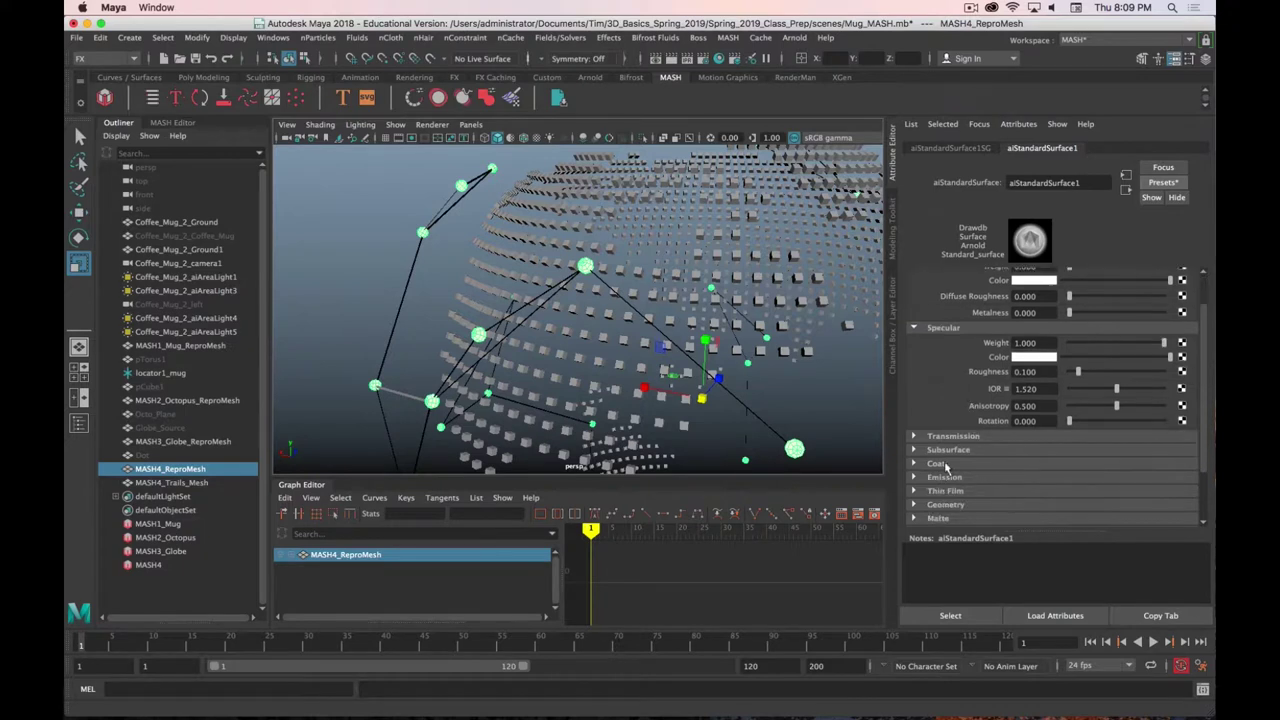
pyautogui.click(913, 478)
pyautogui.scroll(-5, 1015, 436)
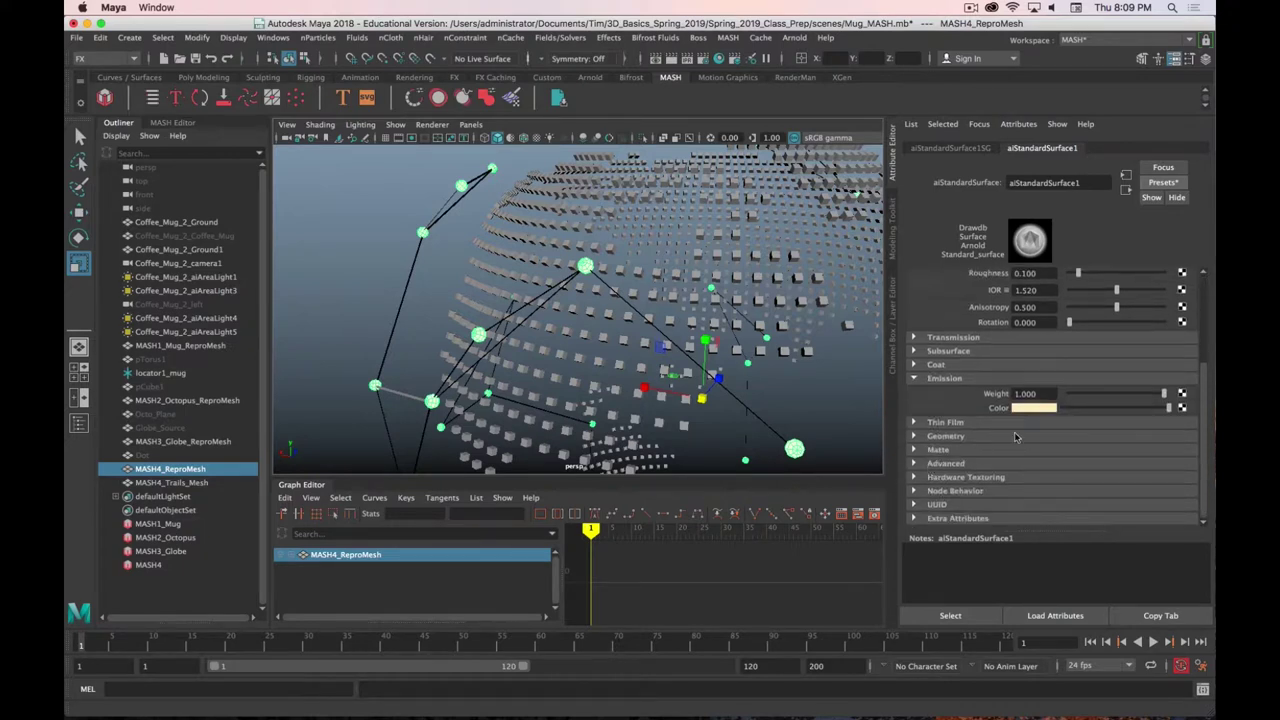
pyautogui.click(1046, 408)
pyautogui.moveTo(1005, 443); pyautogui.dragTo(1032, 441)
pyautogui.moveTo(1033, 457); pyautogui.dragTo(1076, 466)
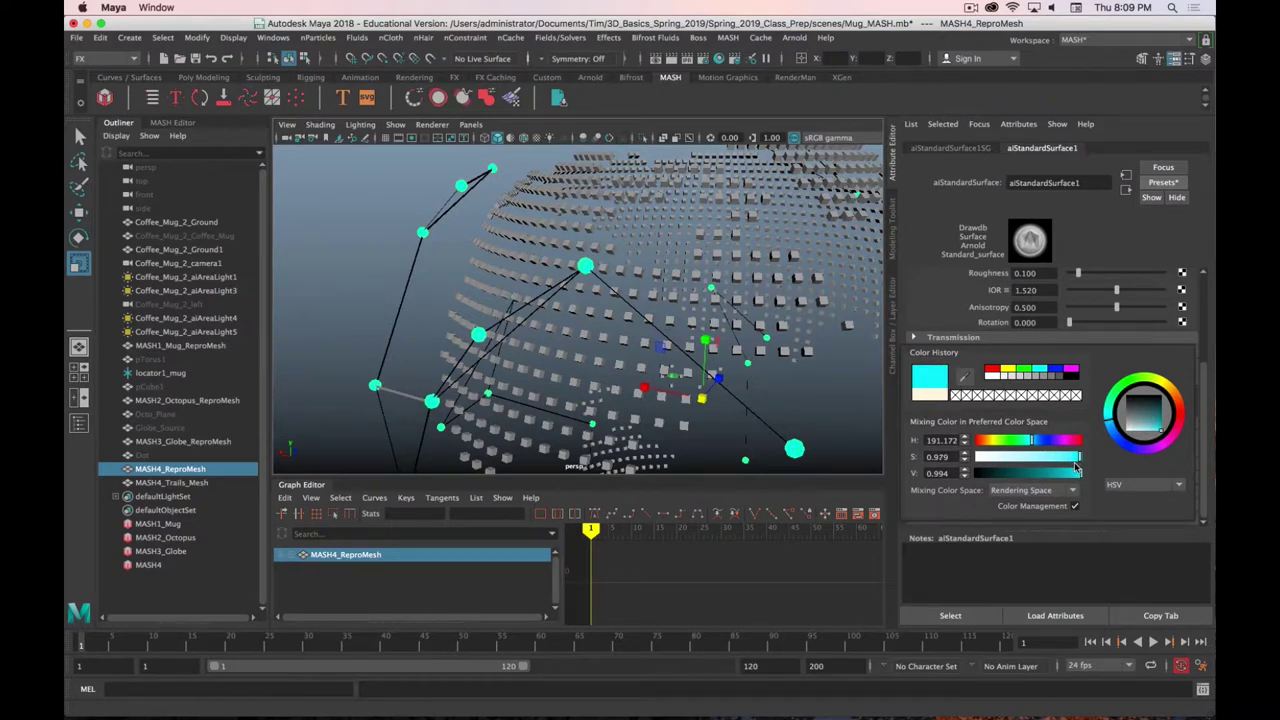
pyautogui.click(394, 340)
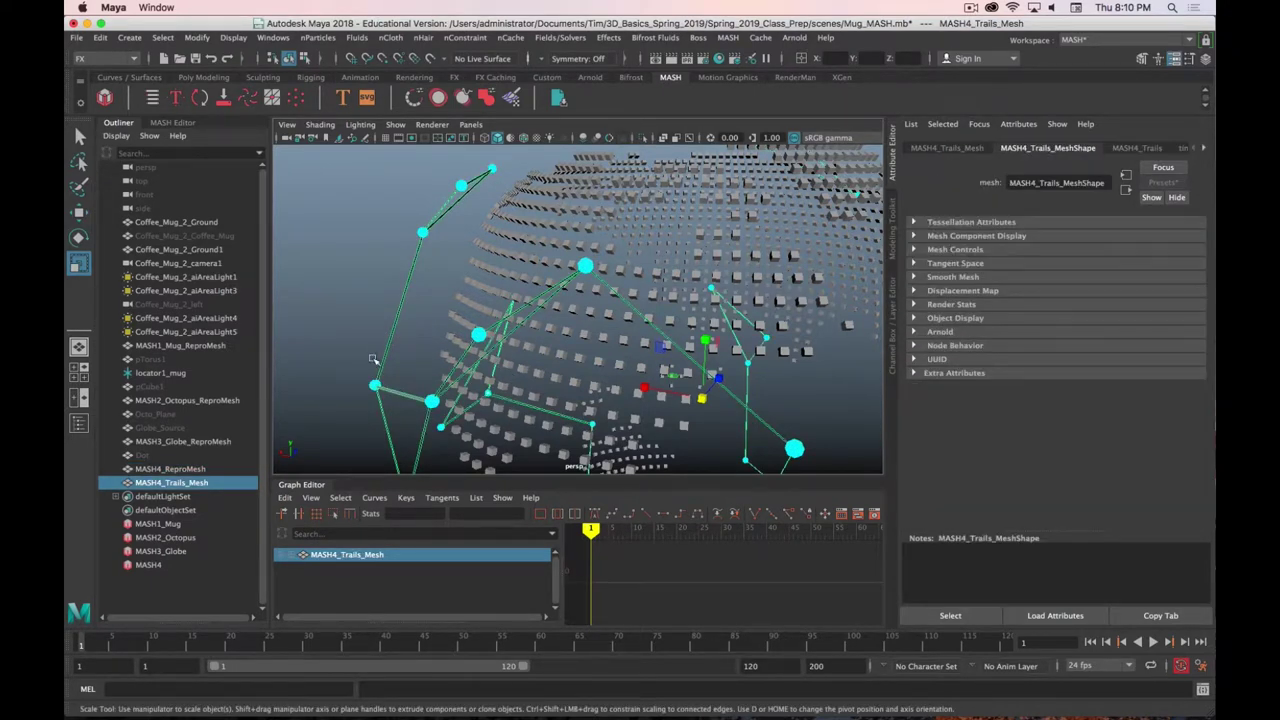
# Assign the trails mesh a new aiStandardSurface with the Incandescent_Bulb preset
pyautogui.moveTo(400, 266); pyautogui.dragTo(430, 618, button='right')
pyautogui.click(462, 188)
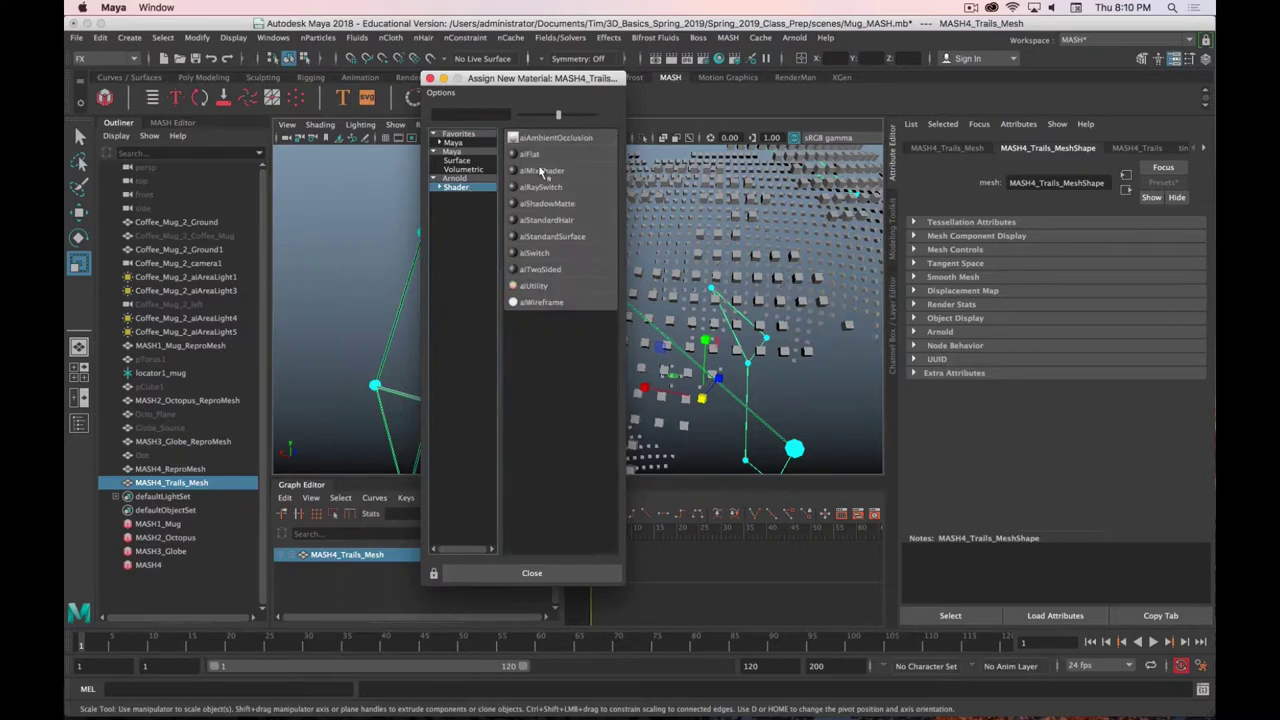
pyautogui.click(560, 228)
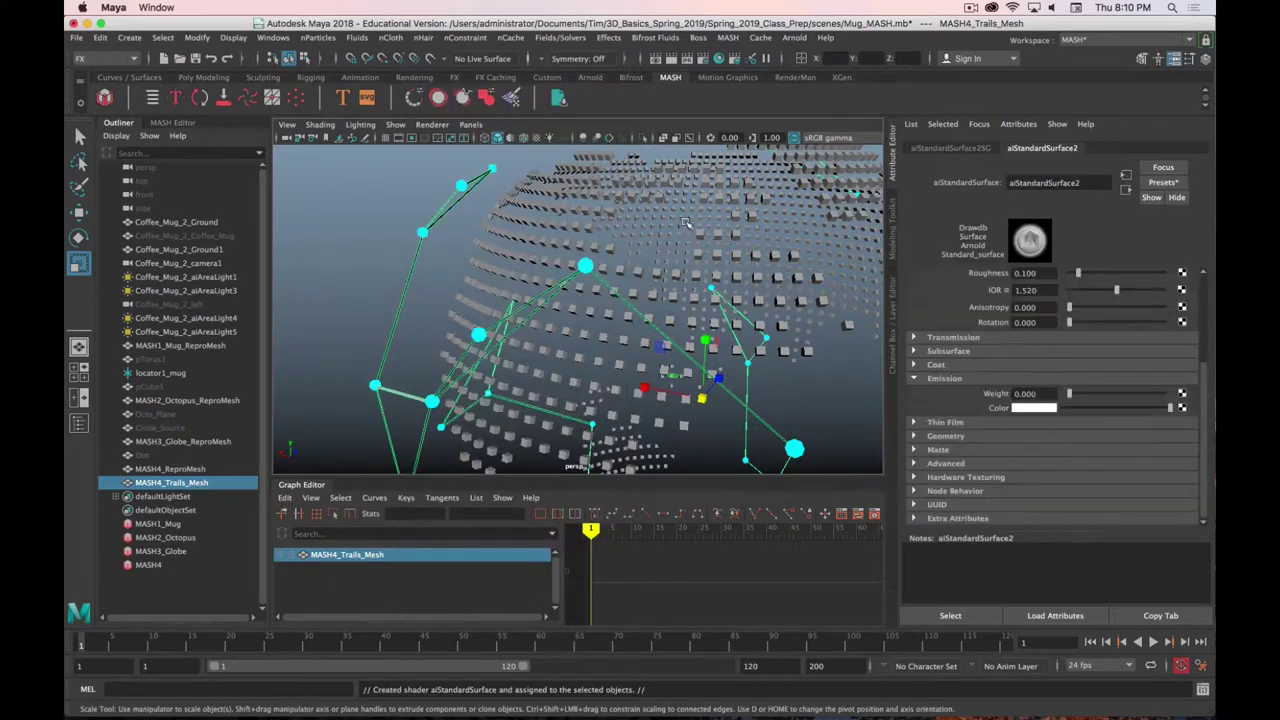
pyautogui.click(1162, 182)
pyautogui.moveTo(1120, 440)
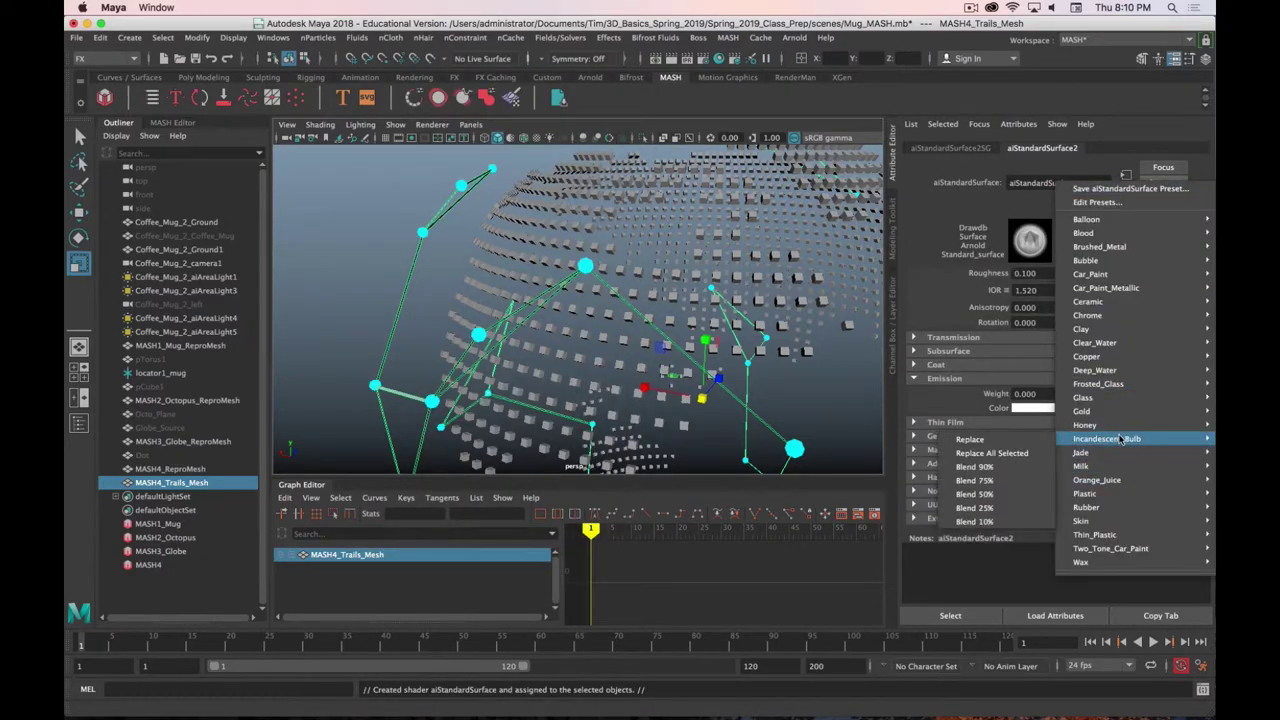
pyautogui.click(1030, 440)
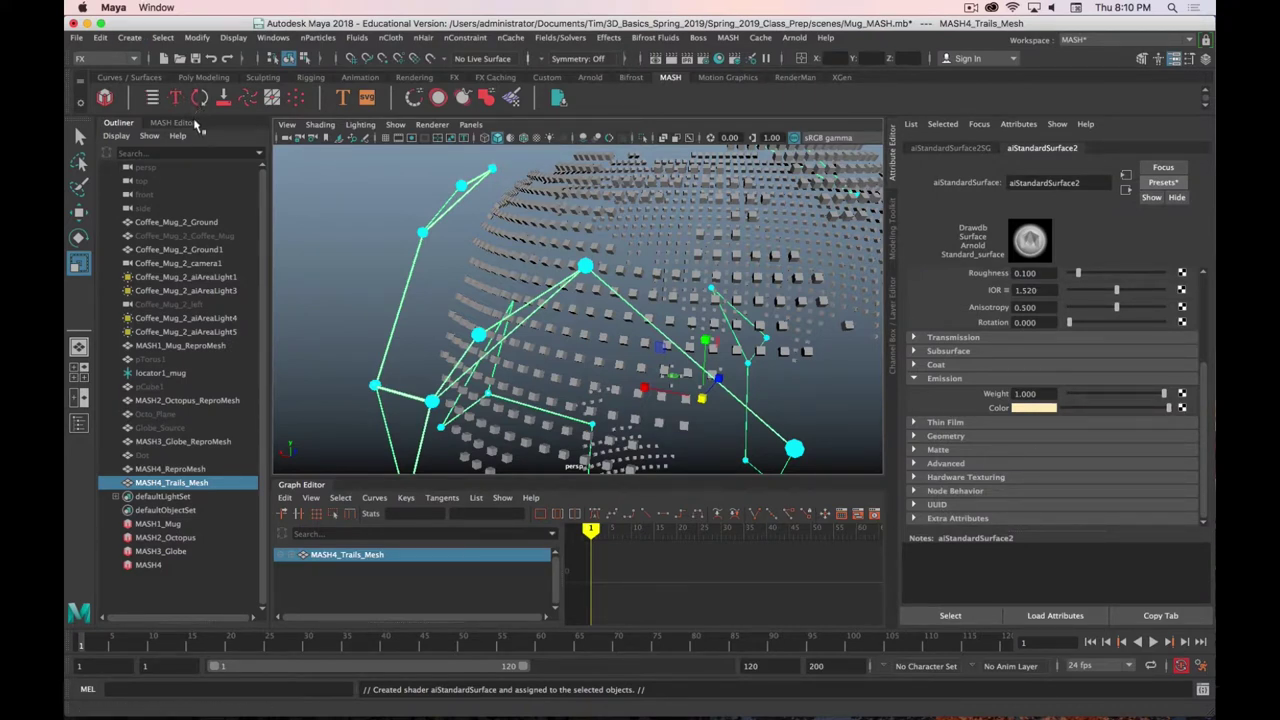
# Set the trails material's Emission Color to pink and start an Arnold render of the view
pyautogui.click(590, 77)
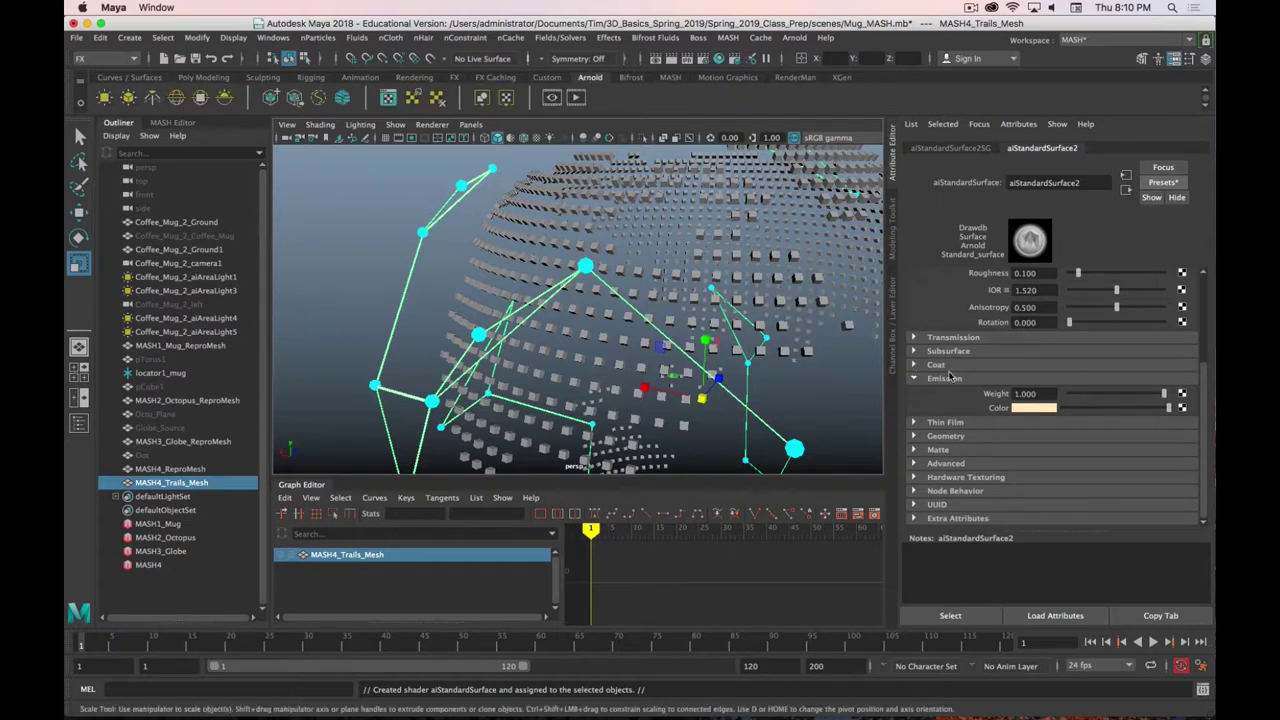
pyautogui.click(1041, 409)
pyautogui.moveTo(1064, 446)
pyautogui.mouseDown()
pyautogui.moveTo(1062, 460)
pyautogui.moveTo(1056, 444)
pyautogui.mouseUp()
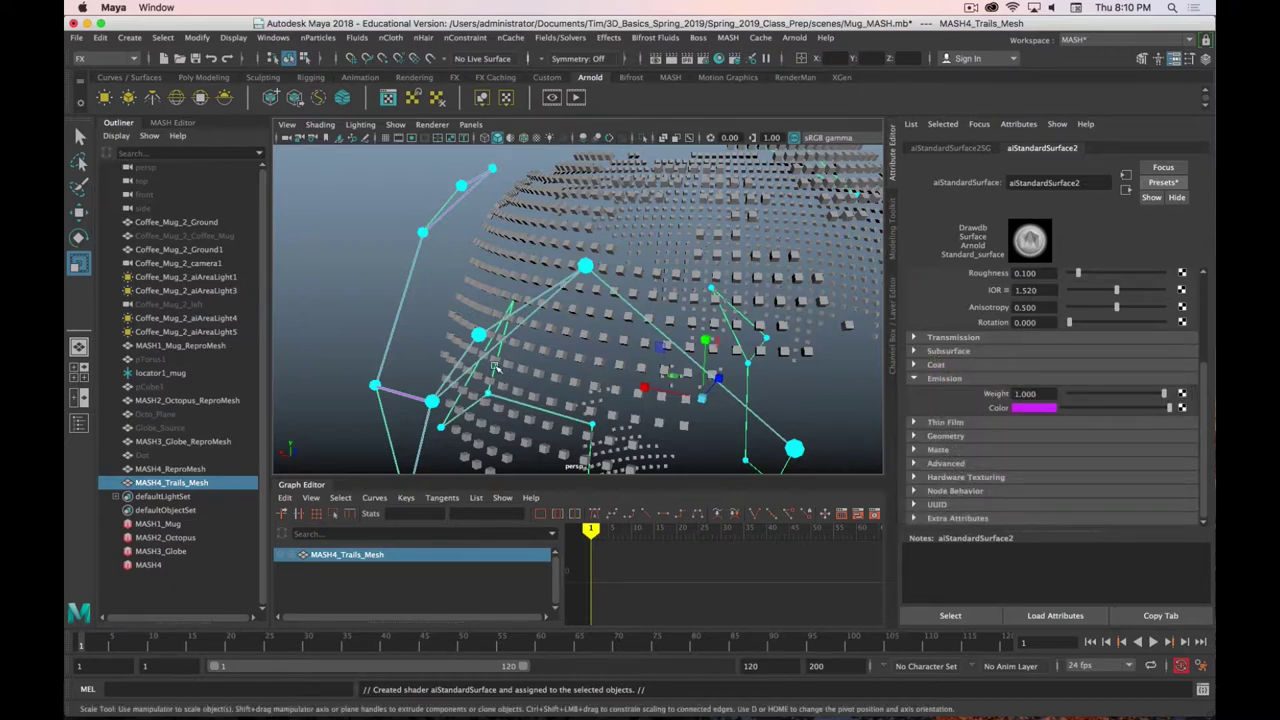
pyautogui.scroll(5, 514, 380)
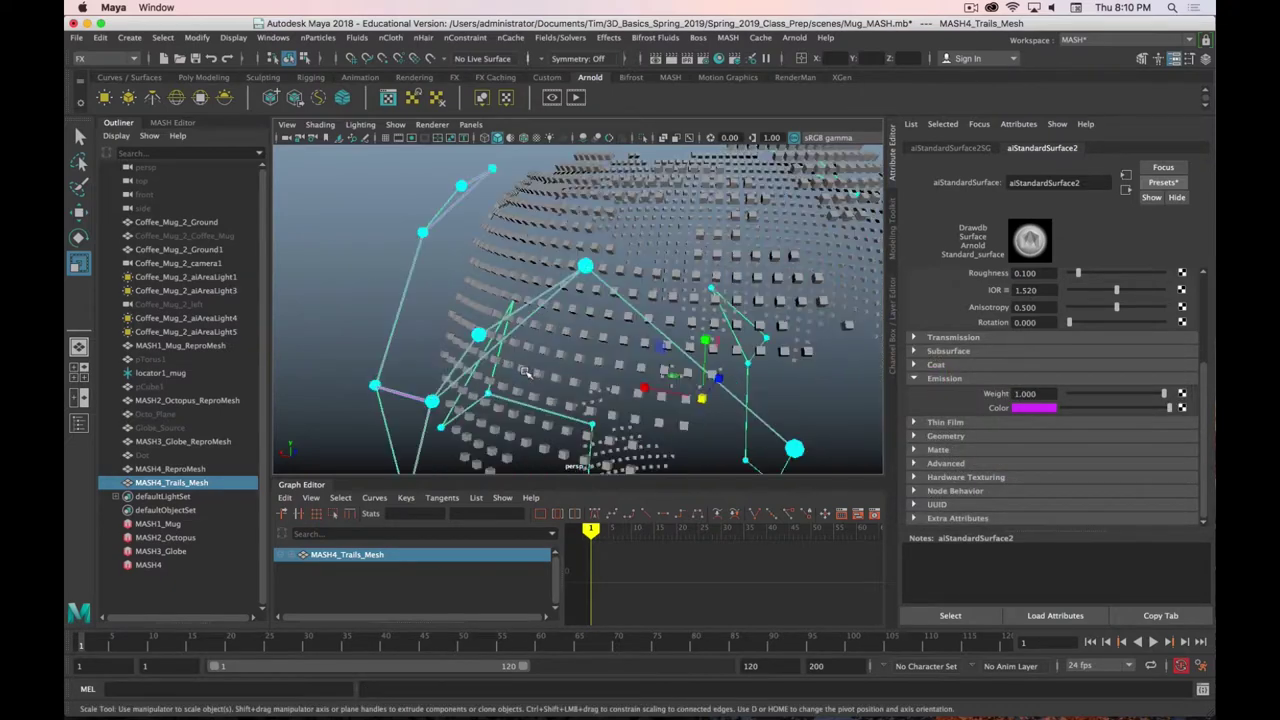
pyautogui.press('alt')
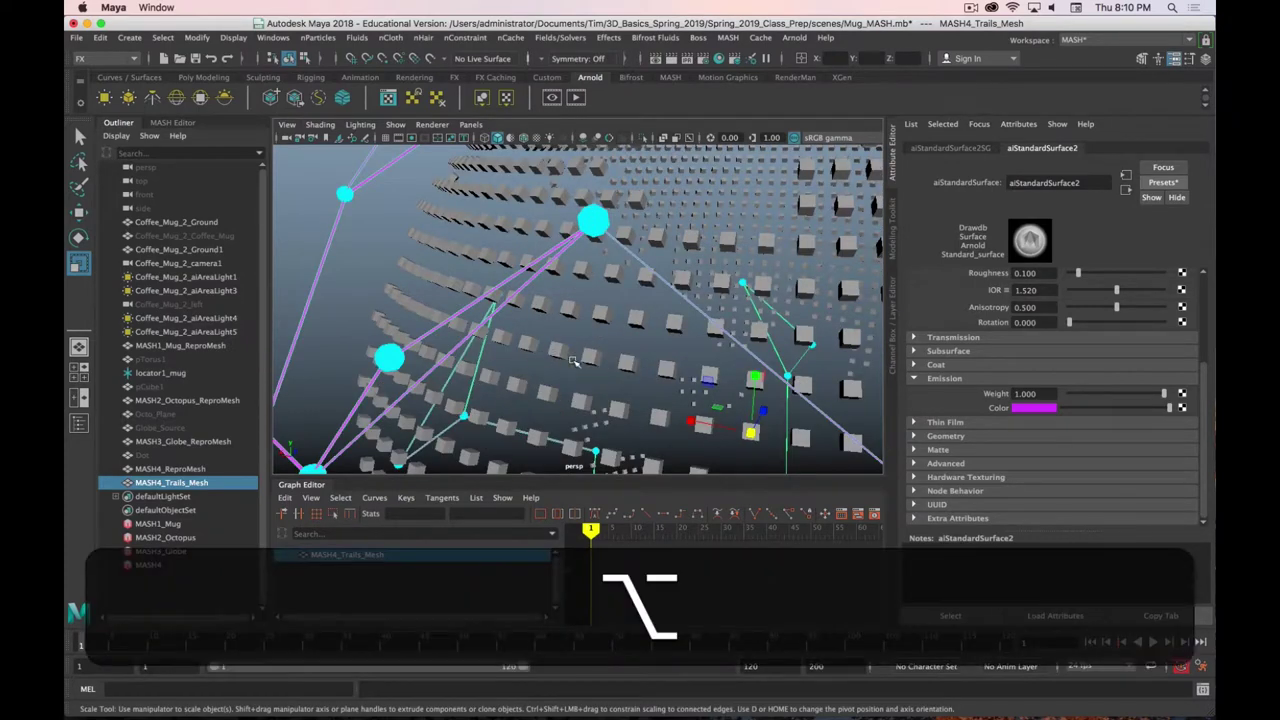
pyautogui.keyDown('alt'); pyautogui.moveTo(575, 360); pyautogui.dragTo(595, 125); pyautogui.keyUp('alt')
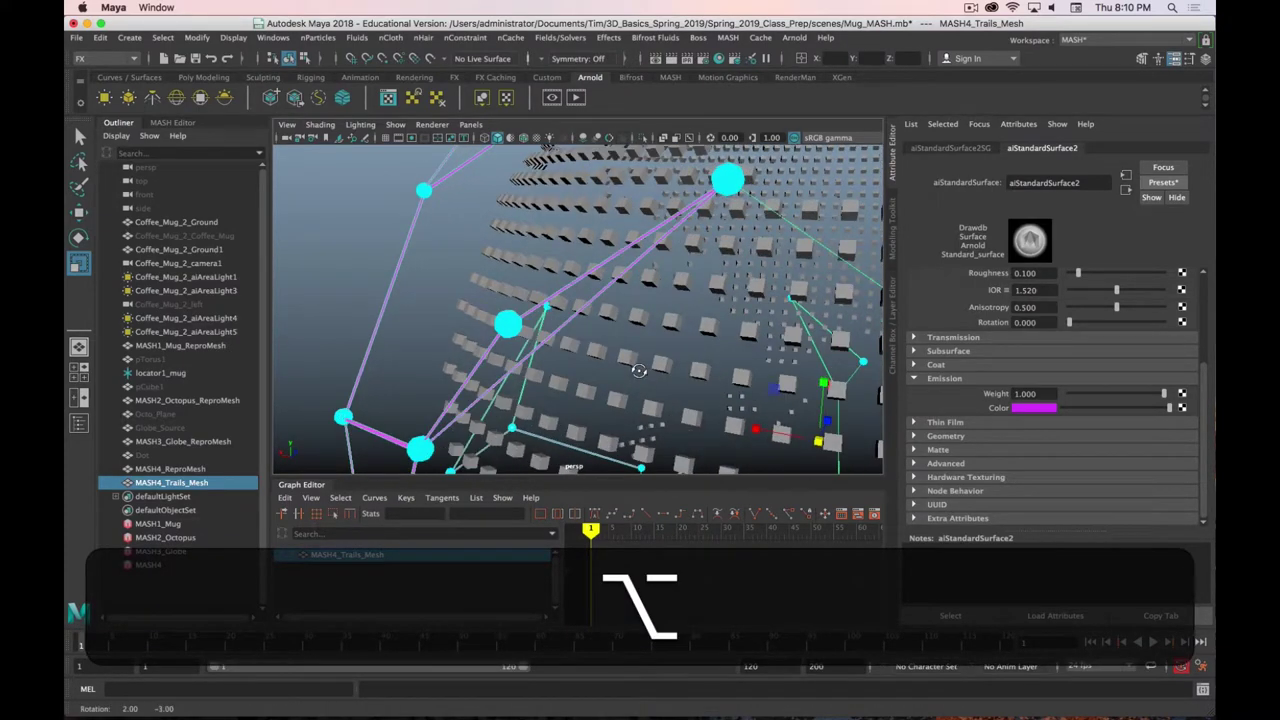
pyautogui.click(578, 100)
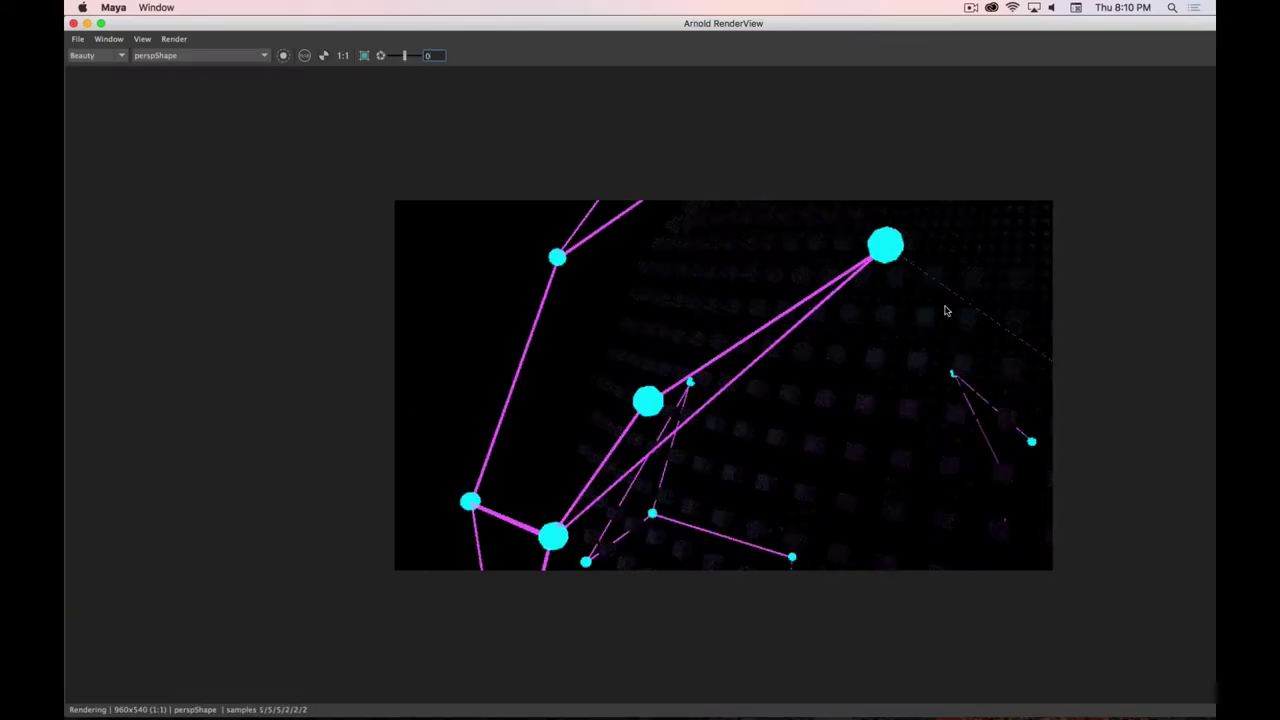
# Abort the render with Cmd+. and shrink the Arnold RenderView beside the viewport and Attribute Editor
pyautogui.press('super+period')
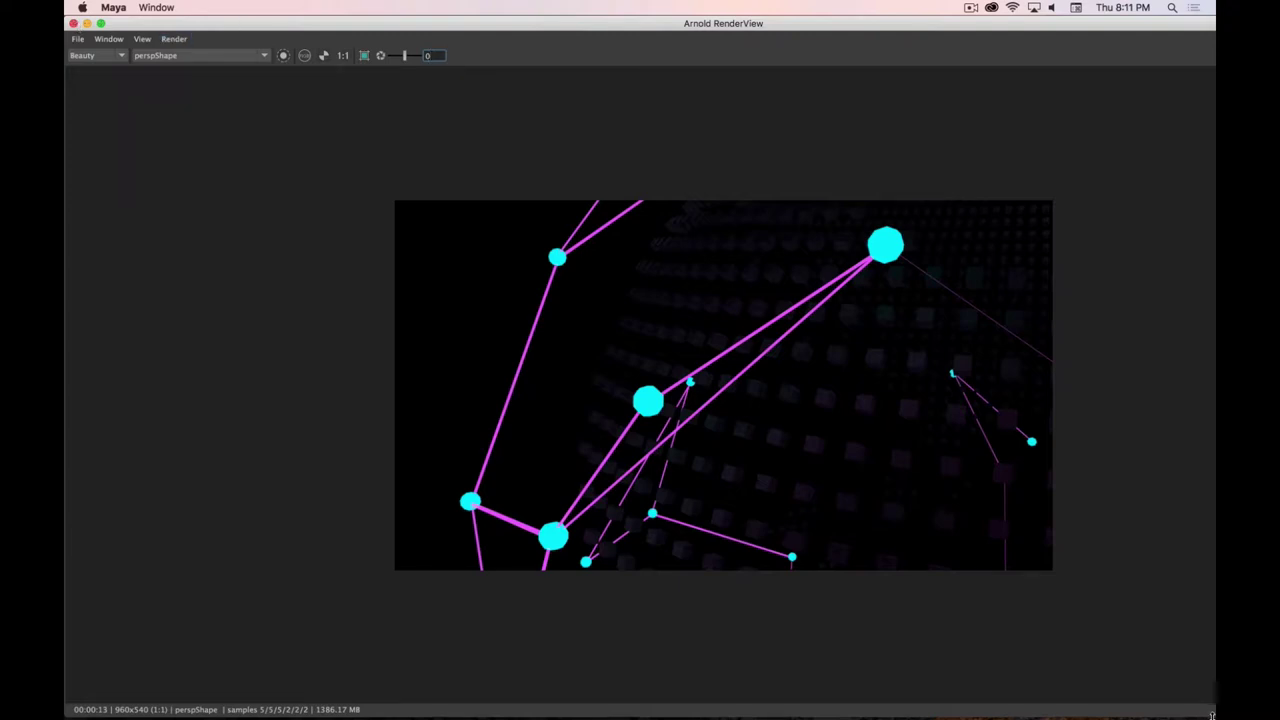
pyautogui.moveTo(1210, 714); pyautogui.dragTo(1135, 474)
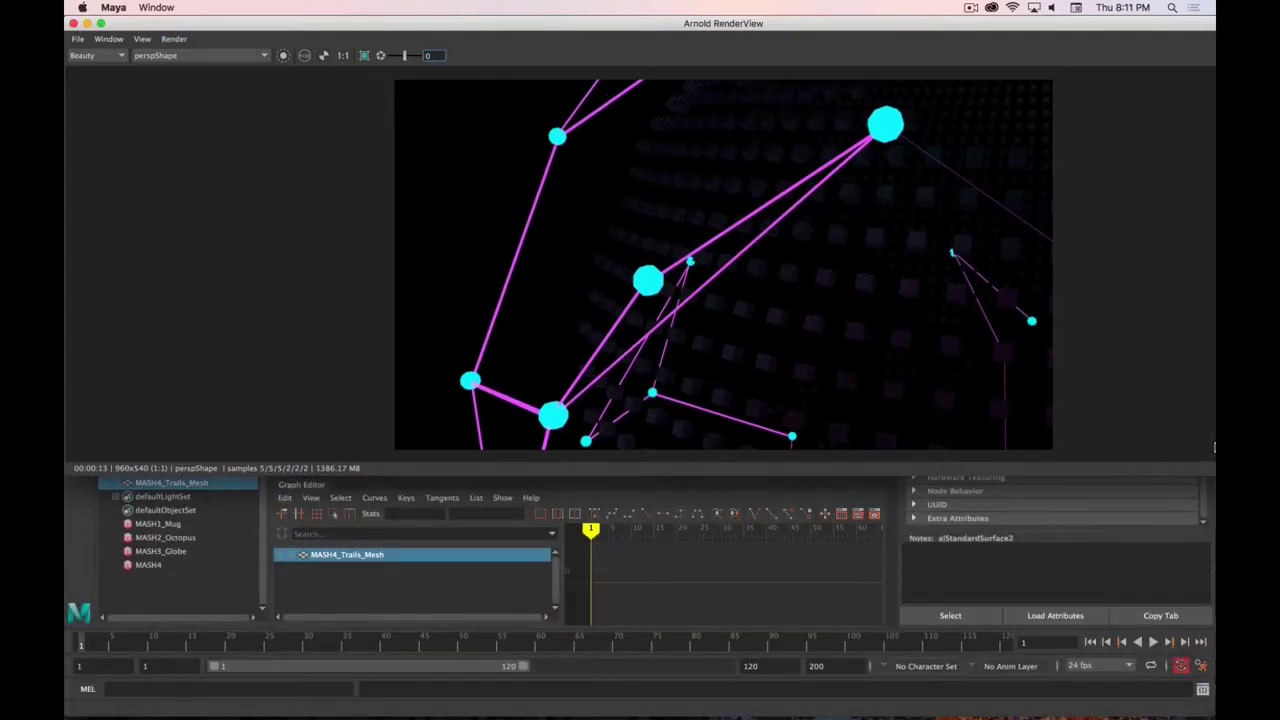
pyautogui.moveTo(1130, 24); pyautogui.dragTo(1076, 44)
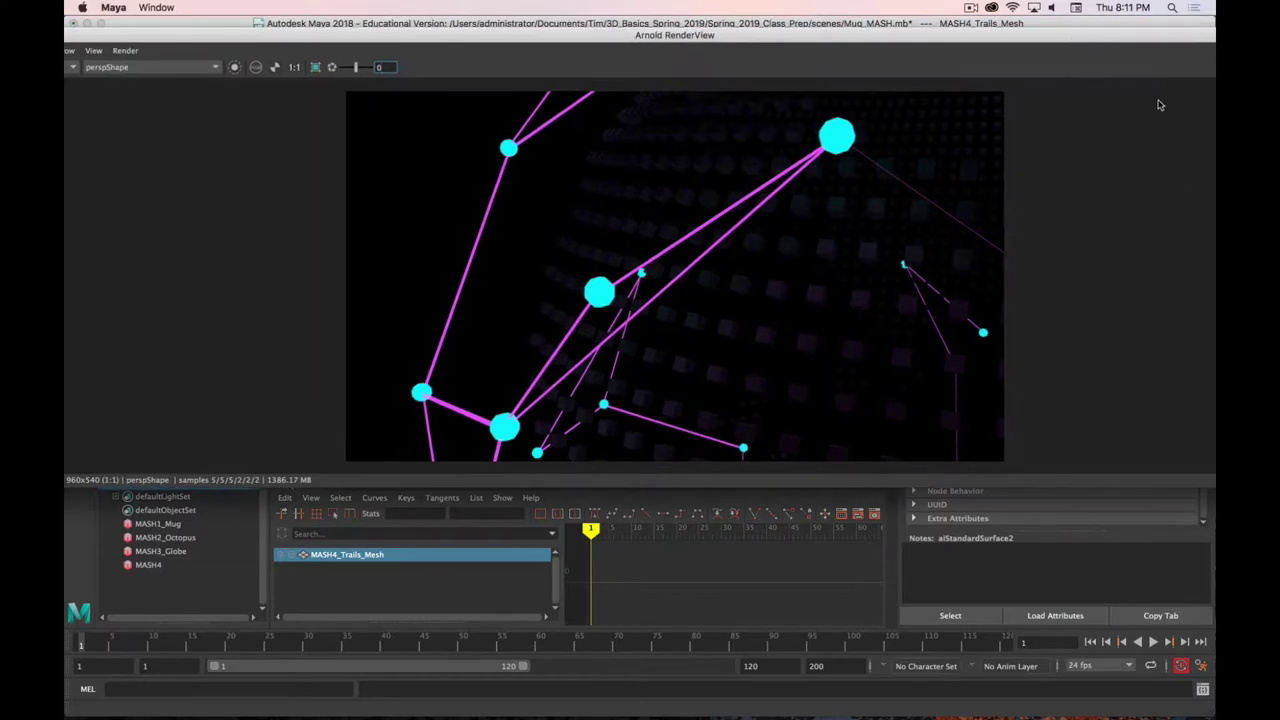
pyautogui.moveTo(1179, 47); pyautogui.dragTo(975, 55)
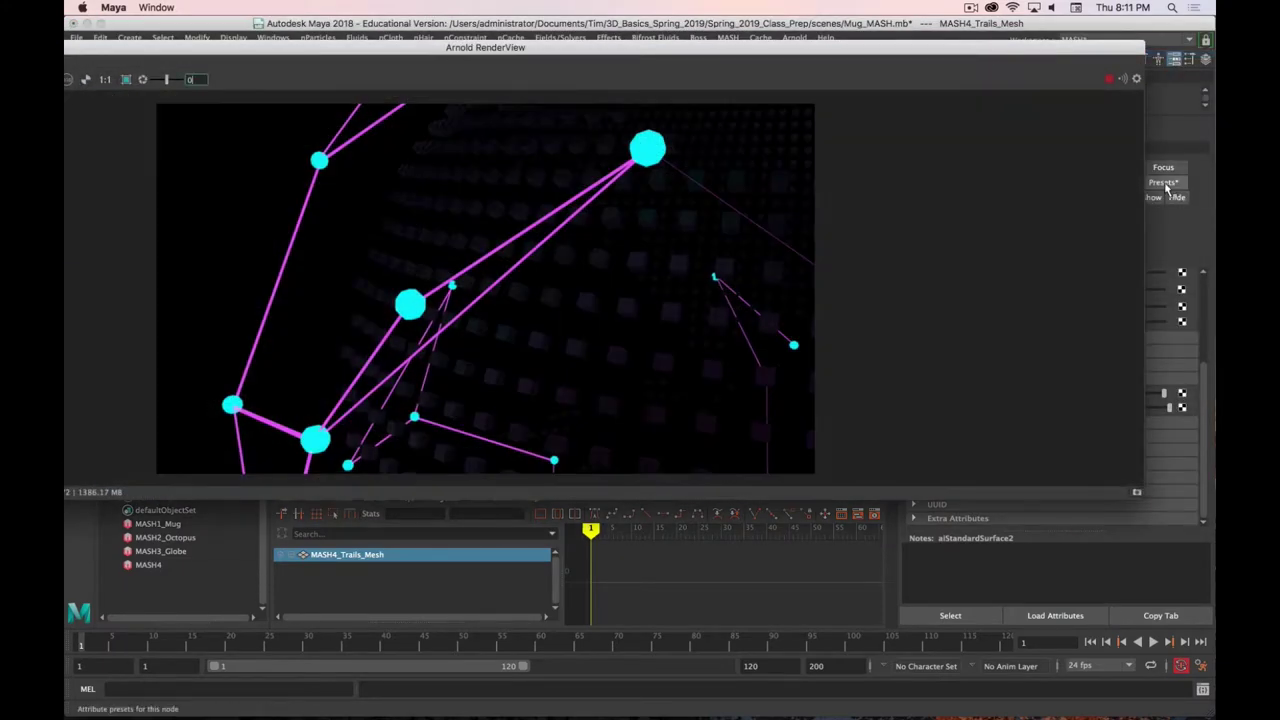
pyautogui.moveTo(1140, 215); pyautogui.dragTo(524, 215)
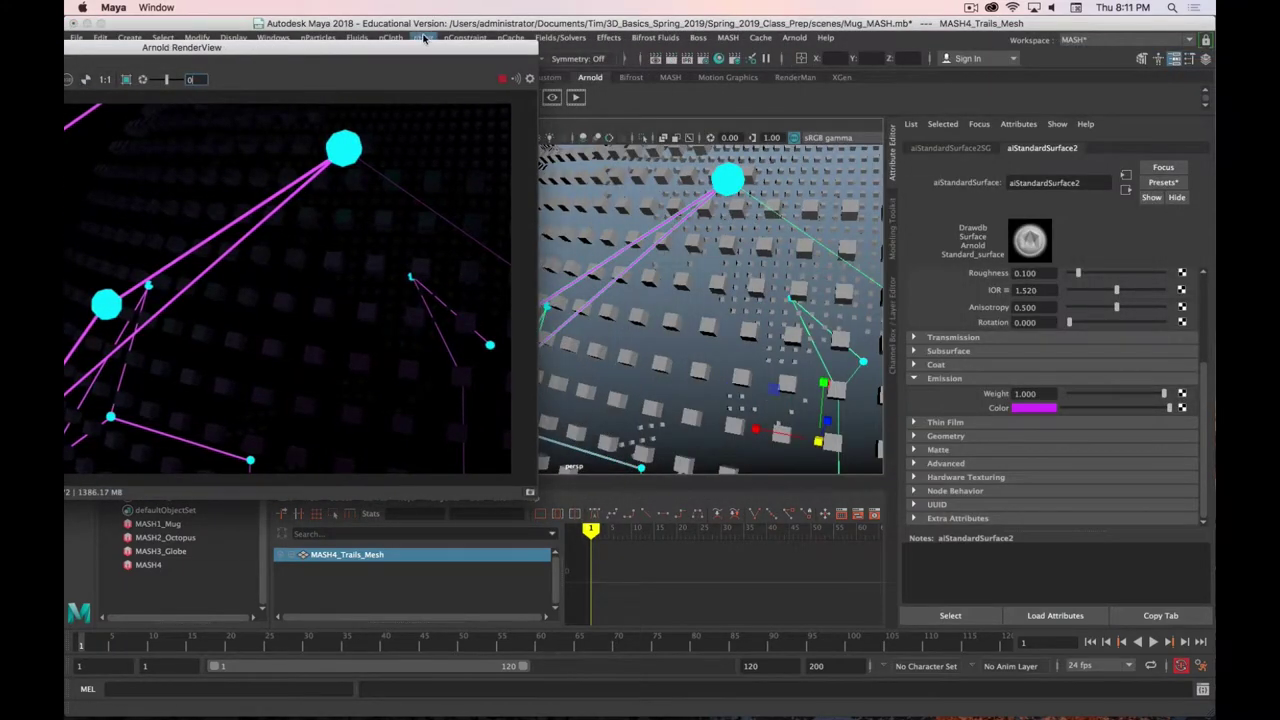
pyautogui.moveTo(424, 53); pyautogui.dragTo(708, 249)
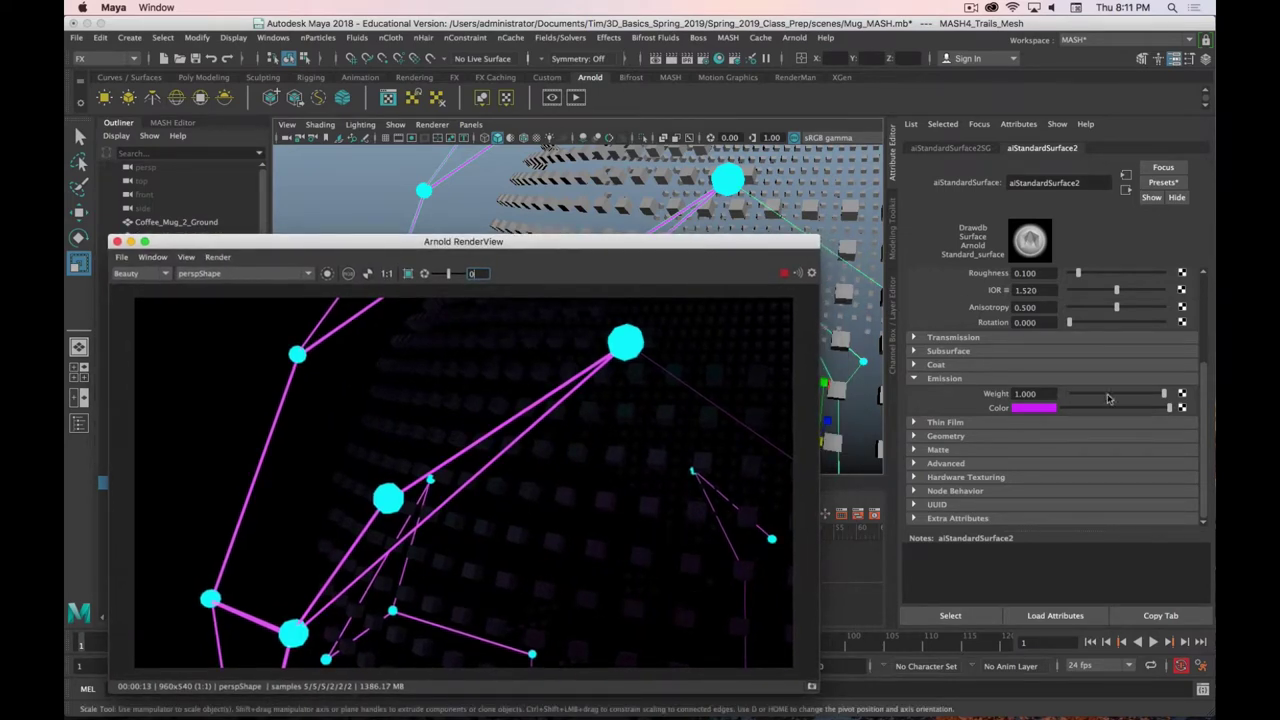
# Set aiStandardSurface2's Emission Weight to 5
pyautogui.click(1040, 393)
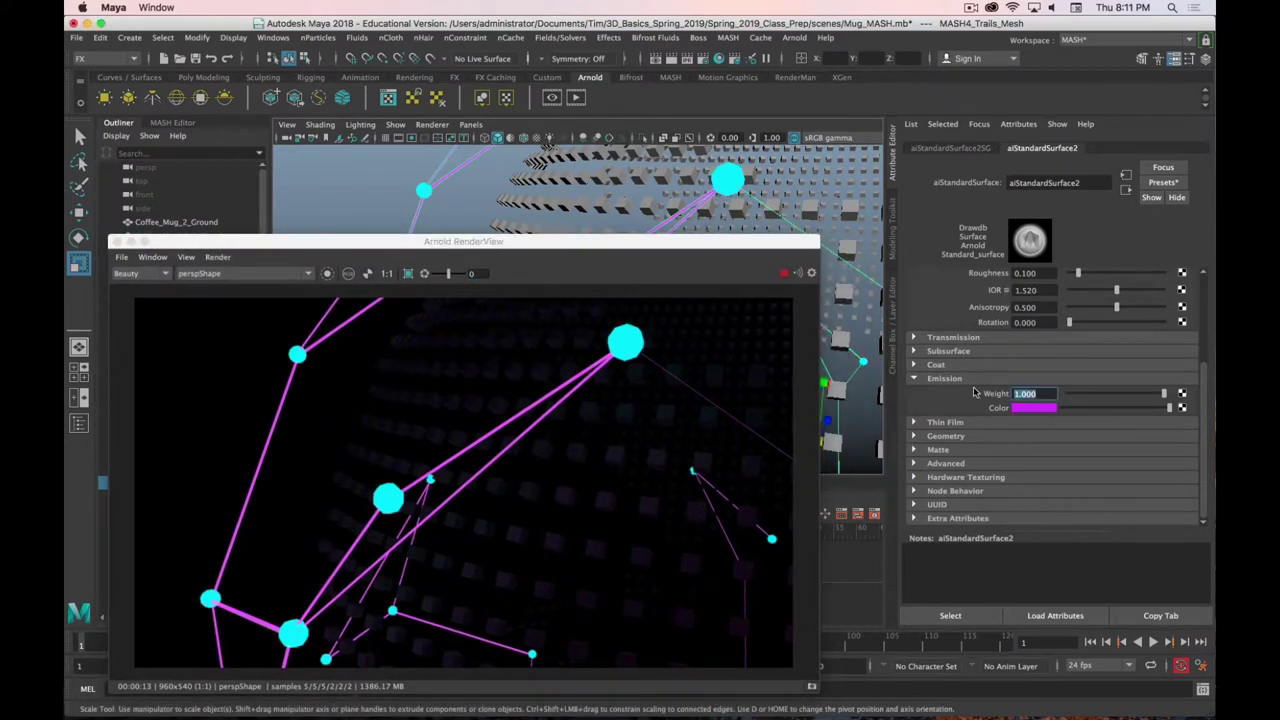
pyautogui.write('5')
pyautogui.press('Return')
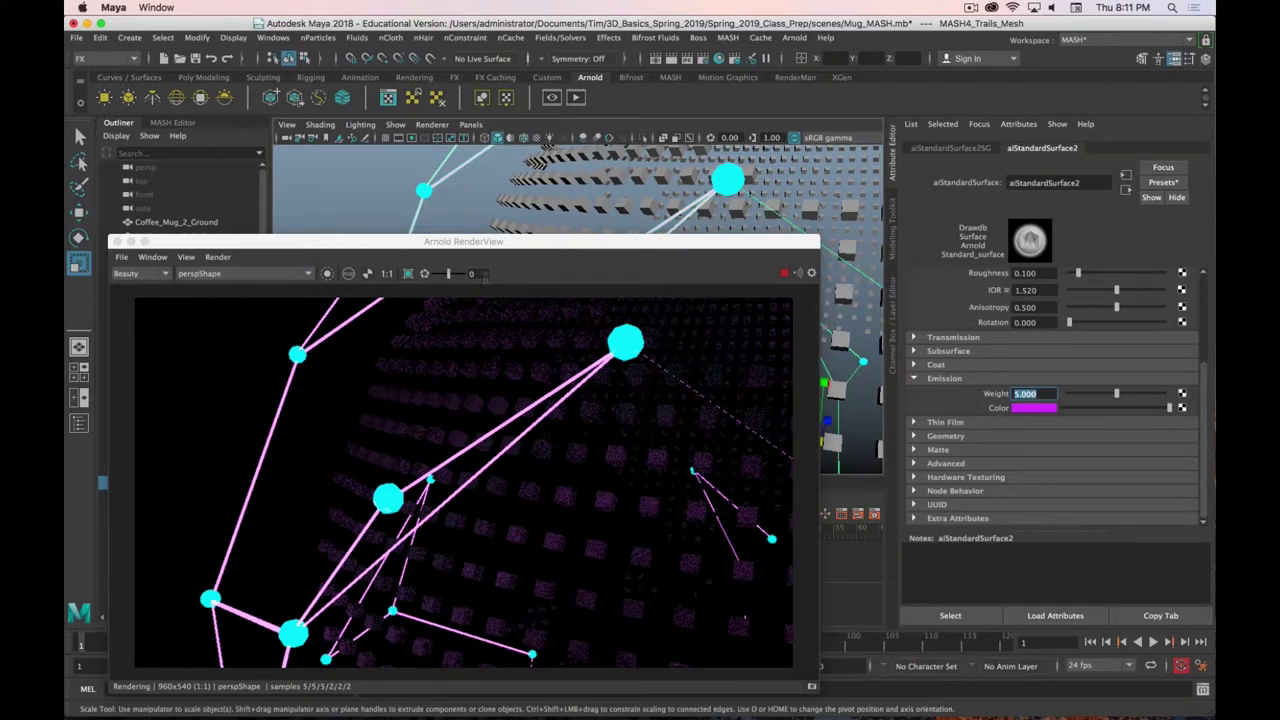
# Reposition the RenderView, zoom out to render the whole glowing globe, then abort the render
pyautogui.moveTo(485, 243); pyautogui.dragTo(715, 177)
pyautogui.moveTo(790, 150); pyautogui.dragTo(729, 95)
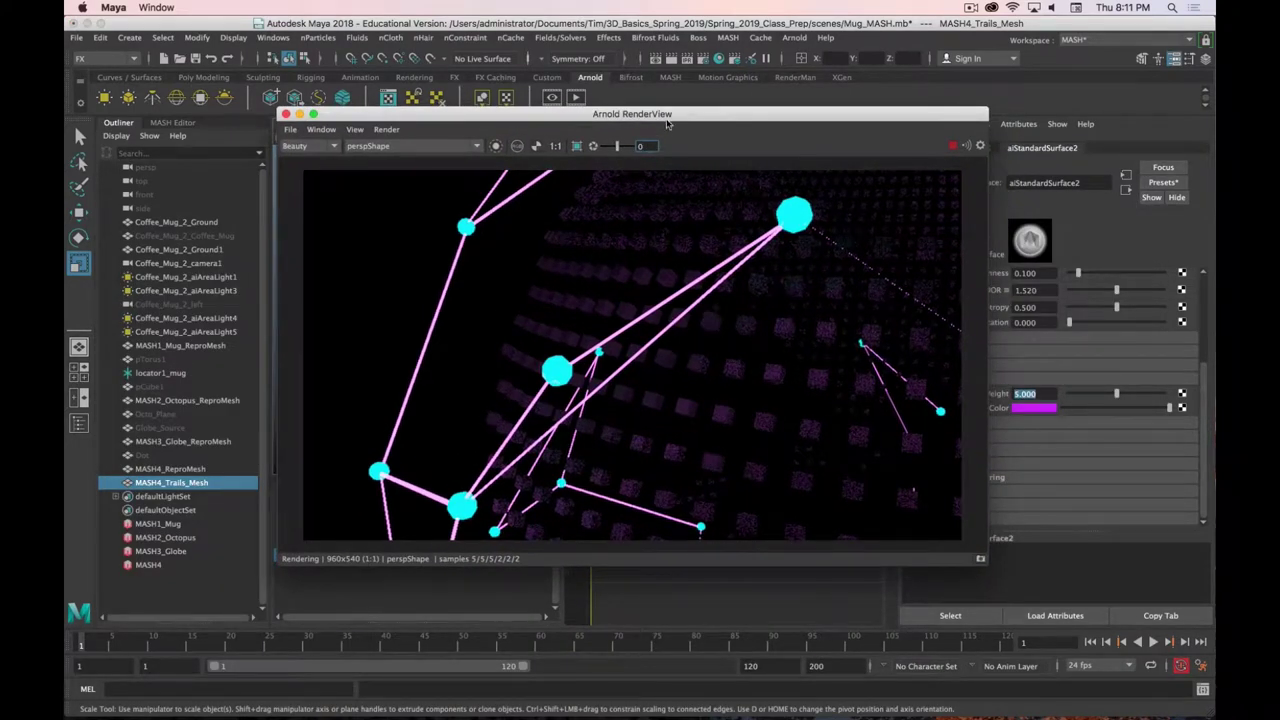
pyautogui.moveTo(669, 126); pyautogui.dragTo(643, 288)
pyautogui.scroll(-3, 632, 247)
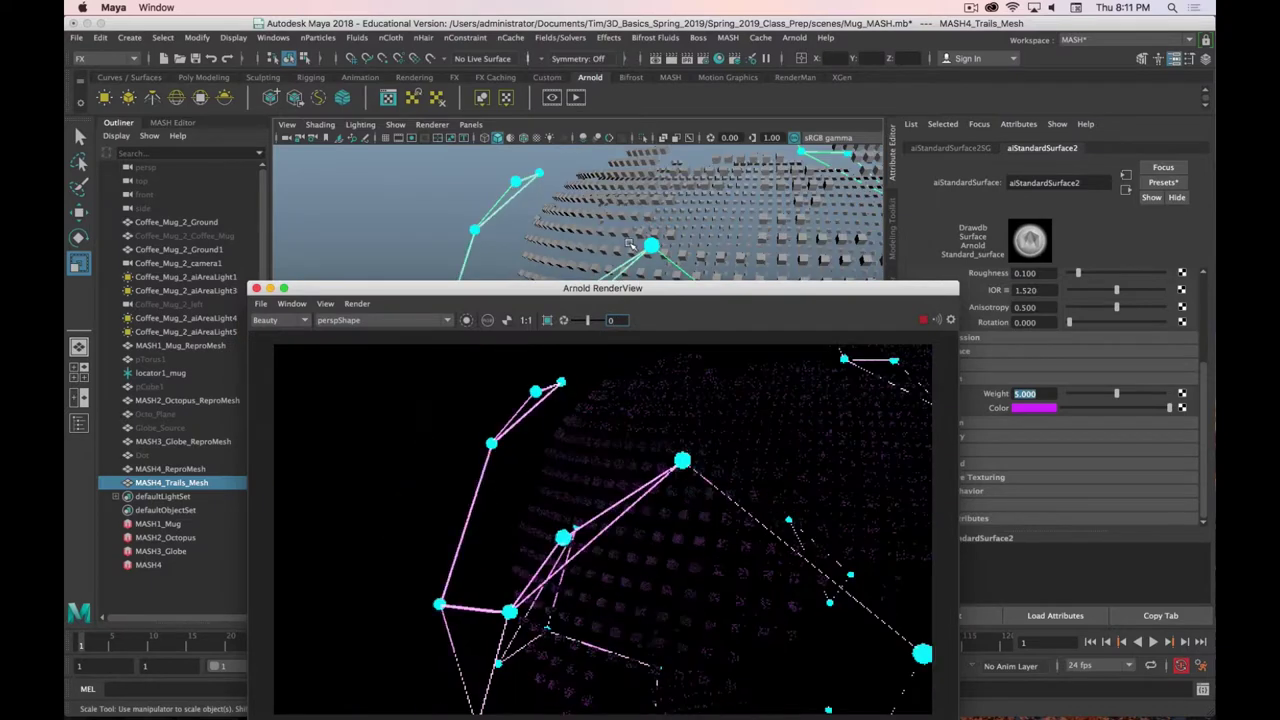
pyautogui.scroll(-2, 632, 247)
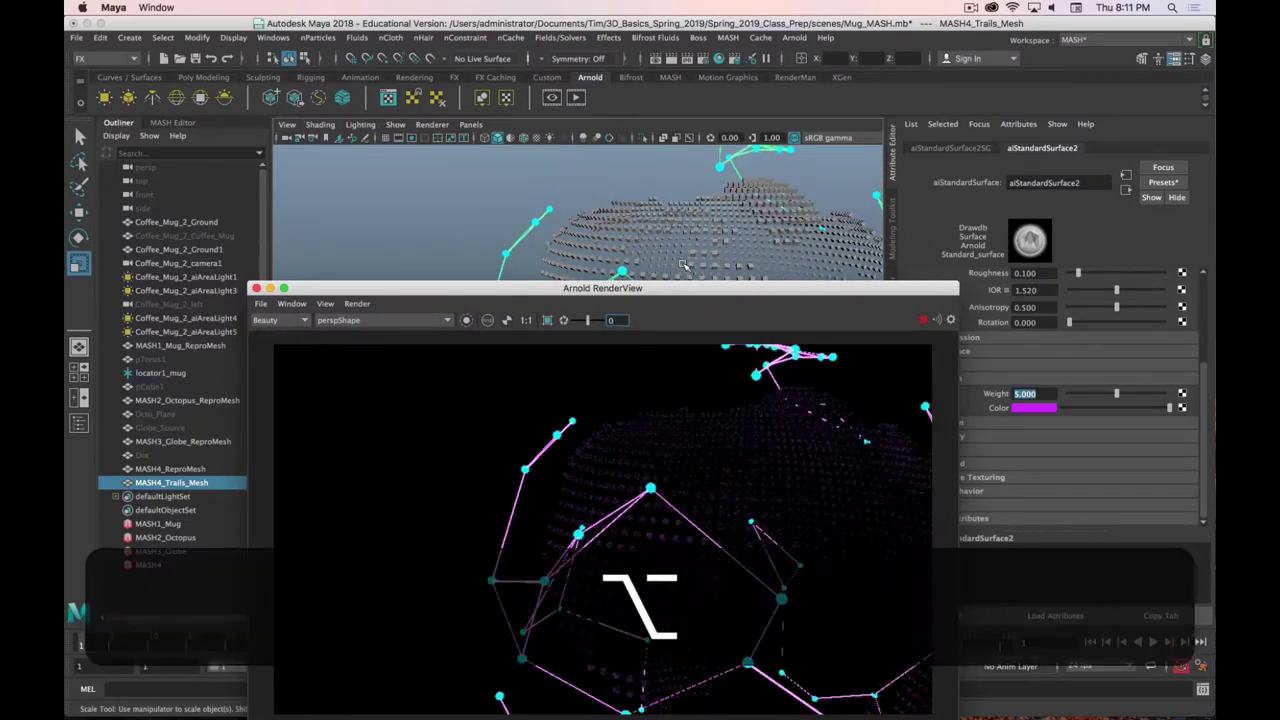
pyautogui.keyDown('alt'); pyautogui.moveTo(632, 247); pyautogui.dragTo(641, 200); pyautogui.keyUp('alt')
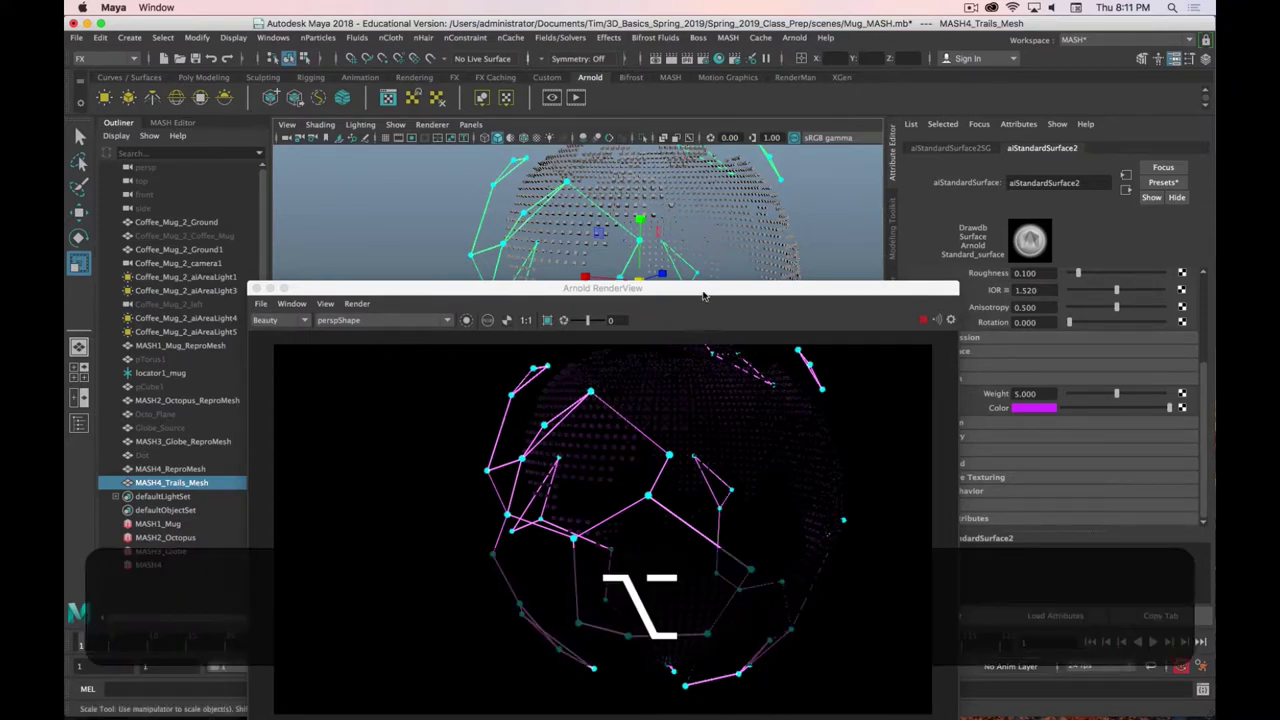
pyautogui.moveTo(704, 292); pyautogui.dragTo(647, 166)
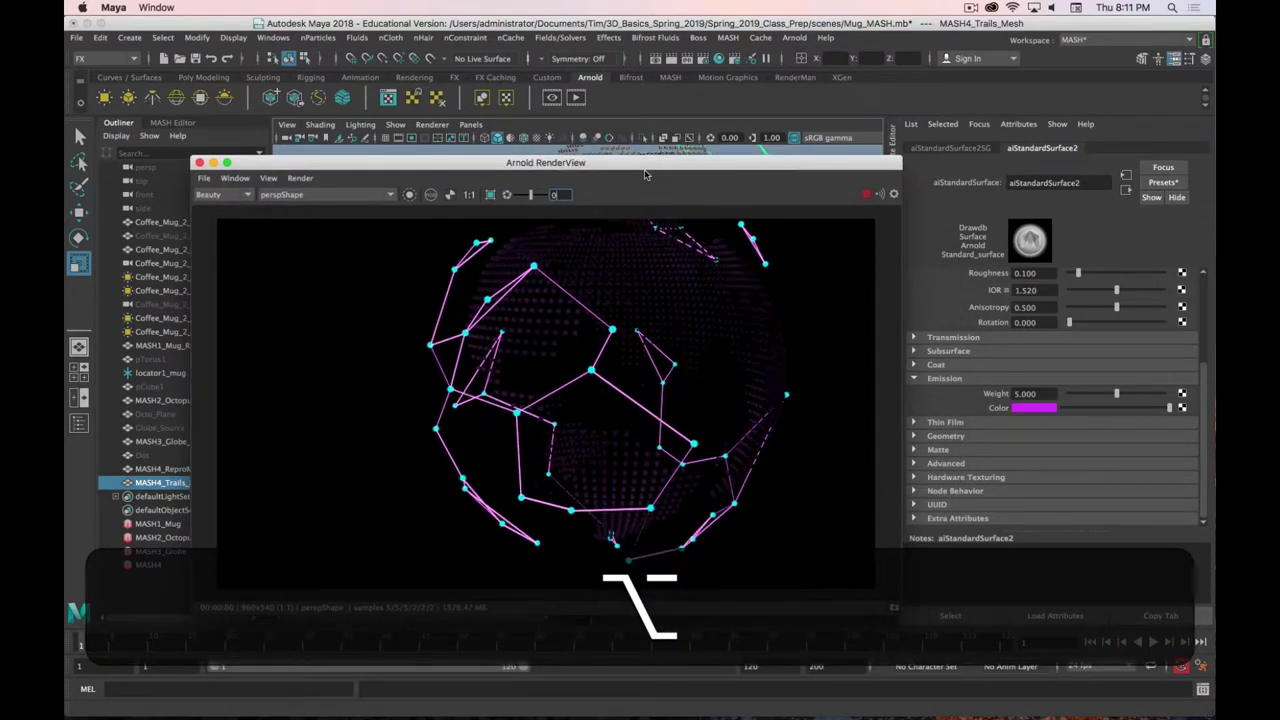
pyautogui.press('super+period')
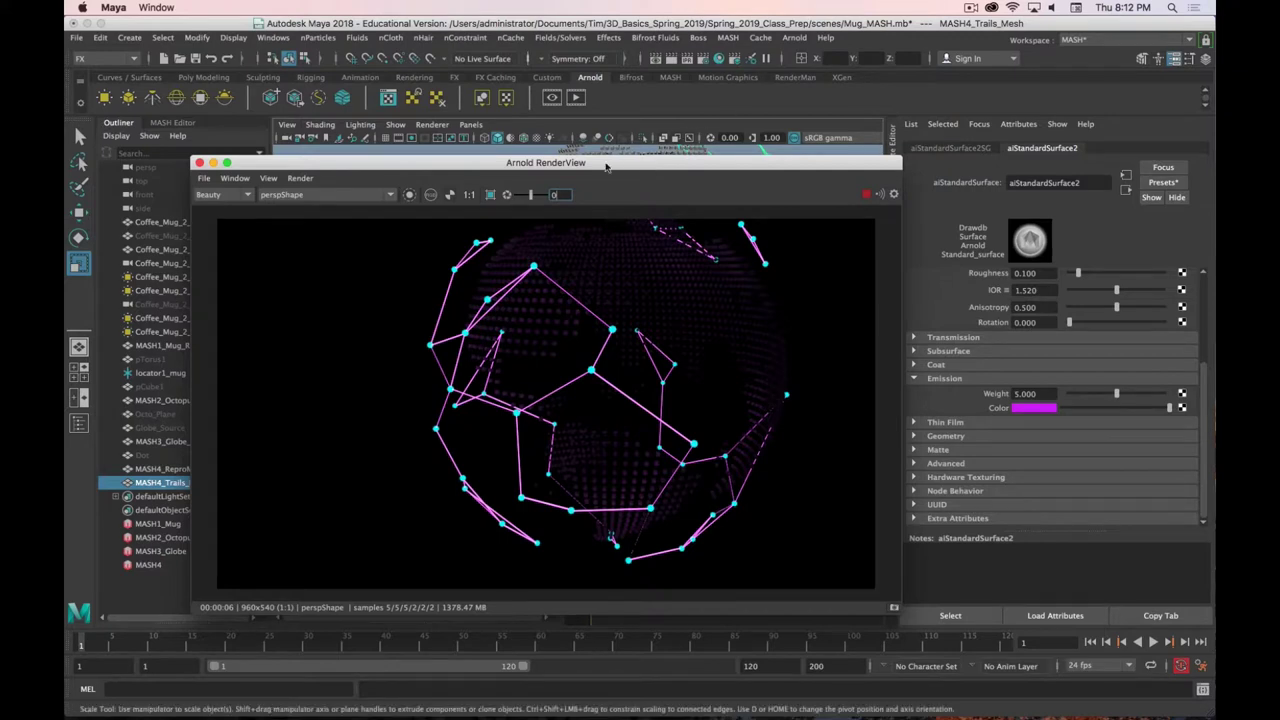
# Close the RenderView and put the globe, repro and trails meshes on a new hidden layer3
pyautogui.click(199, 163)
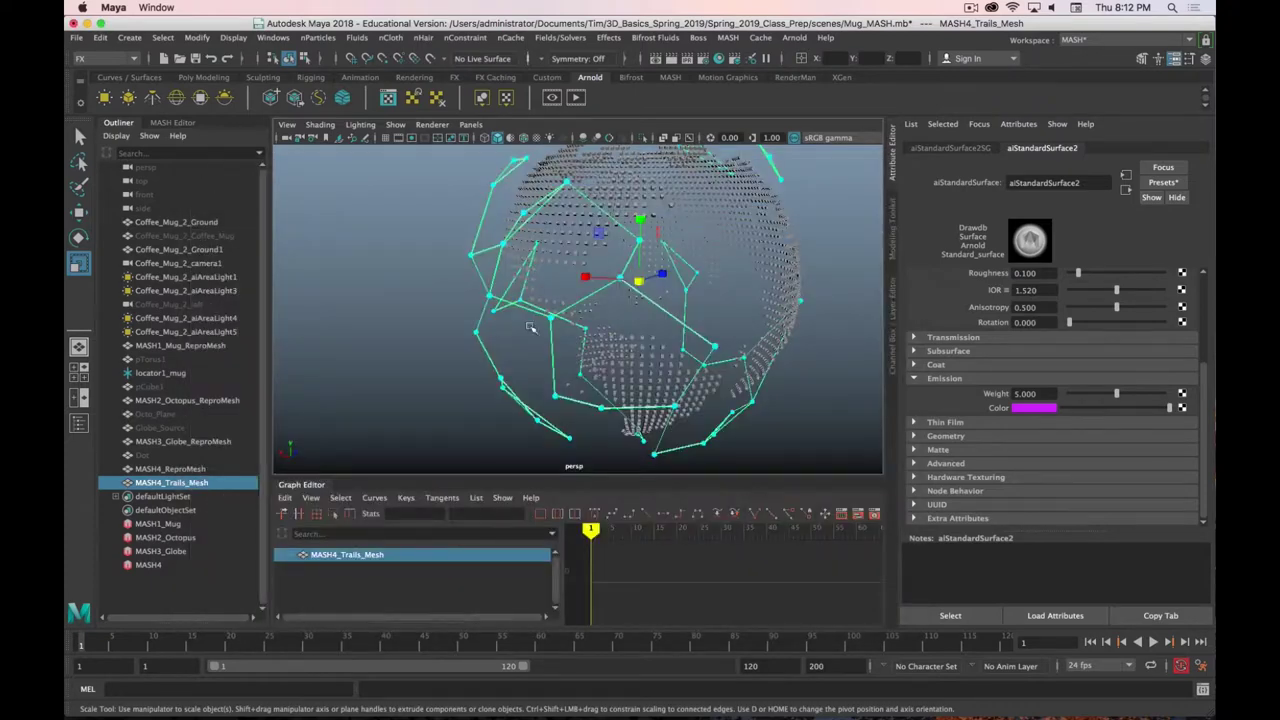
pyautogui.scroll(-5, 587, 326)
pyautogui.moveTo(805, 172); pyautogui.dragTo(443, 420)
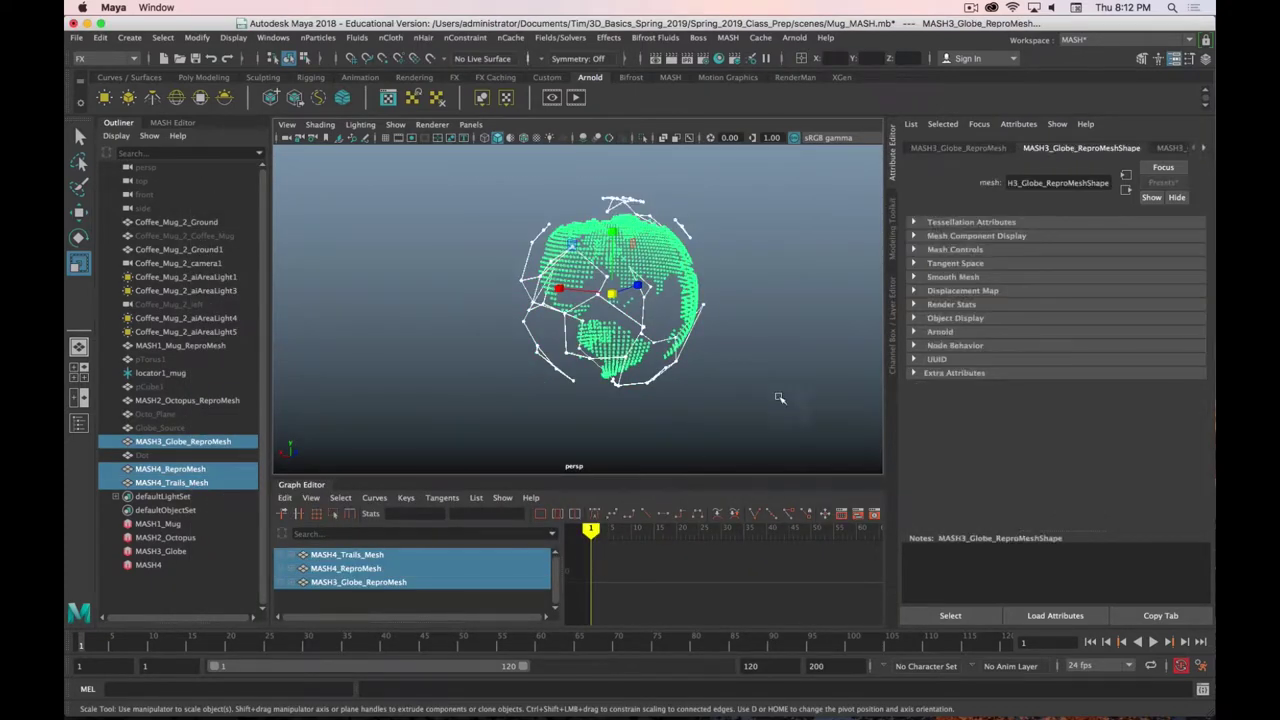
pyautogui.click(894, 305)
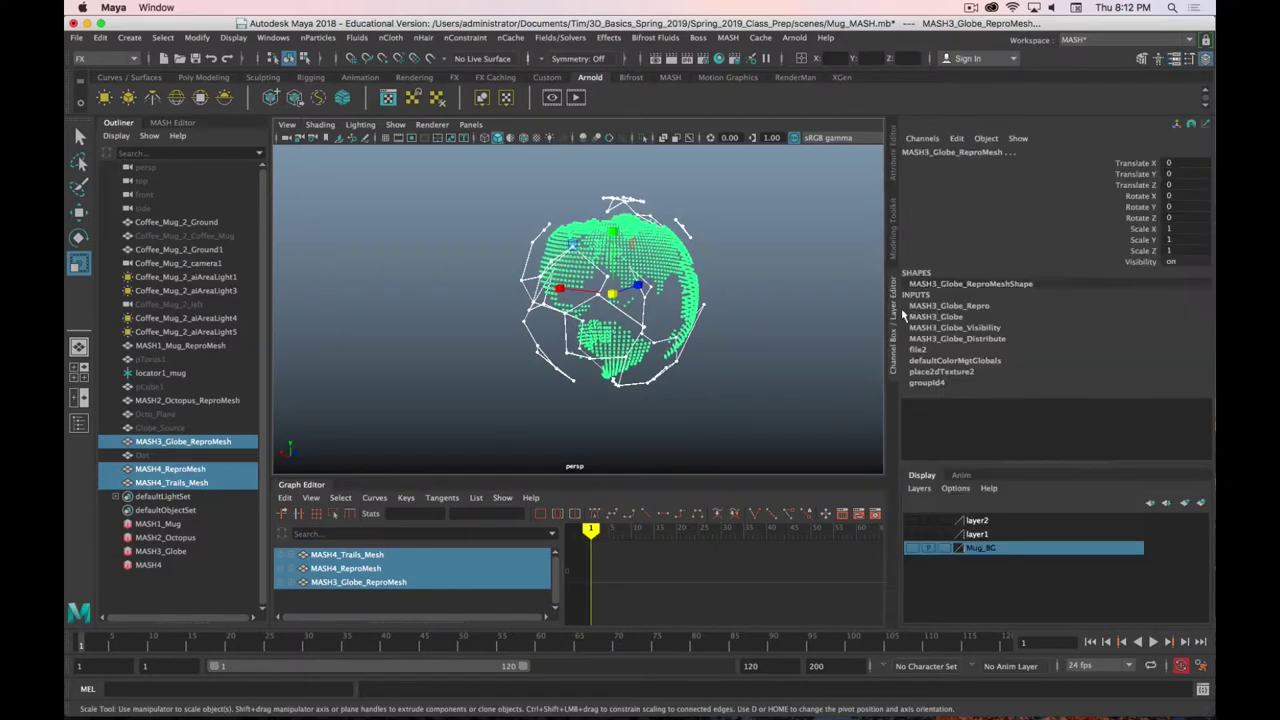
pyautogui.click(1199, 502)
pyautogui.click(913, 521)
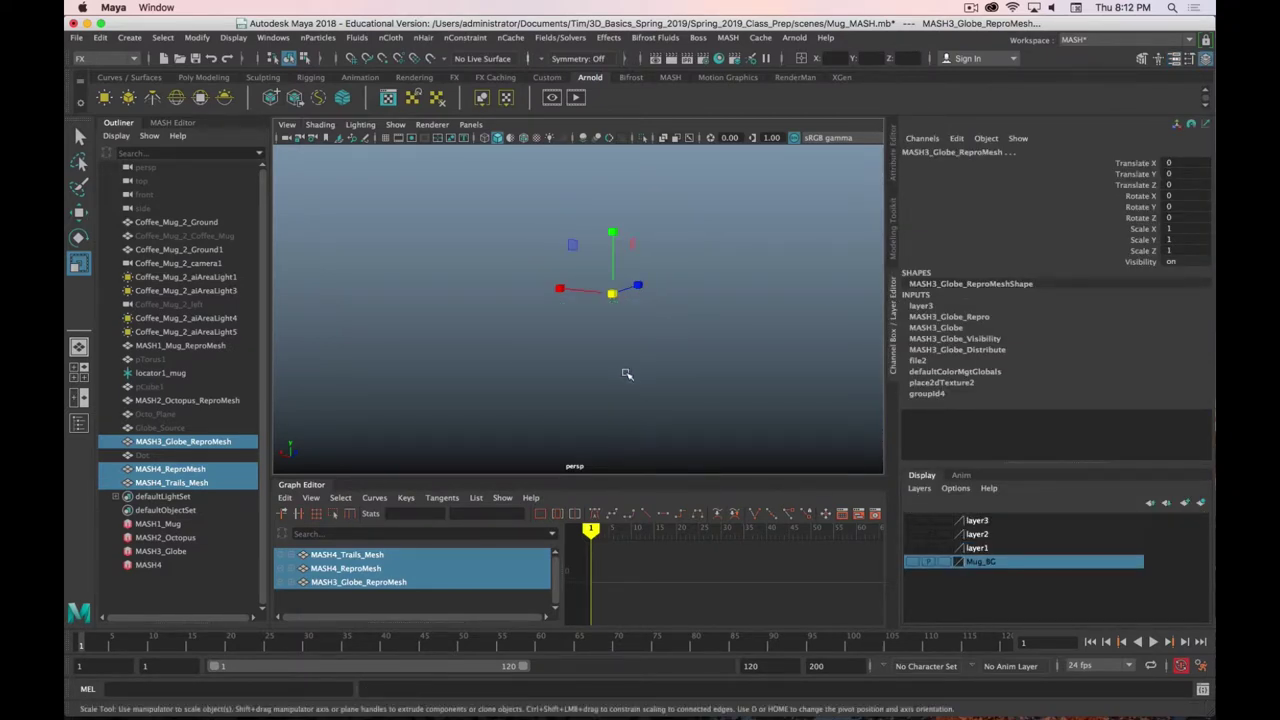
pyautogui.click(618, 370)
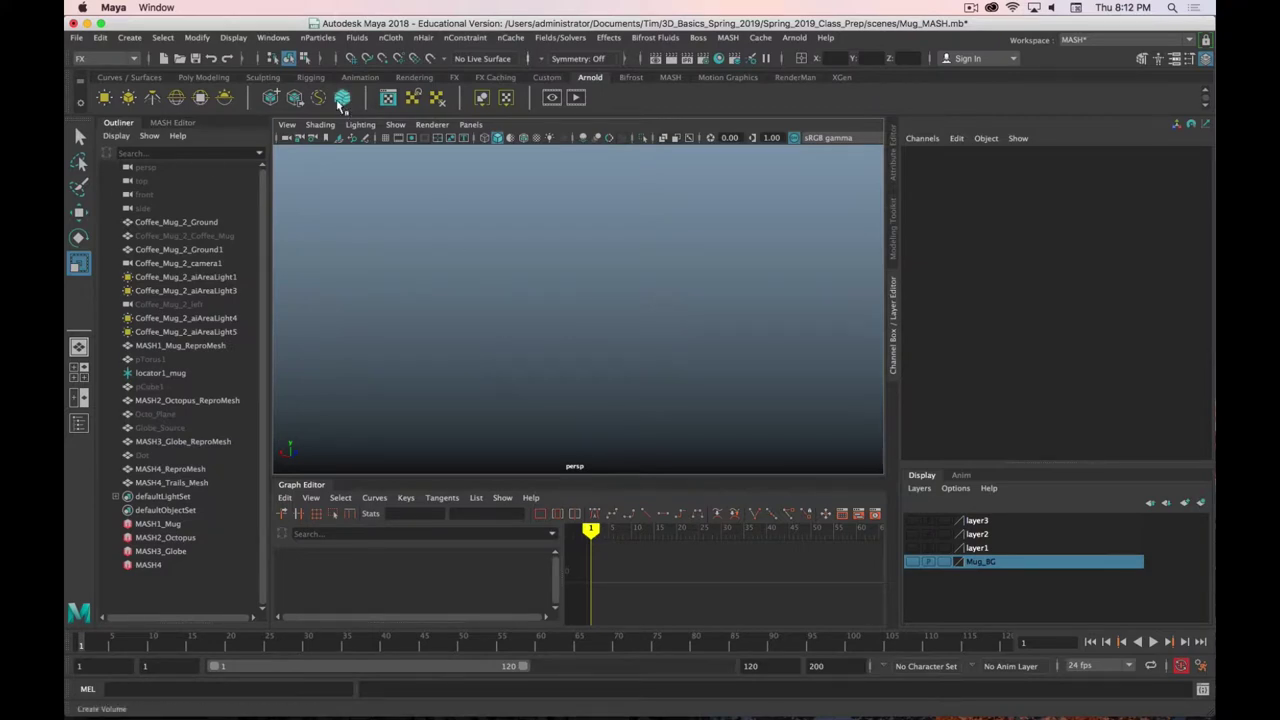
pyautogui.click(205, 78)
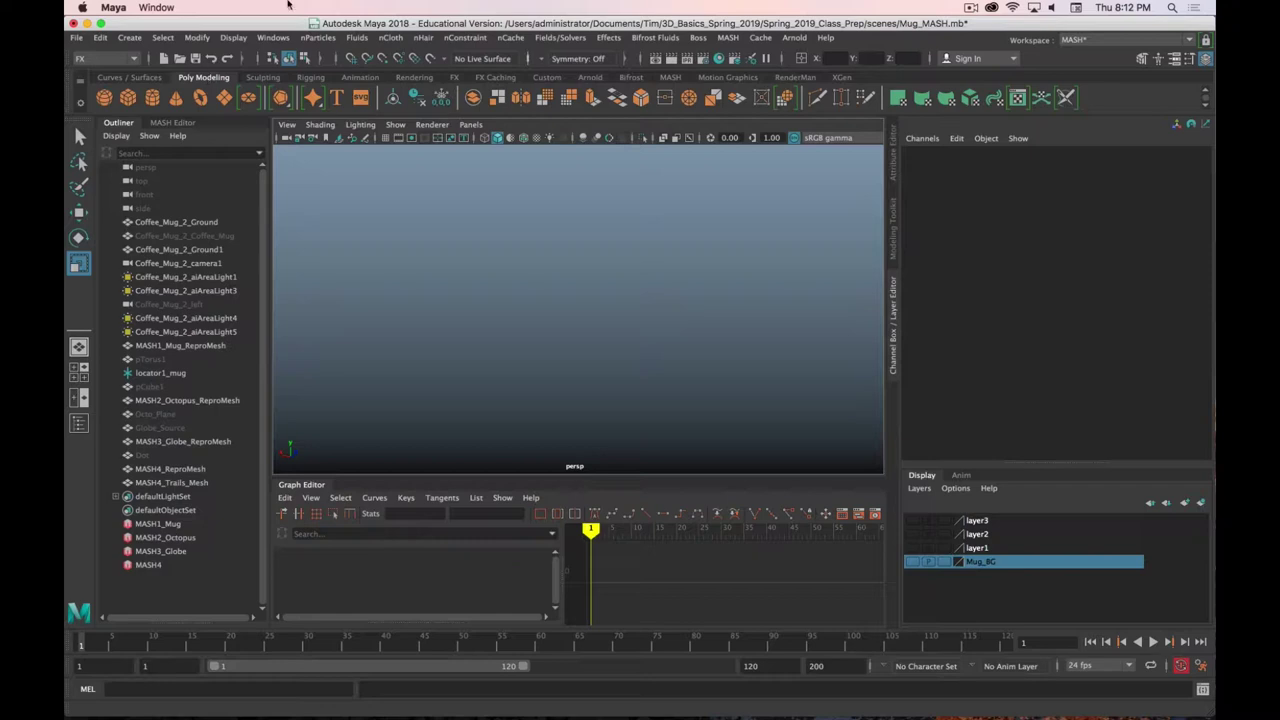
# Create a new MASH network from pCube1 and show its distribution settings
pyautogui.click(148, 387)
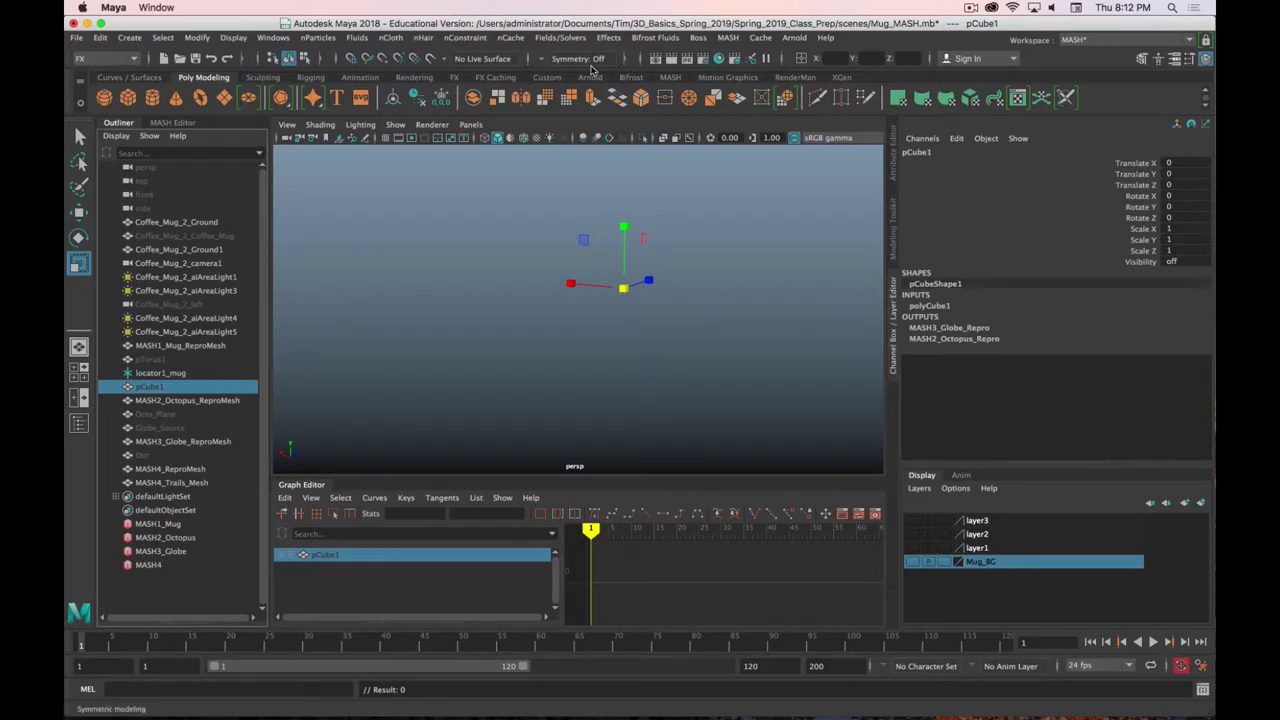
pyautogui.click(668, 78)
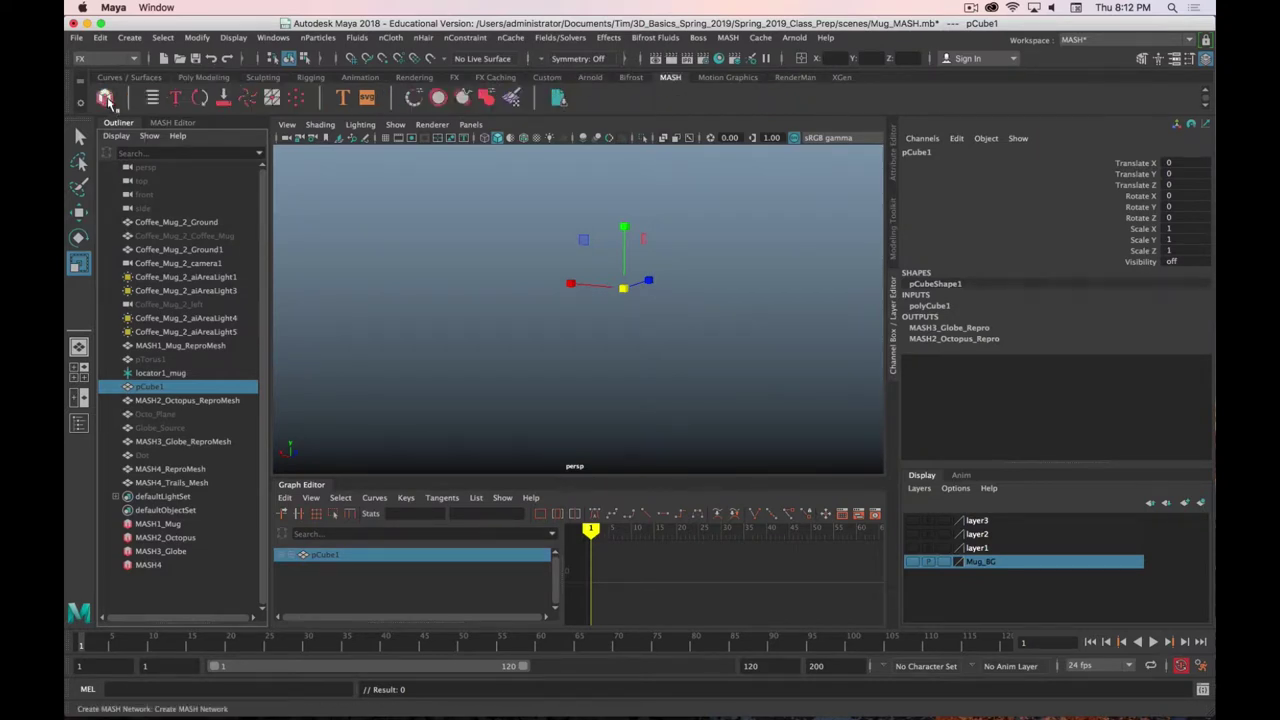
pyautogui.click(106, 97)
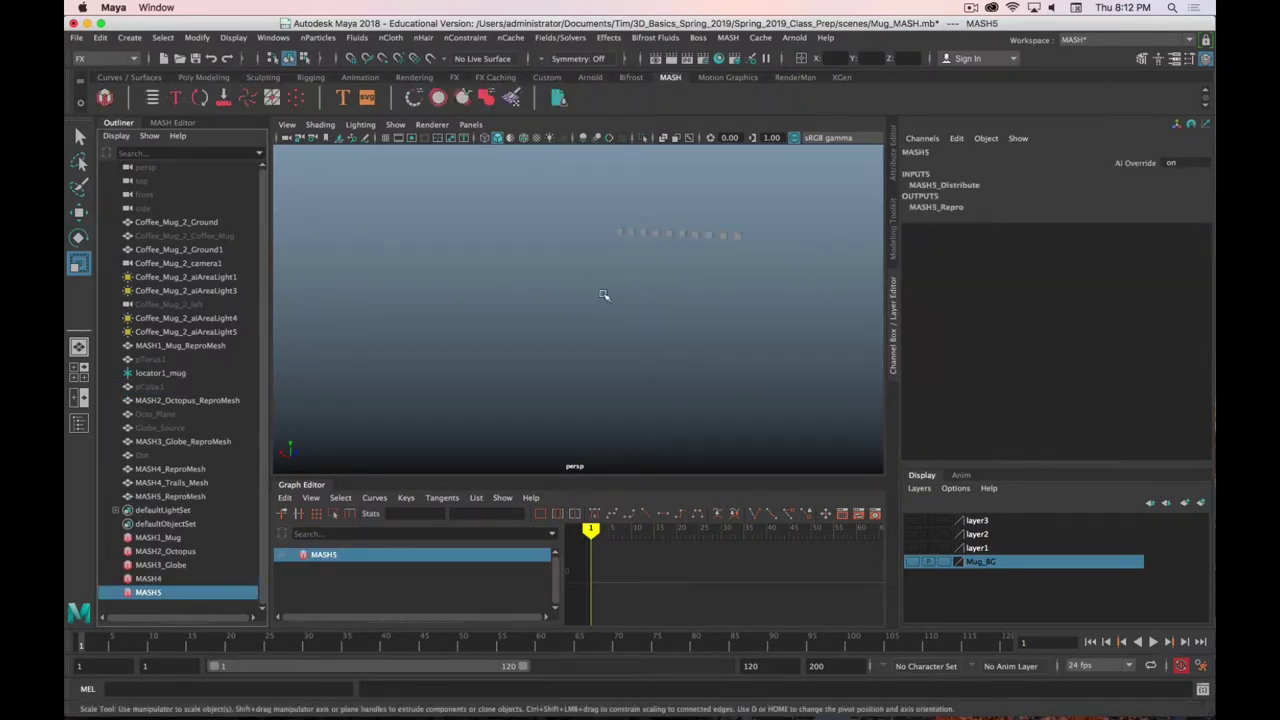
pyautogui.keyDown('alt'); pyautogui.moveTo(686, 297); pyautogui.dragTo(673, 322); pyautogui.keyUp('alt')
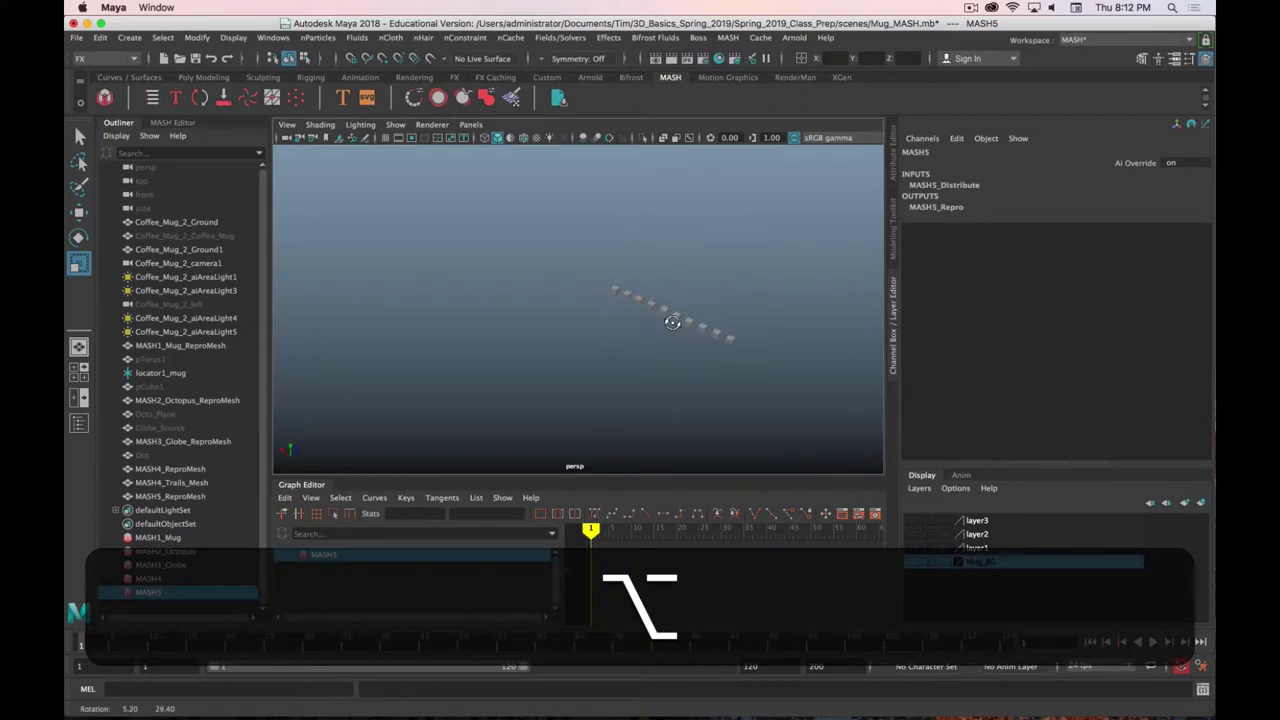
pyautogui.click(891, 158)
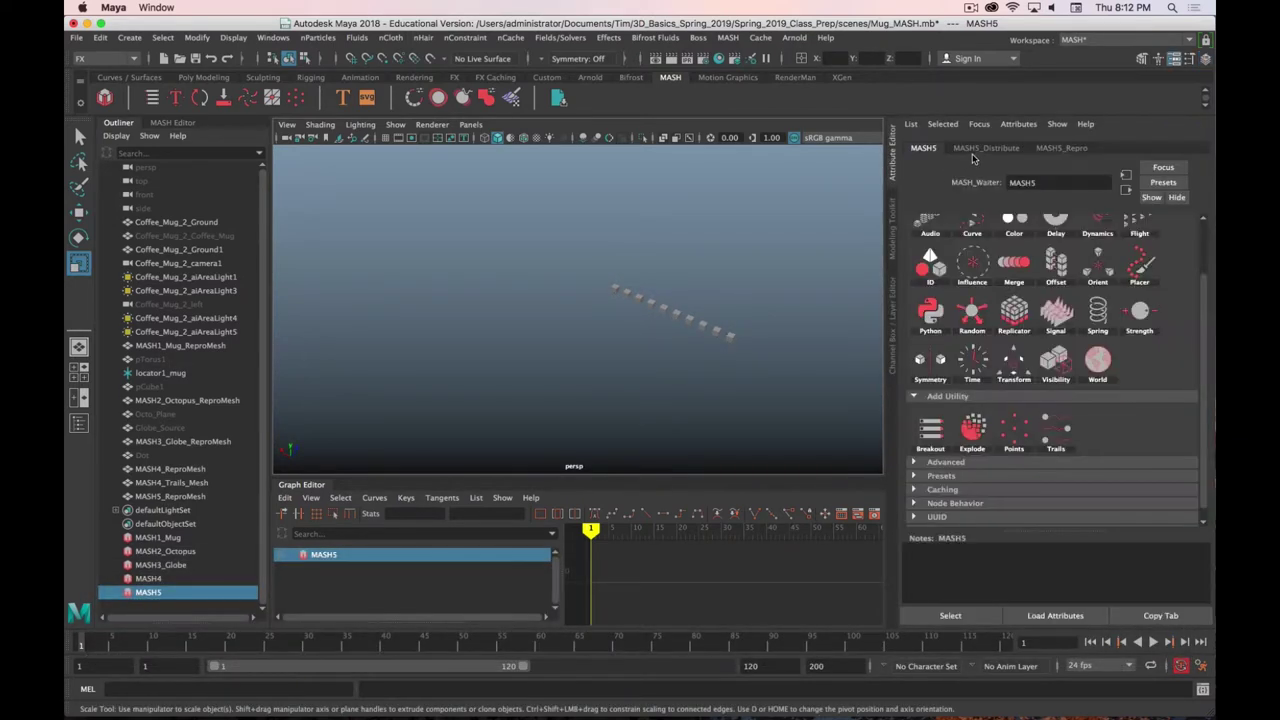
pyautogui.click(978, 152)
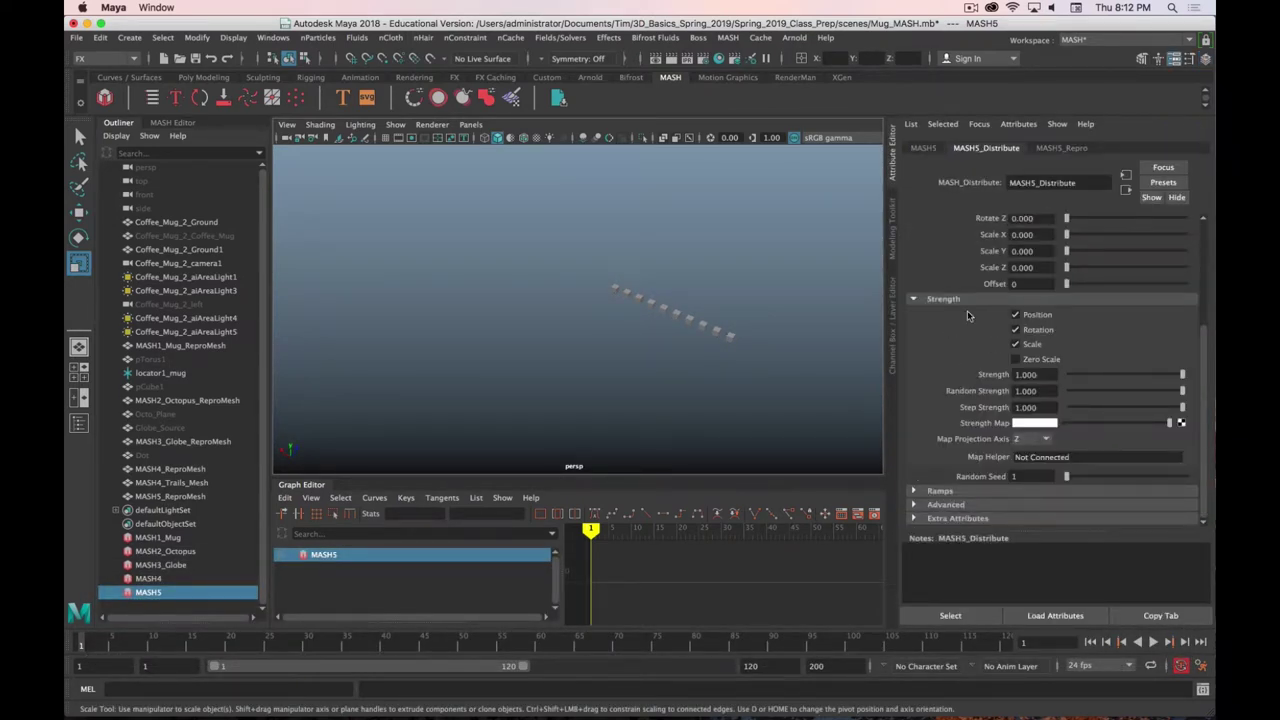
# Set MASH5_Distribute to Radial distribution with Radial Axis ZX
pyautogui.scroll(4, 970, 316)
pyautogui.click(1047, 268)
pyautogui.click(1040, 295)
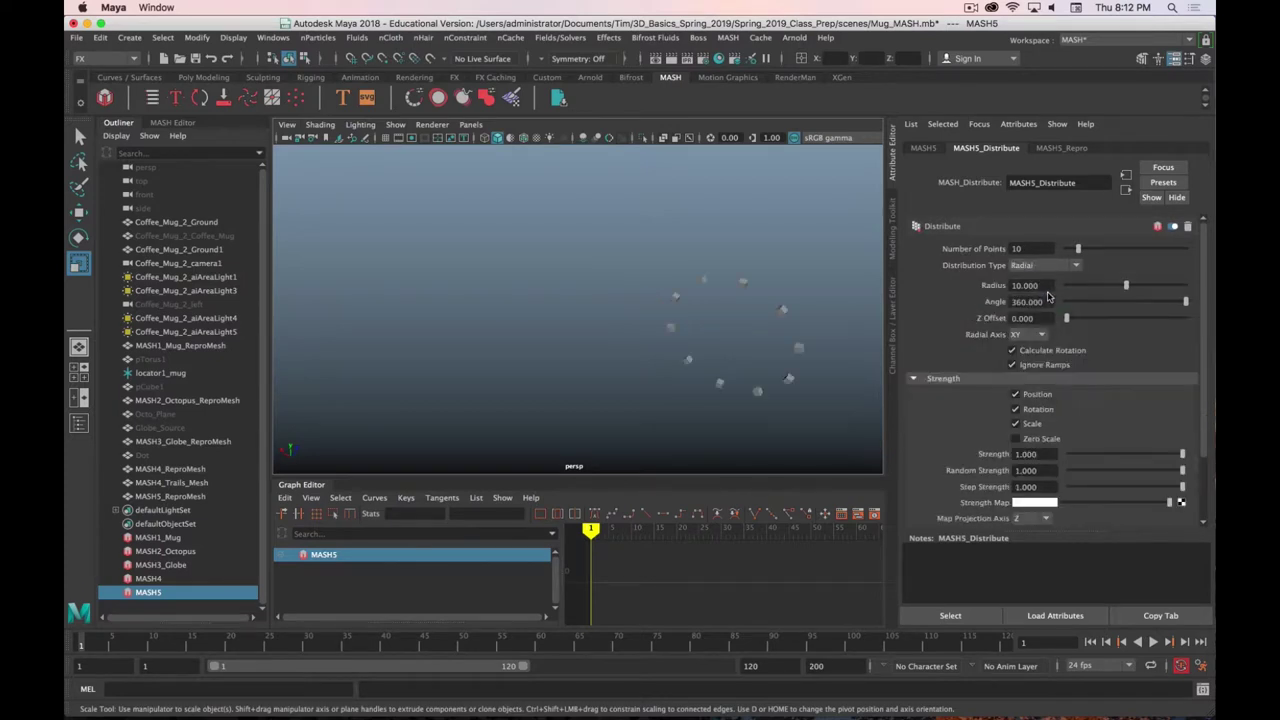
pyautogui.click(1038, 335)
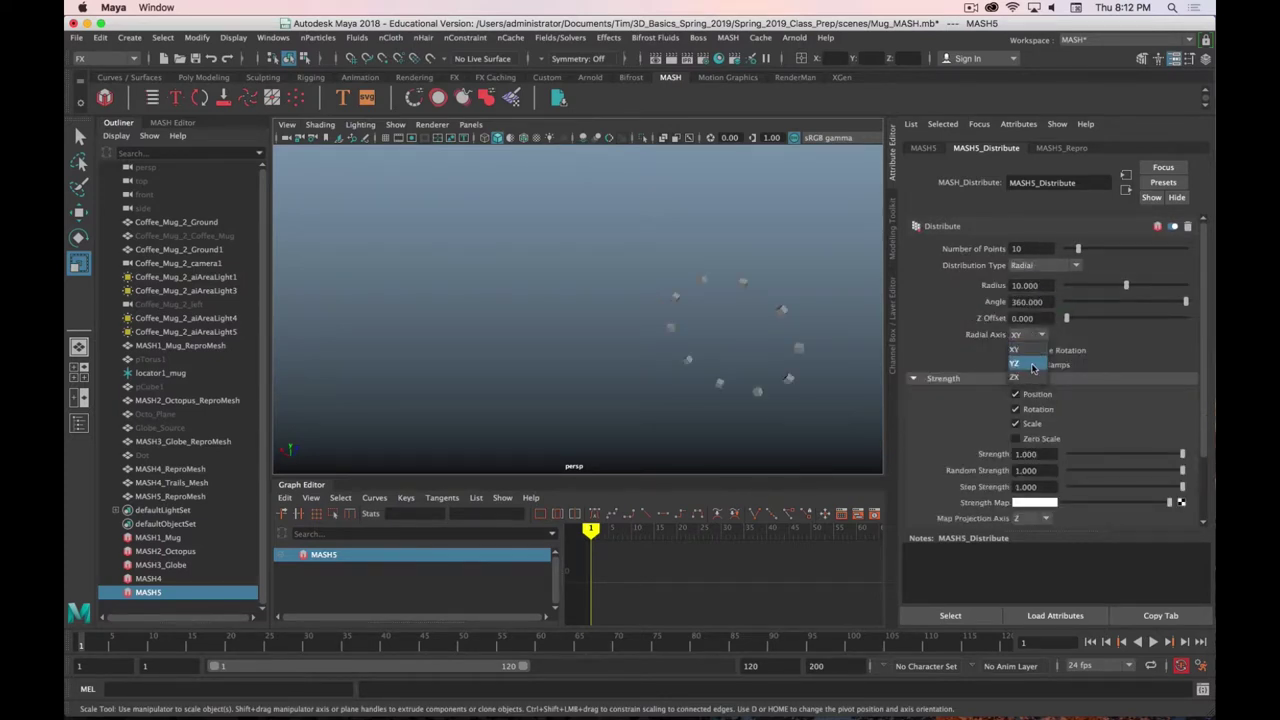
pyautogui.click(1035, 380)
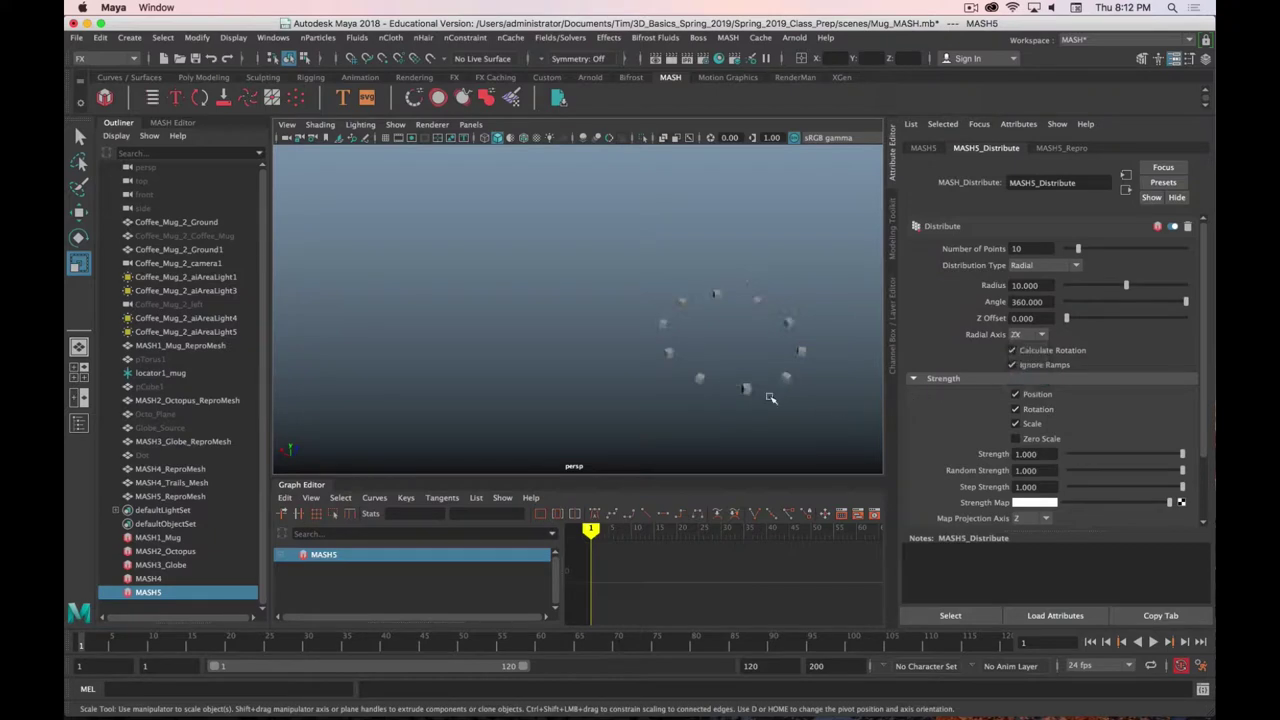
pyautogui.keyDown('alt'); pyautogui.moveTo(766, 394); pyautogui.dragTo(806, 335); pyautogui.keyUp('alt')
pyautogui.press('r')
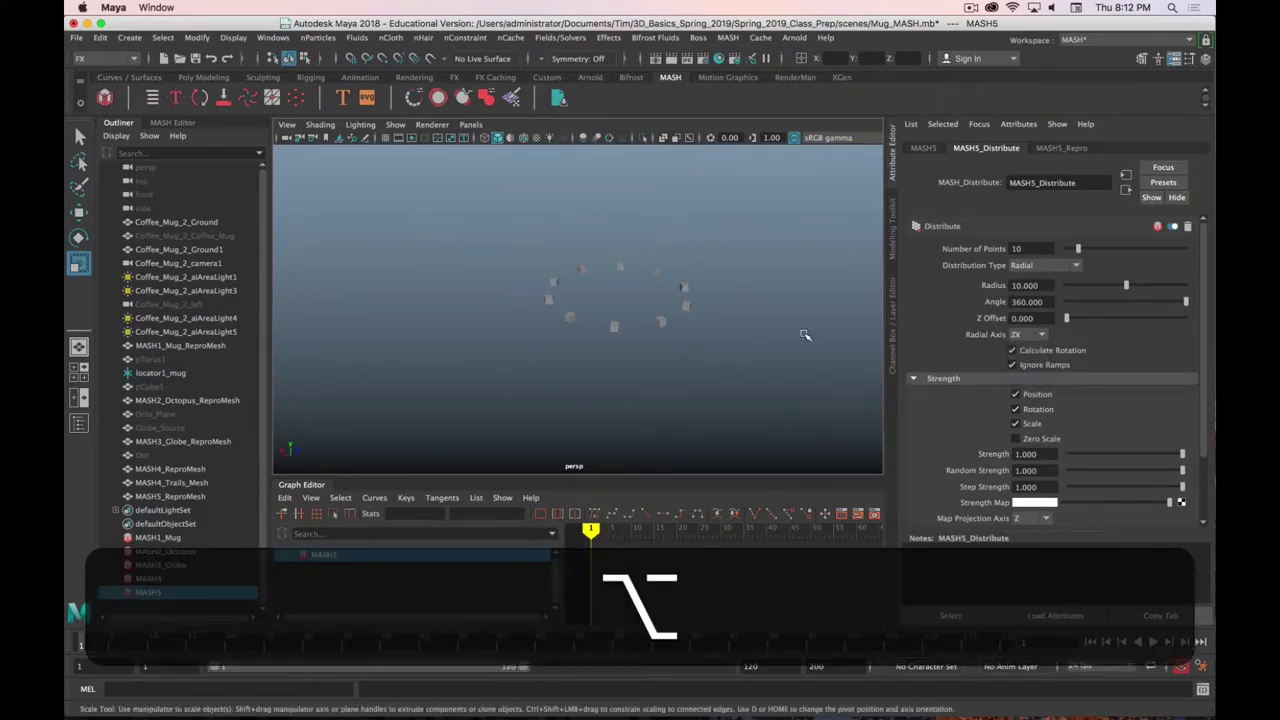
# Try 128 points and a radius of 40 for the ring
pyautogui.doubleClick(1036, 248)
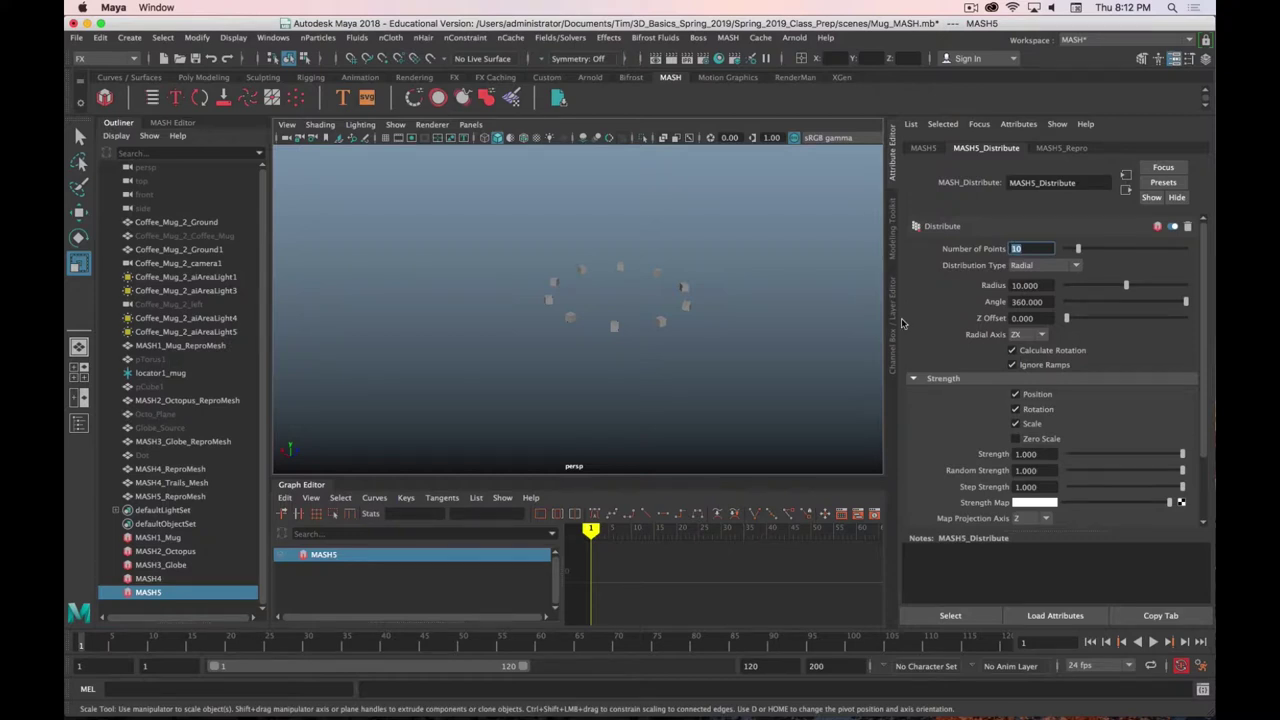
pyautogui.write('128')
pyautogui.press('Return')
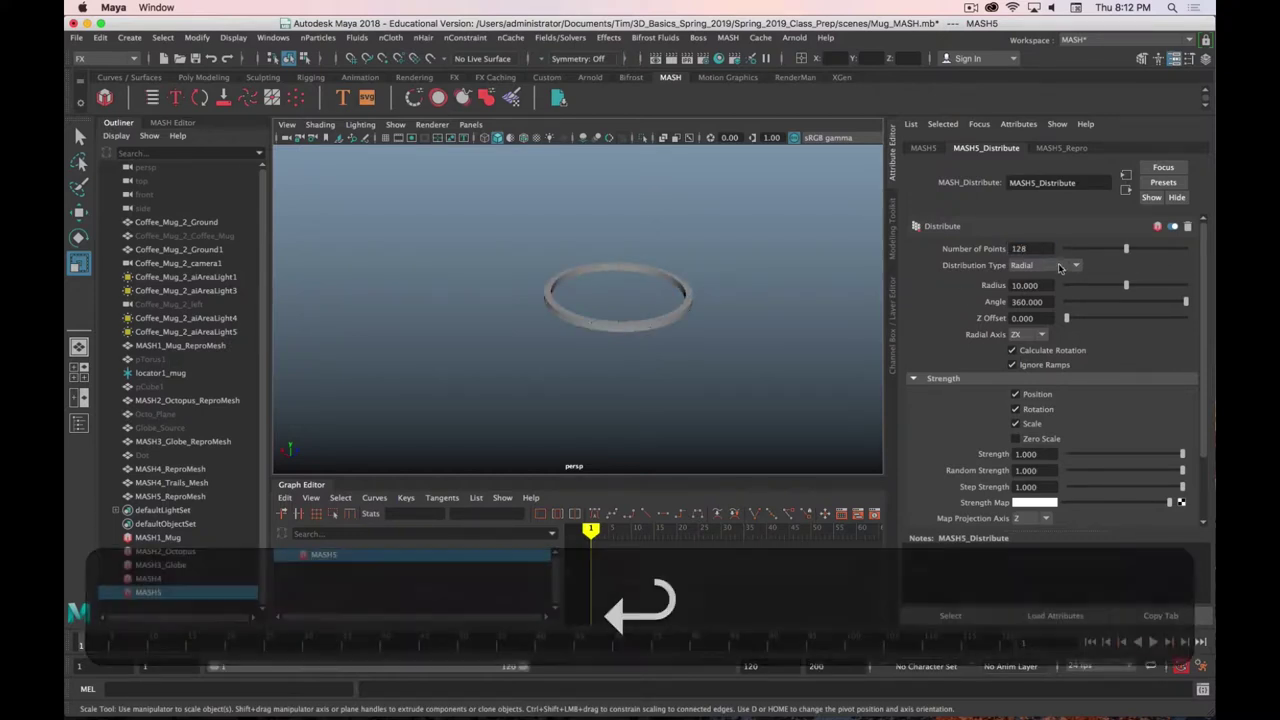
pyautogui.moveTo(1127, 286); pyautogui.dragTo(1212, 285)
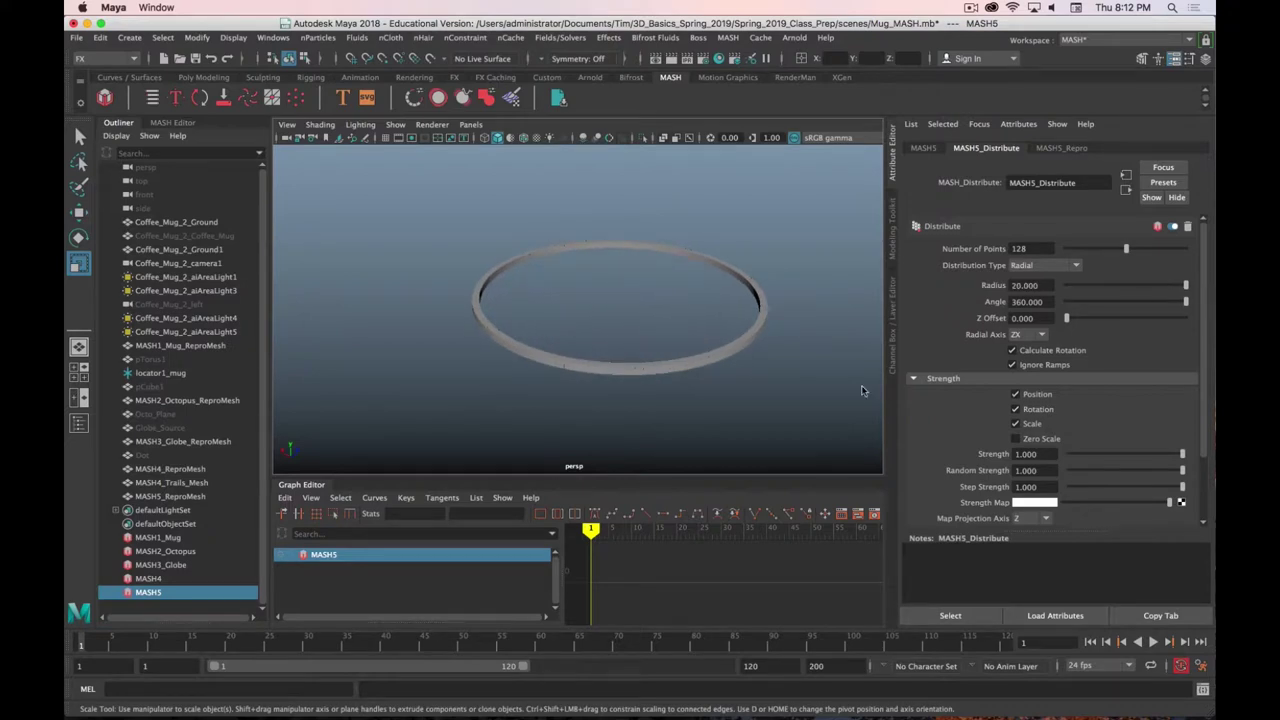
pyautogui.doubleClick(1040, 285)
pyautogui.write('40')
pyautogui.press('Return')
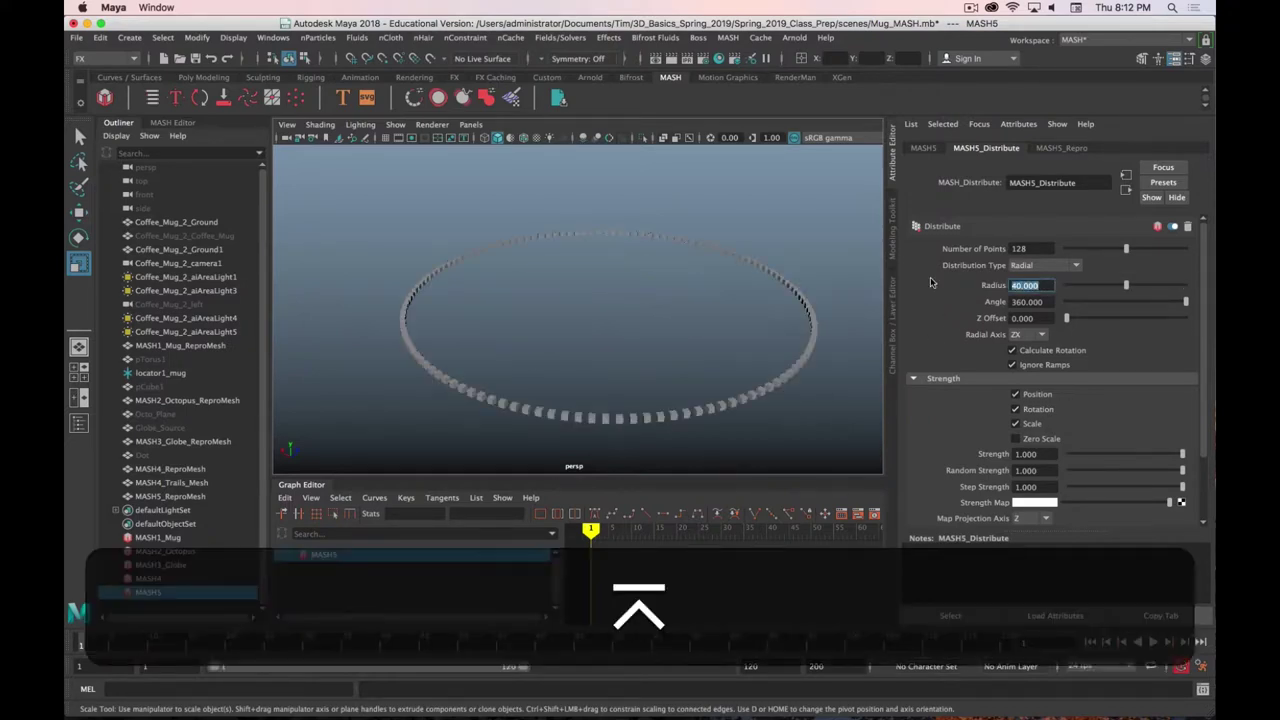
pyautogui.keyDown('alt'); pyautogui.moveTo(586, 374); pyautogui.dragTo(640, 378); pyautogui.keyUp('alt')
# Revert the radius to 20 and set the ring to 64 points
pyautogui.doubleClick(1024, 285)
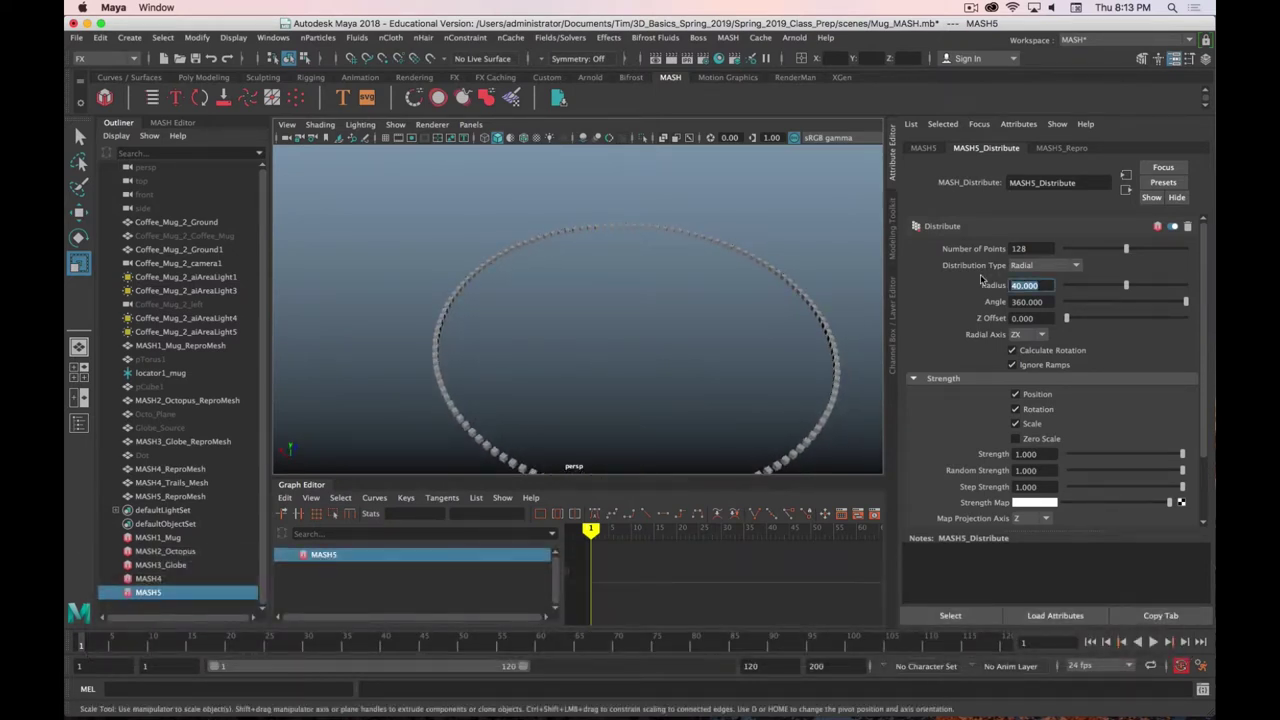
pyautogui.hotkey('ctrl', 'z')
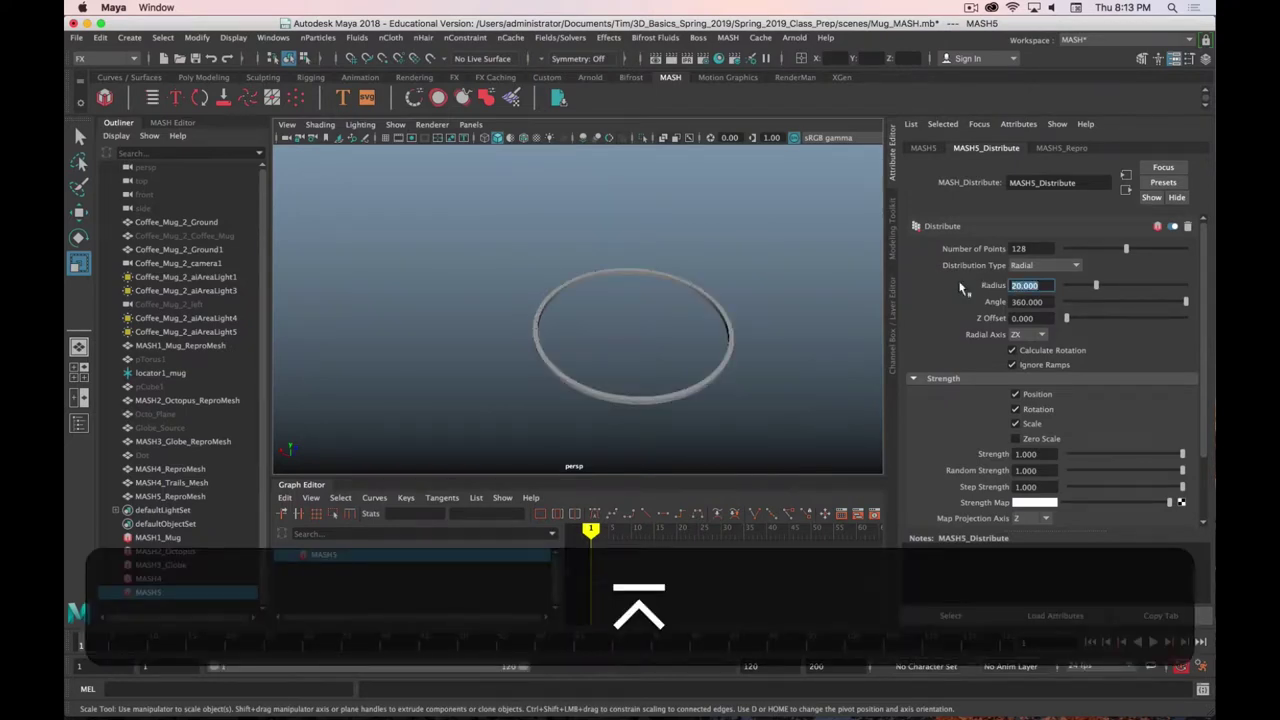
pyautogui.hotkey('shift', 'Tab')
pyautogui.write('64')
pyautogui.press('Return')
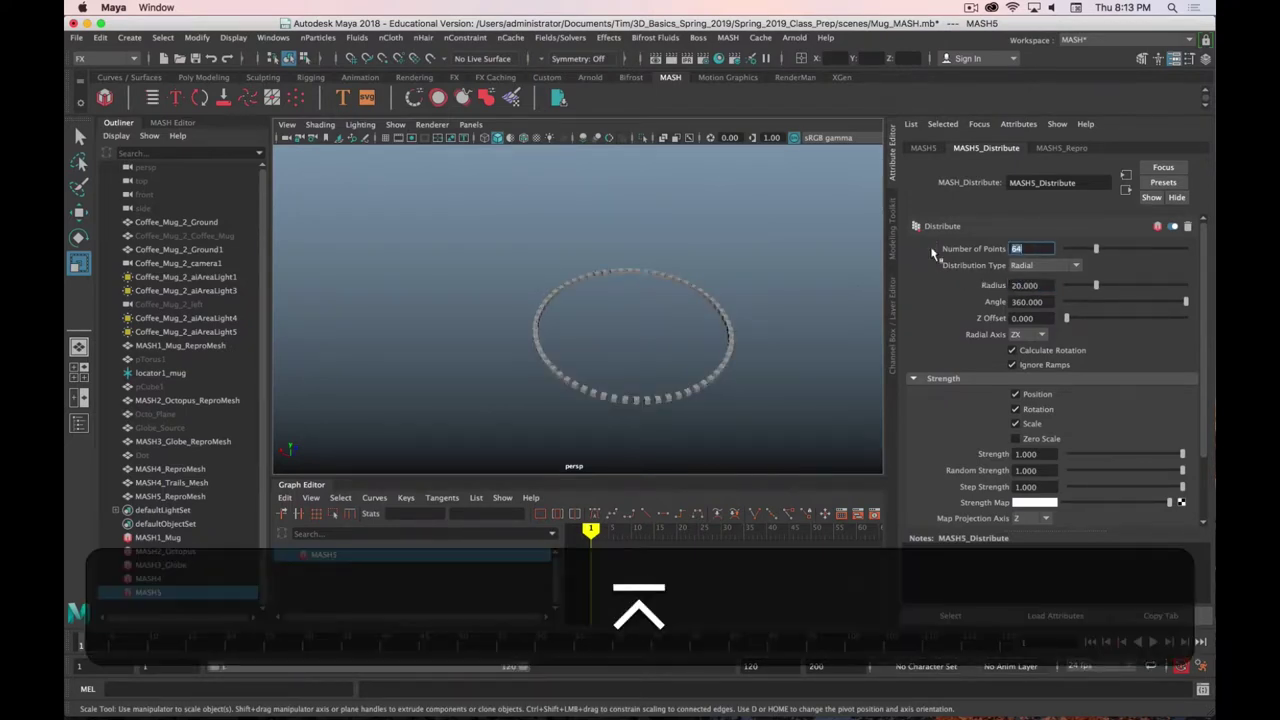
pyautogui.moveTo(723, 371)
pyautogui.keyDown('alt'); pyautogui.mouseDown(button='right')
pyautogui.moveTo(677, 357)
pyautogui.moveTo(663, 371)
pyautogui.moveTo(706, 363)
pyautogui.mouseUp(button='right'); pyautogui.keyUp('alt')
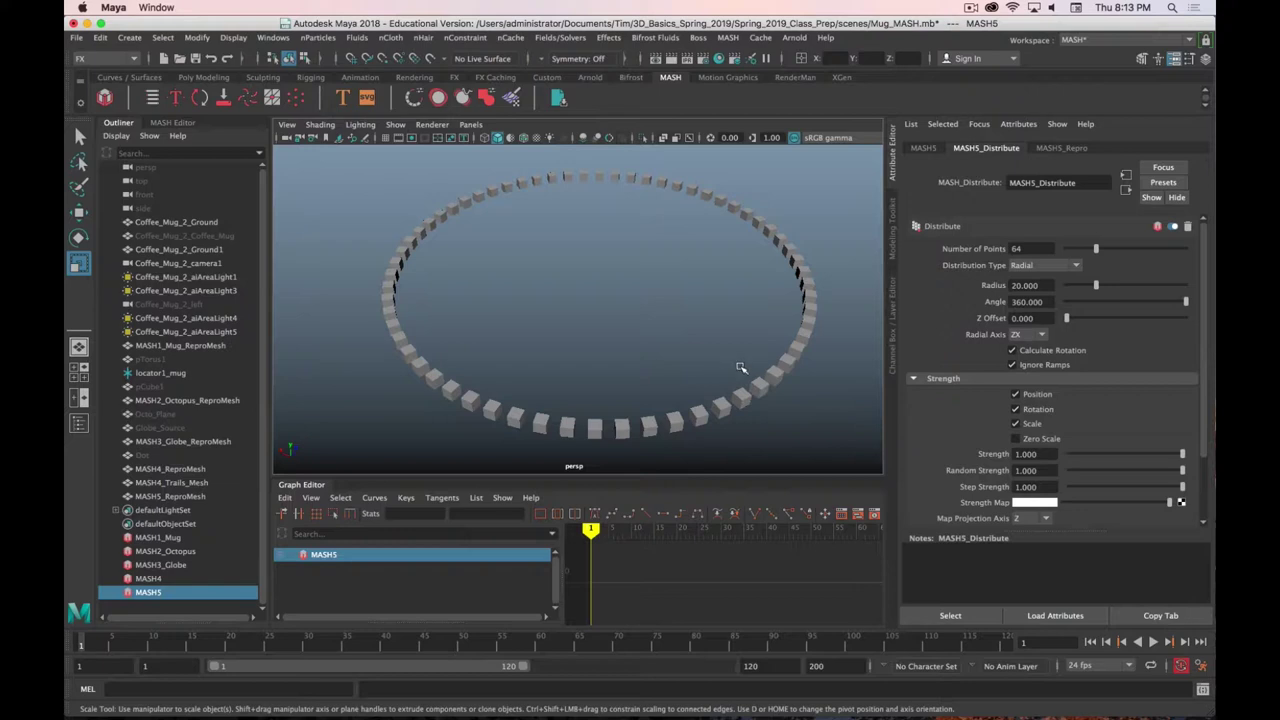
# Add a Transform node to the MASH5 network and set its Scale Y to 5
pyautogui.click(924, 148)
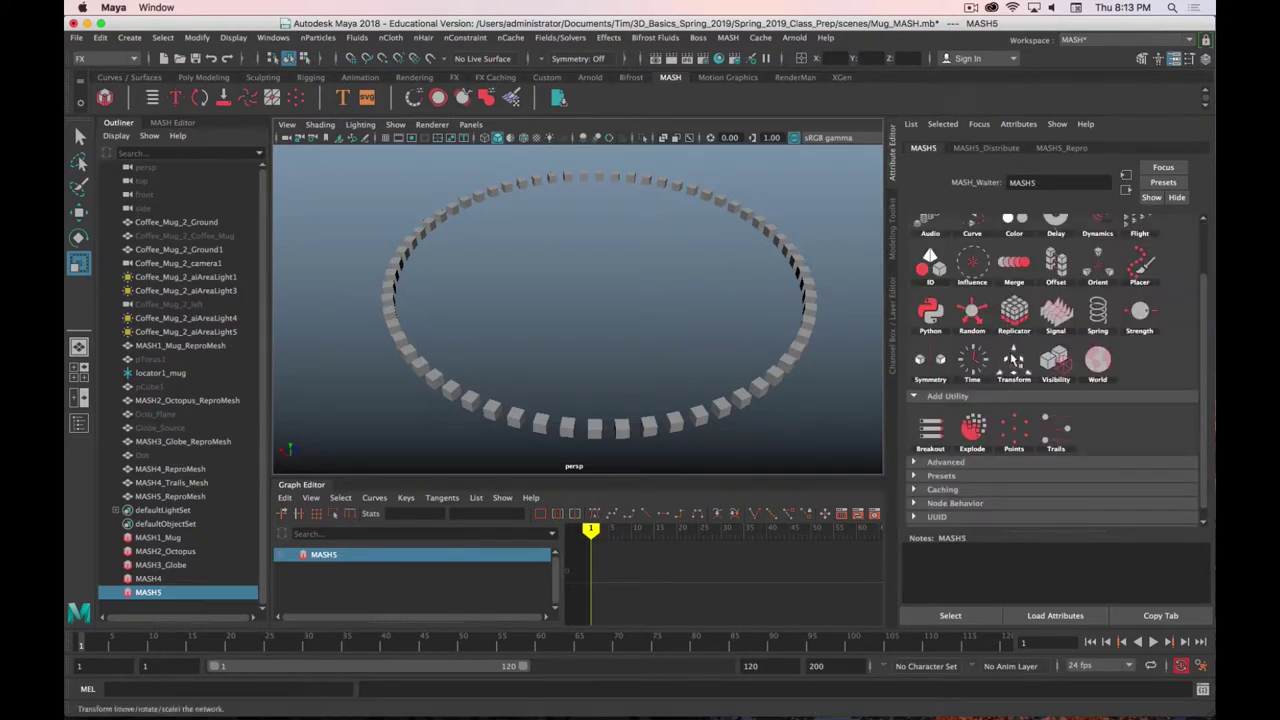
pyautogui.click(1014, 360)
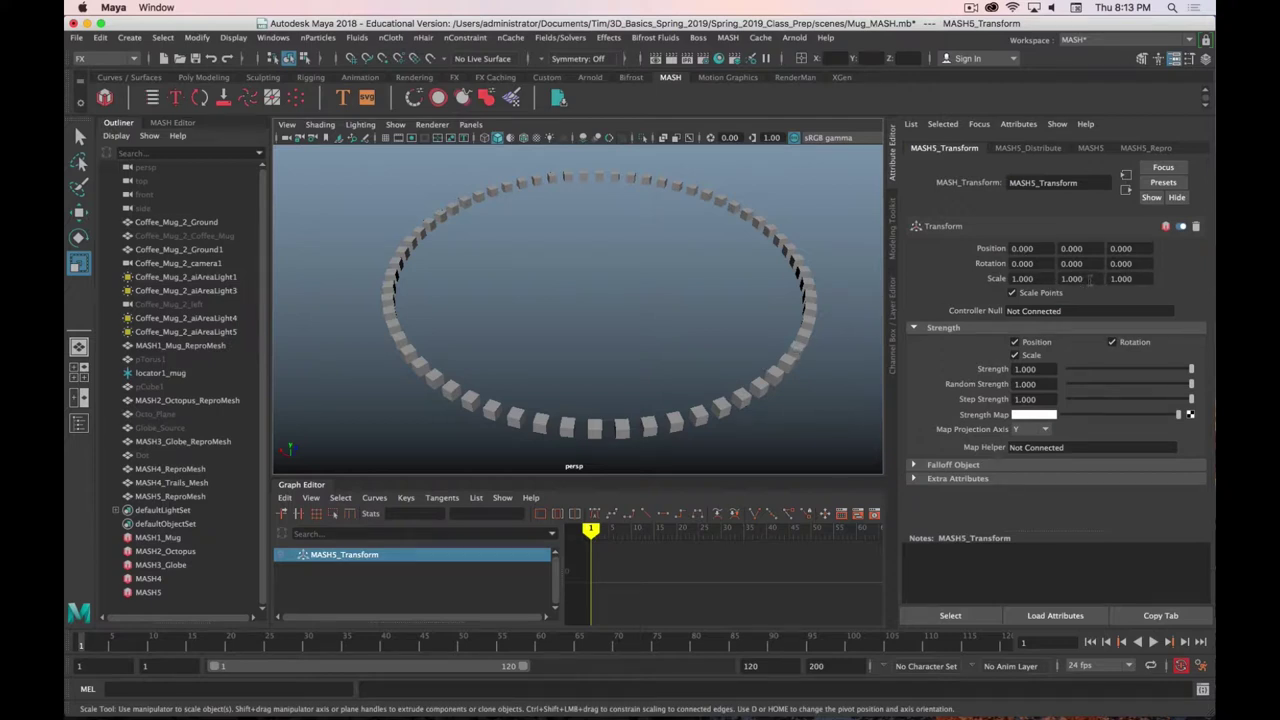
pyautogui.click(1088, 279)
pyautogui.write('5')
pyautogui.press('Return')
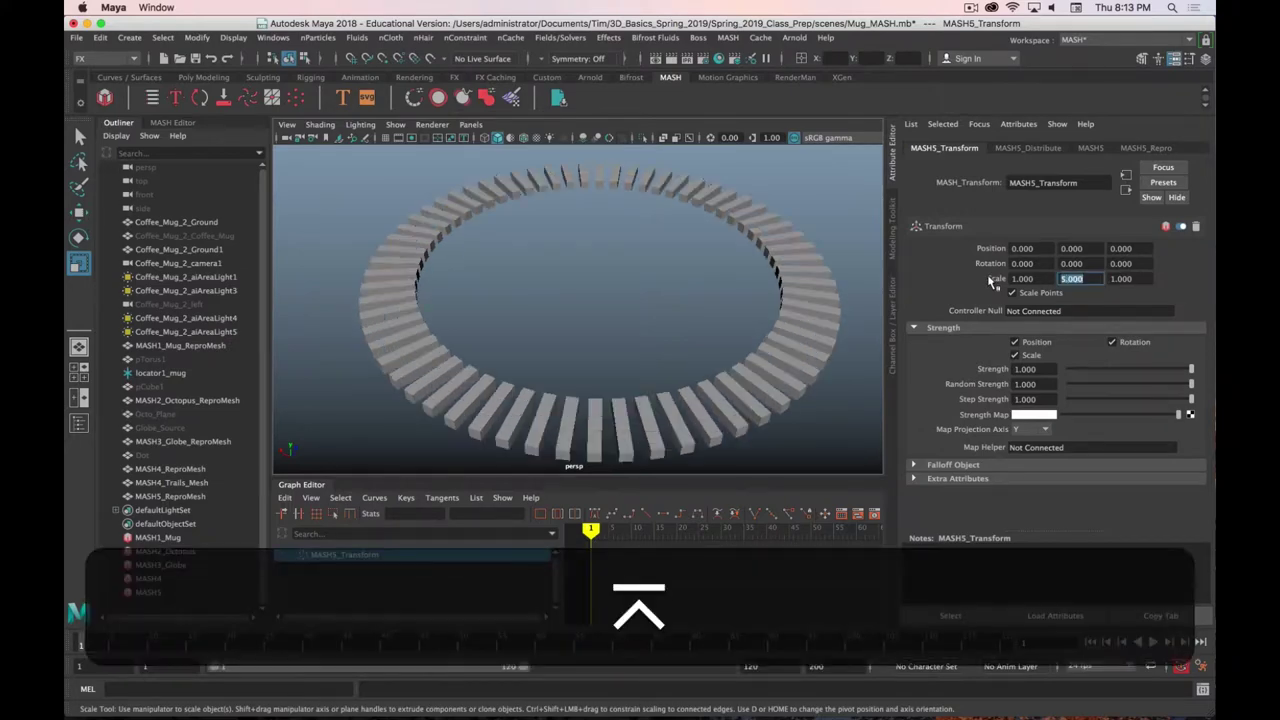
# Try a lower Transform strength, return to the distribution settings, and orbit around the taller ring
pyautogui.moveTo(580, 351)
pyautogui.keyDown('alt'); pyautogui.mouseDown()
pyautogui.moveTo(643, 306)
pyautogui.moveTo(571, 391)
pyautogui.moveTo(582, 345)
pyautogui.mouseUp(); pyautogui.keyUp('alt')
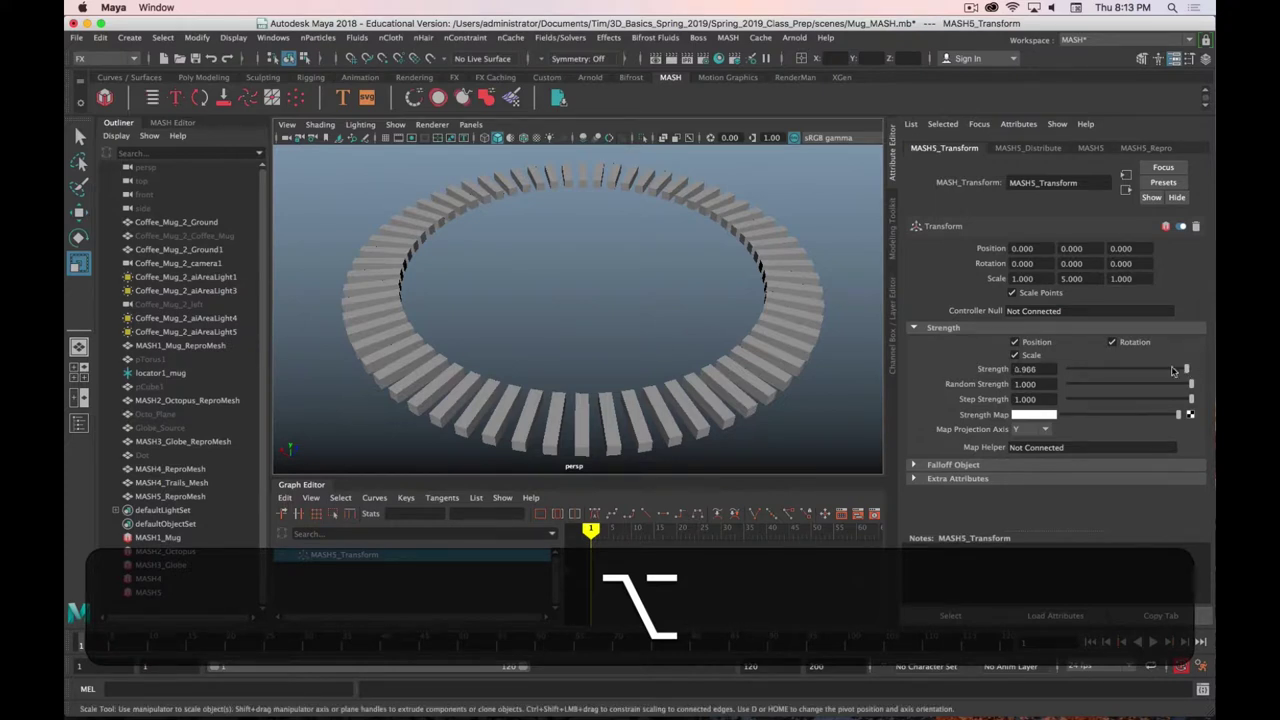
pyautogui.moveTo(1190, 369); pyautogui.dragTo(1196, 399)
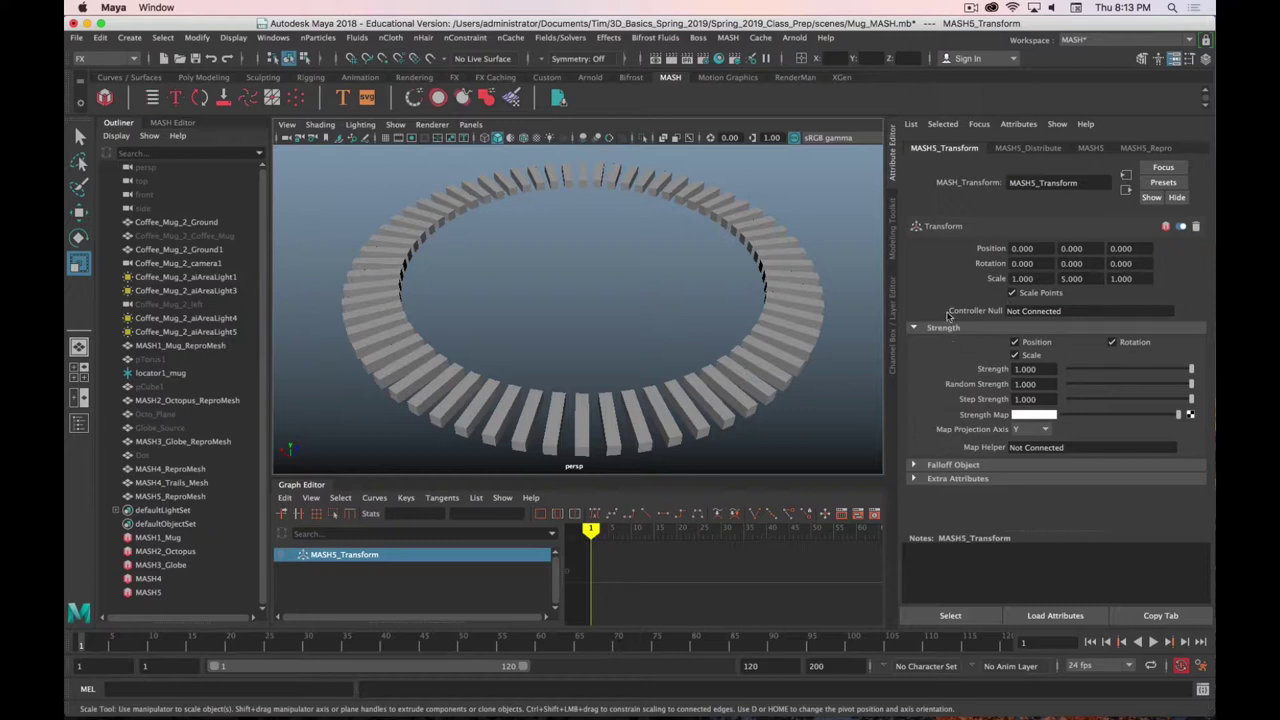
pyautogui.click(1040, 150)
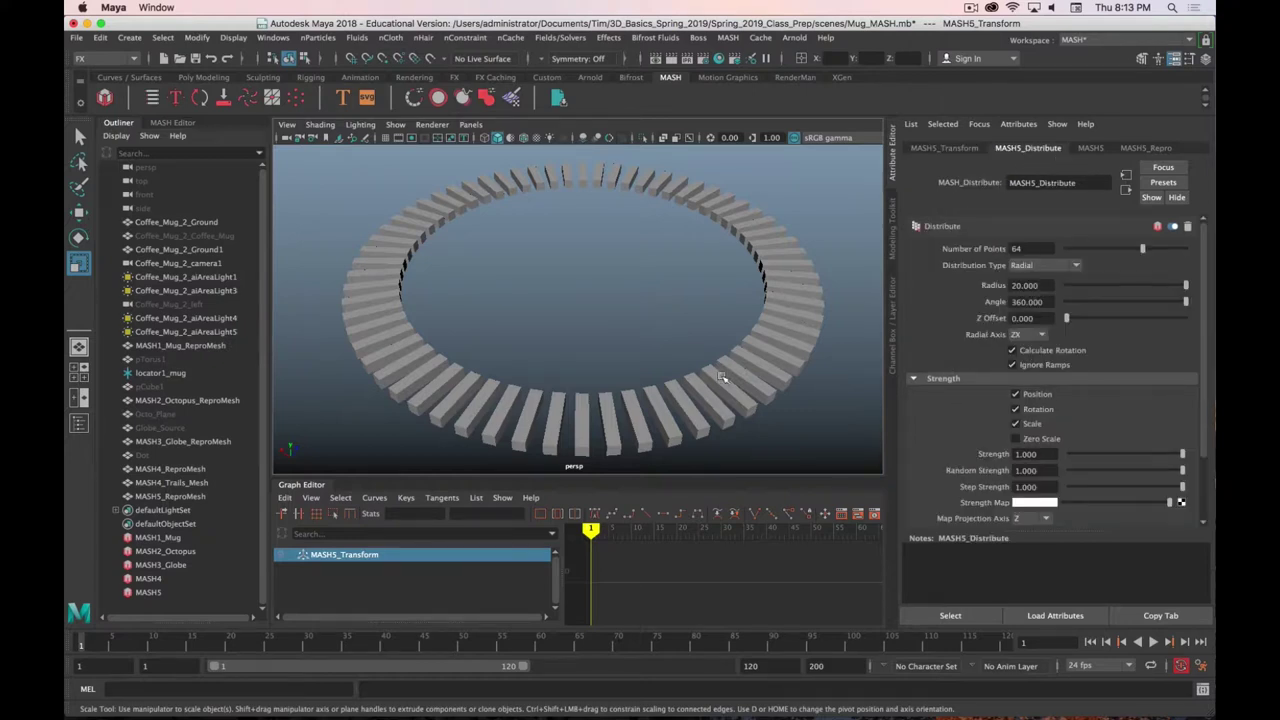
pyautogui.moveTo(696, 378)
pyautogui.keyDown('alt'); pyautogui.mouseDown(button='right')
pyautogui.moveTo(700, 343)
pyautogui.moveTo(700, 377)
pyautogui.mouseUp(button='right'); pyautogui.keyUp('alt')
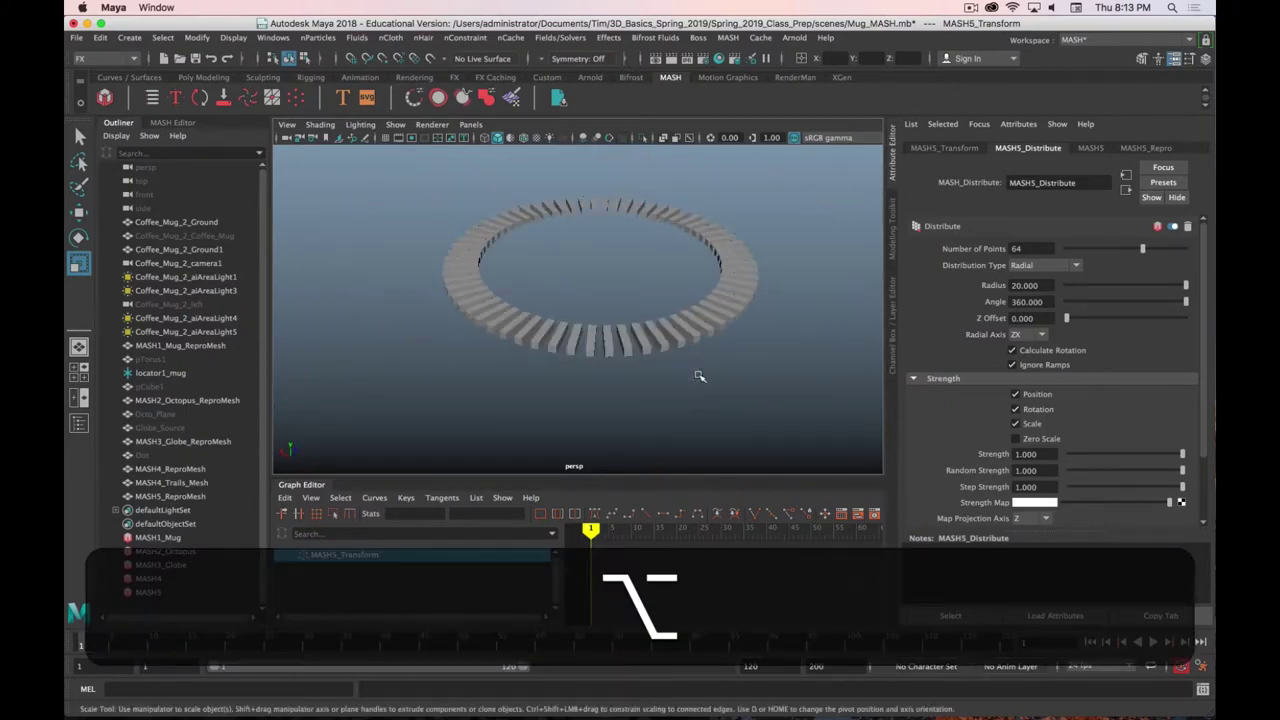
pyautogui.moveTo(686, 280)
pyautogui.keyDown('alt'); pyautogui.mouseDown()
pyautogui.moveTo(688, 330)
pyautogui.moveTo(700, 285)
pyautogui.mouseUp(); pyautogui.keyUp('alt')
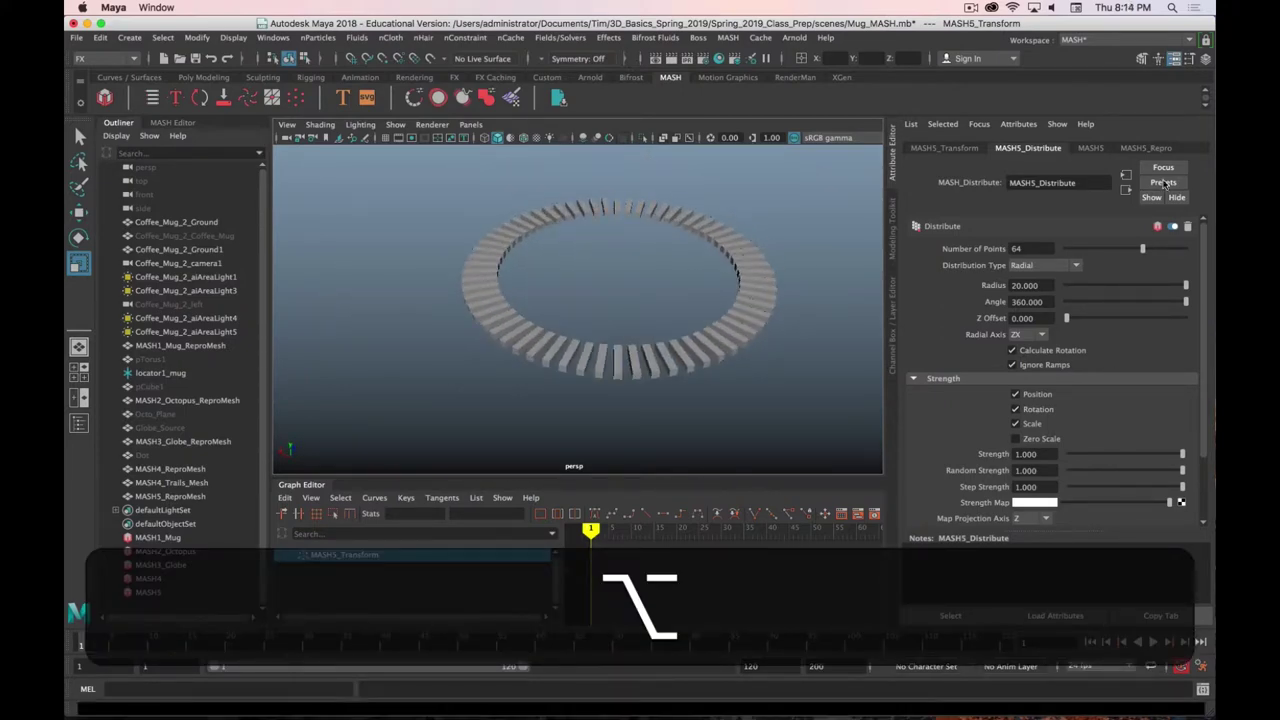
# Add an Audio node, MASH5_Audio, to the MASH5 network
pyautogui.click(1090, 148)
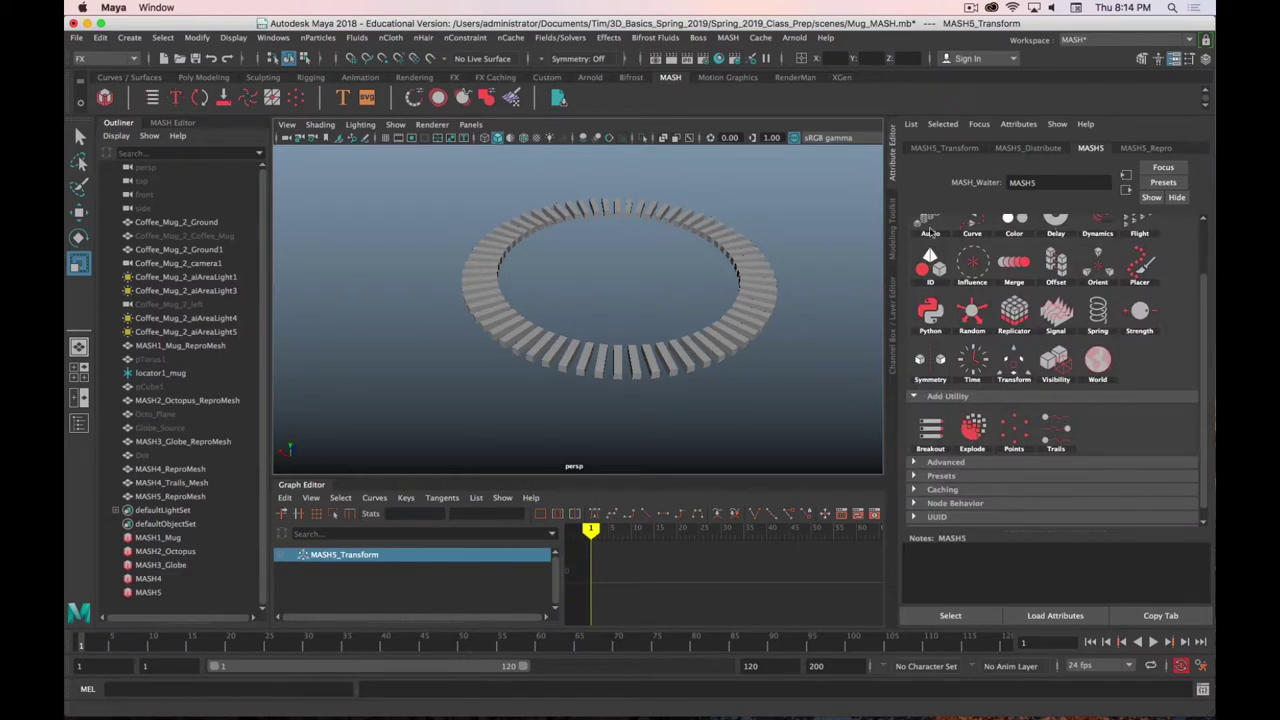
pyautogui.click(930, 230)
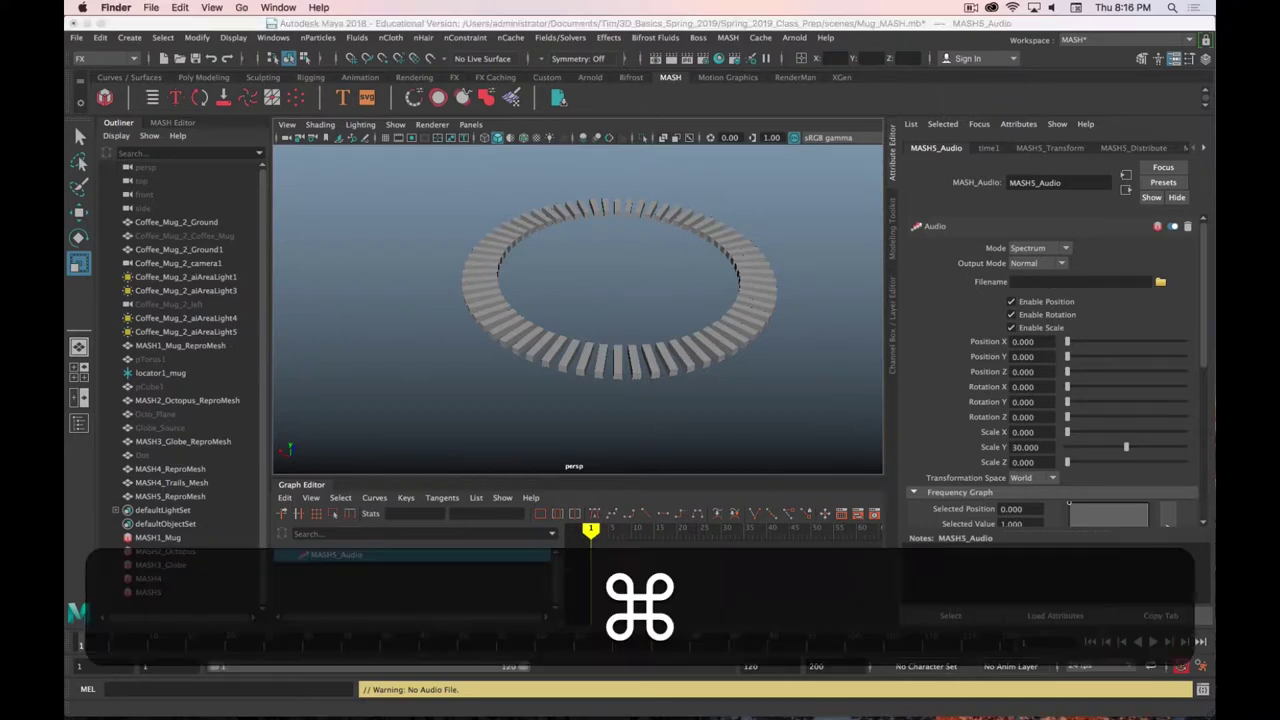
# Preview 02-Trip the Light.wav in Finder, then open the audio node's Filename file chooser in Maya
pyautogui.press('super+period')
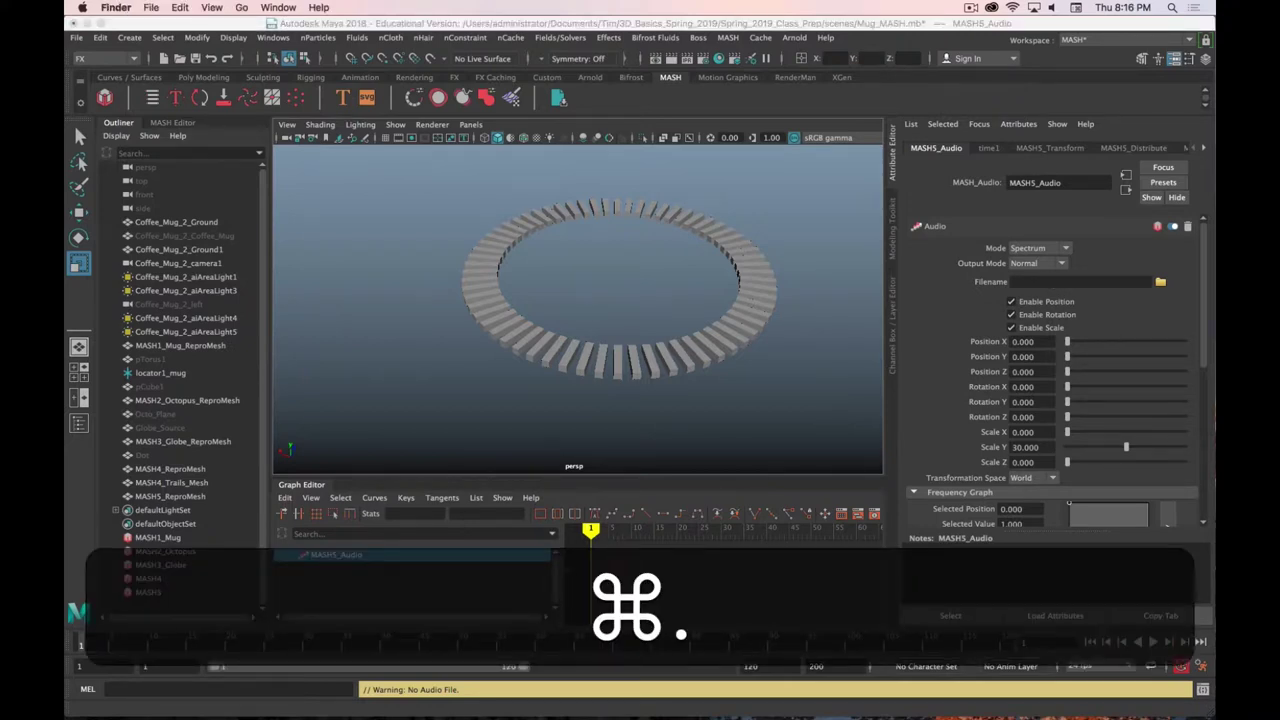
pyautogui.press('space')
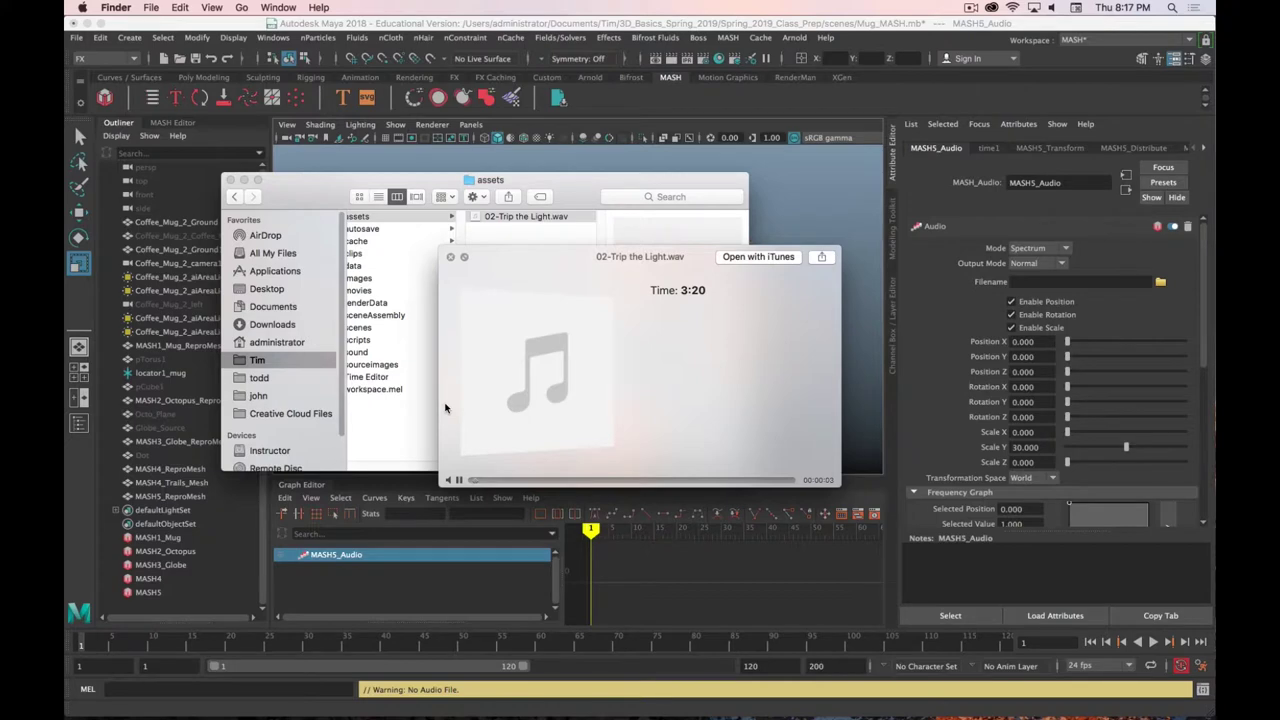
pyautogui.press('space')
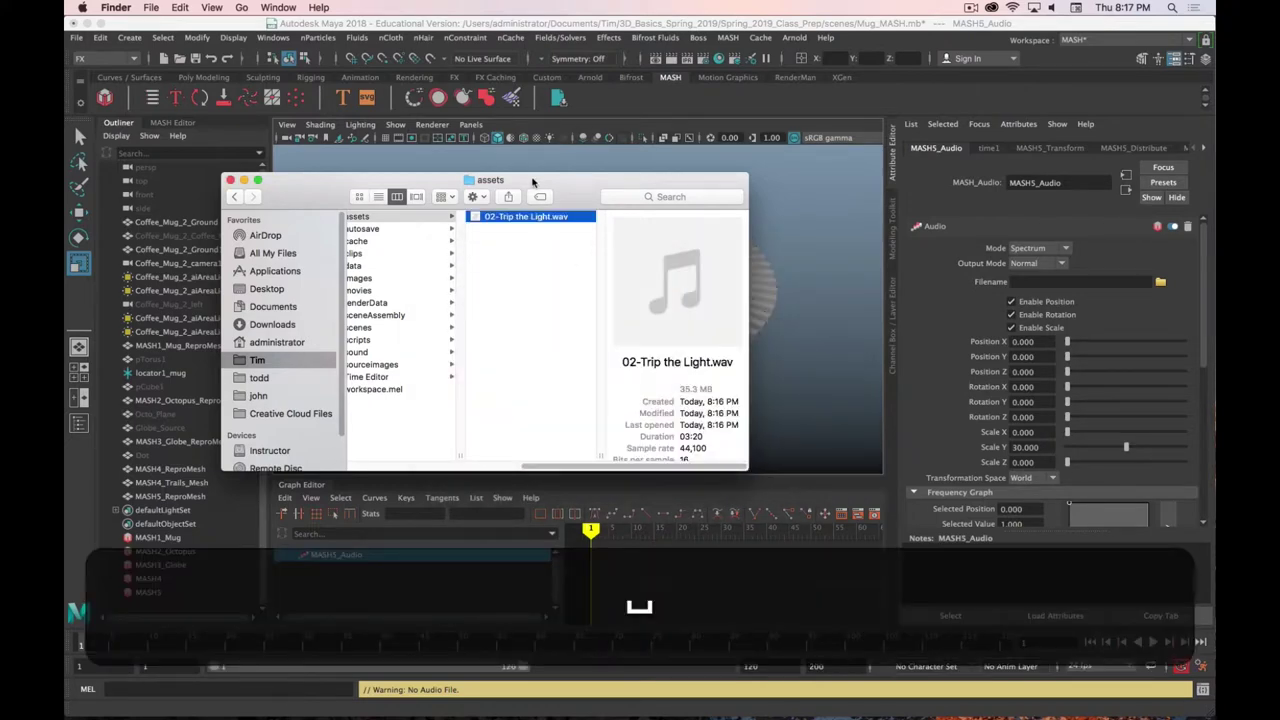
pyautogui.press('super+m')
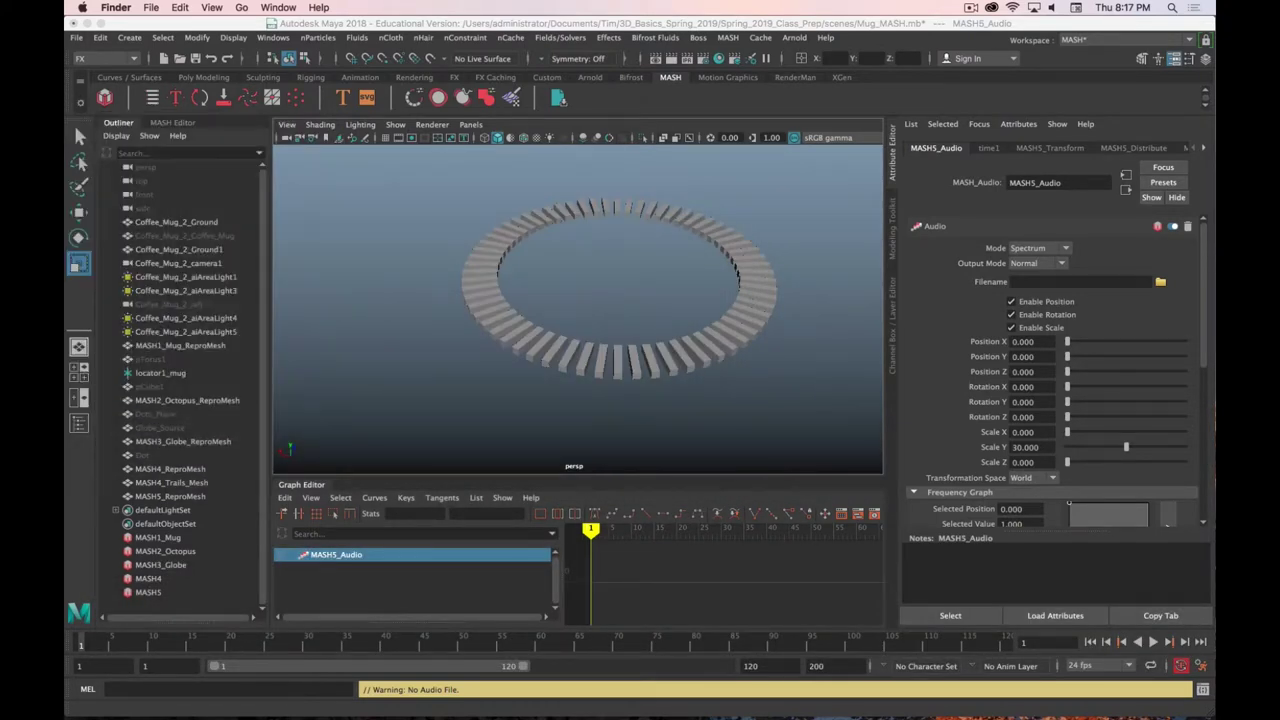
pyautogui.click(1160, 282)
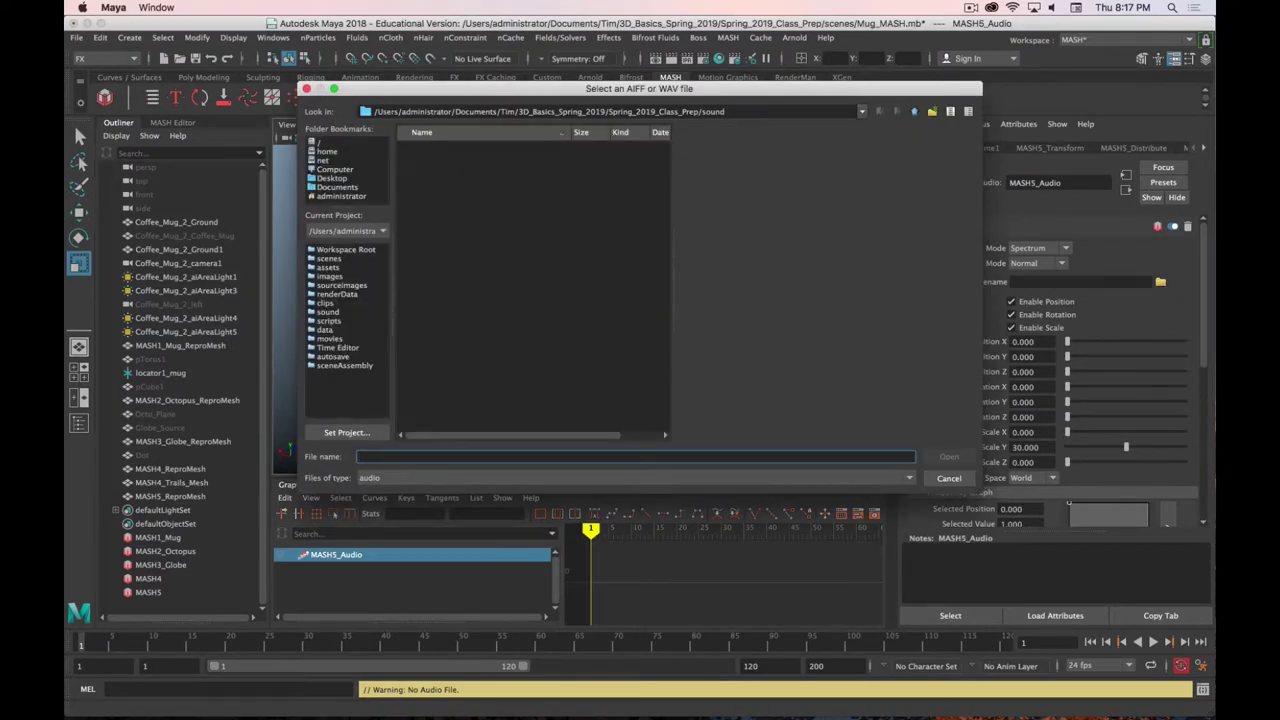
# Choose sound/02-Trip the Light.wav as the MASH5_Audio node's audio file
pyautogui.press('super+Tab')
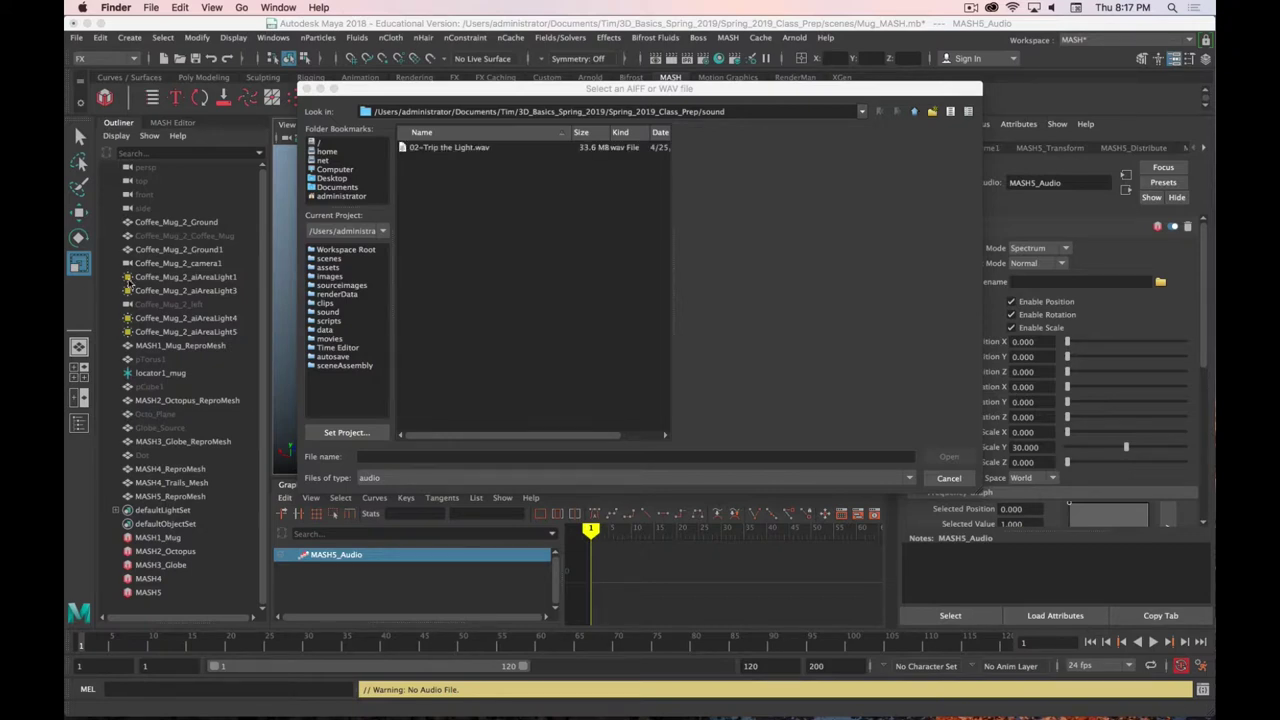
pyautogui.click(456, 152)
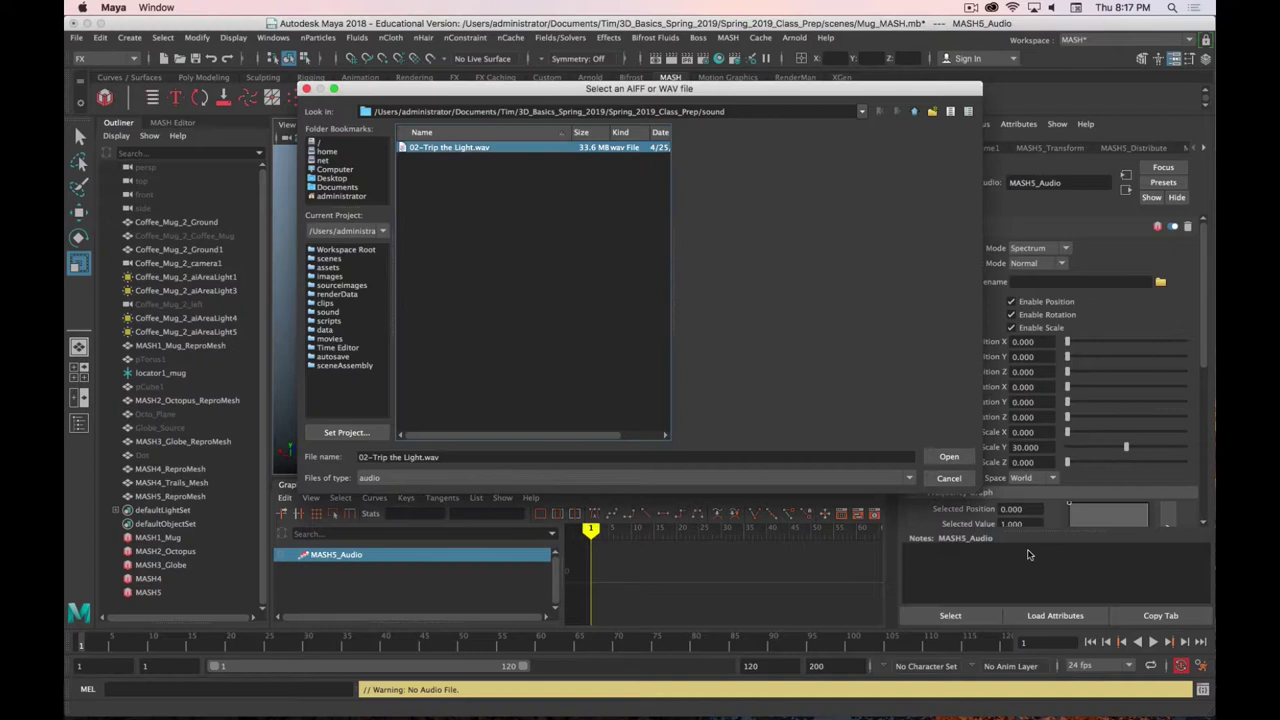
pyautogui.click(949, 456)
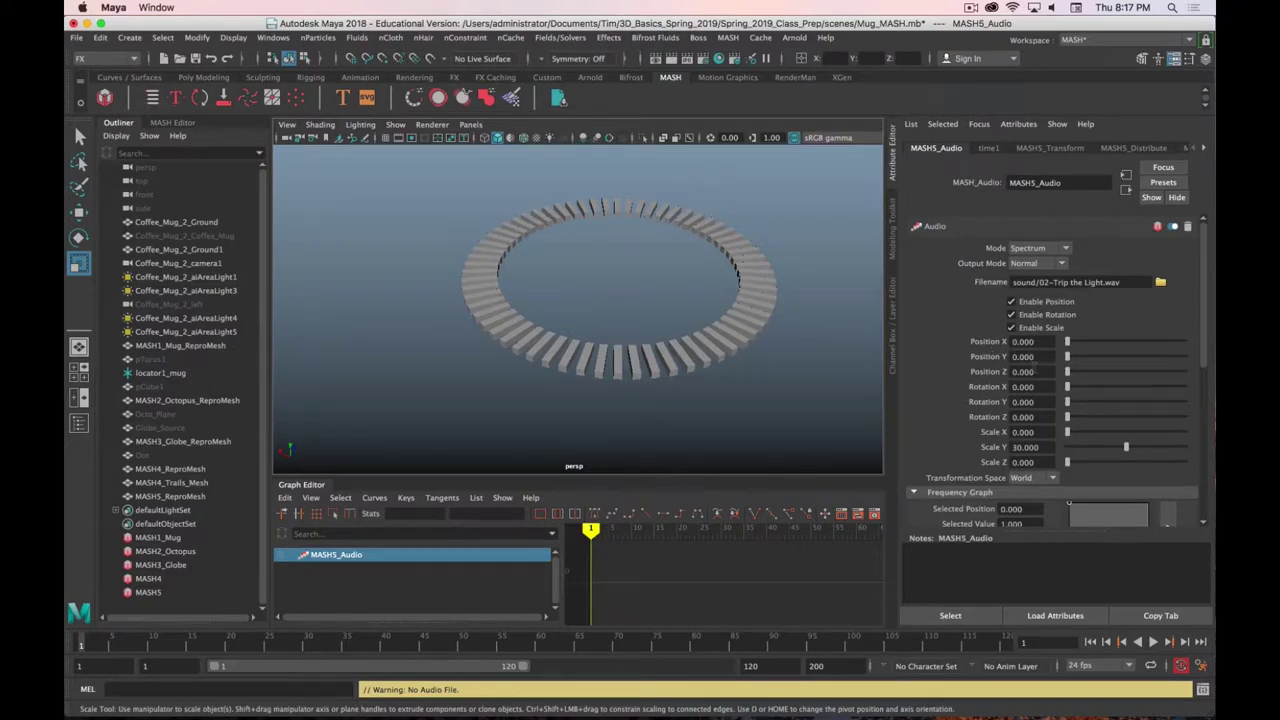
pyautogui.scroll(-1, 1050, 370)
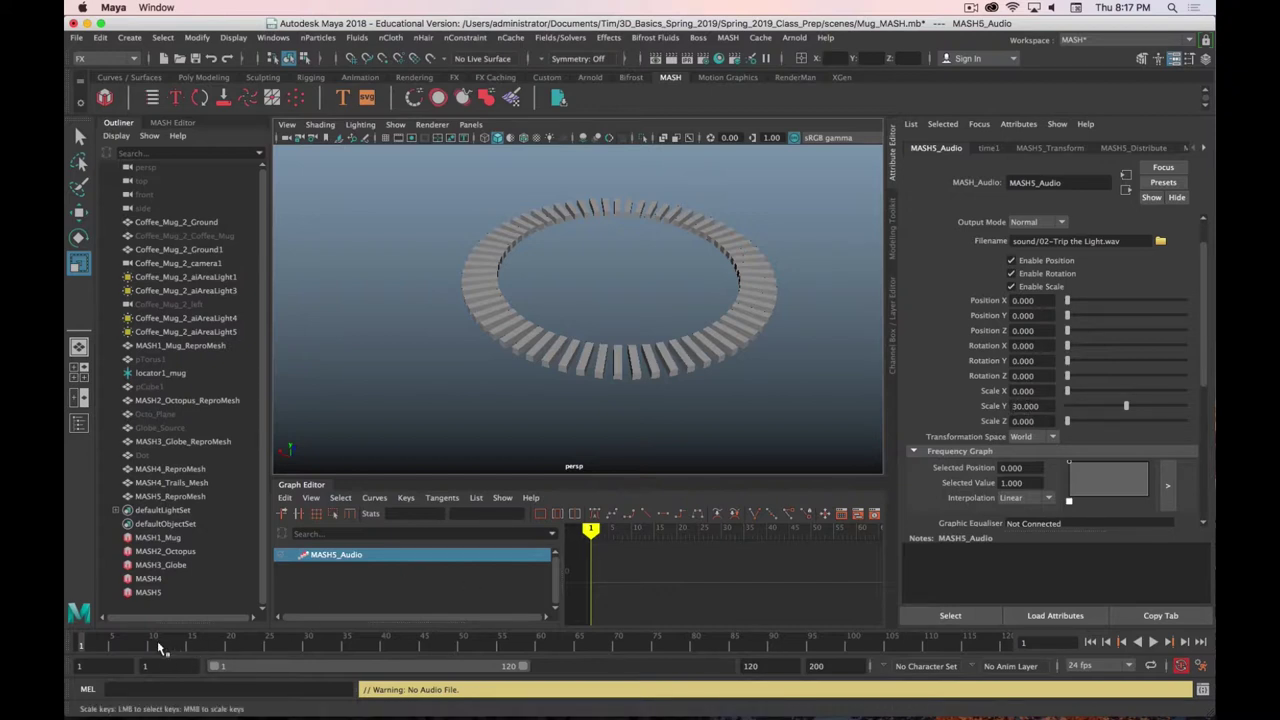
pyautogui.hotkey('alt', 'v')
pyautogui.moveTo(293, 645); pyautogui.dragTo(745, 641)
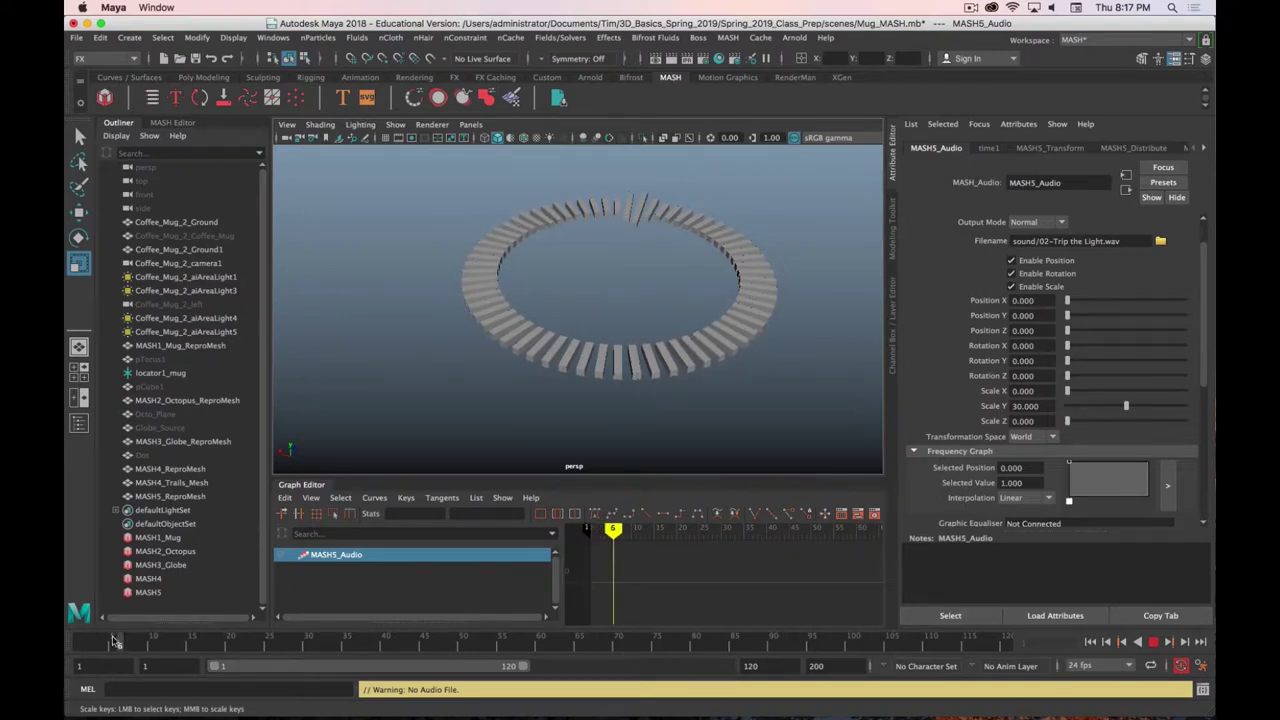
pyautogui.click(1152, 642)
pyautogui.click(1152, 643)
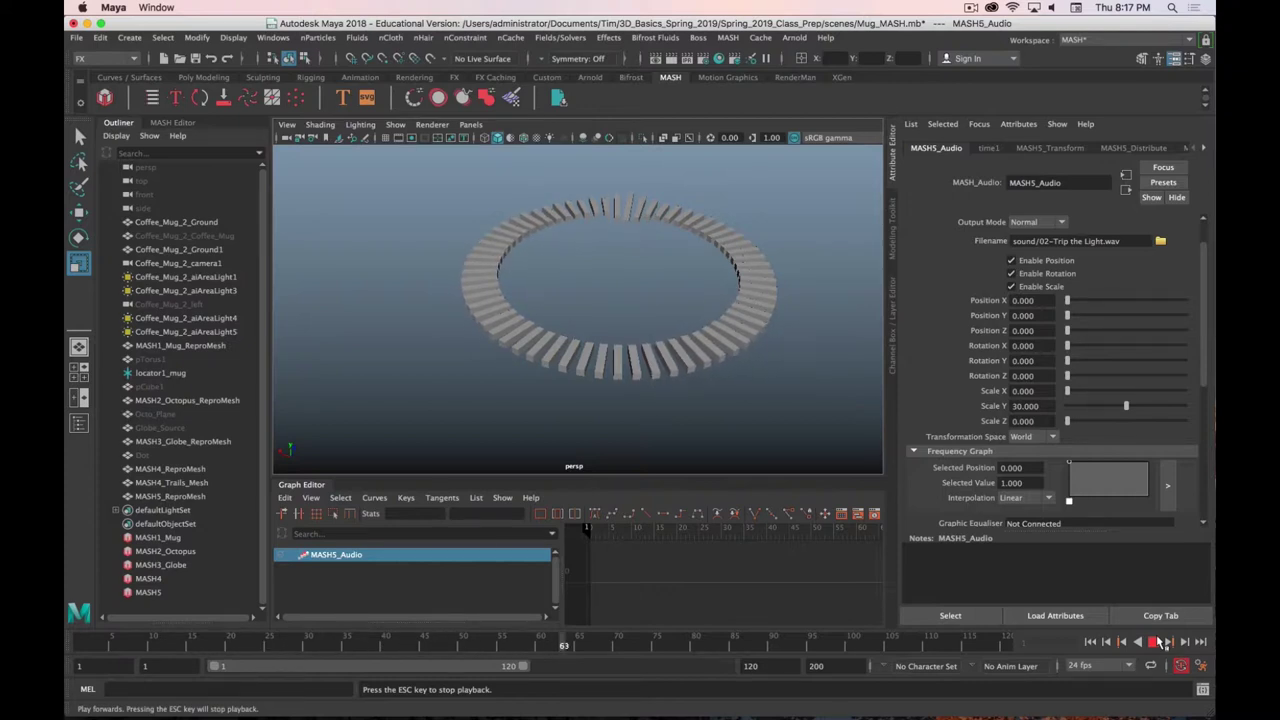
pyautogui.click(1156, 642)
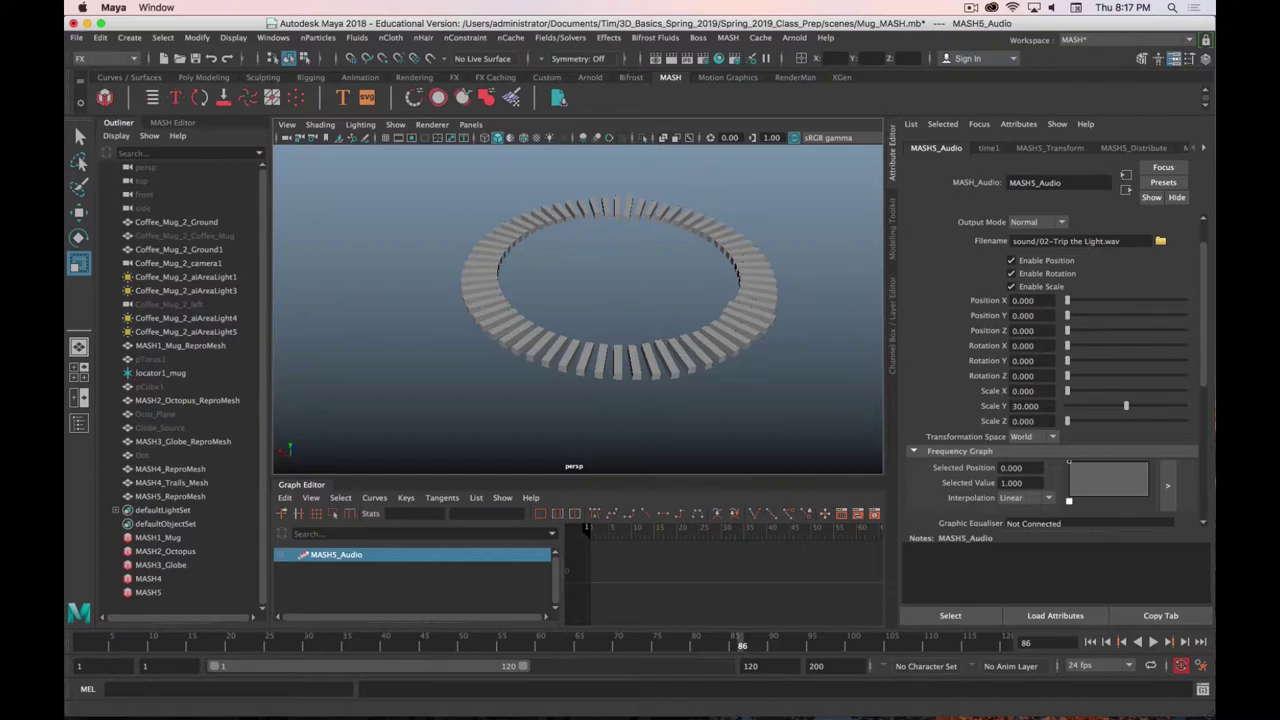
pyautogui.press('super+Tab')
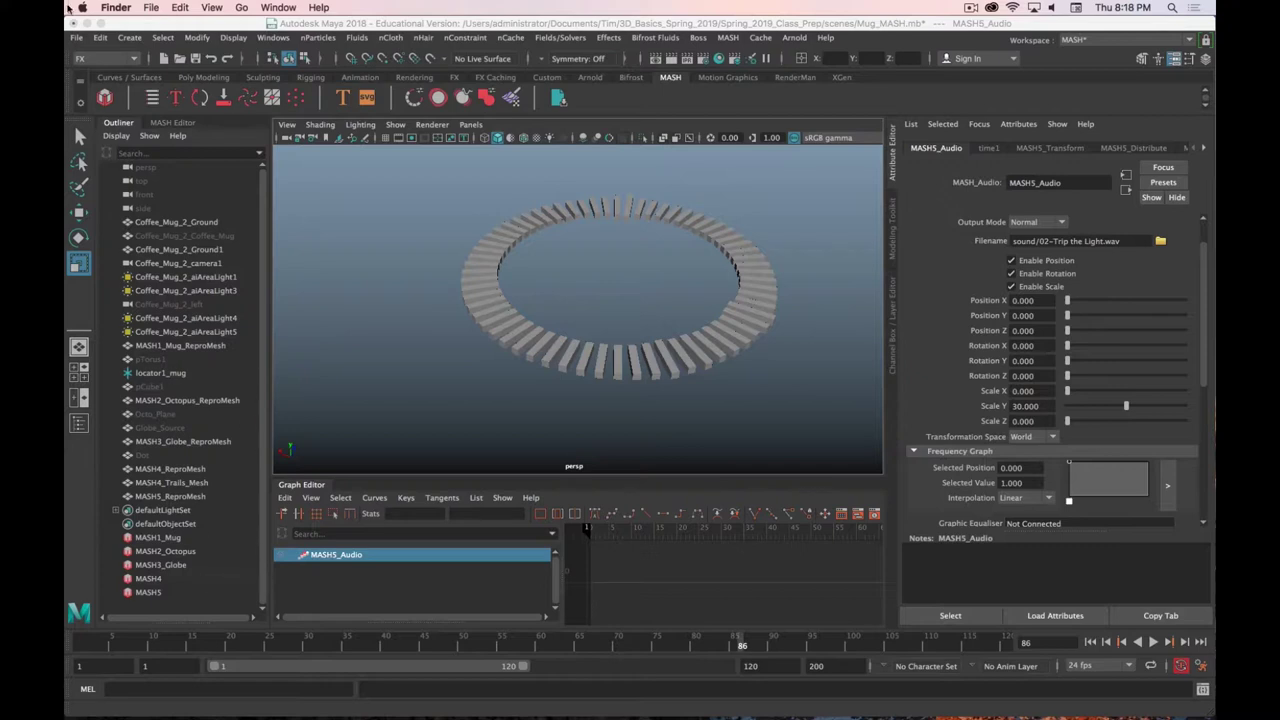
pyautogui.press('super+period')
# Import 02-Trip the Light.wav as scene audio via the Trax Editor, then close the editor
pyautogui.click(273, 37)
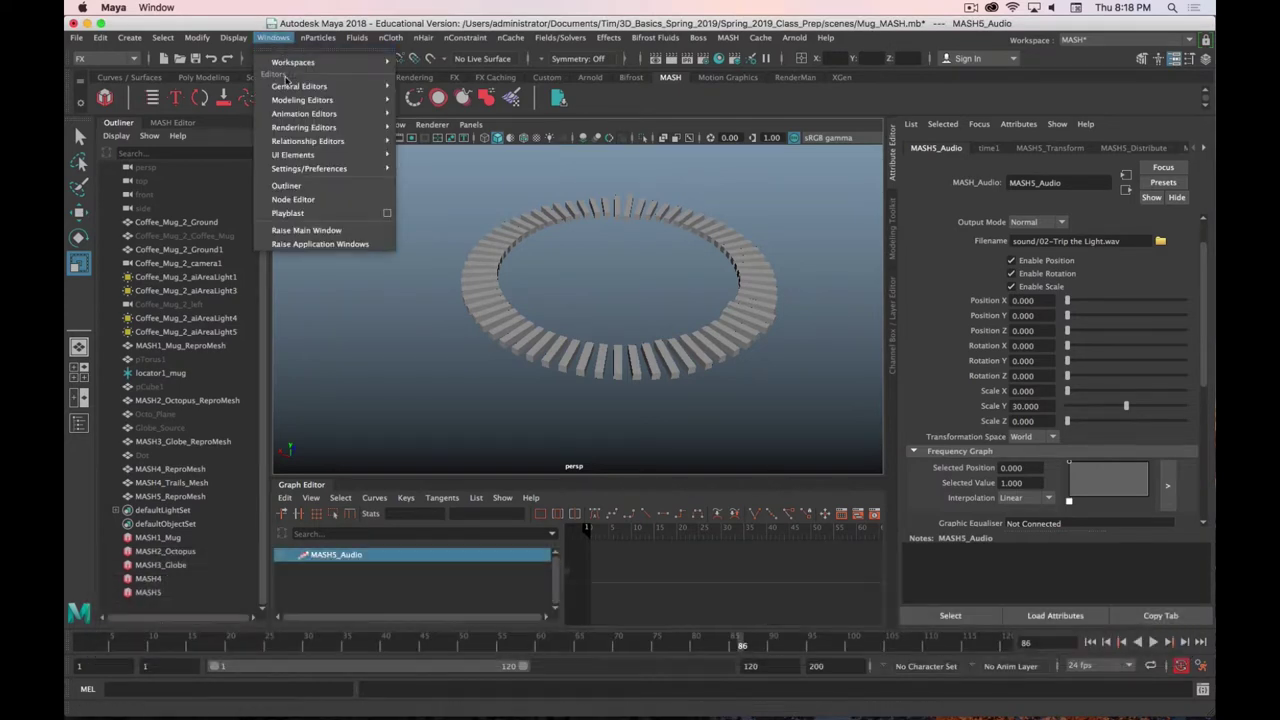
pyautogui.moveTo(313, 103)
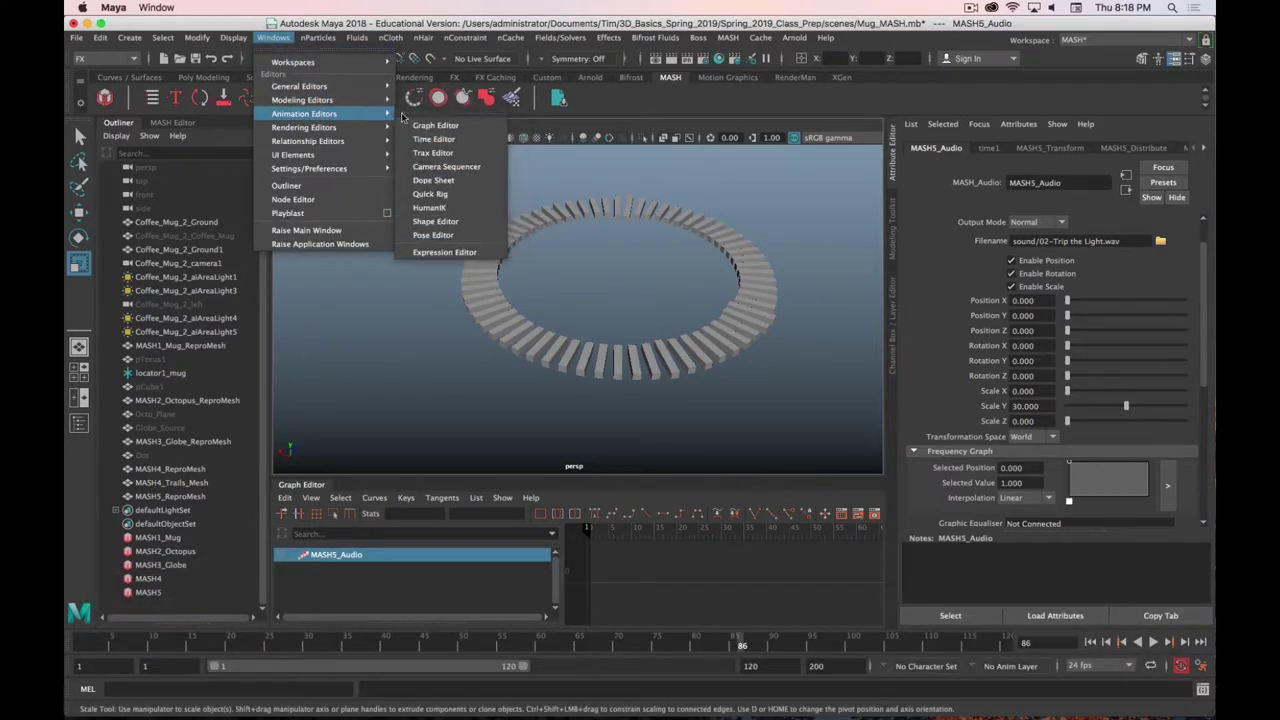
pyautogui.click(467, 153)
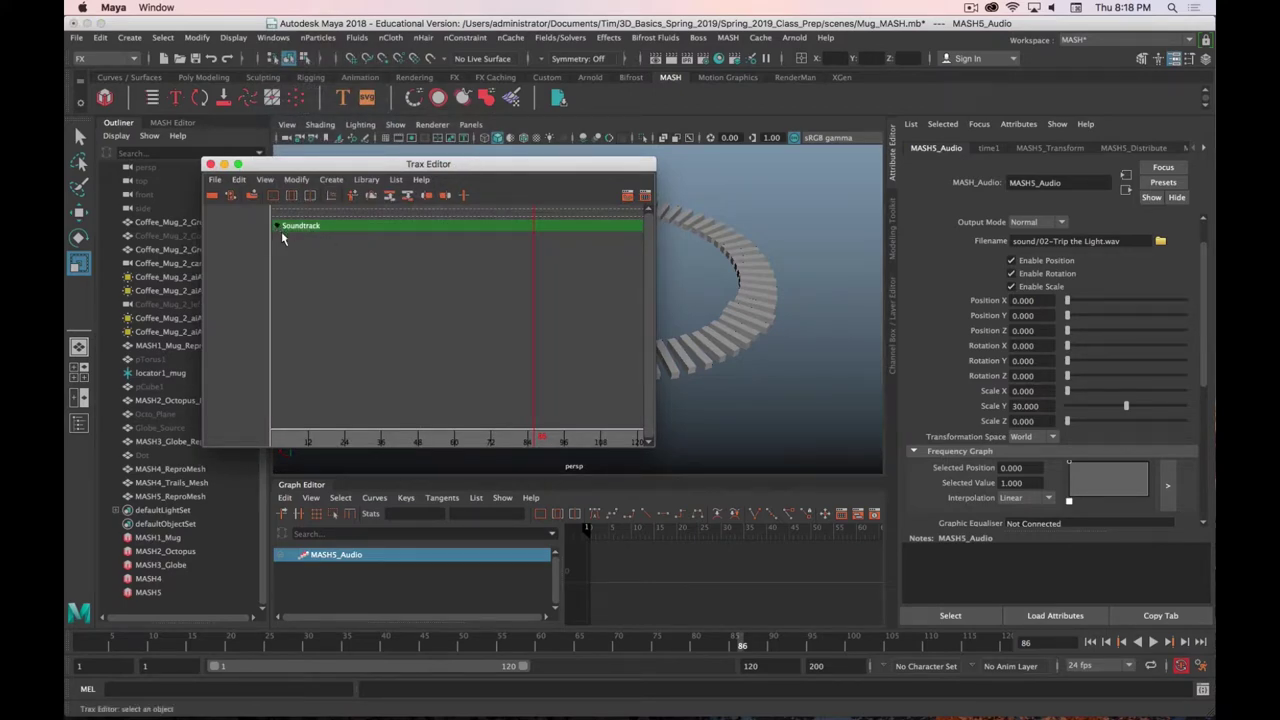
pyautogui.click(214, 179)
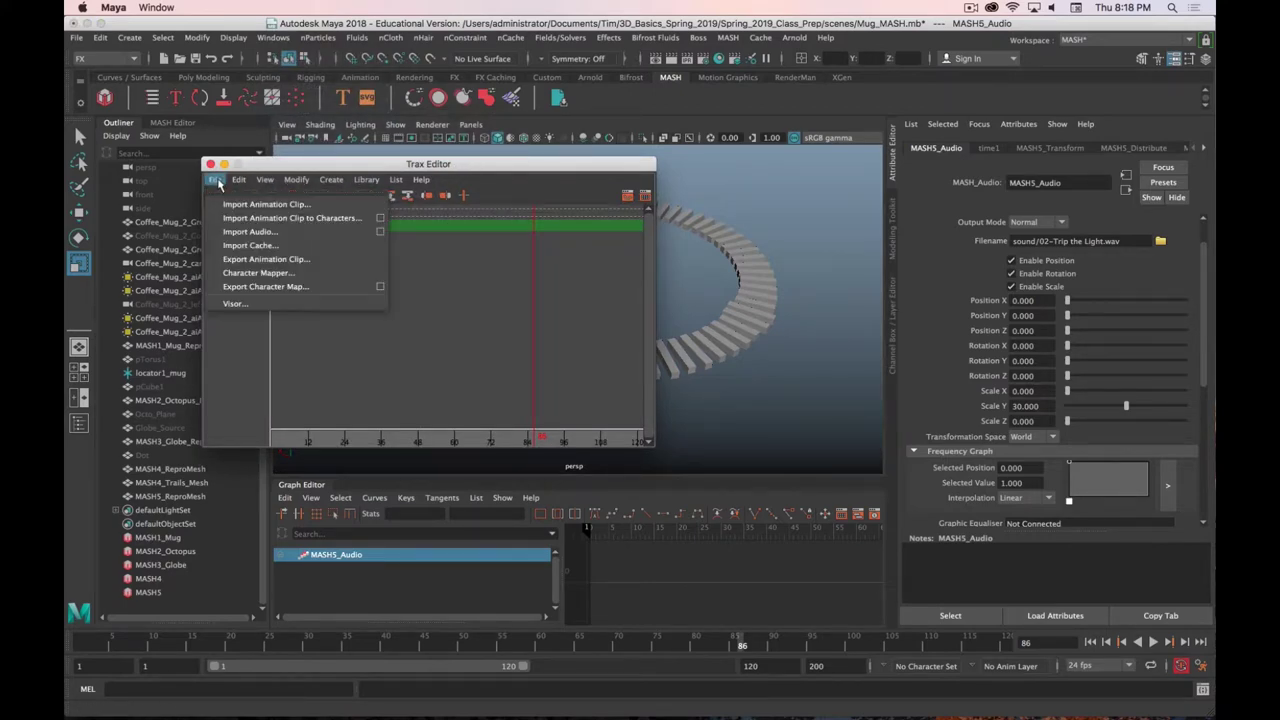
pyautogui.click(296, 233)
pyautogui.click(452, 148)
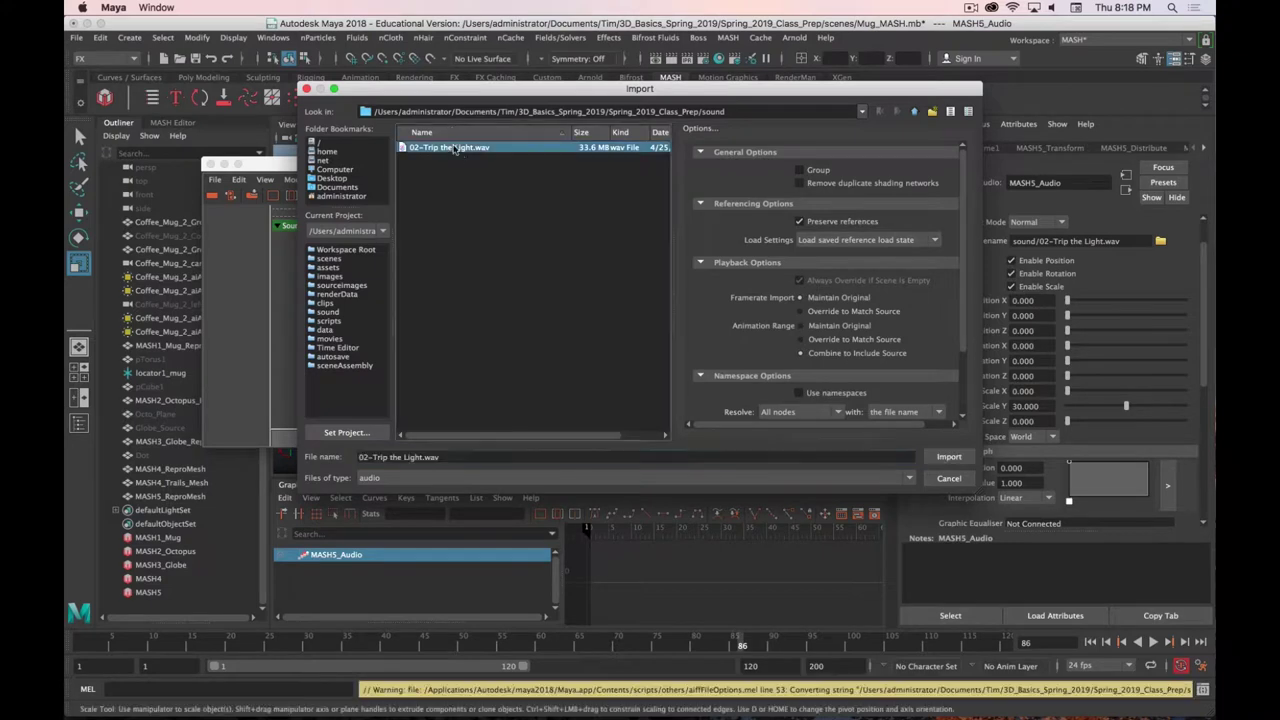
pyautogui.click(948, 457)
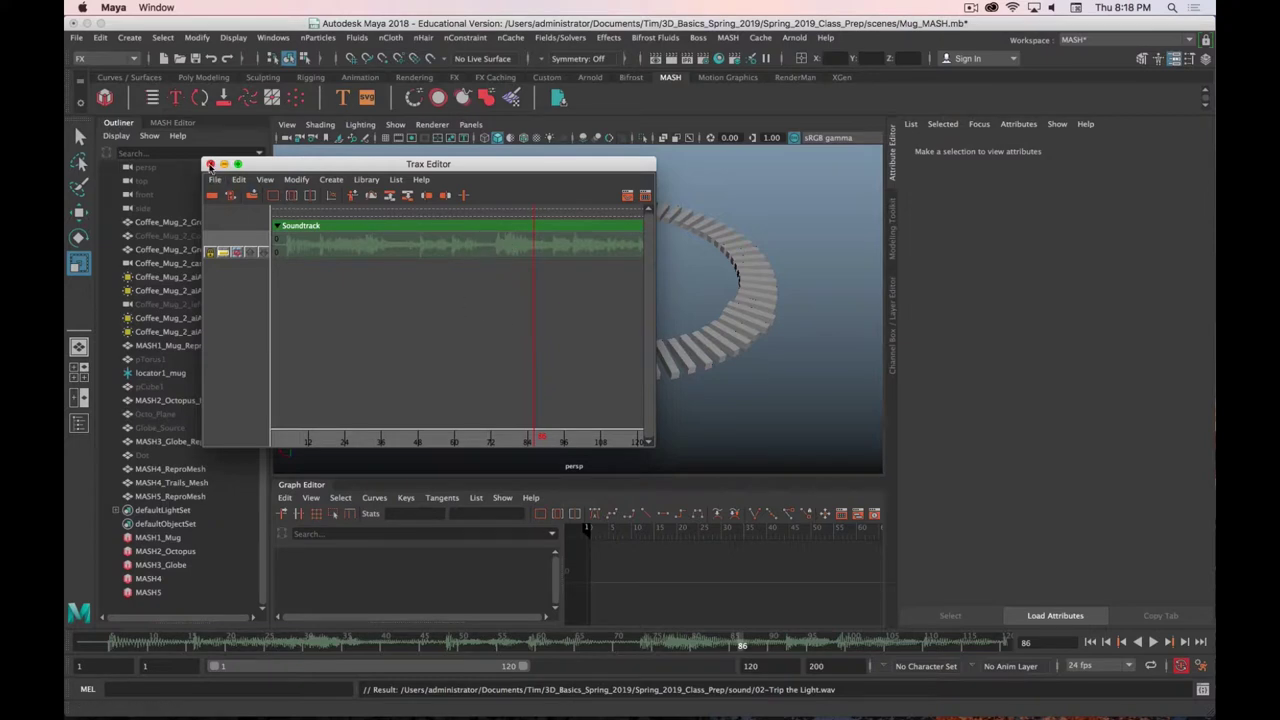
pyautogui.click(211, 164)
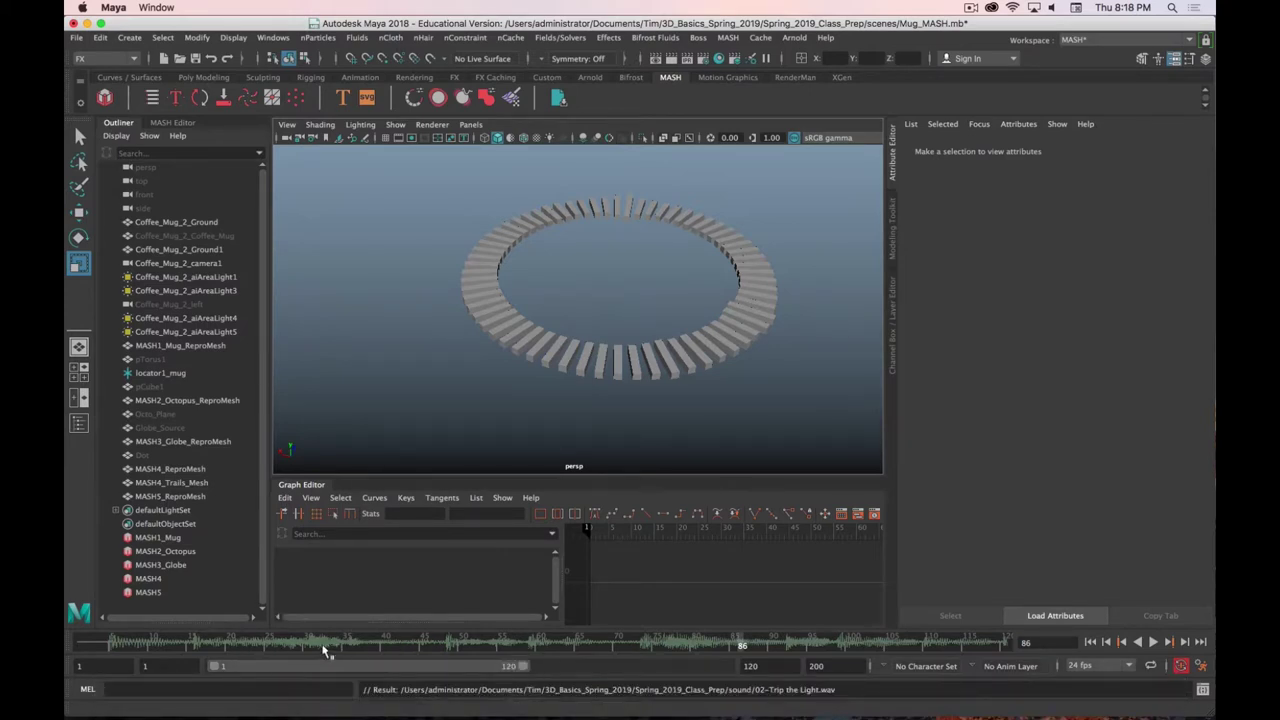
# Play the animation from frame 58 to 104 and shift the playback range to frames 80–199
pyautogui.moveTo(395, 651); pyautogui.dragTo(528, 659)
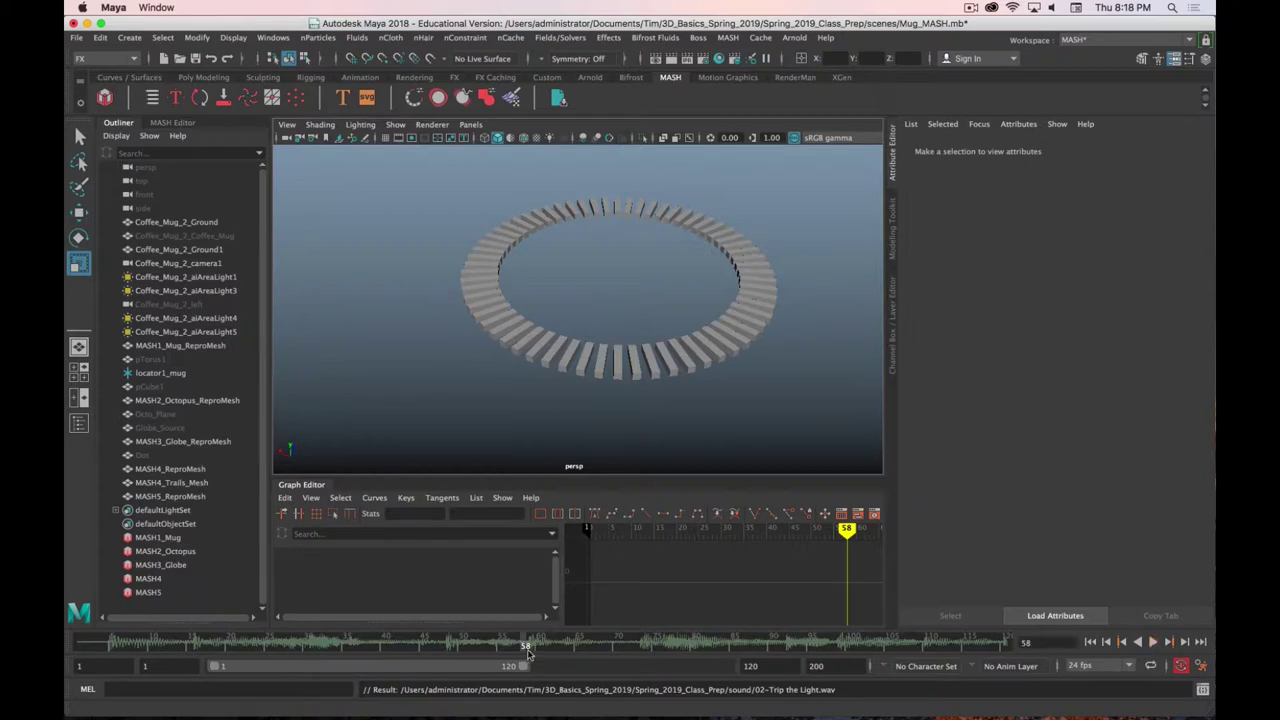
pyautogui.press('space')
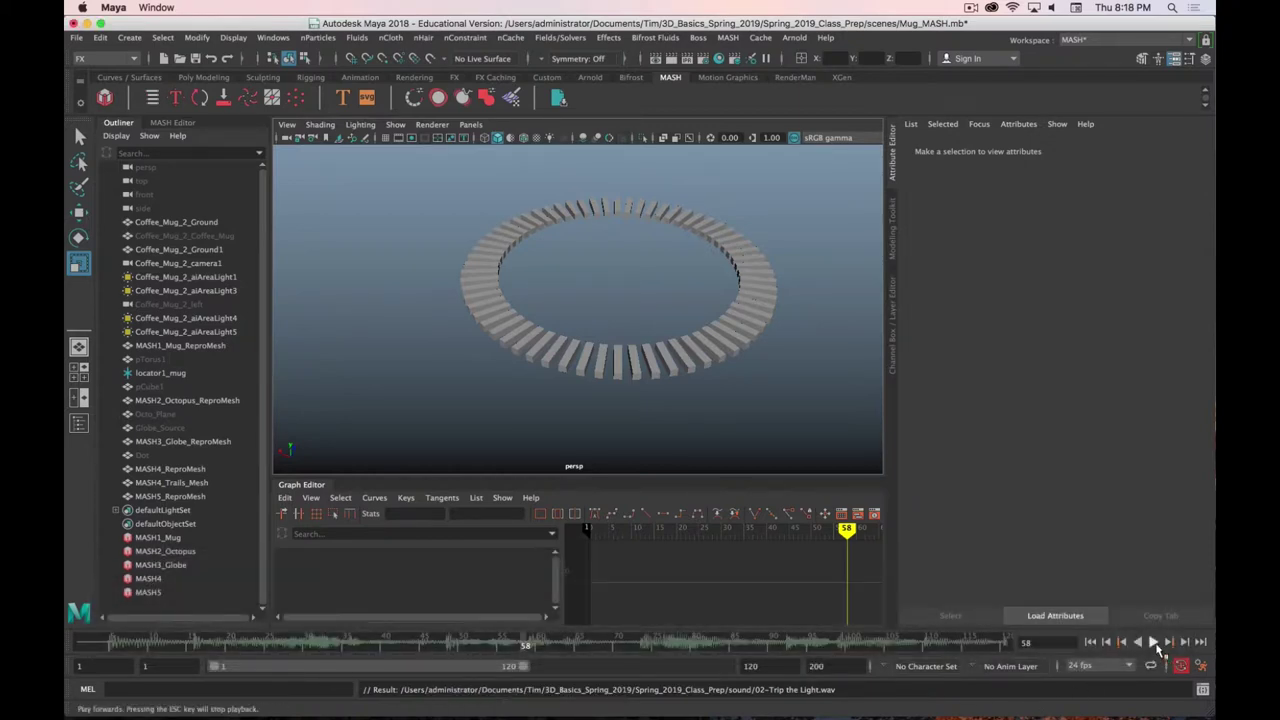
pyautogui.click(1153, 643)
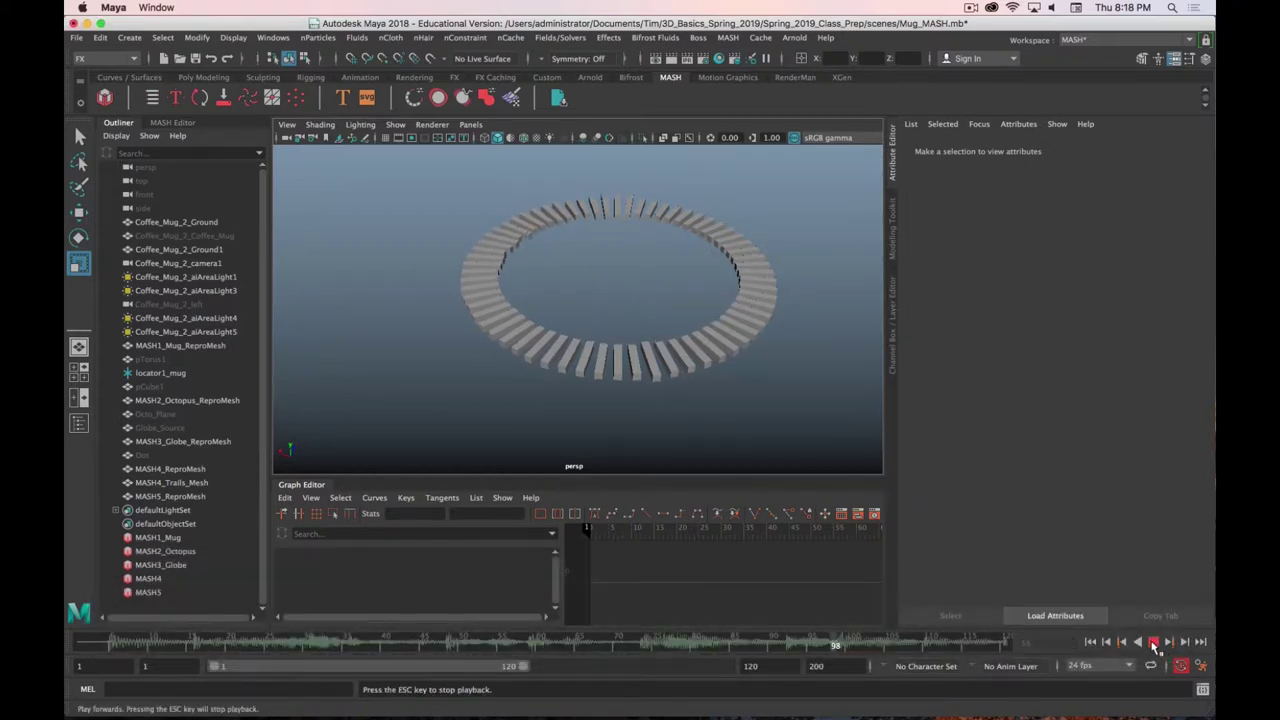
pyautogui.click(1153, 643)
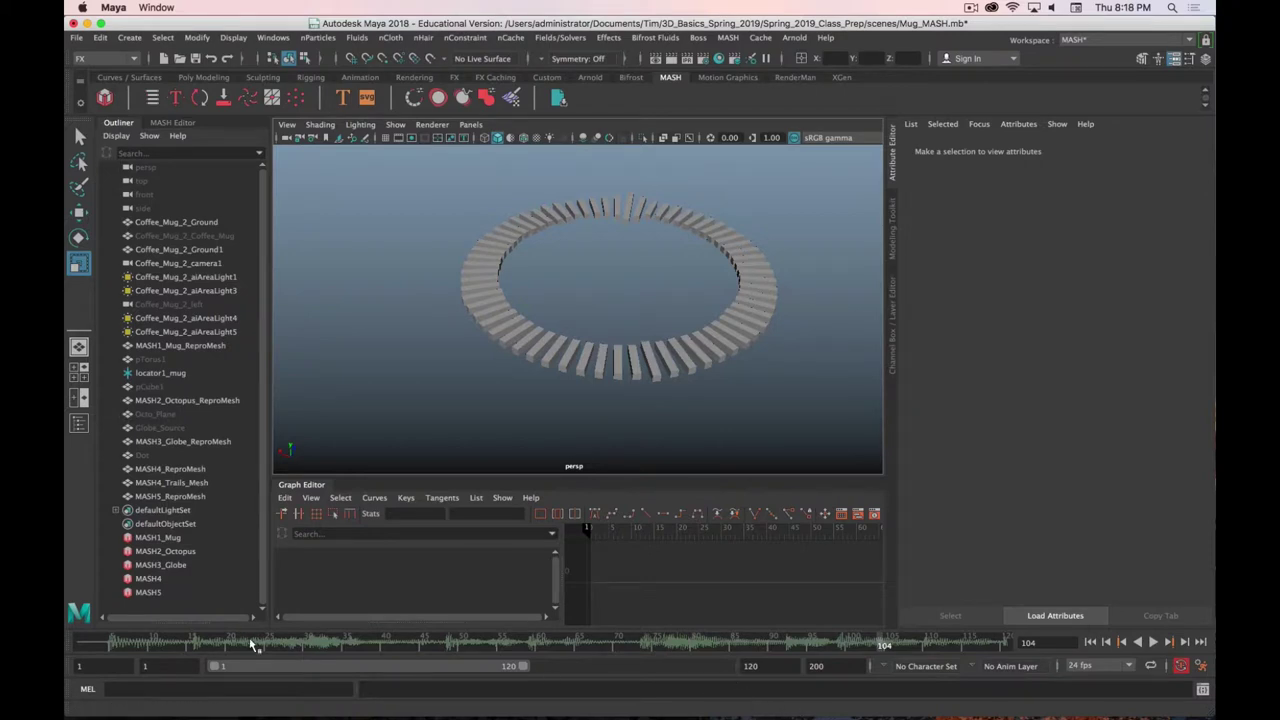
pyautogui.moveTo(254, 672); pyautogui.dragTo(570, 682)
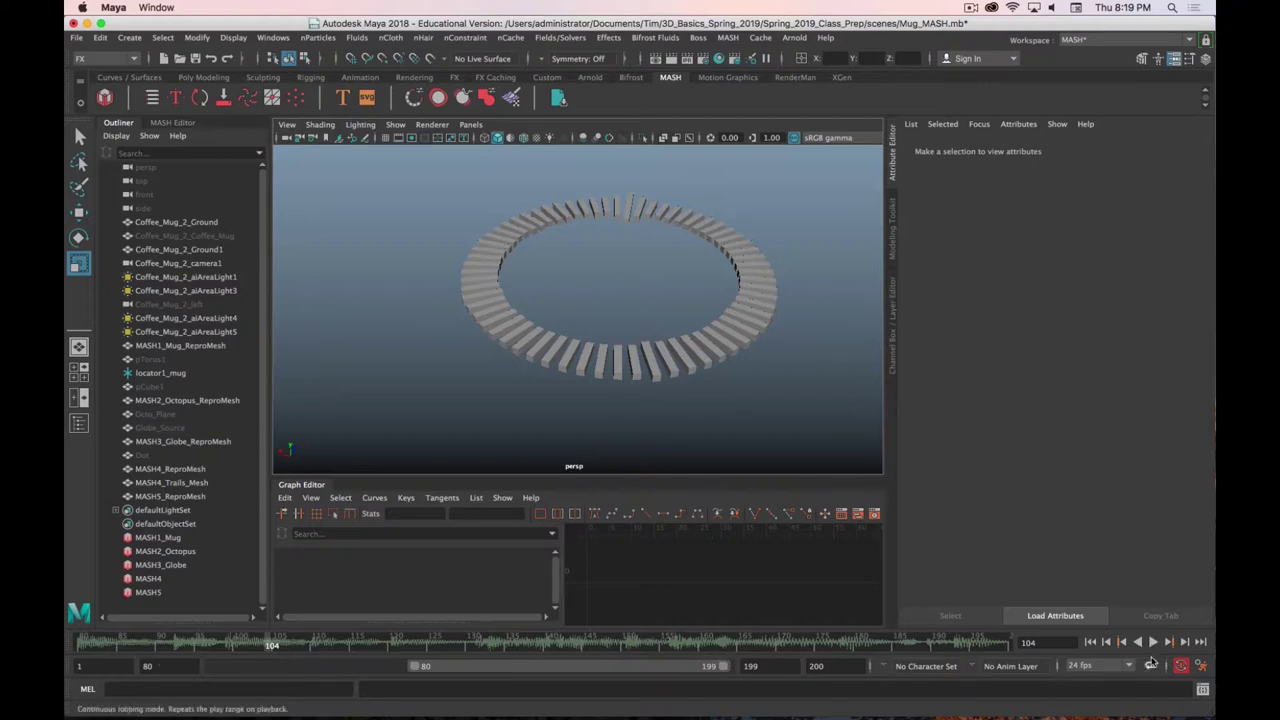
# Set the animation end time to 2000 and the playback start frame to 7
pyautogui.press('super+period')
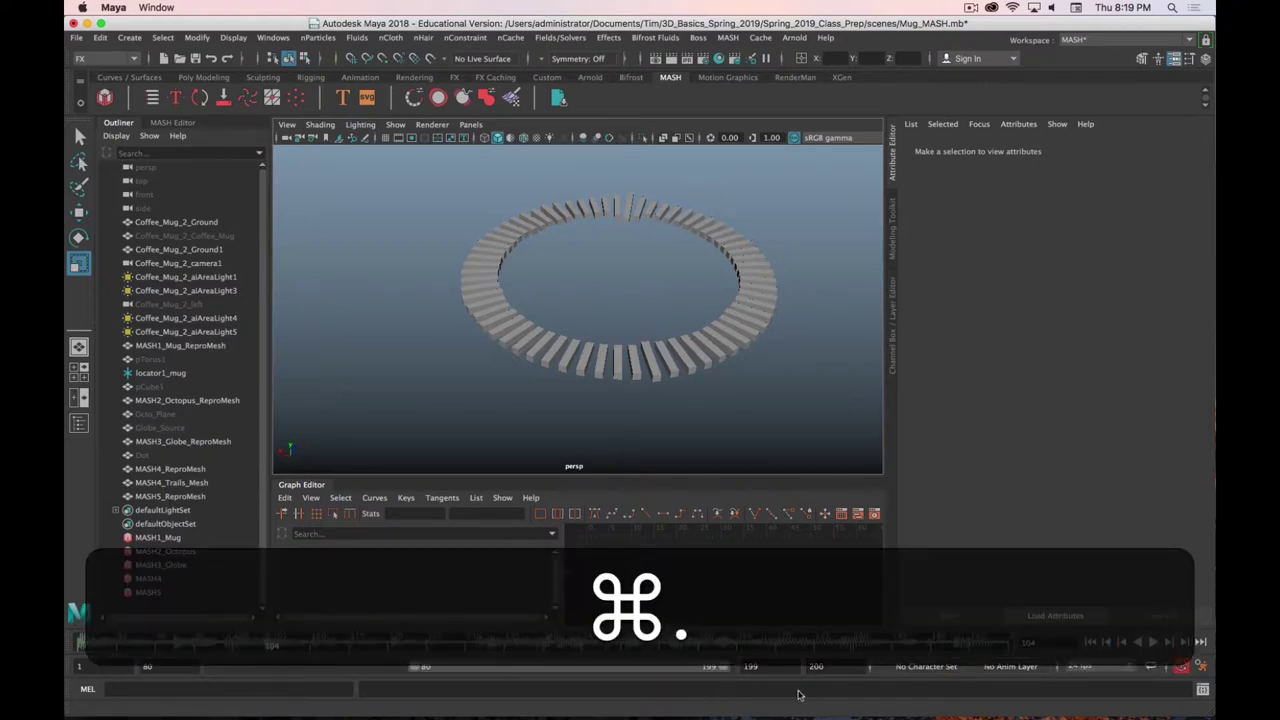
pyautogui.click(825, 666)
pyautogui.doubleClick(825, 666)
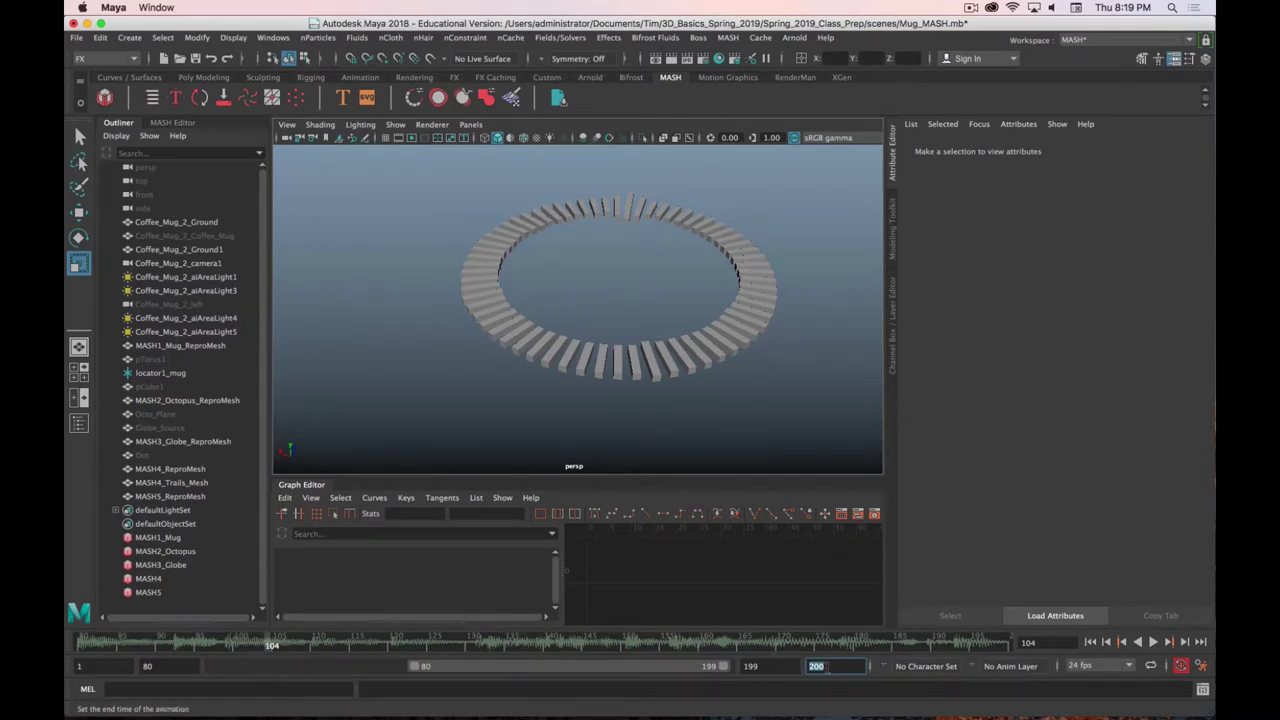
pyautogui.press('Return')
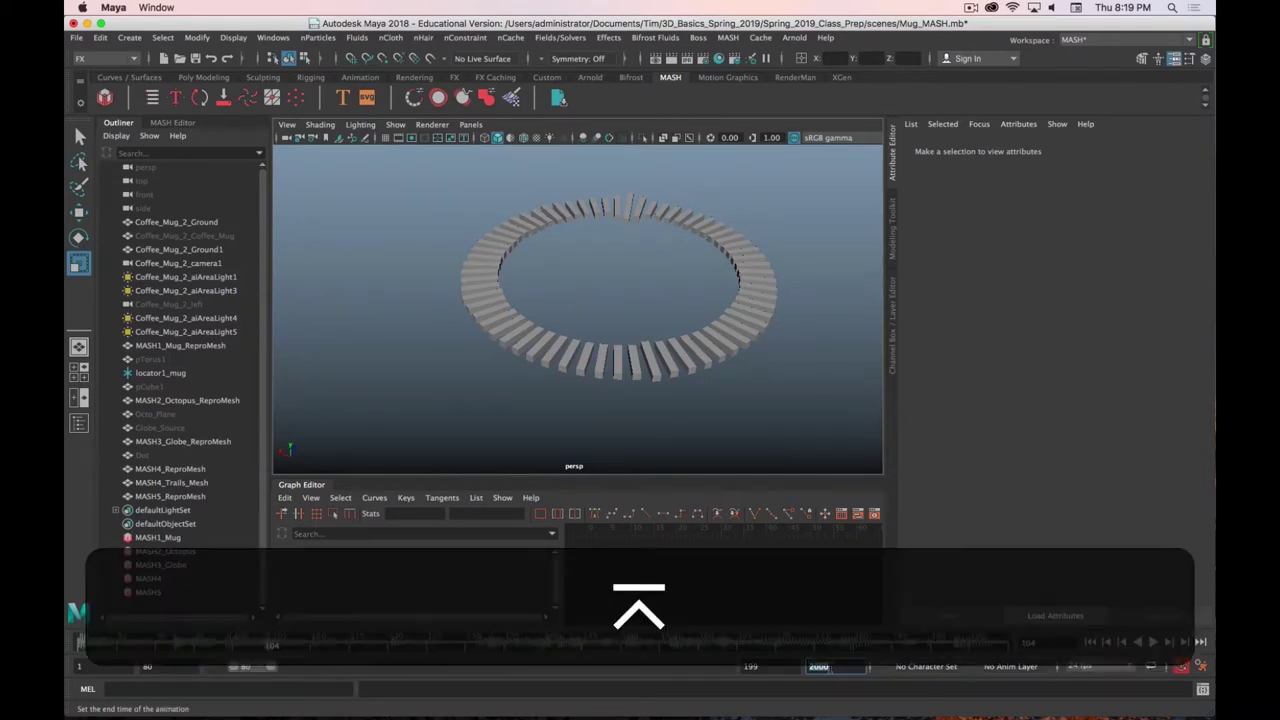
pyautogui.doubleClick(155, 666)
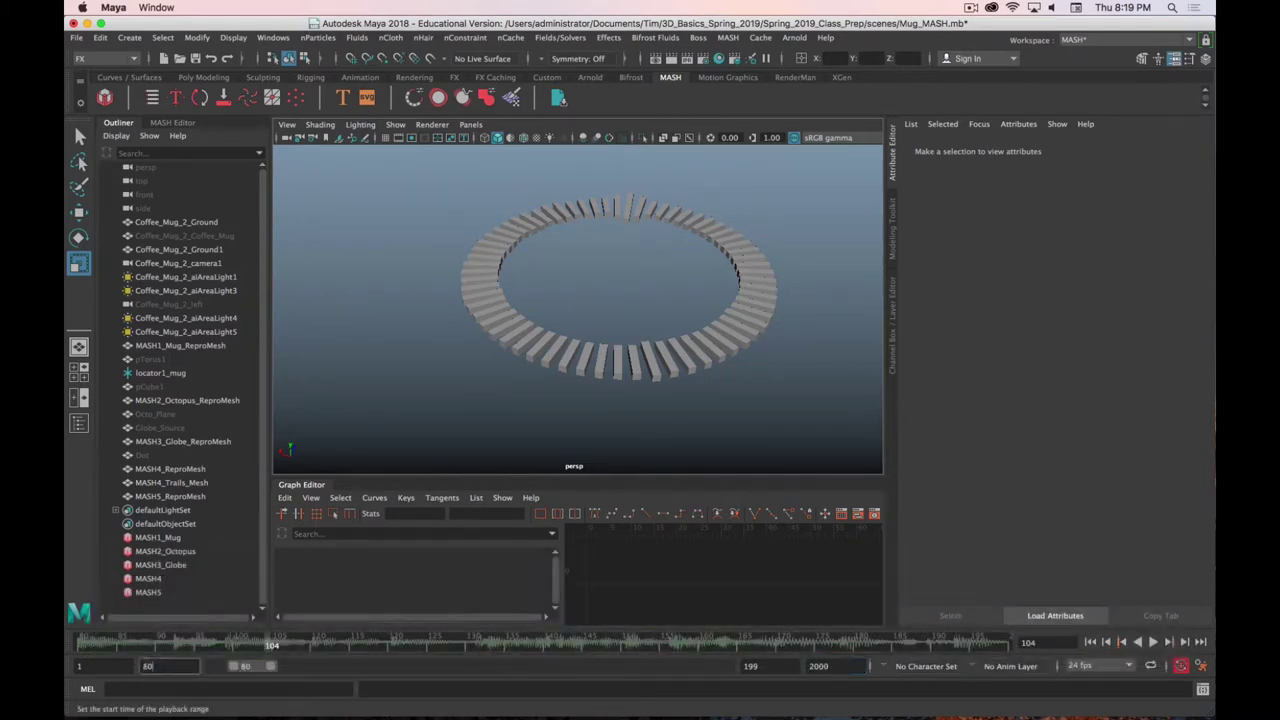
pyautogui.write('7')
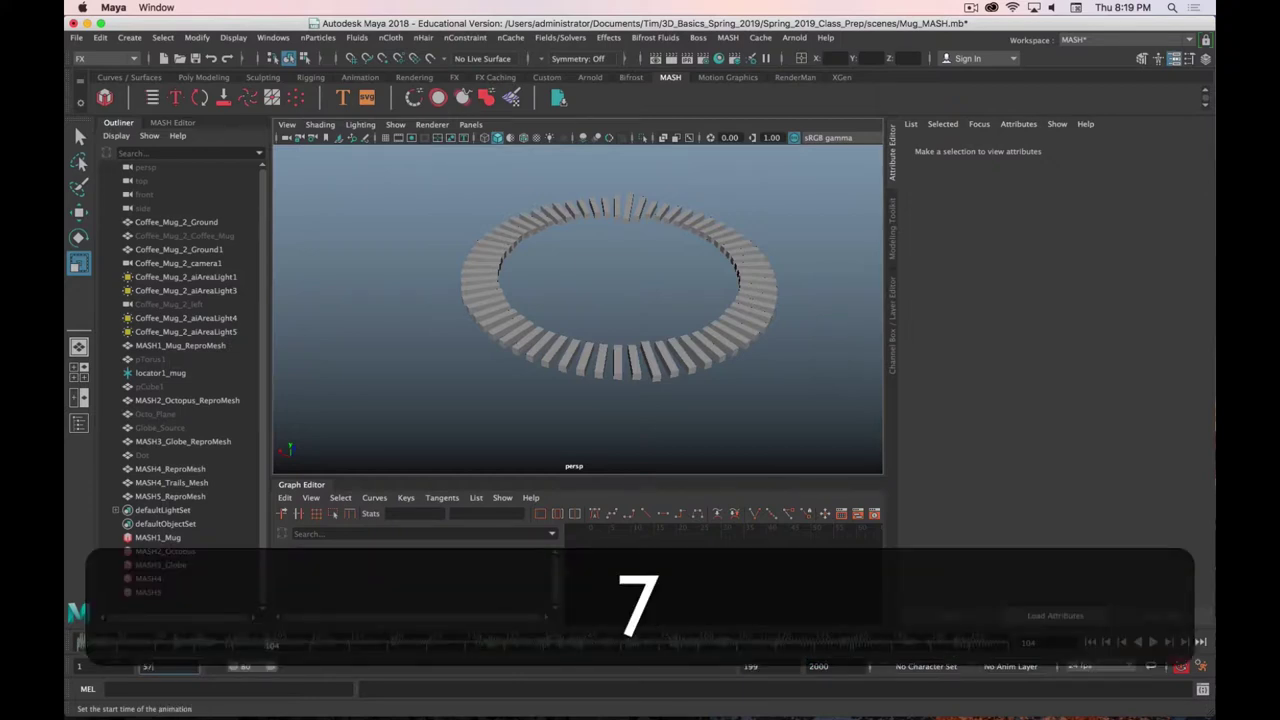
pyautogui.press('Return')
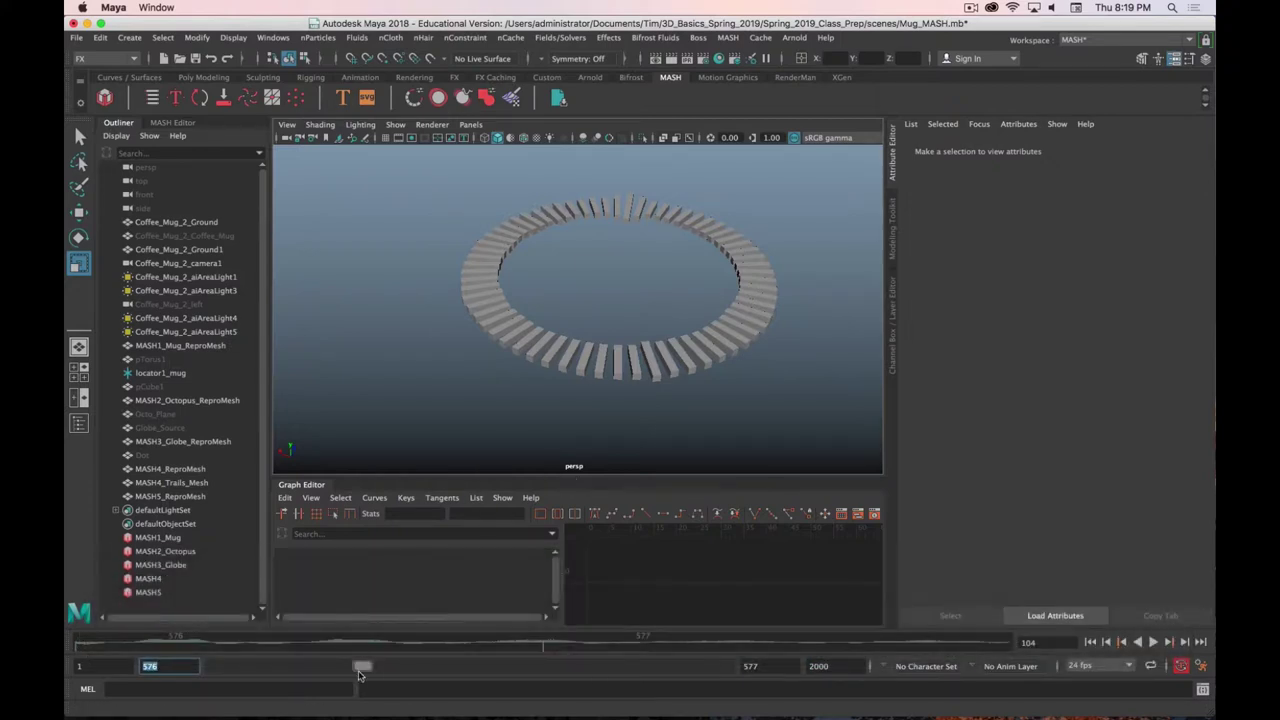
# Set the playback range to frames 576–800, later in the song
pyautogui.moveTo(370, 668); pyautogui.dragTo(456, 668)
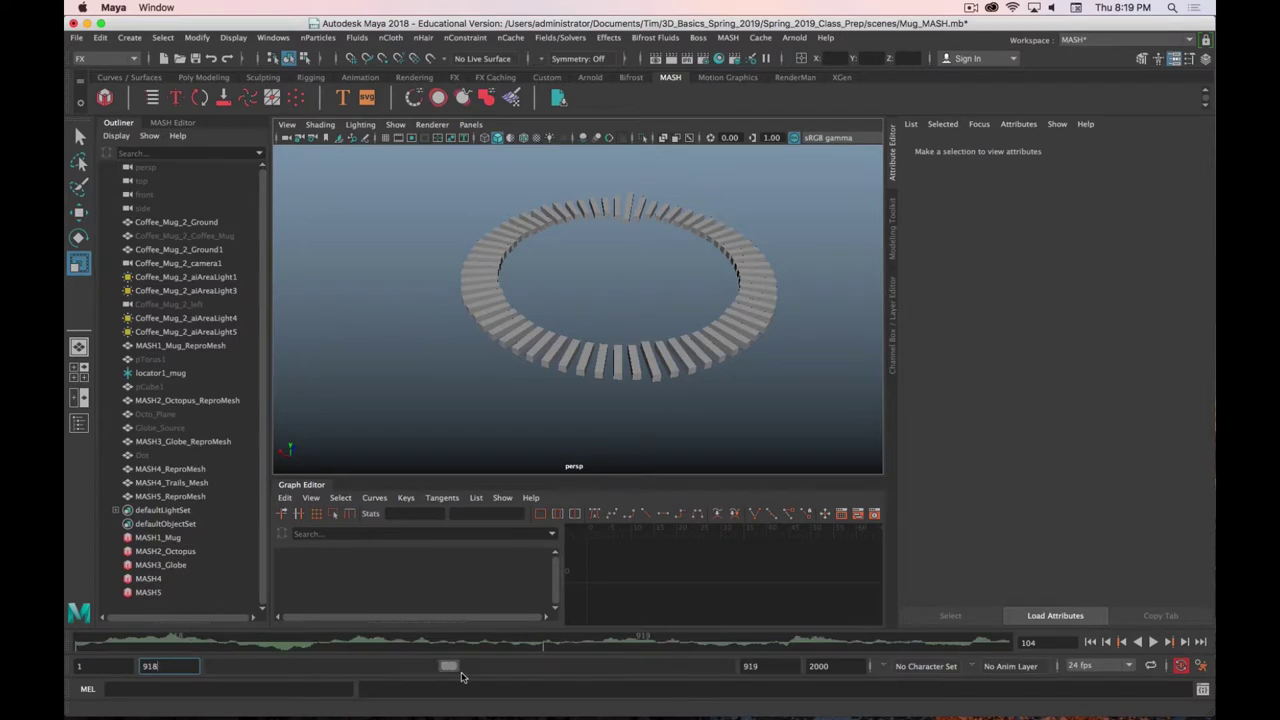
pyautogui.doubleClick(173, 662)
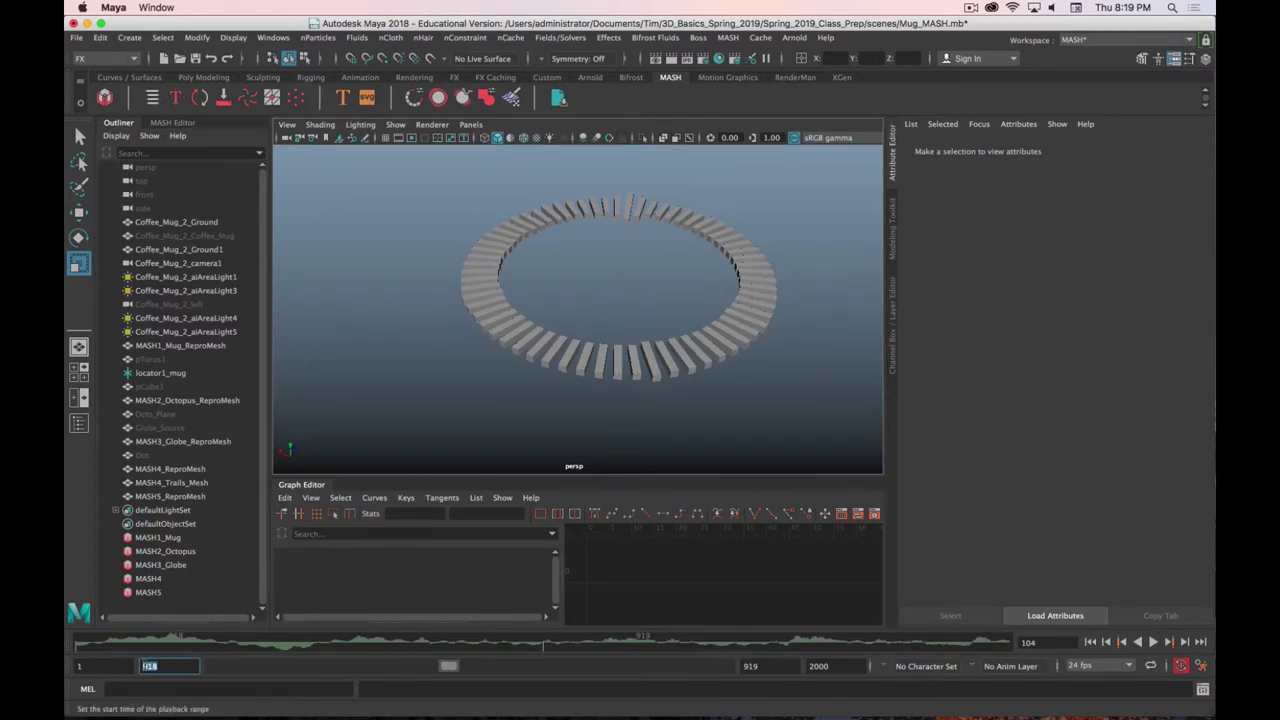
pyautogui.write('576')
pyautogui.press('Return')
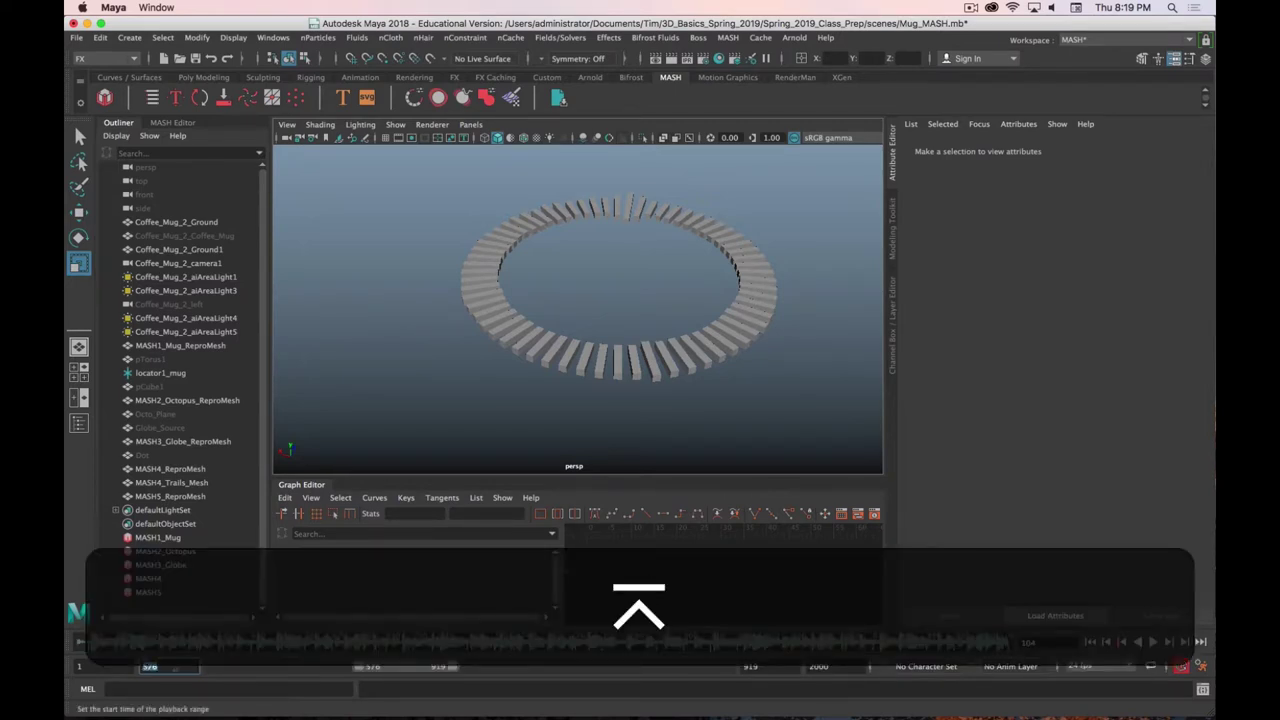
pyautogui.doubleClick(770, 666)
pyautogui.write('800')
pyautogui.press('Return')
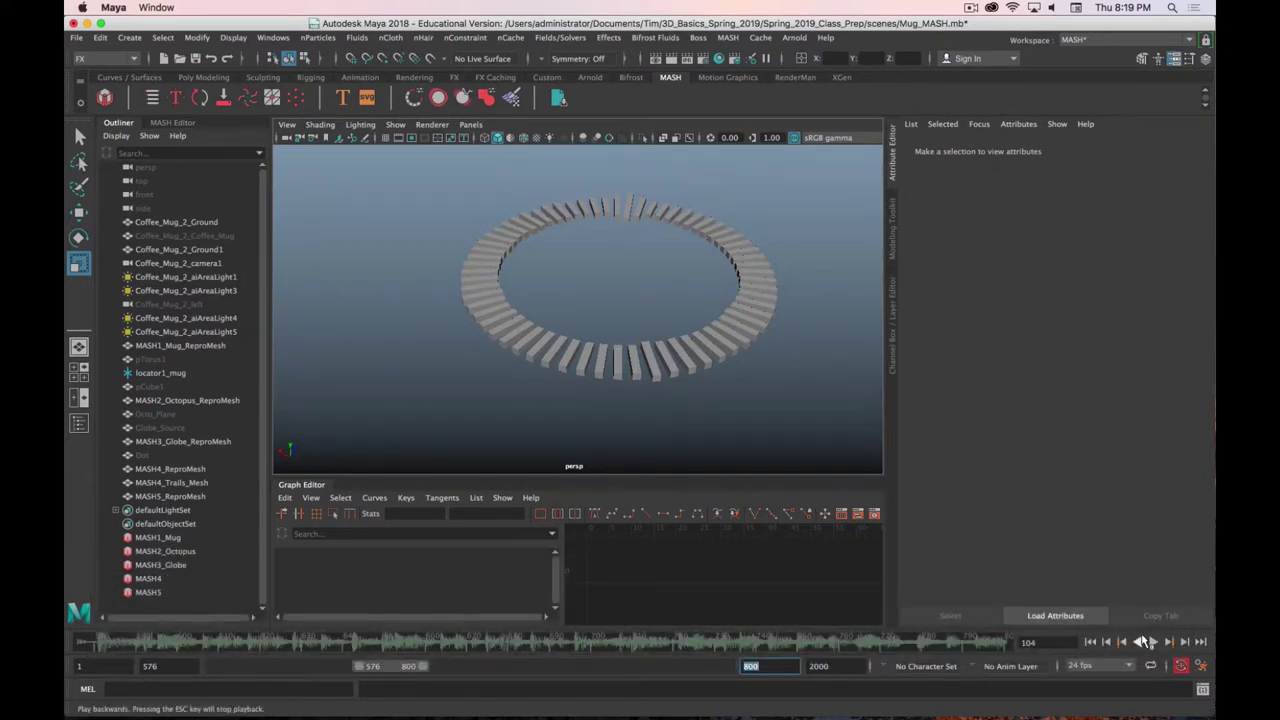
# Play the animation viewed from above the ring, then select the MASH5 network
pyautogui.click(1154, 643)
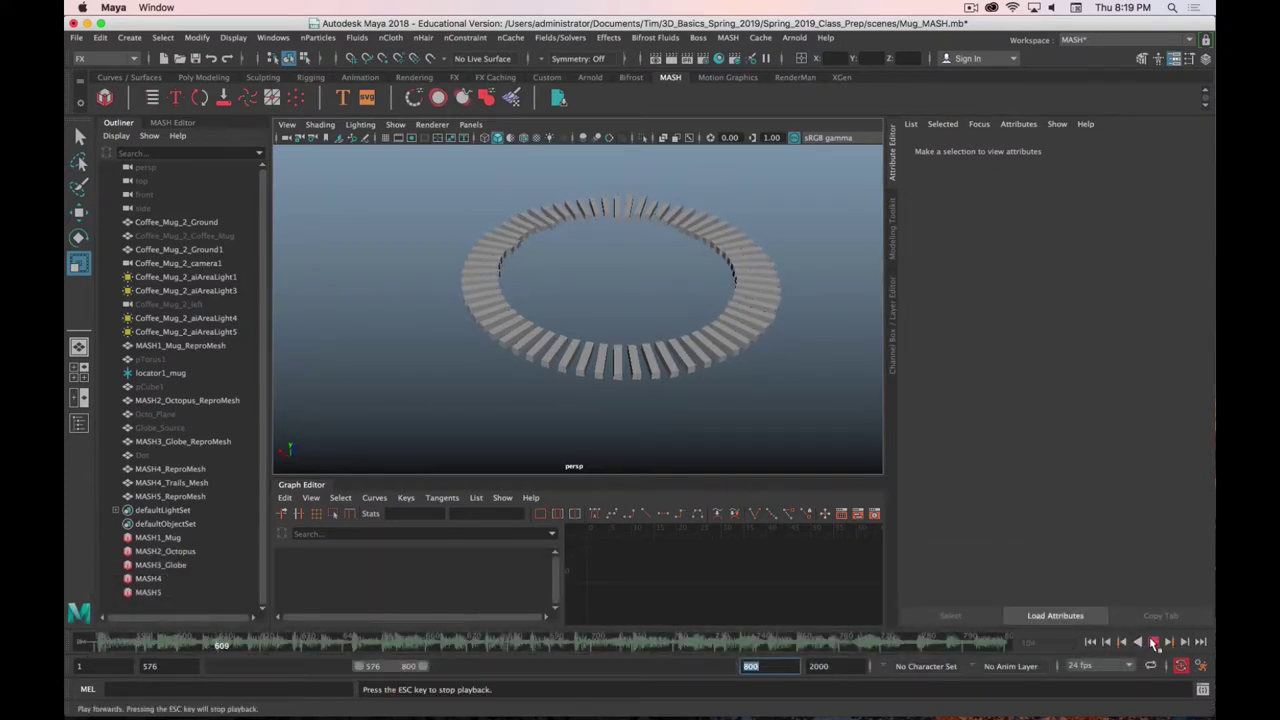
pyautogui.keyDown('alt'); pyautogui.moveTo(608, 277); pyautogui.dragTo(606, 314); pyautogui.keyUp('alt')
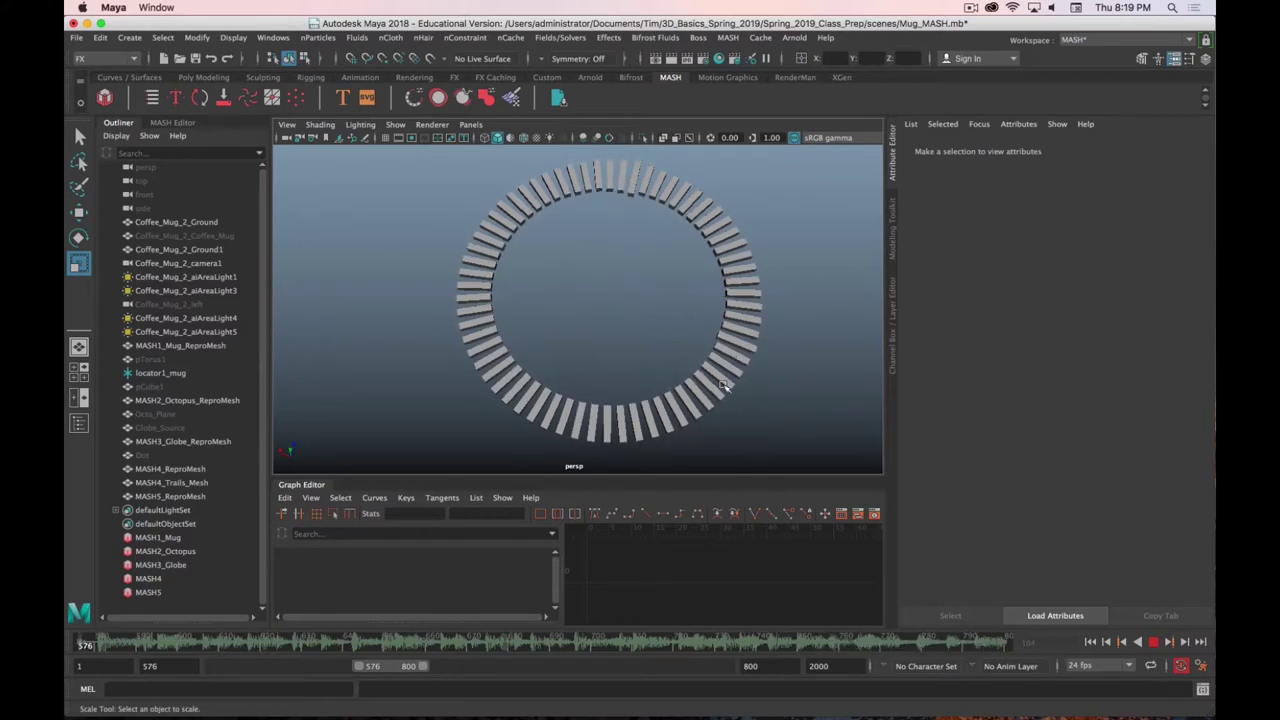
pyautogui.click(1153, 642)
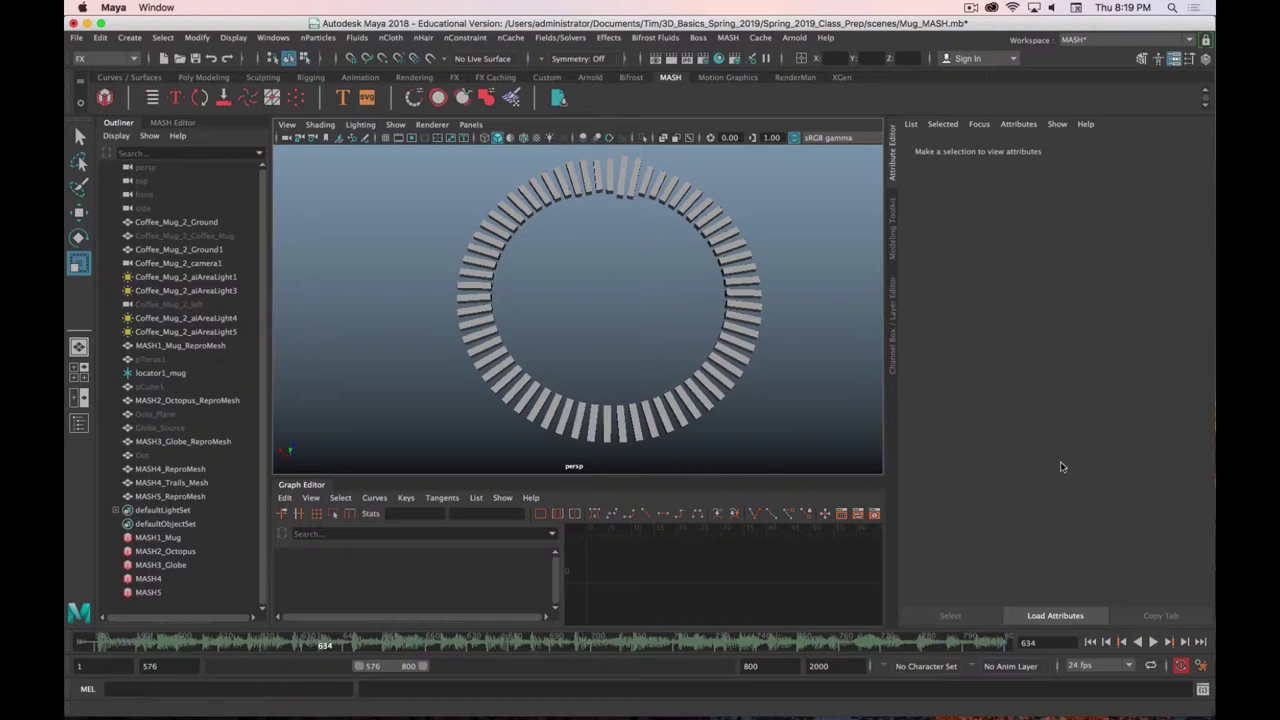
pyautogui.press('alt')
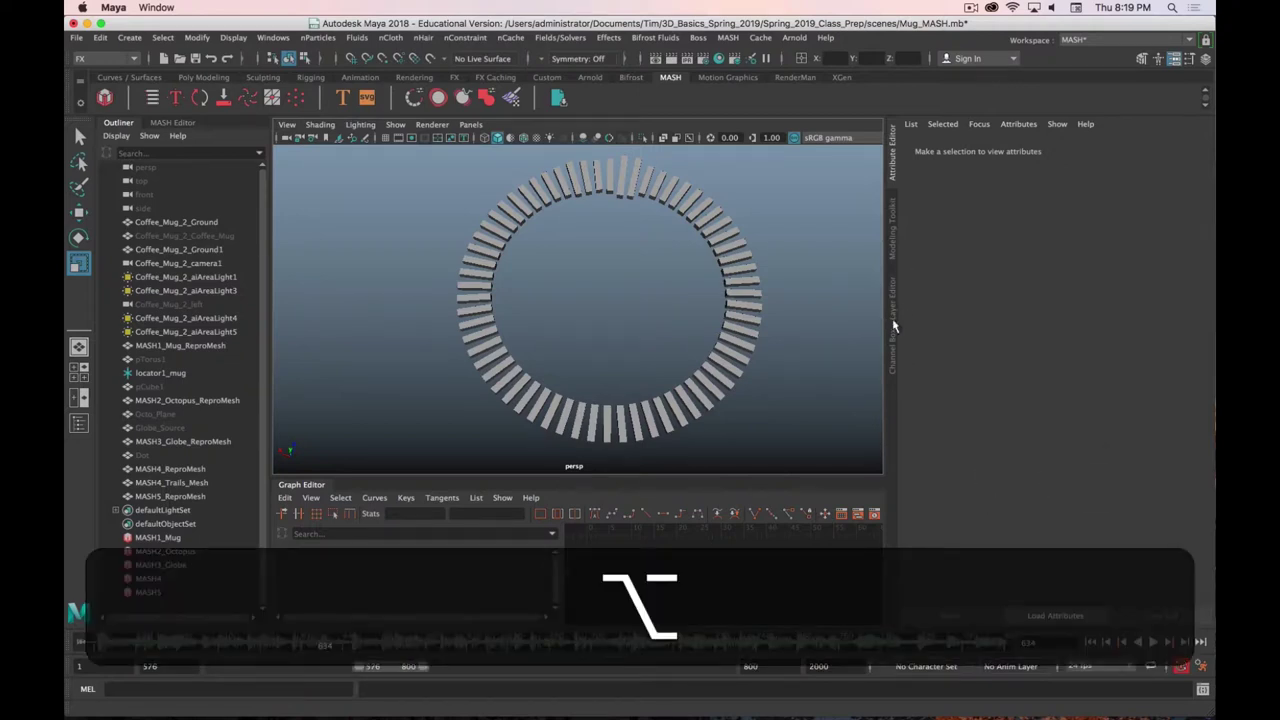
pyautogui.click(148, 592)
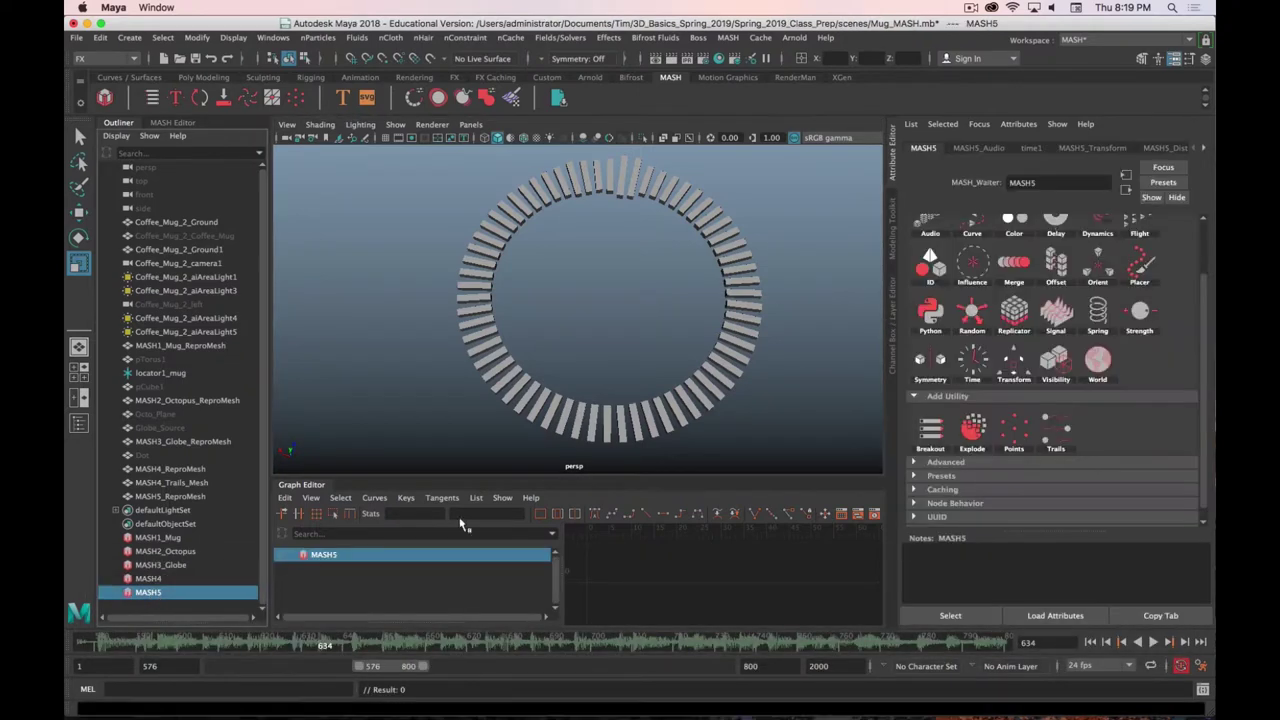
# Rename the MASH5 network to MASH5_Audio1 and play back the animation
pyautogui.doubleClick(158, 594)
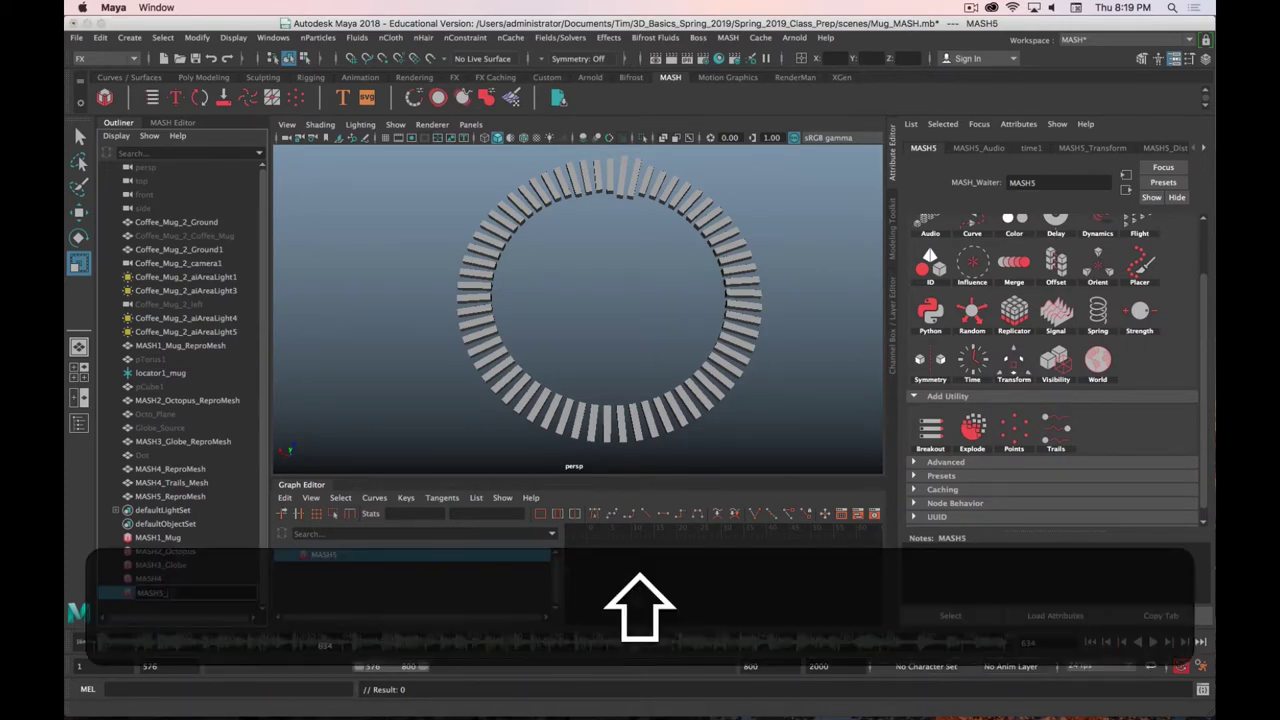
pyautogui.write('_Audio')
pyautogui.press('Return')
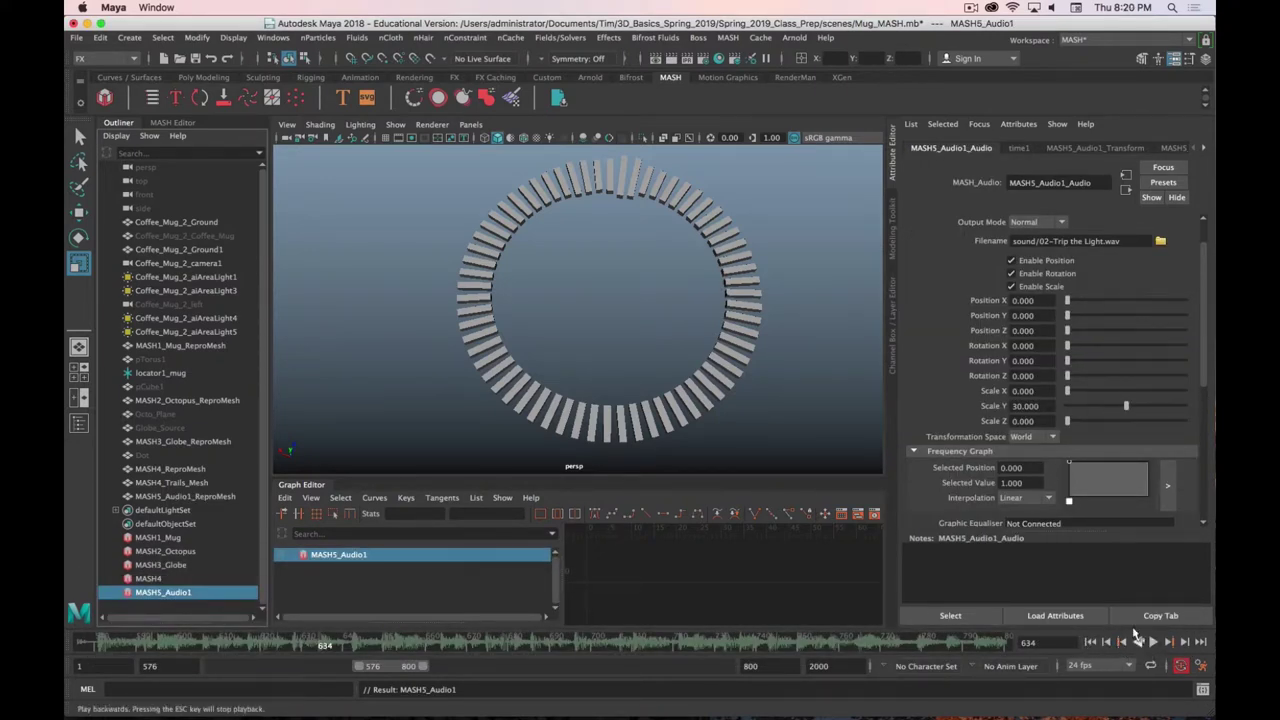
pyautogui.hotkey('alt', 'v')
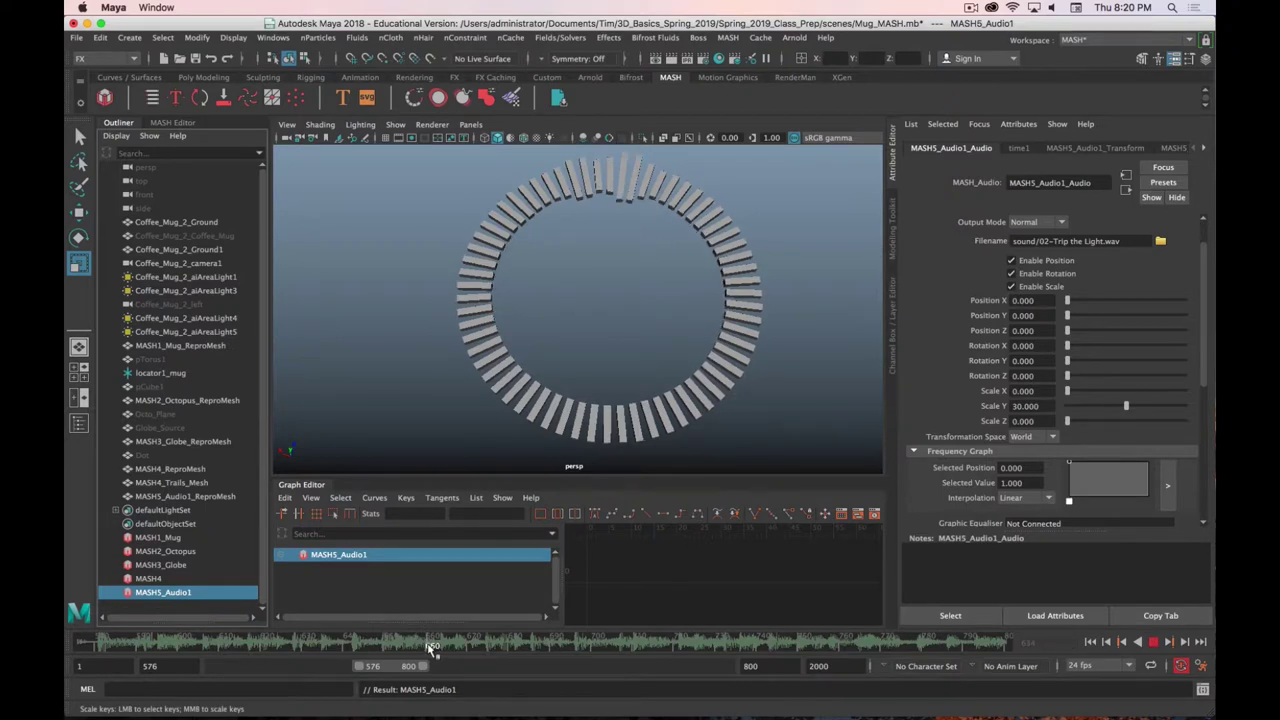
pyautogui.hotkey('alt', 'v')
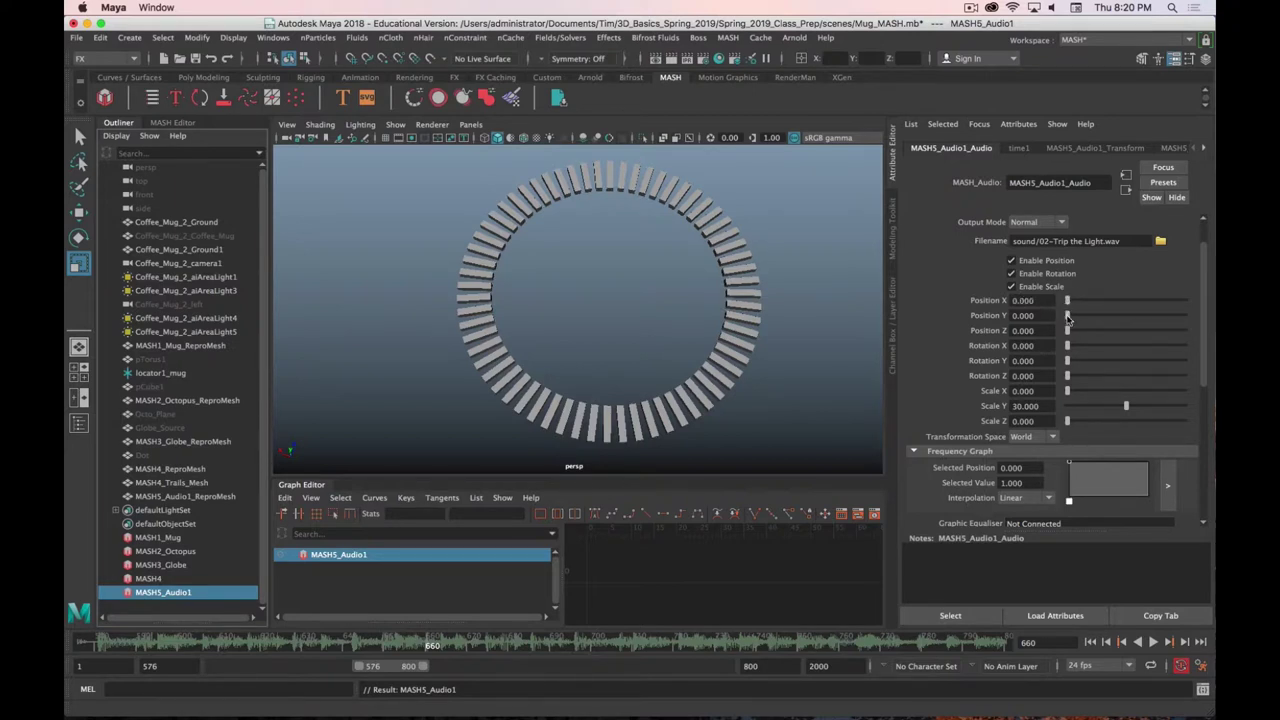
# Set the Audio node's Position Y to 20 so the cubes lift to the music
pyautogui.moveTo(1067, 318); pyautogui.dragTo(1131, 321)
pyautogui.hotkey('alt', 'v')
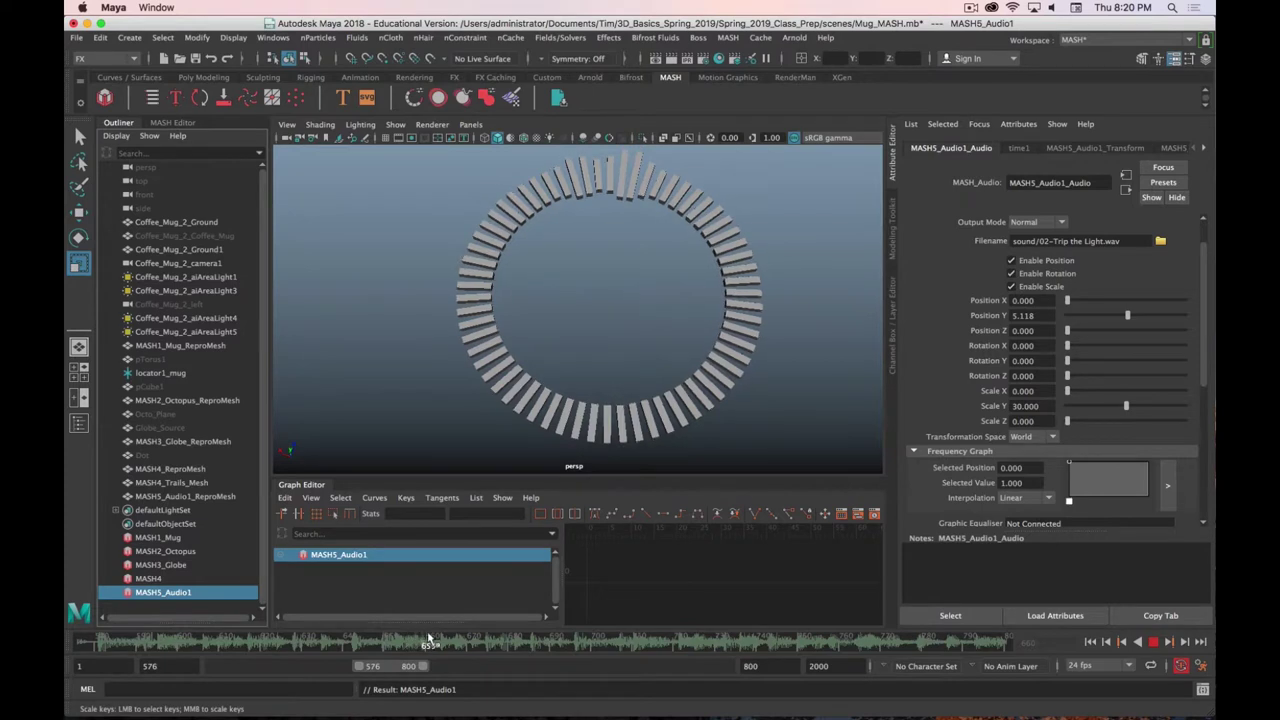
pyautogui.hotkey('alt', 'v')
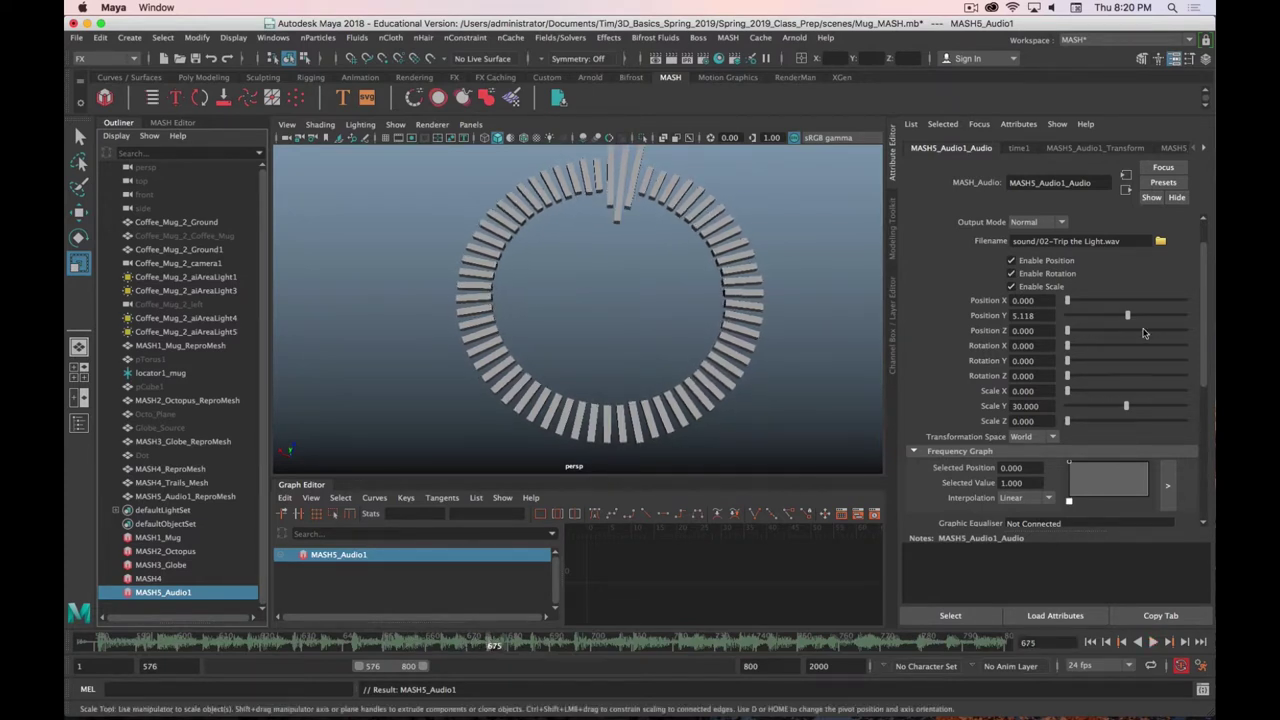
pyautogui.click(1030, 315)
pyautogui.write('20')
pyautogui.press('Return')
pyautogui.scroll(-5, 727, 243)
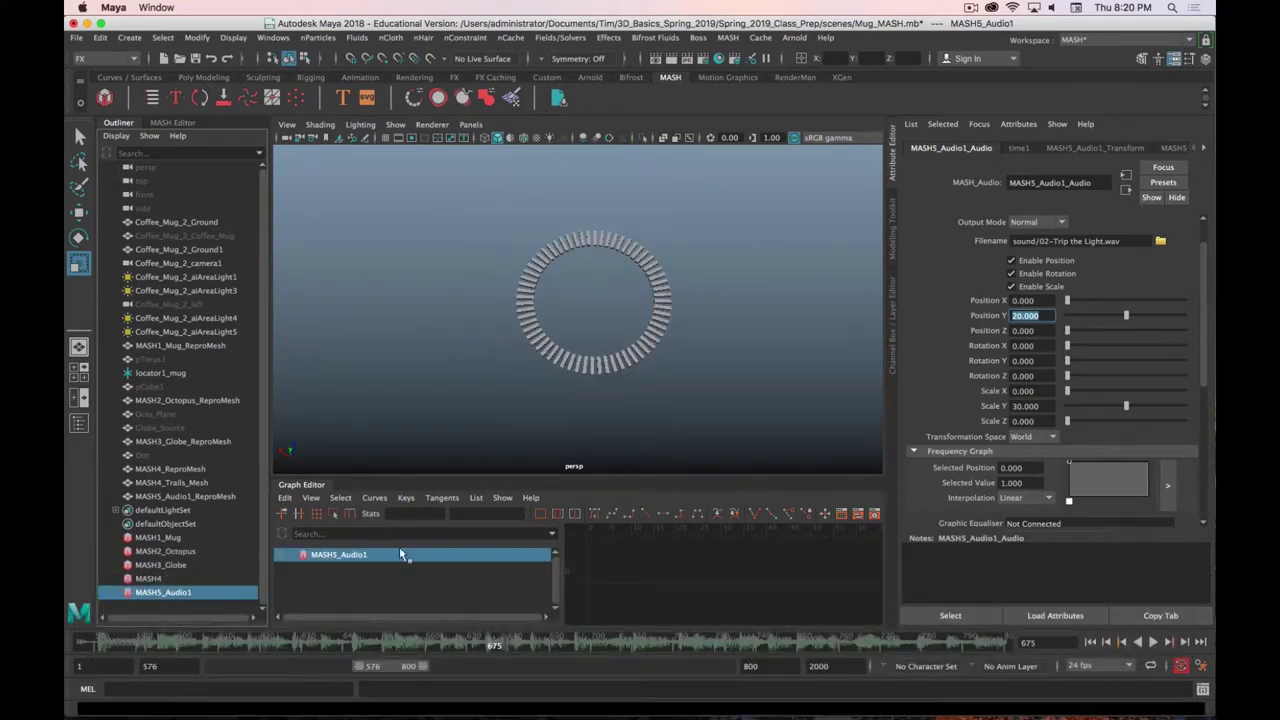
pyautogui.moveTo(500, 648); pyautogui.dragTo(598, 651)
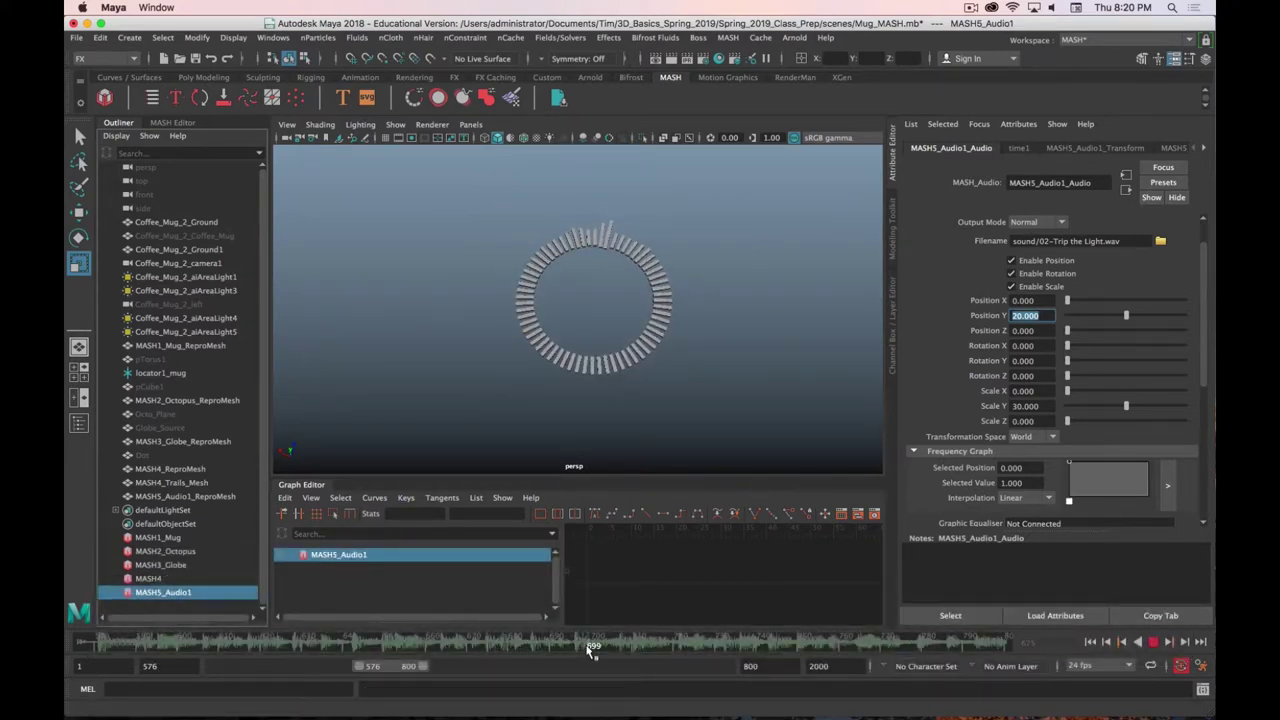
pyautogui.keyDown('alt'); pyautogui.moveTo(666, 344); pyautogui.dragTo(643, 303); pyautogui.keyUp('alt')
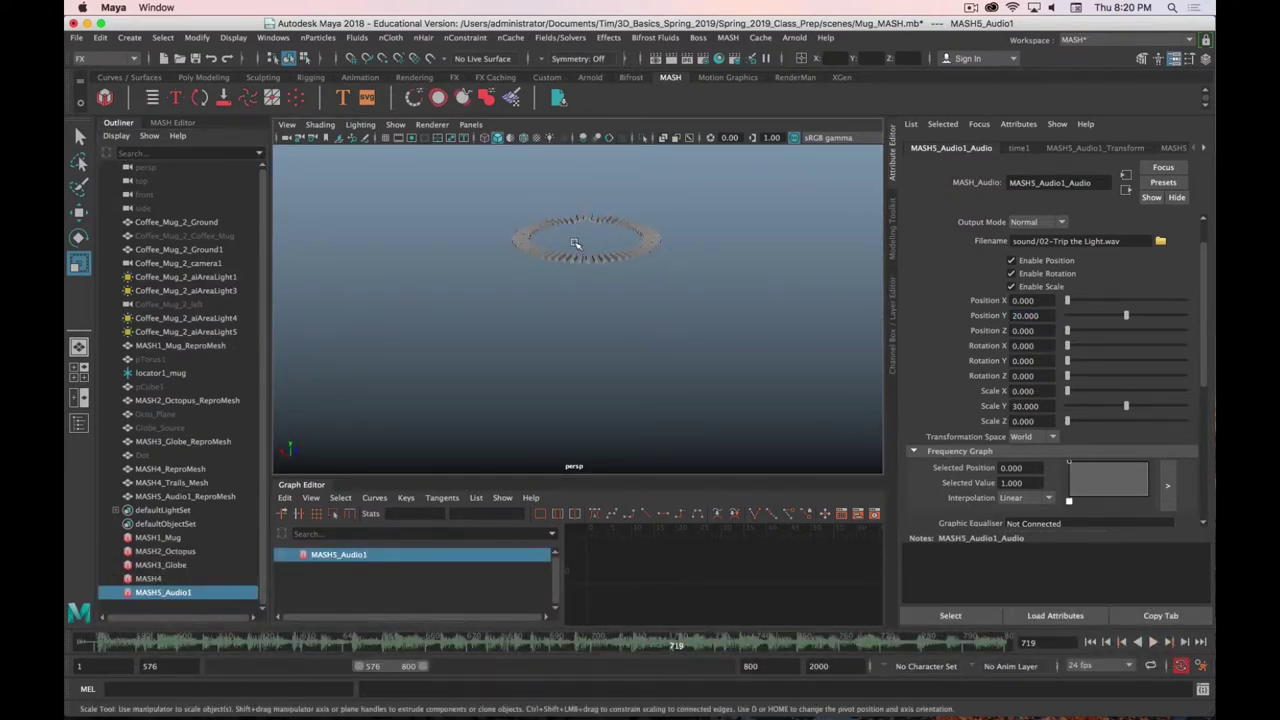
pyautogui.keyDown('alt'); pyautogui.moveTo(571, 243); pyautogui.dragTo(638, 316, button='right'); pyautogui.keyUp('alt')
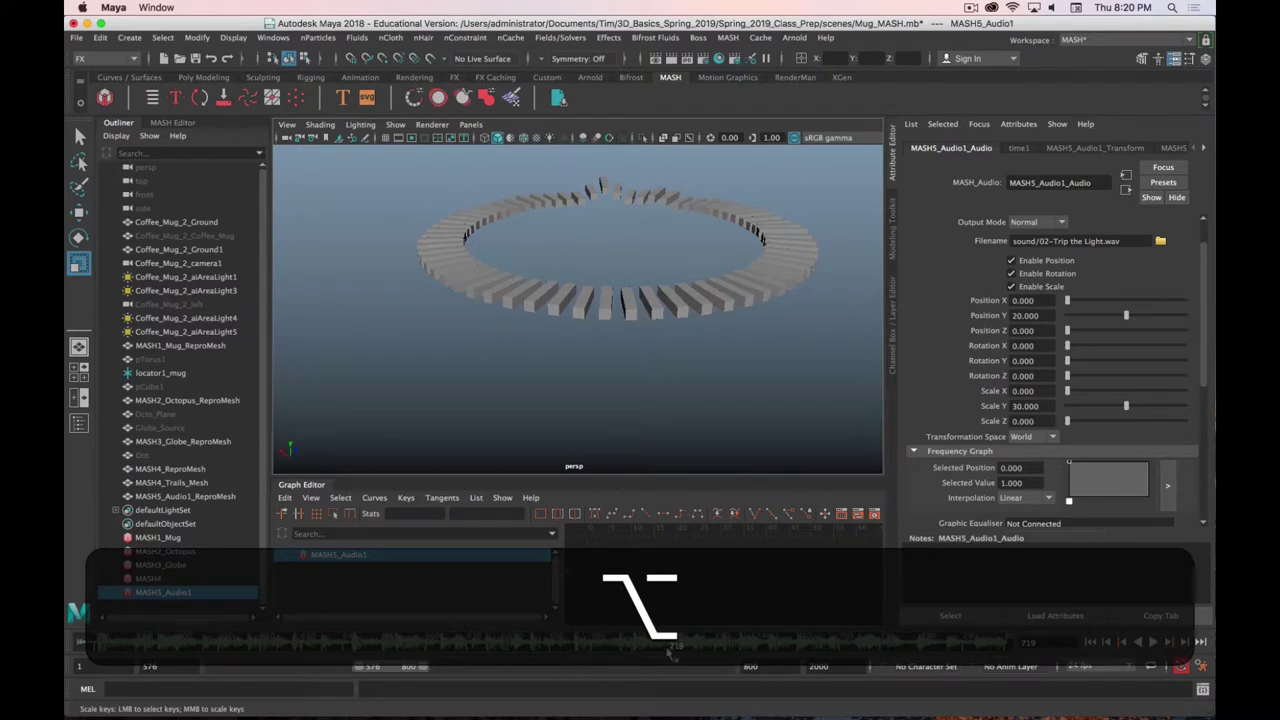
pyautogui.moveTo(670, 653)
pyautogui.mouseDown()
pyautogui.moveTo(737, 646)
pyautogui.moveTo(726, 645)
pyautogui.mouseUp()
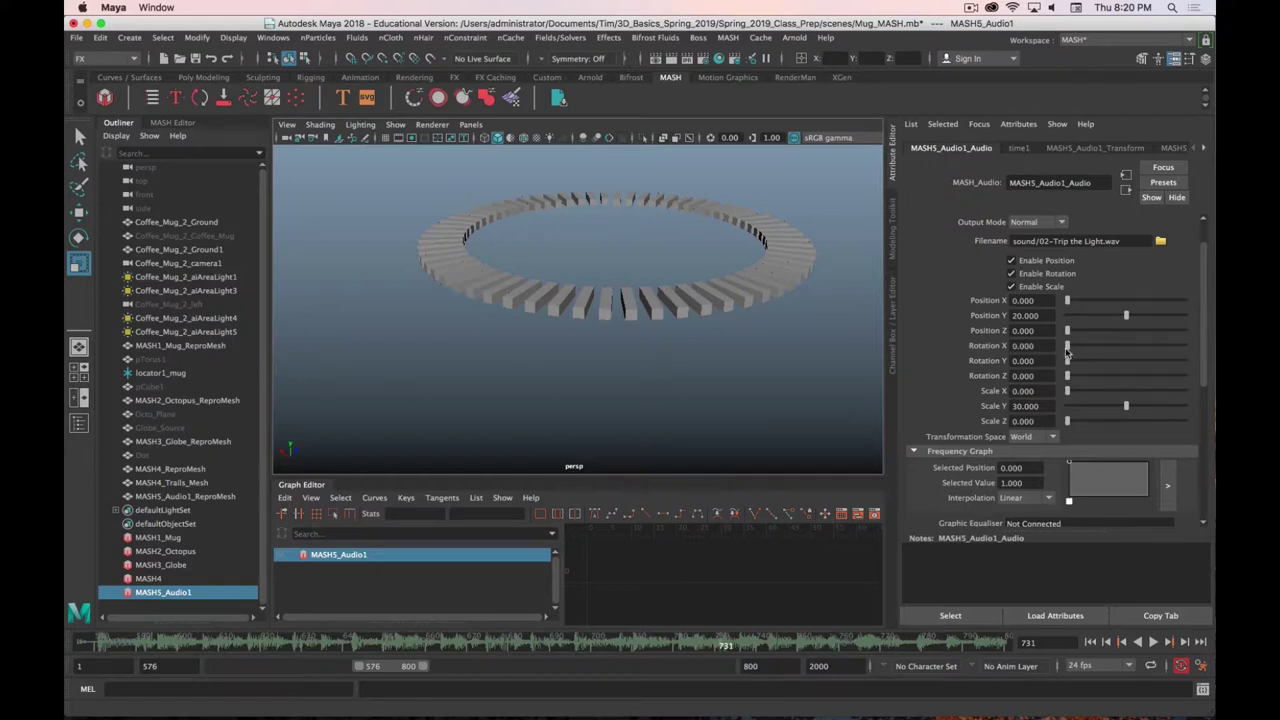
# Drag the Audio node's Rotation X to 77.294 and preview the tilting ring
pyautogui.moveTo(1068, 347); pyautogui.dragTo(1117, 347)
pyautogui.hotkey('alt', 'v')
pyautogui.click(553, 643)
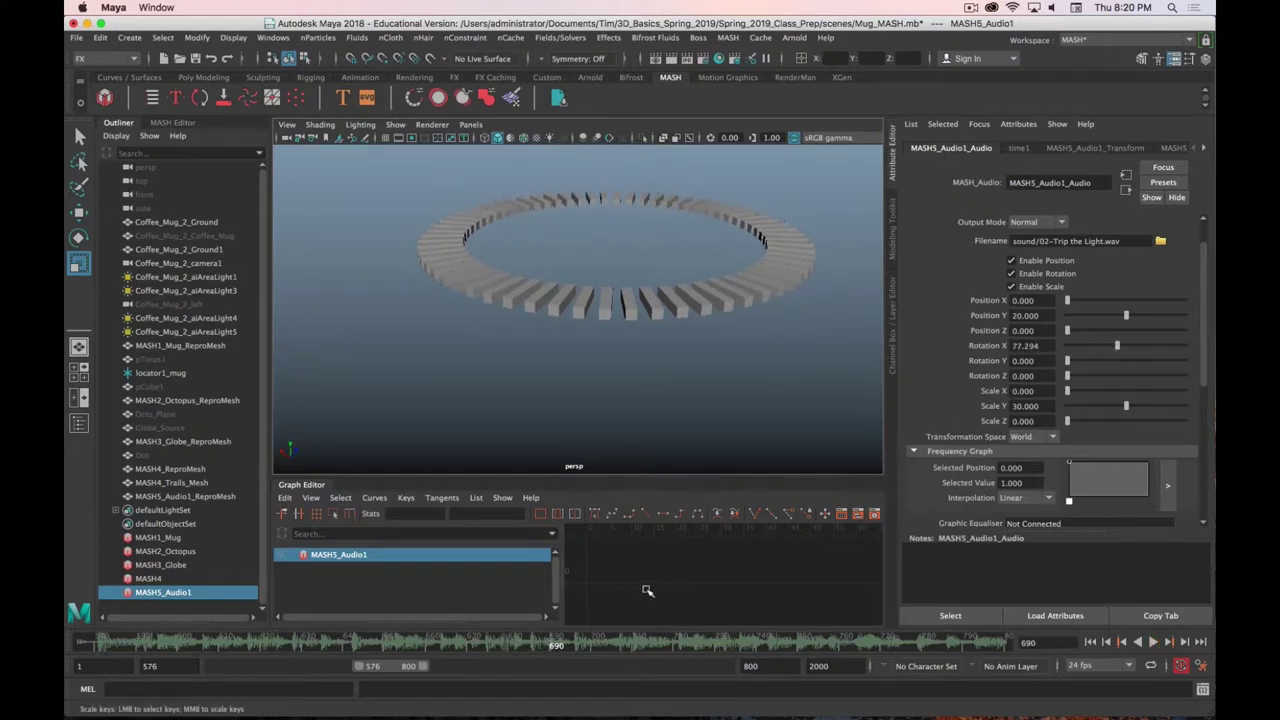
pyautogui.press('super+period')
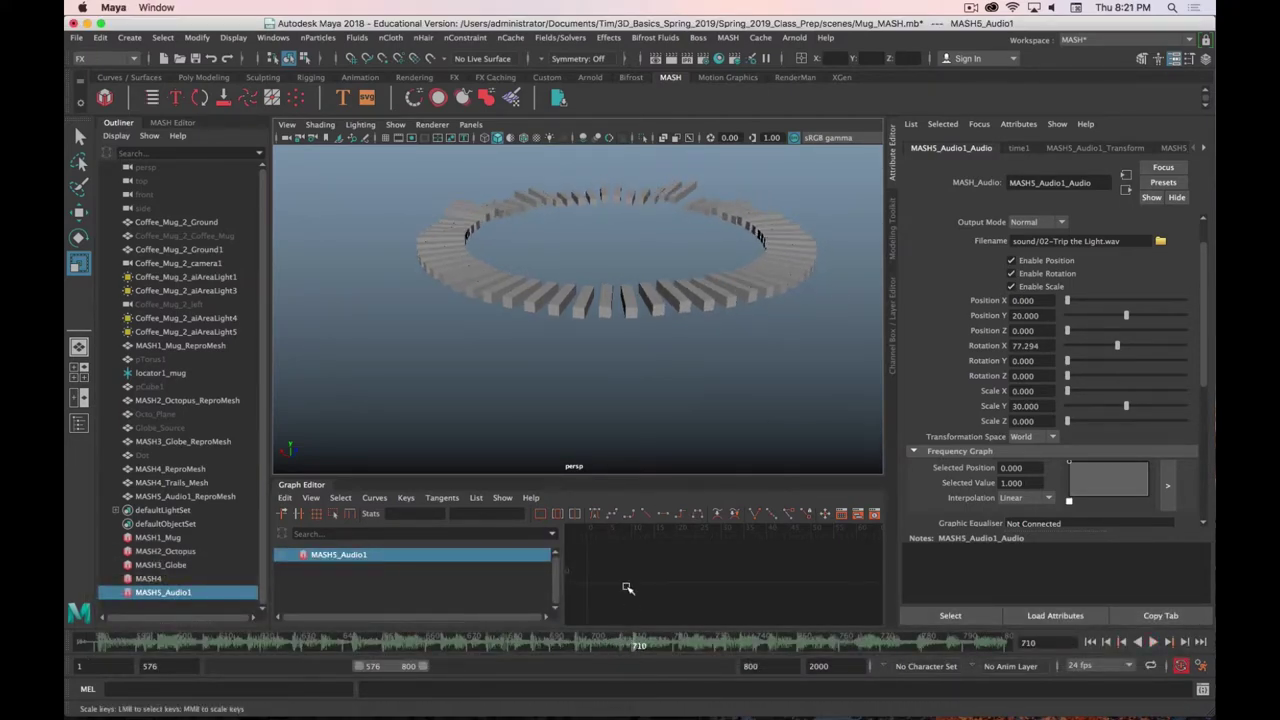
pyautogui.keyDown('alt'); pyautogui.moveTo(674, 371); pyautogui.dragTo(669, 280); pyautogui.keyUp('alt')
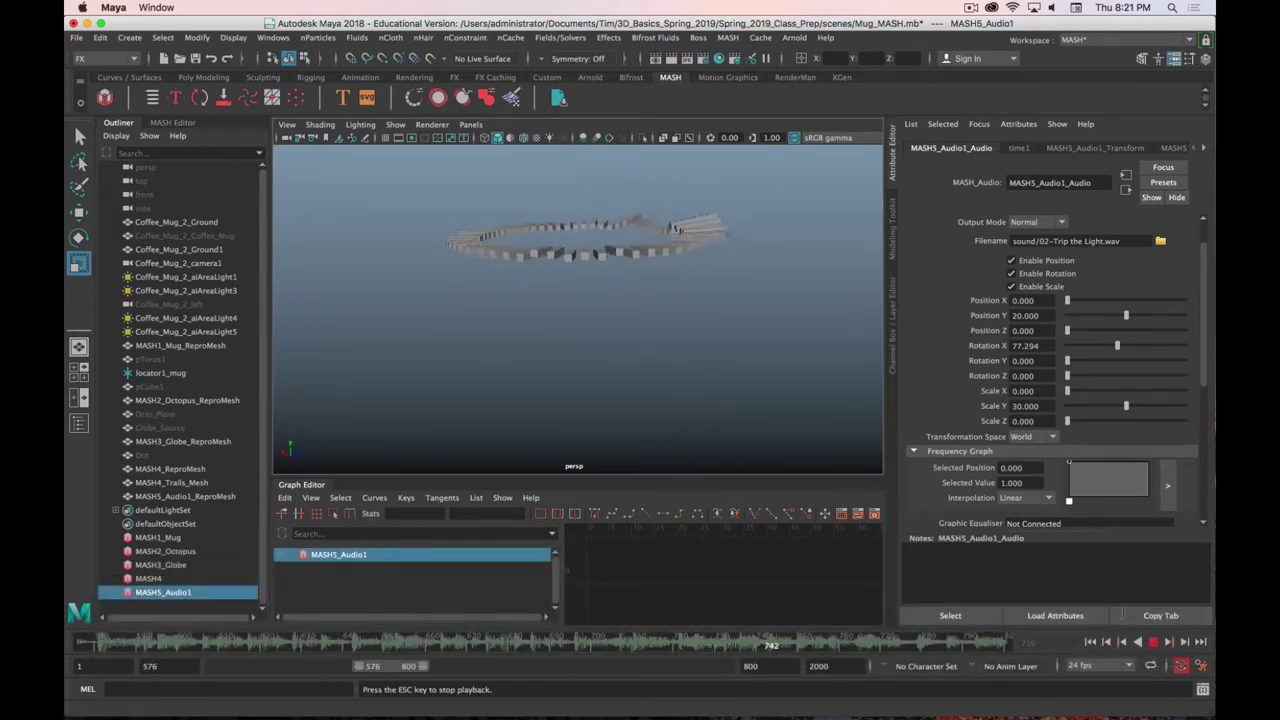
pyautogui.keyDown('alt'); pyautogui.moveTo(609, 334); pyautogui.dragTo(670, 342); pyautogui.keyUp('alt')
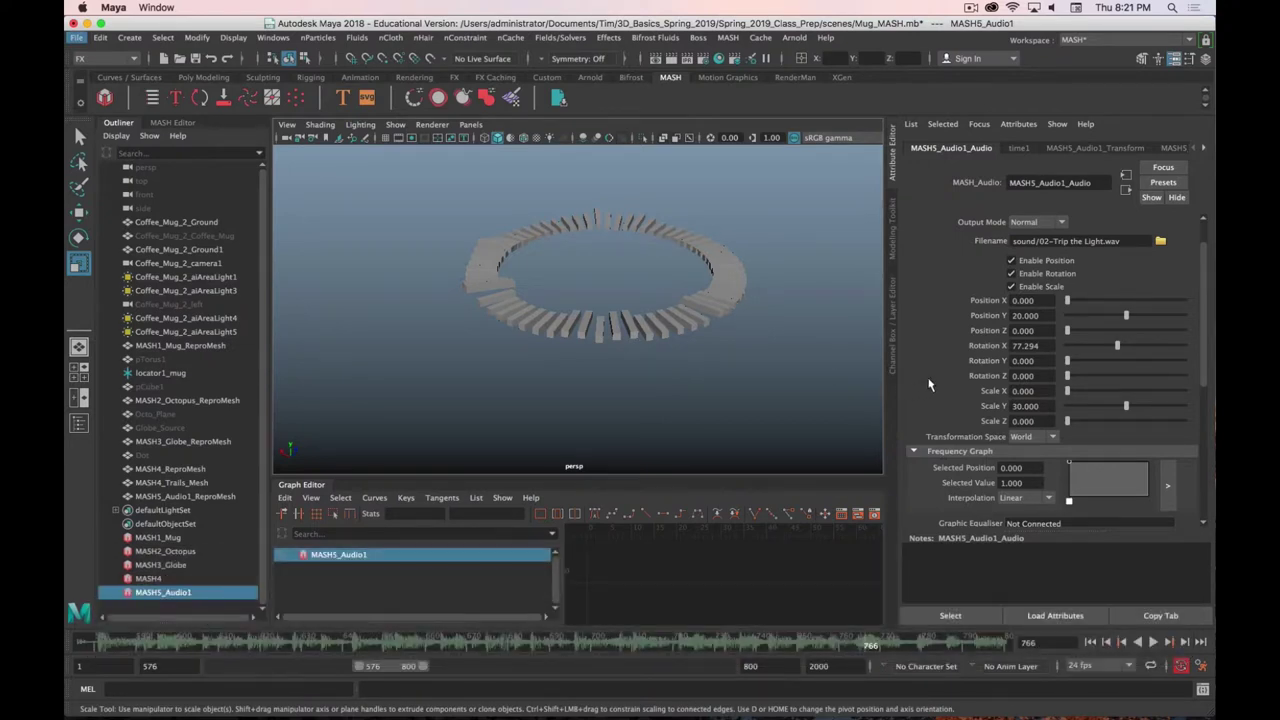
pyautogui.scroll(-3, 929, 375)
# Under Advanced Options, set Fourier Scaling to Square Root and preview the result
pyautogui.scroll(-2, 925, 382)
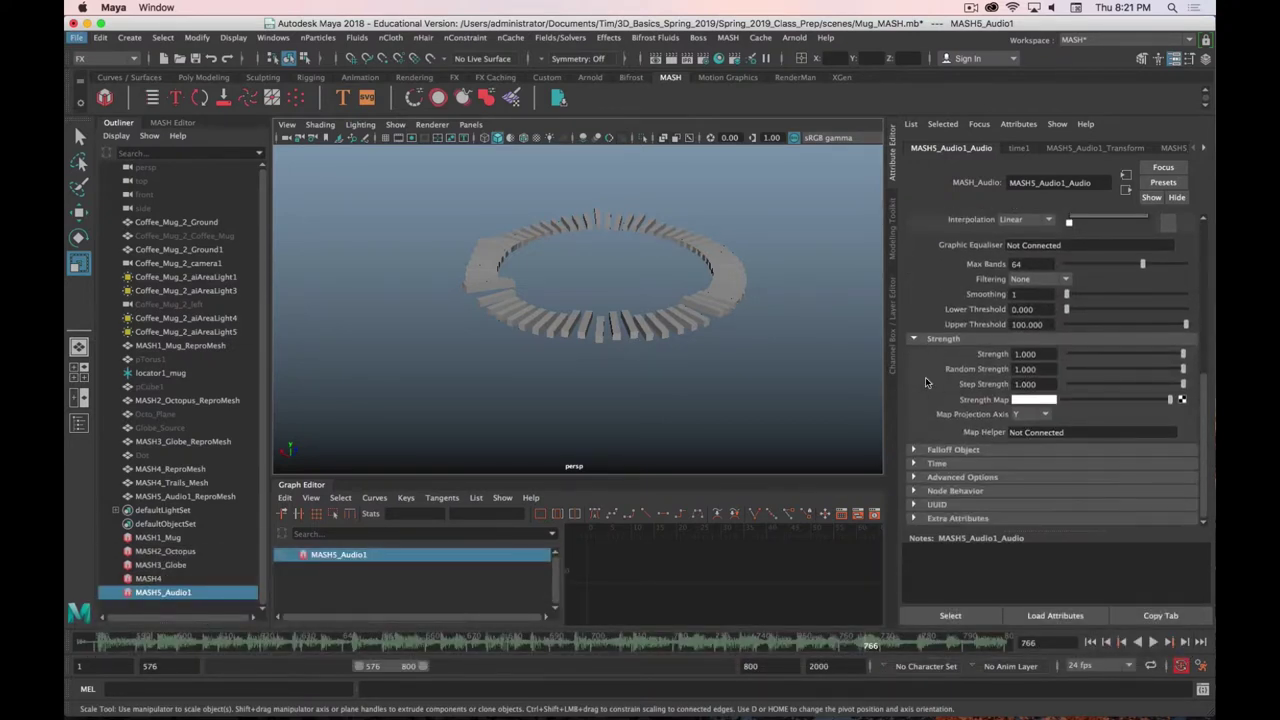
pyautogui.click(914, 477)
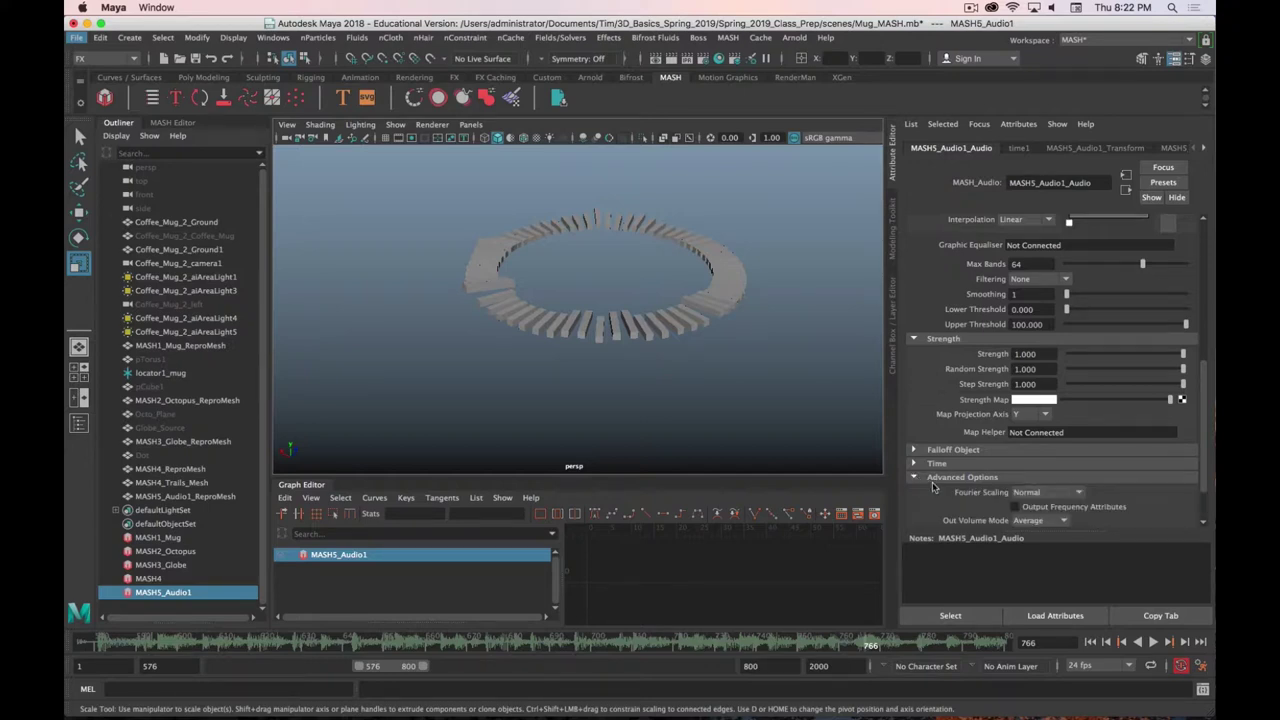
pyautogui.scroll(-2, 935, 488)
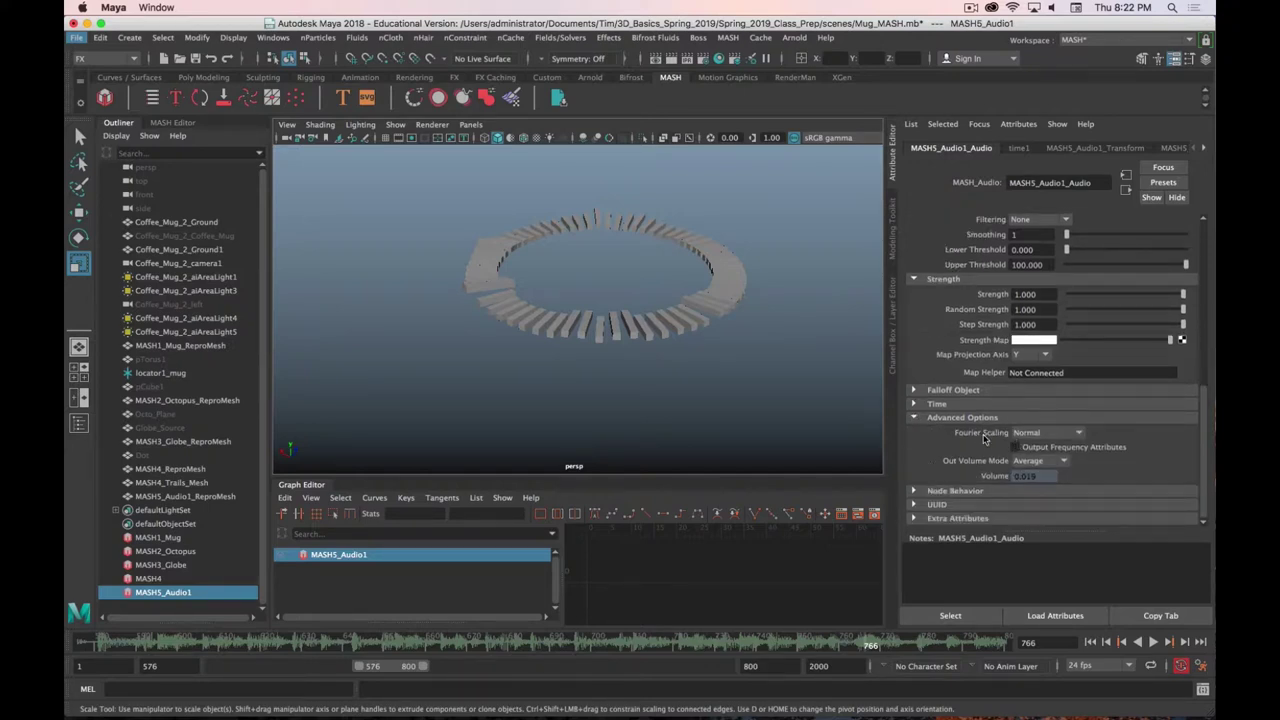
pyautogui.click(1077, 433)
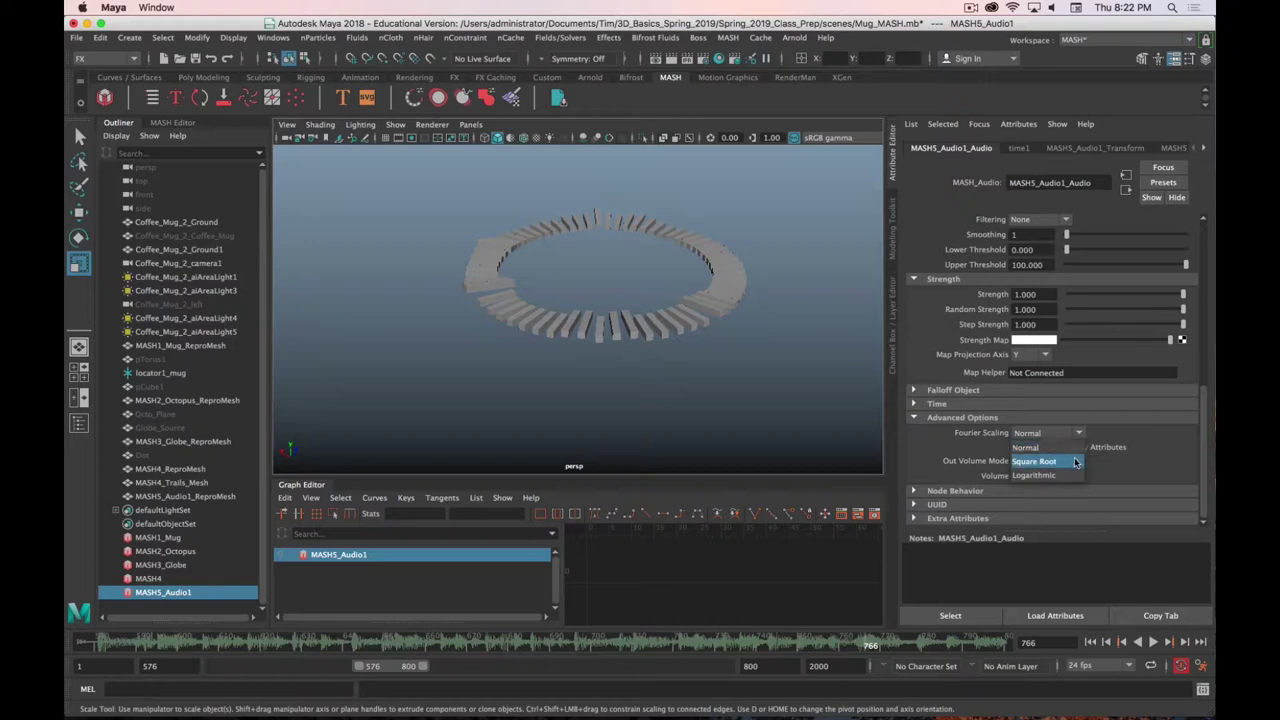
pyautogui.click(1066, 463)
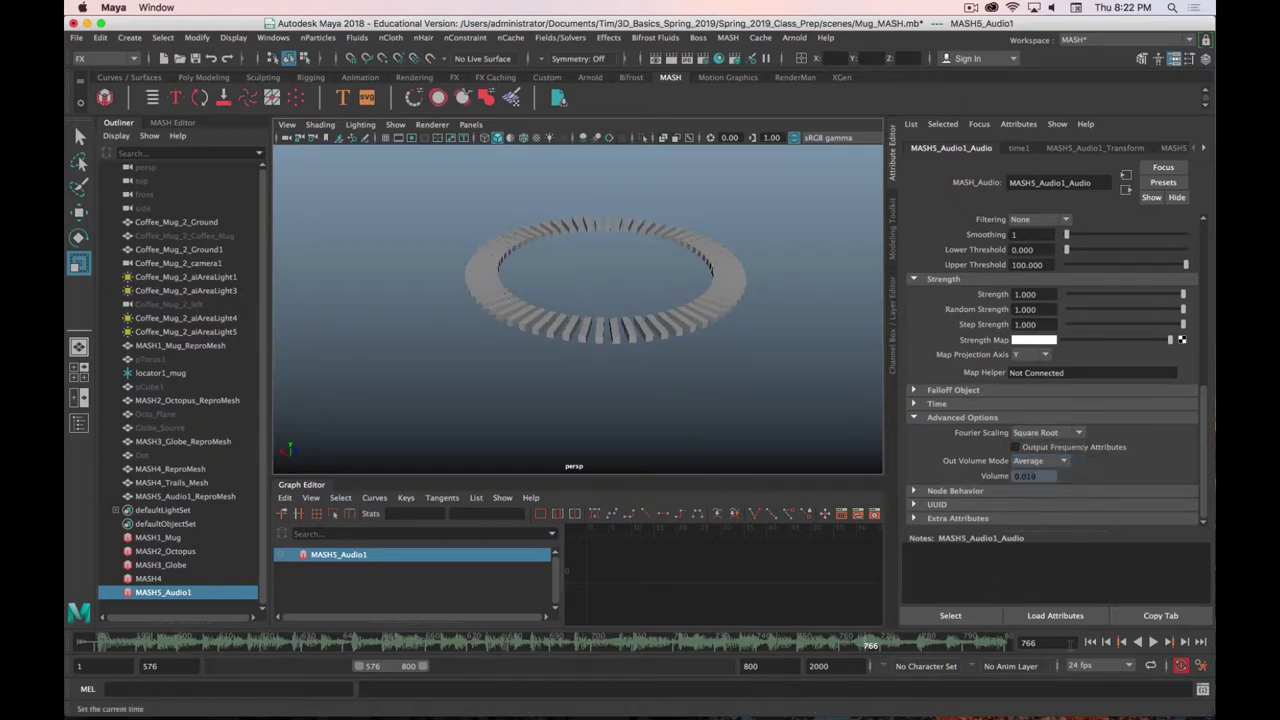
pyautogui.click(1153, 642)
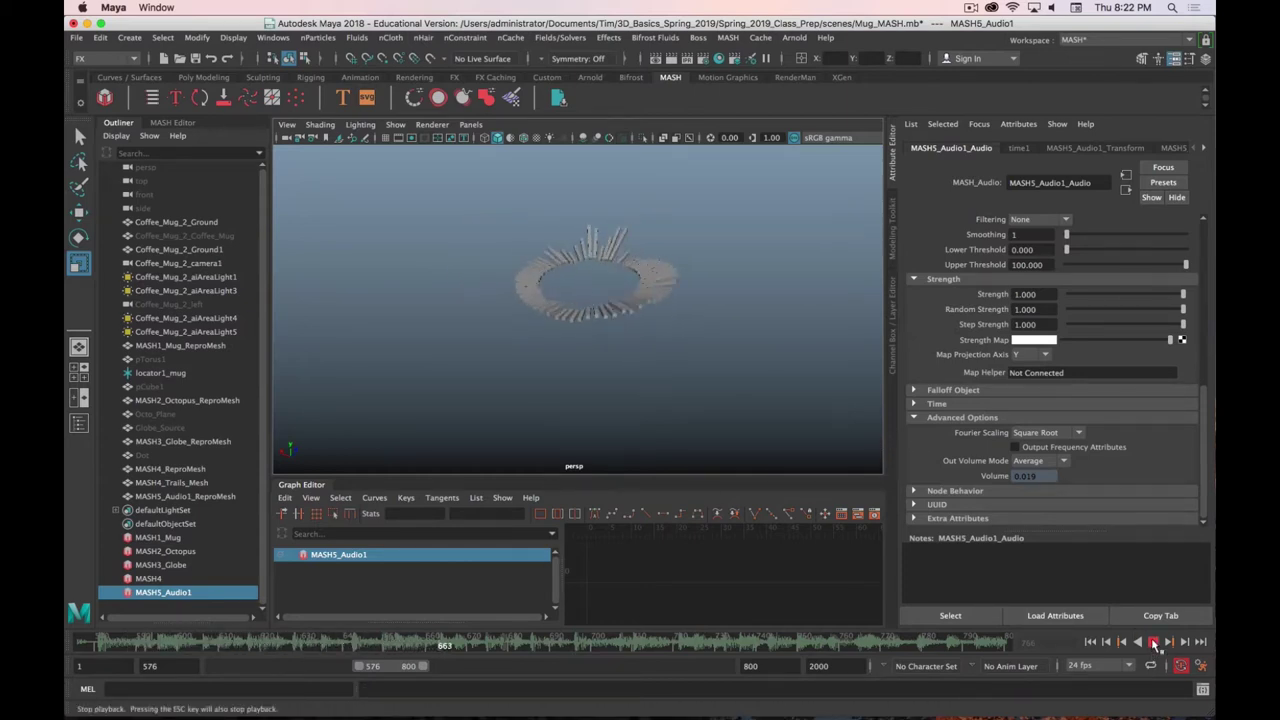
pyautogui.press('Escape')
# Switch Fourier Scaling to Logarithmic, preview the spikes, and select MASH5_Audio1
pyautogui.click(1079, 434)
pyautogui.click(1045, 468)
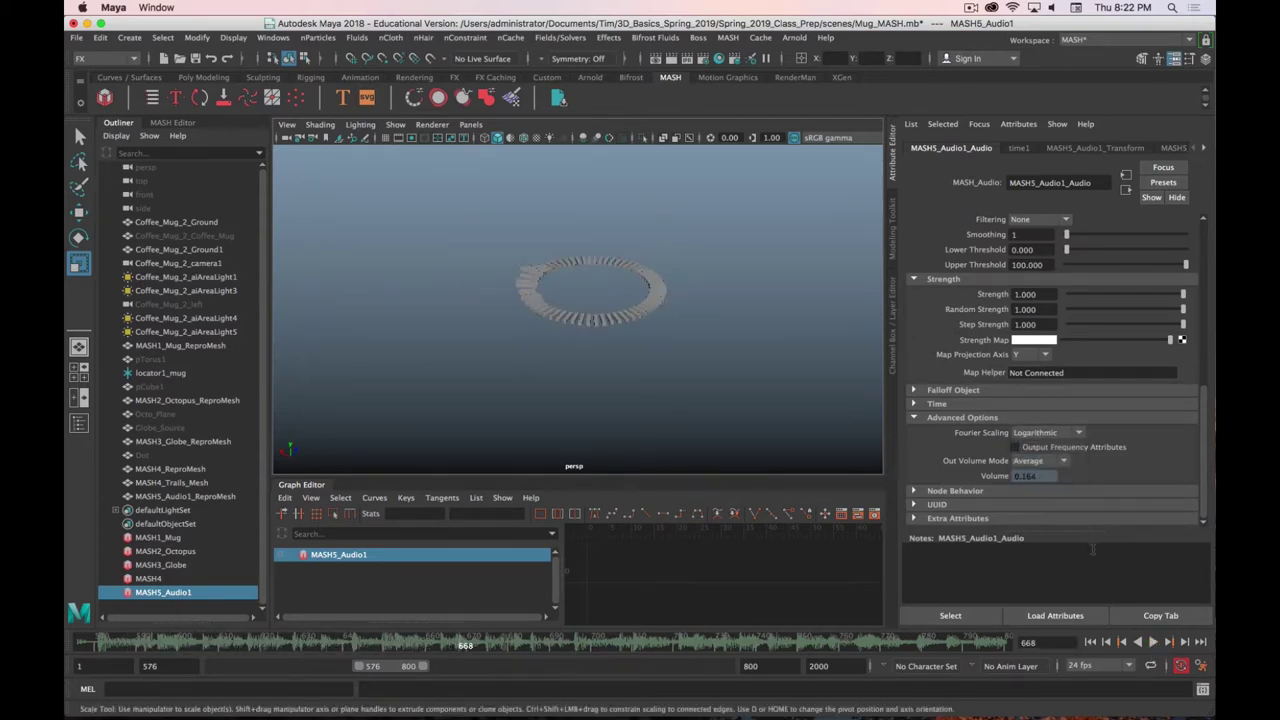
pyautogui.click(1153, 642)
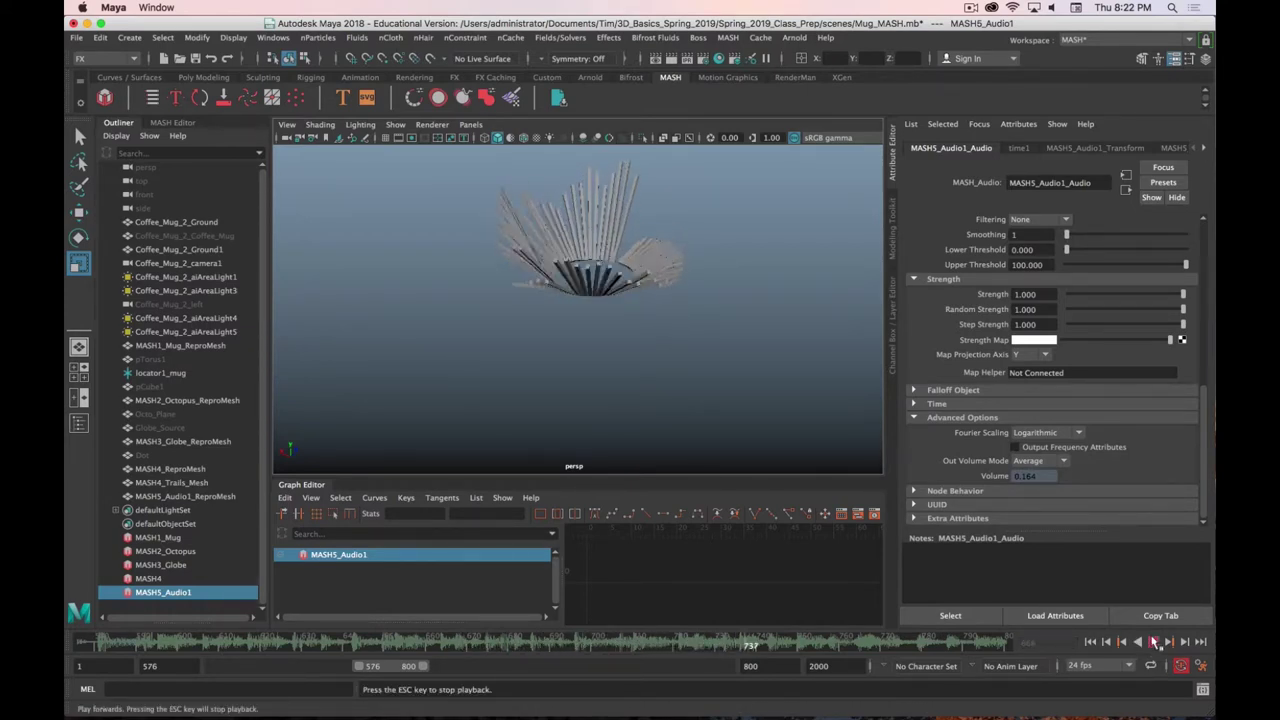
pyautogui.click(1153, 642)
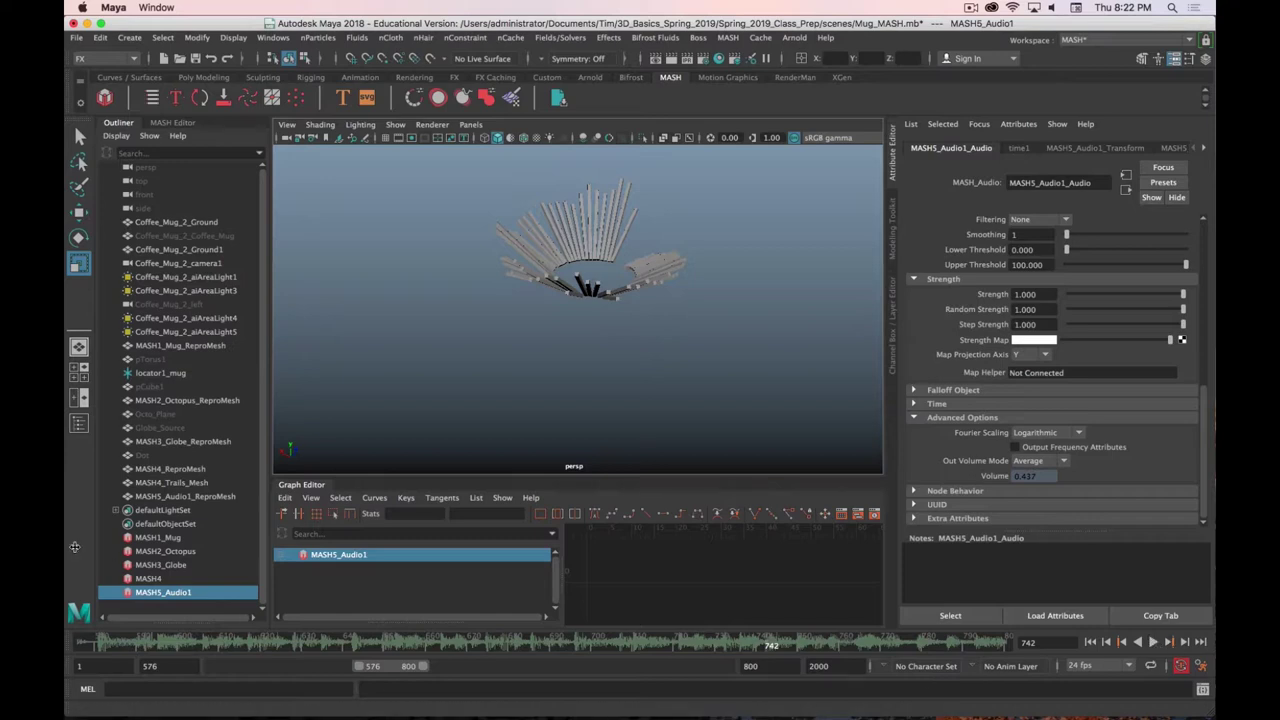
pyautogui.click(190, 595)
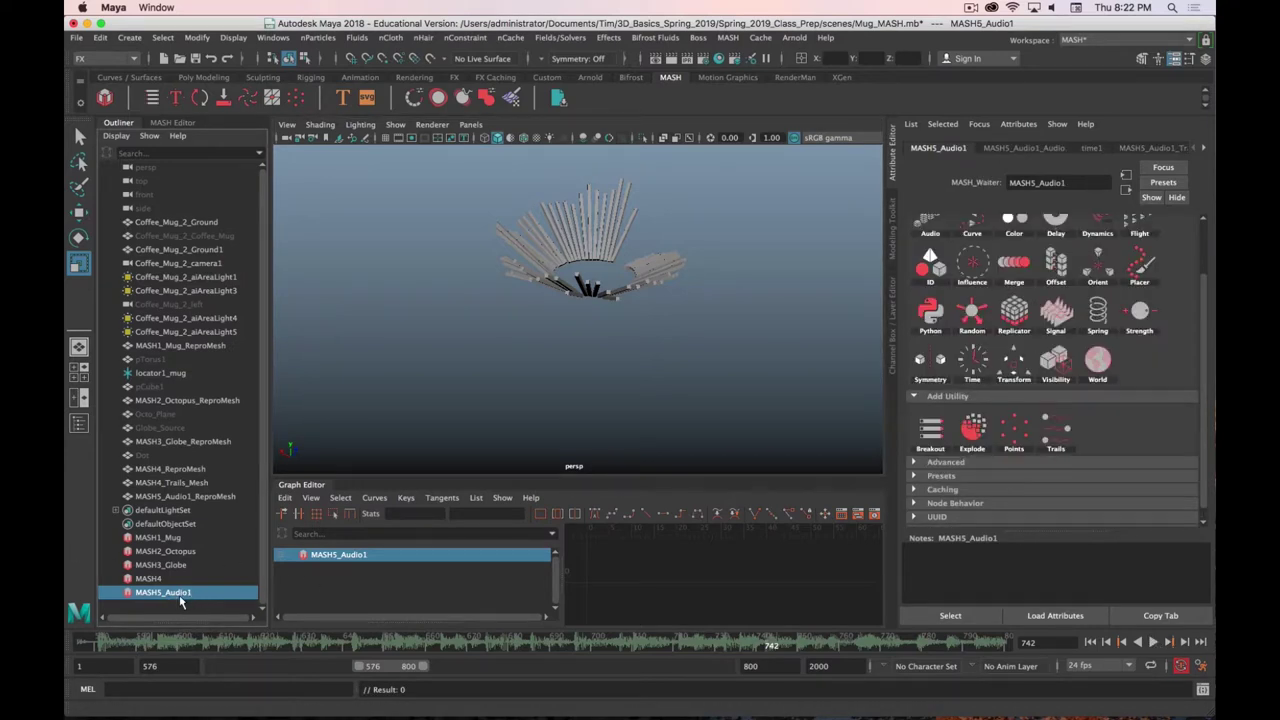
# Duplicate the MASH5_Audio1 network, creating MASH5_Audio2
pyautogui.rightClick(172, 598)
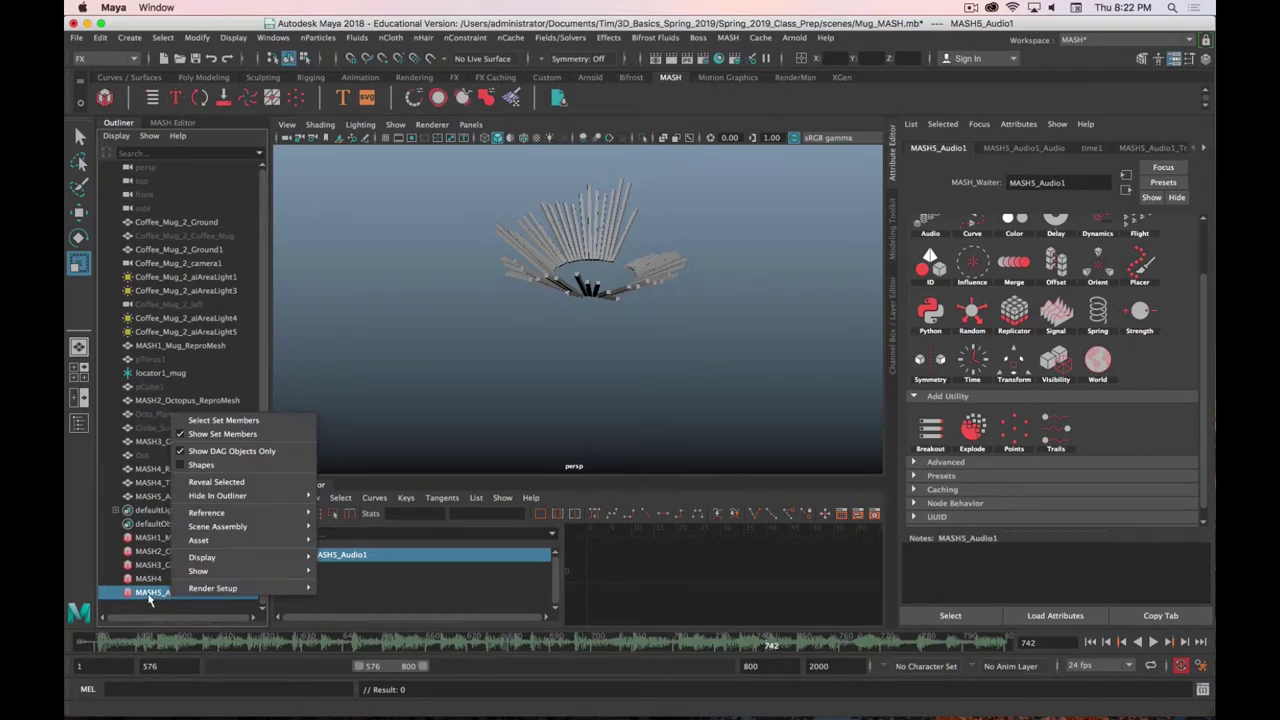
pyautogui.click(150, 598)
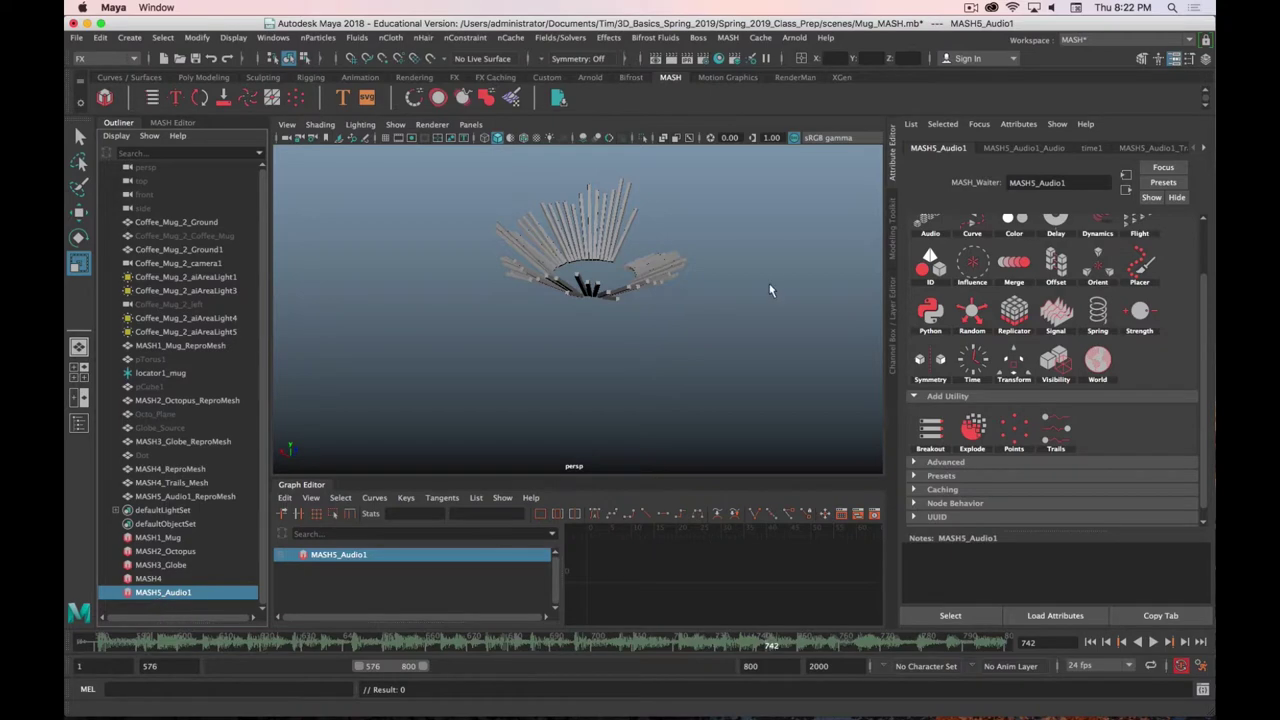
pyautogui.press('super+d')
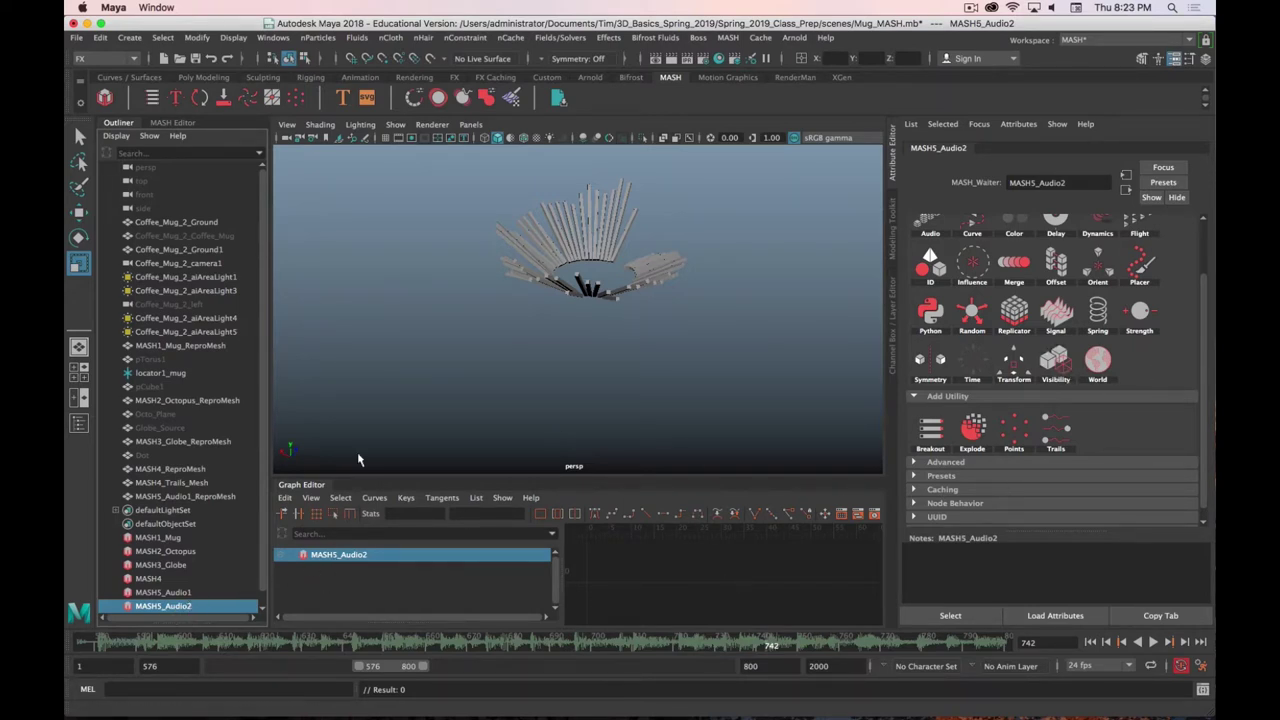
# Set MASH5_Audio1's Fourier Scaling back to Normal, then select MASH5_Audio2
pyautogui.click(174, 592)
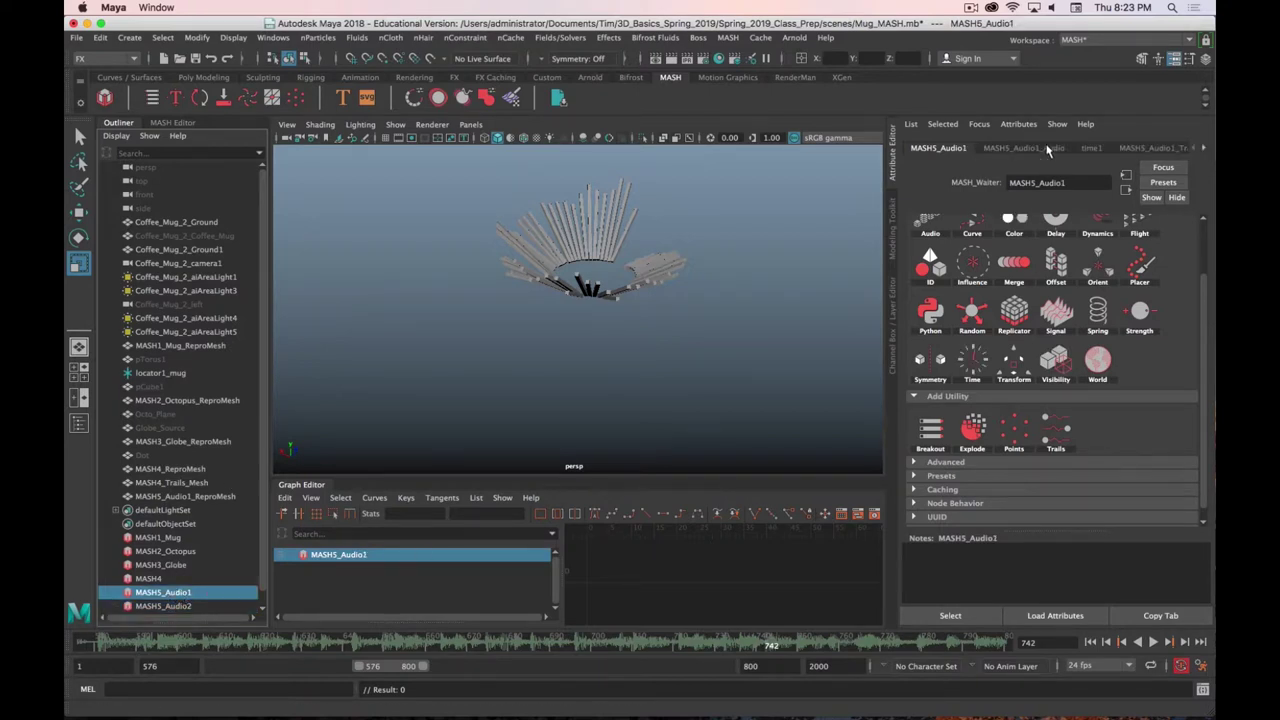
pyautogui.click(1048, 149)
pyautogui.click(1076, 434)
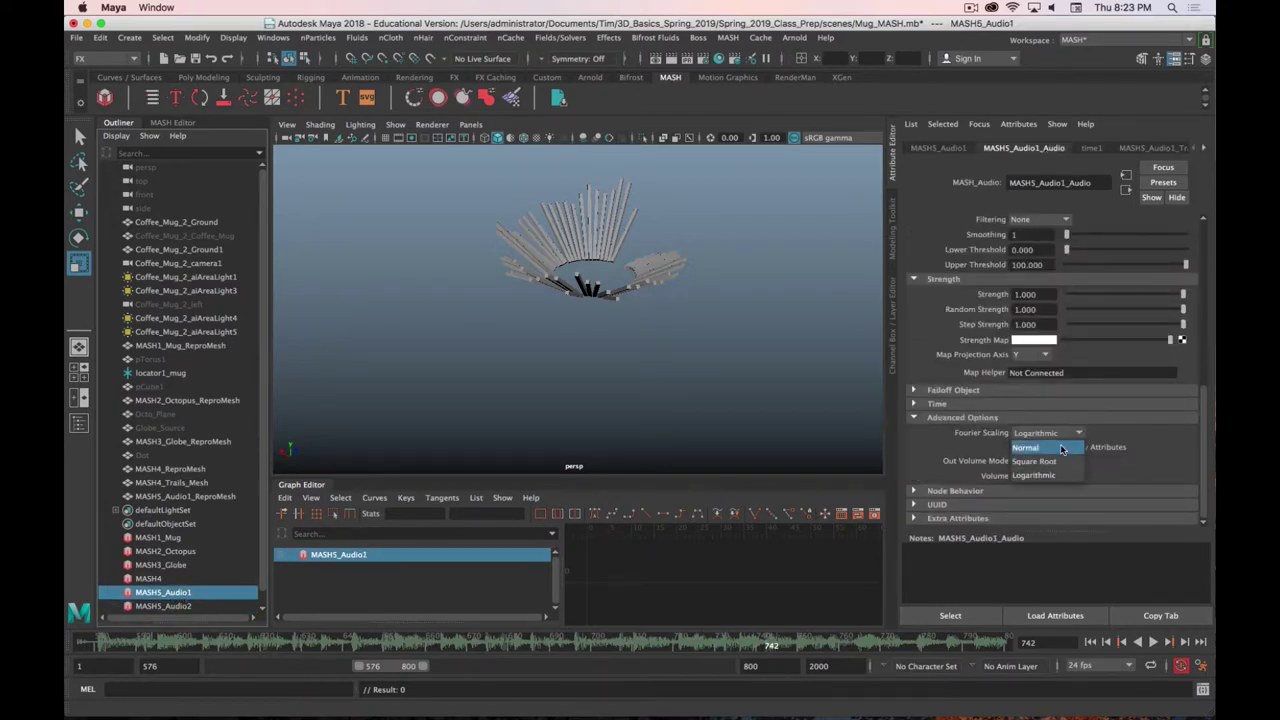
pyautogui.click(1062, 448)
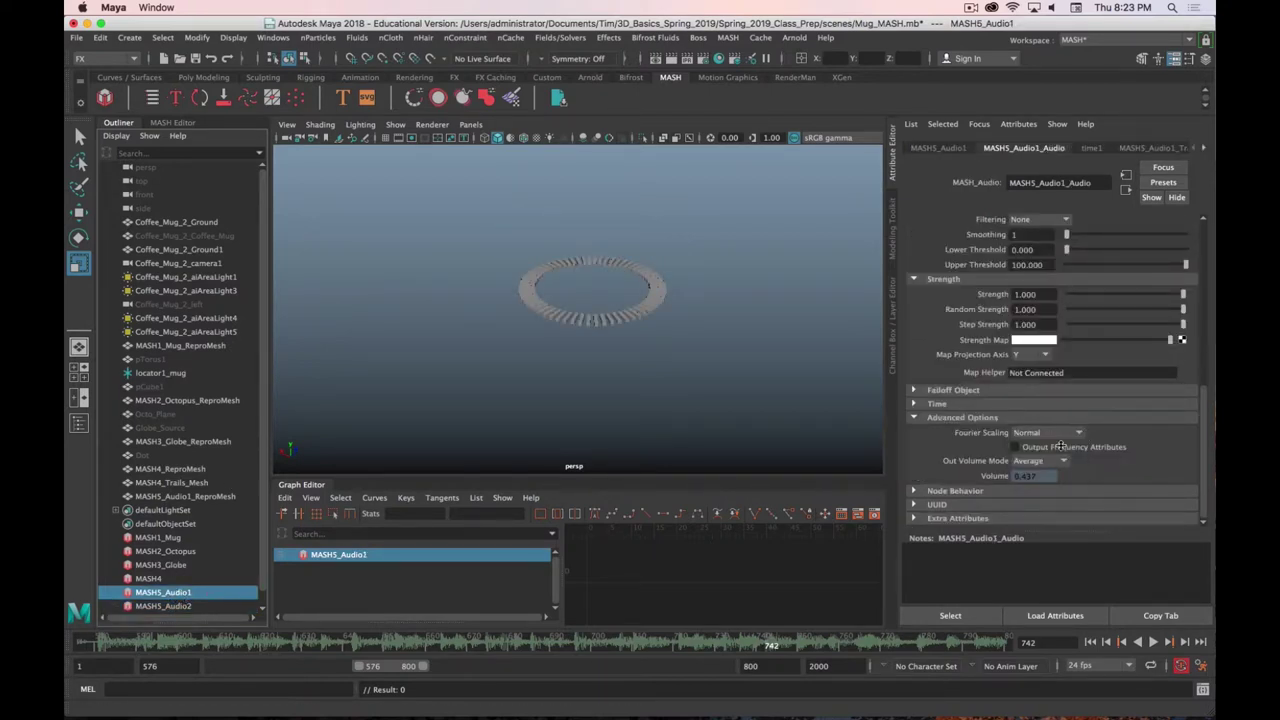
pyautogui.click(180, 607)
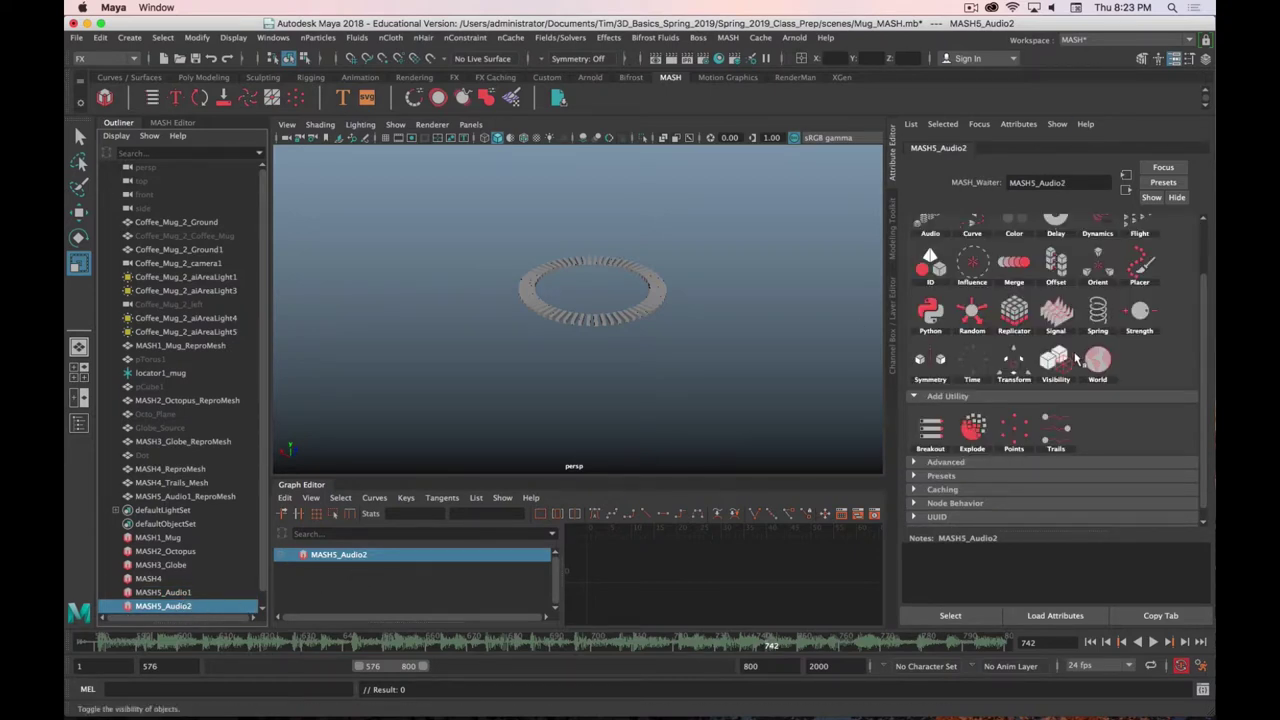
# Add a Replicator node to MASH5_Audio2 and check the network in the MASH networks list
pyautogui.click(1016, 313)
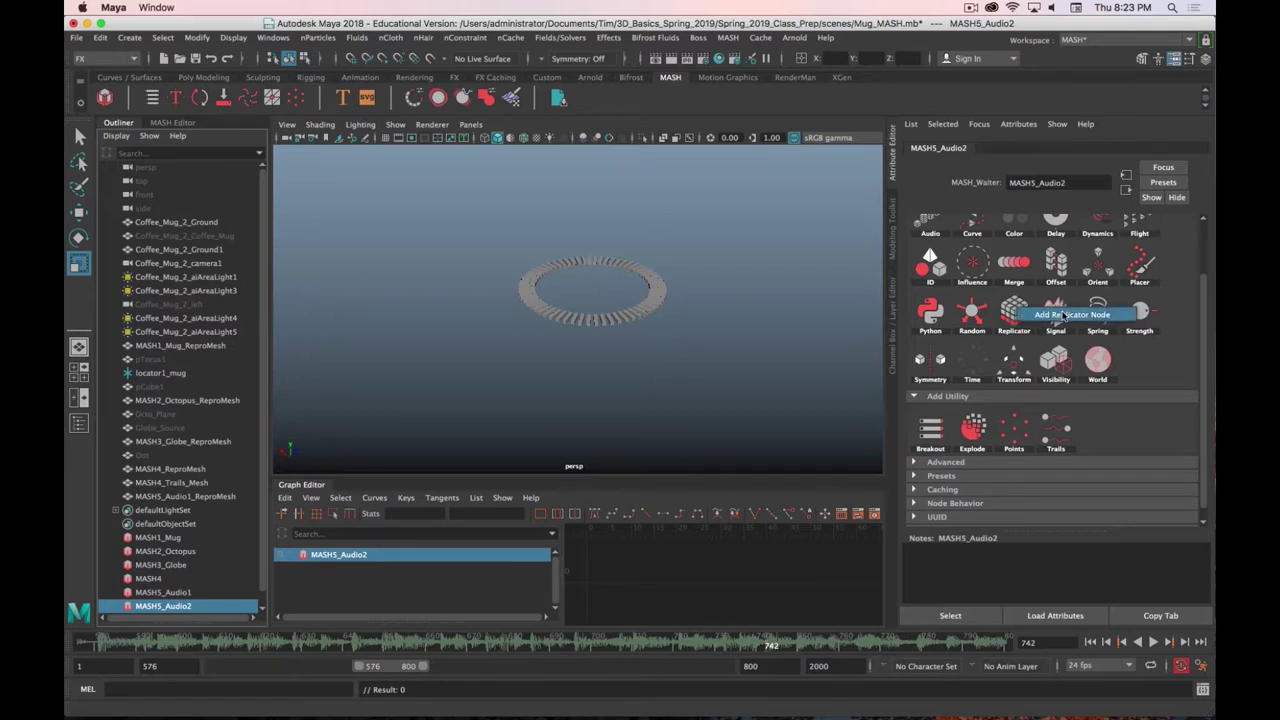
pyautogui.click(173, 122)
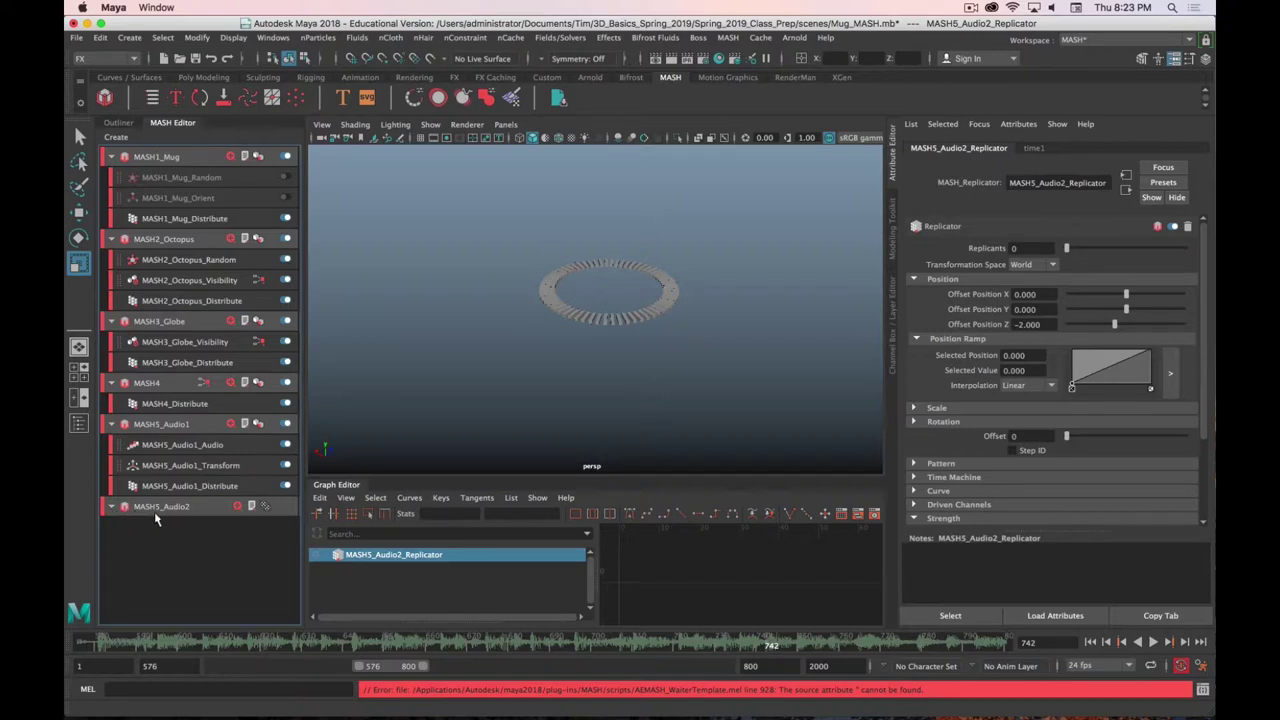
pyautogui.doubleClick(114, 528)
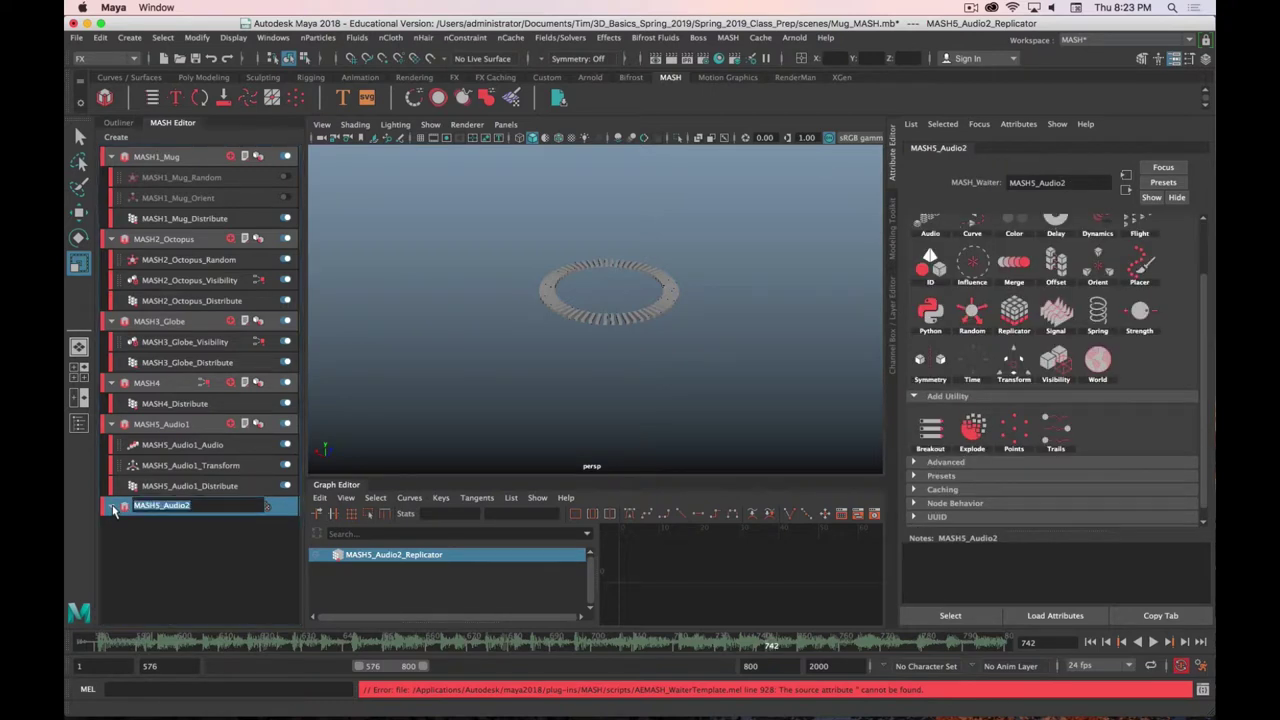
pyautogui.press('Return')
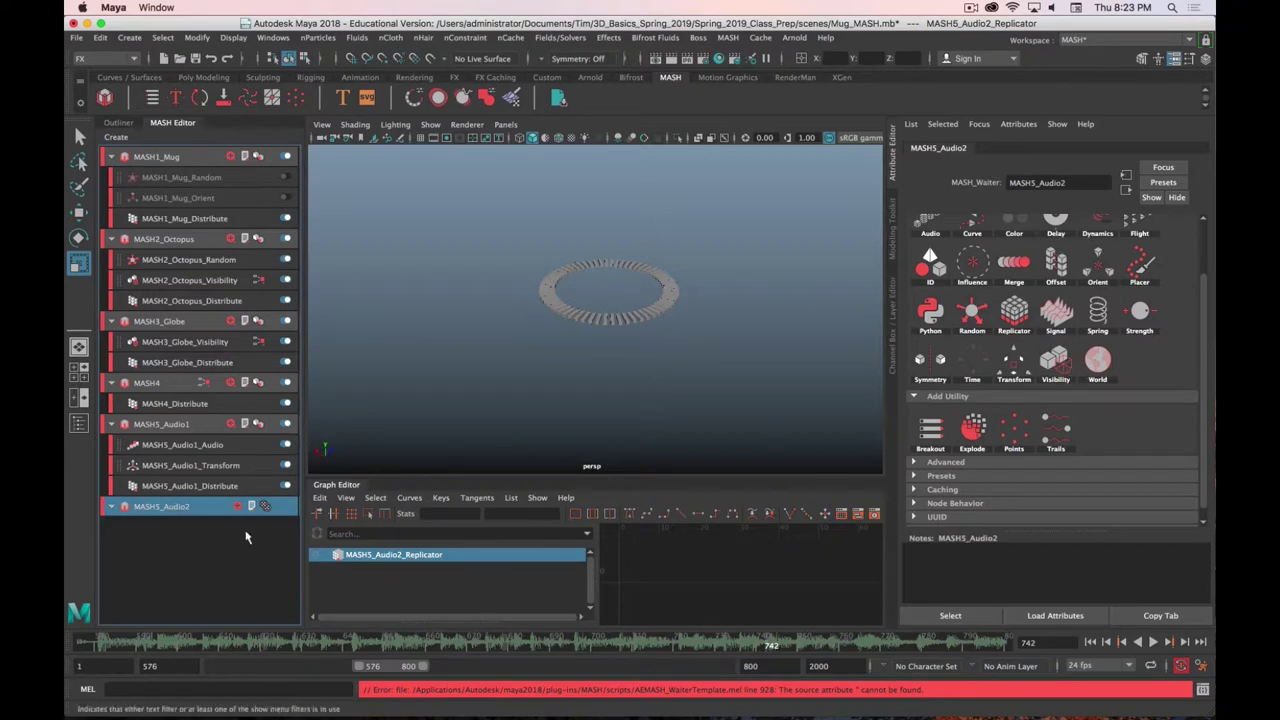
pyautogui.click(118, 122)
# Add another Replicator to MASH5_Audio2, then remove the MASH5_Audio2 network
pyautogui.scroll(-1, 196, 558)
pyautogui.click(183, 594)
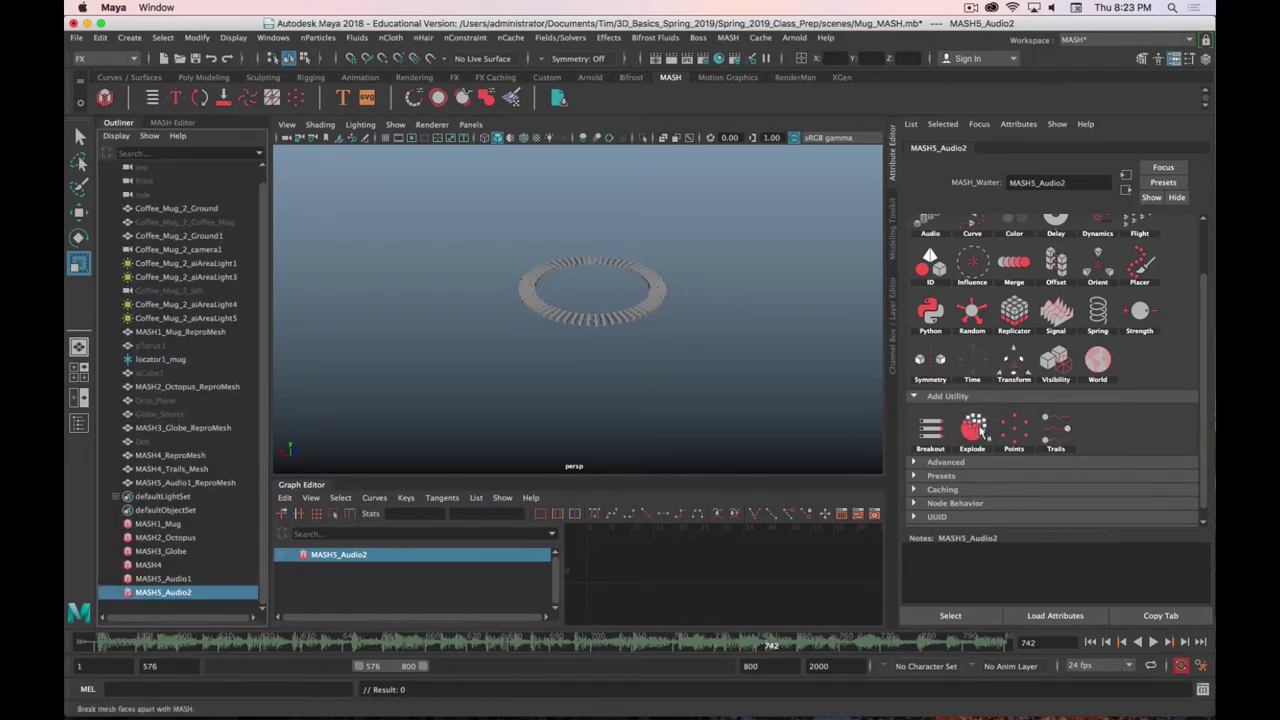
pyautogui.click(1040, 322)
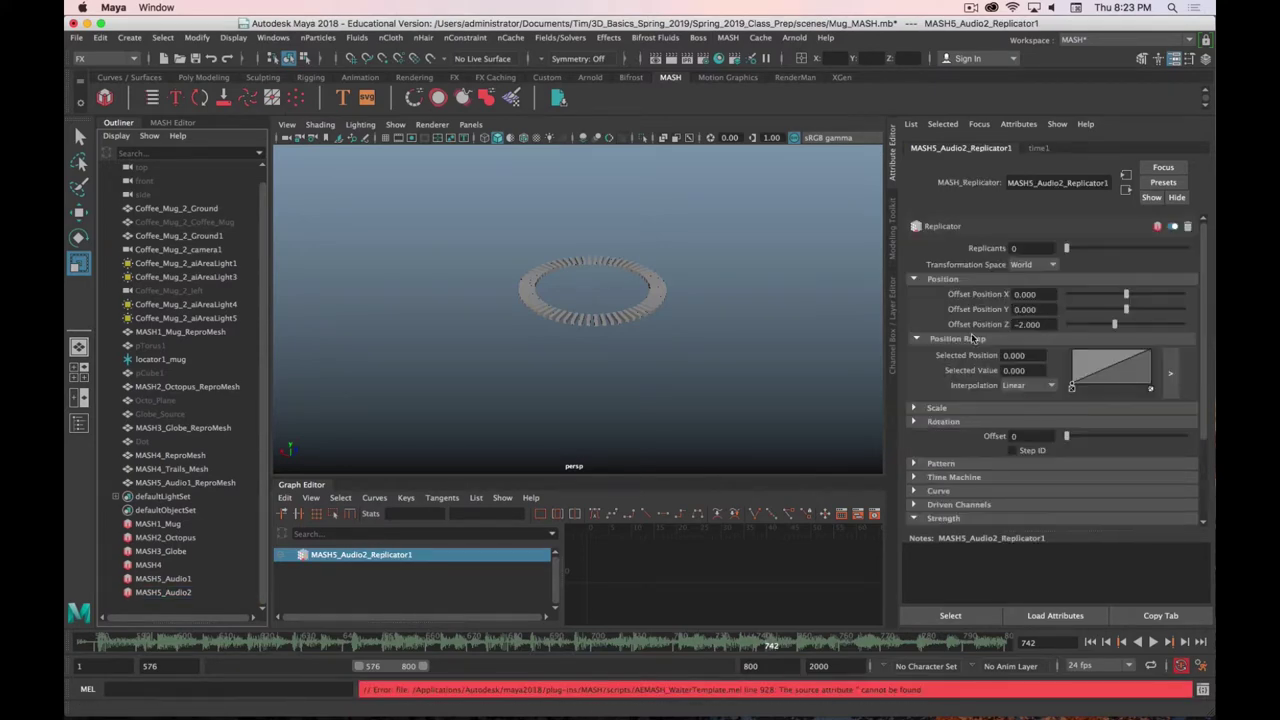
pyautogui.click(174, 122)
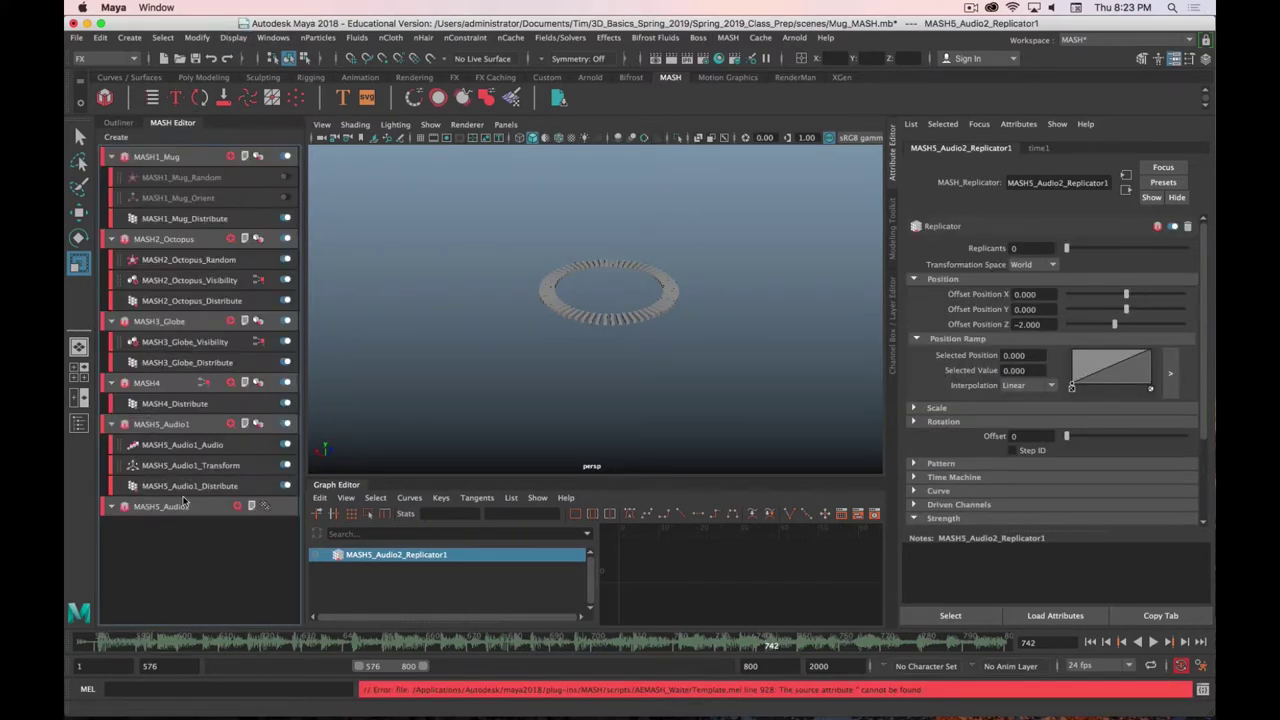
pyautogui.click(143, 508)
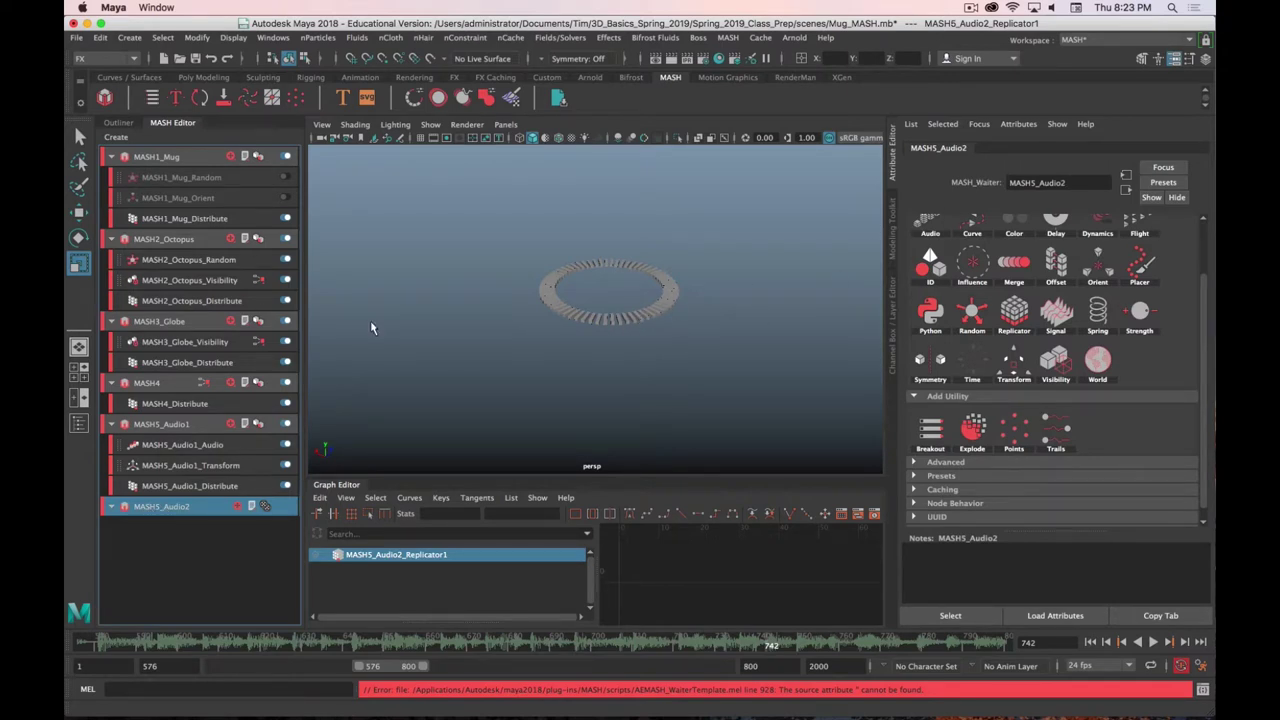
pyautogui.press('super+z')
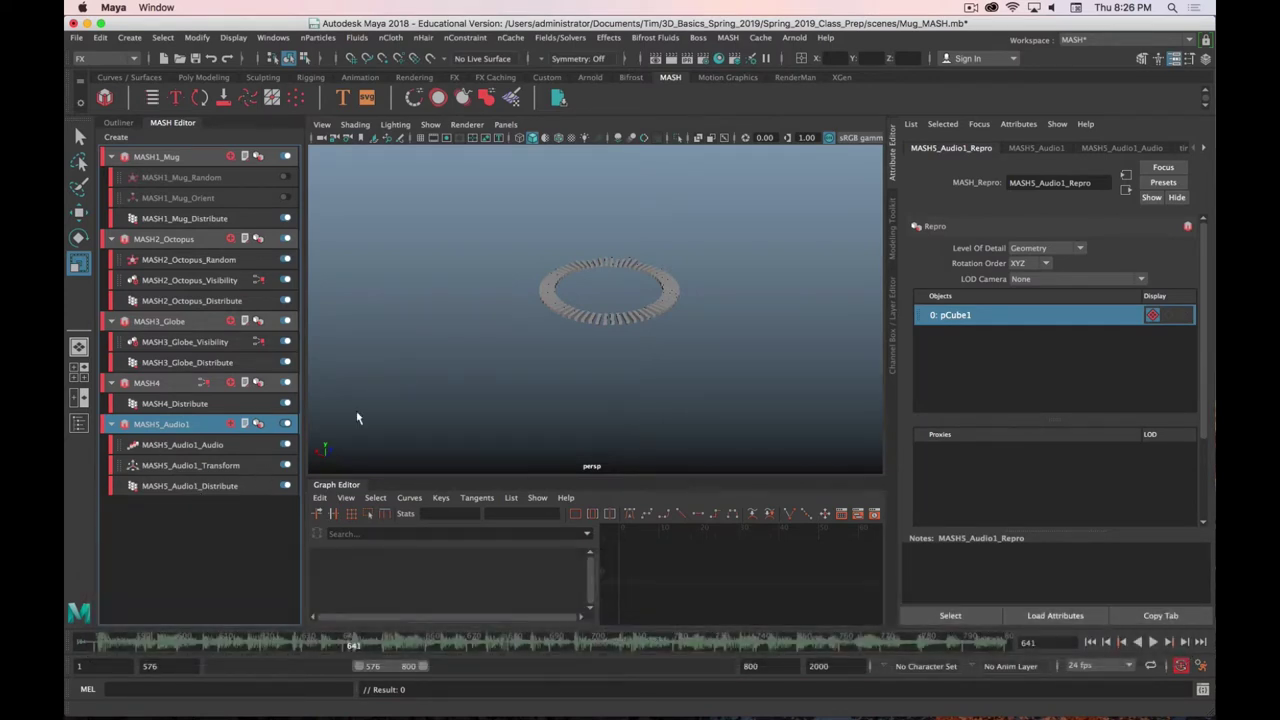
# Duplicate the MASH5_Audio1 network and select the new MASH5_Audio3 copy
pyautogui.rightClick(166, 428)
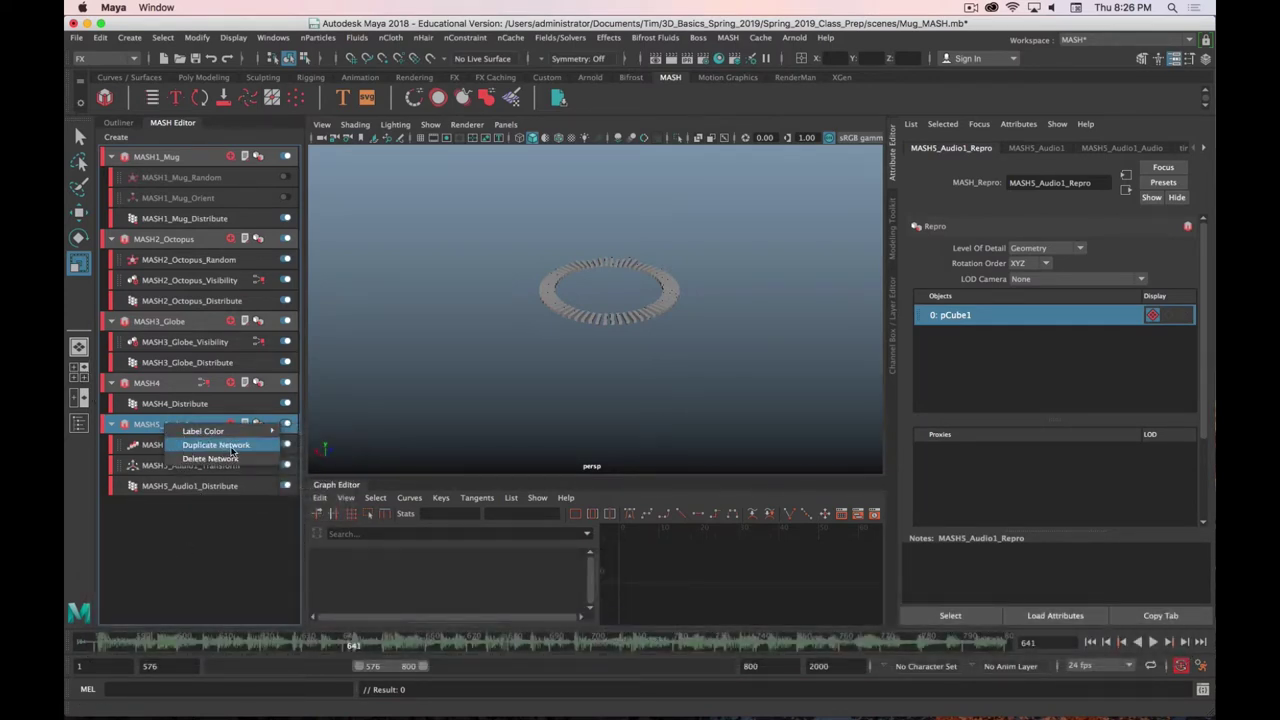
pyautogui.click(216, 444)
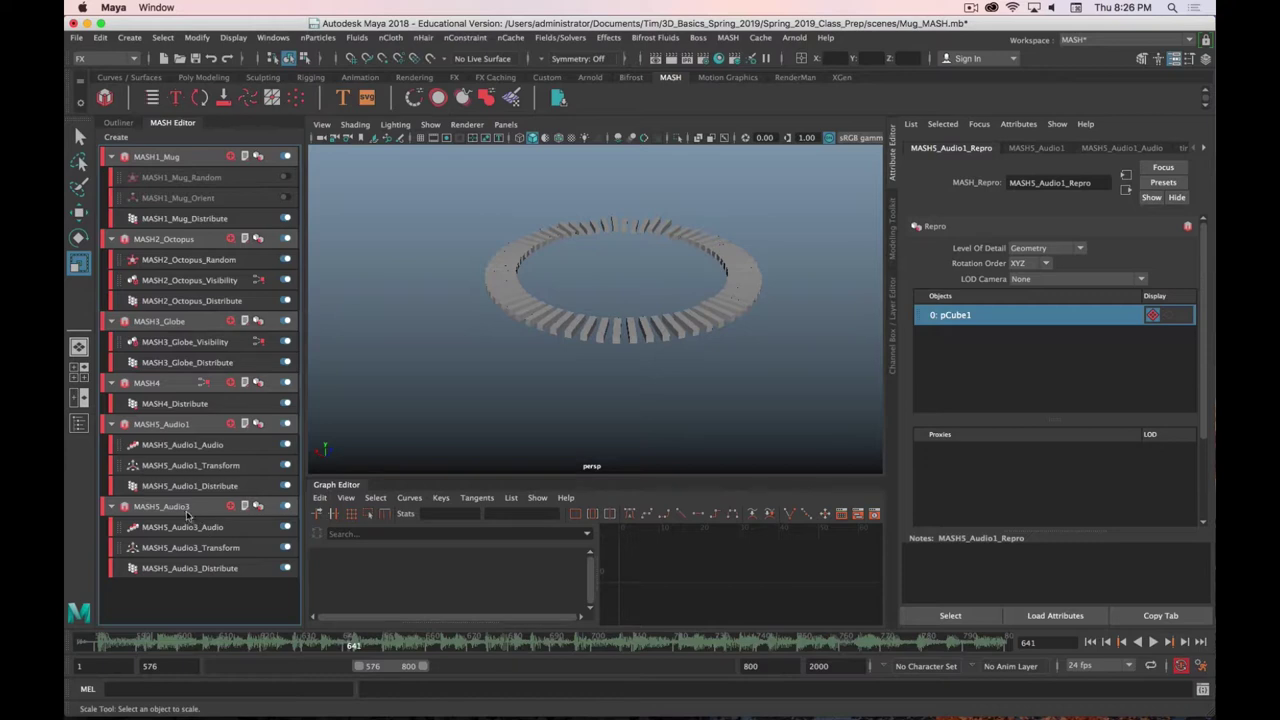
pyautogui.click(187, 510)
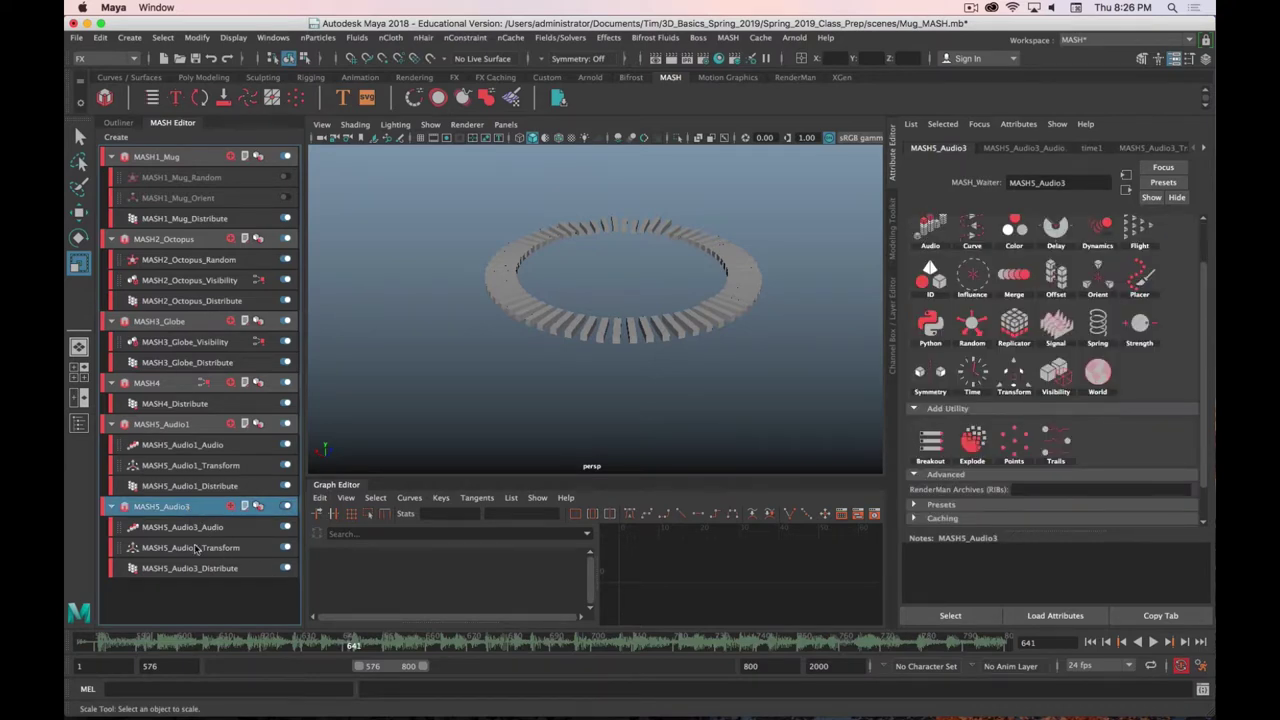
# Set MASH5_Audio3_Audio's Fourier Scaling to Square Root and preview playback
pyautogui.click(221, 530)
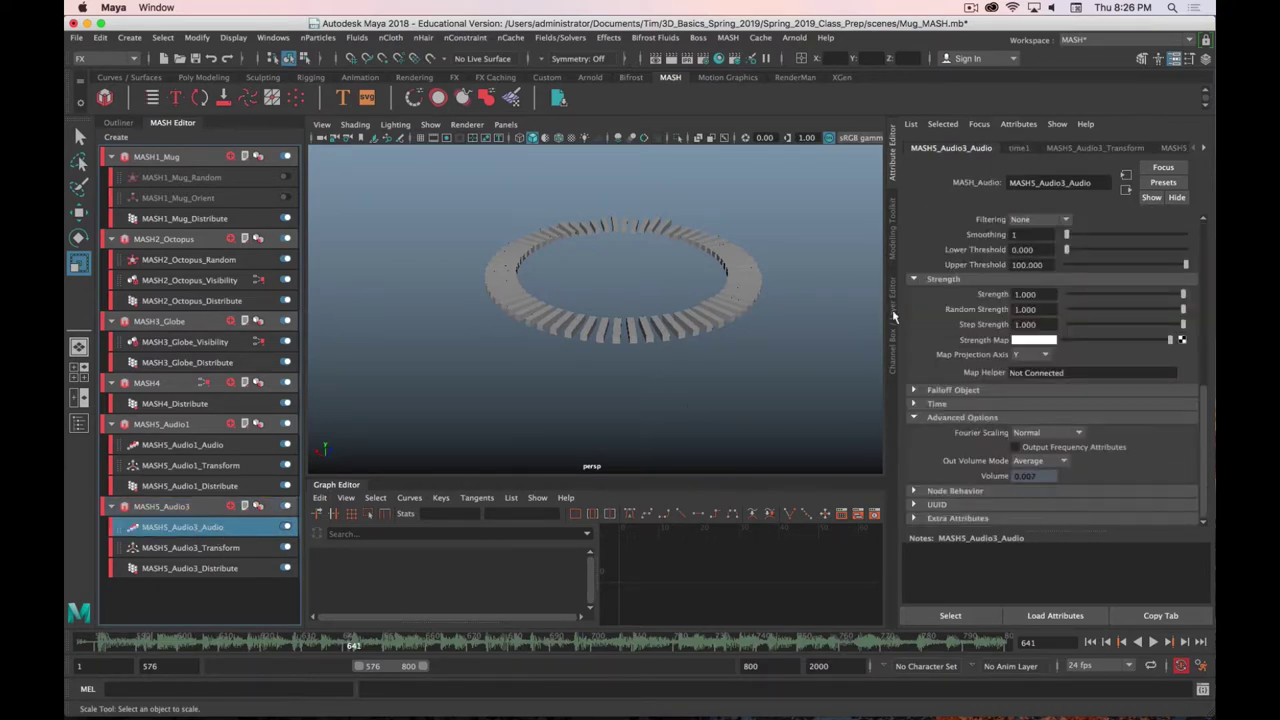
pyautogui.click(1075, 434)
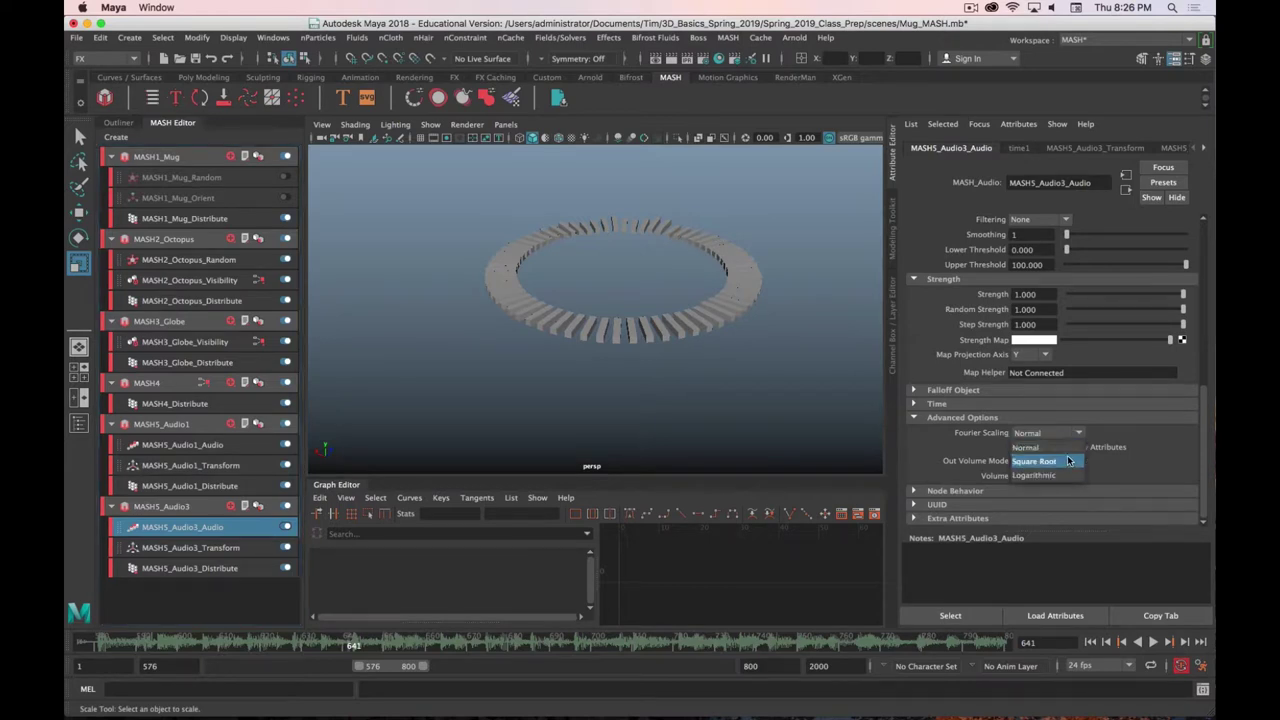
pyautogui.click(1066, 461)
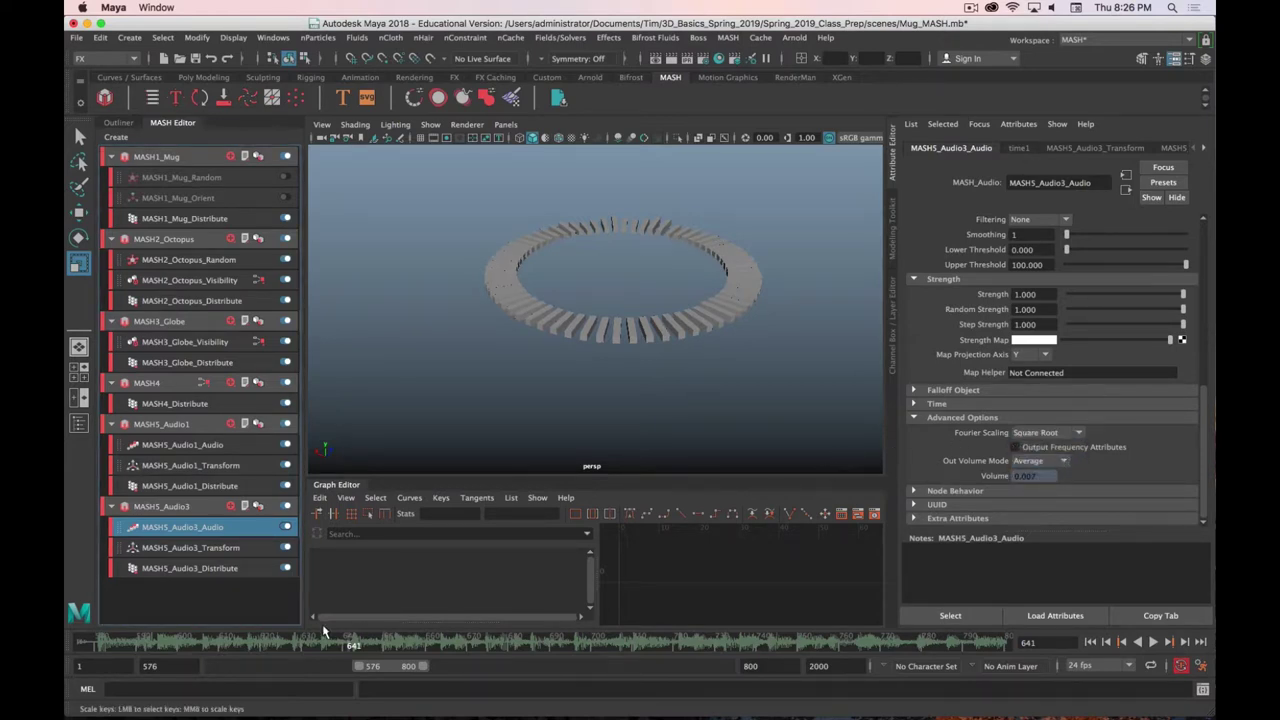
pyautogui.hotkey('alt', 'v')
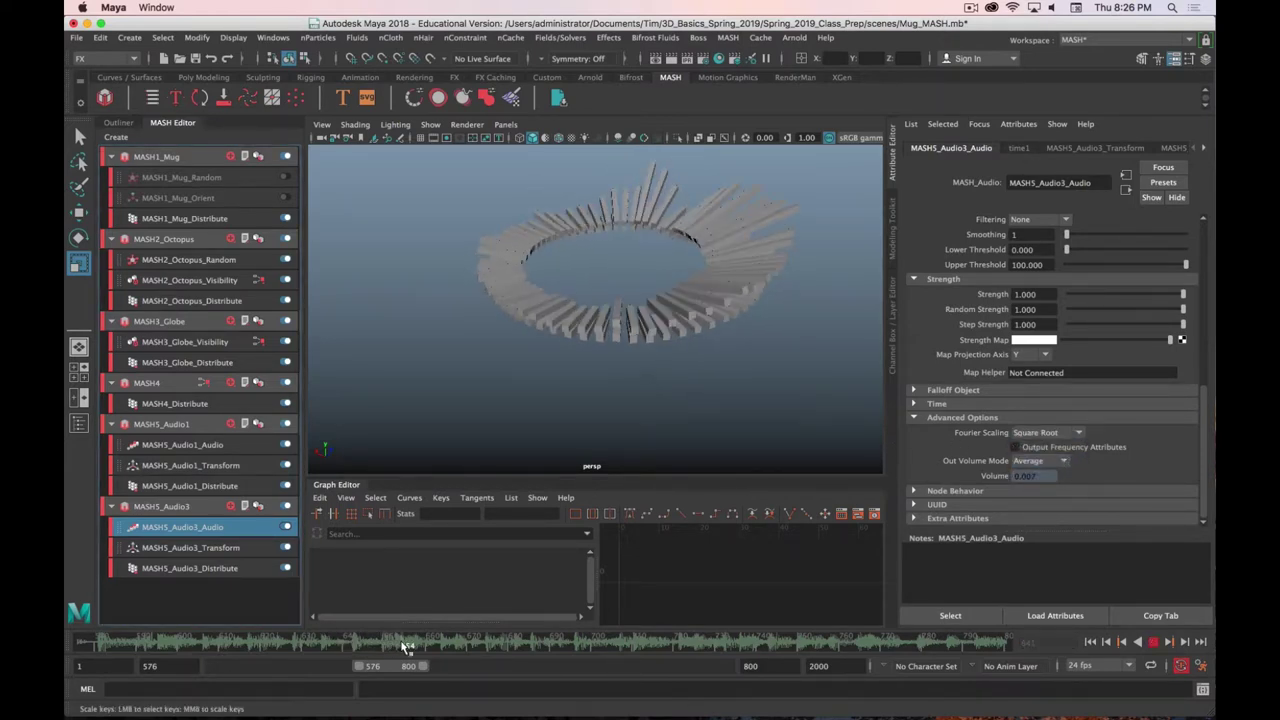
pyautogui.click(411, 645)
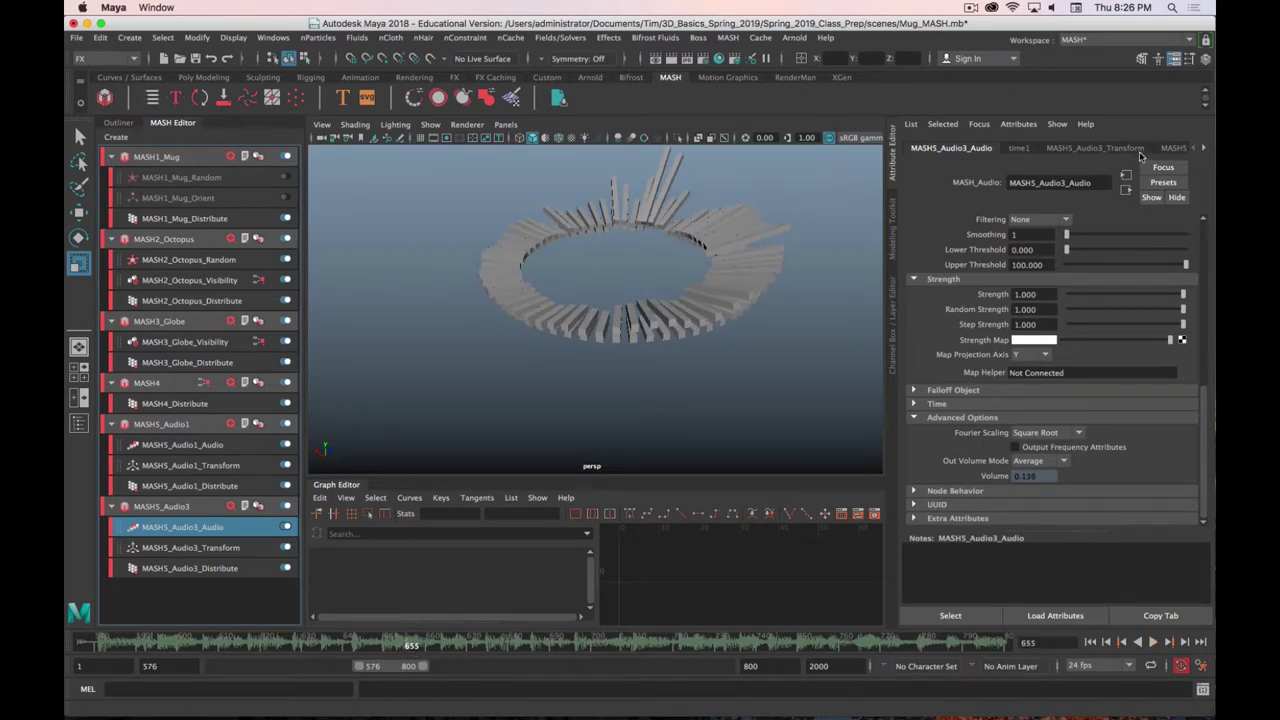
pyautogui.click(221, 570)
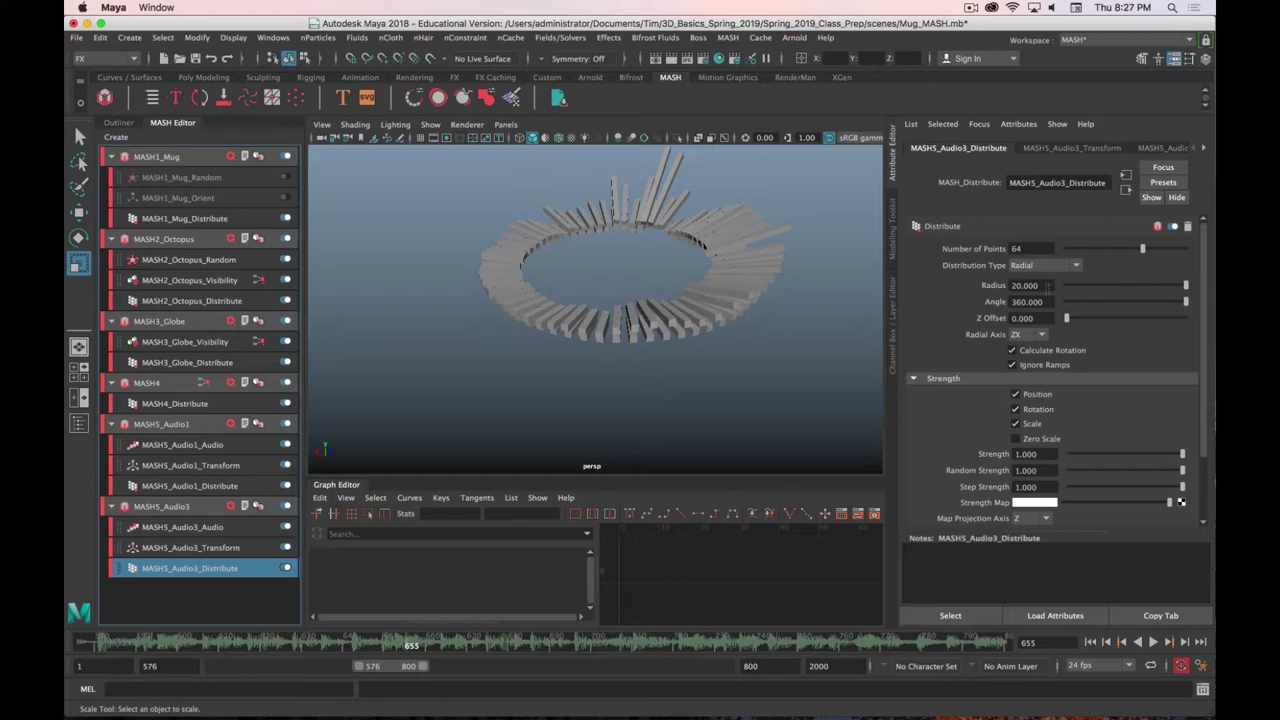
# Set MASH5_Audio3_Distribute's Radius to 25, then to 30
pyautogui.doubleClick(1047, 285)
pyautogui.write('25')
pyautogui.press('Return')
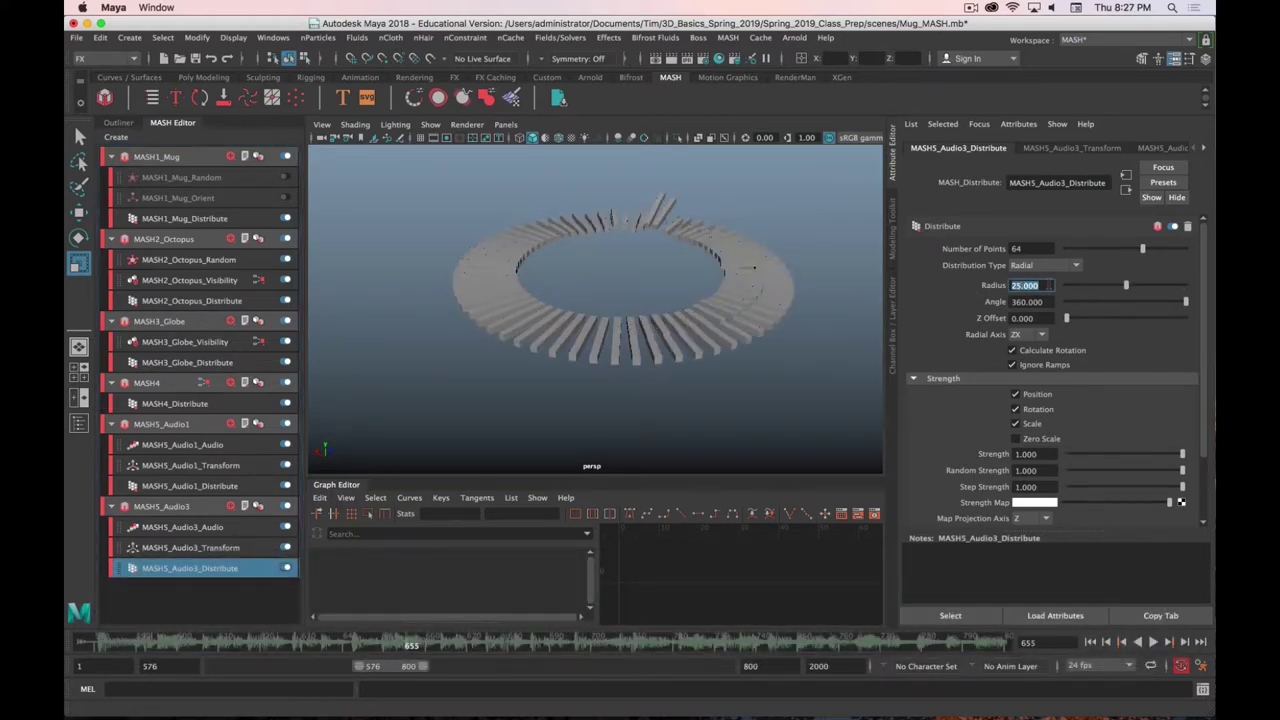
pyautogui.write('30')
pyautogui.press('Return')
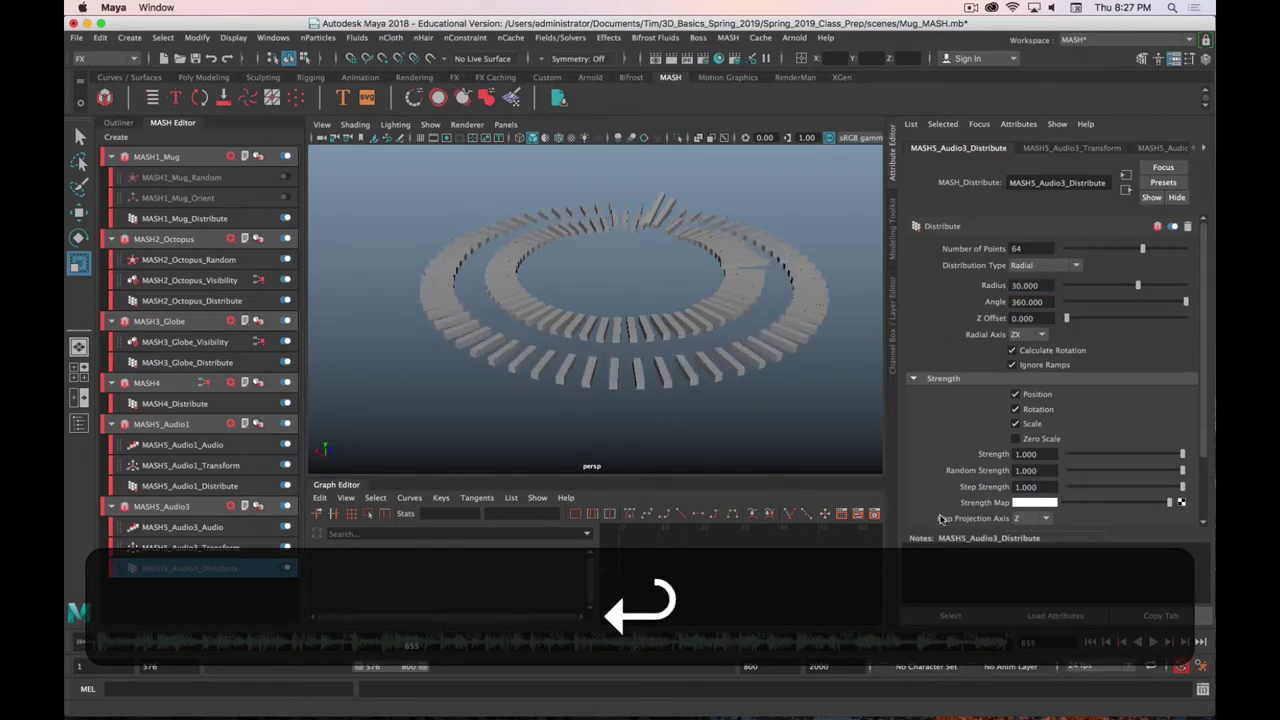
# Replay from frame 576 and orbit to check the two concentric rings
pyautogui.click(1090, 642)
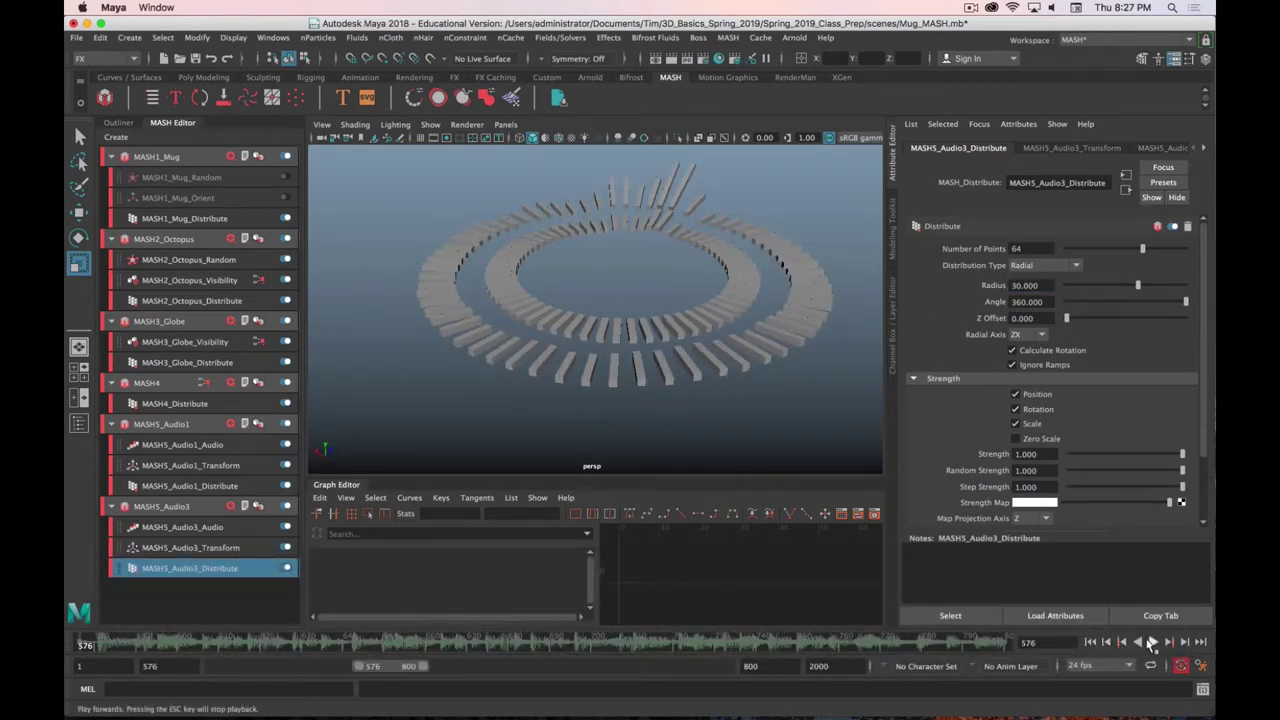
pyautogui.click(1155, 642)
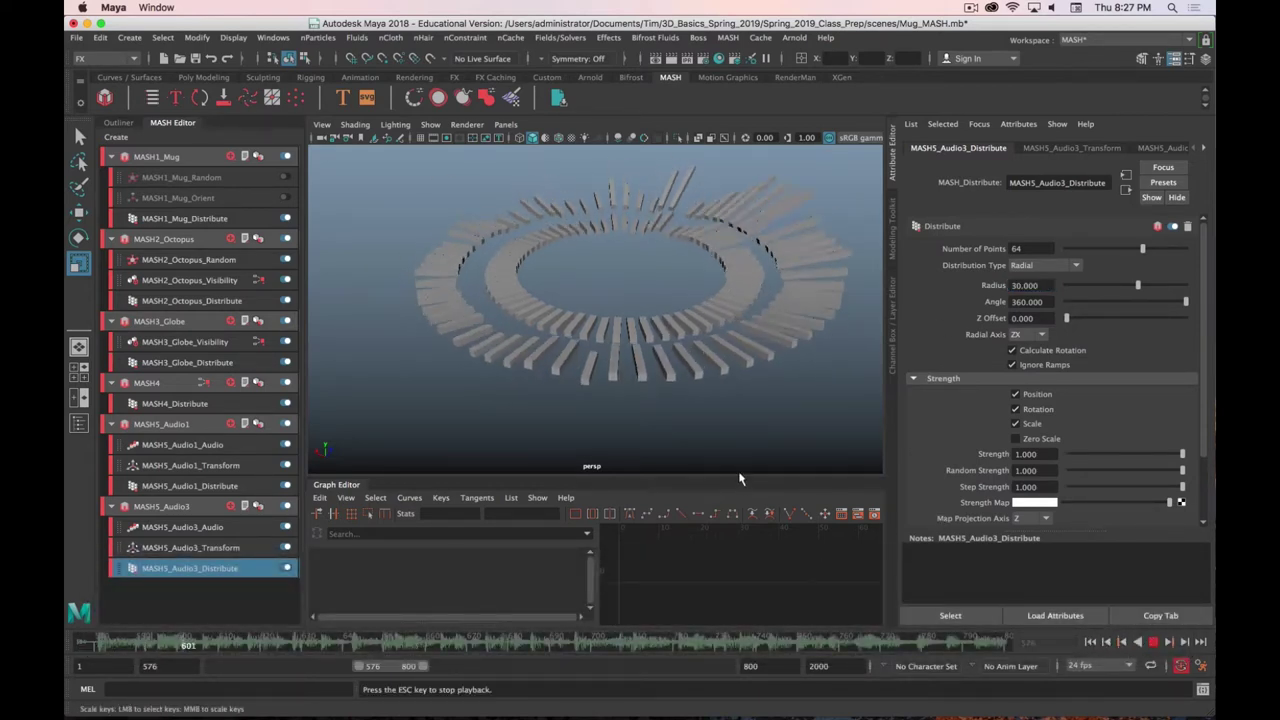
pyautogui.scroll(-3, 728, 465)
pyautogui.keyDown('alt'); pyautogui.moveTo(728, 465); pyautogui.dragTo(670, 370); pyautogui.keyUp('alt')
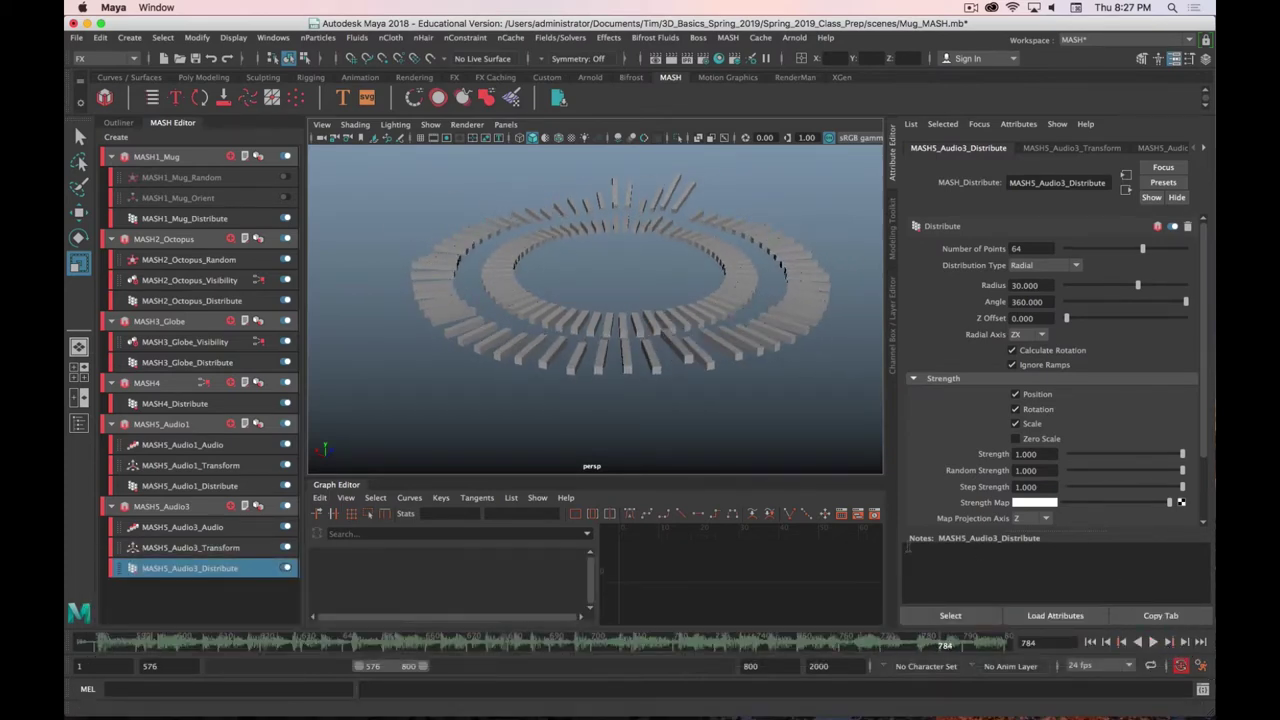
pyautogui.keyDown('alt'); pyautogui.moveTo(783, 398); pyautogui.dragTo(760, 413); pyautogui.keyUp('alt')
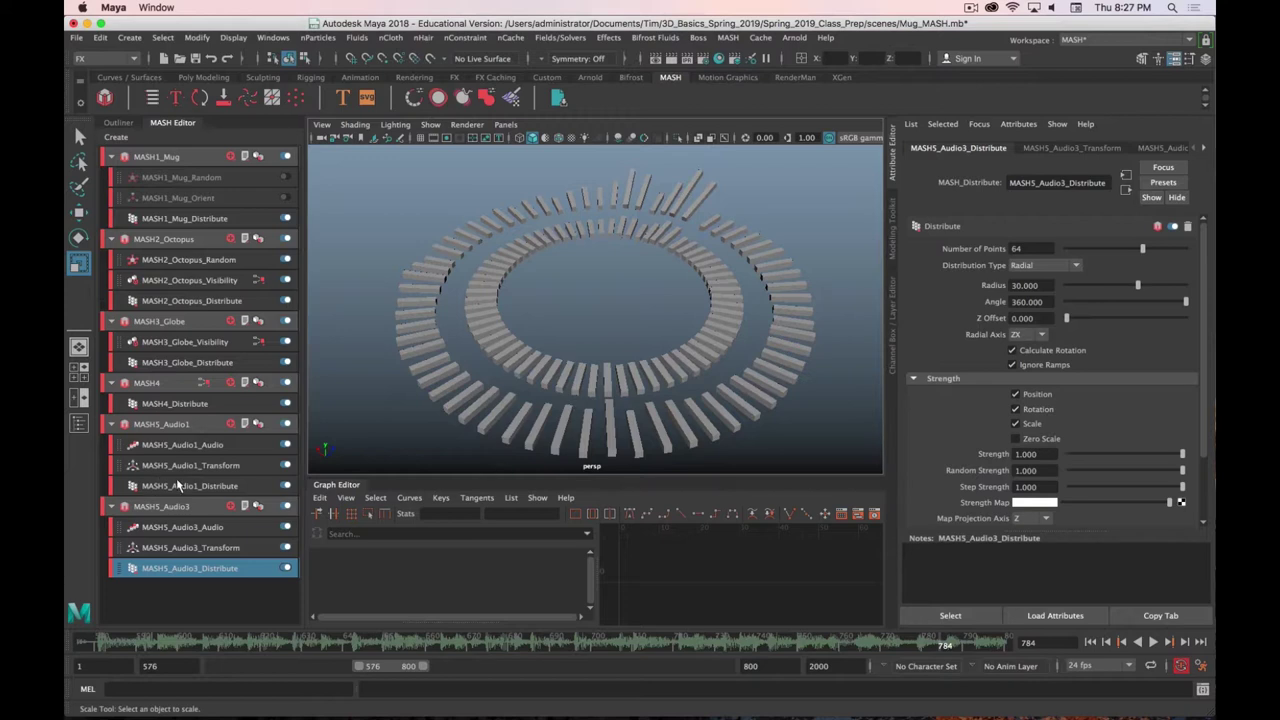
# Add a Transform node to the MASH5_Audio1 network
pyautogui.click(186, 424)
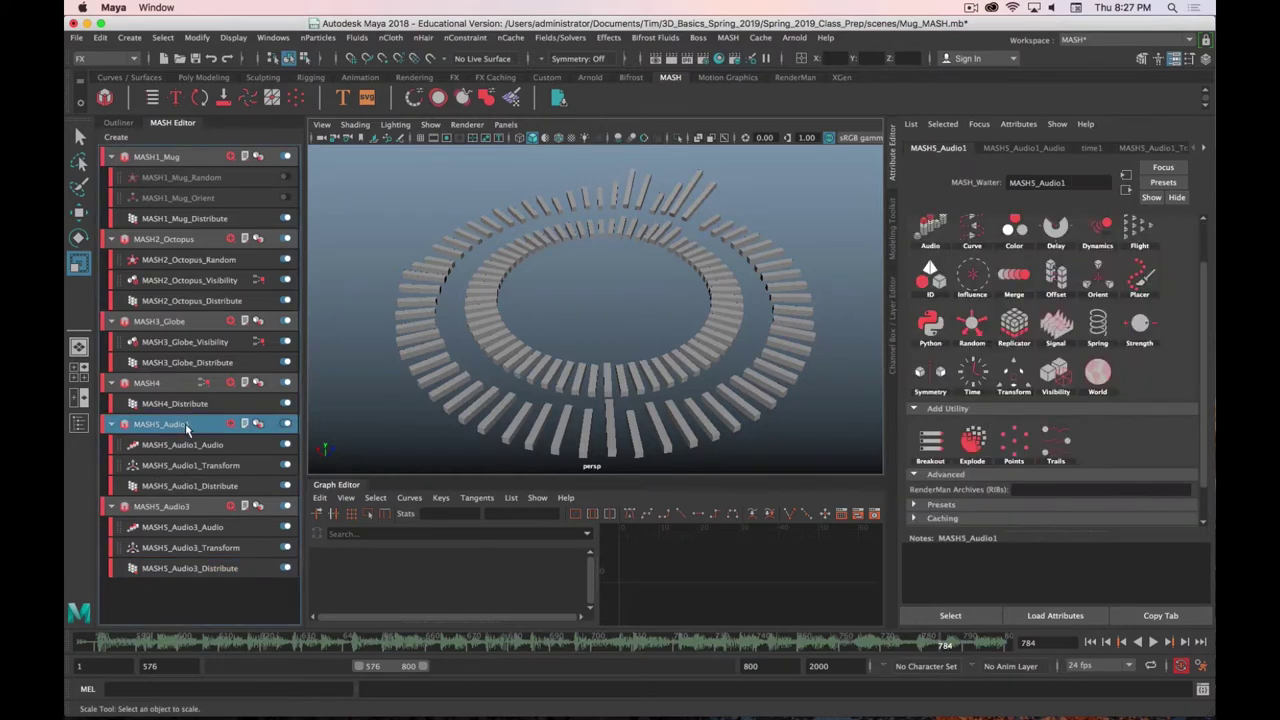
pyautogui.click(1015, 378)
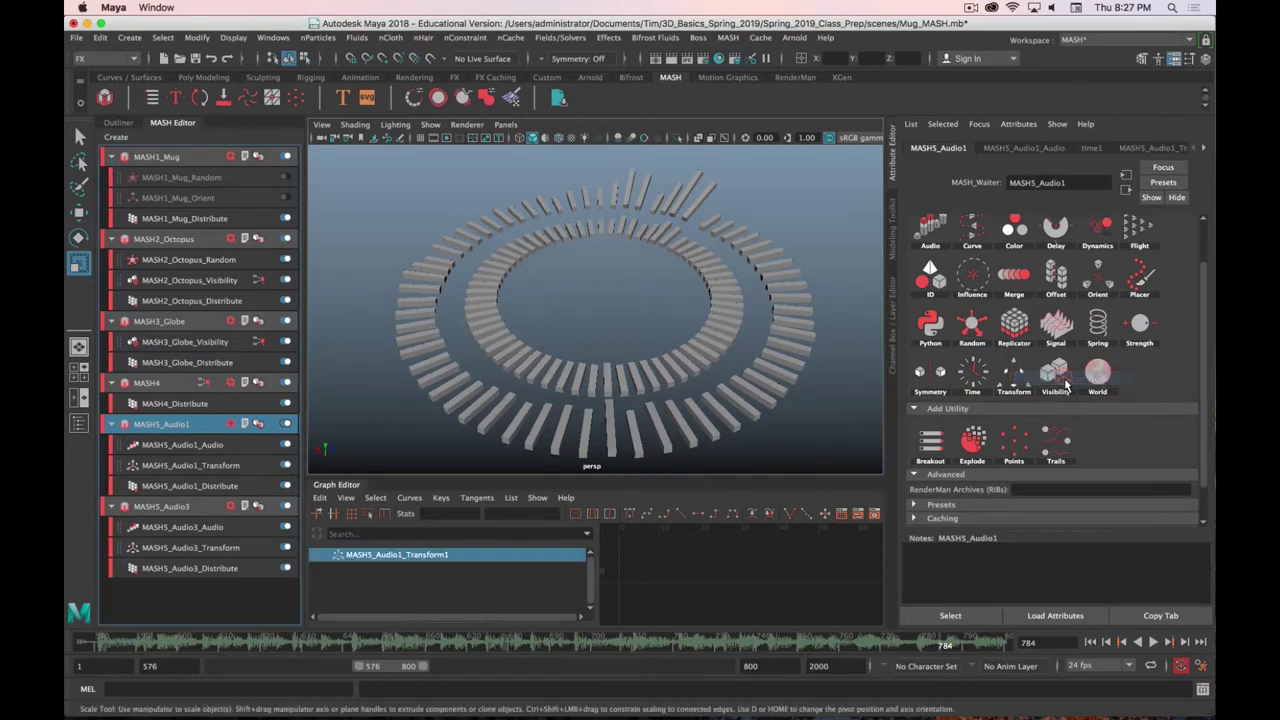
pyautogui.hotkey('alt', 'v')
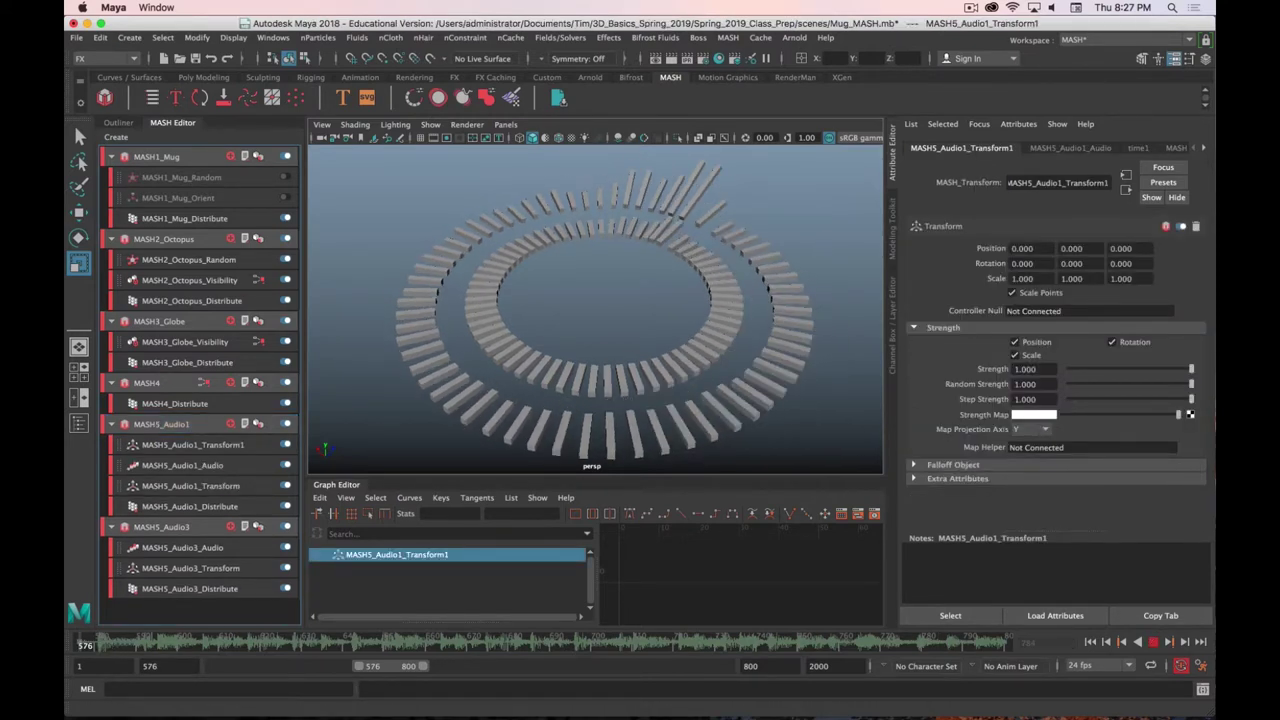
pyautogui.hotkey('alt', 'v')
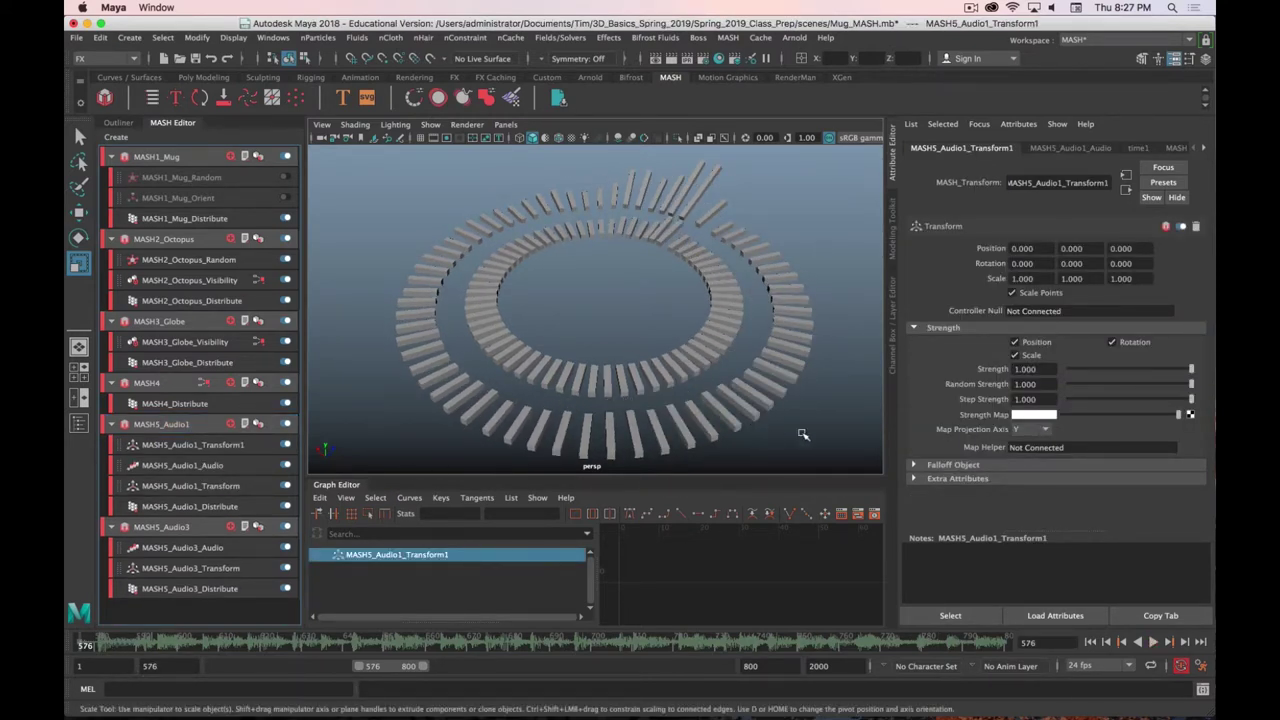
# Key the Transform's Rotation Y at 0 on frame 576 and 180 on frame 800
pyautogui.rightClick(1073, 263)
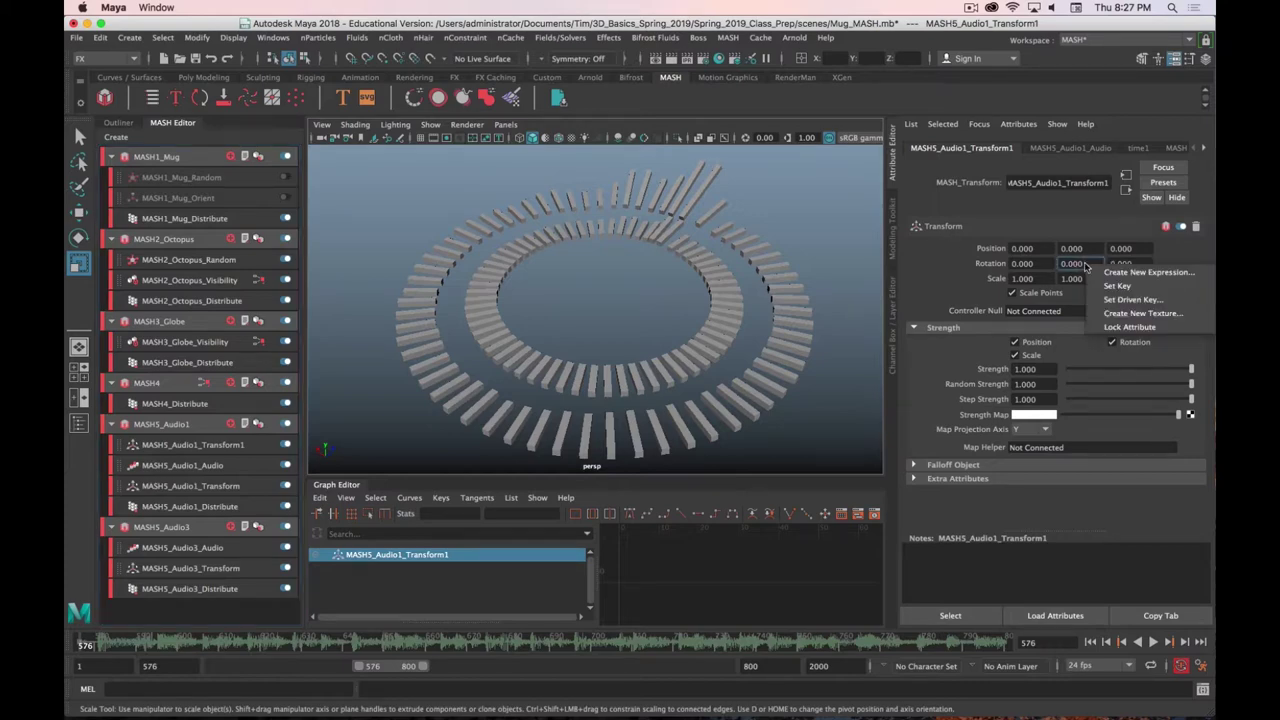
pyautogui.click(1103, 284)
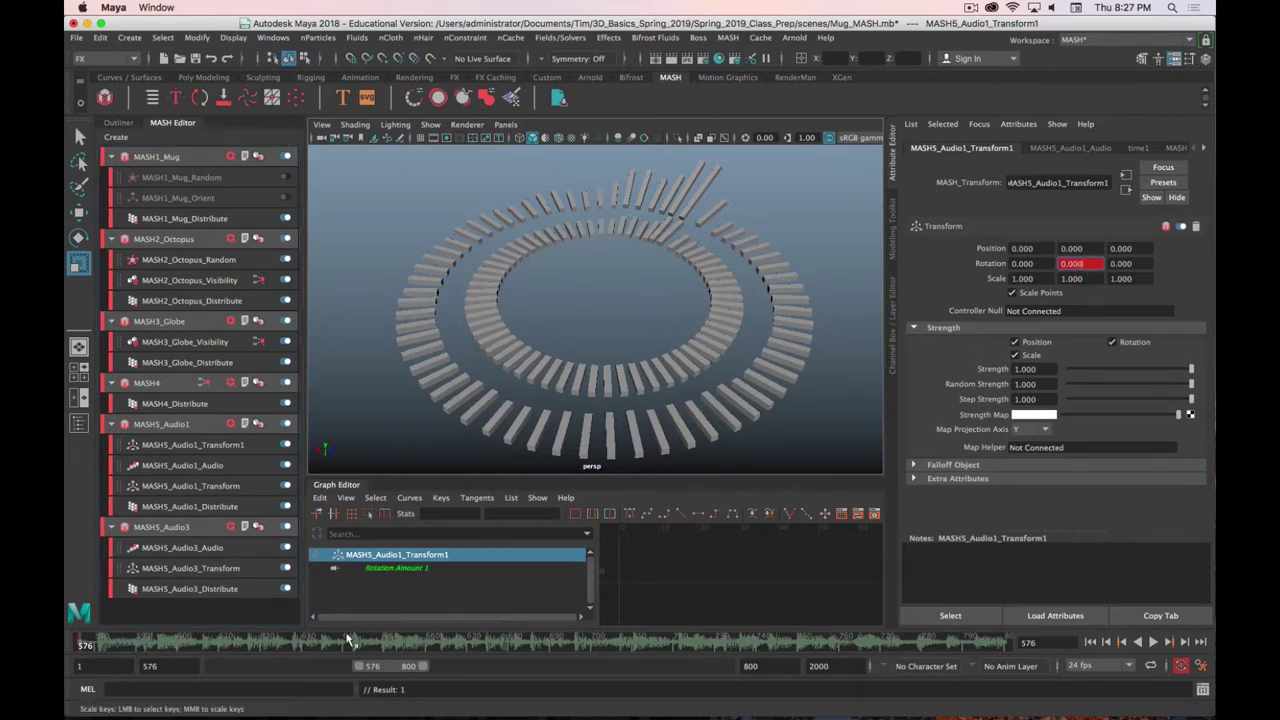
pyautogui.hotkey('alt', 'v')
pyautogui.hotkey('alt', 'v')
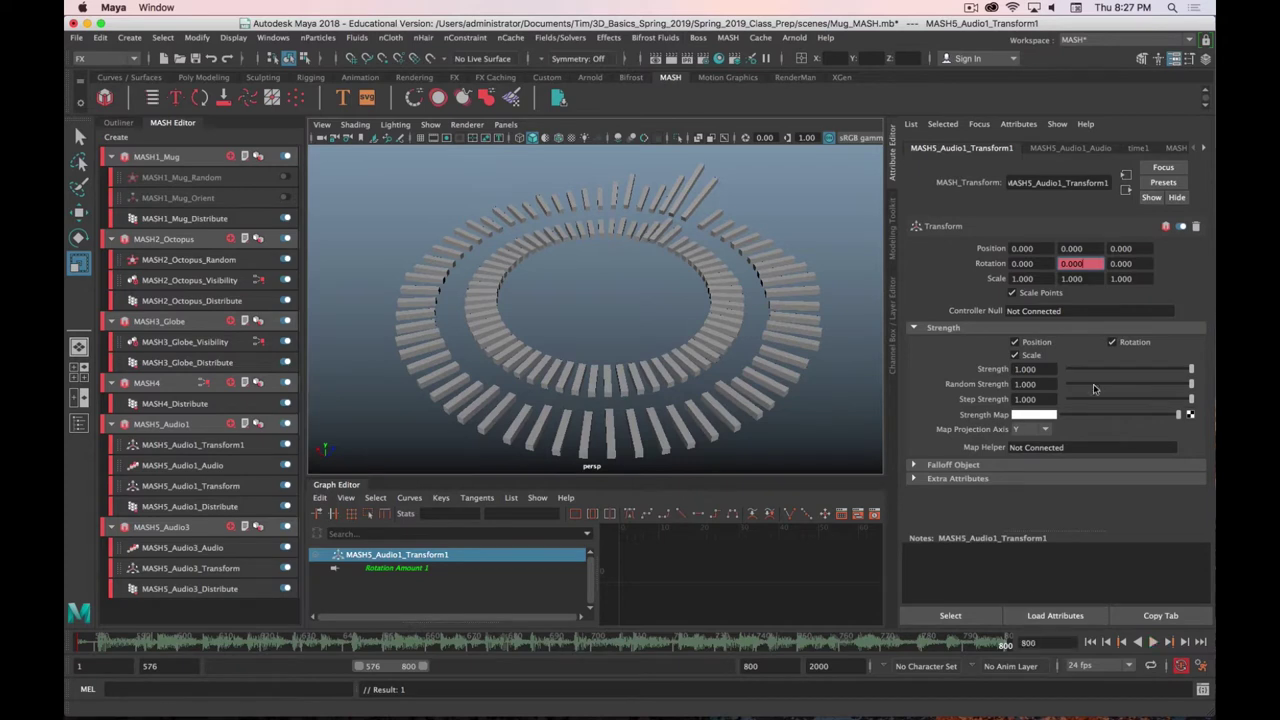
pyautogui.doubleClick(1089, 263)
pyautogui.write('180')
pyautogui.press('Return')
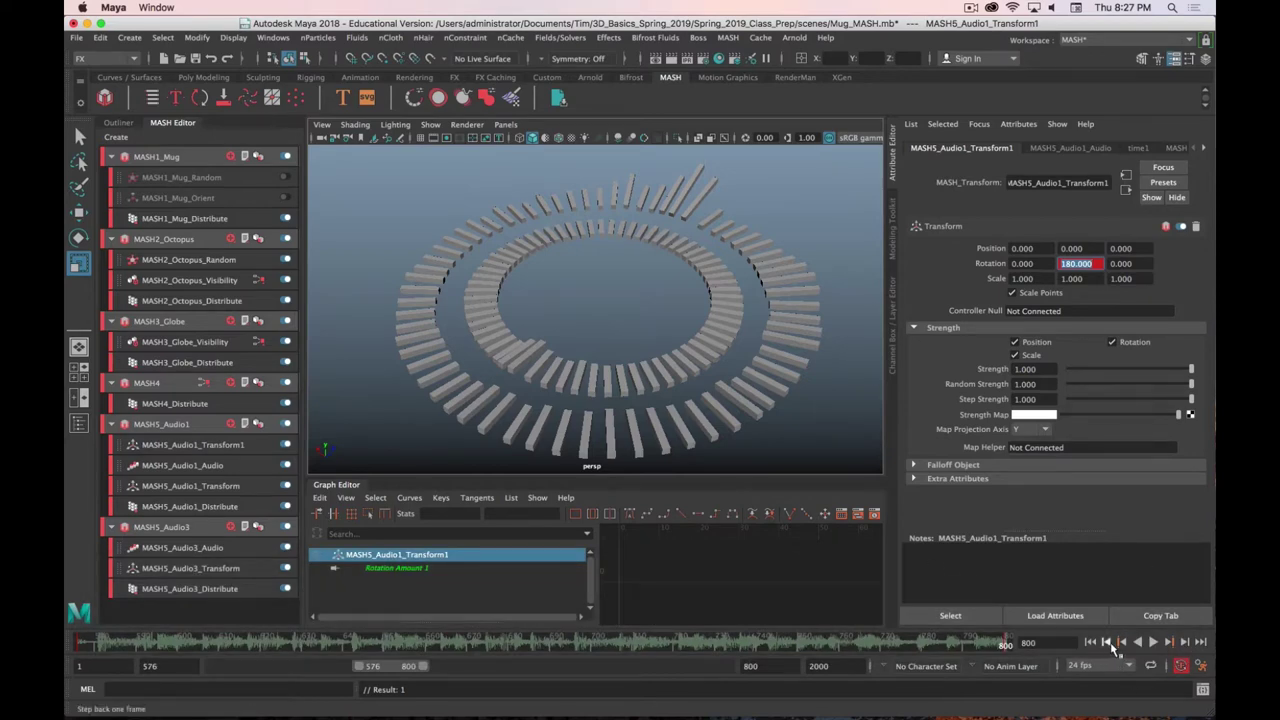
# Play the range from the start to watch the inner ring rotate
pyautogui.click(1089, 643)
pyautogui.click(1153, 642)
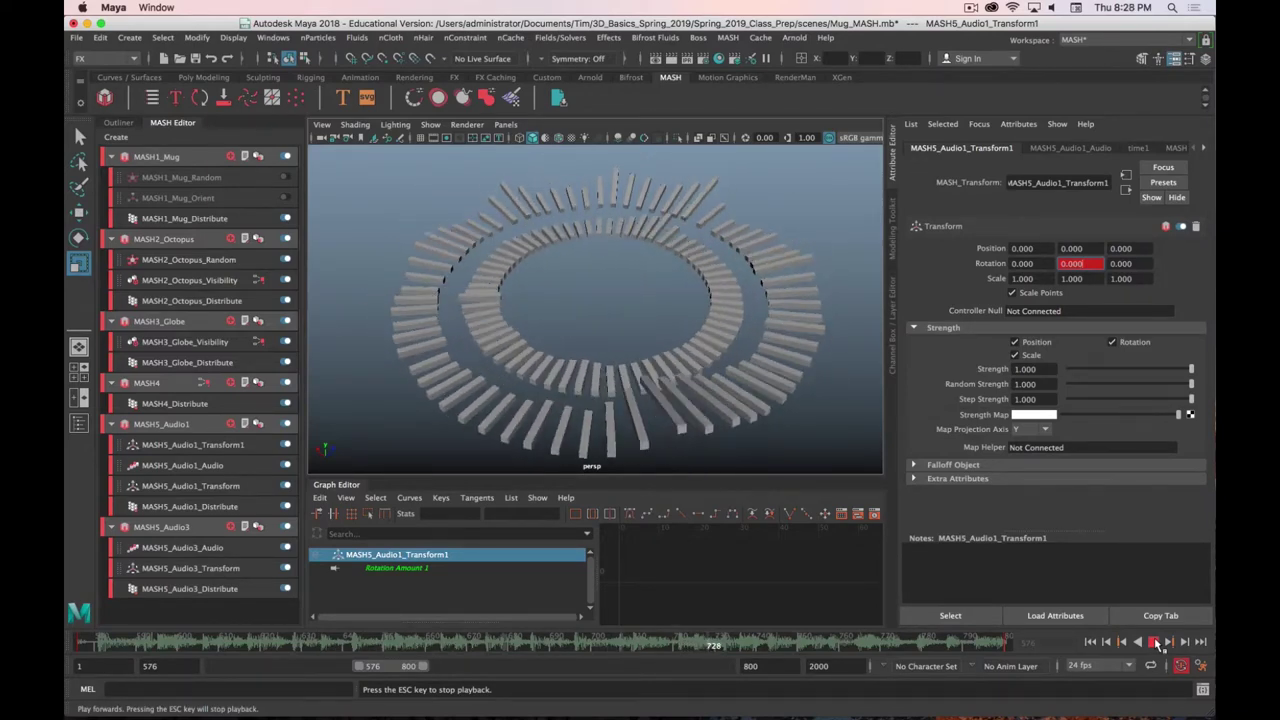
pyautogui.click(1155, 642)
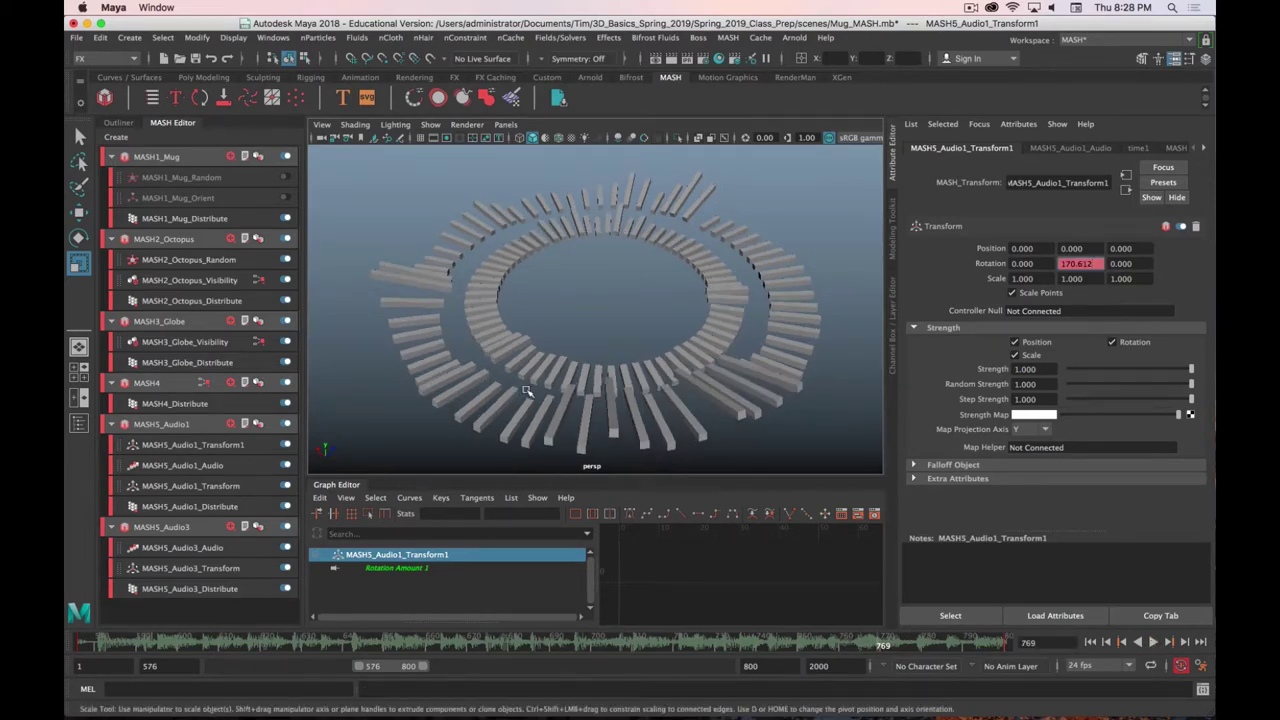
# Show the Rotation Amount 1 curve in an enlarged, detached Graph Editor
pyautogui.click(396, 568)
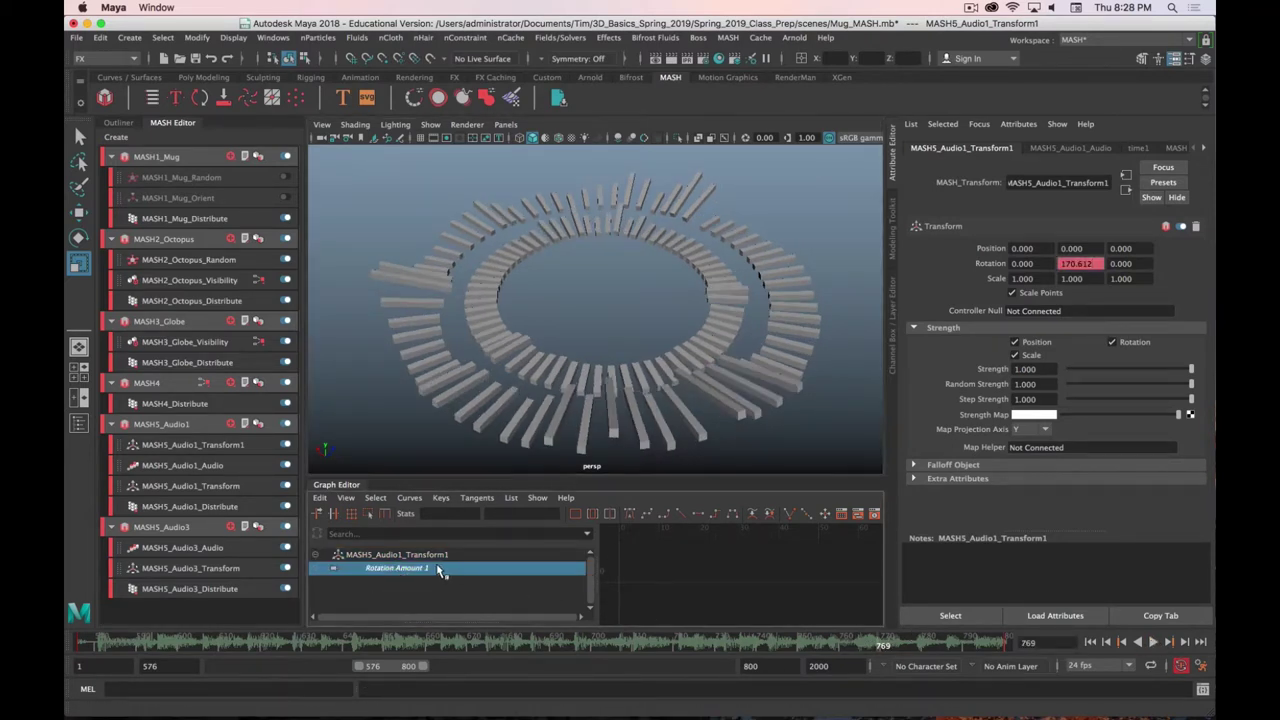
pyautogui.click(592, 514)
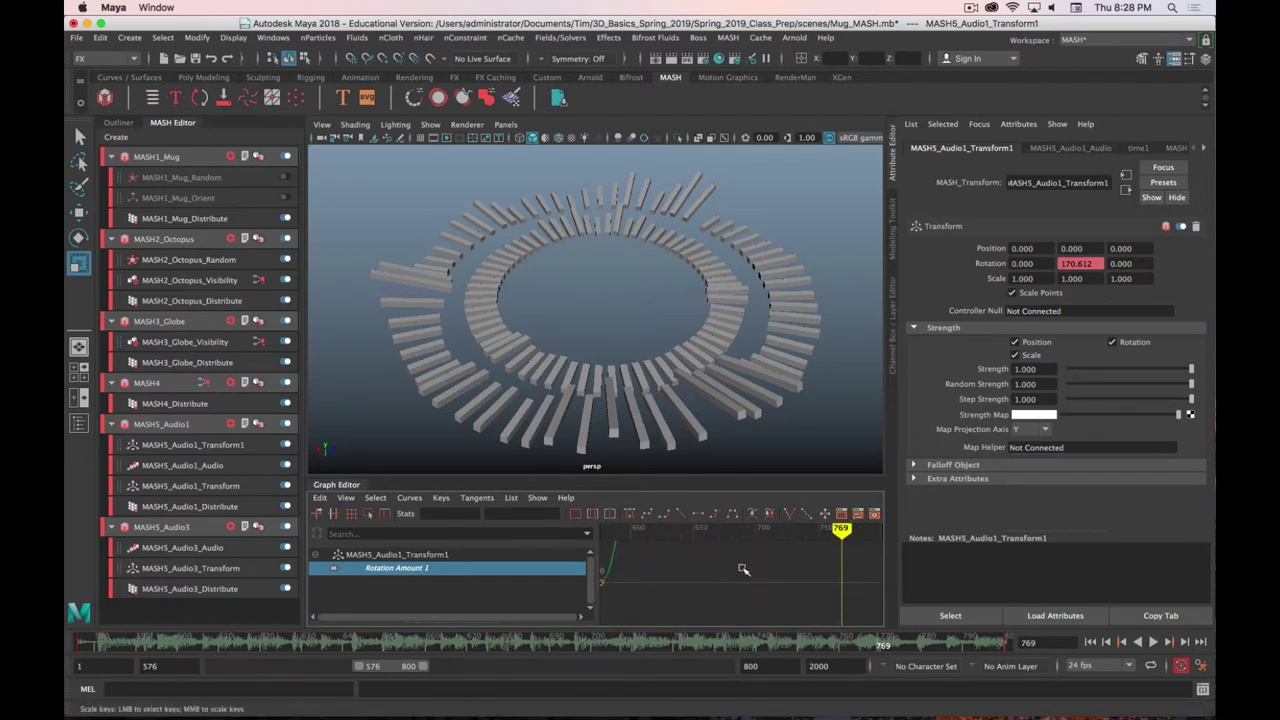
pyautogui.moveTo(745, 477); pyautogui.dragTo(773, 436)
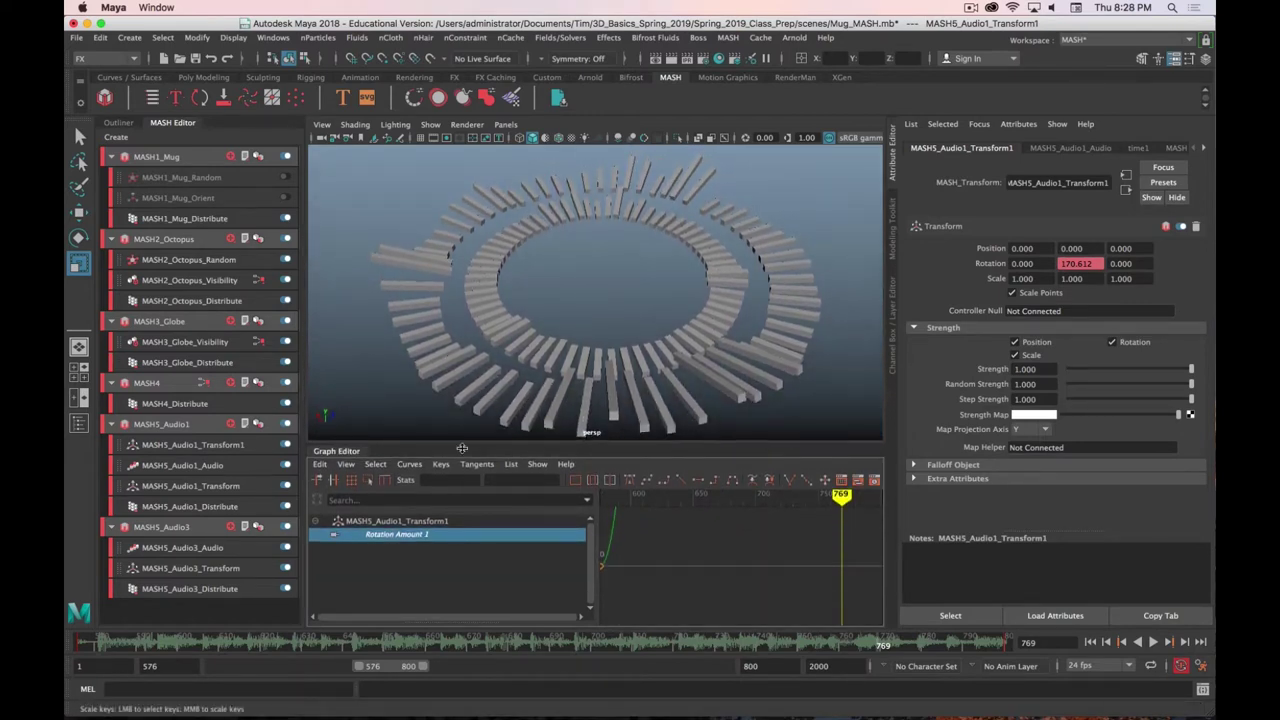
pyautogui.moveTo(330, 443); pyautogui.dragTo(472, 300)
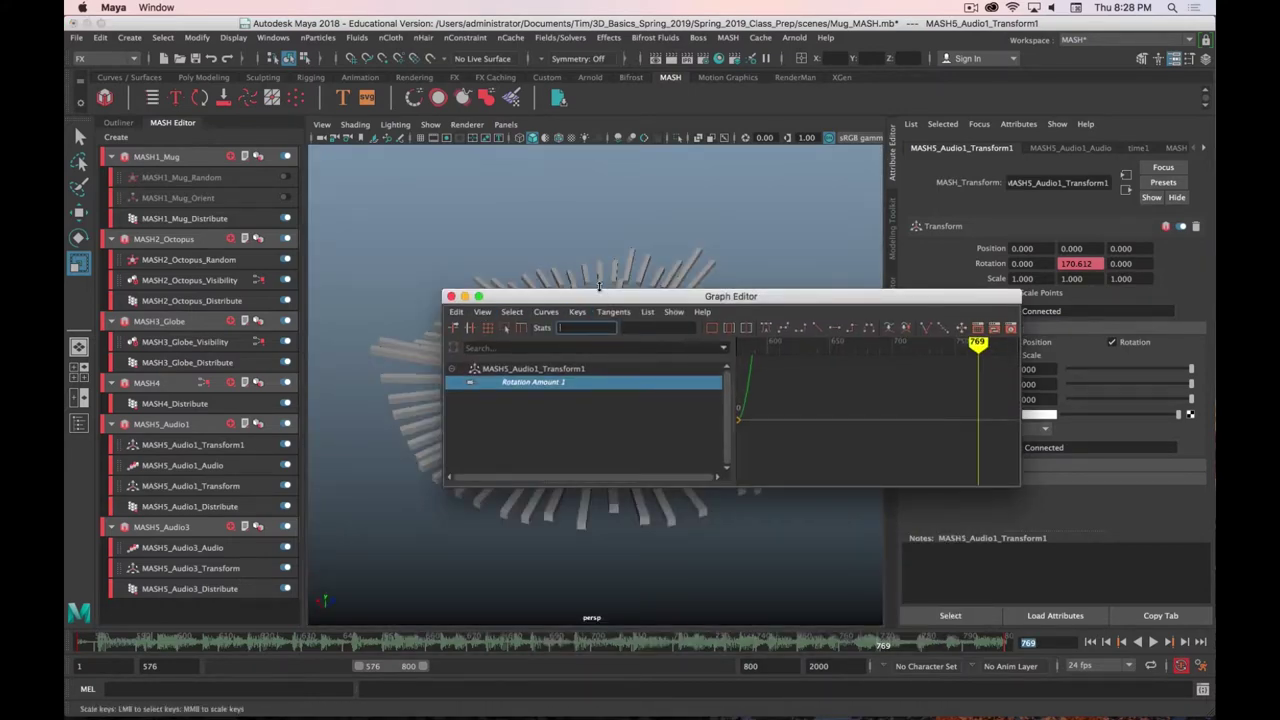
pyautogui.moveTo(599, 290); pyautogui.dragTo(371, 146)
pyautogui.moveTo(786, 342); pyautogui.dragTo(1081, 614)
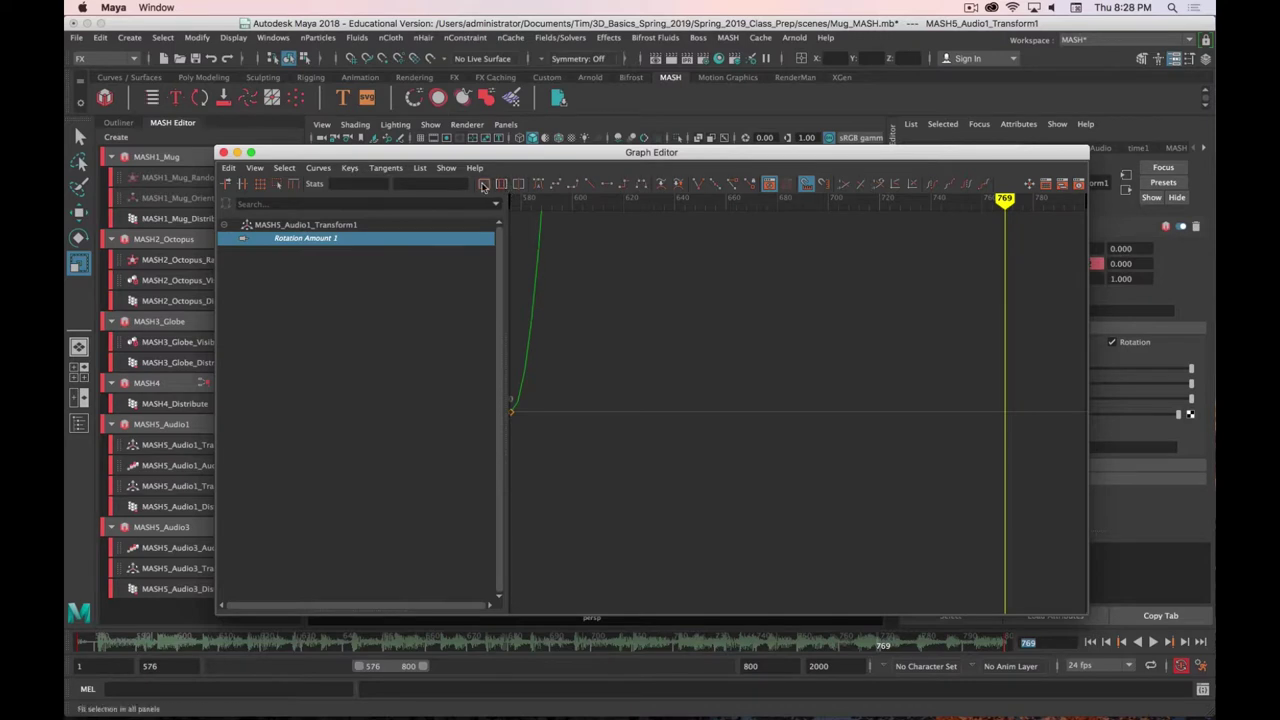
pyautogui.click(484, 186)
# Give both rotation keys Linear tangents, close the Graph Editor and play
pyautogui.moveTo(1053, 250); pyautogui.dragTo(533, 583)
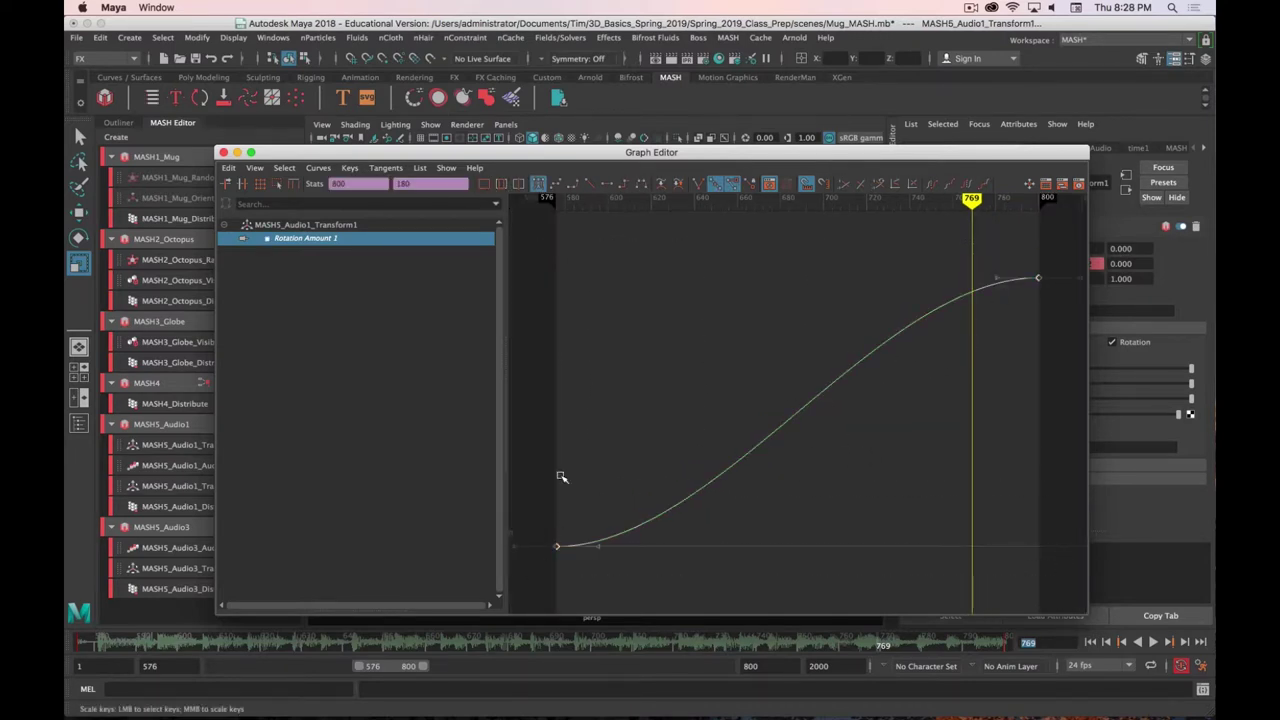
pyautogui.click(590, 185)
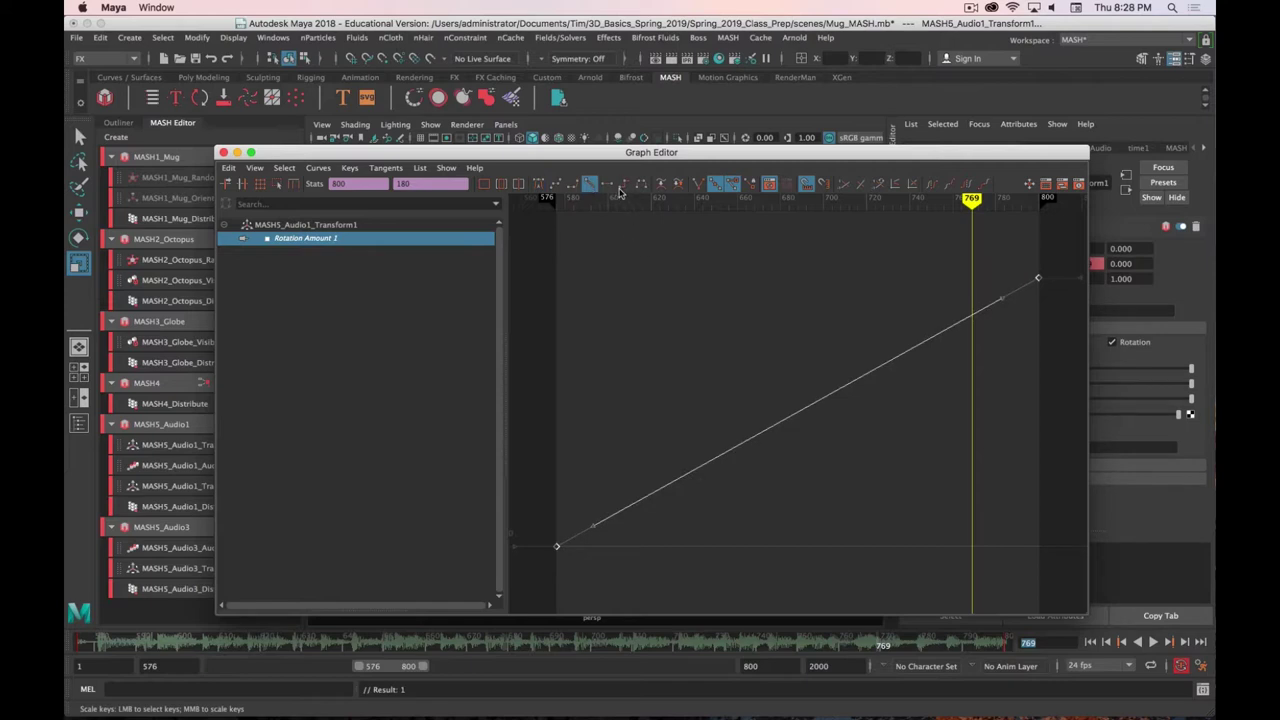
pyautogui.click(223, 152)
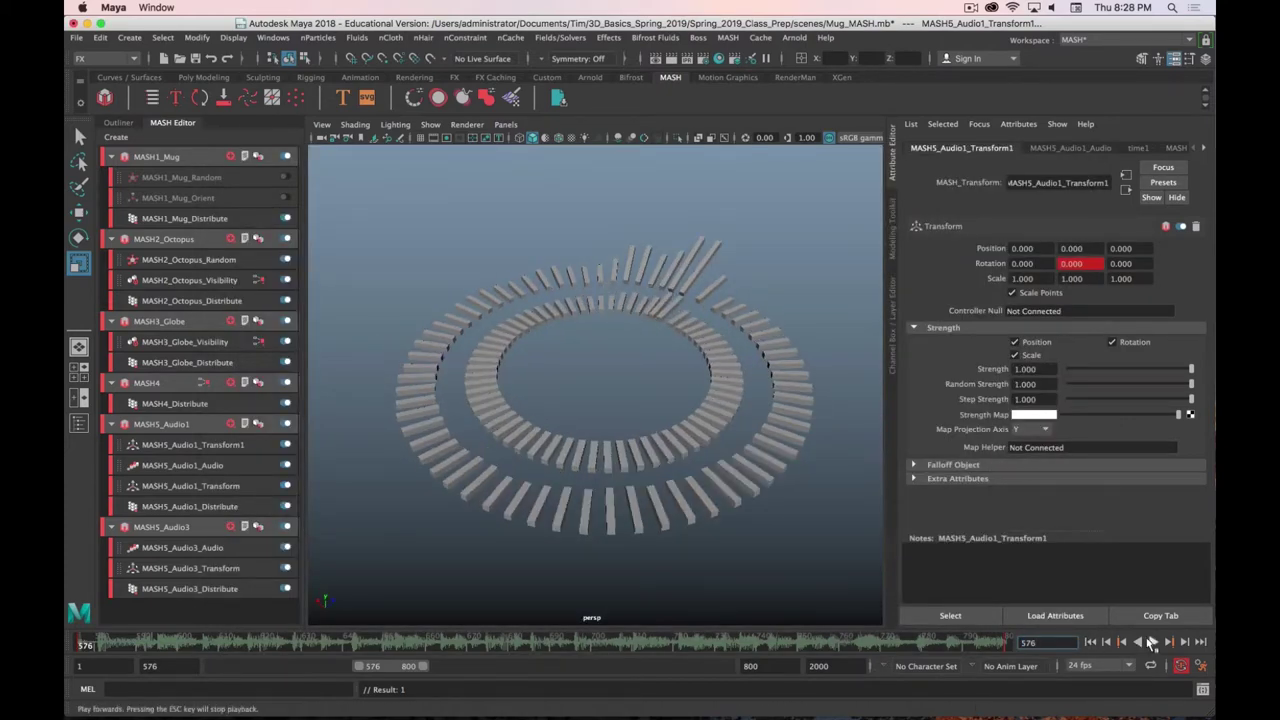
pyautogui.click(1152, 642)
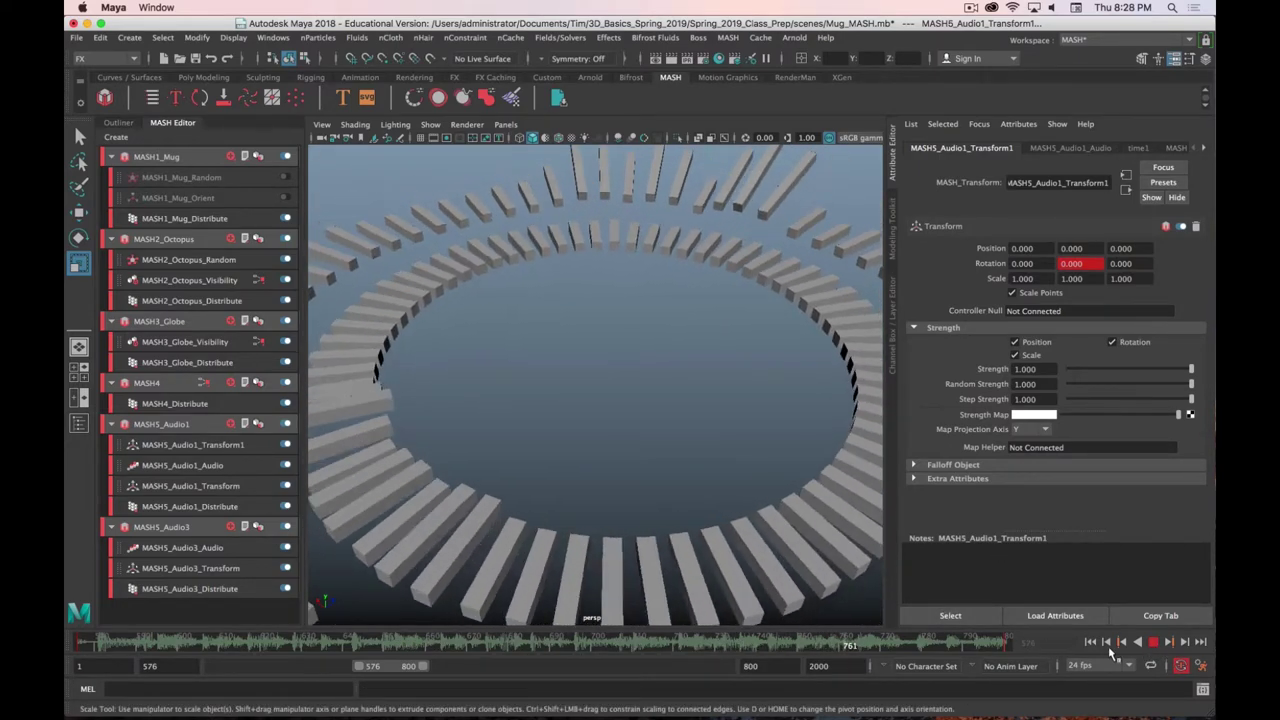
# Set the time slider's Sound option to Off
pyautogui.rightClick(863, 641)
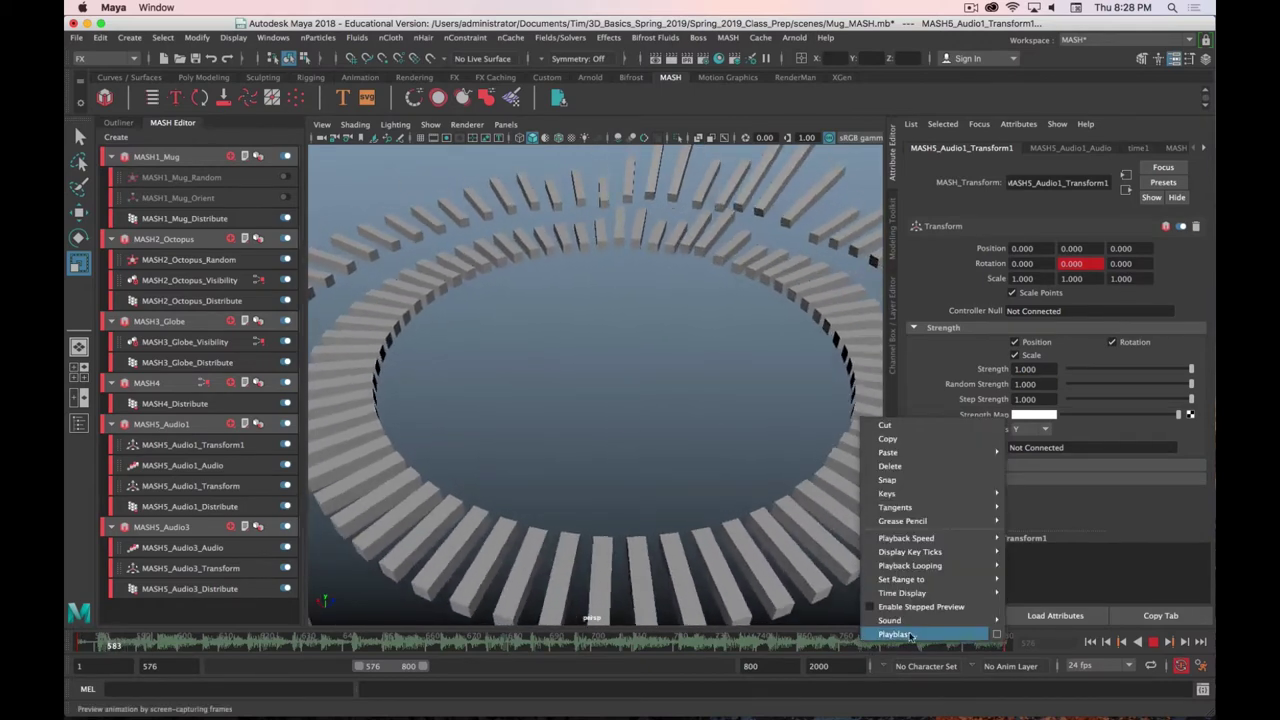
pyautogui.moveTo(905, 621)
pyautogui.click(1026, 621)
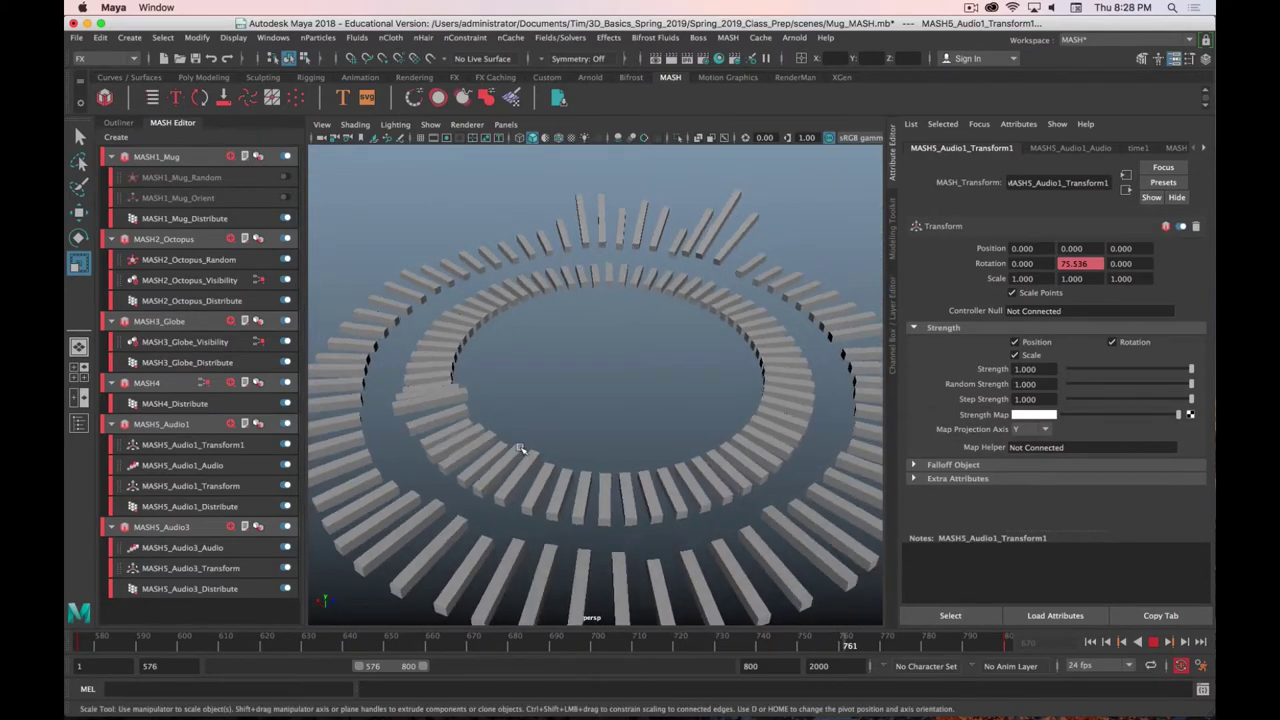
pyautogui.rightClick(974, 643)
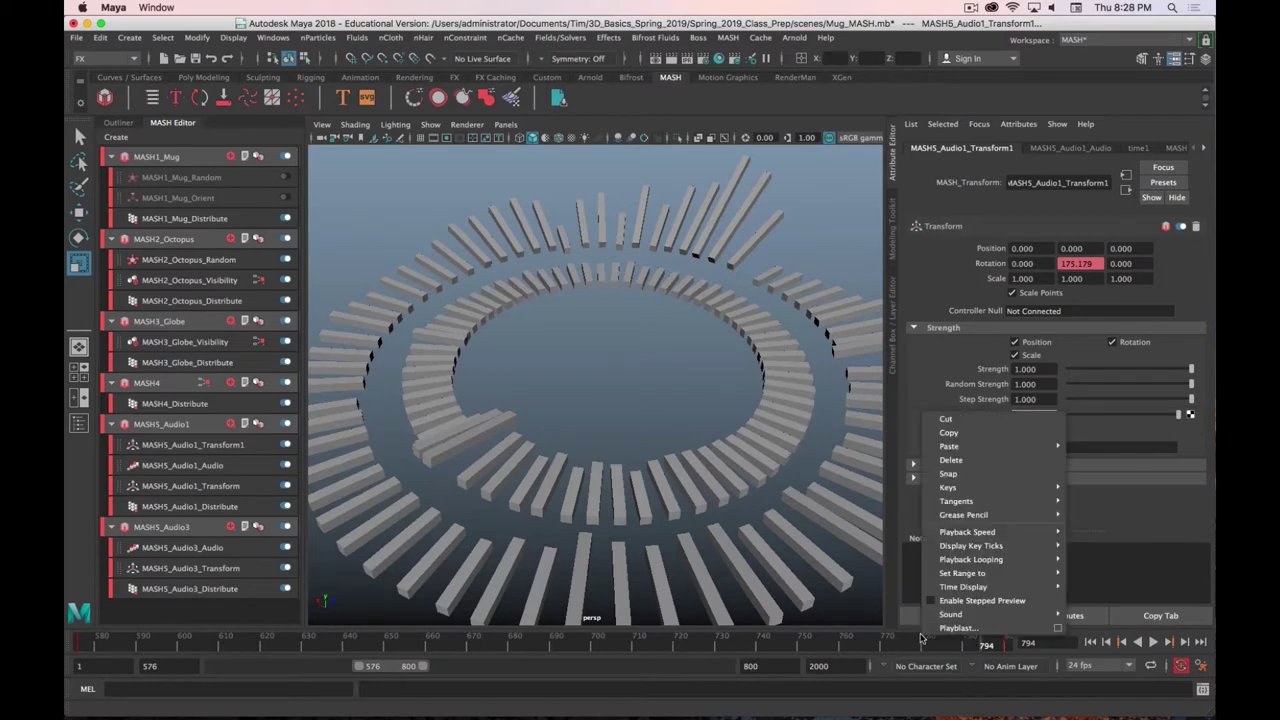
pyautogui.moveTo(955, 614)
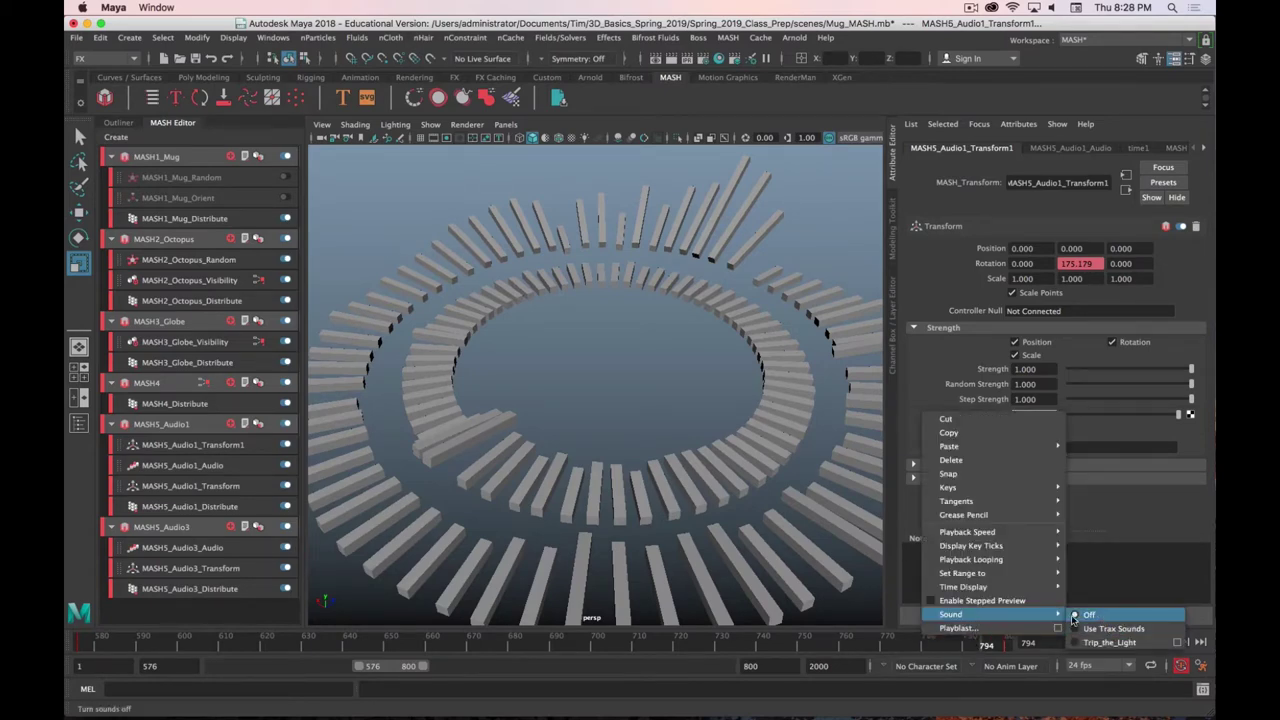
pyautogui.click(705, 482)
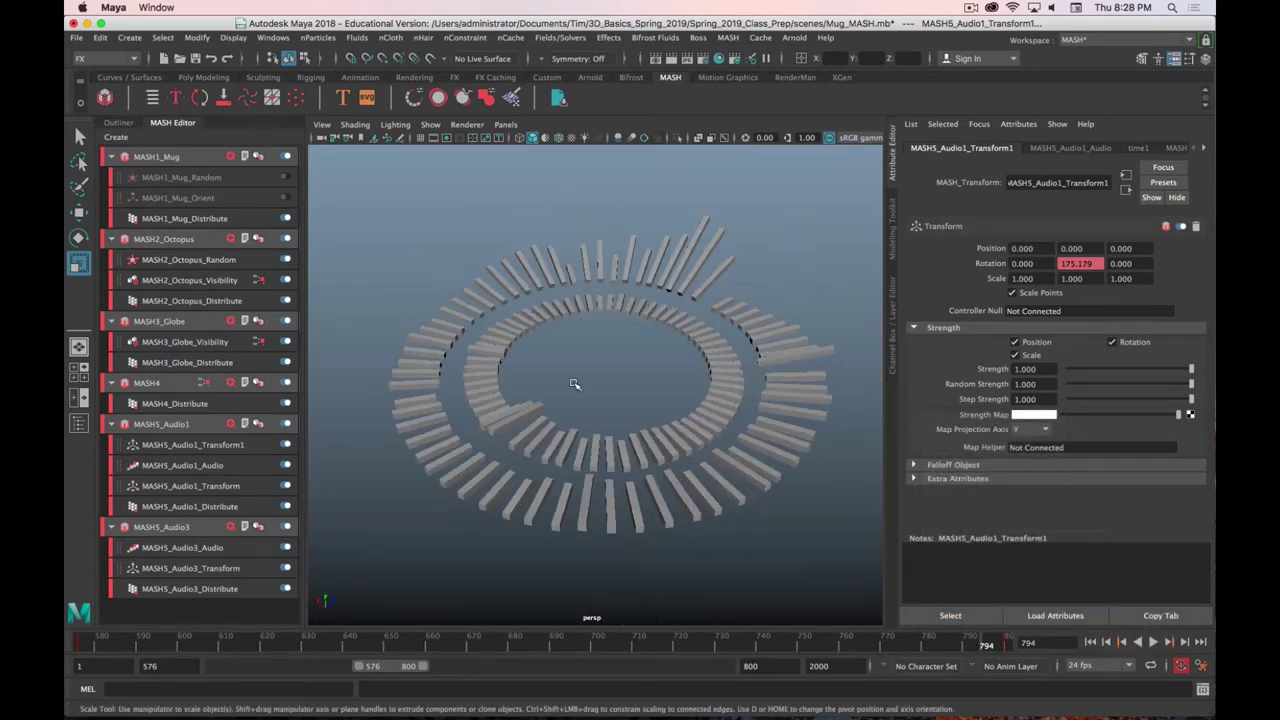
# Orbit around the spinning rings, including a top-down and an angled view
pyautogui.keyDown('alt'); pyautogui.moveTo(566, 393); pyautogui.dragTo(524, 404); pyautogui.keyUp('alt')
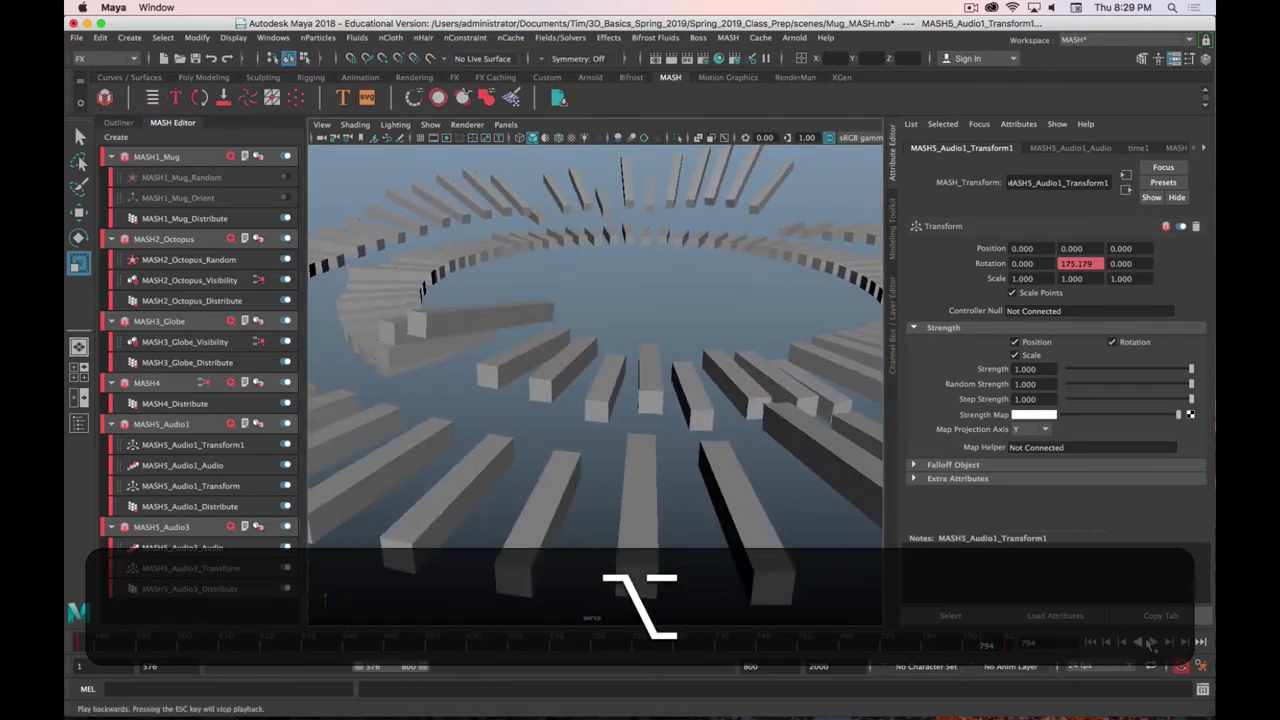
pyautogui.scroll(3, 578, 480)
pyautogui.scroll(-5, 500, 426)
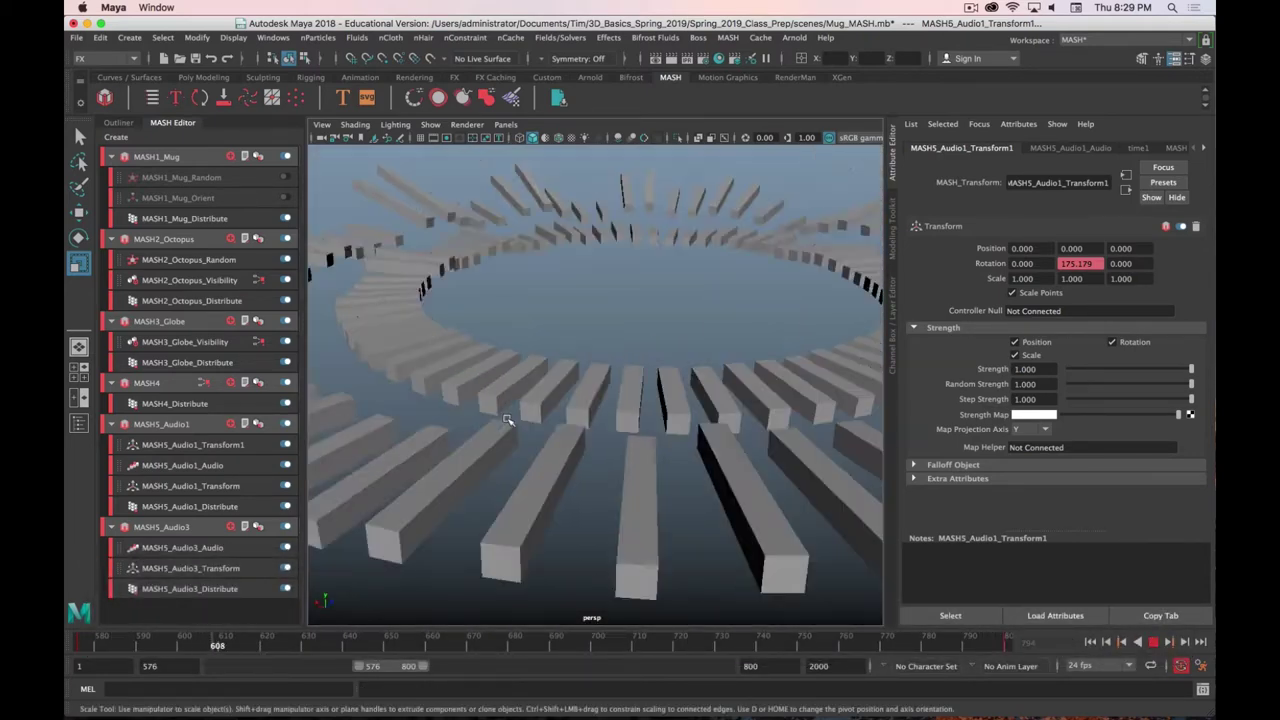
pyautogui.keyDown('alt'); pyautogui.moveTo(512, 422); pyautogui.dragTo(660, 446); pyautogui.keyUp('alt')
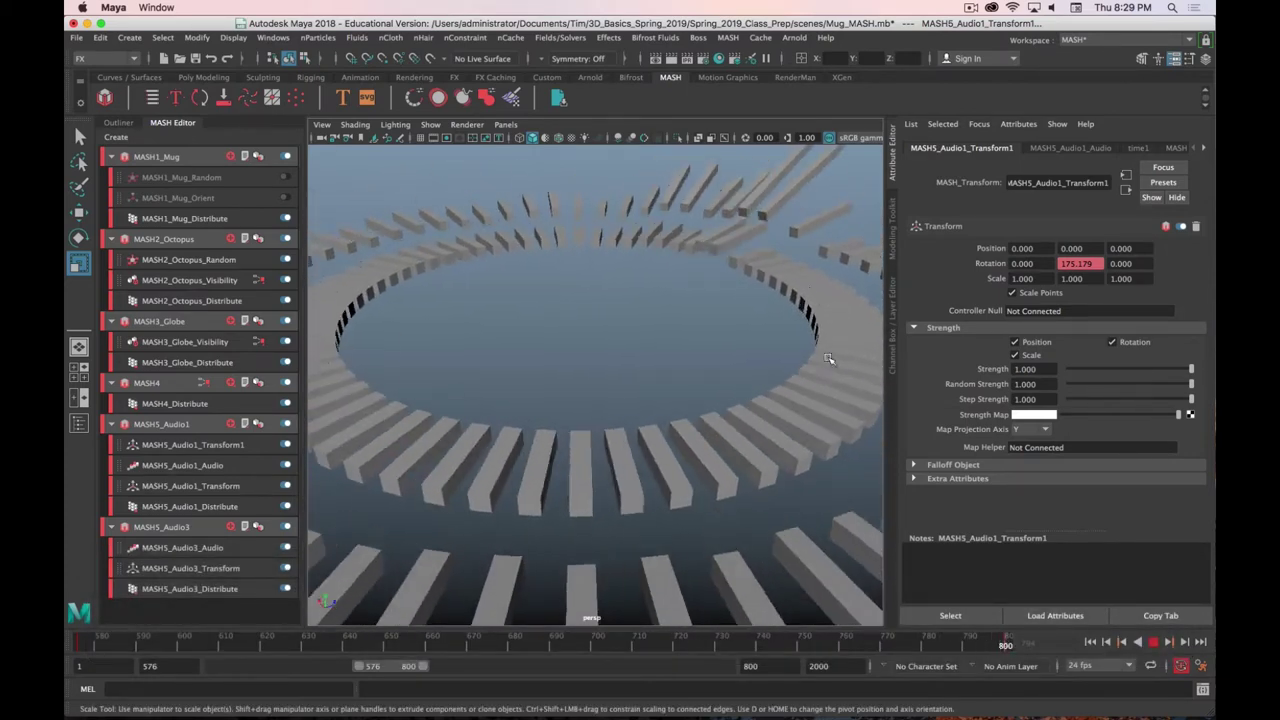
pyautogui.scroll(-10, 680, 437)
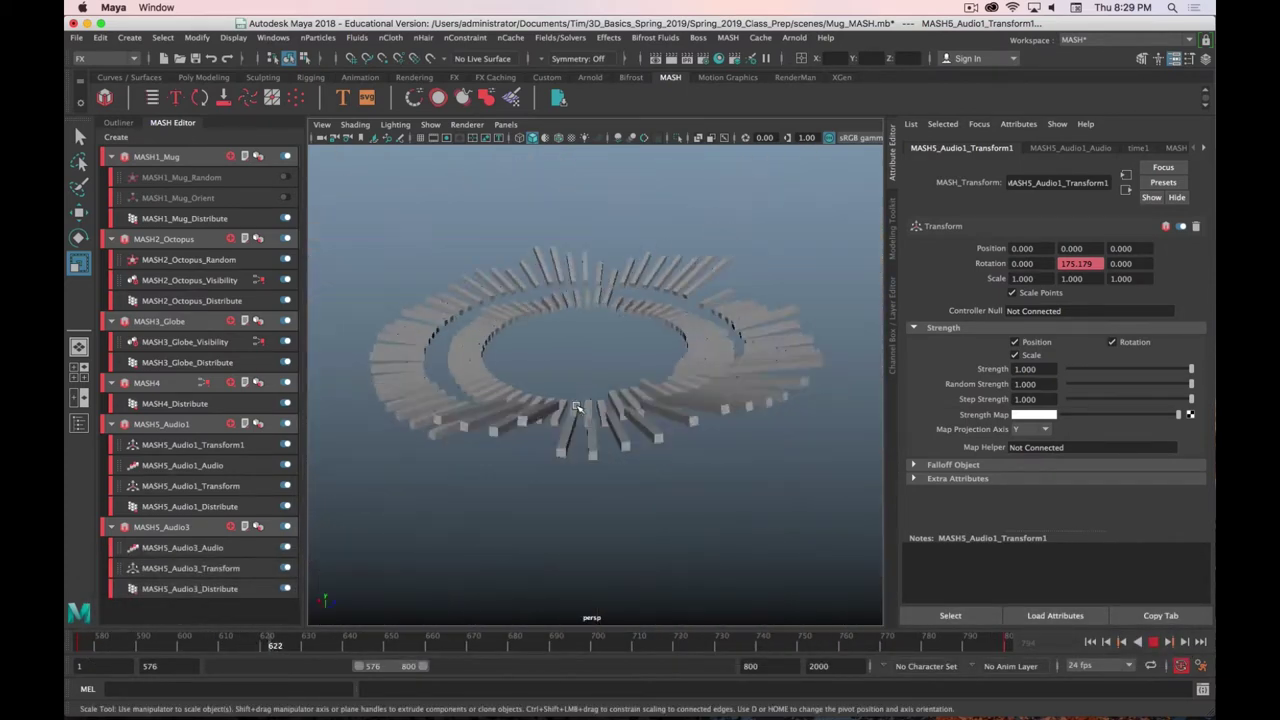
pyautogui.keyDown('alt'); pyautogui.moveTo(600, 400); pyautogui.dragTo(600, 459); pyautogui.keyUp('alt')
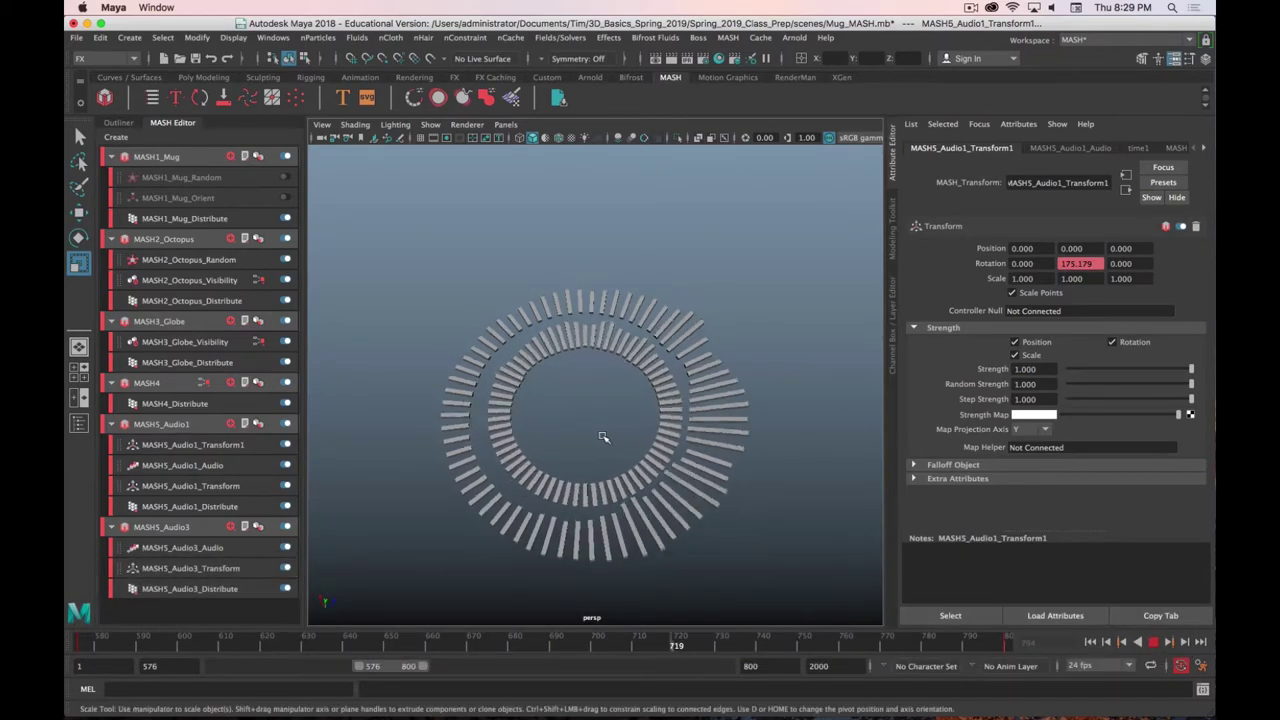
pyautogui.moveTo(607, 440)
pyautogui.keyDown('alt'); pyautogui.mouseDown()
pyautogui.moveTo(587, 446)
pyautogui.moveTo(591, 422)
pyautogui.mouseUp(); pyautogui.keyUp('alt')
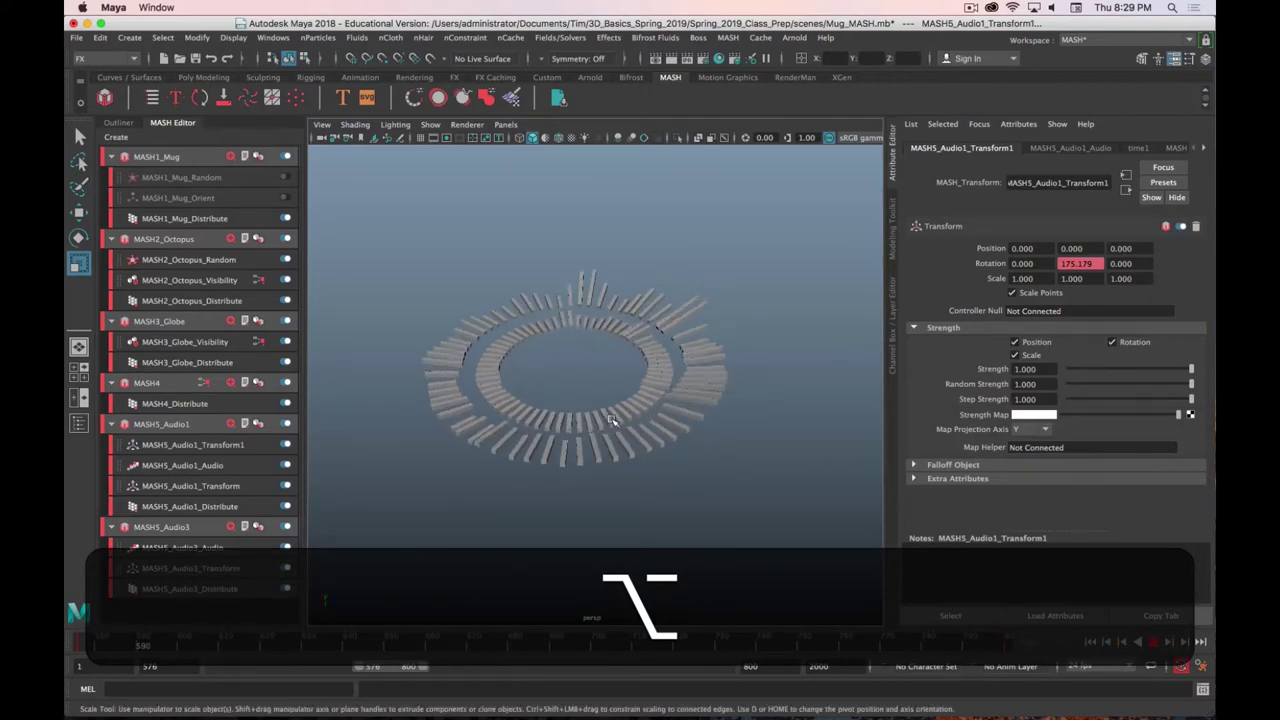
# Select the MASH5_Audio1 network in the Outliner and show its main Waiter node settings
pyautogui.click(177, 424)
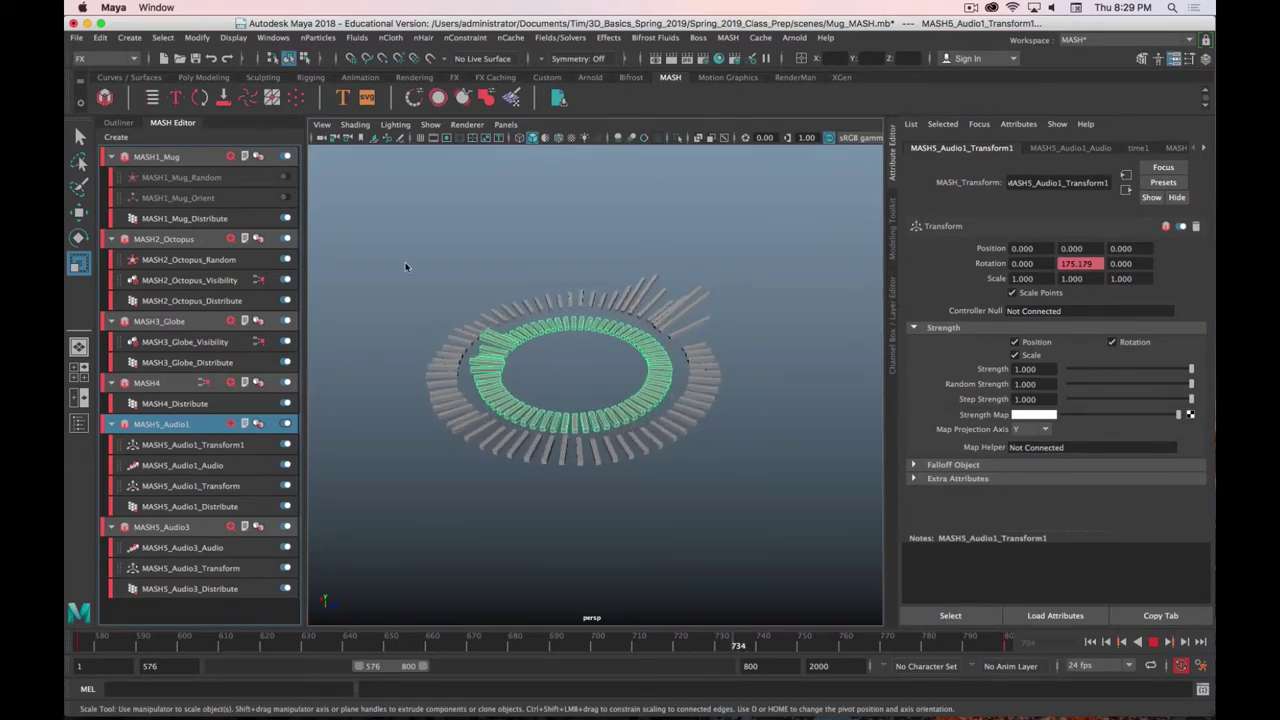
pyautogui.click(118, 122)
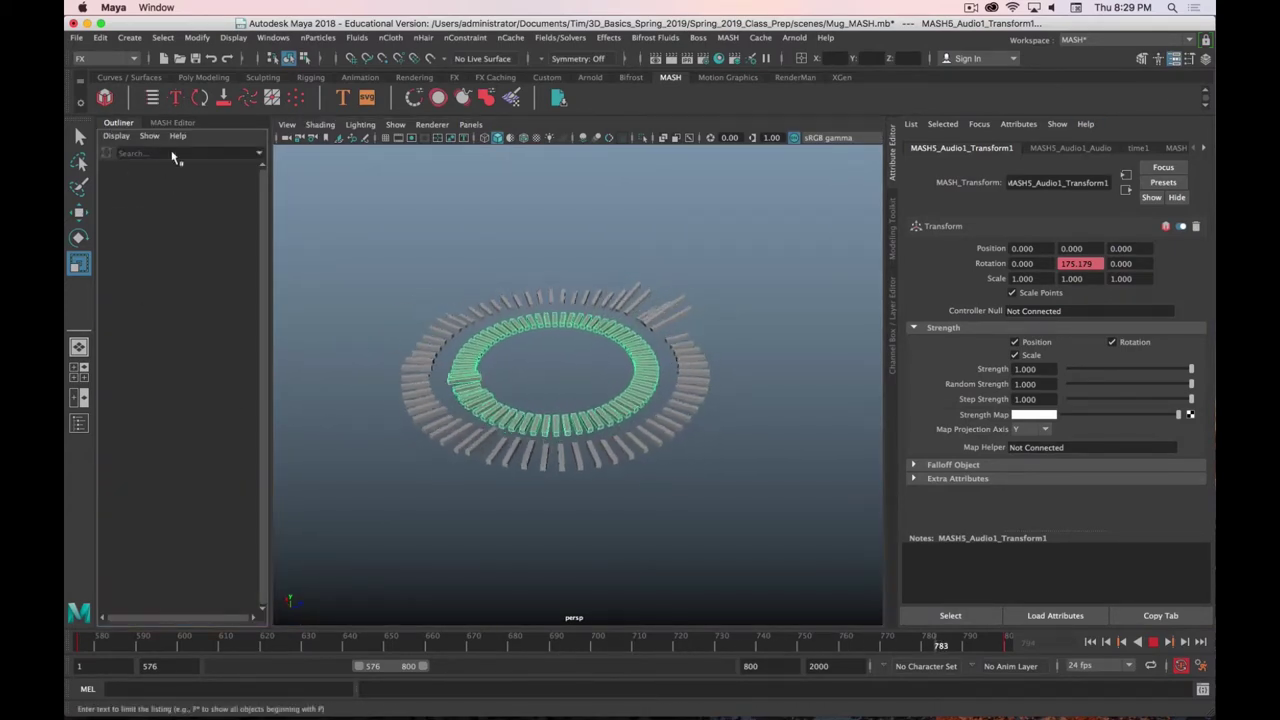
pyautogui.click(737, 534)
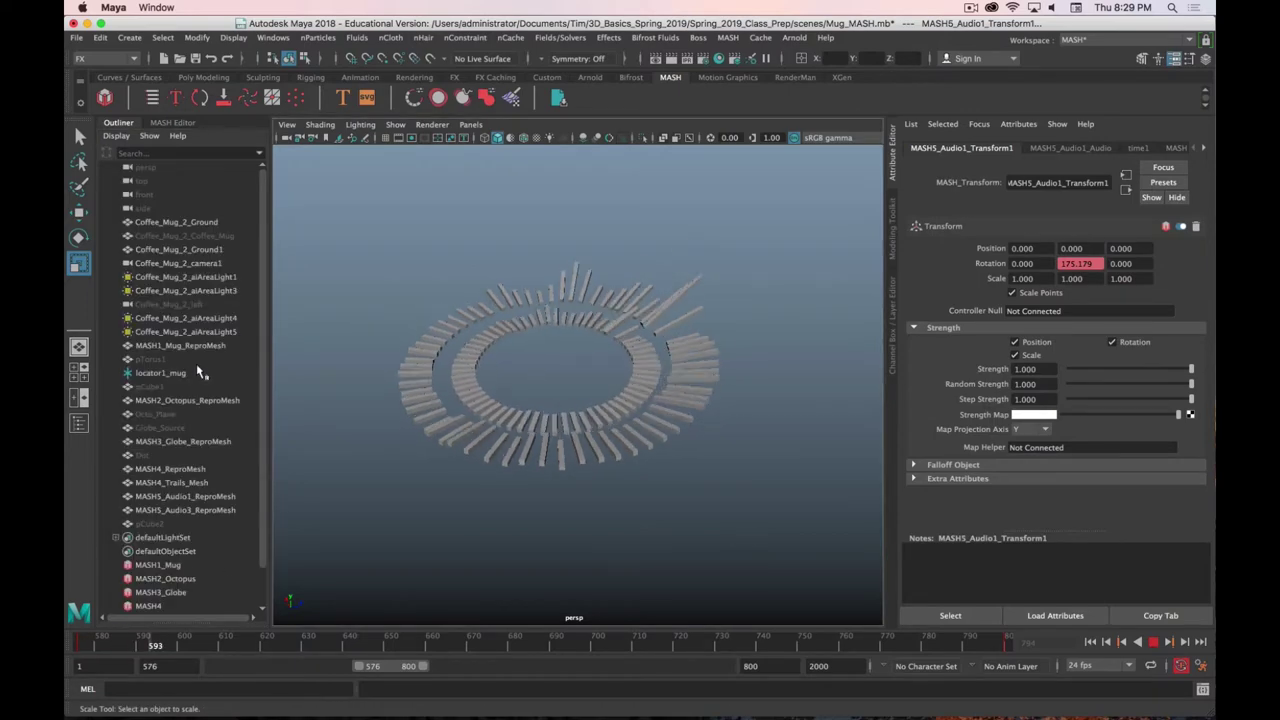
pyautogui.scroll(-2, 168, 590)
pyautogui.click(165, 578)
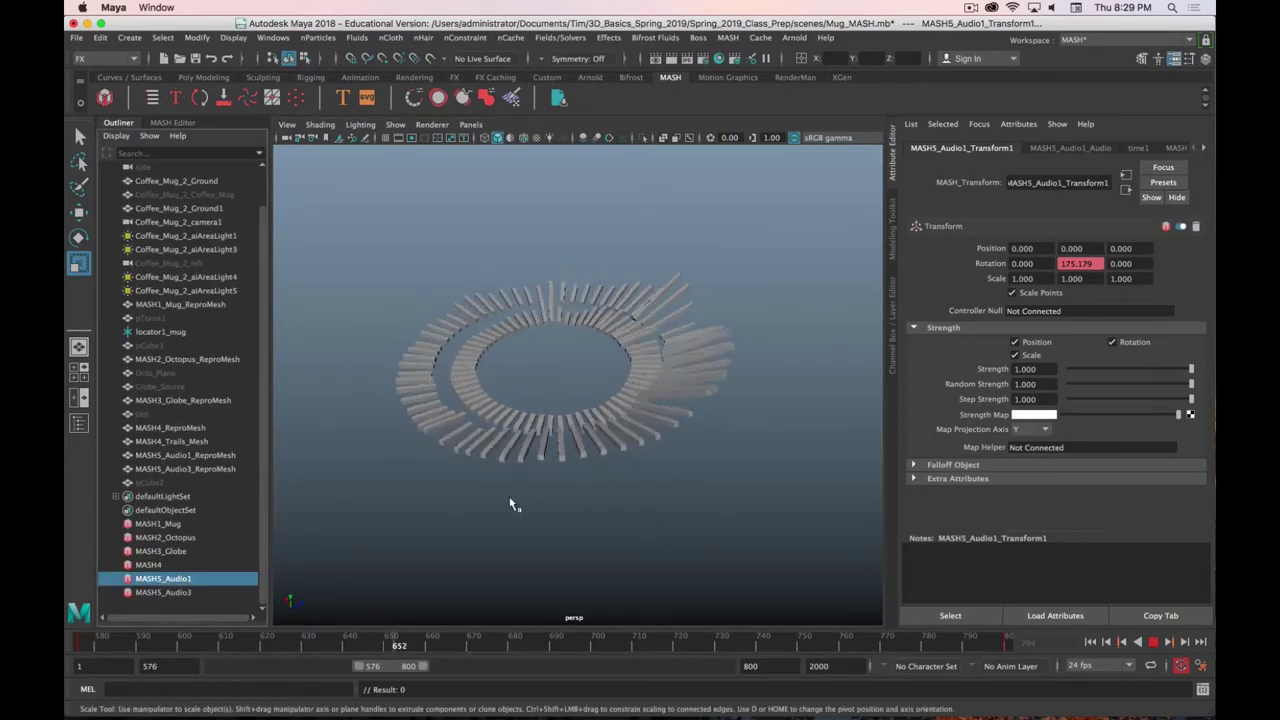
pyautogui.click(1174, 148)
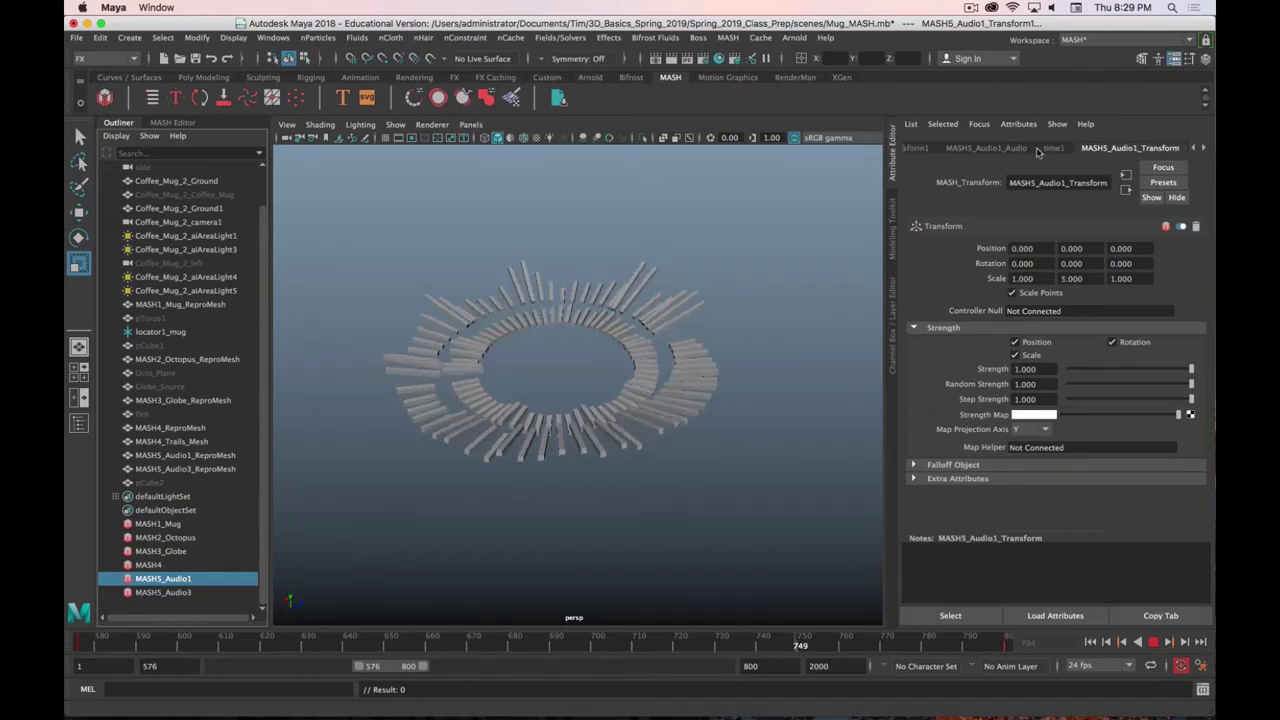
pyautogui.click(1203, 148)
pyautogui.click(1203, 148)
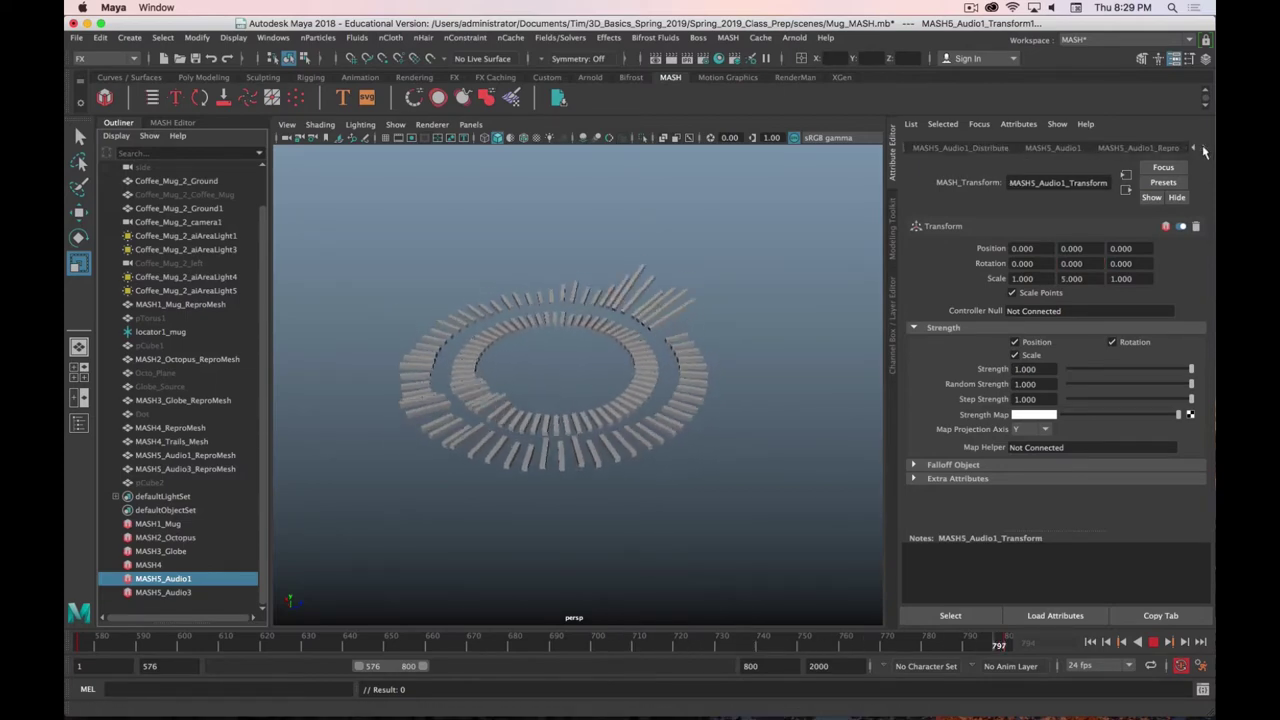
pyautogui.click(1045, 149)
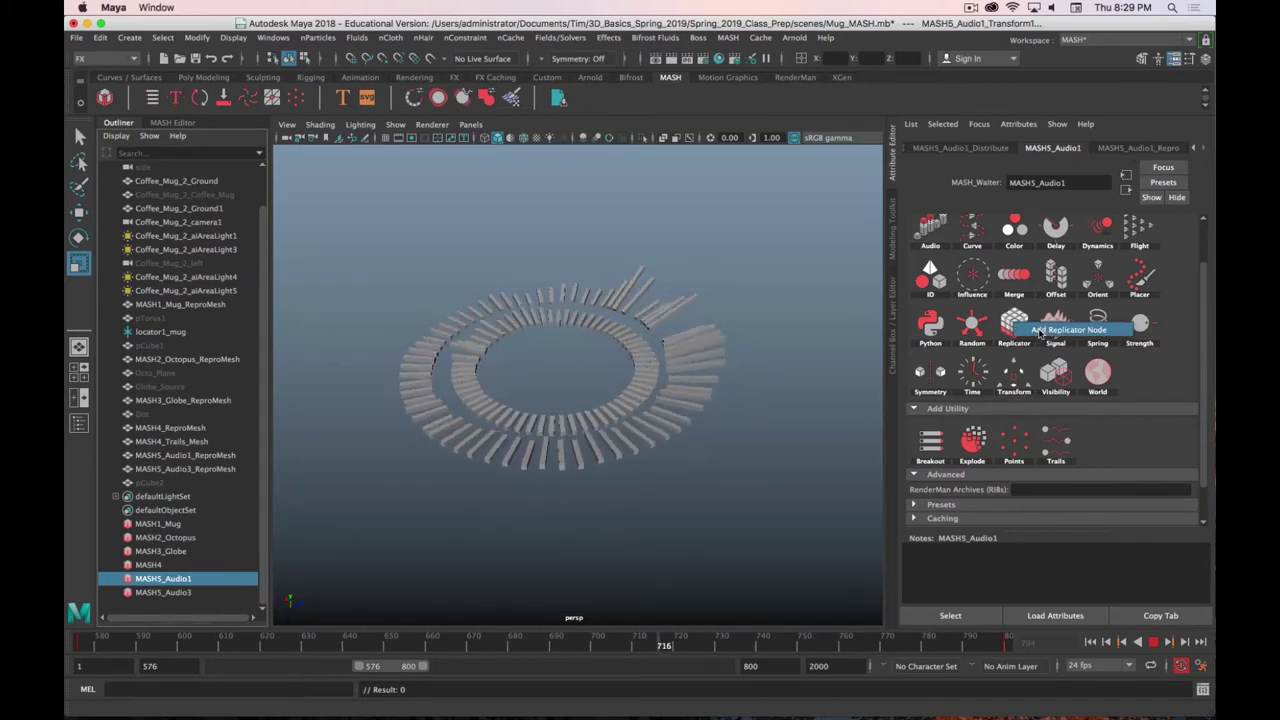
# Add a Replicator node to MASH5_Audio1 and show the MASH Editor's network list
pyautogui.click(1041, 333)
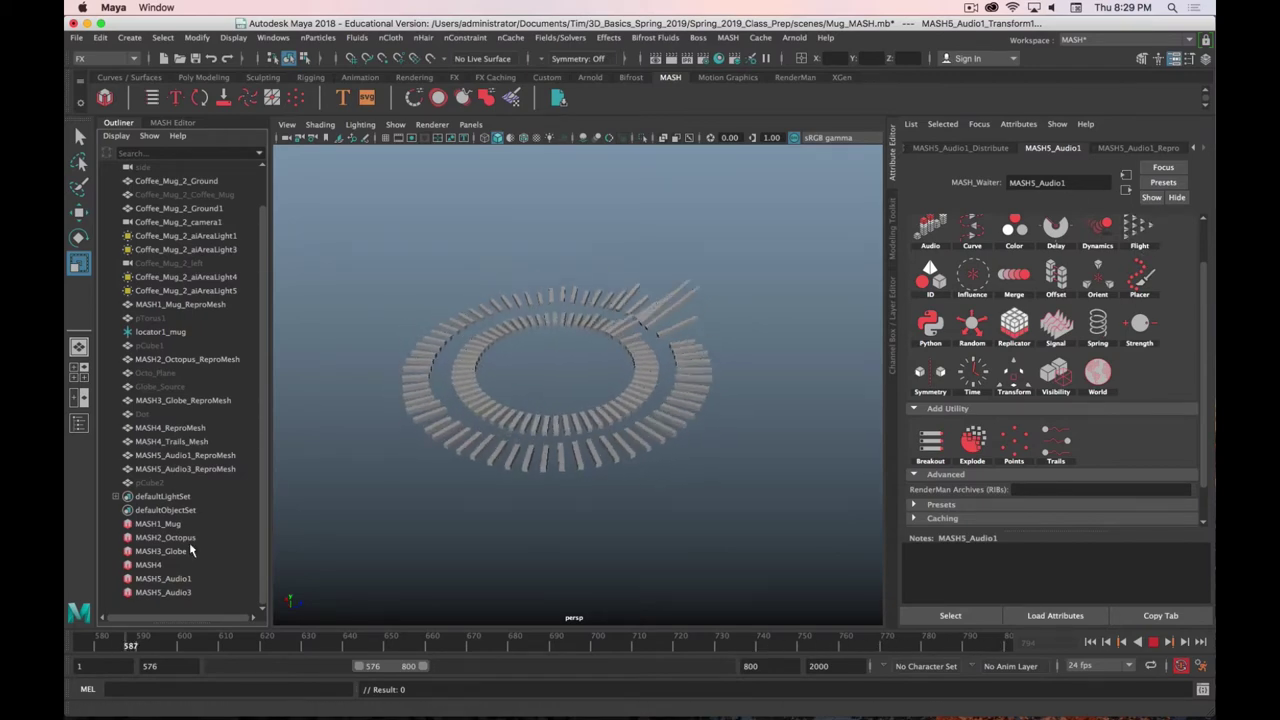
pyautogui.click(178, 122)
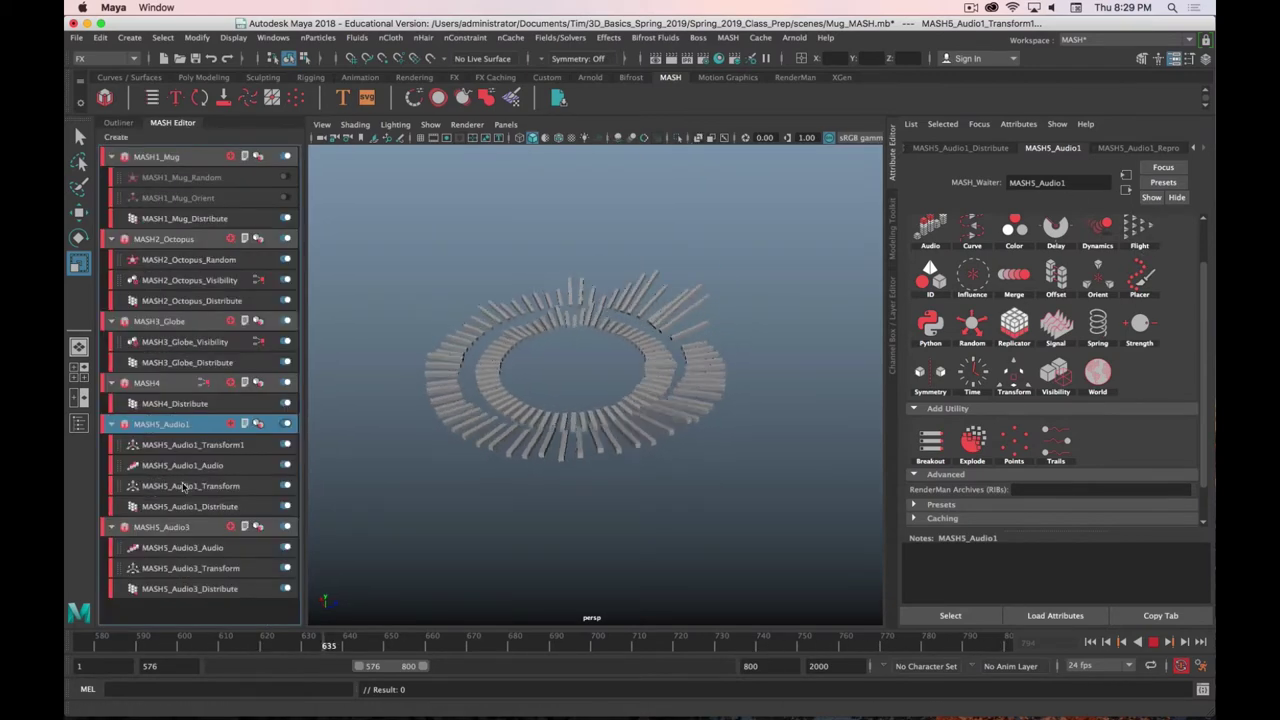
pyautogui.click(1153, 642)
pyautogui.click(1014, 322)
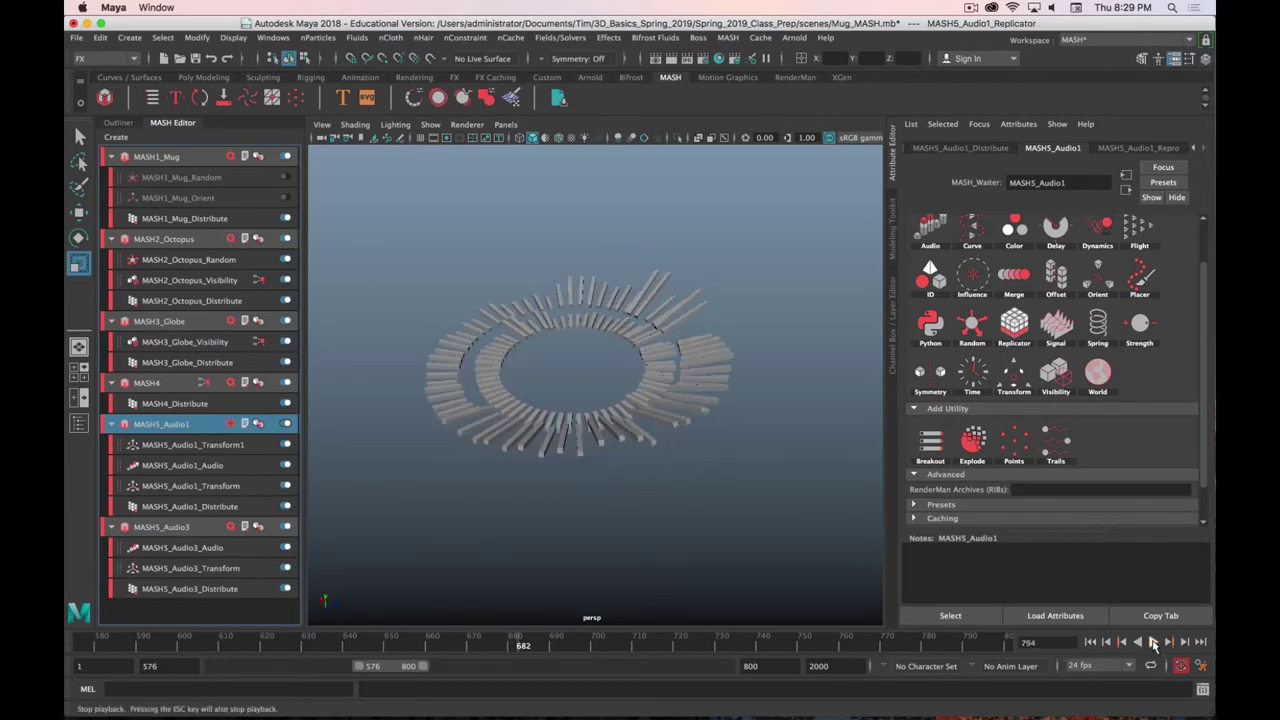
# Add a second Replicator to MASH5_Audio1 and enter 010 in its offset position field
pyautogui.click(182, 426)
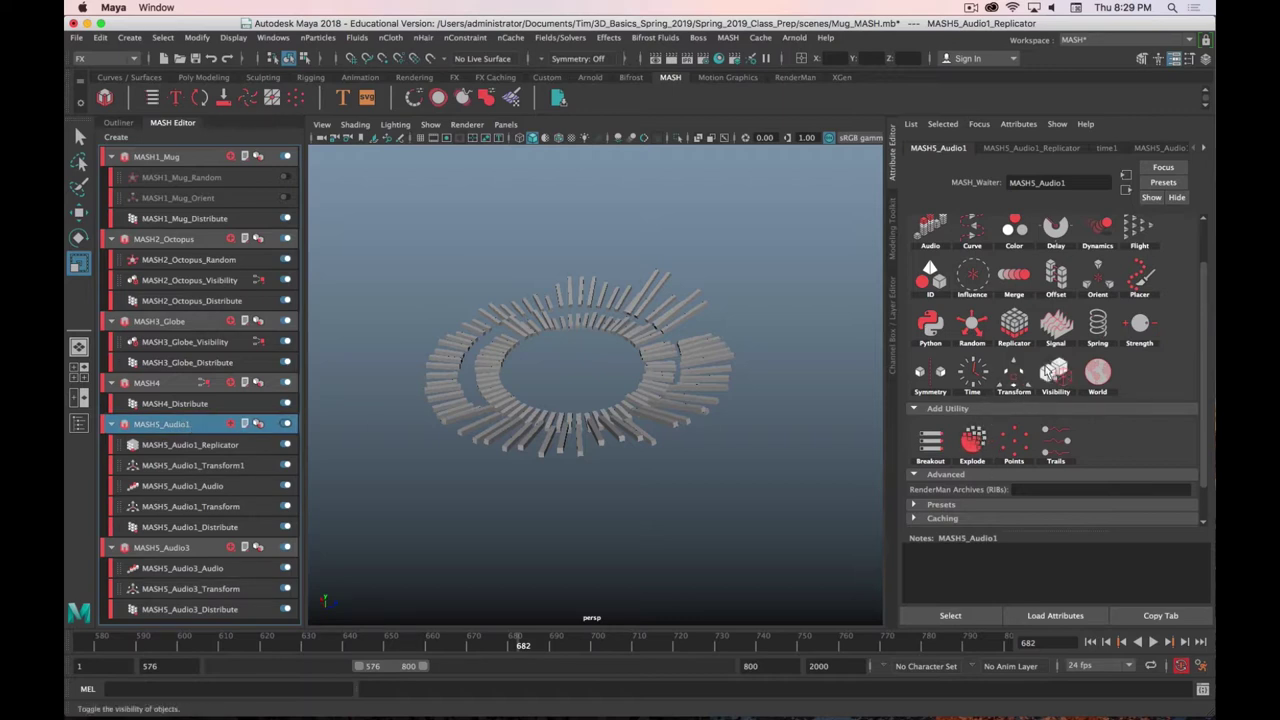
pyautogui.click(1014, 325)
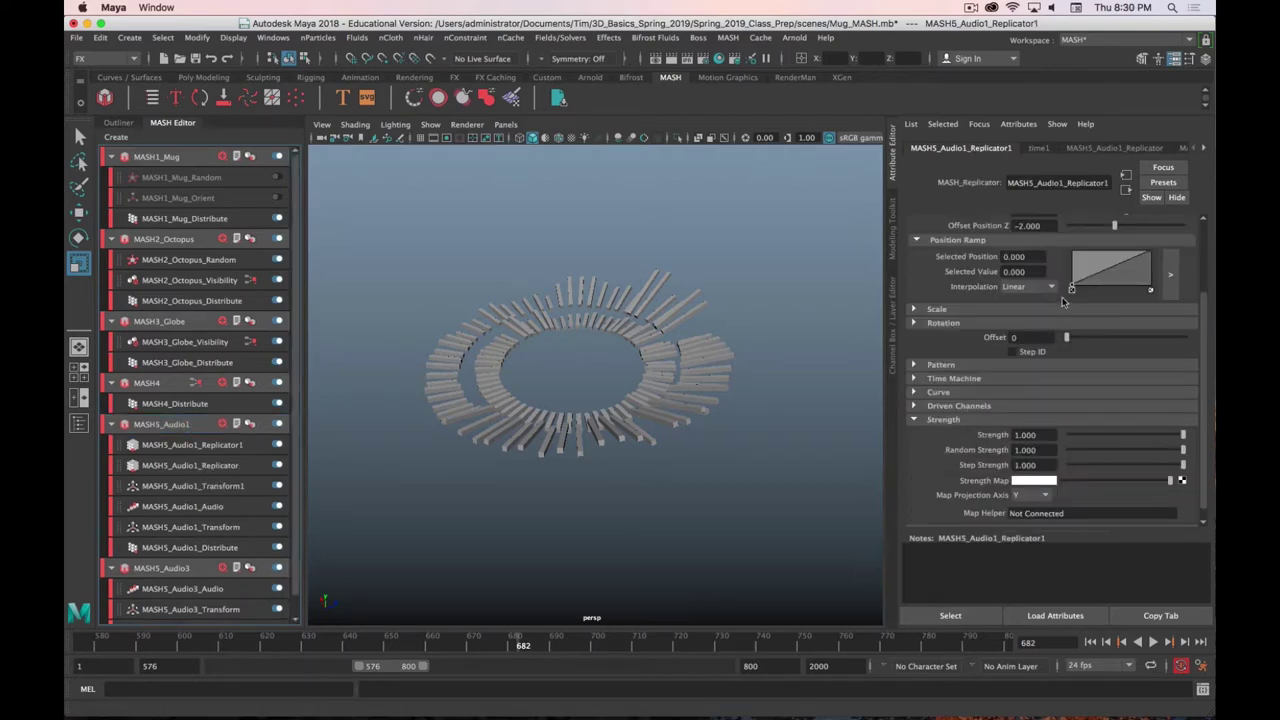
pyautogui.scroll(3, 1024, 325)
pyautogui.scroll(5, 577, 403)
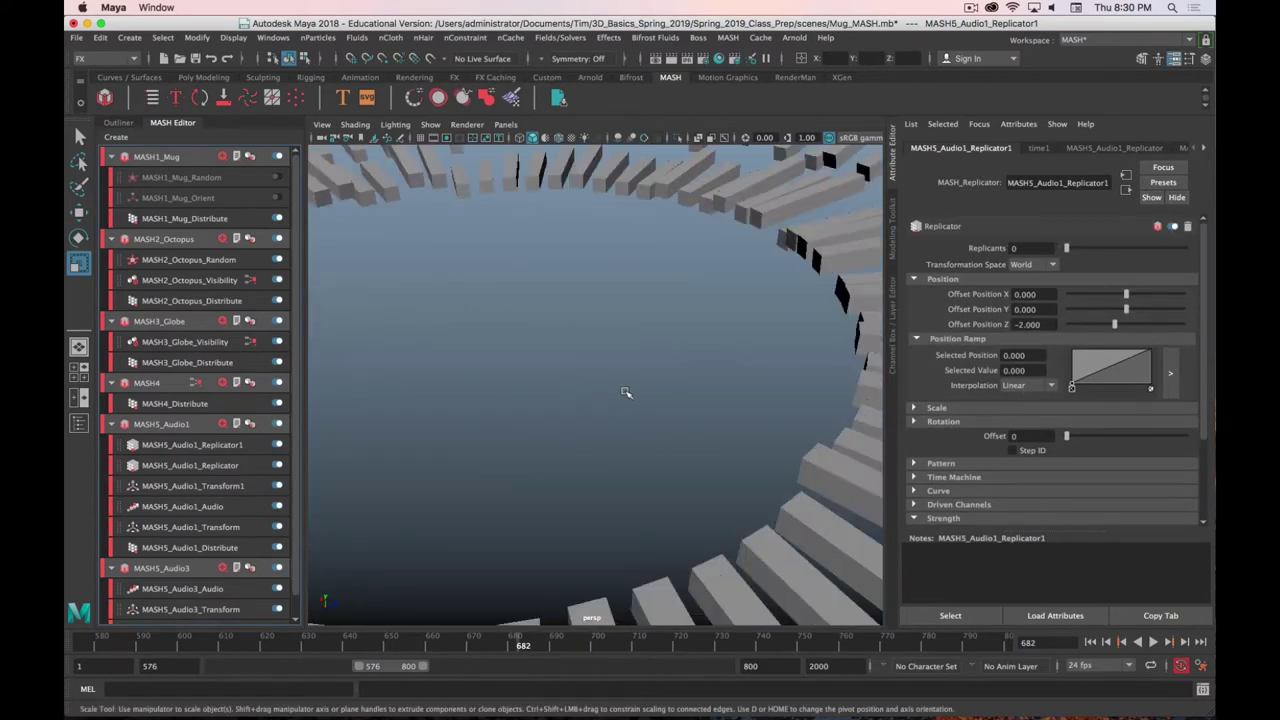
pyautogui.scroll(-4, 655, 392)
pyautogui.doubleClick(1035, 324)
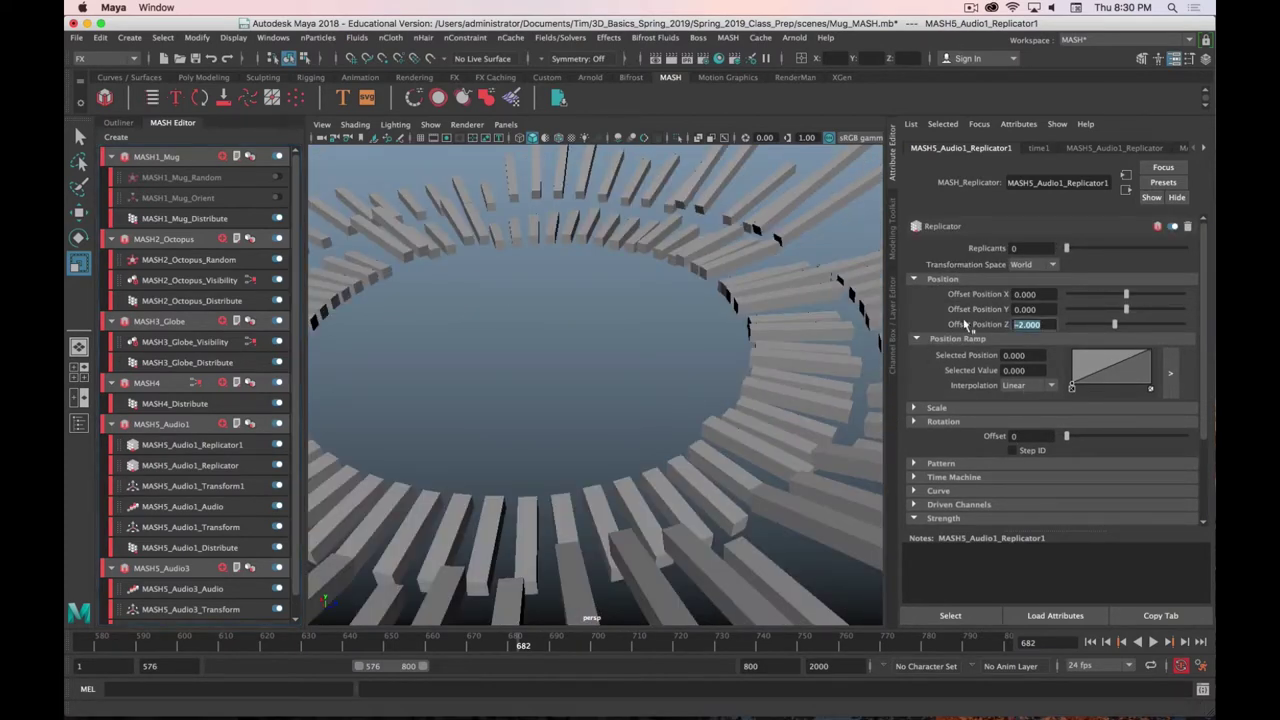
pyautogui.write('0')
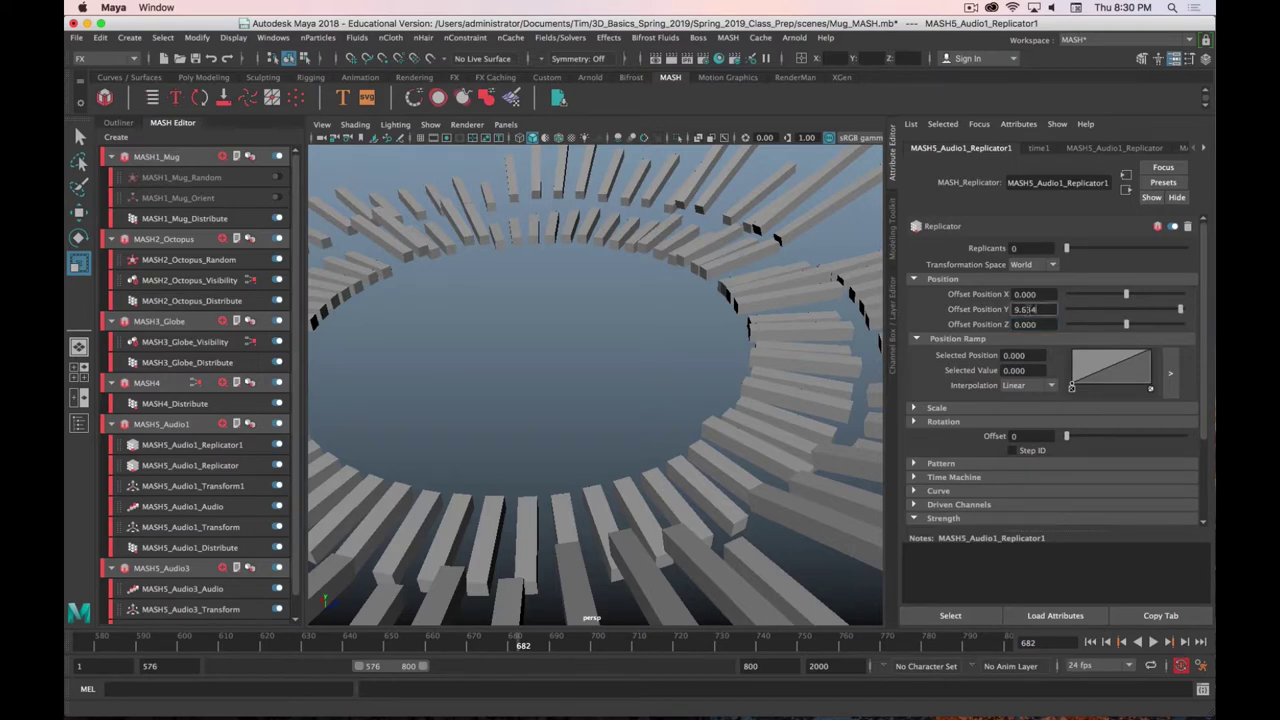
pyautogui.write('10')
pyautogui.press('Return')
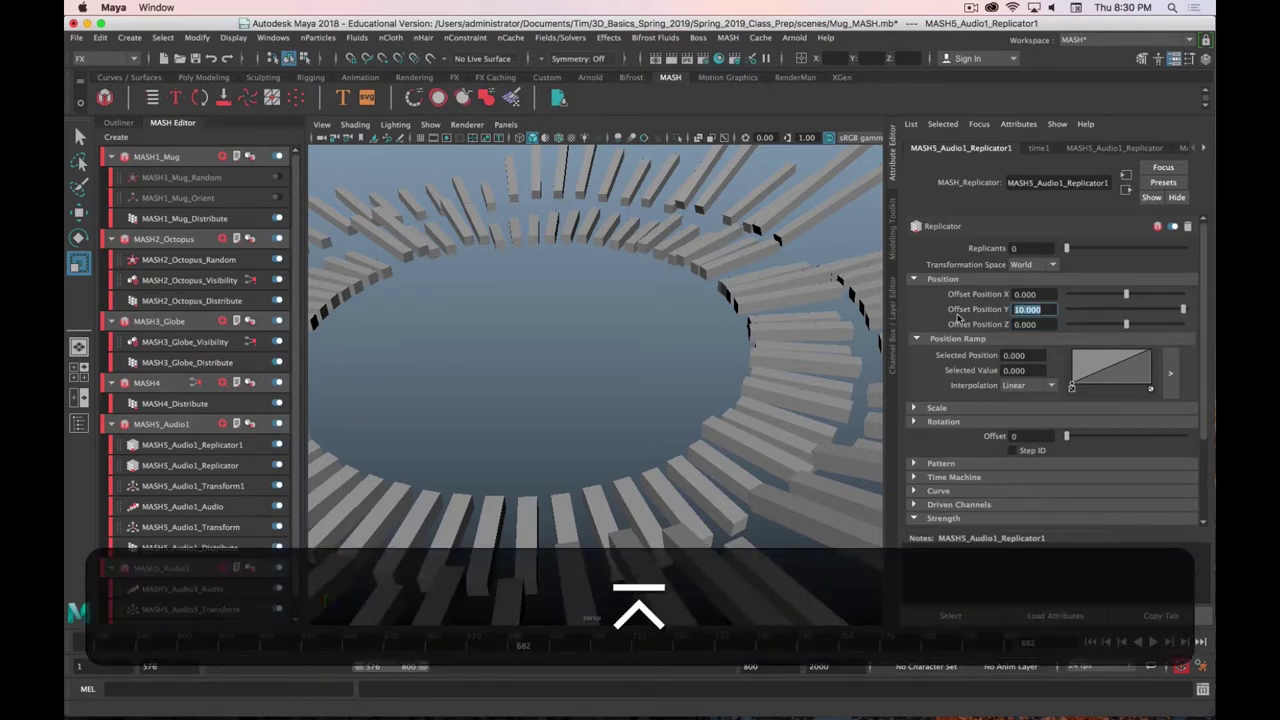
pyautogui.press('Return')
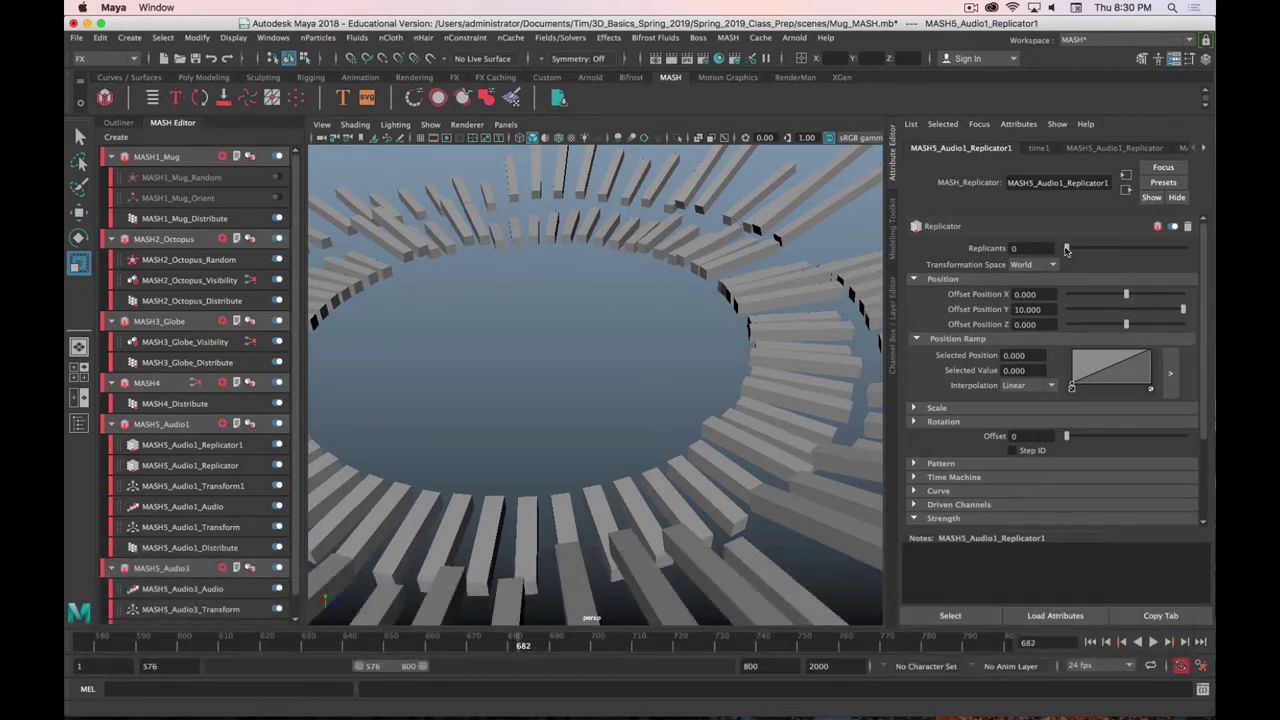
# Set Replicants to 2 and orbit to see the stacked ring copies
pyautogui.moveTo(1066, 250); pyautogui.dragTo(1068, 250)
pyautogui.keyDown('alt'); pyautogui.scroll(-5, 674, 354); pyautogui.keyUp('alt')
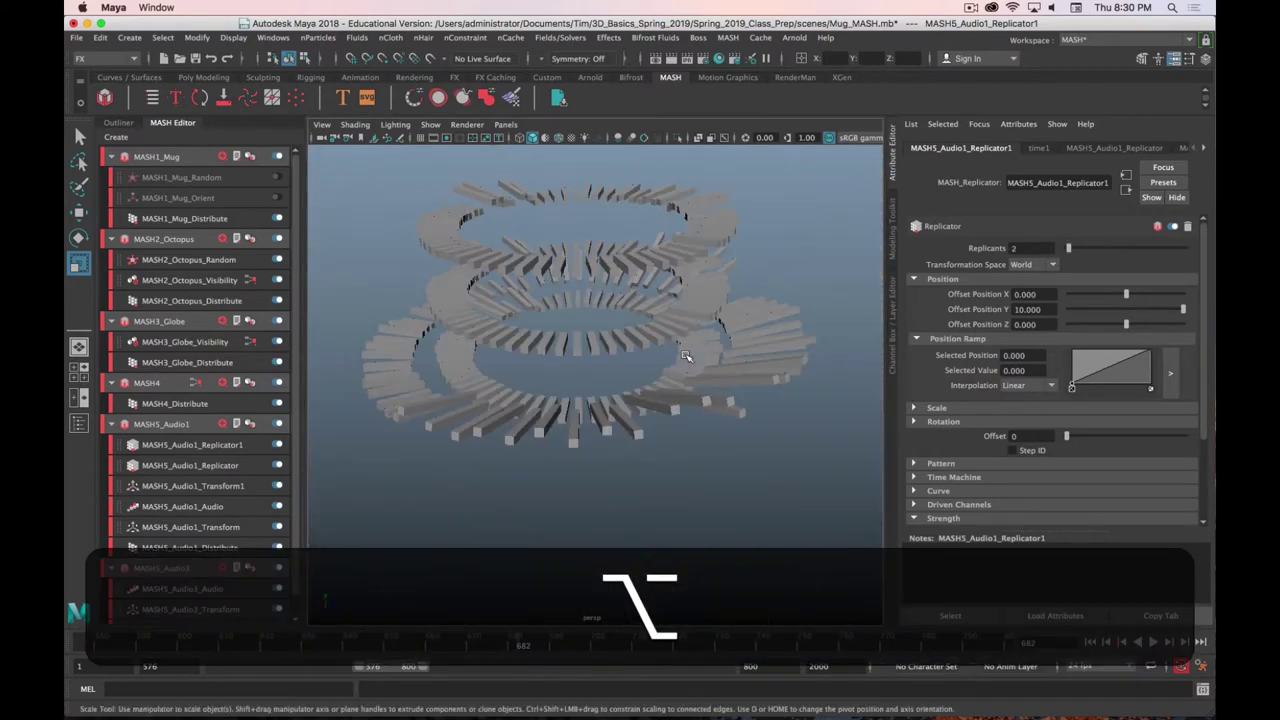
pyautogui.keyDown('alt'); pyautogui.moveTo(675, 355); pyautogui.dragTo(907, 285); pyautogui.keyUp('alt')
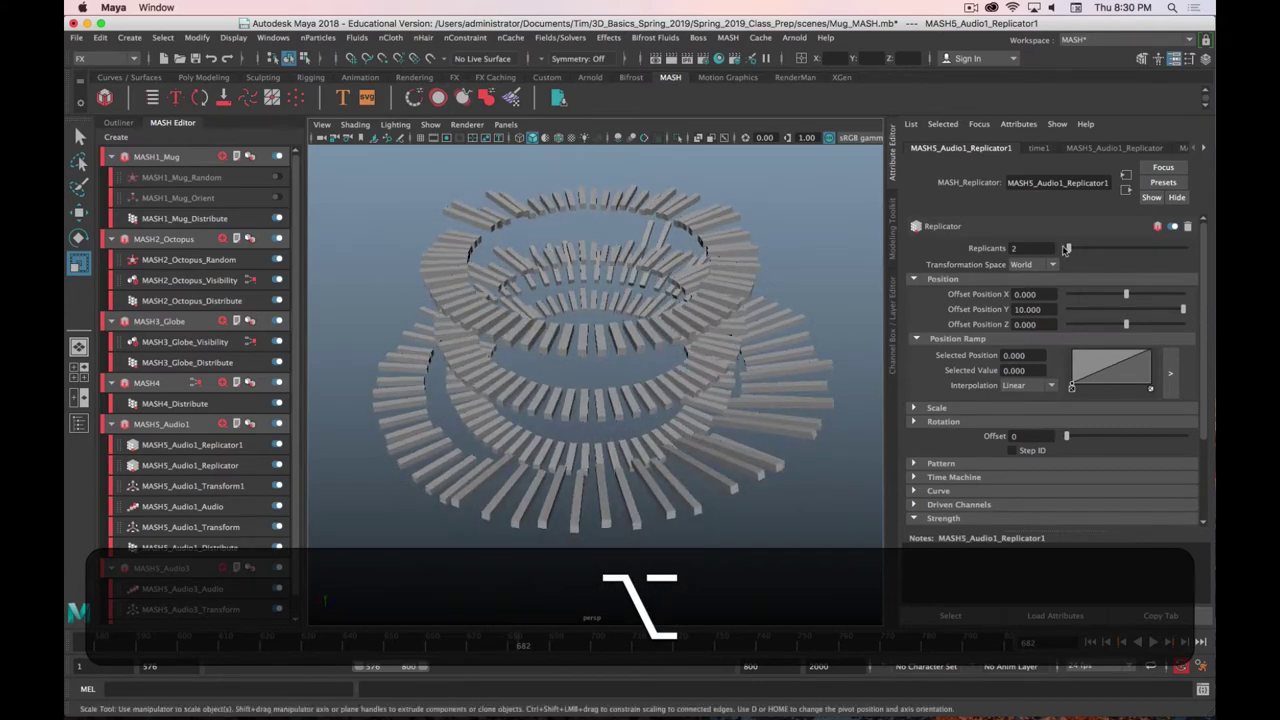
pyautogui.moveTo(1069, 249); pyautogui.dragTo(1068, 250)
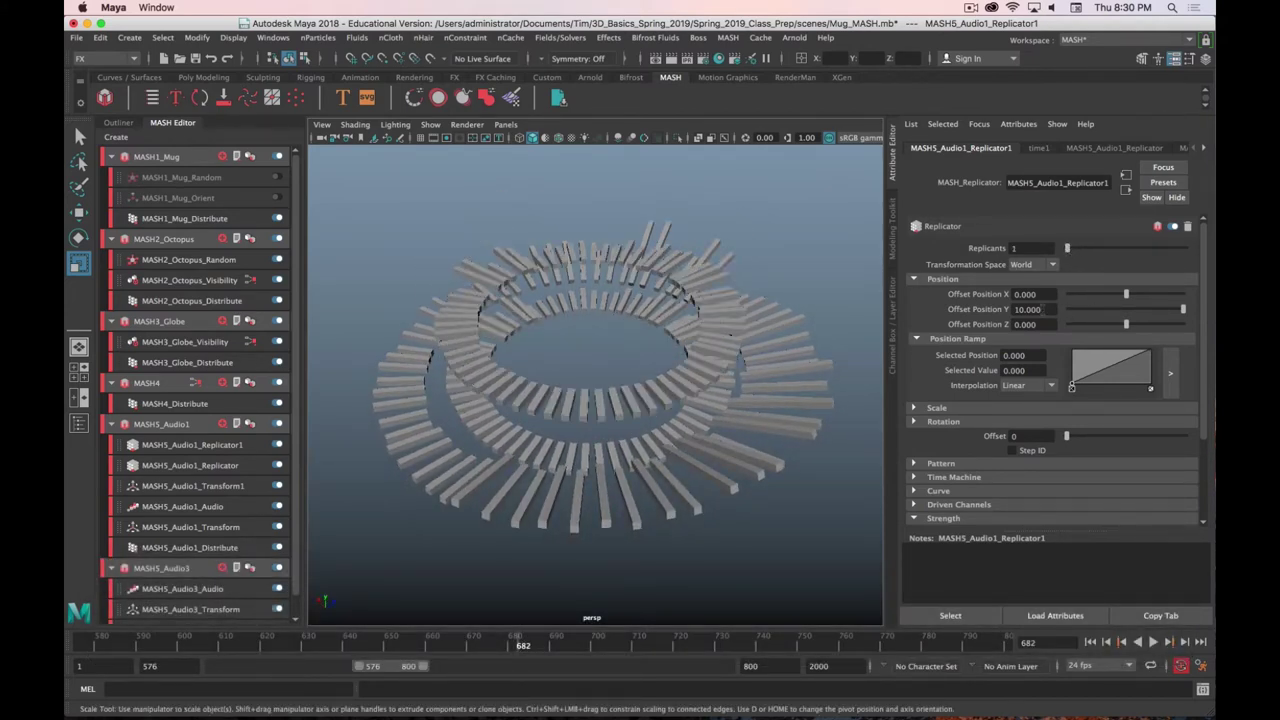
pyautogui.write('2')
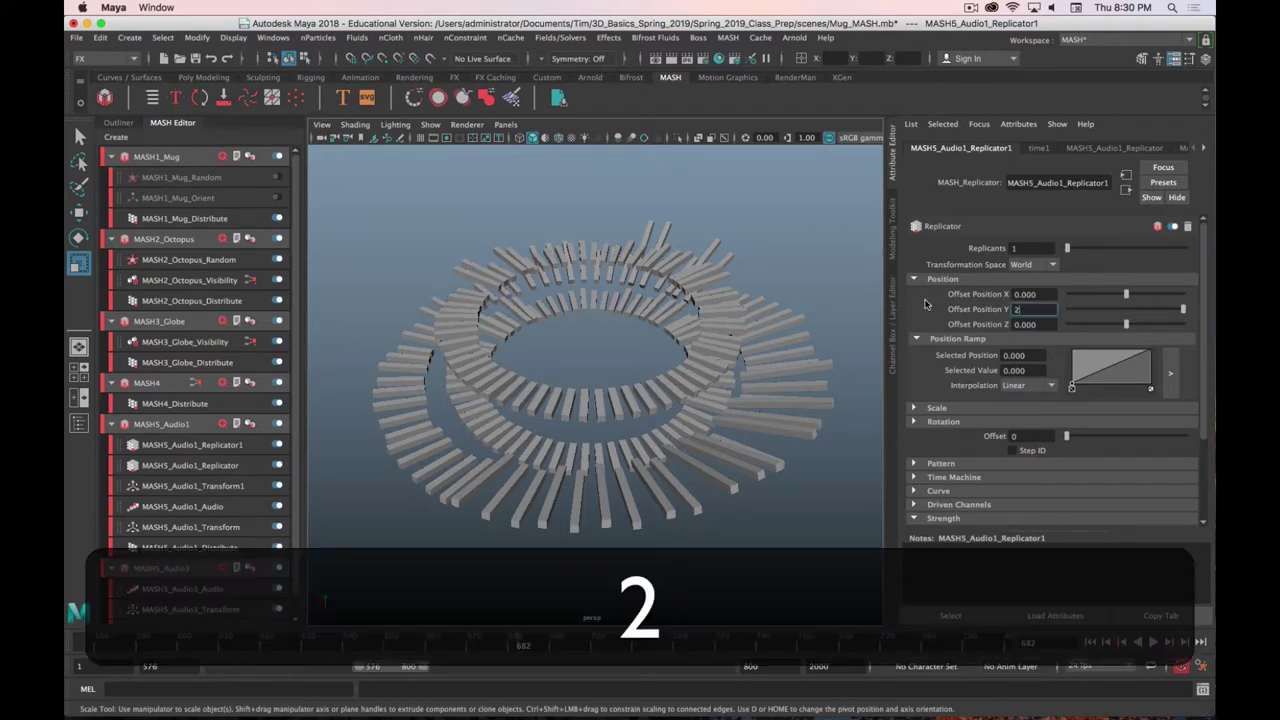
pyautogui.press('Return')
pyautogui.moveTo(594, 512)
pyautogui.keyDown('alt'); pyautogui.mouseDown()
pyautogui.moveTo(600, 480)
pyautogui.moveTo(600, 491)
pyautogui.mouseUp(); pyautogui.keyUp('alt')
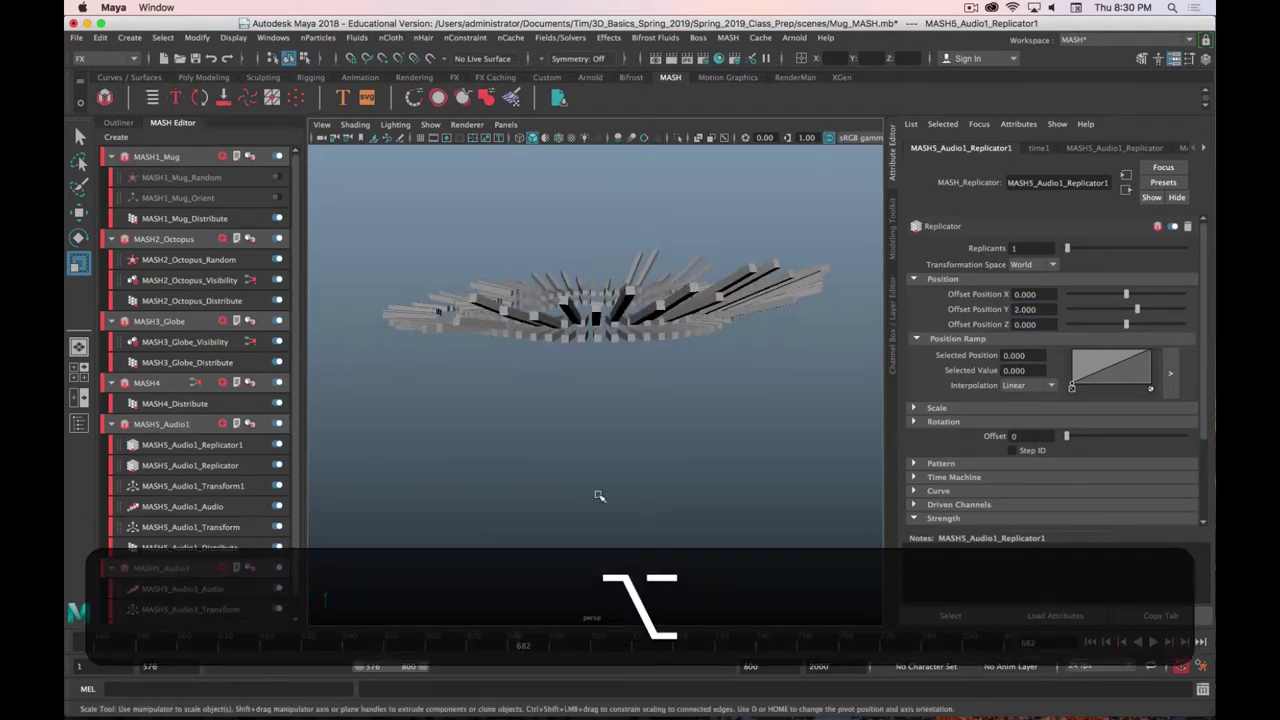
# Set Offset Position Y between the copies to 3 and view the stack from above
pyautogui.click(1044, 308)
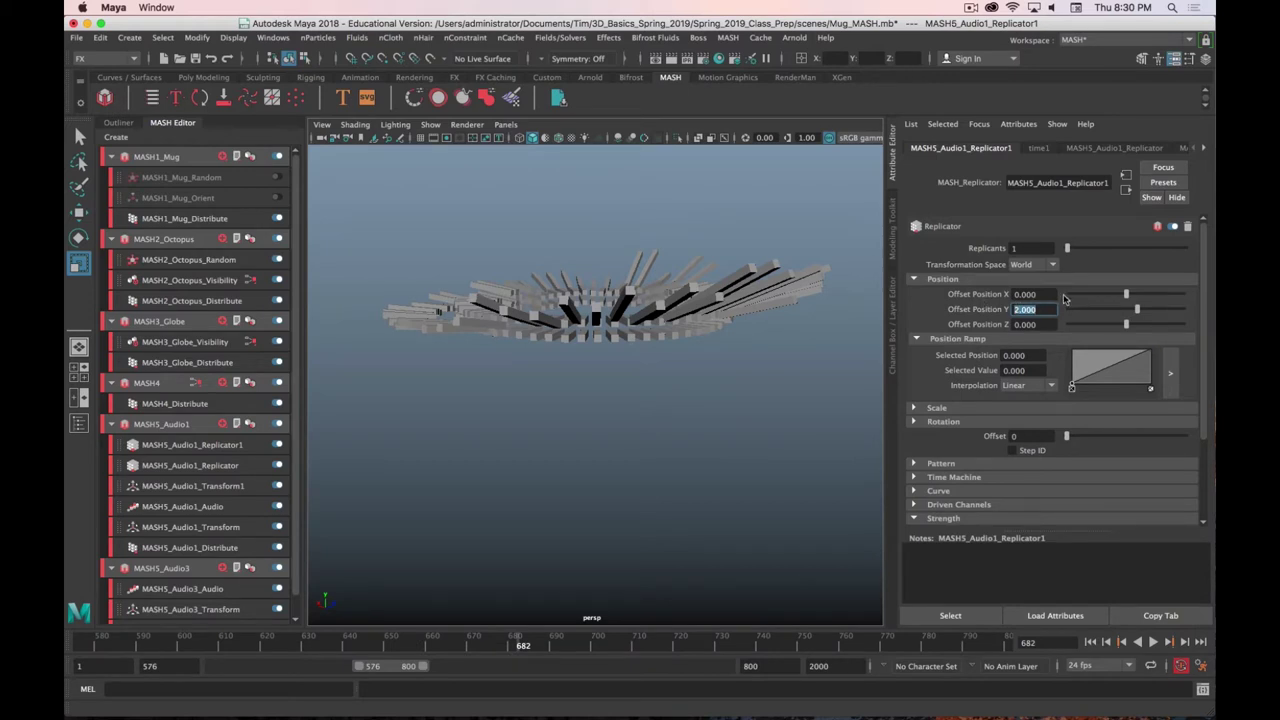
pyautogui.keyDown('ctrl'); pyautogui.moveTo(1064, 298); pyautogui.dragTo(1071, 251); pyautogui.keyUp('ctrl')
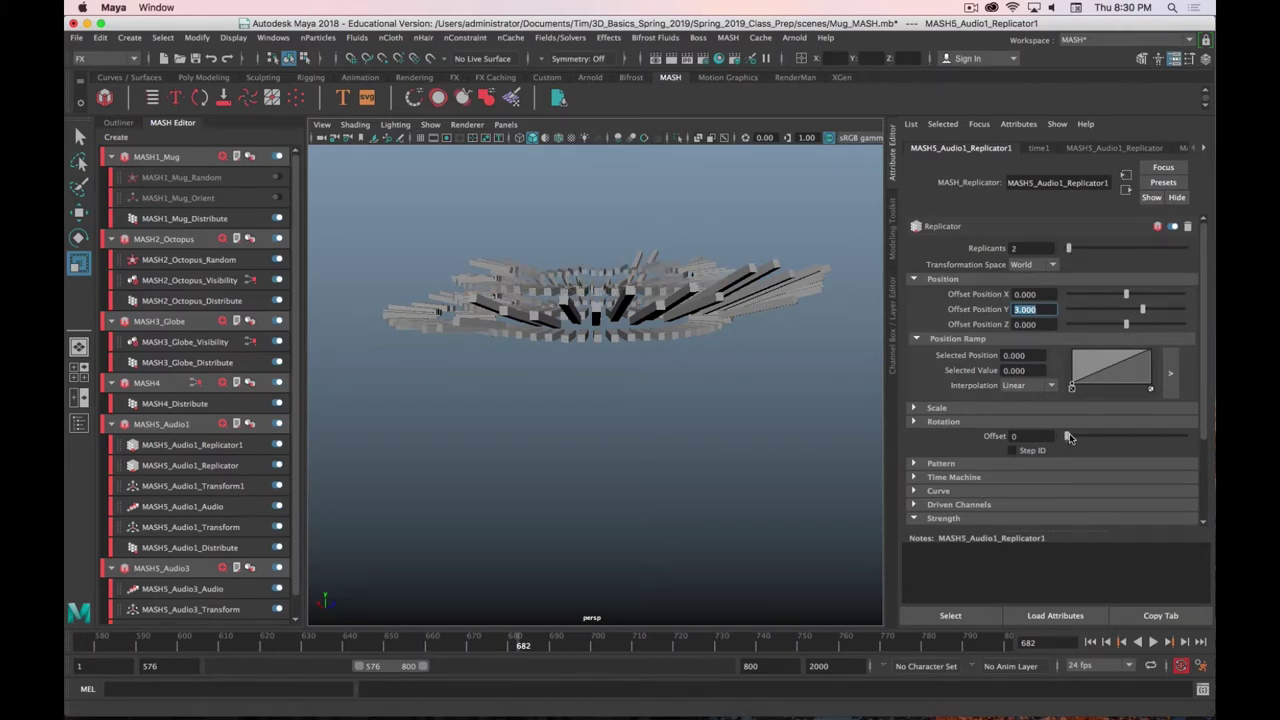
pyautogui.moveTo(1068, 437); pyautogui.dragTo(1066, 441)
pyautogui.keyDown('alt'); pyautogui.moveTo(723, 403); pyautogui.dragTo(656, 424); pyautogui.keyUp('alt')
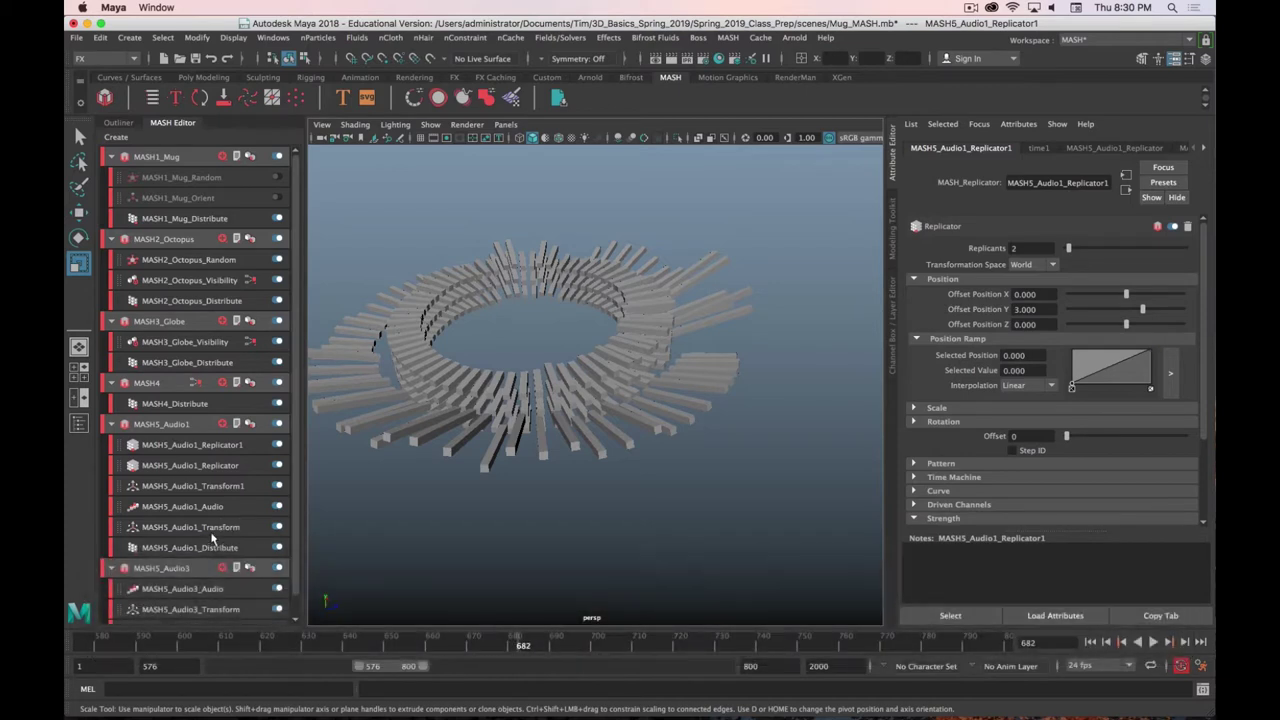
# Change MASH5_Audio1_Transform's Scale Y from 5 to 1 and view the shortened blocks
pyautogui.click(240, 527)
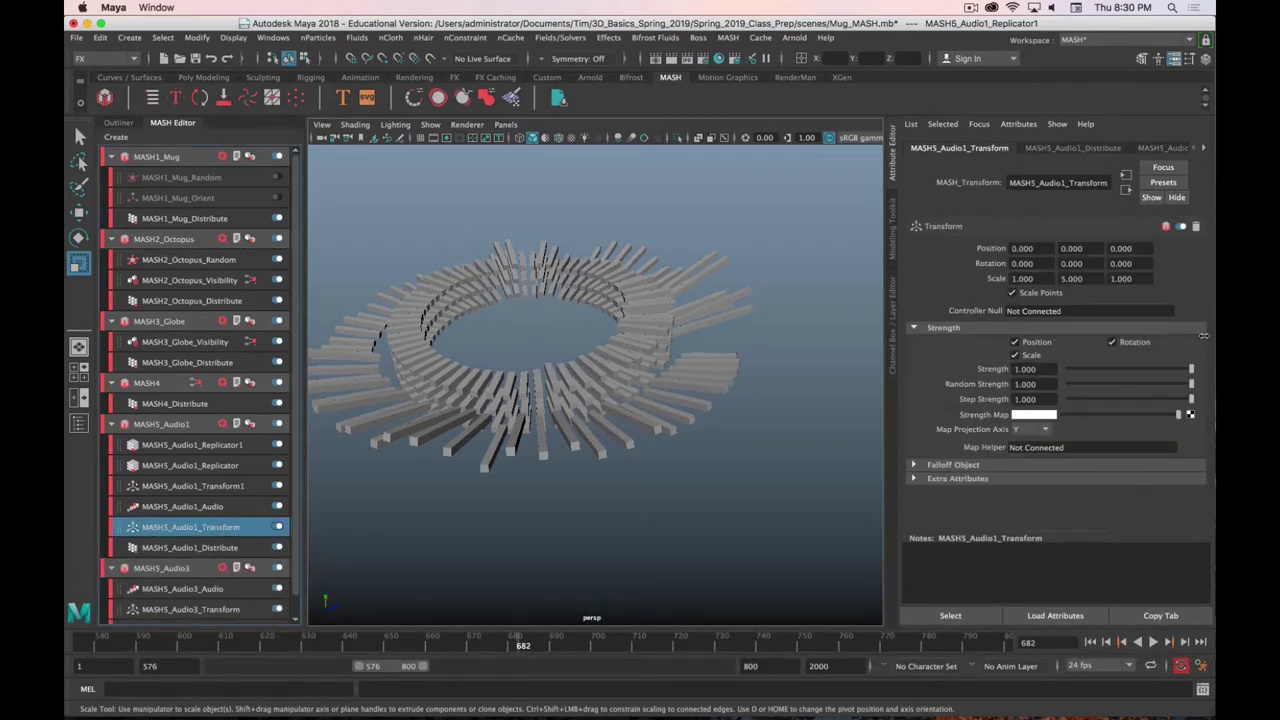
pyautogui.click(1085, 280)
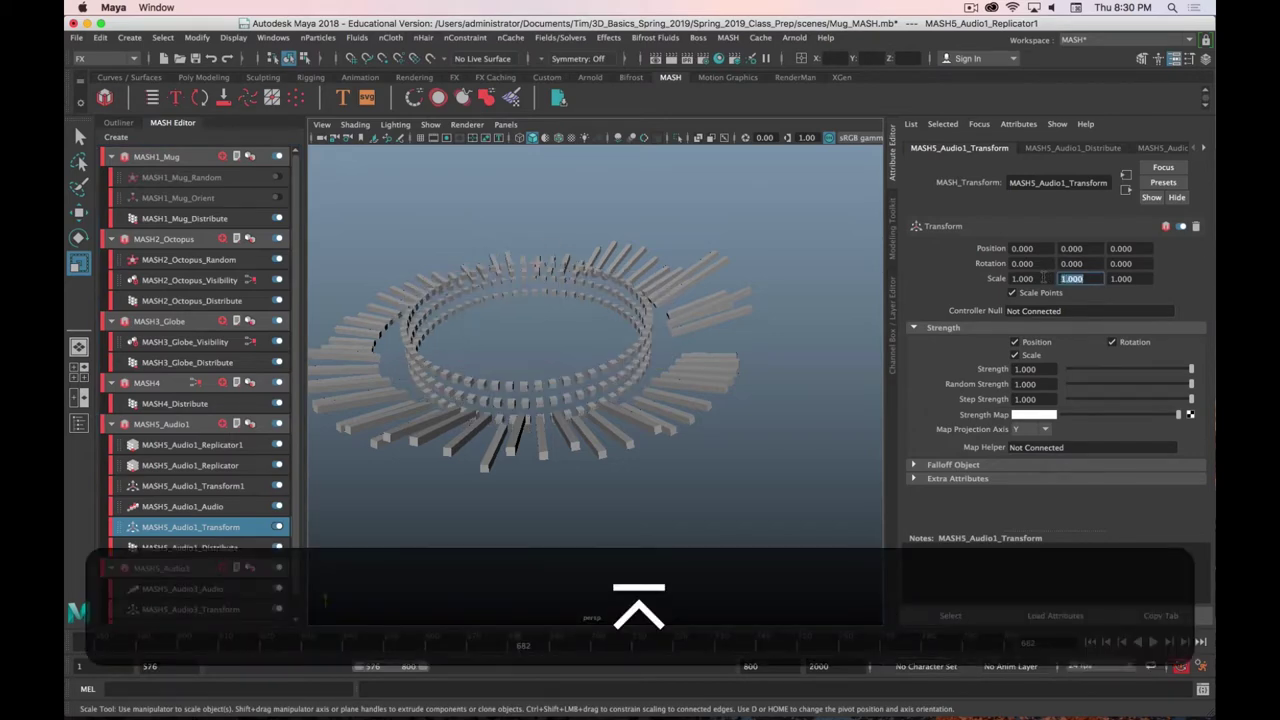
pyautogui.keyDown('alt'); pyautogui.moveTo(670, 440); pyautogui.dragTo(684, 450); pyautogui.keyUp('alt')
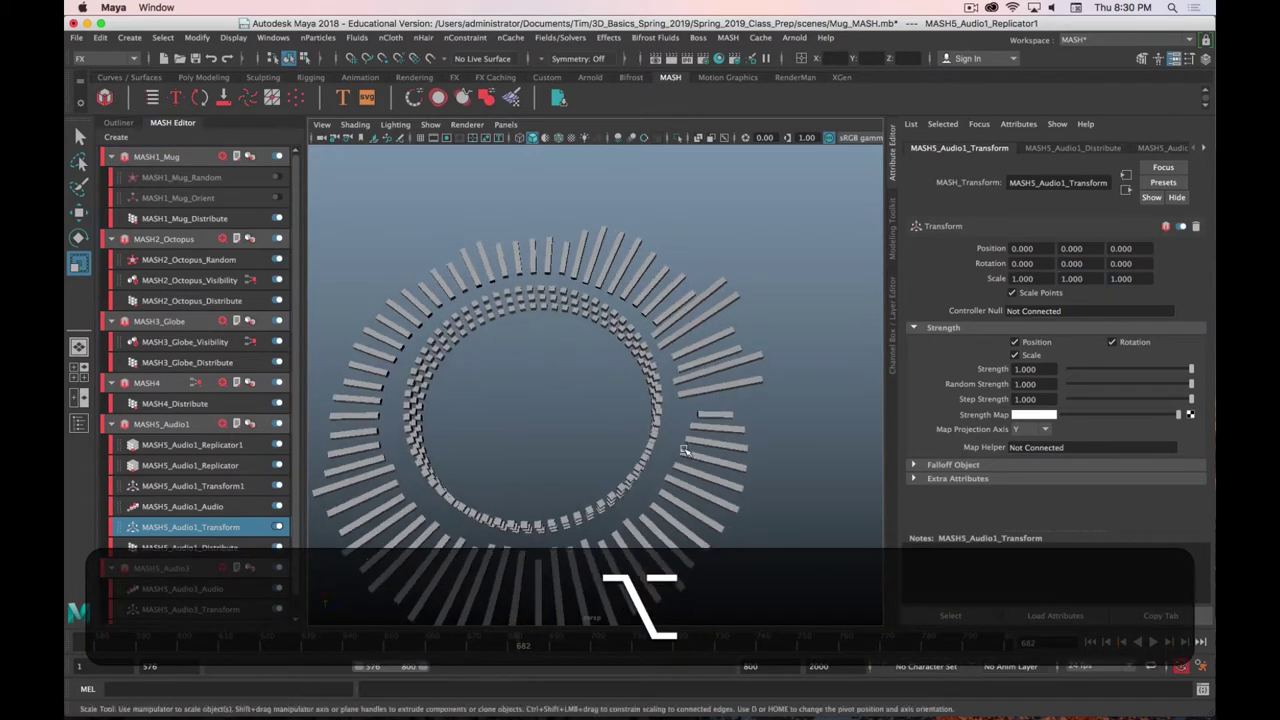
pyautogui.keyDown('alt'); pyautogui.moveTo(700, 495); pyautogui.dragTo(720, 514); pyautogui.keyUp('alt')
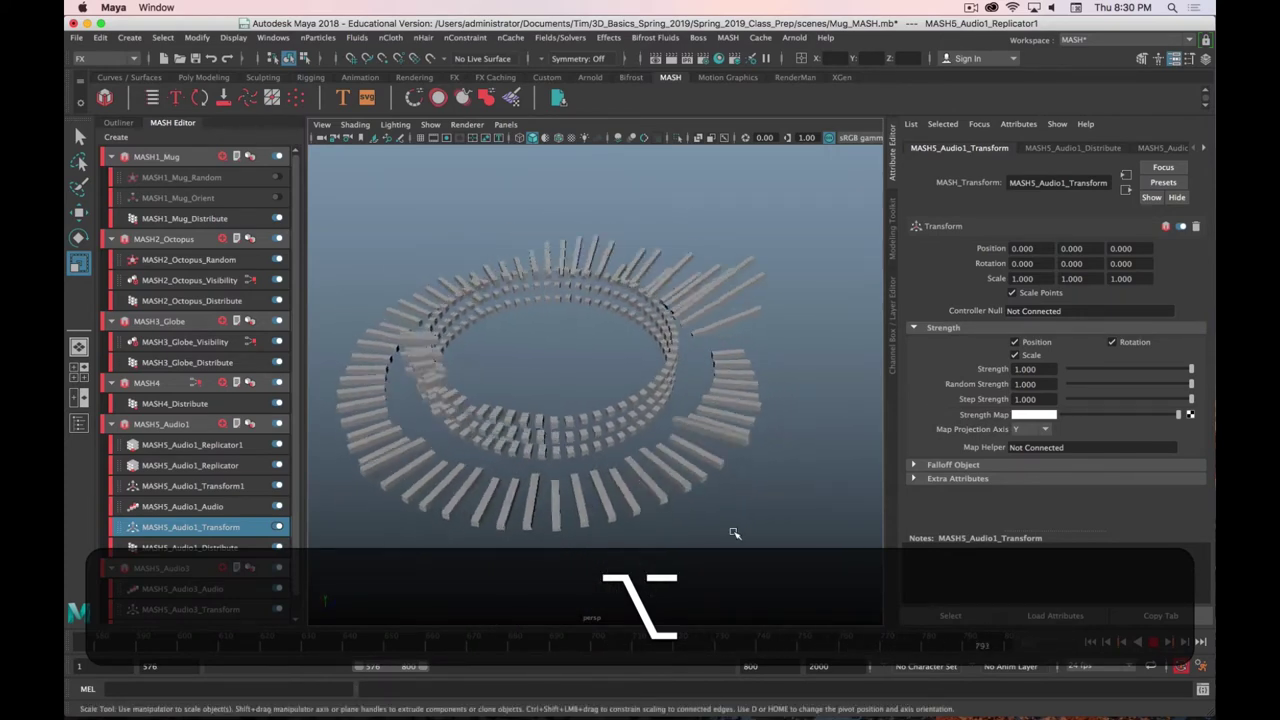
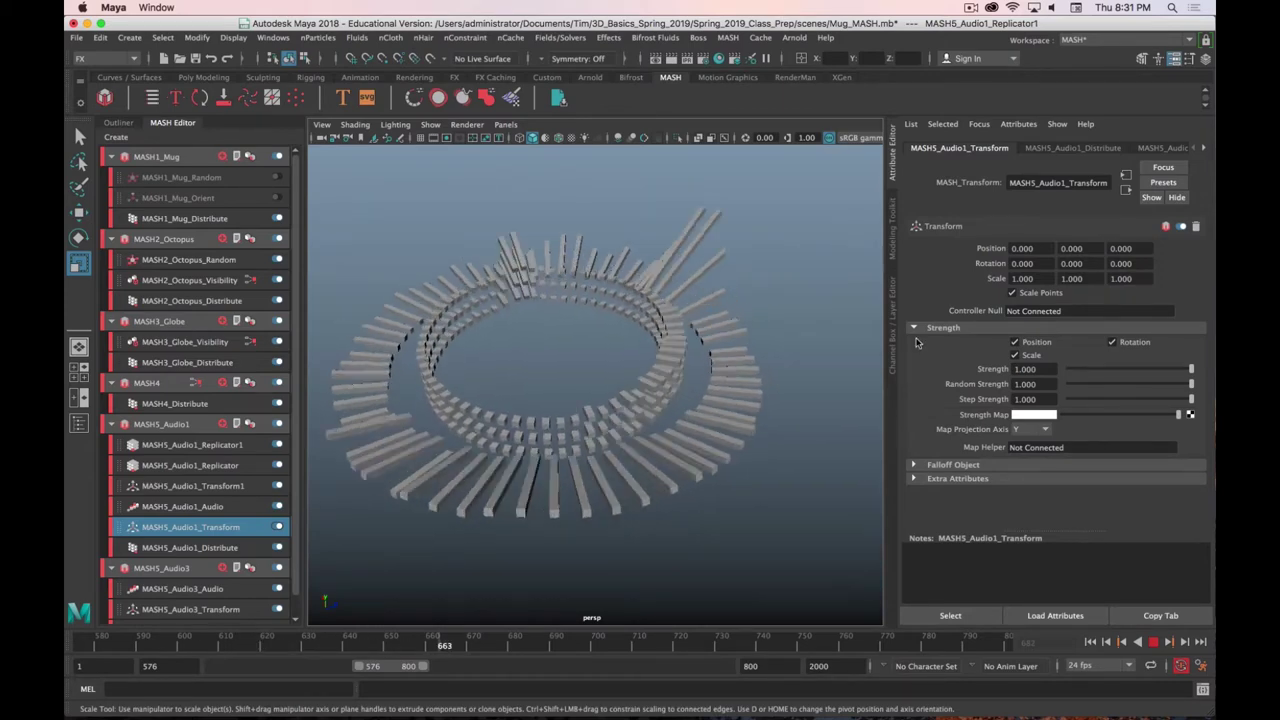
# Stop the ring playback, hide the MASH5 audio ring mesh, and show the Outliner
pyautogui.click(1202, 148)
pyautogui.click(1153, 642)
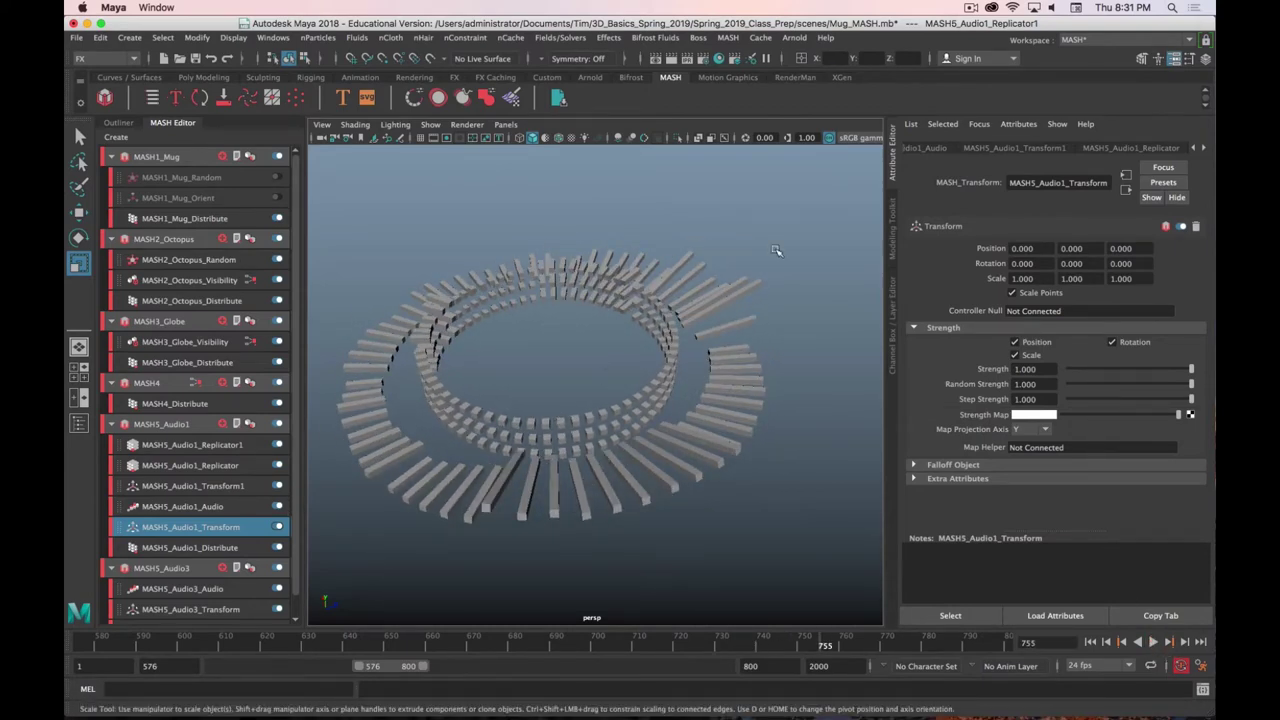
pyautogui.scroll(-3, 775, 250)
pyautogui.moveTo(760, 265); pyautogui.dragTo(407, 500)
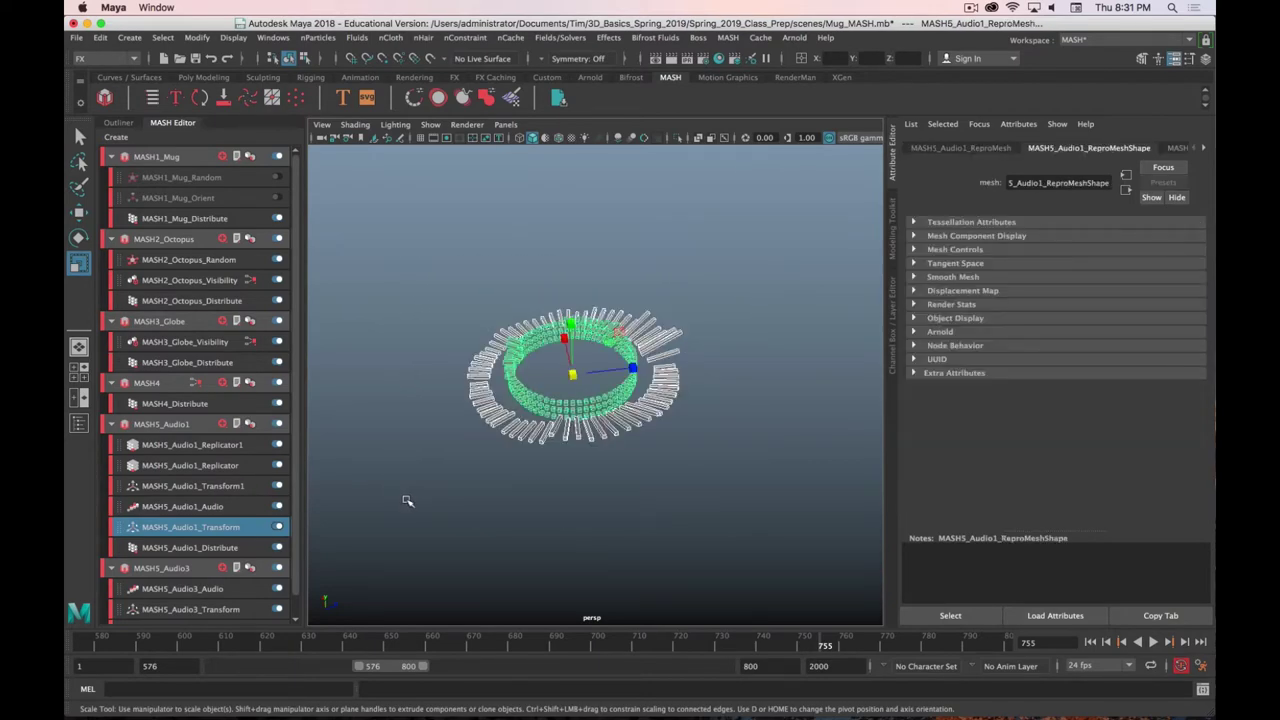
pyautogui.hotkey('ctrl', 'h')
pyautogui.click(723, 486)
pyautogui.click(118, 122)
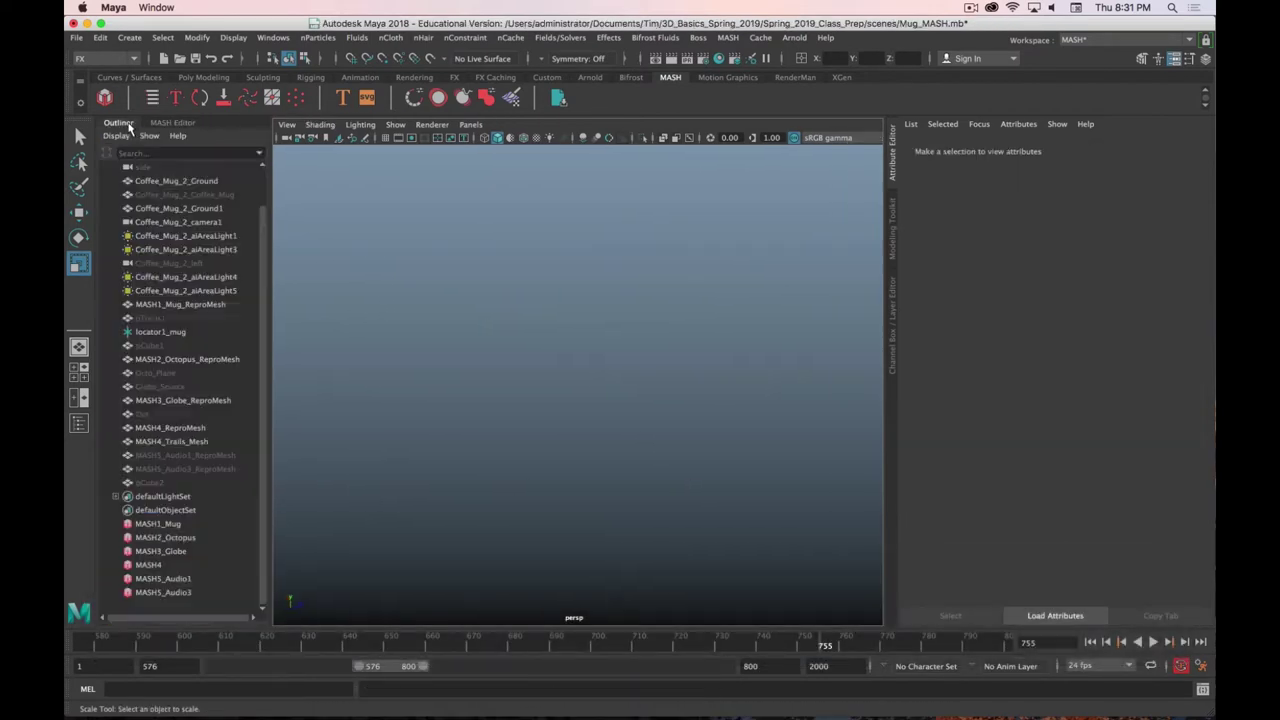
# Select the Globe_Source MASH6 network and set its Distribute Number of Points to 1
pyautogui.click(170, 387)
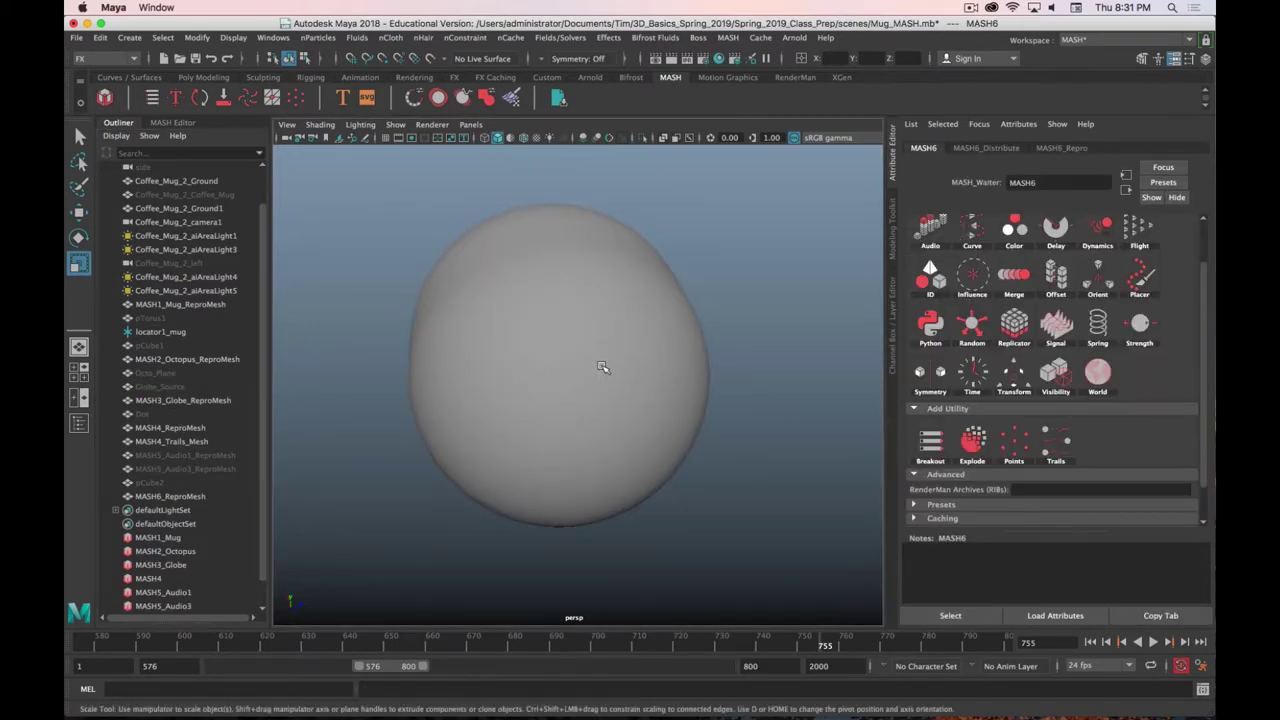
pyautogui.click(600, 371)
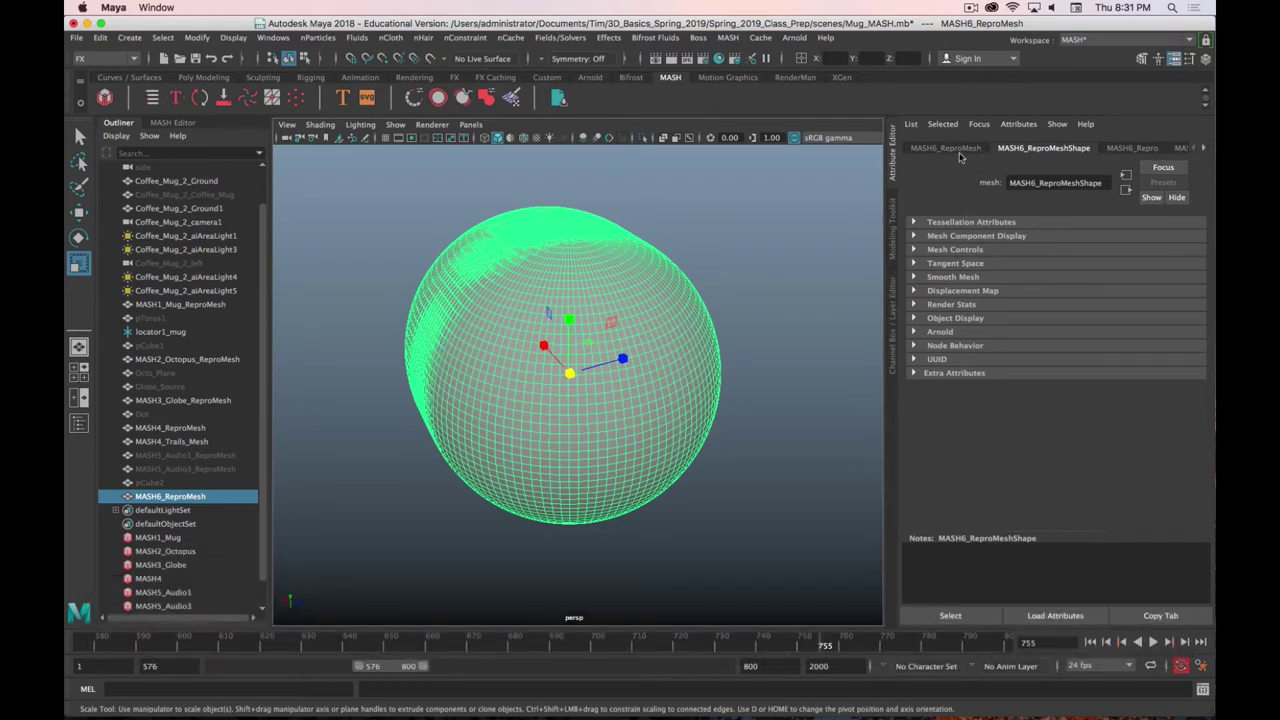
pyautogui.scroll(-2, 186, 566)
pyautogui.click(155, 592)
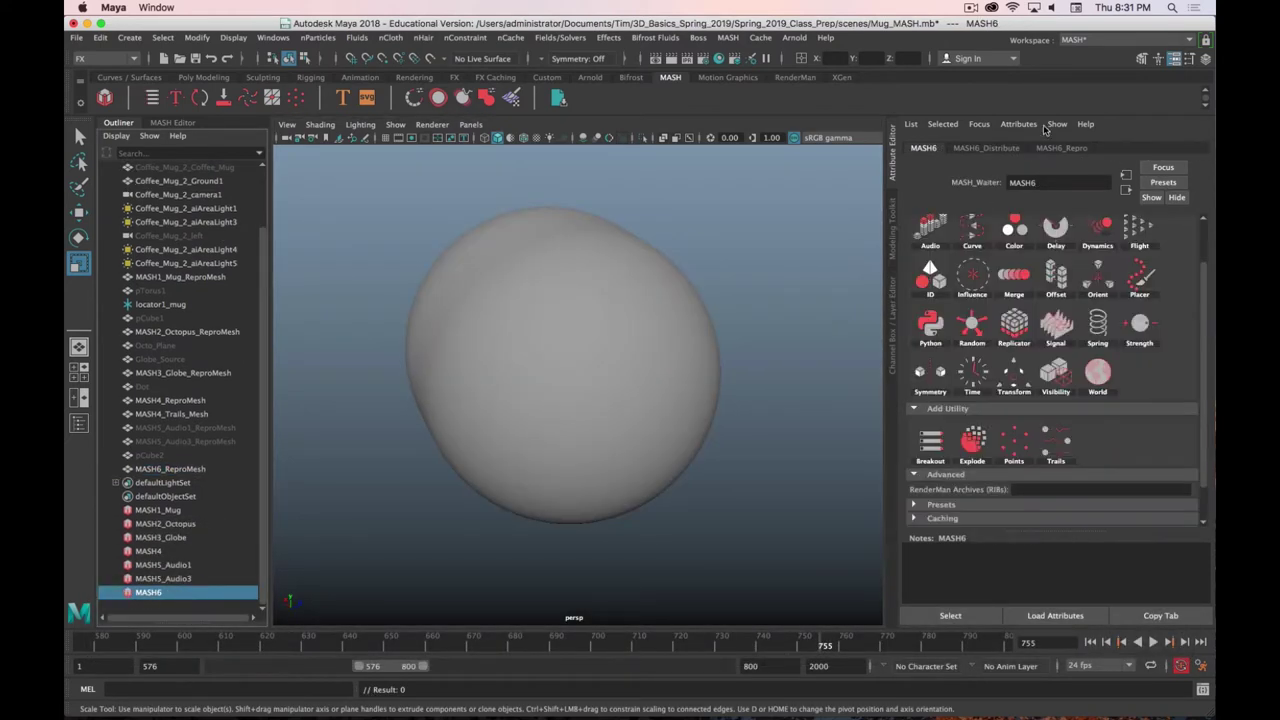
pyautogui.click(988, 150)
pyautogui.moveTo(1077, 250); pyautogui.dragTo(996, 244)
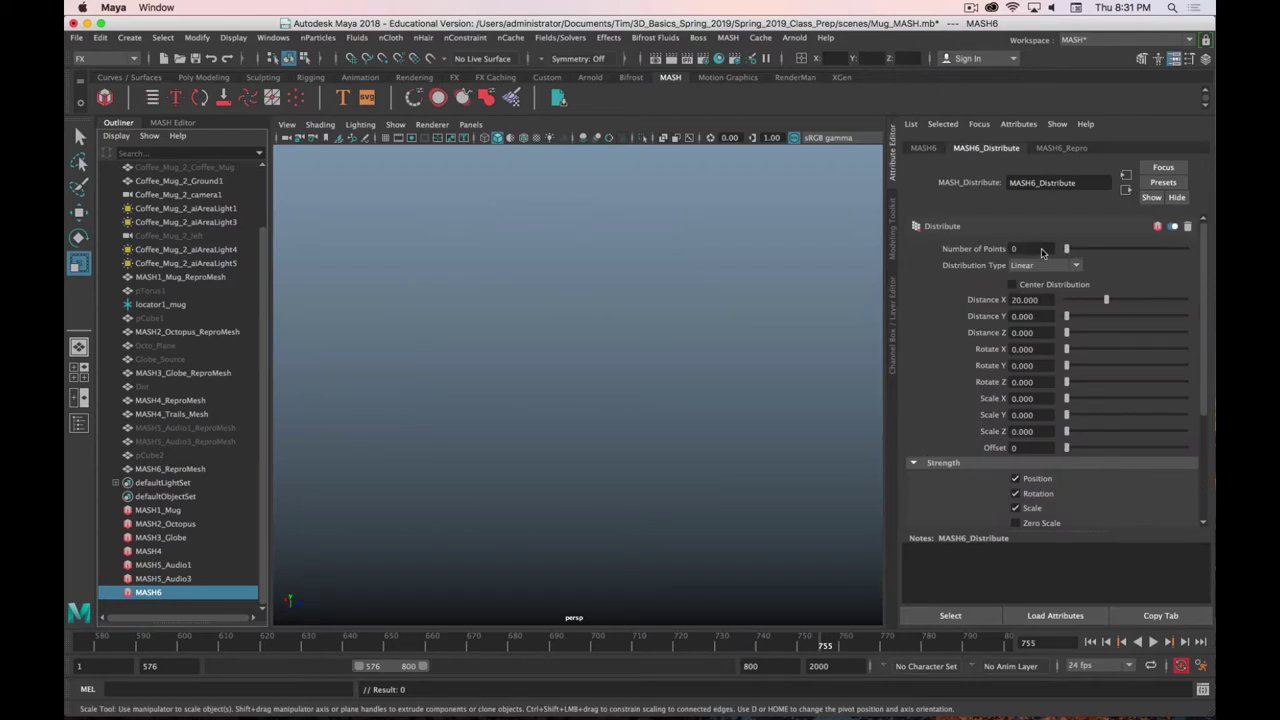
pyautogui.click(1025, 249)
pyautogui.write('1')
pyautogui.press('Return')
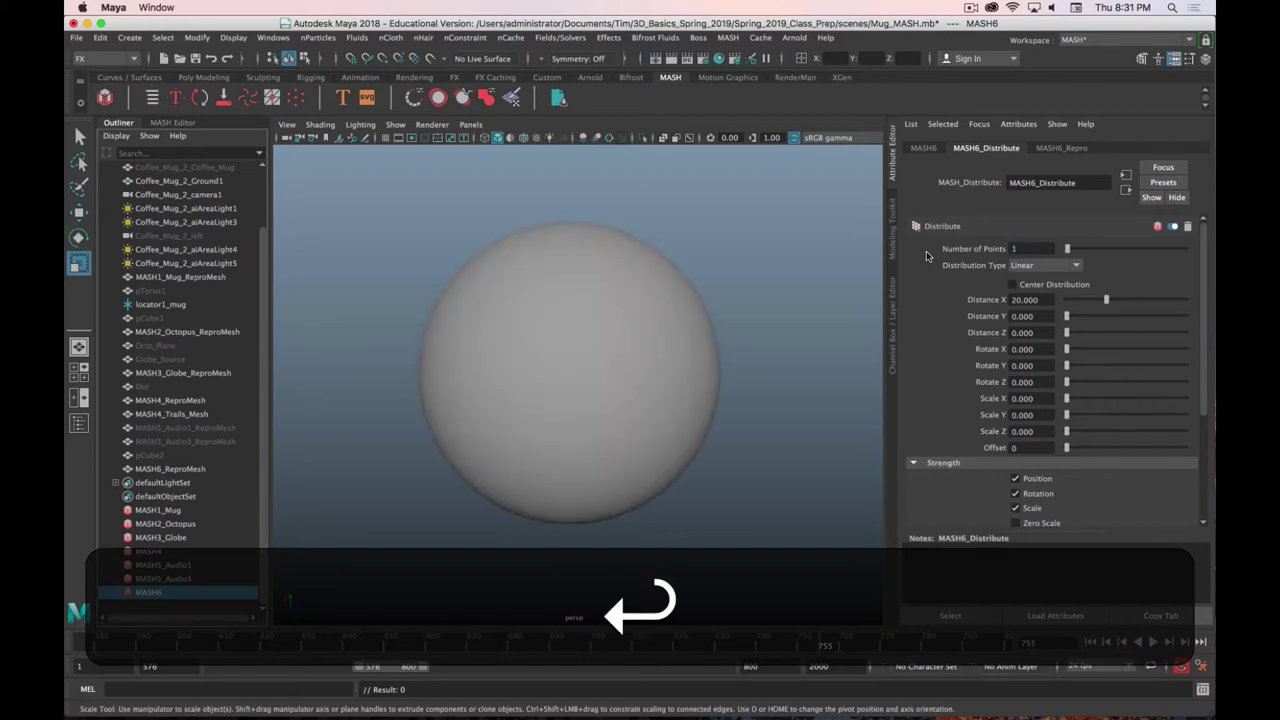
# Review the sphere's repro mesh settings and add an Explode node to MASH6
pyautogui.click(493, 360)
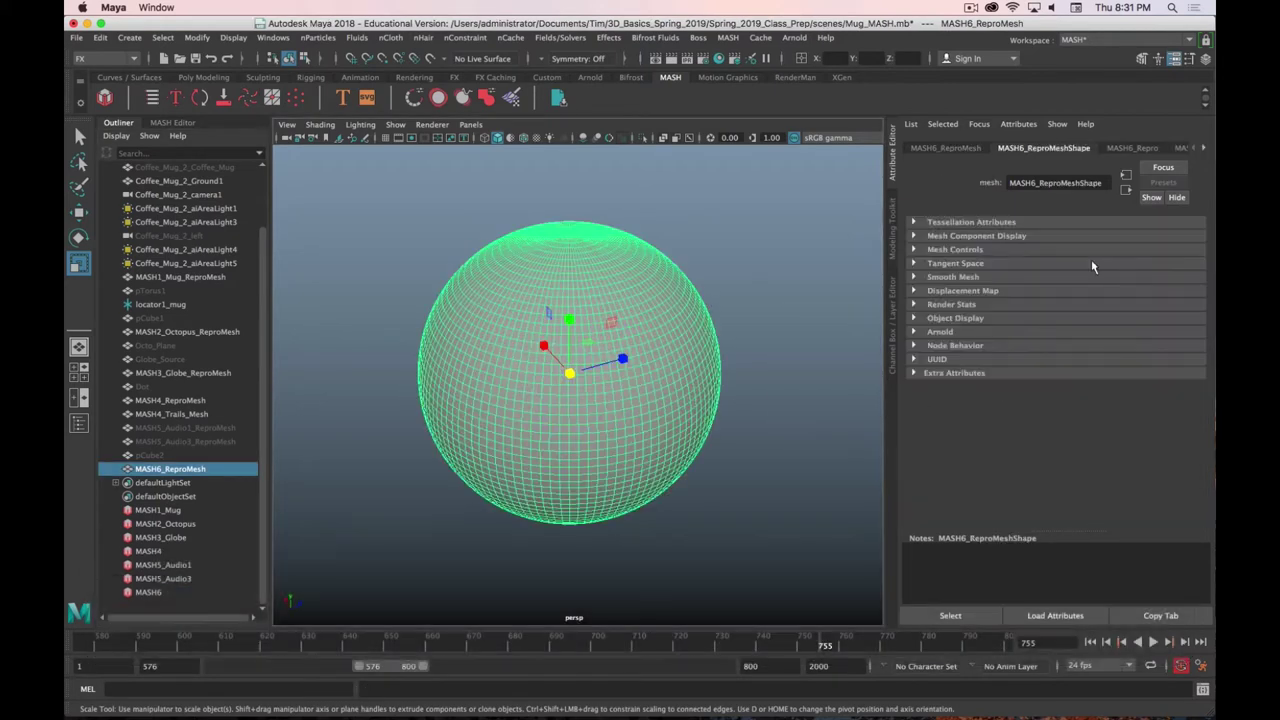
pyautogui.click(945, 148)
pyautogui.click(1132, 148)
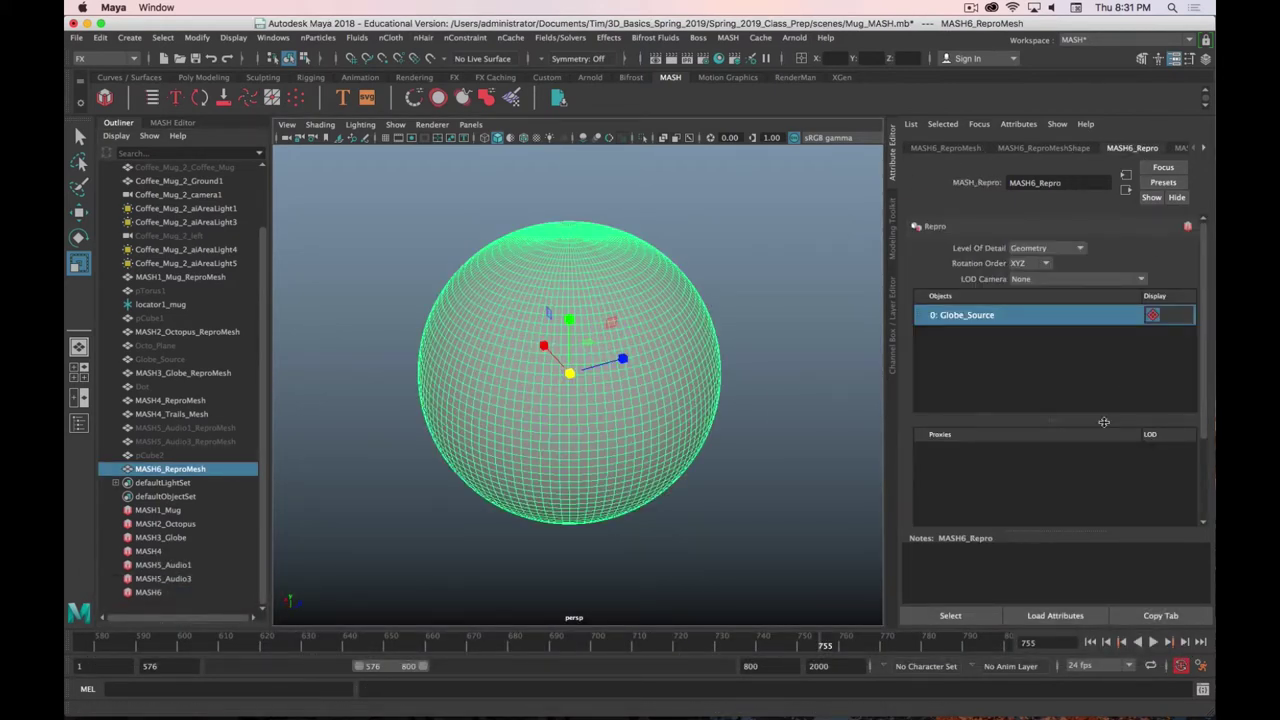
pyautogui.click(1184, 147)
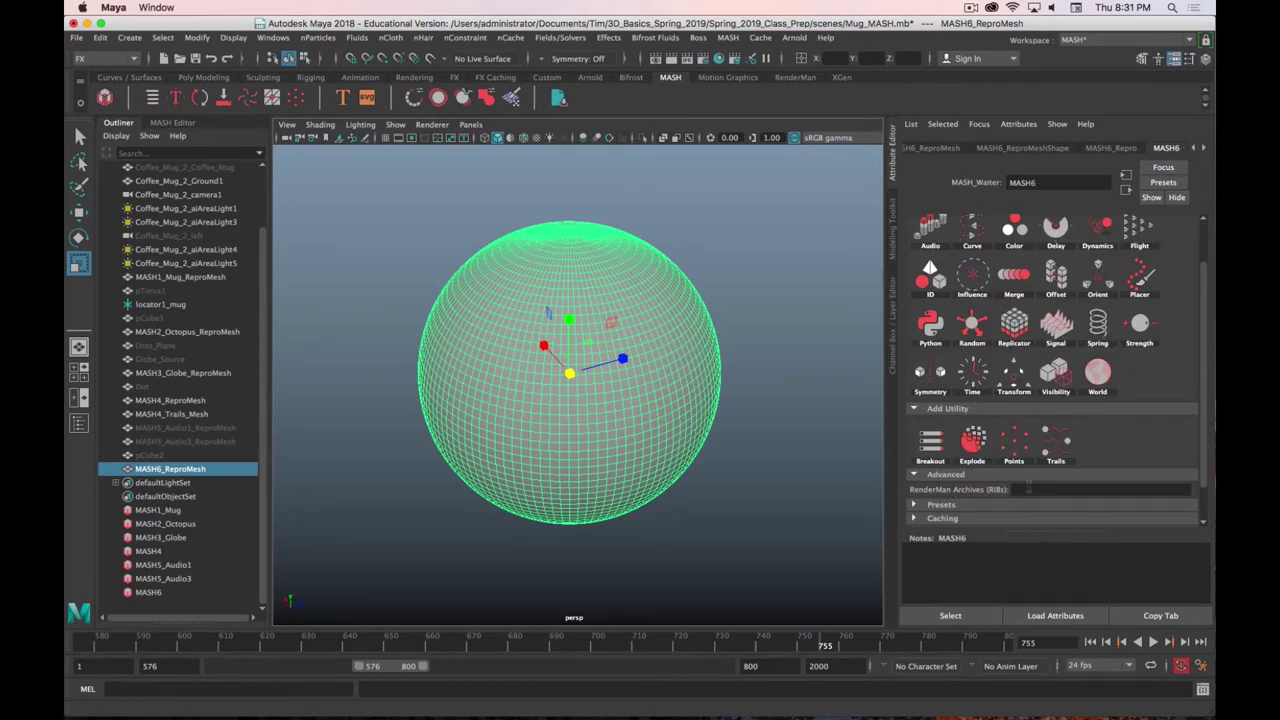
pyautogui.click(974, 441)
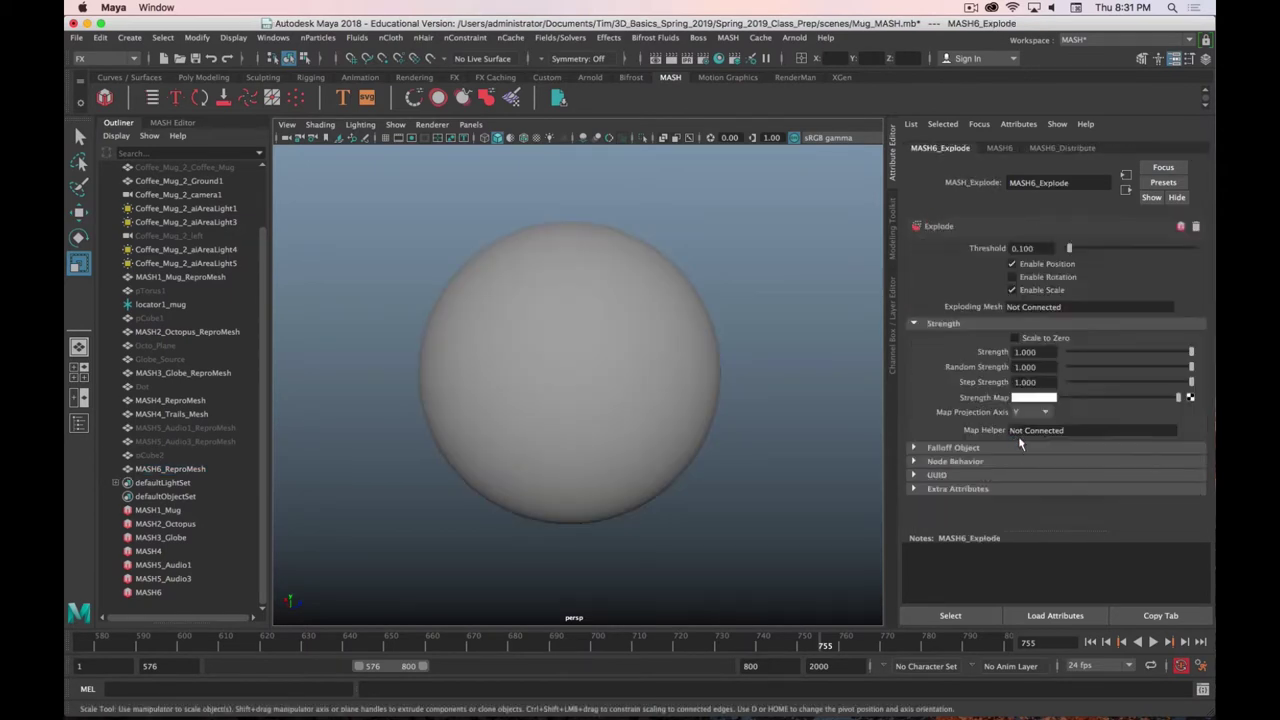
# Set the Explode threshold to 1.065 and strength to 0.722, test-playing the animation
pyautogui.moveTo(1067, 252); pyautogui.dragTo(1070, 251)
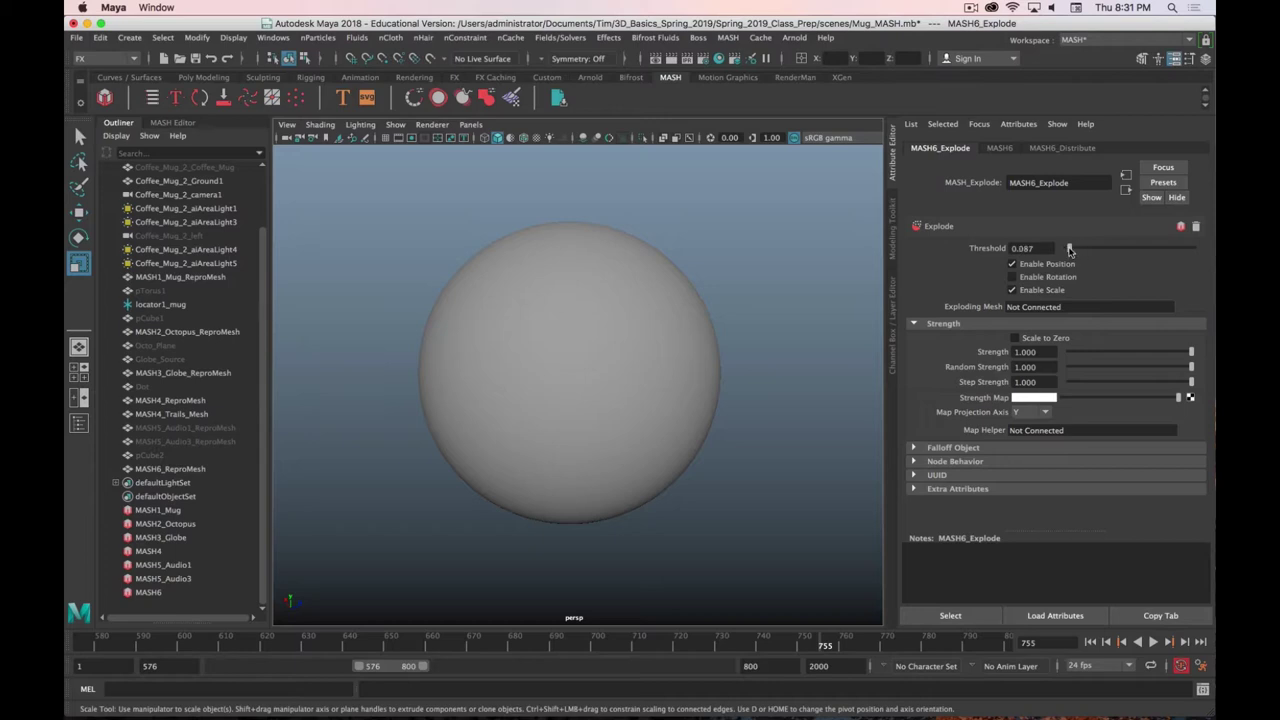
pyautogui.click(1153, 643)
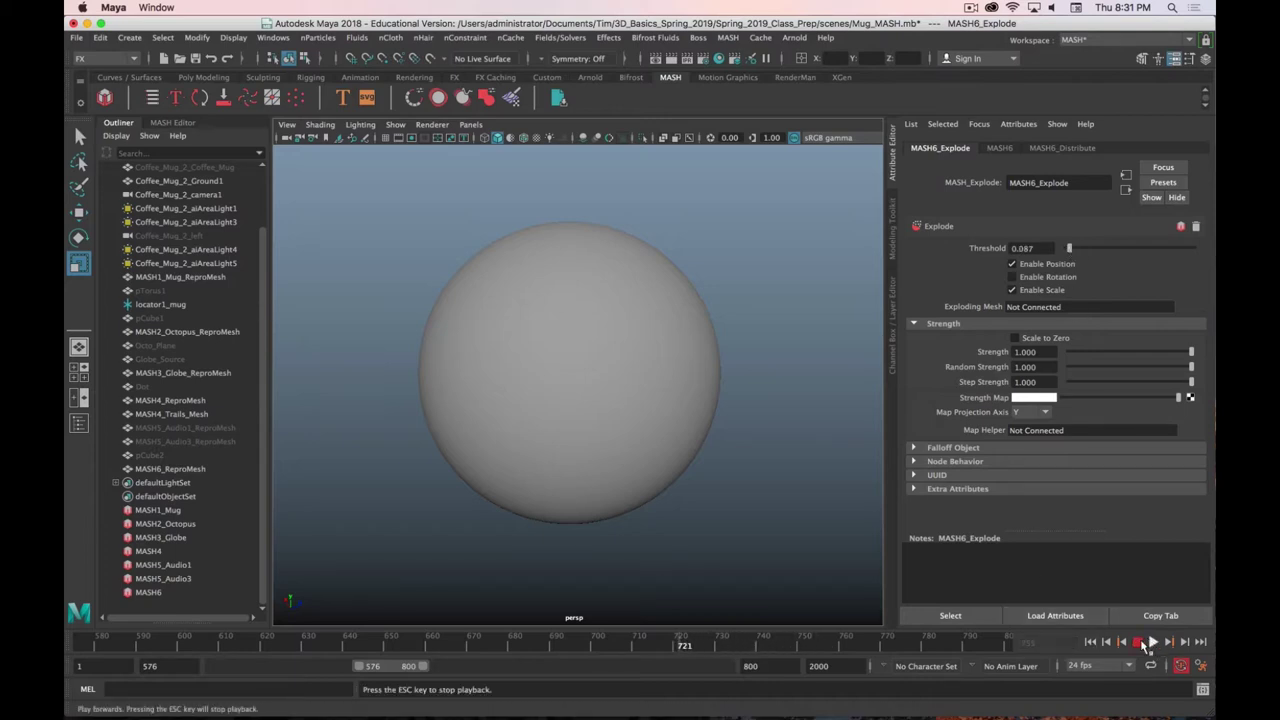
pyautogui.click(1138, 643)
pyautogui.click(1153, 643)
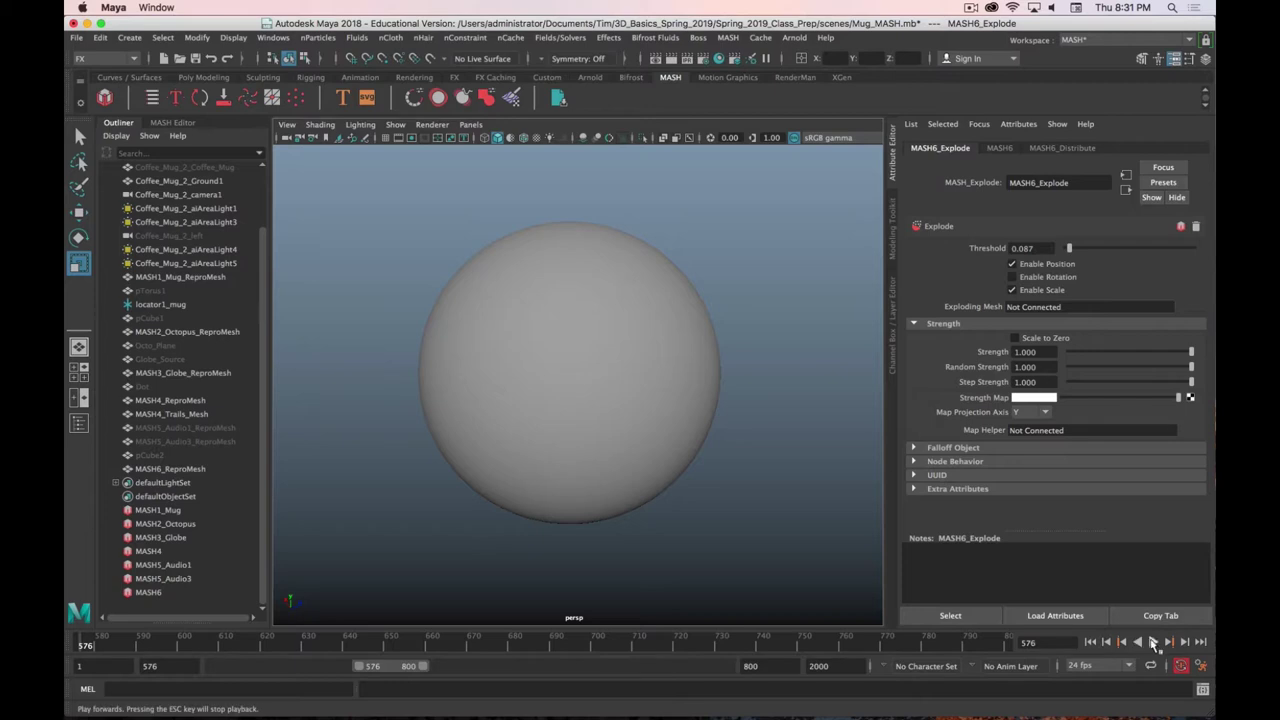
pyautogui.press('Escape')
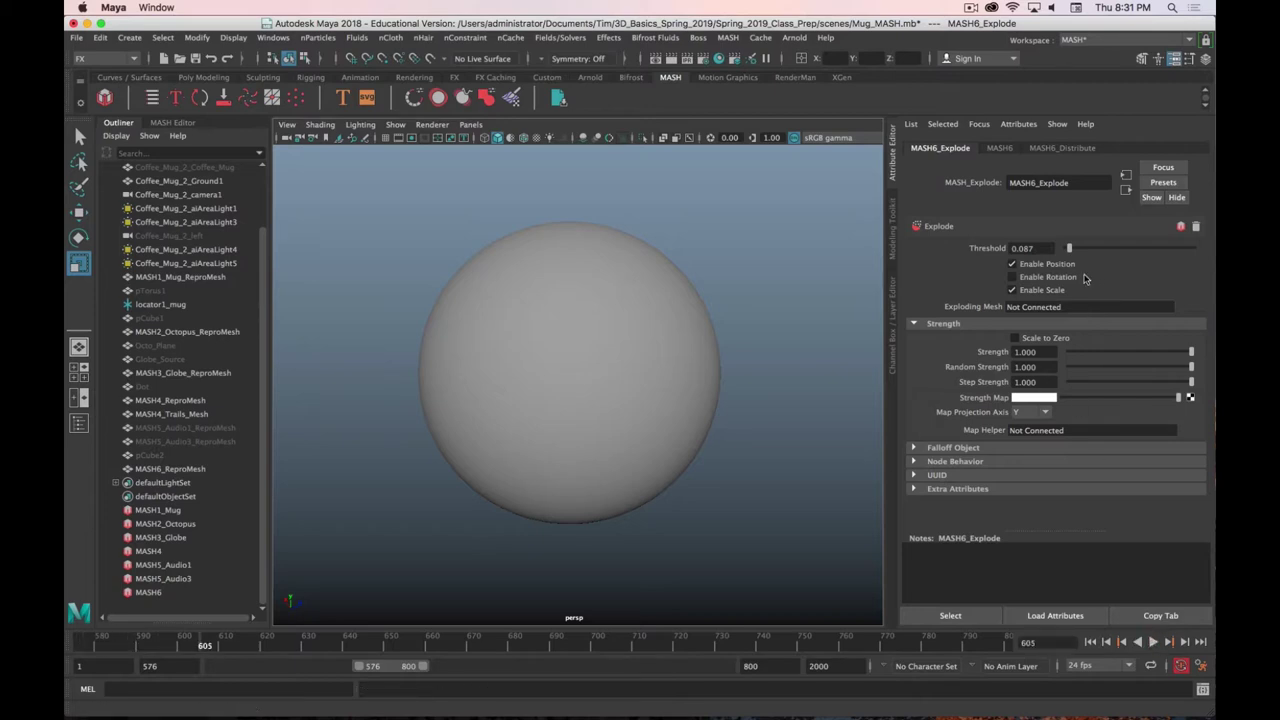
pyautogui.moveTo(1069, 251); pyautogui.dragTo(1100, 251)
pyautogui.moveTo(1191, 352); pyautogui.dragTo(1157, 354)
# Limit the playback range to frames 1–225, play it, then switch to Firefox
pyautogui.moveTo(400, 670); pyautogui.dragTo(122, 657)
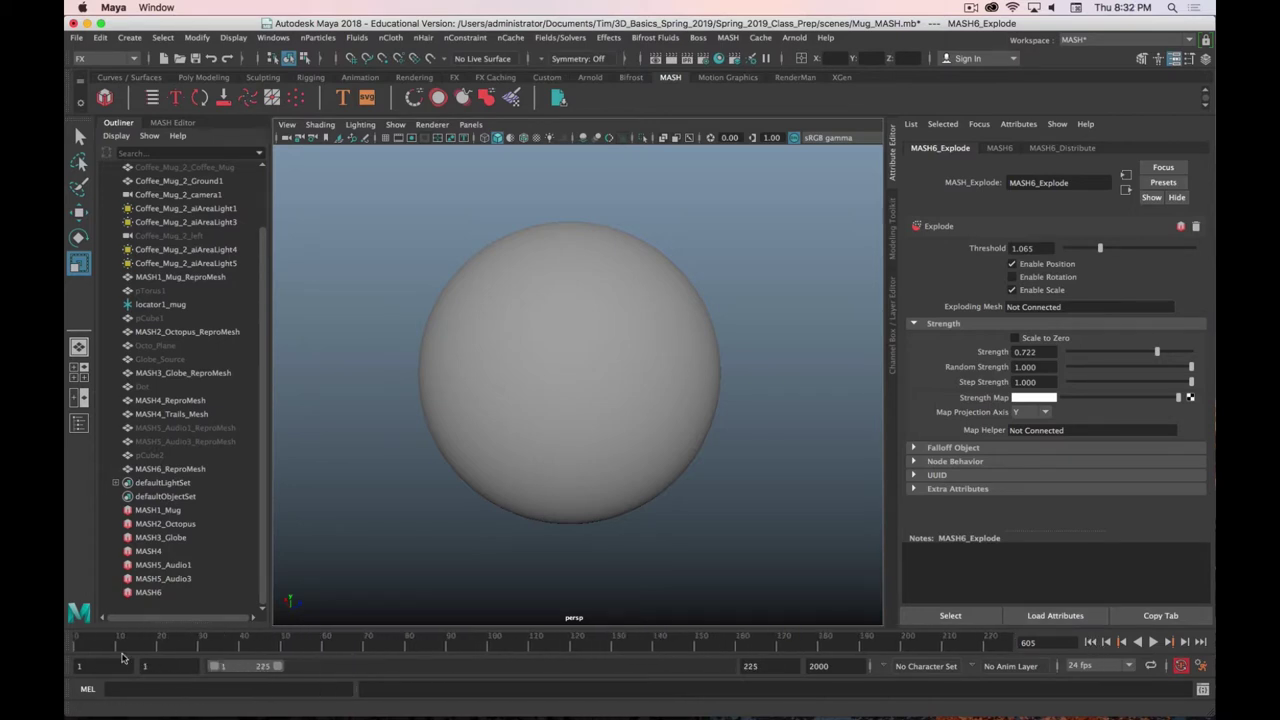
pyautogui.click(1154, 642)
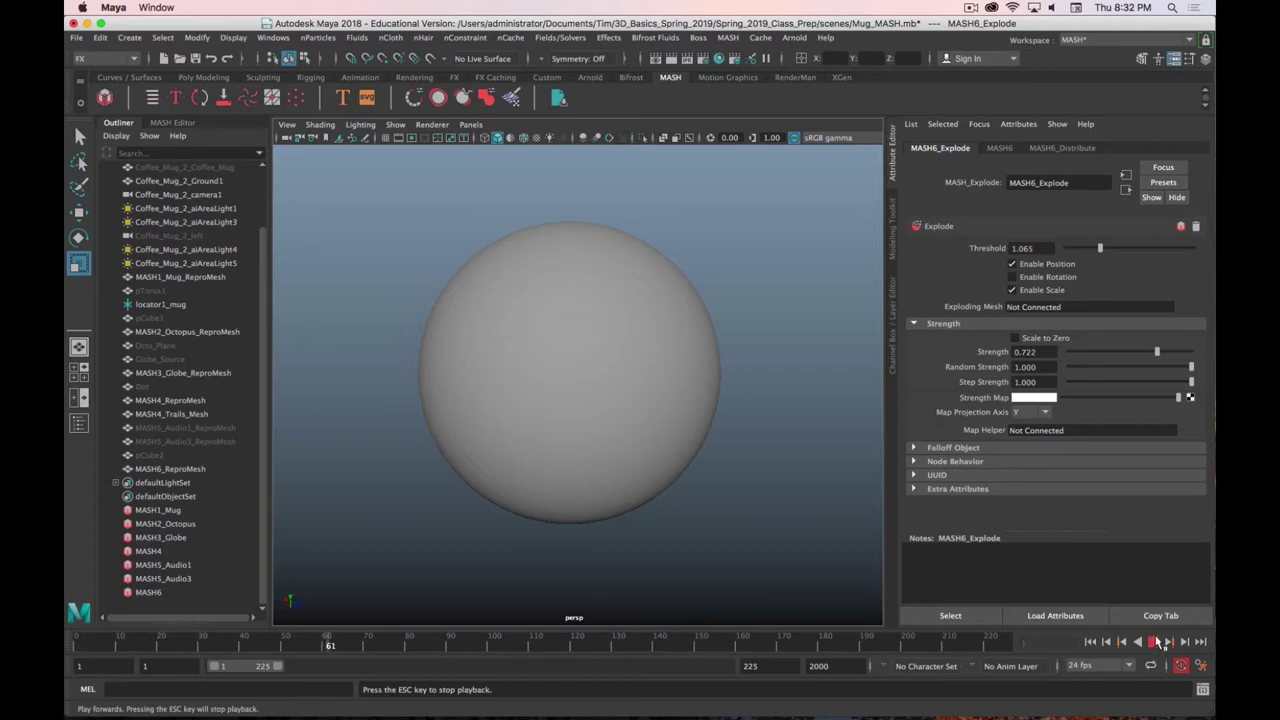
pyautogui.click(1156, 642)
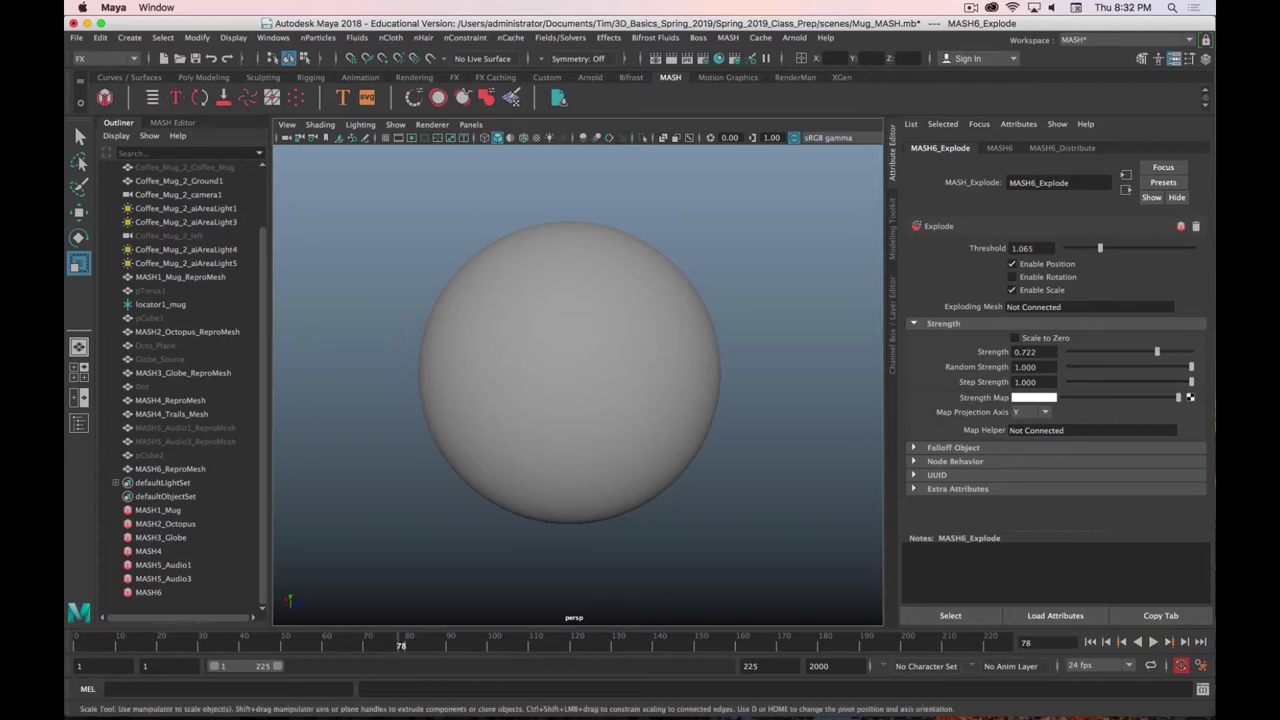
pyautogui.press('super+Tab')
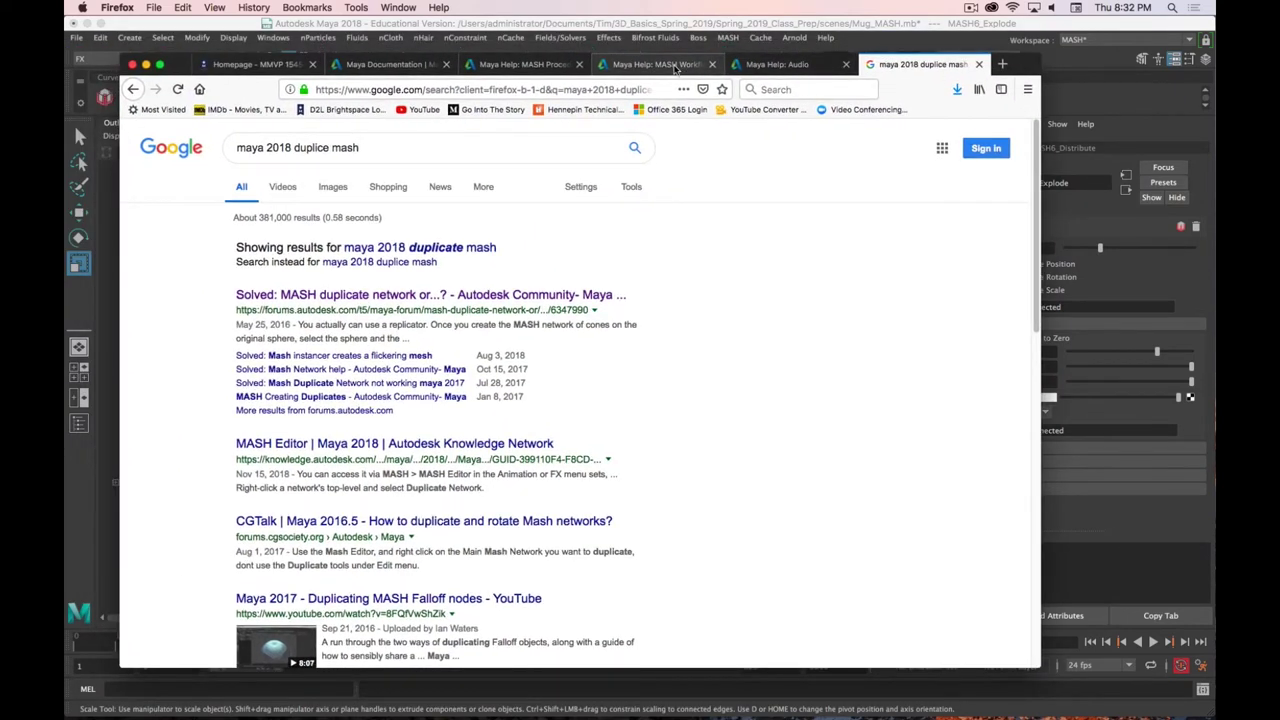
# Browse the MASH help tabs and read the MASH Nodes Overview node table, then return to Maya
pyautogui.click(673, 66)
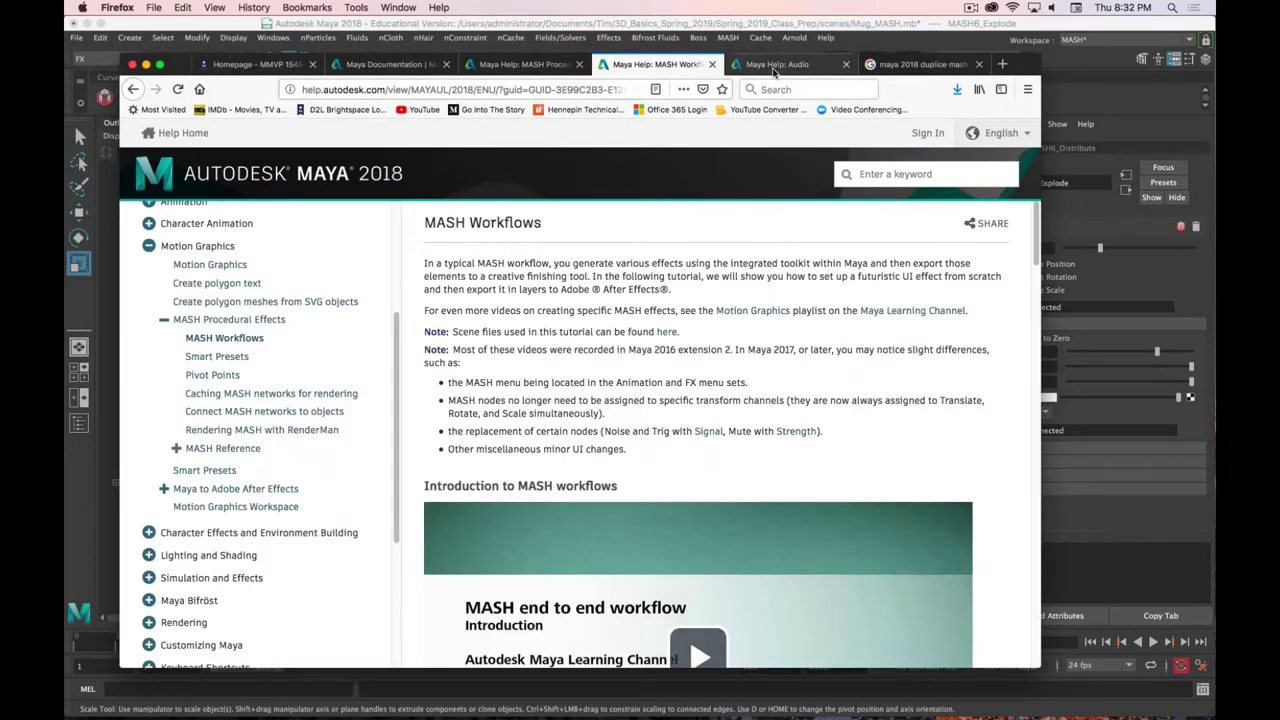
pyautogui.click(775, 64)
pyautogui.click(133, 89)
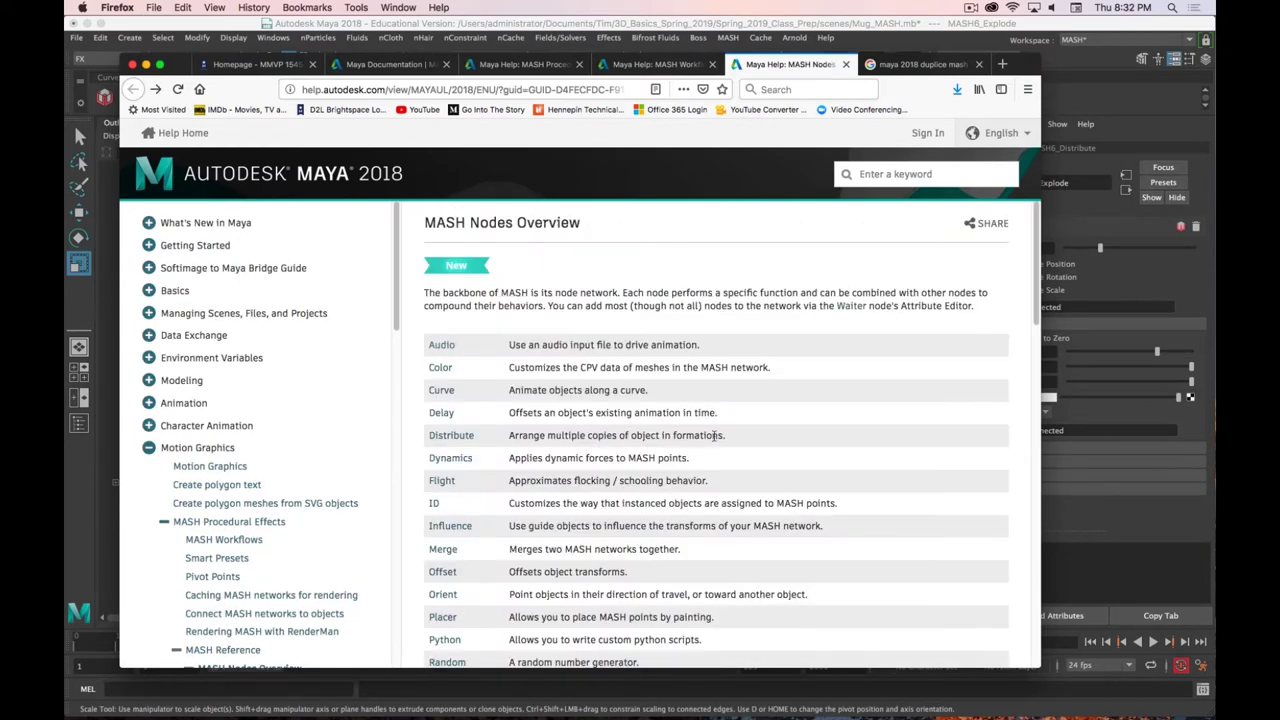
pyautogui.scroll(-4, 713, 435)
pyautogui.scroll(-5, 678, 450)
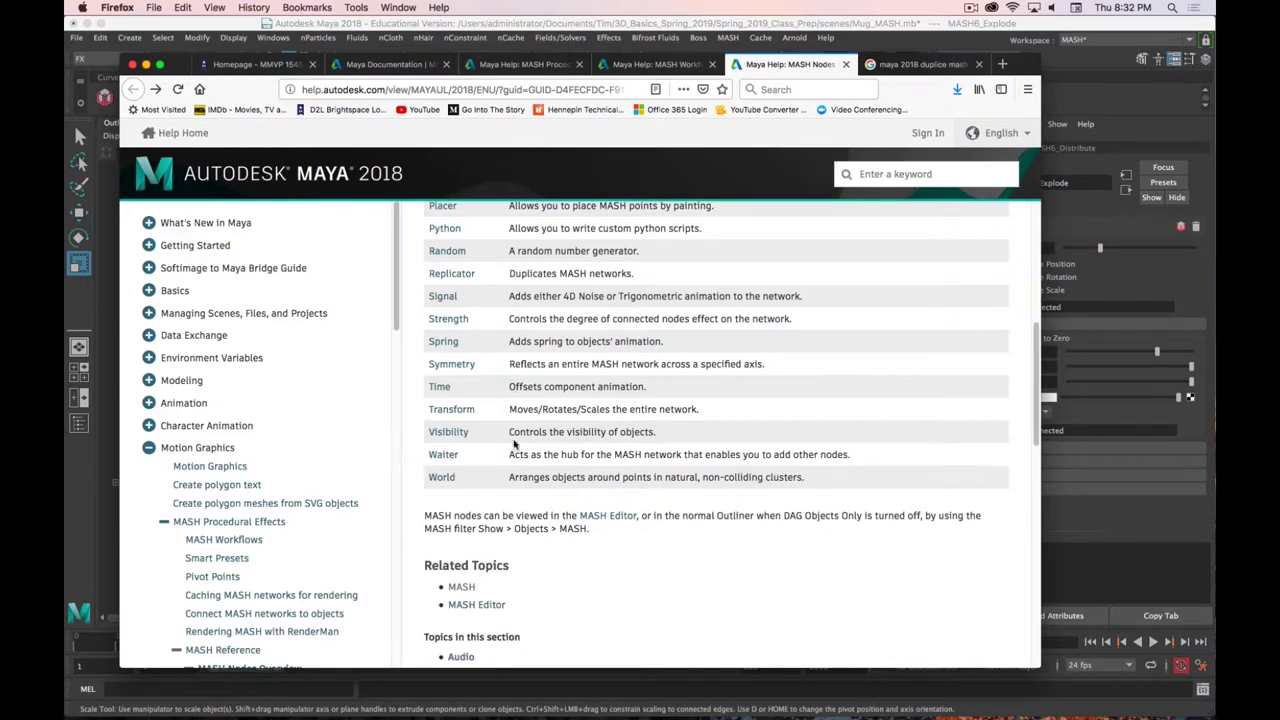
pyautogui.scroll(-4, 600, 420)
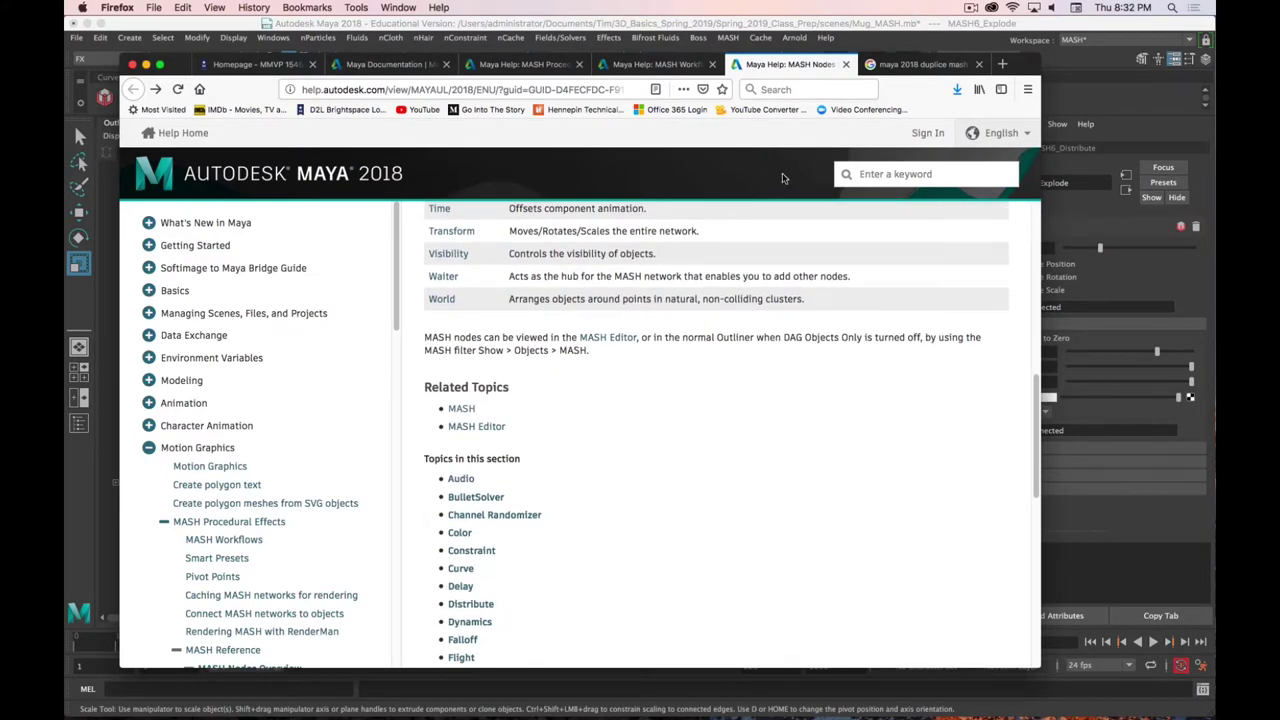
pyautogui.press('super+m')
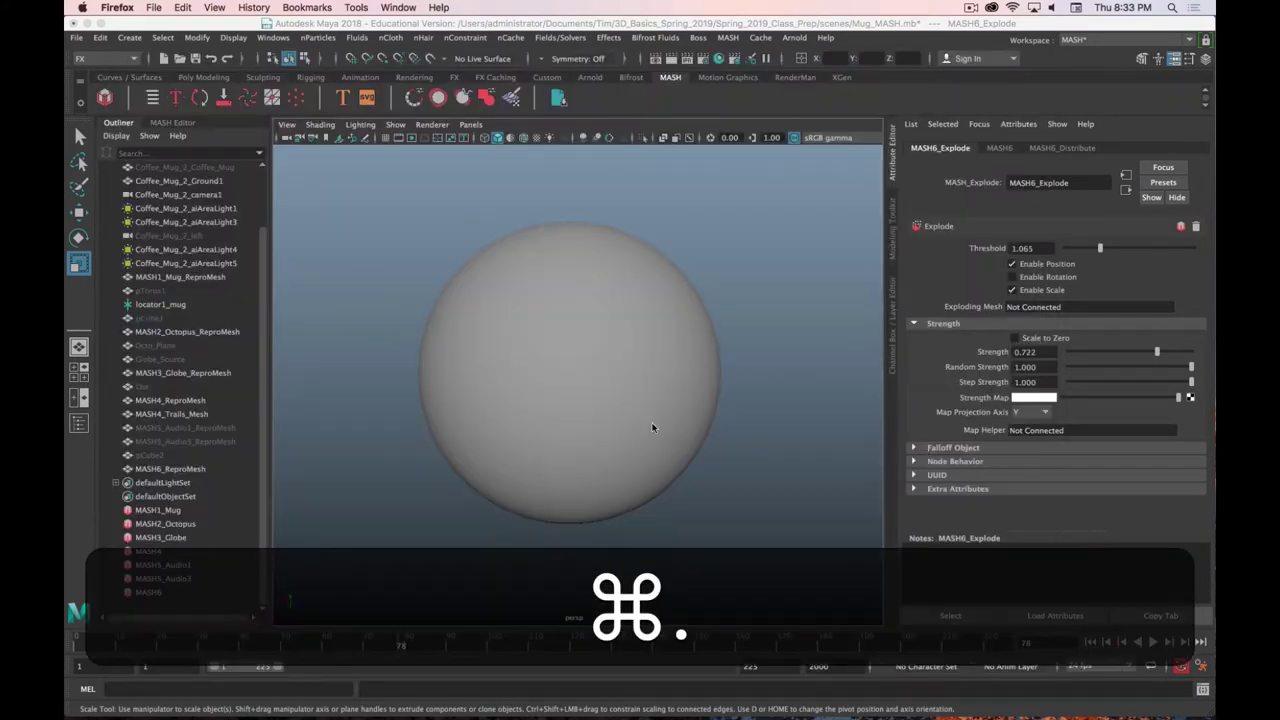
# Hide the MASH sphere mesh and clear the selection
pyautogui.click(567, 378)
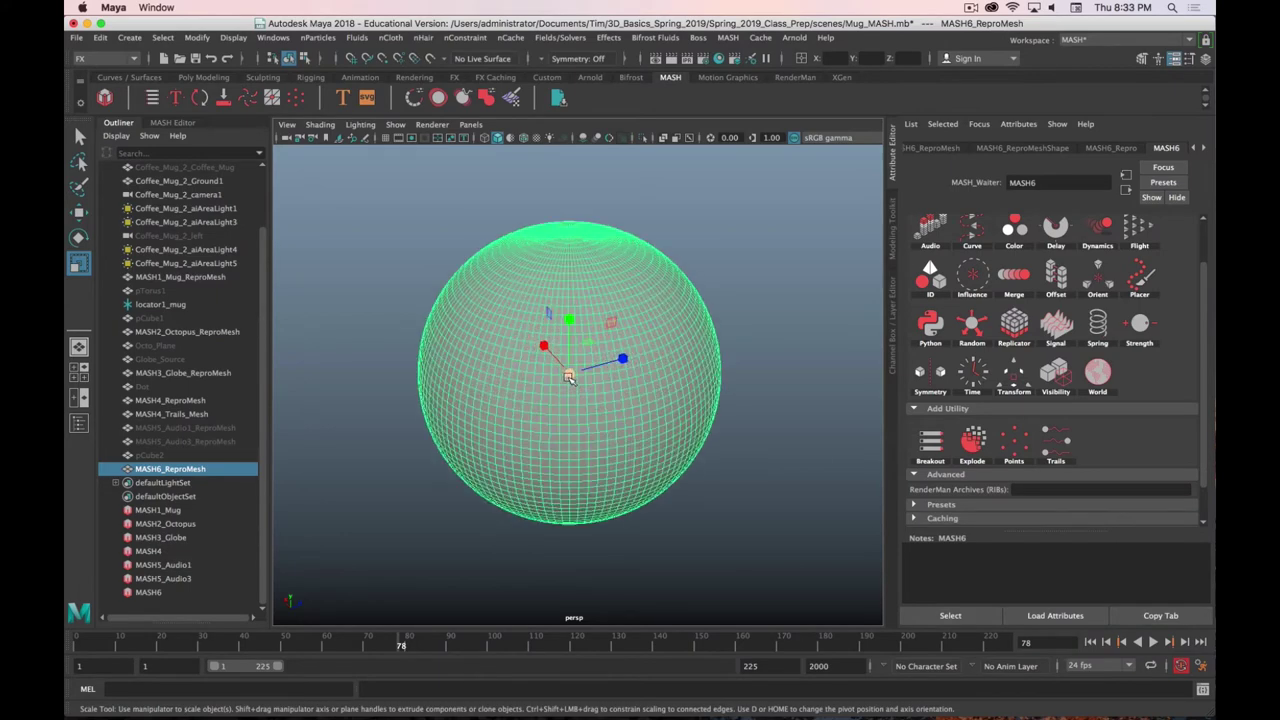
pyautogui.press('h')
pyautogui.click(697, 329)
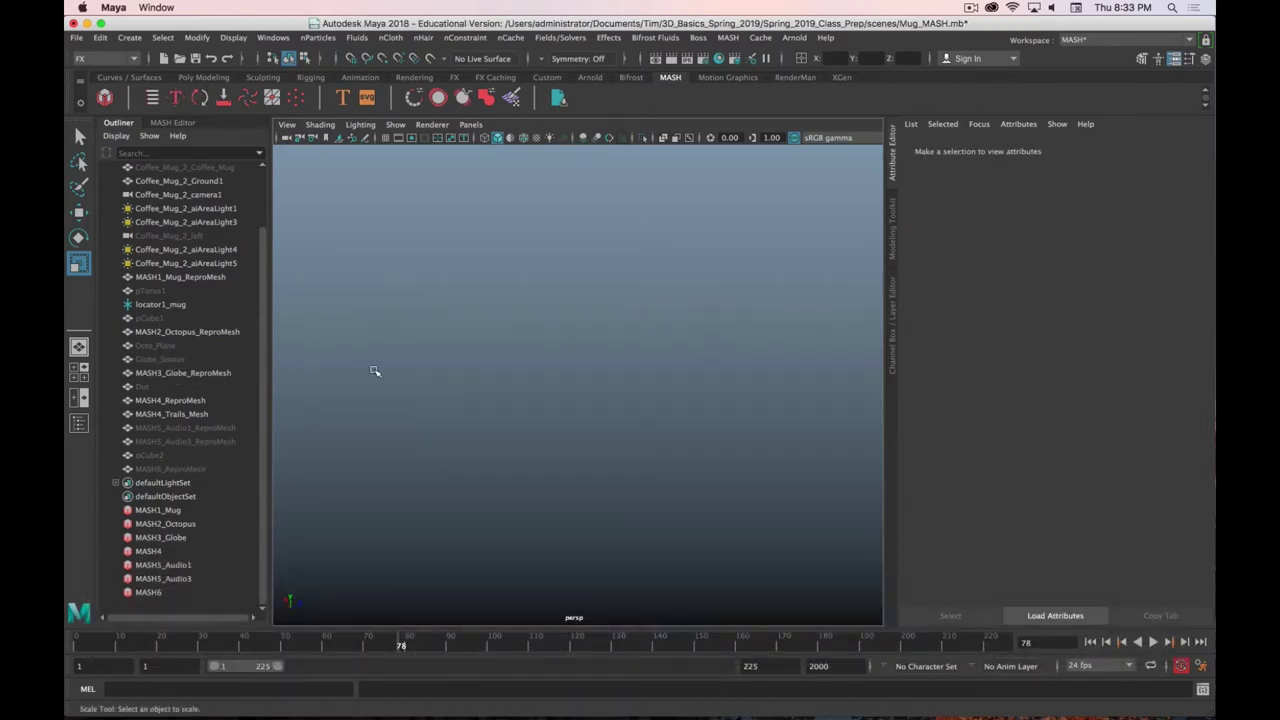
pyautogui.press('super+period')
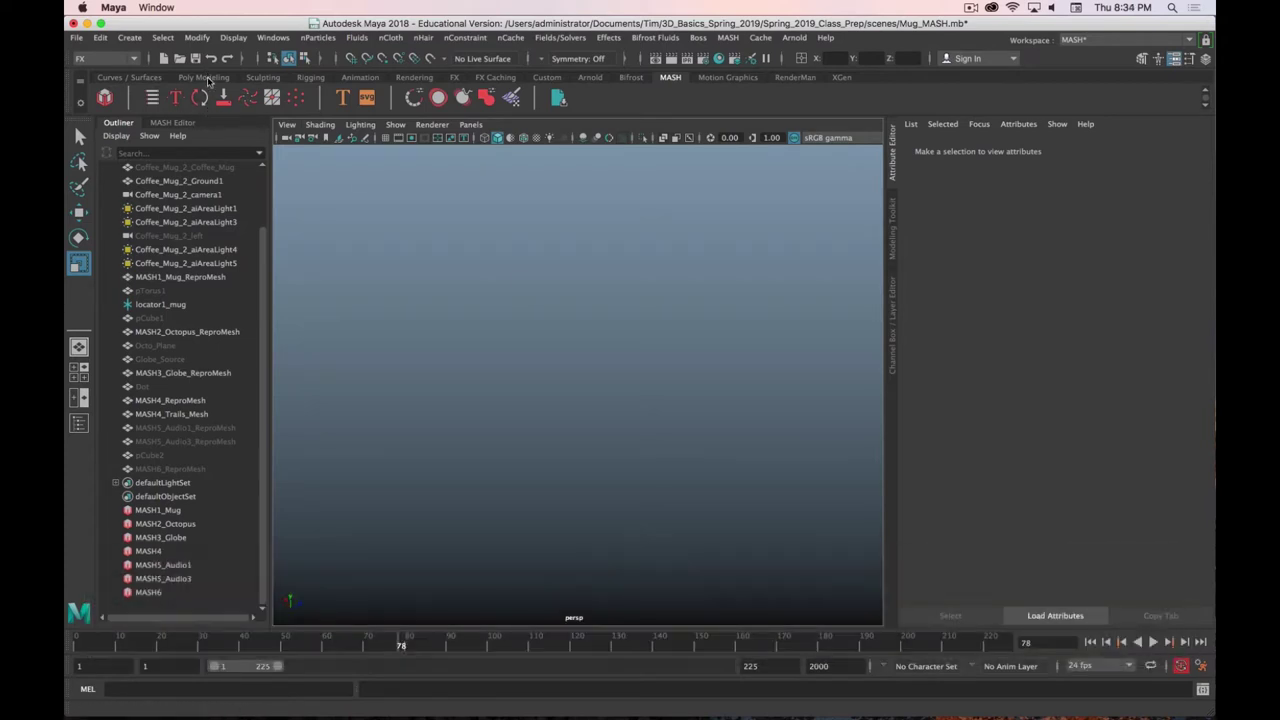
# Create and frame test cube pCube3, undo and redo it, then open Mug_MASH_Prep.mb
pyautogui.click(205, 78)
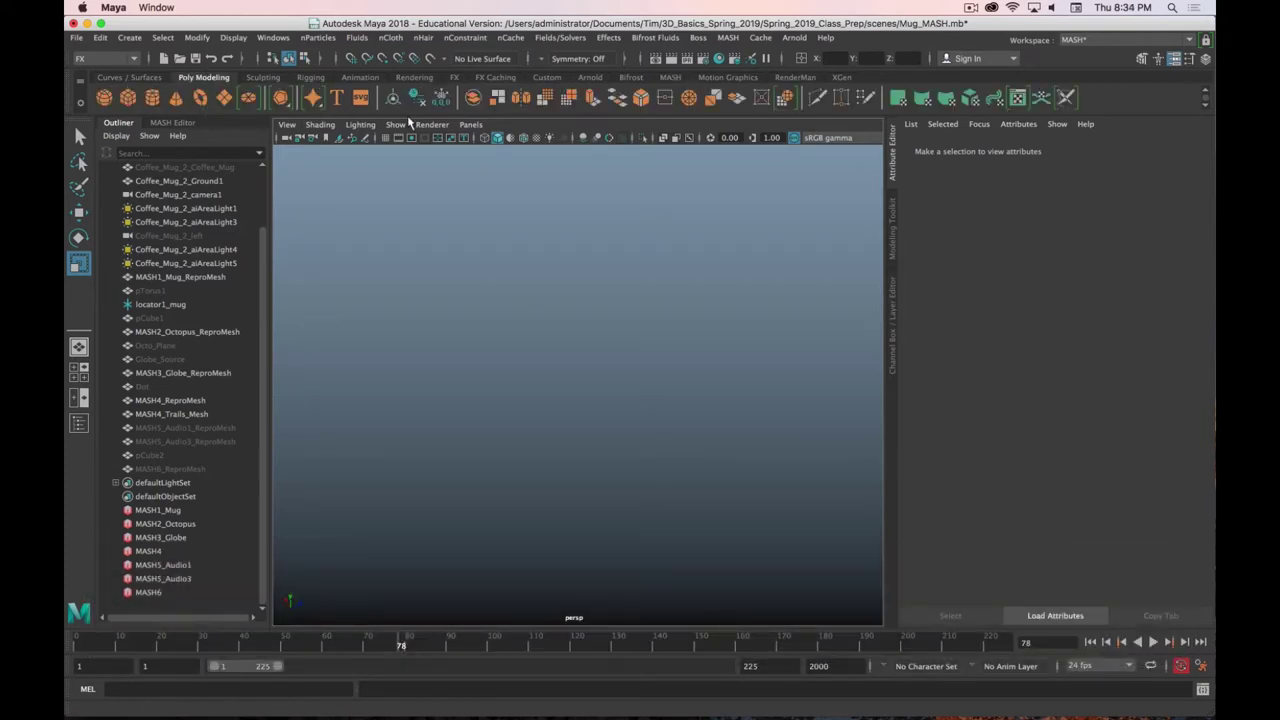
pyautogui.click(128, 98)
pyautogui.press('w')
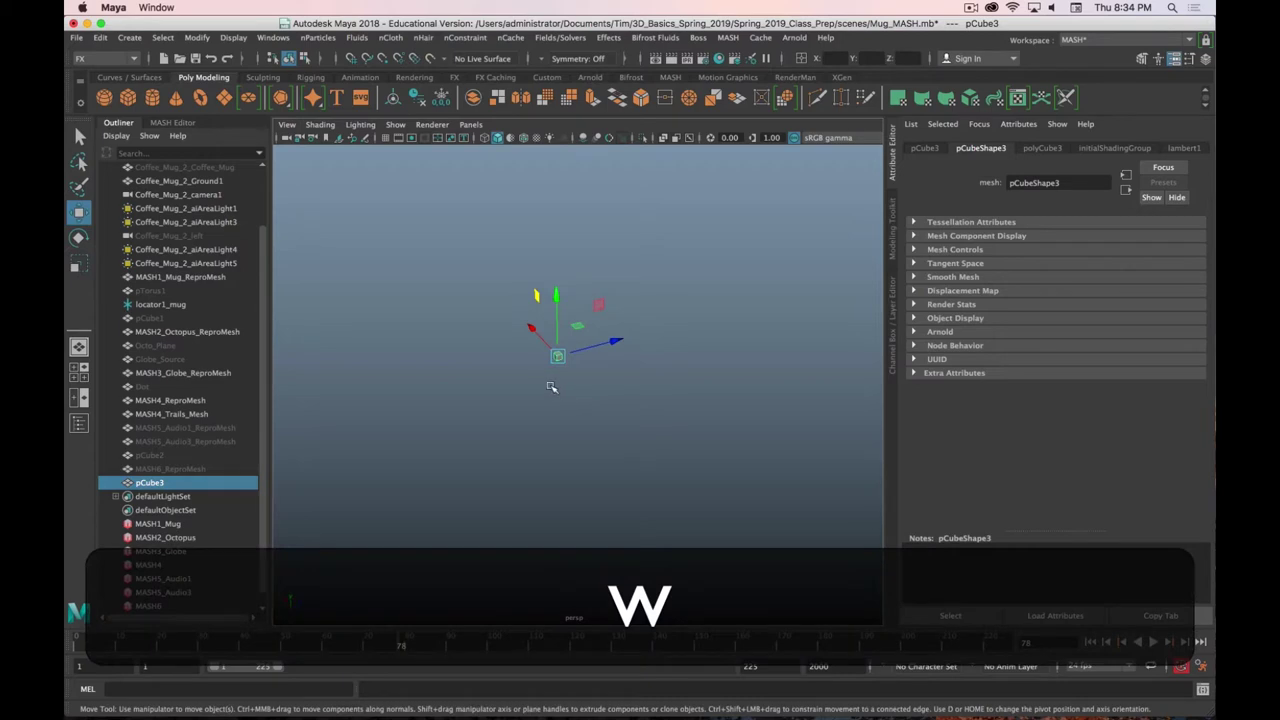
pyautogui.press('f')
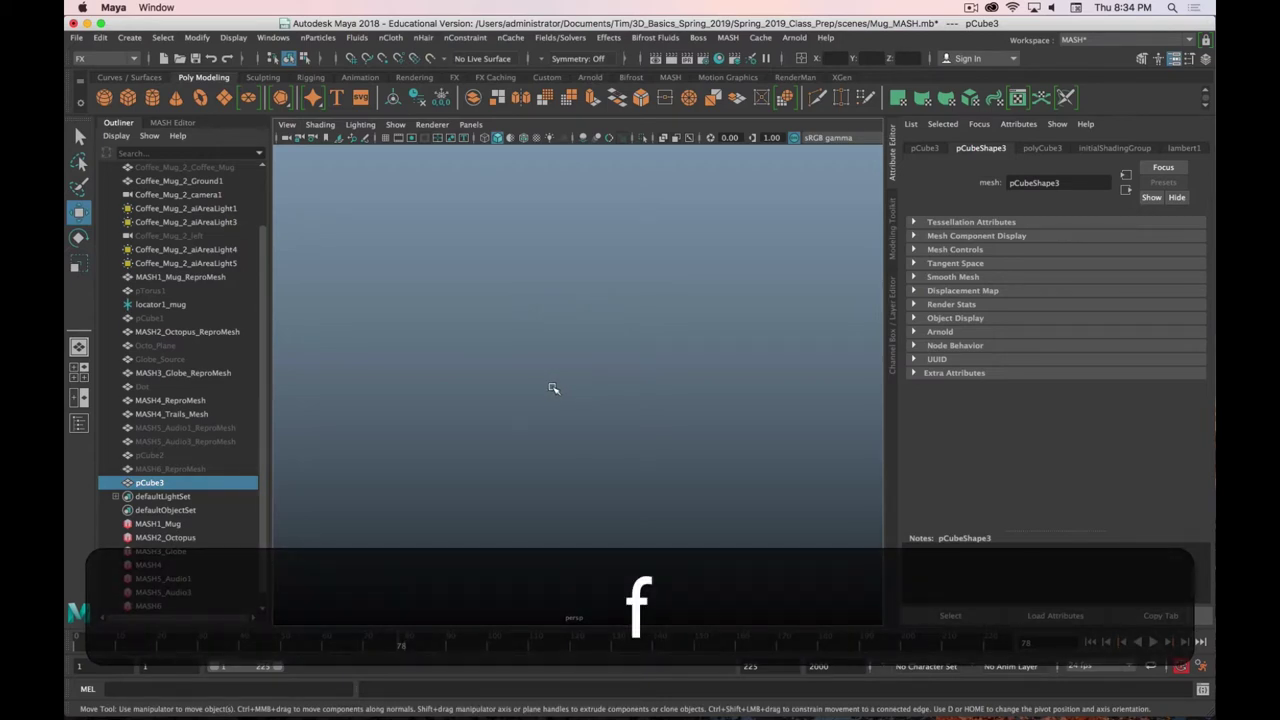
pyautogui.press('z')
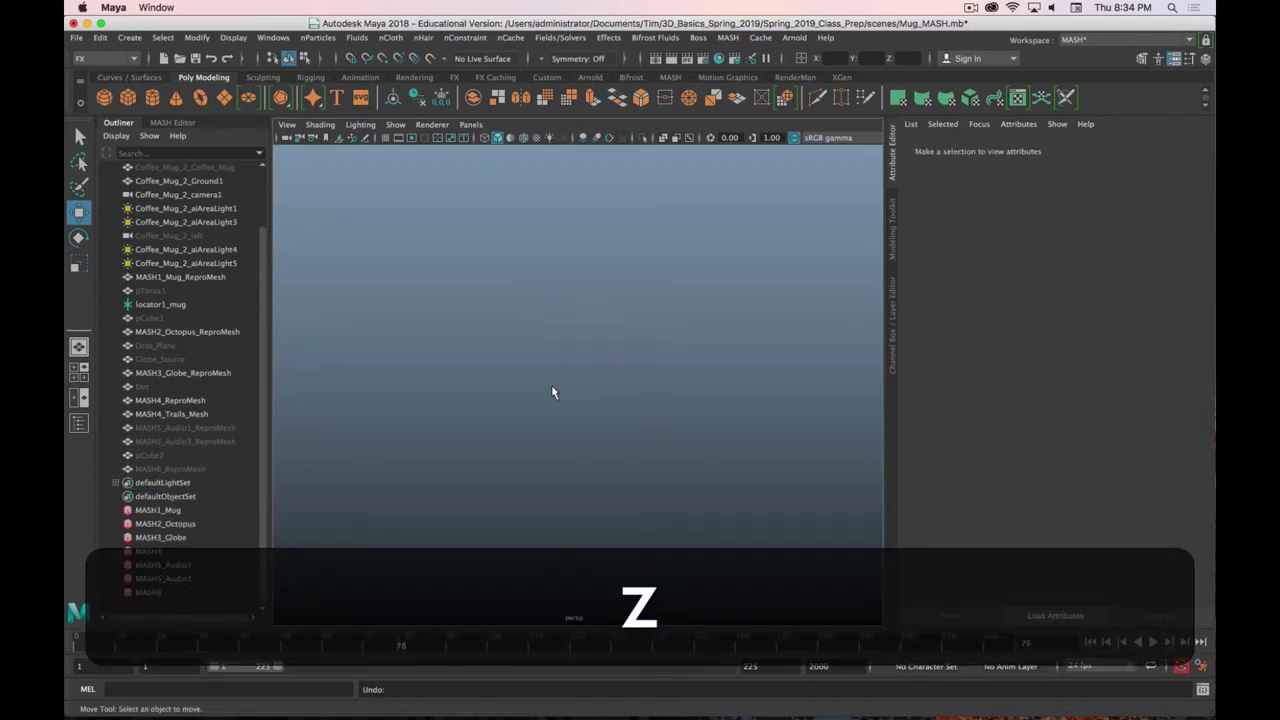
pyautogui.hotkey('shift', 'z')
pyautogui.hotkey('shift', 'z')
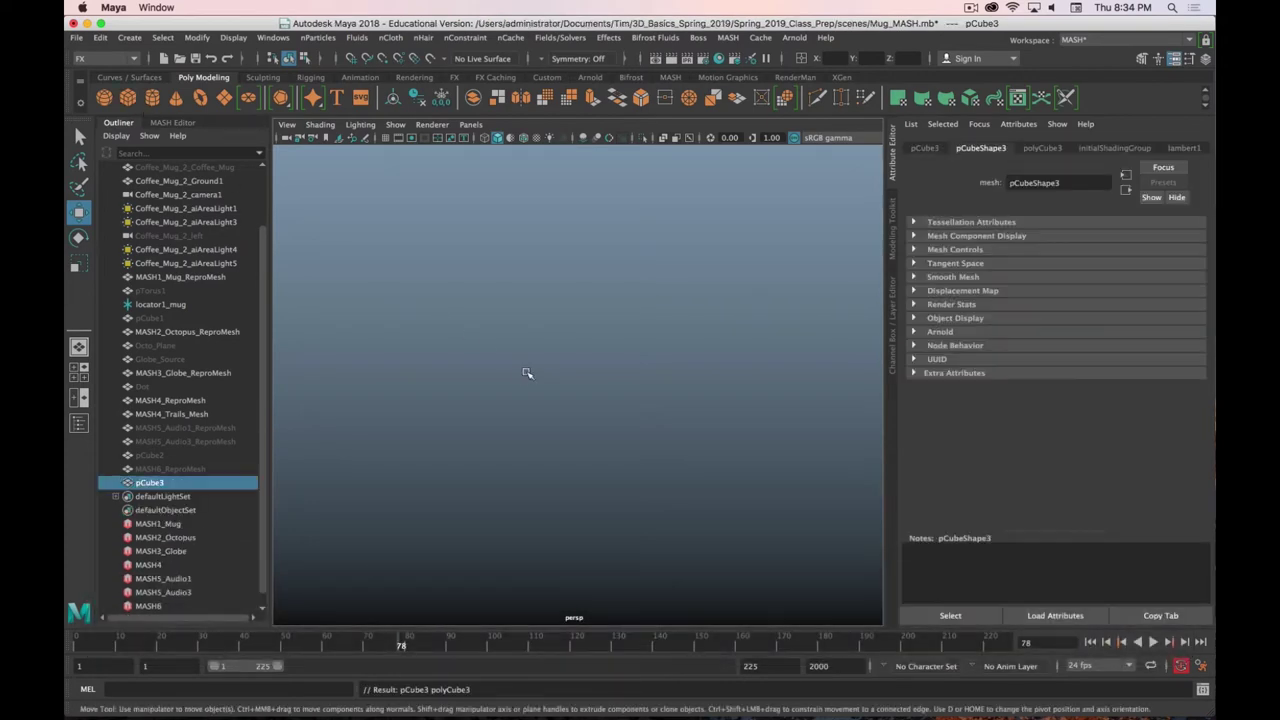
pyautogui.press('f')
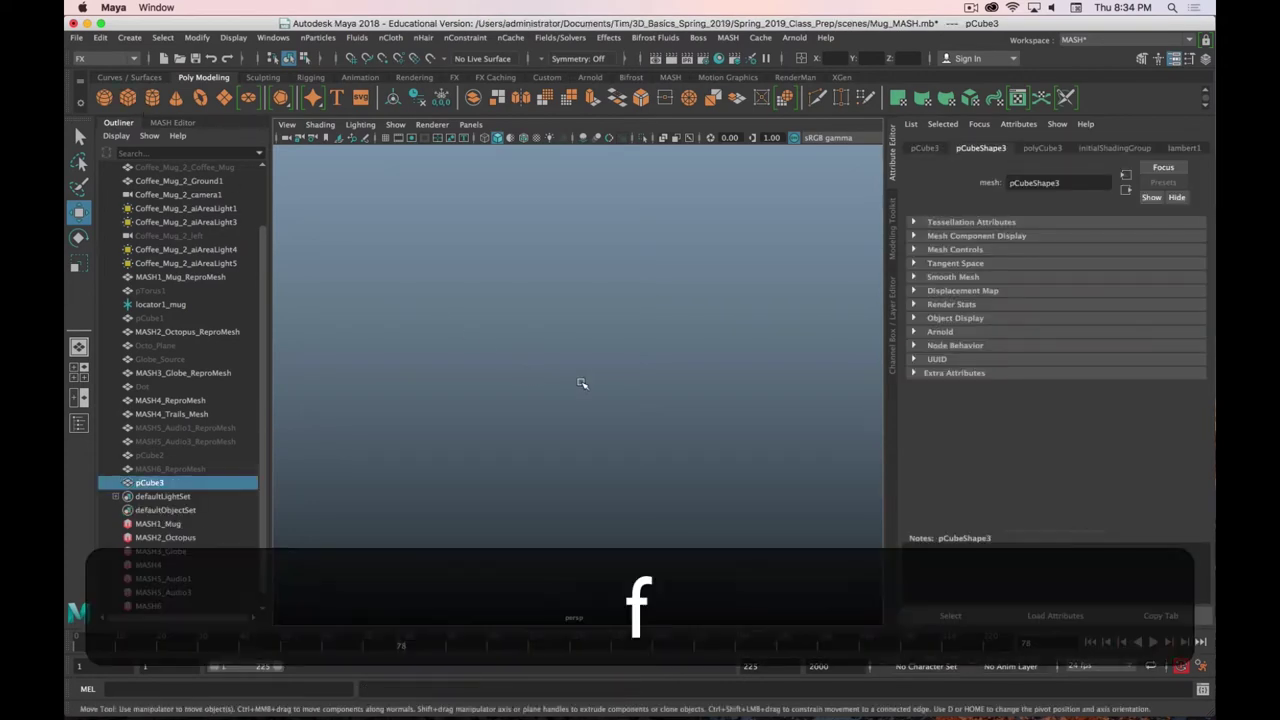
pyautogui.press('f')
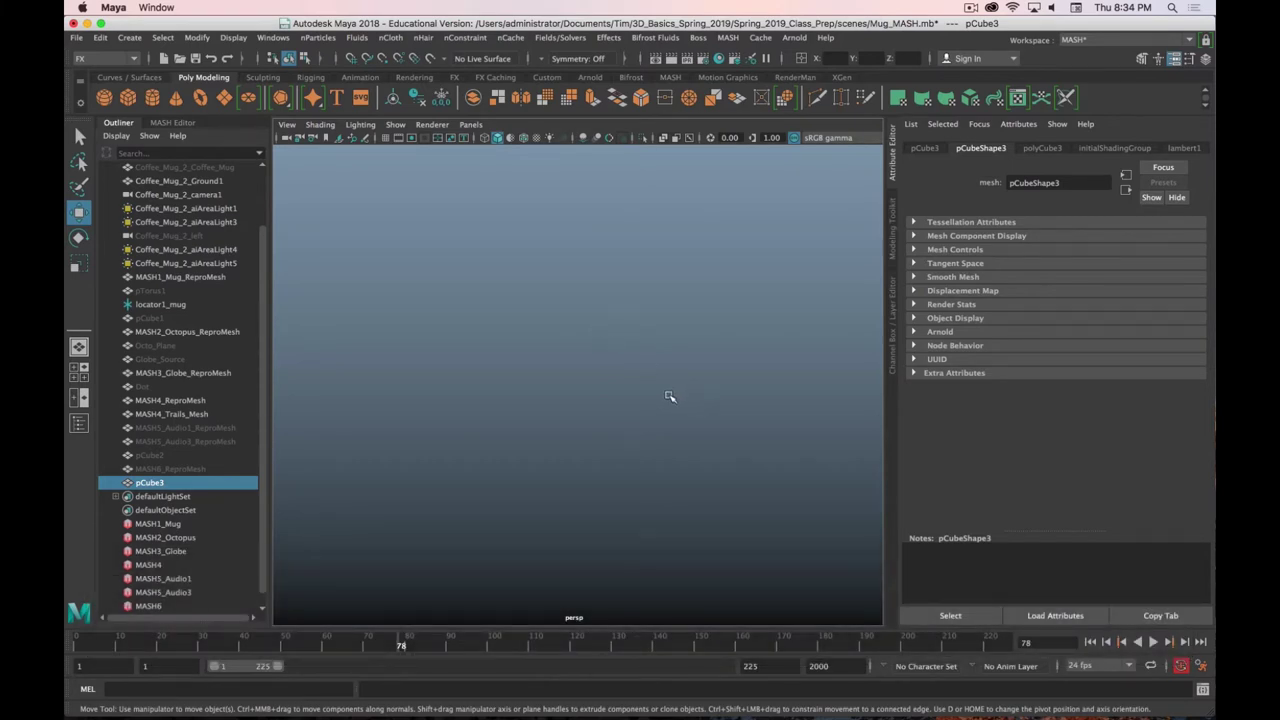
pyautogui.press('super+period')
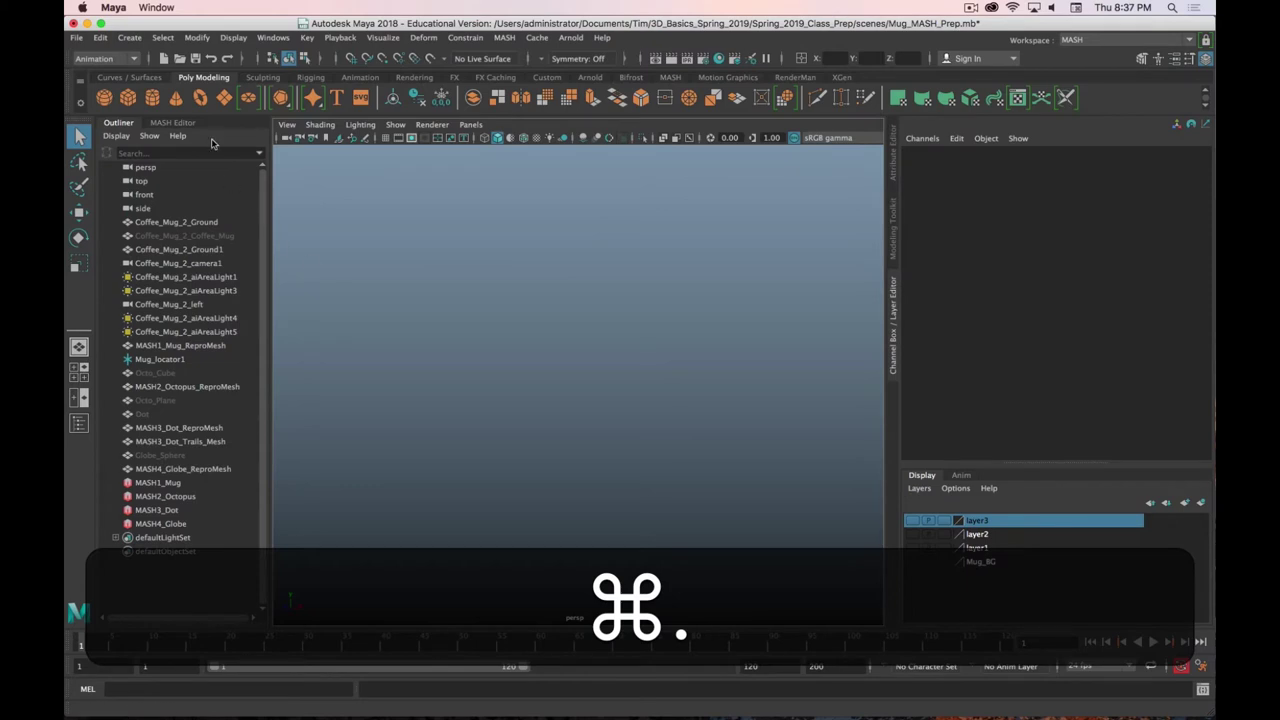
# Create a polygon cube, show it shaded with wireframe, and select its top face
pyautogui.click(128, 97)
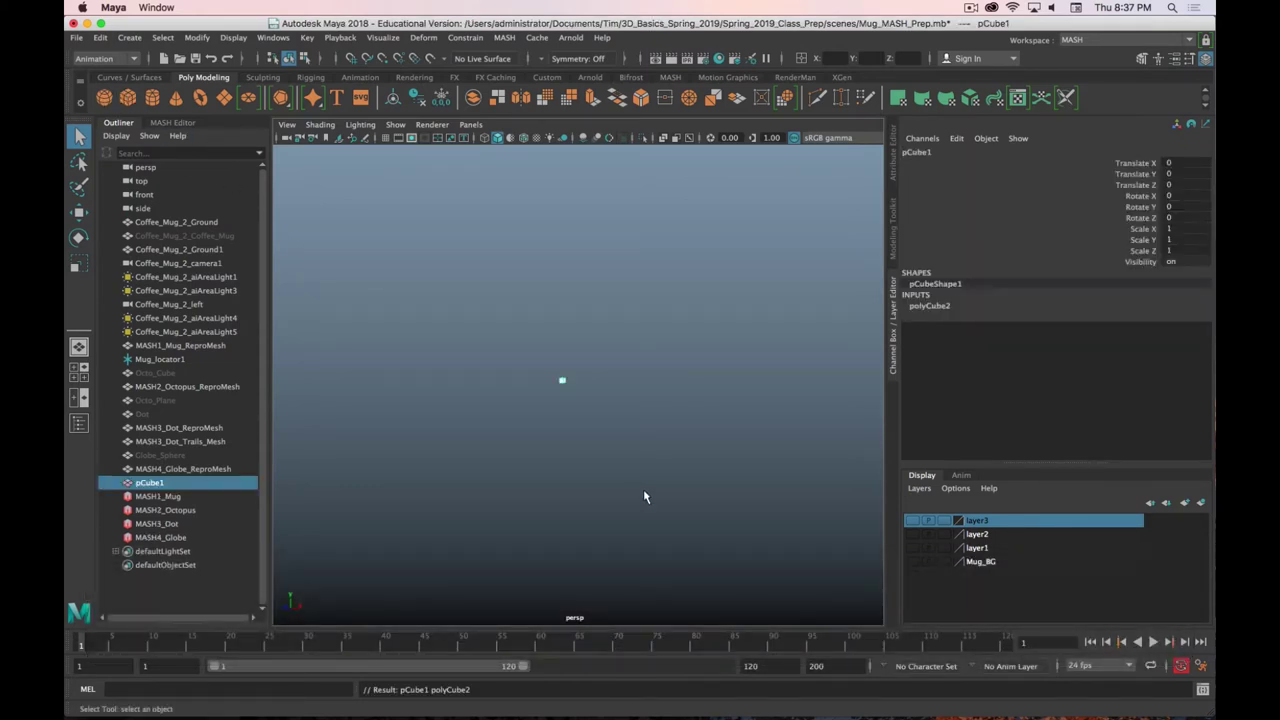
pyautogui.scroll(5, 571, 423)
pyautogui.keyDown('alt'); pyautogui.moveTo(534, 371); pyautogui.dragTo(591, 363, button='middle'); pyautogui.keyUp('alt')
pyautogui.hotkey('alt', '6')
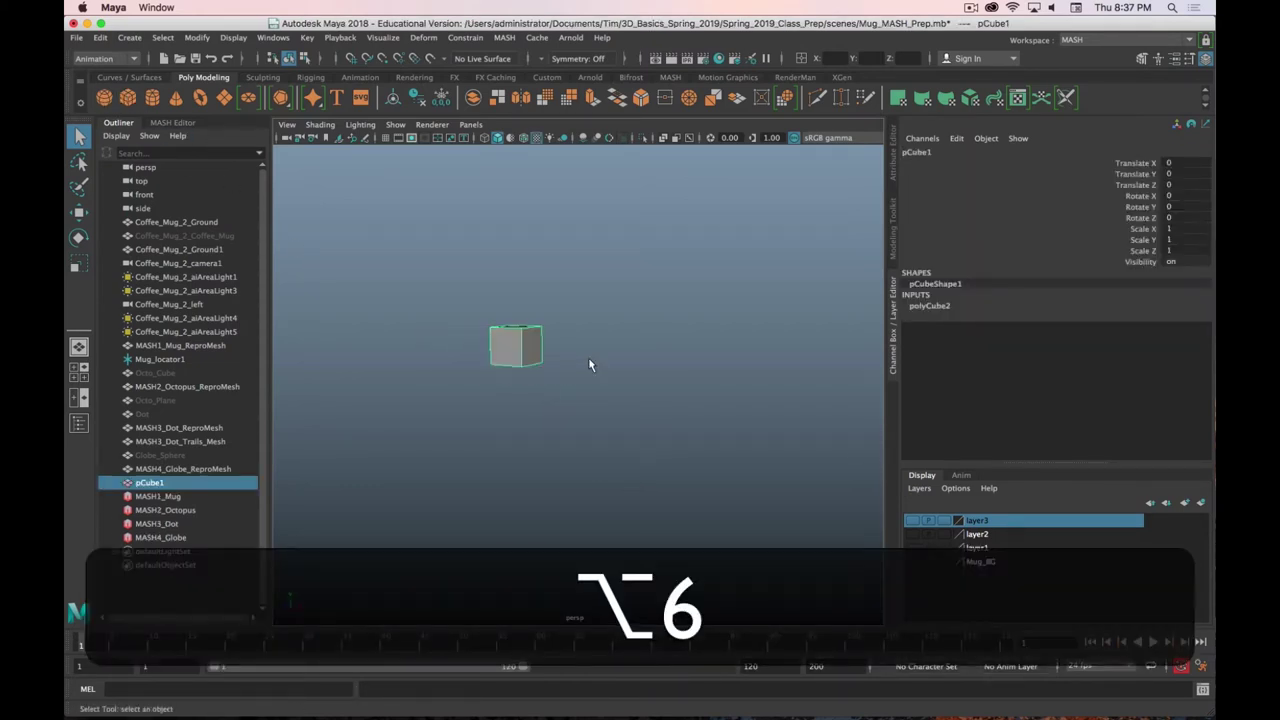
pyautogui.keyDown('alt'); pyautogui.moveTo(540, 356); pyautogui.dragTo(514, 362); pyautogui.keyUp('alt')
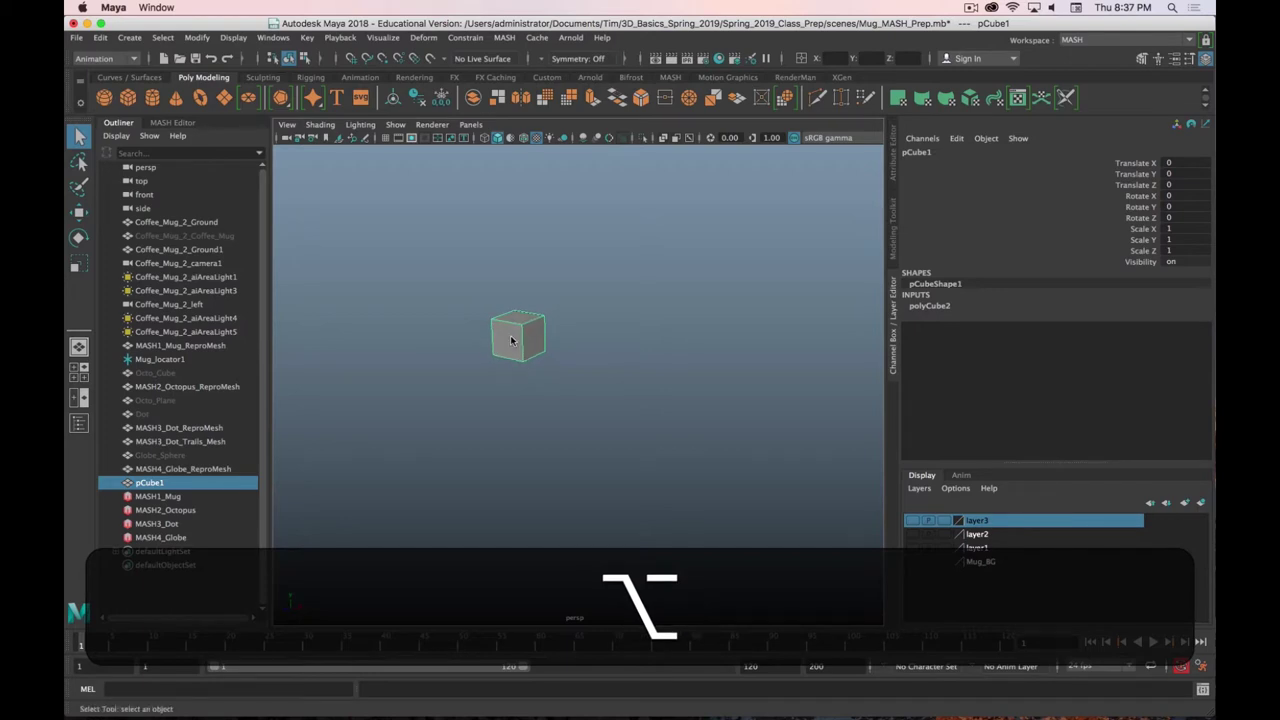
pyautogui.moveTo(511, 341); pyautogui.dragTo(509, 347, button='right')
pyautogui.click(509, 338)
# Try extruding and stretching the top face, undoing both attempts
pyautogui.keyDown('alt'); pyautogui.moveTo(509, 338); pyautogui.dragTo(667, 360); pyautogui.keyUp('alt')
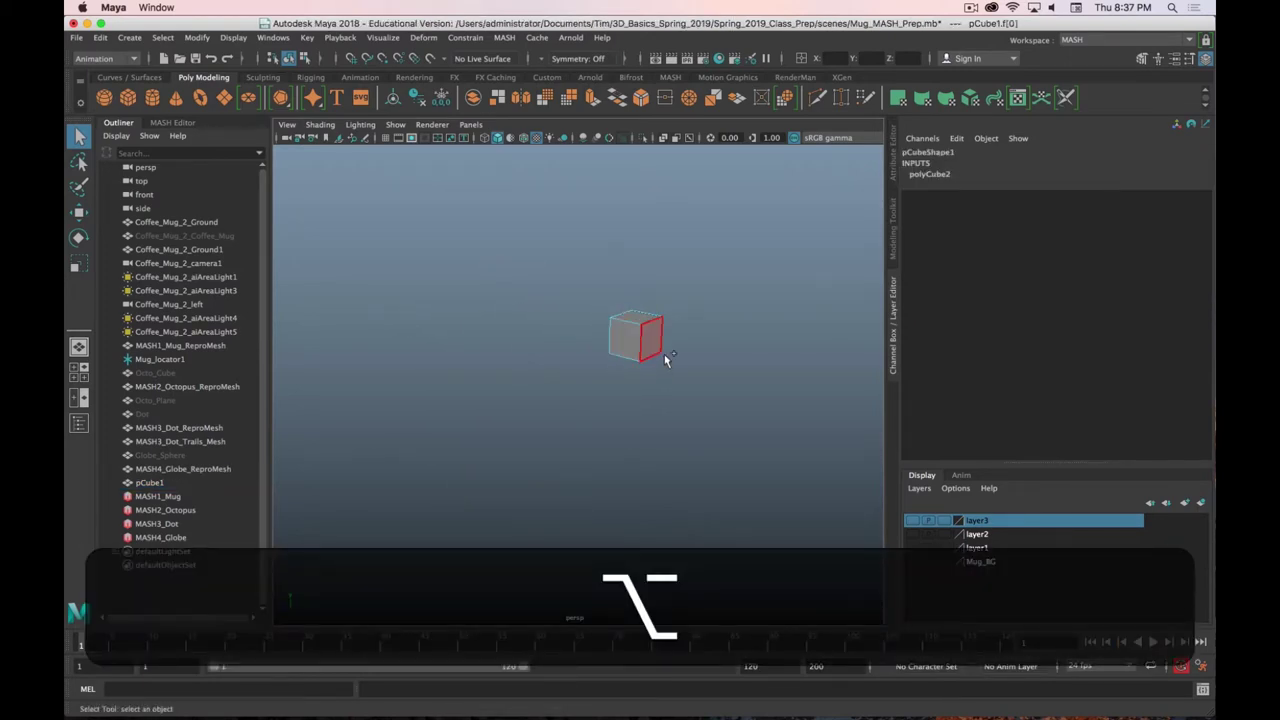
pyautogui.keyDown('shift'); pyautogui.moveTo(650, 342); pyautogui.dragTo(650, 380, button='right'); pyautogui.keyUp('shift')
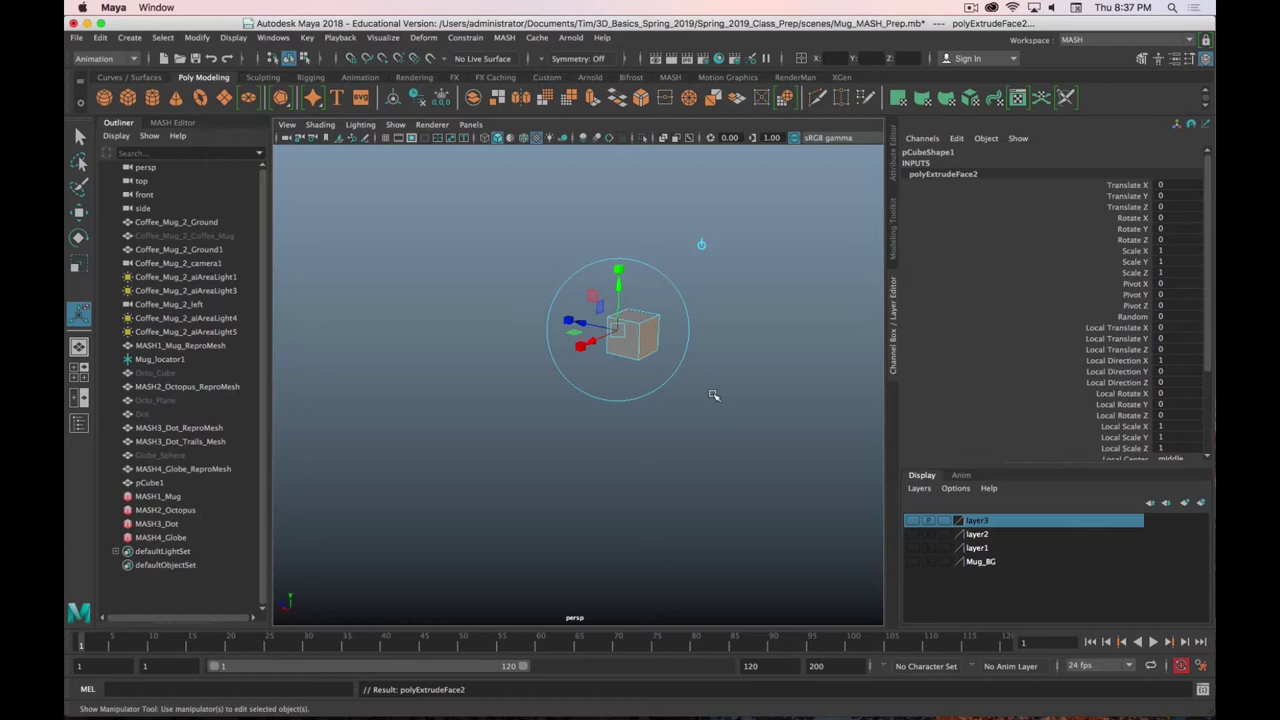
pyautogui.hotkey('alt', 'z')
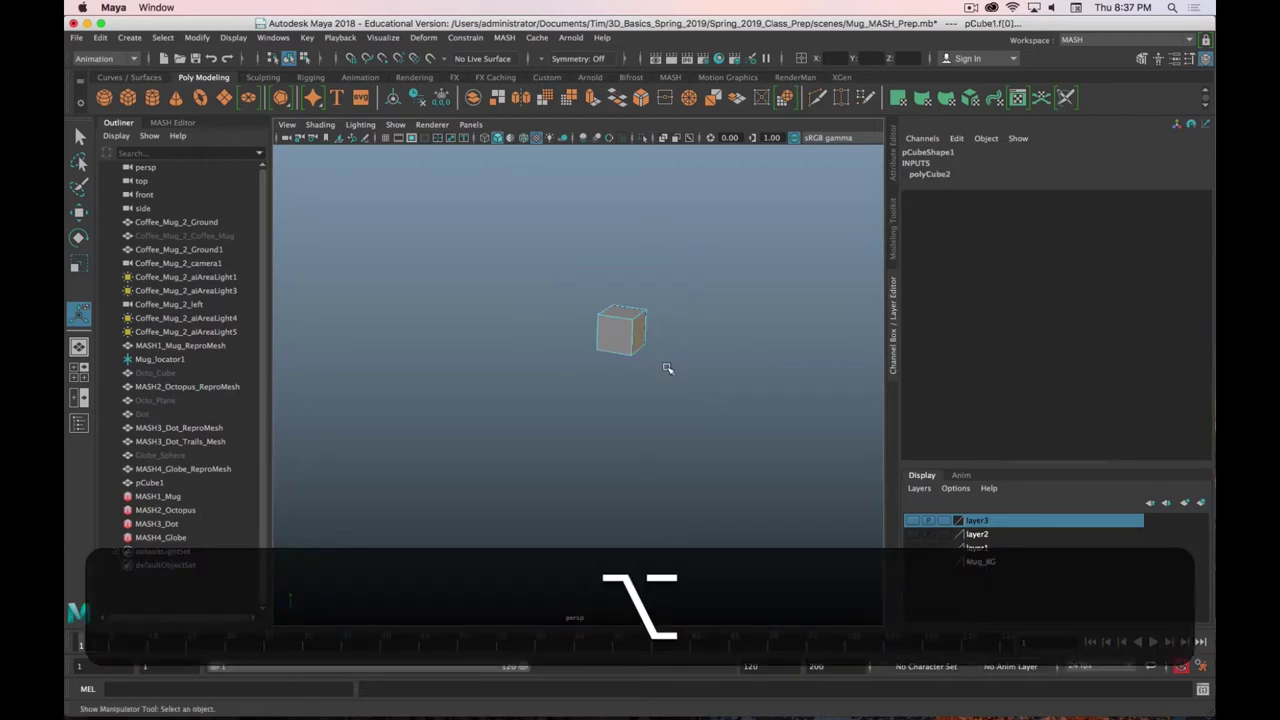
pyautogui.hotkey('alt', 'r')
pyautogui.press('r')
pyautogui.moveTo(566, 321); pyautogui.dragTo(531, 314)
pyautogui.press('z')
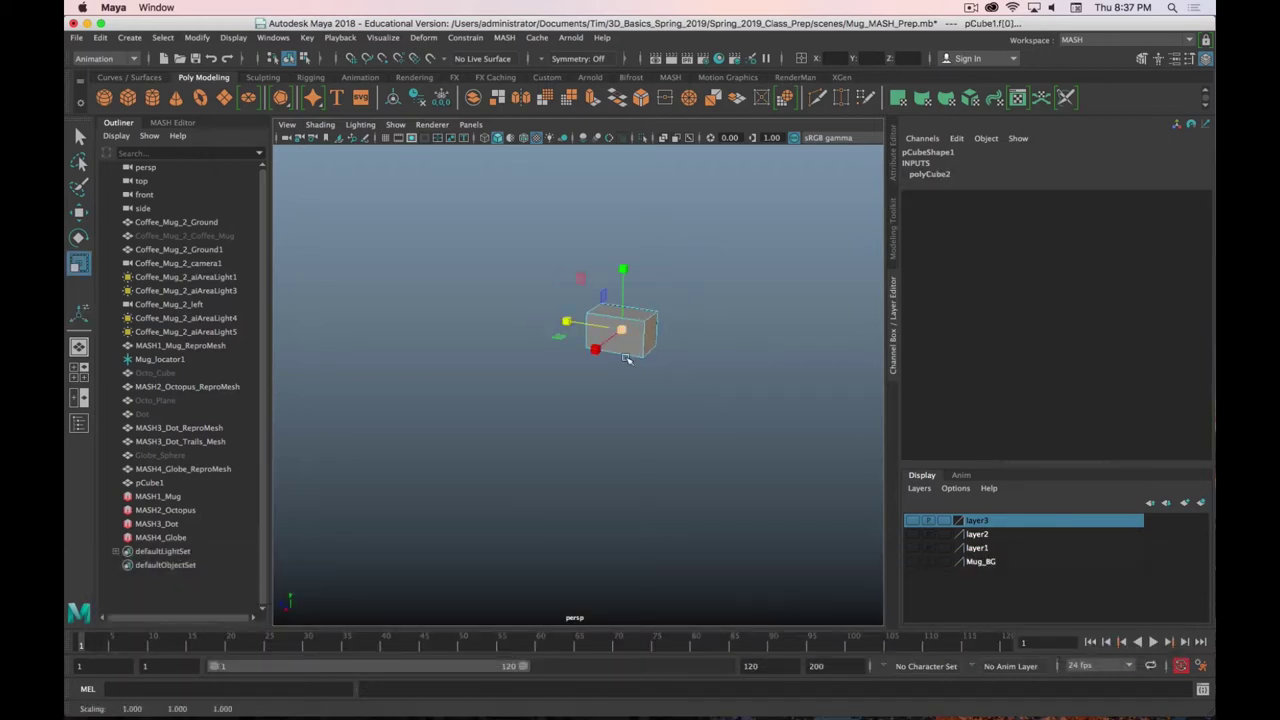
pyautogui.keyDown('alt'); pyautogui.moveTo(642, 364); pyautogui.dragTo(491, 366); pyautogui.keyUp('alt')
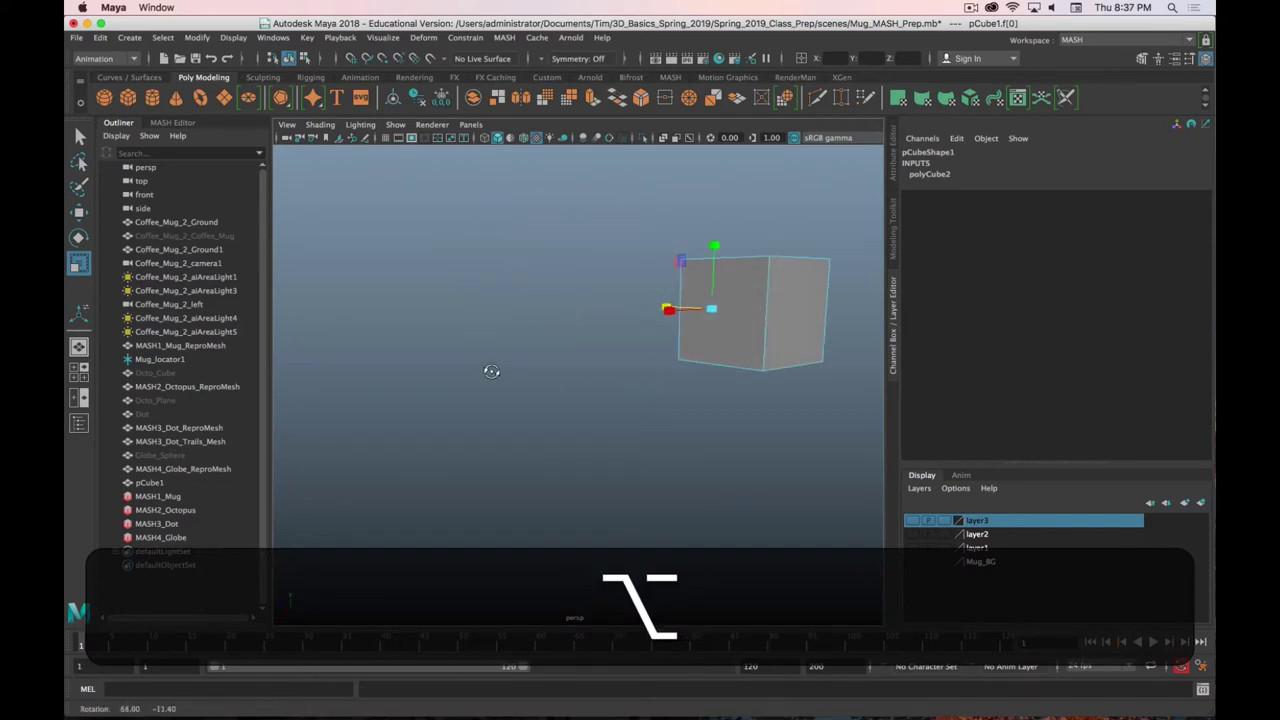
# Extrude the cube's right face and pull the extrusion outward
pyautogui.keyDown('shift'); pyautogui.click(800, 312); pyautogui.keyUp('shift')
pyautogui.keyDown('shift'); pyautogui.moveTo(800, 312); pyautogui.dragTo(803, 348, button='right'); pyautogui.keyUp('shift')
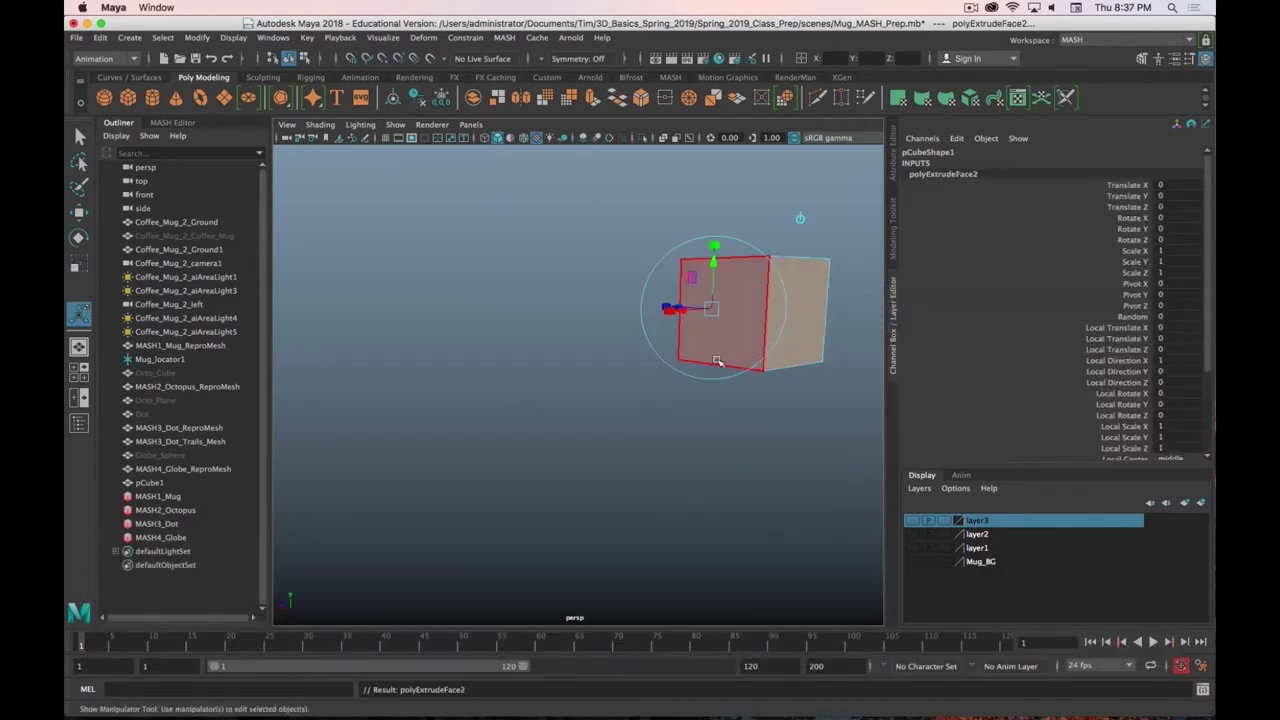
pyautogui.keyDown('alt'); pyautogui.moveTo(662, 382); pyautogui.dragTo(623, 420); pyautogui.keyUp('alt')
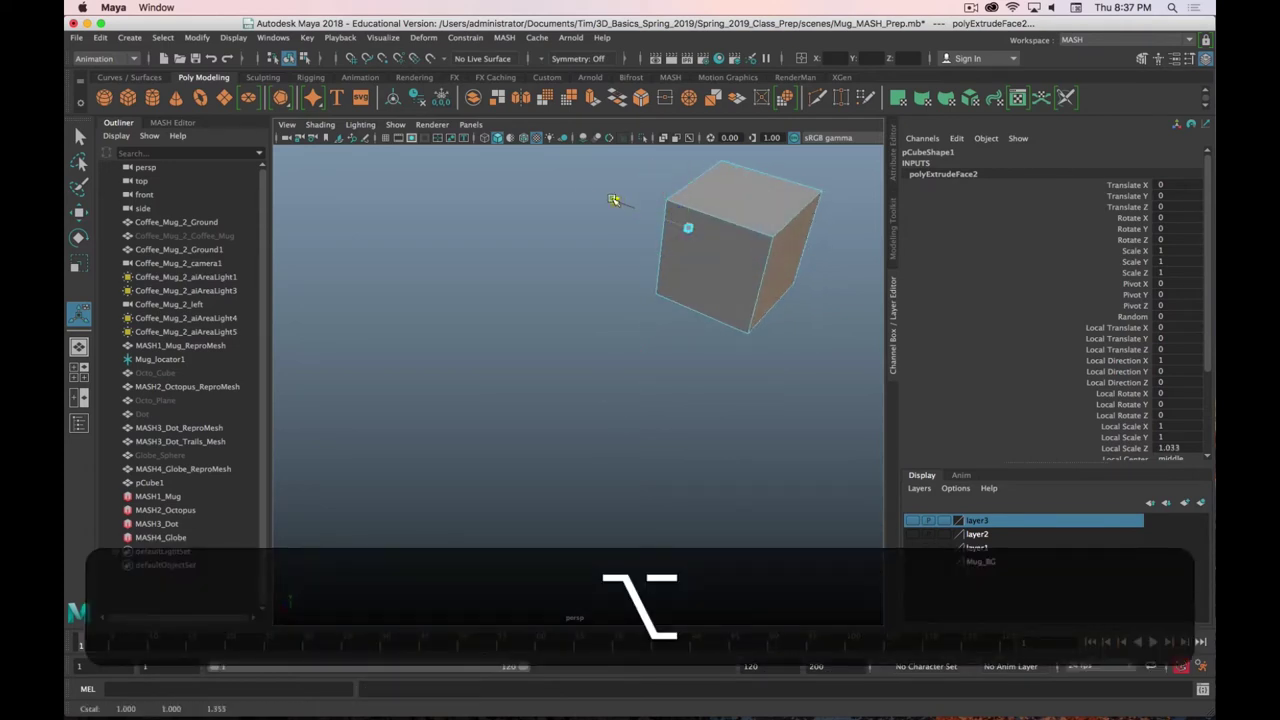
pyautogui.moveTo(614, 200); pyautogui.dragTo(491, 172)
pyautogui.moveTo(644, 276); pyautogui.dragTo(540, 295)
pyautogui.press('z')
# Scale the extruded face down into a tapered, faceted point
pyautogui.moveTo(655, 220); pyautogui.dragTo(688, 220)
pyautogui.press('z')
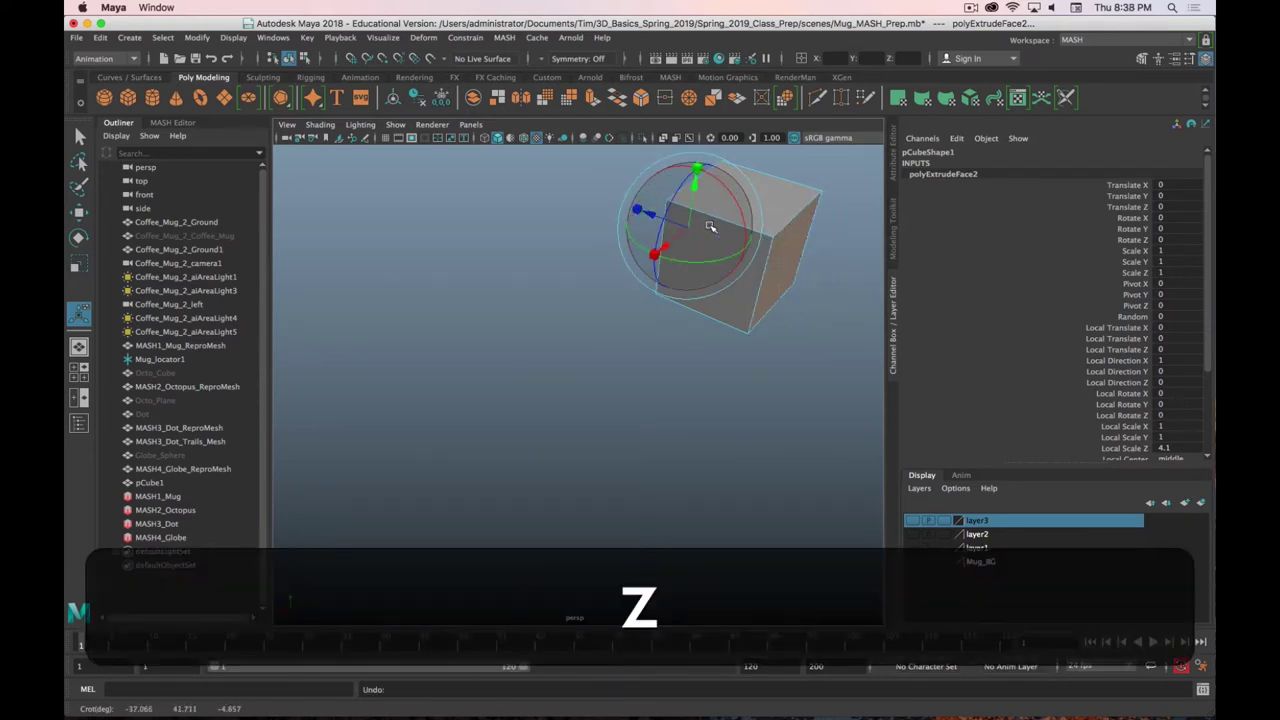
pyautogui.press('w')
pyautogui.press('r')
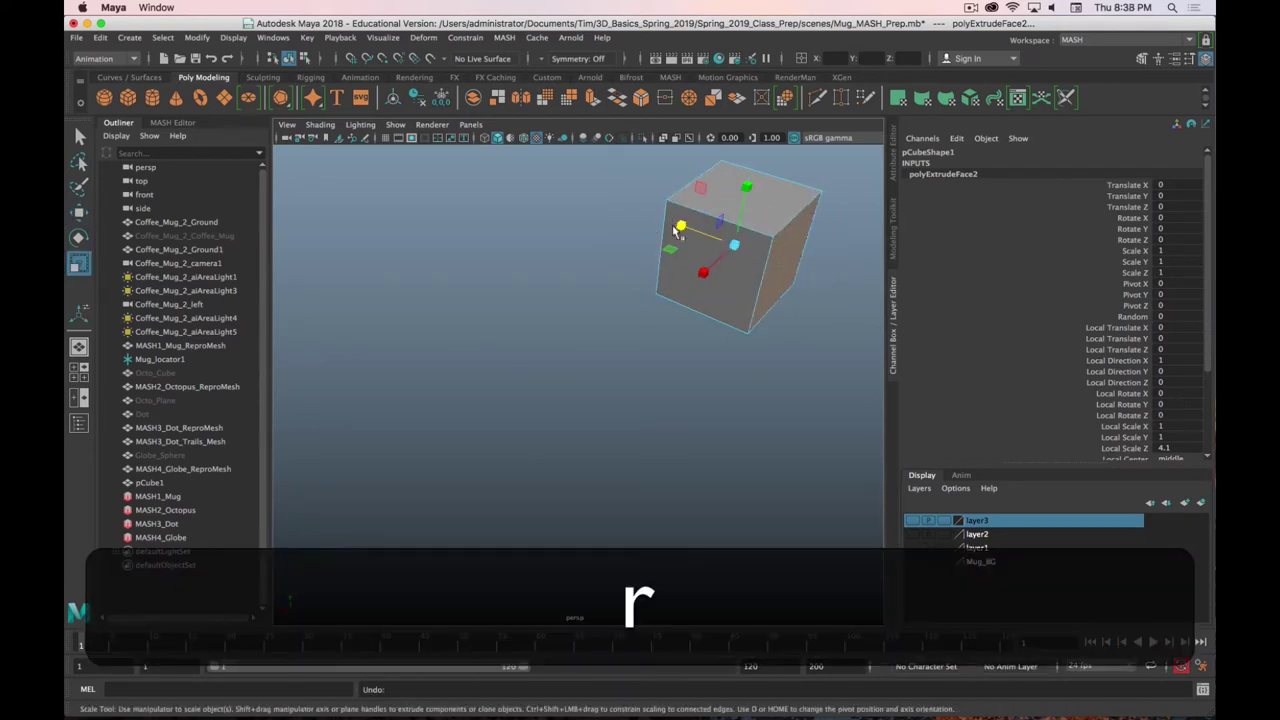
pyautogui.moveTo(675, 228); pyautogui.dragTo(604, 201)
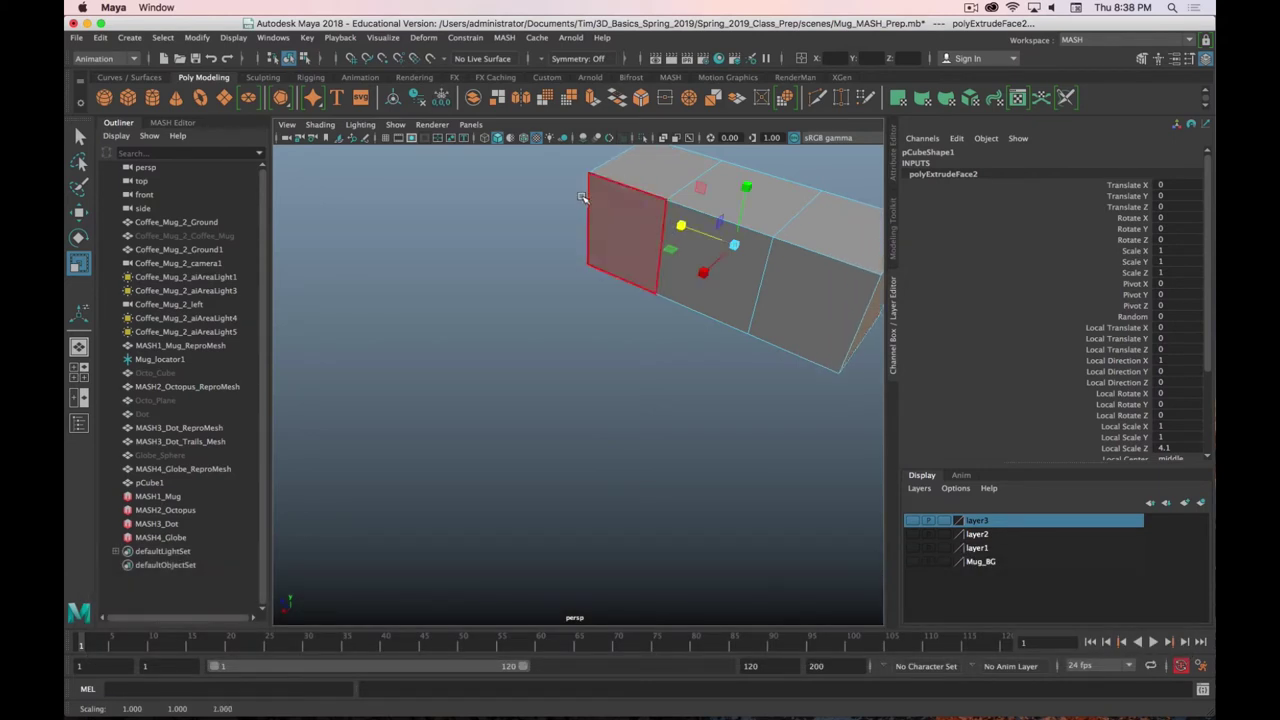
pyautogui.press('r')
pyautogui.press('e')
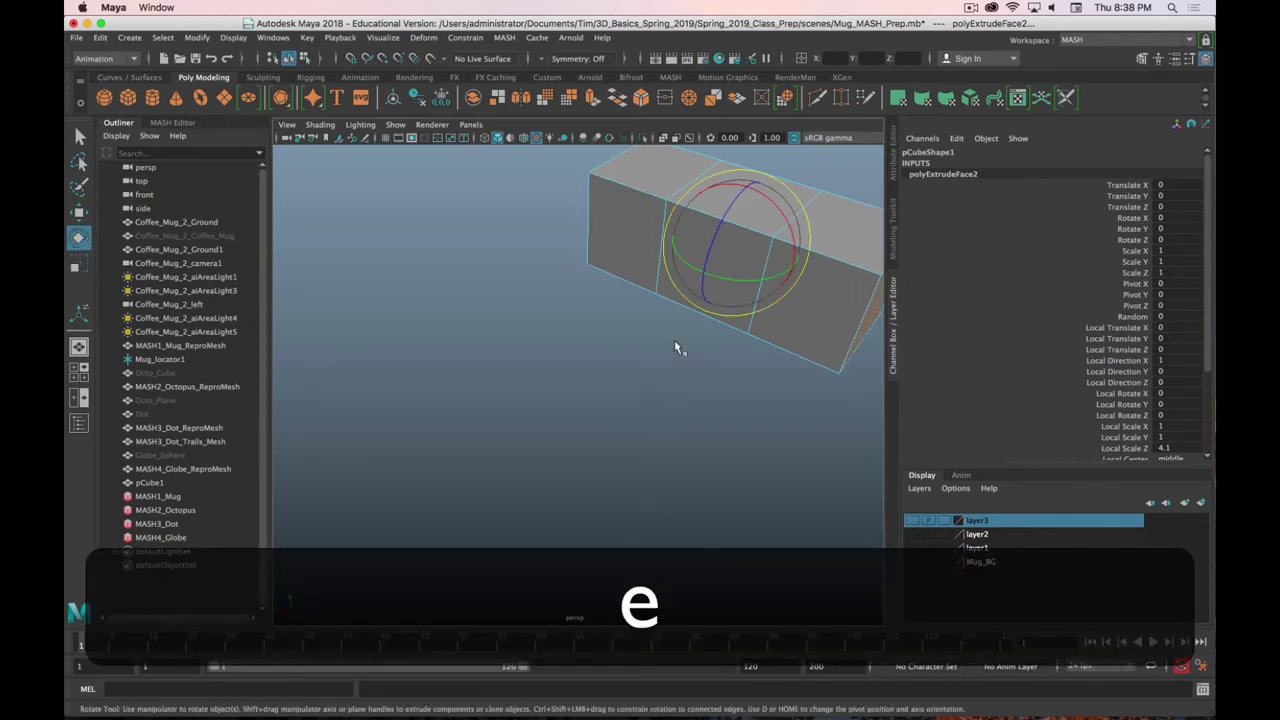
pyautogui.press('r')
pyautogui.keyDown('alt'); pyautogui.moveTo(676, 347); pyautogui.dragTo(613, 364); pyautogui.keyUp('alt')
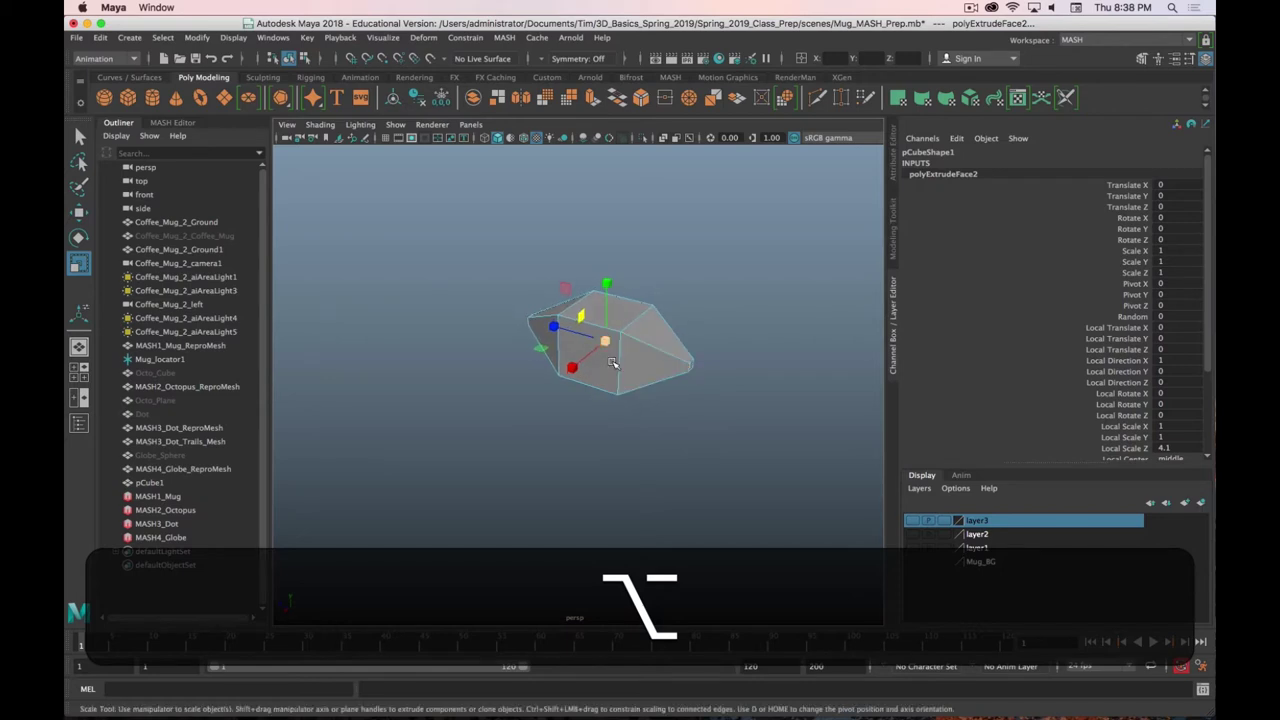
# Extrude a face and scale it into a box three cubes long with pointed ends
pyautogui.press('z')
pyautogui.press('z')
pyautogui.press('z')
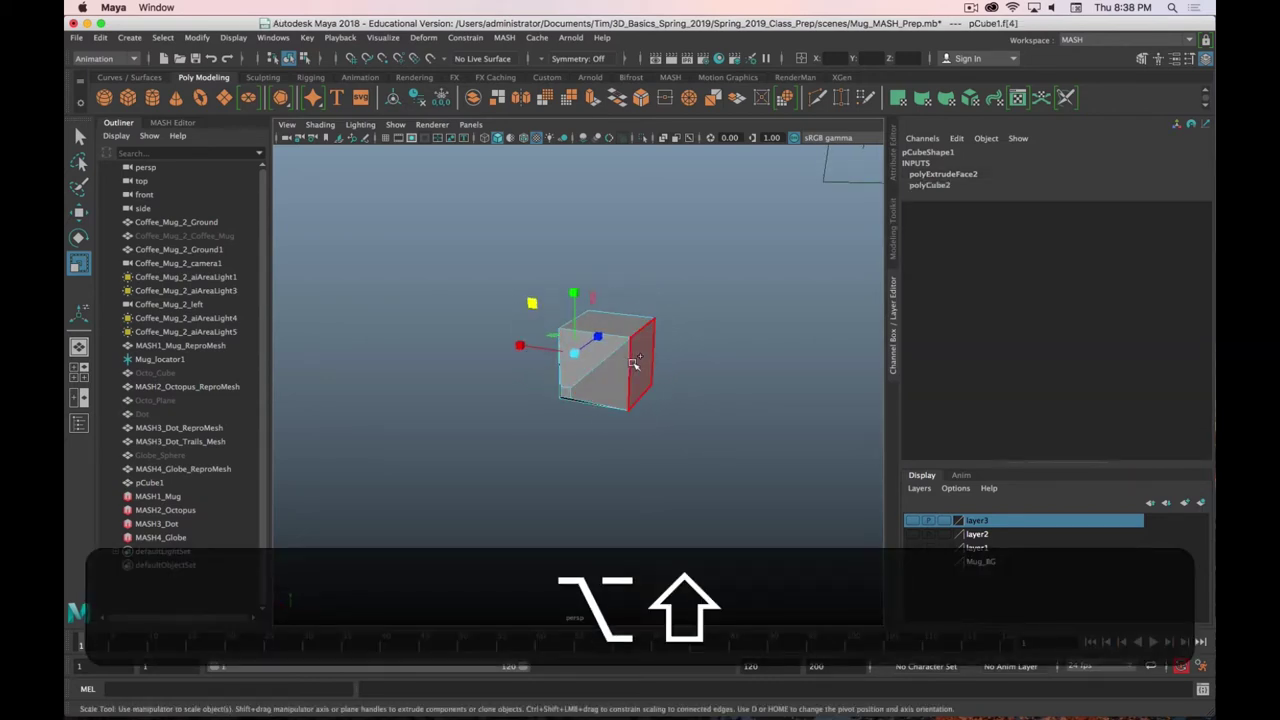
pyautogui.keyDown('shift'); pyautogui.moveTo(643, 370); pyautogui.dragTo(657, 401, button='right'); pyautogui.keyUp('shift')
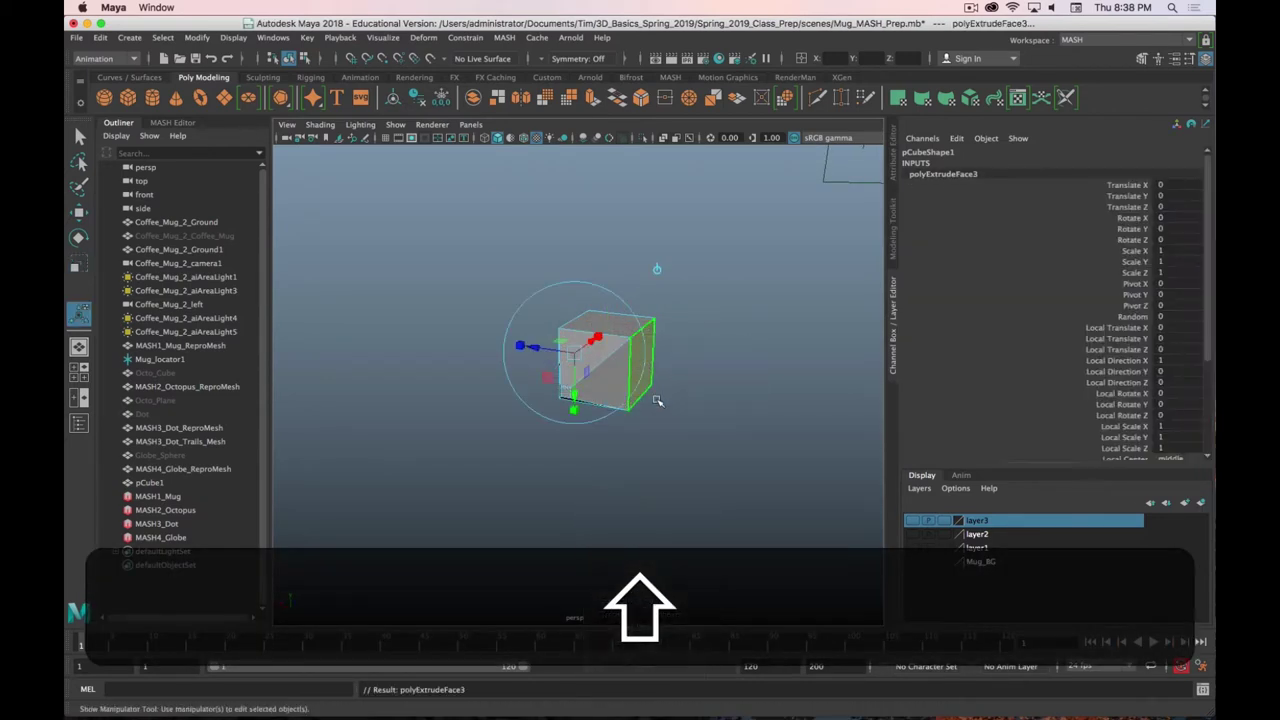
pyautogui.press('r')
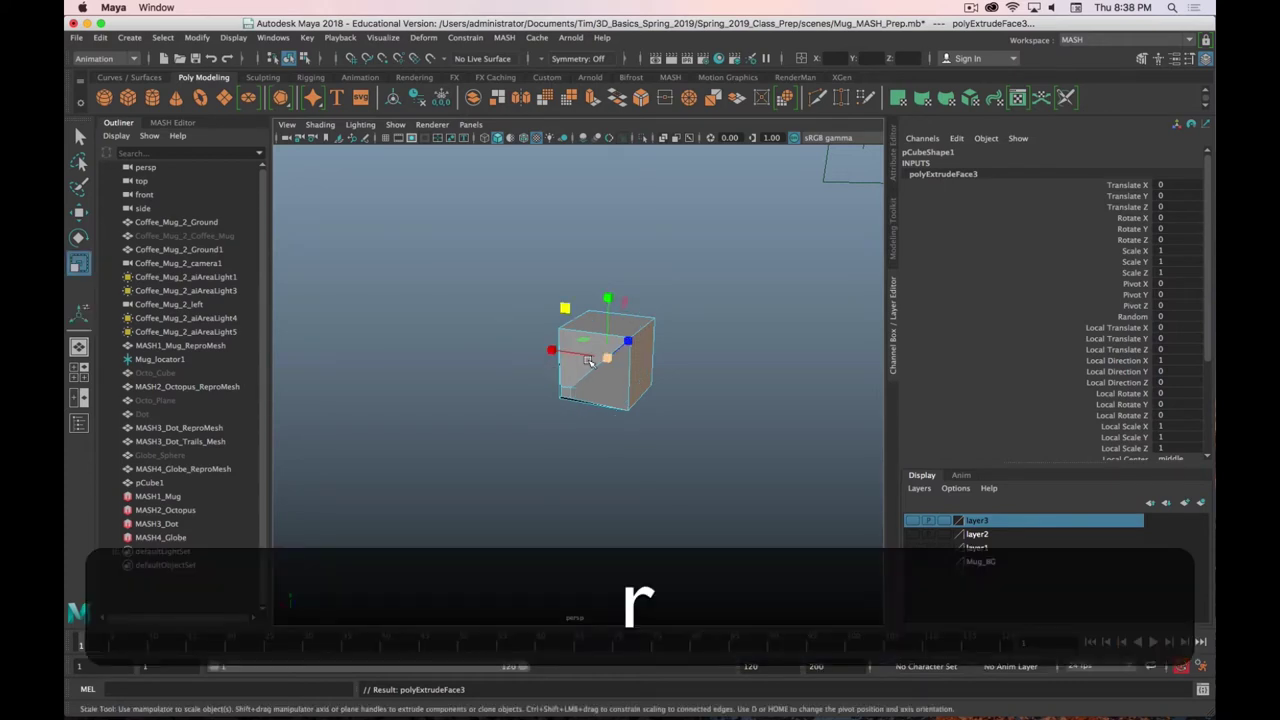
pyautogui.moveTo(551, 352); pyautogui.dragTo(262, 369)
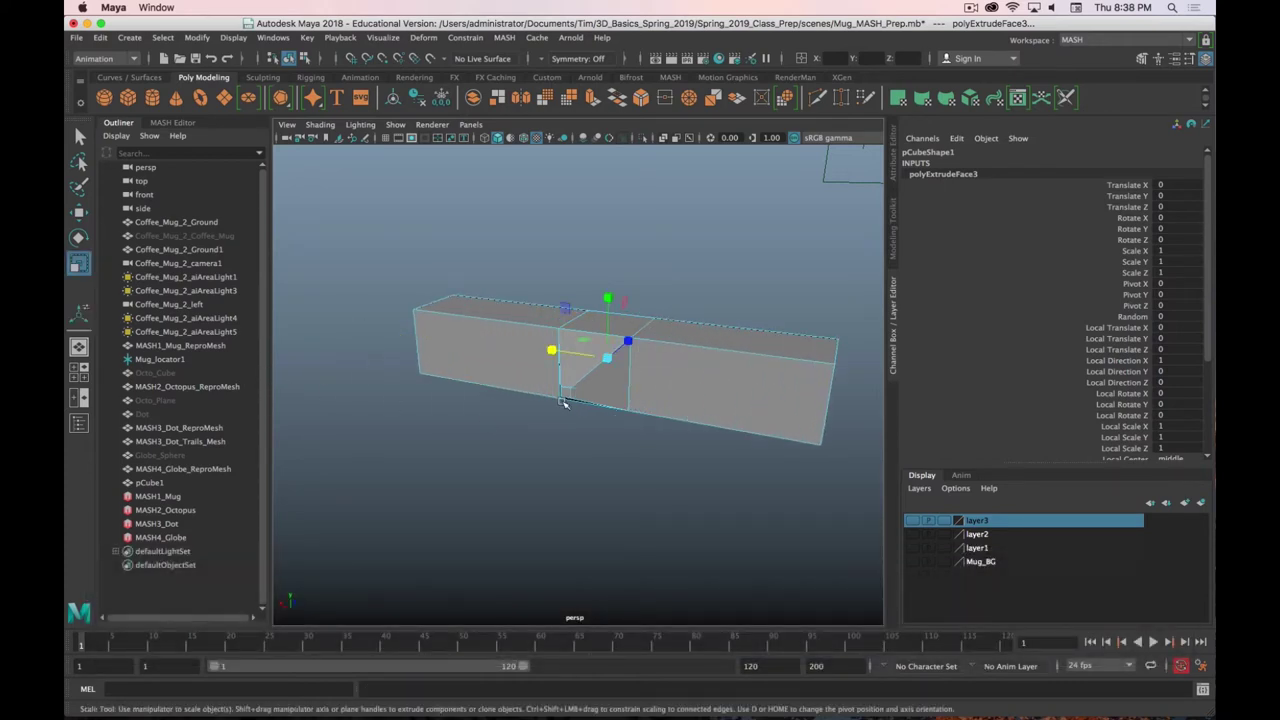
pyautogui.moveTo(598, 333); pyautogui.dragTo(621, 417)
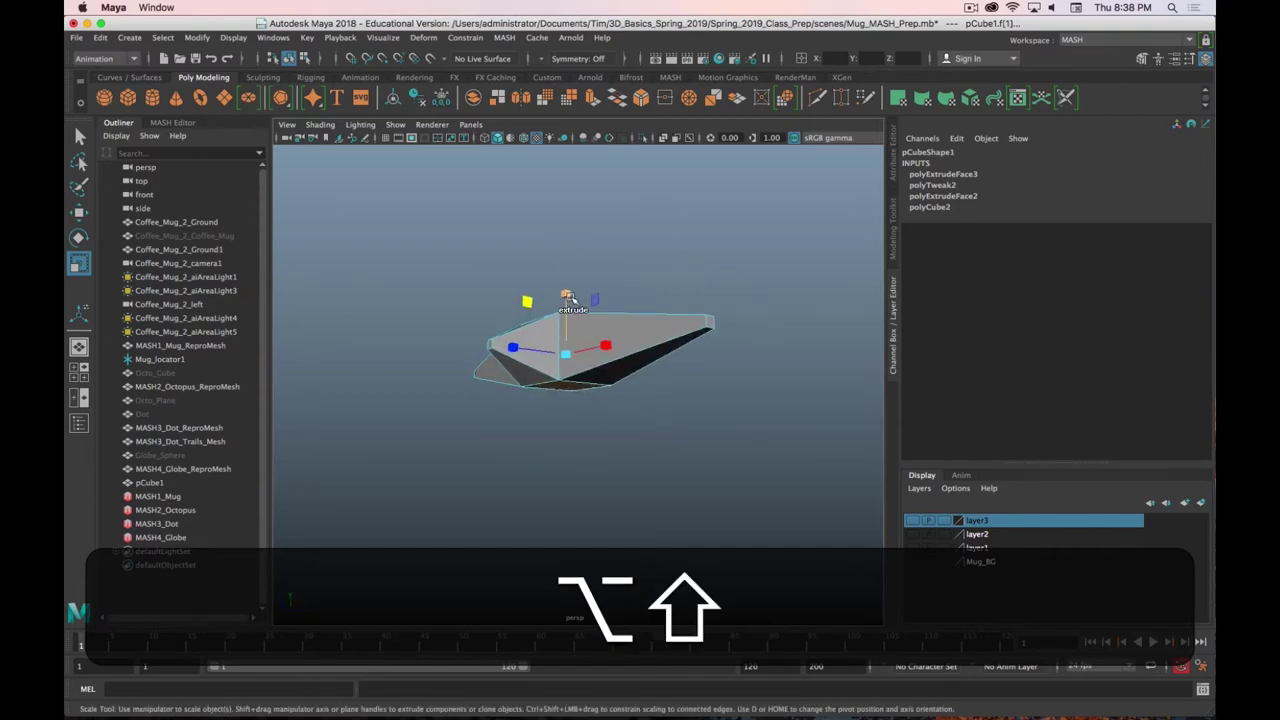
# Extrude the middle face upward into a tapered column, completing the star, and return to Object Mode
pyautogui.keyDown('shift'); pyautogui.moveTo(567, 298); pyautogui.dragTo(565, 170); pyautogui.keyUp('shift')
pyautogui.keyDown('alt'); pyautogui.moveTo(565, 170); pyautogui.dragTo(585, 255); pyautogui.keyUp('alt')
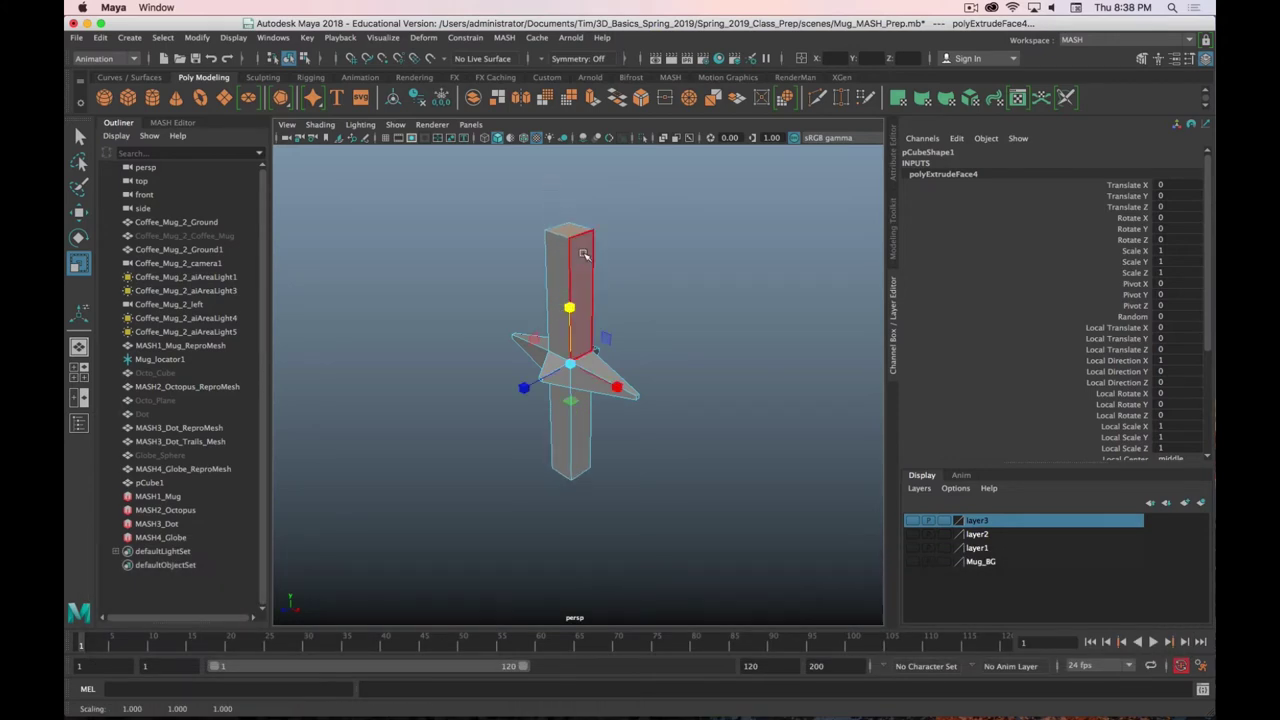
pyautogui.moveTo(571, 402); pyautogui.dragTo(556, 382)
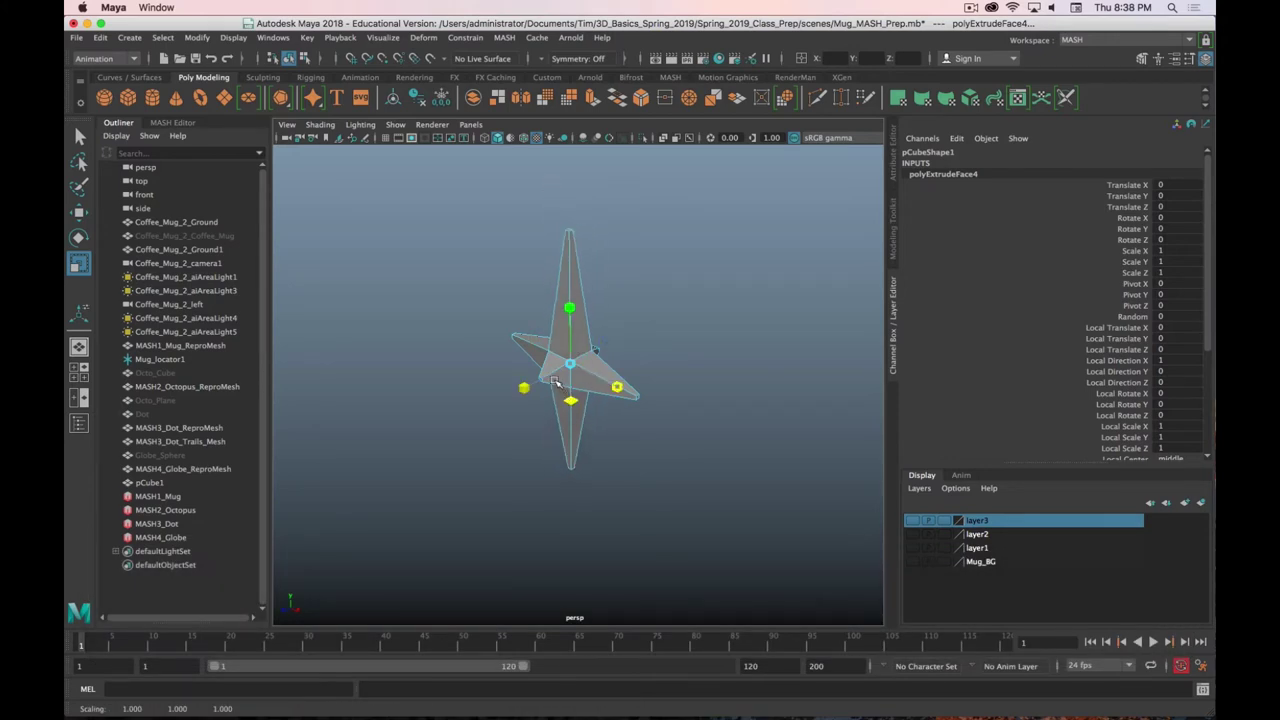
pyautogui.keyDown('alt'); pyautogui.moveTo(437, 417); pyautogui.dragTo(551, 376); pyautogui.keyUp('alt')
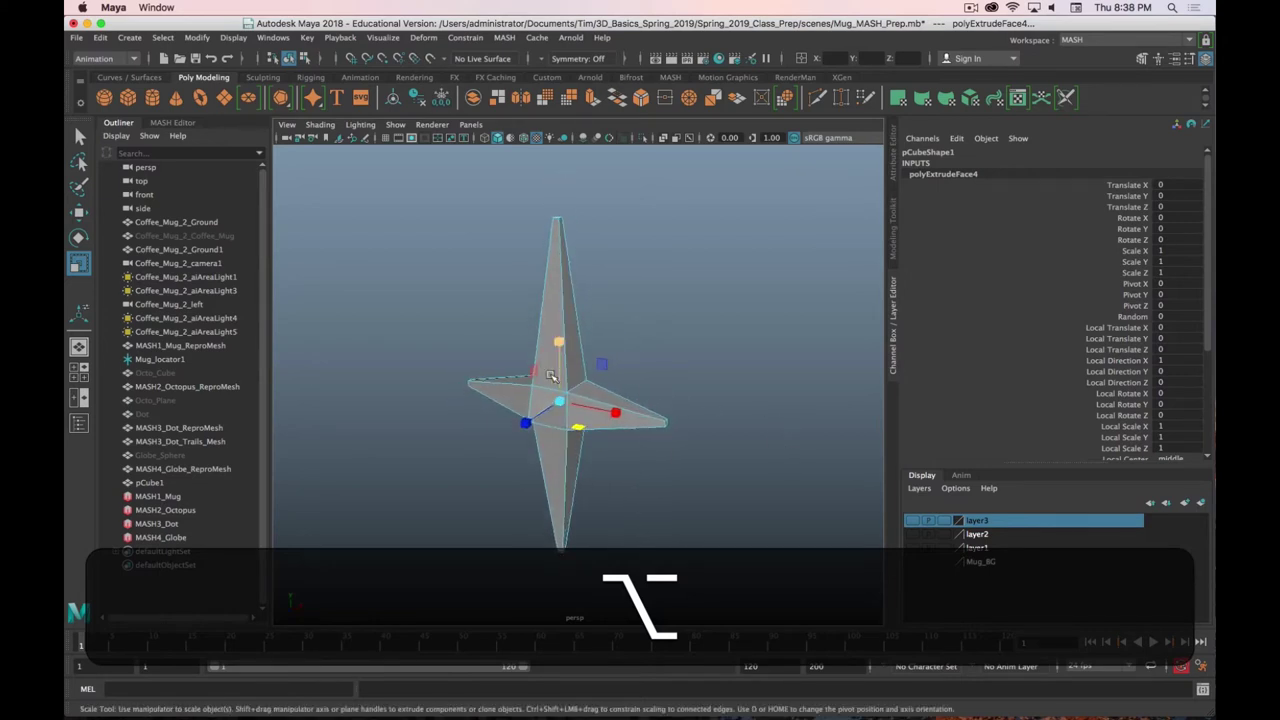
pyautogui.moveTo(551, 376); pyautogui.dragTo(600, 290, button='right')
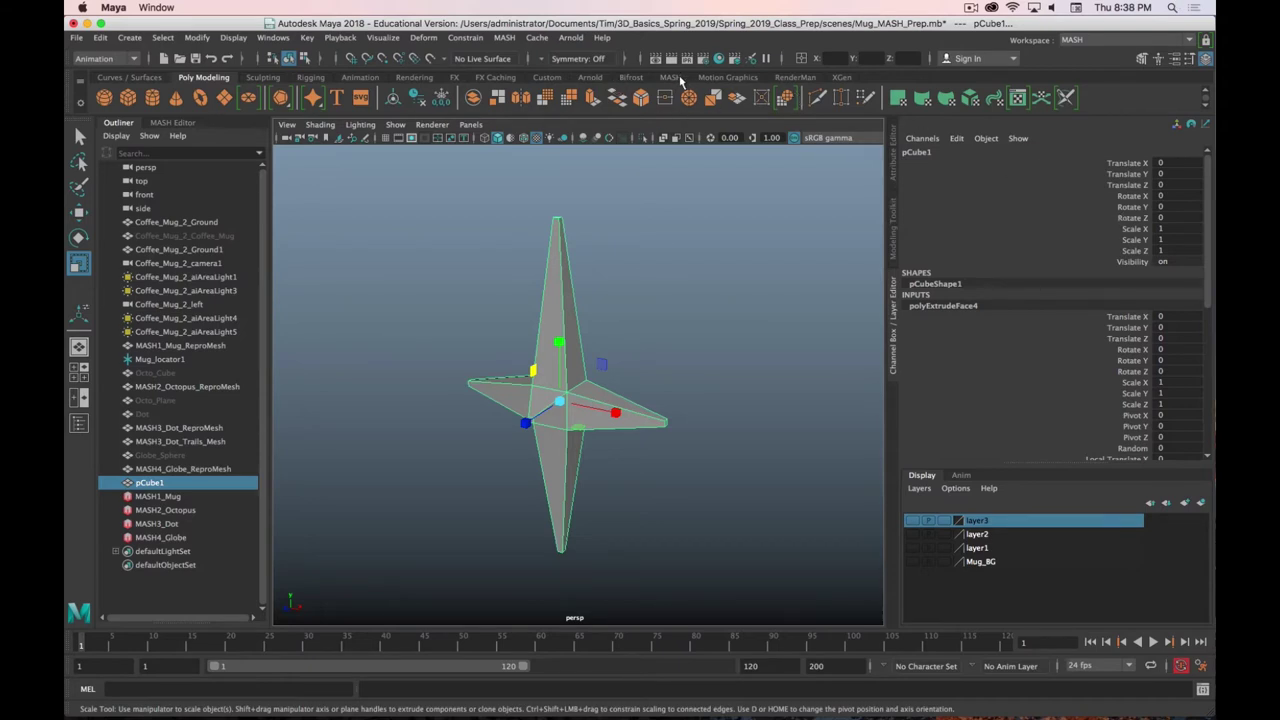
# Create a MASH network from the star and raise Distribute Number of Points to 62
pyautogui.click(669, 77)
pyautogui.click(104, 97)
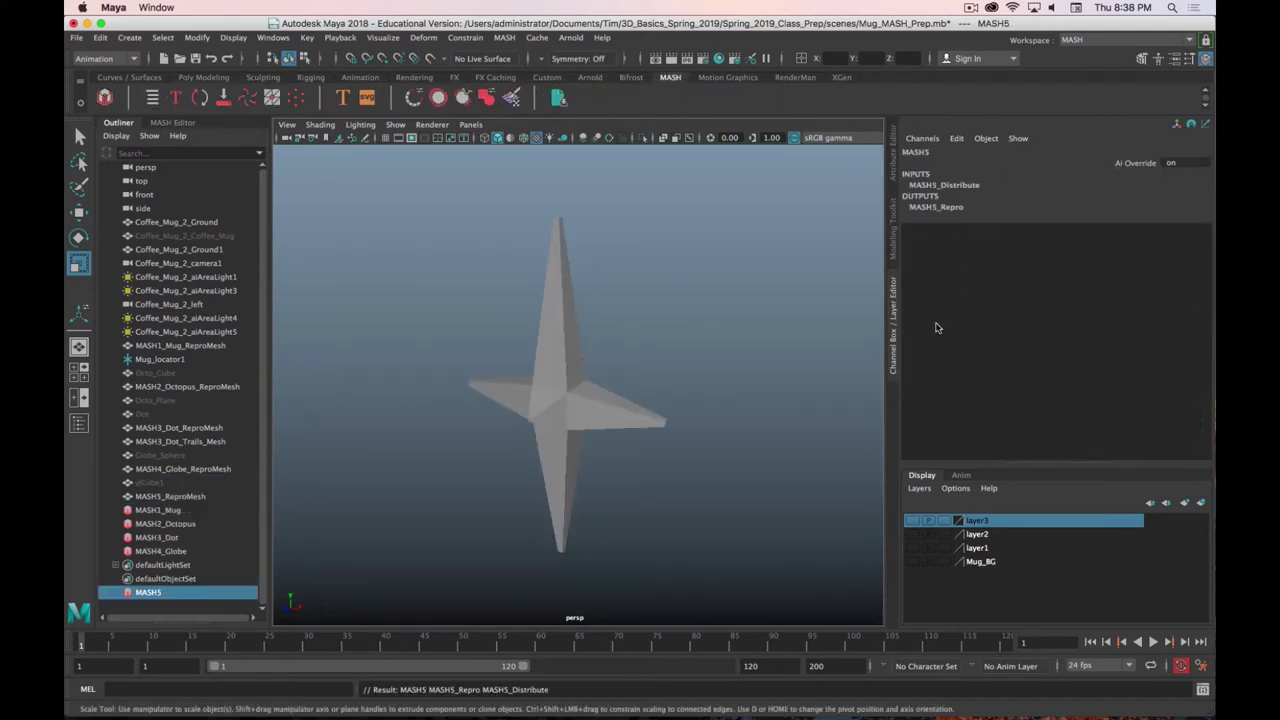
pyautogui.click(894, 165)
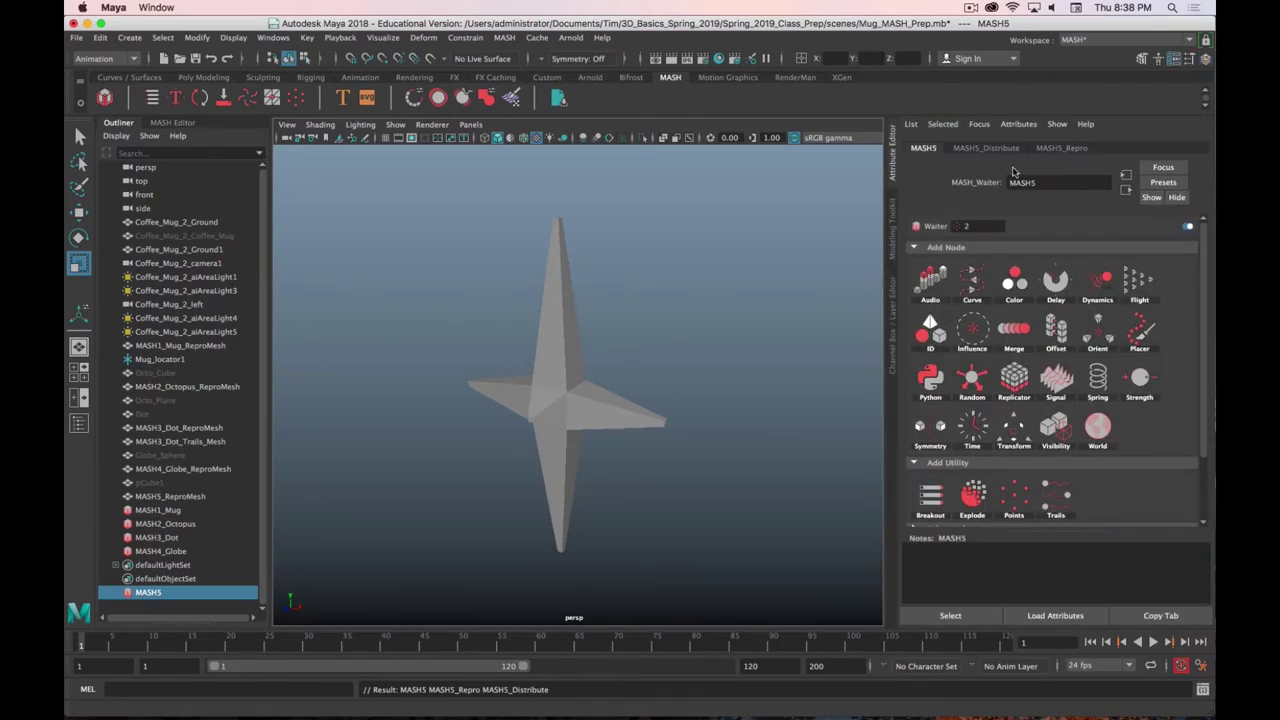
pyautogui.click(988, 148)
pyautogui.scroll(-10, 780, 357)
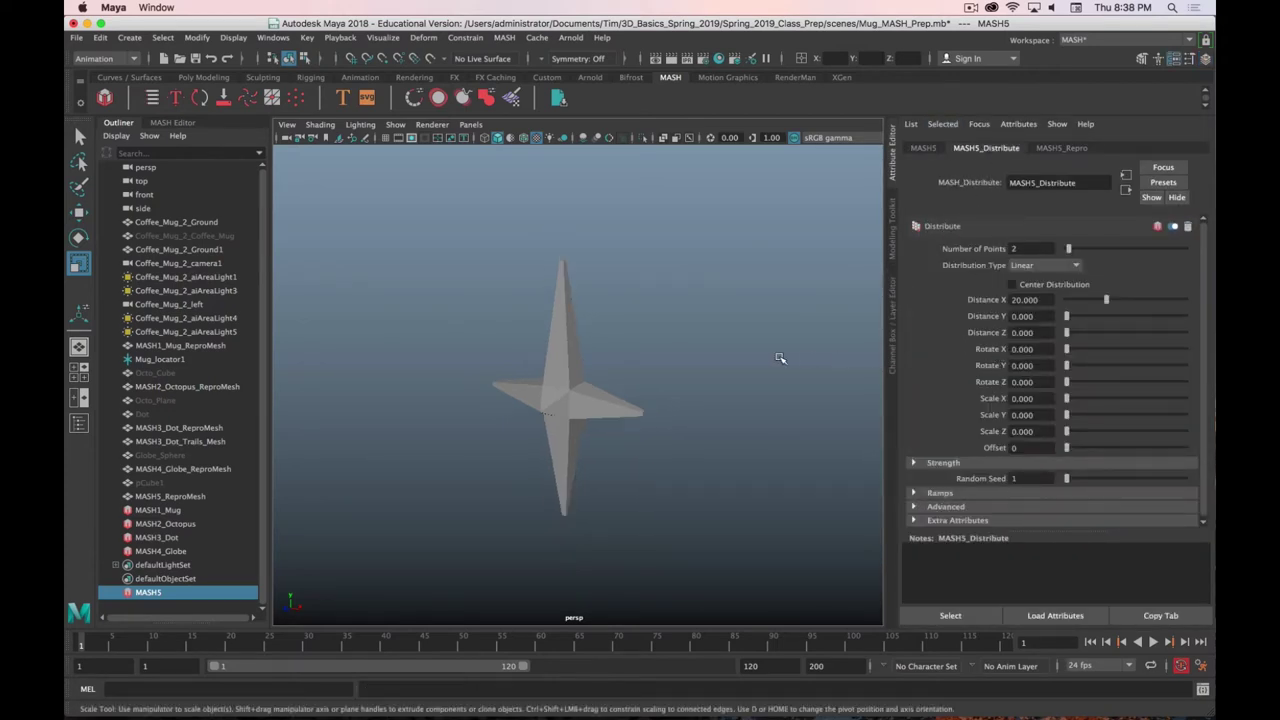
pyautogui.scroll(-5, 771, 371)
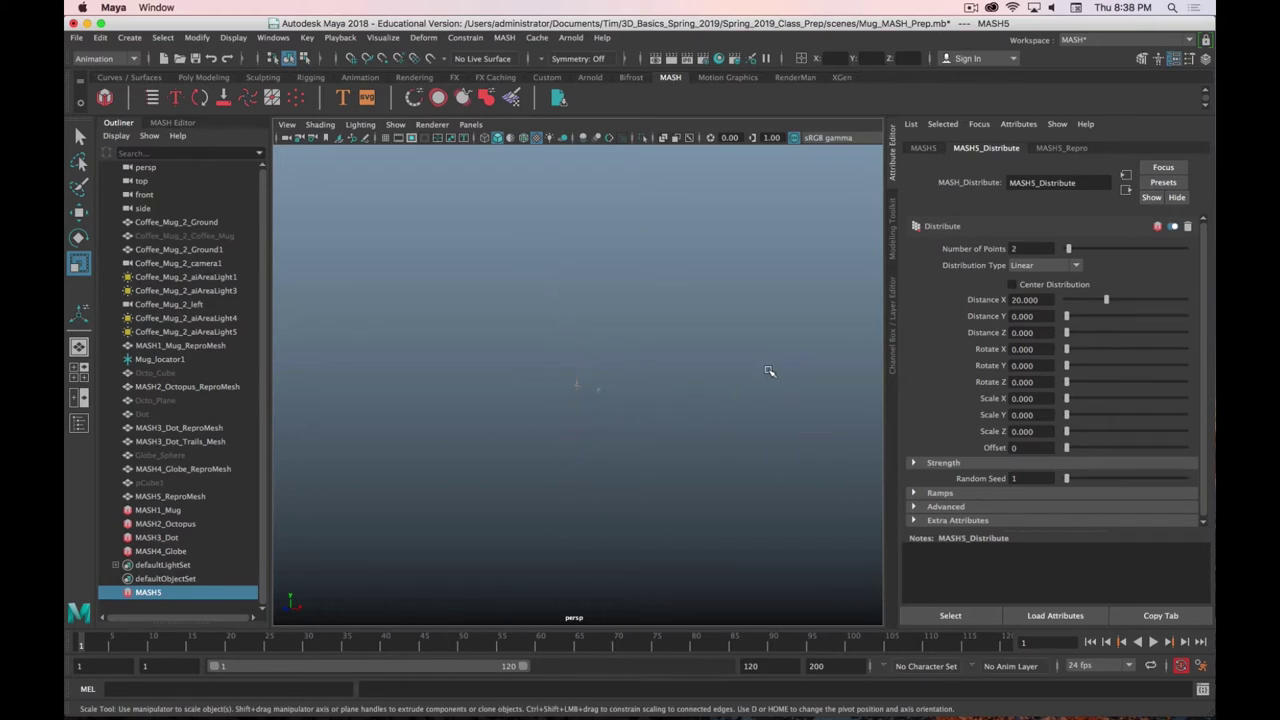
pyautogui.scroll(2, 770, 370)
pyautogui.moveTo(1069, 248); pyautogui.dragTo(1115, 253)
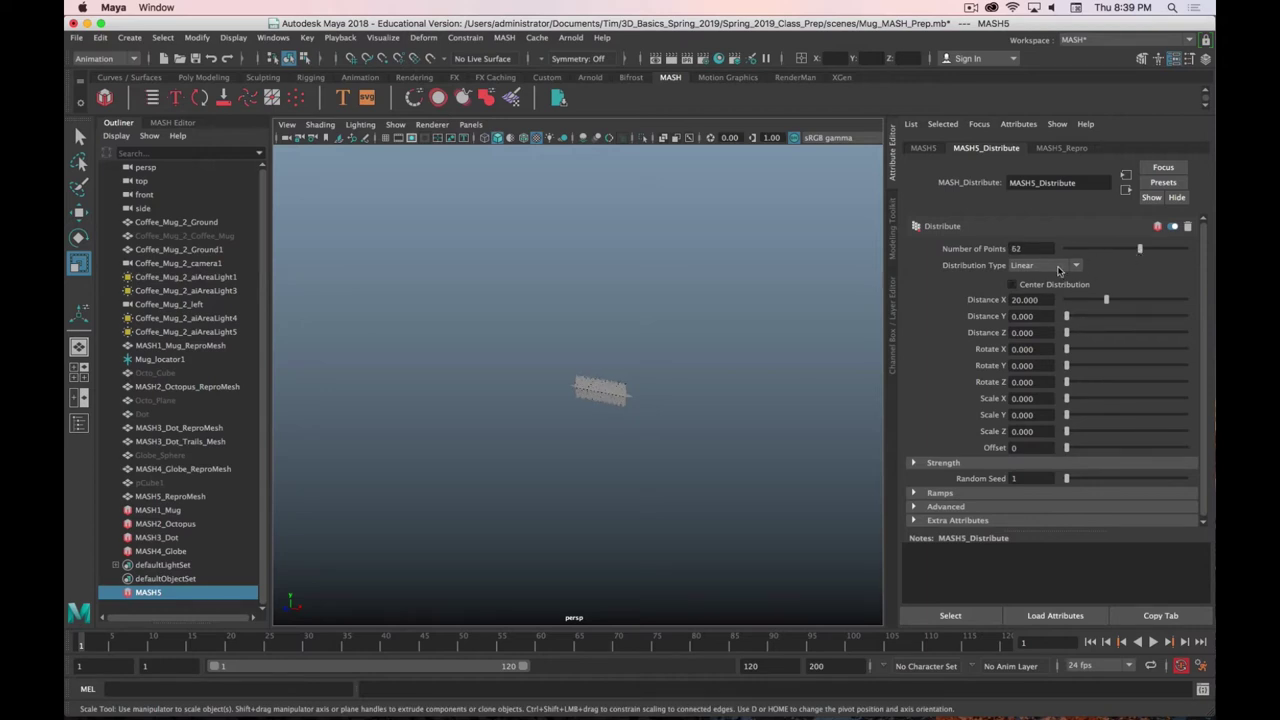
pyautogui.click(1064, 267)
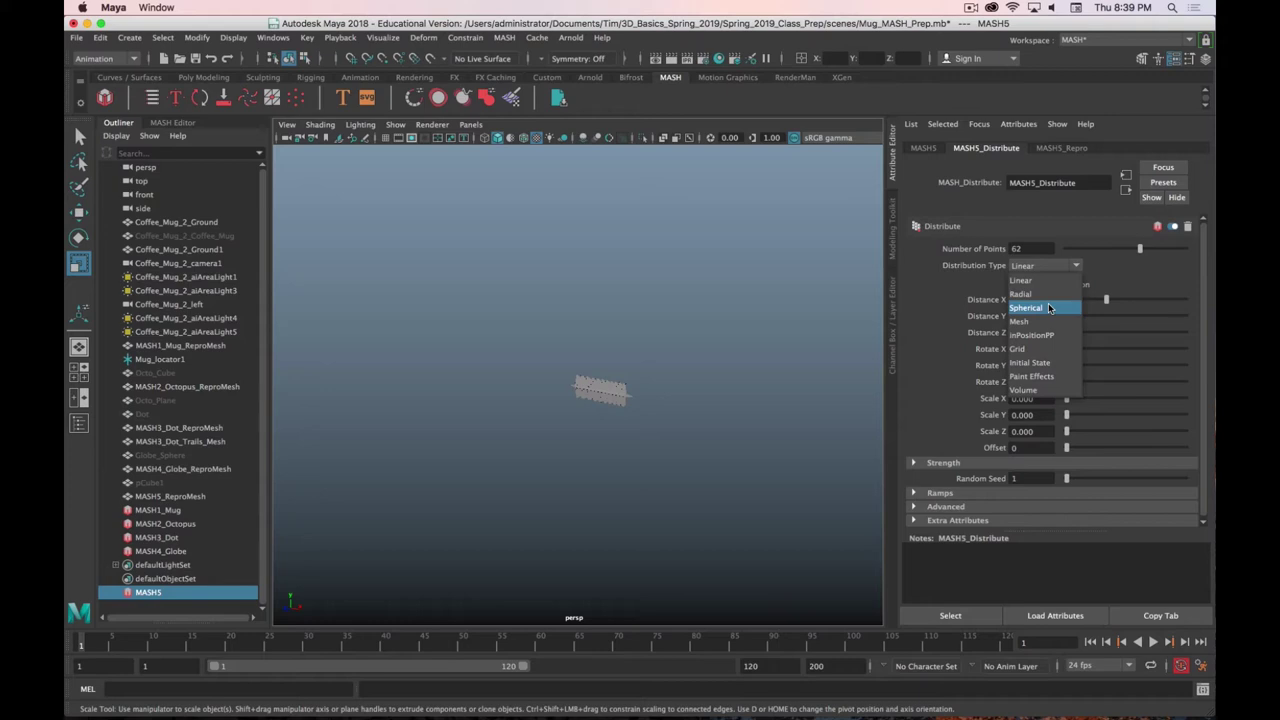
# Switch the distribution to Grid with 10 along X and 9 along Y and Z
pyautogui.click(1040, 349)
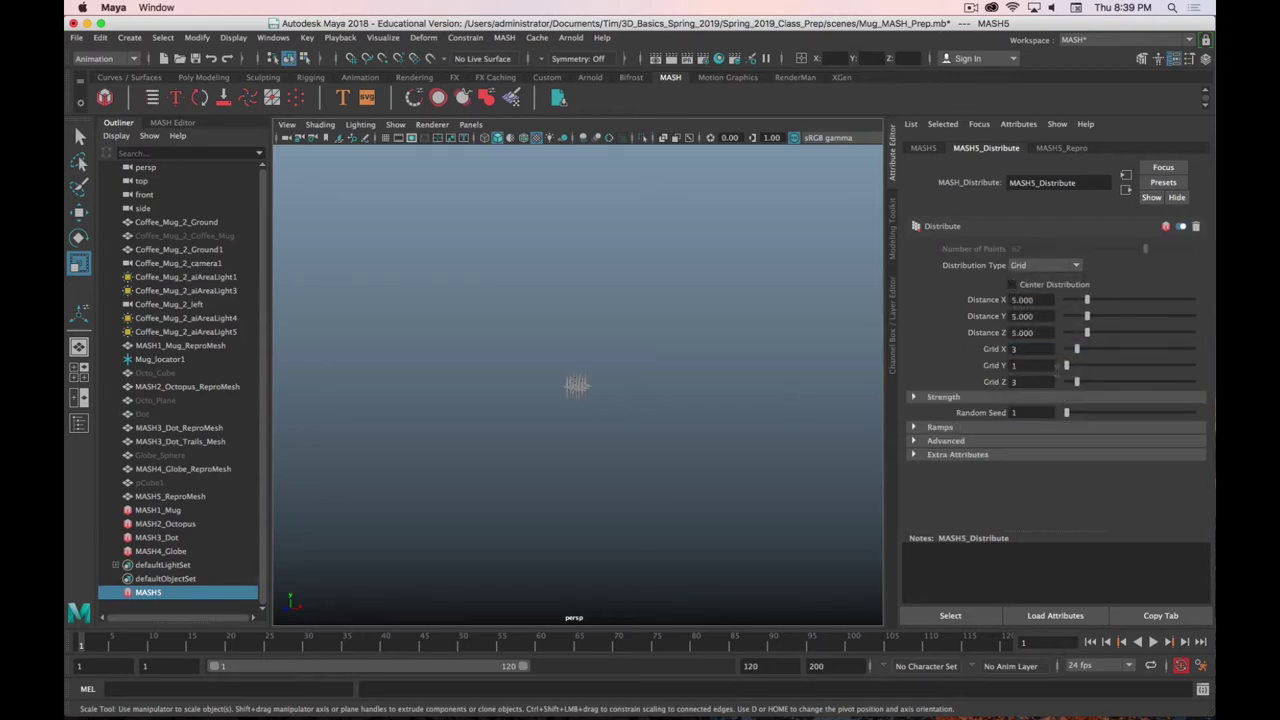
pyautogui.moveTo(1078, 352); pyautogui.dragTo(1111, 368)
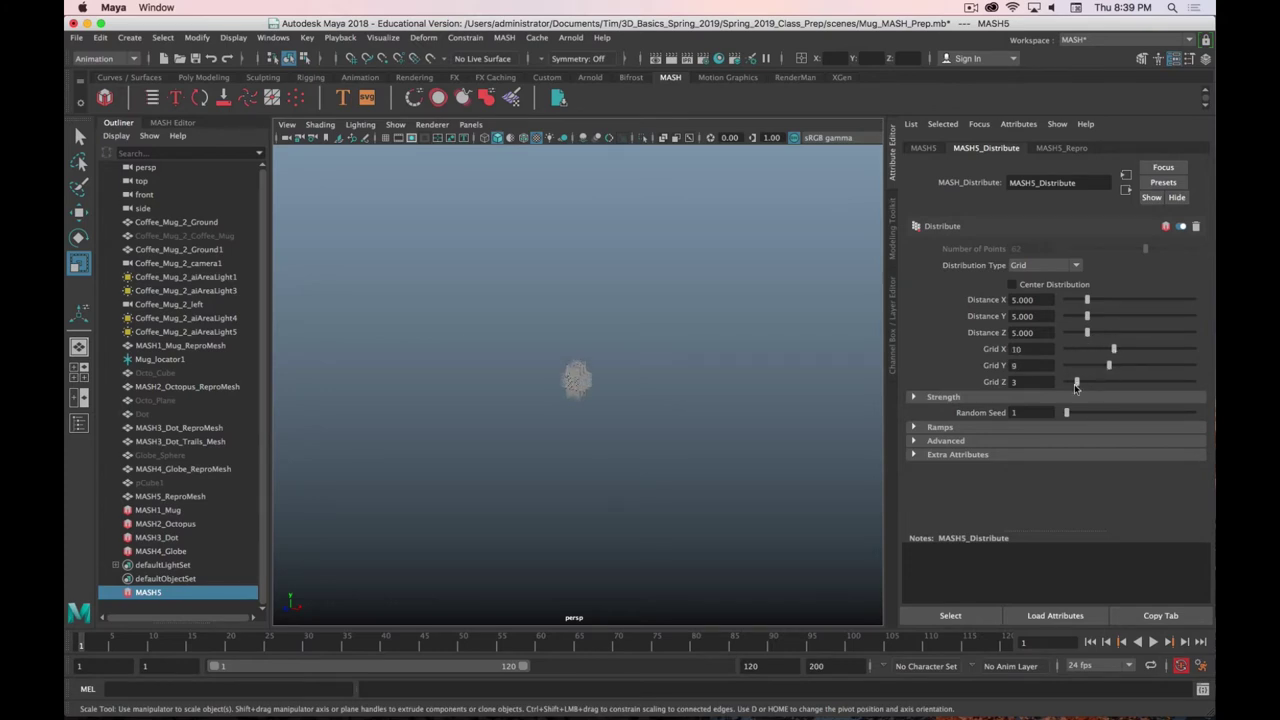
pyautogui.moveTo(1085, 297); pyautogui.dragTo(1185, 310)
pyautogui.moveTo(1086, 318); pyautogui.dragTo(1194, 316)
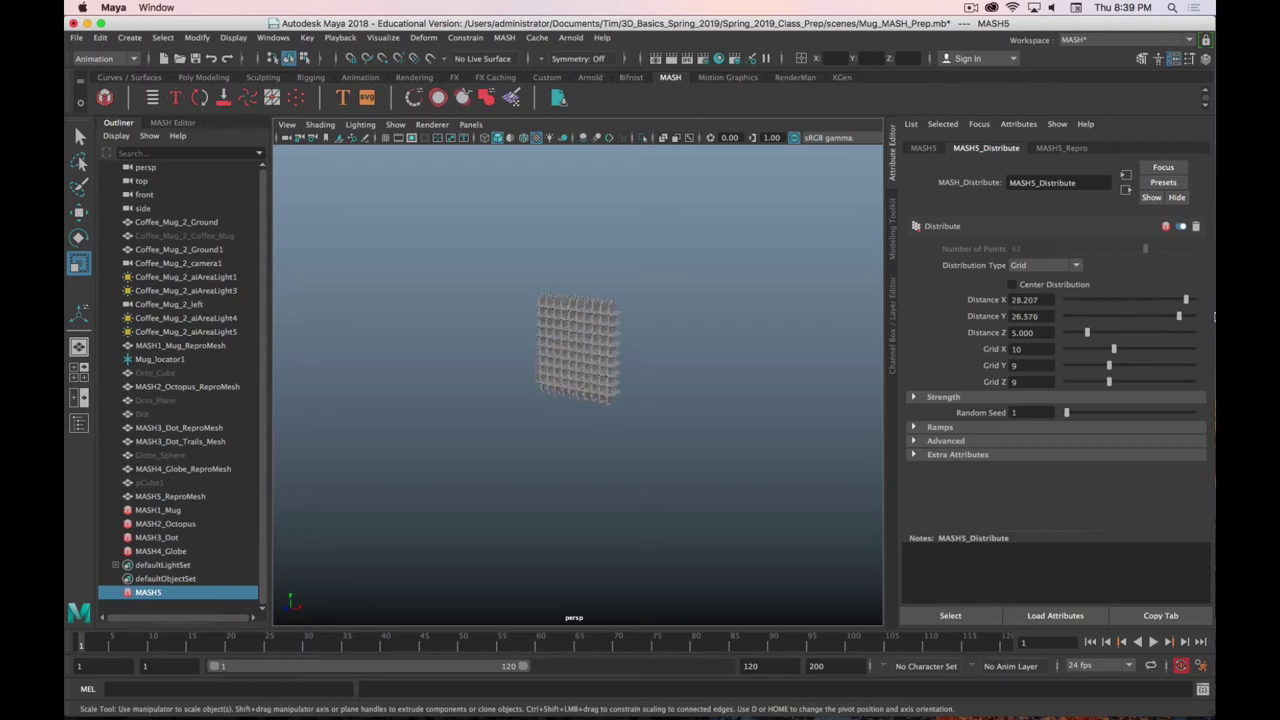
pyautogui.moveTo(1086, 332); pyautogui.dragTo(1194, 332)
# Set the grid Distance X, Y and Z each to 200
pyautogui.click(1038, 302)
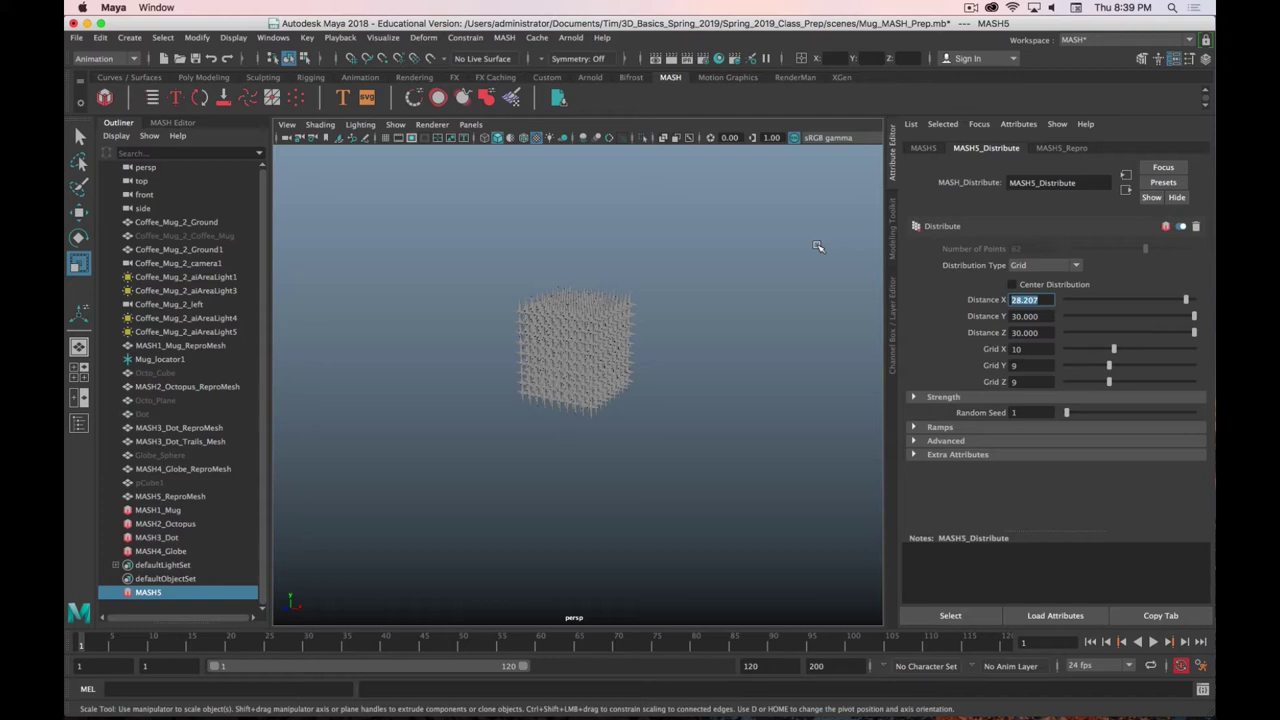
pyautogui.write('200')
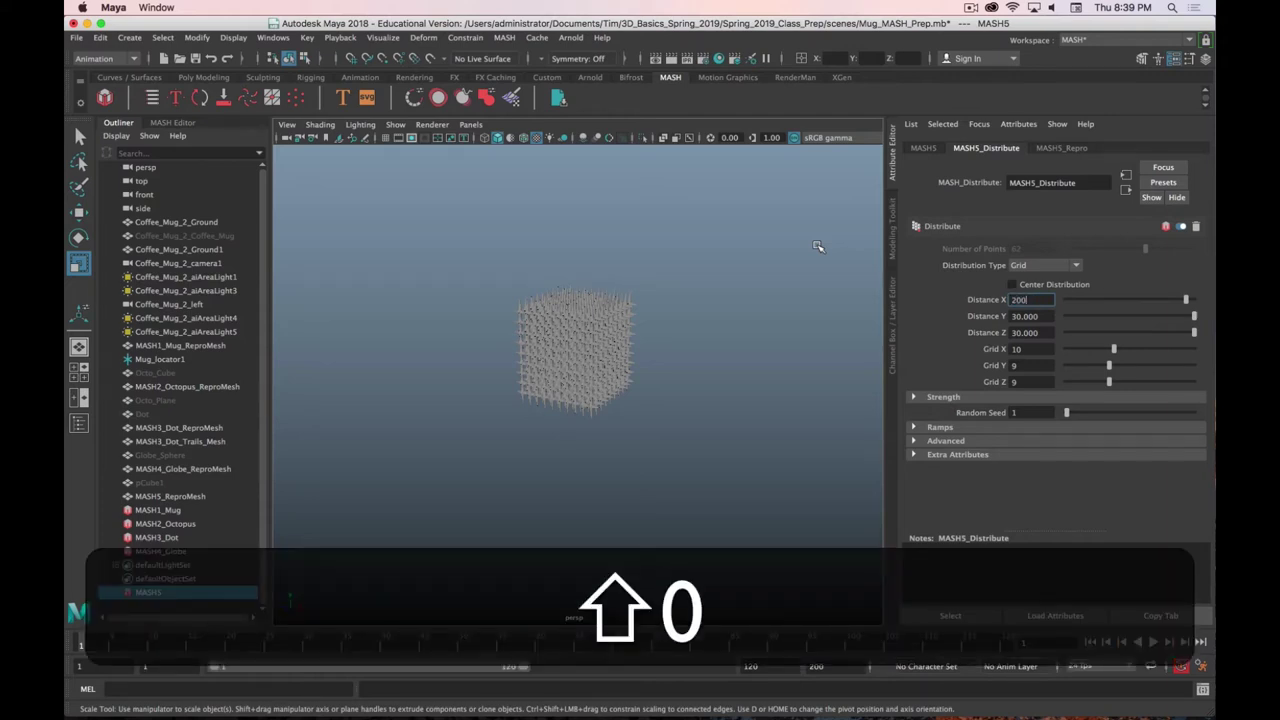
pyautogui.press('Tab')
pyautogui.write('200')
pyautogui.press('Tab')
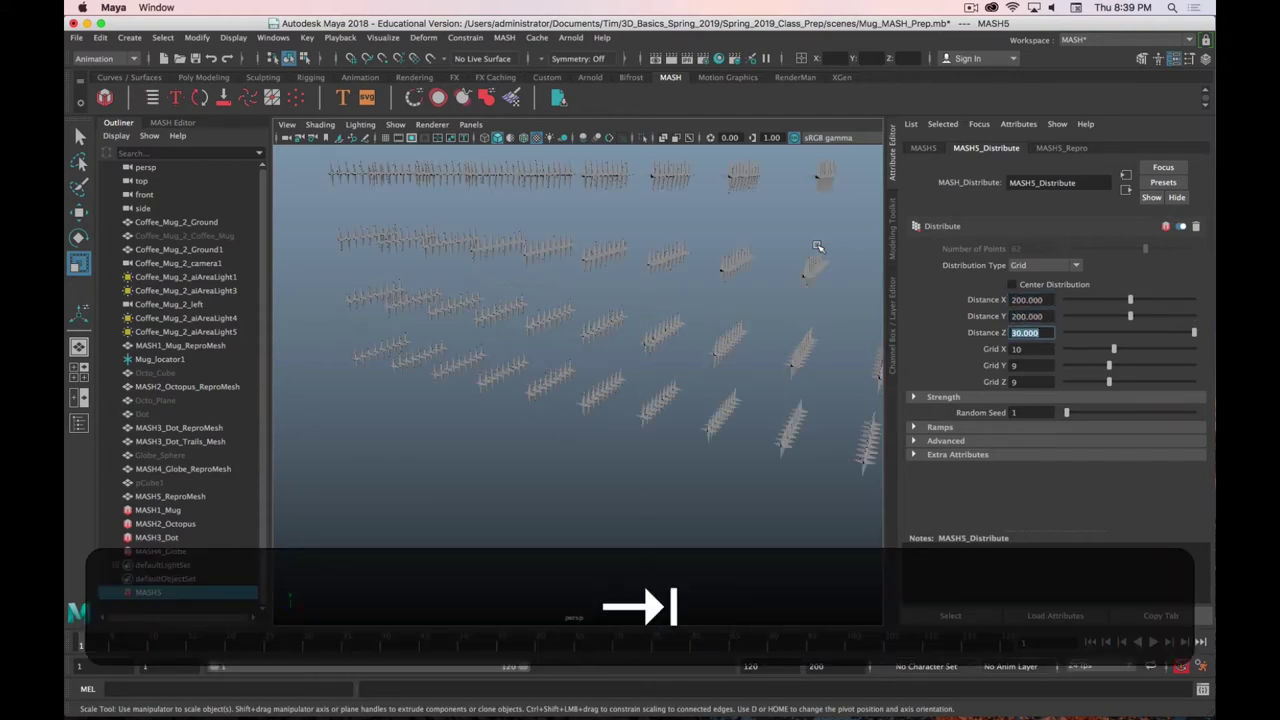
pyautogui.write('22')
pyautogui.press('BackSpace')
pyautogui.write('00')
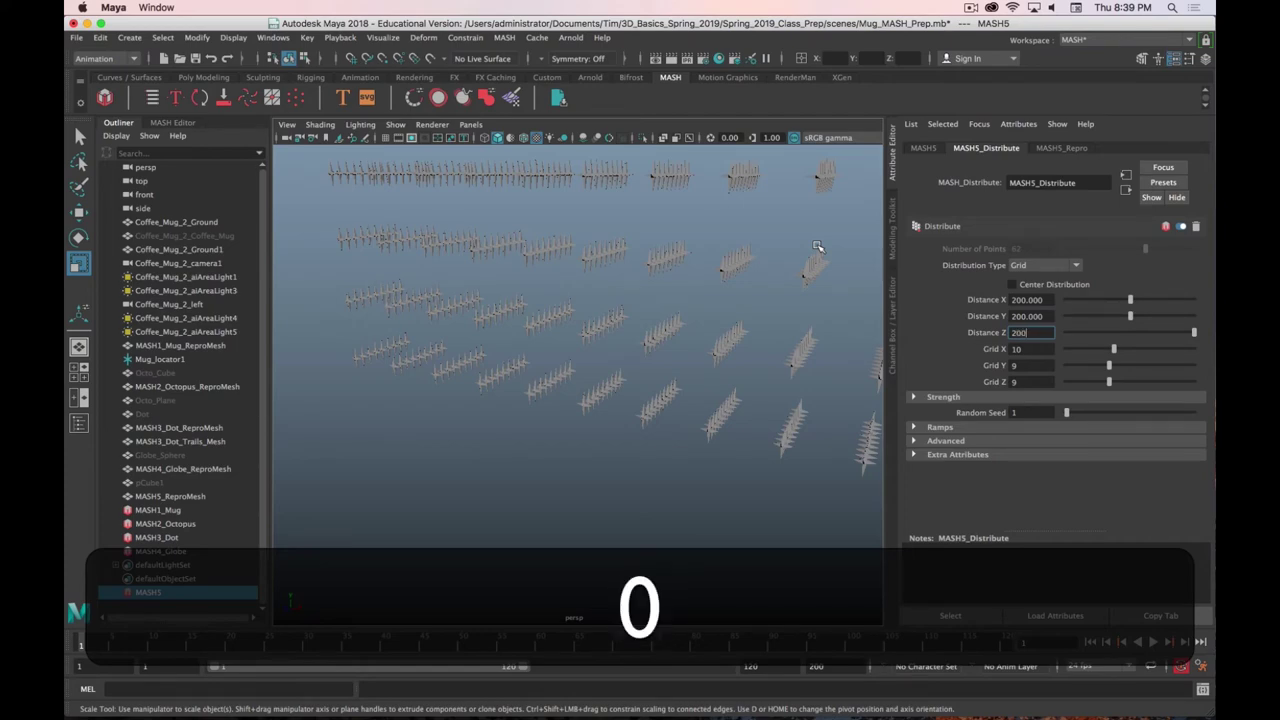
pyautogui.press('Return')
# Set the grid Distance X, Y and Z to 2000 and inspect the spread stars
pyautogui.scroll(-5, 690, 320)
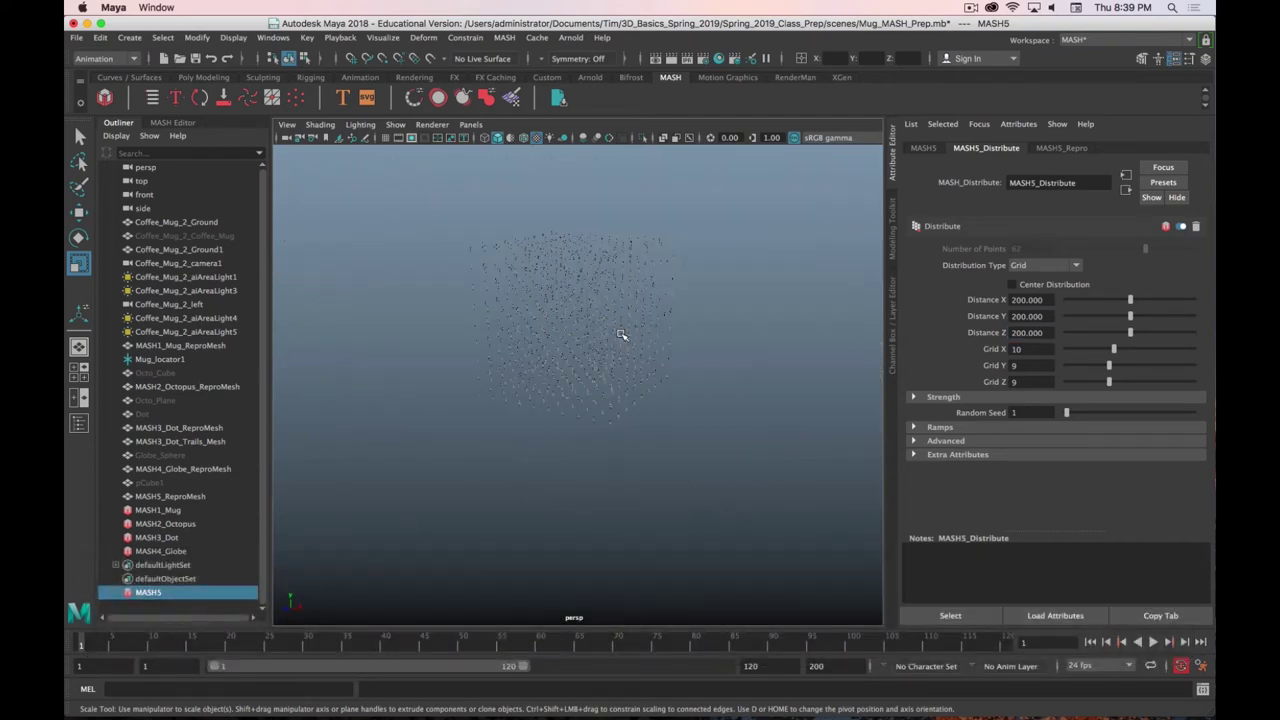
pyautogui.scroll(8, 623, 331)
pyautogui.scroll(-5, 655, 287)
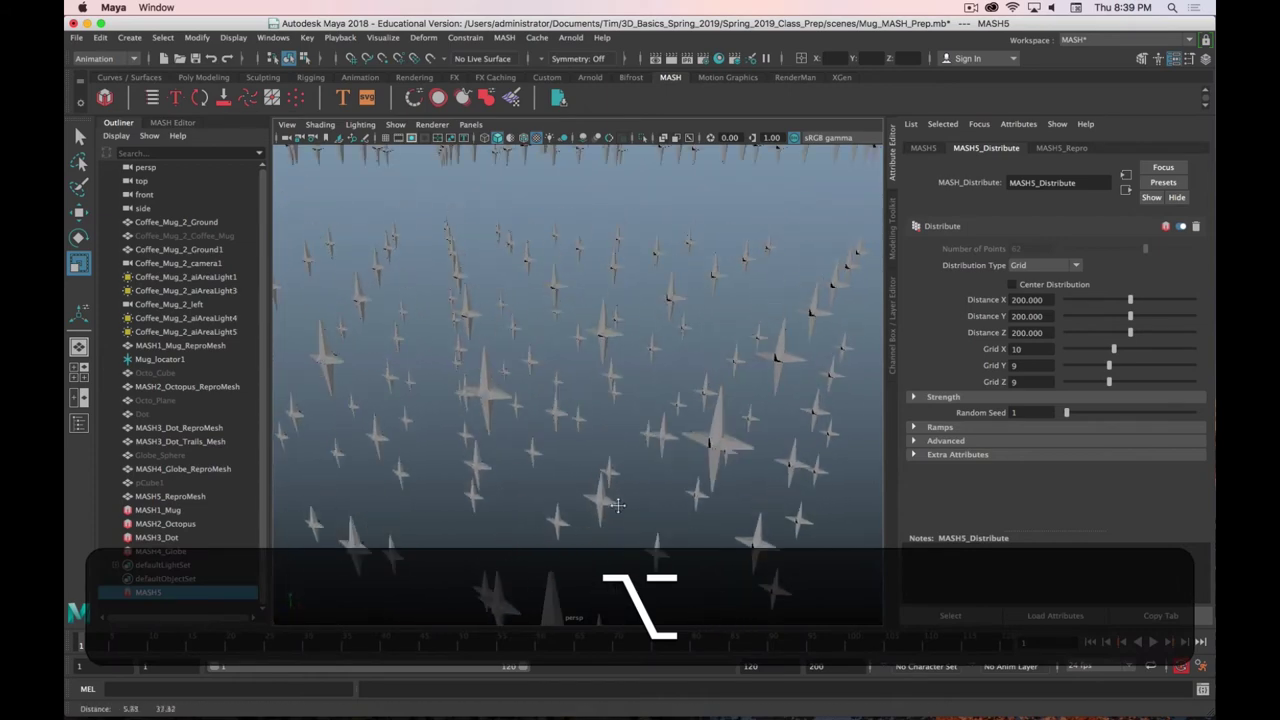
pyautogui.click(1028, 300)
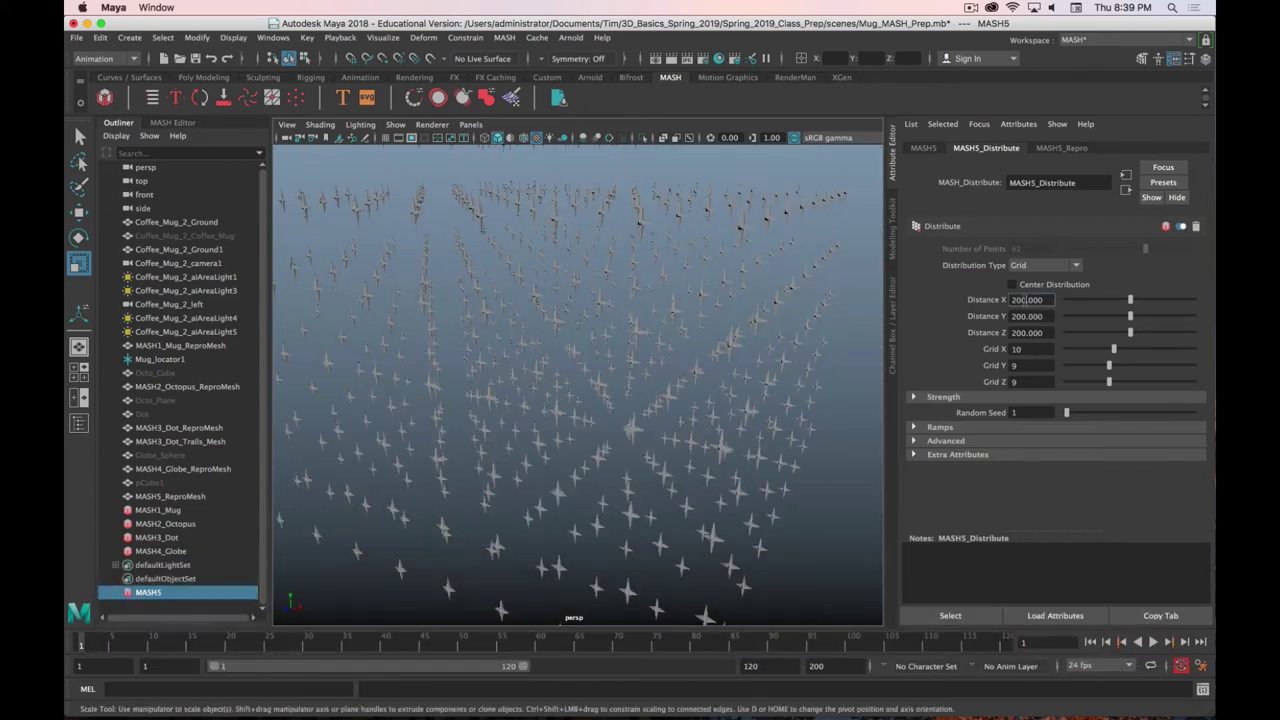
pyautogui.write('0')
pyautogui.press('Tab')
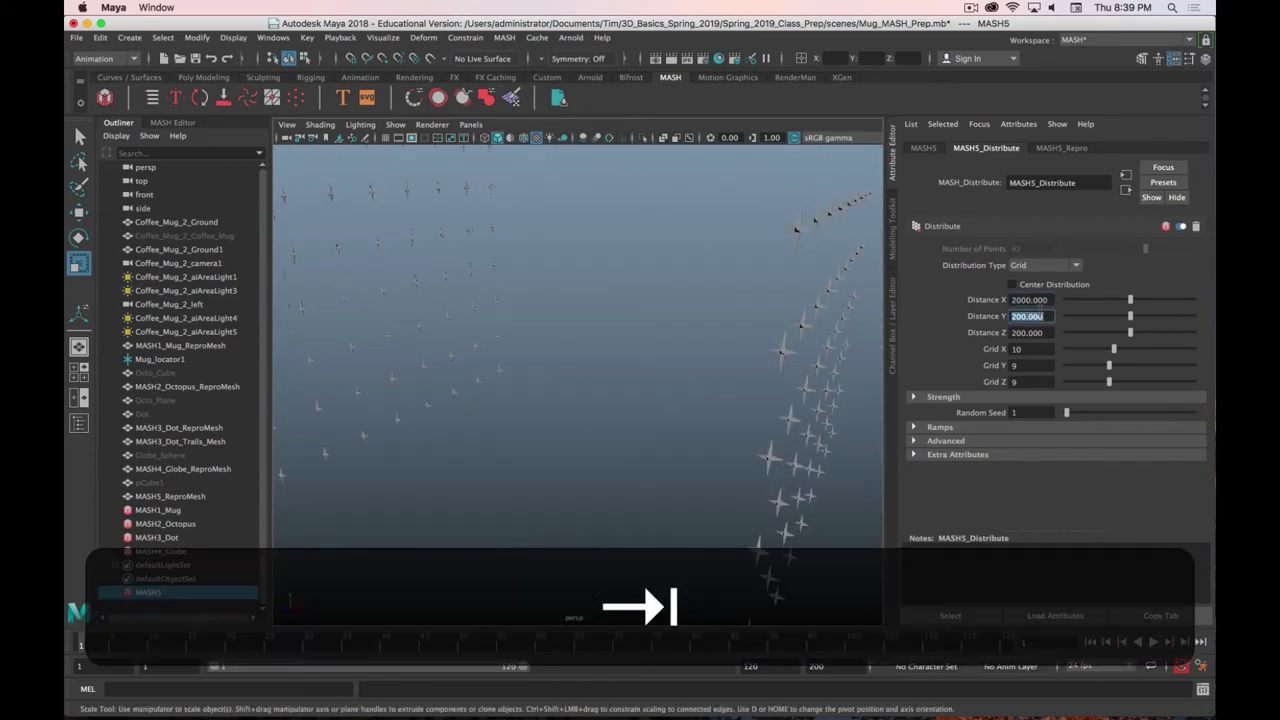
pyautogui.write('2000')
pyautogui.press('Tab')
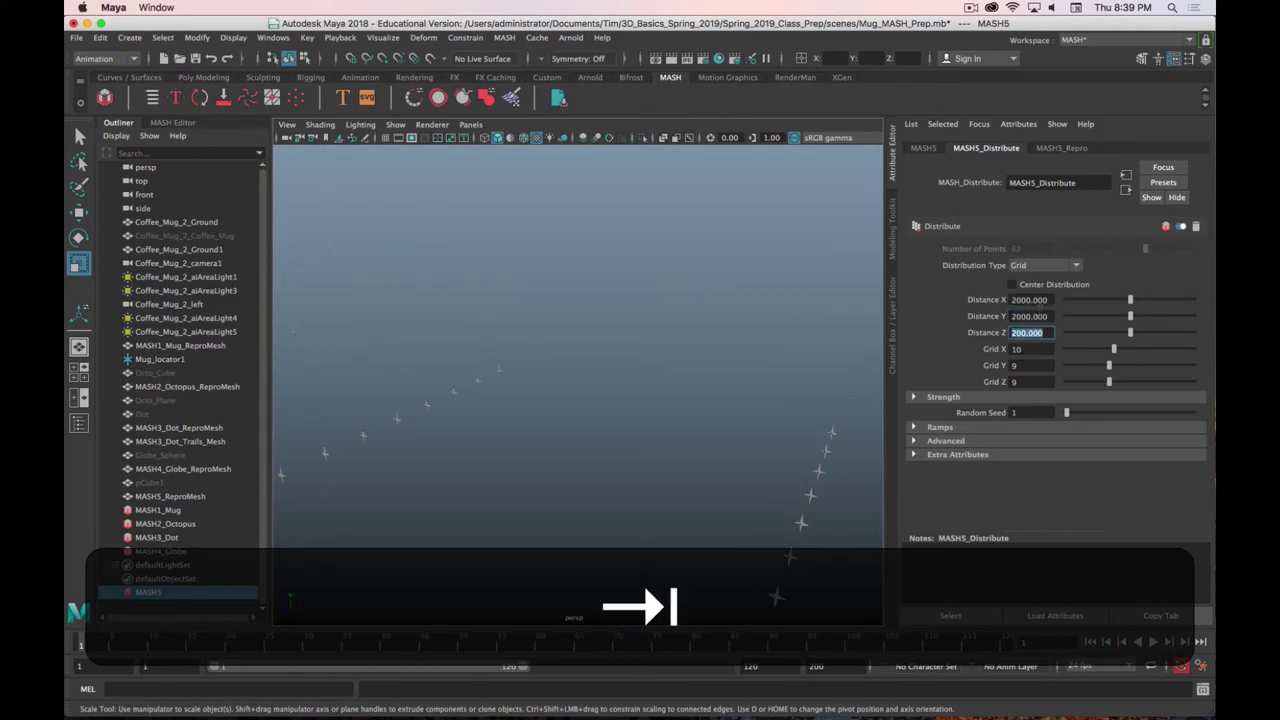
pyautogui.write('200')
pyautogui.press('Return')
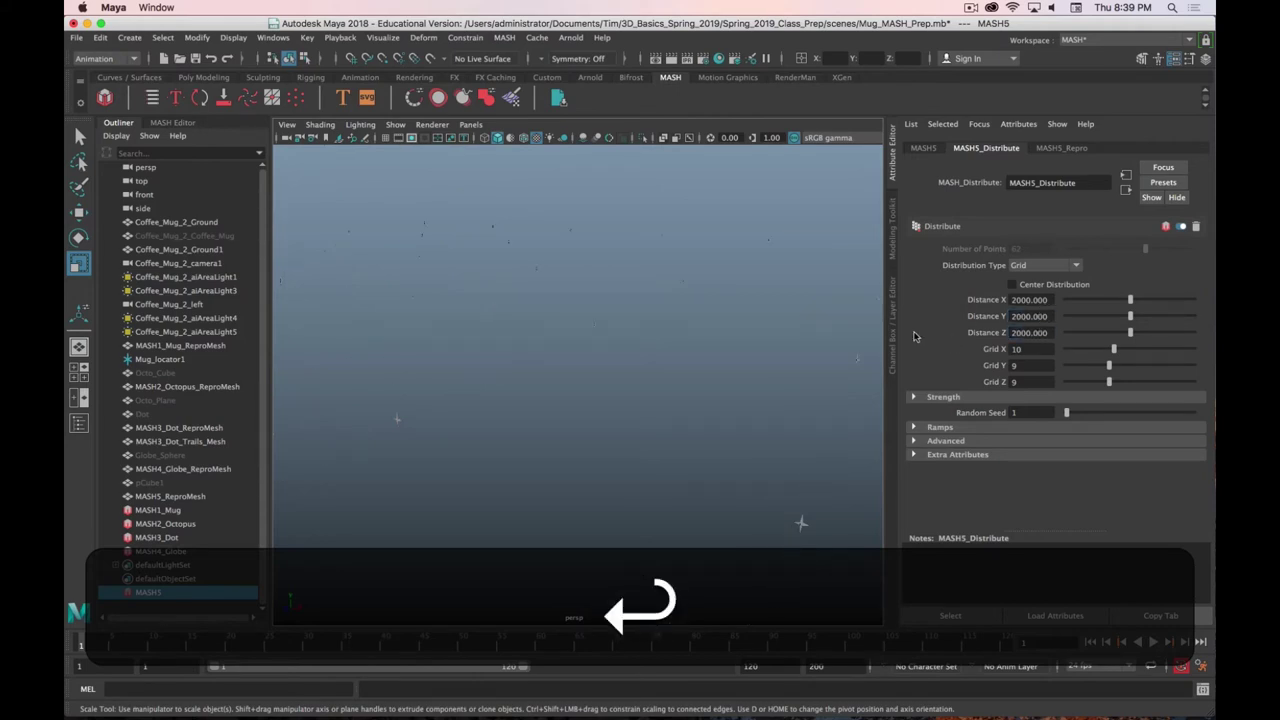
pyautogui.moveTo(677, 331)
pyautogui.keyDown('alt'); pyautogui.mouseDown()
pyautogui.moveTo(655, 315)
pyautogui.moveTo(660, 330)
pyautogui.mouseUp(); pyautogui.keyUp('alt')
# Reduce the grid Distance X, Y and Z to 1000 and orbit around the star field
pyautogui.click(1045, 300)
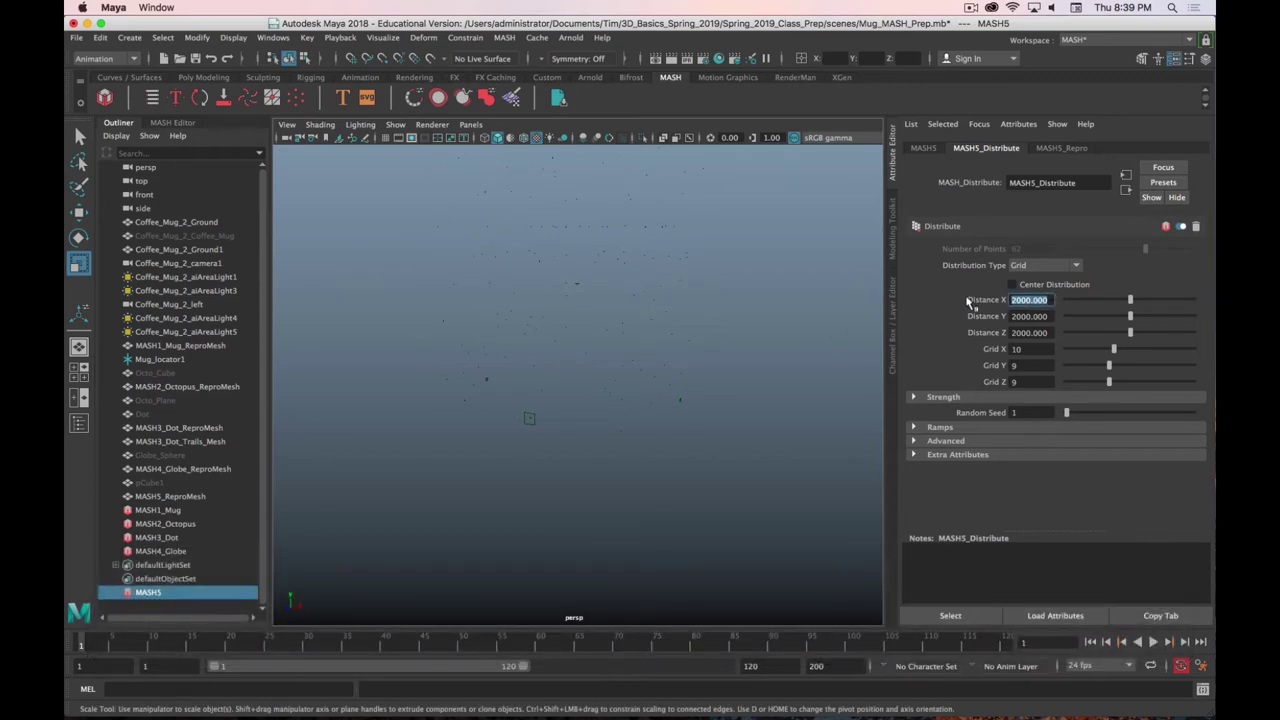
pyautogui.write('100')
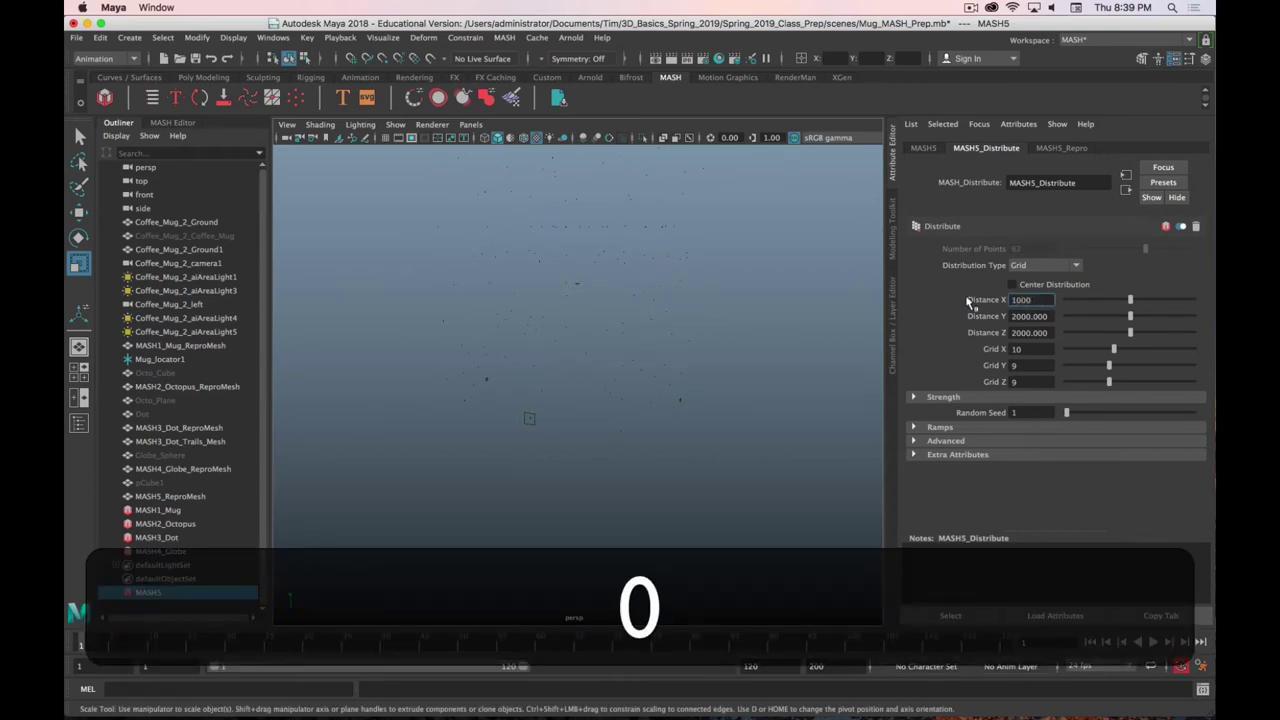
pyautogui.write('0')
pyautogui.hotkey('shift', 'Up')
pyautogui.press('super+c')
pyautogui.press('shift+super+Up')
pyautogui.press('Tab')
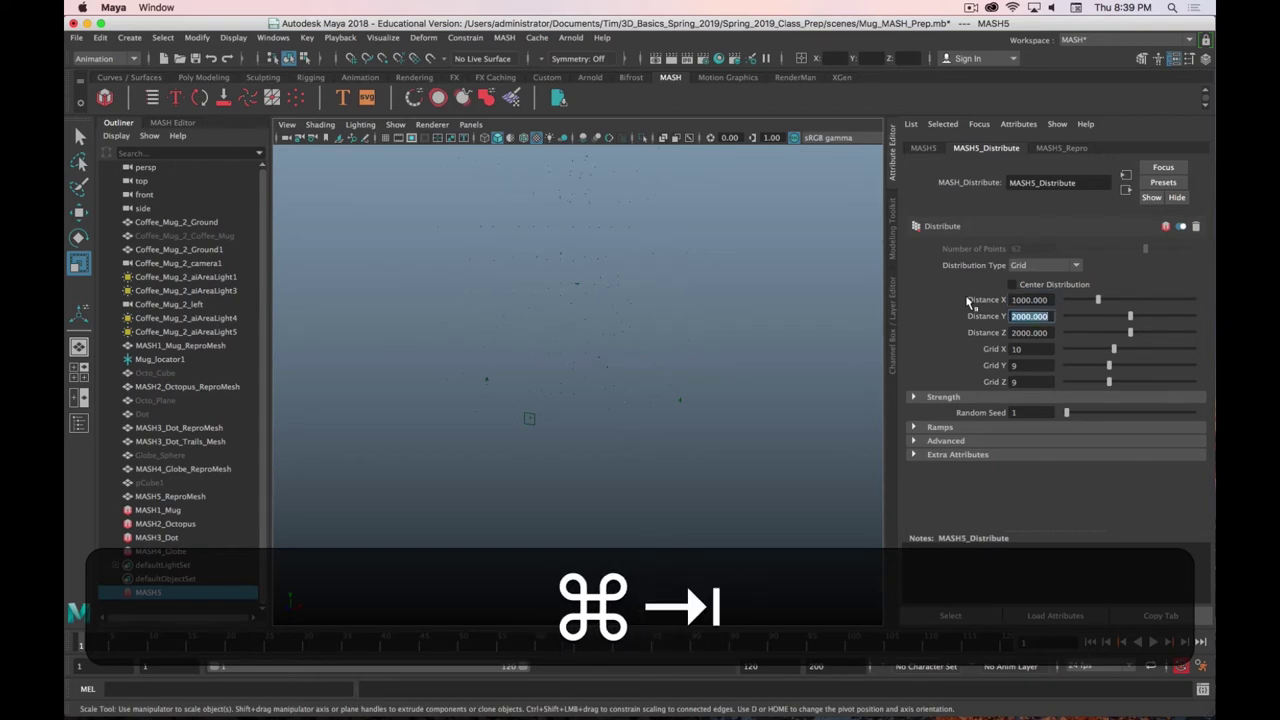
pyautogui.press('super+v')
pyautogui.press('Tab')
pyautogui.press('super+v')
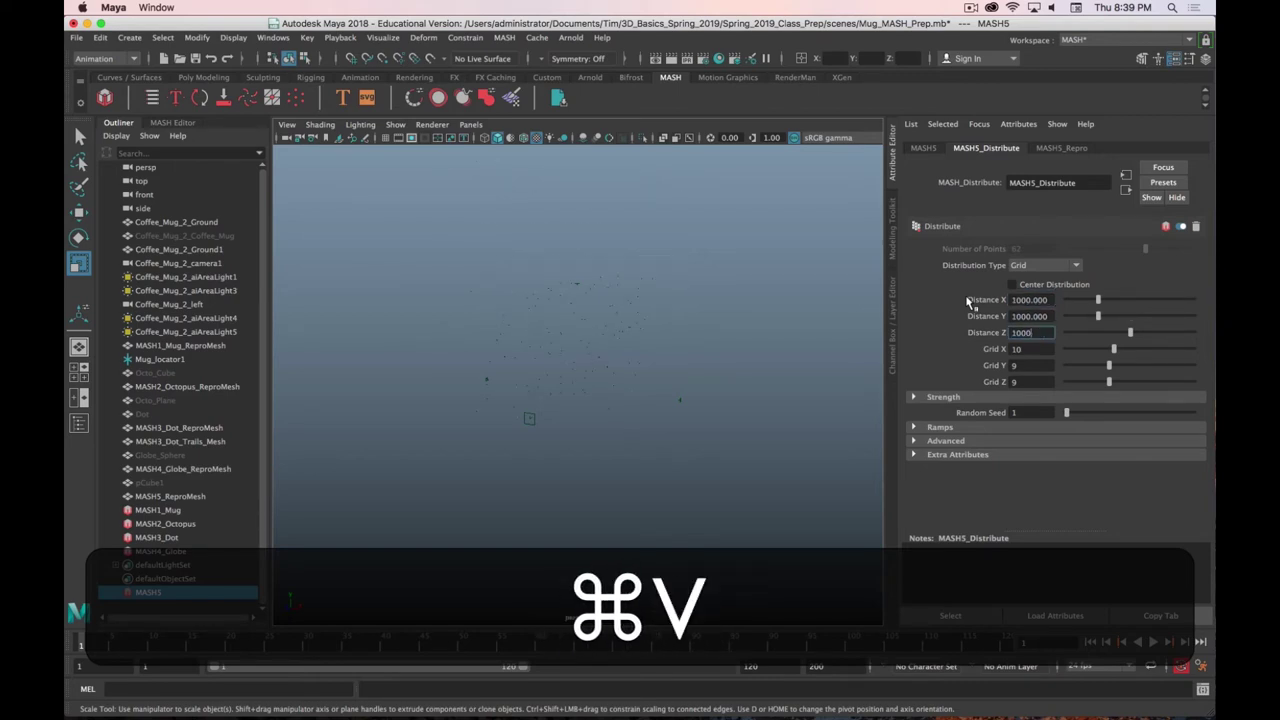
pyautogui.press('Tab')
pyautogui.press('Return')
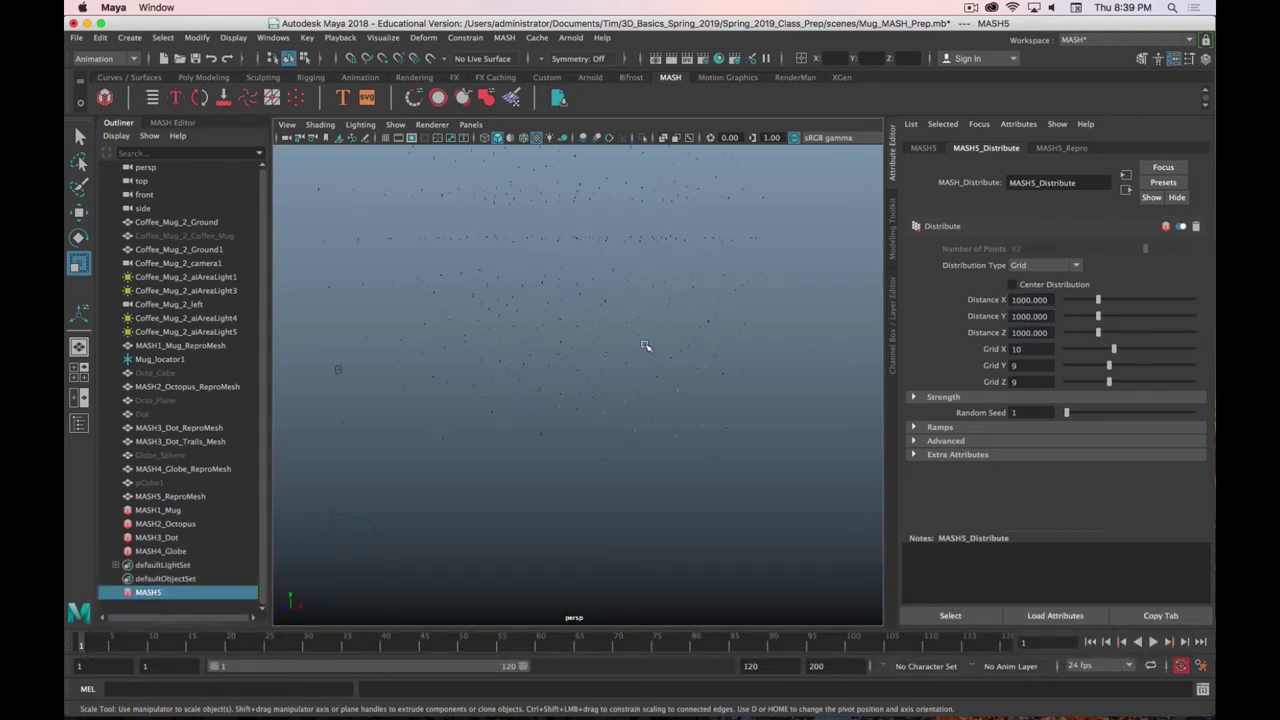
pyautogui.keyDown('alt'); pyautogui.moveTo(645, 345); pyautogui.dragTo(640, 415); pyautogui.keyUp('alt')
pyautogui.keyDown('alt'); pyautogui.moveTo(660, 365); pyautogui.dragTo(630, 374); pyautogui.keyUp('alt')
# Set Distance X, Y and Z to 500 and return to the MASH5 node tab
pyautogui.click(1030, 300)
pyautogui.write('500')
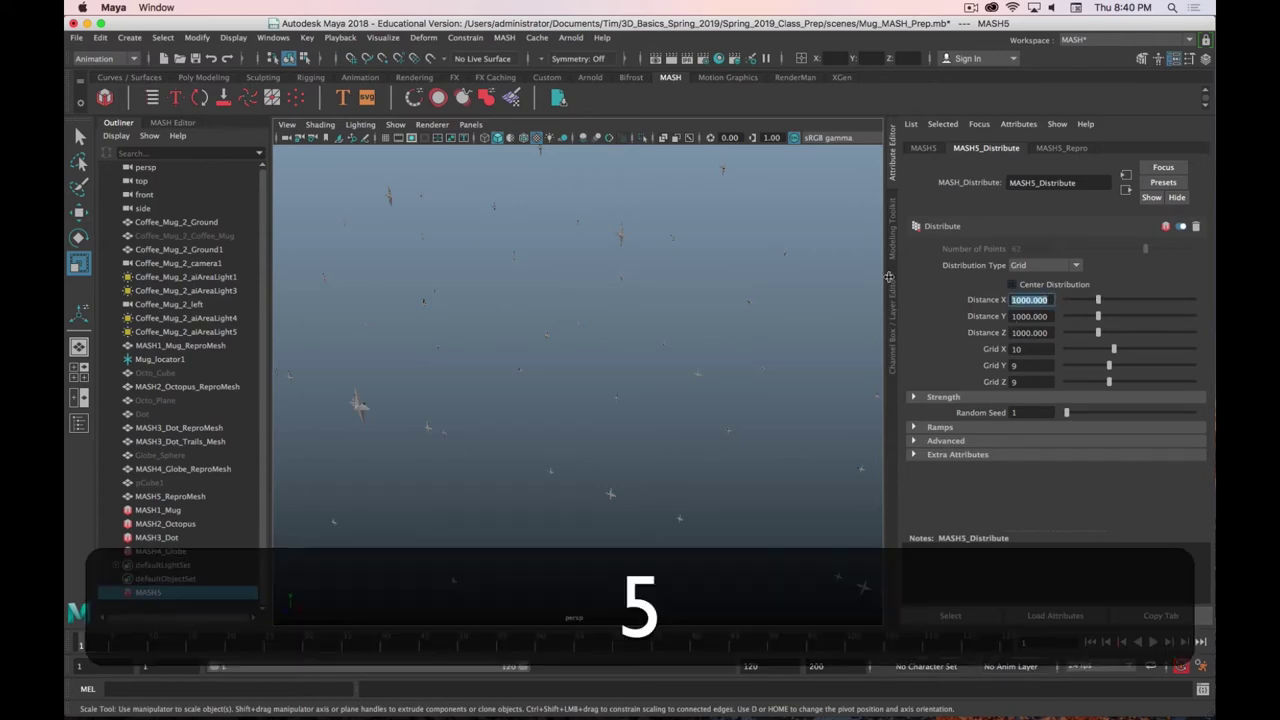
pyautogui.press('Tab')
pyautogui.write('500')
pyautogui.press('Tab')
pyautogui.write('500')
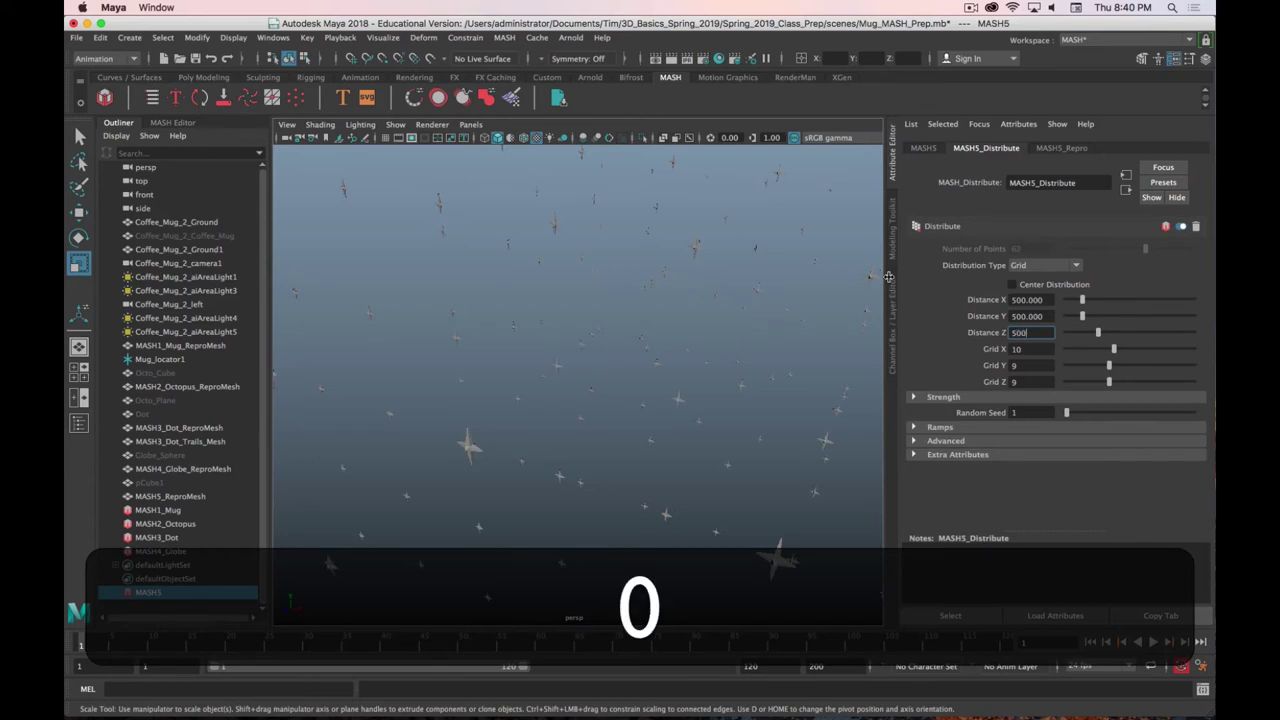
pyautogui.press('Return')
pyautogui.keyDown('alt'); pyautogui.moveTo(596, 360); pyautogui.dragTo(824, 264); pyautogui.keyUp('alt')
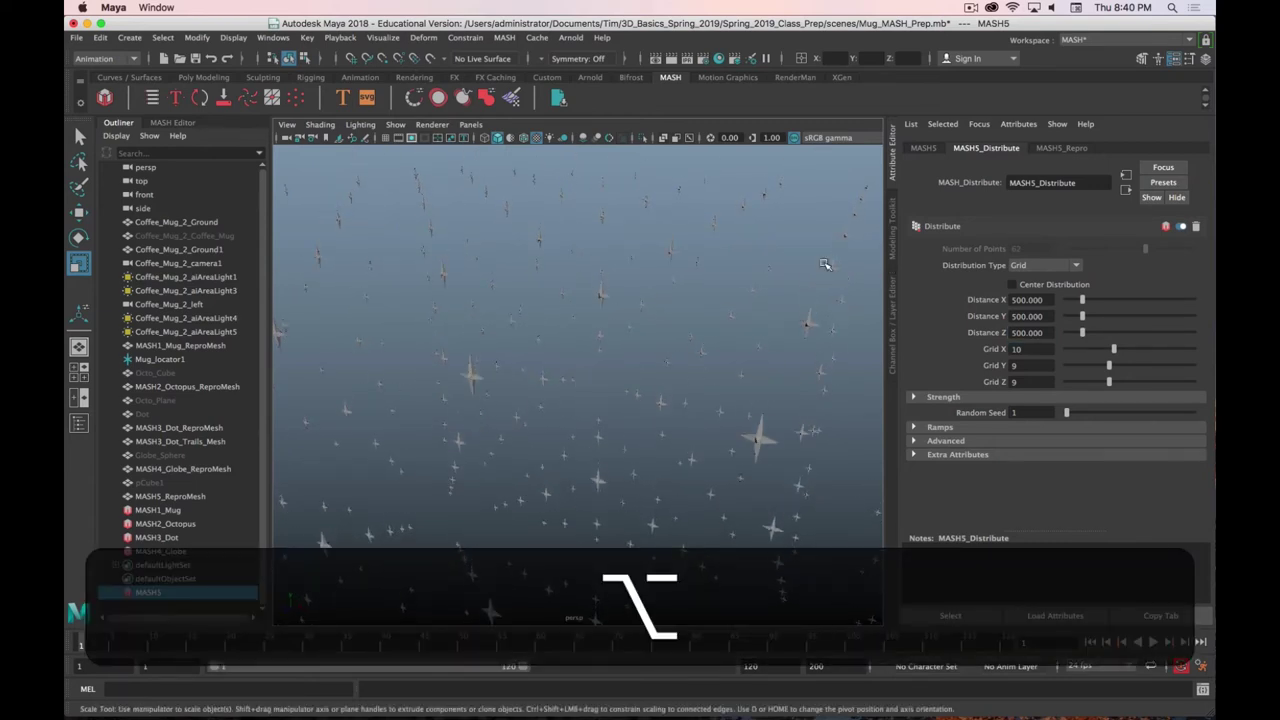
pyautogui.click(923, 147)
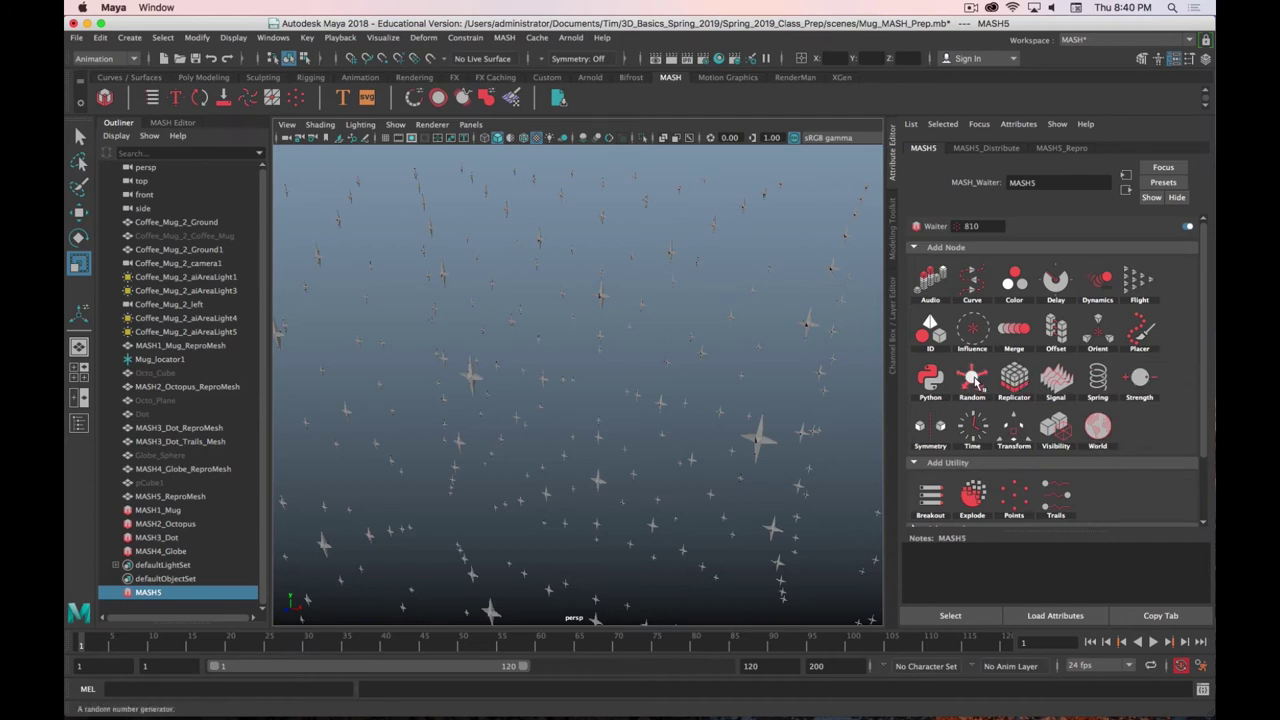
# Add a Random node that randomizes star position, rotation and uniform scale
pyautogui.click(1009, 385)
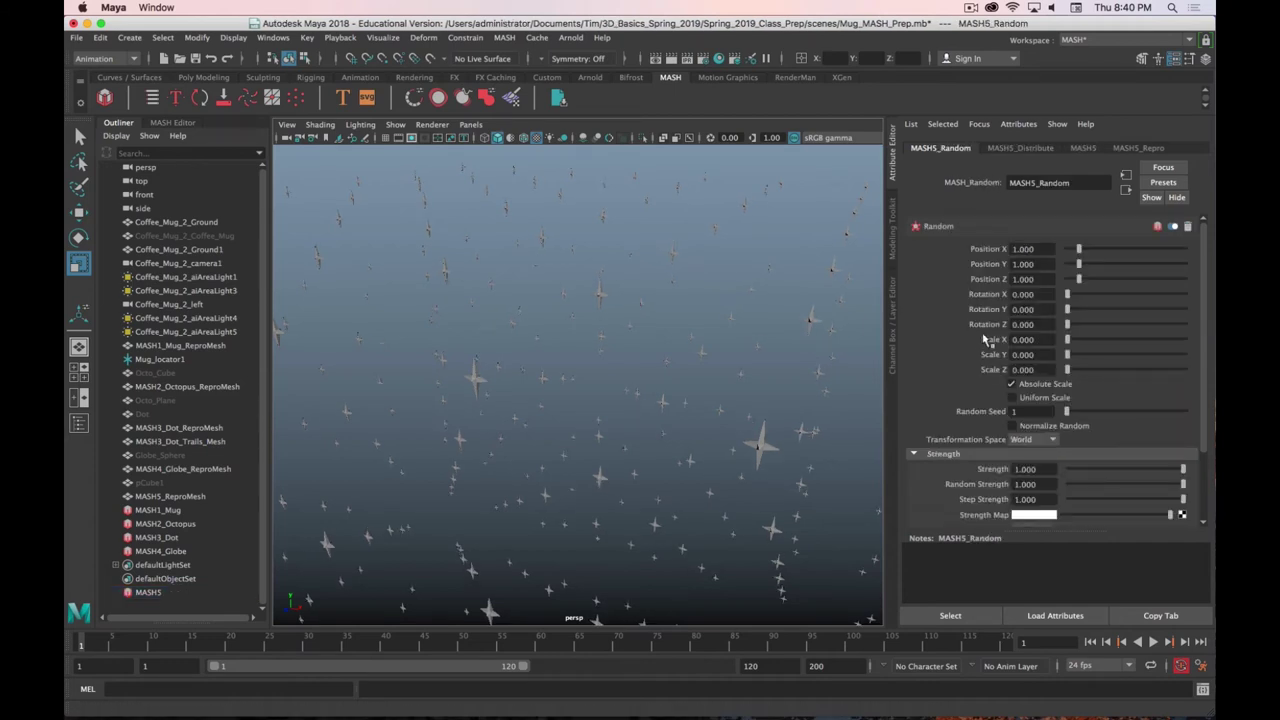
pyautogui.moveTo(1079, 249); pyautogui.dragTo(1170, 249)
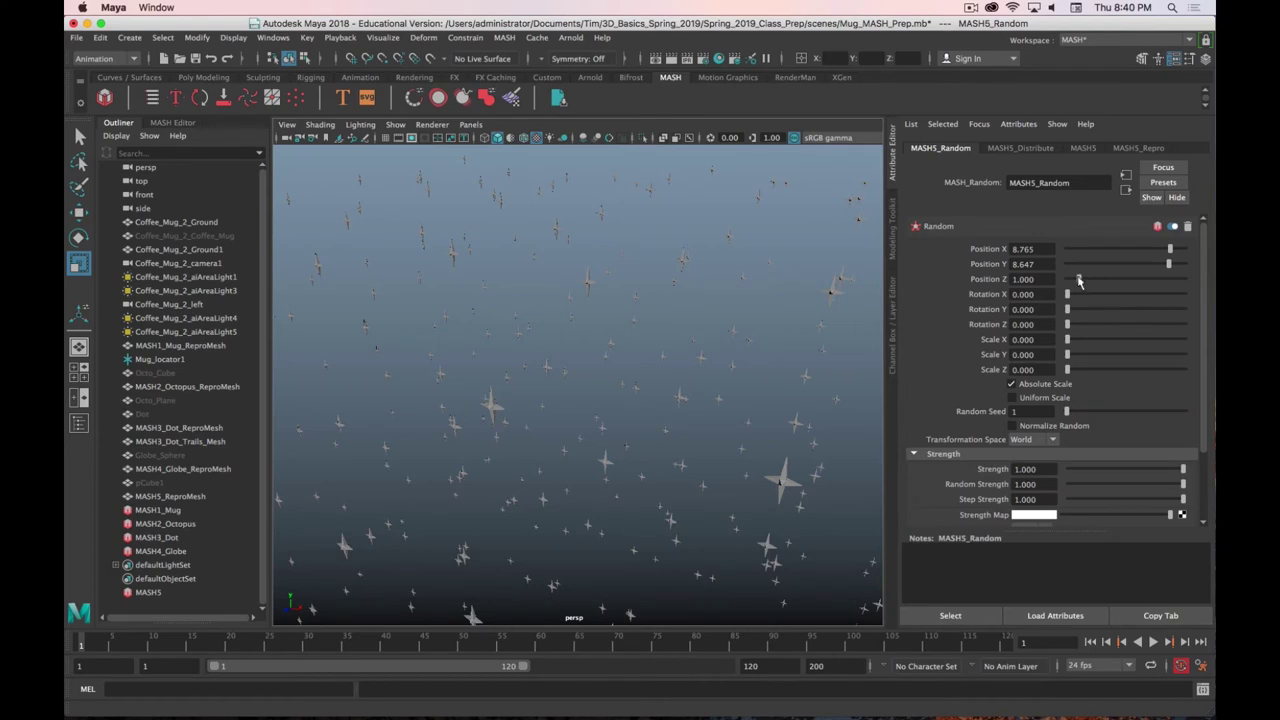
pyautogui.moveTo(1079, 280); pyautogui.dragTo(1071, 349)
pyautogui.click(1018, 399)
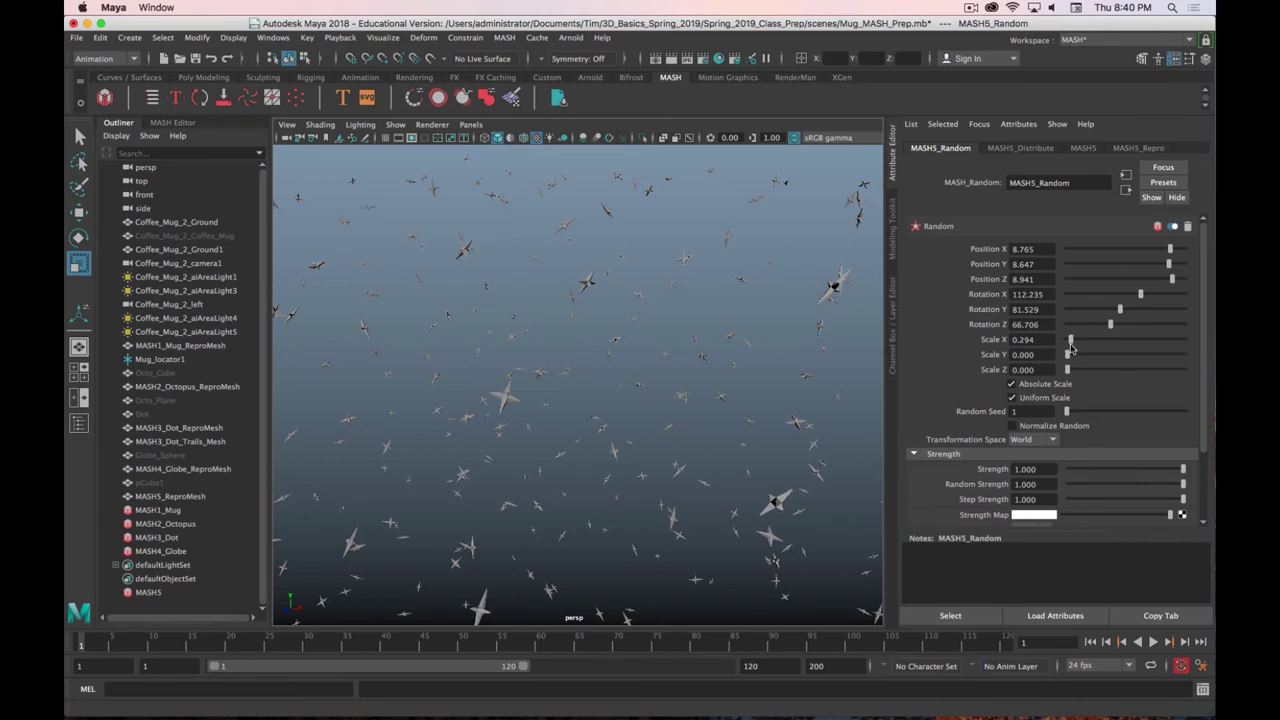
# Set the Random Seed to 11 and show the MASH5_Distribute settings
pyautogui.scroll(-2, 966, 362)
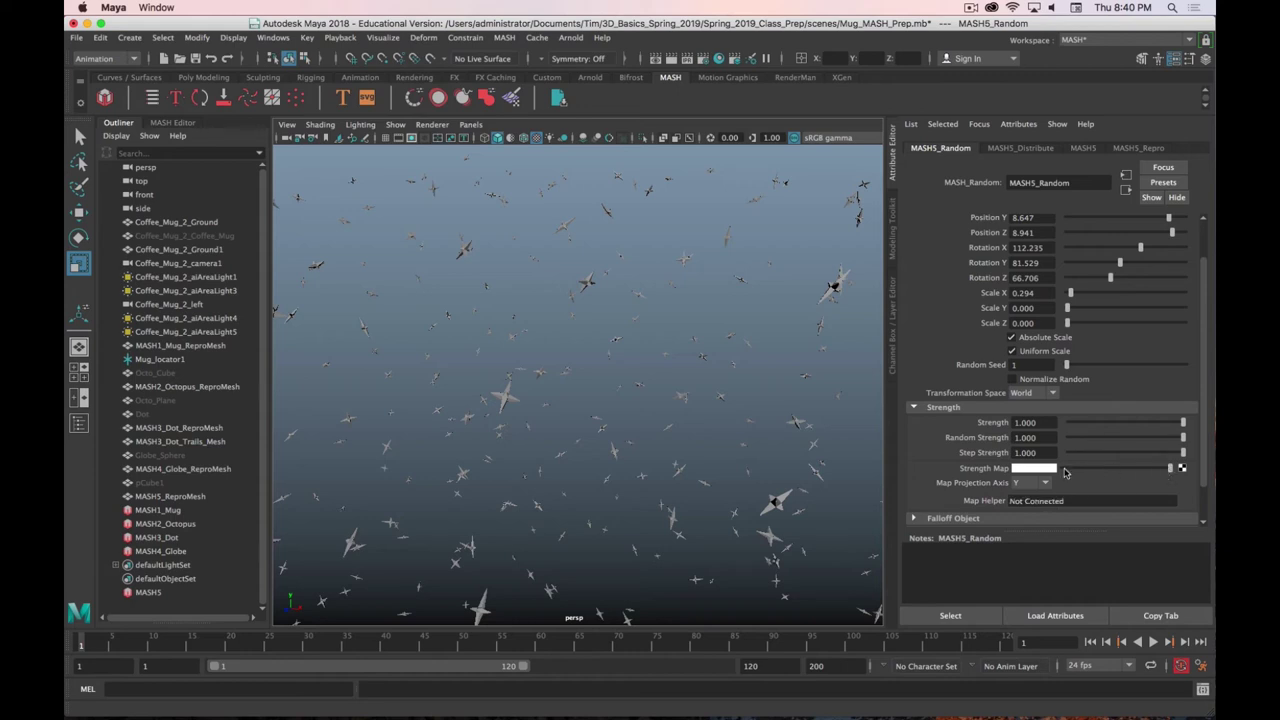
pyautogui.scroll(-2, 938, 500)
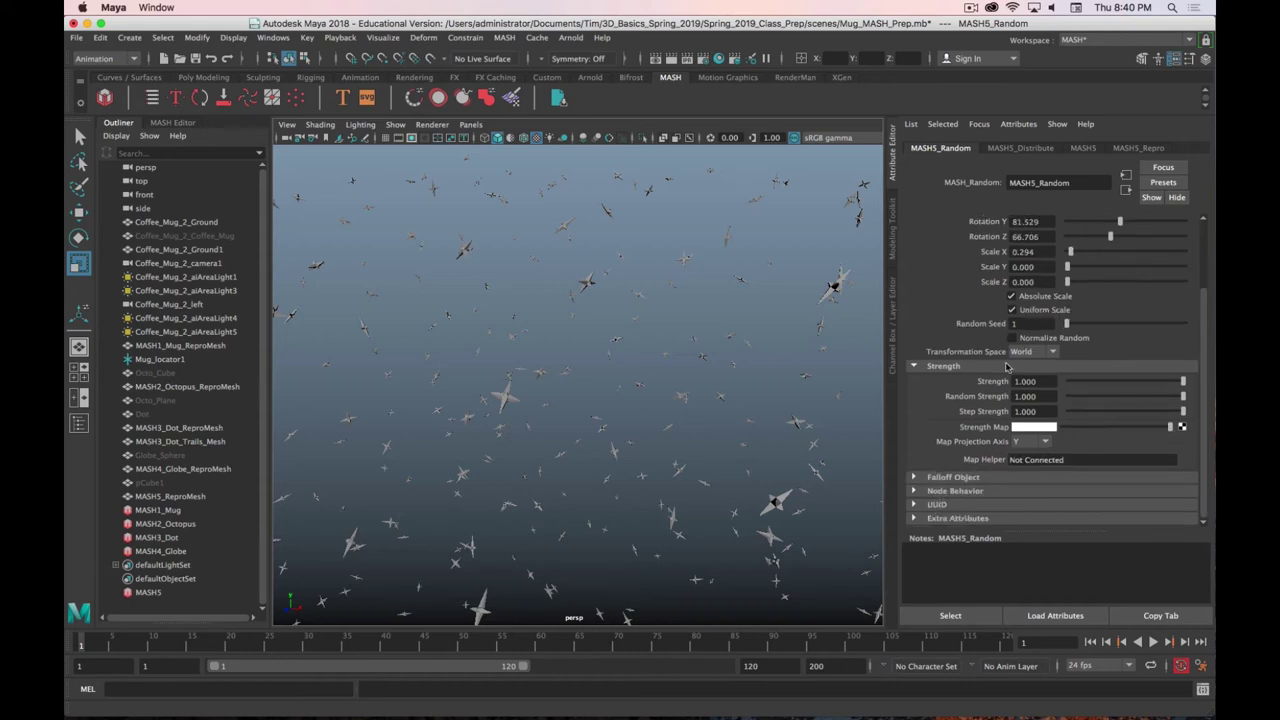
pyautogui.moveTo(1067, 325); pyautogui.dragTo(1078, 328)
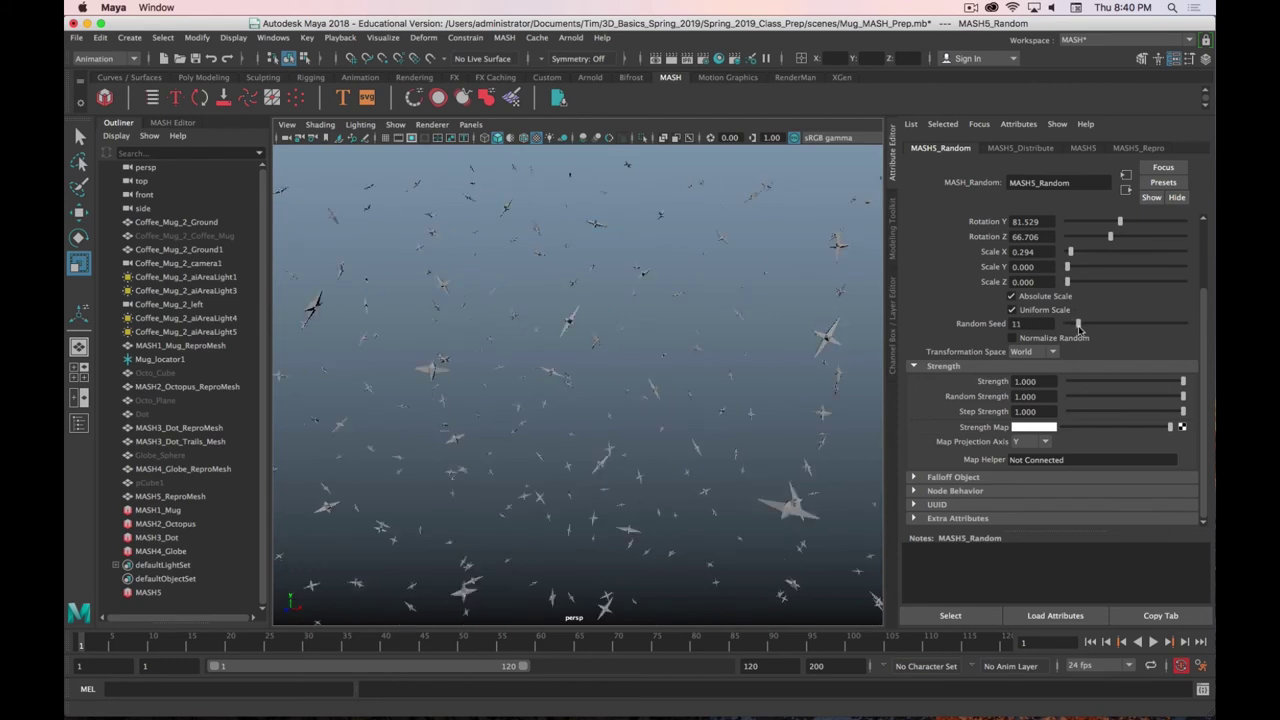
pyautogui.click(1025, 148)
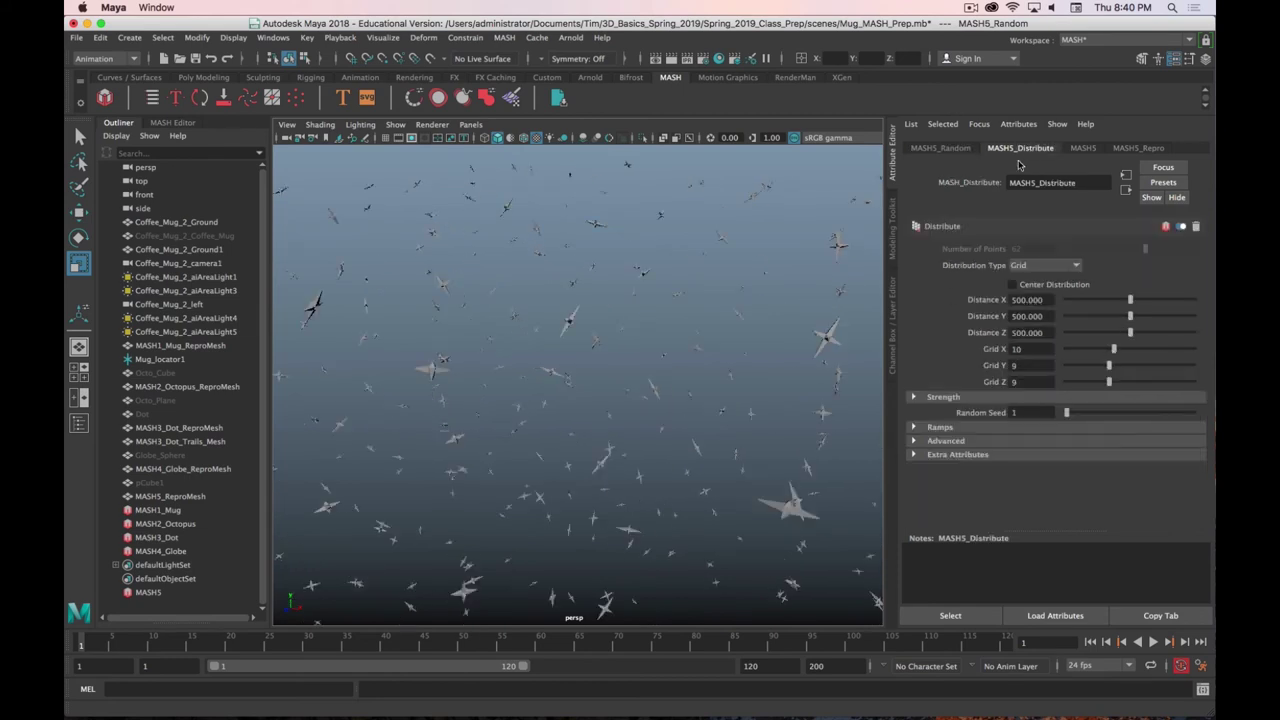
# Set the MASH5_Distribute Grid X, Y and Z counts to 6
pyautogui.click(1049, 348)
pyautogui.write('6')
pyautogui.press('Tab')
pyautogui.write('6')
pyautogui.press('Tab')
pyautogui.write('6')
pyautogui.press('Return')
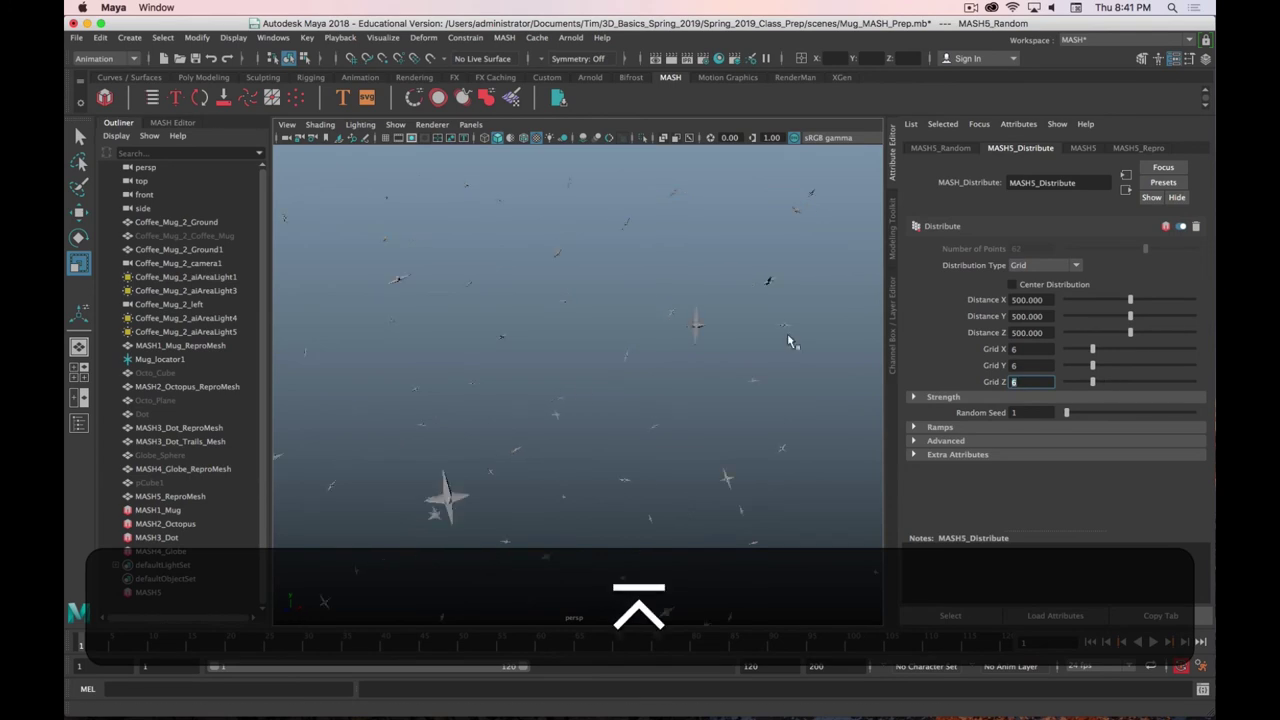
pyautogui.moveTo(534, 400)
pyautogui.keyDown('alt'); pyautogui.mouseDown()
pyautogui.moveTo(517, 410)
pyautogui.moveTo(547, 413)
pyautogui.mouseUp(); pyautogui.keyUp('alt')
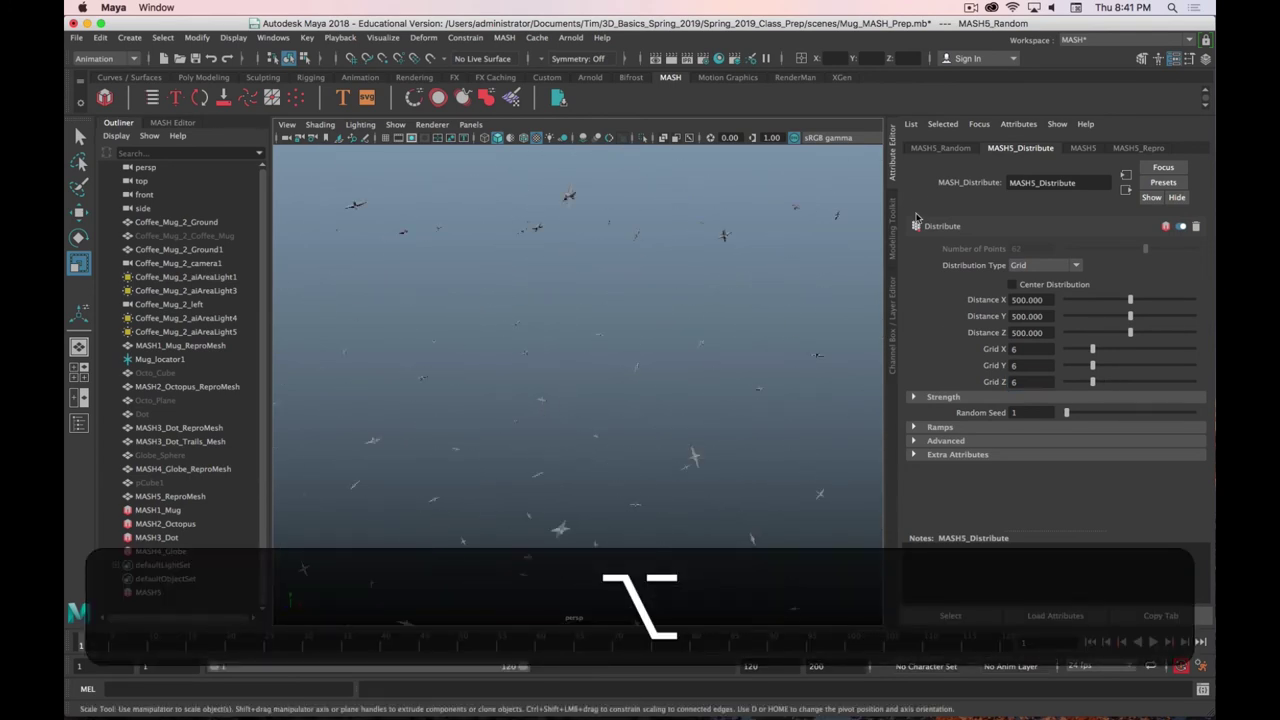
# Set the MASH5_Random Position offsets to 20, 20 and 30
pyautogui.click(938, 149)
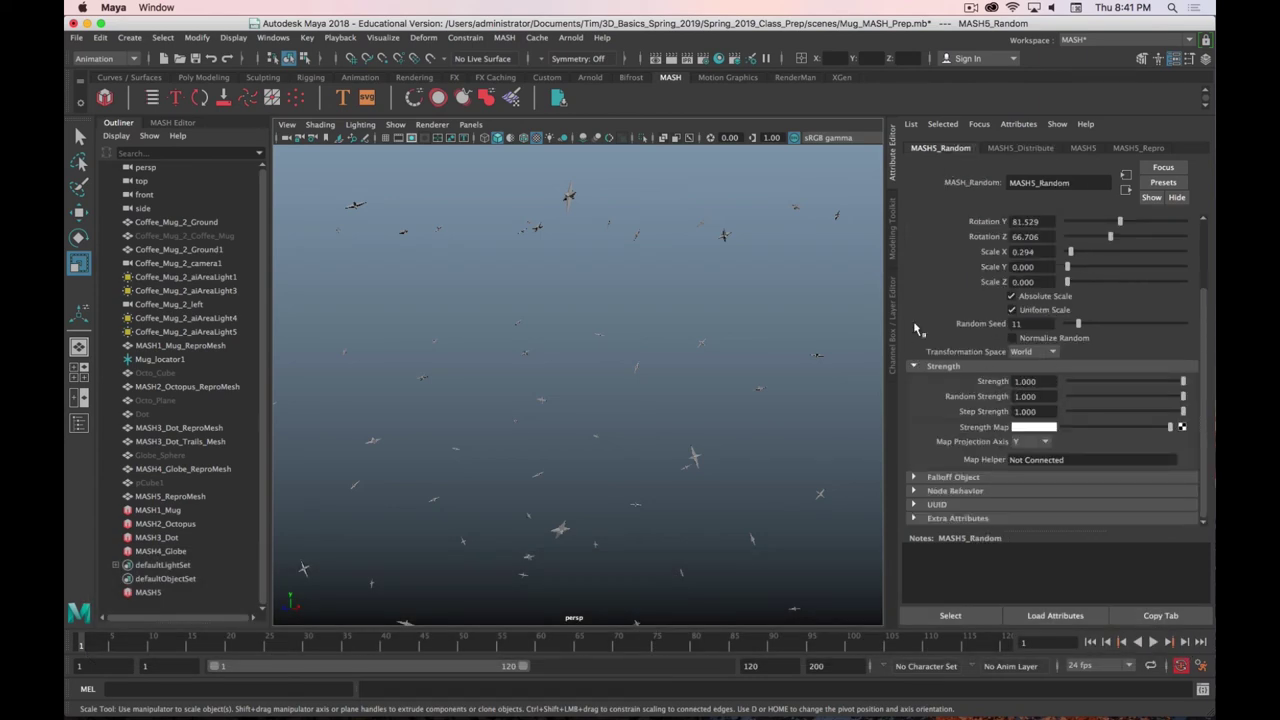
pyautogui.scroll(3, 950, 311)
pyautogui.click(1035, 249)
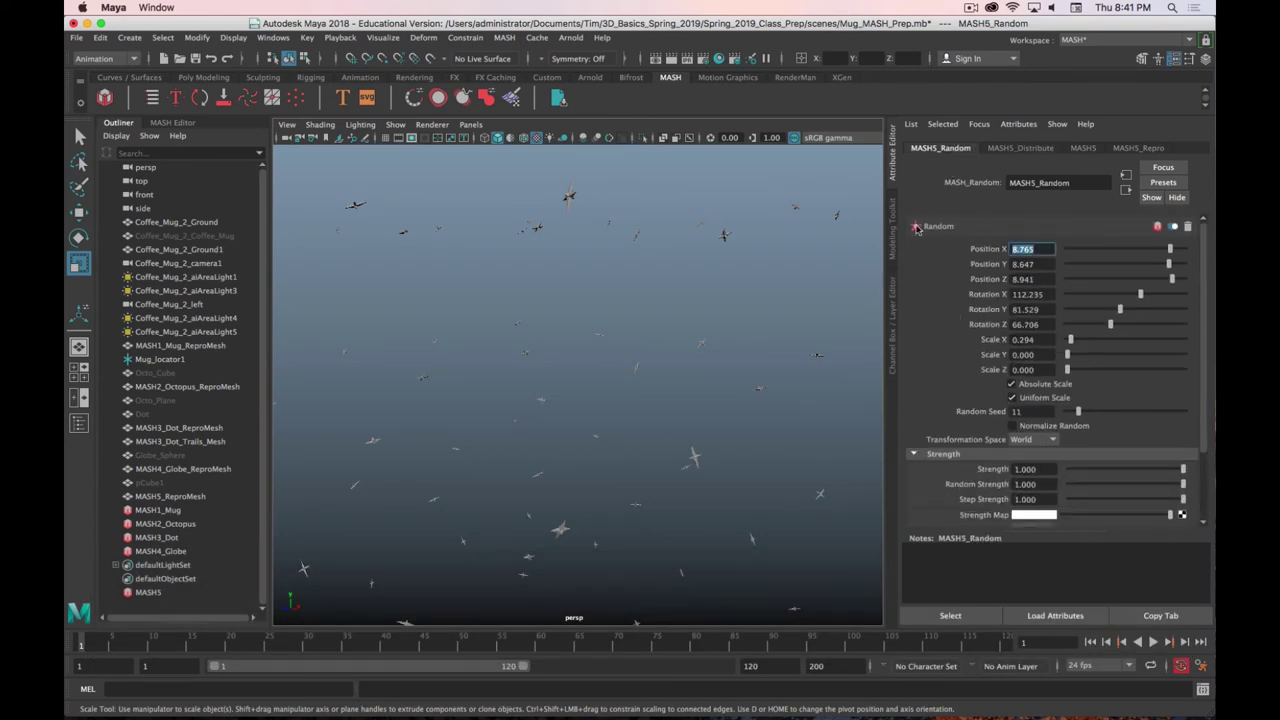
pyautogui.write('20')
pyautogui.press('Tab')
pyautogui.write('20')
pyautogui.press('Tab')
pyautogui.write('3')
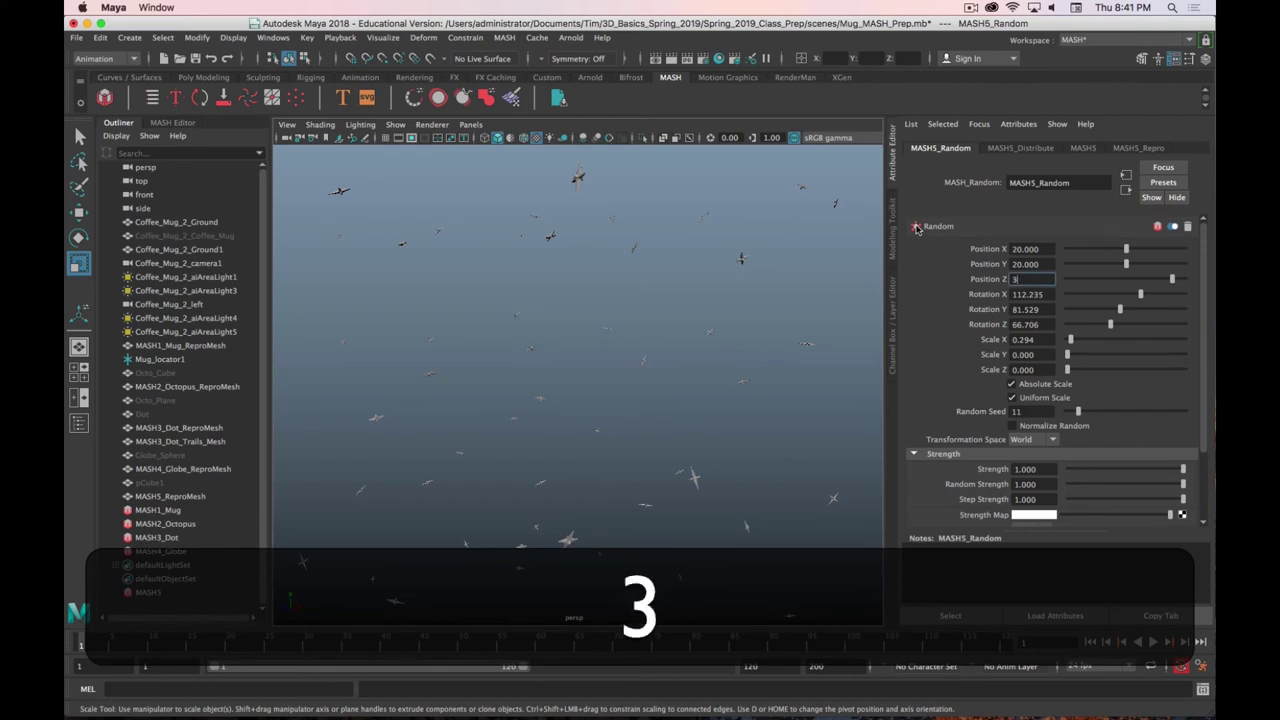
pyautogui.write('0')
pyautogui.press('Return')
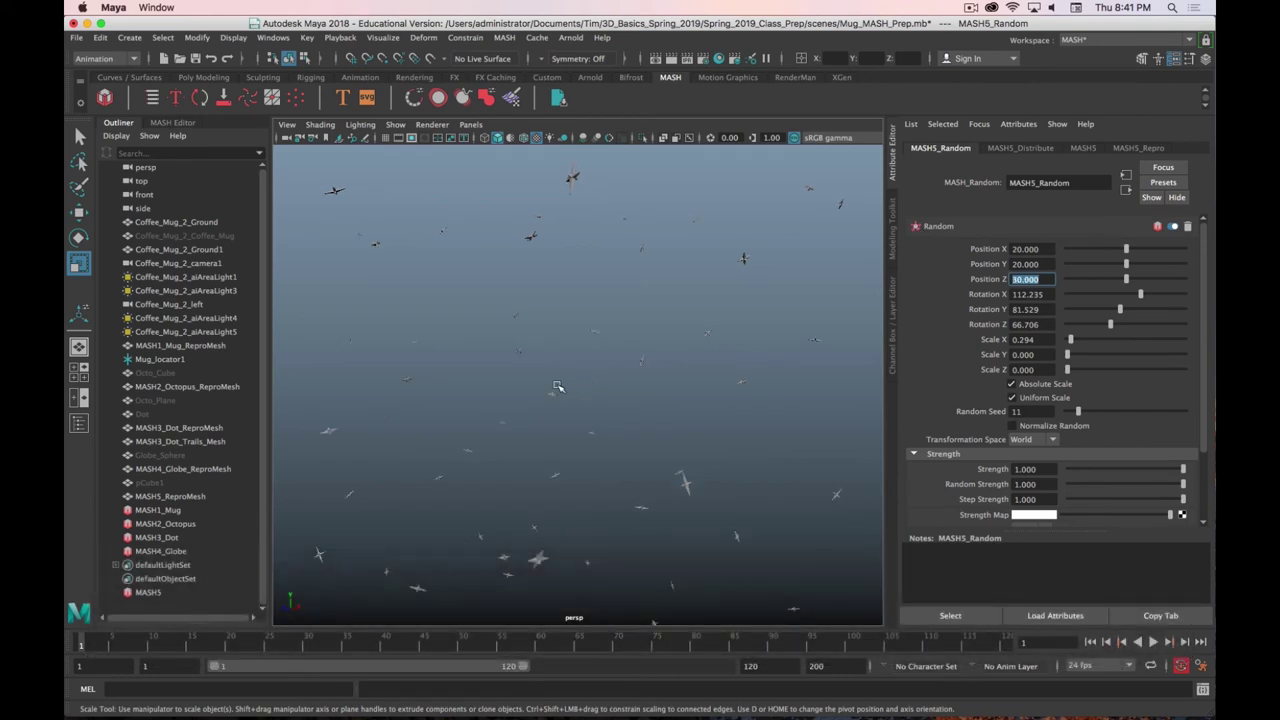
pyautogui.keyDown('alt'); pyautogui.moveTo(560, 387); pyautogui.dragTo(872, 362); pyautogui.keyUp('alt')
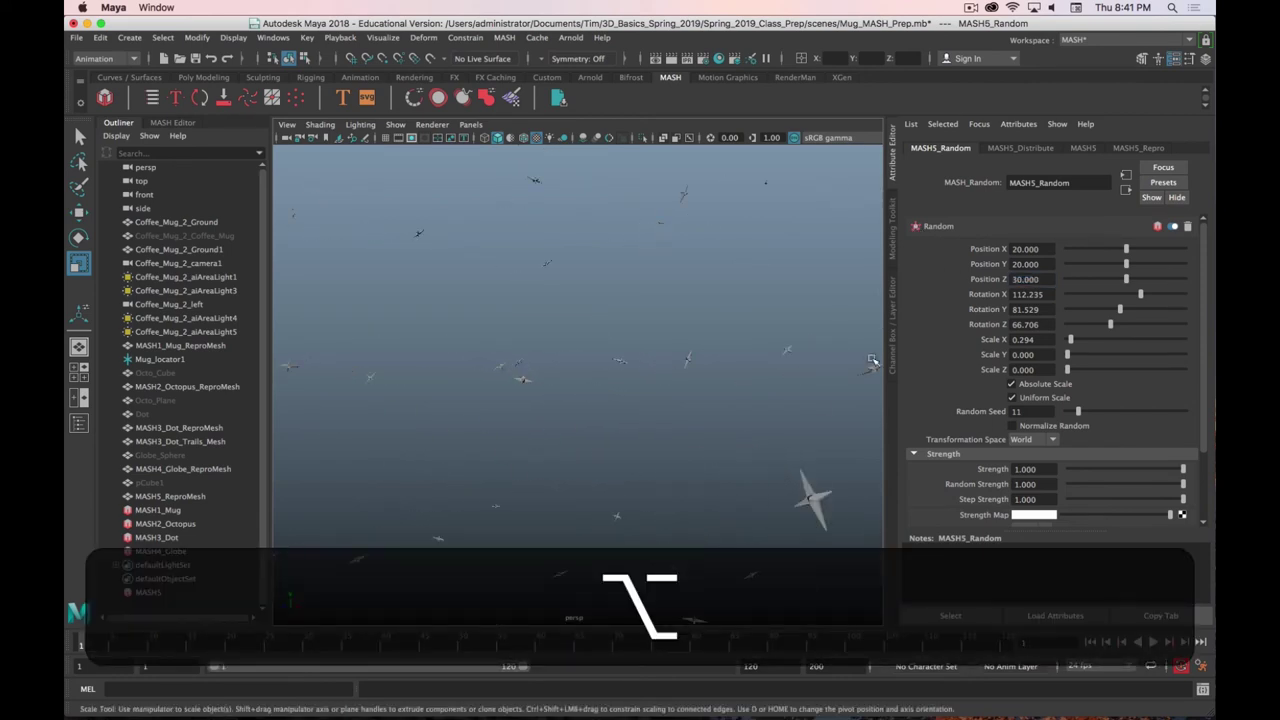
# Lower the random Rotation amounts and set random Scale X to 0.1
pyautogui.moveTo(1141, 295); pyautogui.dragTo(1081, 345)
pyautogui.keyDown('alt'); pyautogui.moveTo(600, 420); pyautogui.dragTo(735, 420); pyautogui.keyUp('alt')
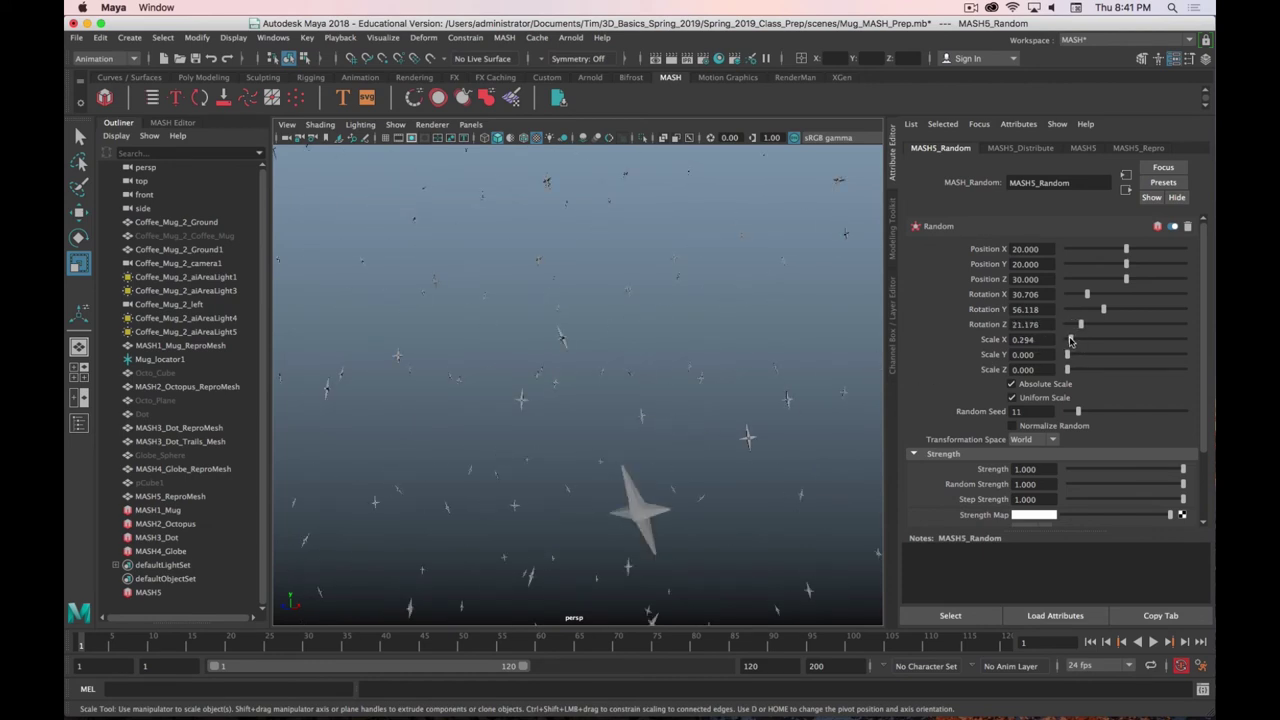
pyautogui.moveTo(1070, 341); pyautogui.dragTo(1074, 341)
pyautogui.click(1036, 340)
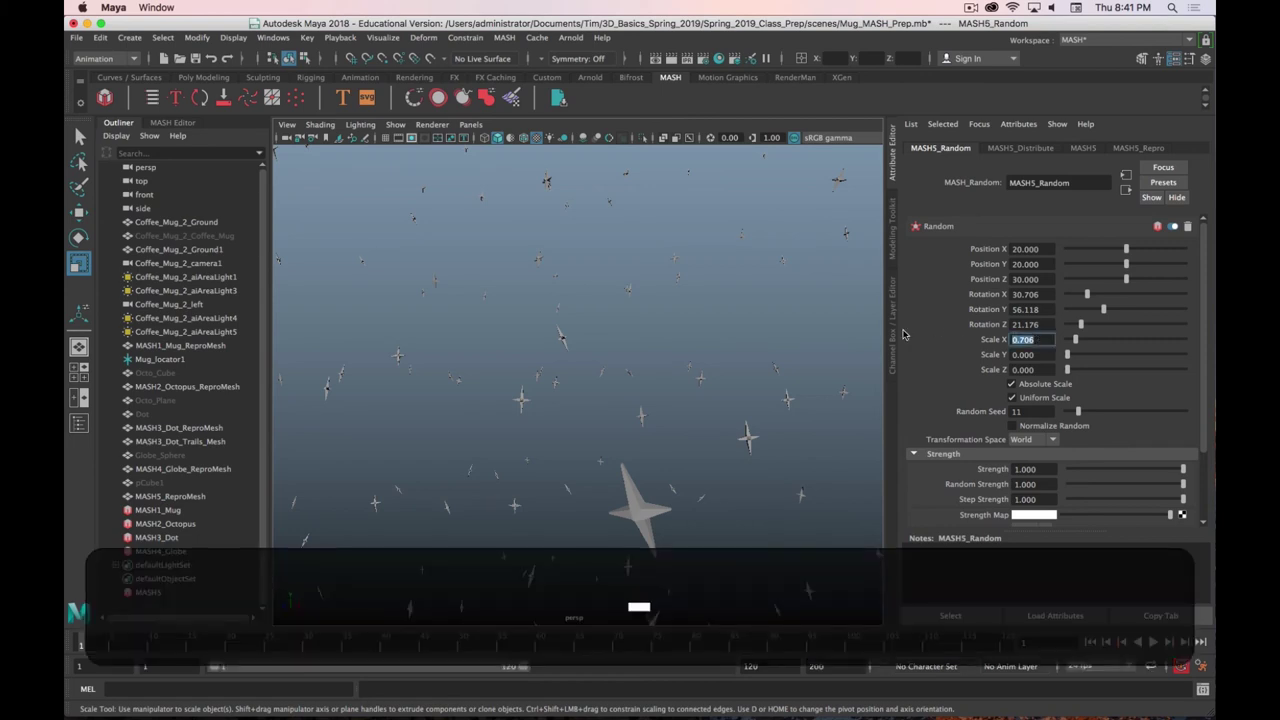
pyautogui.write('0.5')
pyautogui.press('Return')
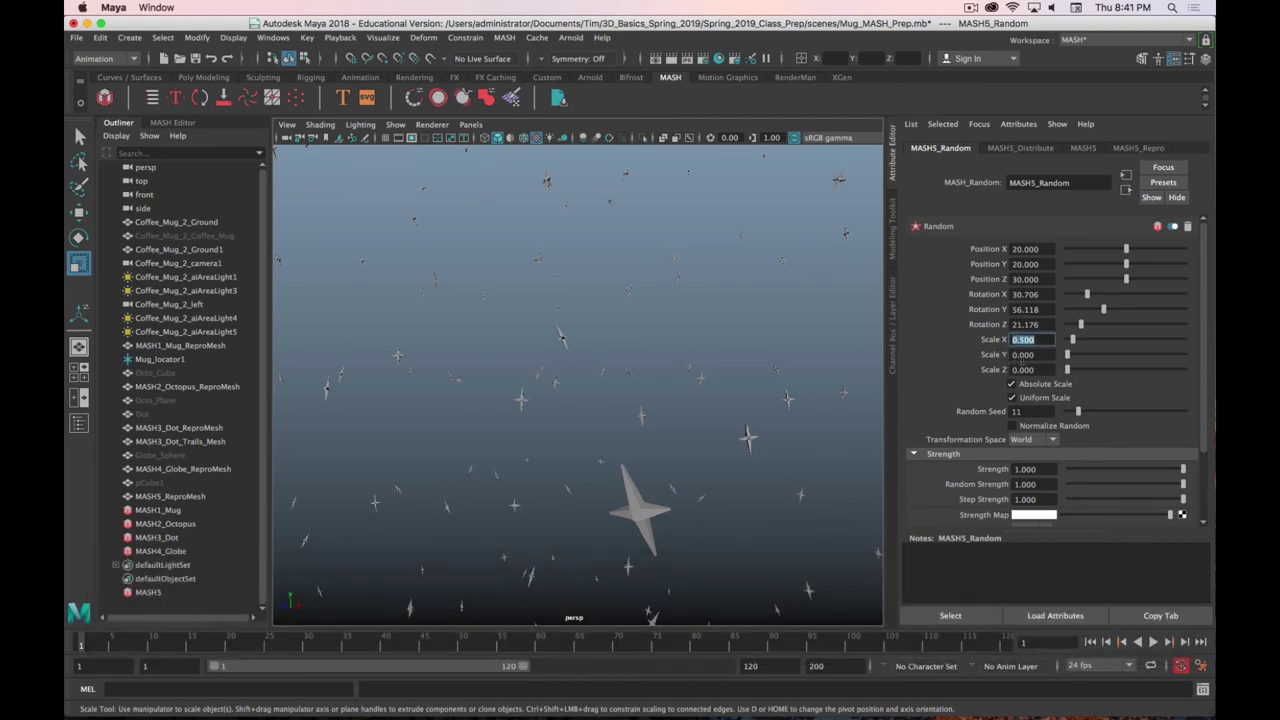
pyautogui.write('.5')
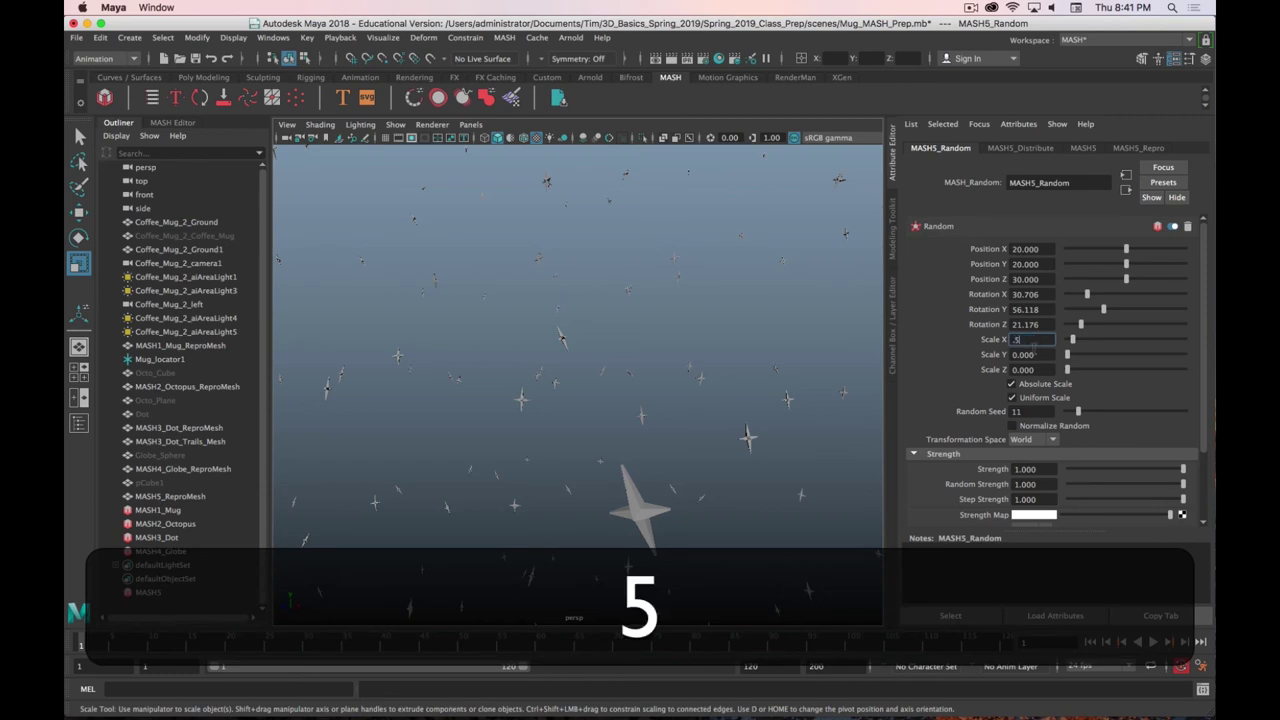
pyautogui.press('Left')
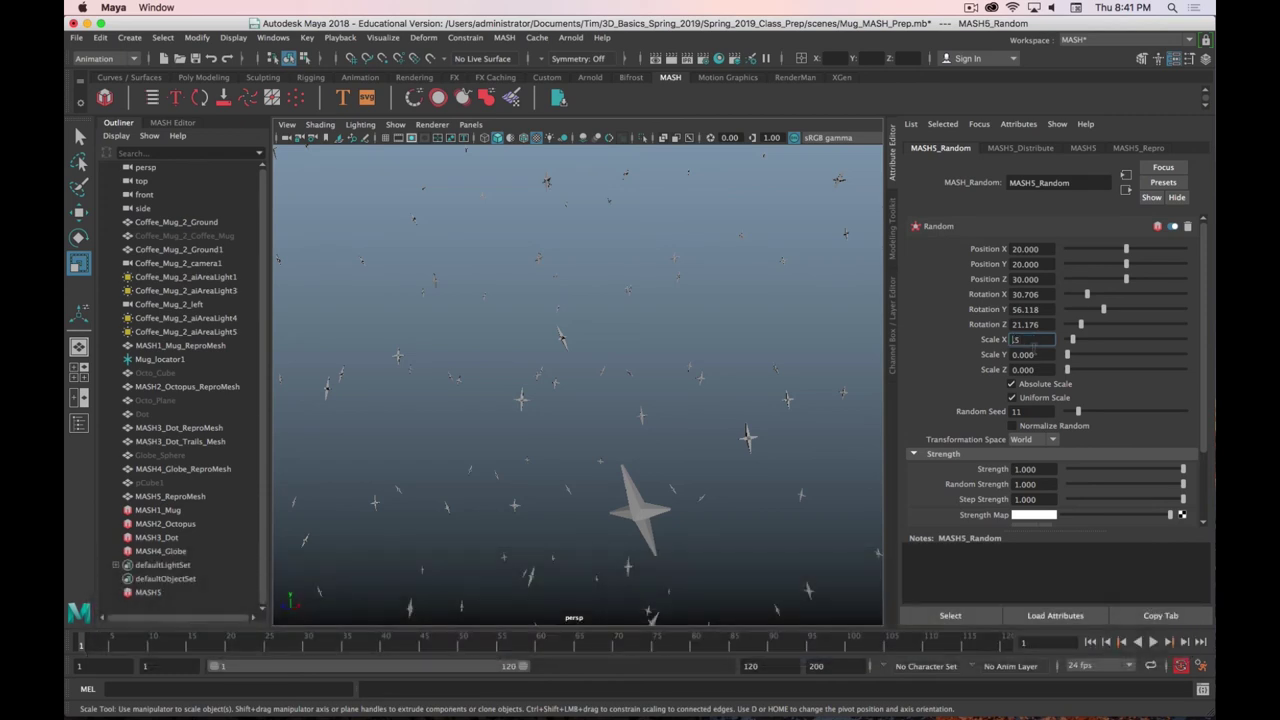
pyautogui.press('Right')
pyautogui.write('2')
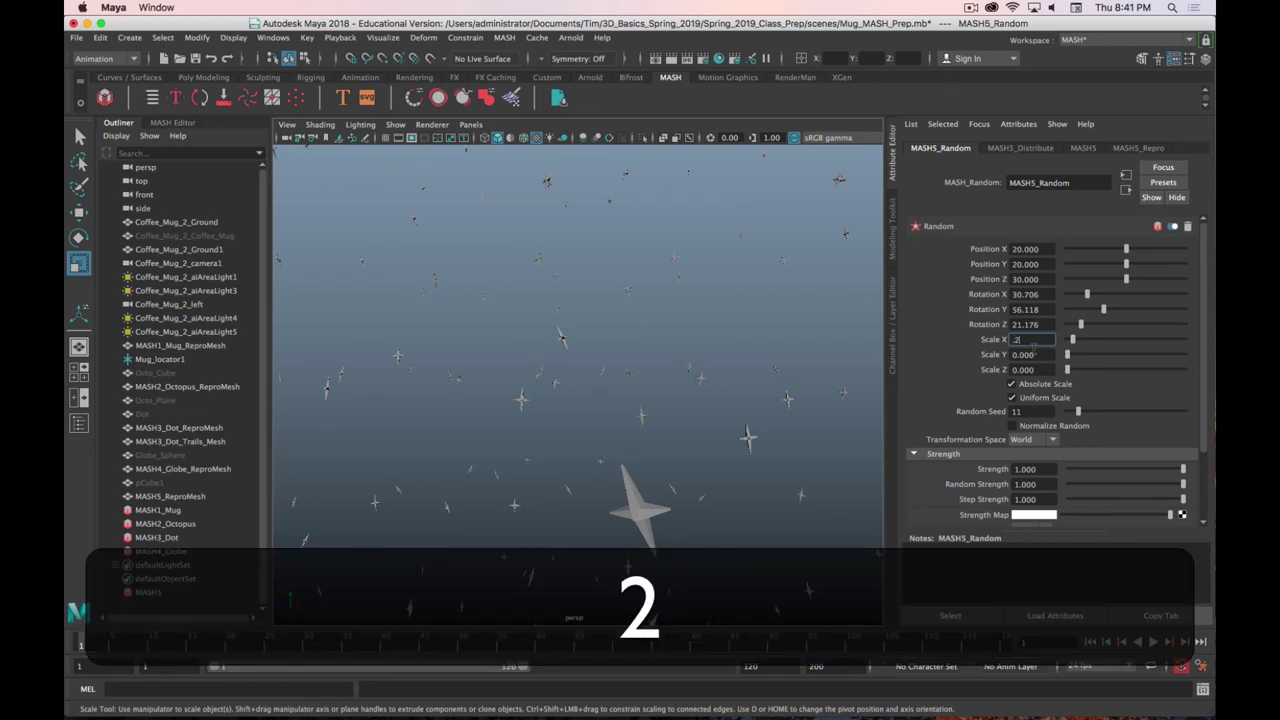
pyautogui.press('Return')
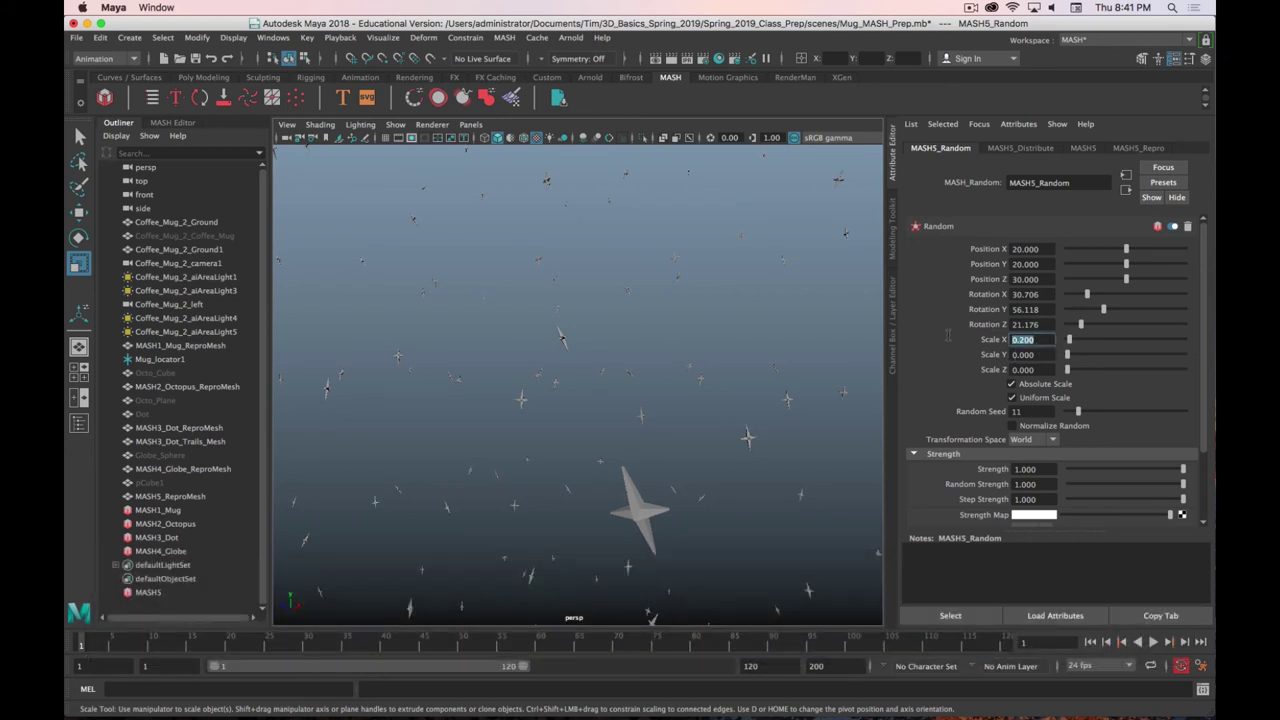
pyautogui.write('1')
pyautogui.press('Return')
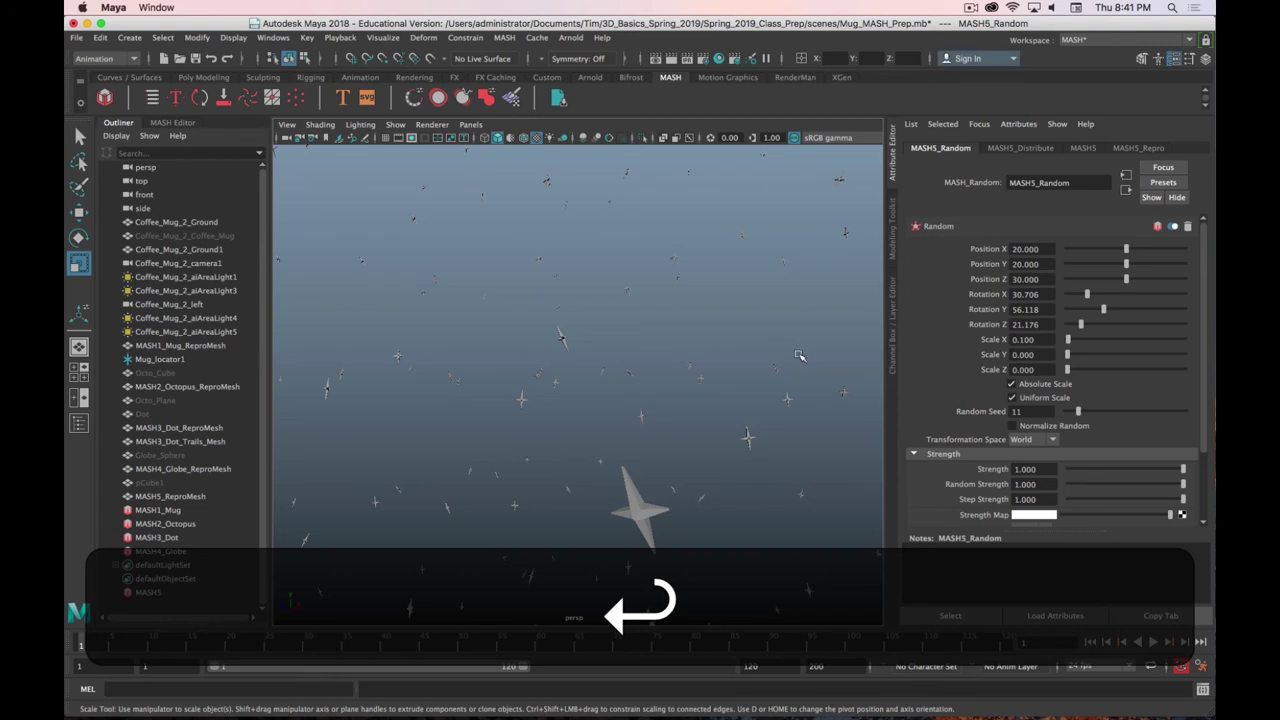
pyautogui.keyDown('alt'); pyautogui.moveTo(620, 440); pyautogui.dragTo(564, 450); pyautogui.keyUp('alt')
# Assign a new light blue material to the MASH5_ReproMesh stars
pyautogui.click(559, 440)
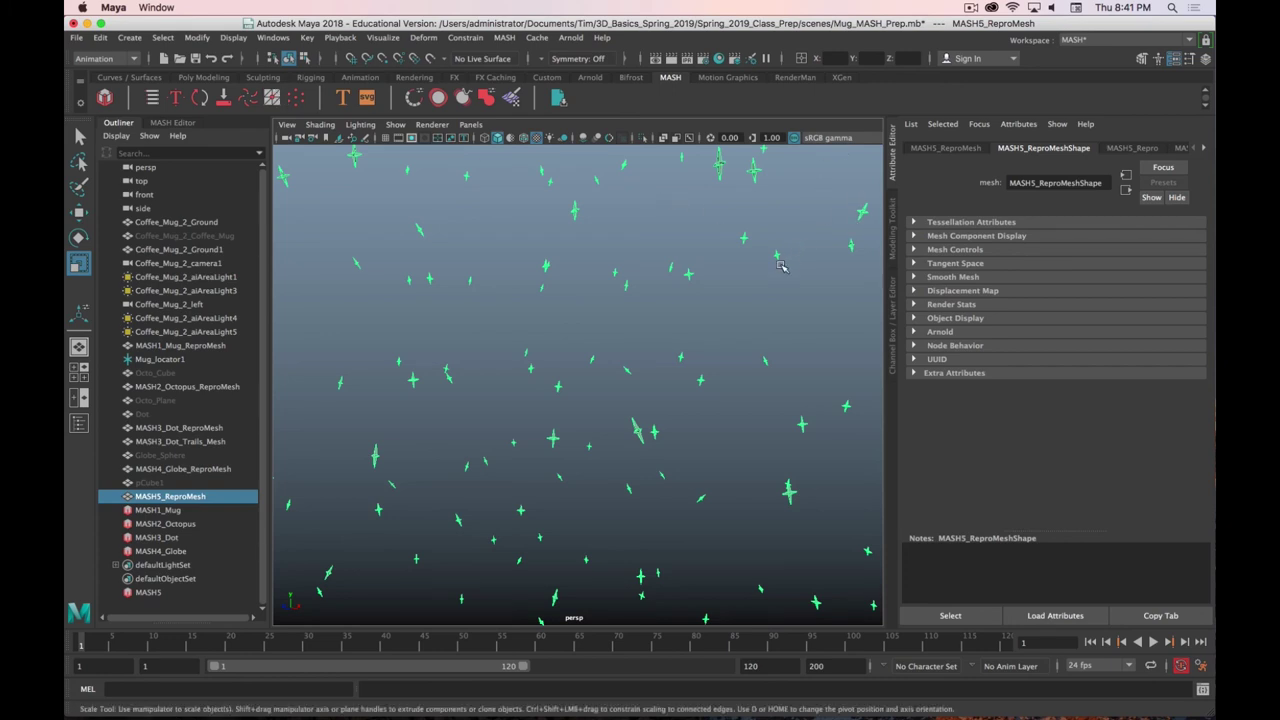
pyautogui.moveTo(689, 276); pyautogui.dragTo(847, 676, button='right')
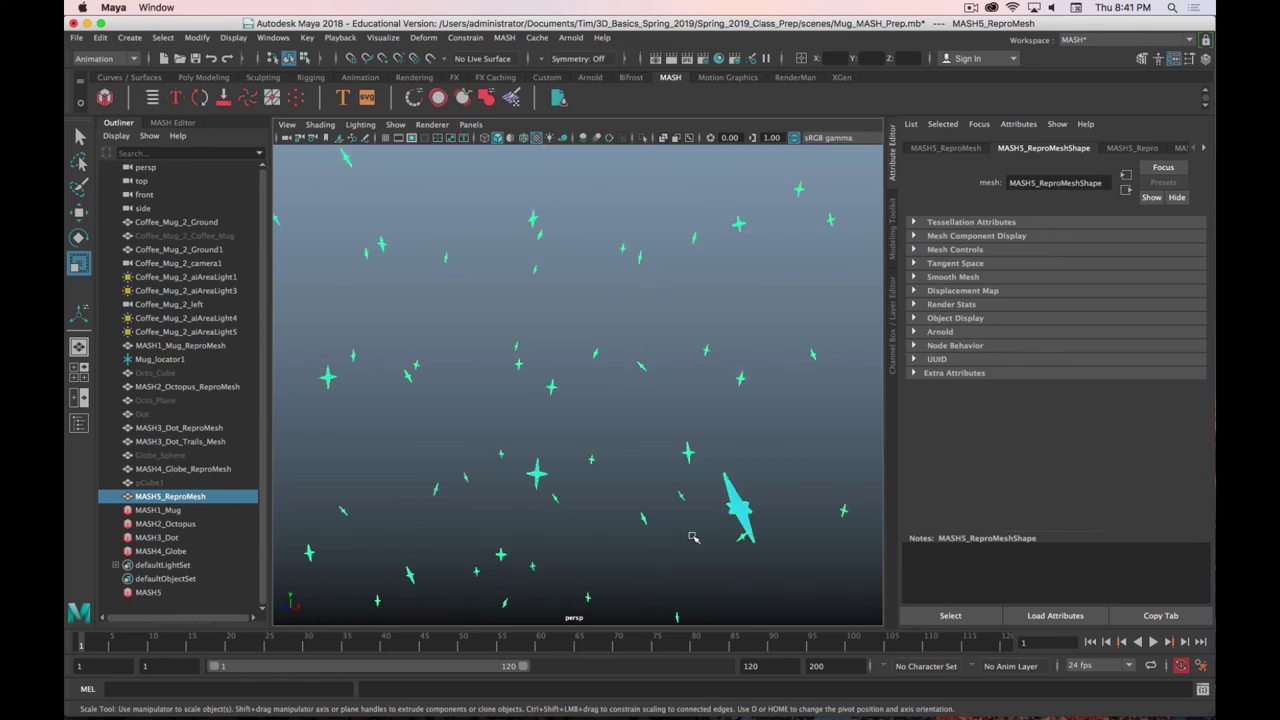
pyautogui.scroll(-3, 692, 537)
pyautogui.scroll(3, 566, 312)
# Create a test polygon sphere, scale and move it, then delete it
pyautogui.click(199, 78)
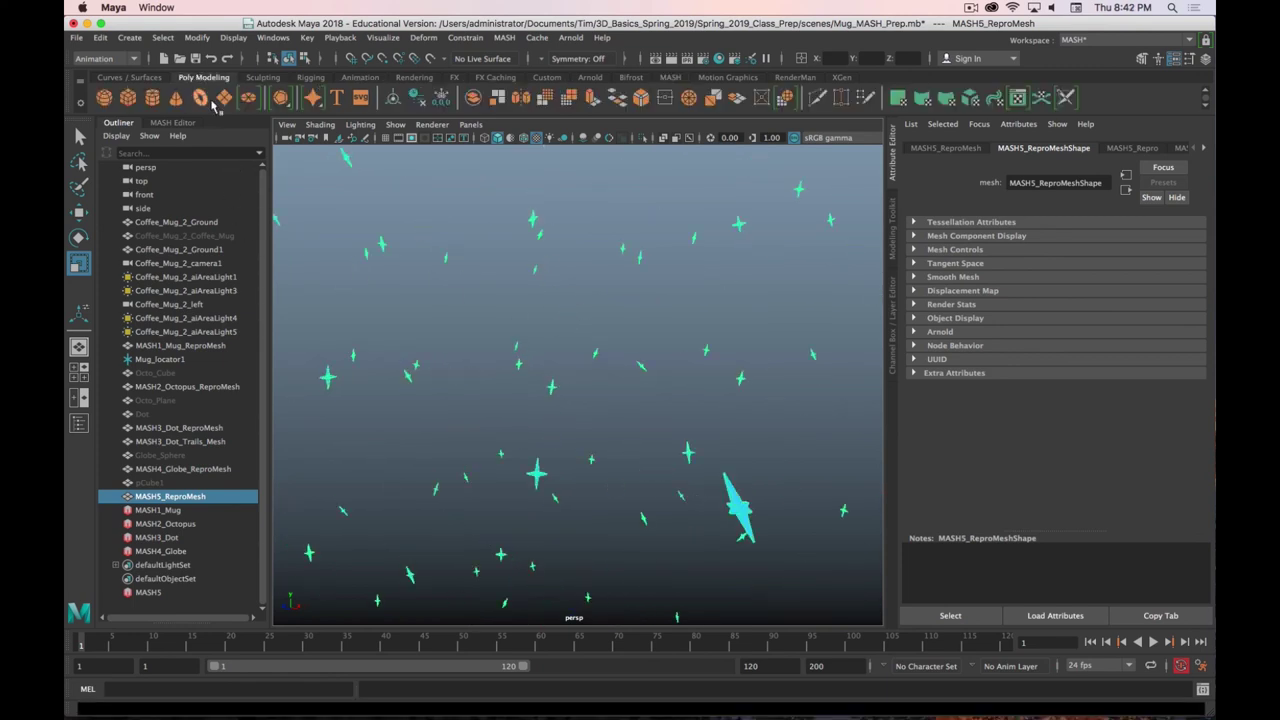
pyautogui.click(104, 97)
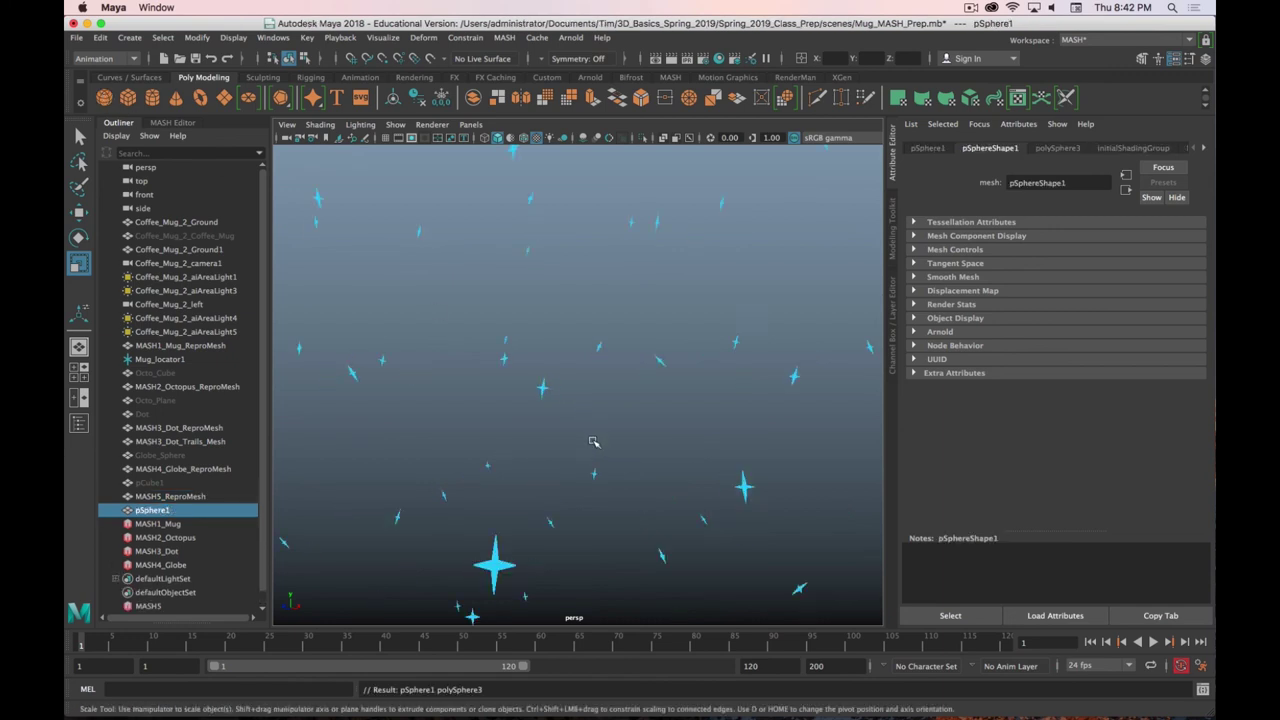
pyautogui.scroll(-3, 590, 430)
pyautogui.scroll(3, 595, 443)
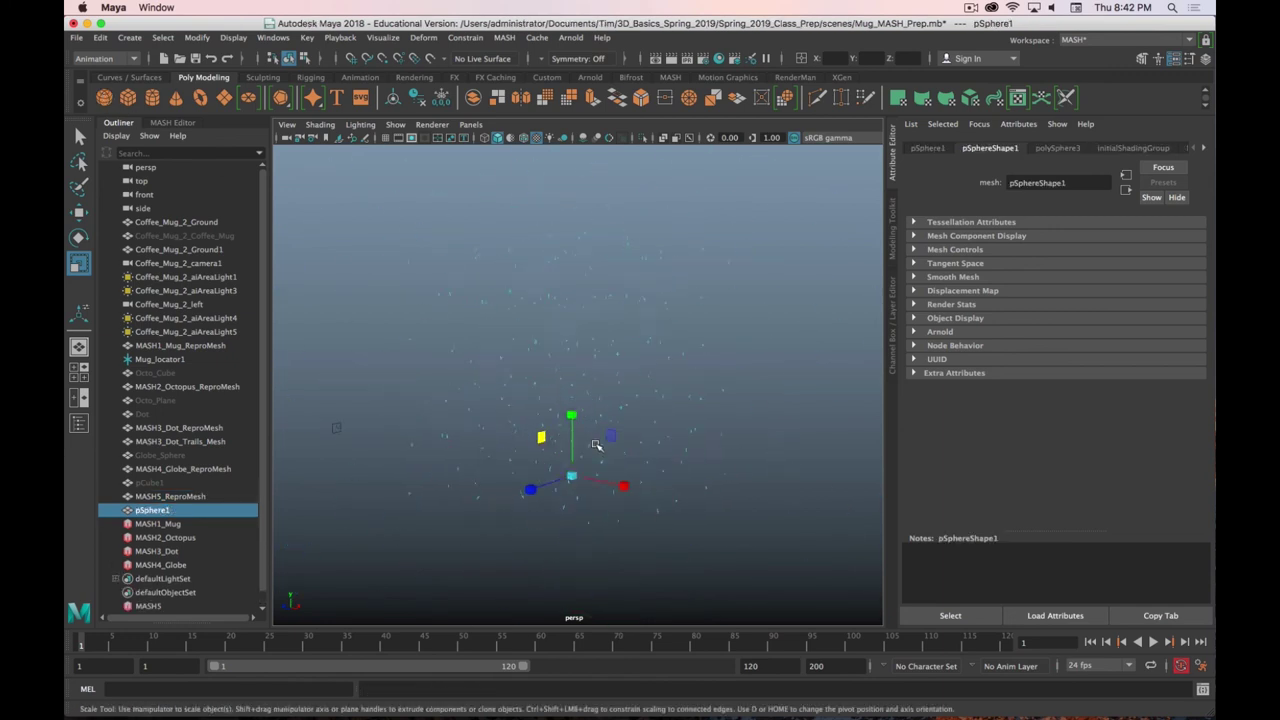
pyautogui.press('r')
pyautogui.moveTo(573, 455); pyautogui.dragTo(623, 474)
pyautogui.press('w')
pyautogui.moveTo(570, 408); pyautogui.dragTo(573, 330)
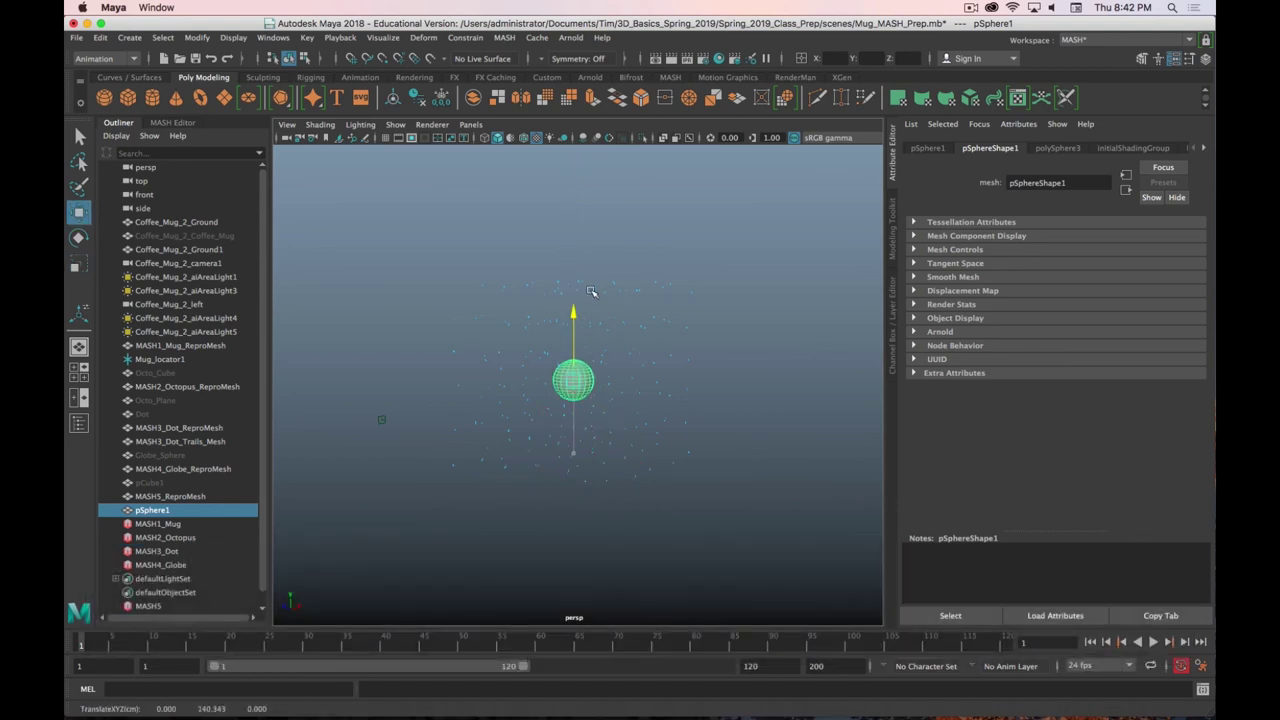
pyautogui.moveTo(543, 384); pyautogui.dragTo(551, 382)
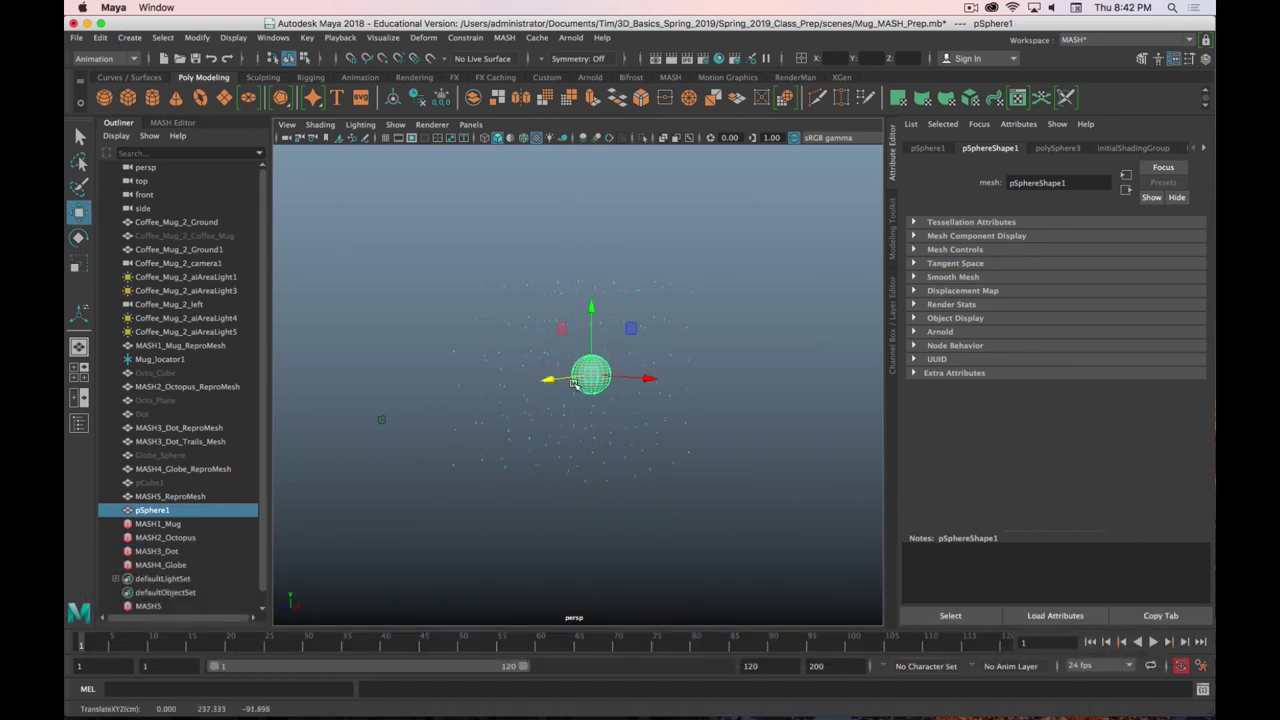
pyautogui.press('BackSpace')
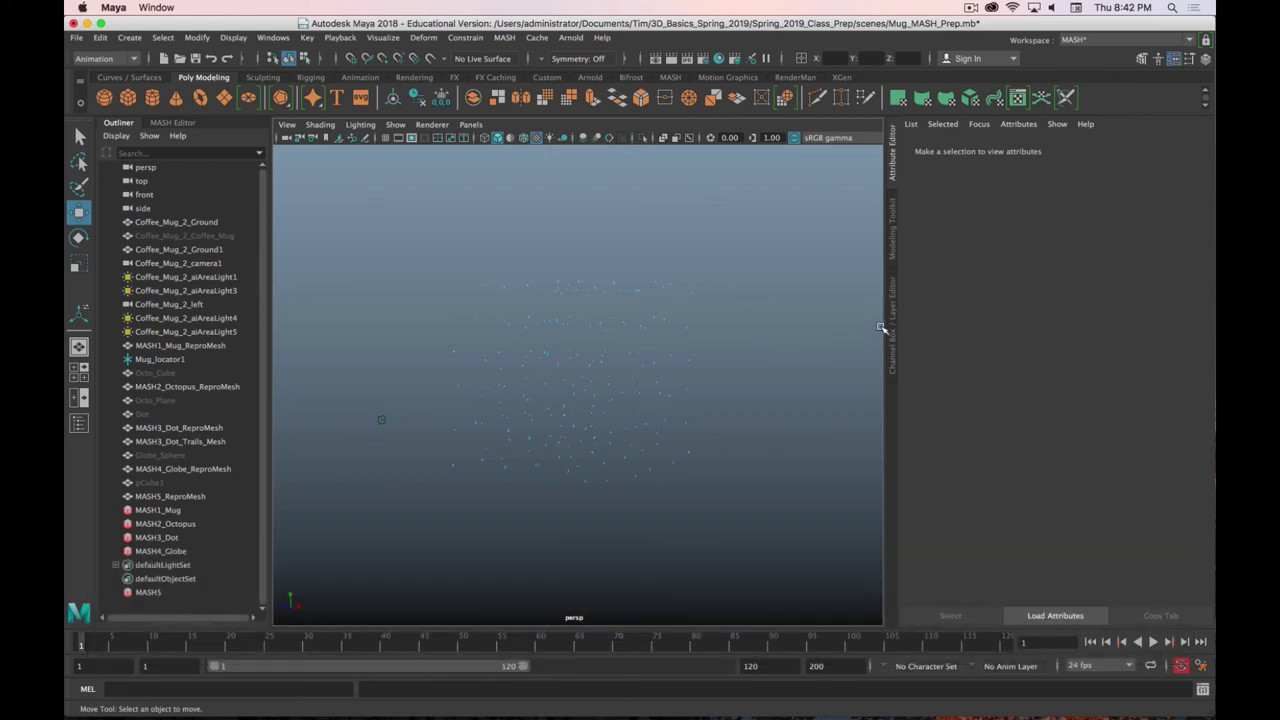
pyautogui.click(891, 318)
# Make layer3's constellation globe visible, frame it, and render the view in Arnold
pyautogui.click(911, 521)
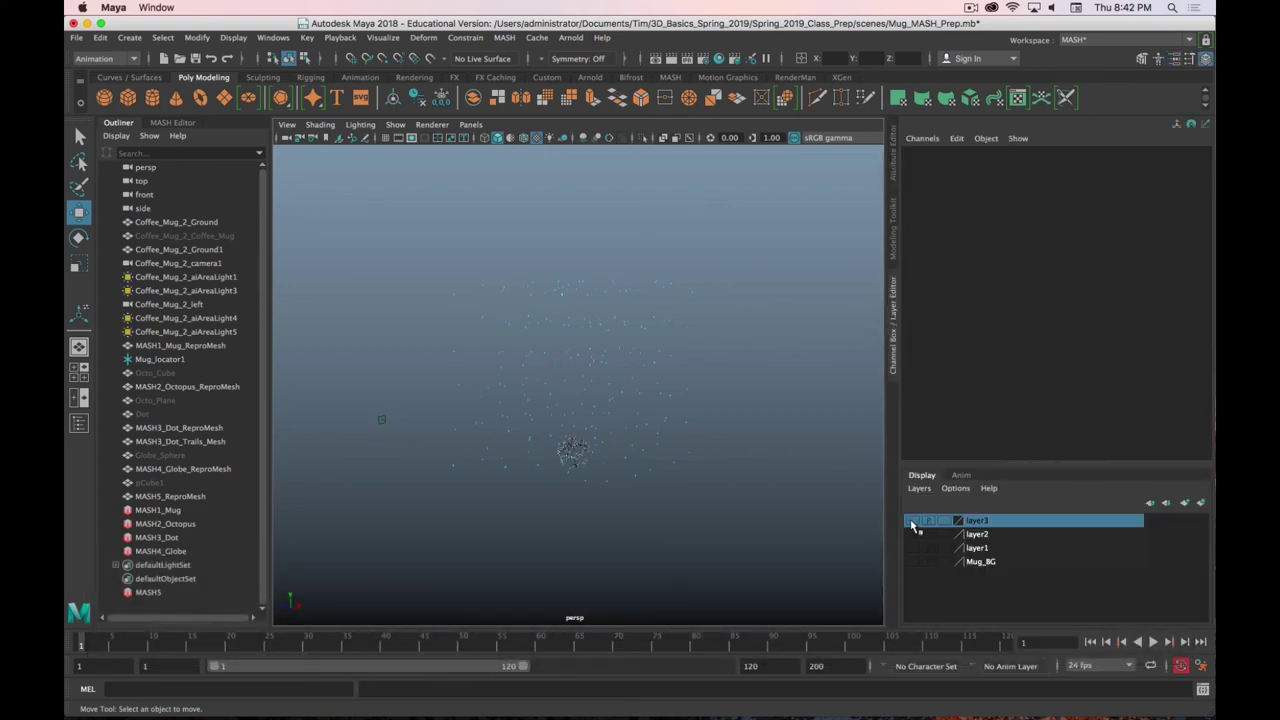
pyautogui.press('alt')
pyautogui.keyDown('alt'); pyautogui.moveTo(627, 356); pyautogui.dragTo(640, 324, button='right'); pyautogui.keyUp('alt')
pyautogui.keyDown('alt'); pyautogui.moveTo(640, 324); pyautogui.dragTo(706, 468); pyautogui.keyUp('alt')
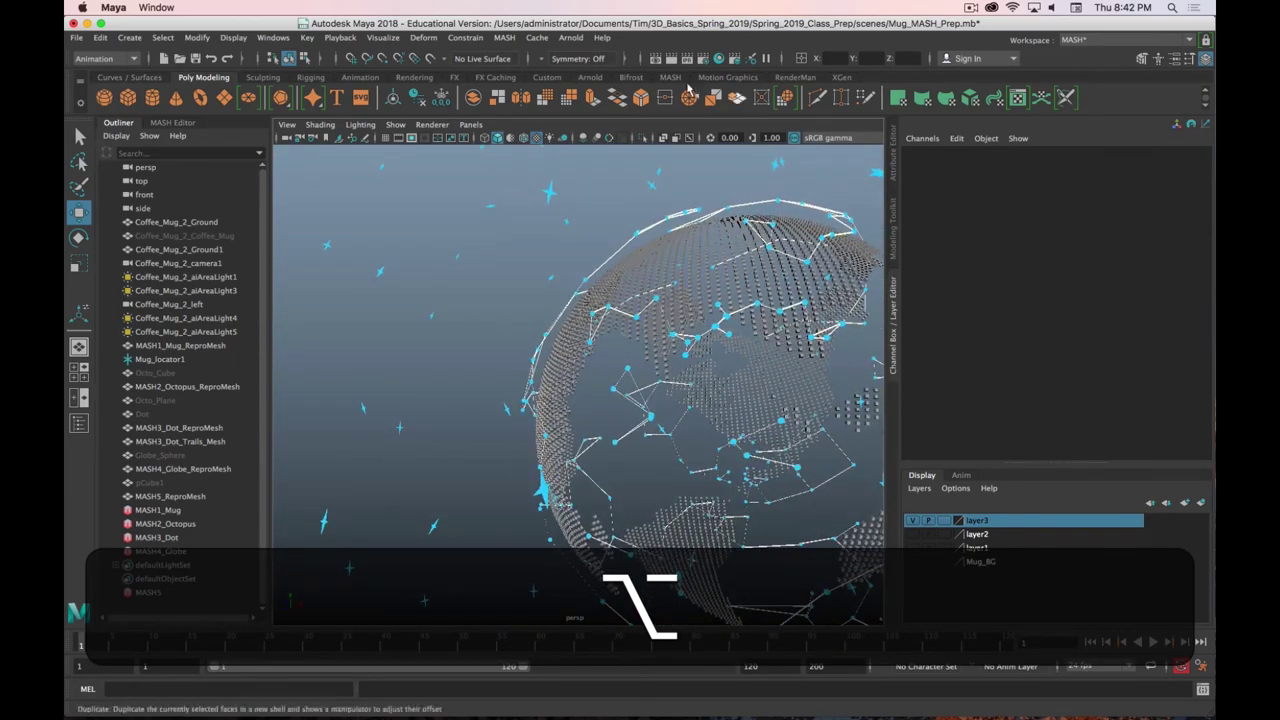
pyautogui.click(590, 77)
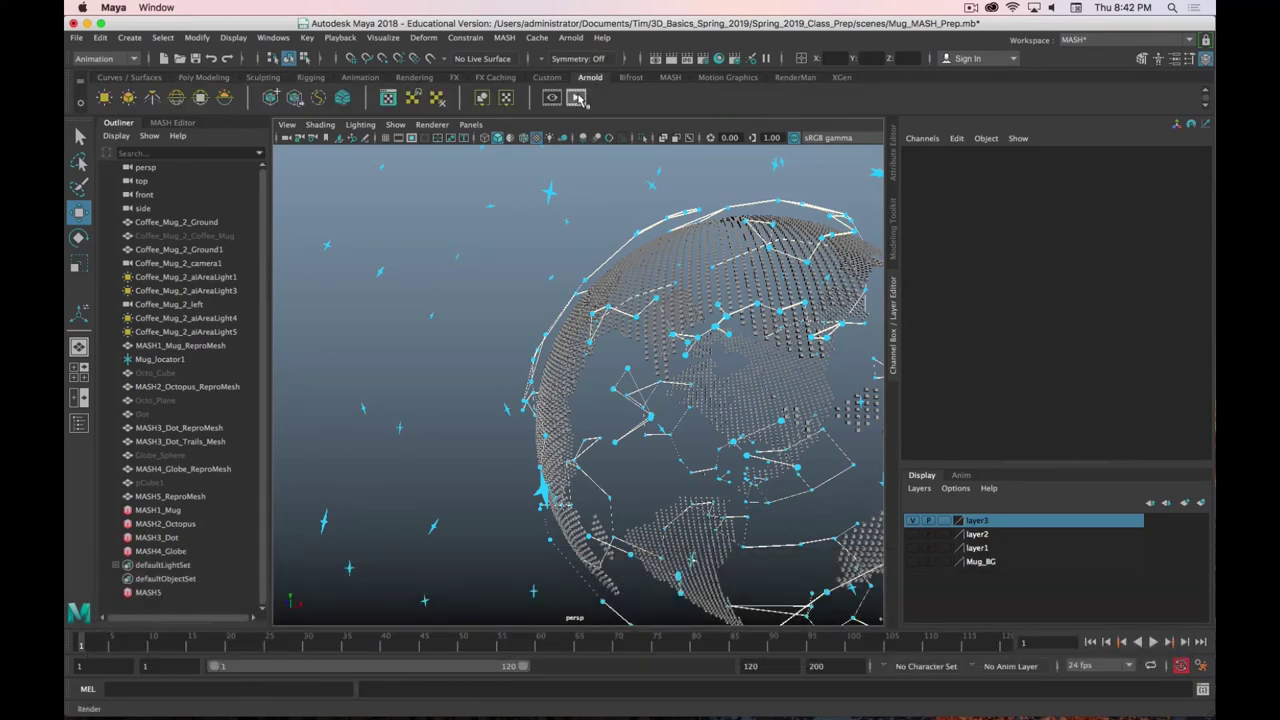
pyautogui.click(576, 97)
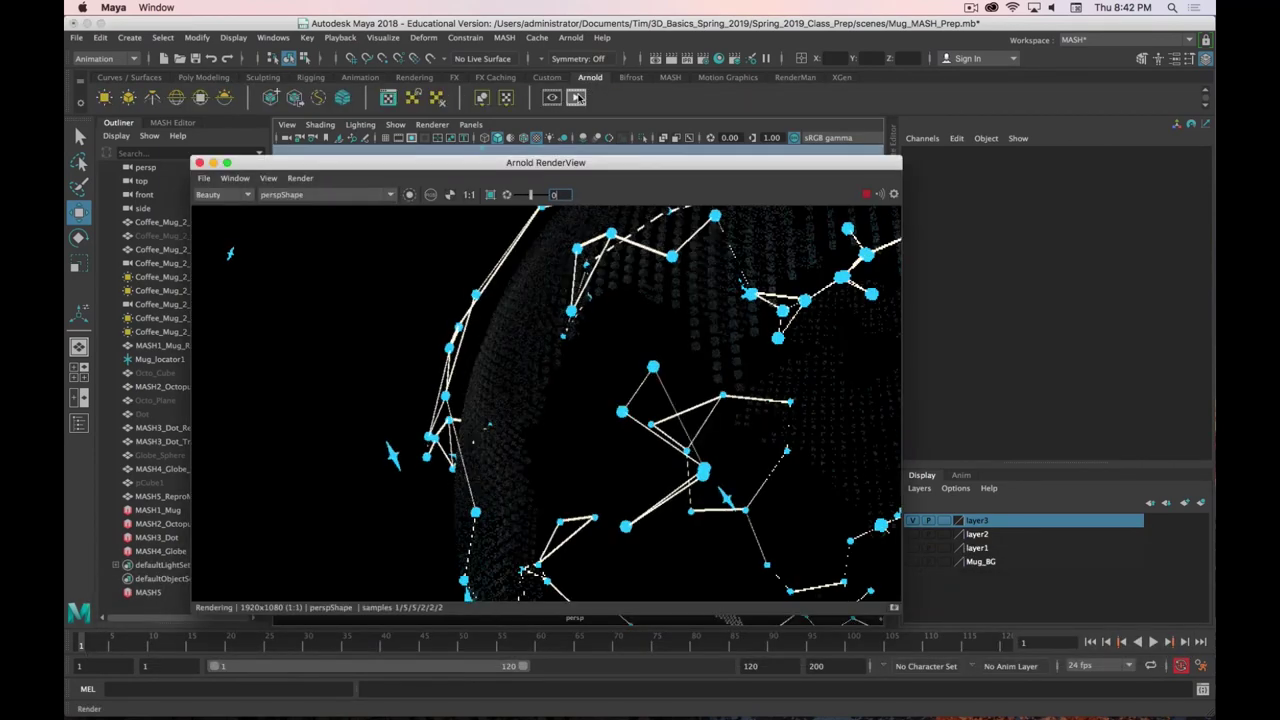